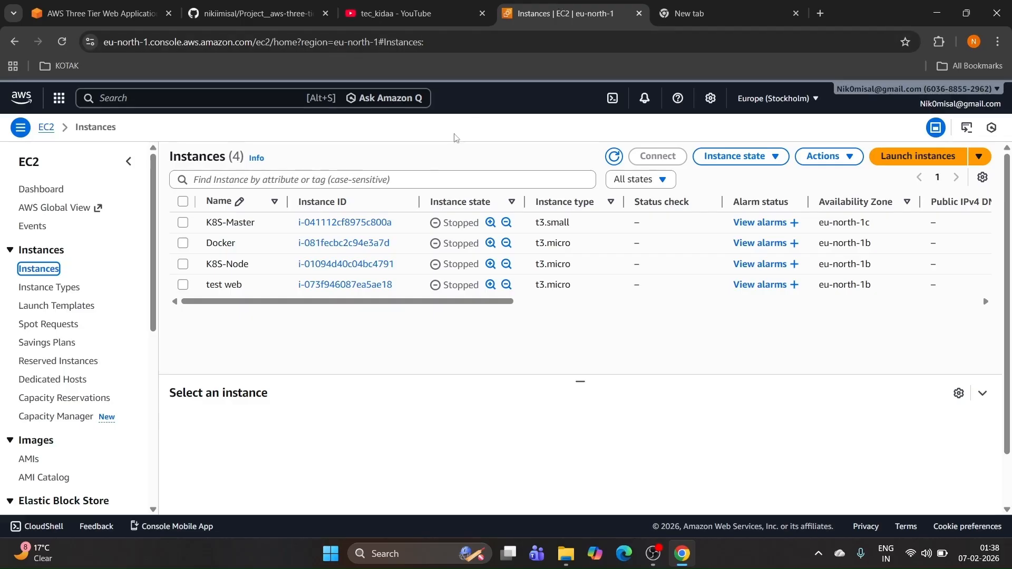
Step: Find the VPC service through search, view the two existing VPCs, and start a new VPC
{"action": "left_click", "coordinate": [220, 99]}
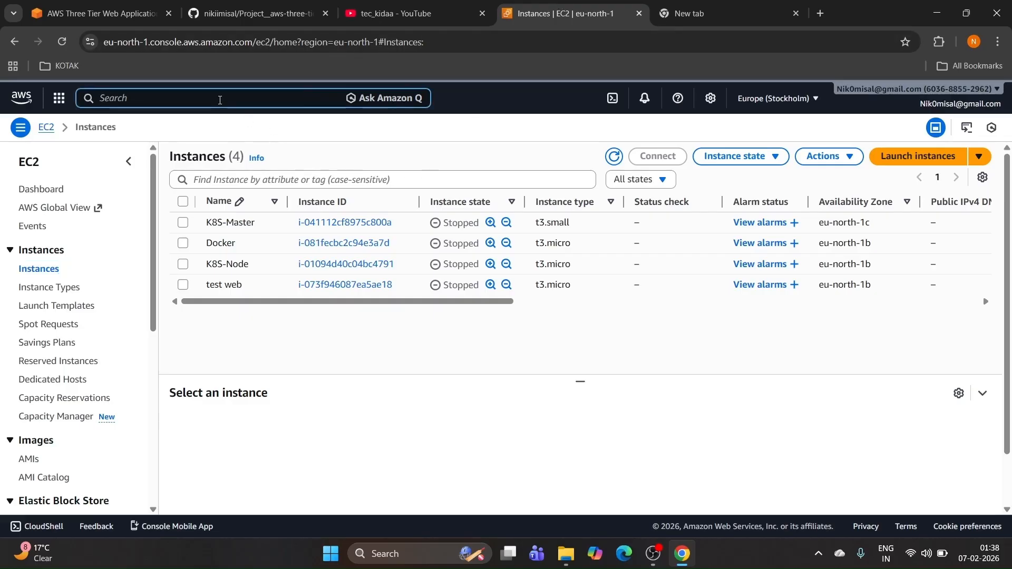
{"action": "type", "text": "vpc"}
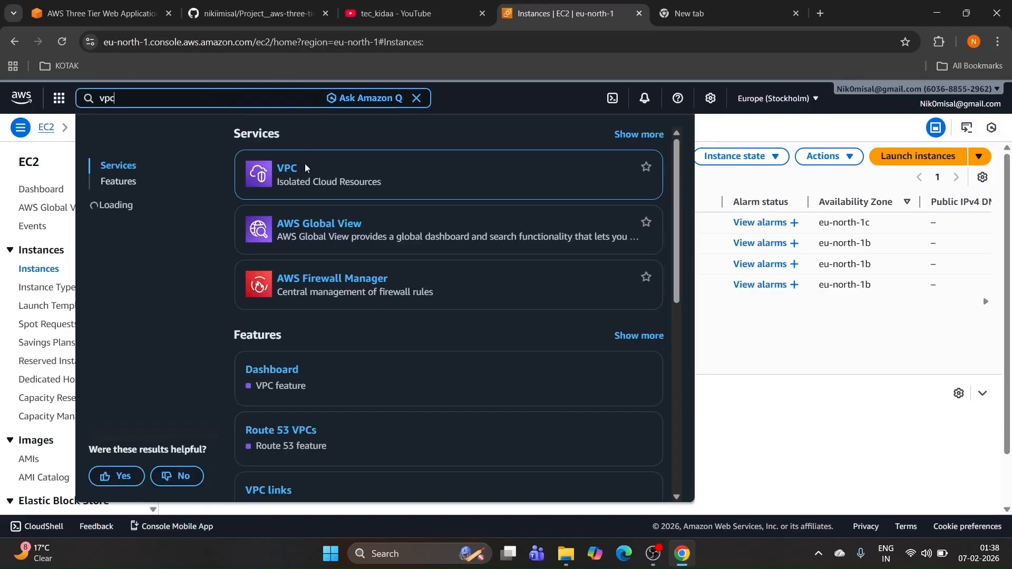
{"action": "left_click", "coordinate": [289, 170]}
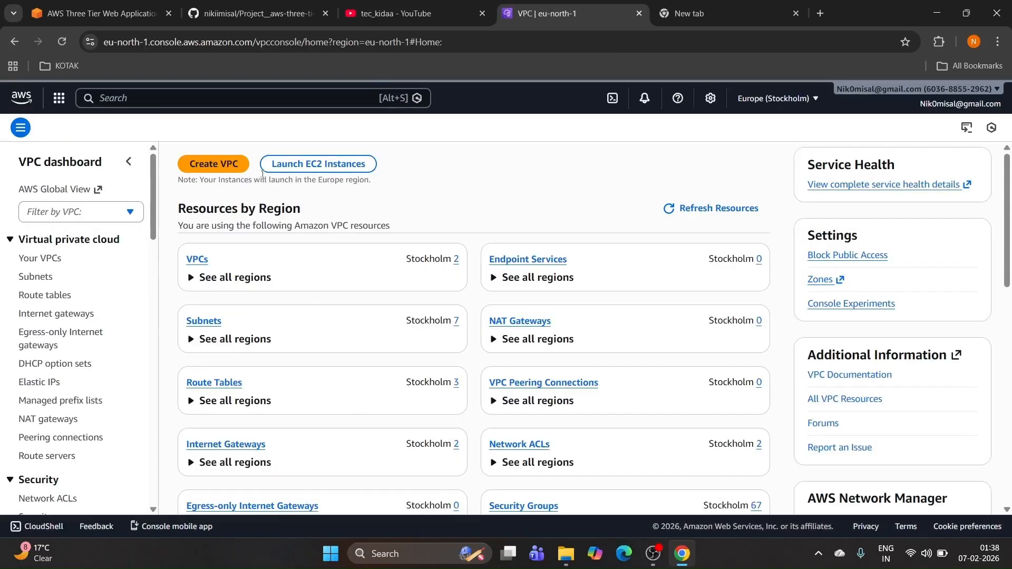
{"action": "left_click", "coordinate": [196, 258]}
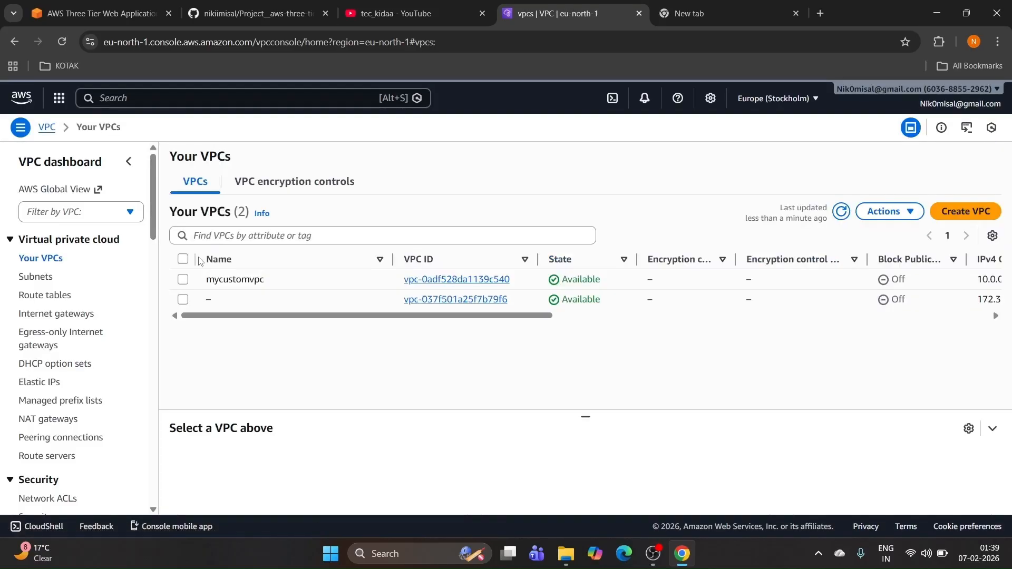
{"action": "left_click", "coordinate": [964, 213]}
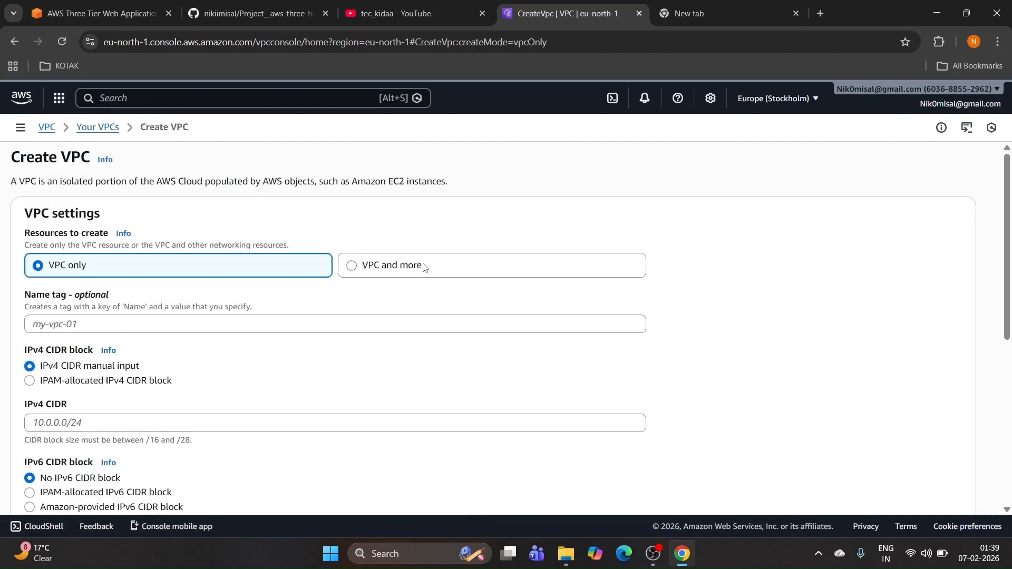
Step: Choose 'VPC and more' and set the auto-generated name tag to 3-tier-vpc
{"action": "left_click", "coordinate": [423, 266]}
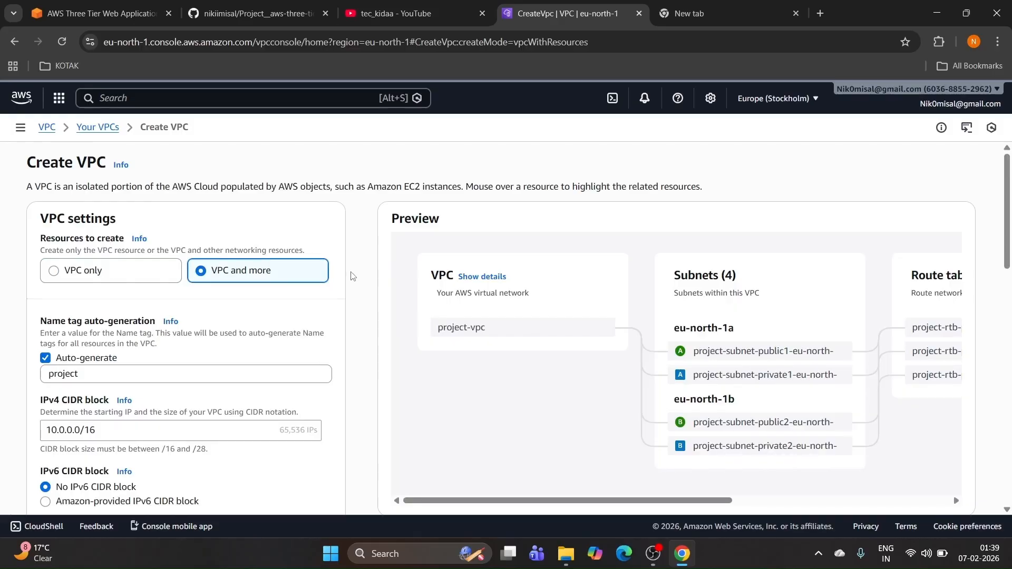
{"action": "key", "text": "Tab"}
{"action": "left_click", "coordinate": [140, 372]}
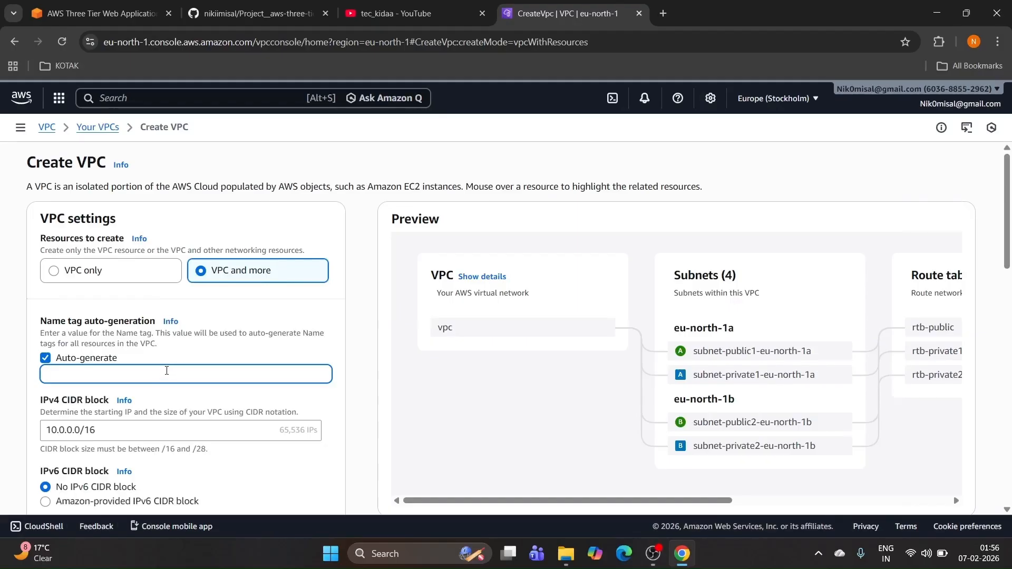
{"action": "type", "text": "3-t"}
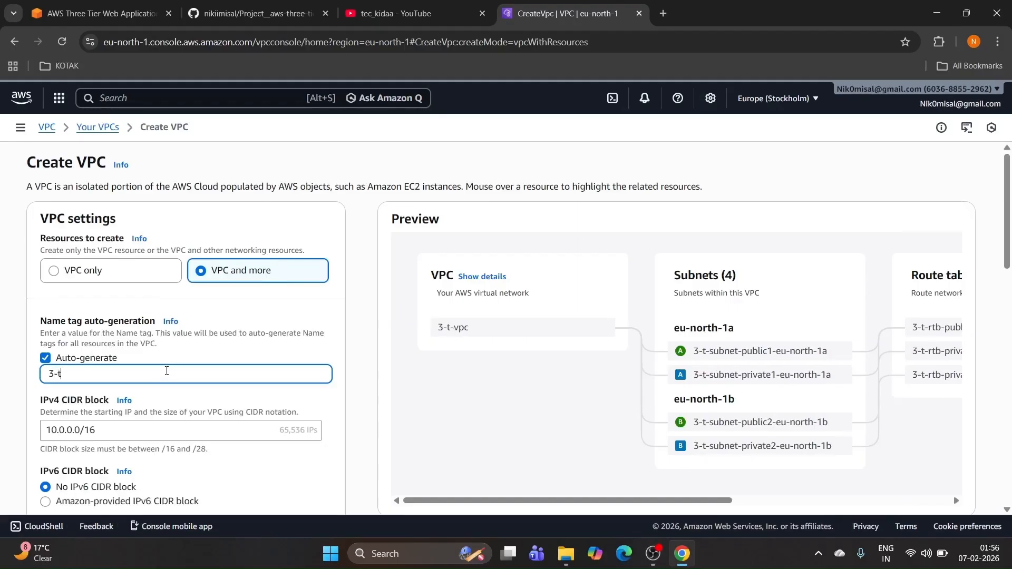
{"action": "type", "text": "ier-"}
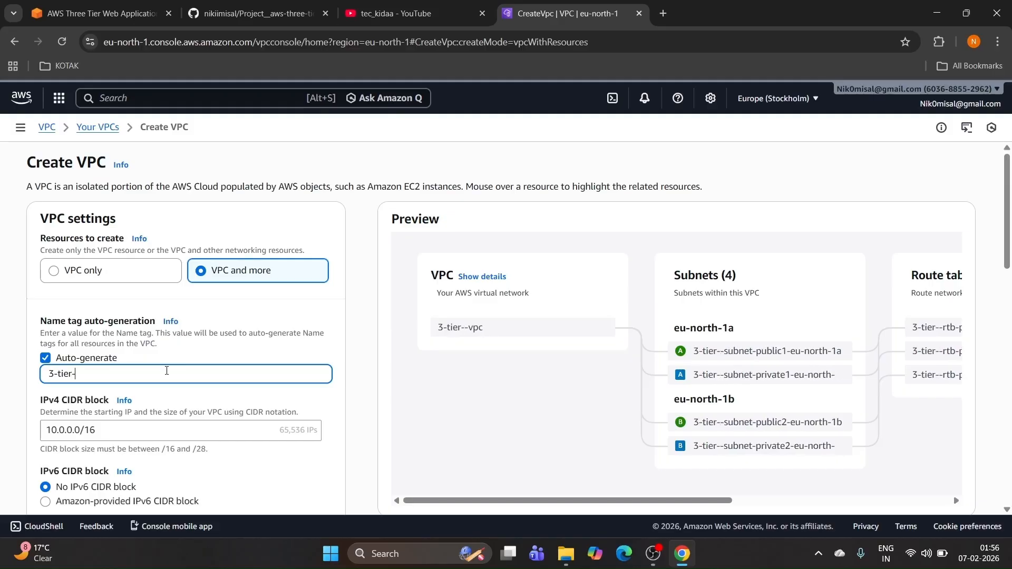
{"action": "type", "text": "vpc"}
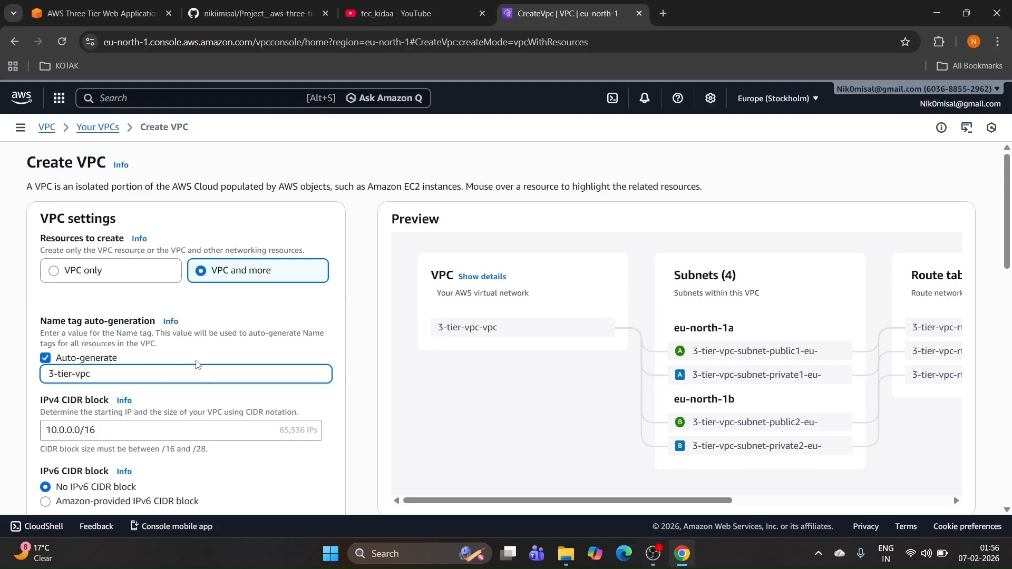
{"action": "scroll", "coordinate": [204, 365], "scroll_direction": "down", "scroll_amount": 1}
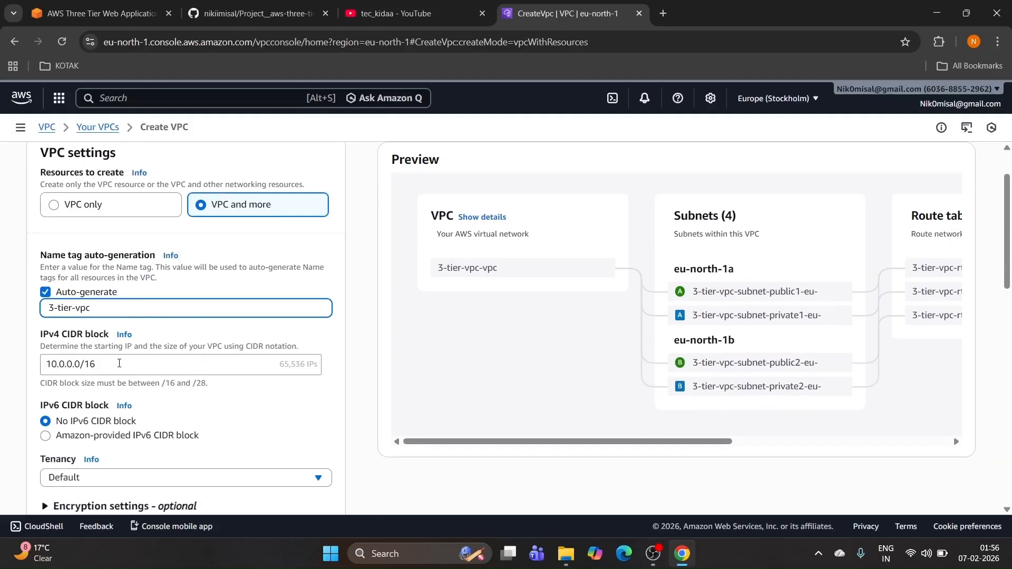
{"action": "scroll", "coordinate": [127, 362], "scroll_direction": "down", "scroll_amount": 1}
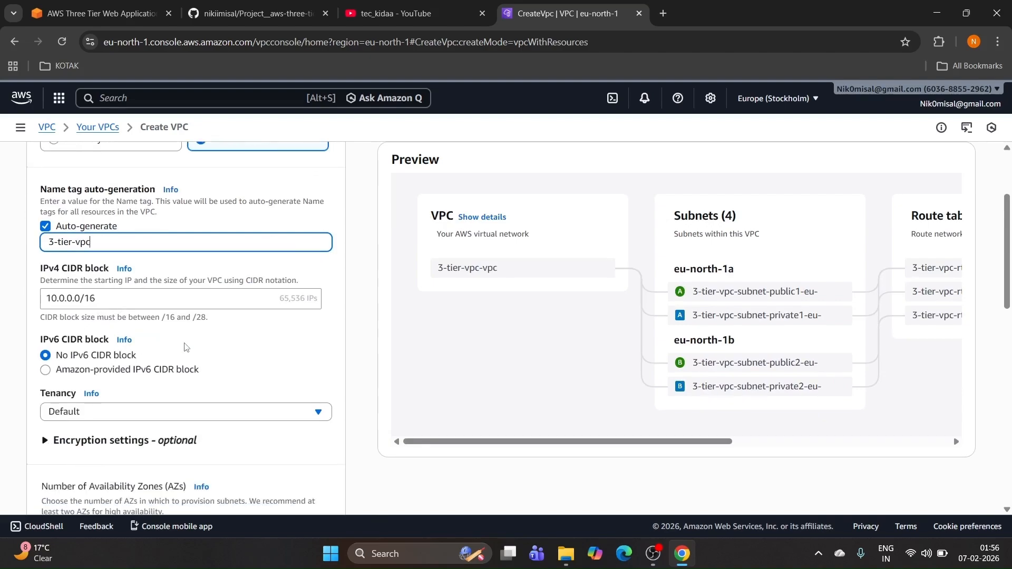
{"action": "scroll", "coordinate": [187, 346], "scroll_direction": "down", "scroll_amount": 1}
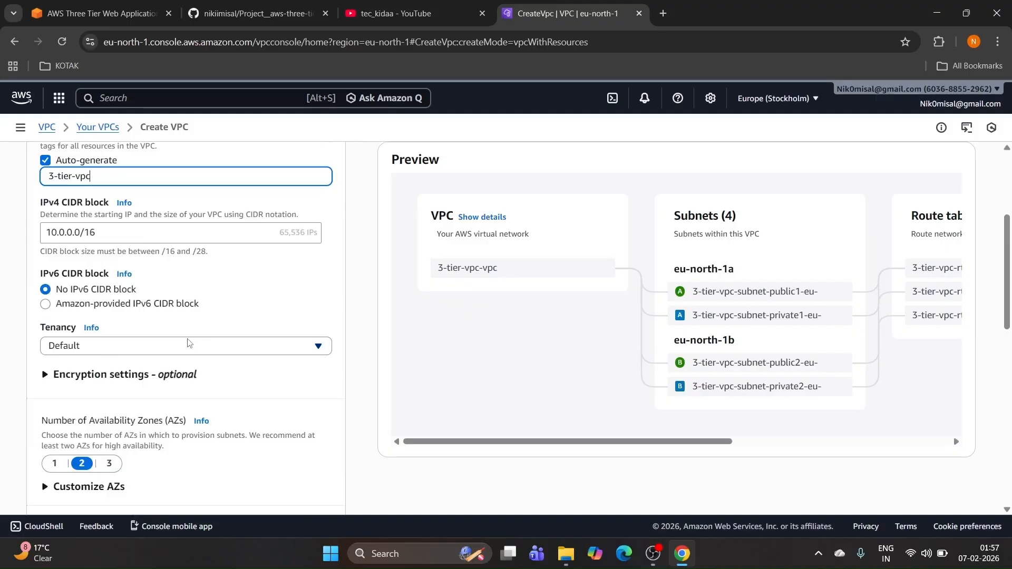
{"action": "scroll", "coordinate": [158, 344], "scroll_direction": "down", "scroll_amount": 1}
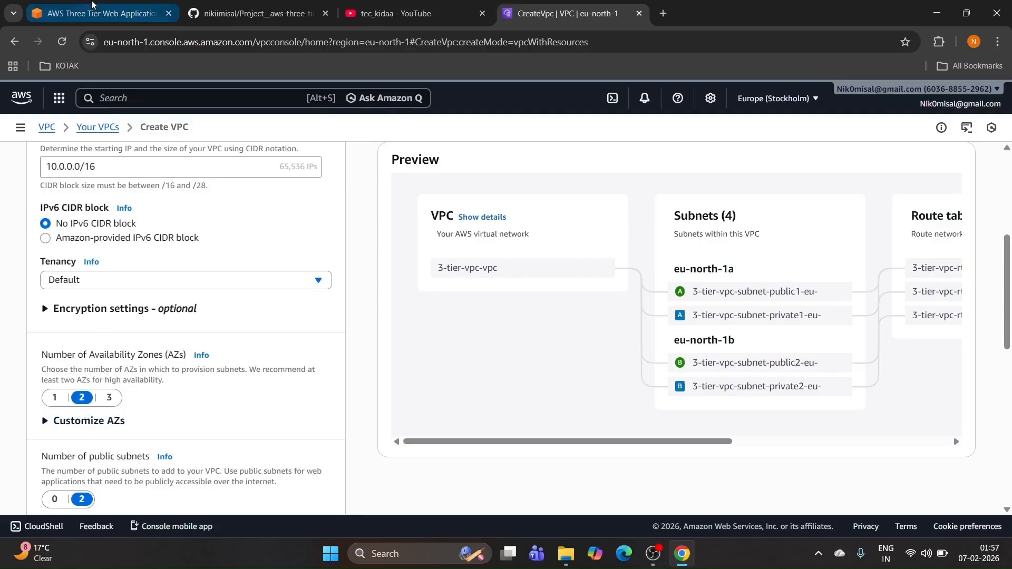
Step: Compare the VPC form's subnet settings against the workshop's three-tier architecture diagram
{"action": "left_click", "coordinate": [95, 6]}
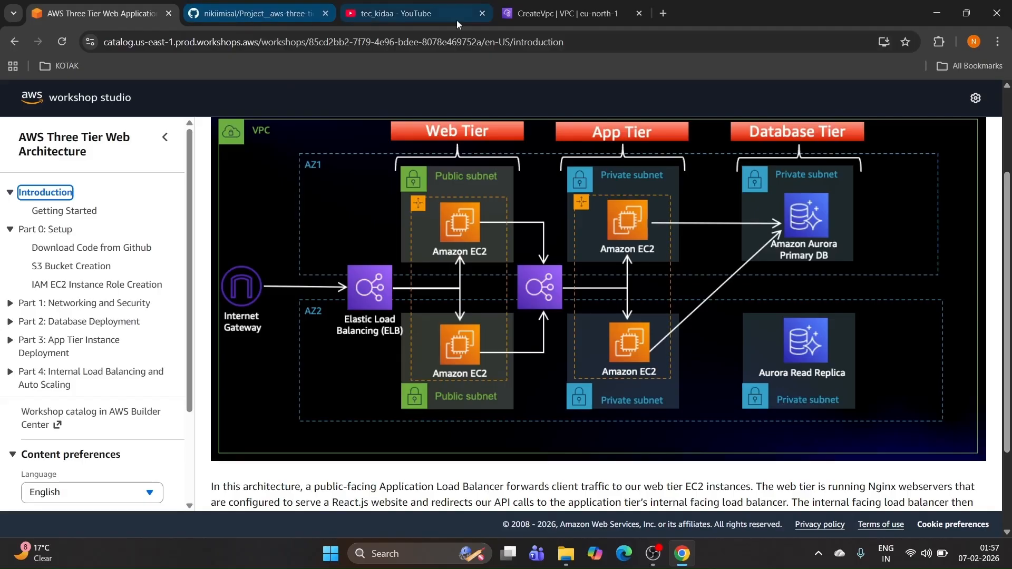
{"action": "left_click", "coordinate": [569, 14]}
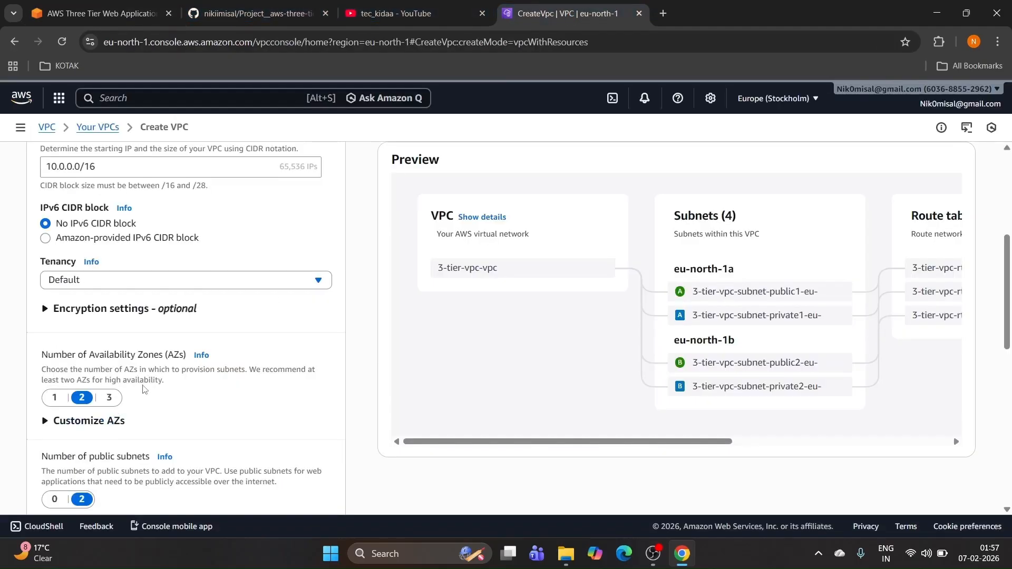
{"action": "scroll", "coordinate": [152, 384], "scroll_direction": "down", "scroll_amount": 3}
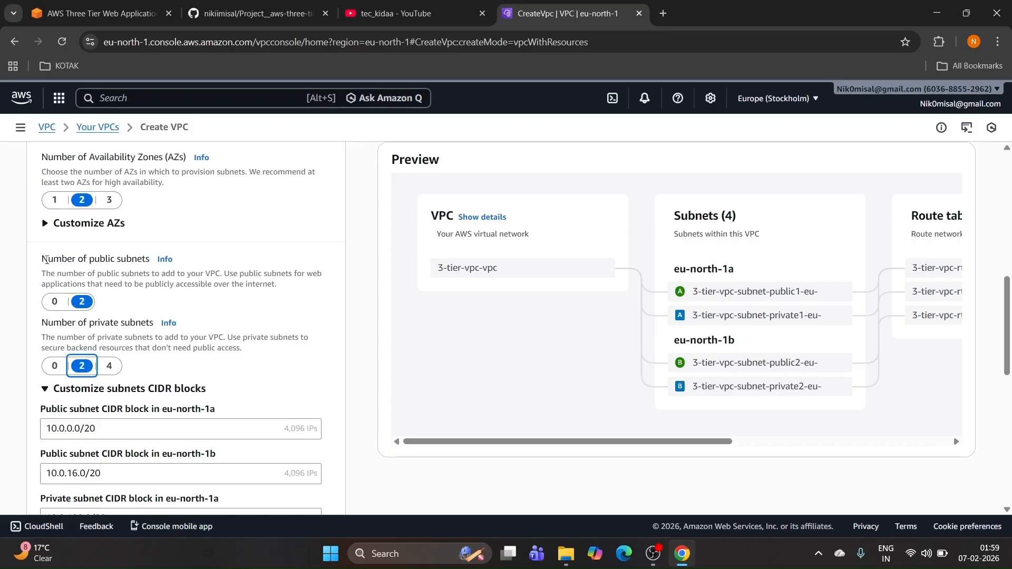
{"action": "left_click_drag", "start_coordinate": [44, 259], "coordinate": [143, 261]}
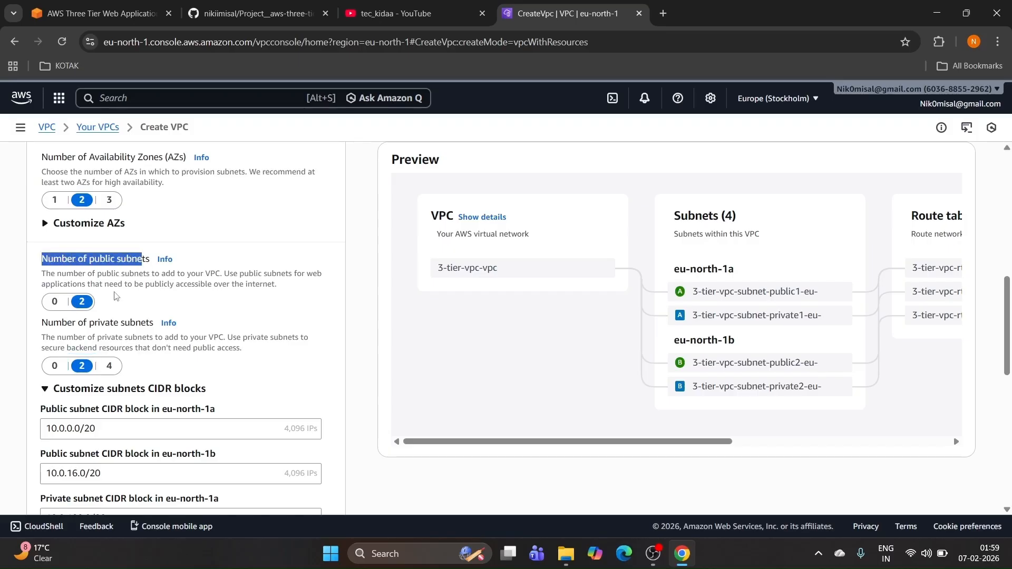
{"action": "left_click", "coordinate": [93, 14]}
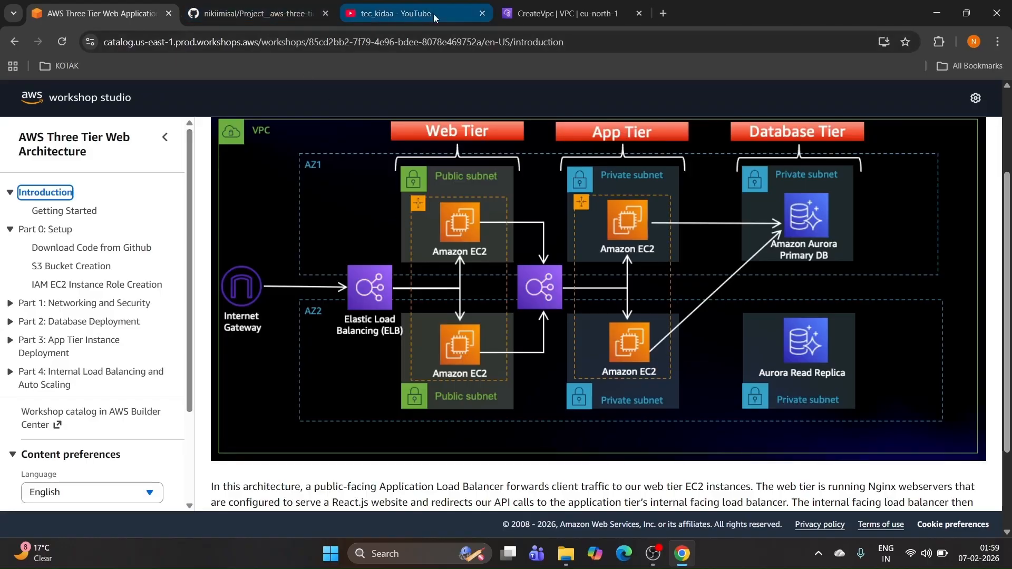
{"action": "left_click", "coordinate": [529, 15]}
{"action": "scroll", "coordinate": [117, 317], "scroll_direction": "down", "scroll_amount": 1}
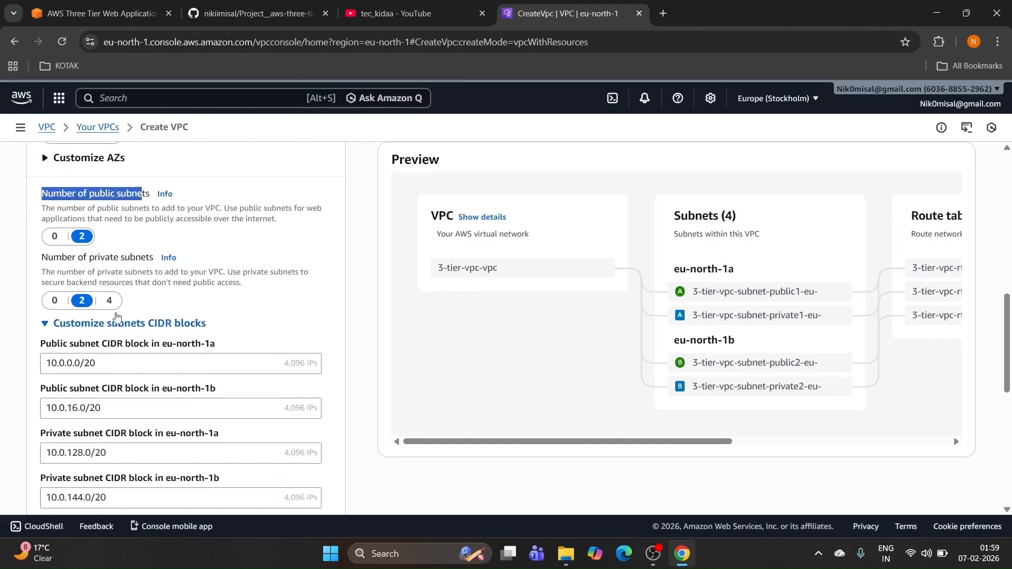
{"action": "scroll", "coordinate": [109, 296], "scroll_direction": "down", "scroll_amount": 1}
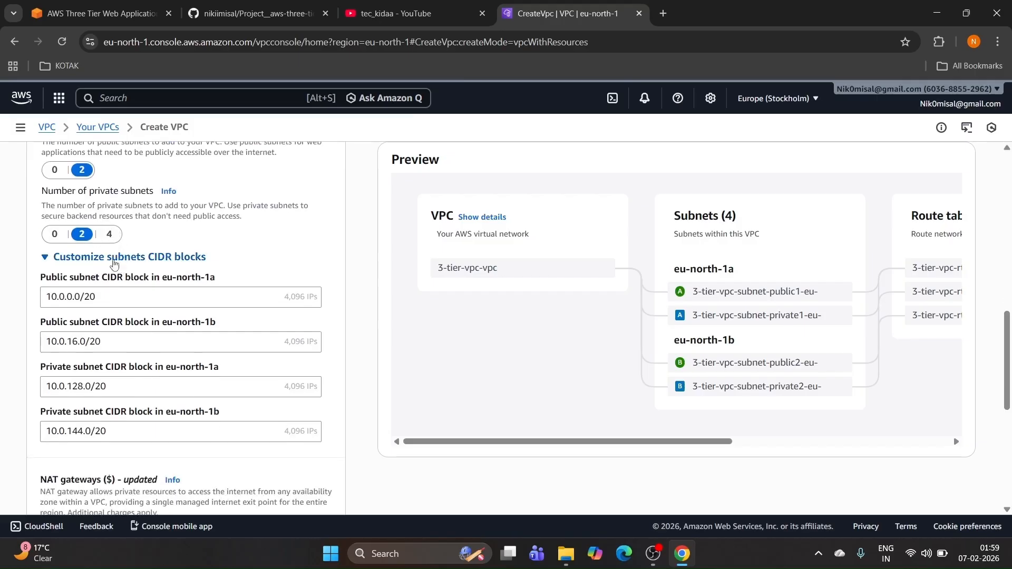
Step: Set the number of private subnets to 4 and recheck the diagram
{"action": "left_click", "coordinate": [110, 235]}
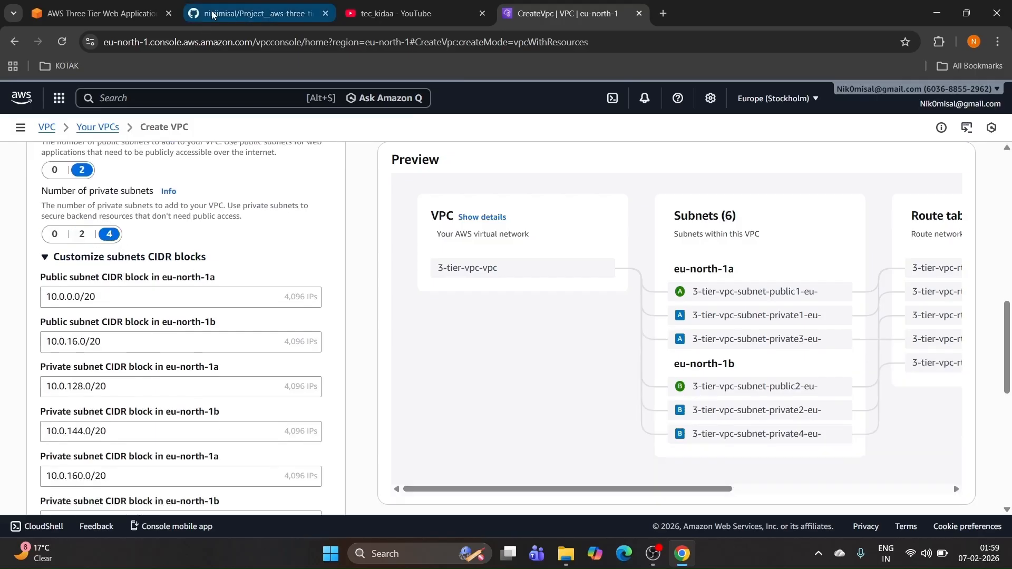
{"action": "scroll", "coordinate": [58, 238], "scroll_direction": "down", "scroll_amount": 1}
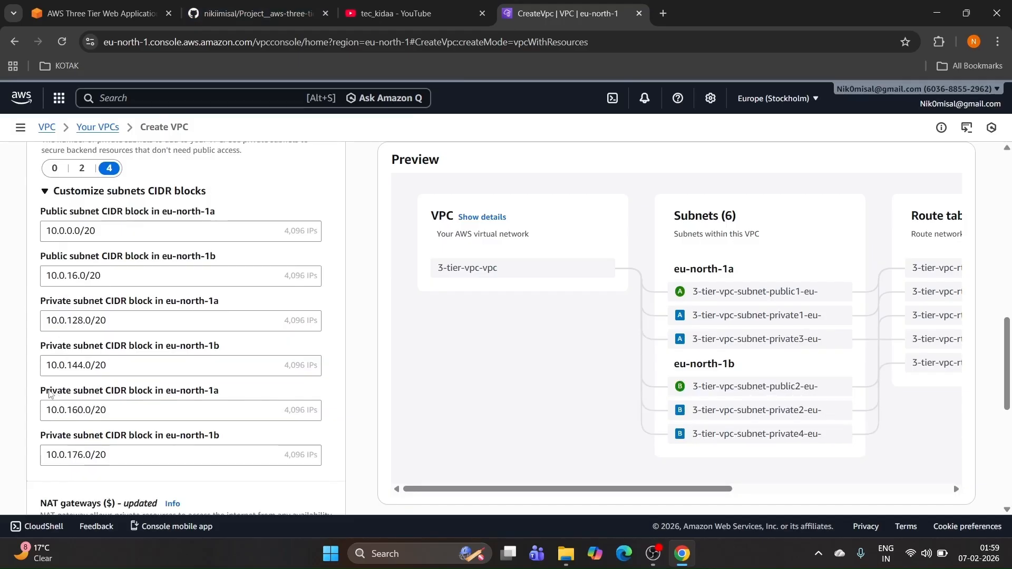
{"action": "left_click", "coordinate": [100, 13]}
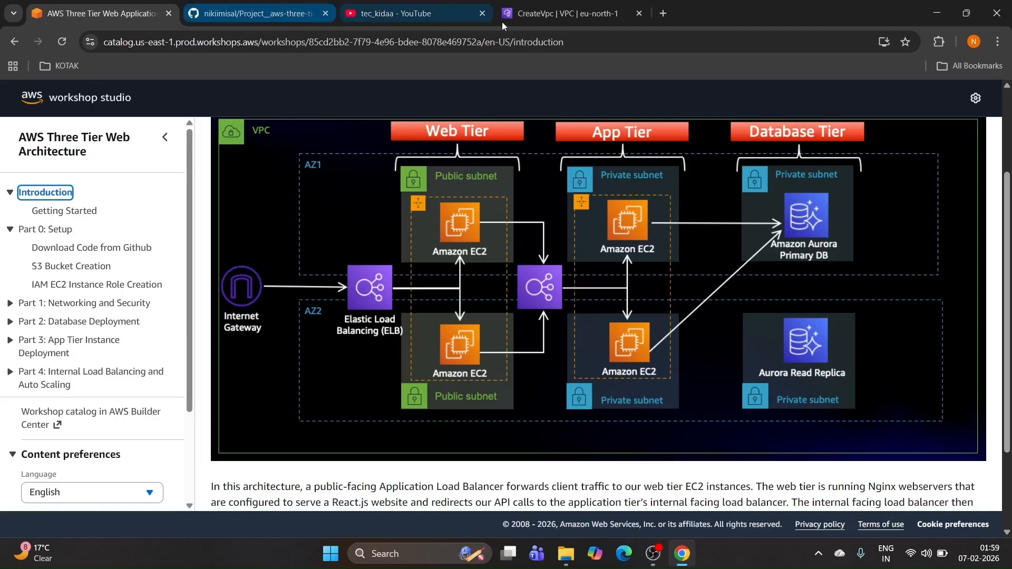
{"action": "left_click", "coordinate": [601, 13]}
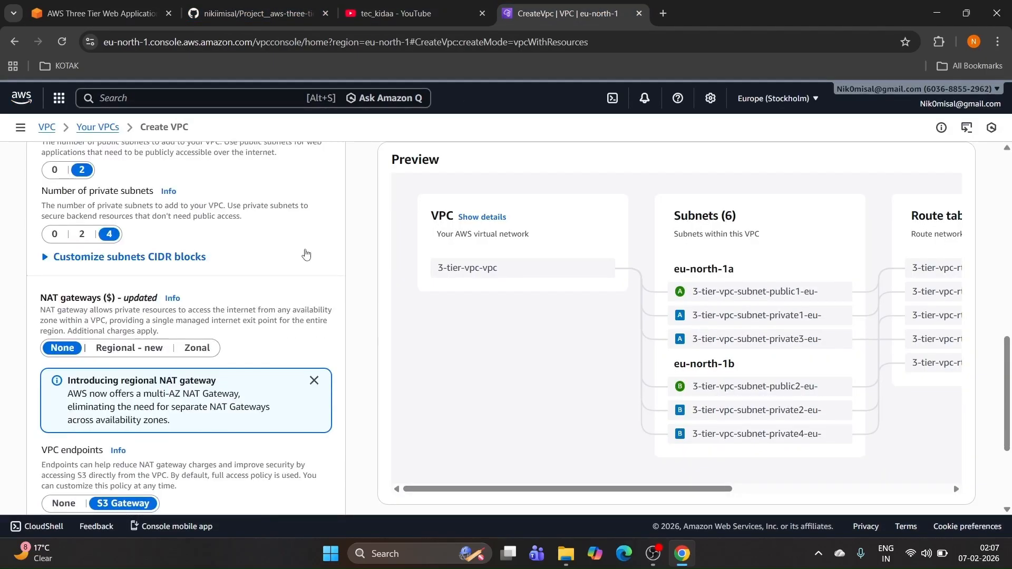
Step: Set NAT gateways to Zonal in 1 AZ, after briefly trying the Regional option
{"action": "scroll", "coordinate": [306, 254], "scroll_direction": "down", "scroll_amount": 1}
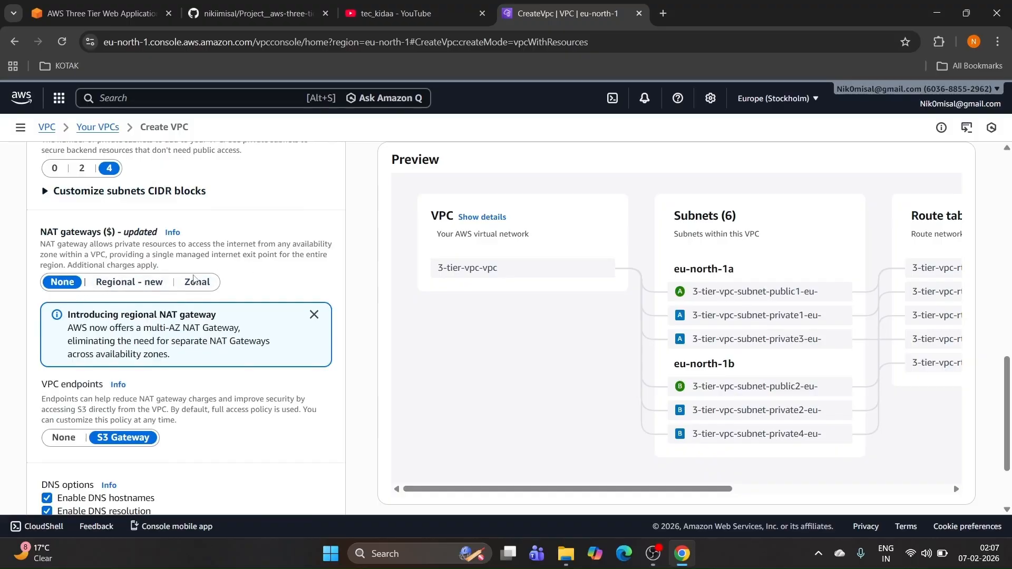
{"action": "left_click", "coordinate": [195, 283]}
{"action": "scroll", "coordinate": [195, 285], "scroll_direction": "down", "scroll_amount": 1}
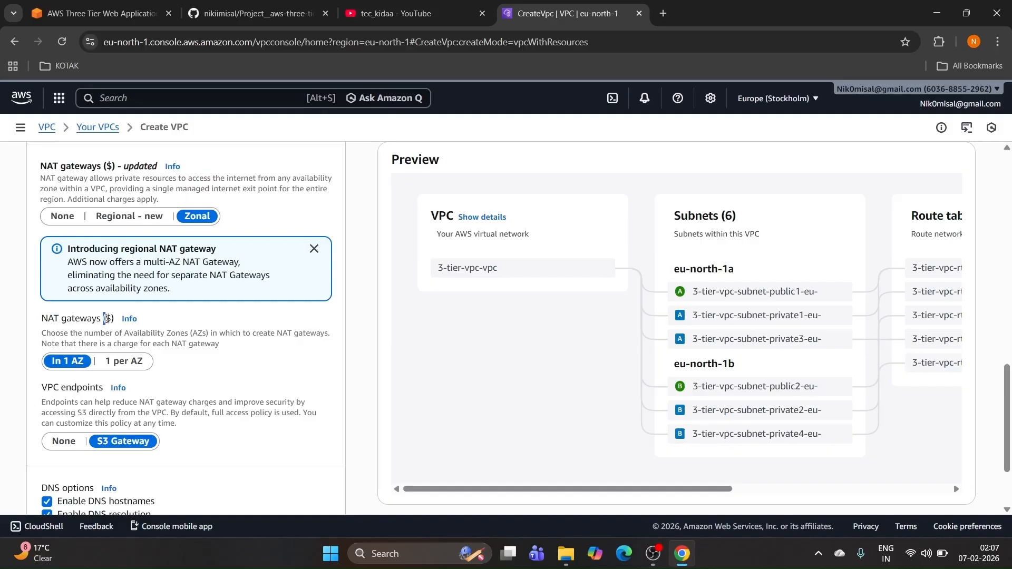
{"action": "left_click_drag", "start_coordinate": [104, 319], "coordinate": [115, 320]}
{"action": "left_click", "coordinate": [129, 217]}
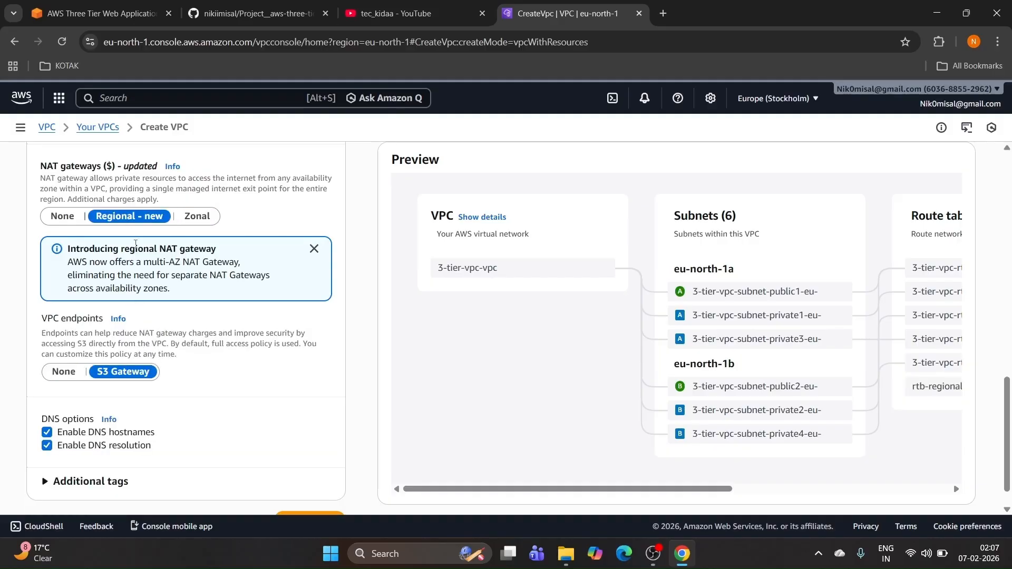
{"action": "left_click", "coordinate": [190, 217]}
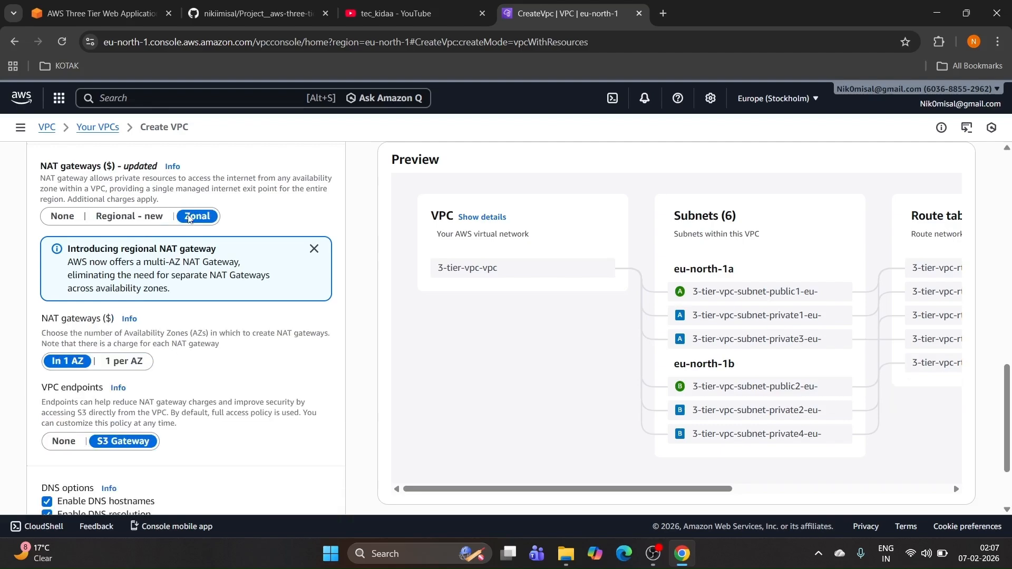
{"action": "scroll", "coordinate": [146, 275], "scroll_direction": "down", "scroll_amount": 2}
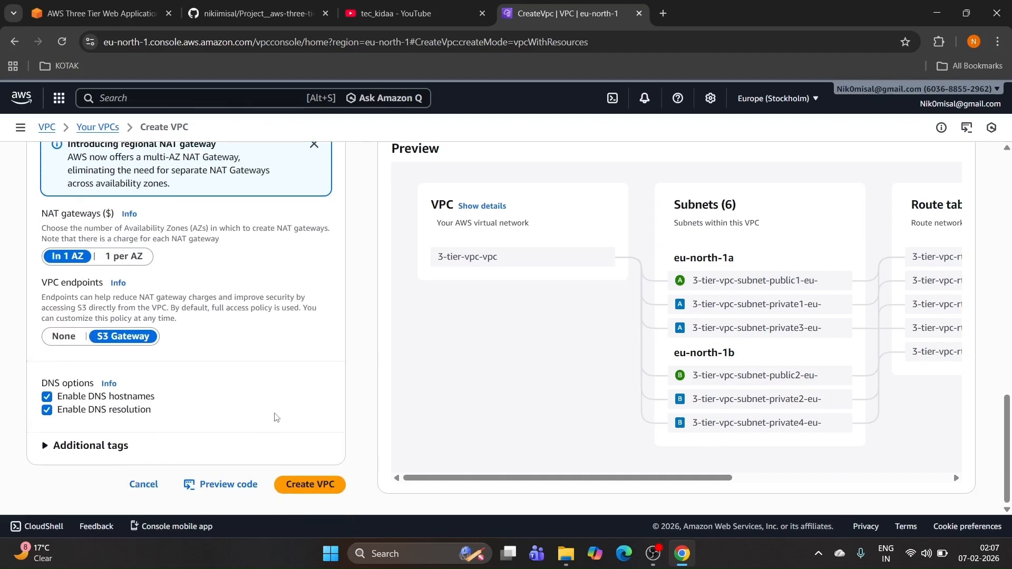
Step: Create the 3-tier-vpc VPC and follow the workflow until all resources finish
{"action": "left_click", "coordinate": [316, 490]}
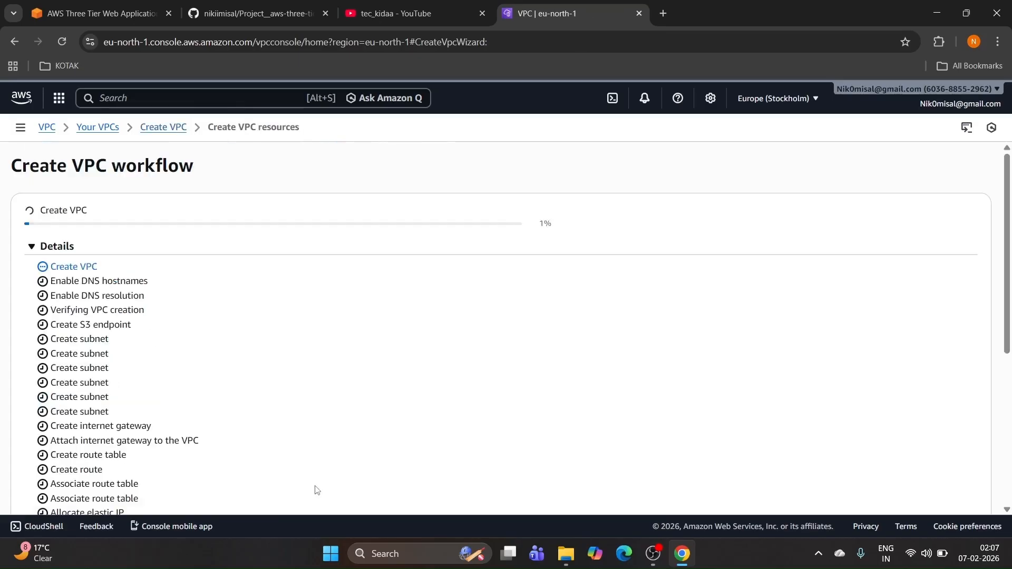
{"action": "scroll", "coordinate": [244, 401], "scroll_direction": "down", "scroll_amount": 1}
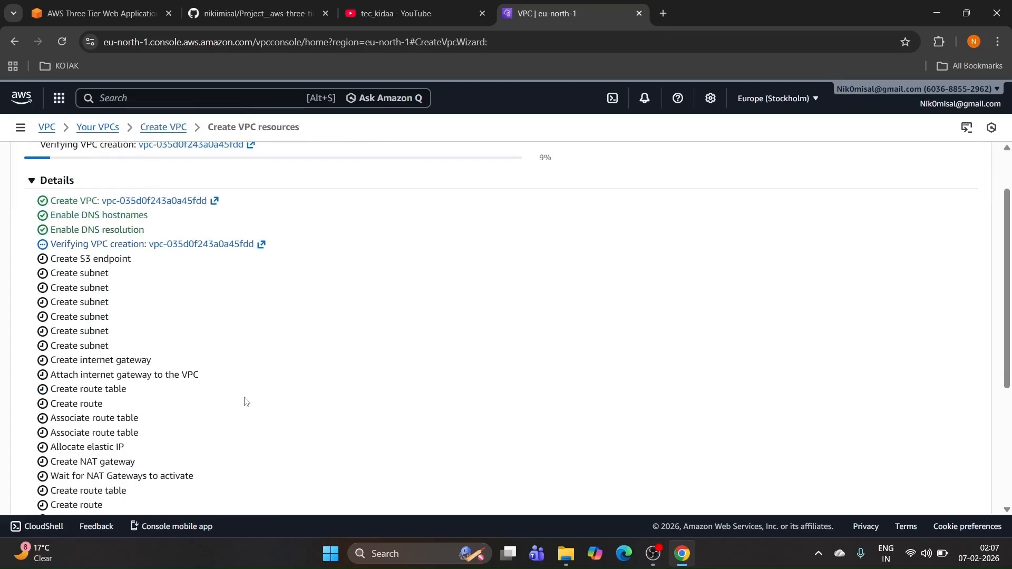
{"action": "scroll", "coordinate": [244, 401], "scroll_direction": "down", "scroll_amount": 2}
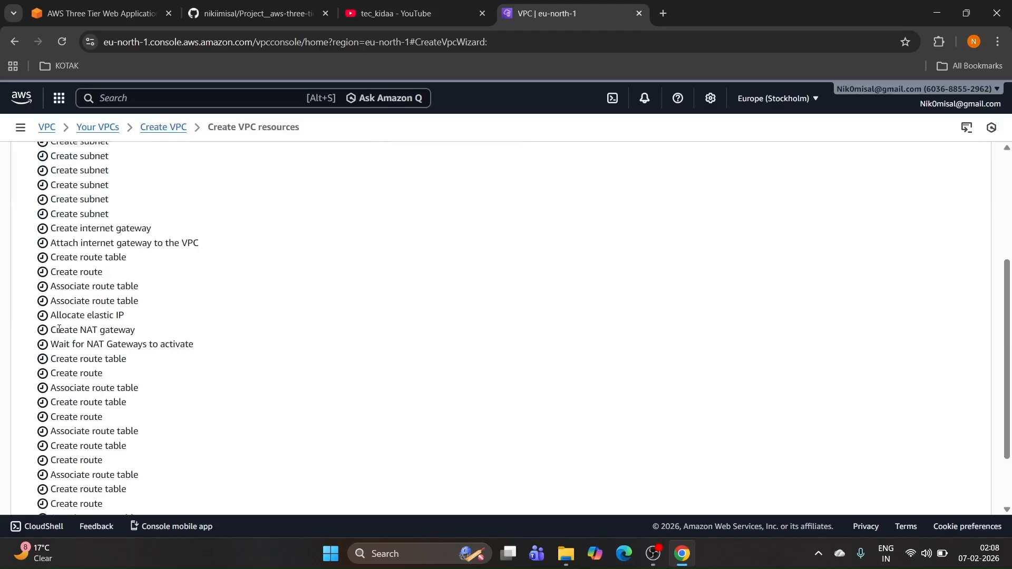
{"action": "left_click_drag", "start_coordinate": [62, 327], "coordinate": [151, 343]}
{"action": "left_click", "coordinate": [226, 346]}
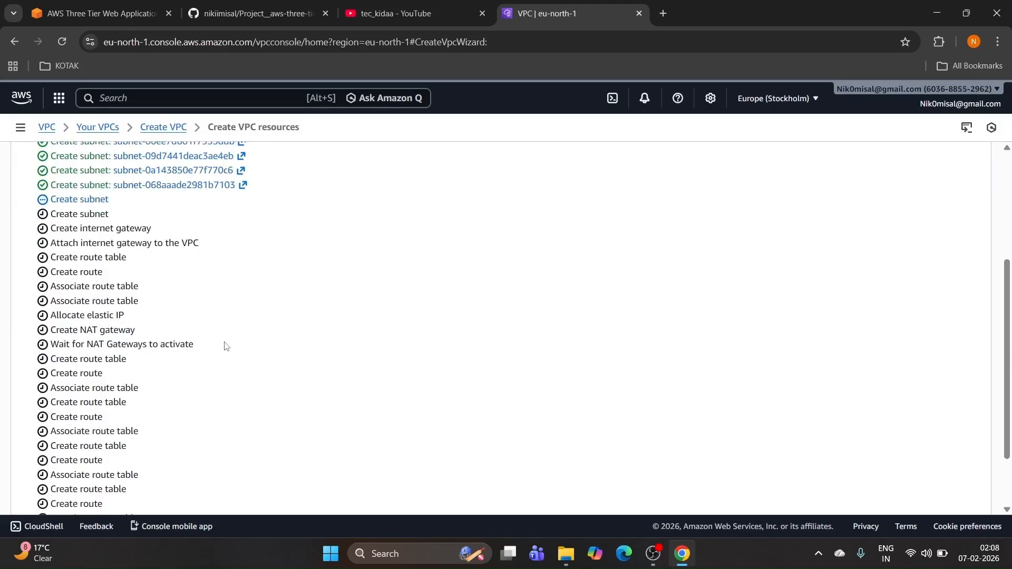
{"action": "scroll", "coordinate": [227, 346], "scroll_direction": "down", "scroll_amount": 1}
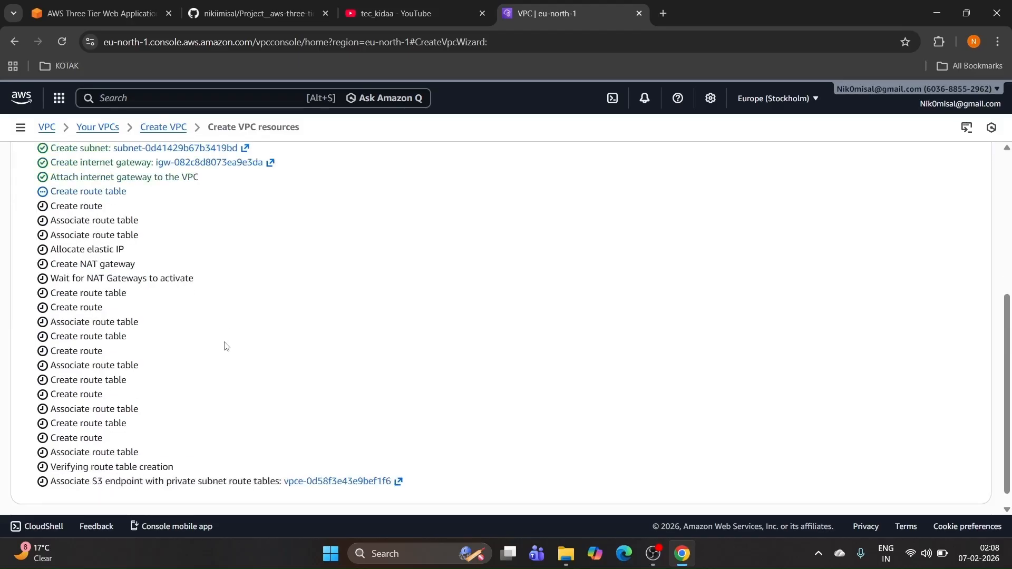
{"action": "scroll", "coordinate": [226, 346], "scroll_direction": "down", "scroll_amount": 1}
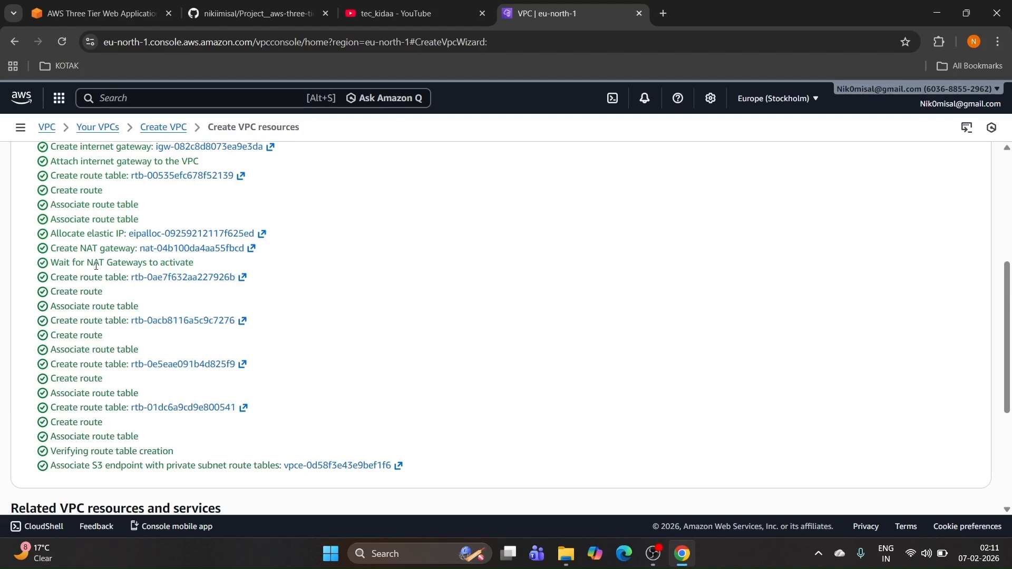
{"action": "scroll", "coordinate": [99, 221], "scroll_direction": "down", "scroll_amount": 3}
{"action": "scroll", "coordinate": [120, 230], "scroll_direction": "up", "scroll_amount": 2}
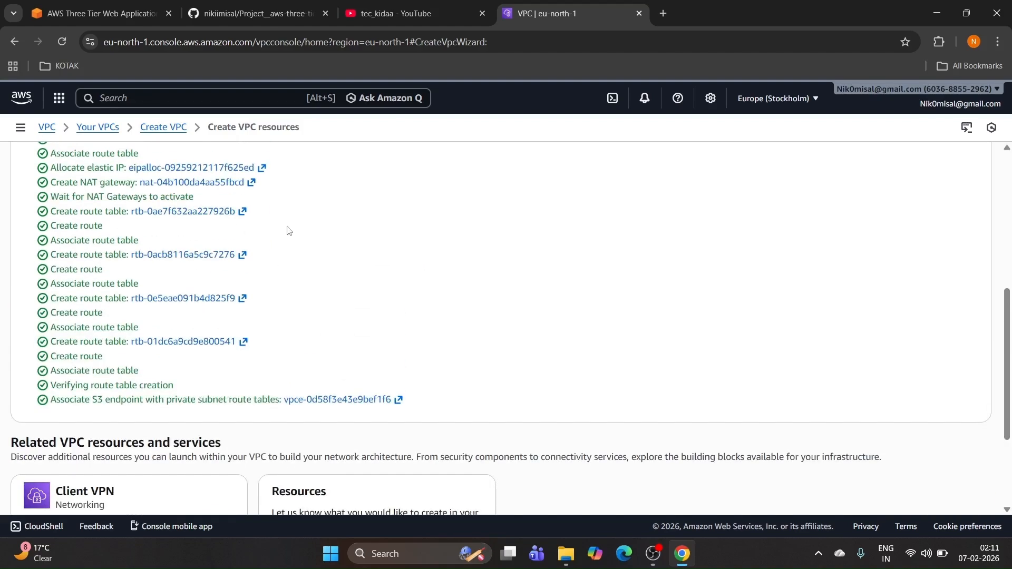
{"action": "scroll", "coordinate": [210, 230], "scroll_direction": "down", "scroll_amount": 3}
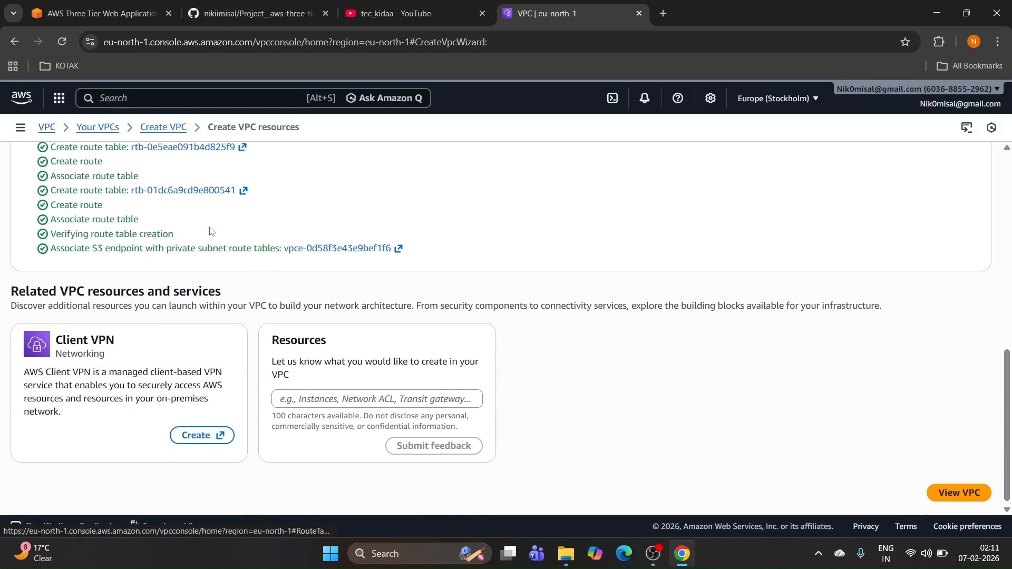
Step: Review 3-tier-vpc-vpc's details and resource map from Your VPCs, then return to the README
{"action": "left_click", "coordinate": [49, 128]}
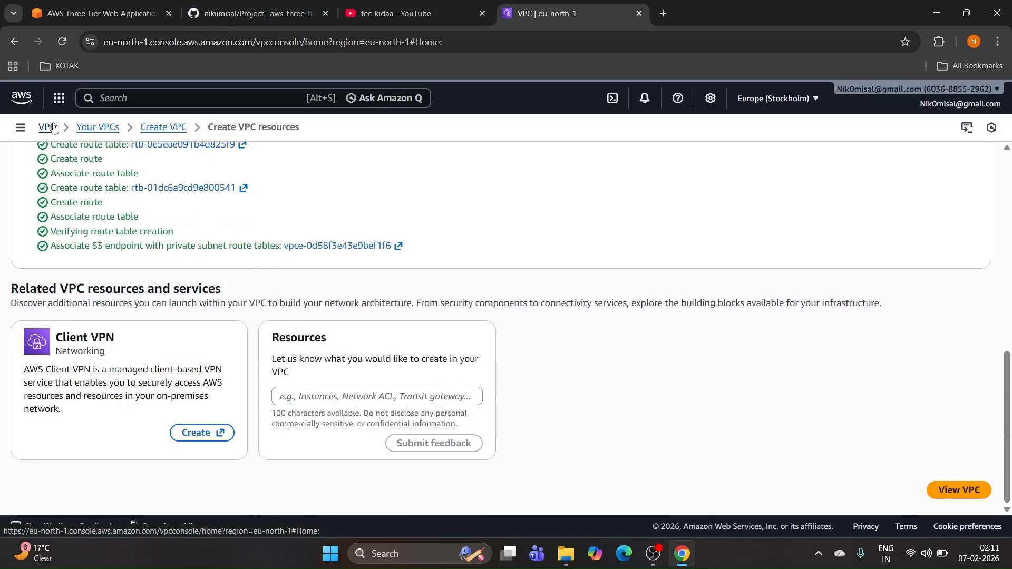
{"action": "left_click", "coordinate": [34, 259]}
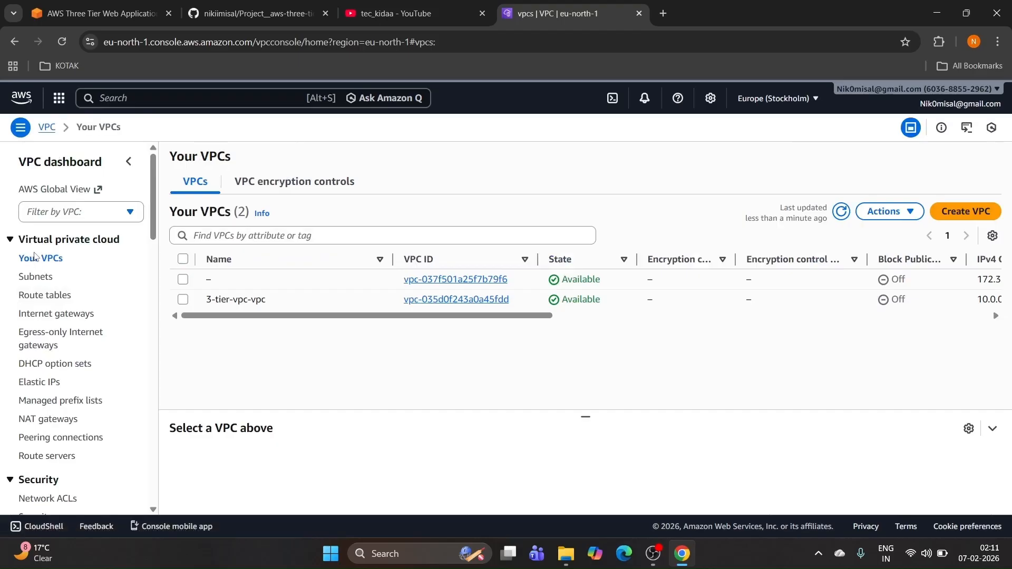
{"action": "left_click", "coordinate": [420, 300]}
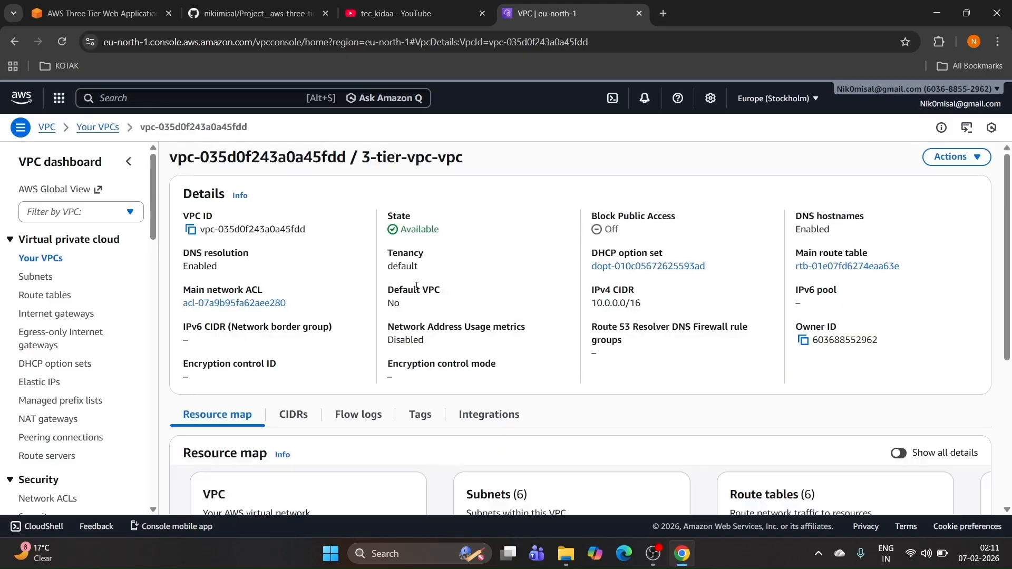
{"action": "scroll", "coordinate": [418, 293], "scroll_direction": "down", "scroll_amount": 5}
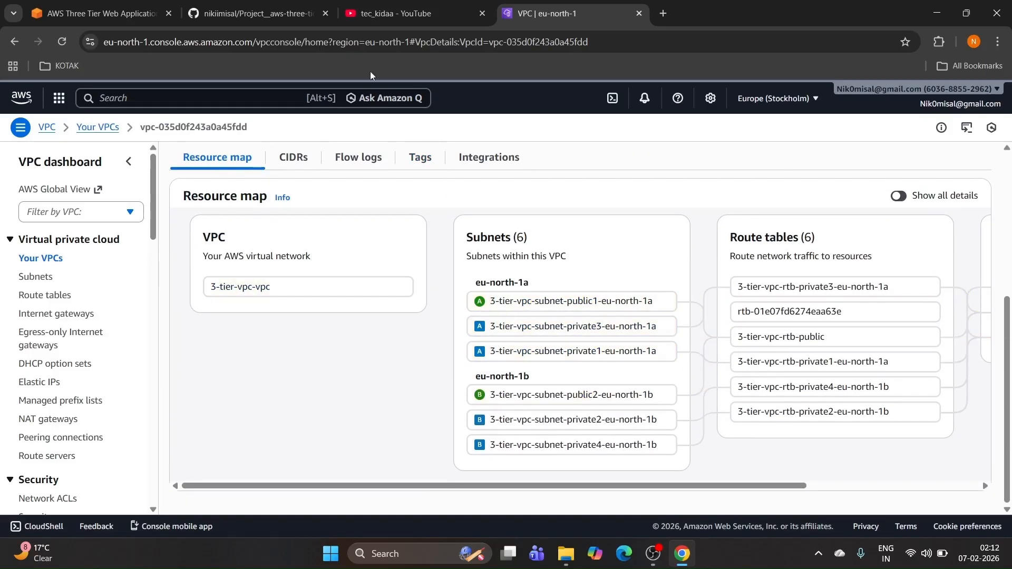
{"action": "left_click", "coordinate": [235, 7]}
Step: Review the Create a Security Group table in the GitHub README
{"action": "left_click", "coordinate": [406, 340]}
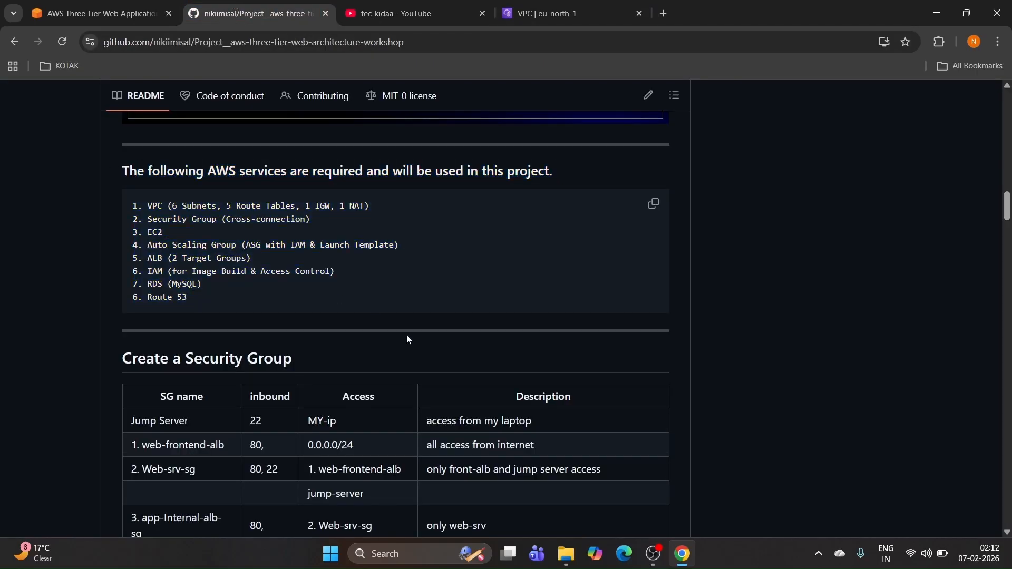
{"action": "scroll", "coordinate": [406, 340], "scroll_direction": "down", "scroll_amount": 1}
{"action": "left_click_drag", "start_coordinate": [124, 291], "coordinate": [407, 344]}
{"action": "scroll", "coordinate": [400, 276], "scroll_direction": "down", "scroll_amount": 1}
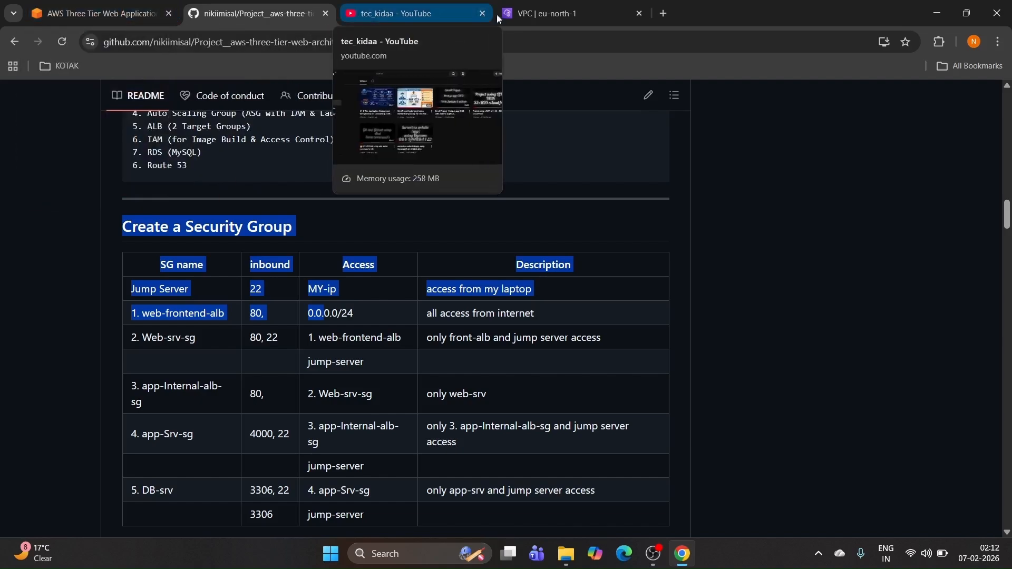
Step: Back in the AWS console, search the services for ec2
{"action": "left_click", "coordinate": [548, 13]}
{"action": "left_click", "coordinate": [229, 99]}
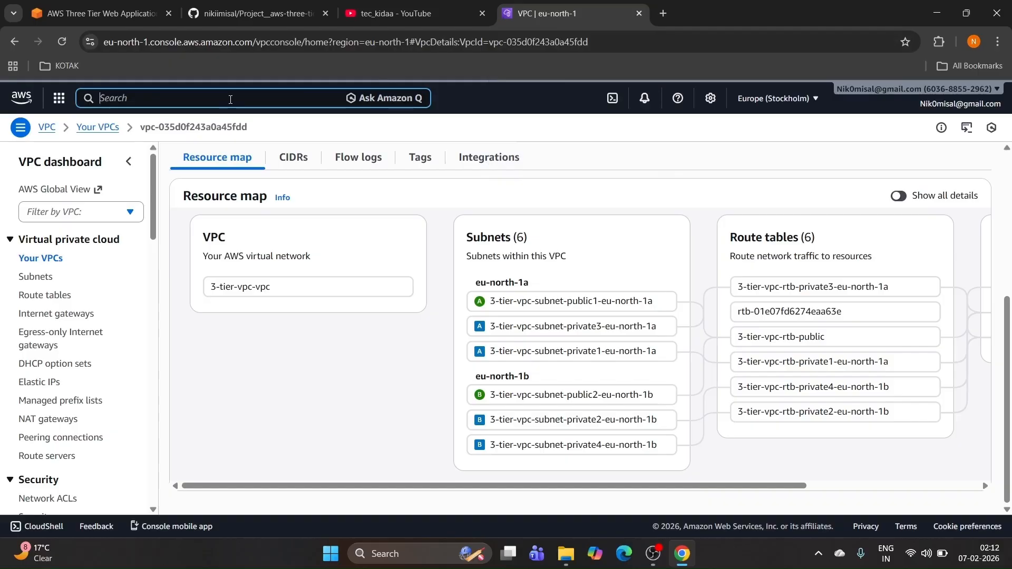
{"action": "type", "text": "ec2"}
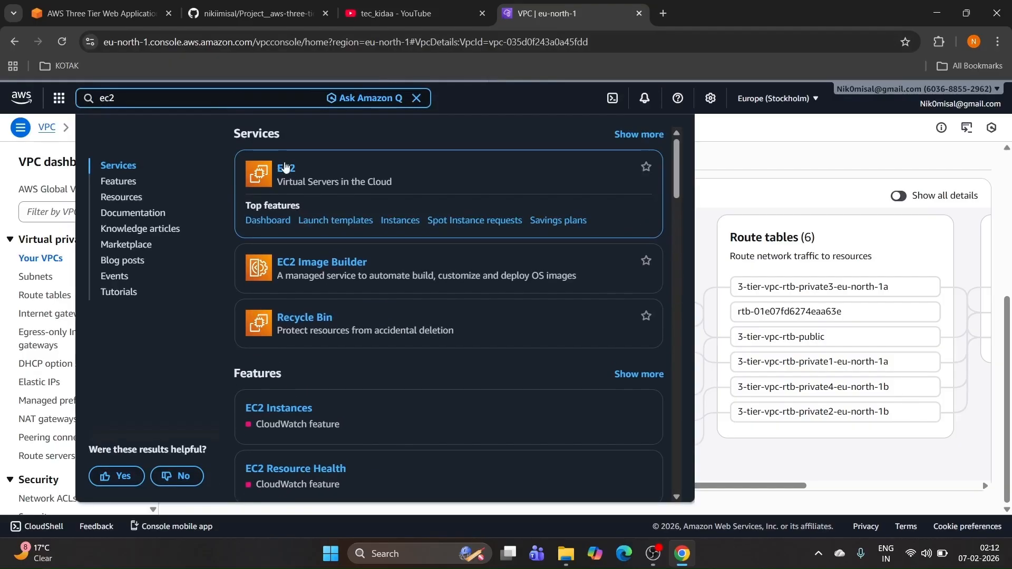
Step: Open the EC2 search result in a new browser tab and switch to it
{"action": "right_click", "coordinate": [283, 163]}
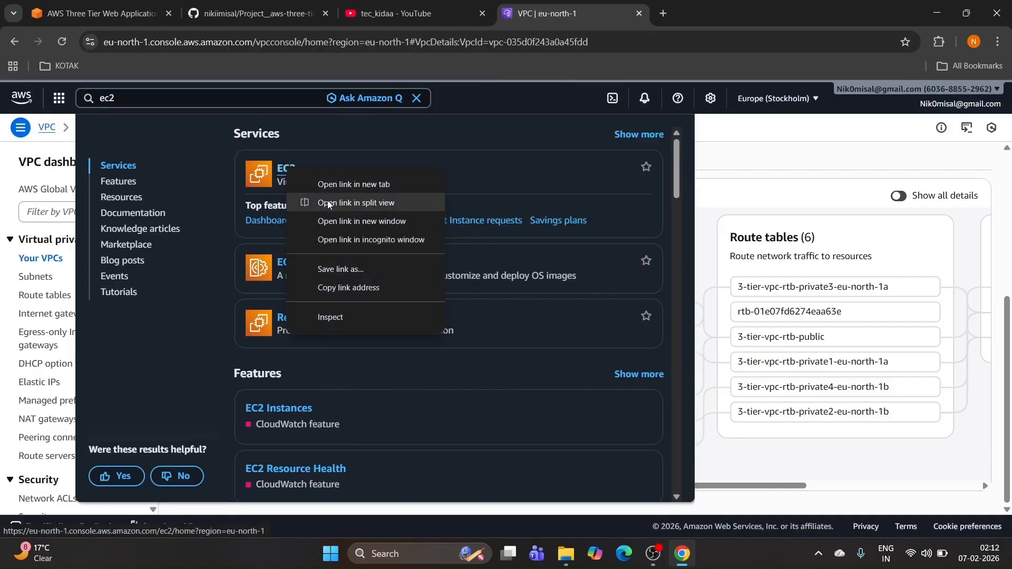
{"action": "left_click", "coordinate": [350, 185]}
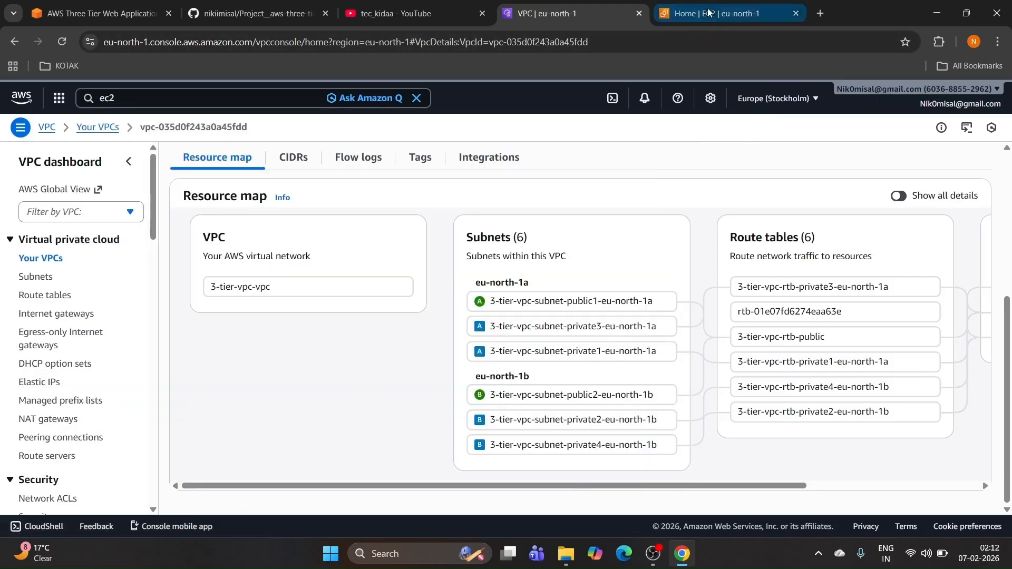
{"action": "left_click", "coordinate": [717, 13]}
{"action": "scroll", "coordinate": [37, 285], "scroll_direction": "down", "scroll_amount": 5}
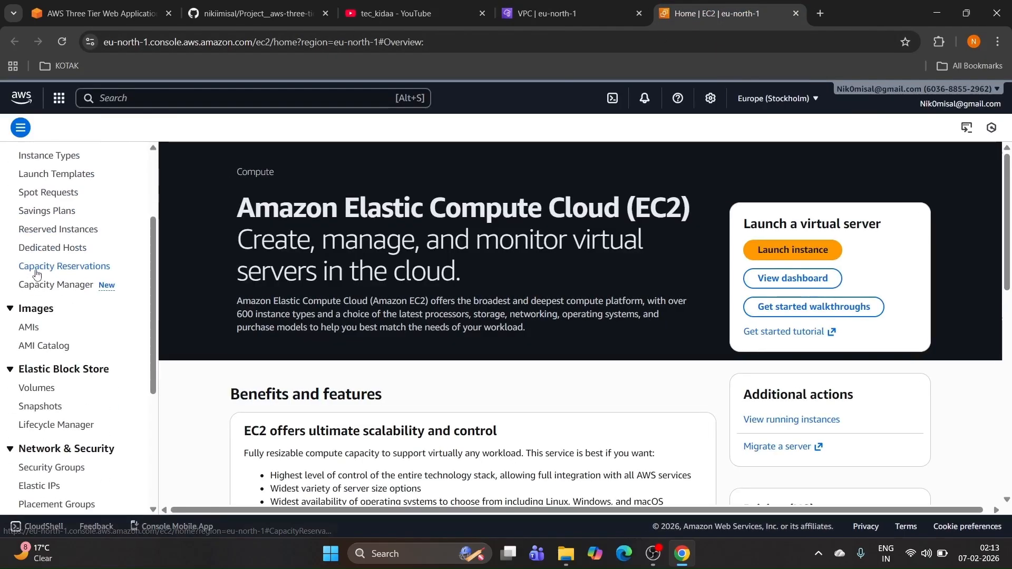
Step: Start a new security group named jump-server with description jump-server
{"action": "left_click", "coordinate": [50, 336]}
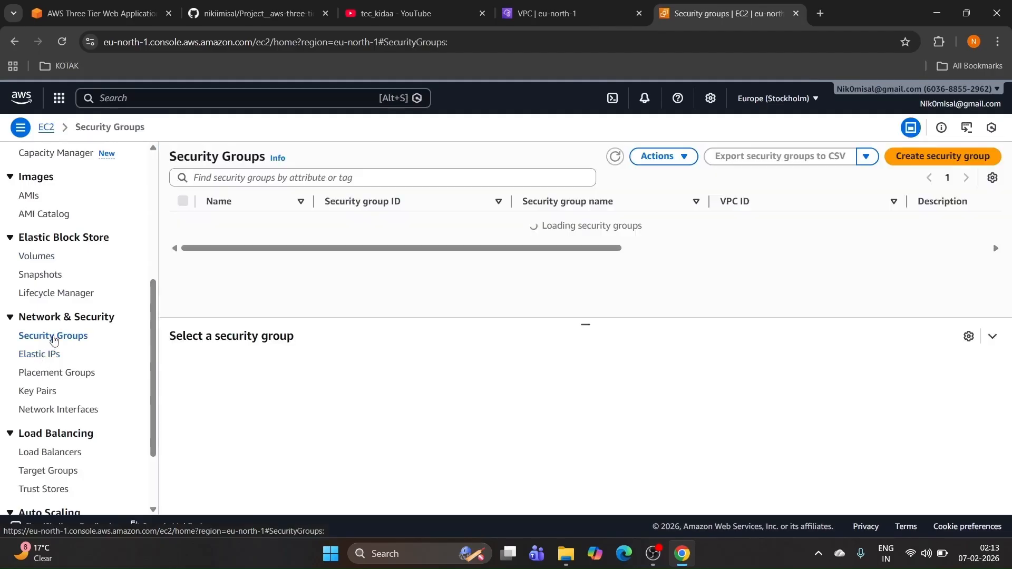
{"action": "left_click", "coordinate": [904, 157]}
{"action": "scroll", "coordinate": [437, 249], "scroll_direction": "down", "scroll_amount": 4}
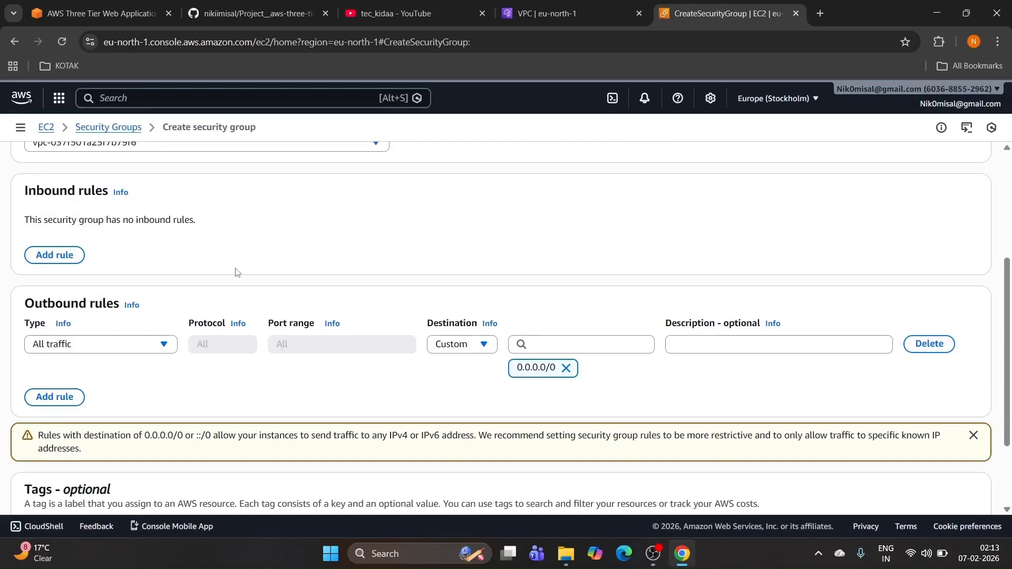
{"action": "scroll", "coordinate": [221, 268], "scroll_direction": "up", "scroll_amount": 4}
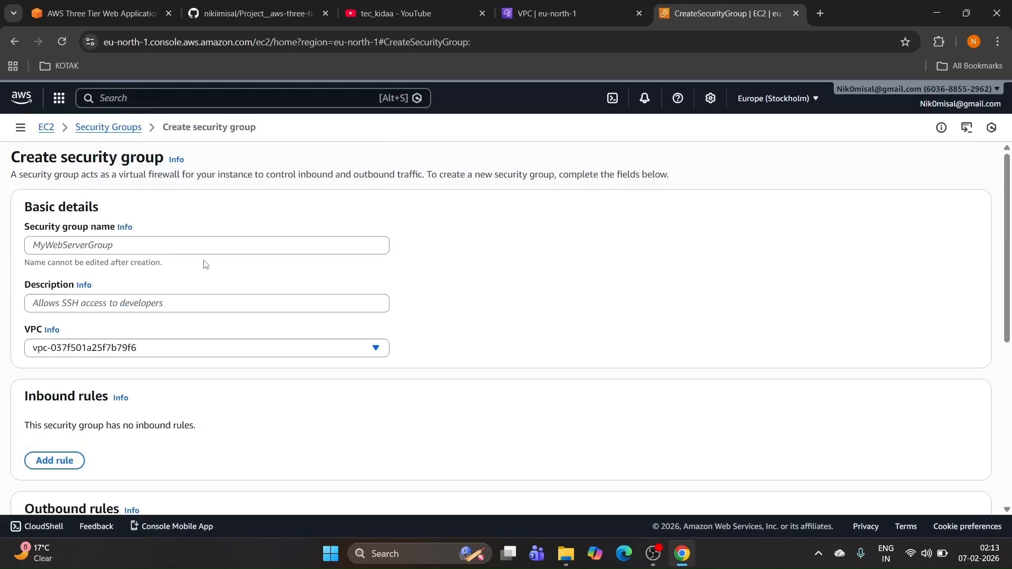
{"action": "left_click", "coordinate": [160, 247]}
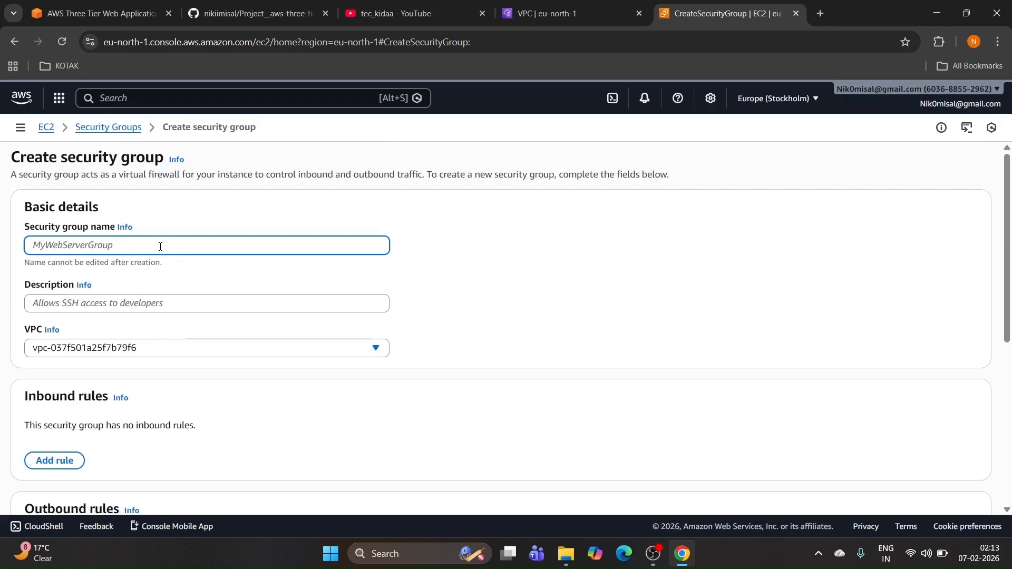
{"action": "type", "text": "jump-server"}
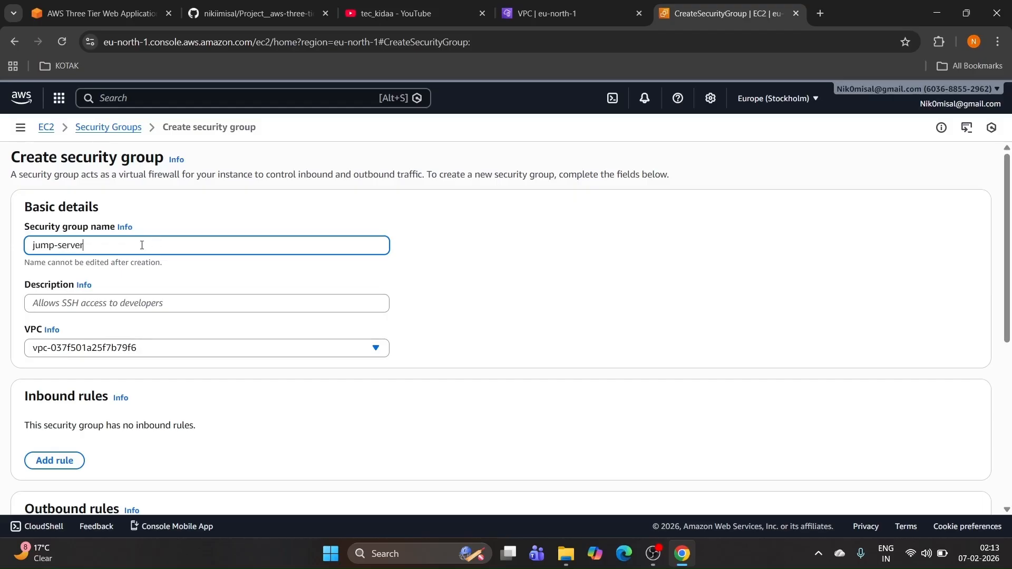
{"action": "left_click_drag", "start_coordinate": [85, 245], "coordinate": [30, 245]}
{"action": "key", "text": "ctrl+c"}
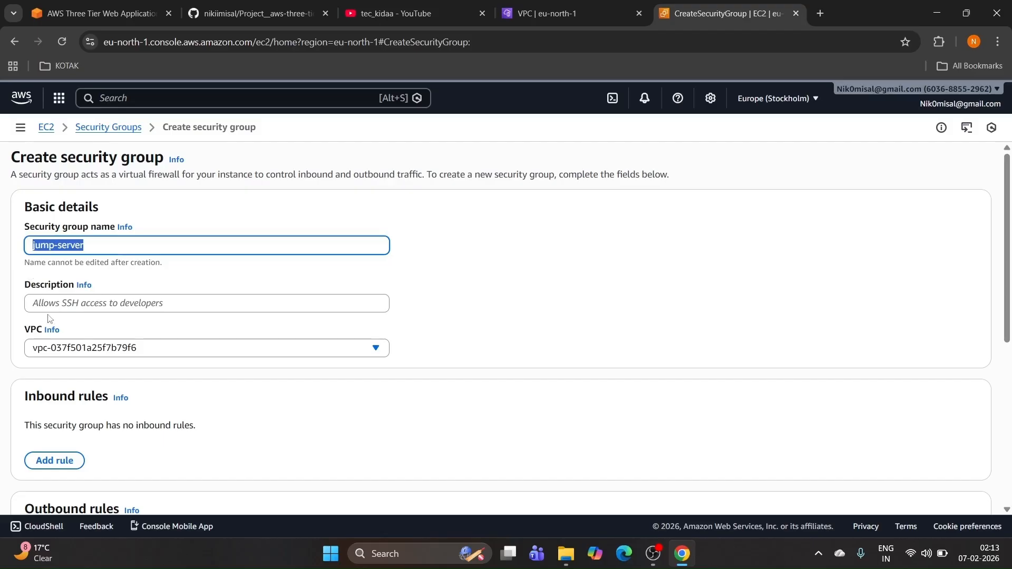
{"action": "left_click", "coordinate": [66, 300]}
{"action": "key", "text": "ctrl+v"}
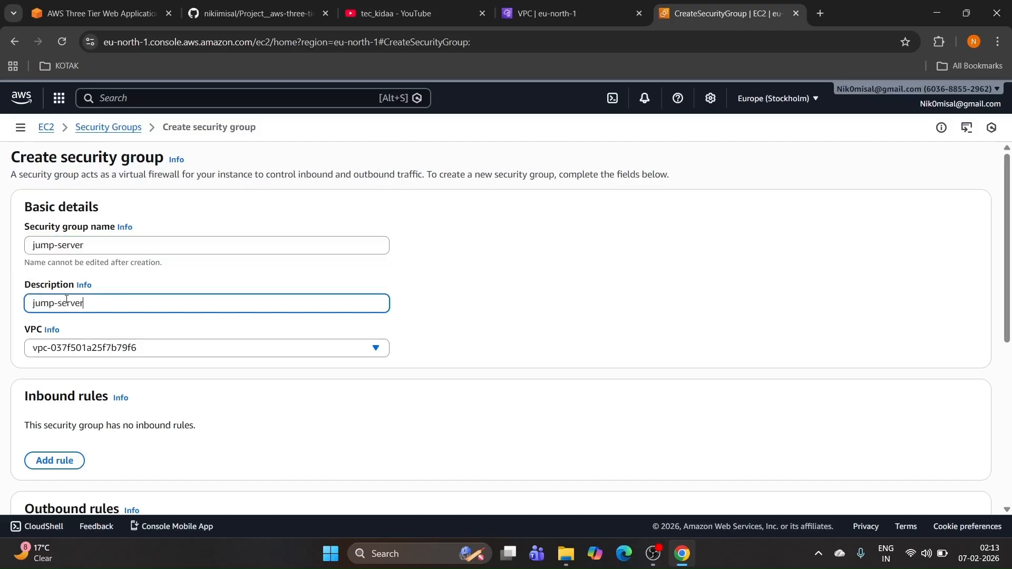
Step: Assign the security group to the 3-tier-vpc-vpc VPC
{"action": "scroll", "coordinate": [84, 311], "scroll_direction": "down", "scroll_amount": 4}
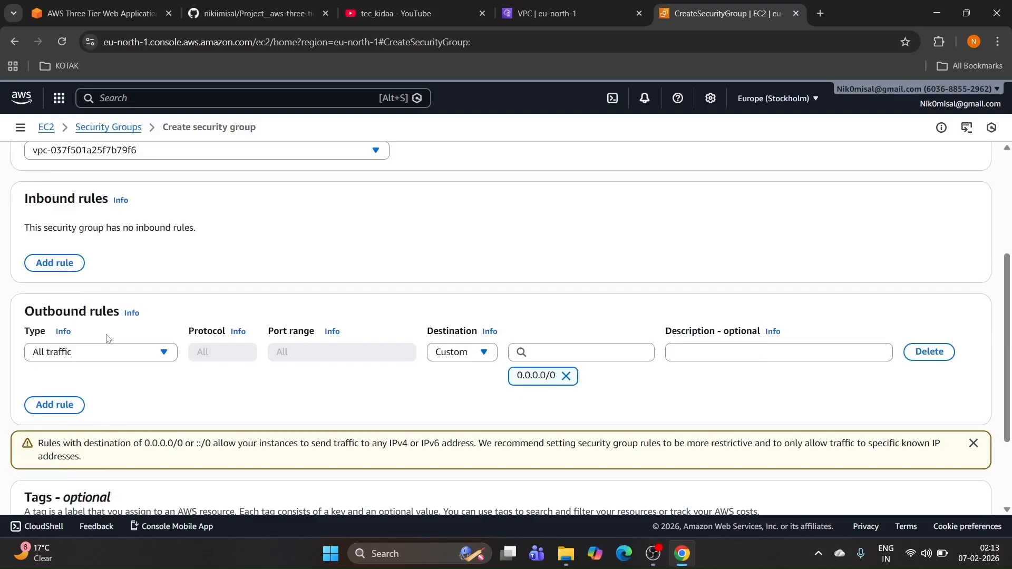
{"action": "scroll", "coordinate": [93, 305], "scroll_direction": "up", "scroll_amount": 3}
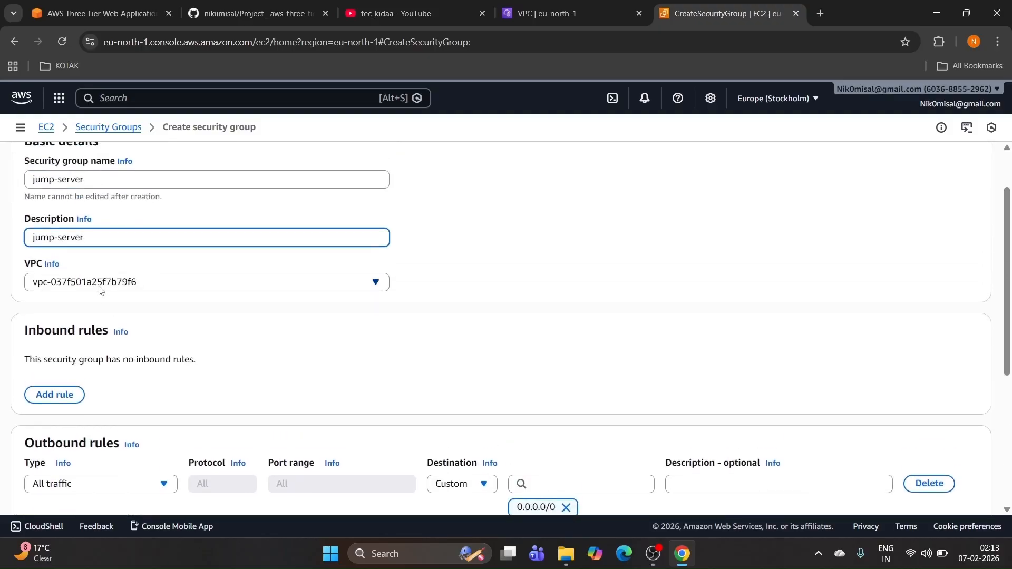
{"action": "left_click", "coordinate": [100, 284]}
{"action": "left_click", "coordinate": [119, 330]}
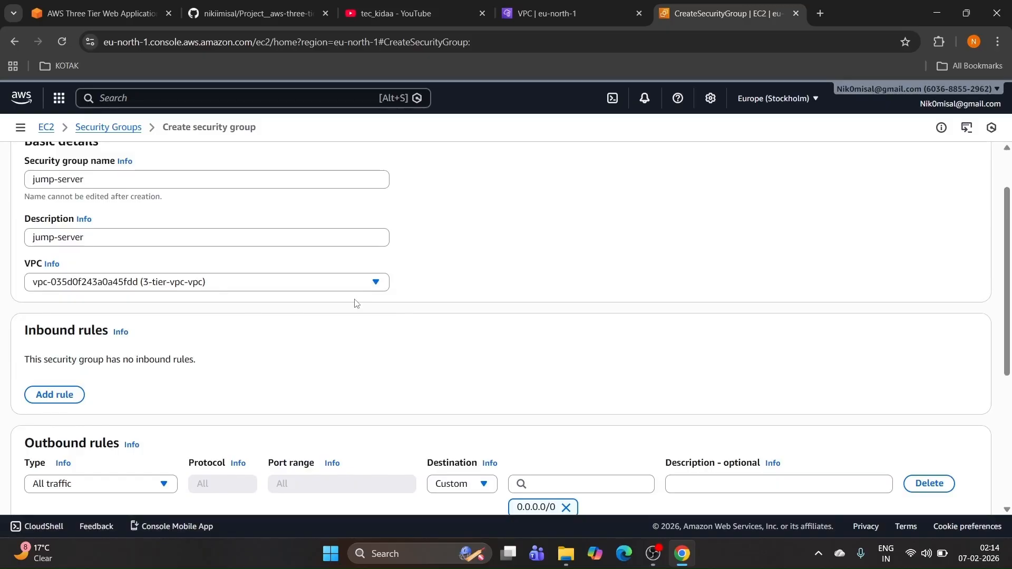
{"action": "key", "text": "Tab"}
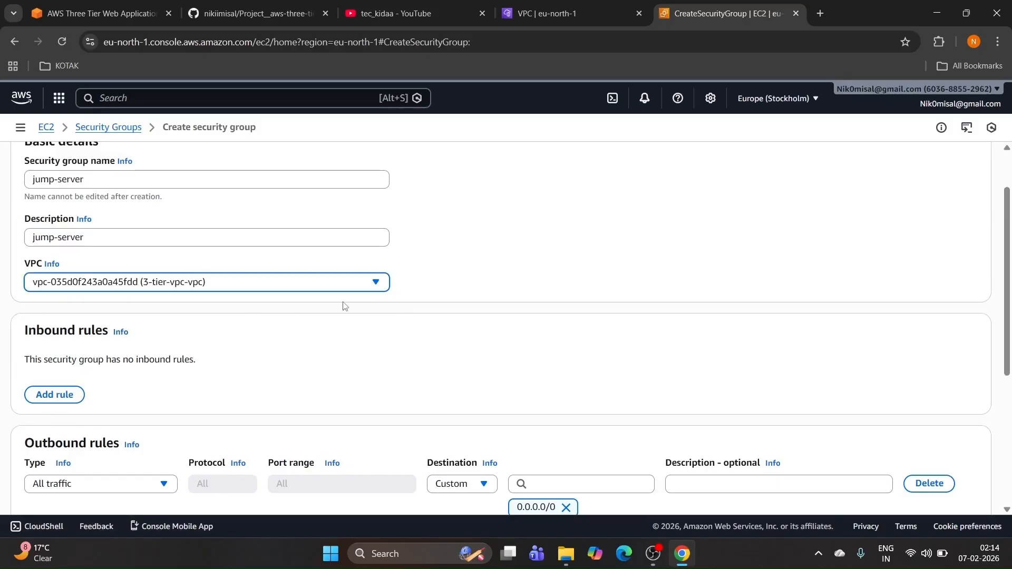
Step: Add an inbound SSH rule on port 22 from Anywhere-IPv4 (0.0.0.0/0)
{"action": "scroll", "coordinate": [189, 336], "scroll_direction": "down", "scroll_amount": 1}
{"action": "left_click", "coordinate": [54, 329]}
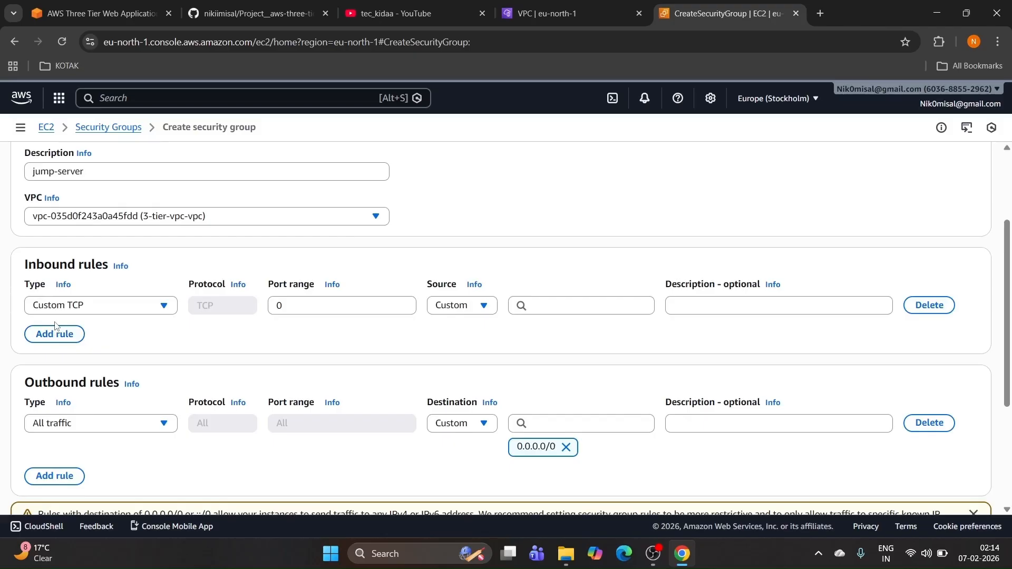
{"action": "left_click", "coordinate": [101, 305]}
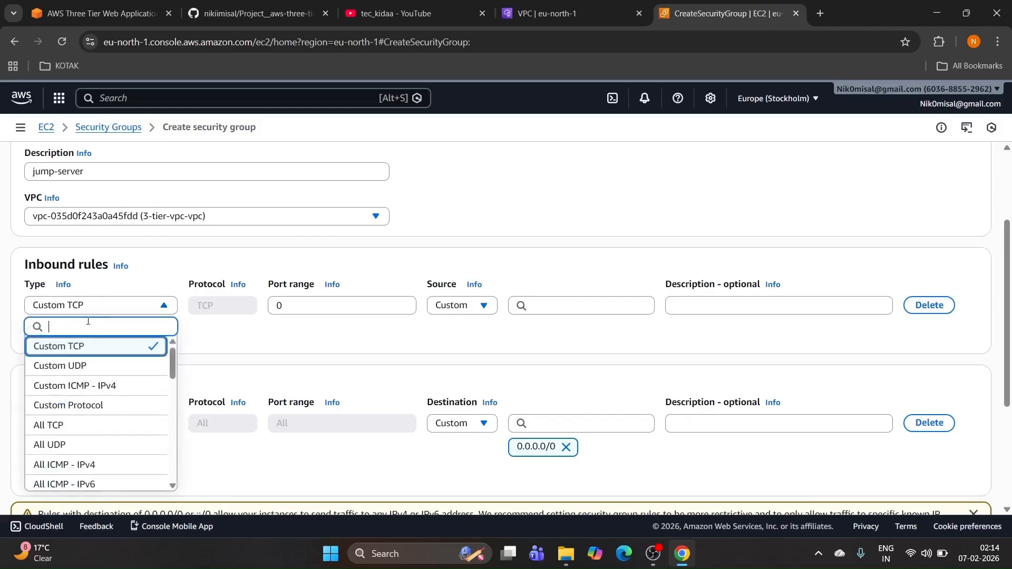
{"action": "type", "text": "ssh"}
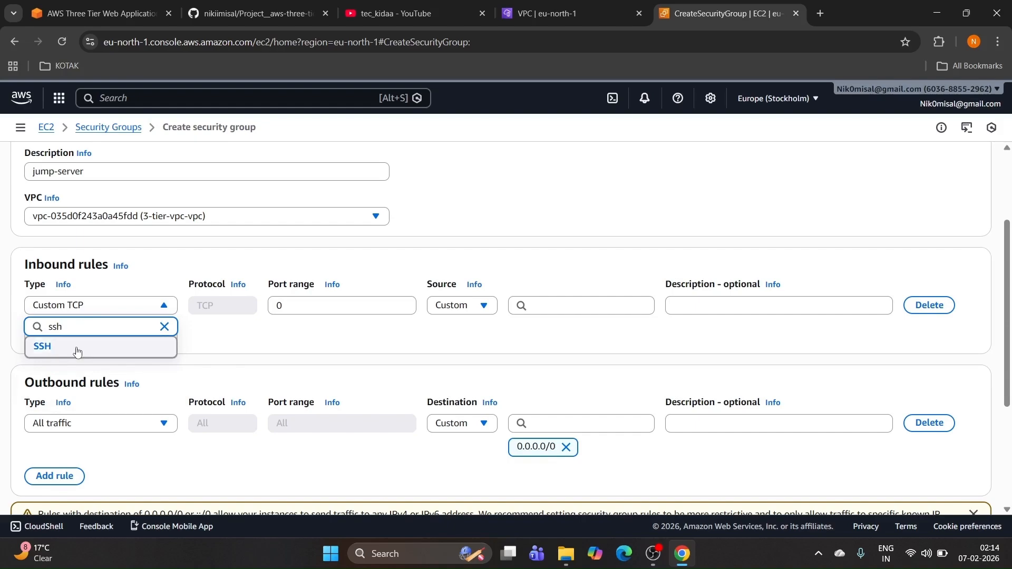
{"action": "left_click", "coordinate": [79, 348]}
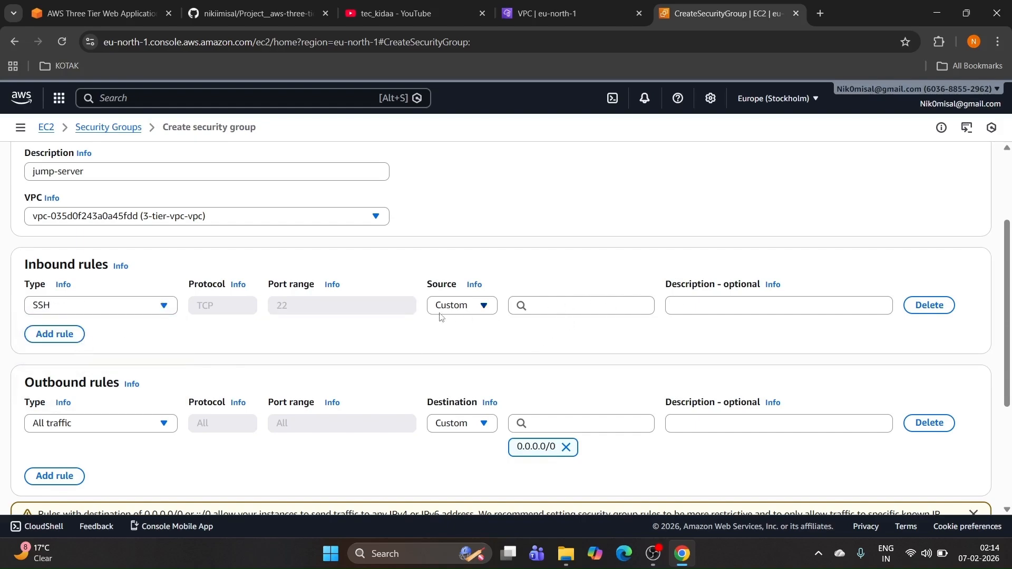
{"action": "left_click", "coordinate": [459, 306]}
{"action": "left_click", "coordinate": [459, 305]}
{"action": "left_click", "coordinate": [545, 304]}
{"action": "left_click", "coordinate": [554, 351]}
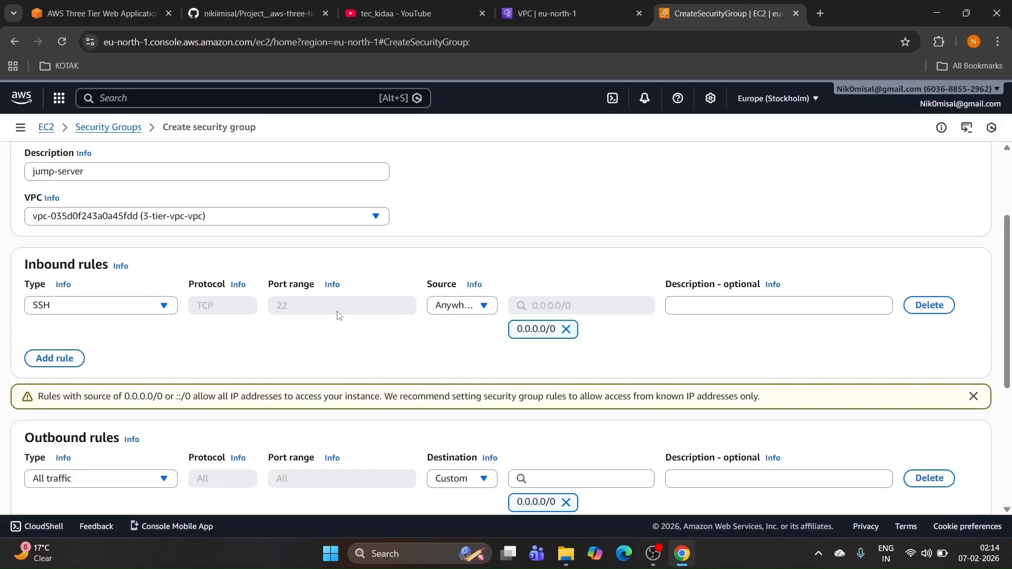
Step: Create the jump-server security group
{"action": "scroll", "coordinate": [340, 315], "scroll_direction": "down", "scroll_amount": 3}
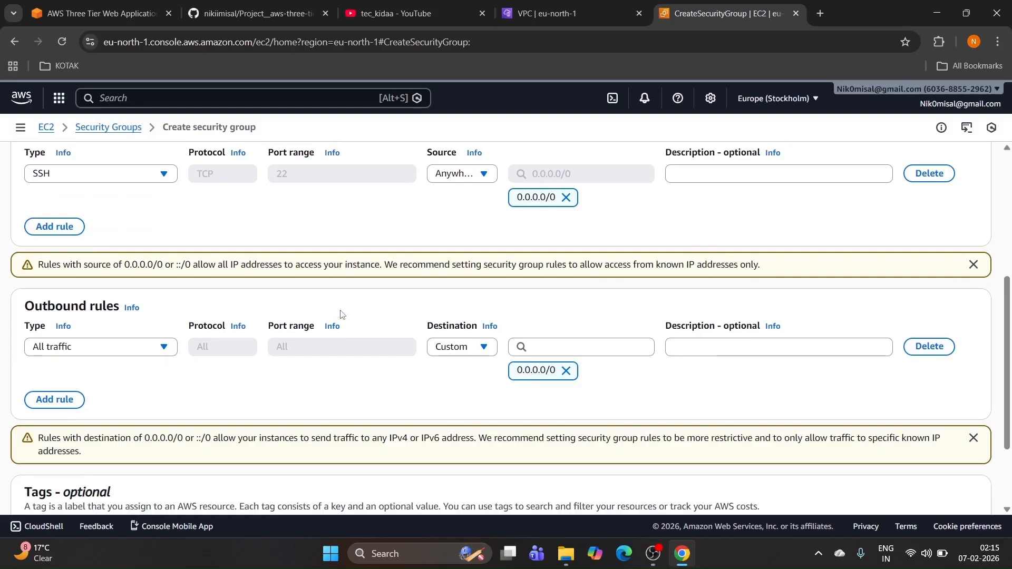
{"action": "scroll", "coordinate": [350, 314], "scroll_direction": "down", "scroll_amount": 3}
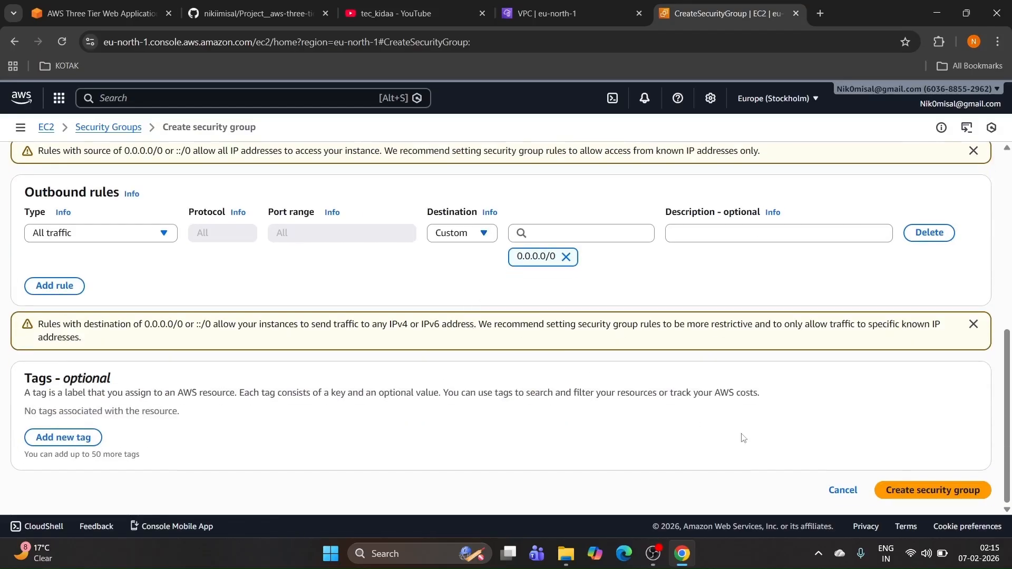
{"action": "left_click", "coordinate": [916, 489]}
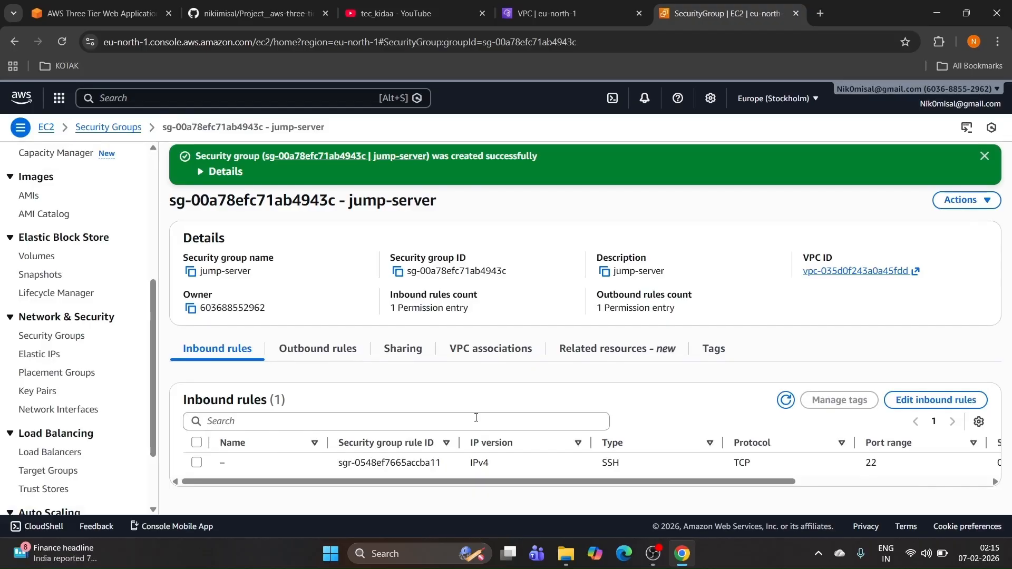
Step: Copy '1. web-frontend-alb' from the README's security group table and return to the EC2 tab
{"action": "left_click", "coordinate": [247, 10]}
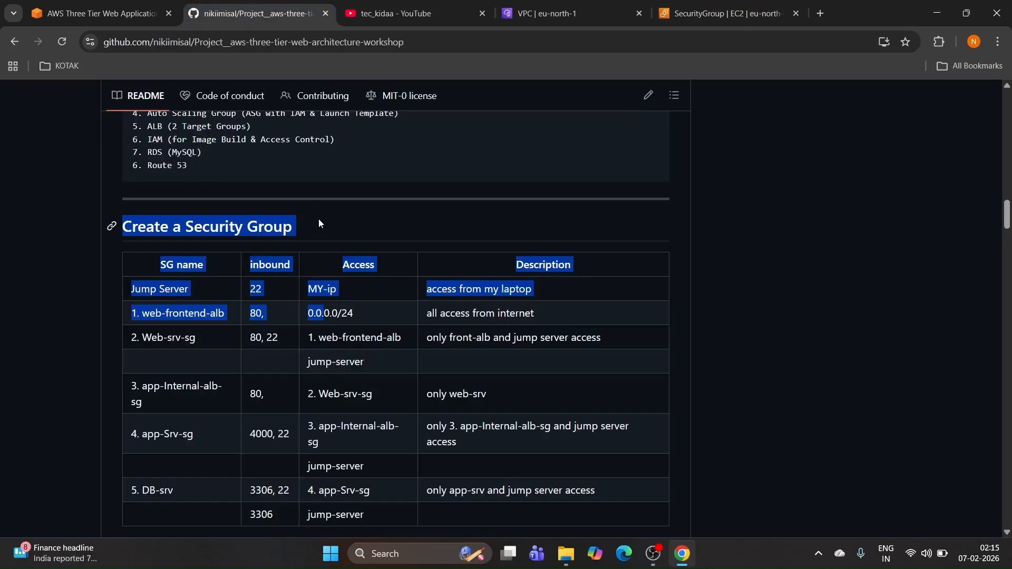
{"action": "left_click_drag", "start_coordinate": [371, 252], "coordinate": [380, 258]}
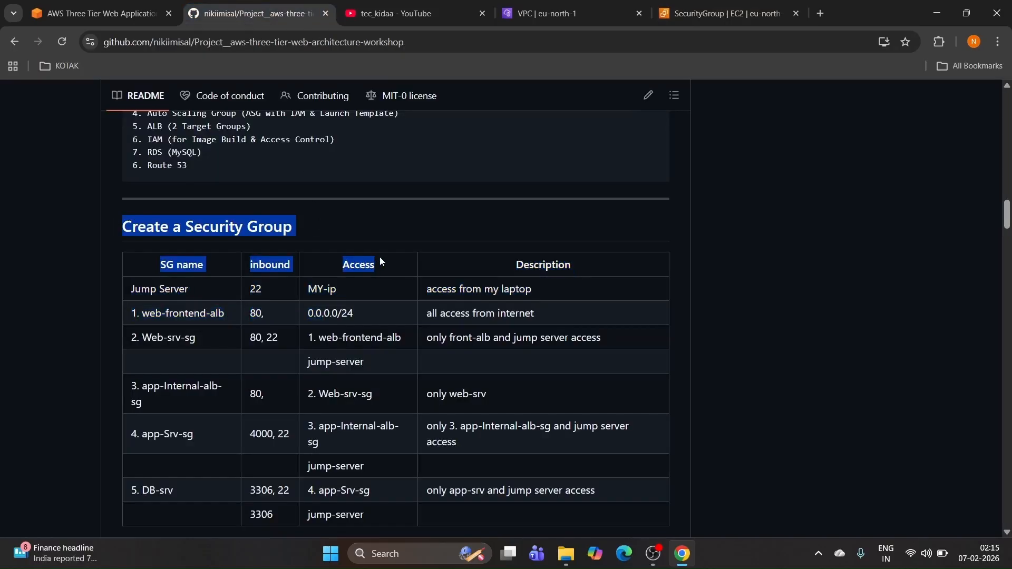
{"action": "left_click", "coordinate": [381, 261]}
{"action": "scroll", "coordinate": [316, 258], "scroll_direction": "down", "scroll_amount": 1}
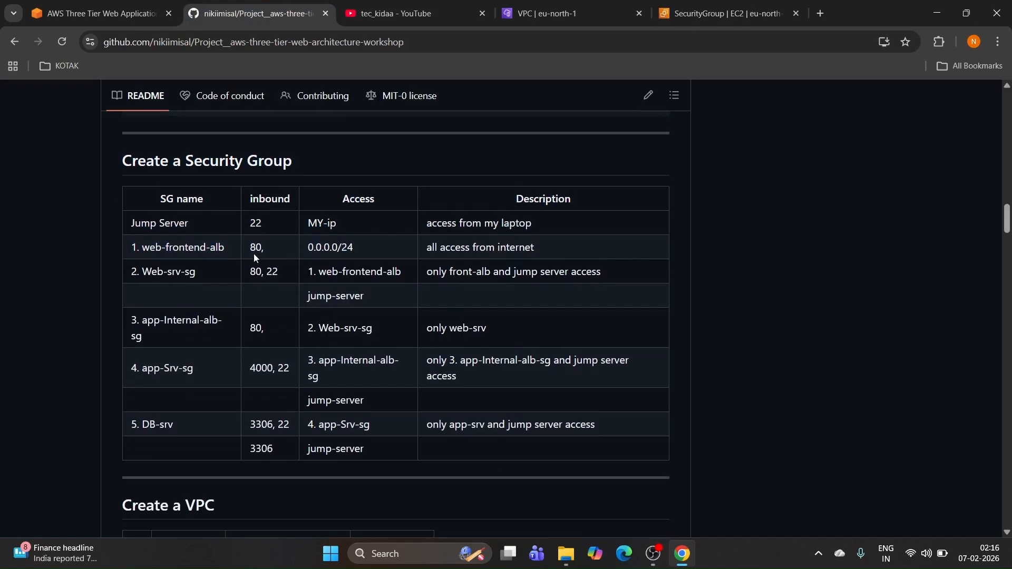
{"action": "left_click_drag", "start_coordinate": [231, 249], "coordinate": [120, 247]}
{"action": "key", "text": "ctrl+c"}
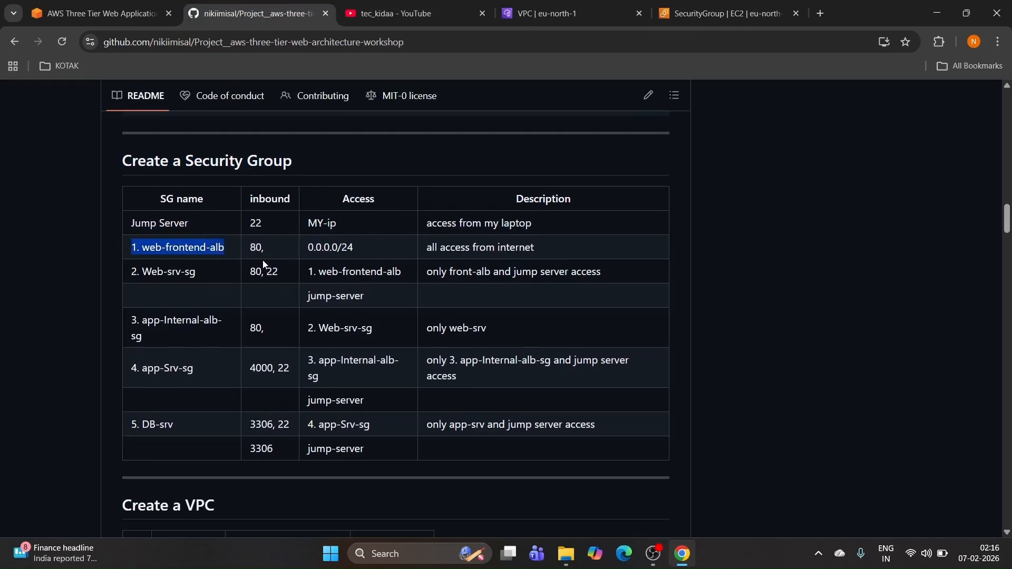
{"action": "left_click", "coordinate": [700, 9]}
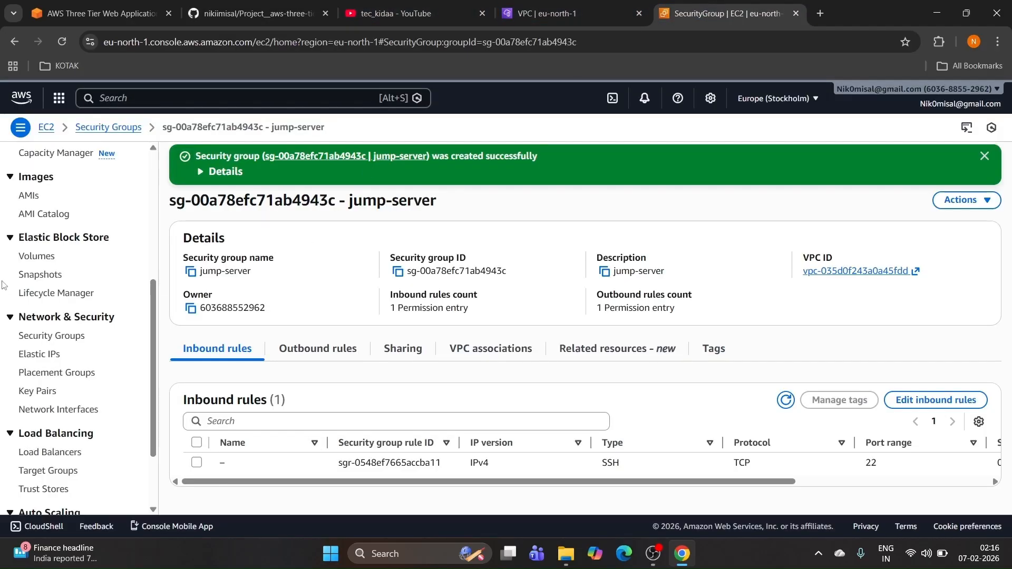
Step: Open the Create security group form from the Security Groups list
{"action": "scroll", "coordinate": [53, 316], "scroll_direction": "down", "scroll_amount": 1}
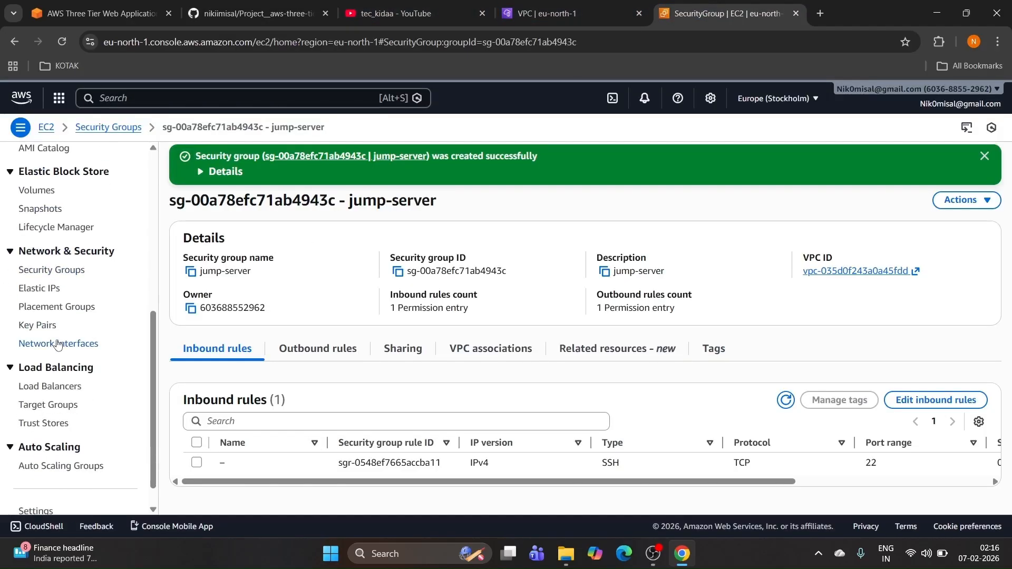
{"action": "left_click", "coordinate": [48, 269]}
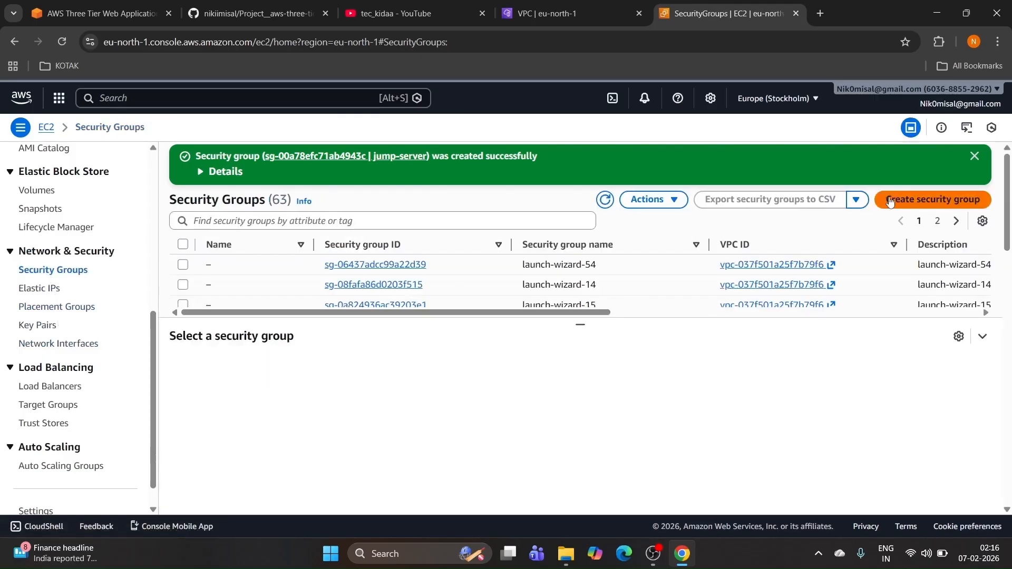
{"action": "left_click", "coordinate": [890, 199]}
{"action": "scroll", "coordinate": [222, 196], "scroll_direction": "up", "scroll_amount": 3}
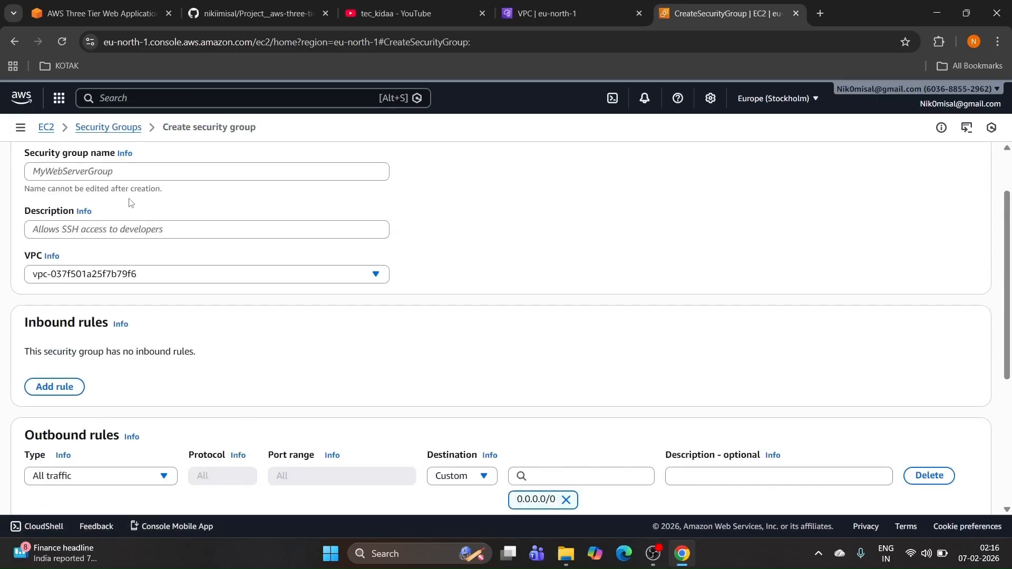
Step: Enter '1. web-frontend-alb' as name and description and choose VPC vpc-035d0f243a0a45fdd (3-tier-vpc-vpc)
{"action": "left_click", "coordinate": [104, 171]}
{"action": "key", "text": "ctrl+v"}
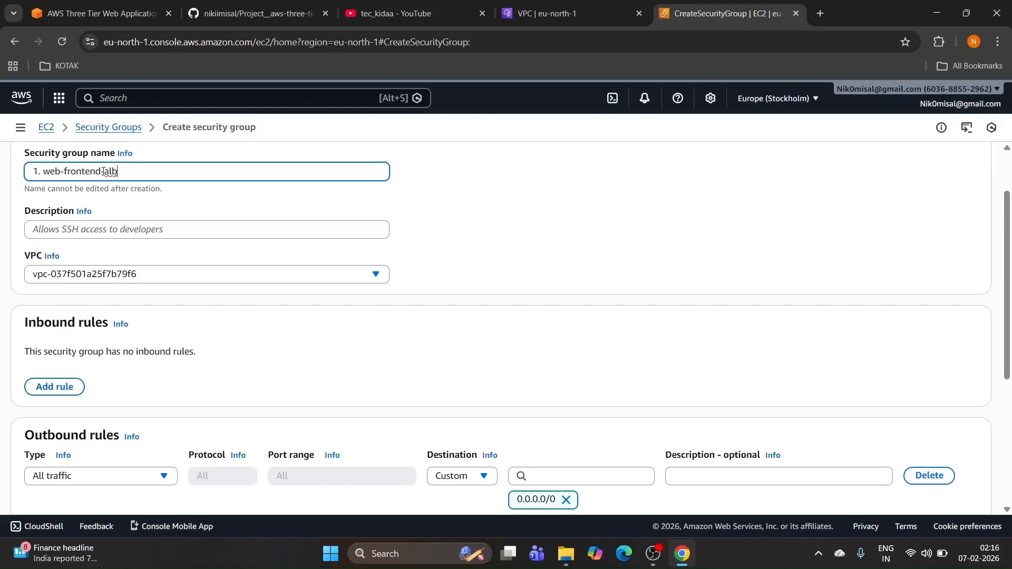
{"action": "left_click", "coordinate": [97, 228]}
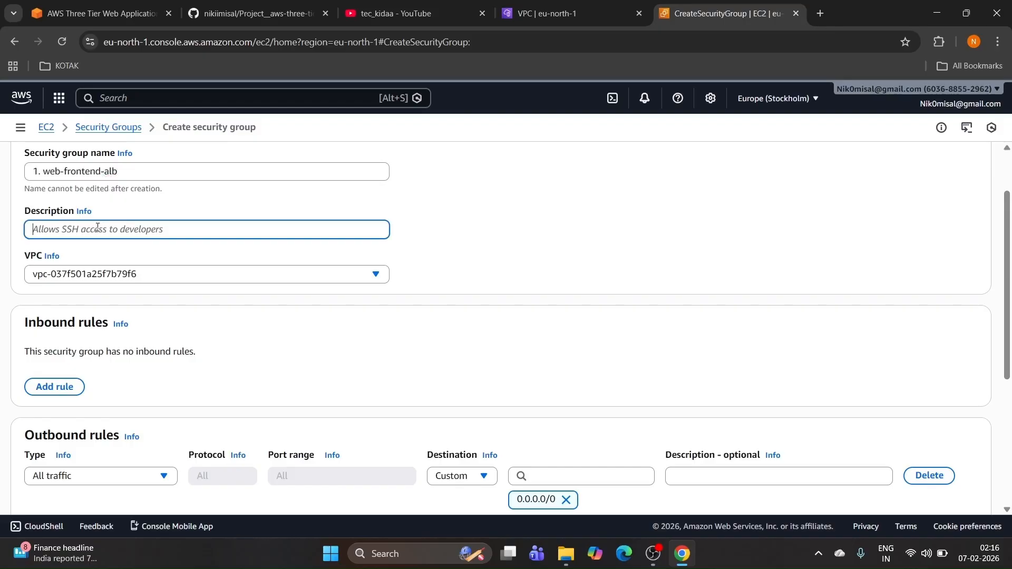
{"action": "key", "text": "ctrl+v"}
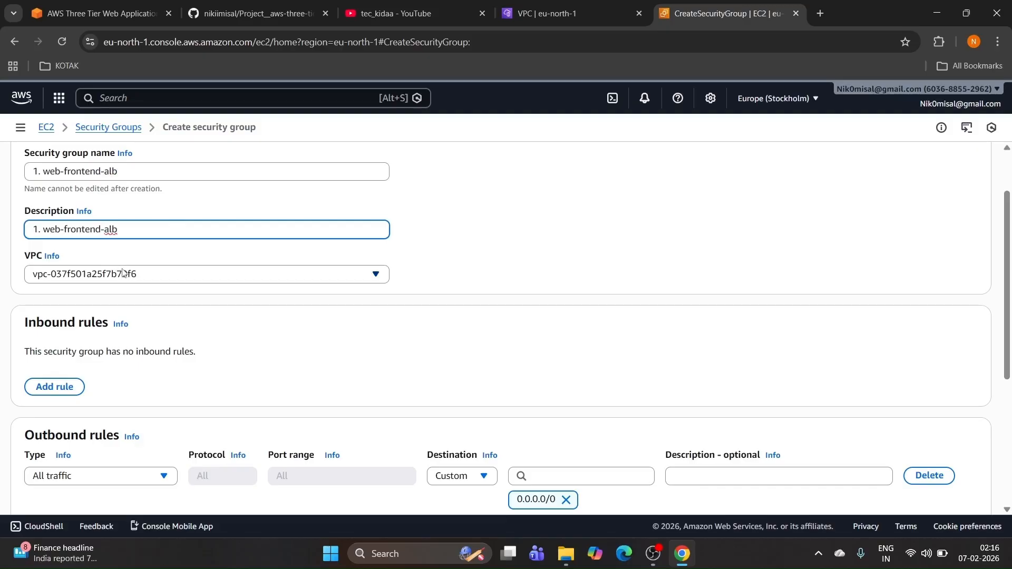
{"action": "left_click", "coordinate": [141, 272]}
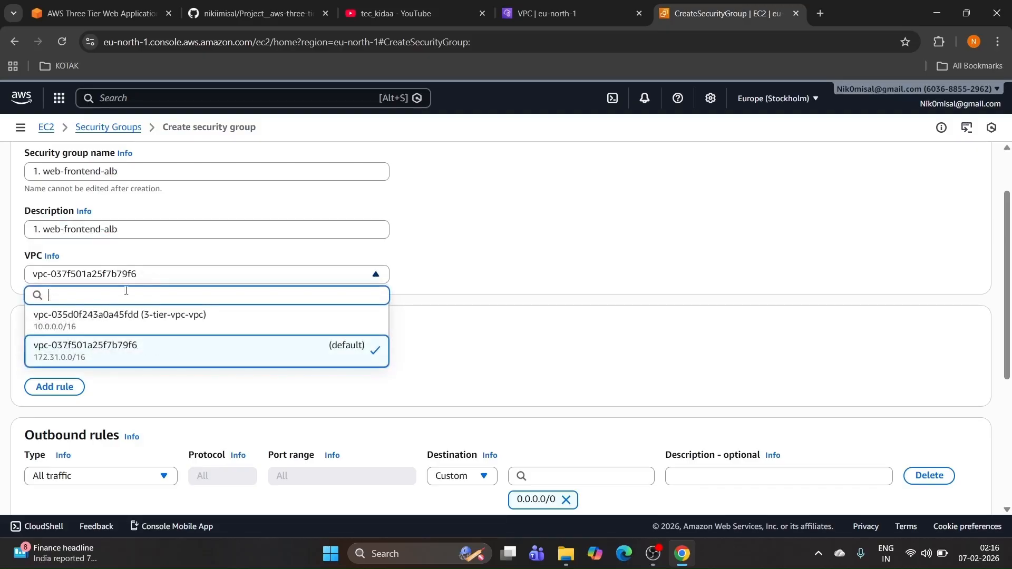
{"action": "left_click", "coordinate": [107, 320]}
Step: Set the outbound rule to HTTP port 80 with destination 0.0.0.0/0
{"action": "scroll", "coordinate": [227, 247], "scroll_direction": "down", "scroll_amount": 3}
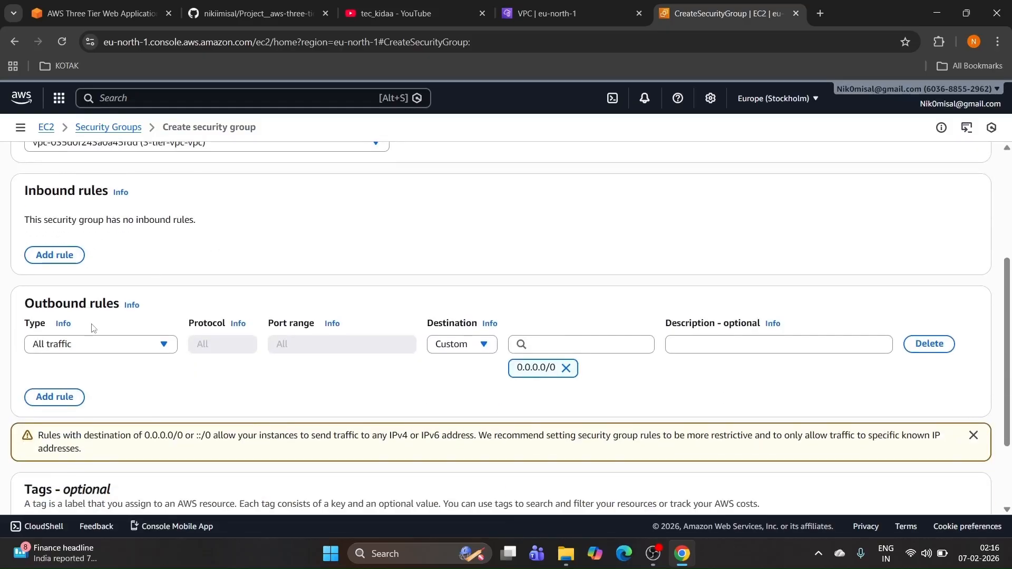
{"action": "left_click", "coordinate": [101, 344]}
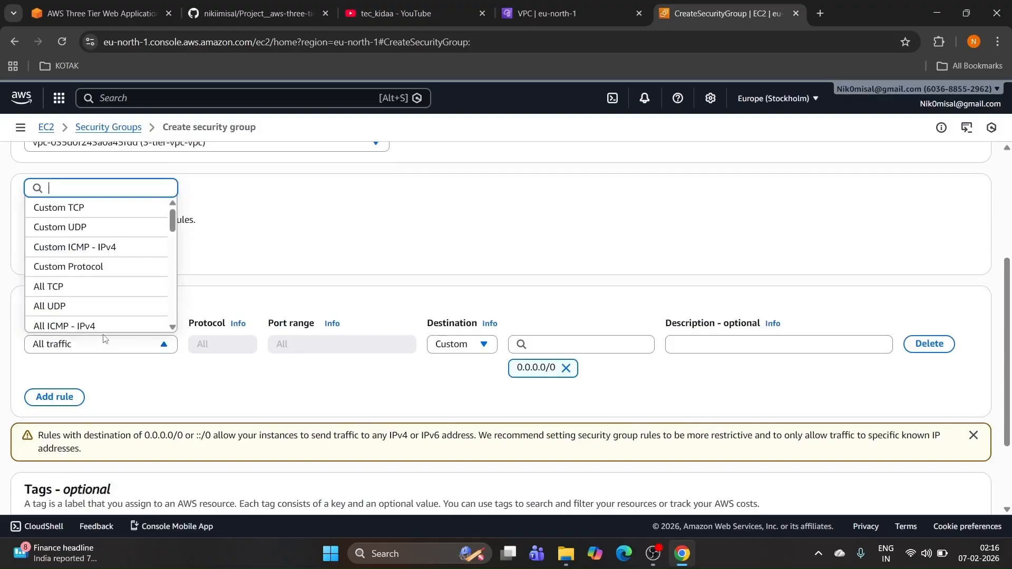
{"action": "type", "text": "htt"}
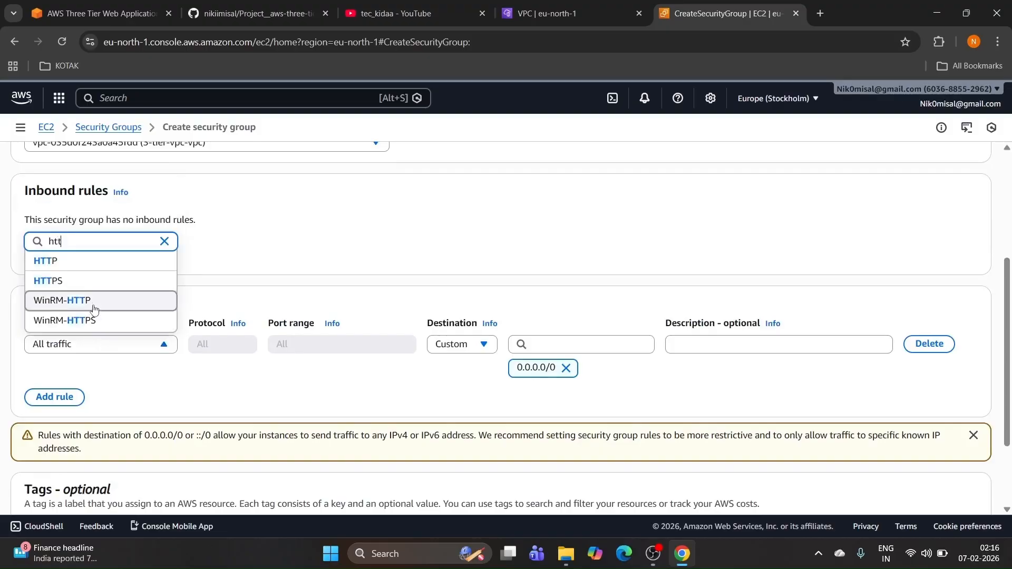
{"action": "left_click", "coordinate": [83, 264]}
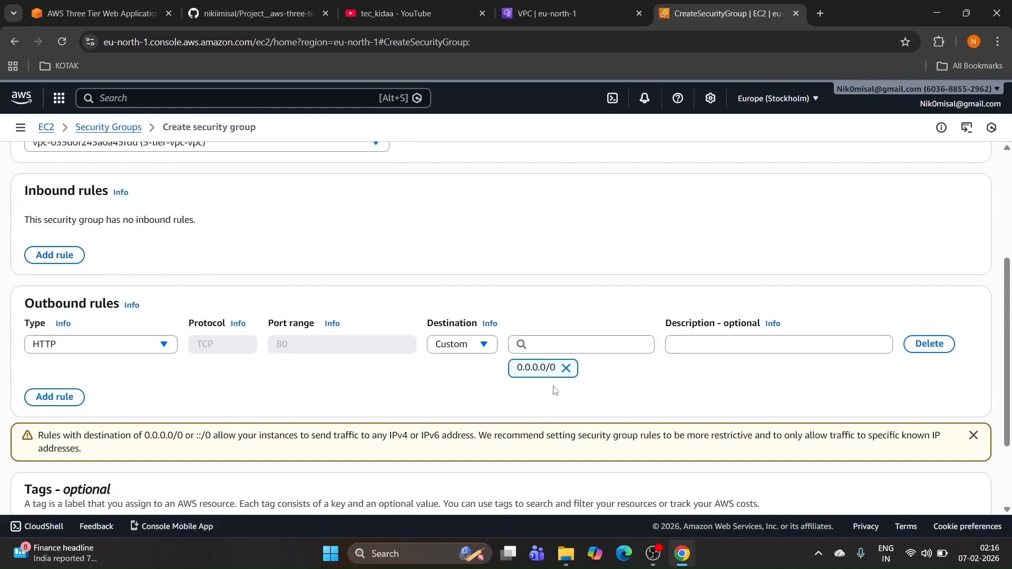
{"action": "left_click", "coordinate": [580, 350]}
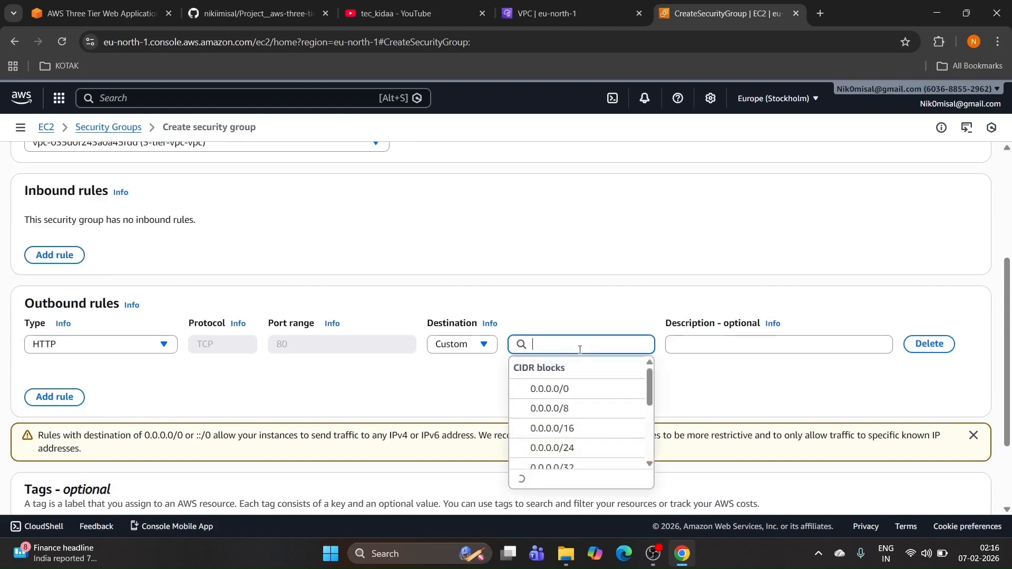
{"action": "left_click", "coordinate": [553, 391]}
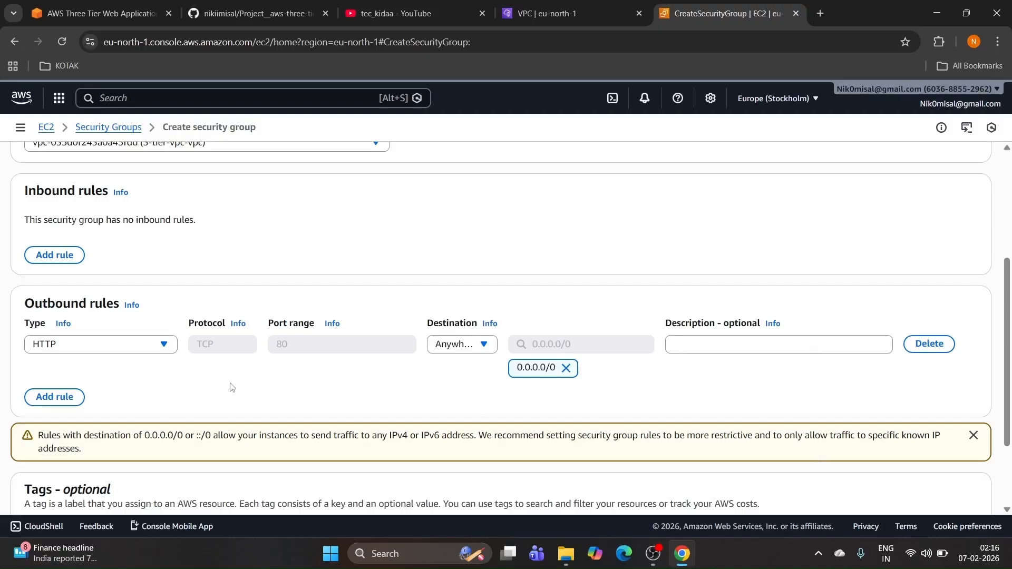
Step: Add a second outbound rule, HTTPS 443 to 0.0.0.0/0, and create the group
{"action": "left_click", "coordinate": [73, 398]}
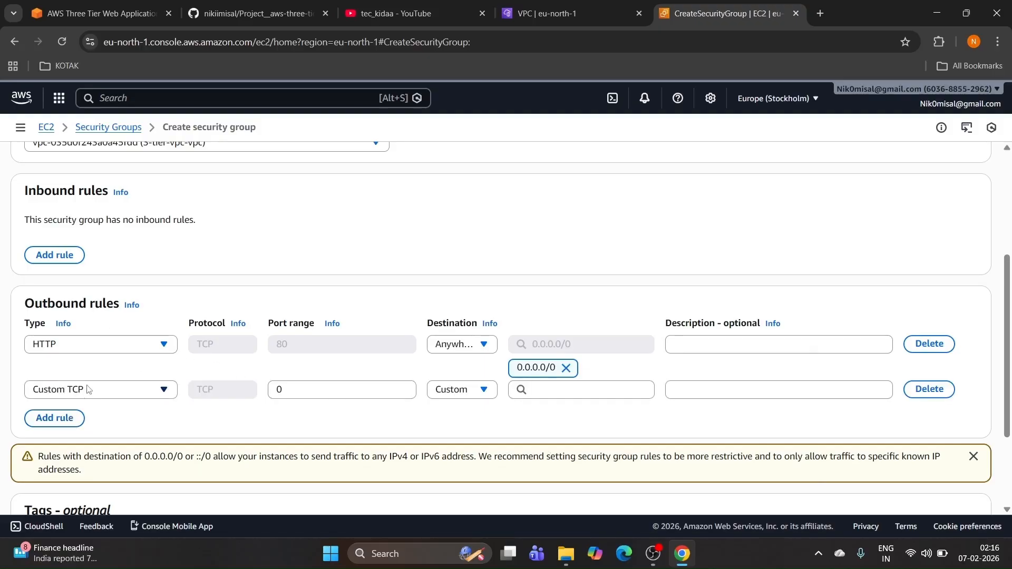
{"action": "left_click", "coordinate": [95, 390]}
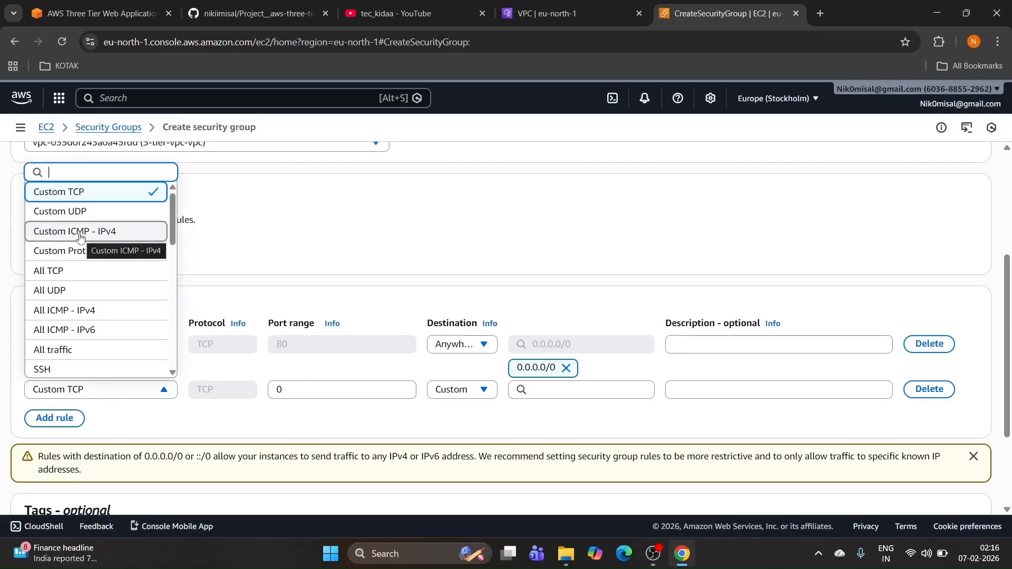
{"action": "type", "text": "htt"}
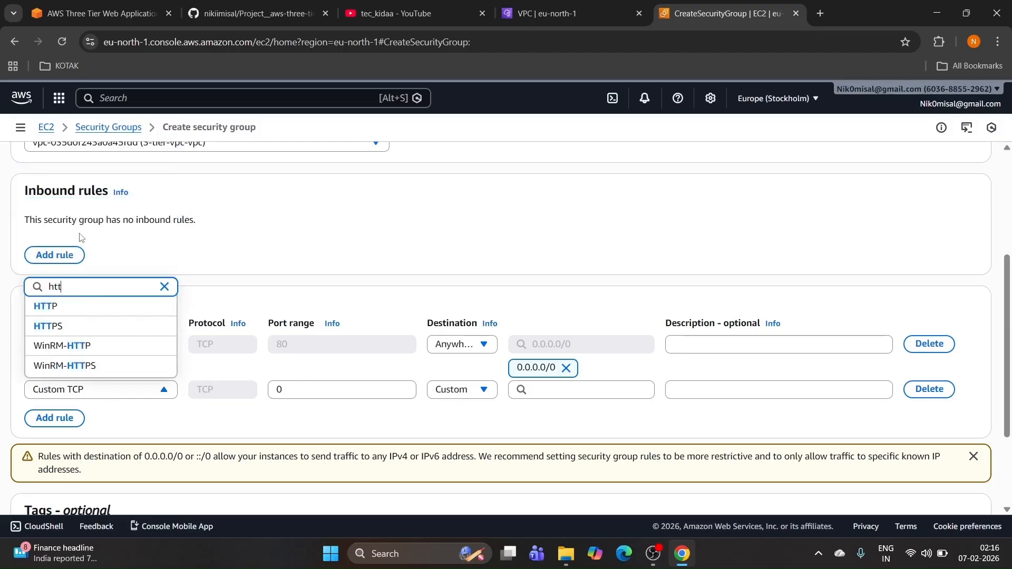
{"action": "left_click", "coordinate": [100, 325]}
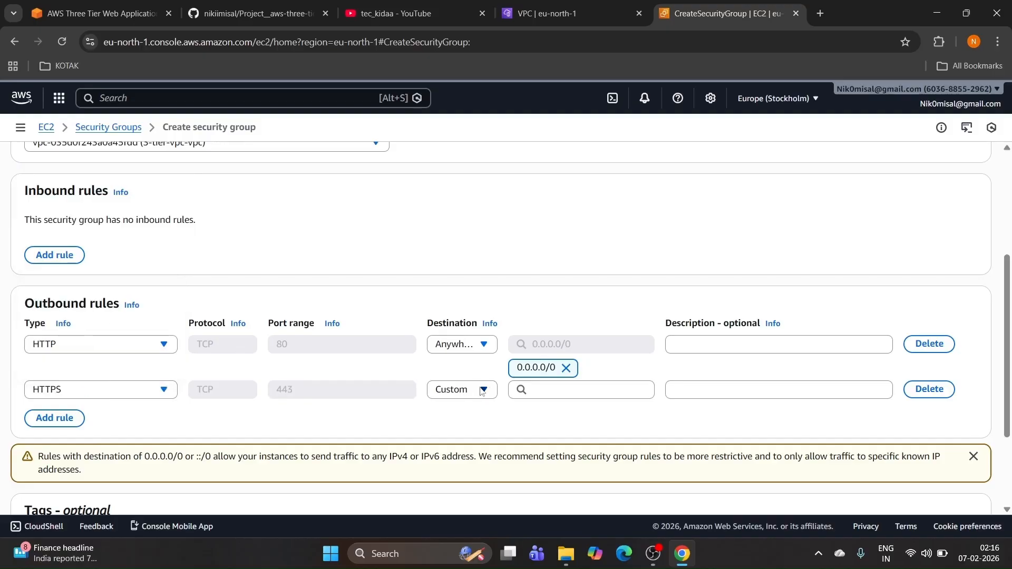
{"action": "left_click", "coordinate": [570, 393]}
{"action": "left_click", "coordinate": [551, 431]}
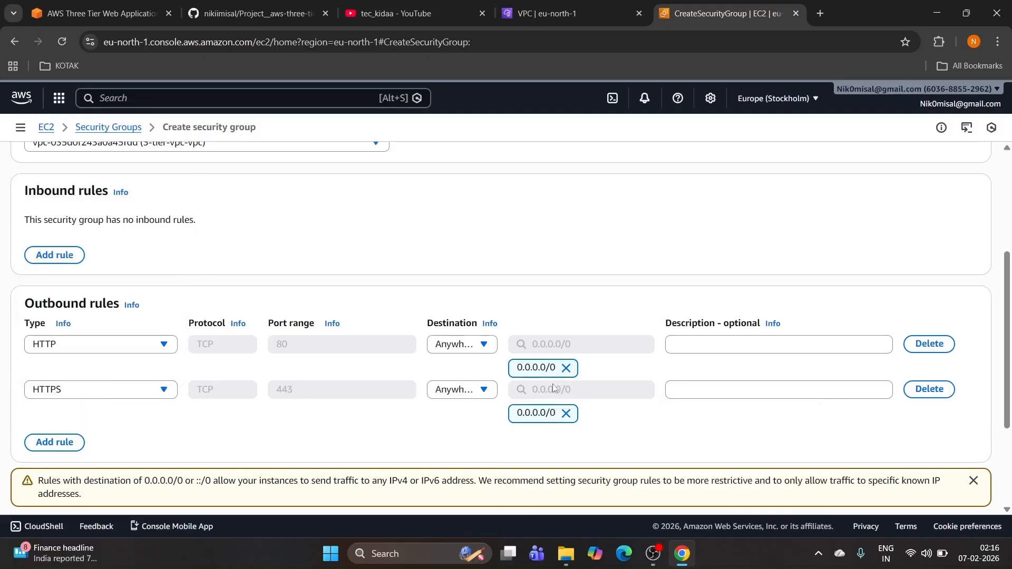
{"action": "scroll", "coordinate": [456, 398], "scroll_direction": "down", "scroll_amount": 3}
{"action": "left_click", "coordinate": [920, 491]}
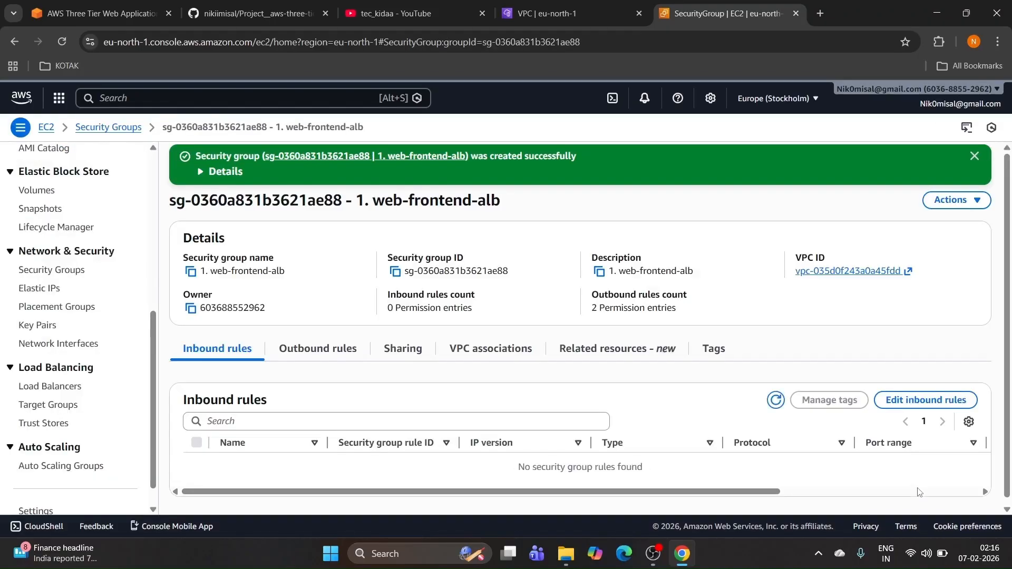
Step: Copy '2. Web-srv-sg' from the README, dismiss the success banner, and open Security Groups
{"action": "left_click", "coordinate": [234, 14]}
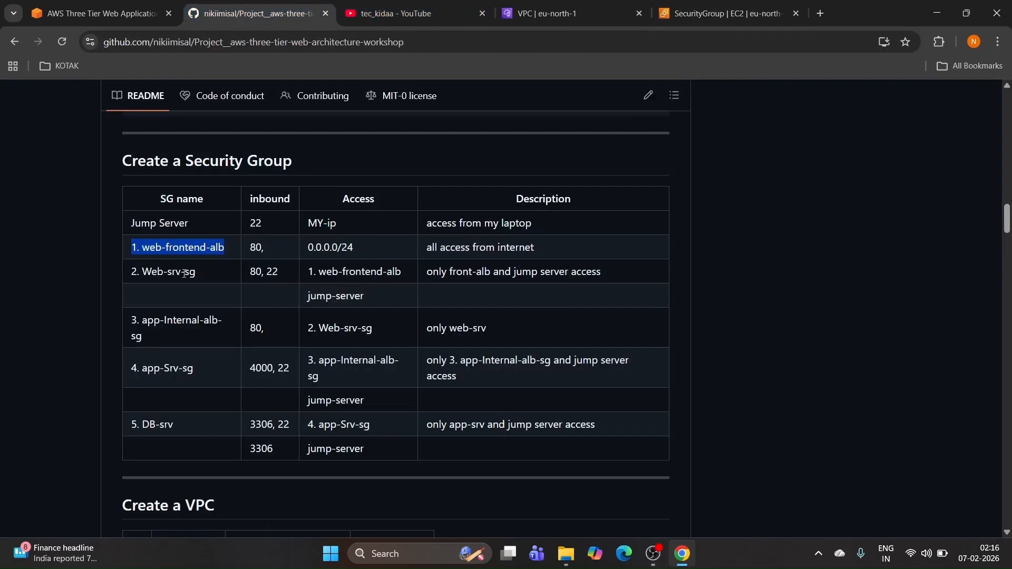
{"action": "left_click_drag", "start_coordinate": [196, 271], "coordinate": [127, 271]}
{"action": "key", "text": "ctrl+c"}
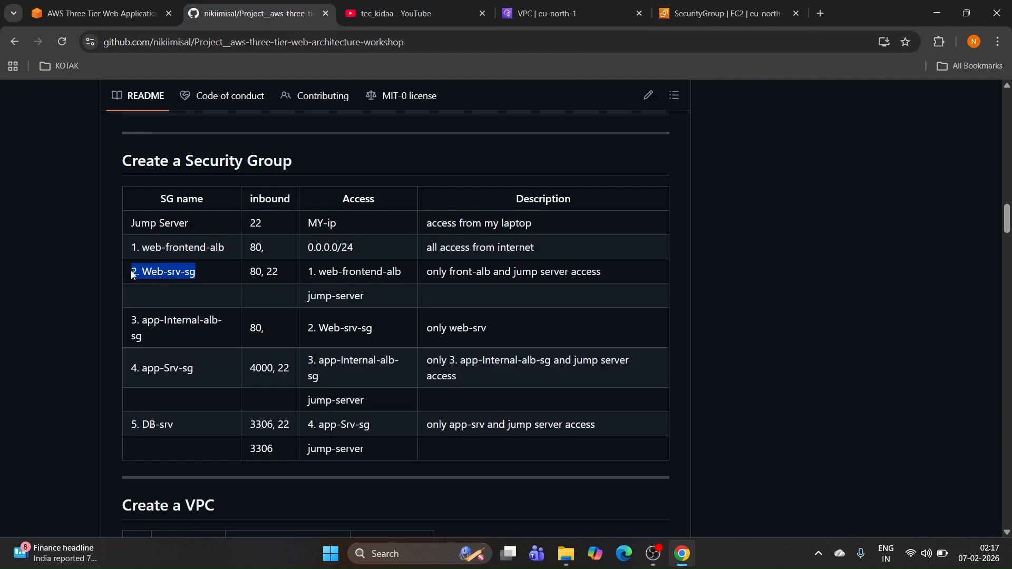
{"action": "left_click", "coordinate": [691, 7]}
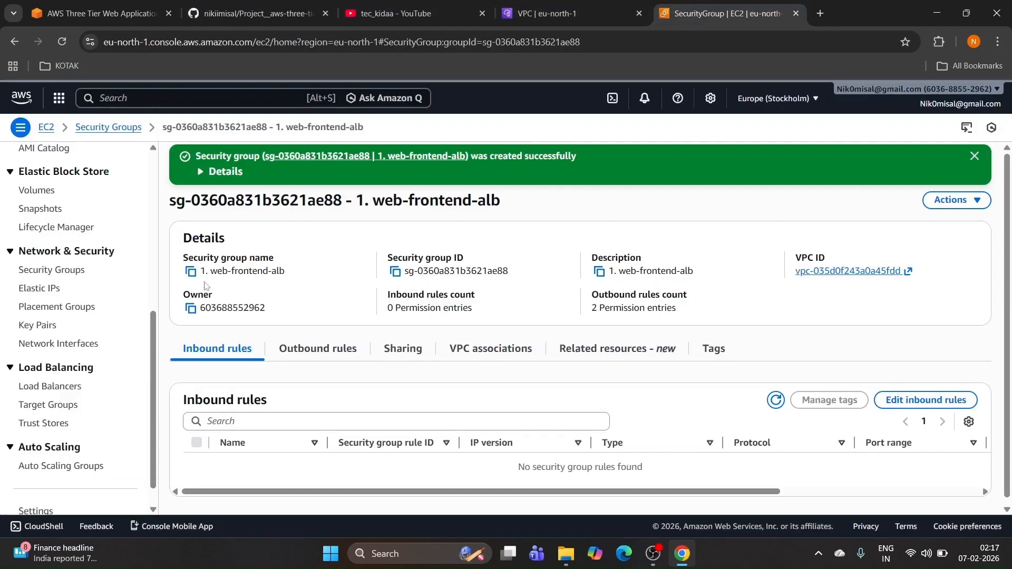
{"action": "left_click", "coordinate": [974, 156]}
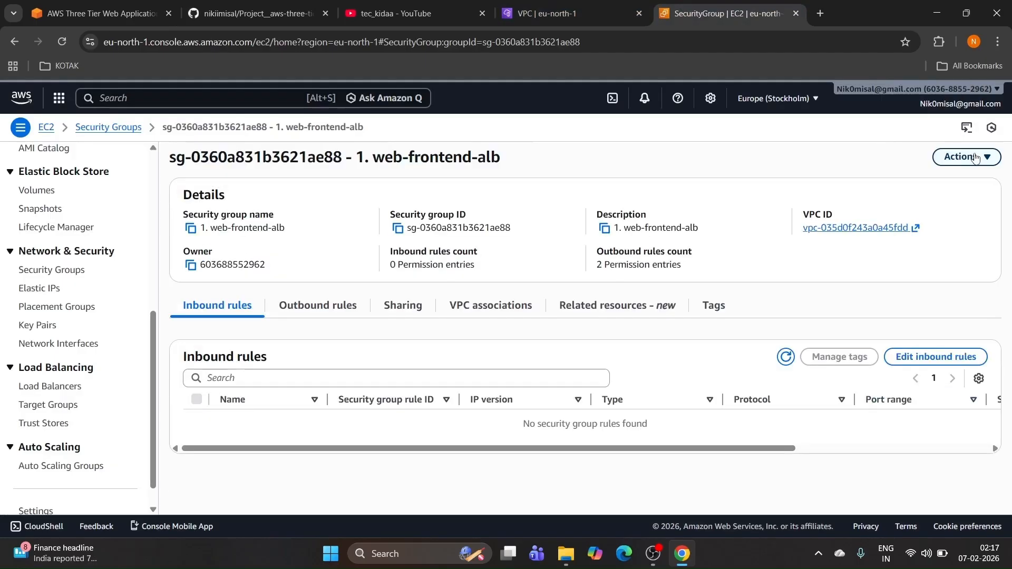
{"action": "left_click", "coordinate": [57, 272]}
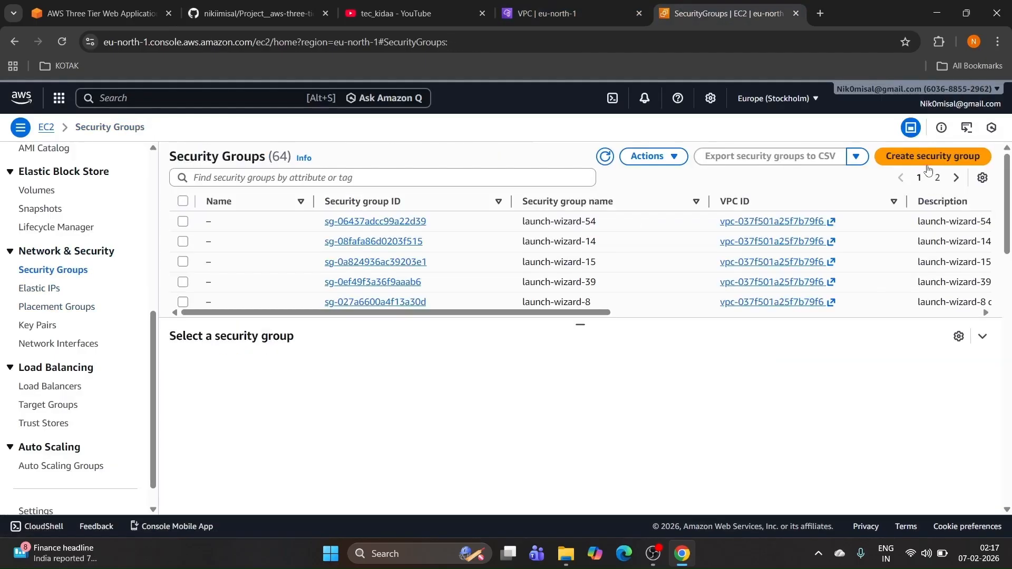
Step: Start a security group named and described '2. Web-srv-sg' in 3-tier-vpc-vpc
{"action": "left_click", "coordinate": [913, 161]}
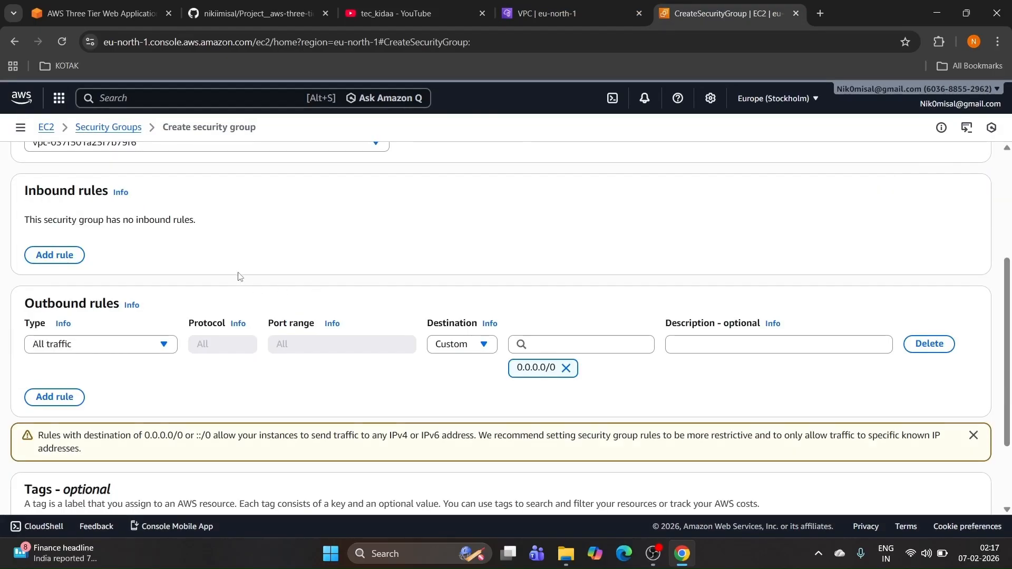
{"action": "left_click", "coordinate": [167, 244]}
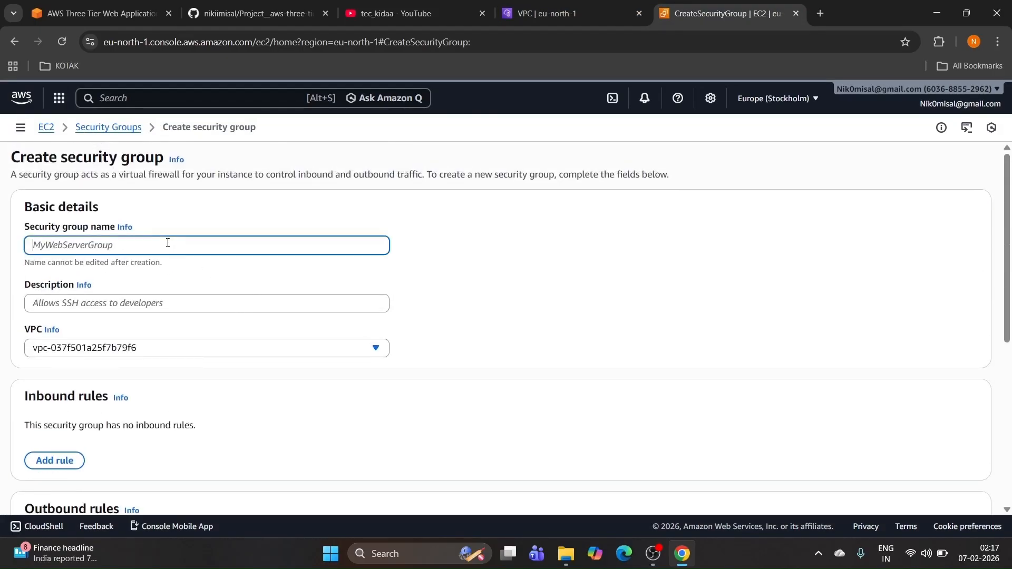
{"action": "key", "text": "ctrl+v"}
{"action": "left_click", "coordinate": [121, 302]}
{"action": "key", "text": "ctrl+v"}
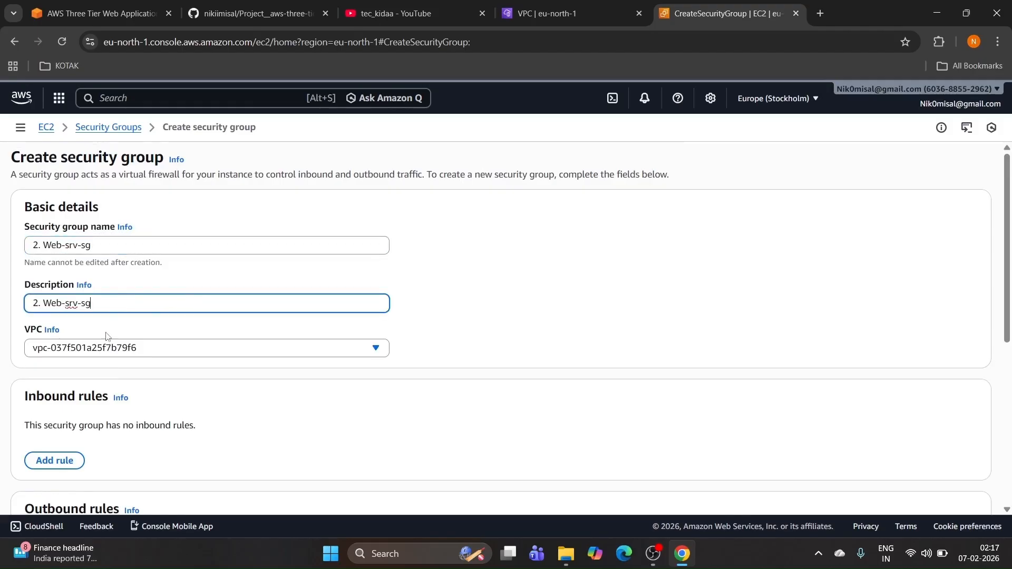
{"action": "left_click", "coordinate": [108, 347]}
{"action": "left_click", "coordinate": [122, 387]}
{"action": "scroll", "coordinate": [122, 387], "scroll_direction": "down", "scroll_amount": 3}
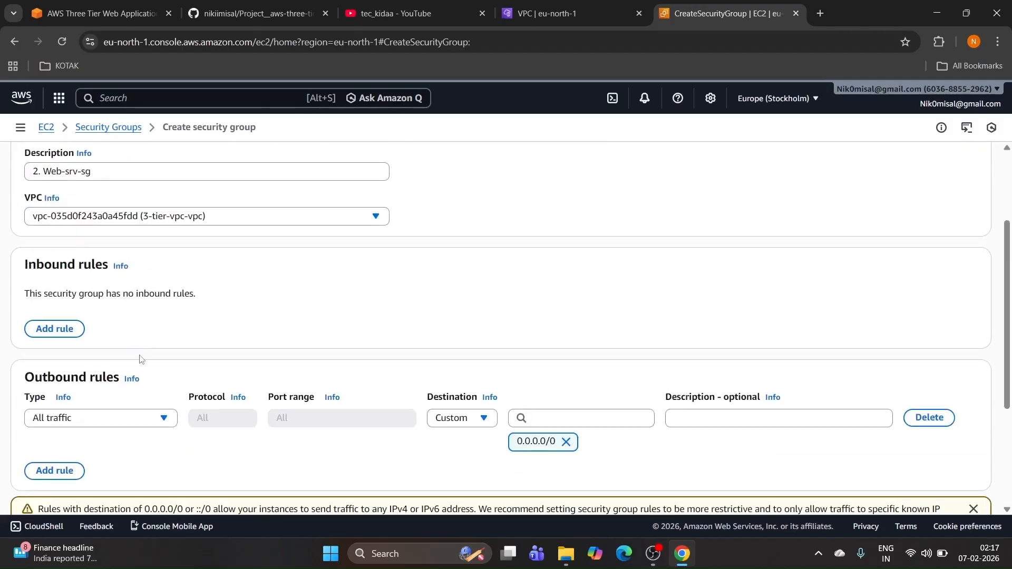
Step: Add an inbound HTTP port 80 rule with the web-frontend-alb group as source
{"action": "left_click", "coordinate": [74, 331]}
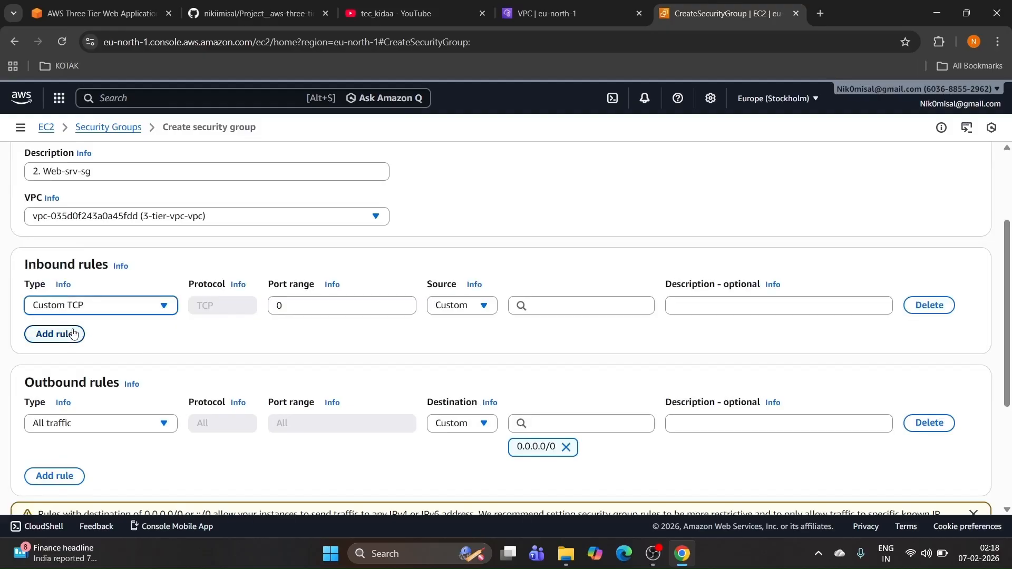
{"action": "left_click", "coordinate": [91, 310]}
{"action": "type", "text": "htt"}
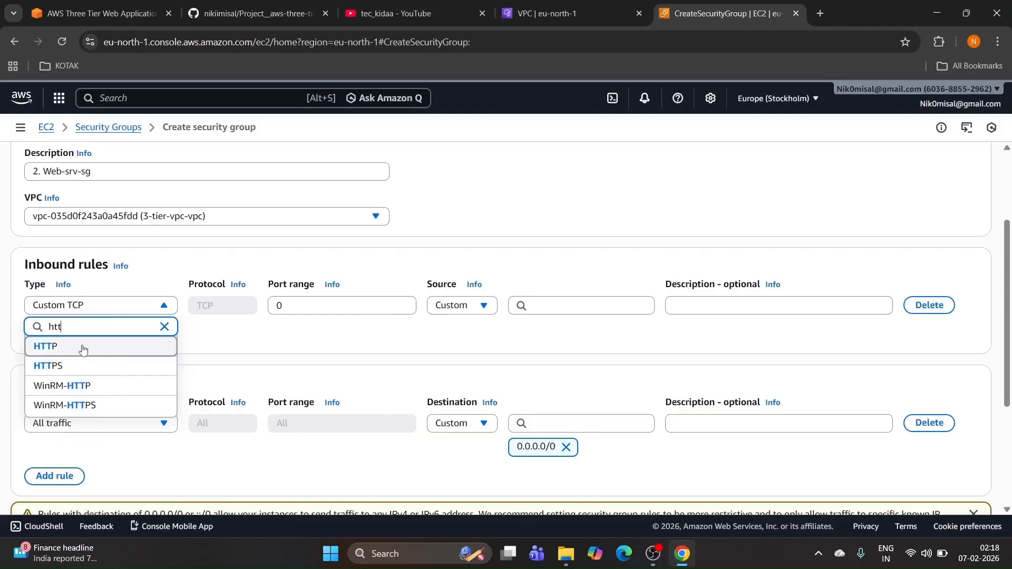
{"action": "left_click", "coordinate": [84, 346]}
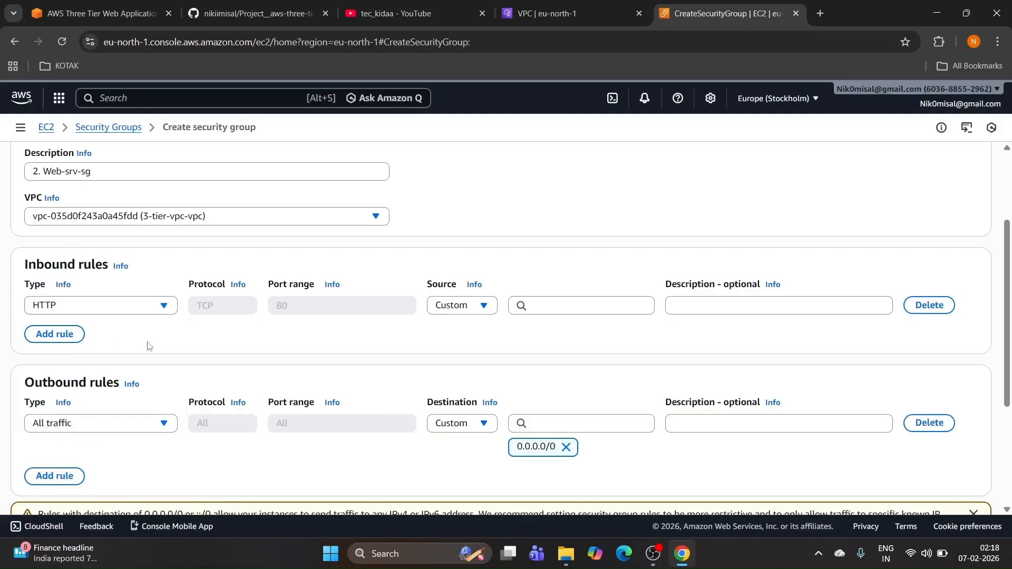
{"action": "left_click", "coordinate": [534, 306]}
{"action": "type", "text": "f"}
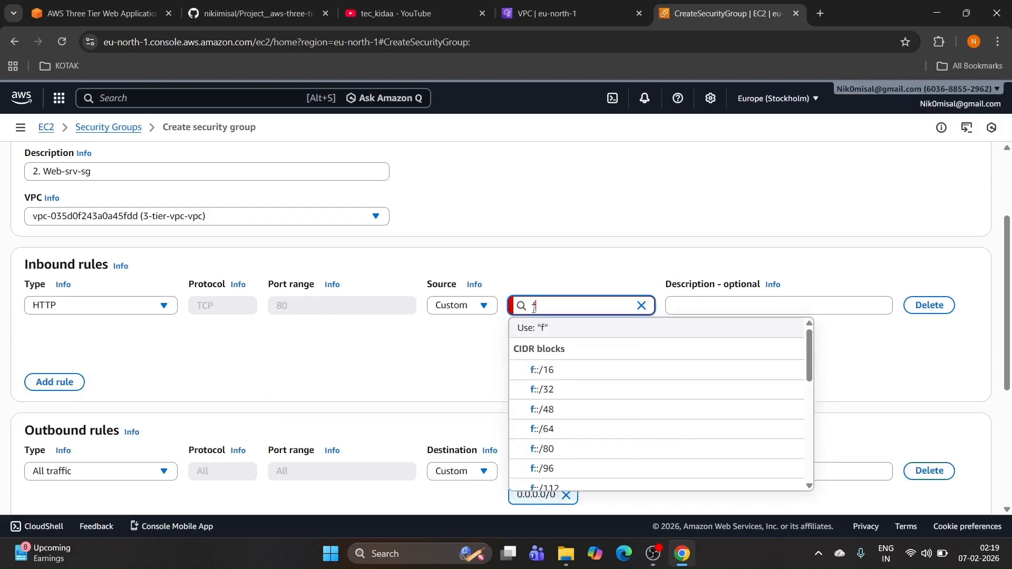
{"action": "type", "text": "ron"}
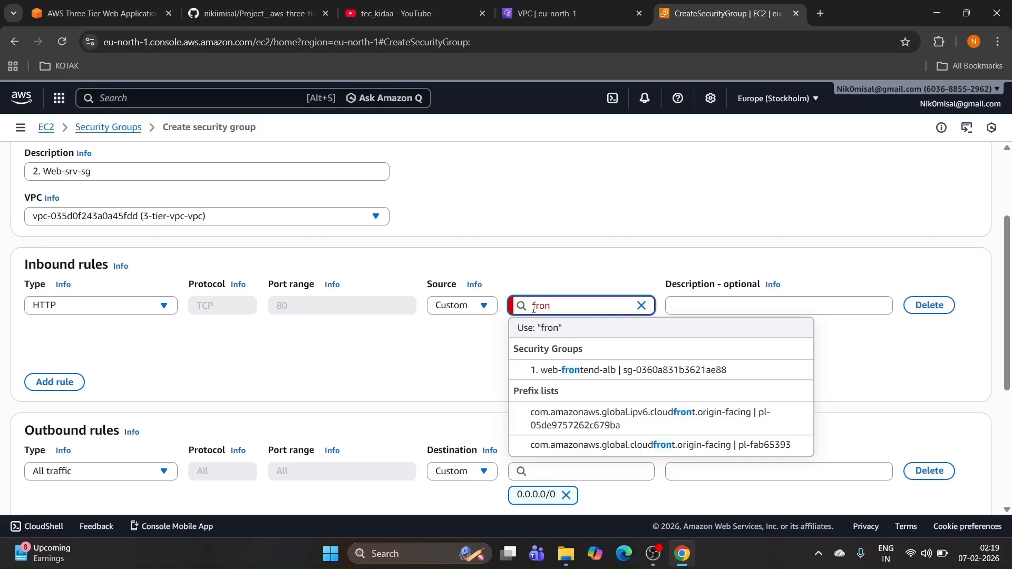
{"action": "left_click", "coordinate": [580, 370]}
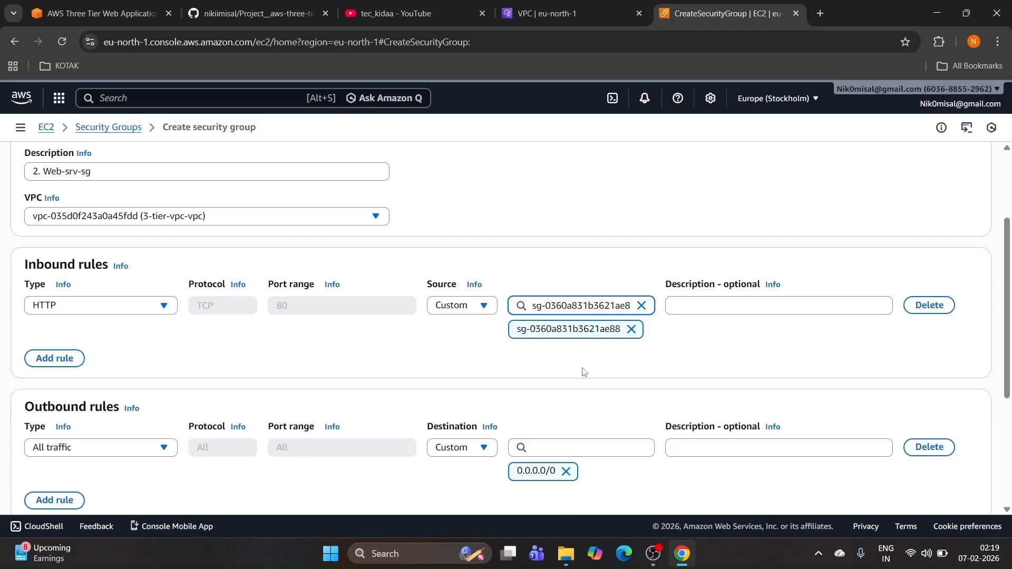
{"action": "scroll", "coordinate": [625, 359], "scroll_direction": "down", "scroll_amount": 4}
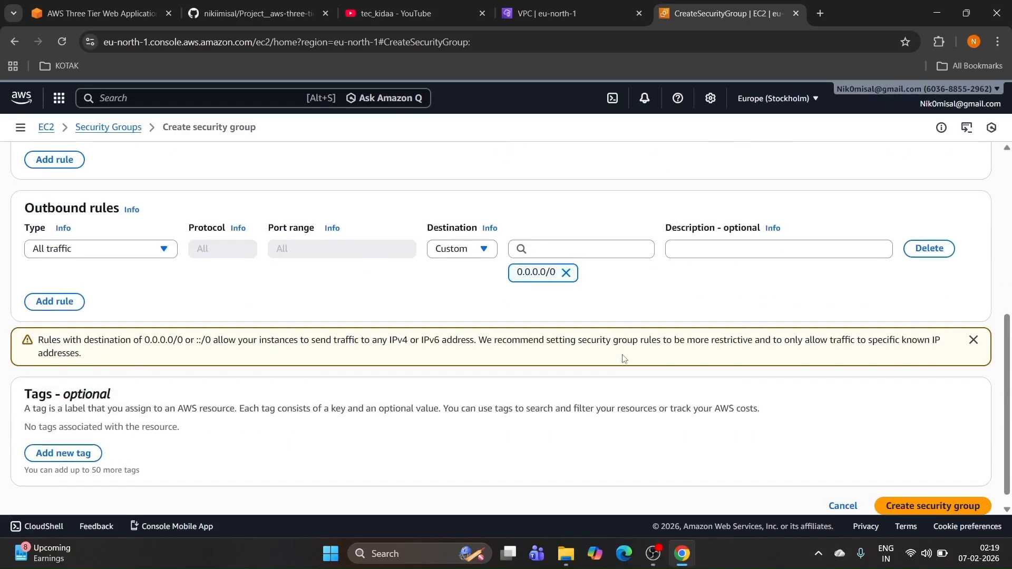
Step: Create the 2. Web-srv-sg security group and review the README security group table
{"action": "left_click", "coordinate": [929, 491]}
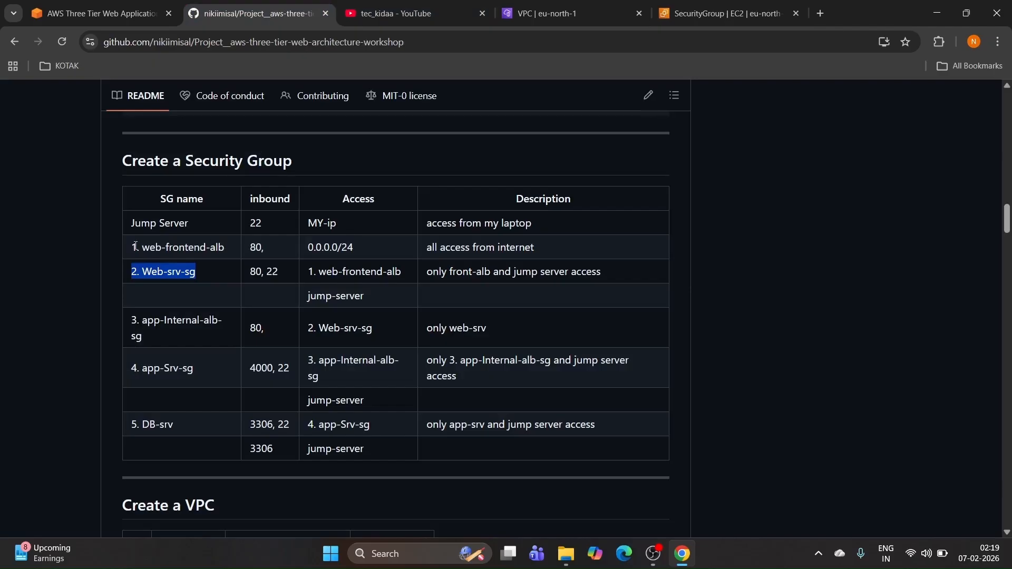
{"action": "left_click_drag", "start_coordinate": [132, 244], "coordinate": [178, 369]}
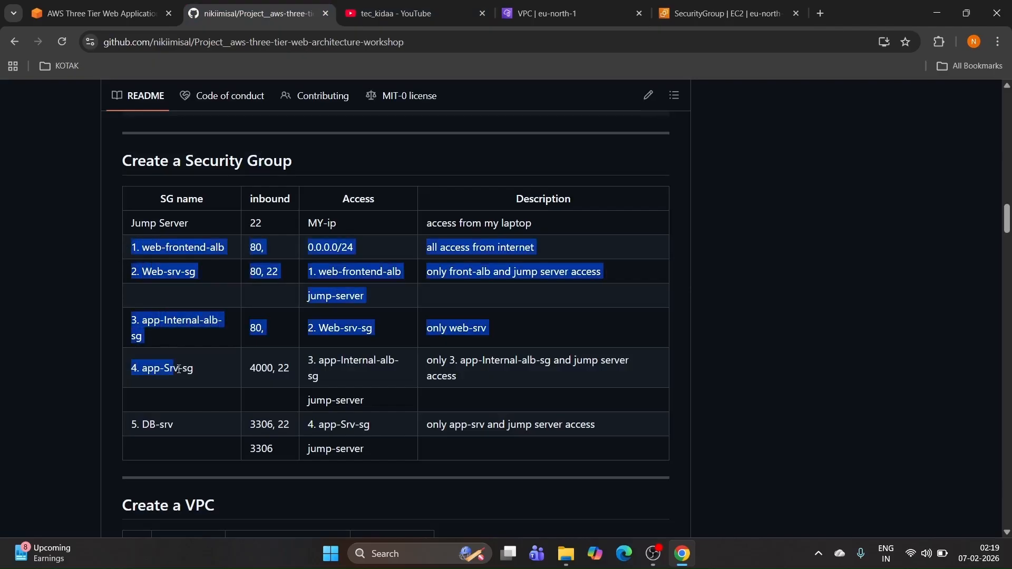
{"action": "left_click", "coordinate": [191, 395]}
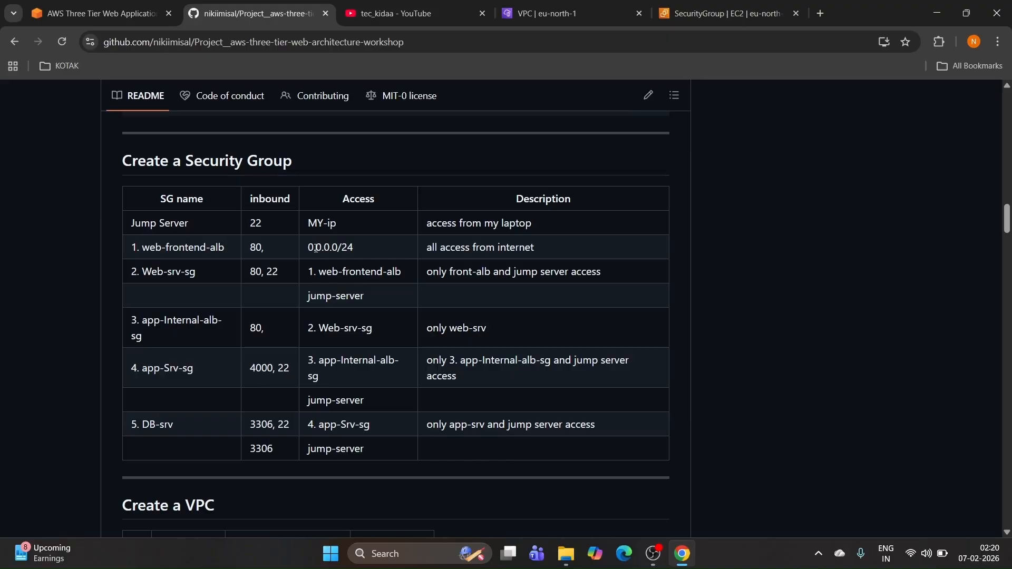
{"action": "left_click_drag", "start_coordinate": [309, 271], "coordinate": [310, 301]}
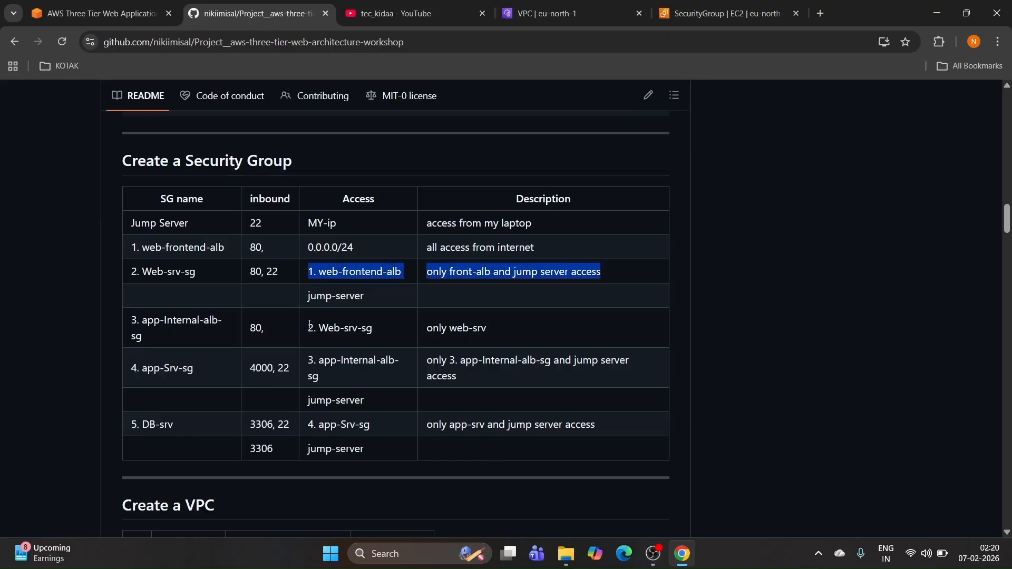
{"action": "left_click", "coordinate": [310, 325]}
{"action": "left_click_drag", "start_coordinate": [133, 246], "coordinate": [150, 377]}
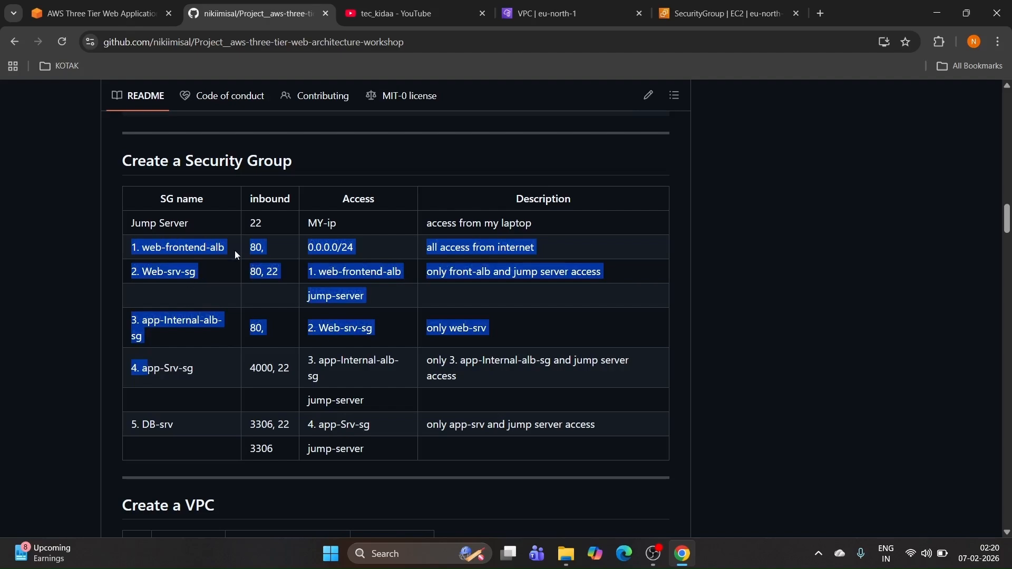
Step: Copy the next group name, '3. app-Internal-alb-sg', from the README table
{"action": "left_click", "coordinate": [709, 8]}
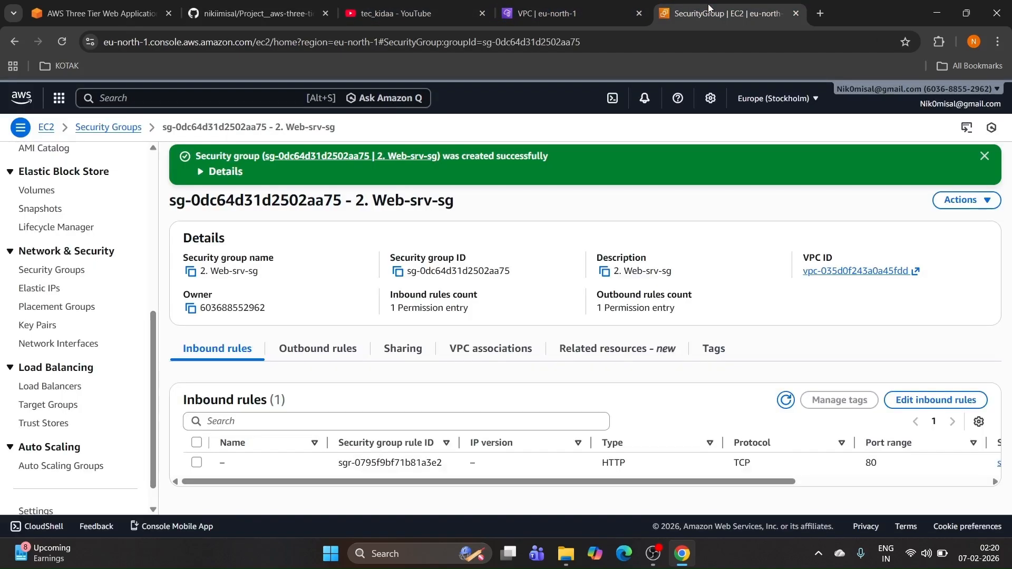
{"action": "left_click", "coordinate": [253, 13]}
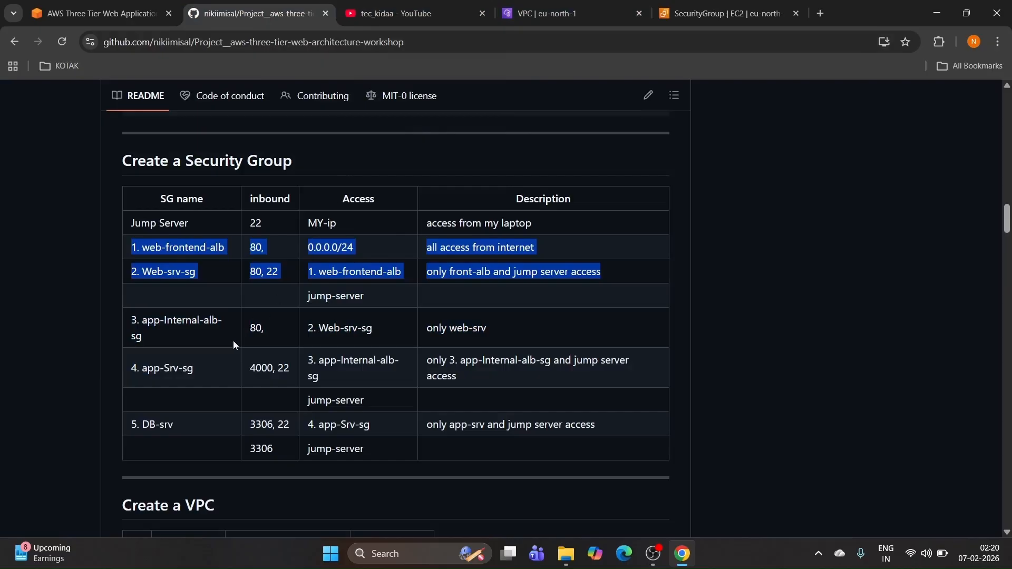
{"action": "left_click_drag", "start_coordinate": [150, 342], "coordinate": [140, 323]}
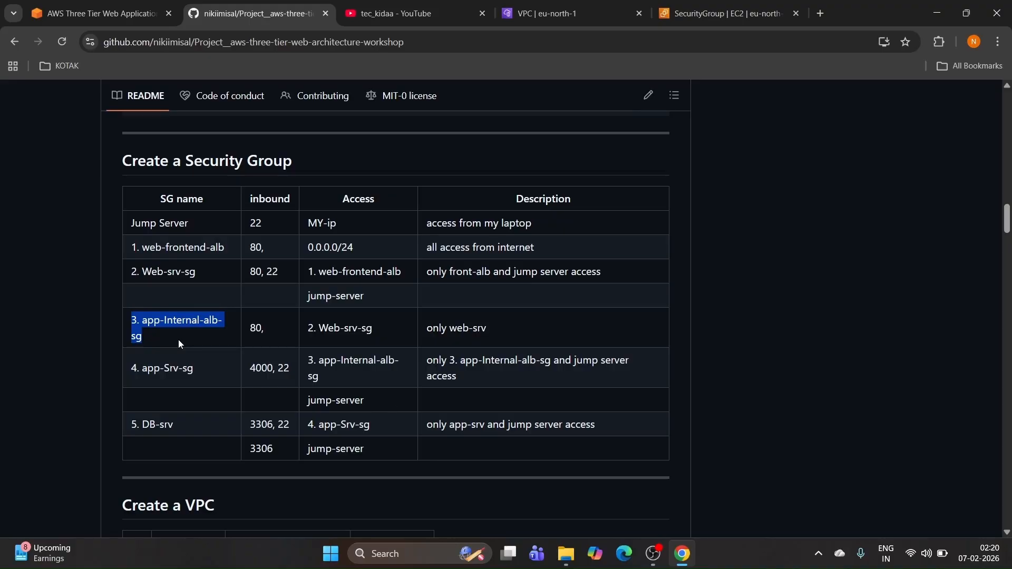
Step: Open a new security group form with '3. app-Internal-alb-sg' as name and description
{"action": "left_click", "coordinate": [573, 19]}
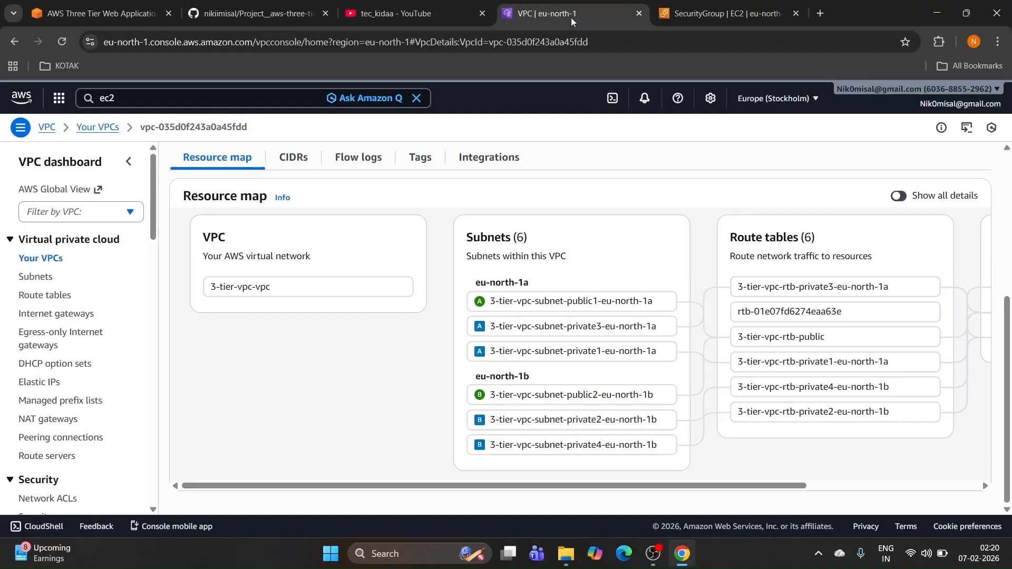
{"action": "key", "text": "ctrl+Tab"}
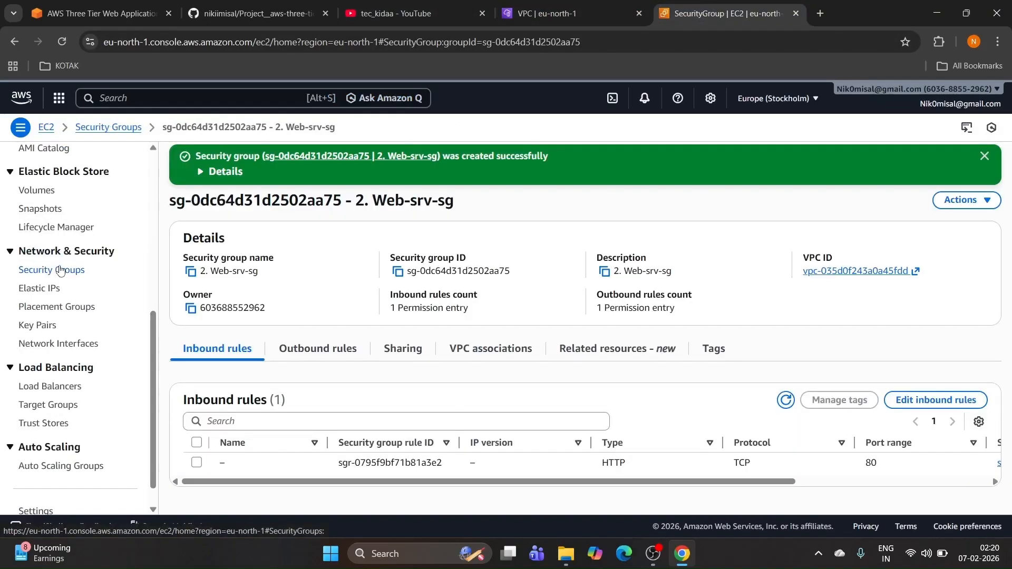
{"action": "left_click", "coordinate": [60, 270]}
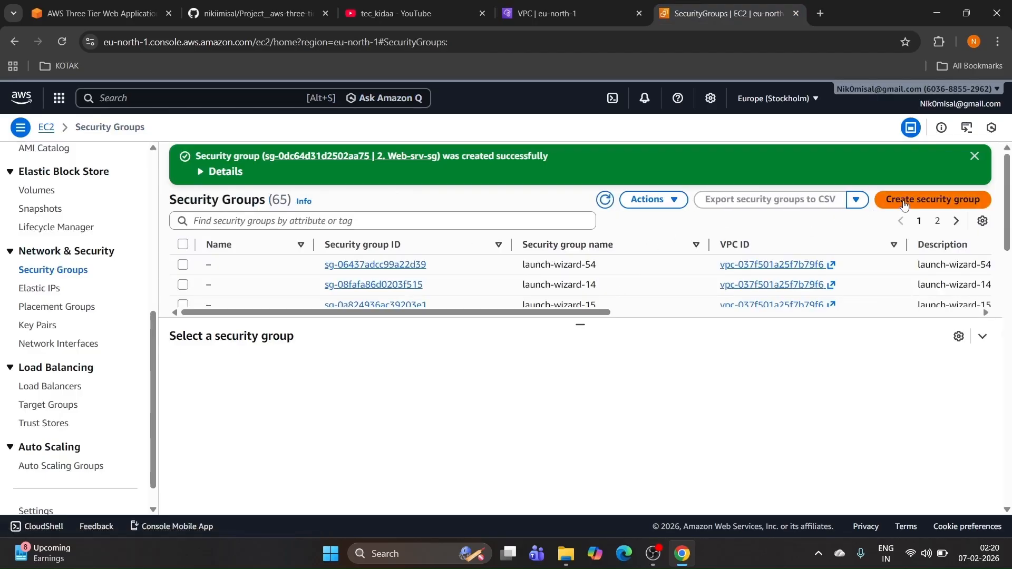
{"action": "left_click", "coordinate": [904, 201]}
{"action": "scroll", "coordinate": [165, 264], "scroll_direction": "up", "scroll_amount": 3}
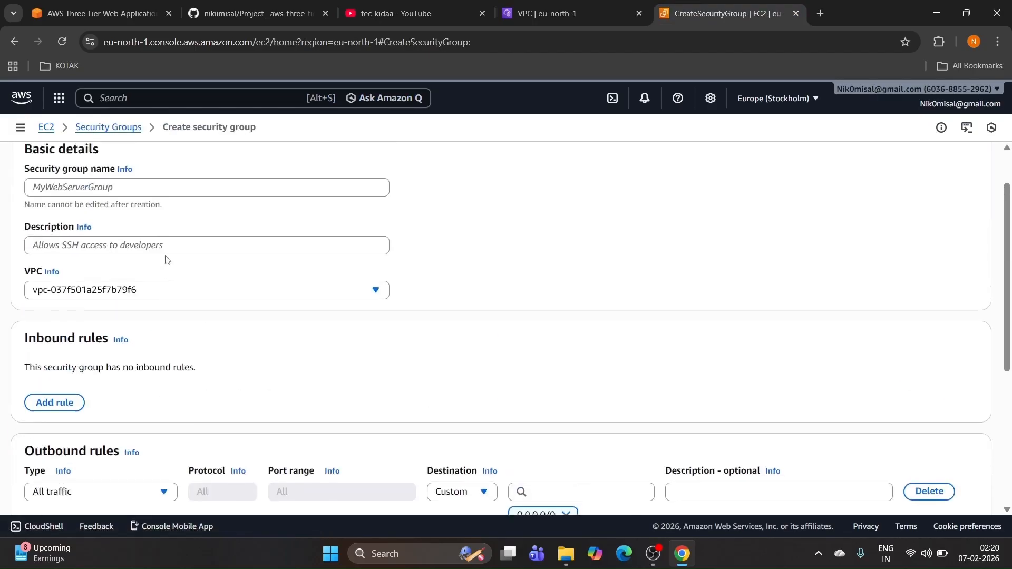
{"action": "scroll", "coordinate": [166, 258], "scroll_direction": "up", "scroll_amount": 1}
{"action": "left_click", "coordinate": [120, 237]}
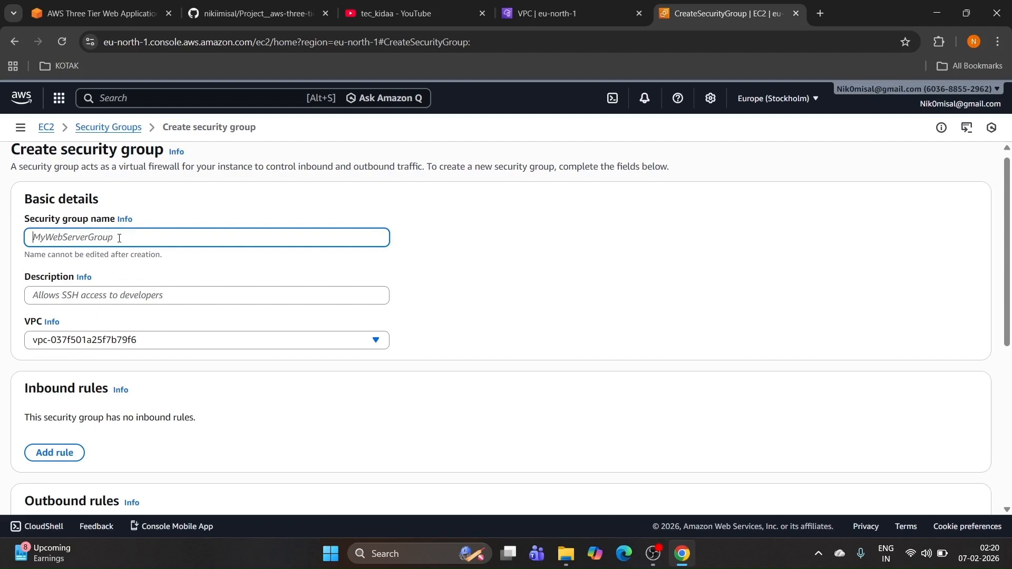
{"action": "type", "text": "3. app-Internal-alb-sg"}
{"action": "left_click", "coordinate": [85, 293]}
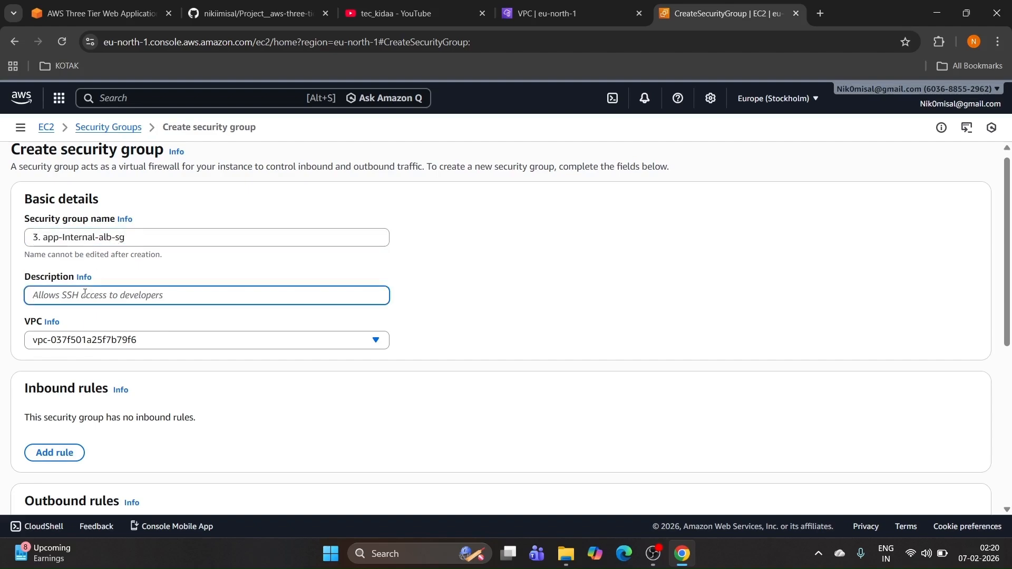
{"action": "type", "text": "3. app-Internal-alb-sg"}
Step: Place the group in vpc-035d0f243a0a45fdd (3-tier-vpc-vpc) and add an inbound rule
{"action": "scroll", "coordinate": [89, 293], "scroll_direction": "down", "scroll_amount": 1}
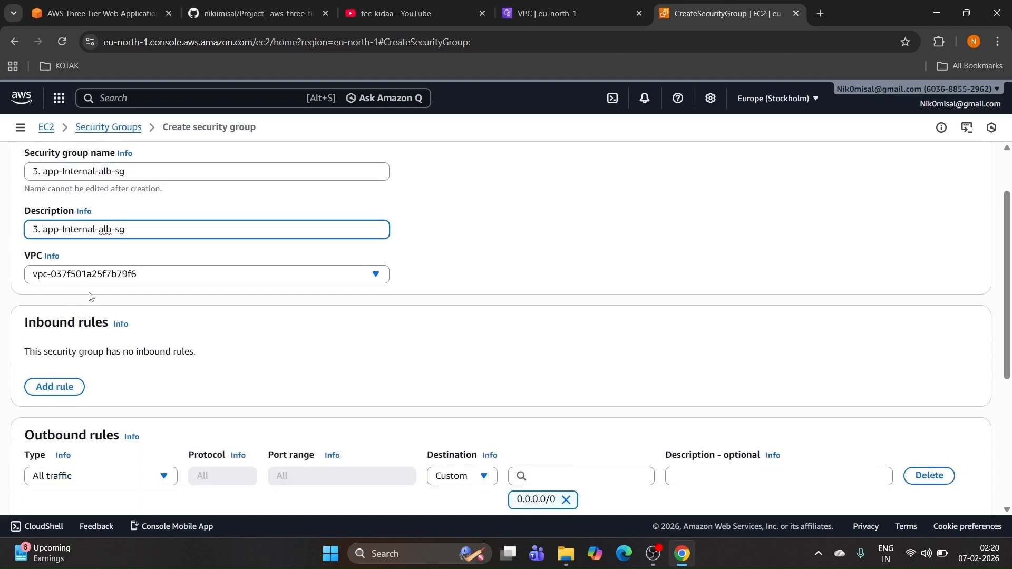
{"action": "left_click", "coordinate": [99, 278]}
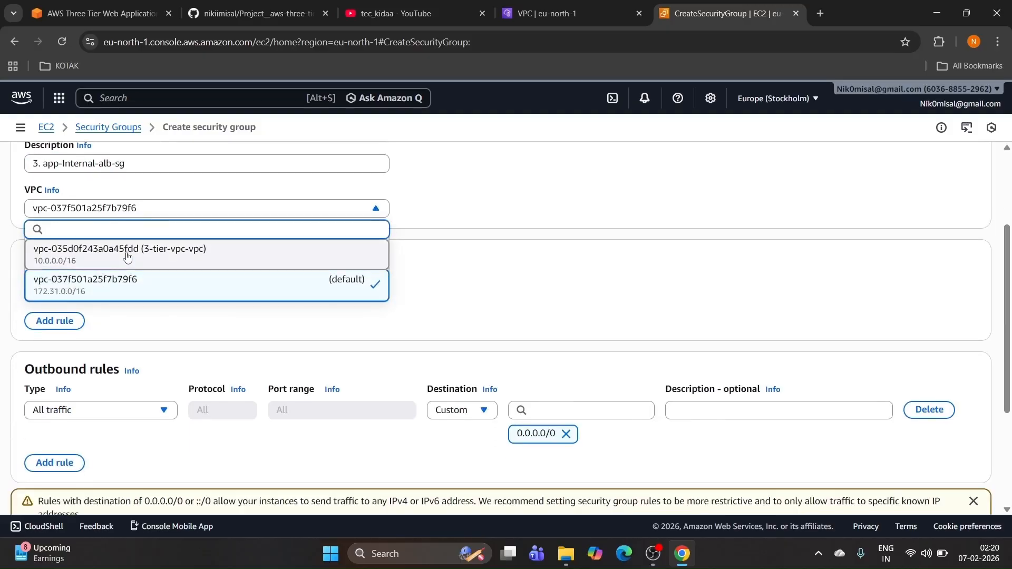
{"action": "left_click", "coordinate": [126, 256]}
{"action": "left_click", "coordinate": [69, 321]}
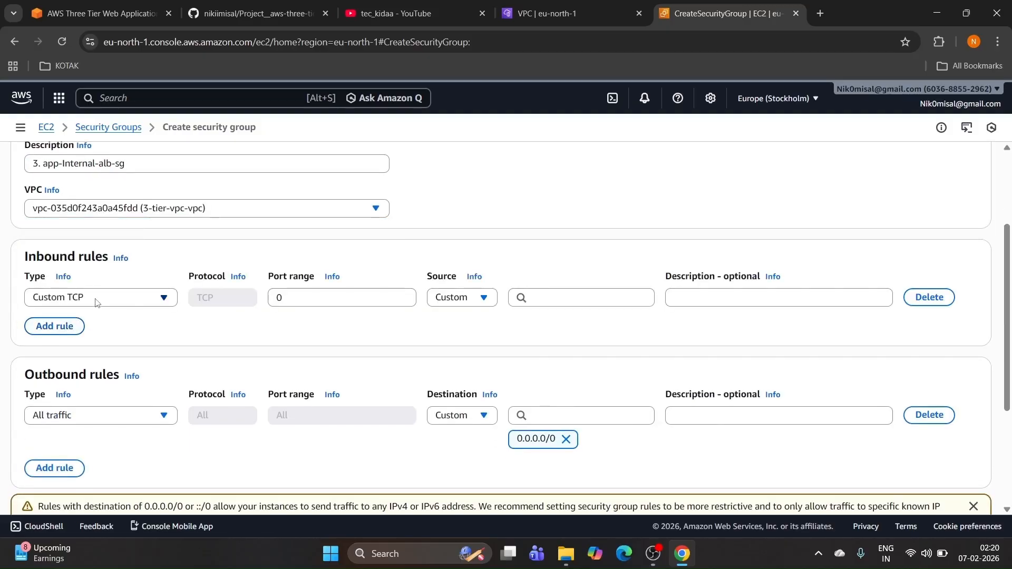
{"action": "left_click", "coordinate": [91, 304]}
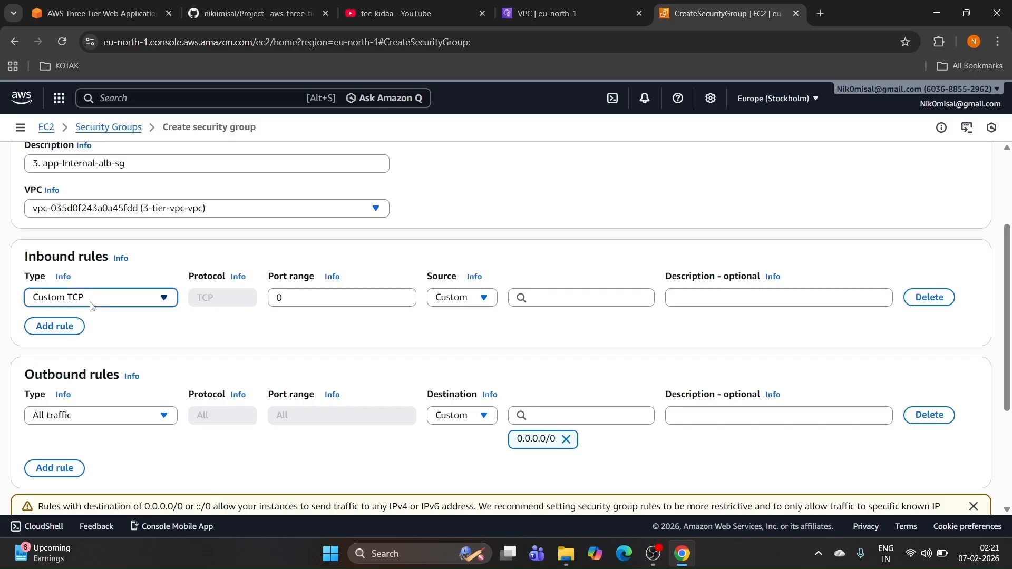
{"action": "left_click", "coordinate": [92, 304]}
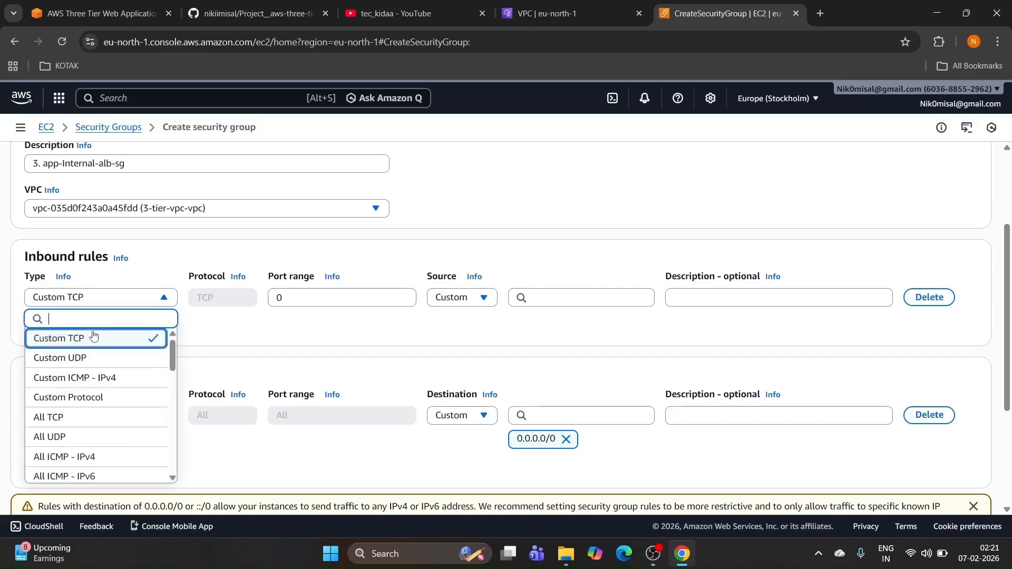
Step: Check the README for this group's rule: port 80 from 2. Web-srv-sg
{"action": "left_click", "coordinate": [253, 13]}
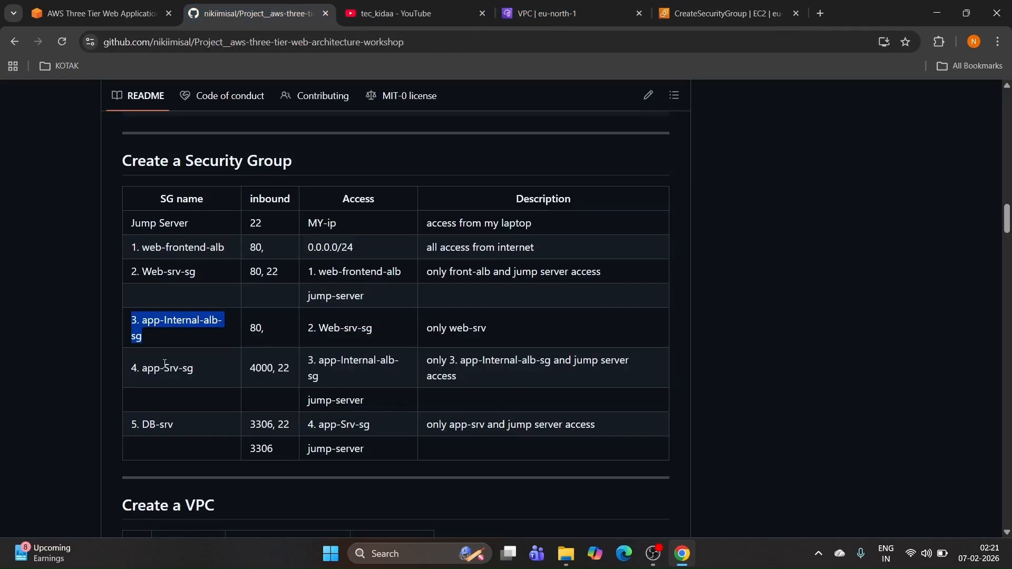
{"action": "left_click_drag", "start_coordinate": [252, 331], "coordinate": [272, 331]}
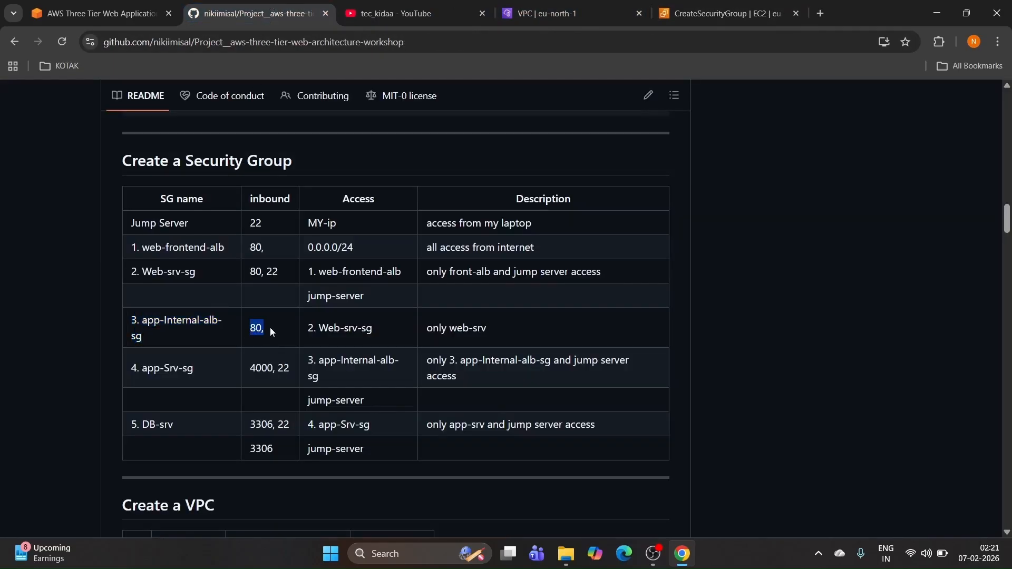
{"action": "double_click", "coordinate": [311, 328]}
{"action": "left_click_drag", "start_coordinate": [373, 334], "coordinate": [373, 334]}
Step: Set the inbound rule to HTTP port 80 with the Web-srv-sg group as source
{"action": "left_click", "coordinate": [727, 13]}
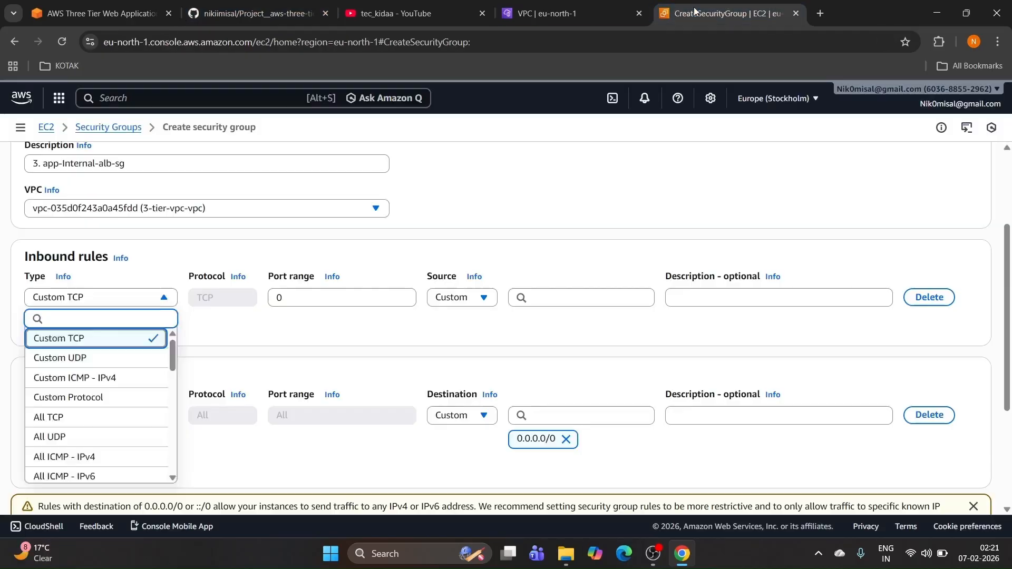
{"action": "left_click", "coordinate": [56, 335]}
{"action": "left_click", "coordinate": [109, 302]}
{"action": "type", "text": "htt"}
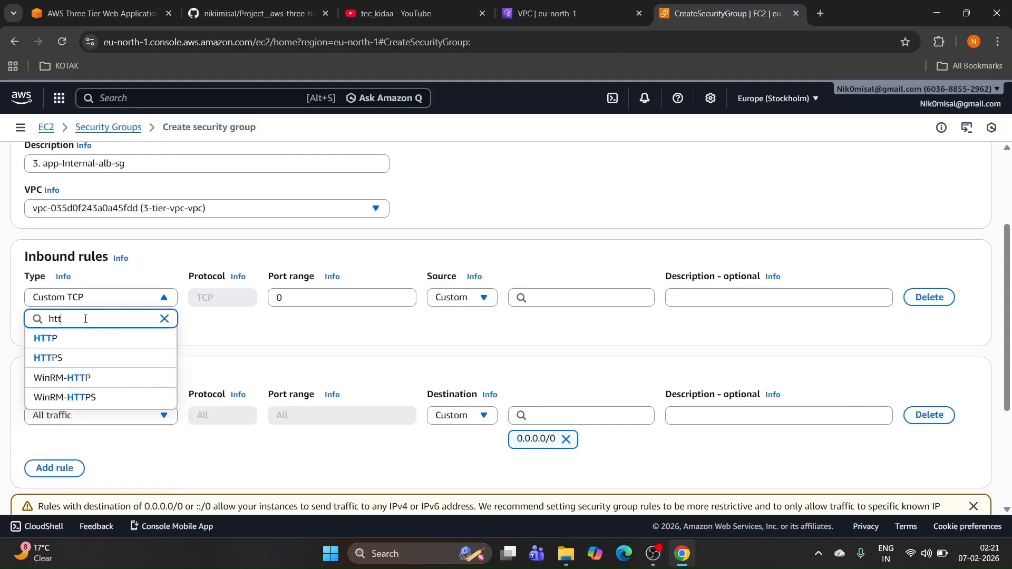
{"action": "left_click", "coordinate": [82, 338]}
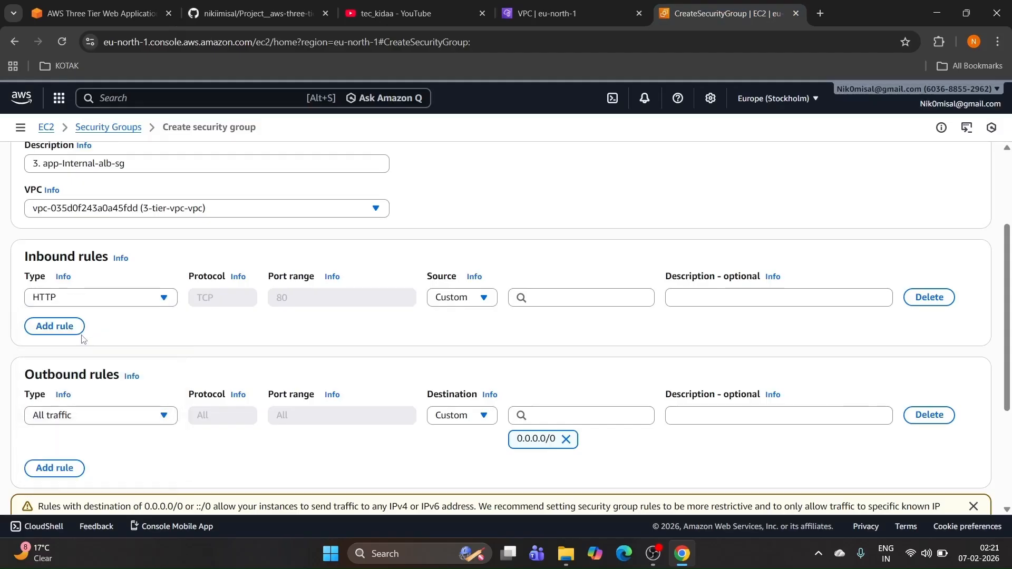
{"action": "left_click", "coordinate": [593, 303]}
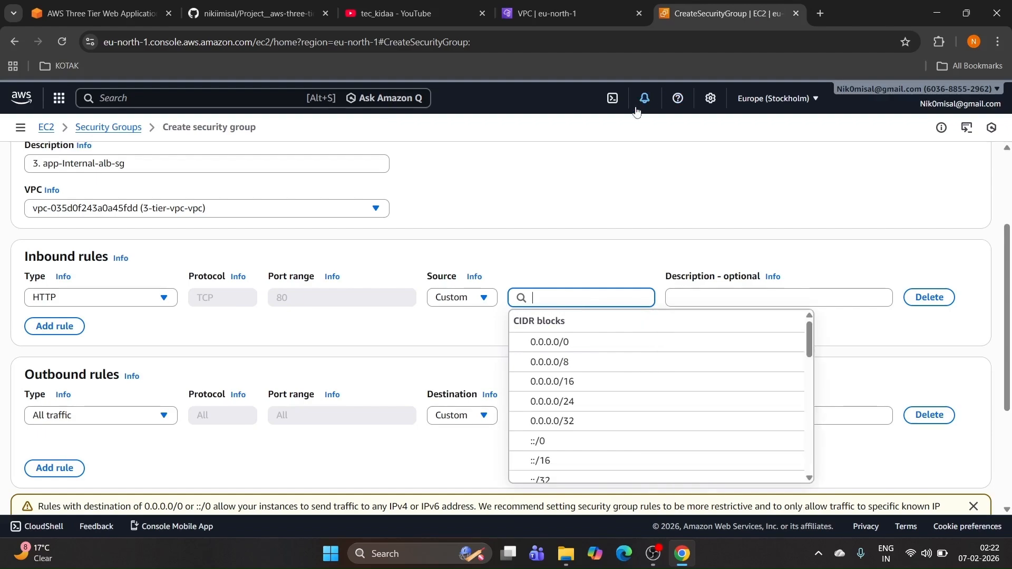
{"action": "type", "text": "web"}
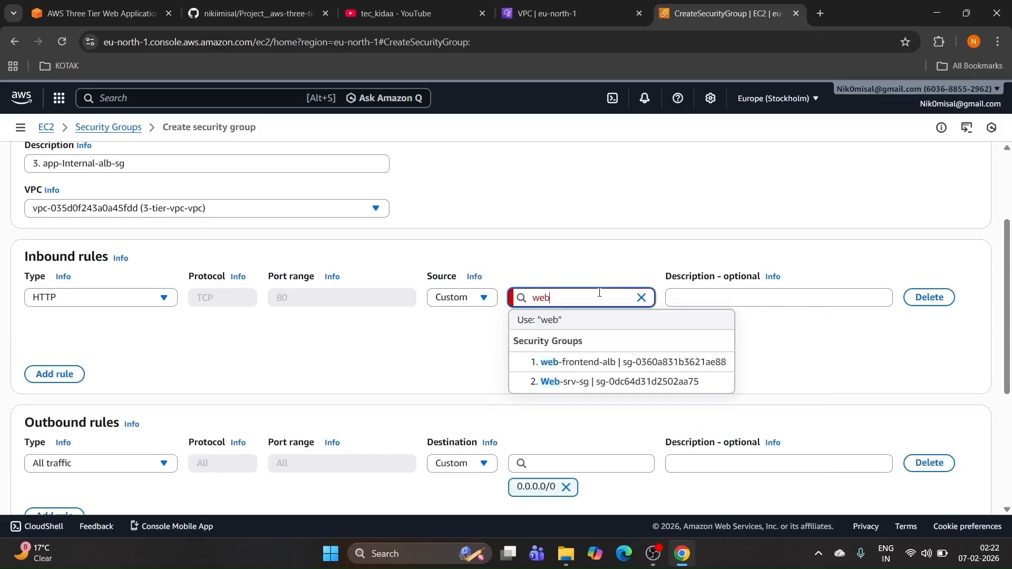
{"action": "left_click", "coordinate": [580, 382]}
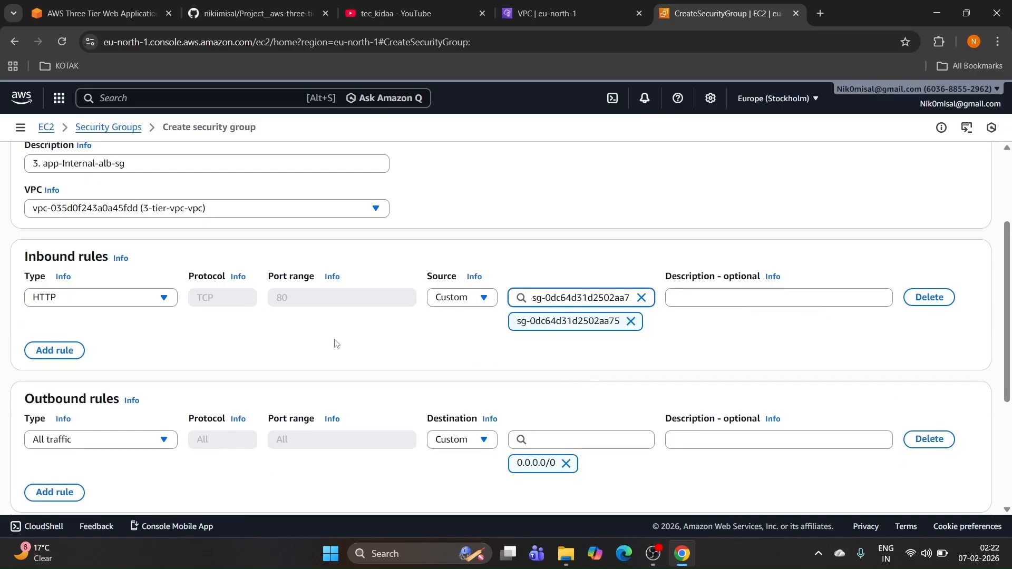
Step: Create the 3. app-Internal-alb-sg security group
{"action": "scroll", "coordinate": [280, 328], "scroll_direction": "down", "scroll_amount": 4}
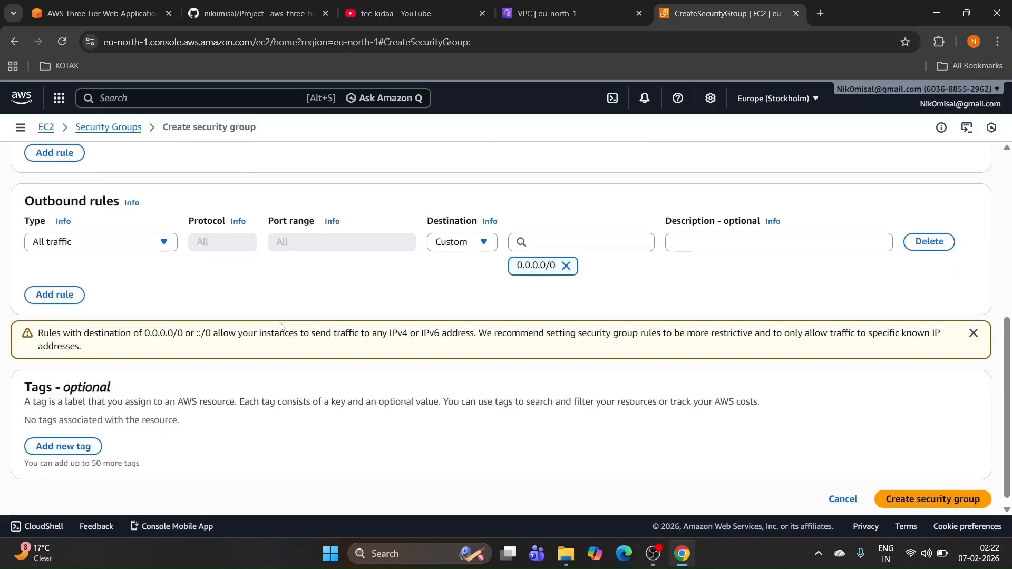
{"action": "scroll", "coordinate": [280, 327], "scroll_direction": "up", "scroll_amount": 4}
{"action": "scroll", "coordinate": [345, 326], "scroll_direction": "down", "scroll_amount": 4}
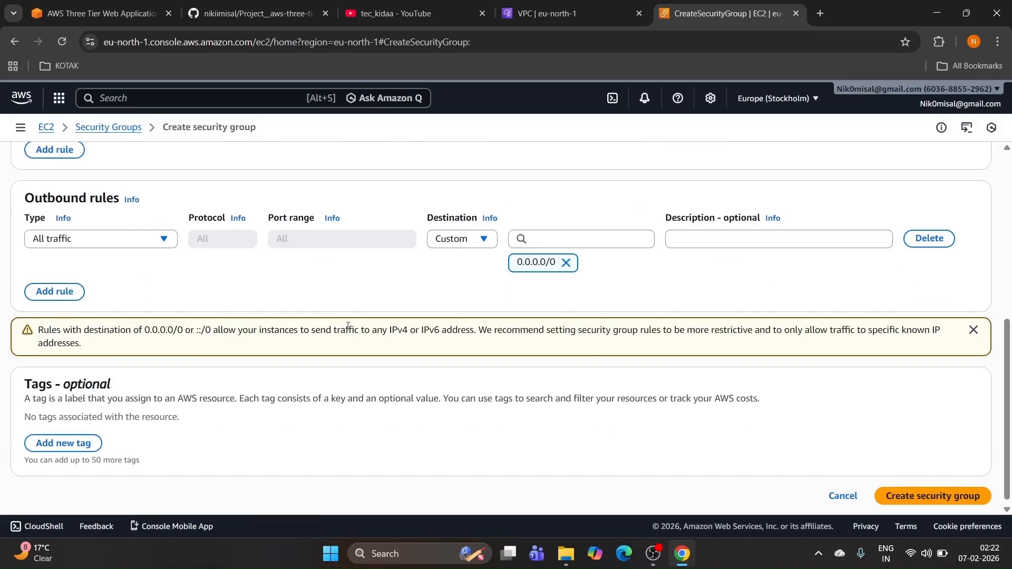
{"action": "left_click", "coordinate": [912, 493]}
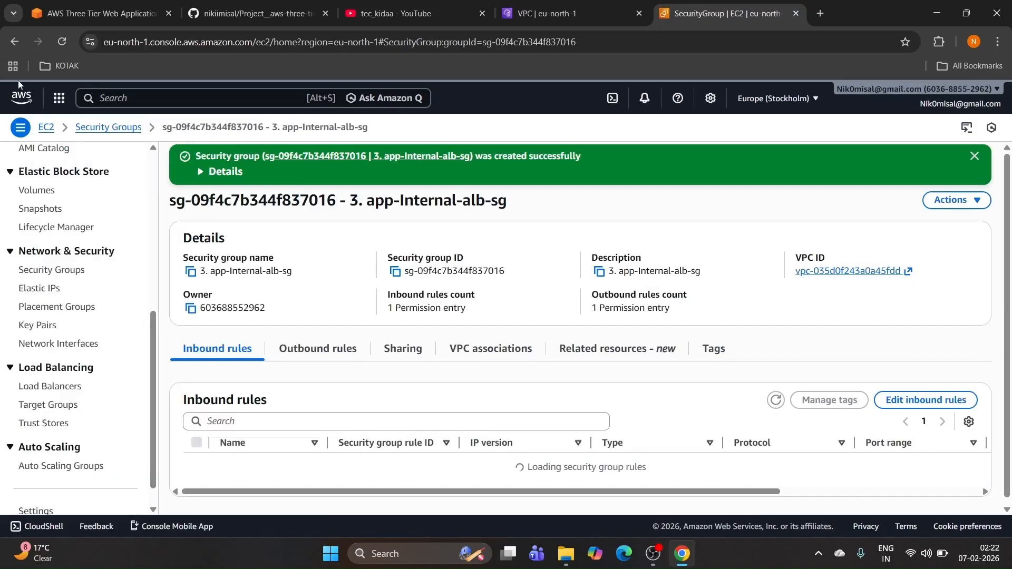
Step: Open a fresh Create security group form and copy the next name, '4. app-Srv-sg', from the README
{"action": "left_click", "coordinate": [52, 273]}
{"action": "left_click", "coordinate": [906, 198]}
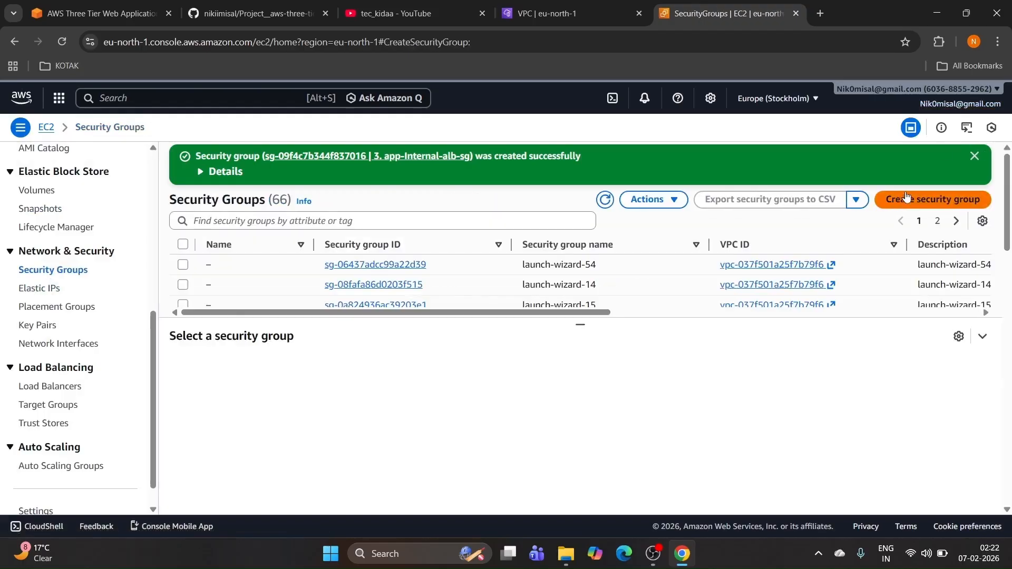
{"action": "left_click", "coordinate": [285, 15]}
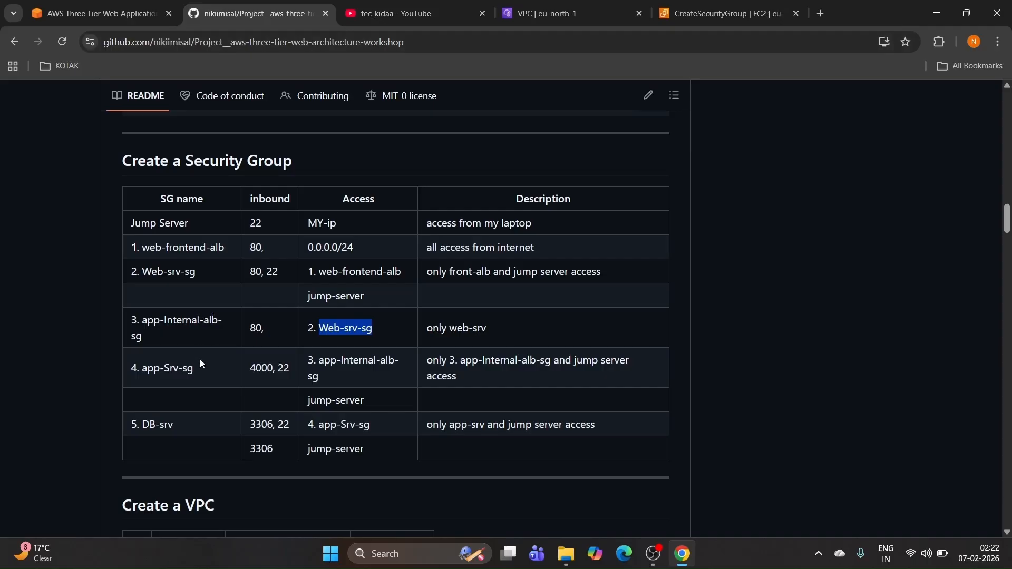
{"action": "left_click_drag", "start_coordinate": [195, 369], "coordinate": [126, 369]}
{"action": "key", "text": "ctrl+c"}
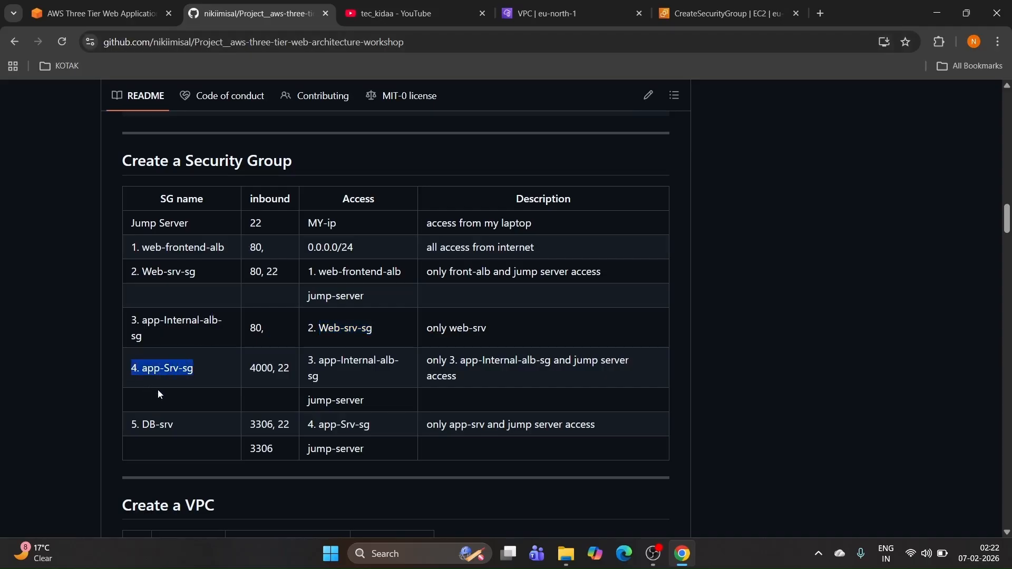
{"action": "left_click", "coordinate": [722, 14]}
{"action": "scroll", "coordinate": [178, 228], "scroll_direction": "up", "scroll_amount": 4}
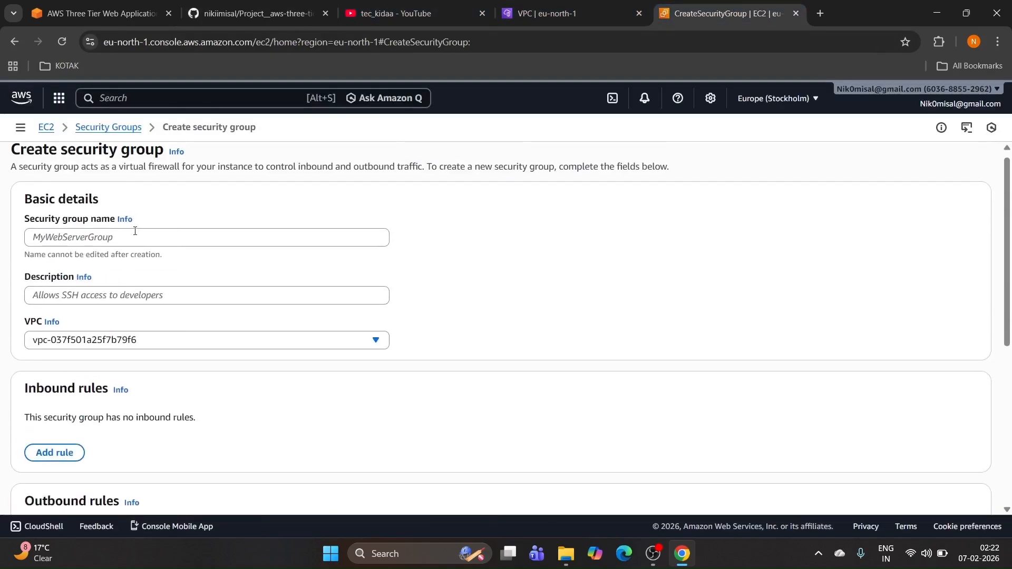
Step: Enter '4. app-Srv-sg' as name and description and place it in 3-tier-vpc-vpc
{"action": "left_click", "coordinate": [129, 238]}
{"action": "key", "text": "ctrl+v"}
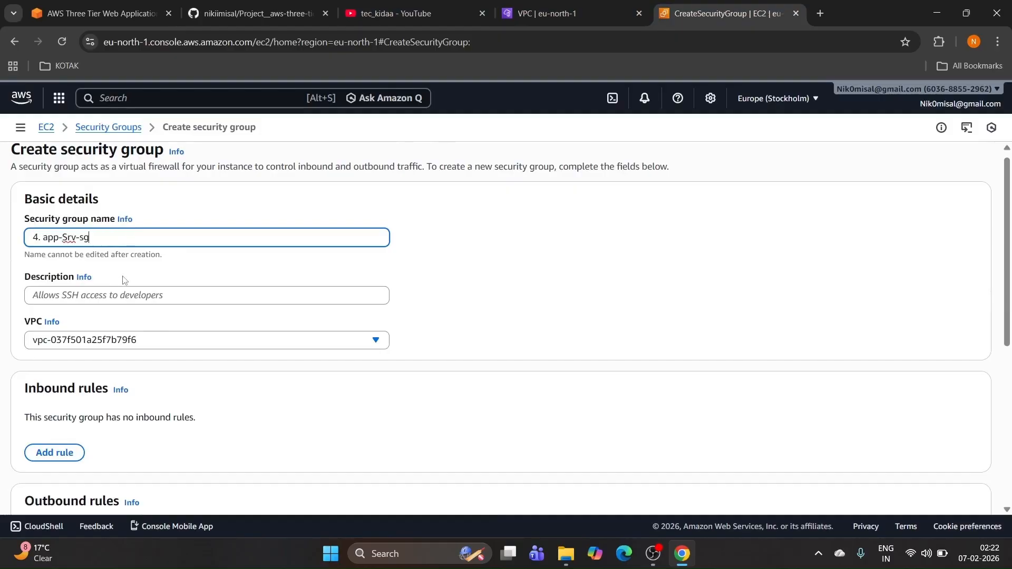
{"action": "left_click", "coordinate": [113, 295]}
{"action": "key", "text": "ctrl+v"}
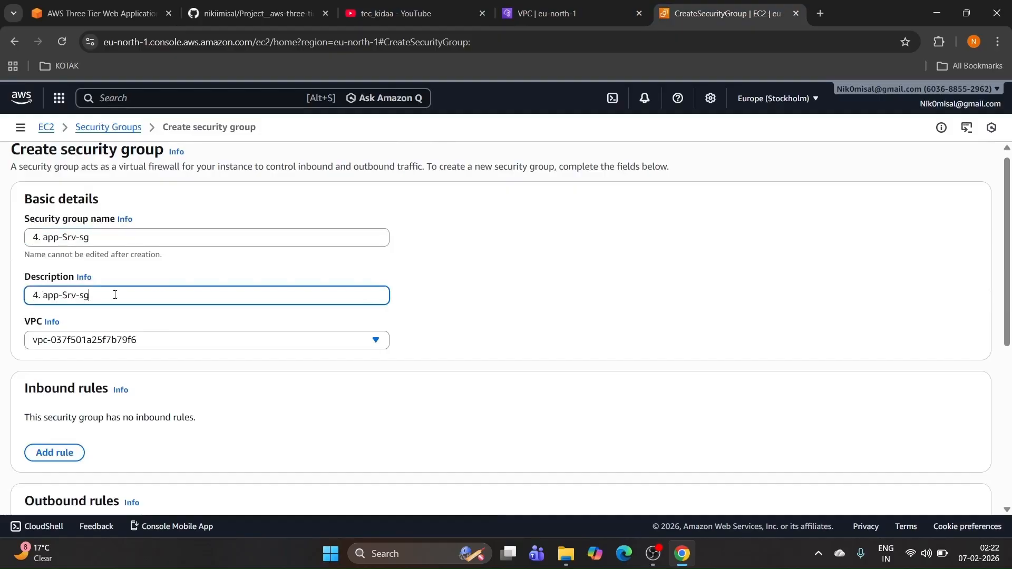
{"action": "left_click", "coordinate": [119, 340]}
{"action": "left_click", "coordinate": [125, 380]}
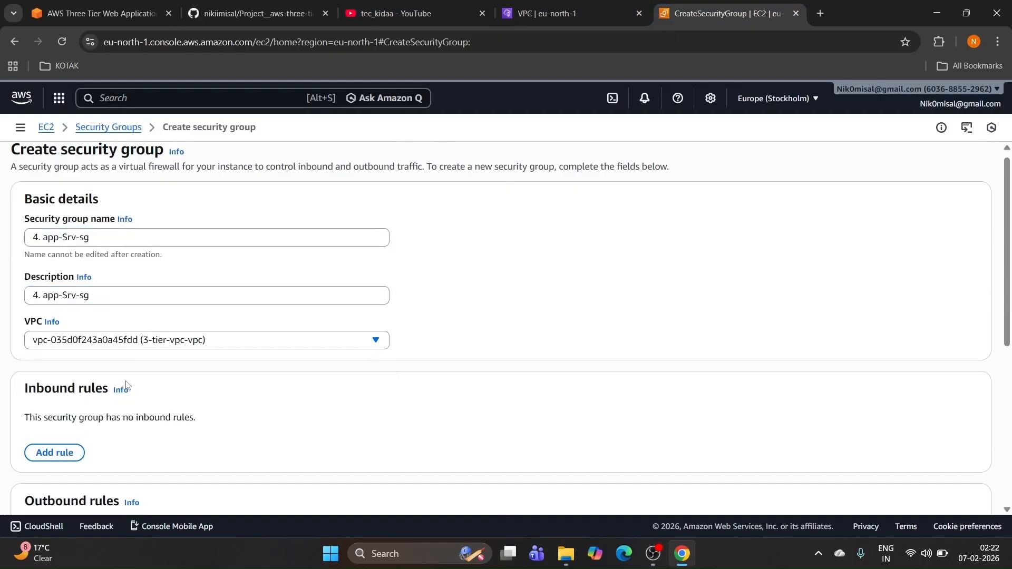
{"action": "scroll", "coordinate": [156, 363], "scroll_direction": "down", "scroll_amount": 4}
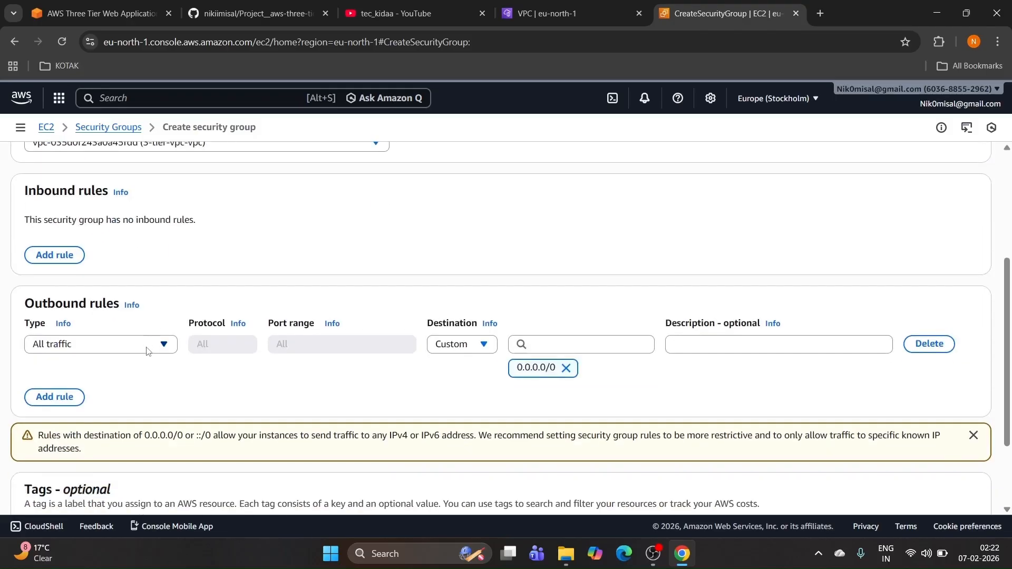
{"action": "scroll", "coordinate": [162, 343], "scroll_direction": "down", "scroll_amount": 1}
Step: Add an inbound Custom TCP port 4000 rule from app-Internal-alb-sg and create the group
{"action": "left_click", "coordinate": [165, 279]}
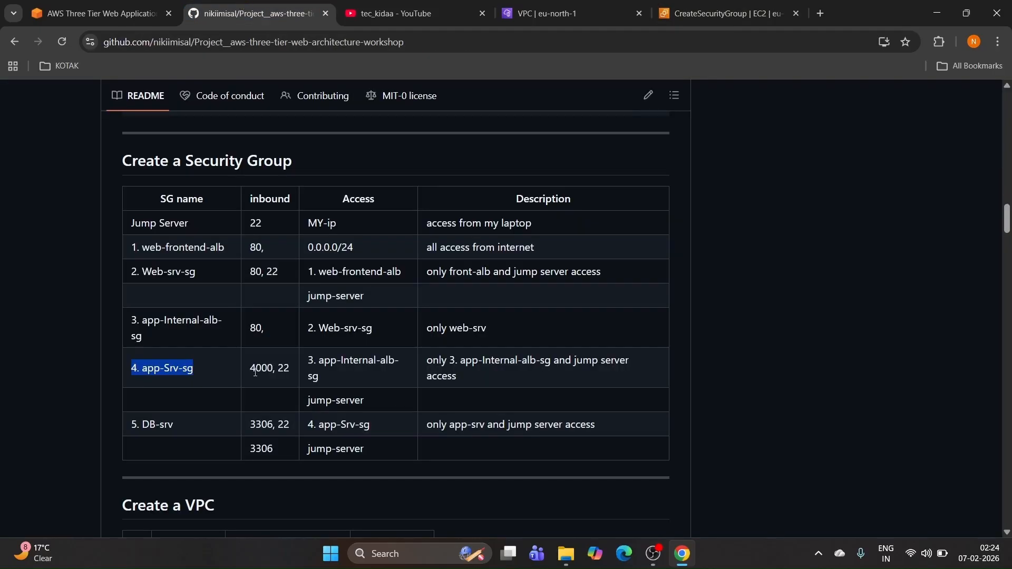
{"action": "left_click_drag", "start_coordinate": [248, 373], "coordinate": [274, 379]}
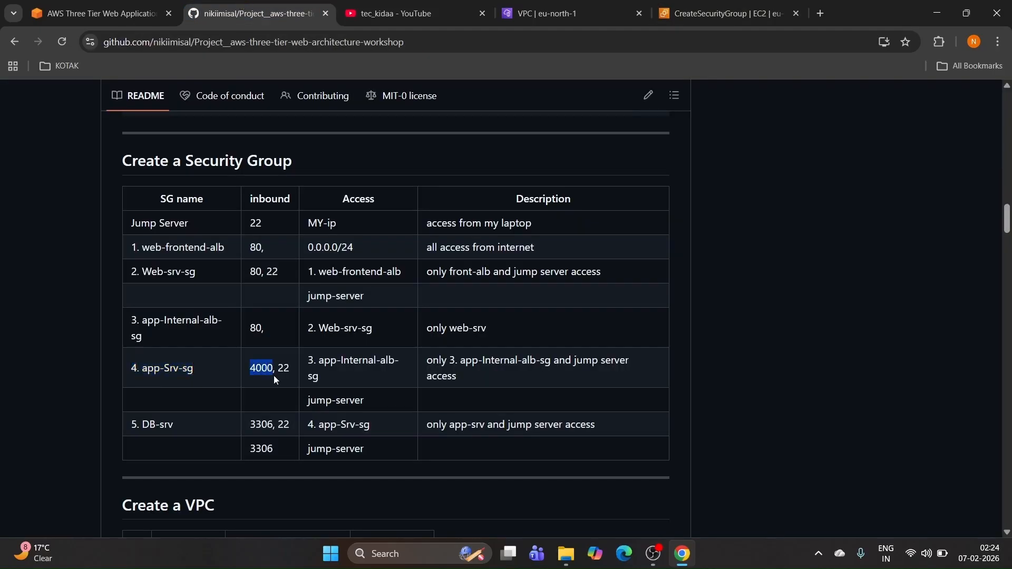
{"action": "left_click", "coordinate": [727, 13]}
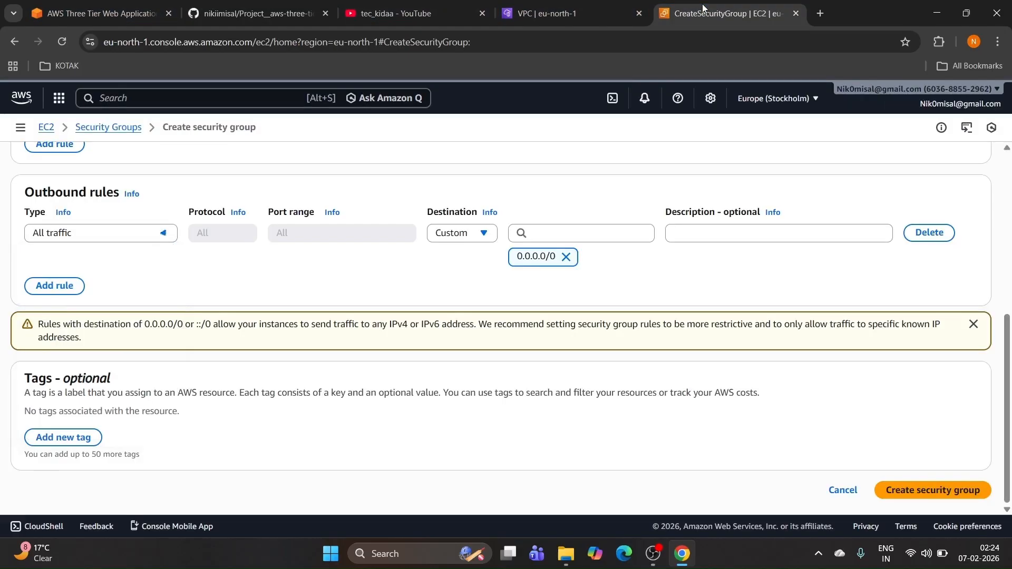
{"action": "left_click", "coordinate": [133, 234]}
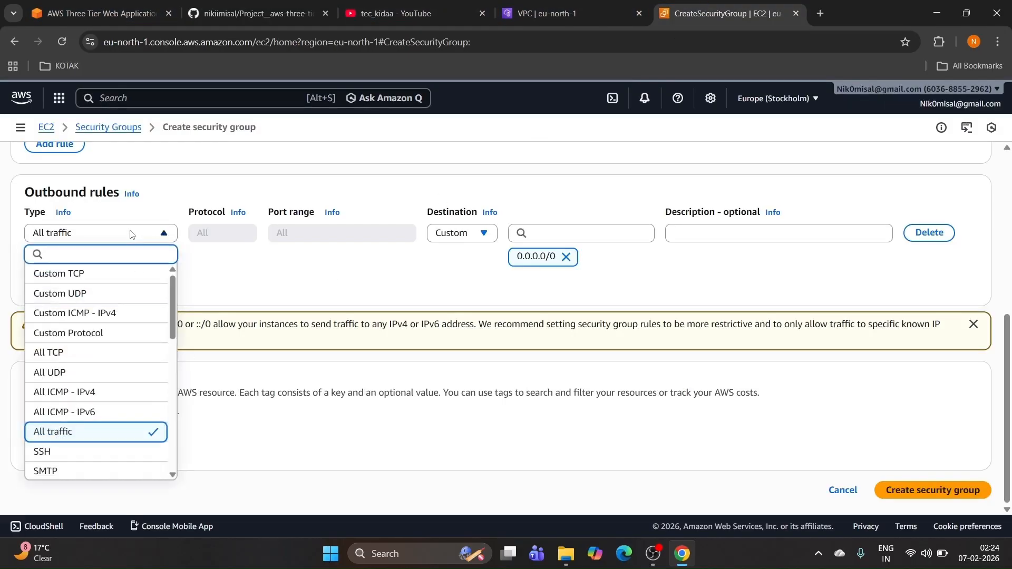
{"action": "left_click", "coordinate": [93, 280]}
{"action": "scroll", "coordinate": [134, 260], "scroll_direction": "up", "scroll_amount": 1}
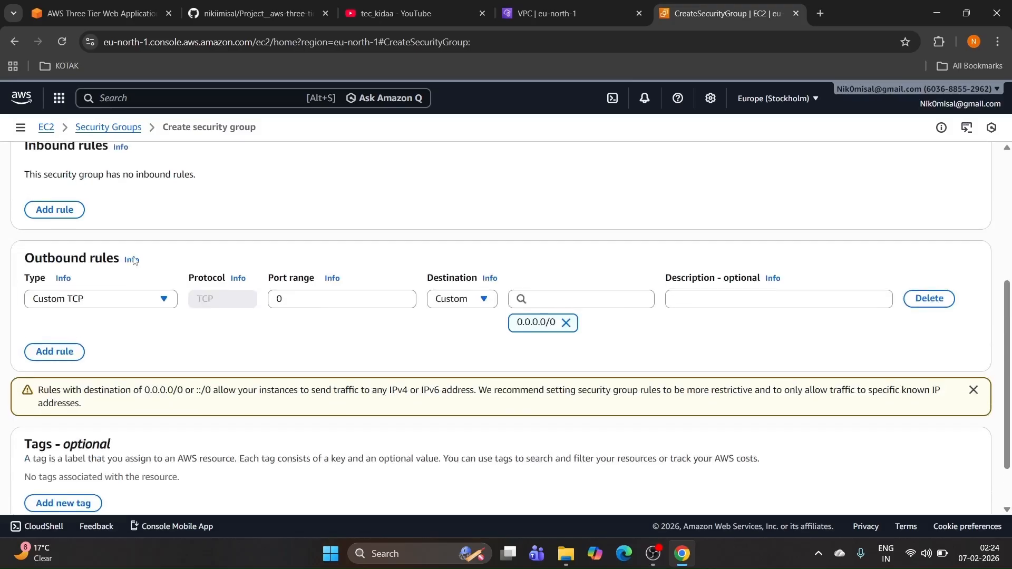
{"action": "left_click", "coordinate": [299, 300]}
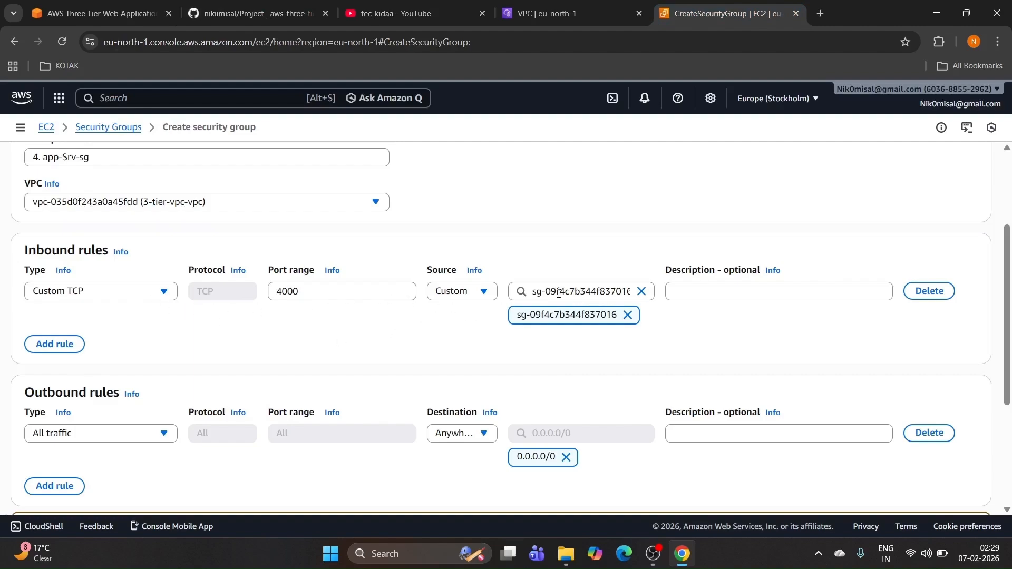
{"action": "scroll", "coordinate": [559, 293], "scroll_direction": "down", "scroll_amount": 1}
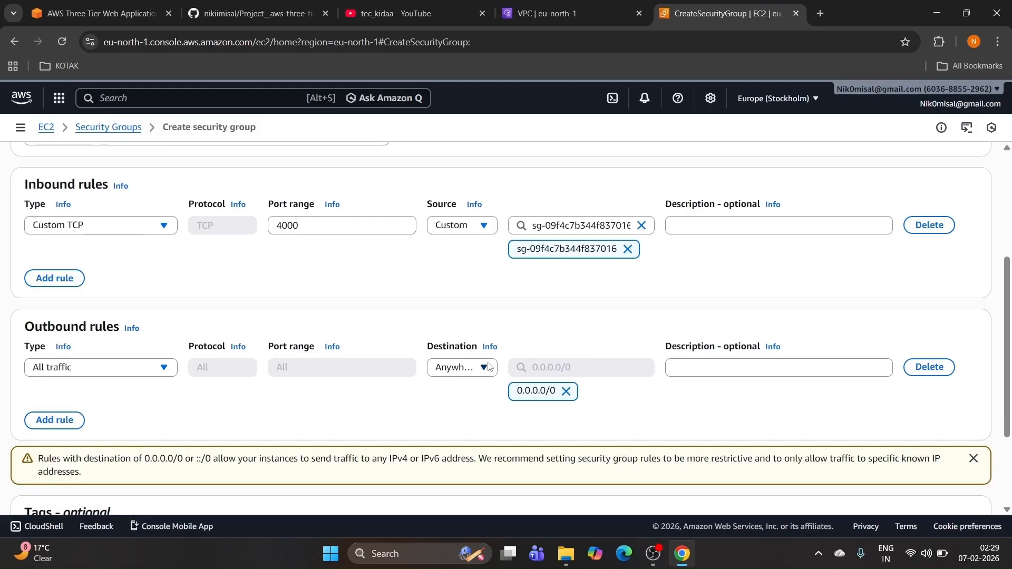
{"action": "scroll", "coordinate": [487, 364], "scroll_direction": "down", "scroll_amount": 2}
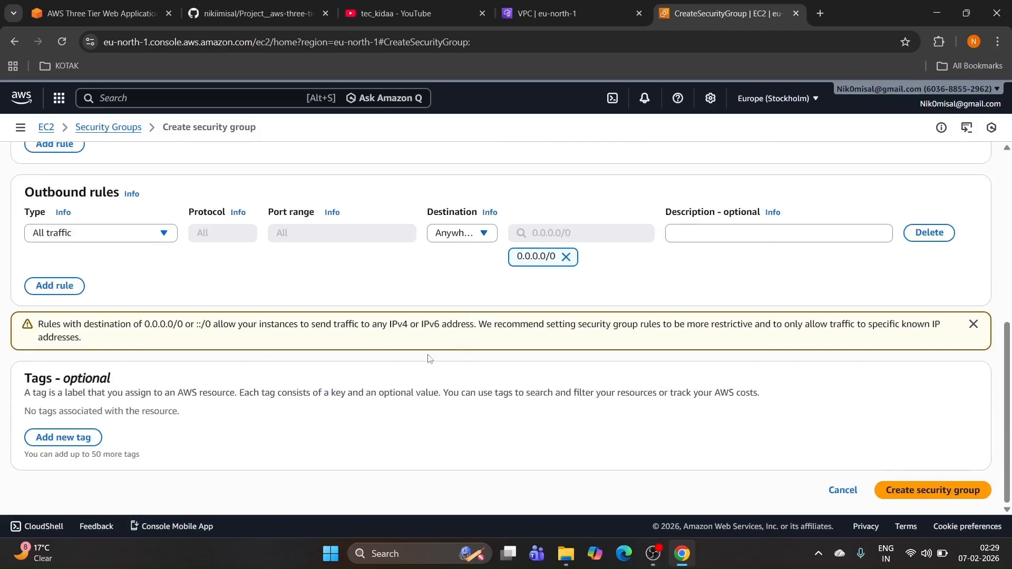
{"action": "left_click", "coordinate": [910, 491]}
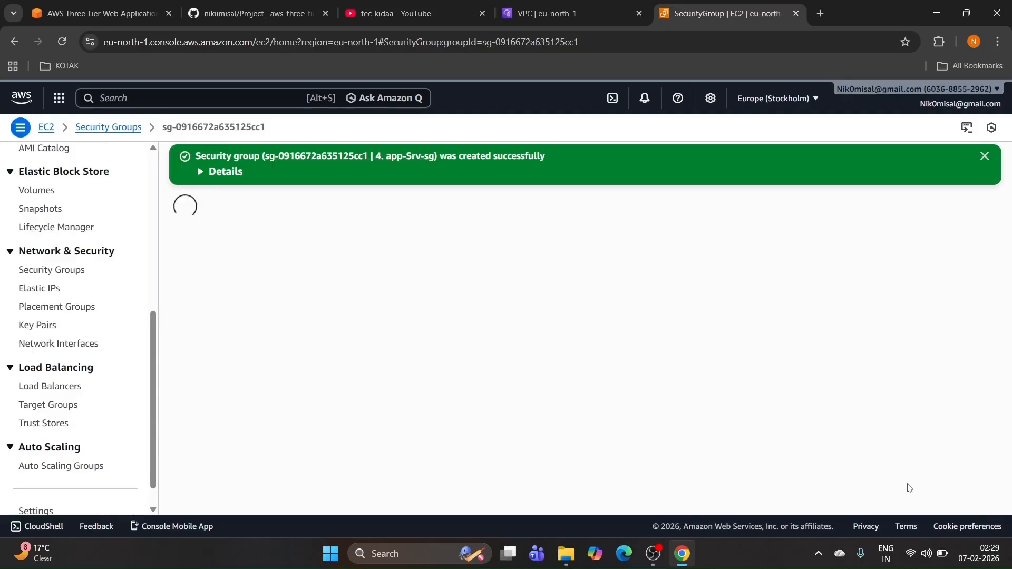
Step: Start another security group and copy the name '5. DB-srv' from the README plan
{"action": "left_click", "coordinate": [28, 270]}
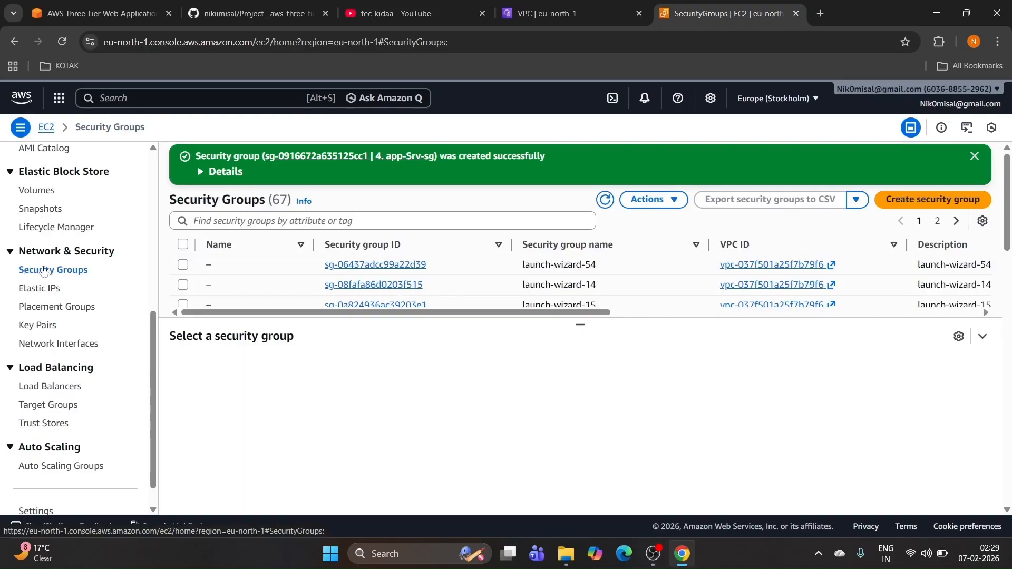
{"action": "left_click", "coordinate": [919, 199]}
{"action": "left_click", "coordinate": [266, 18]}
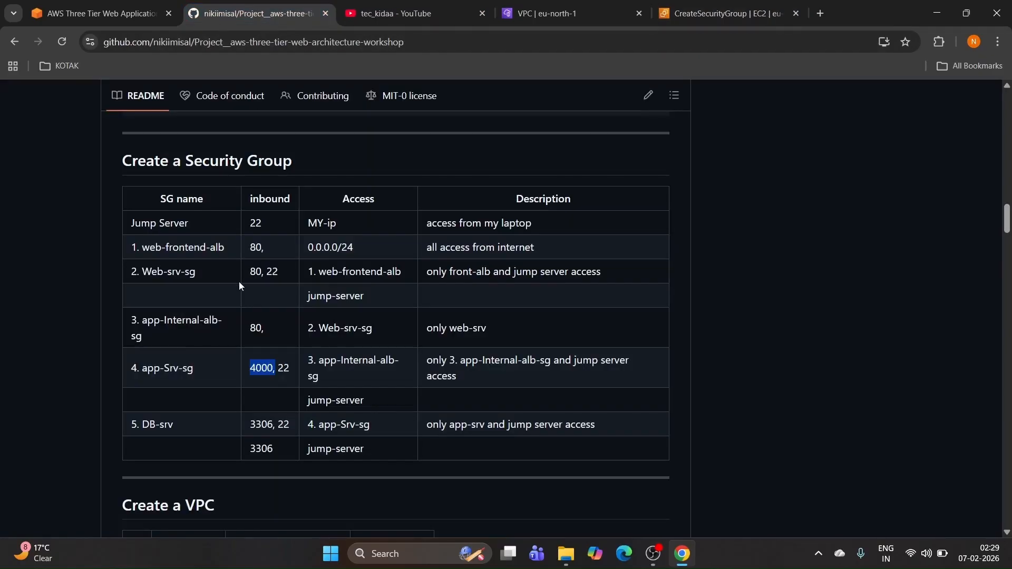
{"action": "left_click_drag", "start_coordinate": [175, 427], "coordinate": [132, 424]}
{"action": "key", "text": "ctrl+c"}
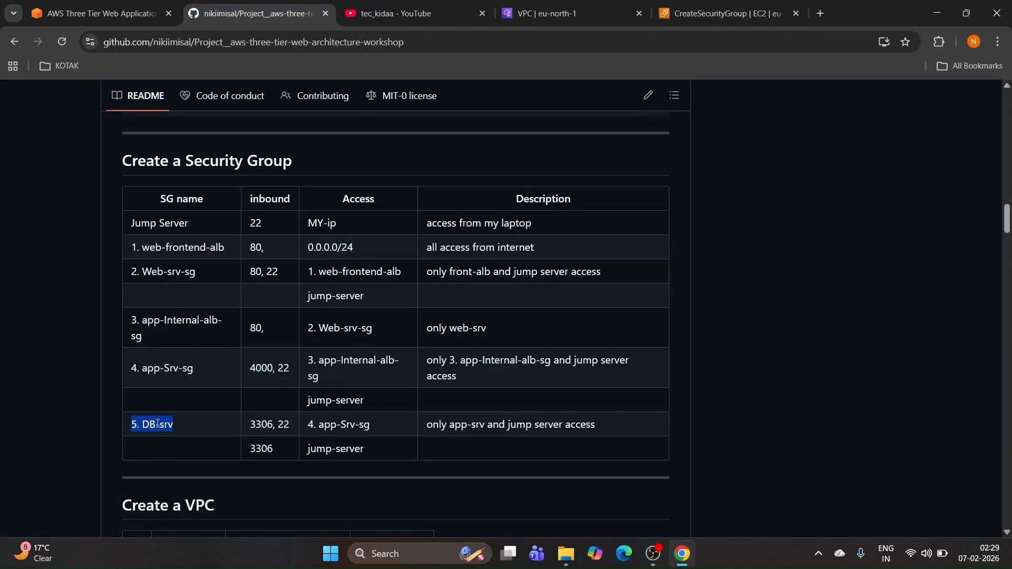
{"action": "key", "text": "ctrl+Tab"}
{"action": "key", "text": "ctrl+Tab"}
{"action": "key", "text": "ctrl+Tab"}
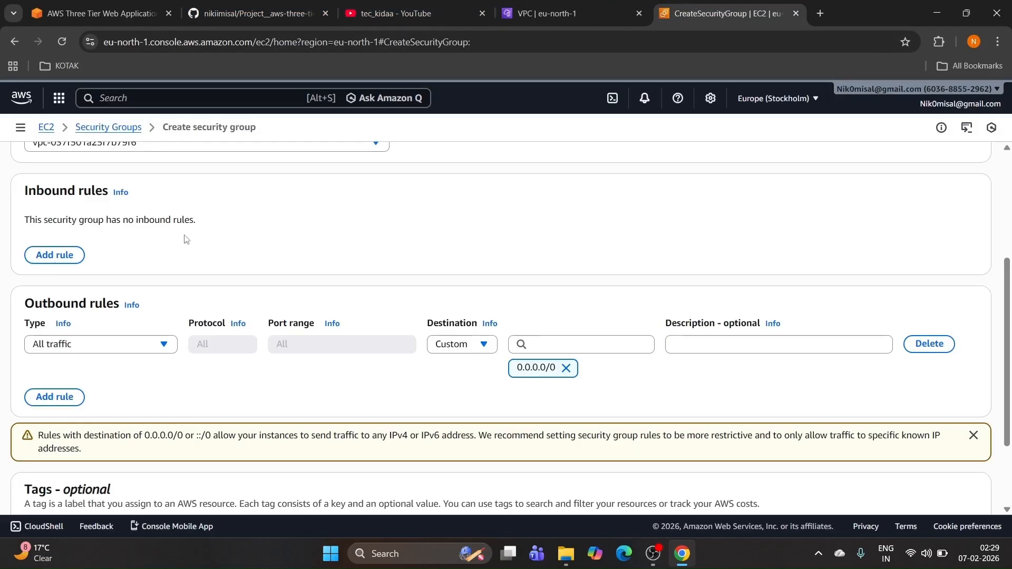
{"action": "scroll", "coordinate": [121, 232], "scroll_direction": "up", "scroll_amount": 3}
Step: Enter '5. DB-srv' as name and description and choose the 3-tier-vpc VPC
{"action": "left_click", "coordinate": [107, 171]}
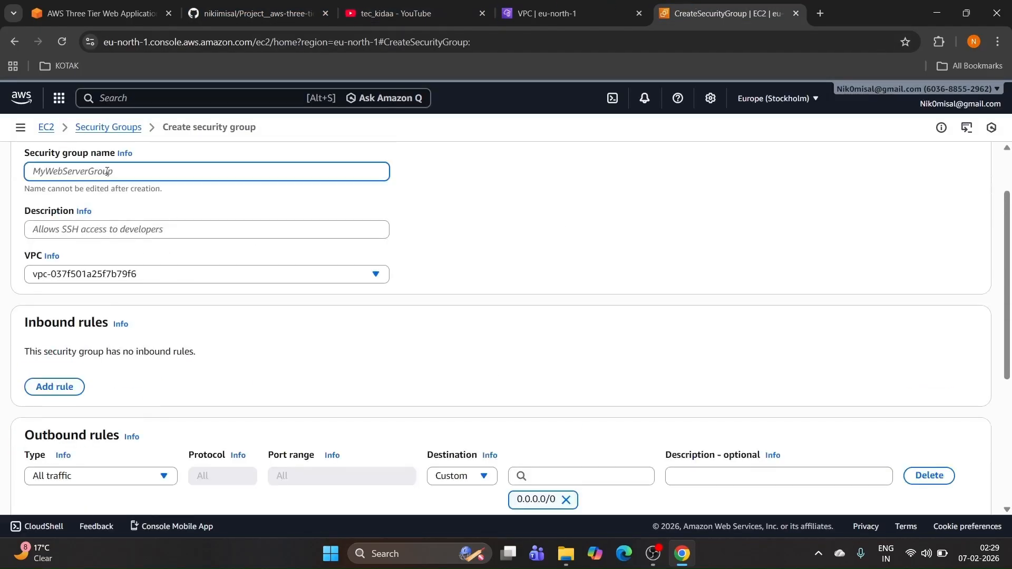
{"action": "key", "text": "ctrl+v"}
{"action": "left_click", "coordinate": [90, 230]}
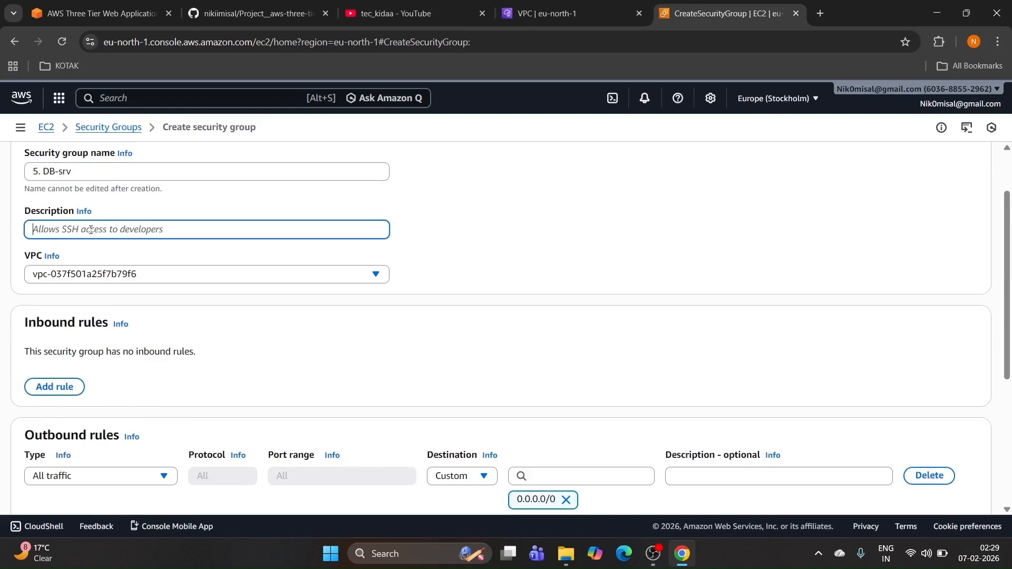
{"action": "key", "text": "ctrl+v"}
{"action": "left_click", "coordinate": [100, 274]}
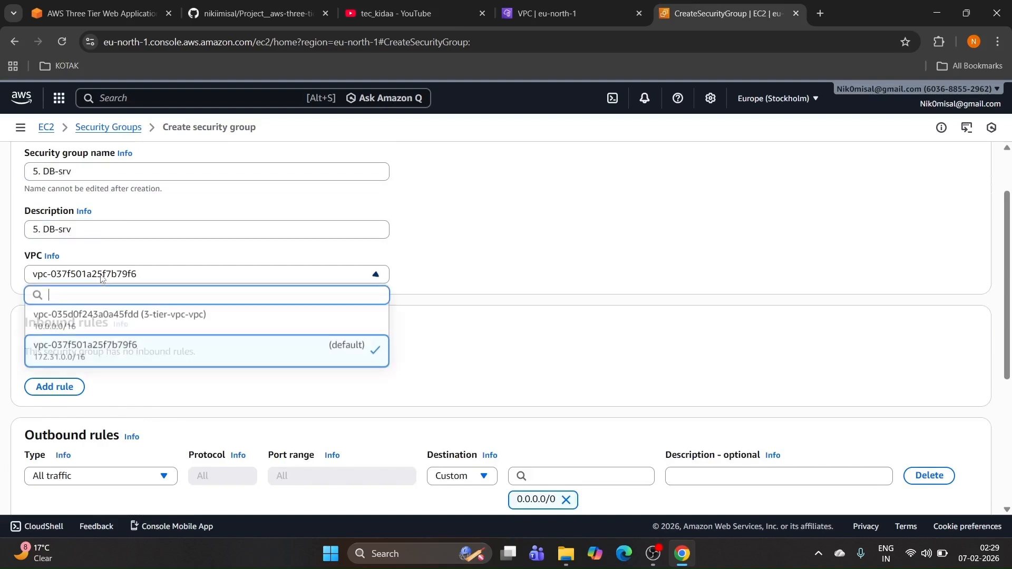
{"action": "left_click", "coordinate": [112, 323]}
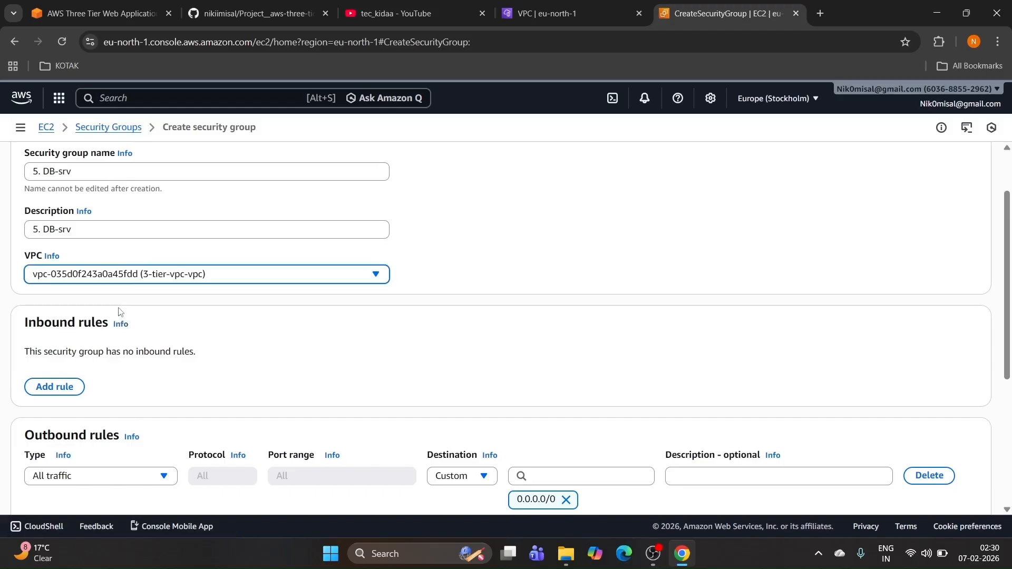
Step: Add an inbound MYSQL/Aurora 3306 rule and start setting its source to 4. app-Srv-sg
{"action": "left_click", "coordinate": [70, 388]}
{"action": "left_click", "coordinate": [95, 362]}
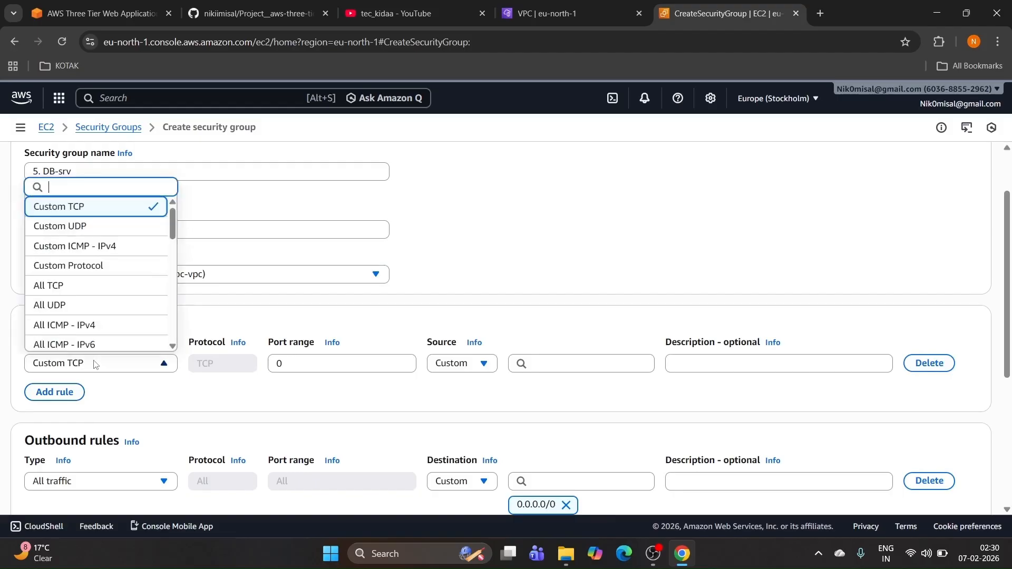
{"action": "type", "text": "my"}
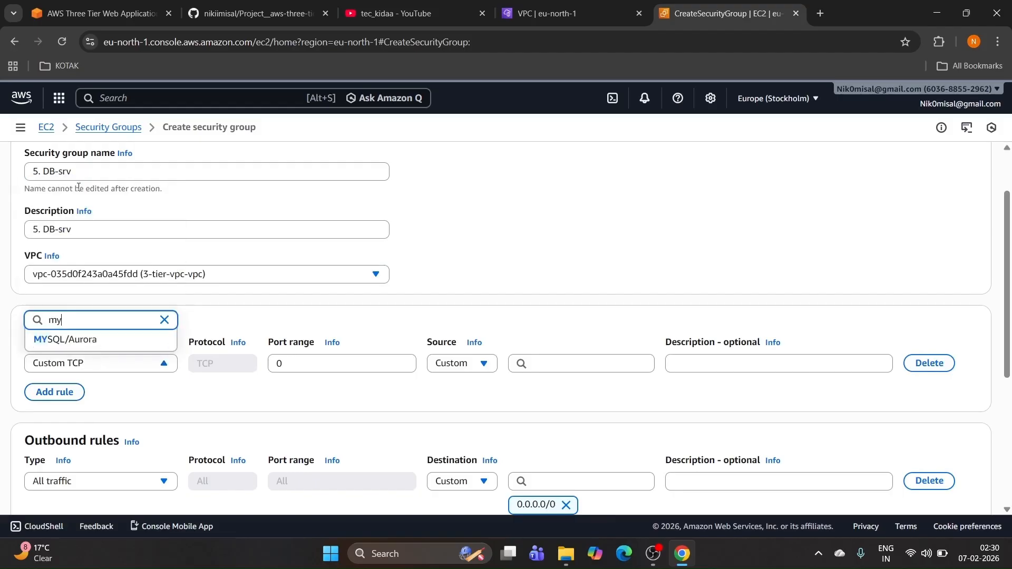
{"action": "left_click", "coordinate": [93, 342]}
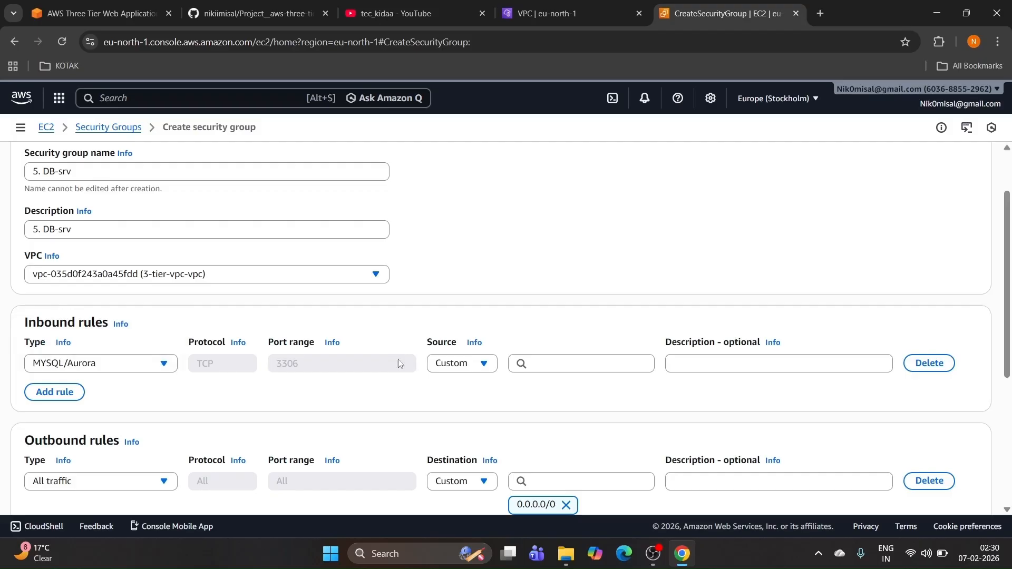
{"action": "left_click", "coordinate": [561, 365]}
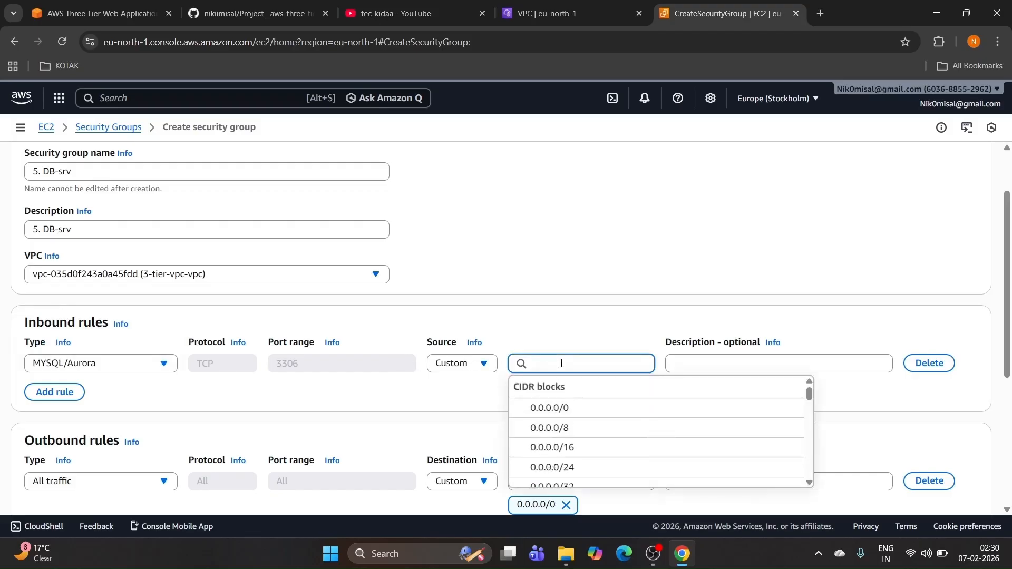
{"action": "type", "text": "4"}
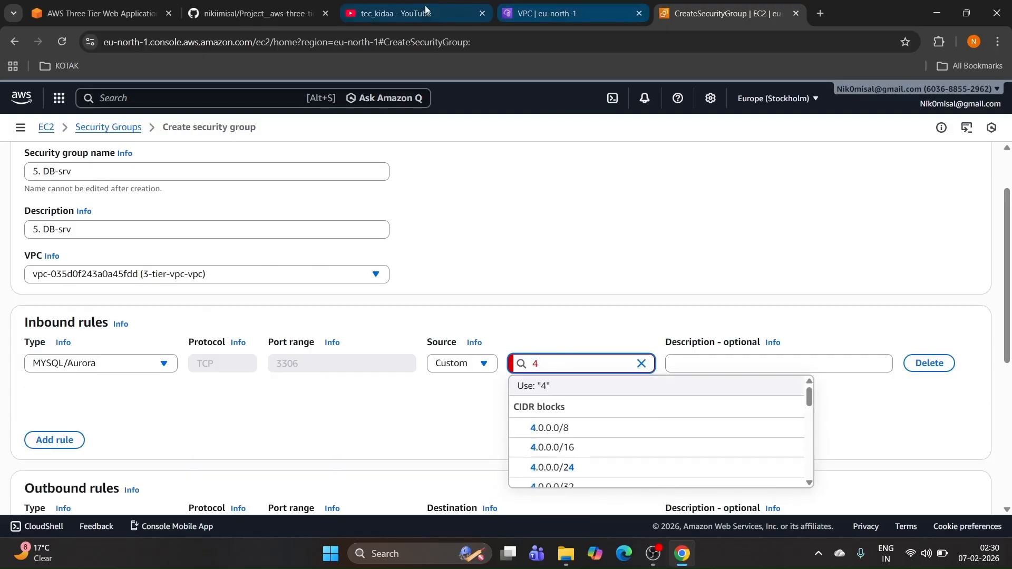
{"action": "left_click", "coordinate": [253, 15]}
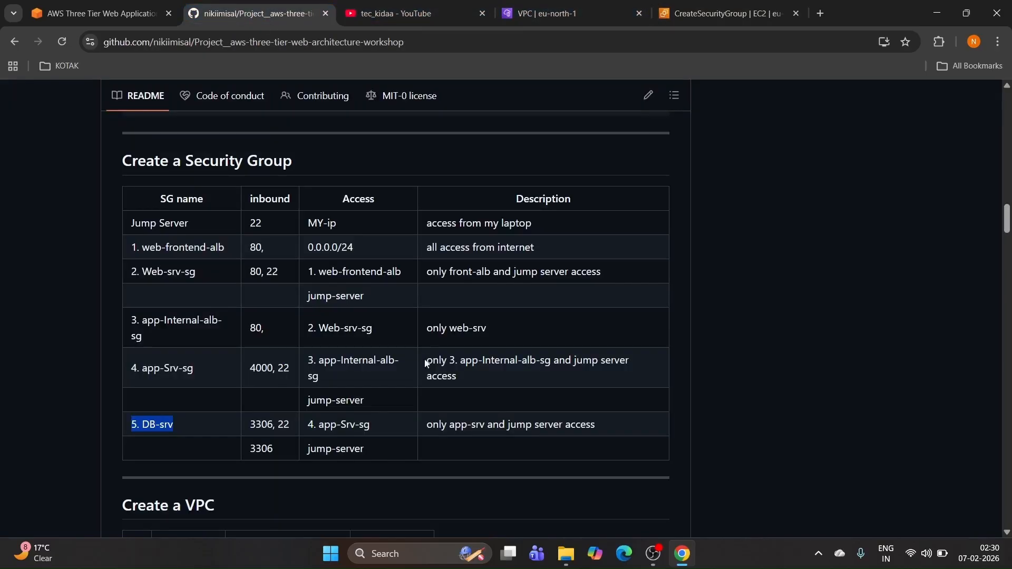
{"action": "left_click_drag", "start_coordinate": [309, 424], "coordinate": [374, 428]}
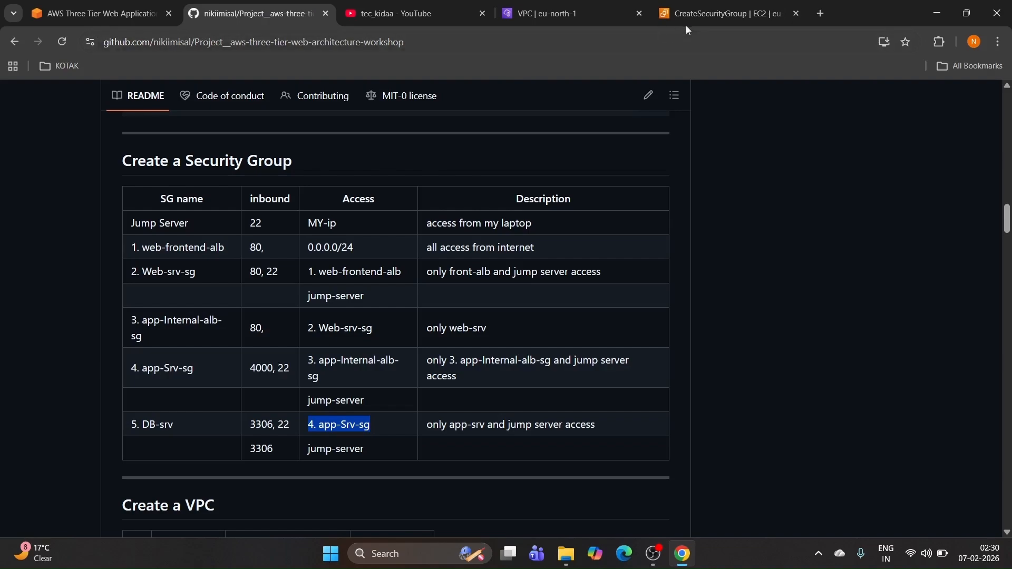
{"action": "left_click", "coordinate": [706, 15]}
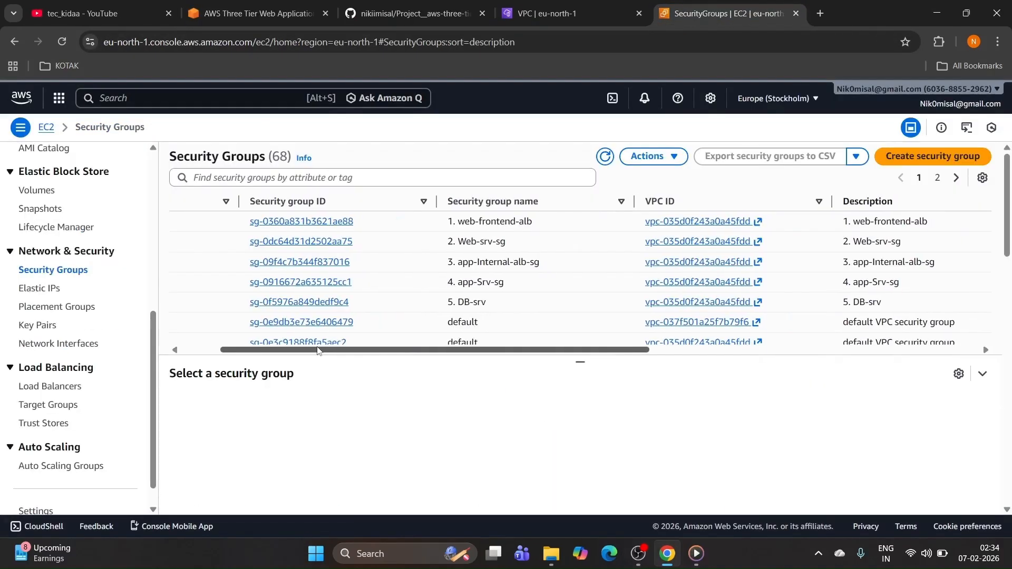
{"action": "left_click_drag", "start_coordinate": [383, 355], "coordinate": [480, 356]}
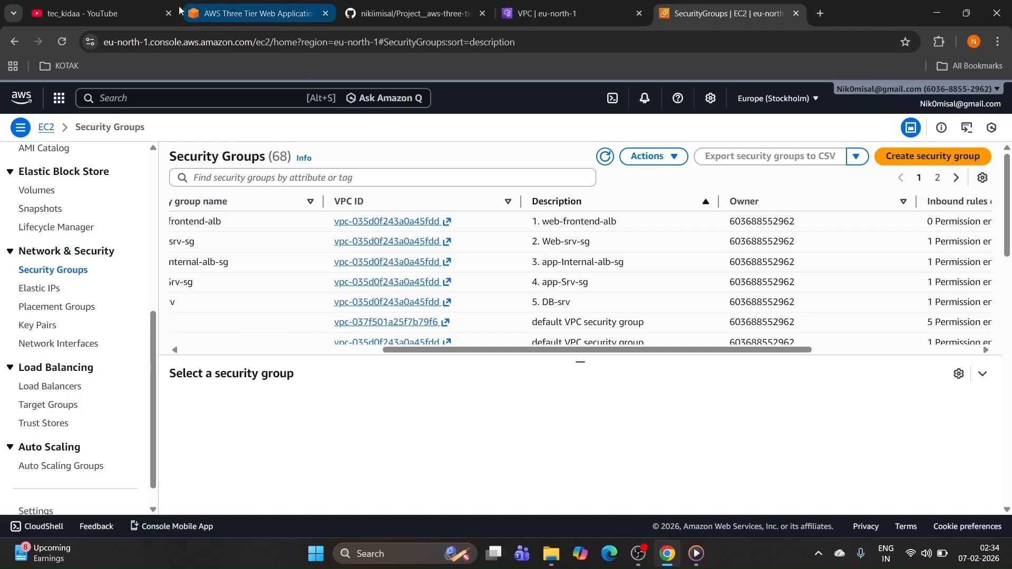
Step: Review the README plan and highlight the next task, creating an IAM role
{"action": "left_click", "coordinate": [395, 11]}
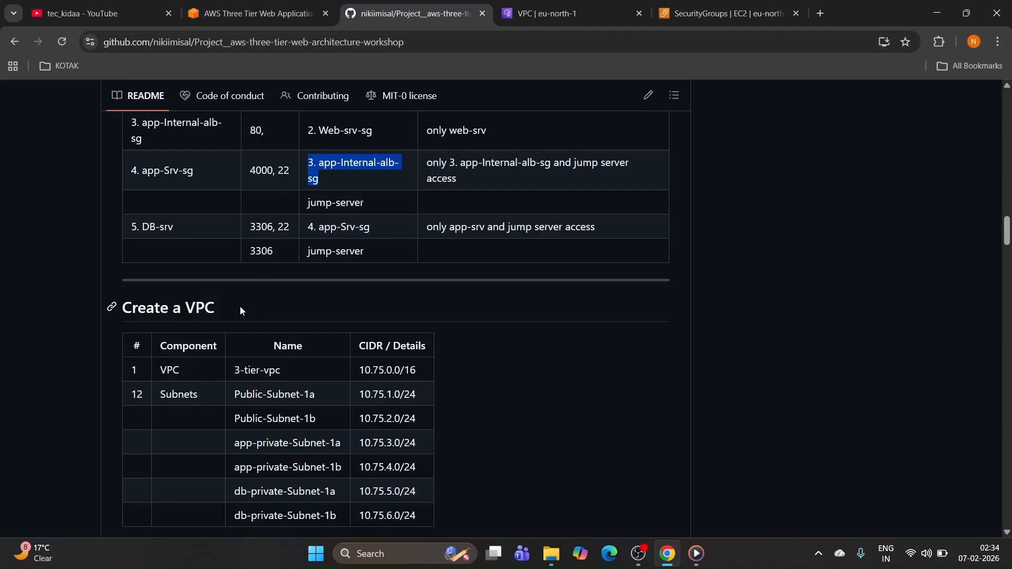
{"action": "left_click_drag", "start_coordinate": [240, 311], "coordinate": [160, 309]}
{"action": "scroll", "coordinate": [242, 299], "scroll_direction": "up", "scroll_amount": 2}
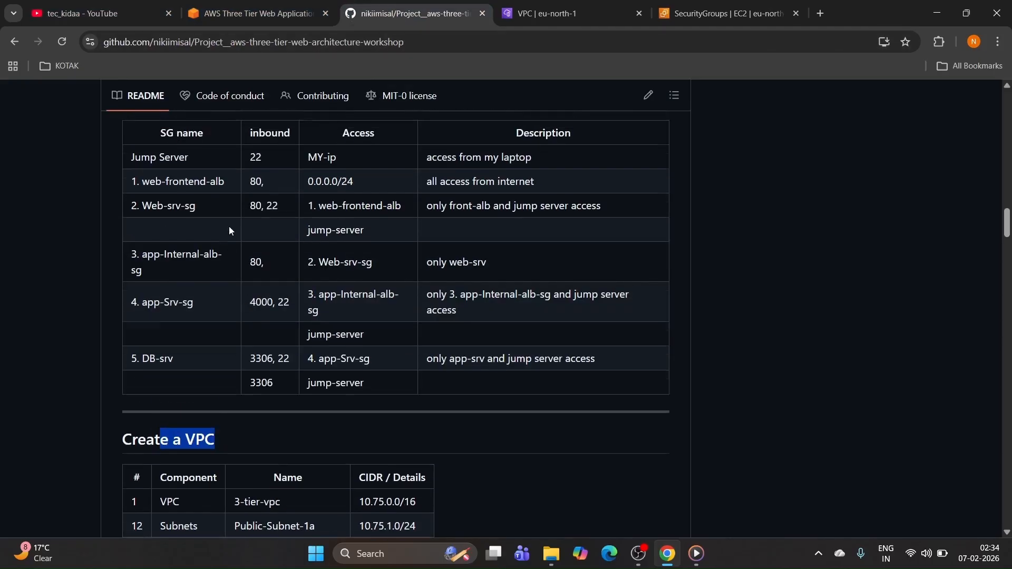
{"action": "scroll", "coordinate": [229, 231], "scroll_direction": "up", "scroll_amount": 2}
{"action": "left_click_drag", "start_coordinate": [298, 237], "coordinate": [200, 232]}
{"action": "scroll", "coordinate": [330, 222], "scroll_direction": "down", "scroll_amount": 10}
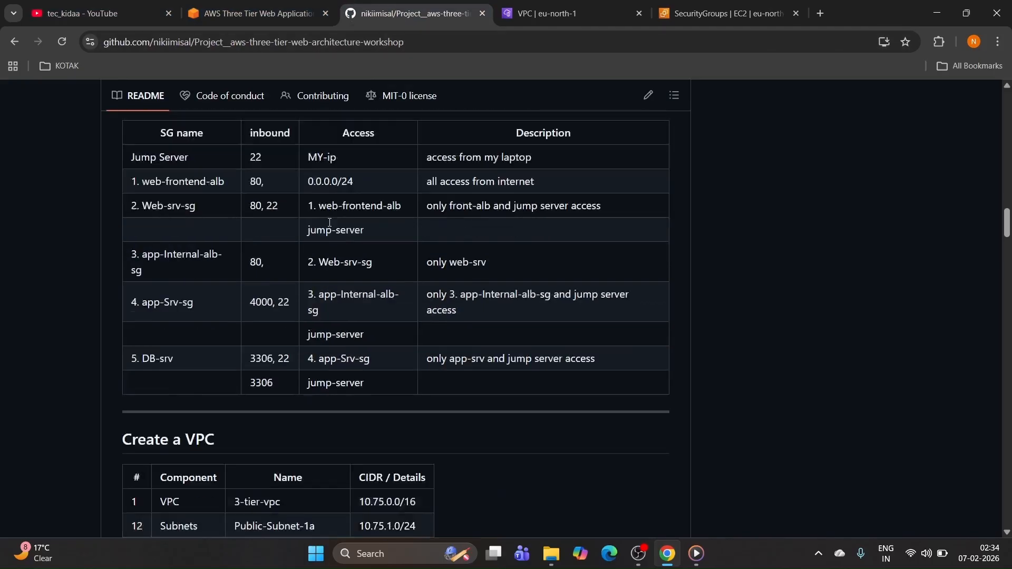
{"action": "scroll", "coordinate": [330, 222], "scroll_direction": "down", "scroll_amount": 2}
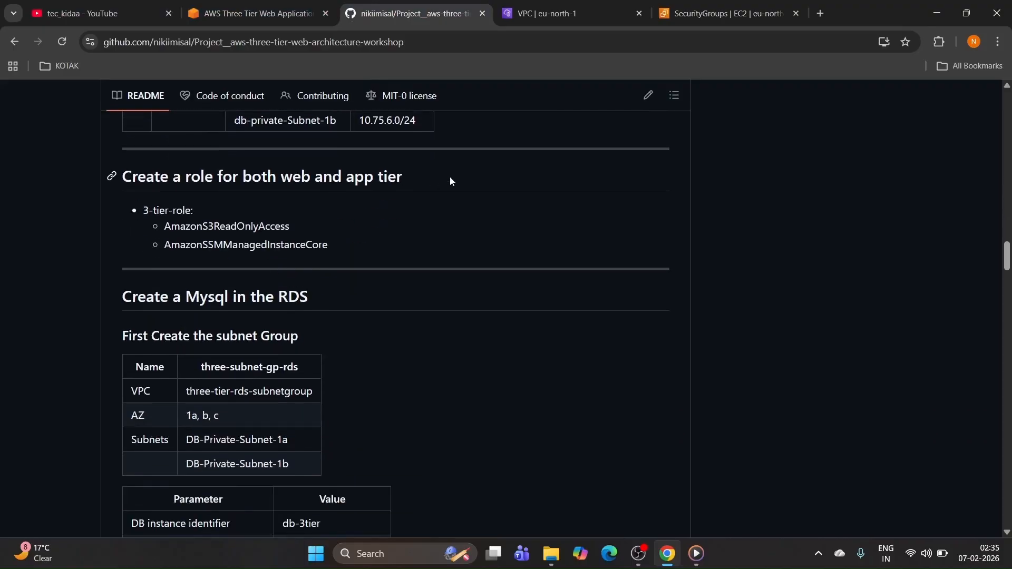
{"action": "left_click_drag", "start_coordinate": [450, 177], "coordinate": [148, 176]}
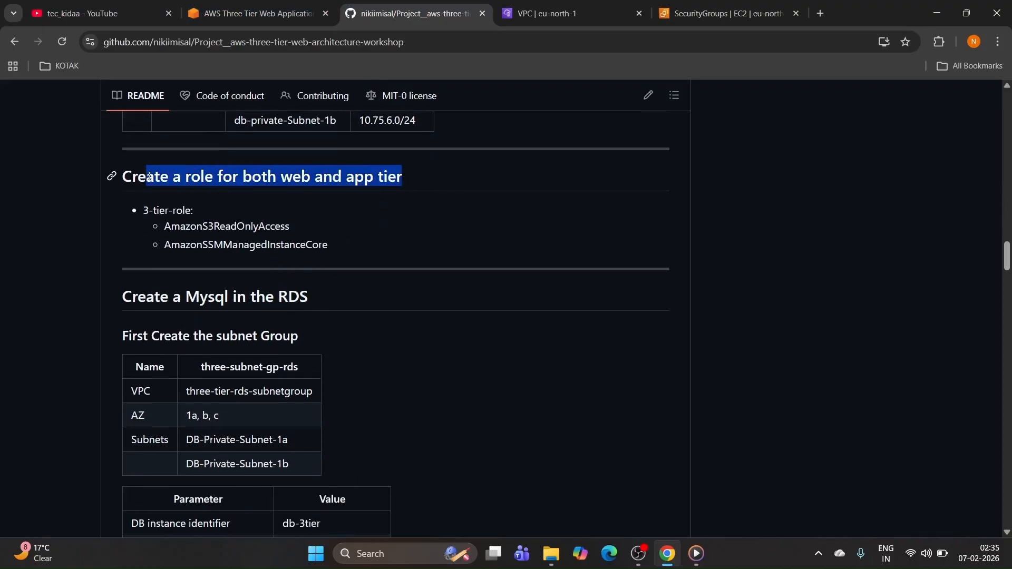
Step: Find IAM with an 'iam' search, open it in a new tab and show its Roles list
{"action": "left_click", "coordinate": [724, 8]}
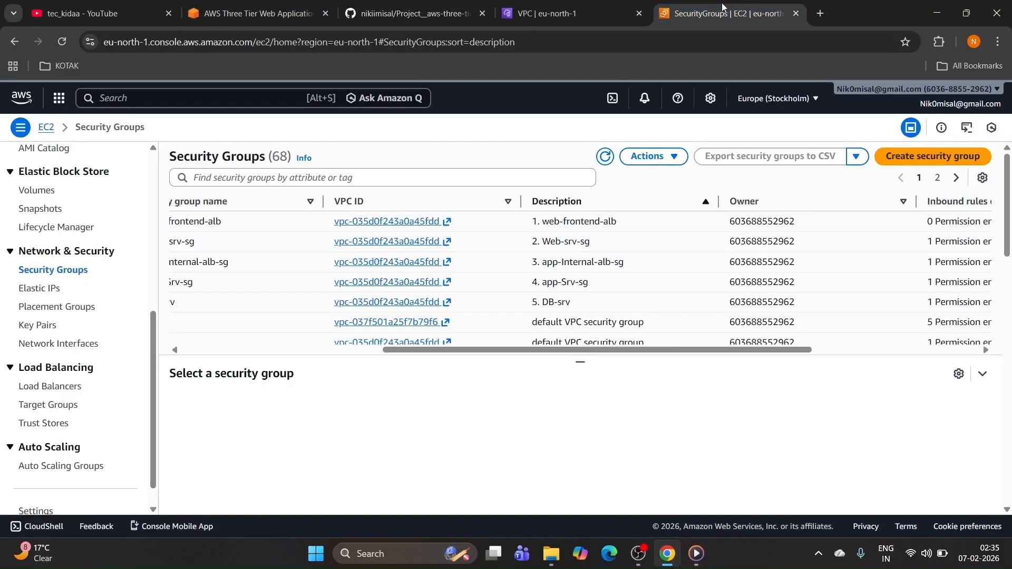
{"action": "left_click", "coordinate": [200, 99]}
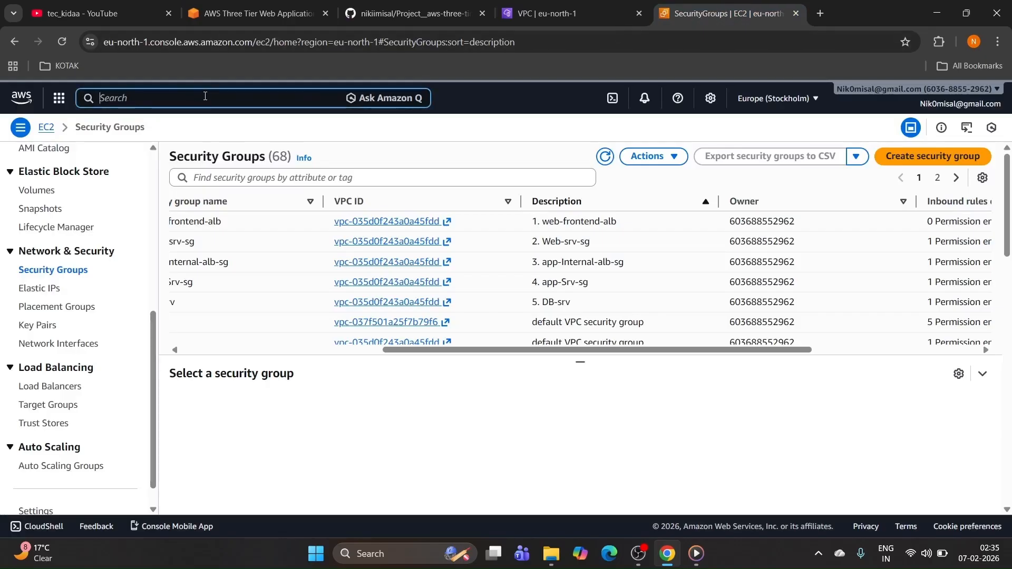
{"action": "type", "text": "iam"}
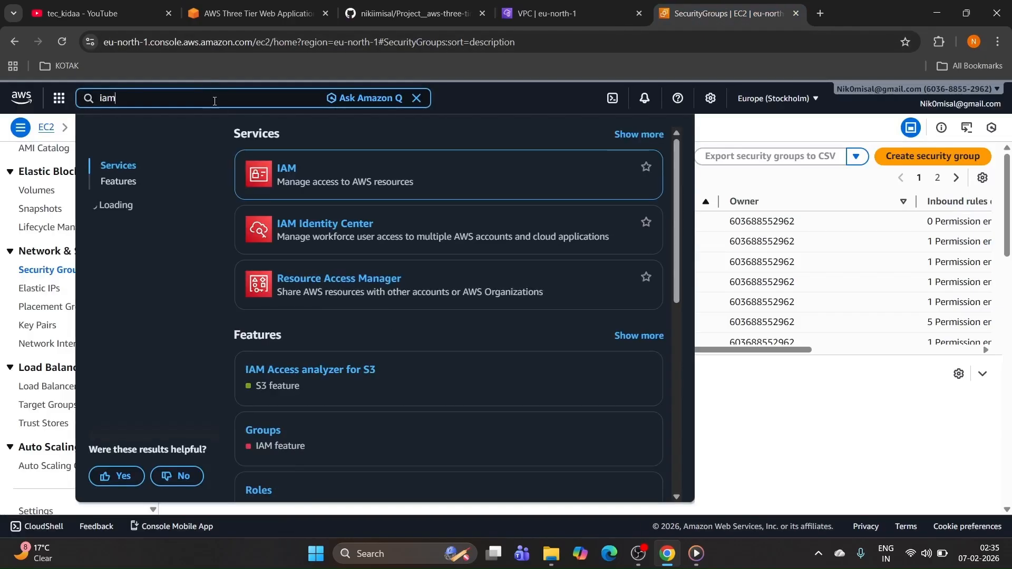
{"action": "right_click", "coordinate": [283, 171]}
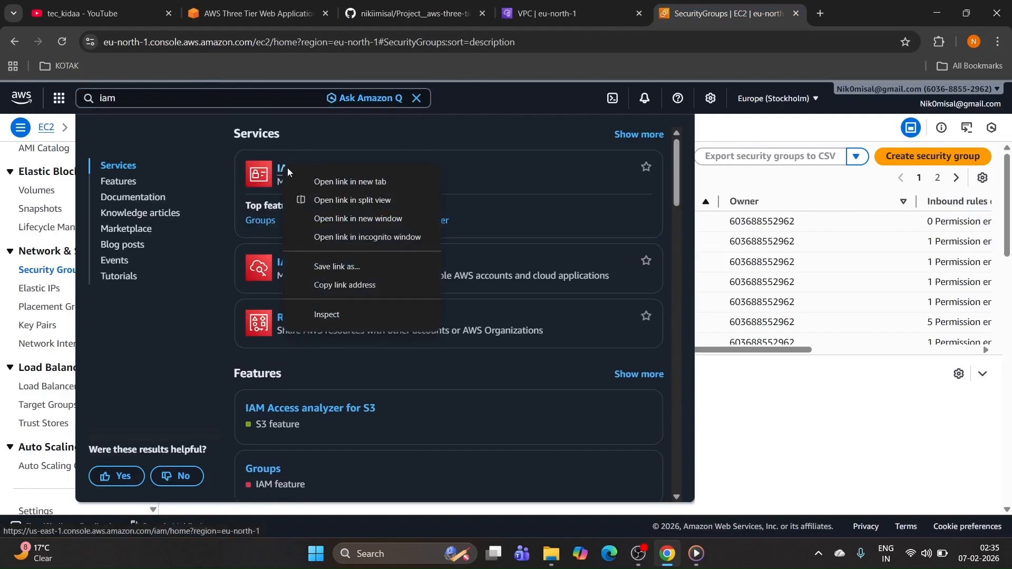
{"action": "left_click", "coordinate": [337, 182]}
{"action": "left_click", "coordinate": [745, 128]}
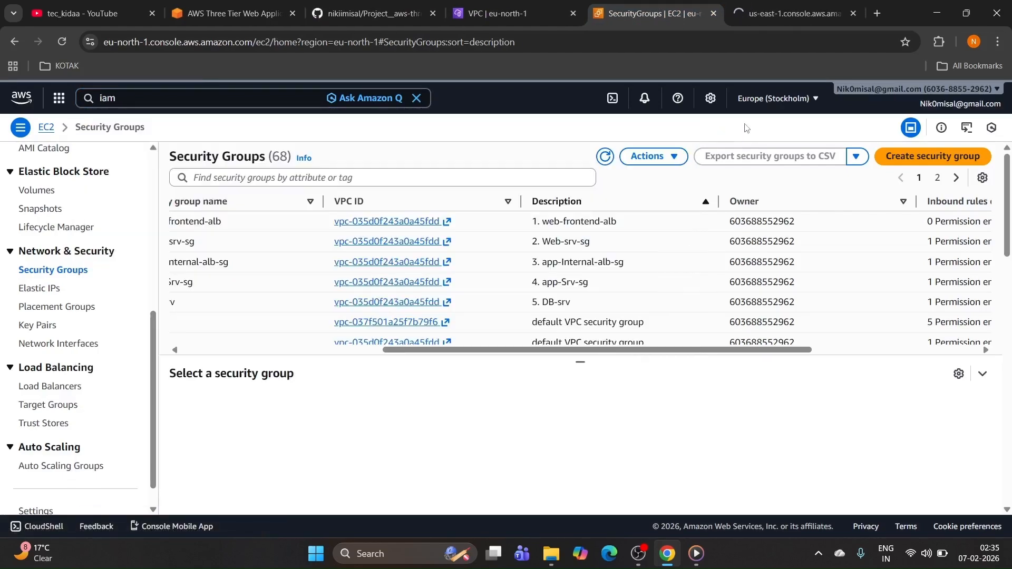
{"action": "left_click", "coordinate": [791, 14]}
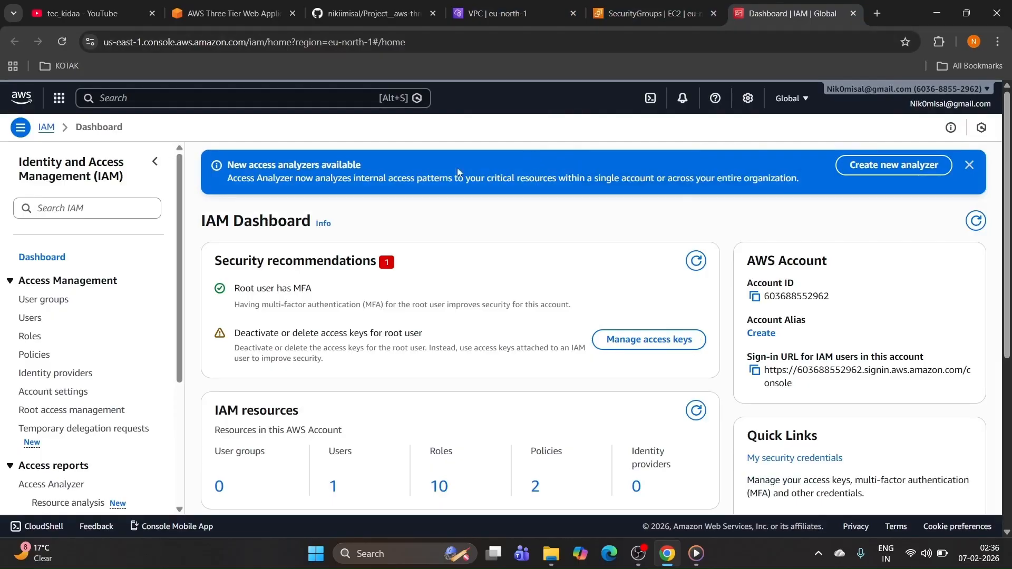
{"action": "left_click", "coordinate": [30, 337]}
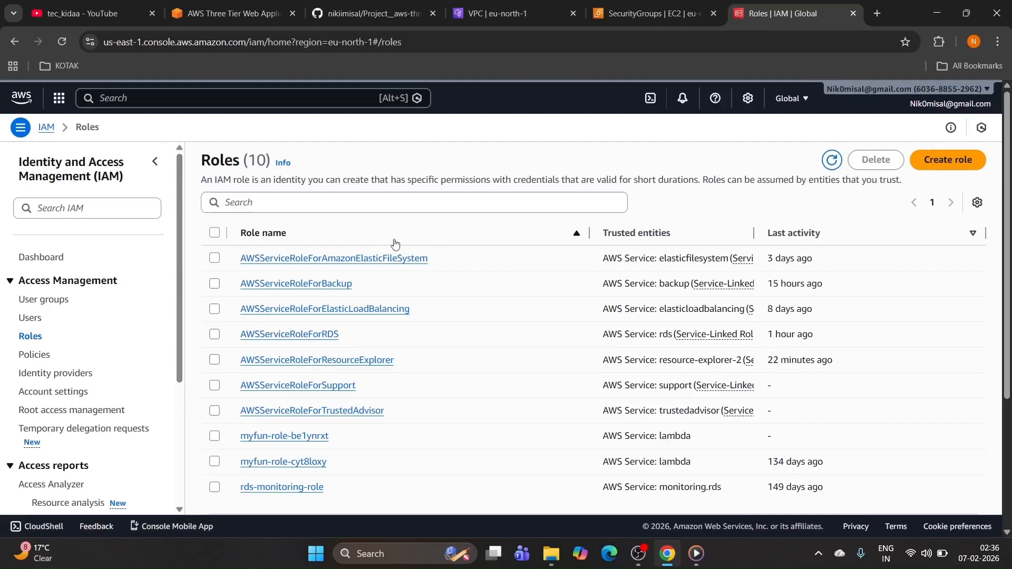
Step: Start a new role trusted by AWS service EC2 with the EC2 use case, then continue
{"action": "scroll", "coordinate": [390, 264], "scroll_direction": "down", "scroll_amount": 2}
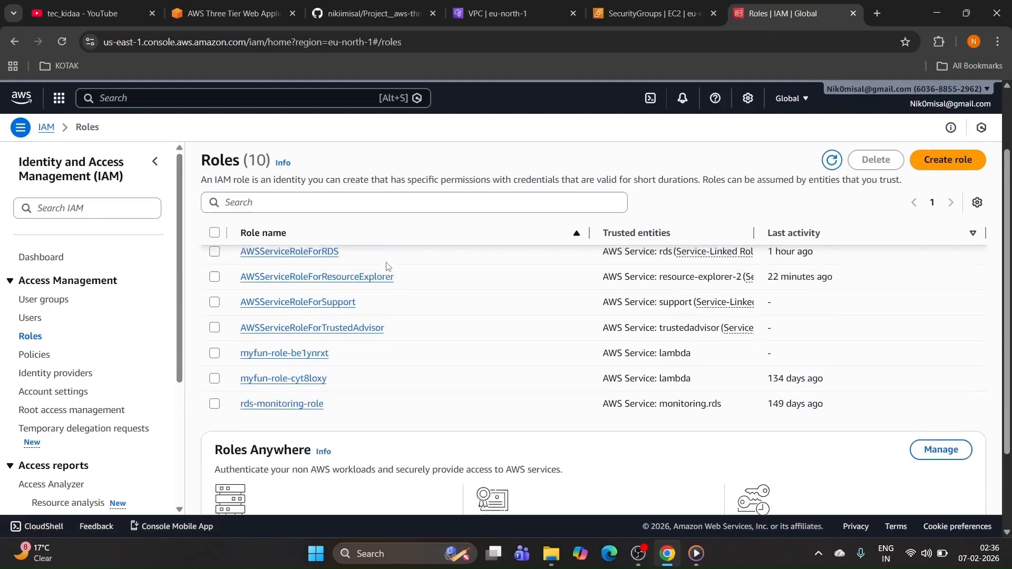
{"action": "scroll", "coordinate": [387, 266], "scroll_direction": "up", "scroll_amount": 2}
{"action": "left_click", "coordinate": [922, 167]}
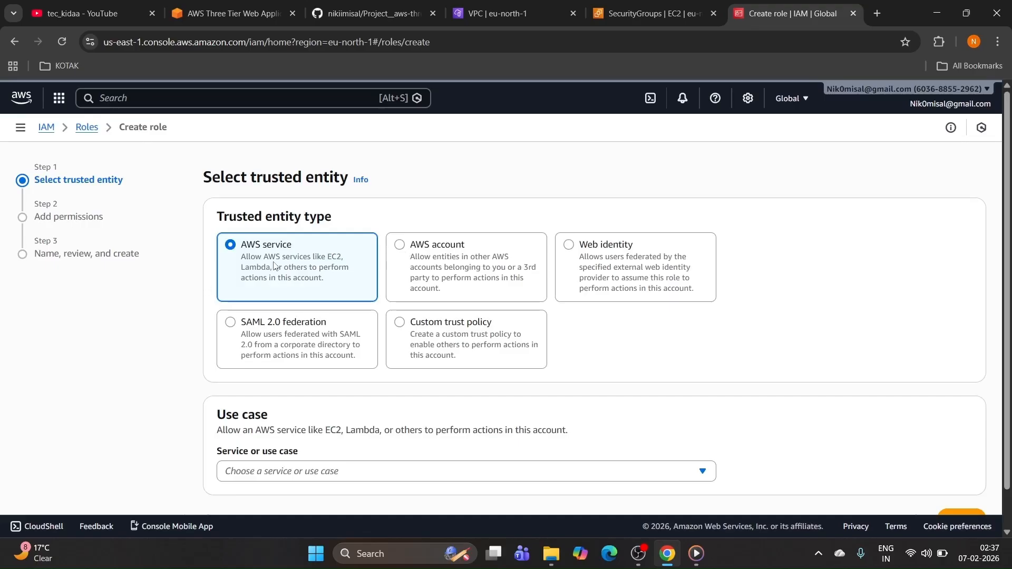
{"action": "scroll", "coordinate": [275, 265], "scroll_direction": "down", "scroll_amount": 1}
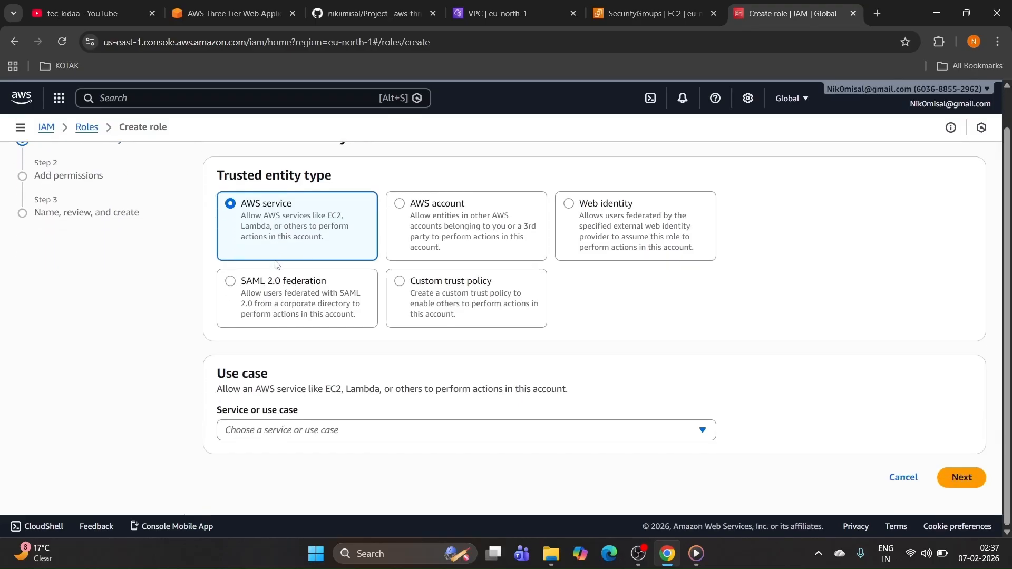
{"action": "left_click", "coordinate": [341, 429]}
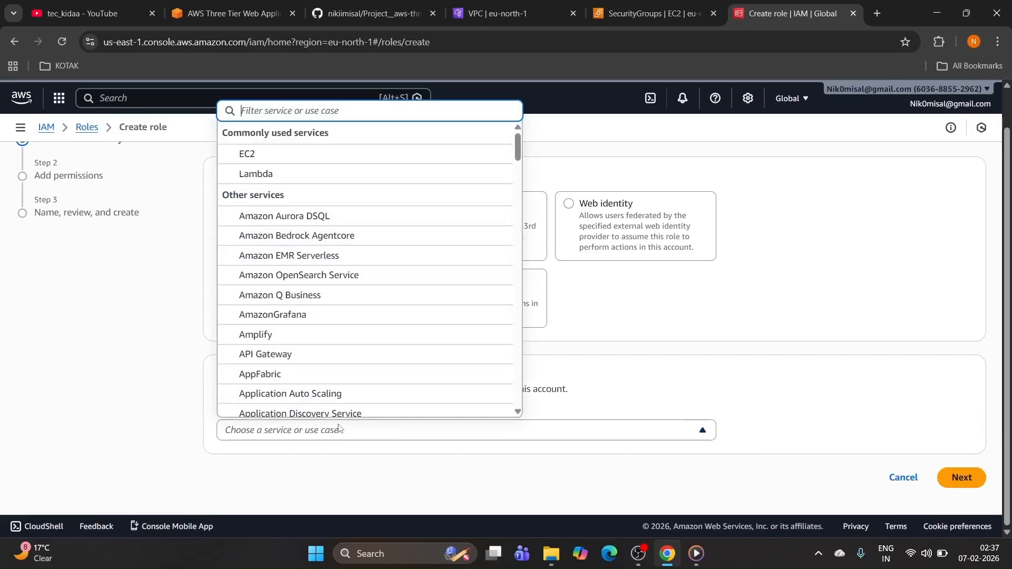
{"action": "left_click", "coordinate": [263, 157]}
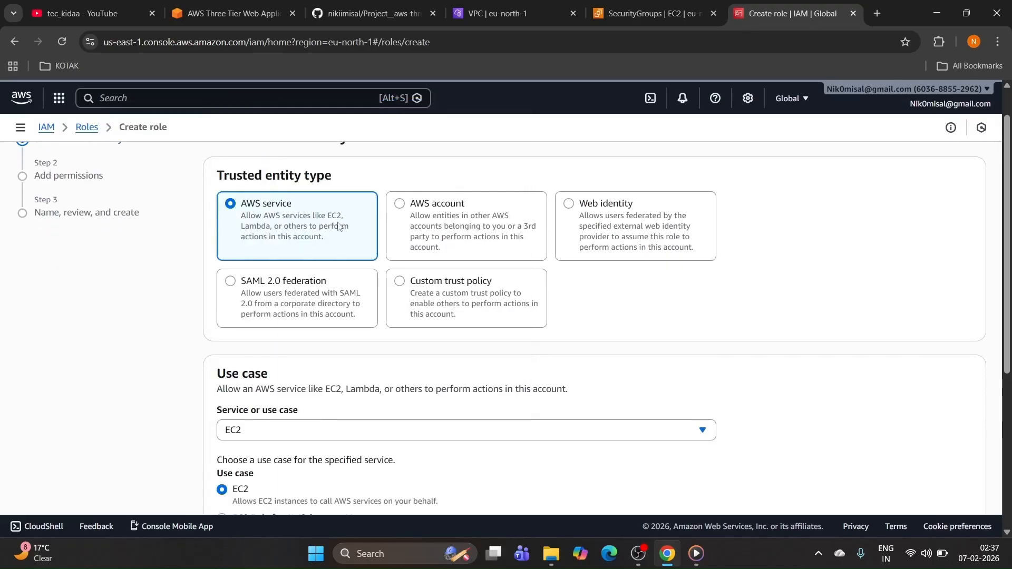
{"action": "scroll", "coordinate": [484, 280], "scroll_direction": "down", "scroll_amount": 5}
{"action": "scroll", "coordinate": [484, 281], "scroll_direction": "down", "scroll_amount": 2}
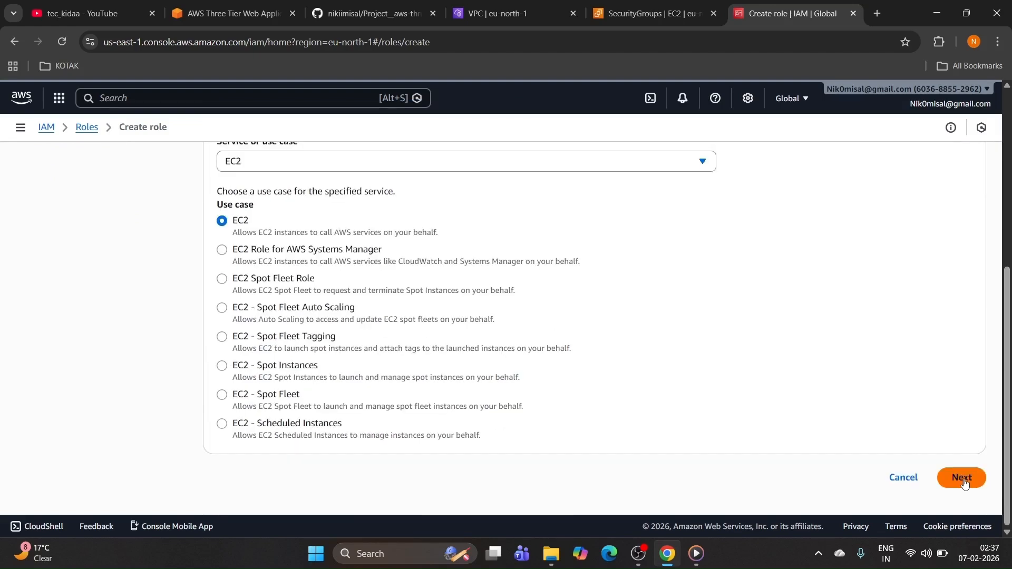
{"action": "left_click", "coordinate": [962, 478]}
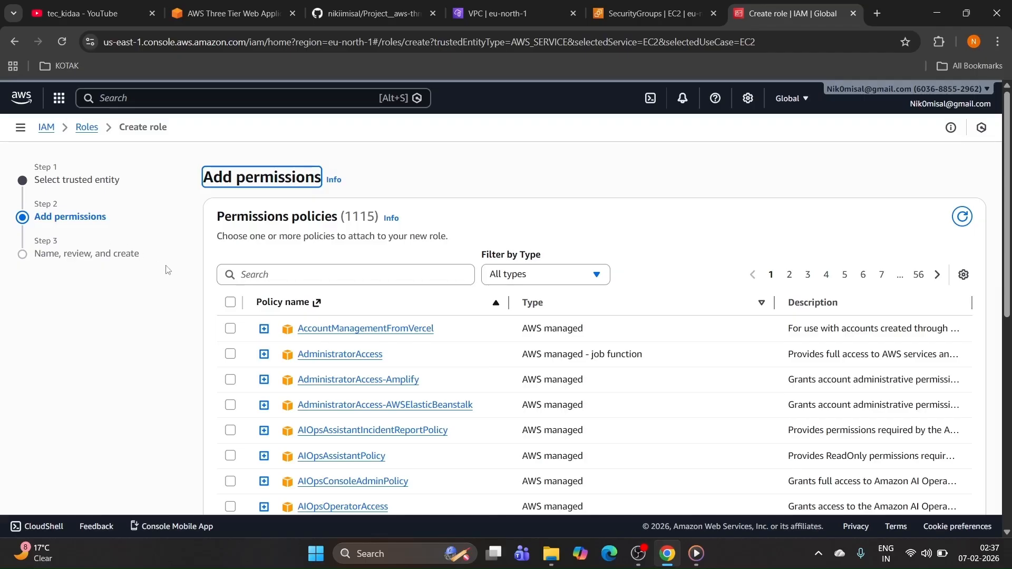
Step: Filter by 's3re' and 'sma' to tick AmazonS3ReadOnlyAccess and AmazonSSMManagedInstanceCore
{"action": "left_click", "coordinate": [253, 275]}
{"action": "type", "text": "s3"}
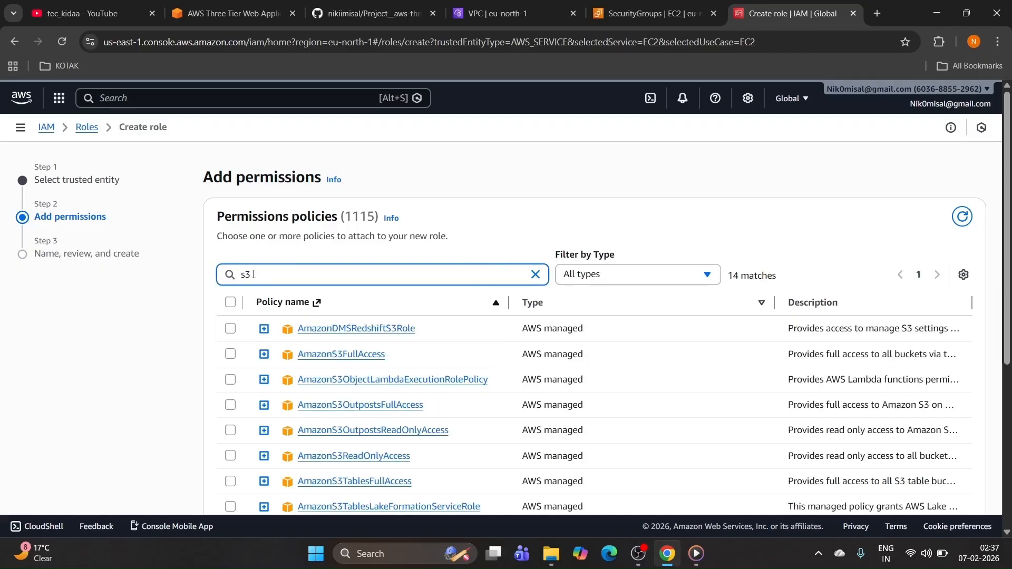
{"action": "type", "text": "re"}
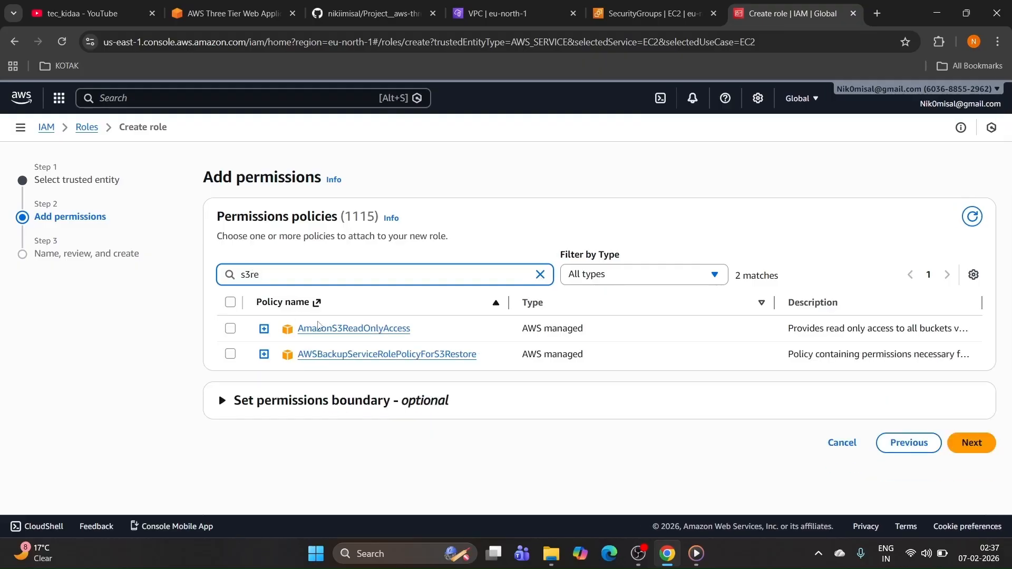
{"action": "left_click", "coordinate": [231, 329]}
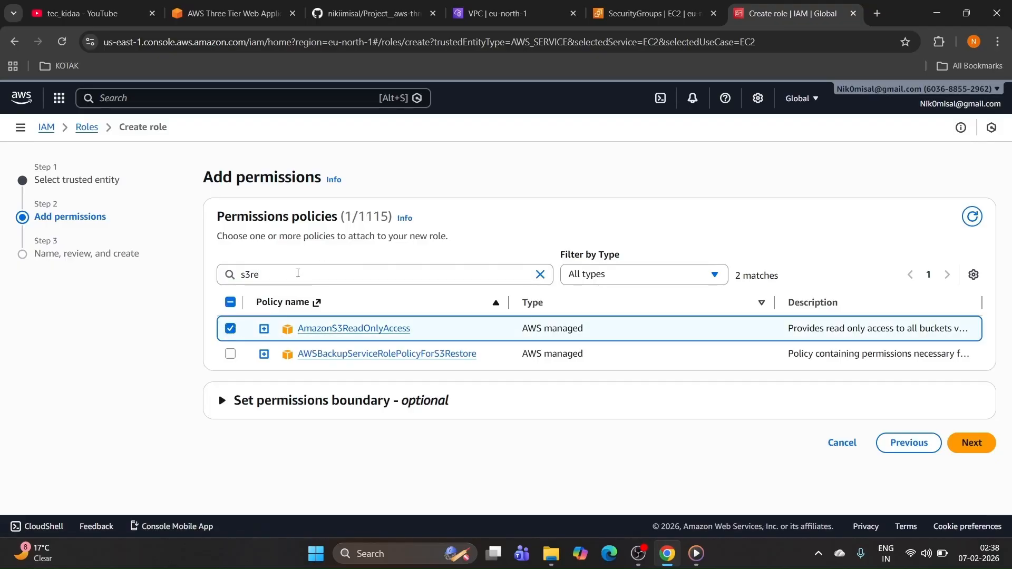
{"action": "left_click", "coordinate": [298, 273]}
{"action": "key", "text": "BackSpace"}
{"action": "key", "text": "BackSpace"}
{"action": "key", "text": "BackSpace"}
{"action": "type", "text": "sma"}
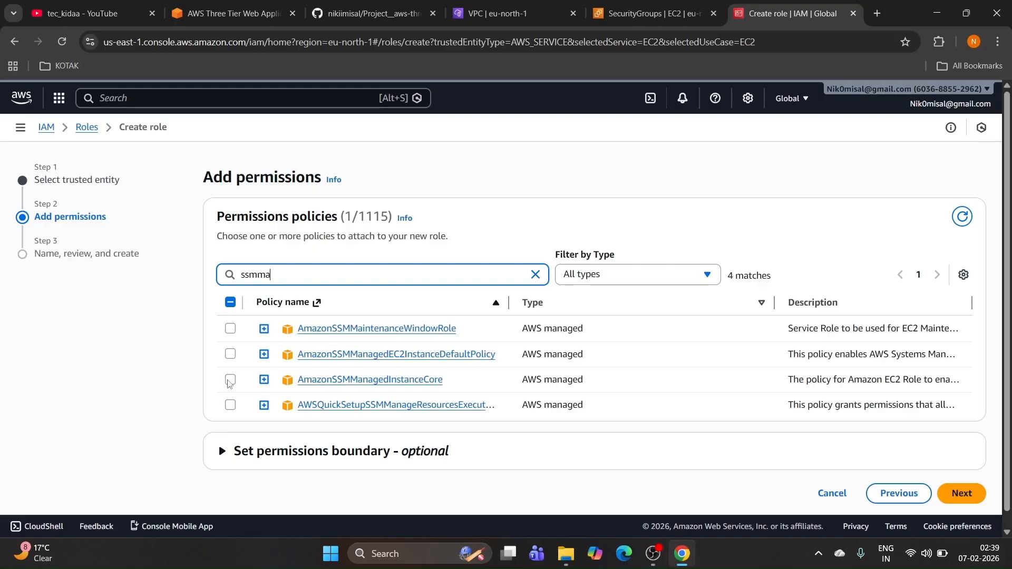
{"action": "left_click", "coordinate": [230, 380]}
{"action": "scroll", "coordinate": [382, 347], "scroll_direction": "down", "scroll_amount": 1}
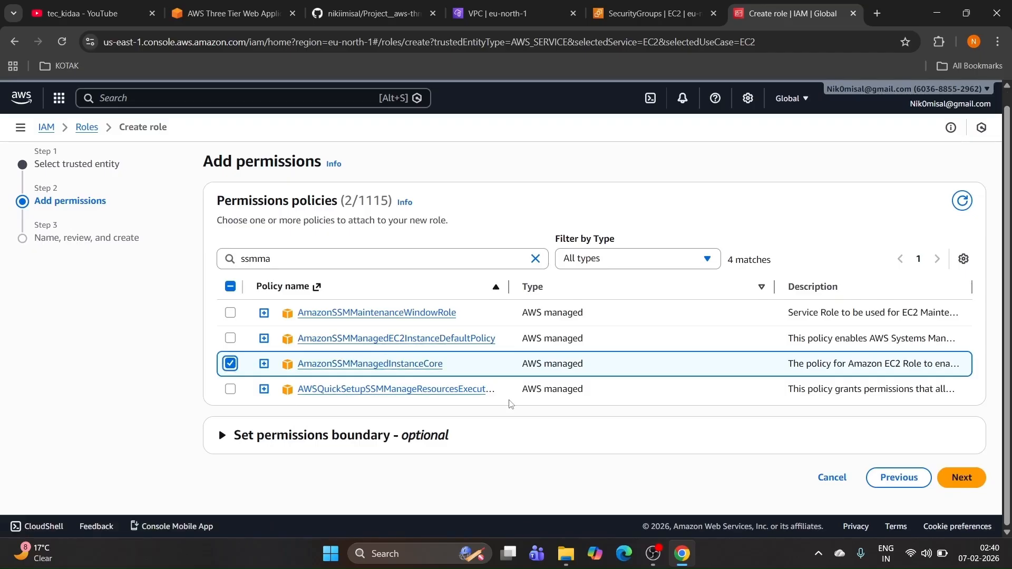
Step: Name the role 3-tier-role, create it, and tick it in the Roles list
{"action": "left_click", "coordinate": [961, 479]}
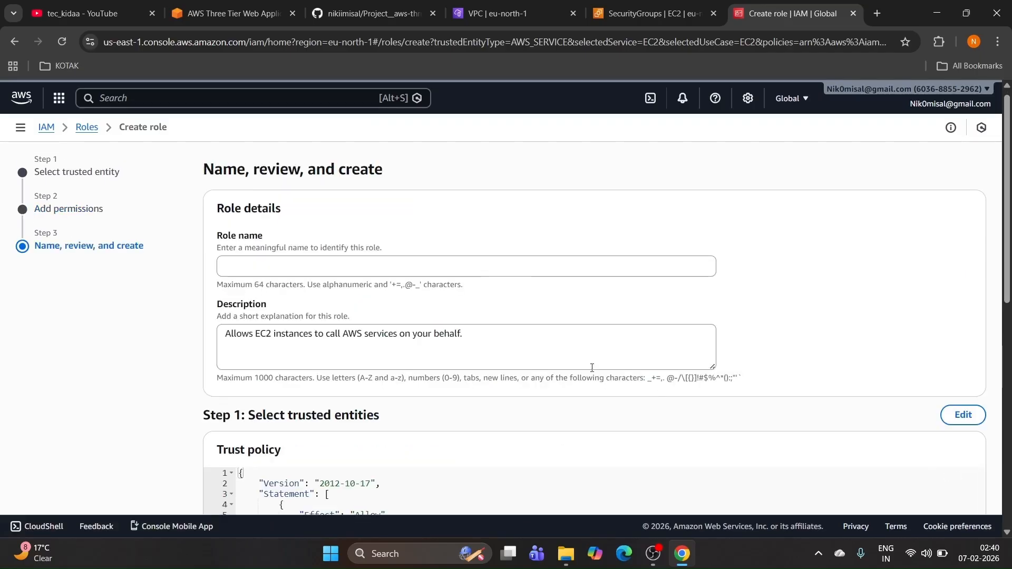
{"action": "left_click", "coordinate": [300, 267]}
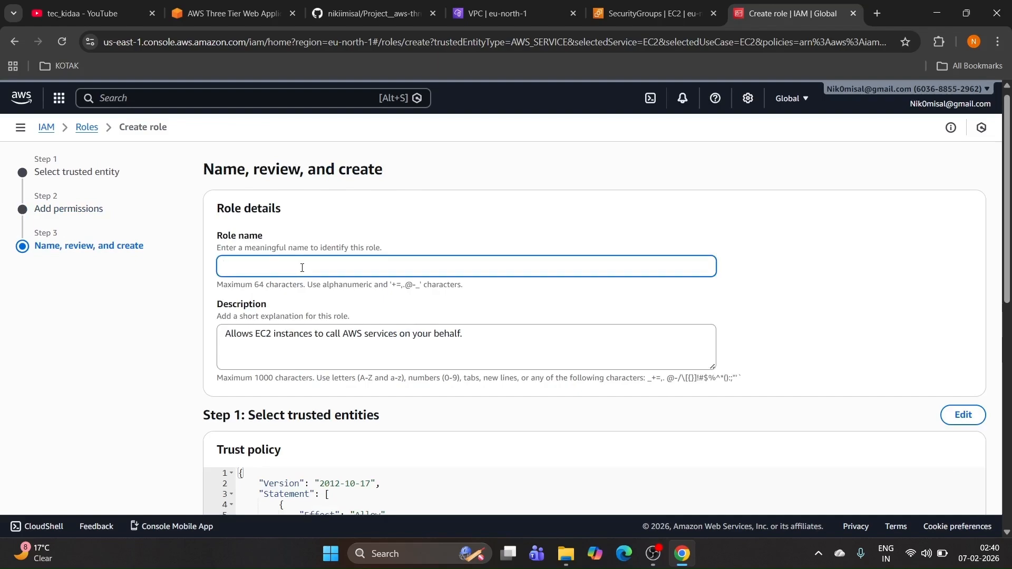
{"action": "type", "text": "3-tier-role"}
{"action": "scroll", "coordinate": [302, 267], "scroll_direction": "down", "scroll_amount": 9}
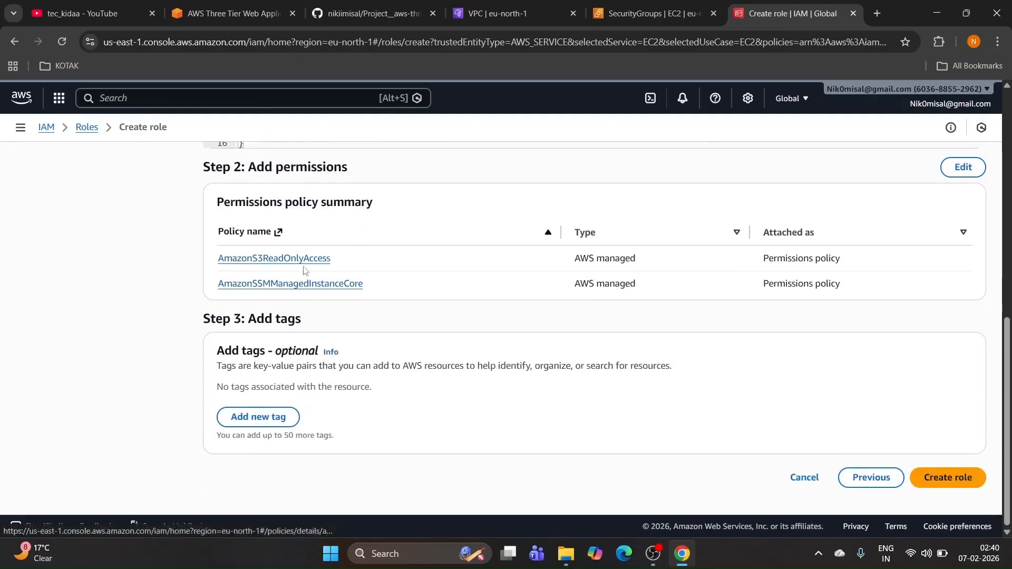
{"action": "left_click", "coordinate": [951, 484]}
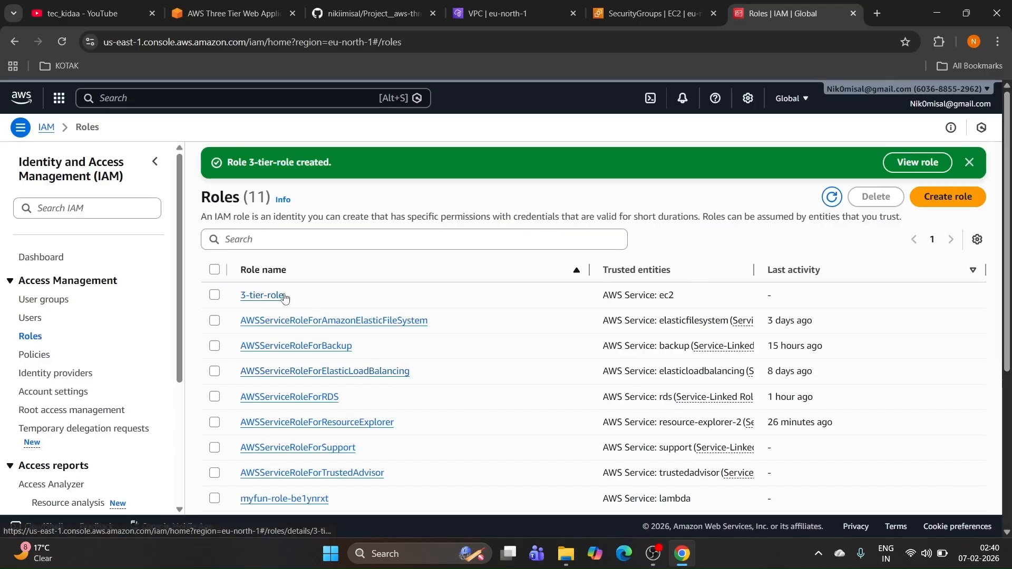
{"action": "left_click", "coordinate": [214, 296]}
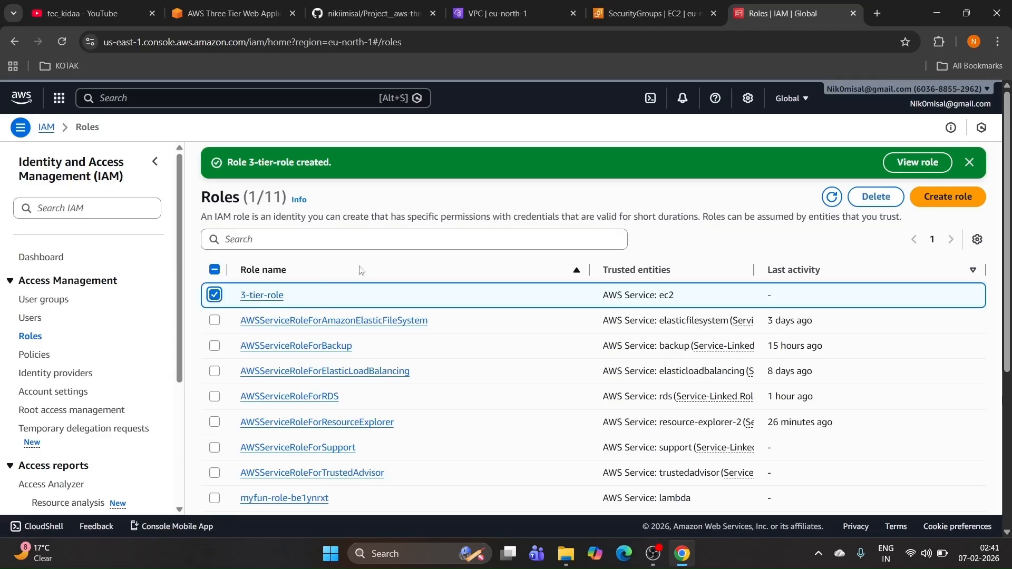
{"action": "left_click", "coordinate": [337, 14]}
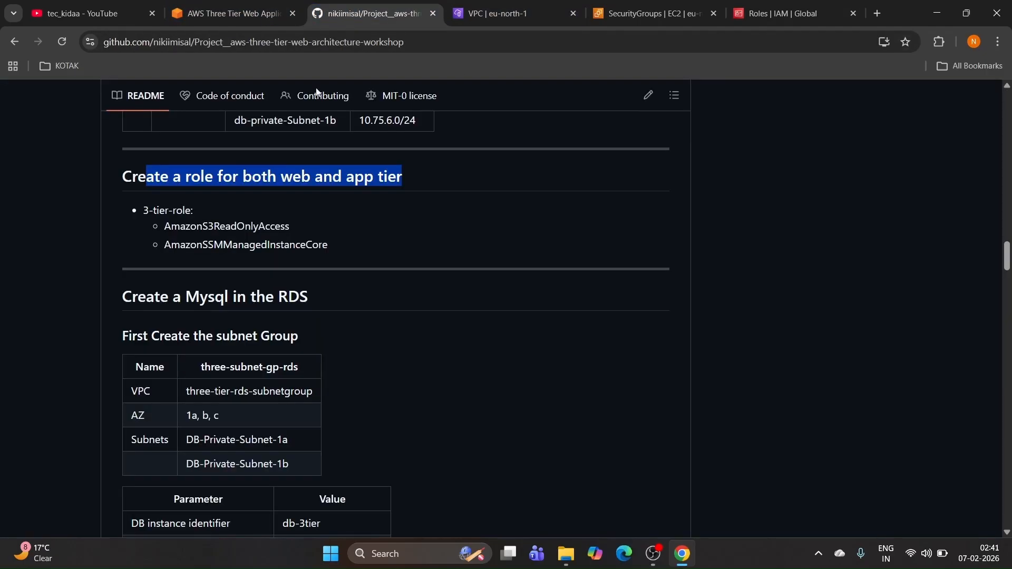
{"action": "triple_click", "coordinate": [382, 273]}
{"action": "scroll", "coordinate": [384, 269], "scroll_direction": "down", "scroll_amount": 3}
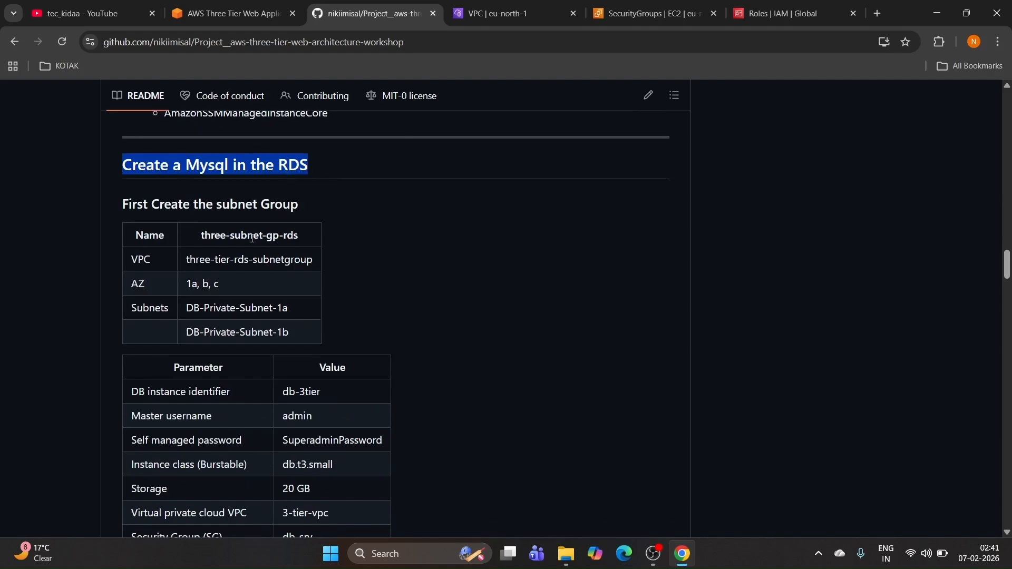
{"action": "left_click_drag", "start_coordinate": [188, 260], "coordinate": [313, 267]}
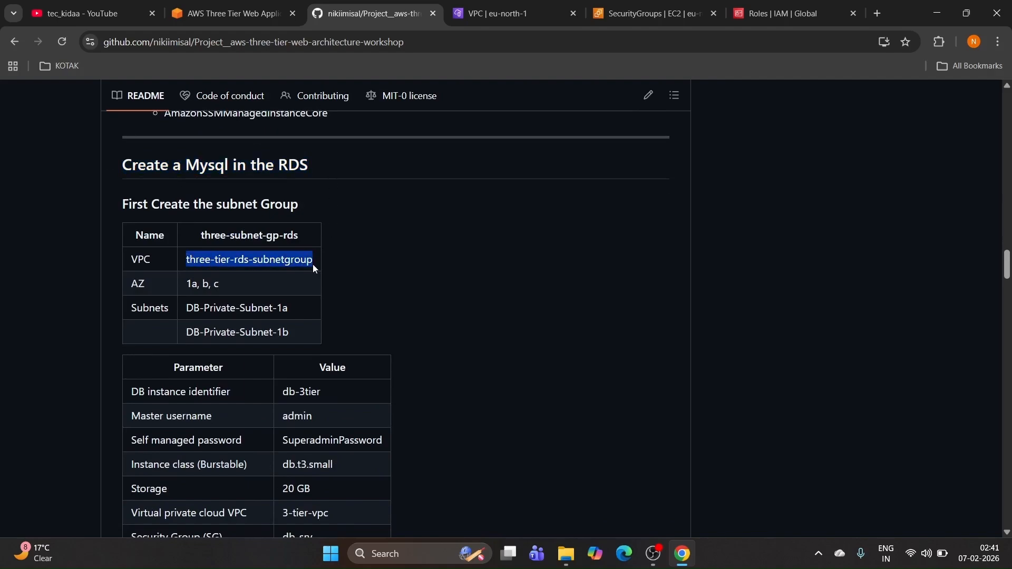
{"action": "scroll", "coordinate": [315, 263], "scroll_direction": "down", "scroll_amount": 1}
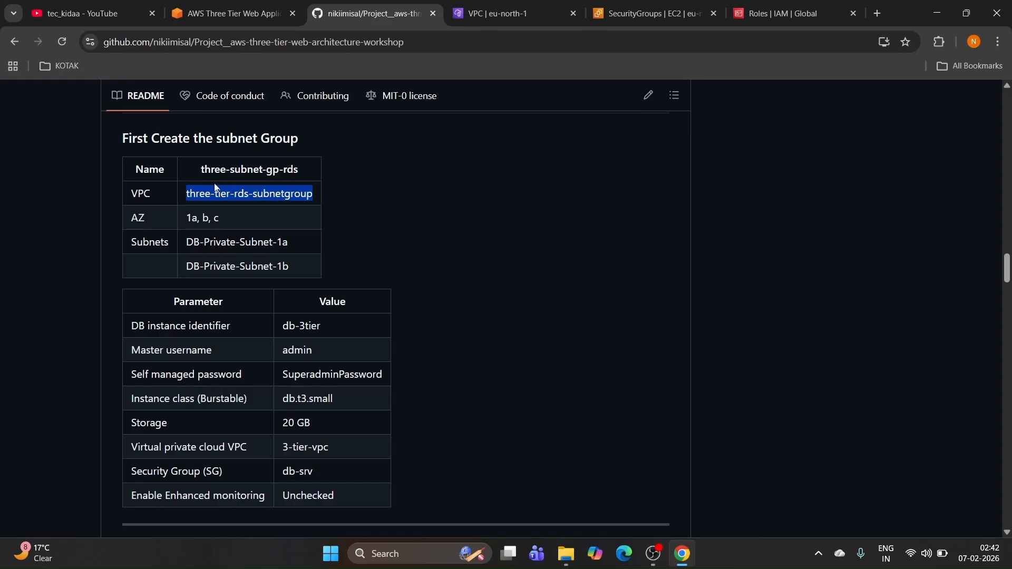
{"action": "left_click_drag", "start_coordinate": [200, 171], "coordinate": [298, 177]}
{"action": "key", "text": "ctrl+c"}
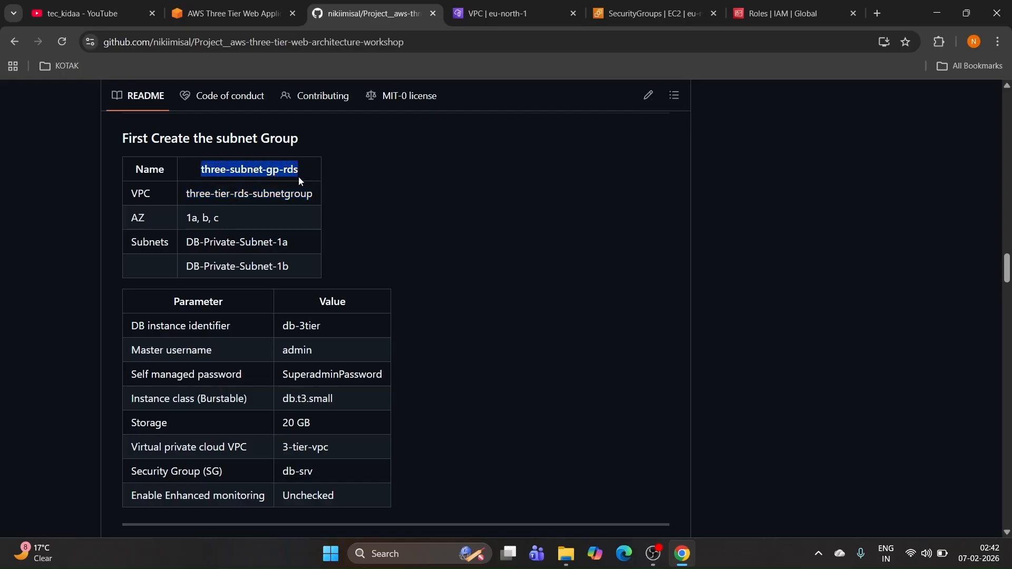
{"action": "left_click", "coordinate": [754, 14]}
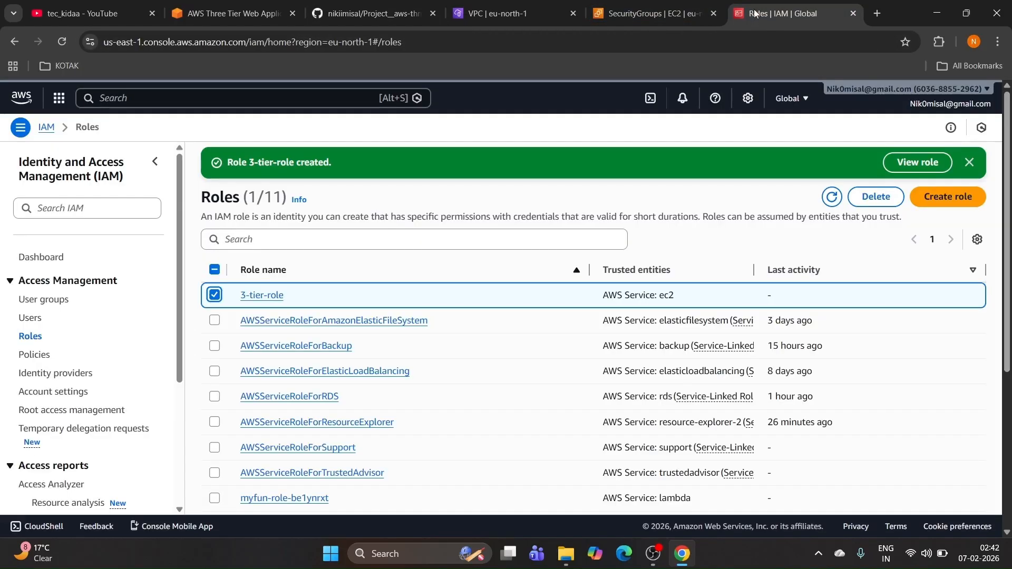
Step: Open Aurora and RDS in a new tab via an 'rds' search, then start a new DB subnet group
{"action": "left_click", "coordinate": [289, 97]}
{"action": "type", "text": "rds"}
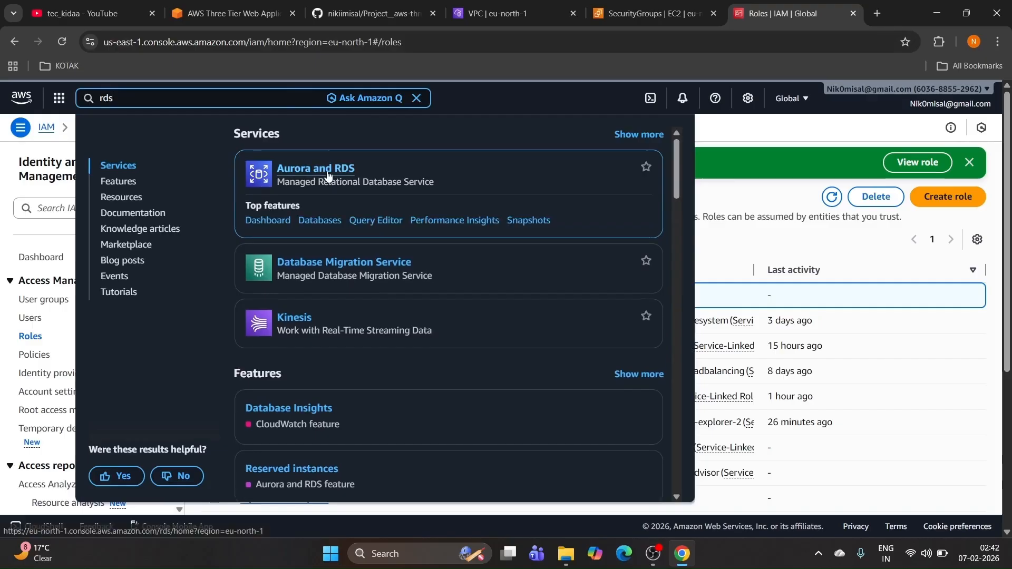
{"action": "right_click", "coordinate": [328, 177]}
{"action": "left_click", "coordinate": [394, 187]}
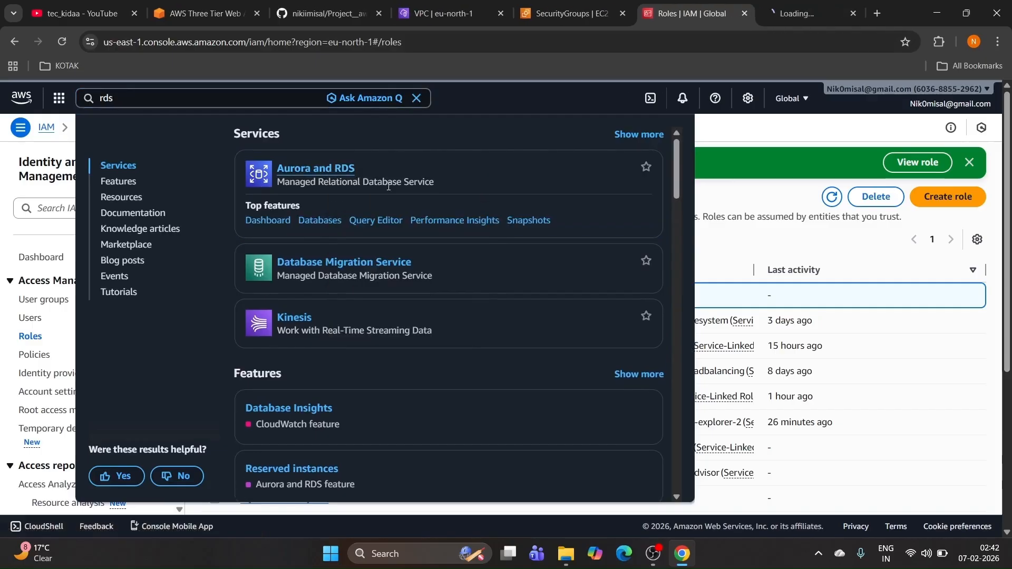
{"action": "left_click", "coordinate": [724, 134]}
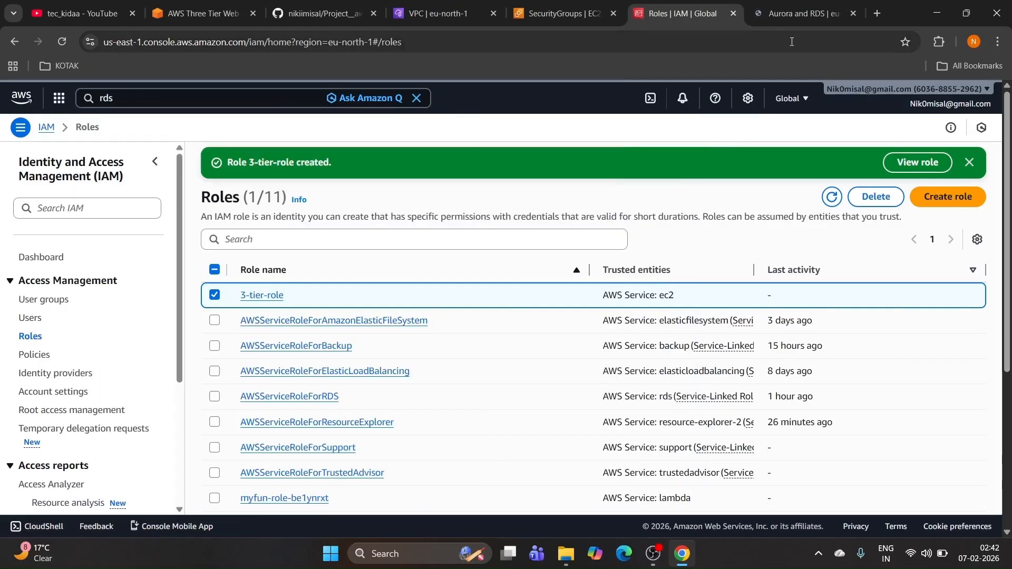
{"action": "left_click", "coordinate": [804, 13]}
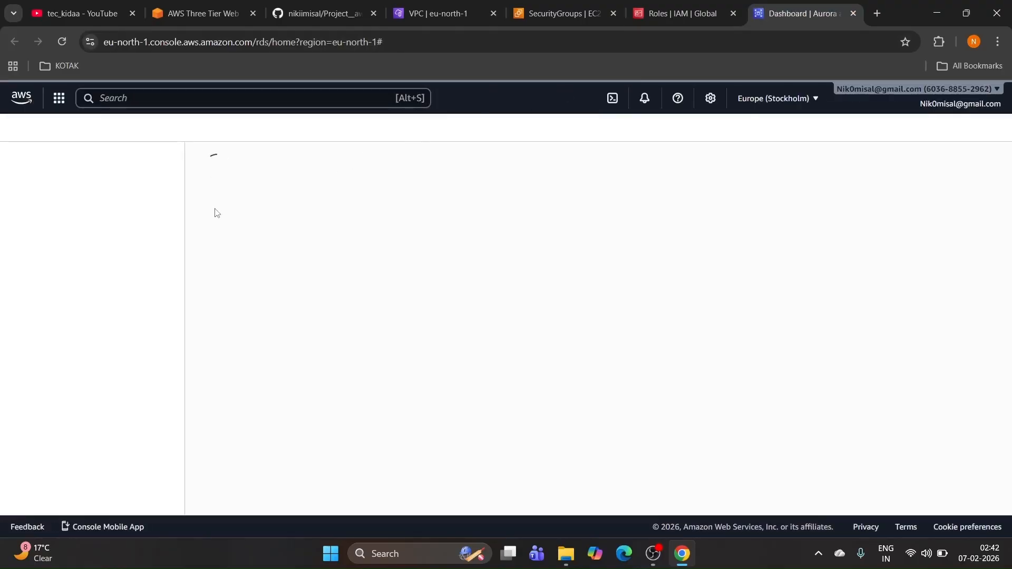
{"action": "left_click", "coordinate": [34, 210]}
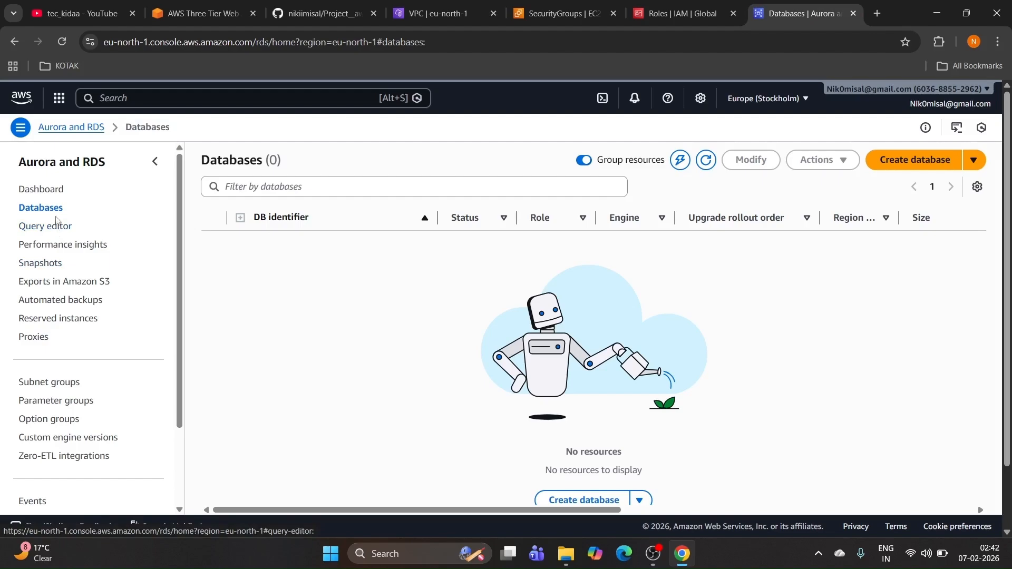
{"action": "scroll", "coordinate": [86, 240], "scroll_direction": "down", "scroll_amount": 2}
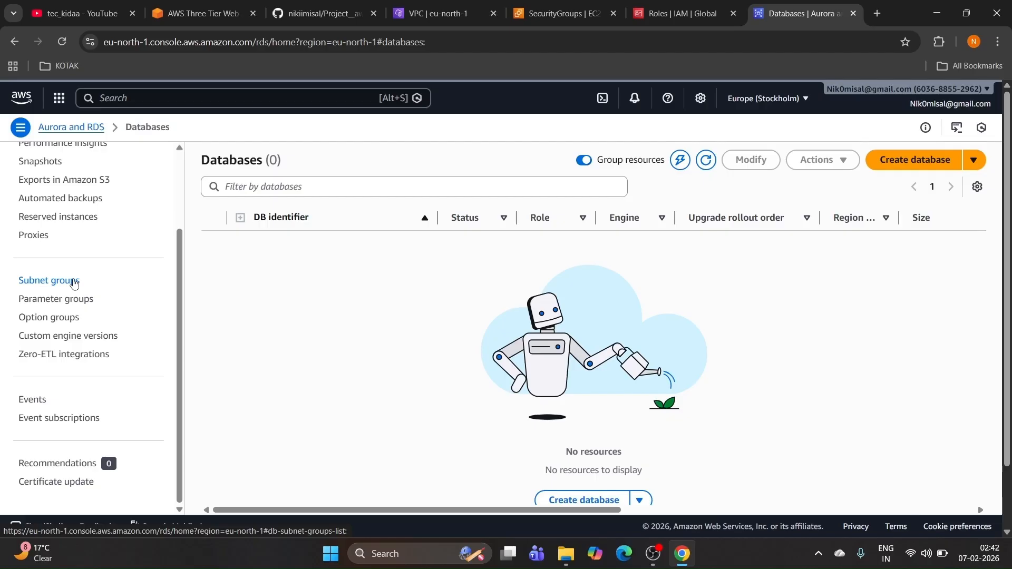
{"action": "left_click", "coordinate": [74, 283]}
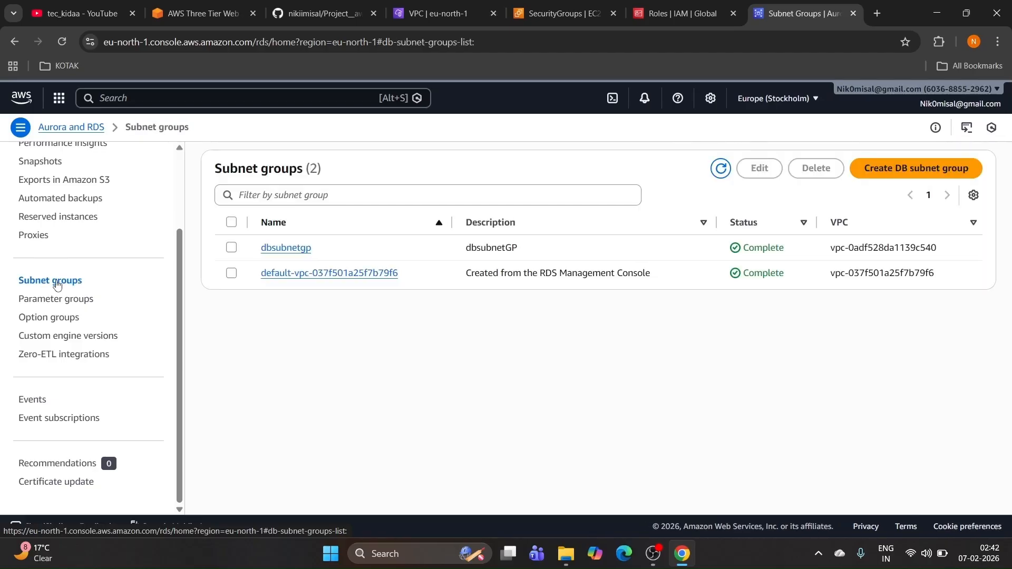
{"action": "left_click", "coordinate": [902, 173]}
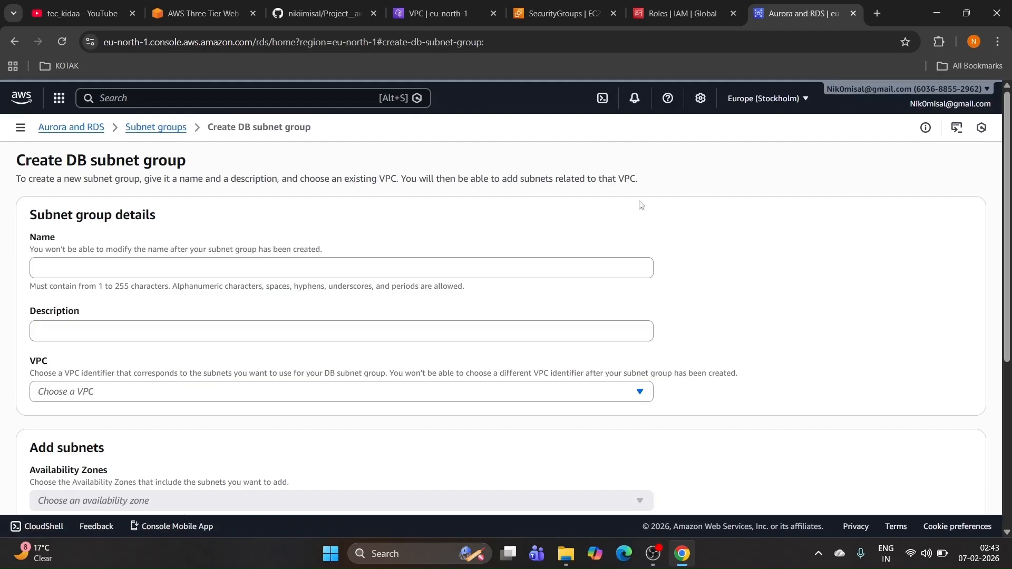
Step: Paste three-subnet-gp-rds as name and description, and choose VPC 3-tier-vpc-vpc
{"action": "left_click", "coordinate": [234, 274]}
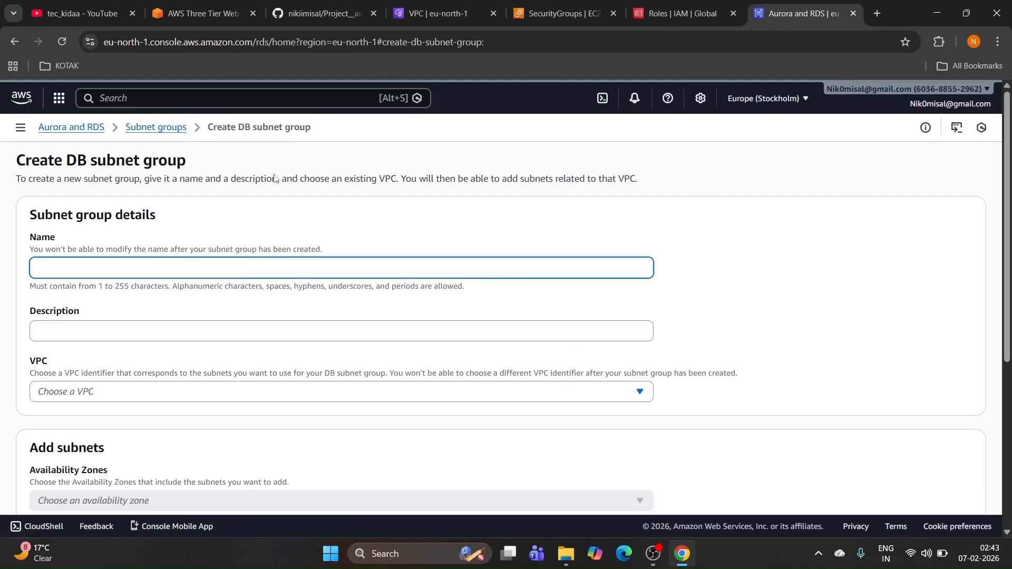
{"action": "left_click", "coordinate": [320, 4]}
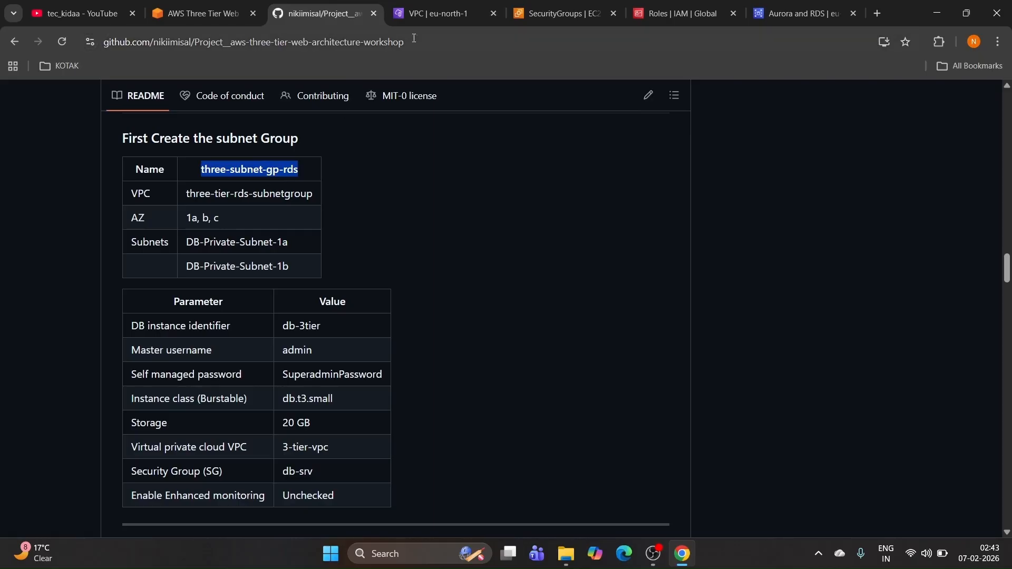
{"action": "left_click", "coordinate": [773, 17]}
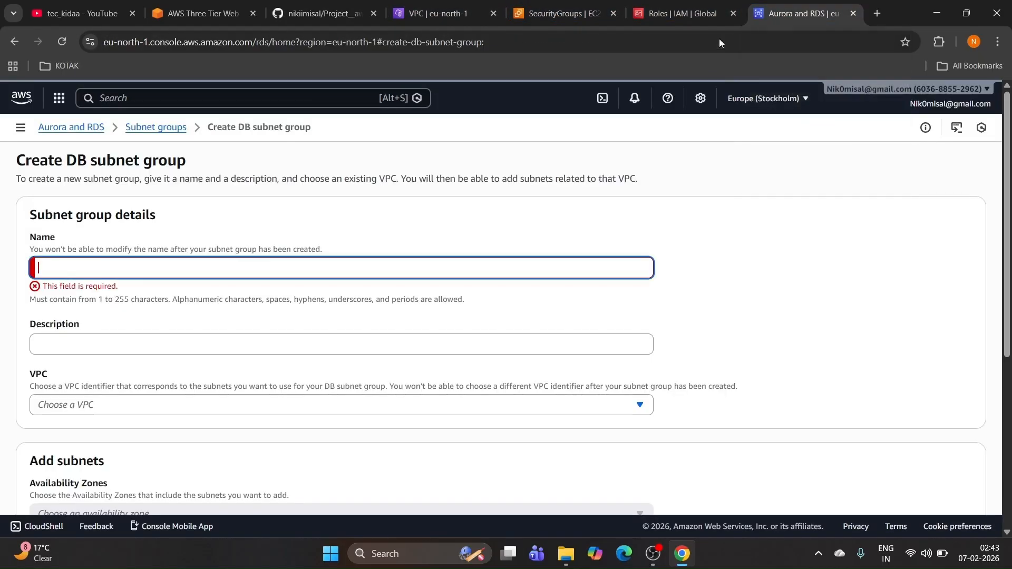
{"action": "key", "text": "ctrl+v"}
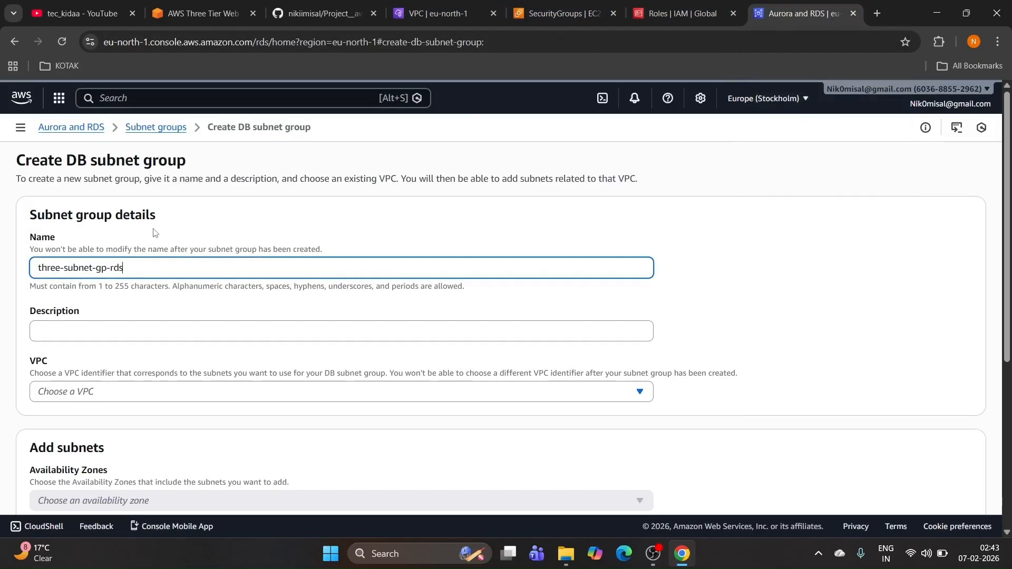
{"action": "left_click", "coordinate": [102, 331]}
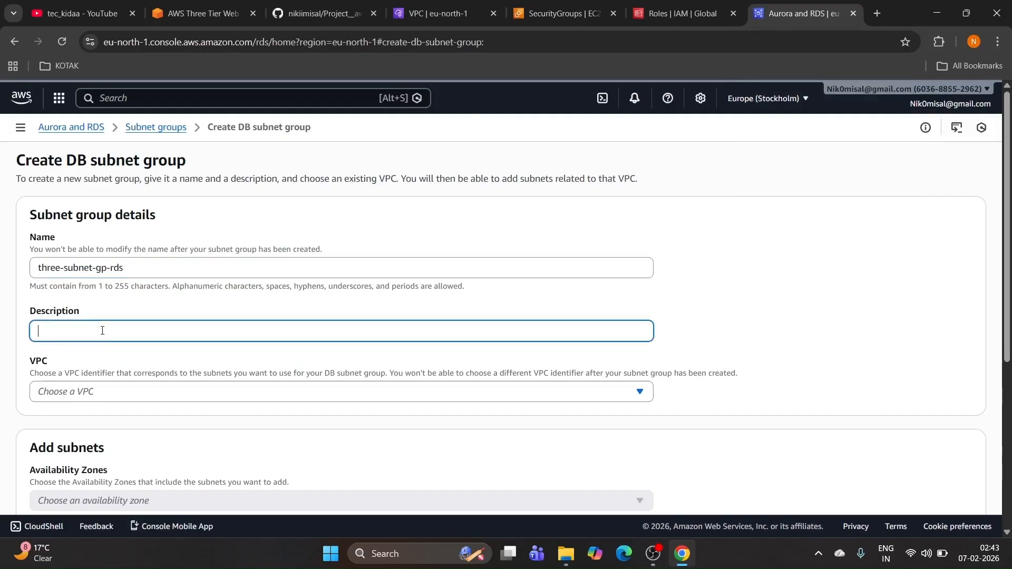
{"action": "key", "text": "ctrl+v"}
{"action": "scroll", "coordinate": [102, 331], "scroll_direction": "down", "scroll_amount": 1}
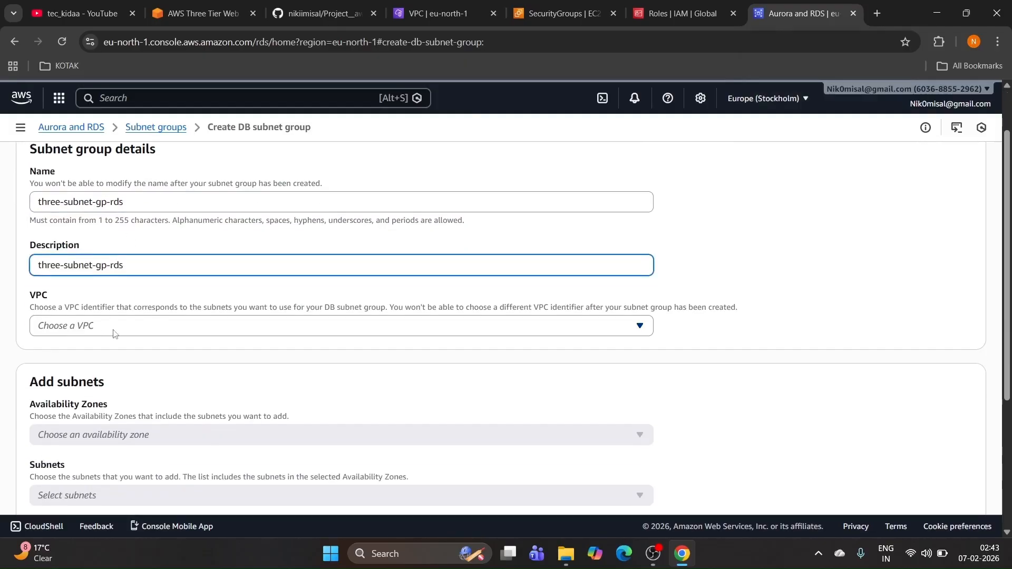
{"action": "left_click", "coordinate": [123, 326]}
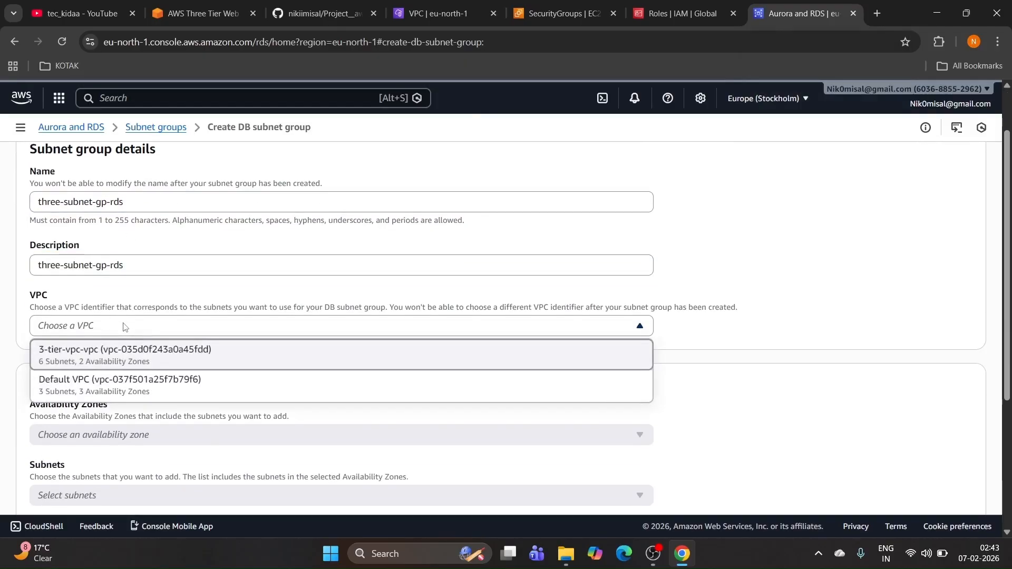
{"action": "left_click", "coordinate": [127, 352]}
Step: Select availability zones eu-north-1a, eu-north-1b and eu-north-1c
{"action": "scroll", "coordinate": [161, 319], "scroll_direction": "down", "scroll_amount": 3}
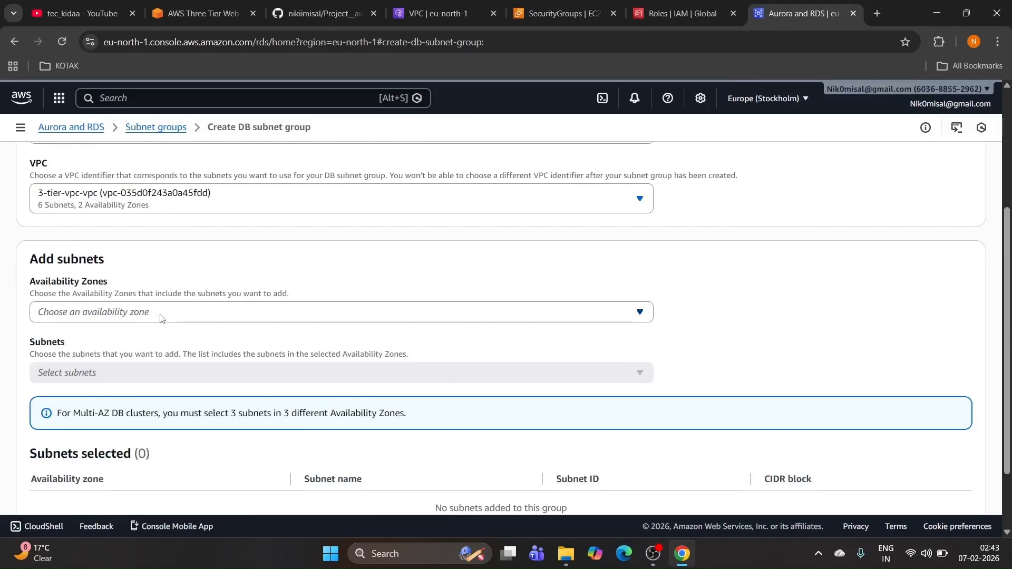
{"action": "left_click", "coordinate": [152, 313]}
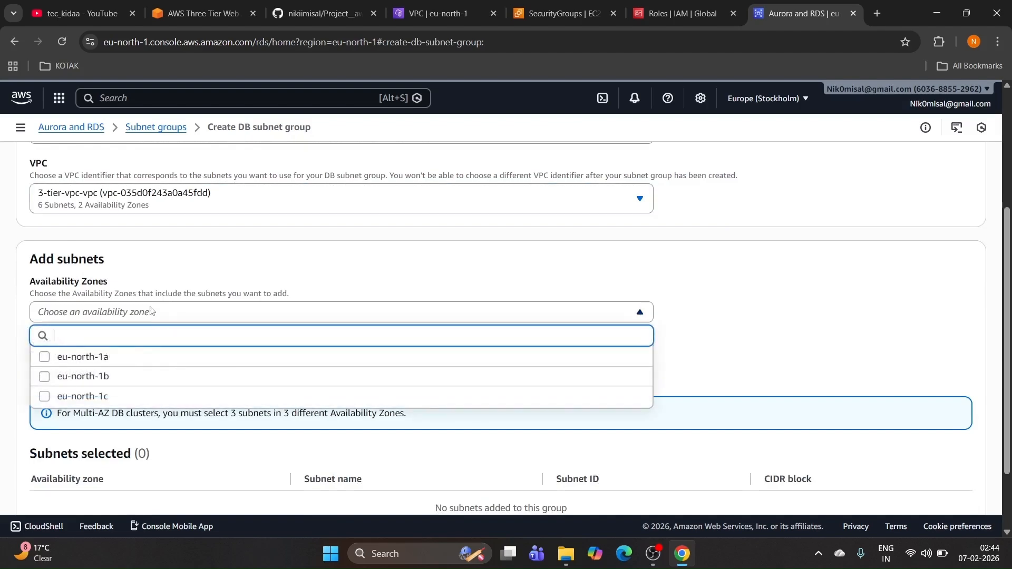
{"action": "scroll", "coordinate": [154, 305], "scroll_direction": "down", "scroll_amount": 2}
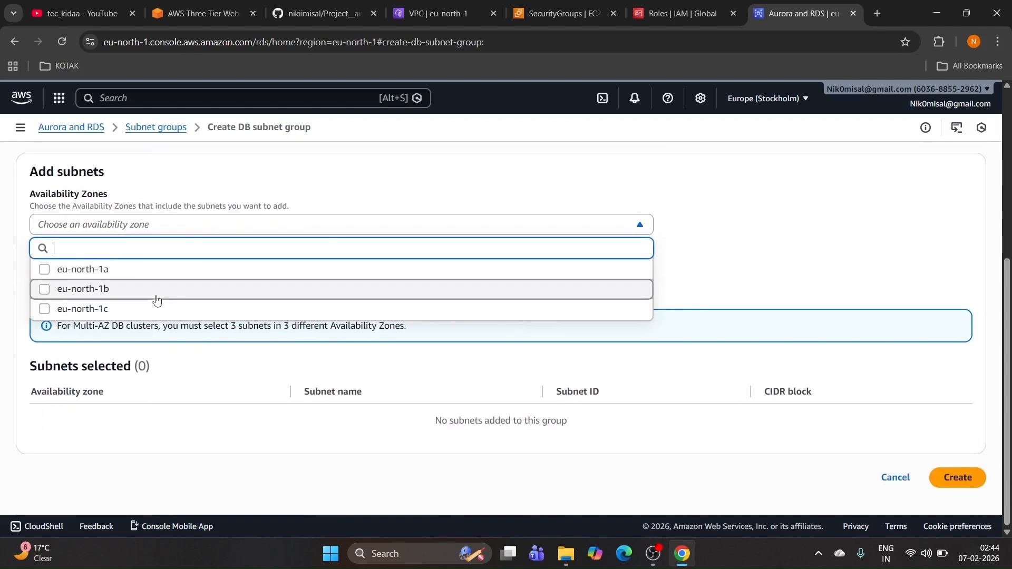
{"action": "left_click", "coordinate": [45, 289]}
{"action": "left_click", "coordinate": [45, 309]}
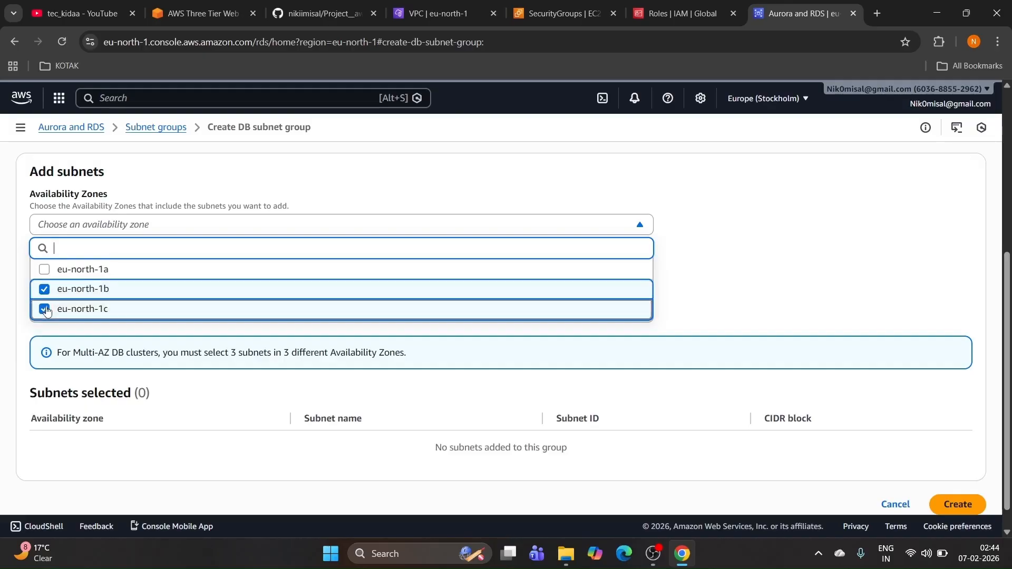
{"action": "left_click", "coordinate": [644, 228]}
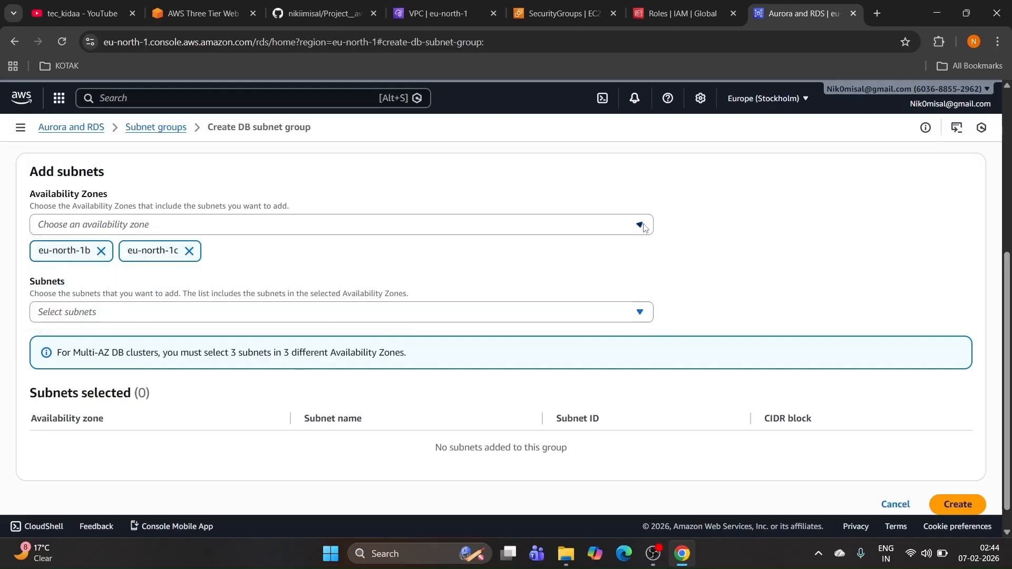
{"action": "left_click", "coordinate": [644, 227]}
{"action": "left_click", "coordinate": [644, 227]}
{"action": "scroll", "coordinate": [627, 230], "scroll_direction": "down", "scroll_amount": 1}
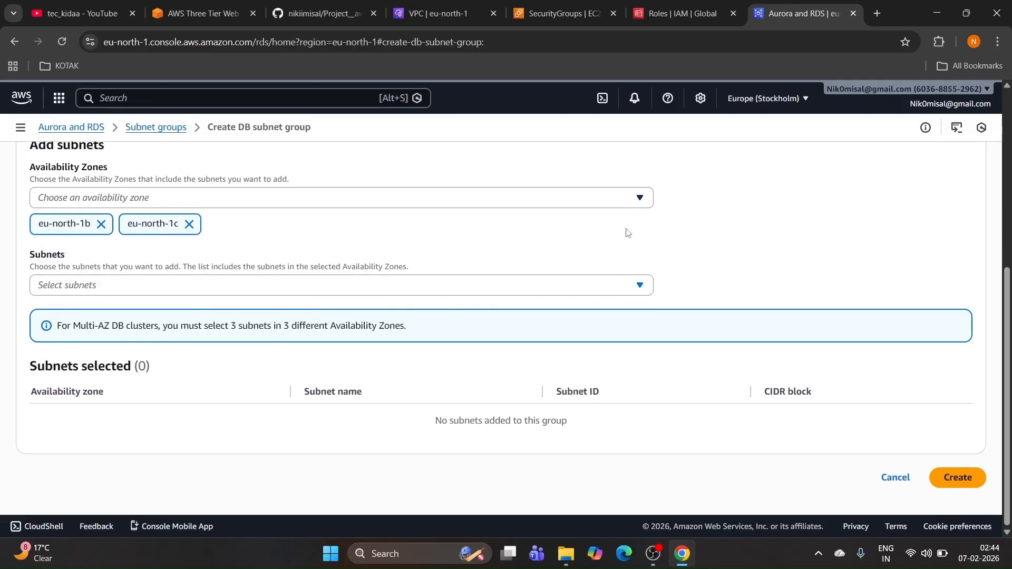
{"action": "left_click", "coordinate": [289, 287]}
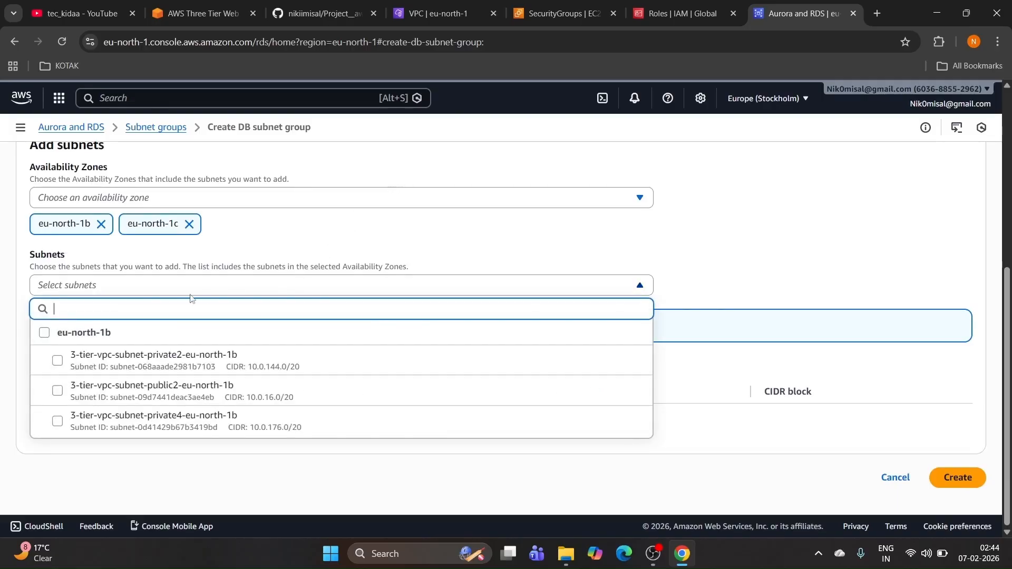
{"action": "type", "text": "pri"}
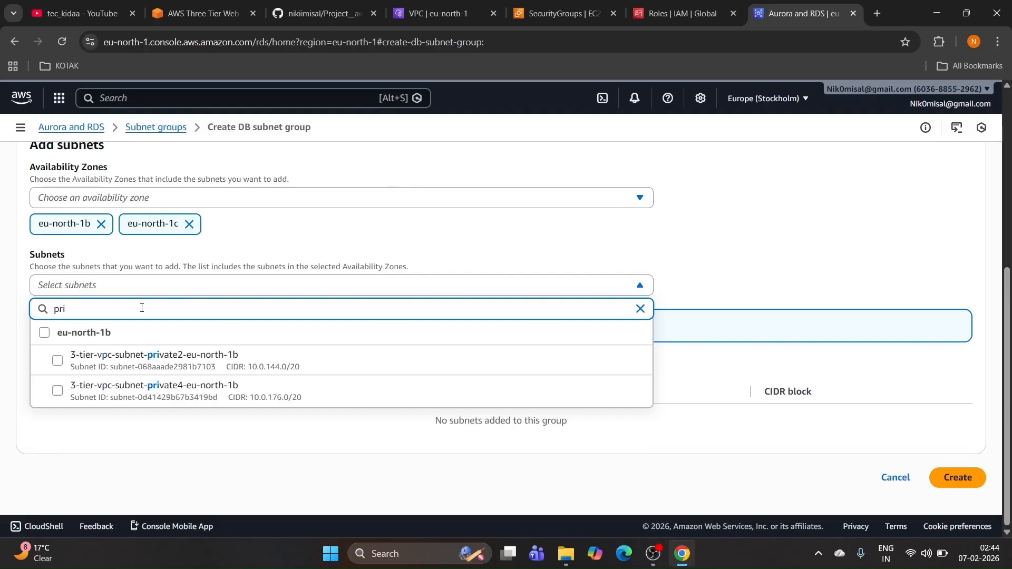
{"action": "type", "text": "vat"}
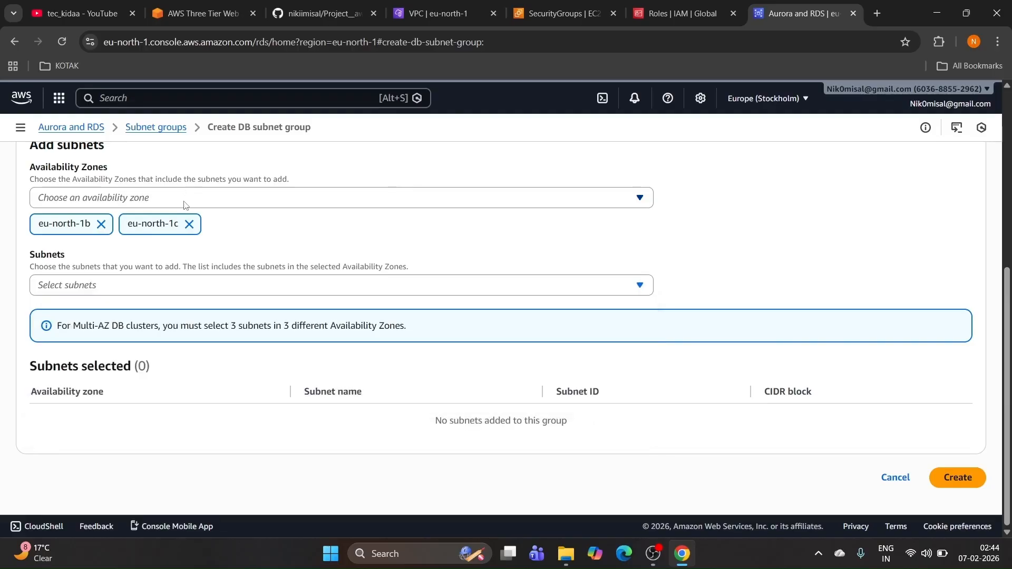
{"action": "left_click", "coordinate": [188, 199]}
{"action": "left_click", "coordinate": [120, 242]}
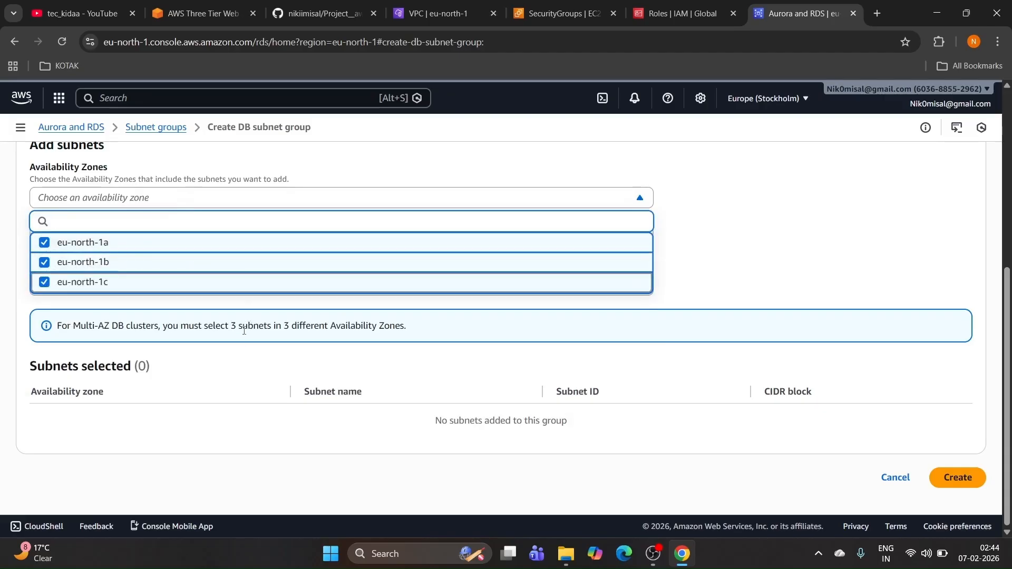
{"action": "left_click", "coordinate": [693, 260]}
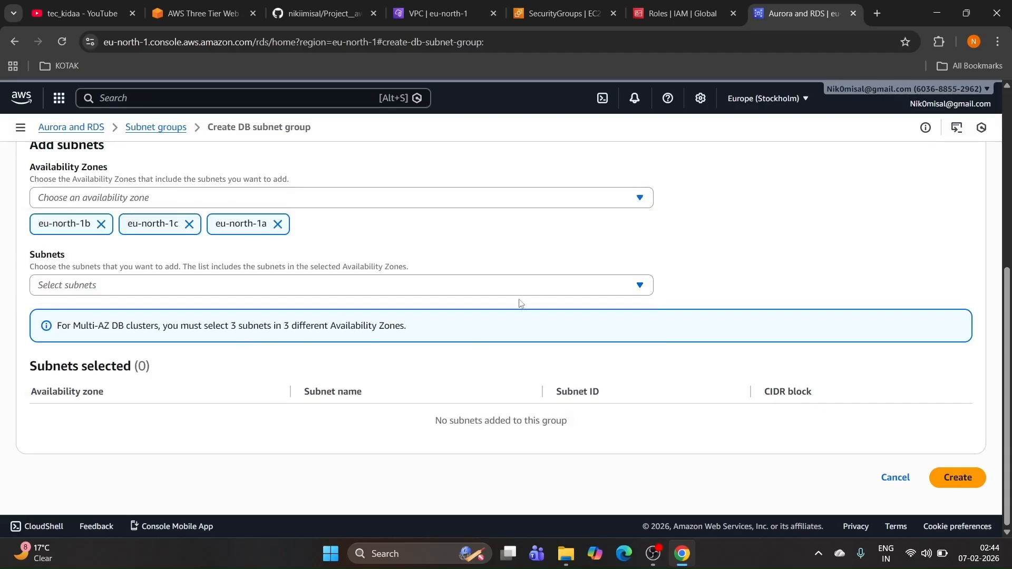
Step: Add subnets 3-tier-vpc-subnet-private3-eu-north-1a and 3-tier-vpc-subnet-private2-eu-north-1b, then create the group
{"action": "left_click", "coordinate": [158, 287]}
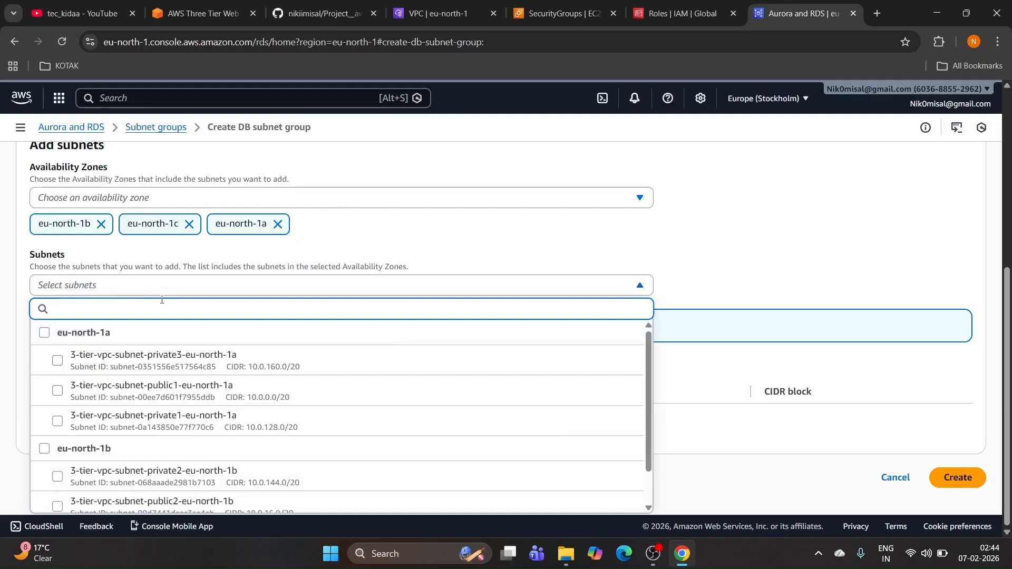
{"action": "type", "text": "privat"}
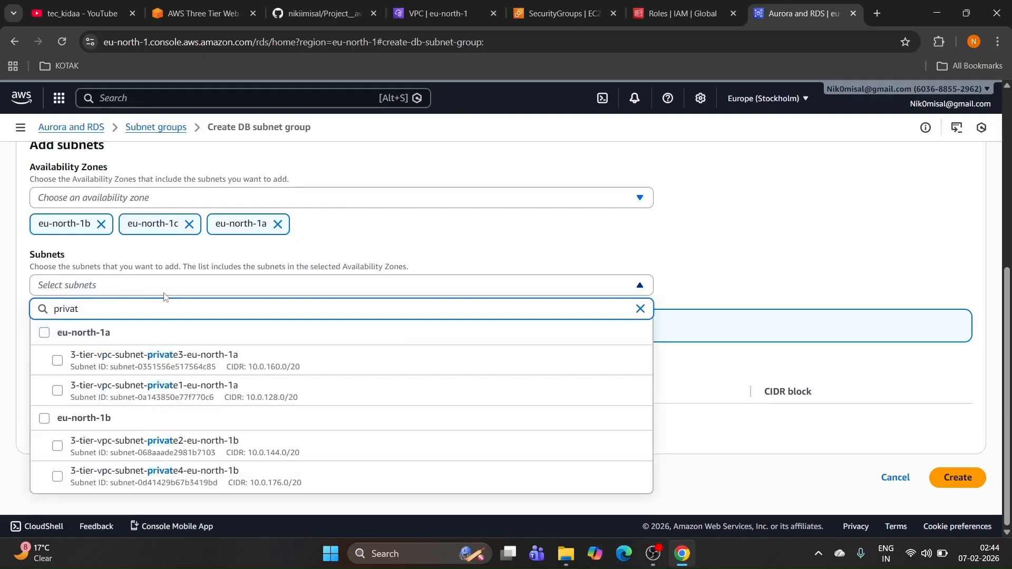
{"action": "left_click", "coordinate": [59, 361]}
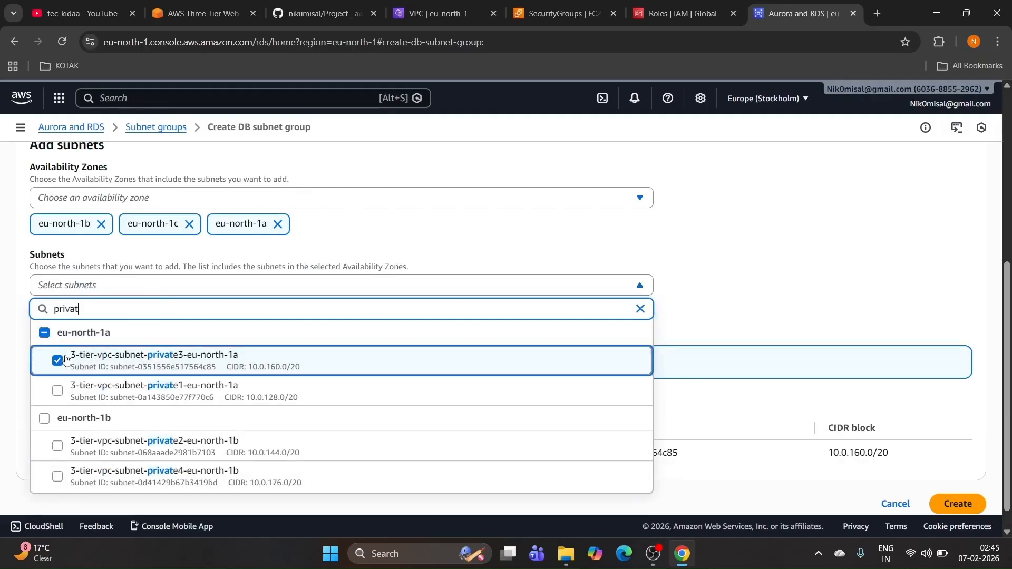
{"action": "left_click", "coordinate": [59, 449]}
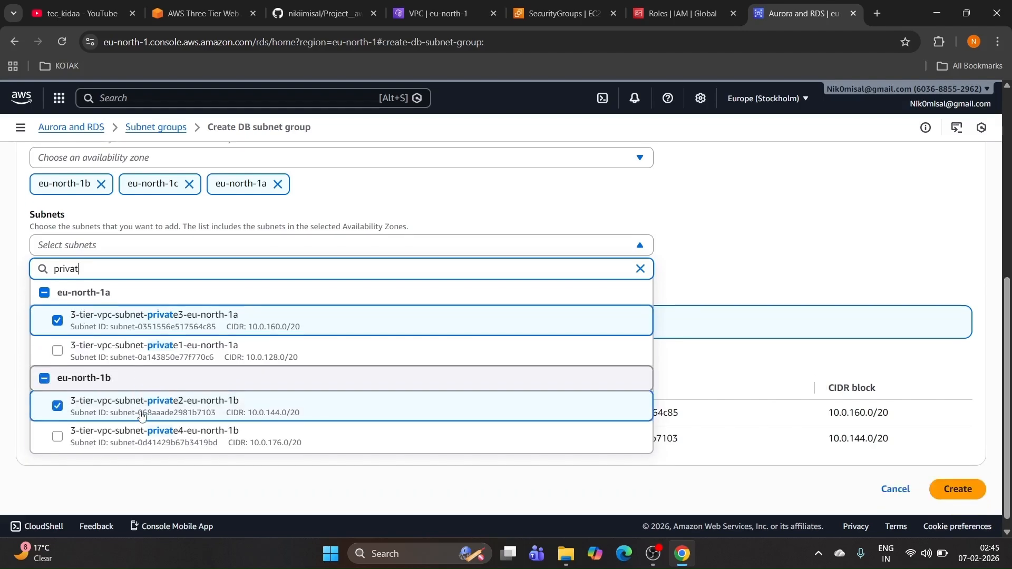
{"action": "left_click", "coordinate": [729, 244]}
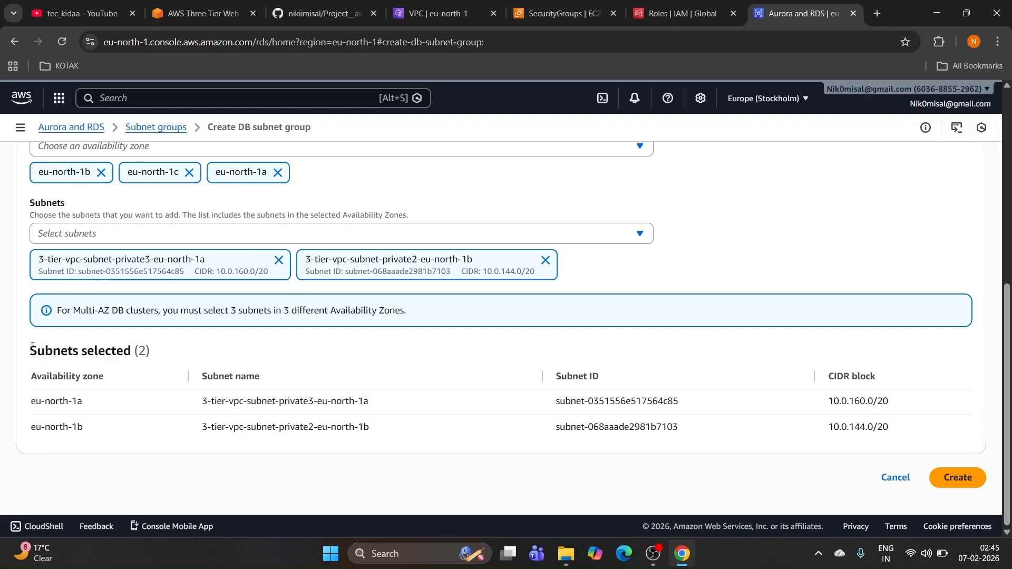
{"action": "left_click_drag", "start_coordinate": [31, 347], "coordinate": [282, 413]}
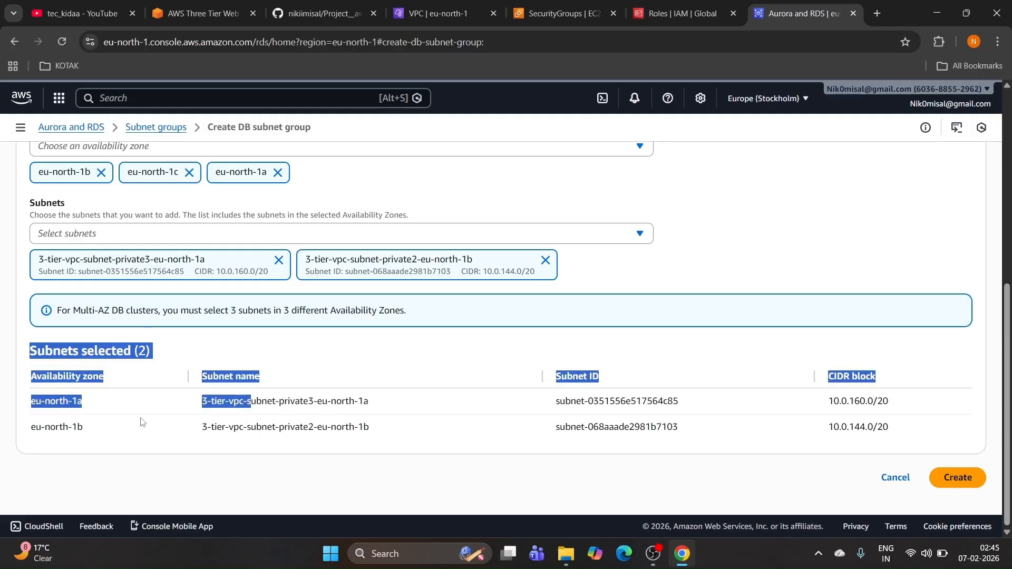
{"action": "left_click", "coordinate": [94, 428]}
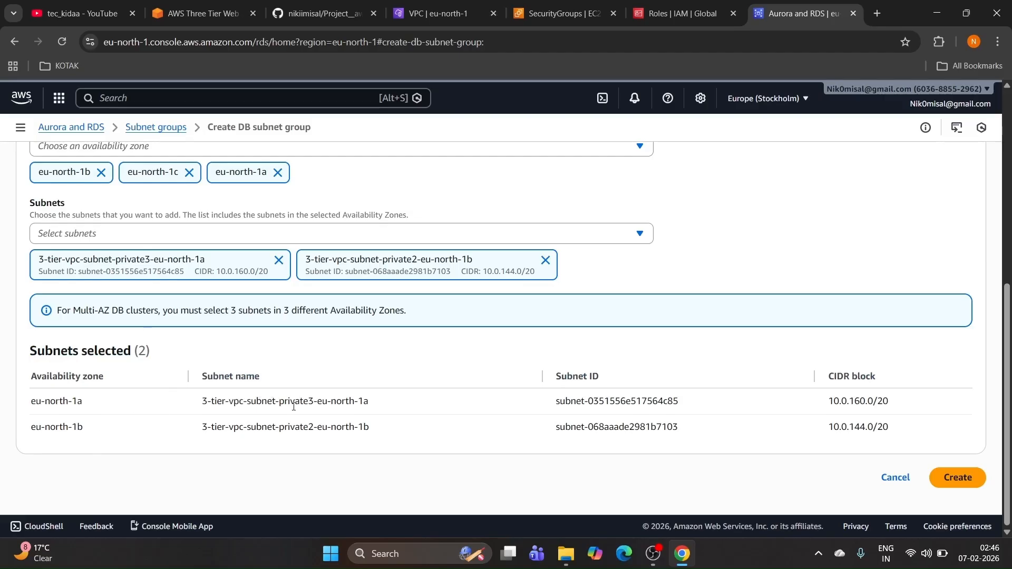
{"action": "left_click", "coordinate": [951, 483]}
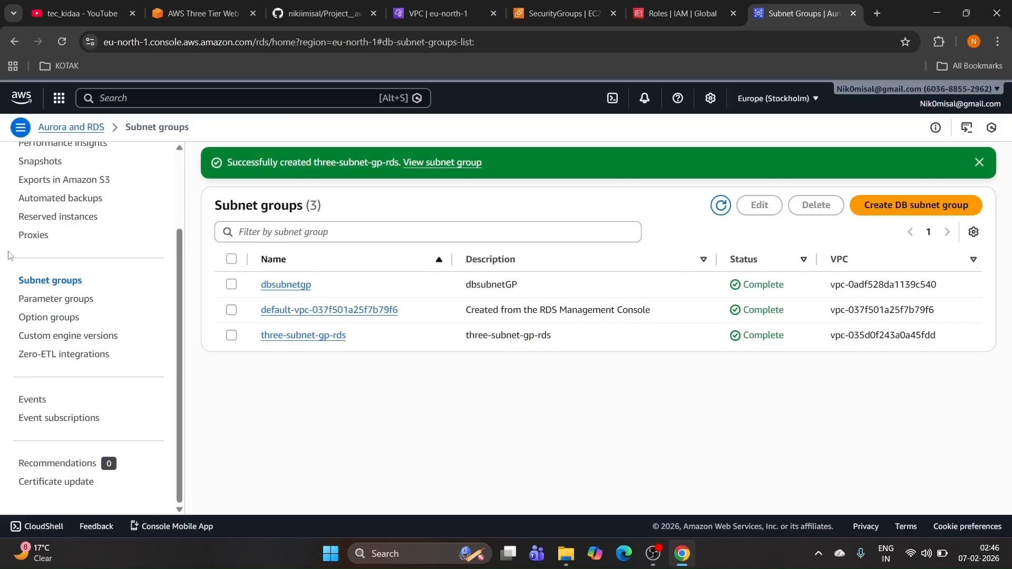
Step: Start creating a new database with the MySQL engine
{"action": "scroll", "coordinate": [118, 243], "scroll_direction": "up", "scroll_amount": 3}
{"action": "left_click", "coordinate": [34, 210]}
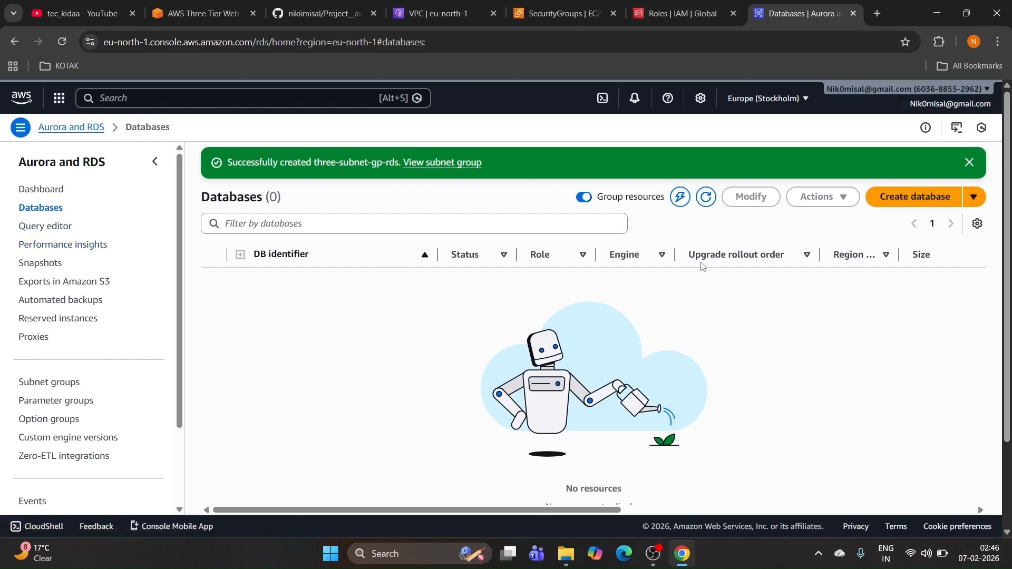
{"action": "left_click", "coordinate": [904, 203]}
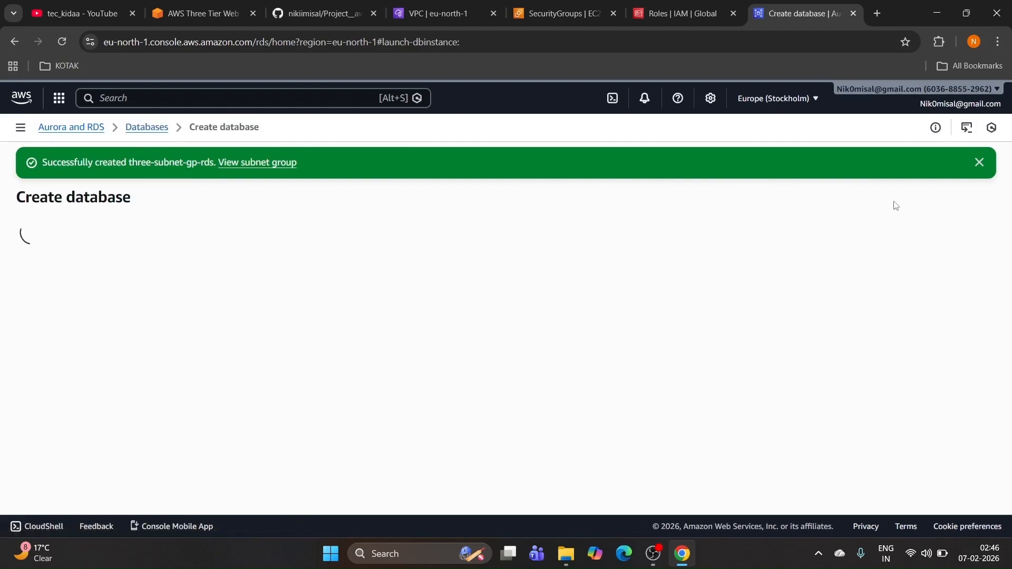
{"action": "scroll", "coordinate": [338, 266], "scroll_direction": "down", "scroll_amount": 3}
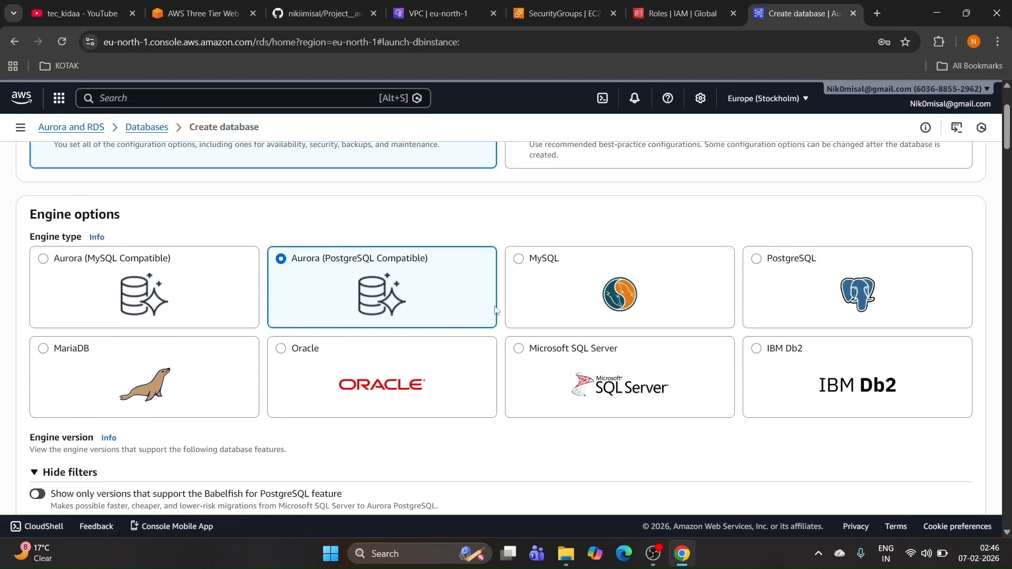
{"action": "left_click", "coordinate": [572, 293]}
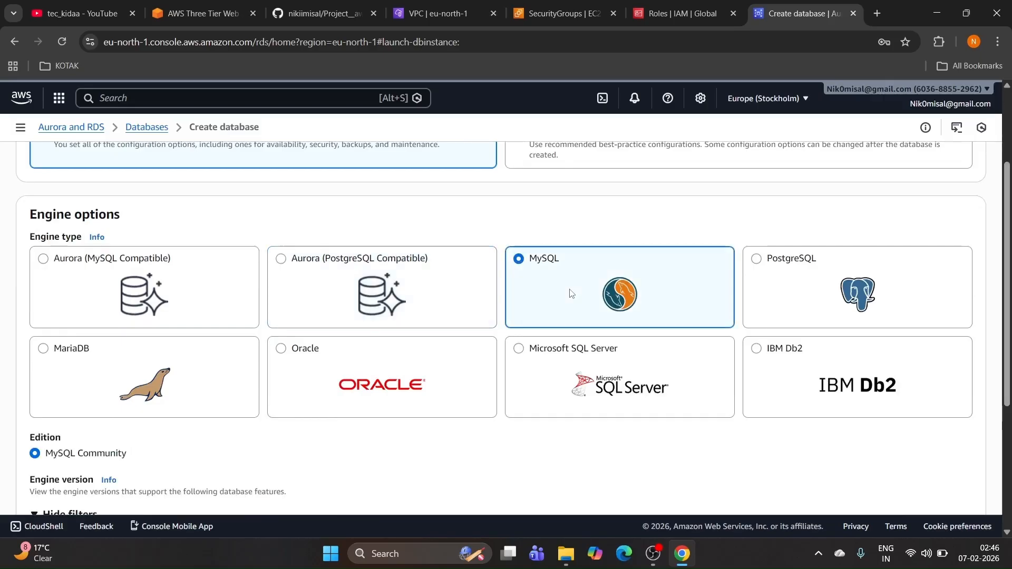
Step: Pick the Dev/Test template and two-instance Multi-AZ DB instance deployment, then view the architecture diagram
{"action": "scroll", "coordinate": [572, 294], "scroll_direction": "down", "scroll_amount": 4}
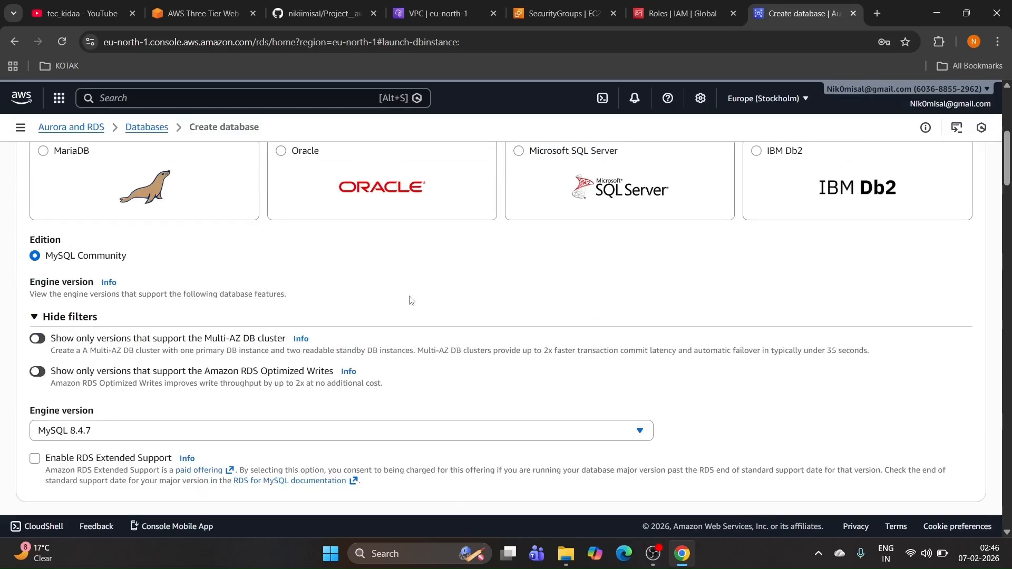
{"action": "scroll", "coordinate": [319, 273], "scroll_direction": "down", "scroll_amount": 2}
{"action": "scroll", "coordinate": [319, 273], "scroll_direction": "down", "scroll_amount": 2}
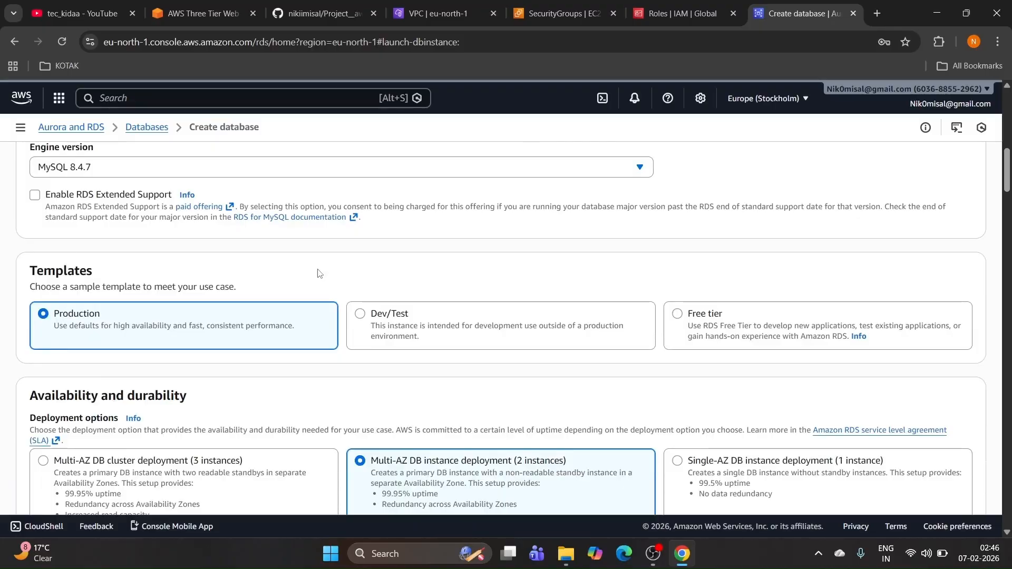
{"action": "scroll", "coordinate": [319, 273], "scroll_direction": "down", "scroll_amount": 2}
{"action": "scroll", "coordinate": [389, 248], "scroll_direction": "up", "scroll_amount": 1}
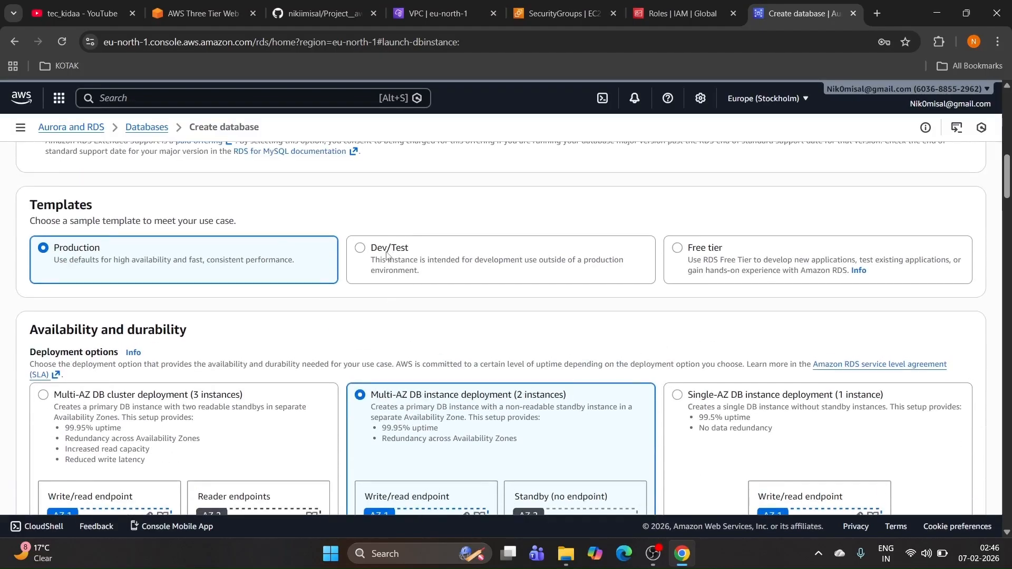
{"action": "left_click", "coordinate": [387, 255]}
{"action": "scroll", "coordinate": [382, 257], "scroll_direction": "down", "scroll_amount": 2}
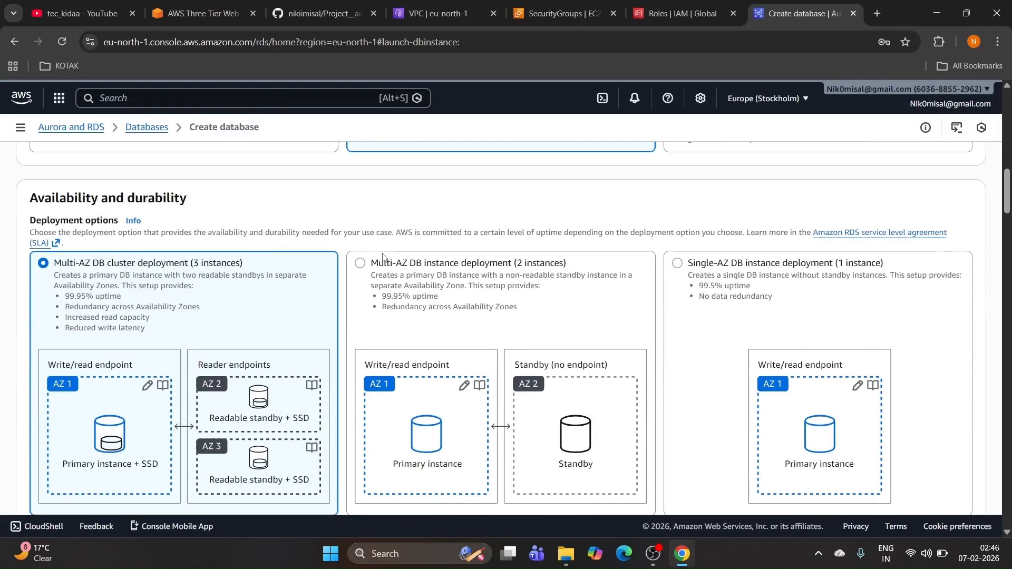
{"action": "left_click", "coordinate": [361, 265]}
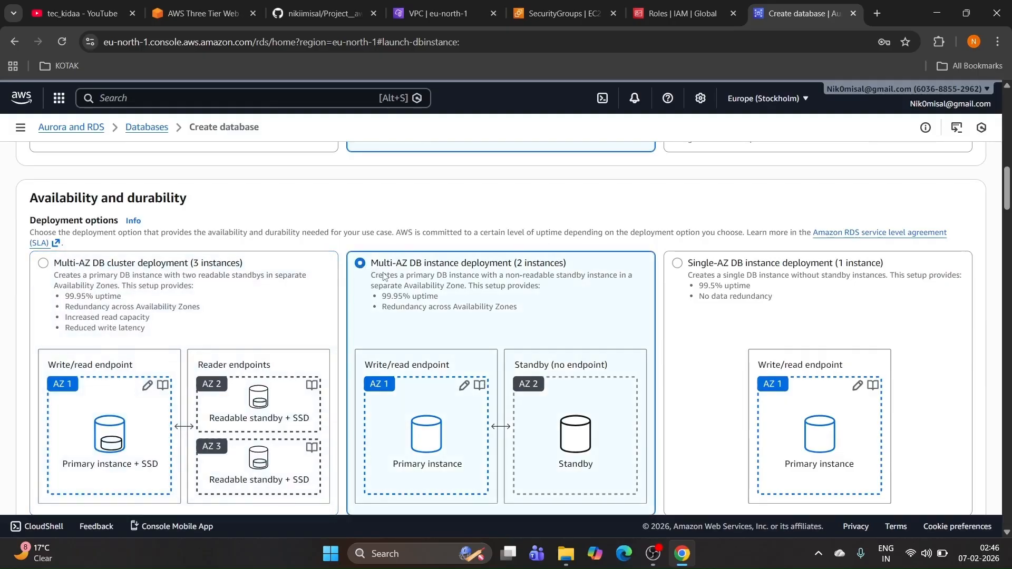
{"action": "scroll", "coordinate": [432, 283], "scroll_direction": "down", "scroll_amount": 1}
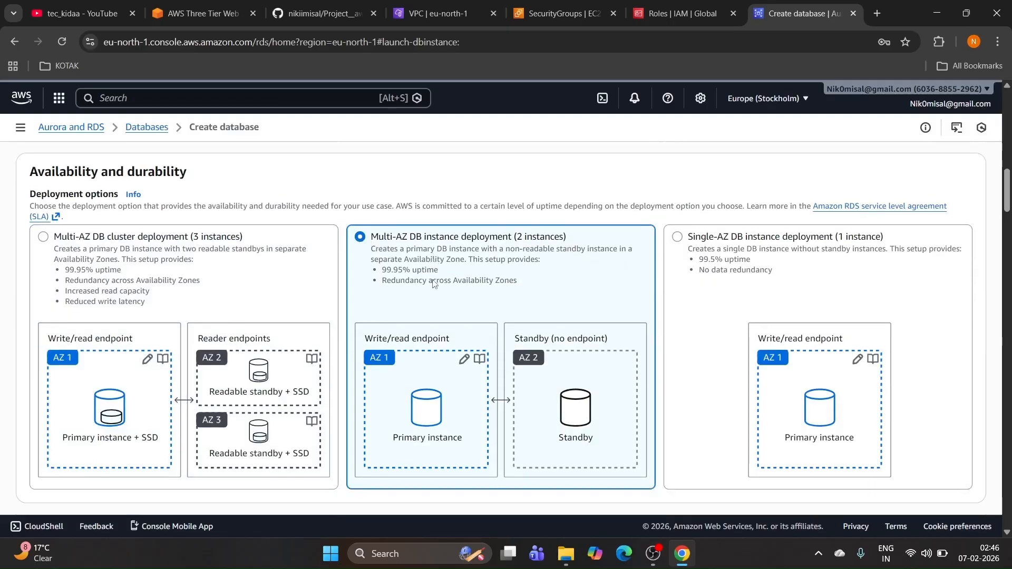
{"action": "scroll", "coordinate": [433, 283], "scroll_direction": "down", "scroll_amount": 1}
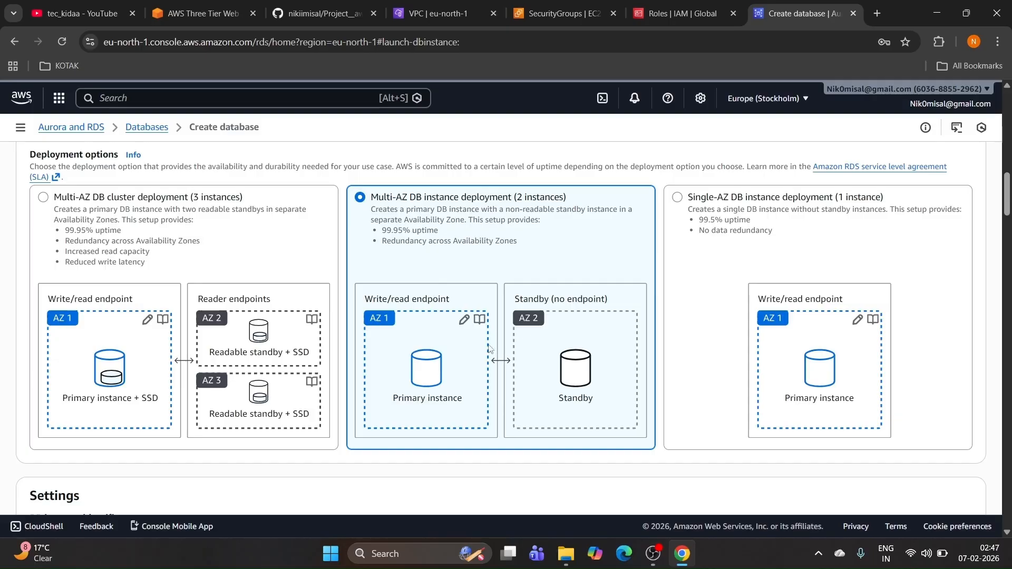
{"action": "scroll", "coordinate": [536, 337], "scroll_direction": "down", "scroll_amount": 1}
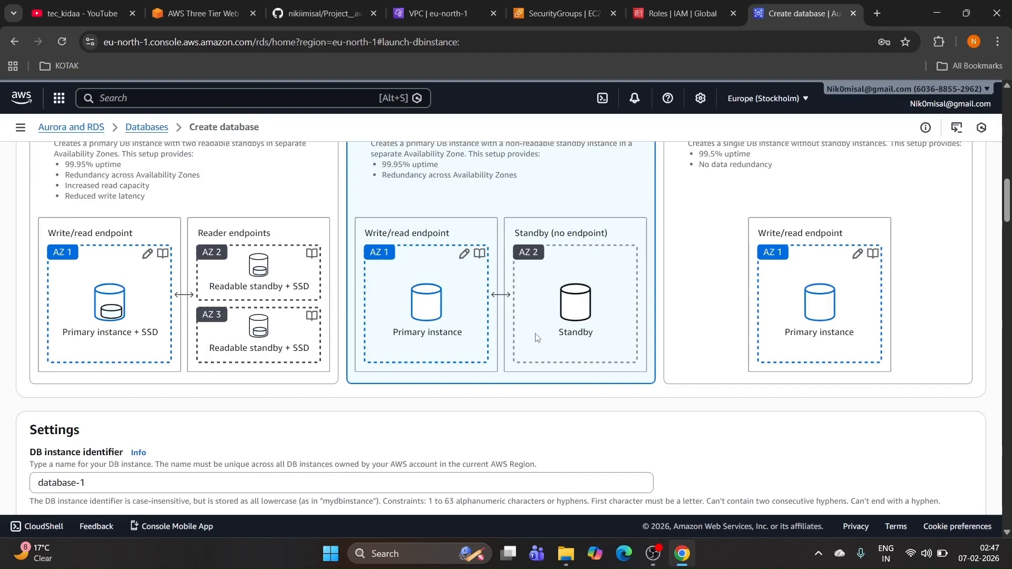
{"action": "left_click", "coordinate": [203, 14]}
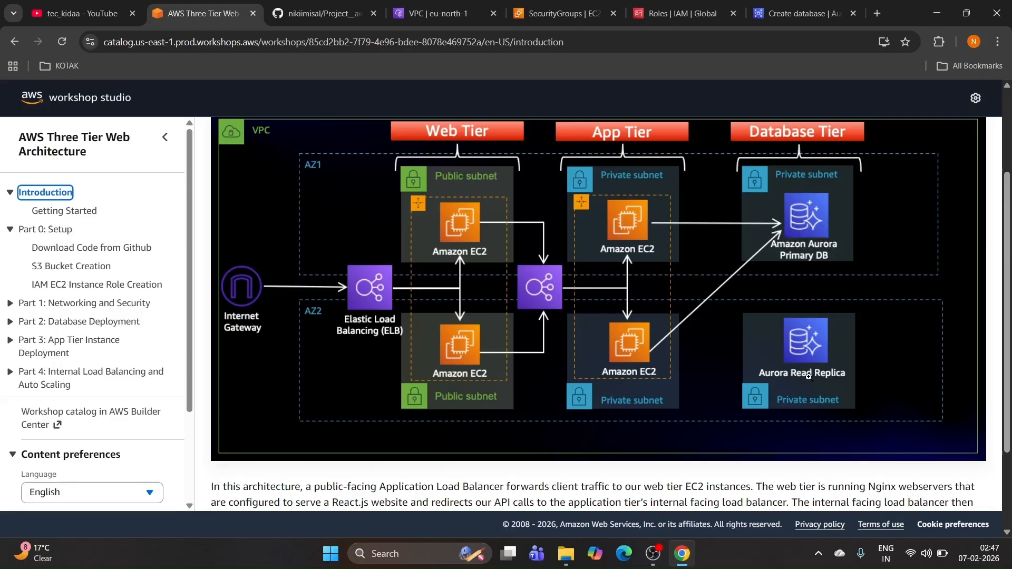
Step: Glance at the README, then scroll through the Create database form
{"action": "left_click", "coordinate": [319, 13]}
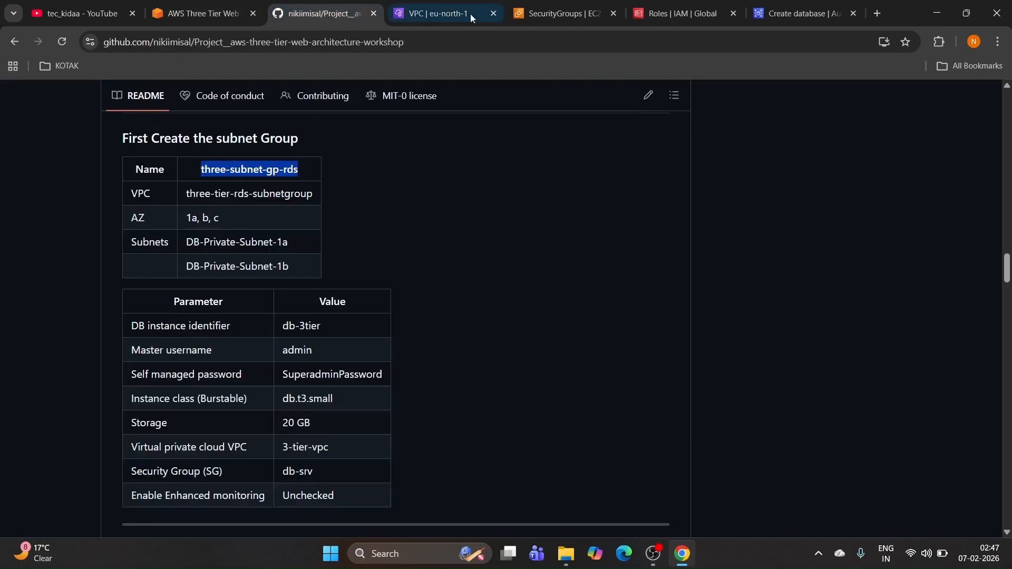
{"action": "left_click", "coordinate": [798, 13]}
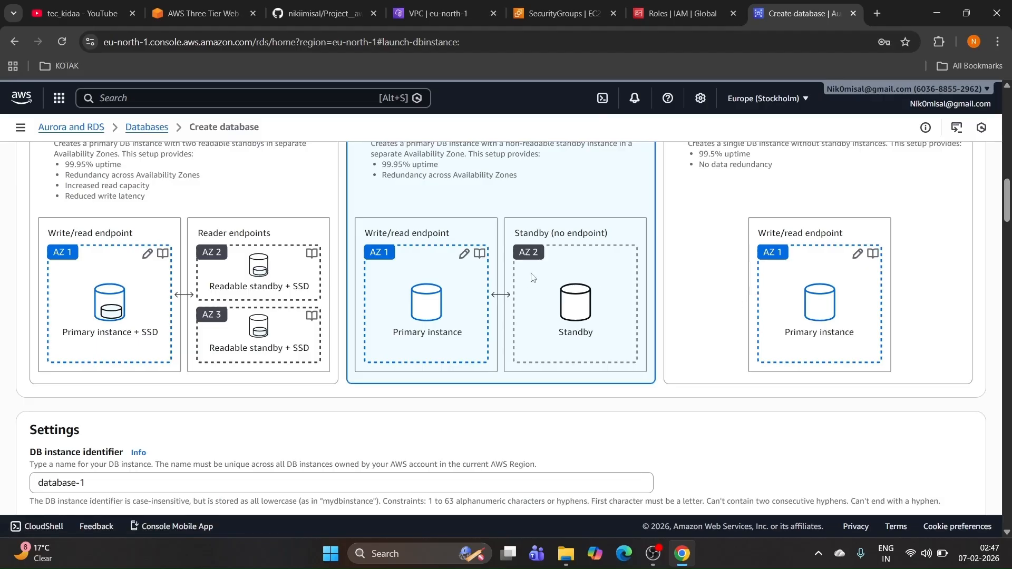
{"action": "scroll", "coordinate": [466, 261], "scroll_direction": "up", "scroll_amount": 3}
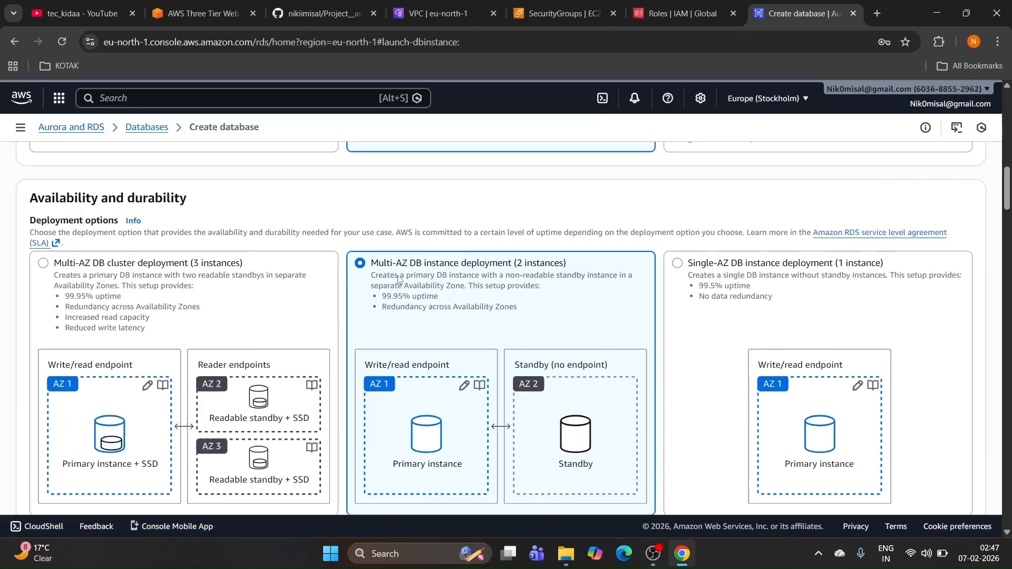
{"action": "scroll", "coordinate": [436, 274], "scroll_direction": "down", "scroll_amount": 1}
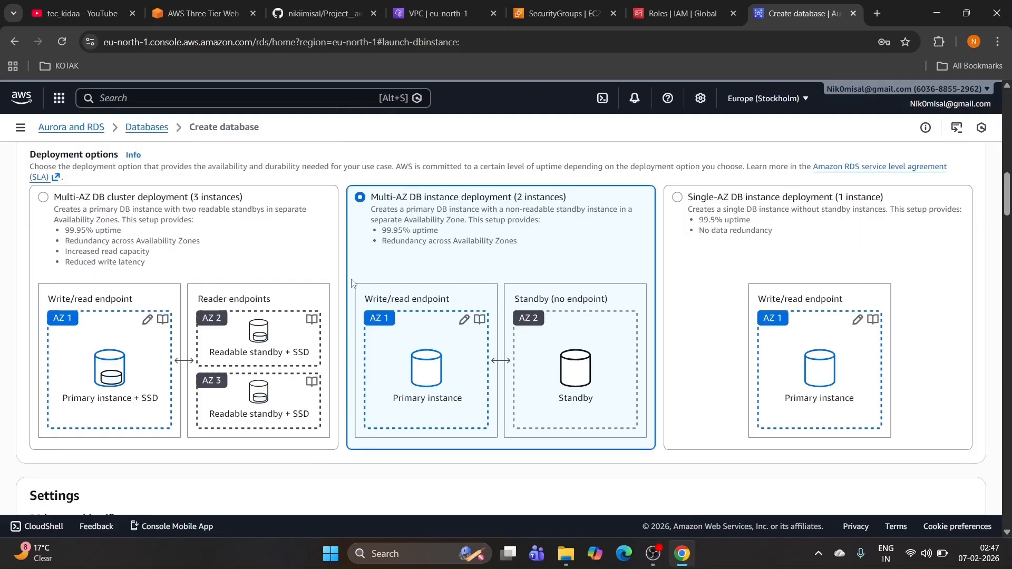
{"action": "scroll", "coordinate": [242, 294], "scroll_direction": "down", "scroll_amount": 2}
{"action": "scroll", "coordinate": [217, 287], "scroll_direction": "up", "scroll_amount": 1}
{"action": "scroll", "coordinate": [216, 288], "scroll_direction": "up", "scroll_amount": 1}
{"action": "scroll", "coordinate": [340, 274], "scroll_direction": "down", "scroll_amount": 2}
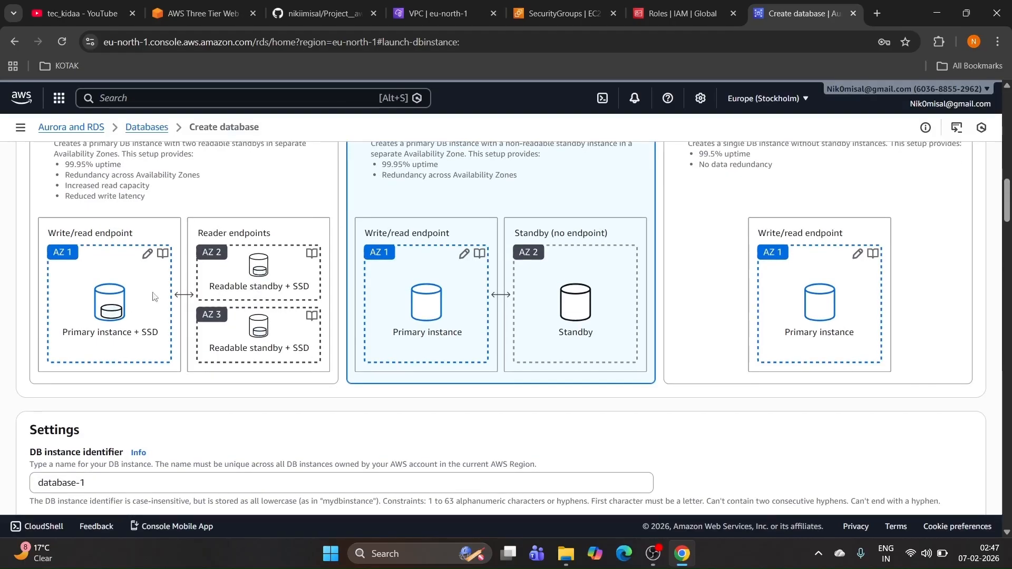
{"action": "scroll", "coordinate": [544, 271], "scroll_direction": "down", "scroll_amount": 3}
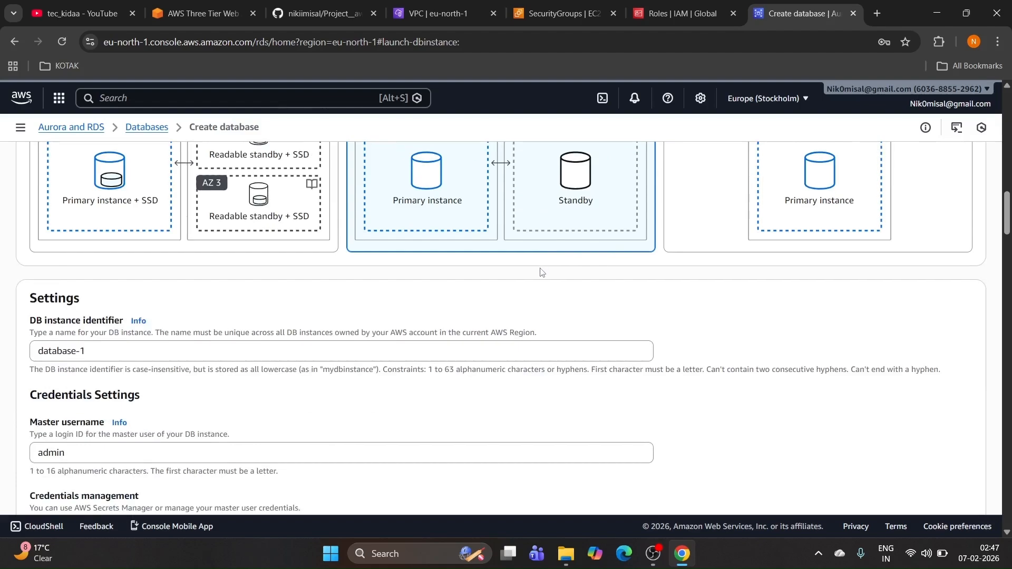
Step: Select the db-3tier identifier in the README parameter table and return to the form
{"action": "left_click", "coordinate": [319, 13]}
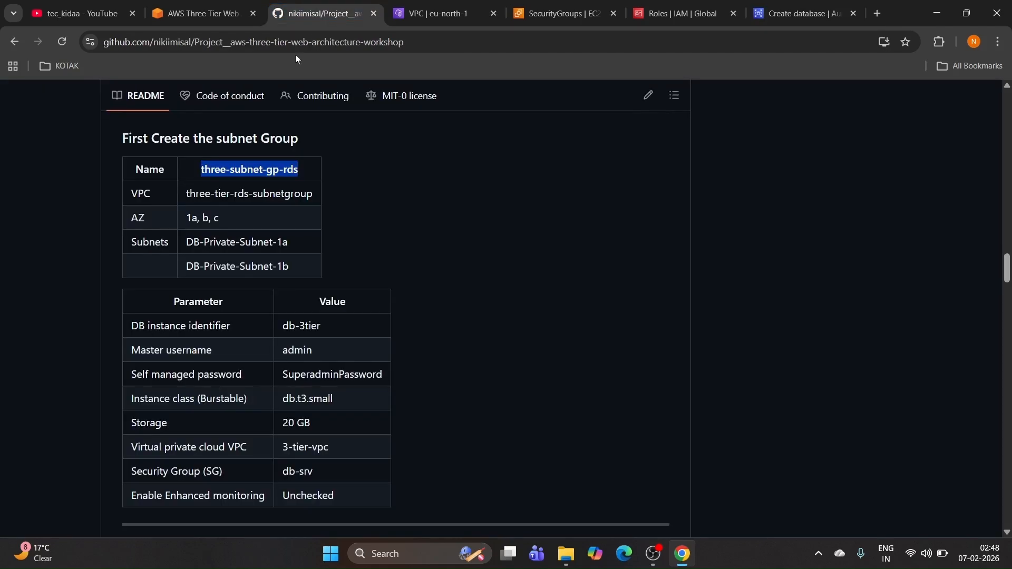
{"action": "scroll", "coordinate": [249, 191], "scroll_direction": "down", "scroll_amount": 2}
{"action": "left_click_drag", "start_coordinate": [278, 195], "coordinate": [327, 198]}
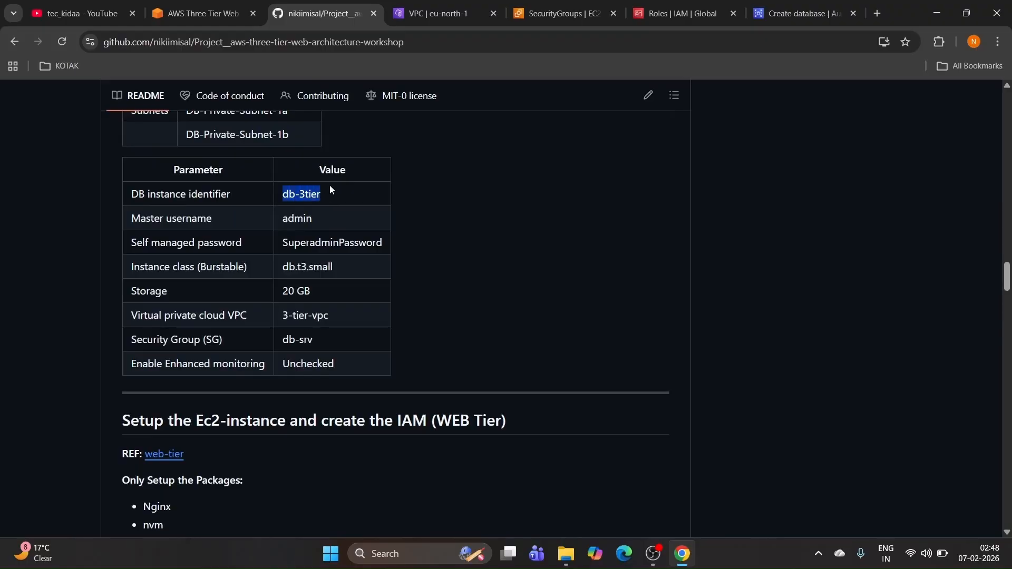
{"action": "left_click", "coordinate": [787, 12]}
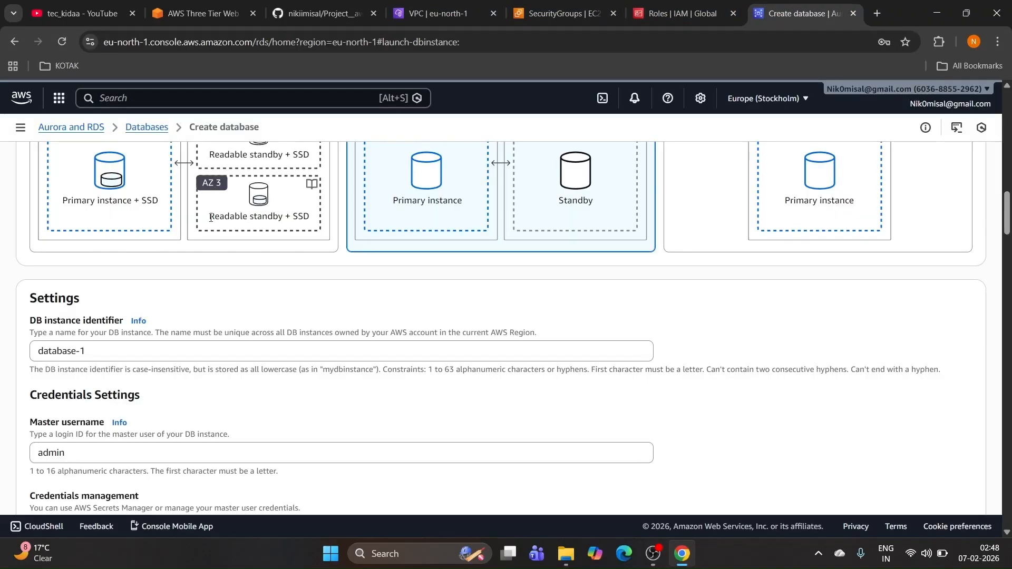
Step: Change the DB instance identifier to db-3tier, choose Self managed credentials, and focus Master password
{"action": "scroll", "coordinate": [129, 338], "scroll_direction": "down", "scroll_amount": 1}
{"action": "left_click_drag", "start_coordinate": [106, 286], "coordinate": [18, 287]}
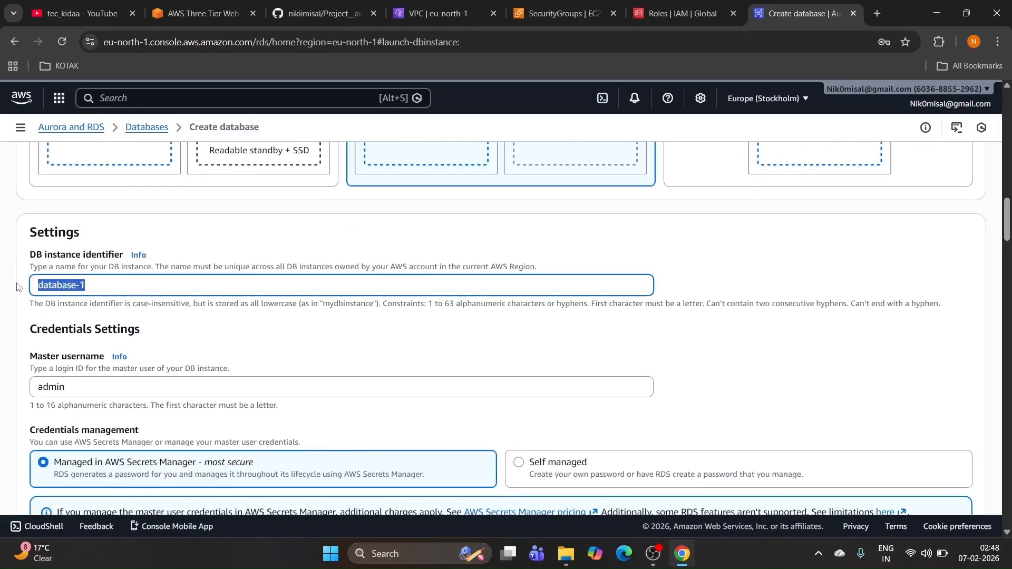
{"action": "type", "text": "db-3tier"}
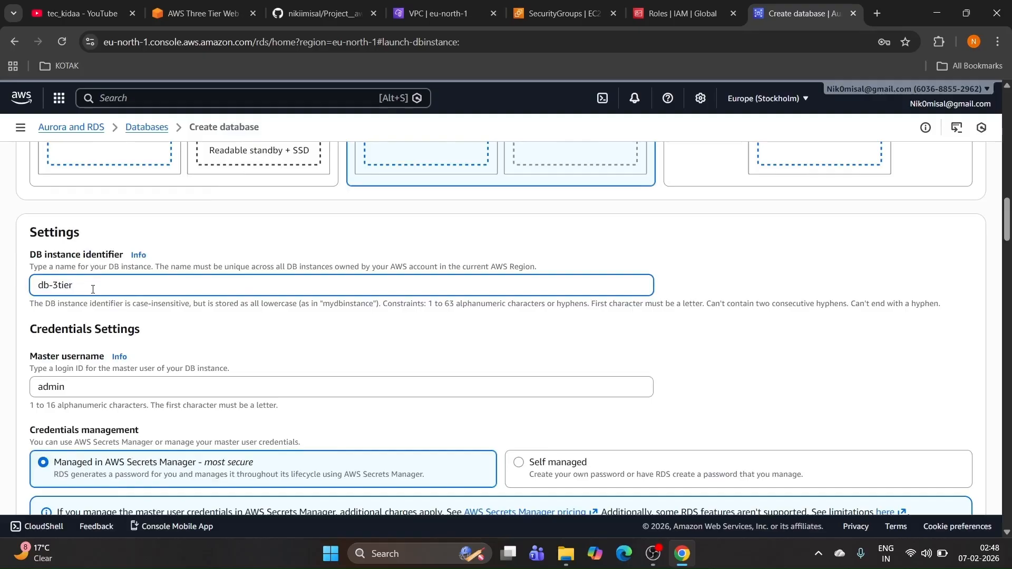
{"action": "scroll", "coordinate": [93, 288], "scroll_direction": "down", "scroll_amount": 1}
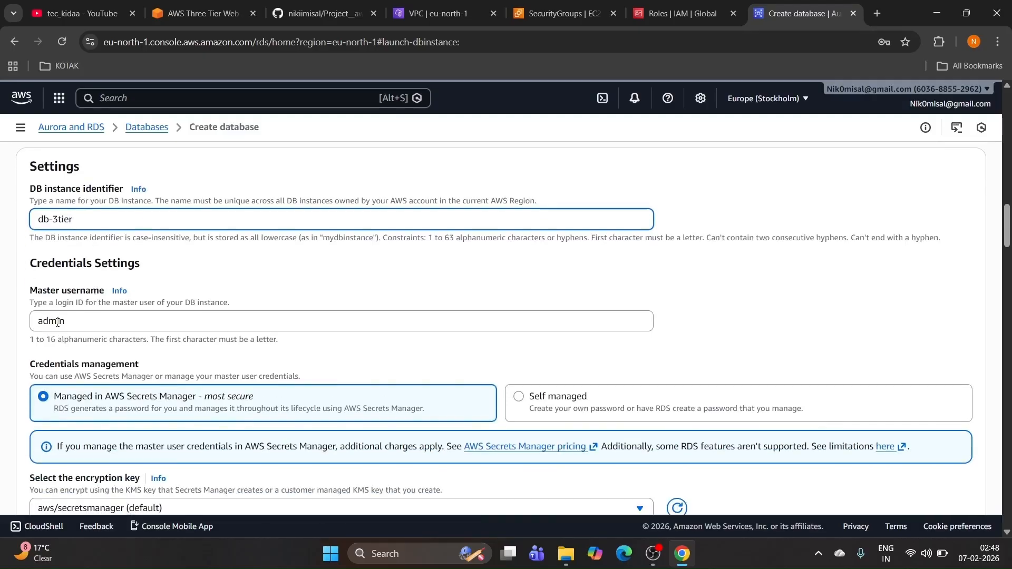
{"action": "scroll", "coordinate": [83, 295], "scroll_direction": "down", "scroll_amount": 1}
{"action": "scroll", "coordinate": [86, 261], "scroll_direction": "down", "scroll_amount": 1}
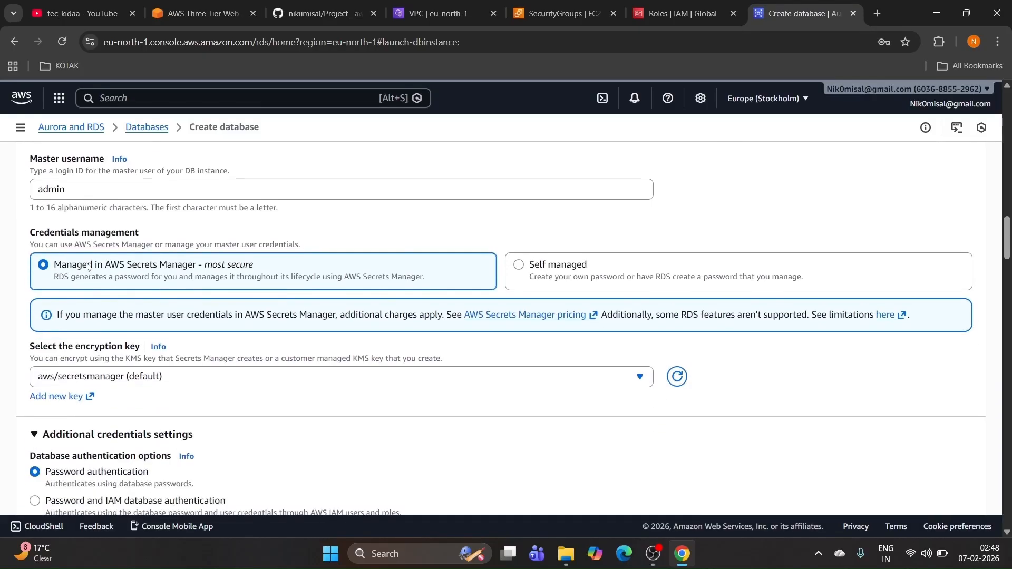
{"action": "scroll", "coordinate": [369, 275], "scroll_direction": "down", "scroll_amount": 1}
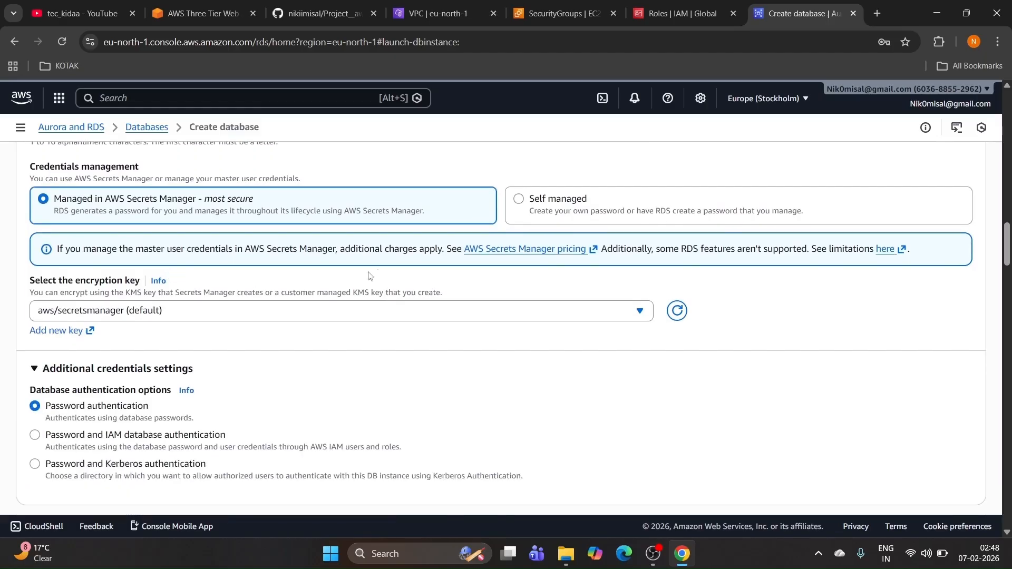
{"action": "left_click", "coordinate": [552, 214]}
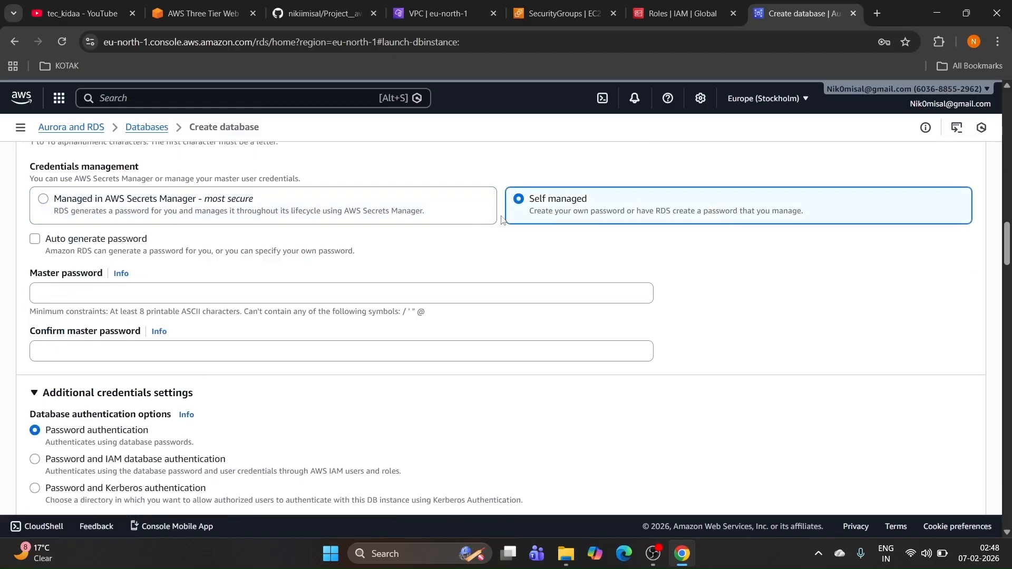
{"action": "left_click", "coordinate": [94, 294]}
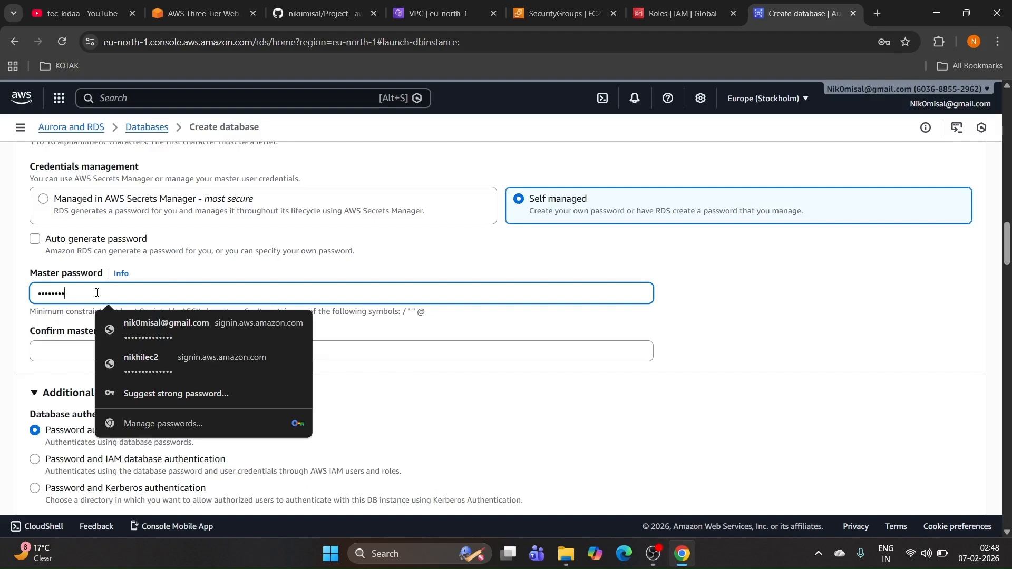
Step: Retype the self-managed master password and enter the same password in Confirm master password
{"action": "key", "text": "Tab"}
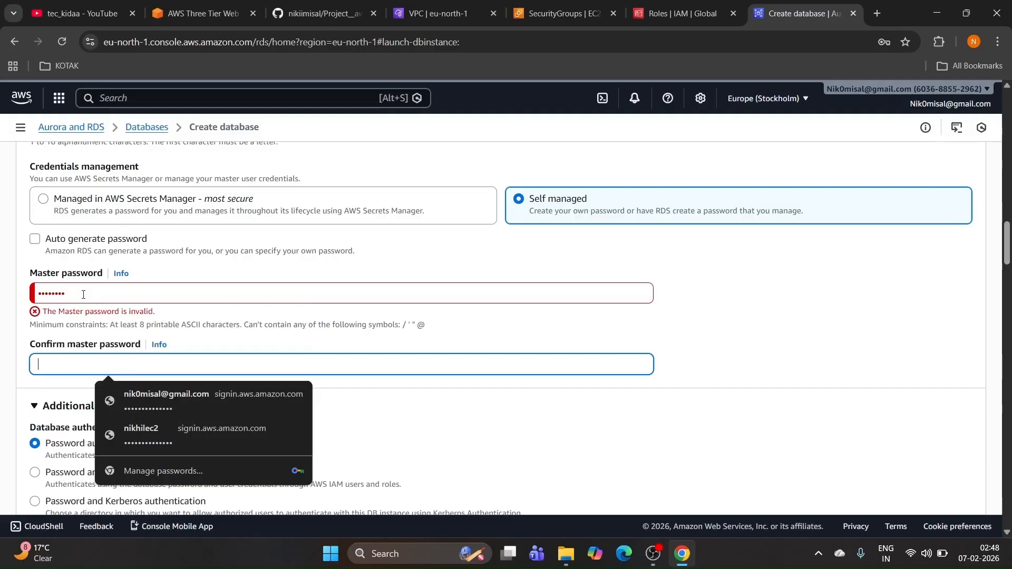
{"action": "left_click", "coordinate": [83, 294]}
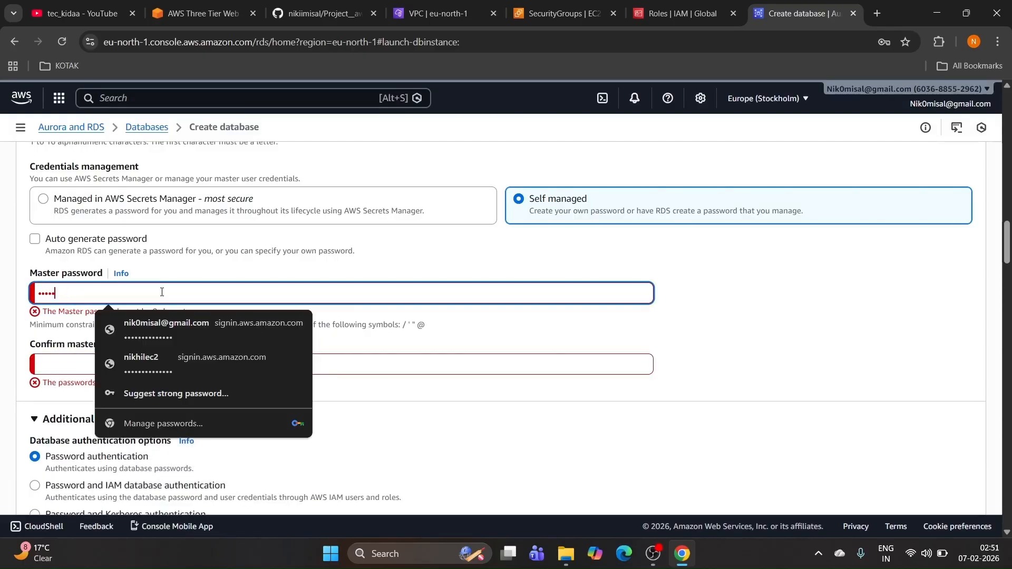
{"action": "type", "text": "1"}
{"action": "key", "text": "ctrl+a"}
{"action": "key", "text": "BackSpace"}
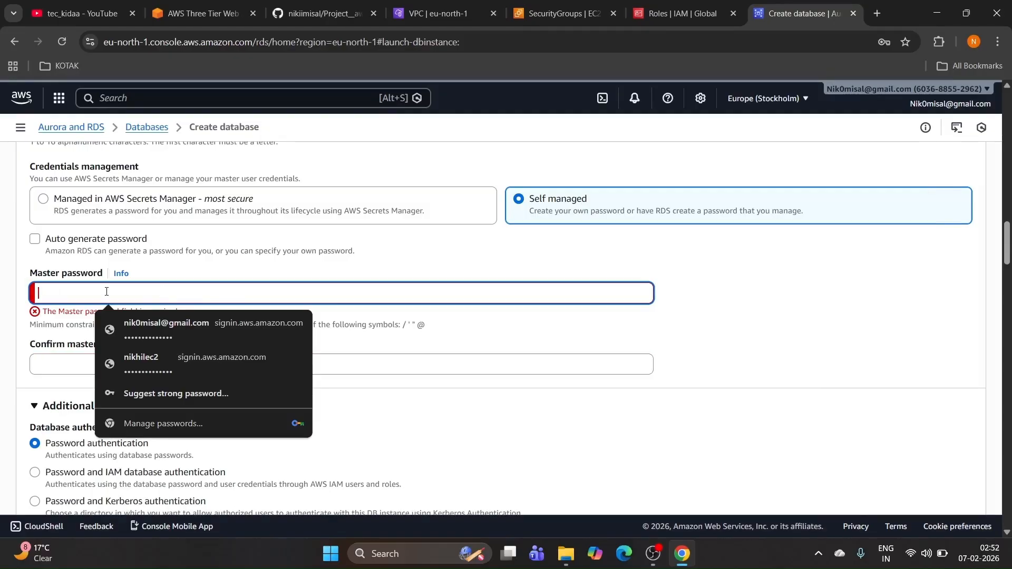
{"action": "type", "text": "•••"}
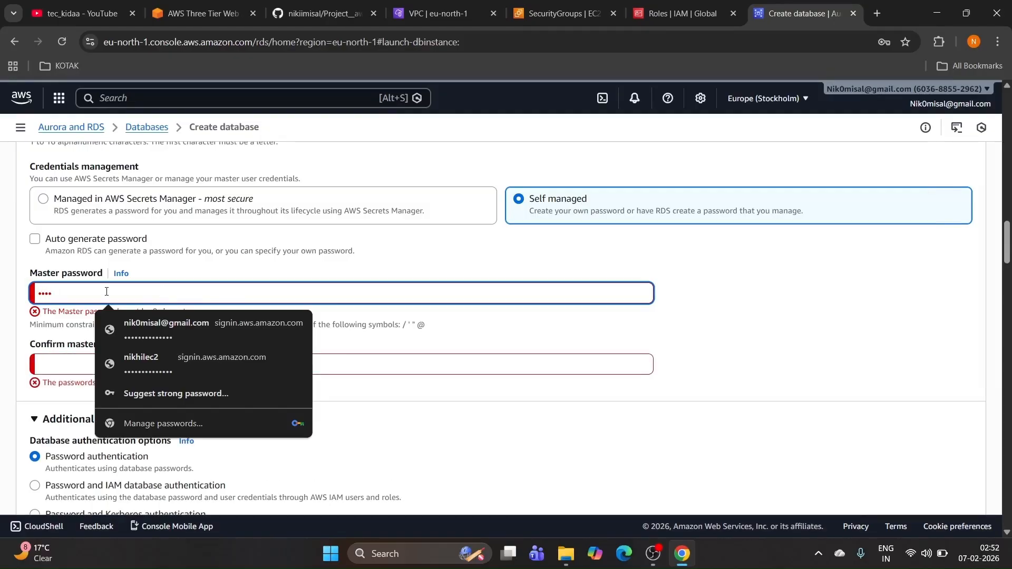
{"action": "type", "text": "••••"}
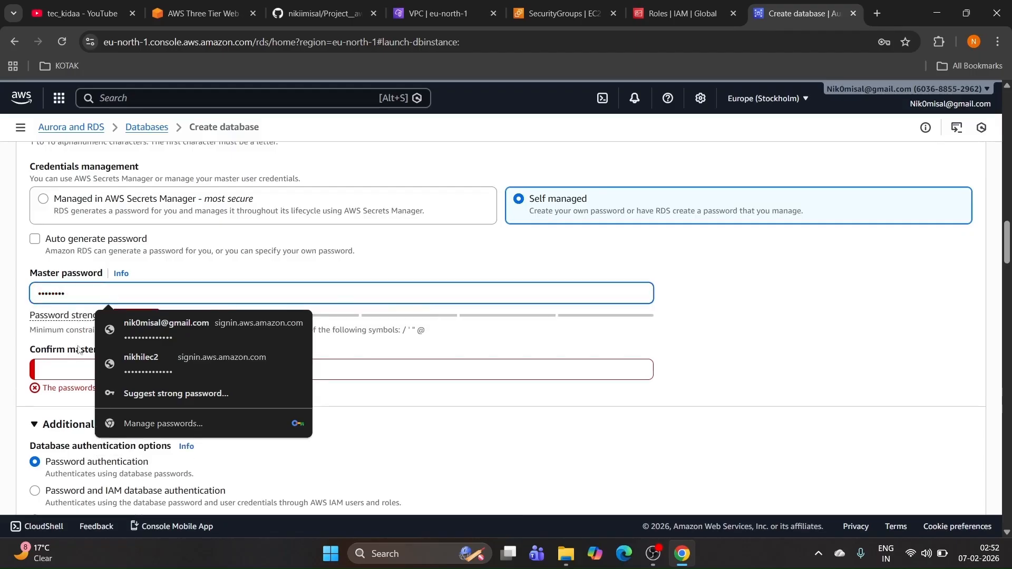
{"action": "left_click", "coordinate": [73, 365]}
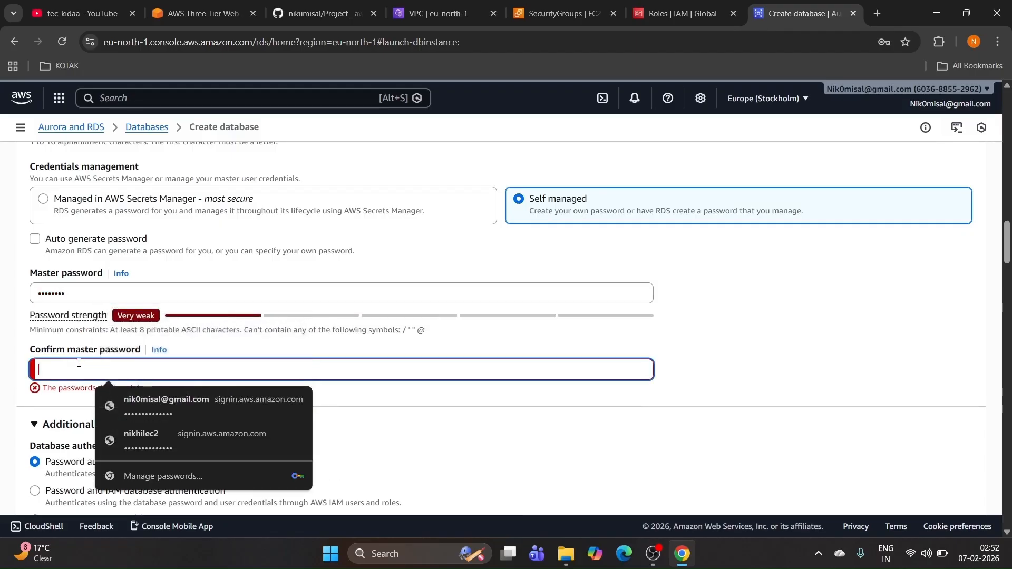
{"action": "type", "text": "•••"}
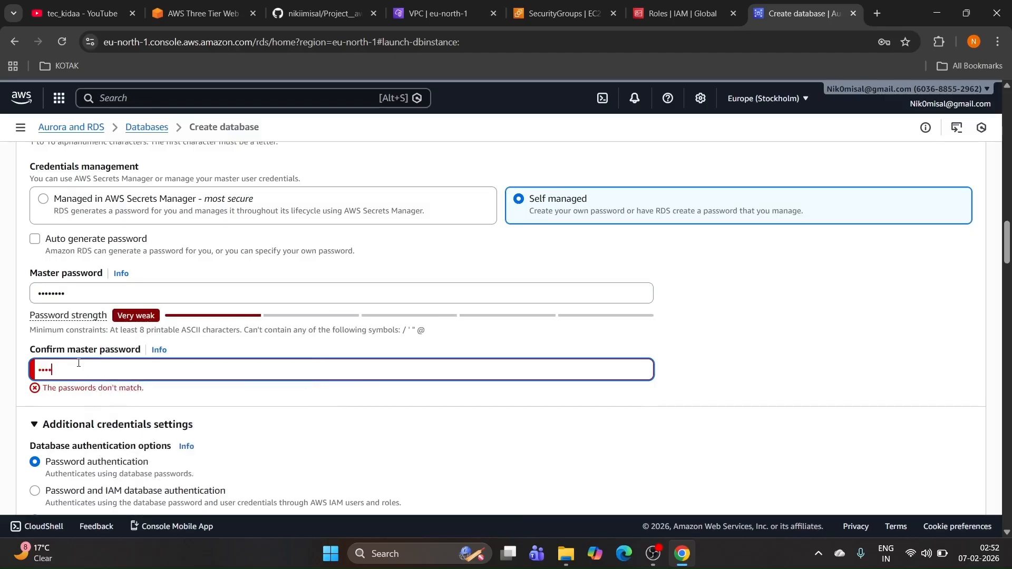
{"action": "type", "text": "•••••"}
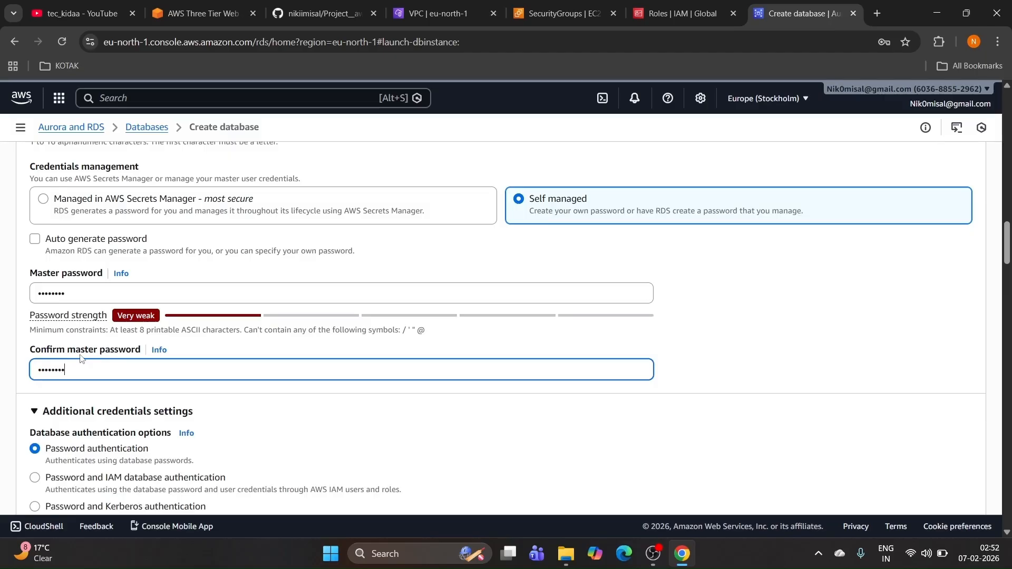
Step: Make the database a Burstable-class db.t3.small instance
{"action": "scroll", "coordinate": [80, 358], "scroll_direction": "down", "scroll_amount": 3}
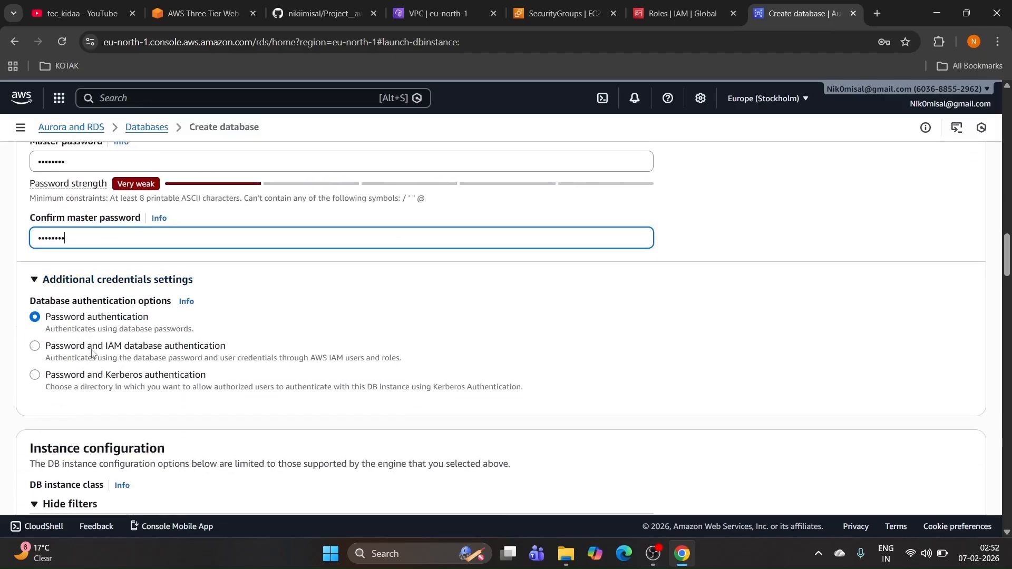
{"action": "scroll", "coordinate": [92, 353], "scroll_direction": "down", "scroll_amount": 1}
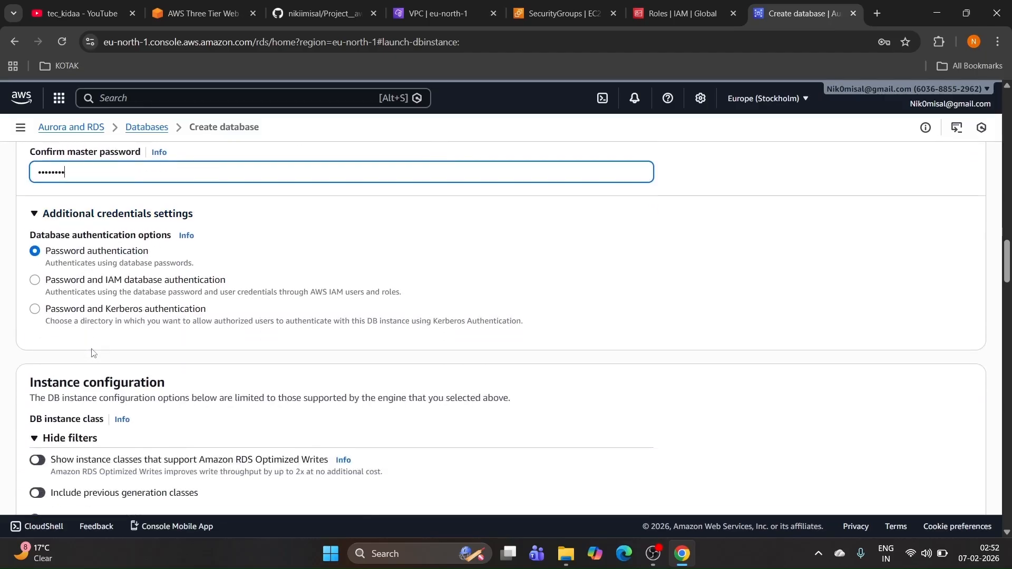
{"action": "scroll", "coordinate": [92, 353], "scroll_direction": "up", "scroll_amount": 1}
{"action": "scroll", "coordinate": [63, 353], "scroll_direction": "down", "scroll_amount": 4}
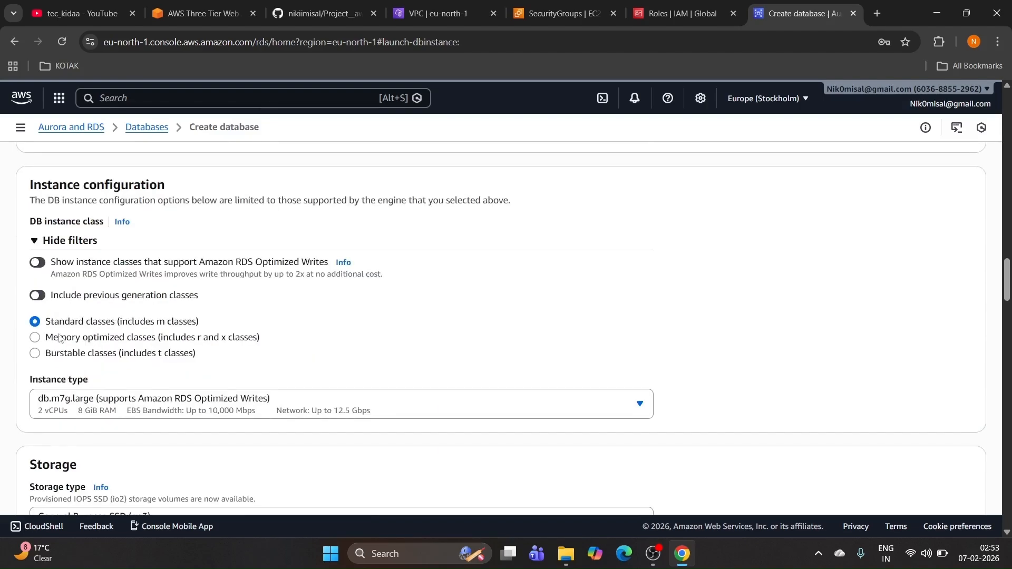
{"action": "left_click", "coordinate": [36, 354]}
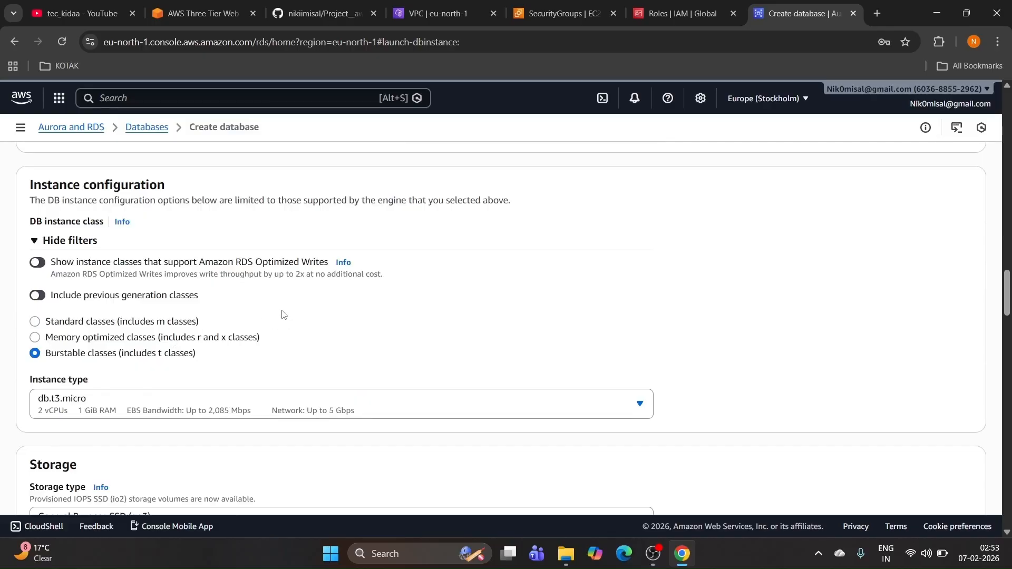
{"action": "scroll", "coordinate": [285, 313], "scroll_direction": "down", "scroll_amount": 2}
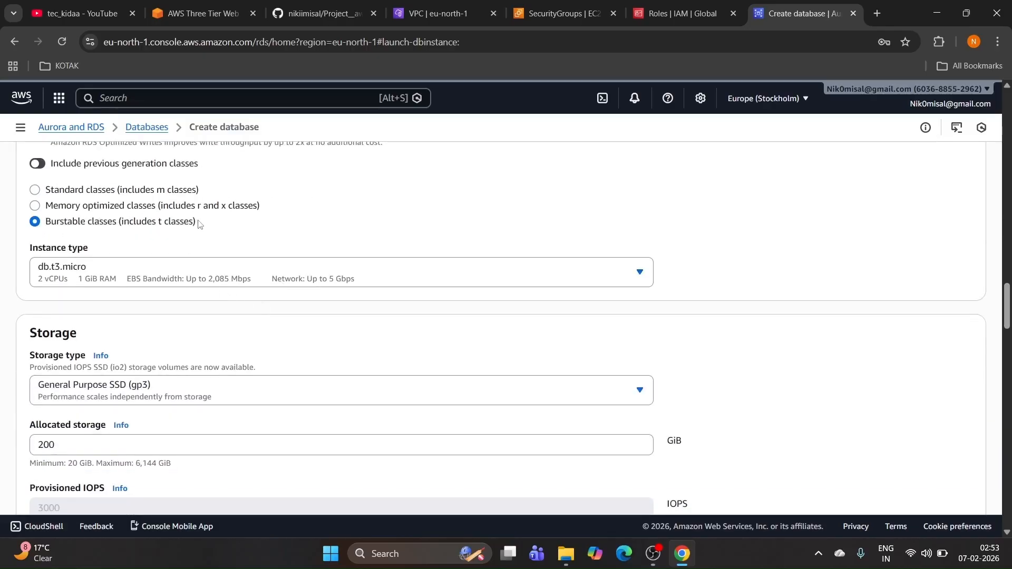
{"action": "left_click_drag", "start_coordinate": [198, 222], "coordinate": [31, 225]}
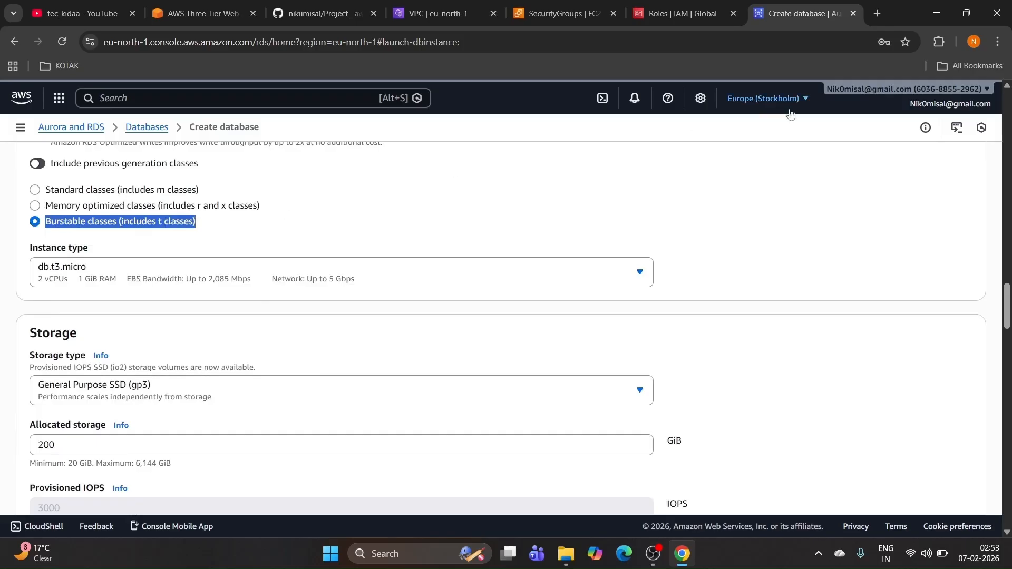
{"action": "left_click", "coordinate": [204, 226]}
{"action": "scroll", "coordinate": [158, 248], "scroll_direction": "down", "scroll_amount": 1}
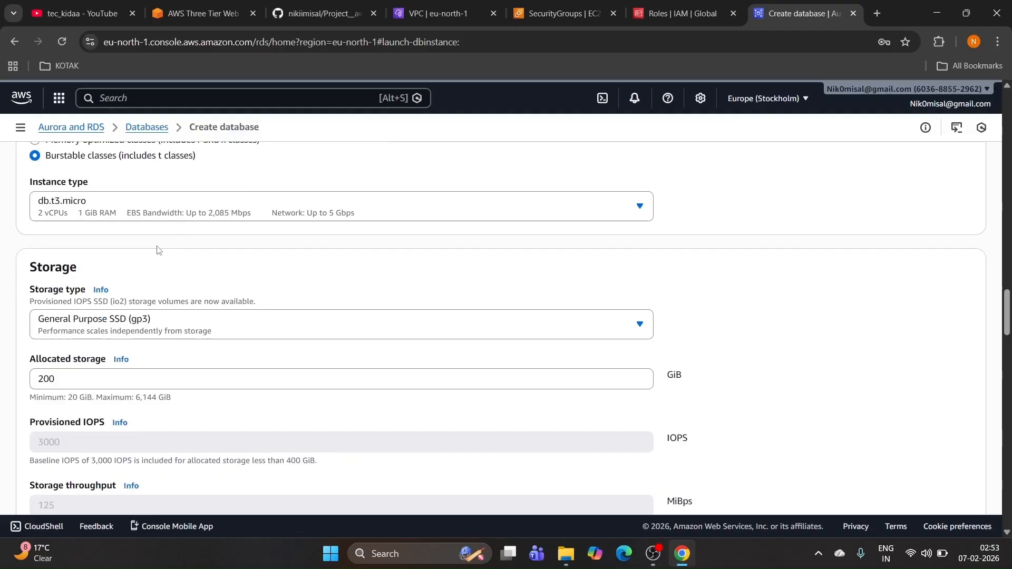
{"action": "scroll", "coordinate": [158, 250], "scroll_direction": "down", "scroll_amount": 1}
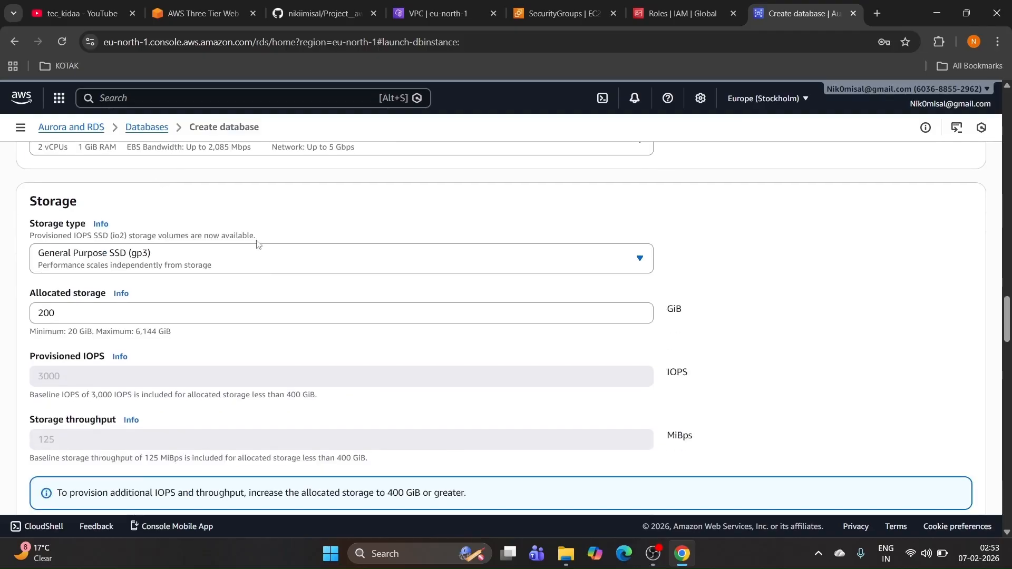
{"action": "scroll", "coordinate": [289, 232], "scroll_direction": "down", "scroll_amount": 1}
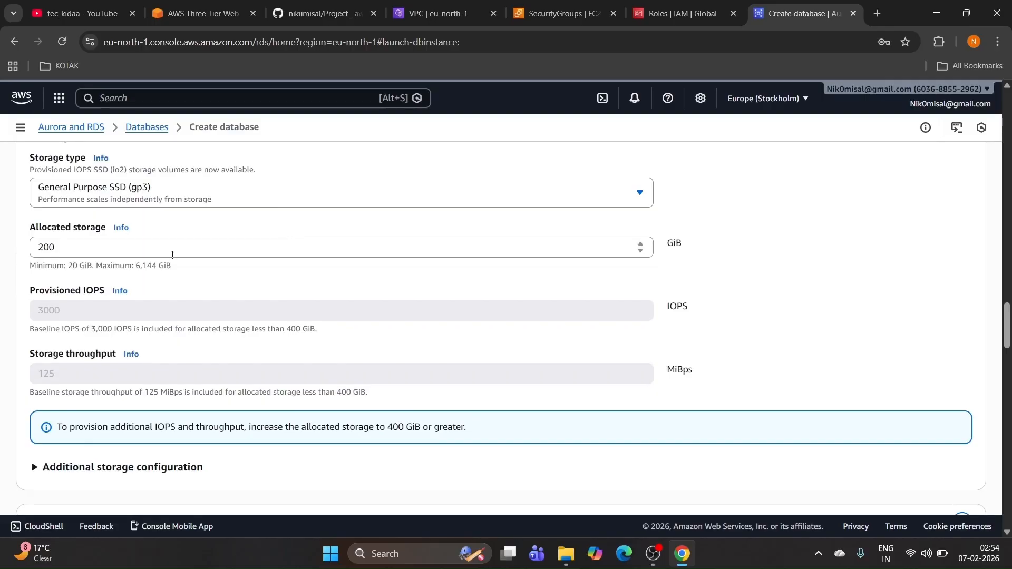
{"action": "scroll", "coordinate": [173, 255], "scroll_direction": "up", "scroll_amount": 4}
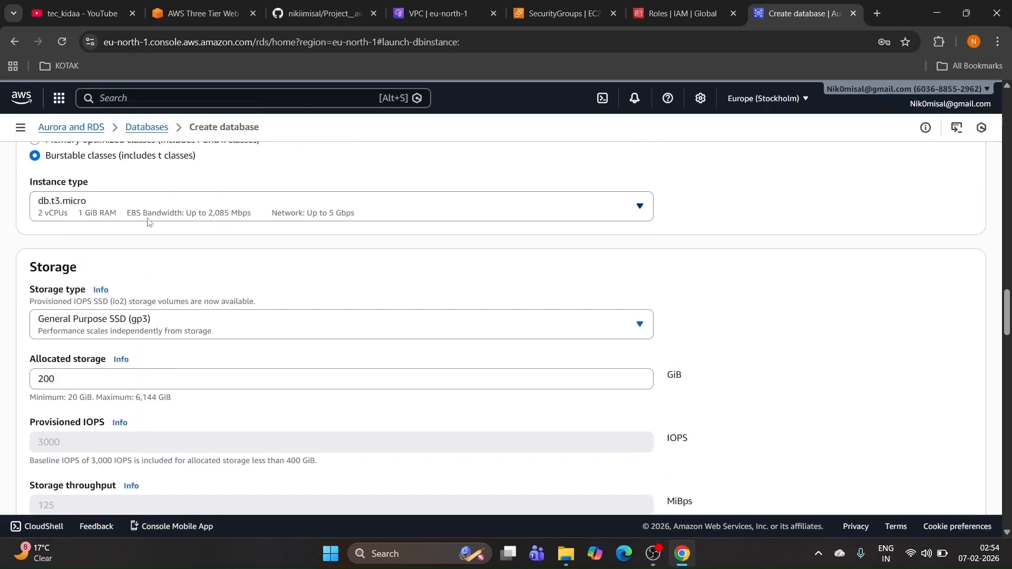
{"action": "left_click", "coordinate": [148, 221]}
{"action": "left_click", "coordinate": [112, 293]}
Step: Set the storage type to General Purpose SSD (gp2) and begin editing Allocated storage
{"action": "scroll", "coordinate": [144, 231], "scroll_direction": "down", "scroll_amount": 1}
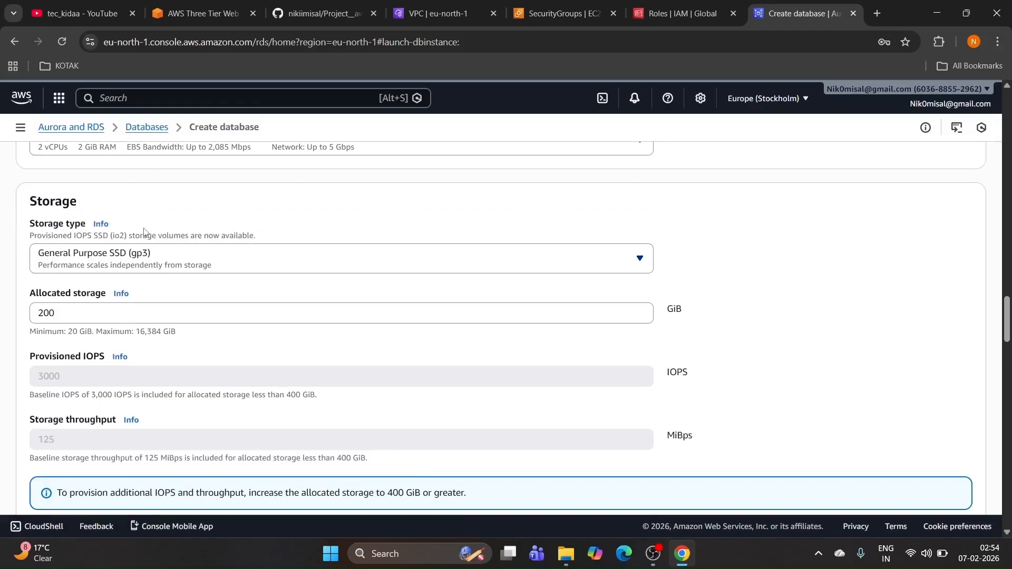
{"action": "left_click", "coordinate": [203, 259]}
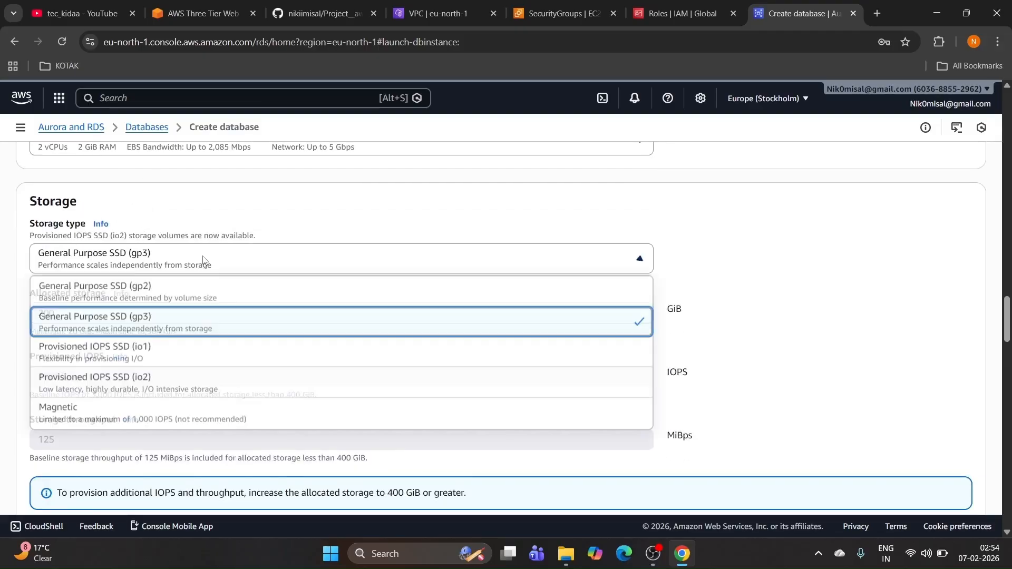
{"action": "scroll", "coordinate": [169, 256], "scroll_direction": "down", "scroll_amount": 1}
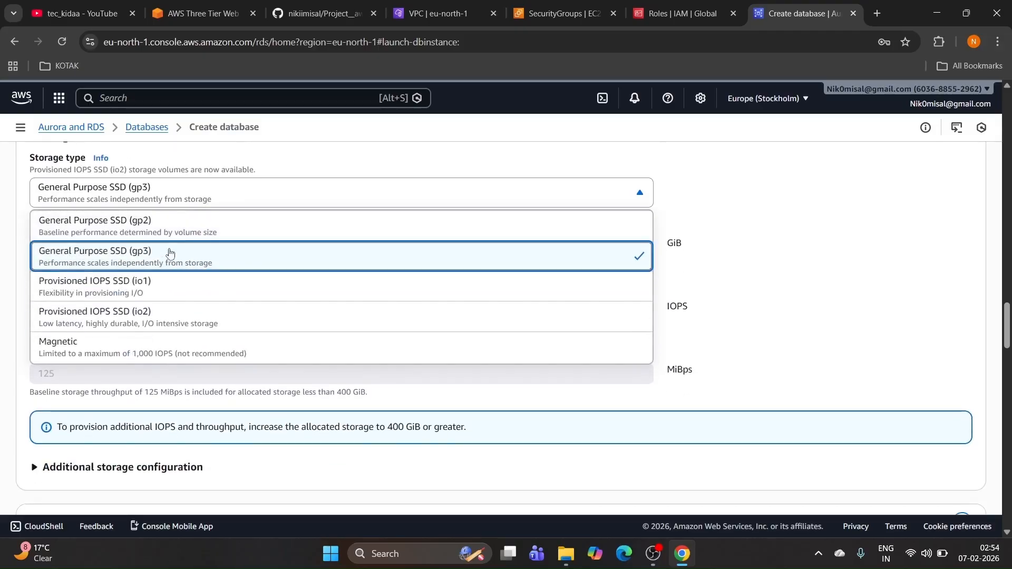
{"action": "left_click", "coordinate": [149, 230]}
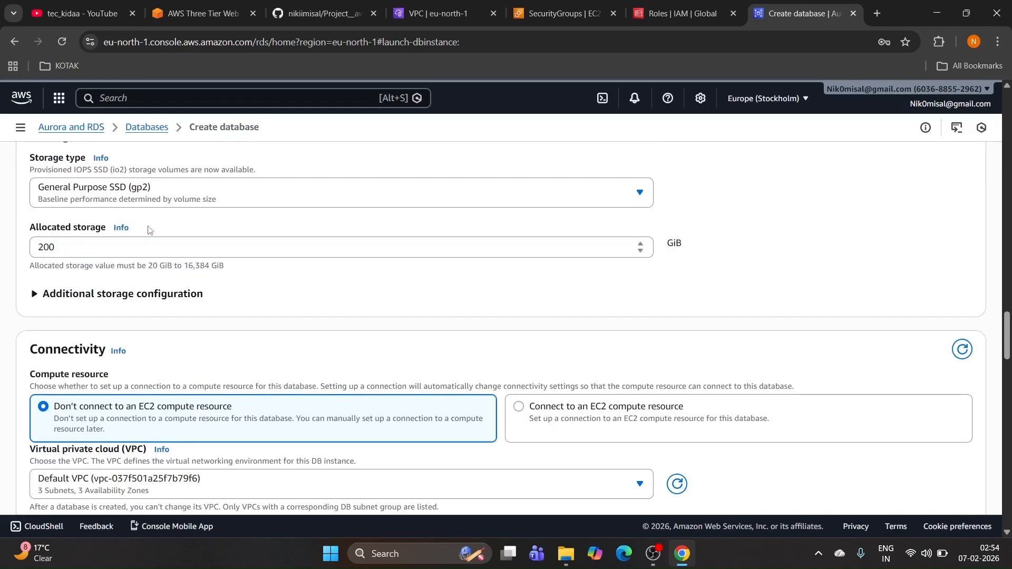
{"action": "left_click", "coordinate": [127, 248]}
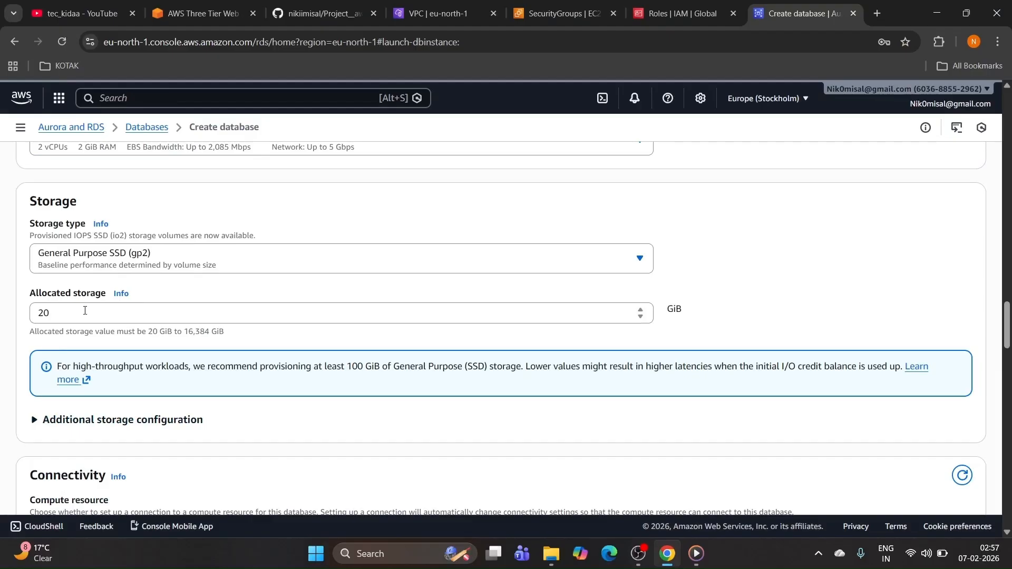
Step: Place the database in the 3-tier-vpc-vpc VPC, leaving No public access selected
{"action": "scroll", "coordinate": [84, 311], "scroll_direction": "down", "scroll_amount": 4}
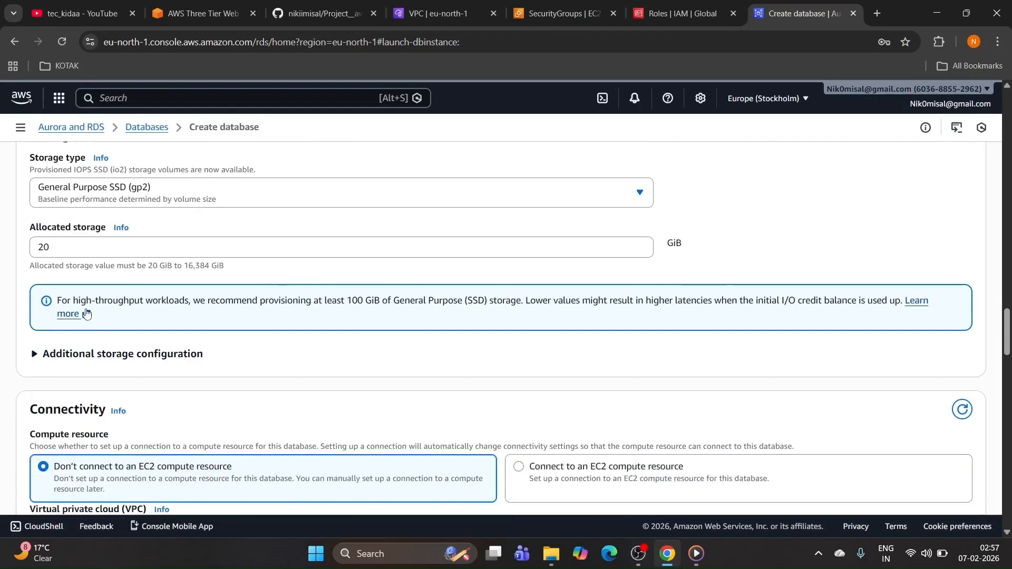
{"action": "scroll", "coordinate": [127, 337], "scroll_direction": "down", "scroll_amount": 3}
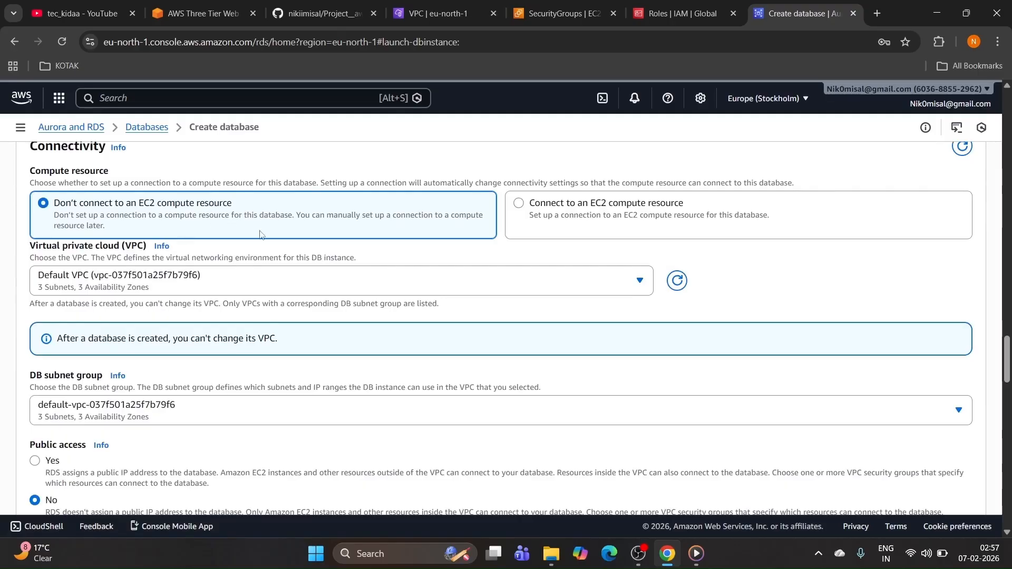
{"action": "scroll", "coordinate": [261, 232], "scroll_direction": "down", "scroll_amount": 1}
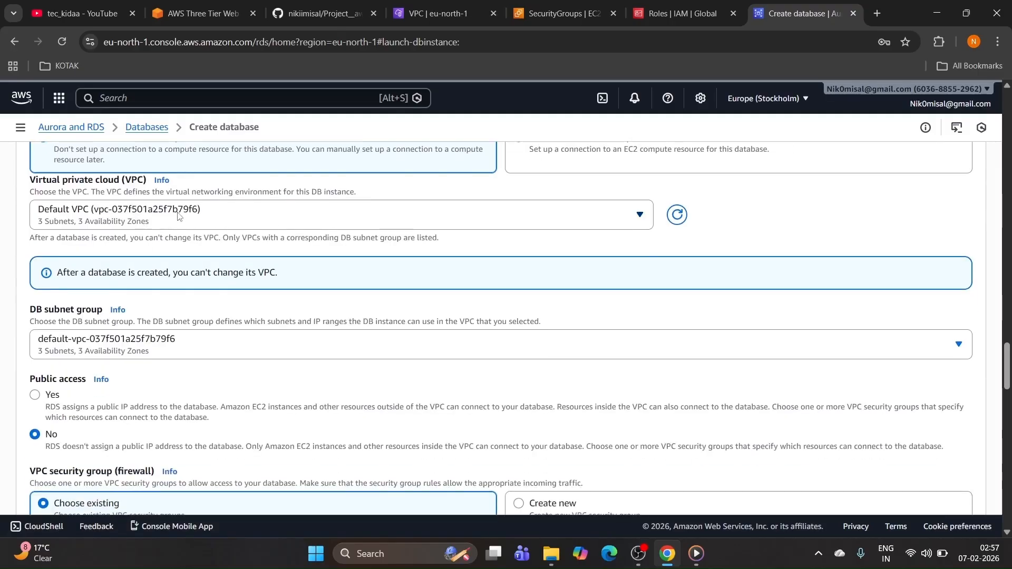
{"action": "left_click", "coordinate": [179, 216]}
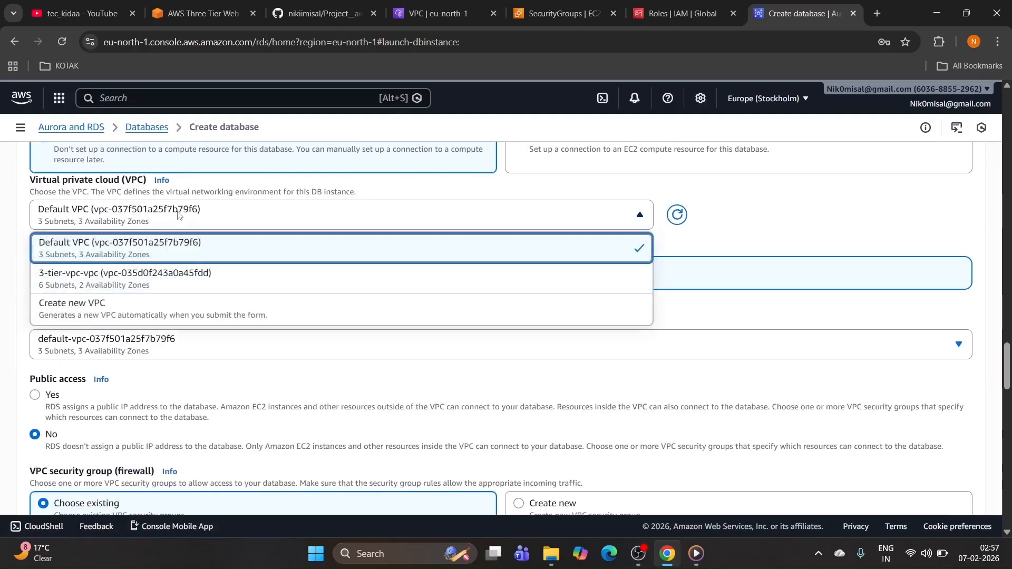
{"action": "left_click", "coordinate": [151, 276]}
{"action": "scroll", "coordinate": [169, 271], "scroll_direction": "down", "scroll_amount": 1}
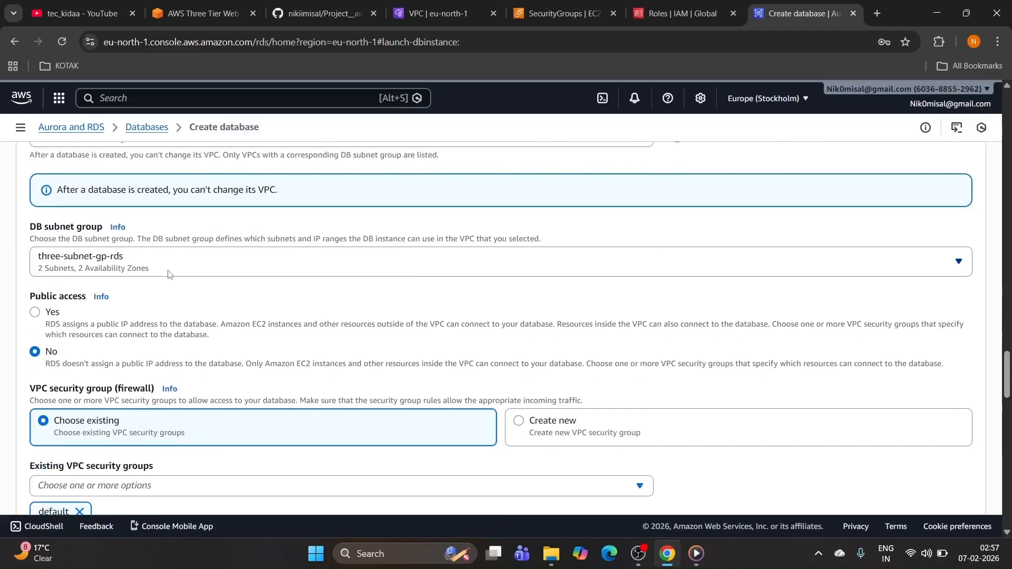
{"action": "scroll", "coordinate": [169, 273], "scroll_direction": "down", "scroll_amount": 1}
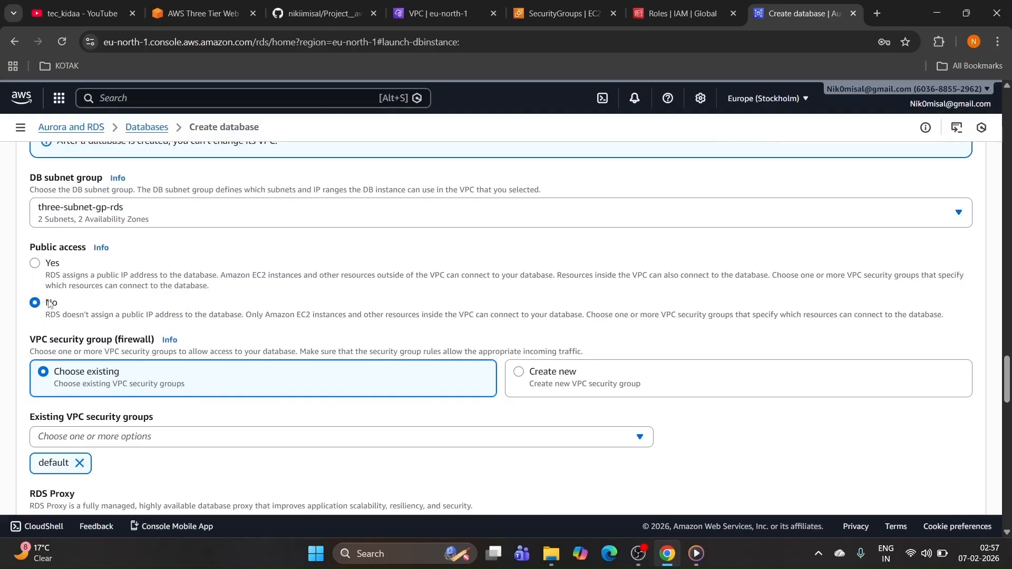
{"action": "left_click_drag", "start_coordinate": [45, 299], "coordinate": [471, 327]}
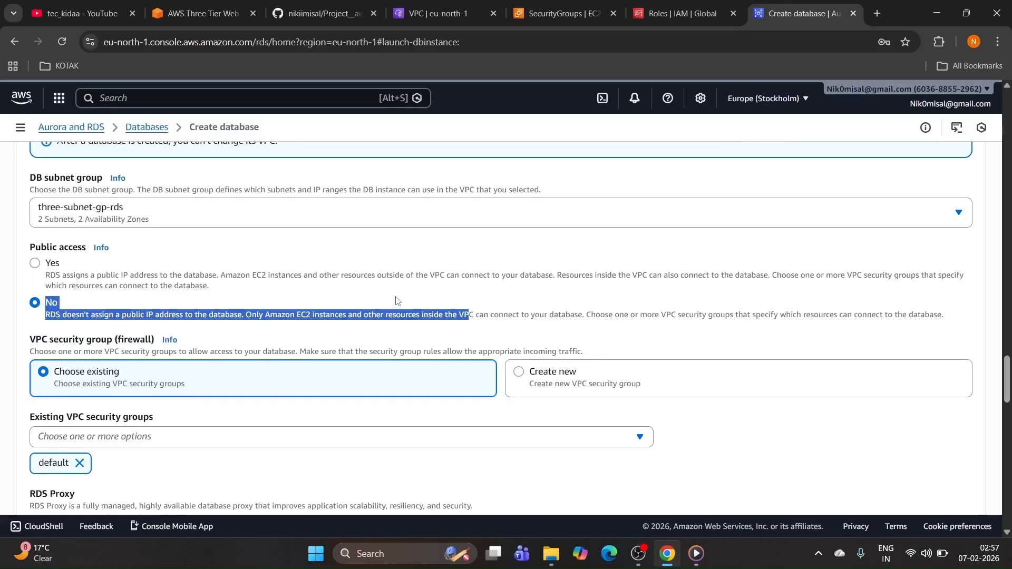
Step: Swap the default security group for the existing 5. DB-srv group
{"action": "scroll", "coordinate": [393, 301], "scroll_direction": "down", "scroll_amount": 1}
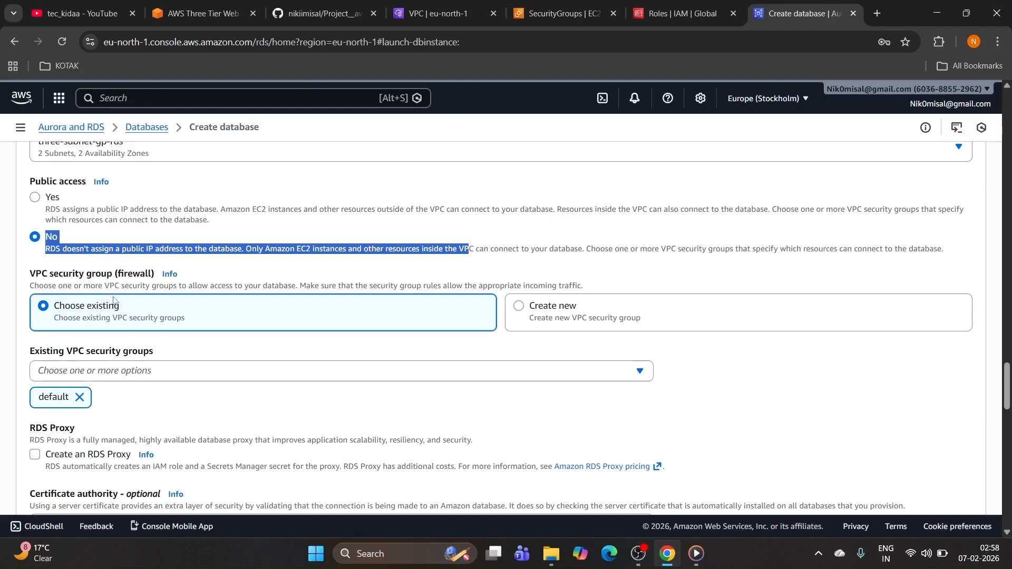
{"action": "scroll", "coordinate": [135, 373], "scroll_direction": "down", "scroll_amount": 1}
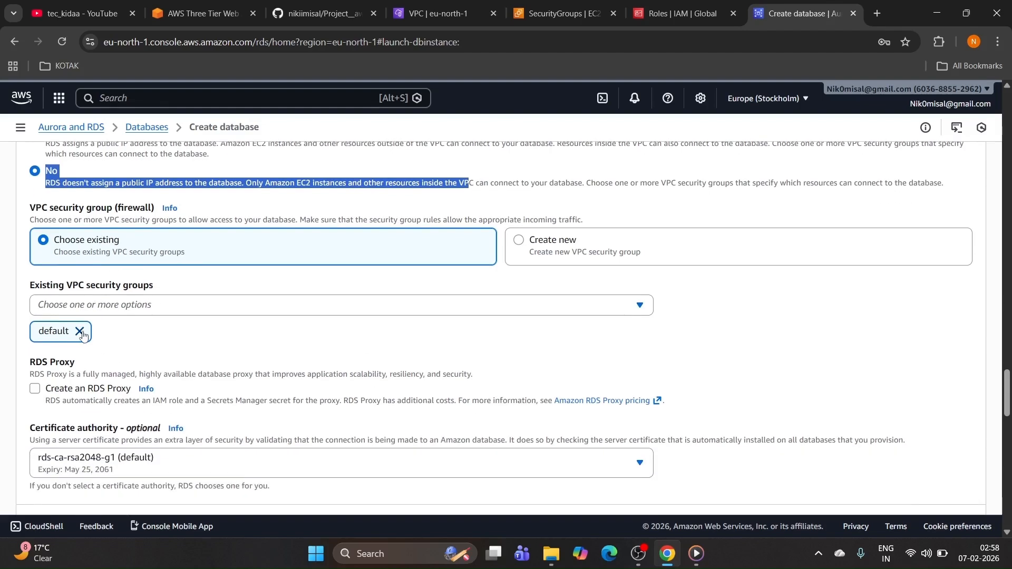
{"action": "left_click", "coordinate": [82, 332]}
{"action": "left_click", "coordinate": [93, 316]}
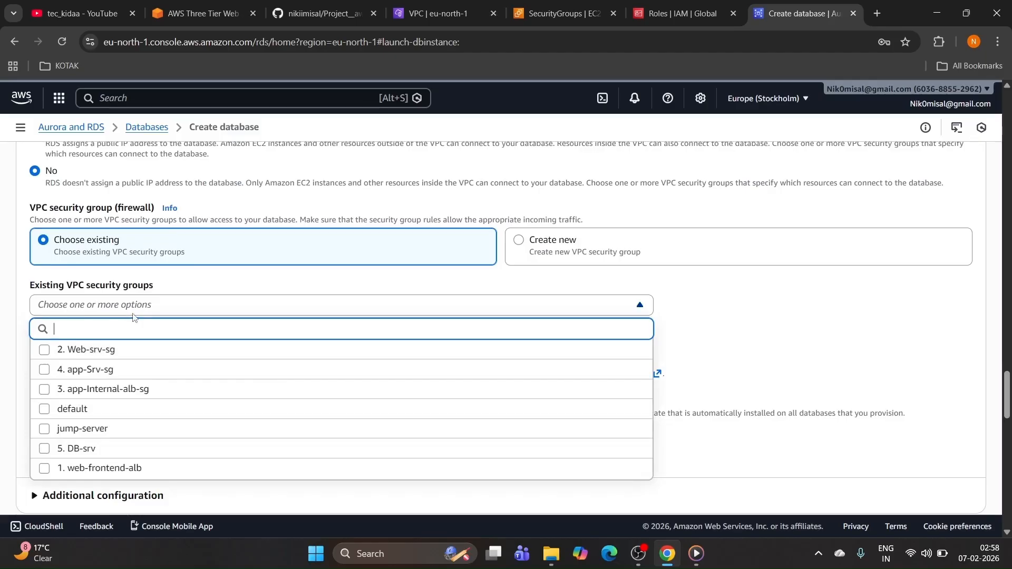
{"action": "scroll", "coordinate": [116, 311], "scroll_direction": "down", "scroll_amount": 3}
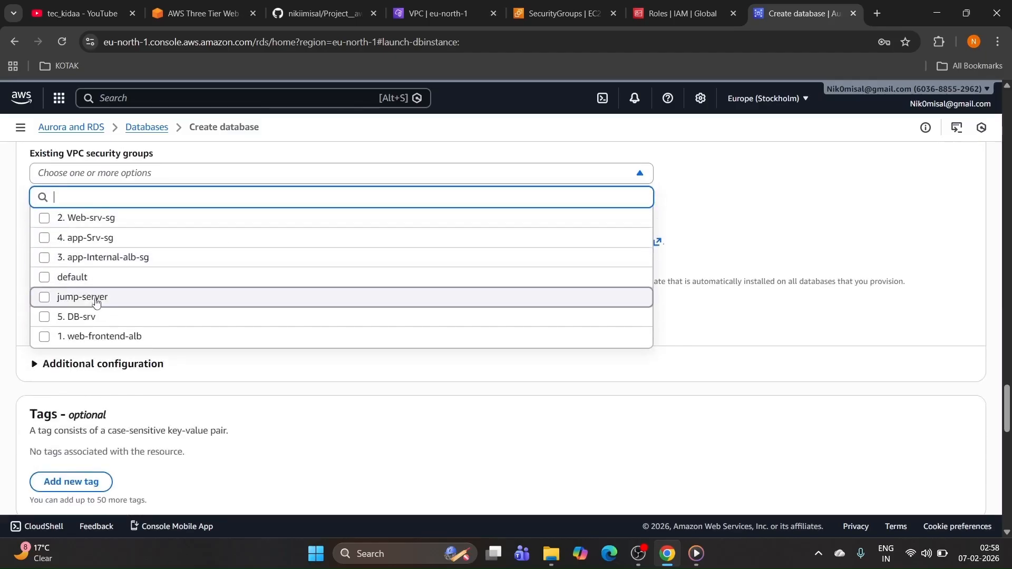
{"action": "left_click", "coordinate": [93, 318]}
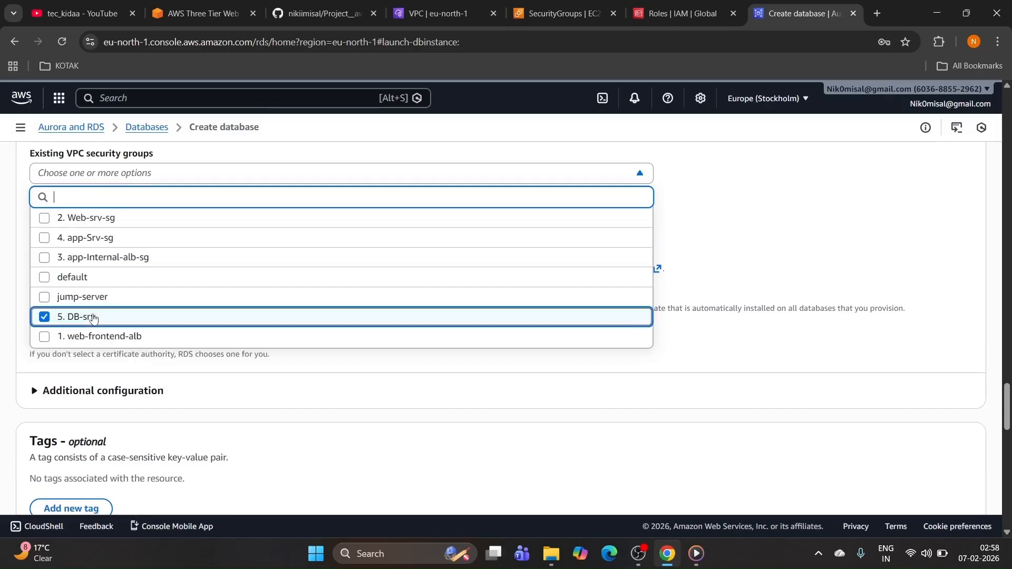
{"action": "left_click", "coordinate": [803, 193]}
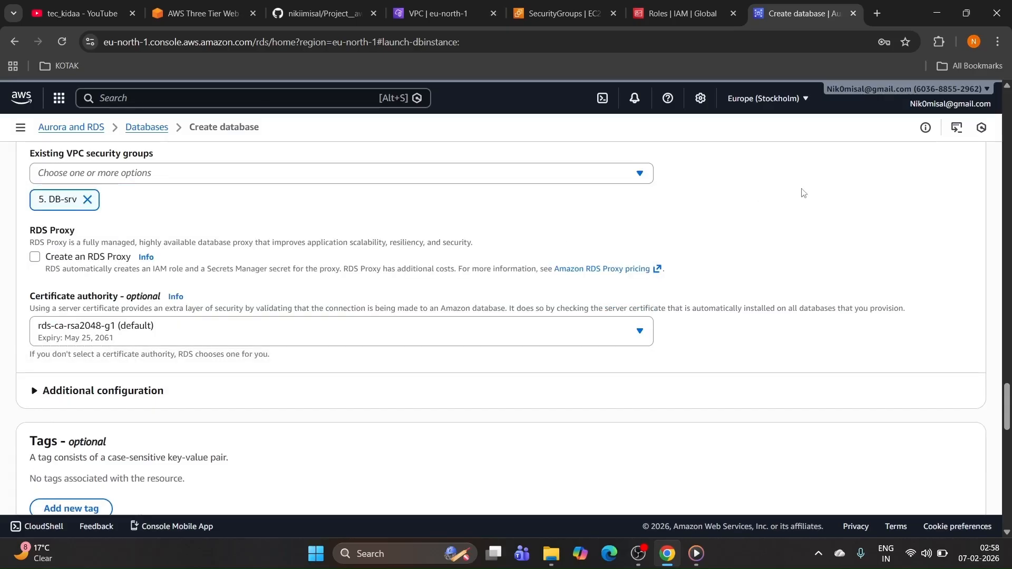
{"action": "scroll", "coordinate": [235, 257], "scroll_direction": "down", "scroll_amount": 5}
Step: Disable Enhanced monitoring and check the 54.44 USD estimated monthly cost
{"action": "scroll", "coordinate": [236, 257], "scroll_direction": "down", "scroll_amount": 4}
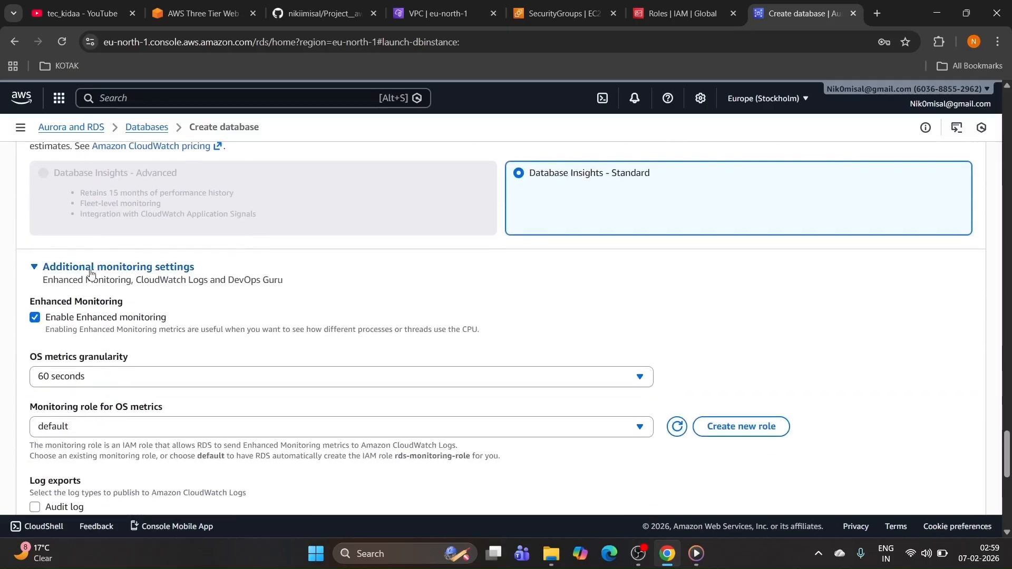
{"action": "left_click", "coordinate": [33, 317]}
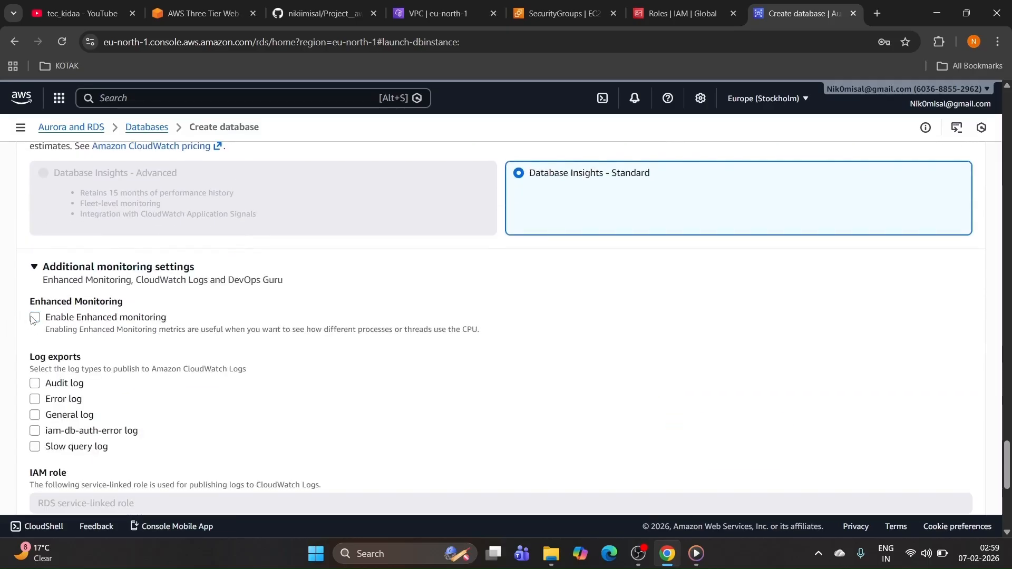
{"action": "scroll", "coordinate": [110, 299], "scroll_direction": "down", "scroll_amount": 2}
{"action": "scroll", "coordinate": [111, 299], "scroll_direction": "down", "scroll_amount": 3}
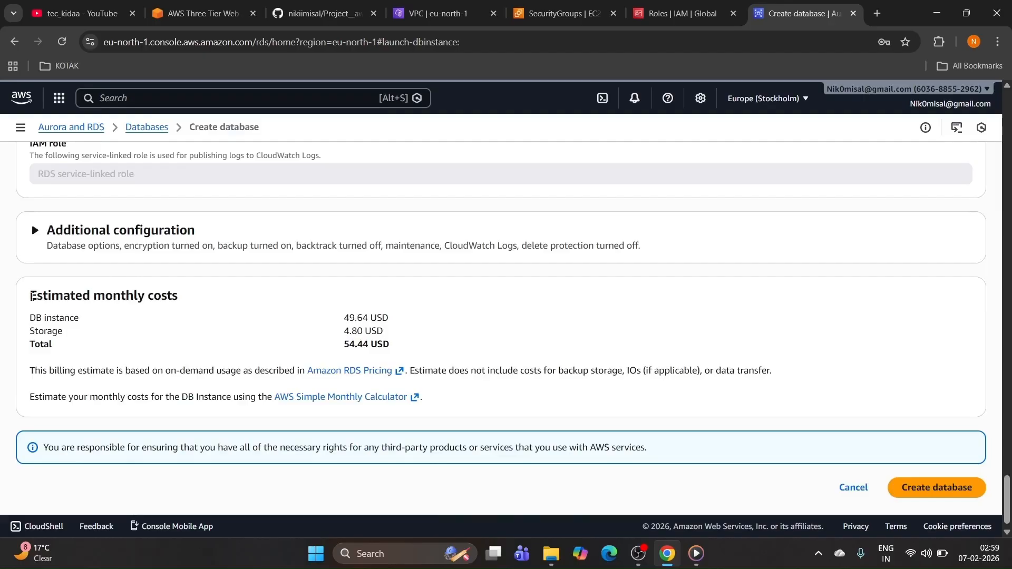
{"action": "left_click_drag", "start_coordinate": [30, 295], "coordinate": [406, 347]}
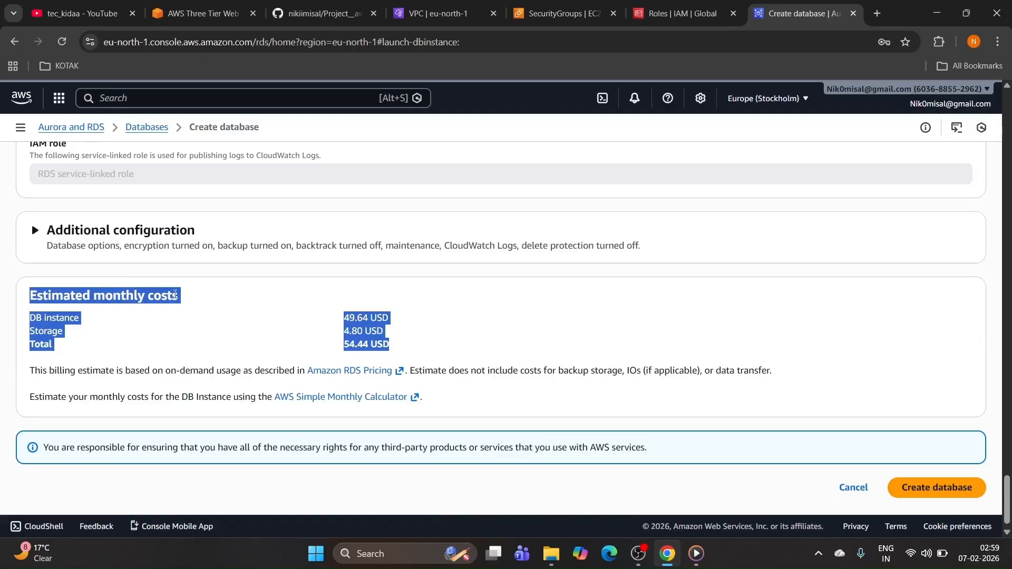
{"action": "left_click_drag", "start_coordinate": [189, 309], "coordinate": [192, 308]}
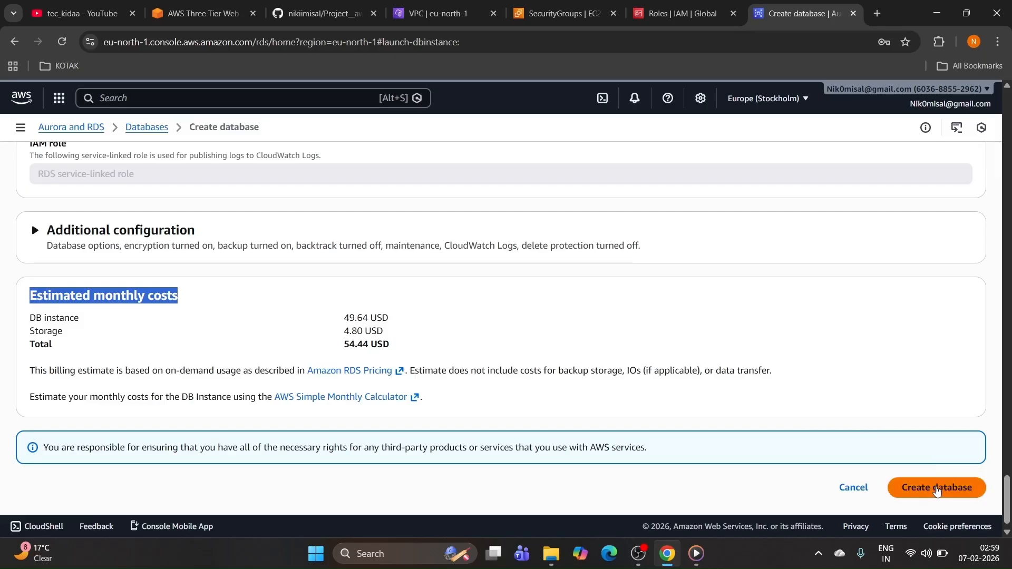
Step: Submit the db-3tier database and dismiss the browser's save-password prompt
{"action": "left_click", "coordinate": [937, 490]}
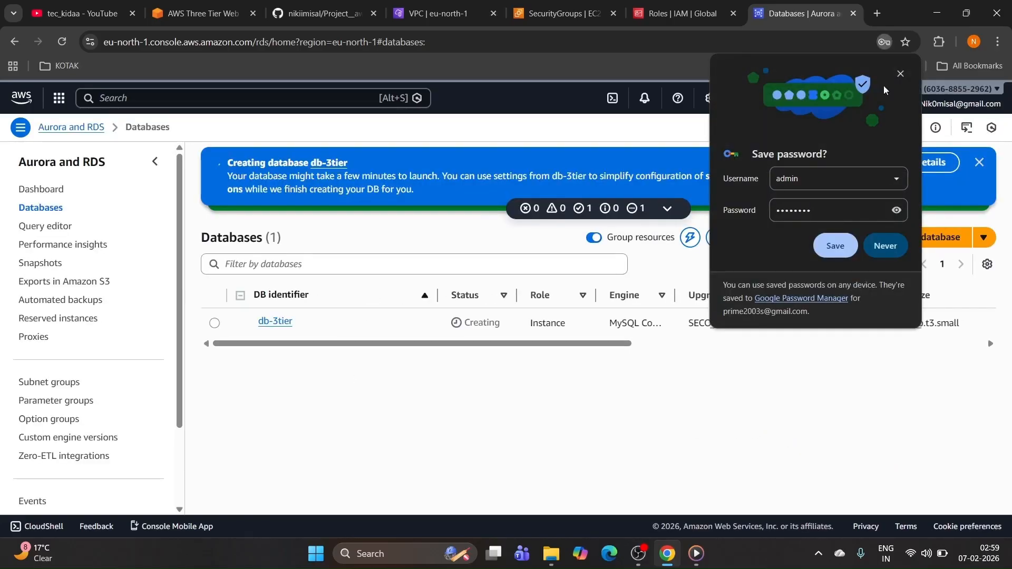
{"action": "left_click", "coordinate": [901, 74]}
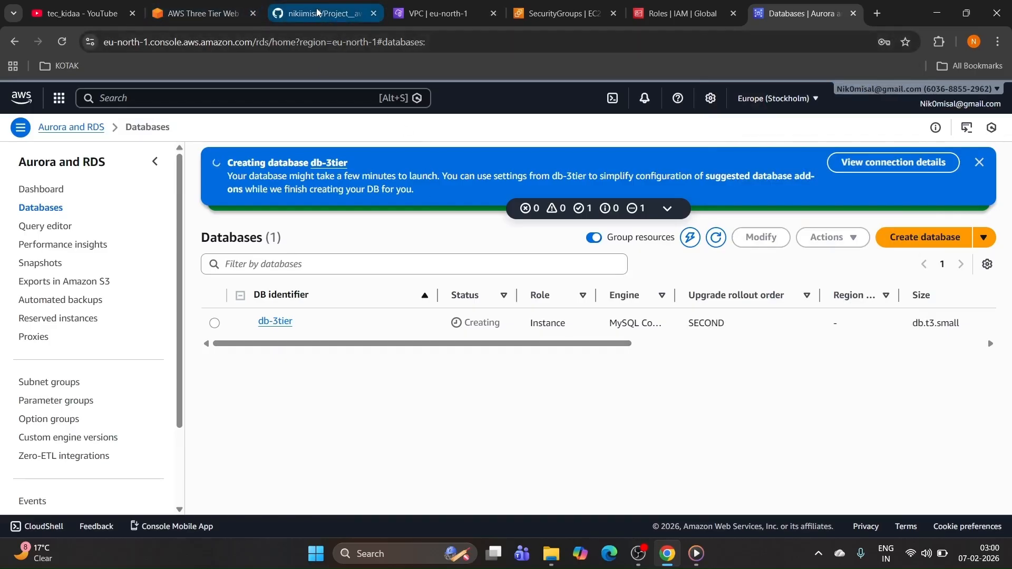
{"action": "left_click", "coordinate": [271, 12]}
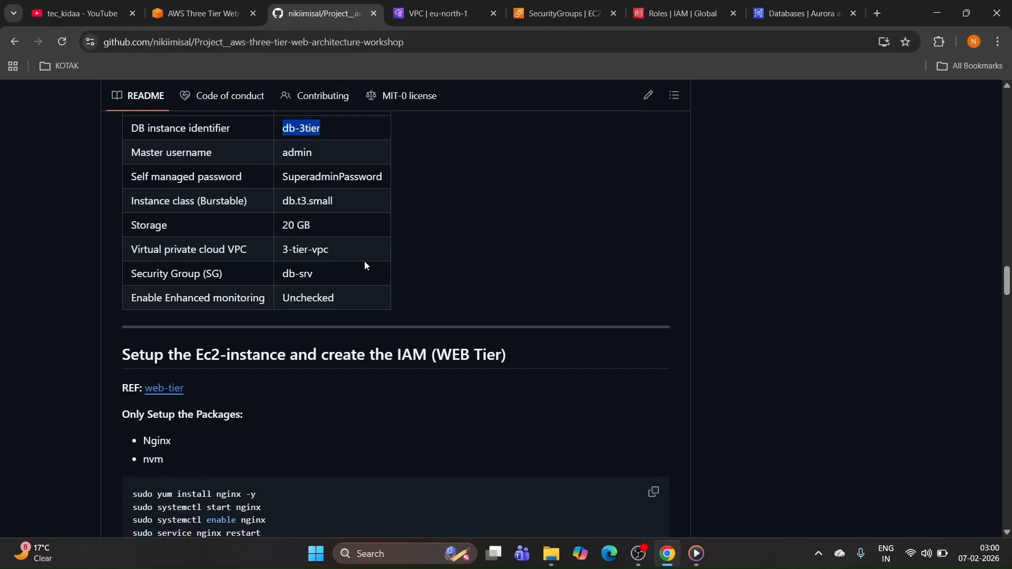
{"action": "scroll", "coordinate": [365, 261], "scroll_direction": "up", "scroll_amount": 3}
{"action": "scroll", "coordinate": [381, 244], "scroll_direction": "down", "scroll_amount": 3}
{"action": "scroll", "coordinate": [367, 245], "scroll_direction": "up", "scroll_amount": 3}
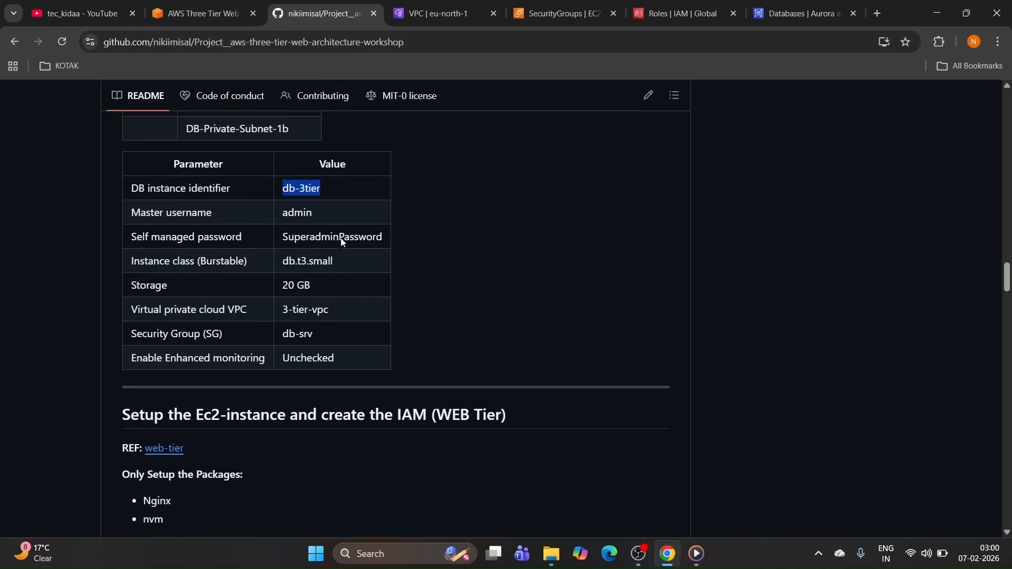
{"action": "scroll", "coordinate": [293, 256], "scroll_direction": "down", "scroll_amount": 1}
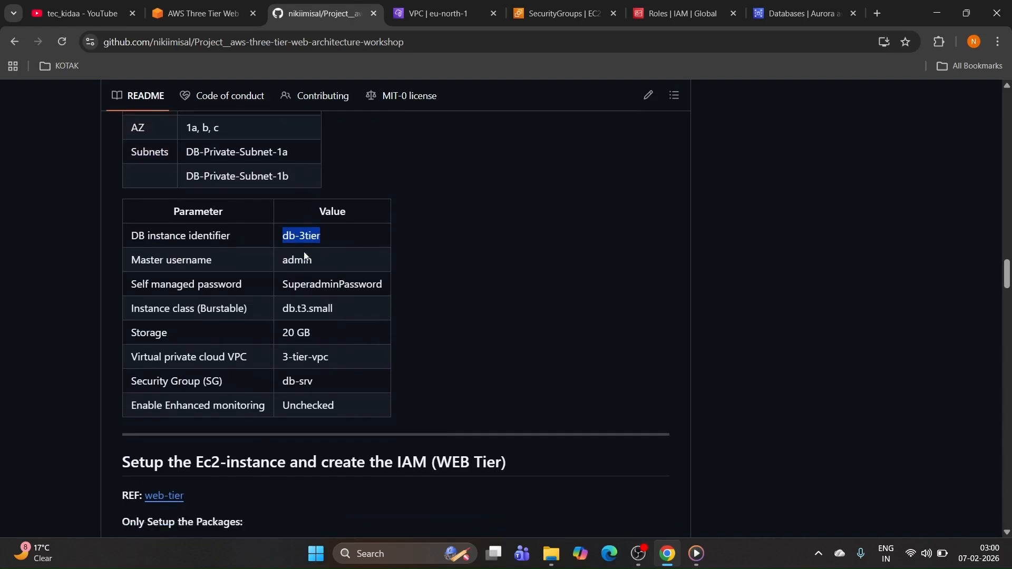
{"action": "scroll", "coordinate": [391, 255], "scroll_direction": "down", "scroll_amount": 3}
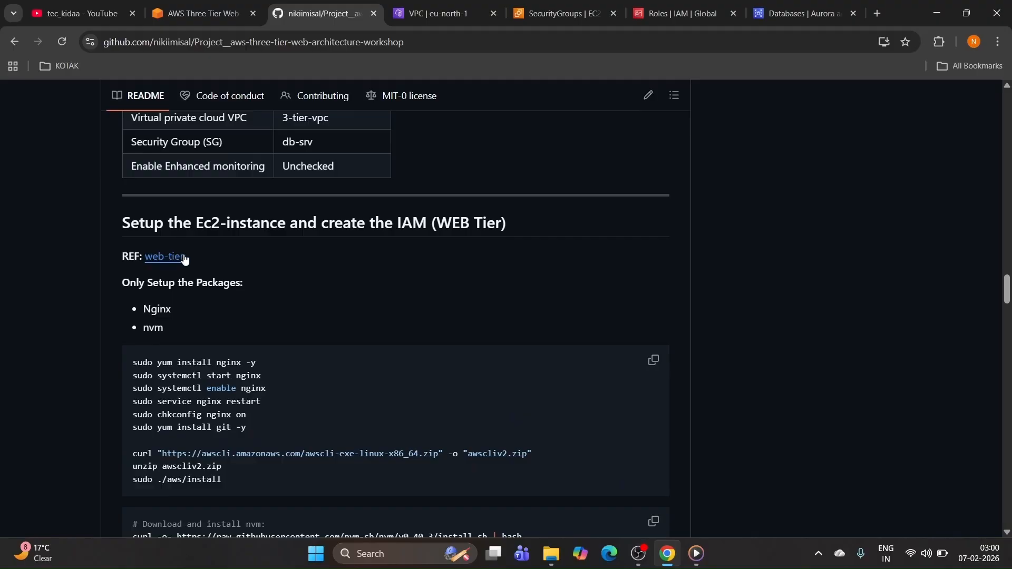
{"action": "scroll", "coordinate": [228, 254], "scroll_direction": "down", "scroll_amount": 1}
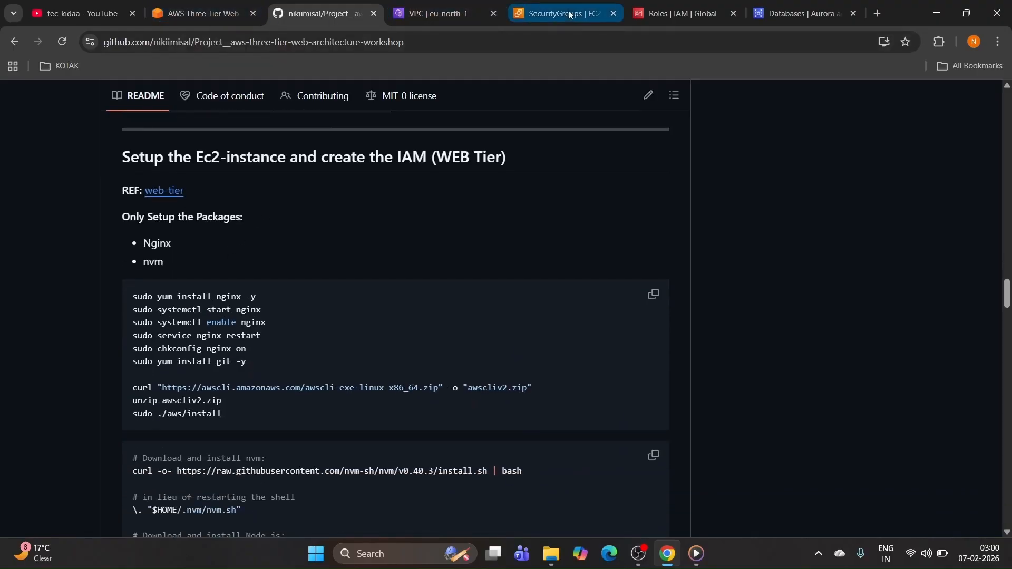
{"action": "left_click", "coordinate": [795, 13]}
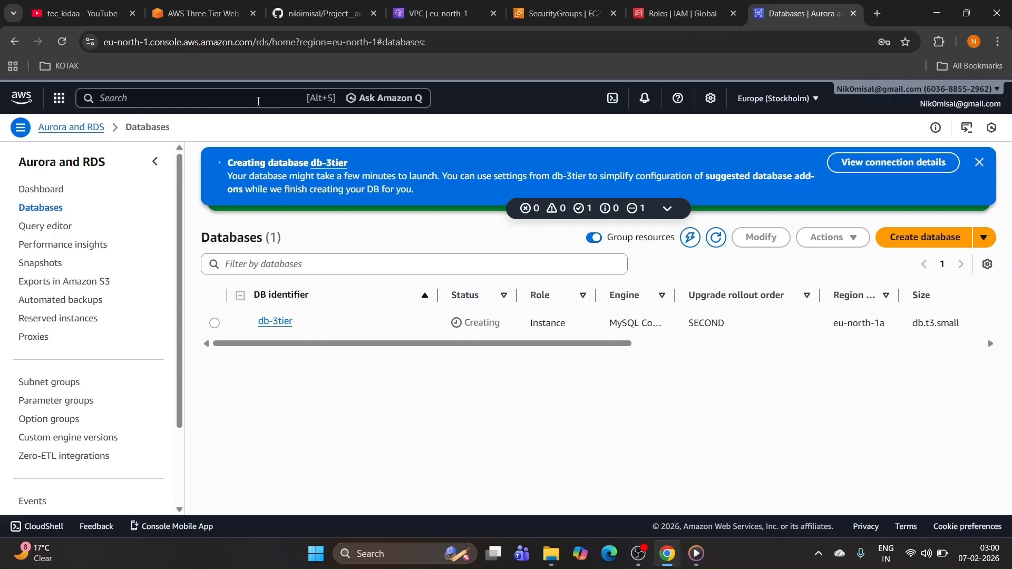
Step: Open EC2 from the service search in a new tab and start launching an instance
{"action": "left_click", "coordinate": [259, 99]}
{"action": "type", "text": "ec2"}
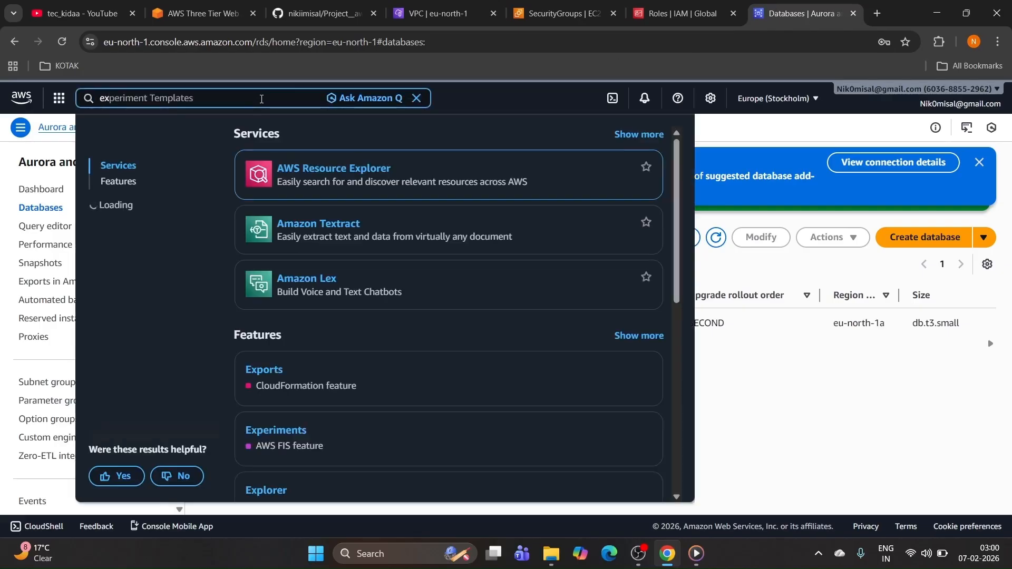
{"action": "right_click", "coordinate": [283, 171]}
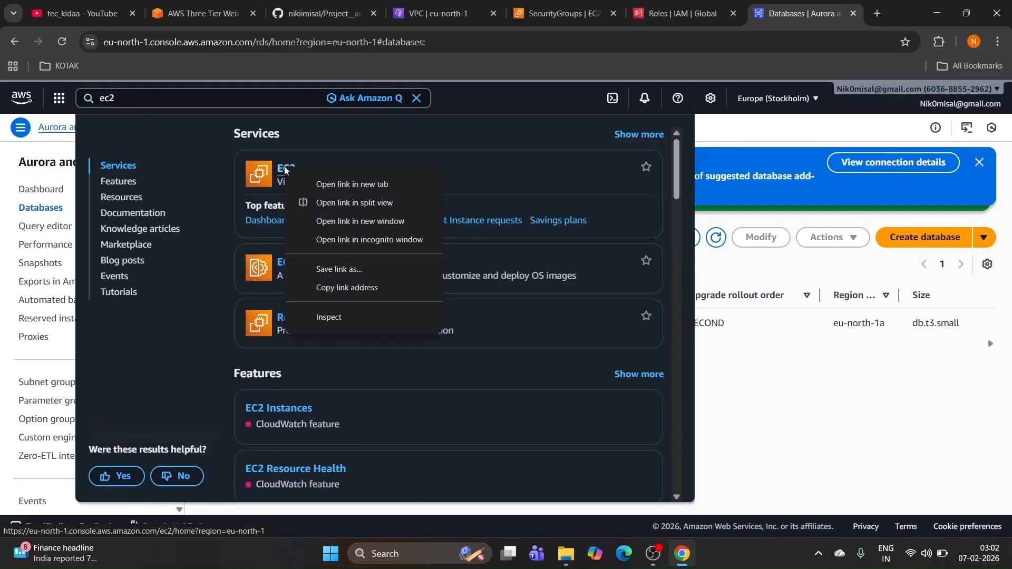
{"action": "left_click", "coordinate": [351, 184]}
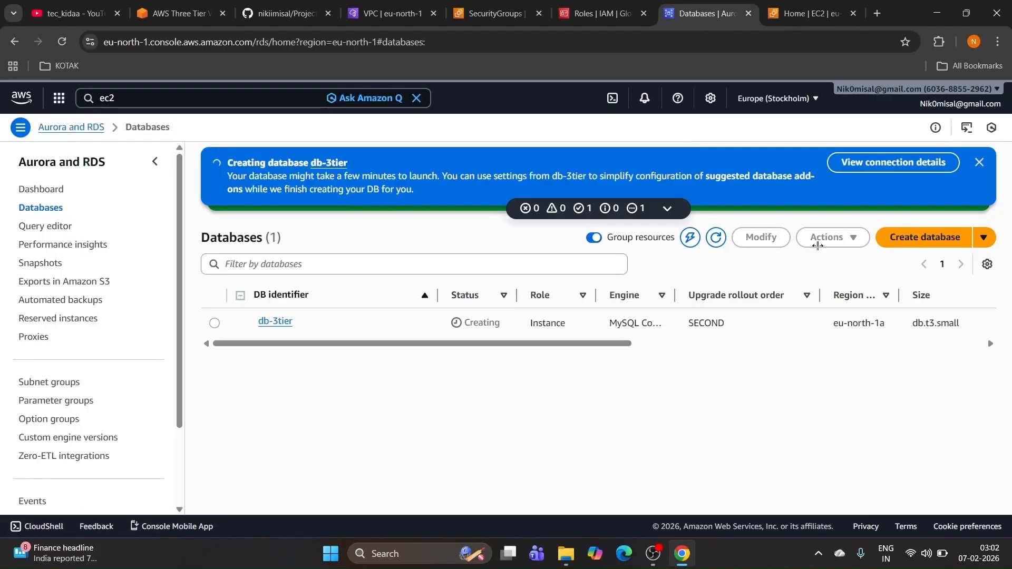
{"action": "left_click", "coordinate": [789, 12]}
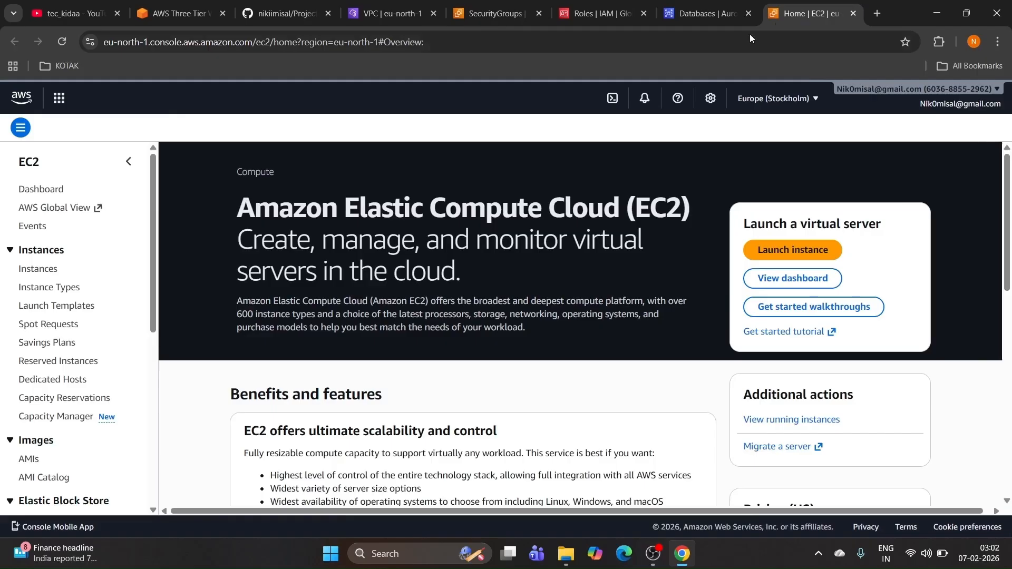
{"action": "left_click", "coordinate": [29, 190]}
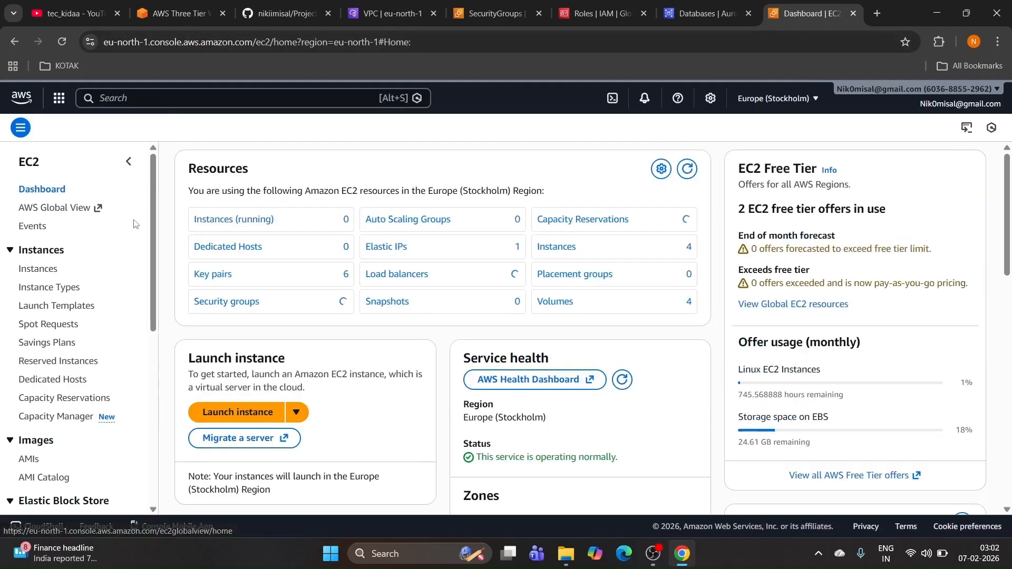
{"action": "left_click", "coordinate": [46, 270]}
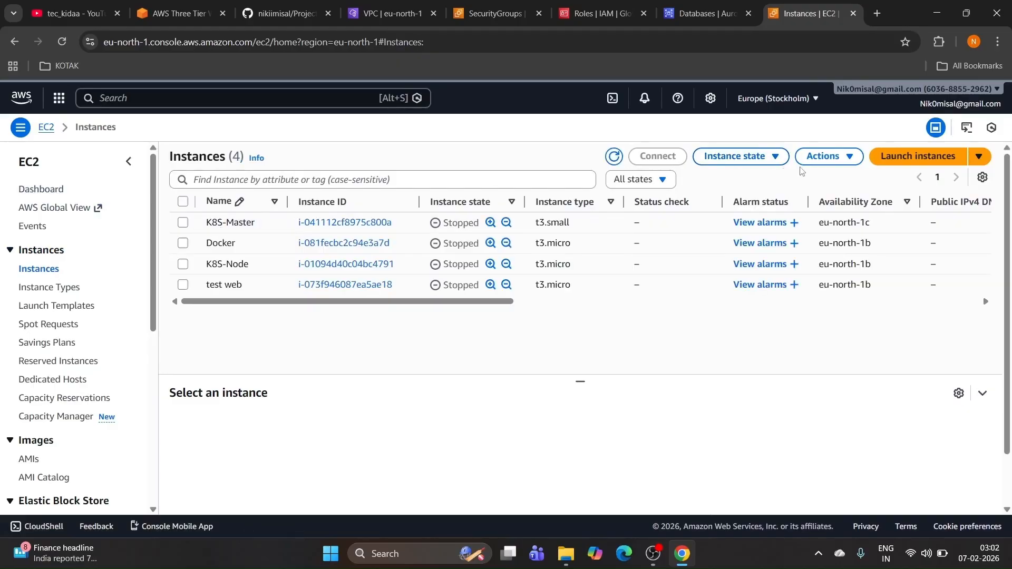
{"action": "left_click", "coordinate": [902, 160]}
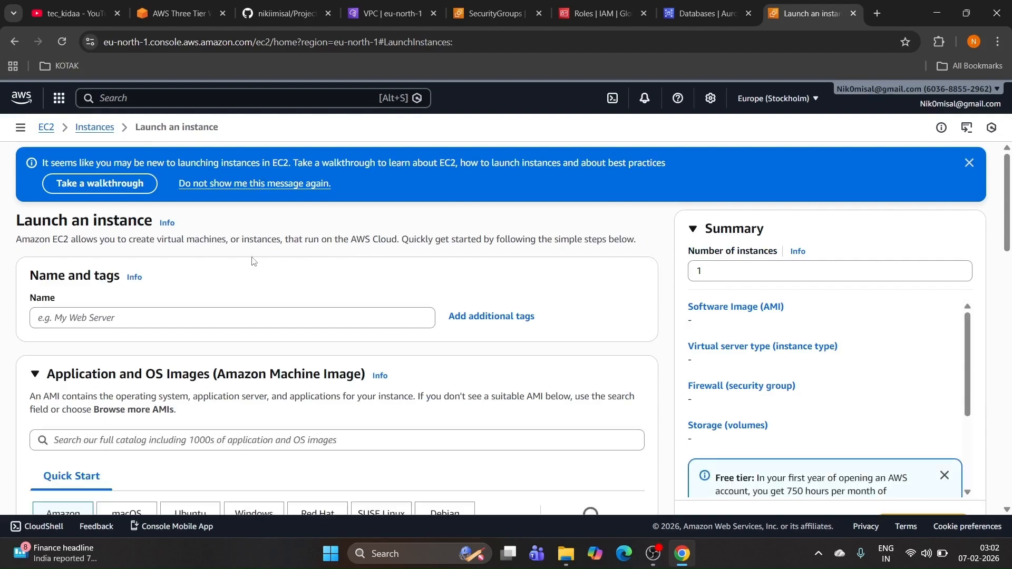
Step: Name the new instance 'WEB Tier', taken from the README heading
{"action": "left_click", "coordinate": [161, 318]}
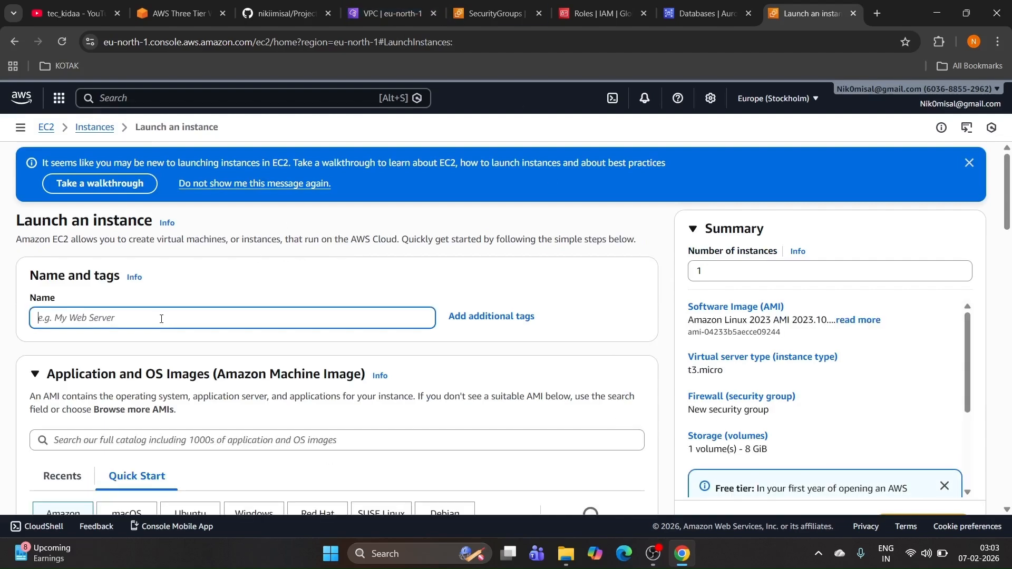
{"action": "left_click", "coordinate": [285, 13]}
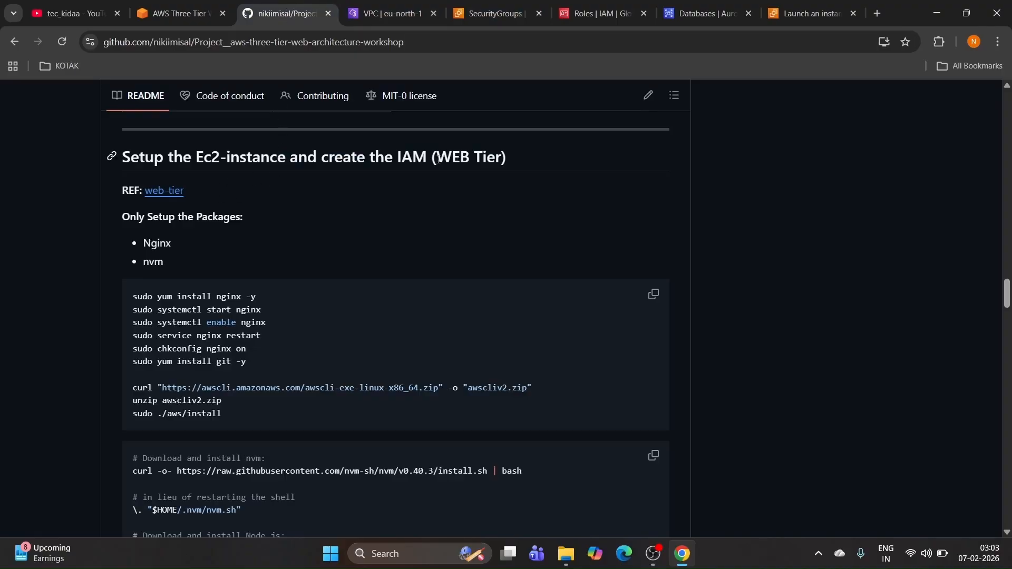
{"action": "left_click_drag", "start_coordinate": [438, 159], "coordinate": [503, 160]}
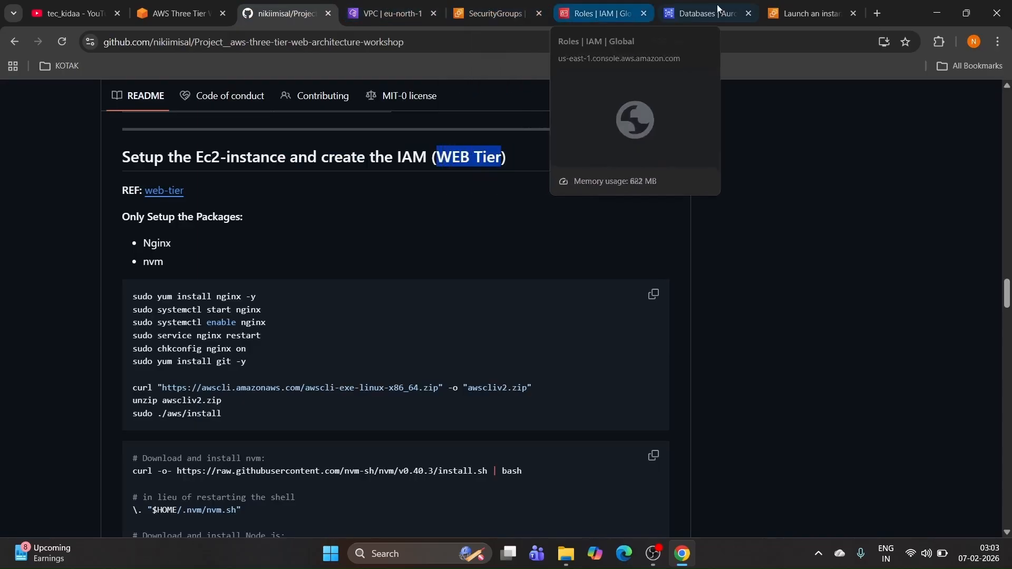
{"action": "left_click", "coordinate": [788, 11]}
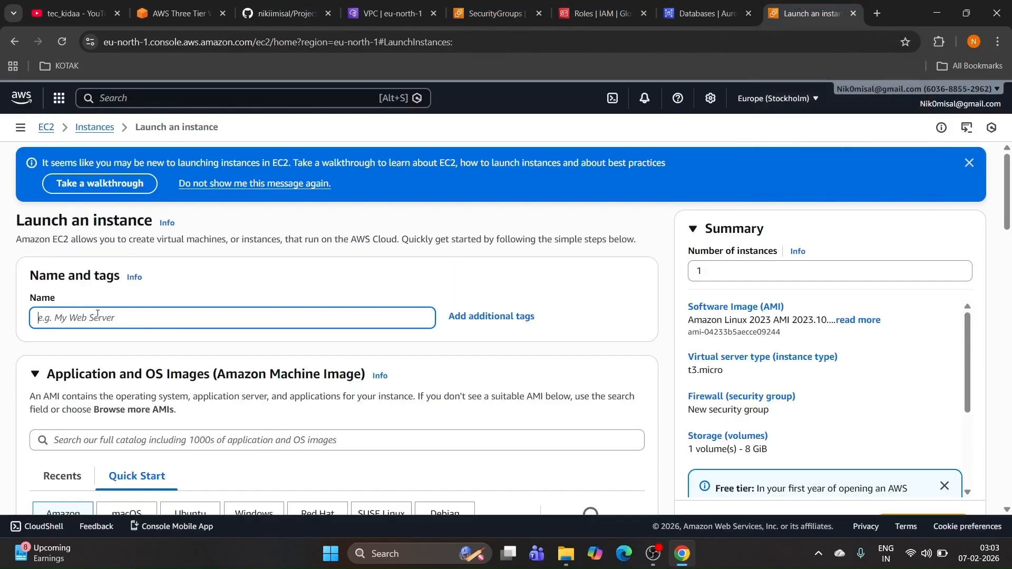
{"action": "type", "text": "WEB Tier"}
{"action": "scroll", "coordinate": [84, 316], "scroll_direction": "down", "scroll_amount": 5}
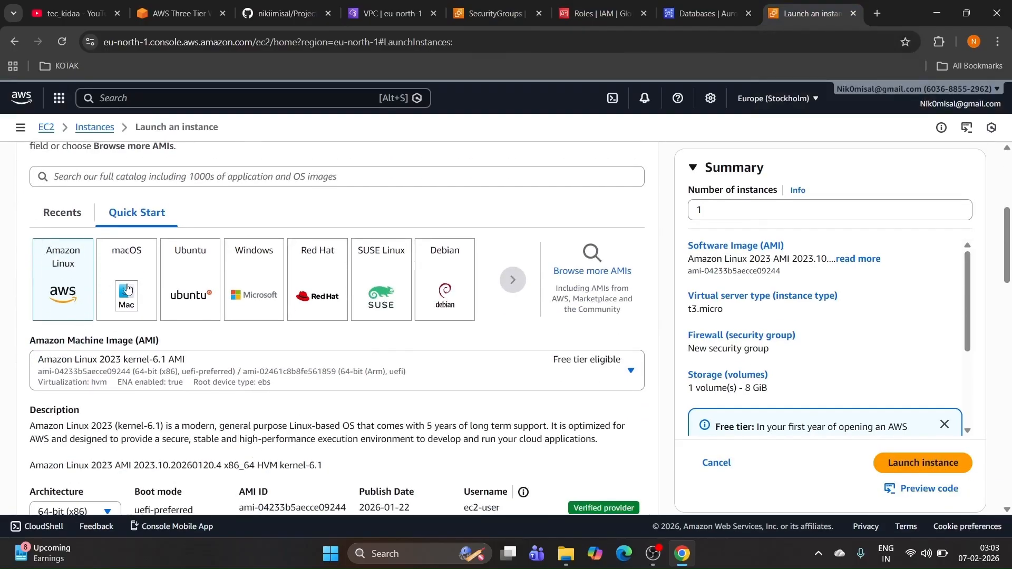
Step: Copy the nginx and AWS CLI install commands from the README, then scroll the launch form
{"action": "left_click", "coordinate": [289, 15]}
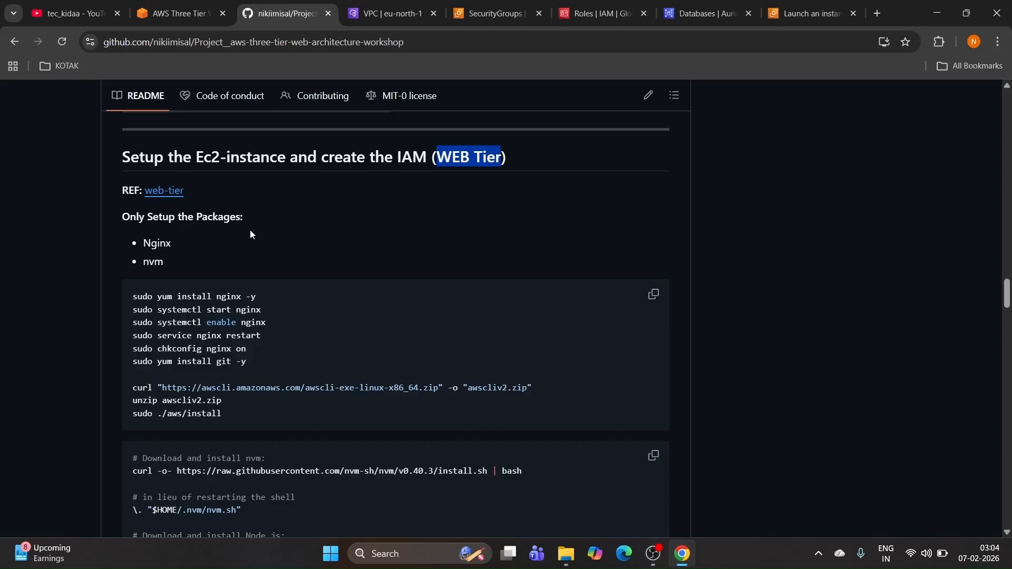
{"action": "scroll", "coordinate": [251, 234], "scroll_direction": "down", "scroll_amount": 3}
{"action": "left_click_drag", "start_coordinate": [231, 281], "coordinate": [130, 171]}
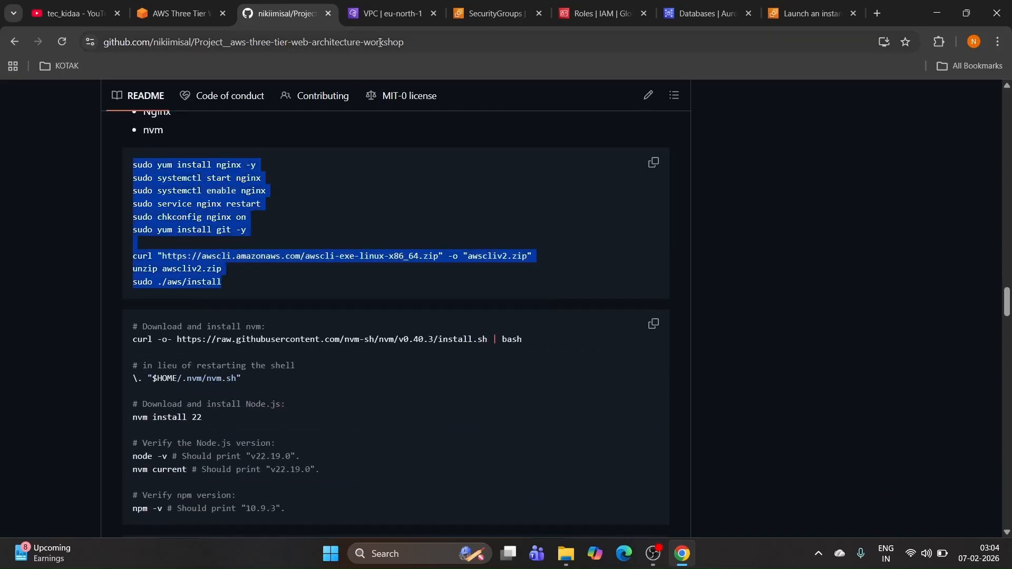
{"action": "left_click", "coordinate": [811, 14]}
{"action": "scroll", "coordinate": [245, 260], "scroll_direction": "down", "scroll_amount": 1}
{"action": "scroll", "coordinate": [245, 260], "scroll_direction": "down", "scroll_amount": 1}
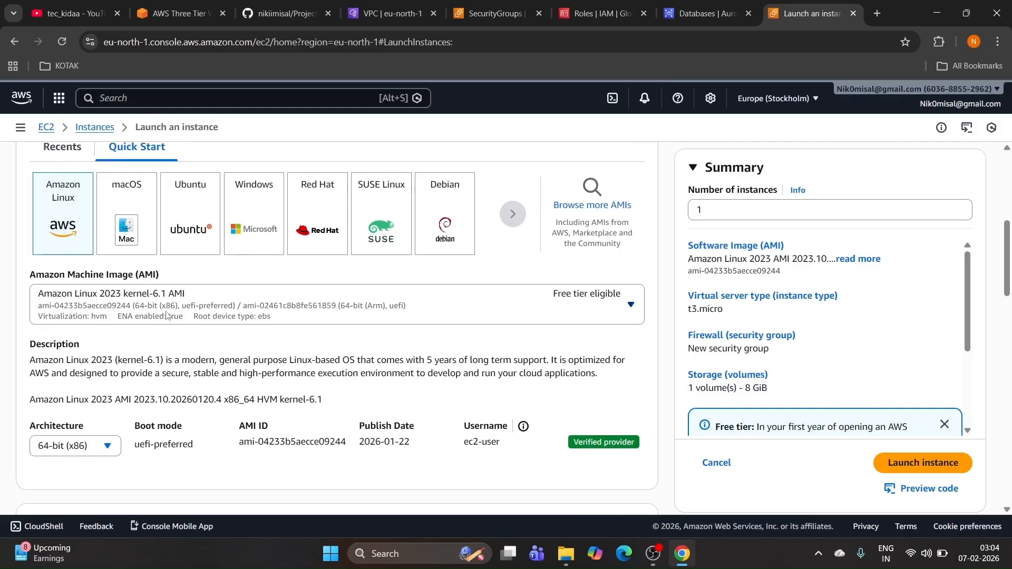
{"action": "scroll", "coordinate": [228, 253], "scroll_direction": "down", "scroll_amount": 3}
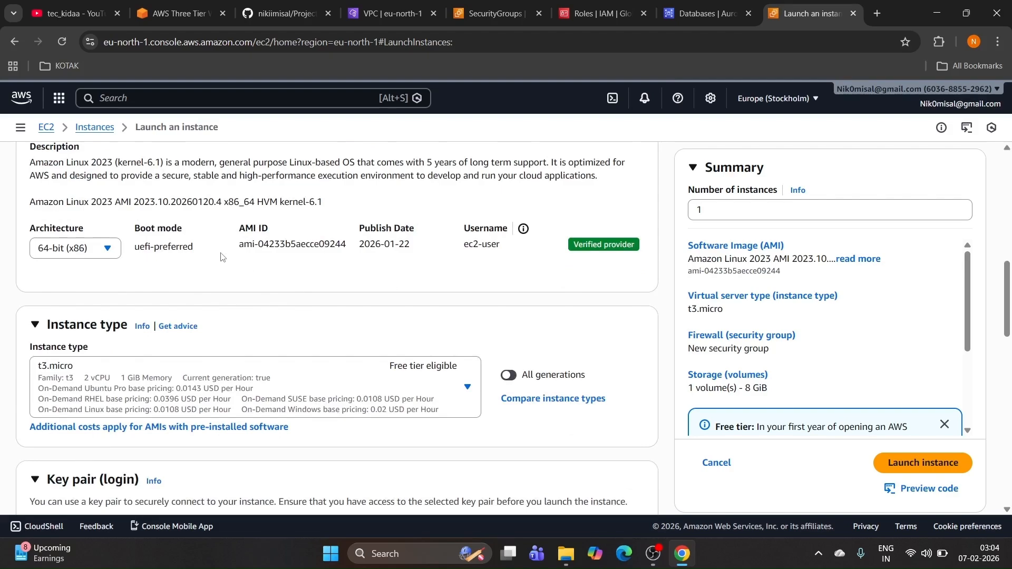
{"action": "scroll", "coordinate": [221, 257], "scroll_direction": "down", "scroll_amount": 2}
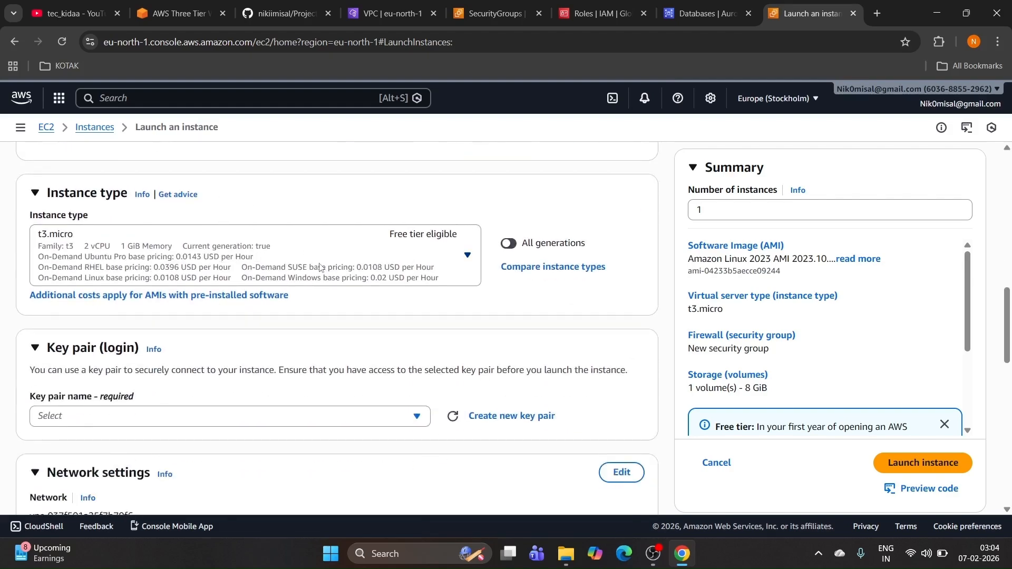
{"action": "scroll", "coordinate": [295, 277], "scroll_direction": "down", "scroll_amount": 1}
Step: Select the server1 key pair for logging in to the instance
{"action": "left_click", "coordinate": [164, 350]}
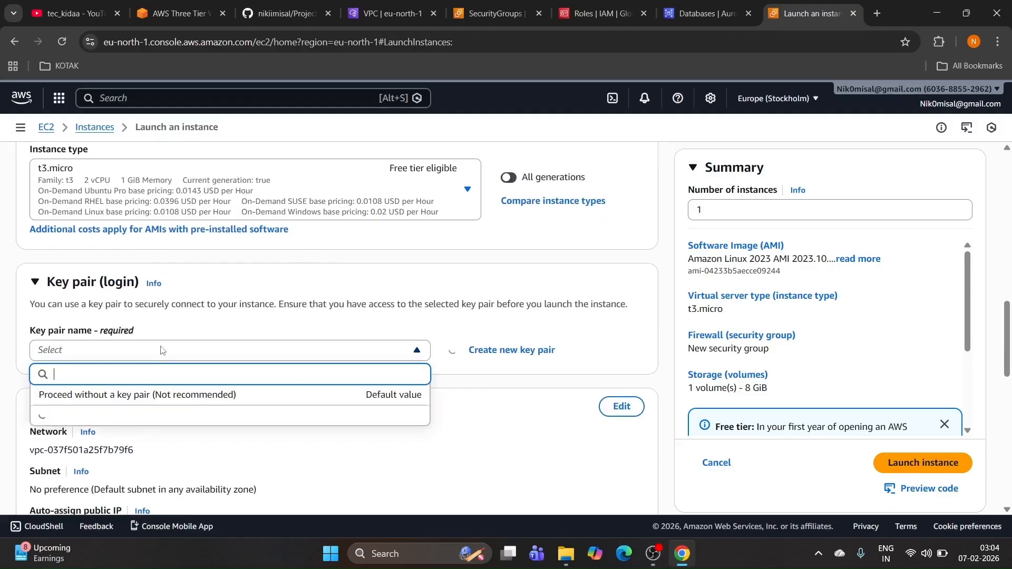
{"action": "scroll", "coordinate": [277, 257], "scroll_direction": "down", "scroll_amount": 2}
{"action": "scroll", "coordinate": [153, 310], "scroll_direction": "down", "scroll_amount": 2}
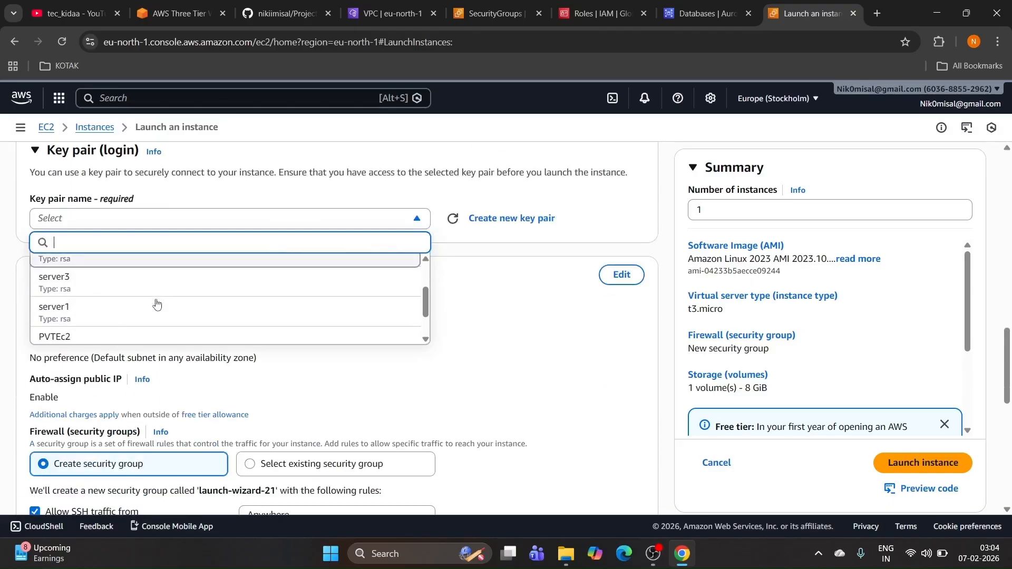
{"action": "left_click", "coordinate": [130, 314]}
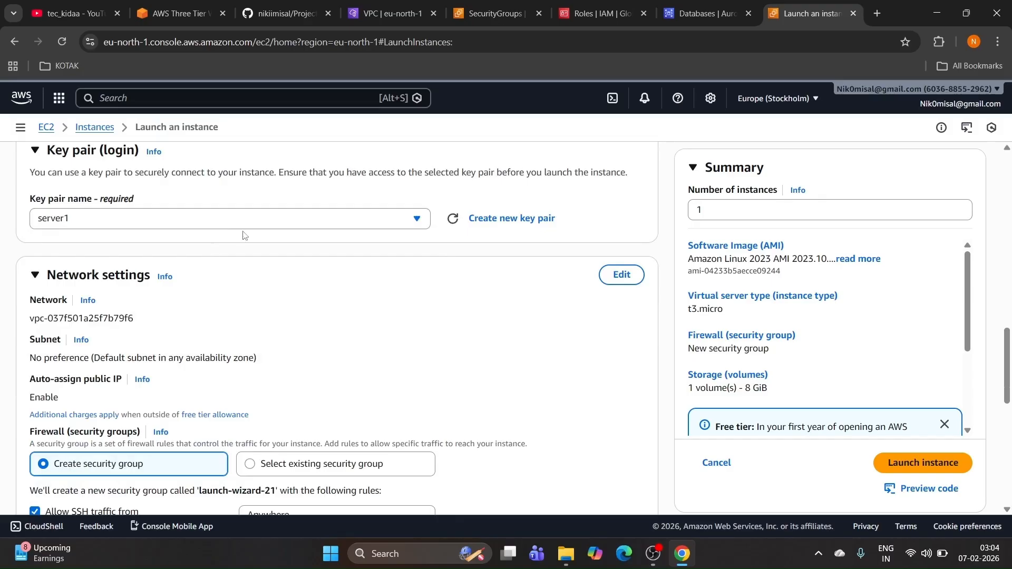
{"action": "scroll", "coordinate": [144, 259], "scroll_direction": "down", "scroll_amount": 1}
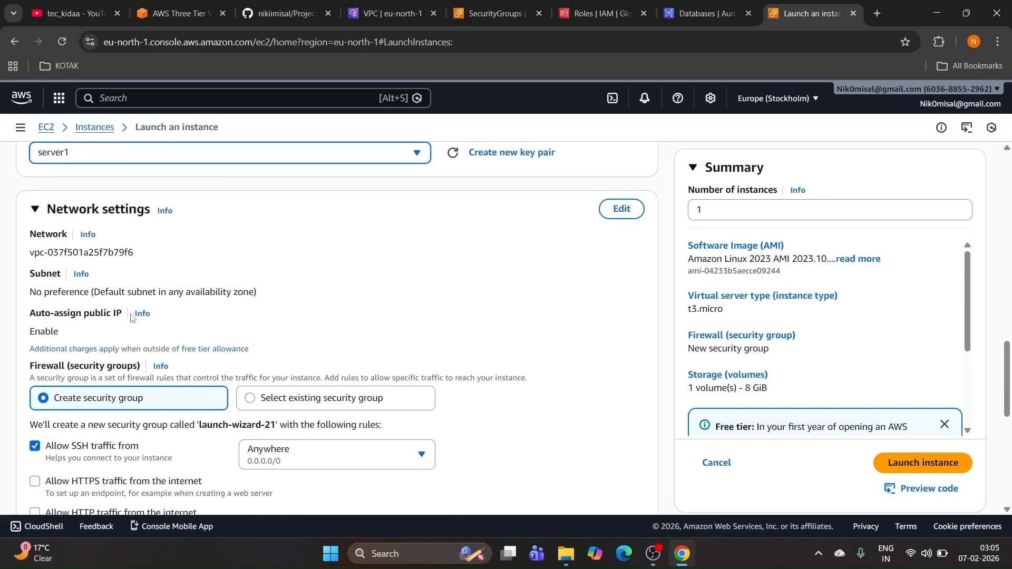
{"action": "scroll", "coordinate": [117, 270], "scroll_direction": "down", "scroll_amount": 1}
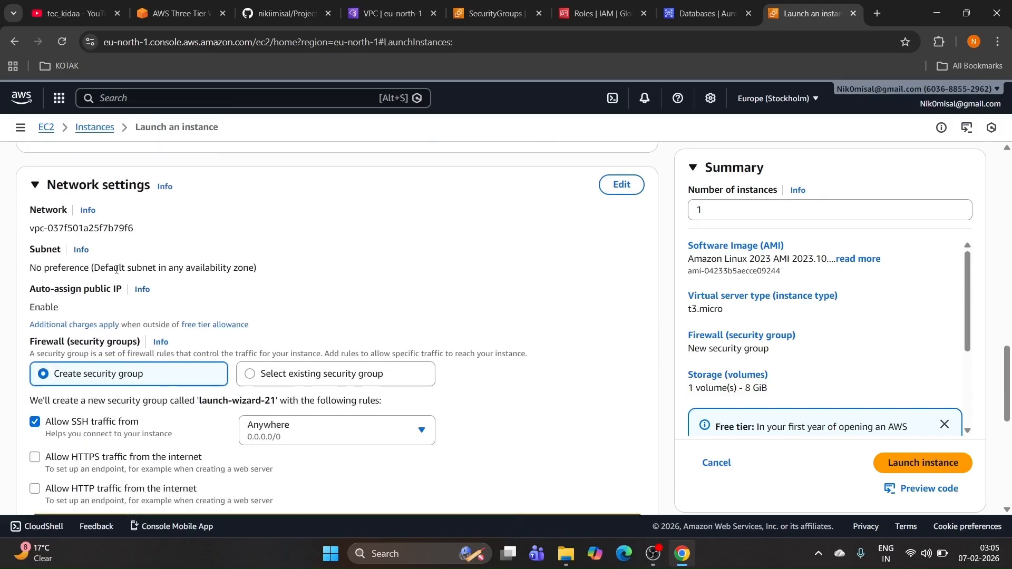
{"action": "scroll", "coordinate": [117, 270], "scroll_direction": "down", "scroll_amount": 2}
{"action": "scroll", "coordinate": [117, 270], "scroll_direction": "up", "scroll_amount": 3}
{"action": "scroll", "coordinate": [116, 271], "scroll_direction": "down", "scroll_amount": 2}
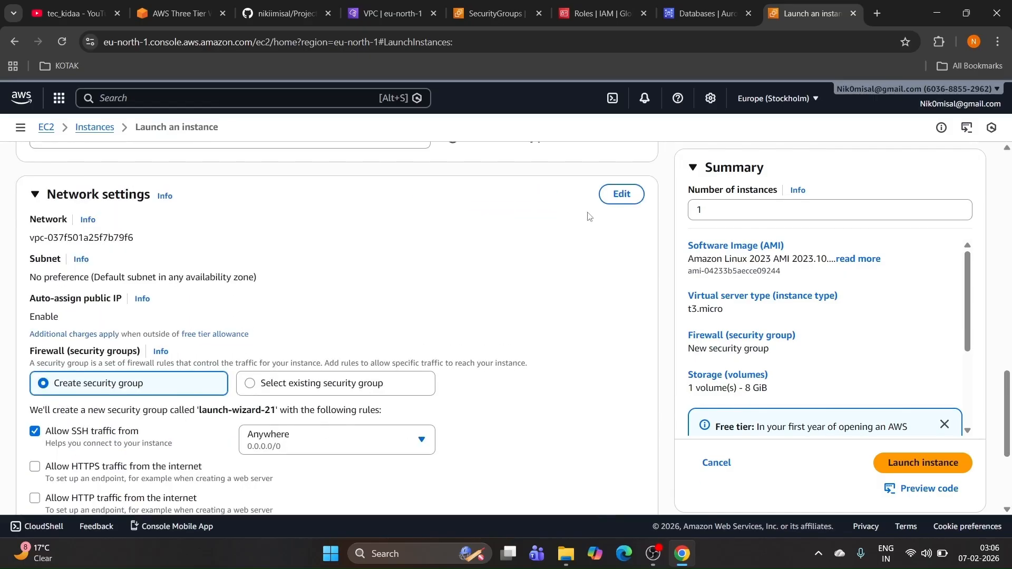
Step: Put the instance in the 3-tier-vpc-vpc VPC with Auto-assign public IP enabled
{"action": "left_click", "coordinate": [616, 195]}
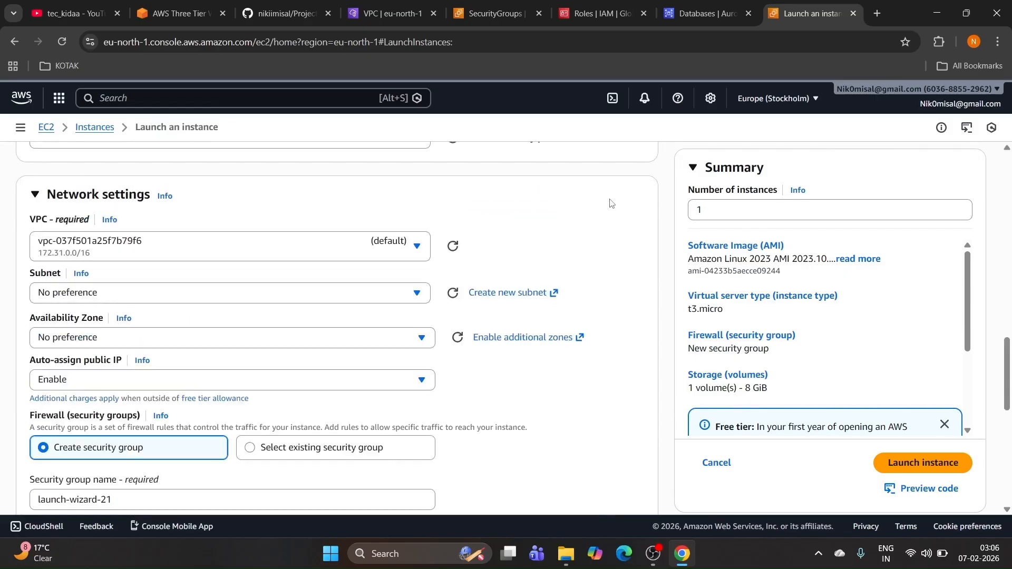
{"action": "left_click", "coordinate": [389, 248]}
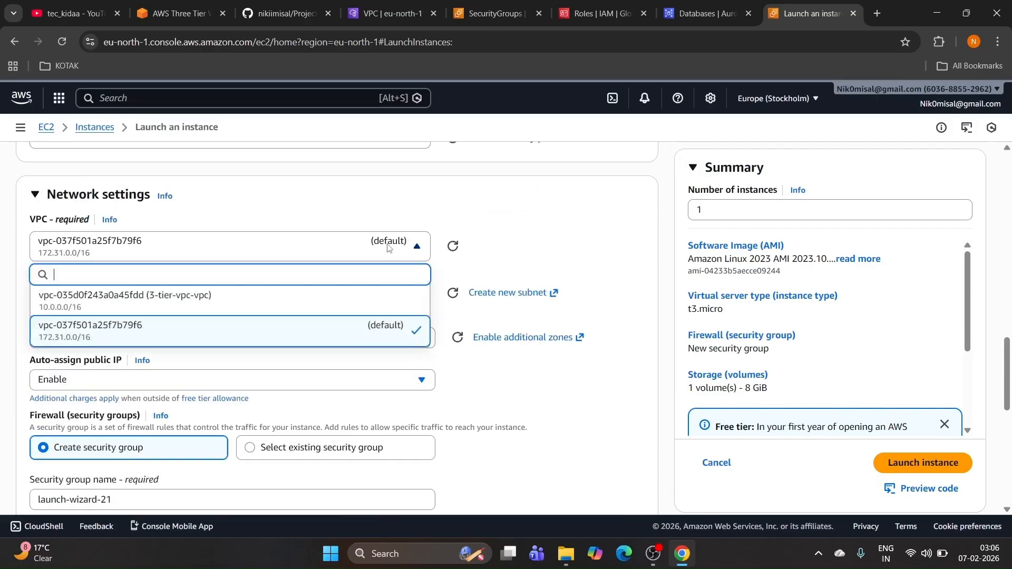
{"action": "left_click", "coordinate": [202, 301]}
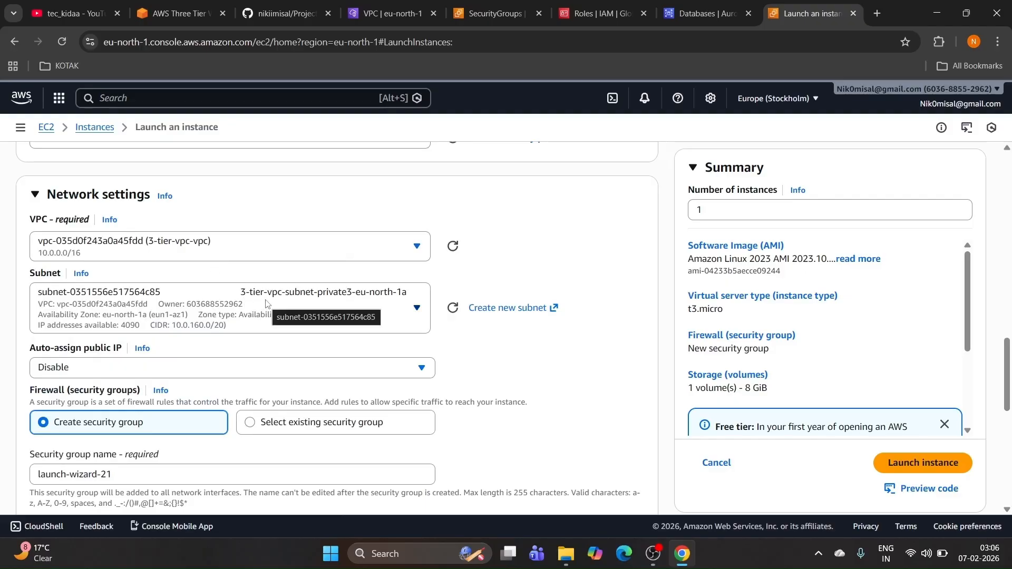
{"action": "scroll", "coordinate": [223, 310], "scroll_direction": "down", "scroll_amount": 1}
{"action": "scroll", "coordinate": [222, 310], "scroll_direction": "down", "scroll_amount": 1}
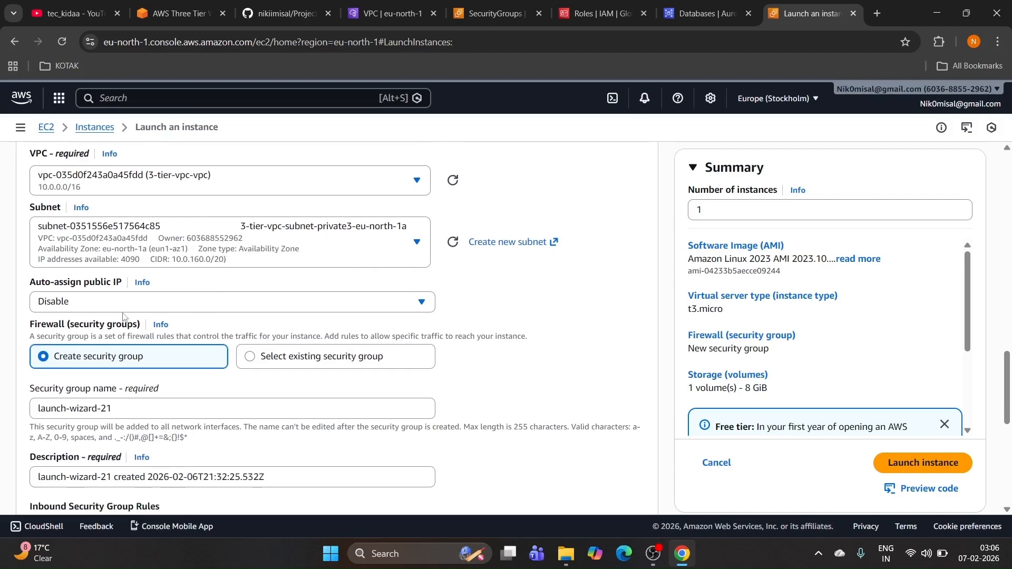
{"action": "left_click", "coordinate": [204, 299]}
{"action": "left_click", "coordinate": [190, 322]}
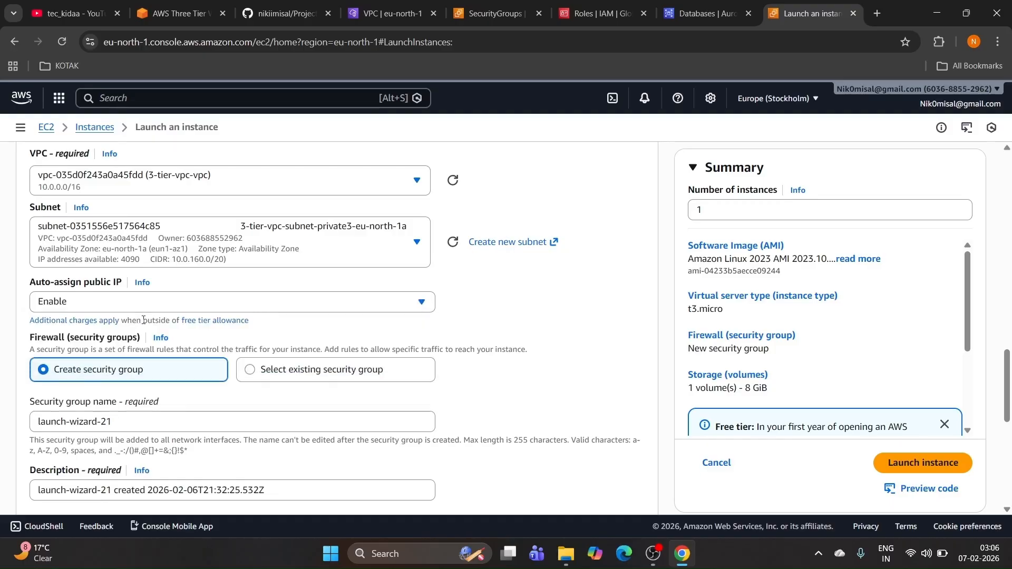
{"action": "scroll", "coordinate": [199, 298], "scroll_direction": "down", "scroll_amount": 2}
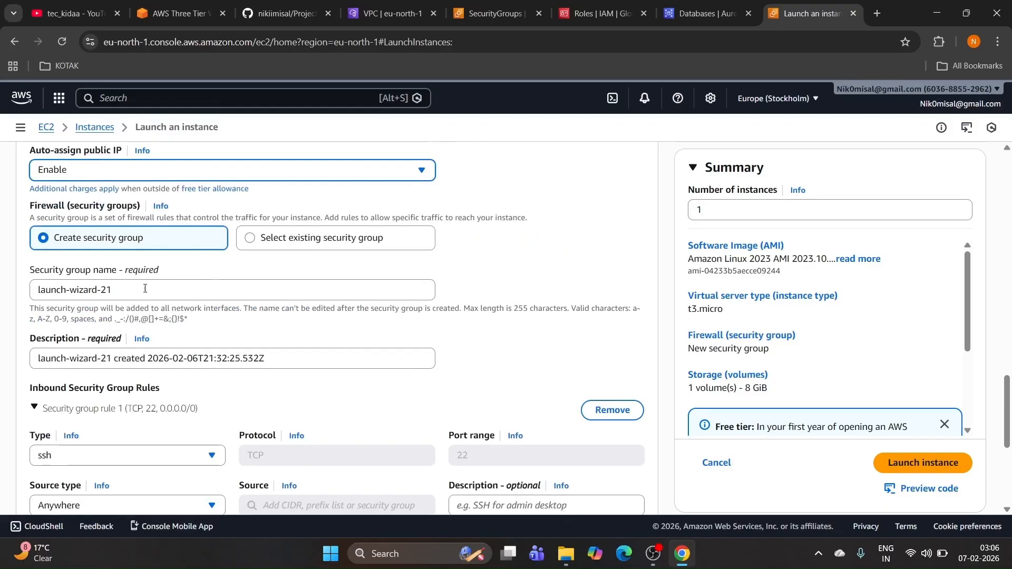
Step: Attach the existing jump-server security group and review the Number of instances value
{"action": "left_click", "coordinate": [250, 239]}
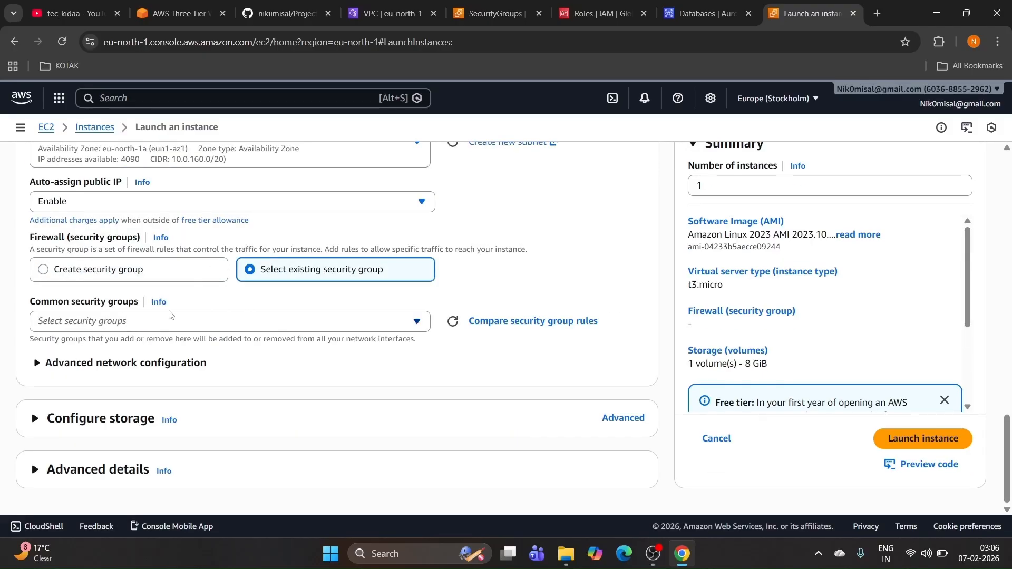
{"action": "left_click", "coordinate": [335, 320]}
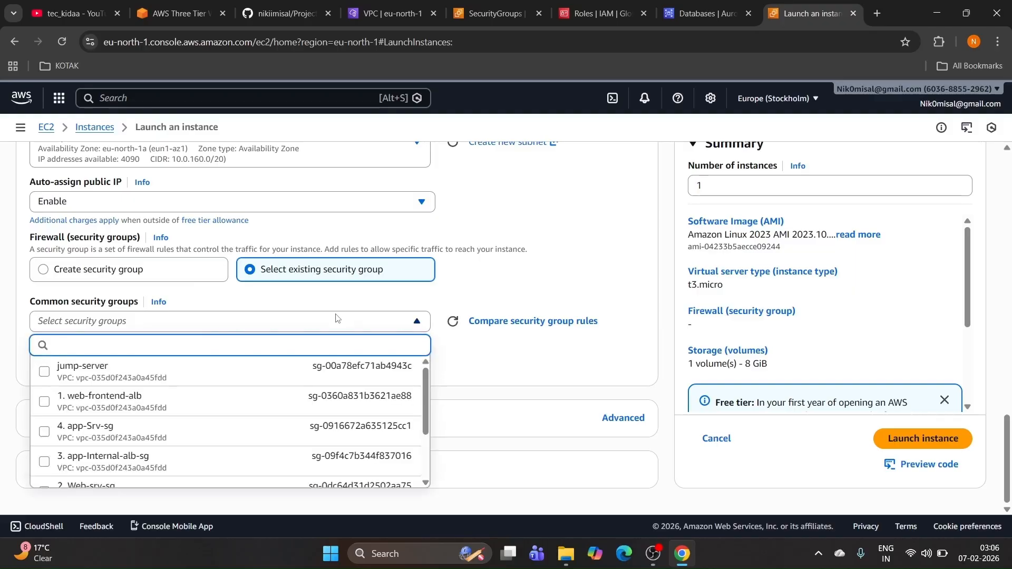
{"action": "left_click", "coordinate": [120, 375]}
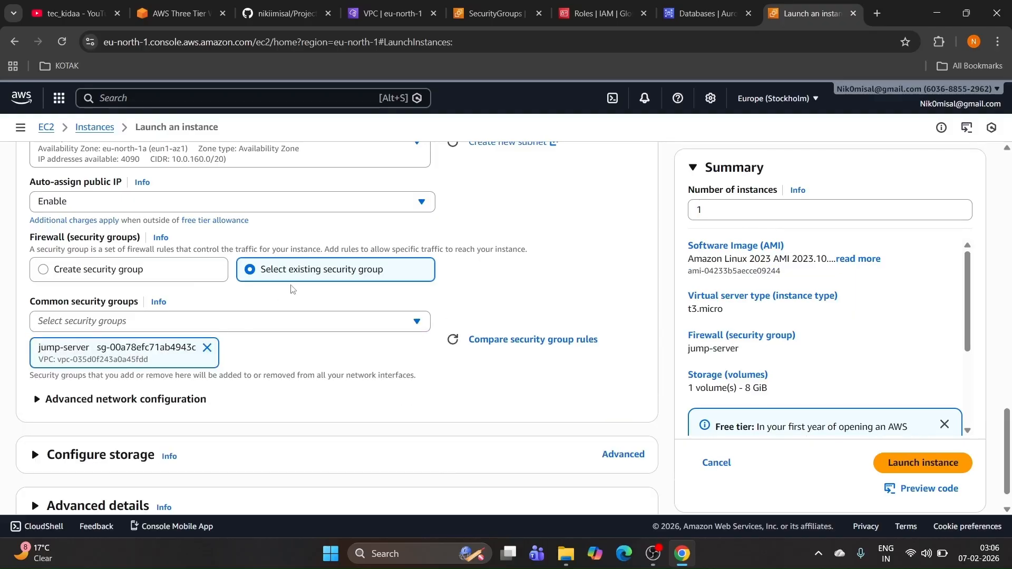
{"action": "scroll", "coordinate": [292, 289], "scroll_direction": "down", "scroll_amount": 1}
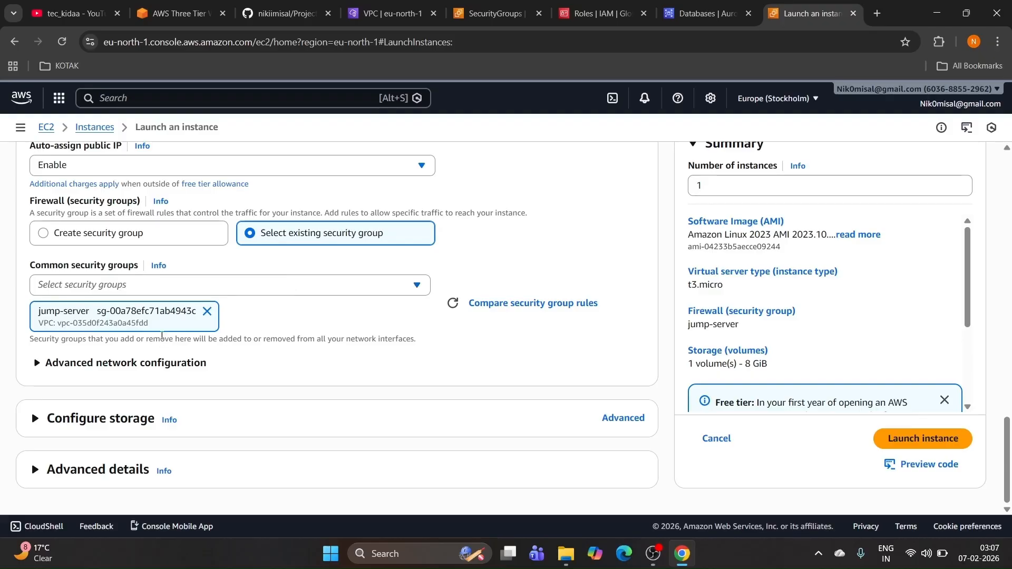
{"action": "scroll", "coordinate": [230, 285], "scroll_direction": "up", "scroll_amount": 5}
{"action": "scroll", "coordinate": [210, 308], "scroll_direction": "up", "scroll_amount": 5}
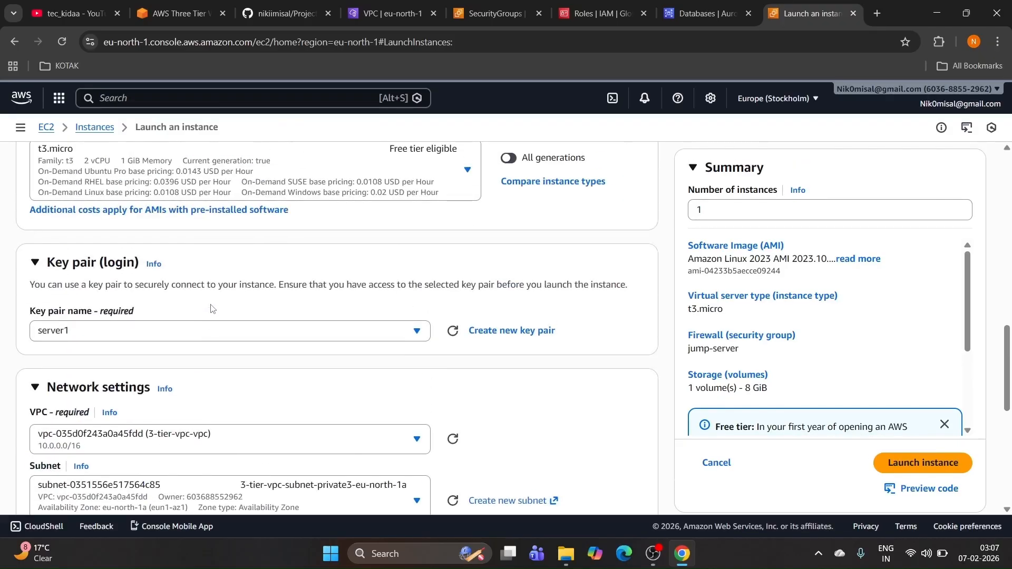
{"action": "scroll", "coordinate": [378, 228], "scroll_direction": "down", "scroll_amount": 10}
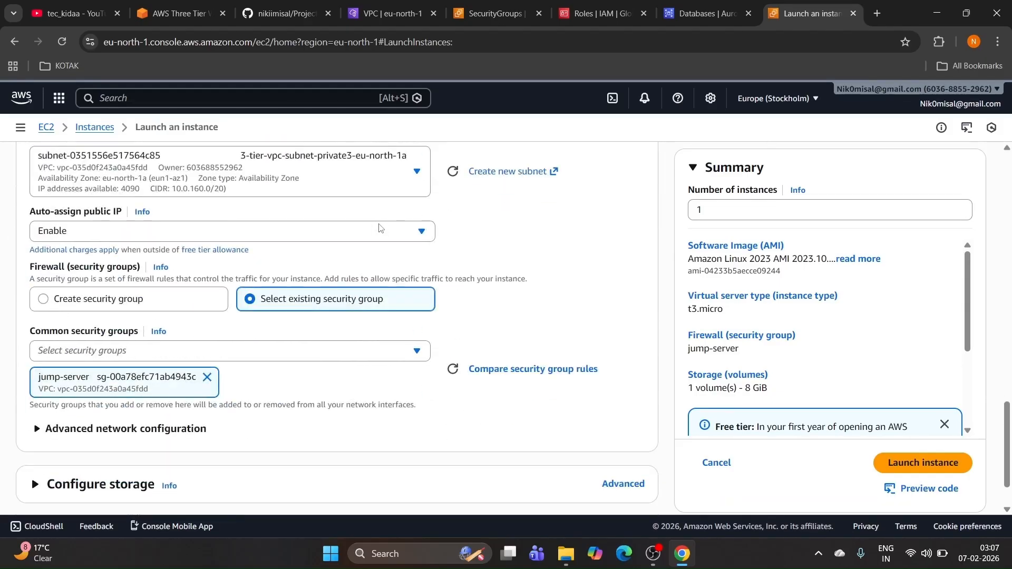
{"action": "left_click_drag", "start_coordinate": [733, 186], "coordinate": [669, 204]}
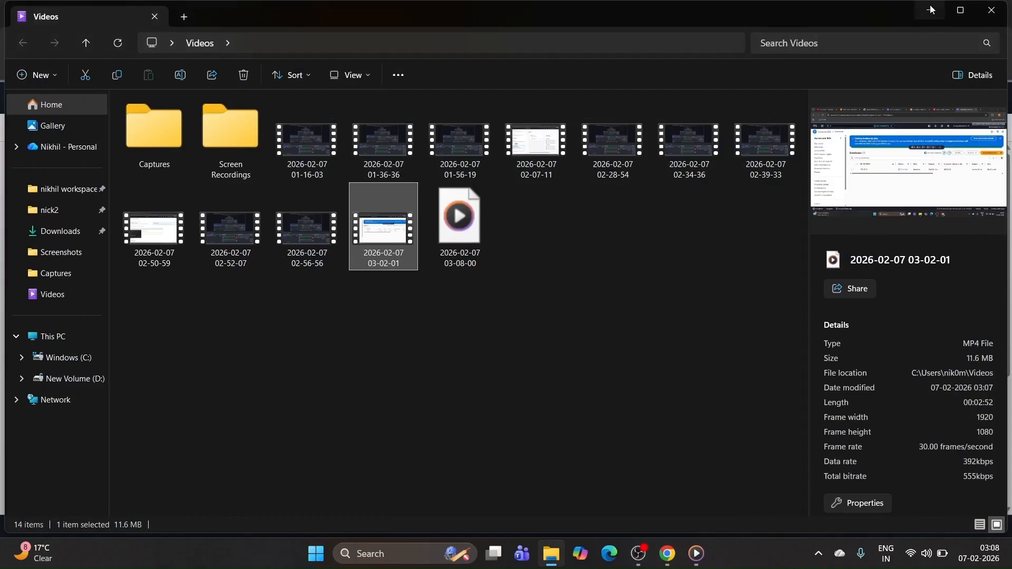
Step: In the Instances list, rename the two WEB Tier instances to WEB and APP
{"action": "left_click", "coordinate": [931, 8]}
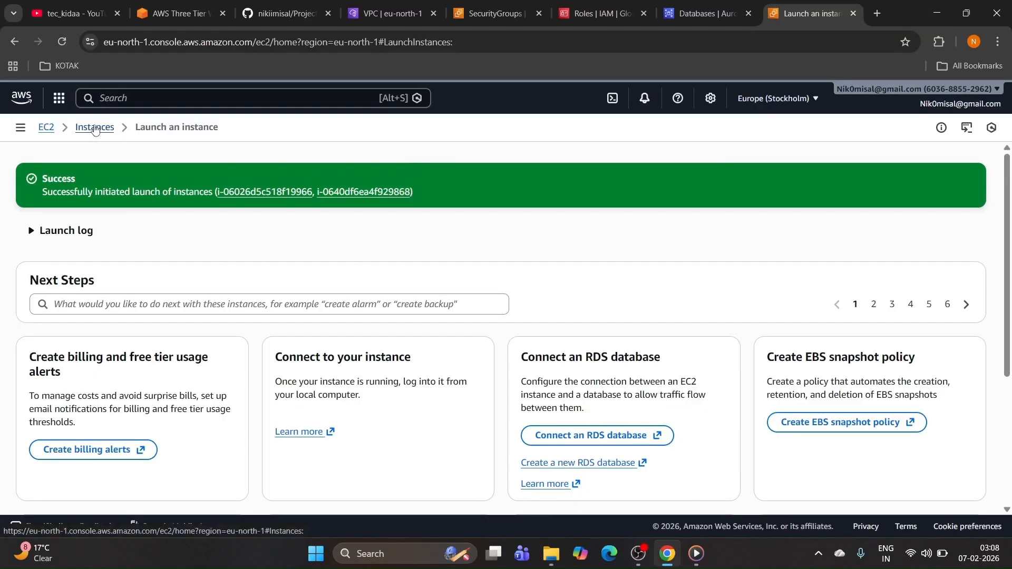
{"action": "left_click", "coordinate": [94, 128]}
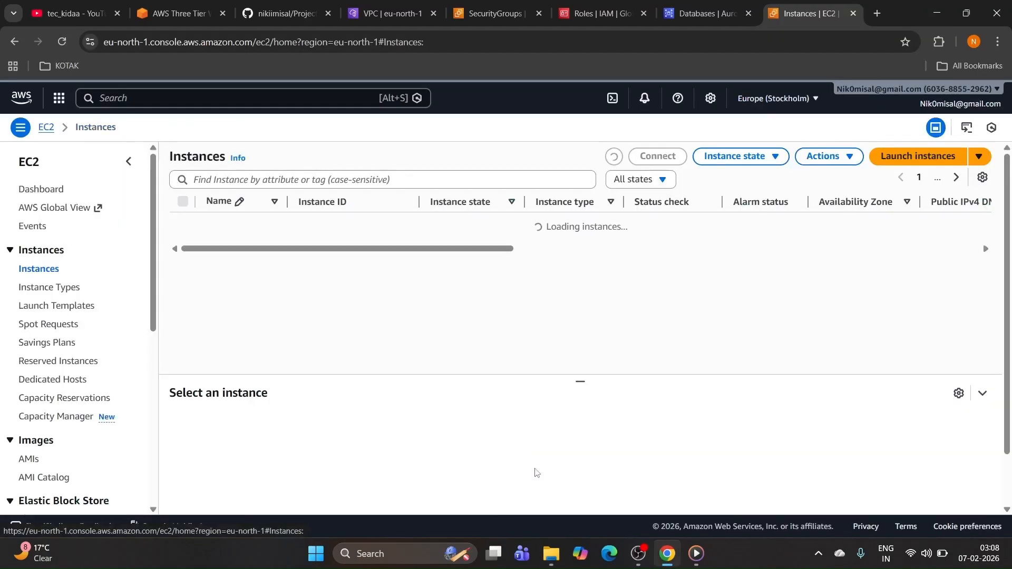
{"action": "left_click", "coordinate": [639, 555]}
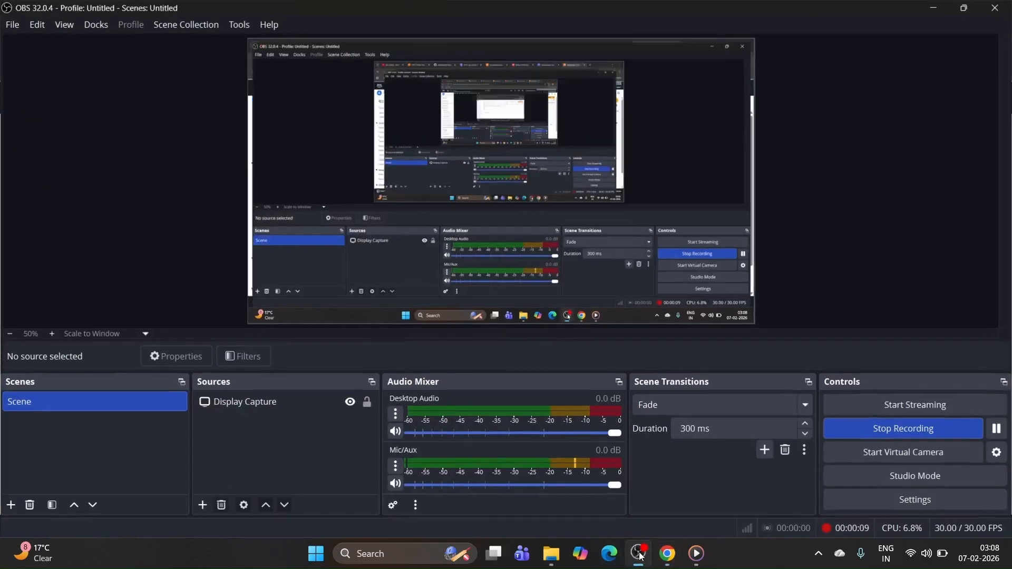
{"action": "left_click", "coordinate": [932, 7]}
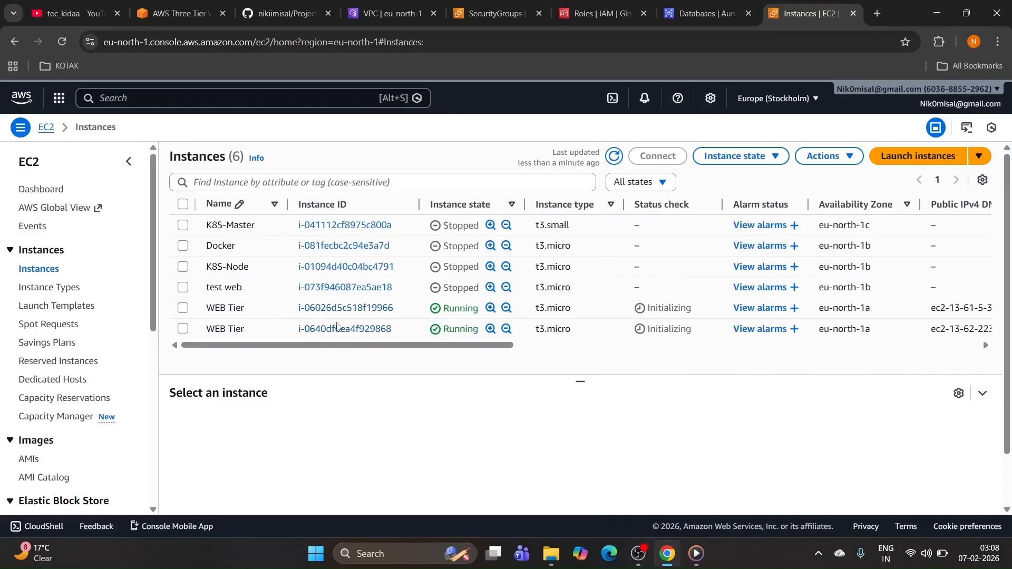
{"action": "left_click", "coordinate": [273, 307]}
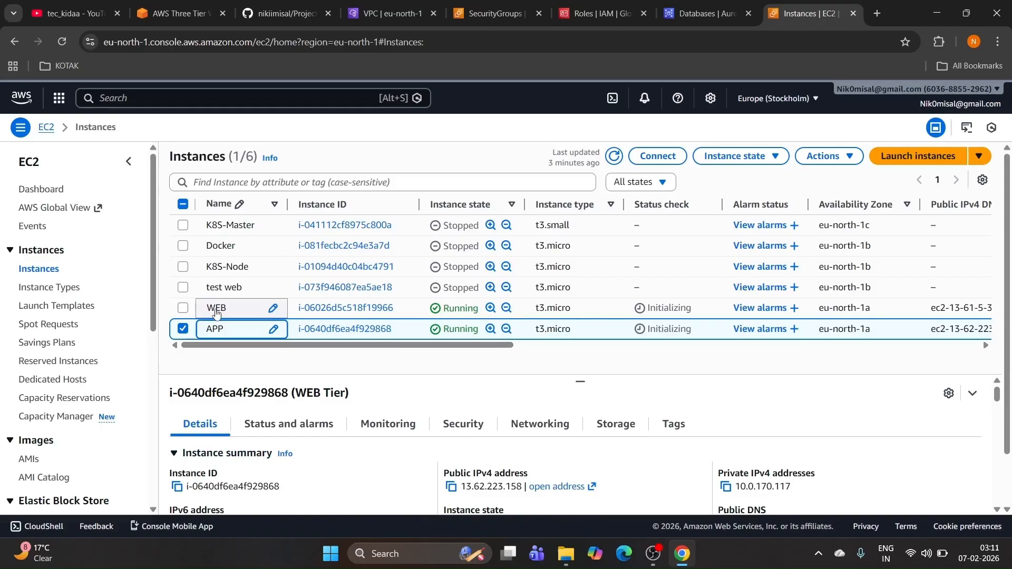
{"action": "left_click", "coordinate": [188, 330]}
Step: Select the six nginx and git install commands in the GitHub README, then open the WEB instance summary
{"action": "left_click", "coordinate": [282, 14]}
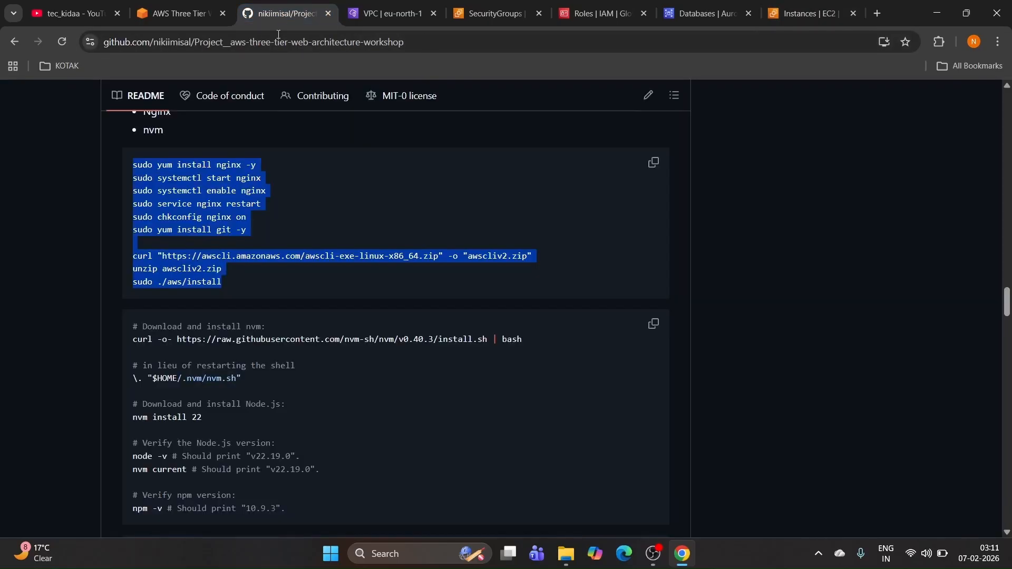
{"action": "scroll", "coordinate": [286, 155], "scroll_direction": "up", "scroll_amount": 1}
{"action": "left_click", "coordinate": [173, 196]}
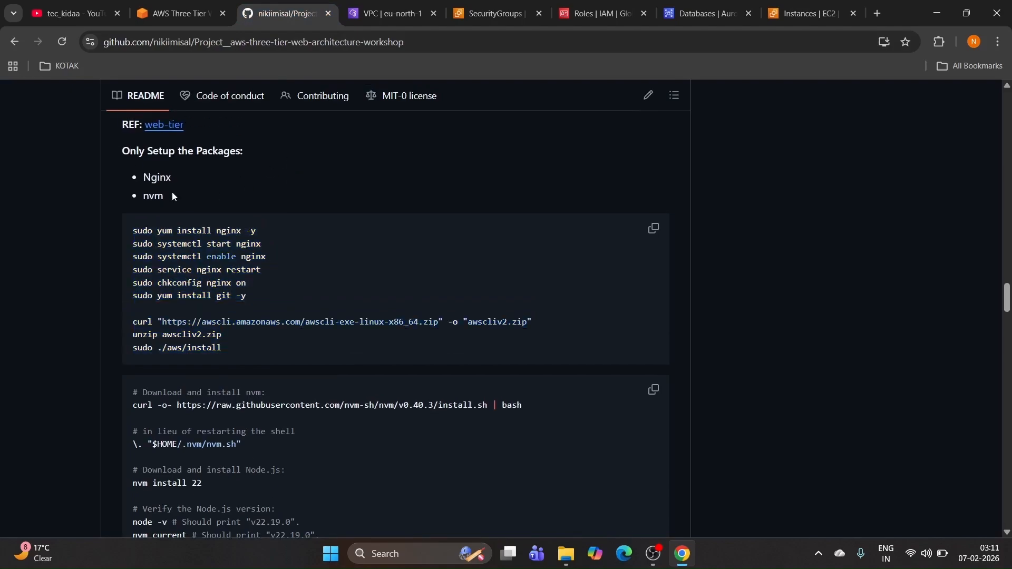
{"action": "left_click_drag", "start_coordinate": [251, 298], "coordinate": [132, 229]}
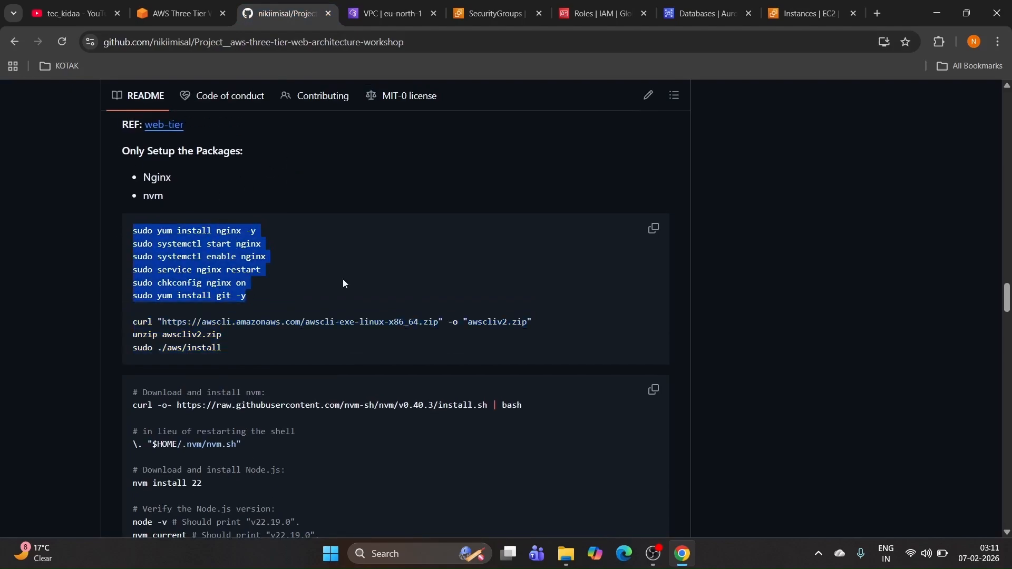
{"action": "left_click", "coordinate": [805, 11]}
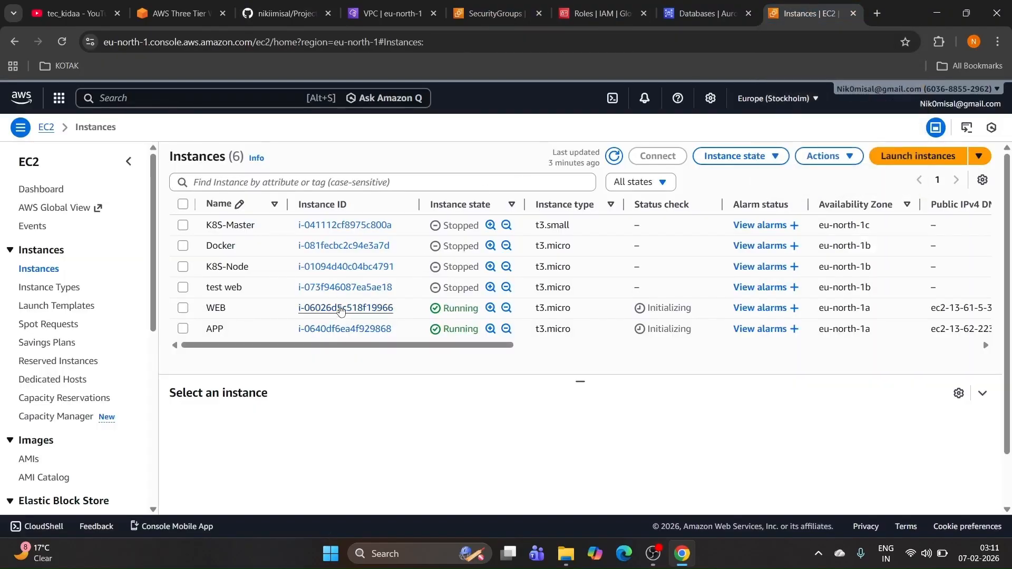
{"action": "left_click", "coordinate": [340, 307]}
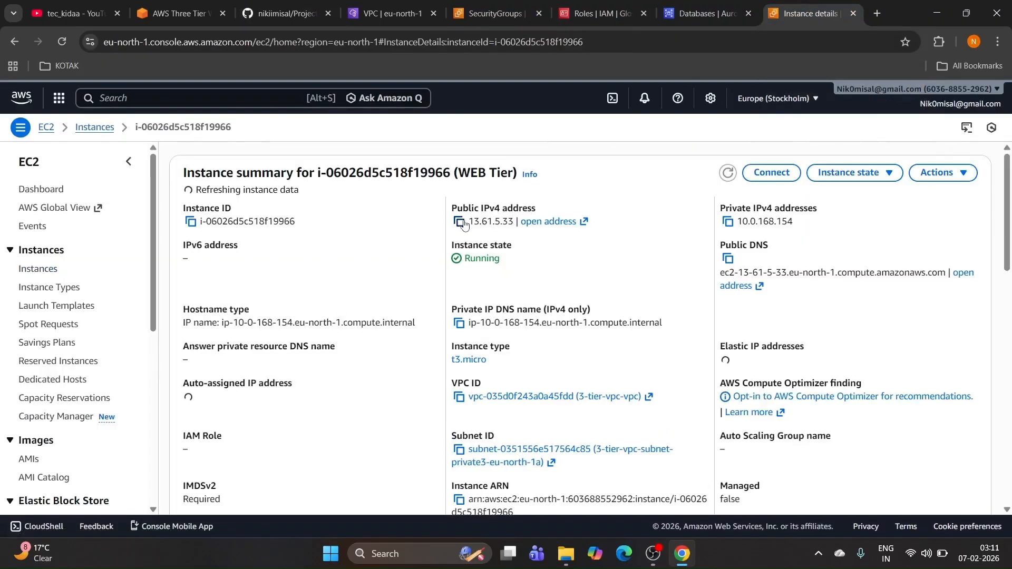
{"action": "left_click", "coordinate": [459, 222]}
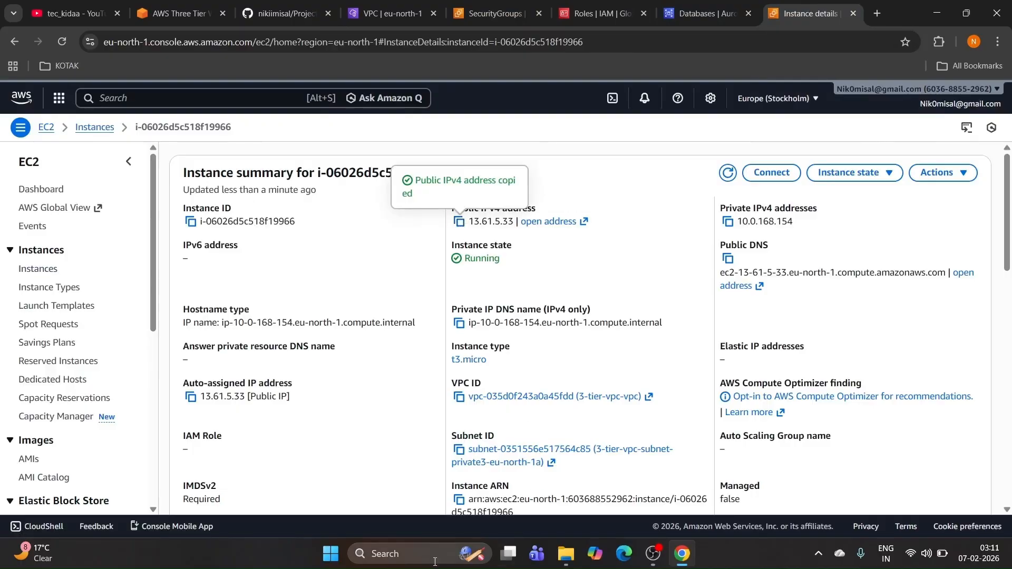
{"action": "left_click", "coordinate": [435, 558]}
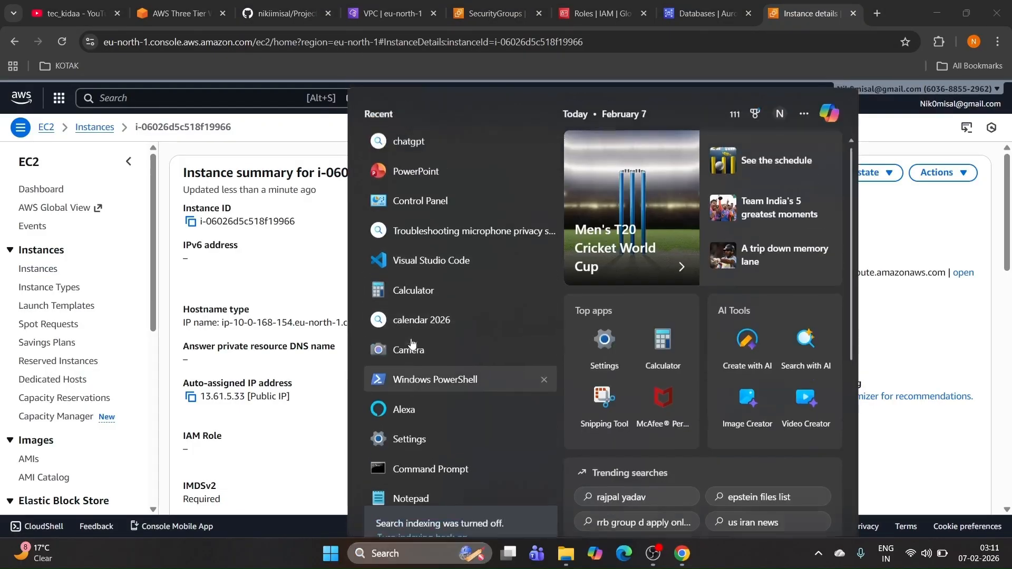
{"action": "key", "text": "Escape"}
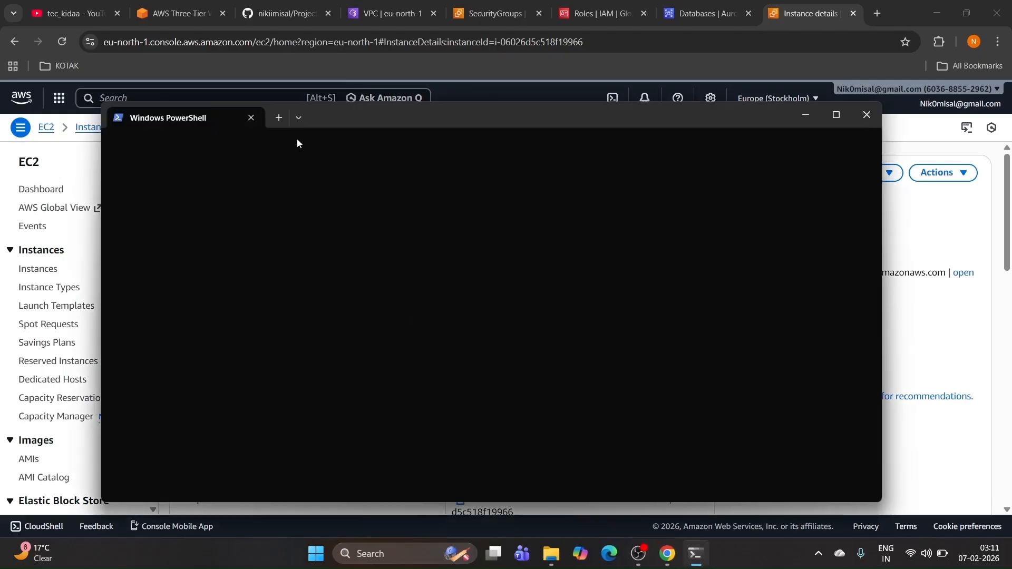
{"action": "left_click", "coordinate": [280, 117]}
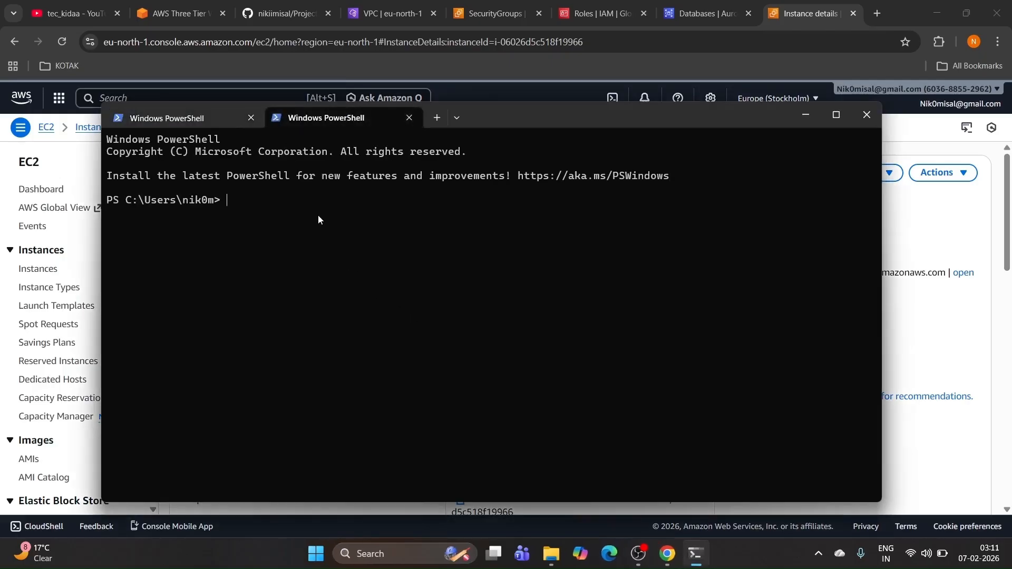
{"action": "key", "text": "ctrl+v"}
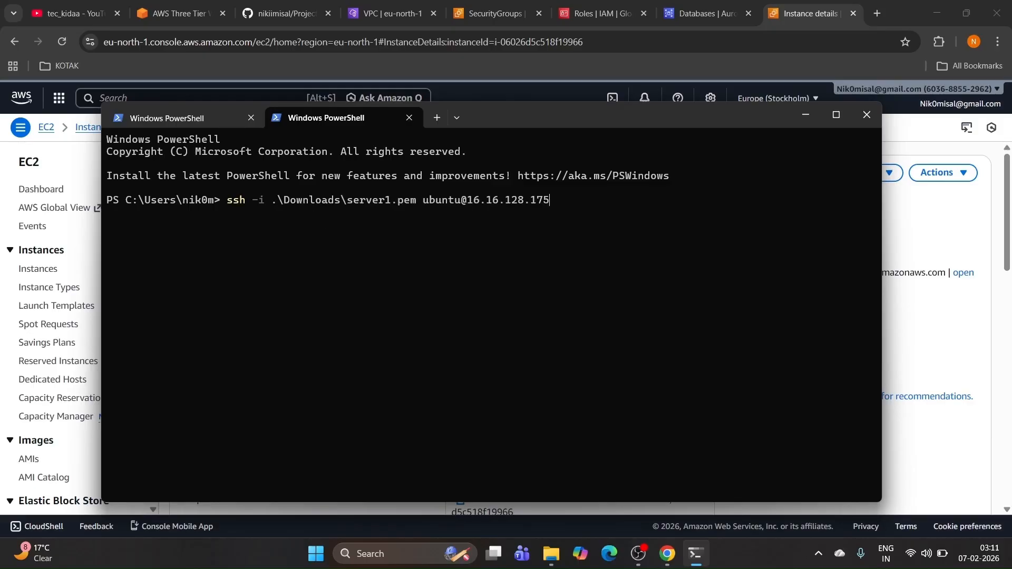
{"action": "key", "text": "BackSpace"}
{"action": "key", "text": "BackSpace"}
{"action": "key", "text": "BackSpace"}
{"action": "key", "text": "BackSpace"}
{"action": "key", "text": "BackSpace"}
{"action": "key", "text": "BackSpace"}
{"action": "key", "text": "BackSpace"}
{"action": "key", "text": "BackSpace"}
{"action": "key", "text": "BackSpace"}
{"action": "key", "text": "BackSpace"}
{"action": "key", "text": "BackSpace"}
{"action": "key", "text": "BackSpace"}
{"action": "key", "text": "BackSpace"}
{"action": "key", "text": "BackSpace"}
{"action": "key", "text": "BackSpace"}
{"action": "key", "text": "BackSpace"}
{"action": "key", "text": "BackSpace"}
{"action": "key", "text": "BackSpace"}
{"action": "key", "text": "BackSpace"}
{"action": "key", "text": "BackSpace"}
{"action": "type", "text": "ec2-user"}
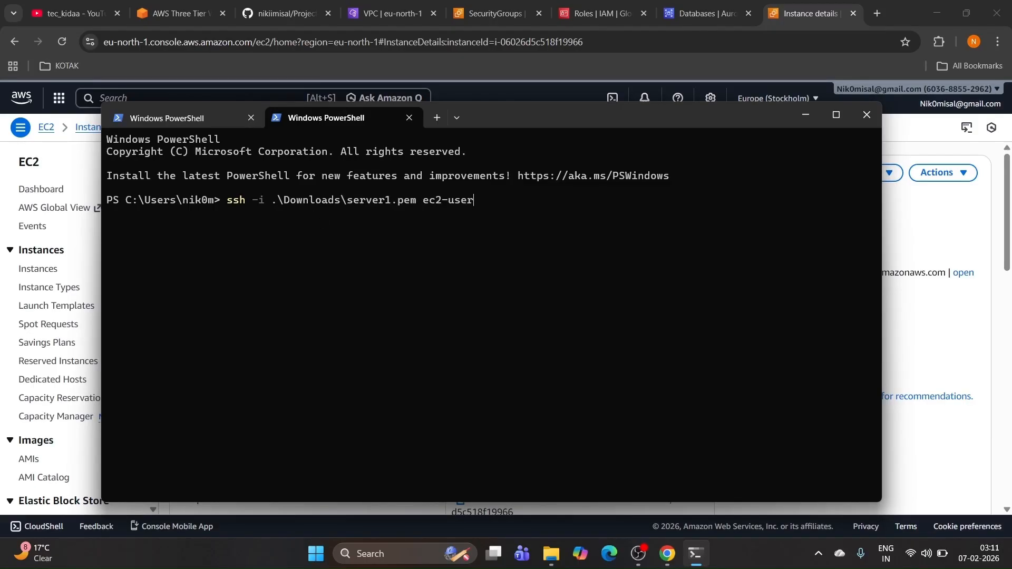
{"action": "type", "text": "@"}
{"action": "key", "text": "ctrl+v"}
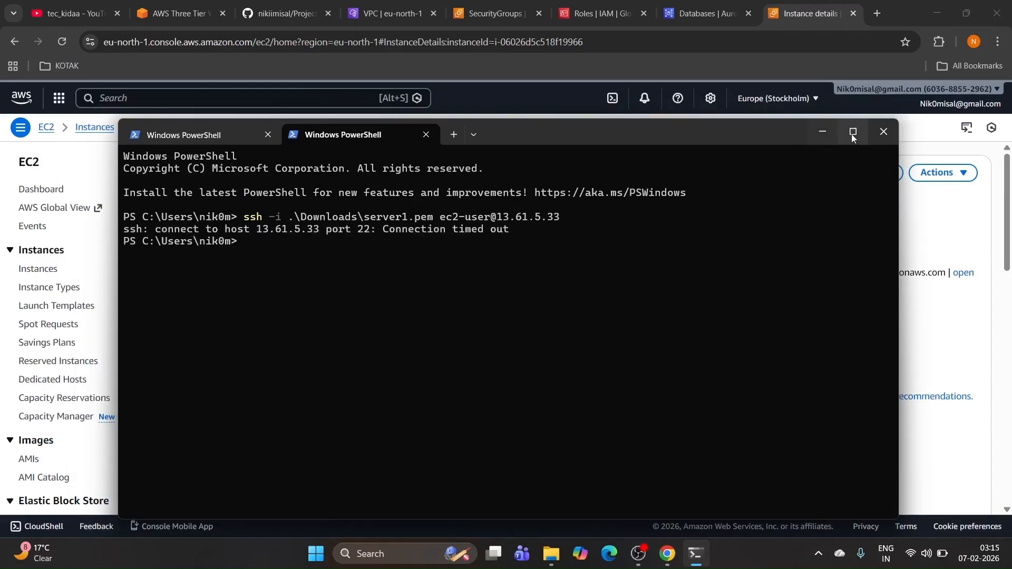
Step: Minimize PowerShell, the browser and File Explorer to reveal the desktop
{"action": "left_click", "coordinate": [827, 132]}
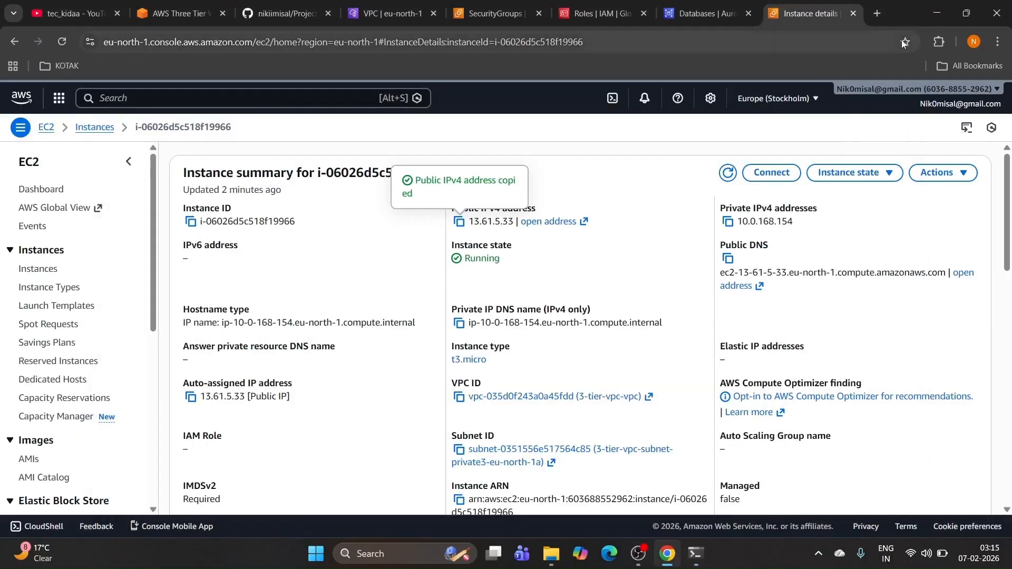
{"action": "left_click", "coordinate": [931, 11]}
{"action": "left_click", "coordinate": [930, 12]}
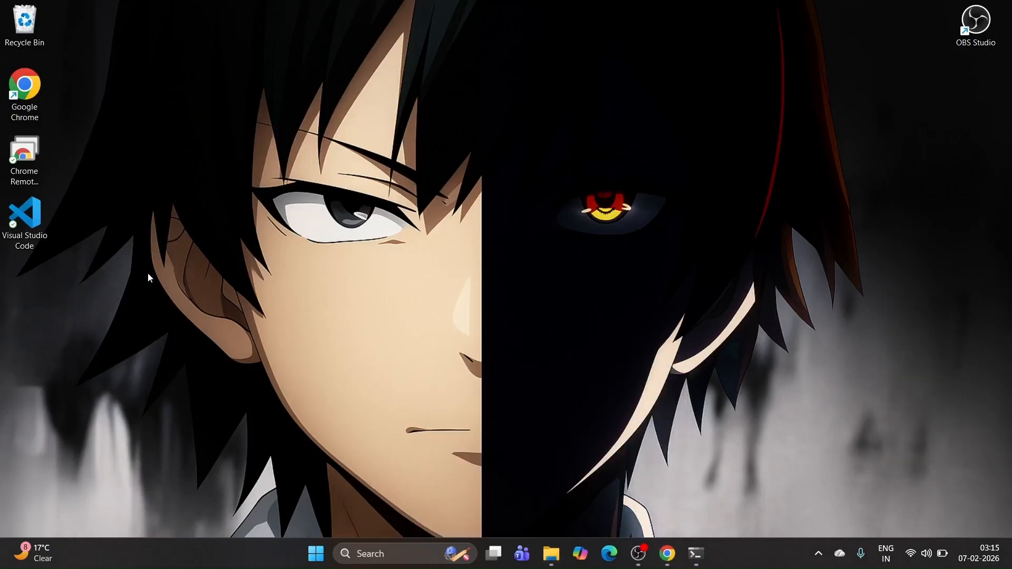
Step: Open a Git Bash terminal in Downloads from File Explorer's Show more options menu
{"action": "left_click", "coordinate": [551, 553]}
{"action": "left_click", "coordinate": [52, 231]}
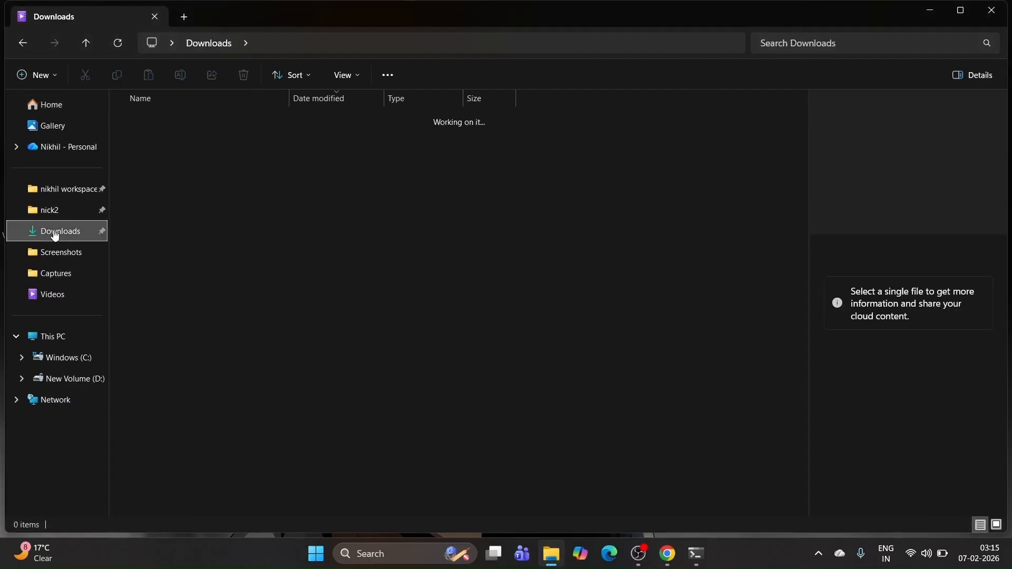
{"action": "right_click", "coordinate": [542, 232]}
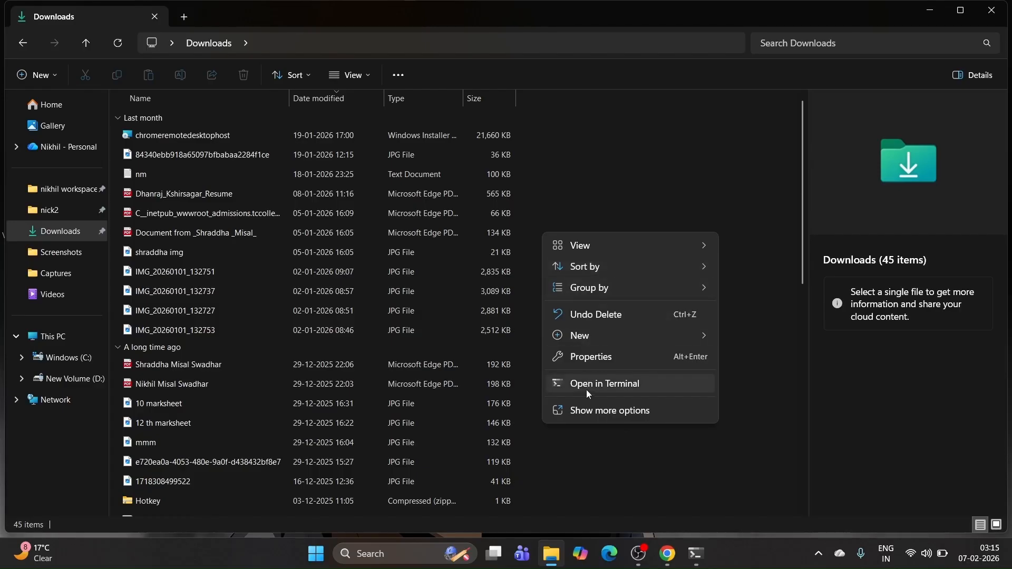
{"action": "left_click", "coordinate": [593, 411]}
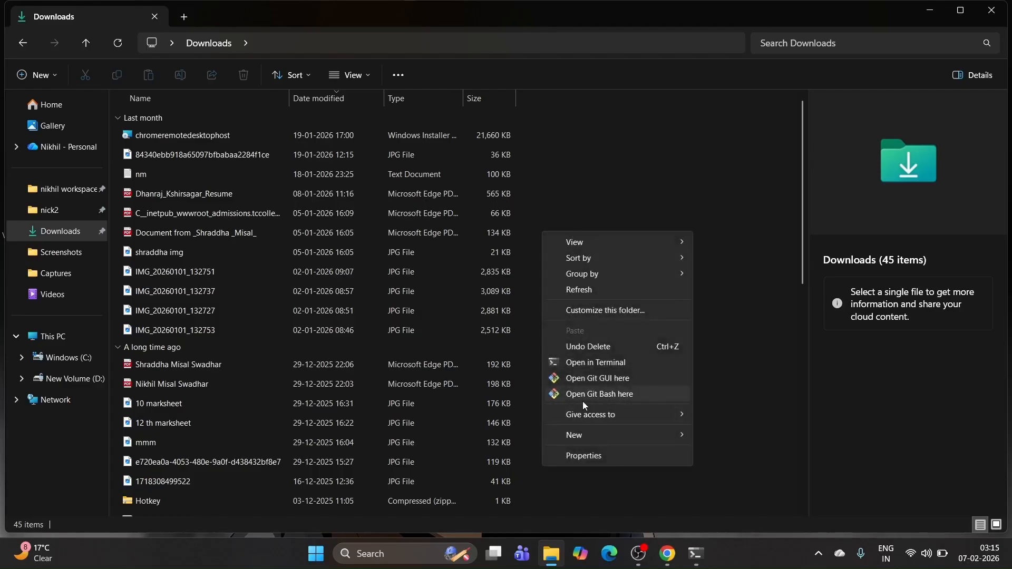
{"action": "left_click", "coordinate": [583, 395]}
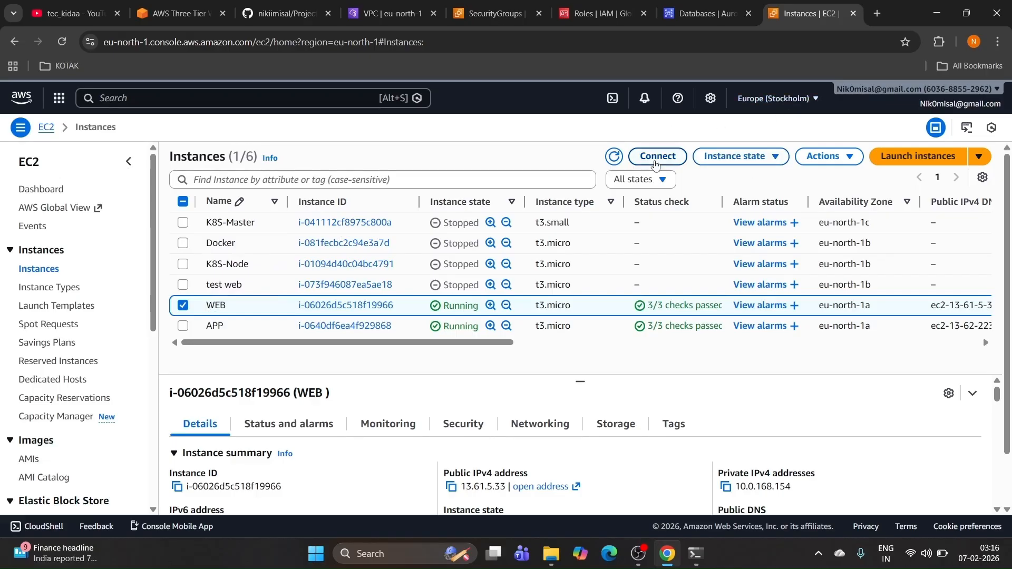
Step: Copy the console's example ssh command from Connect > SSH client and run it in Git Bash
{"action": "left_click", "coordinate": [656, 158]}
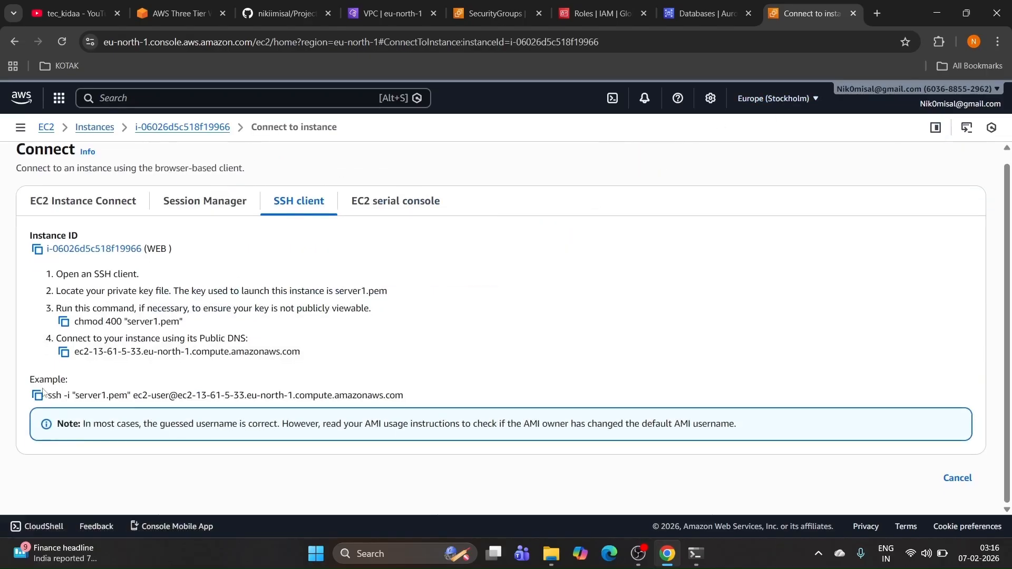
{"action": "left_click", "coordinate": [37, 395]}
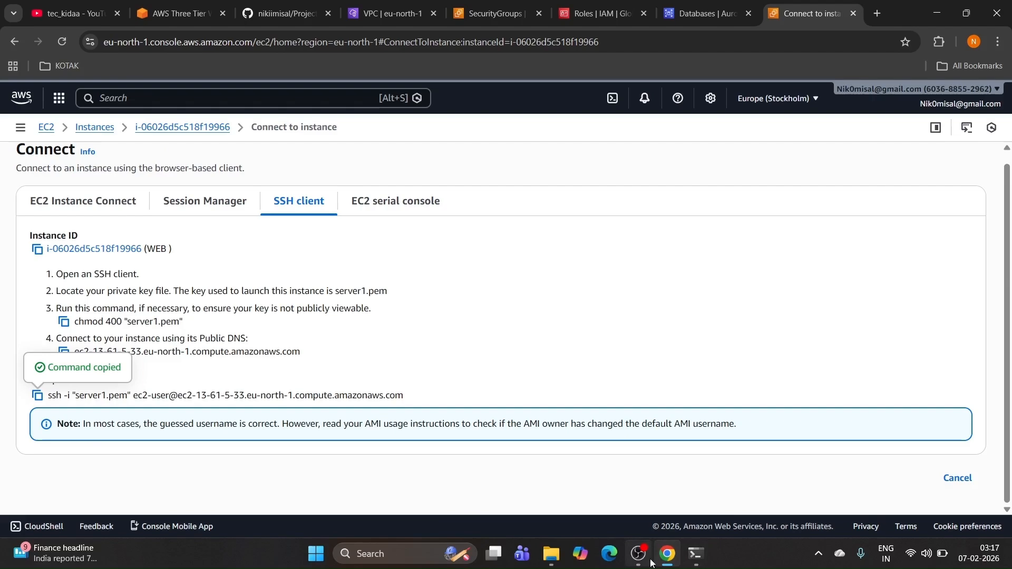
{"action": "mouse_move", "coordinate": [699, 560]}
{"action": "left_click", "coordinate": [719, 521]}
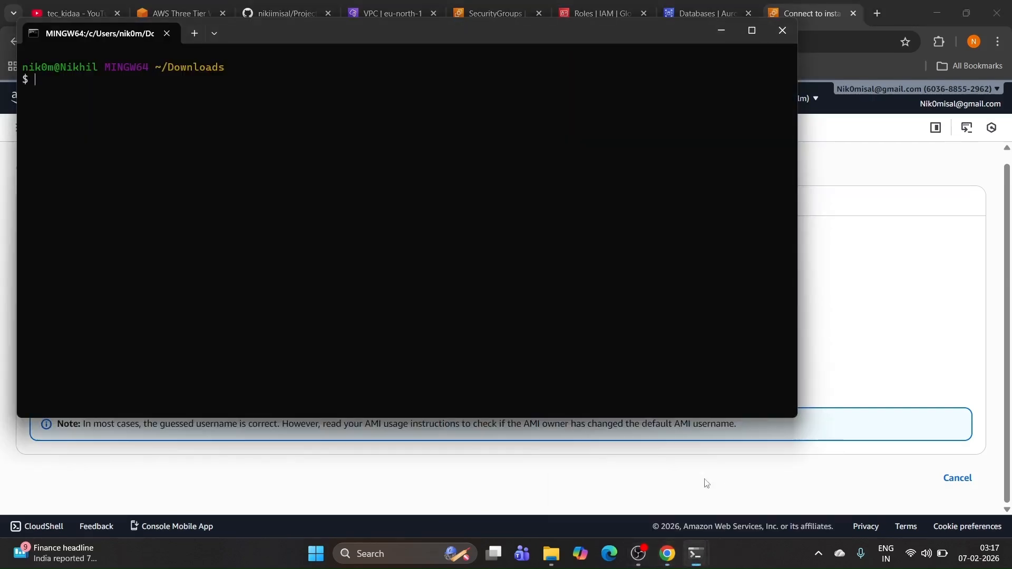
{"action": "key", "text": "ctrl+v"}
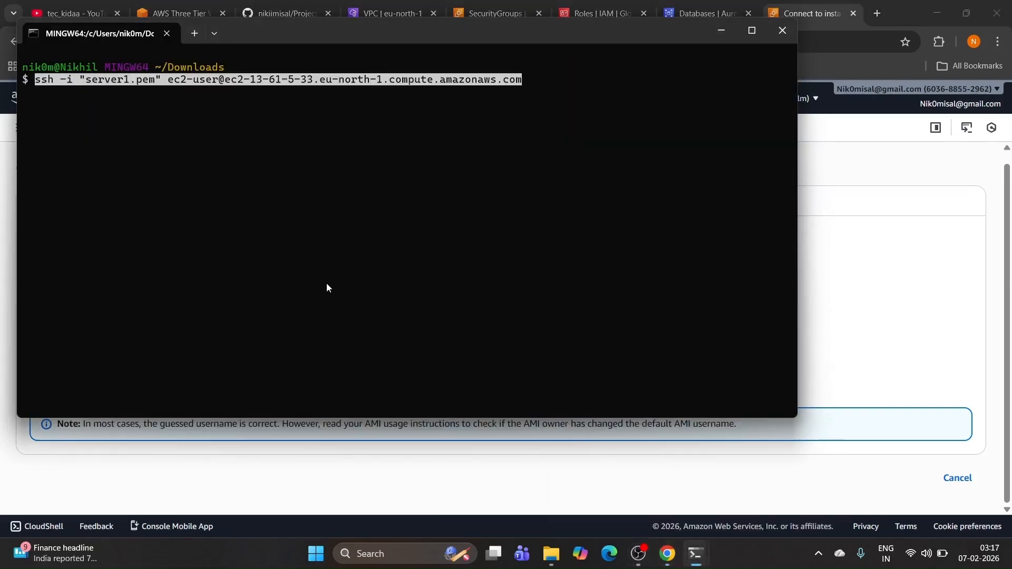
{"action": "key", "text": "Return"}
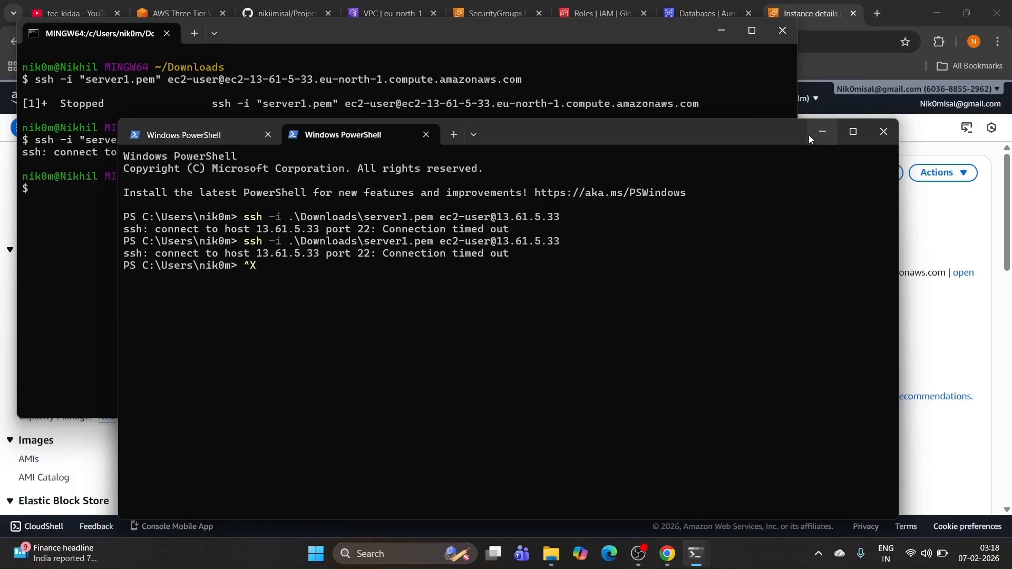
Step: Close the PowerShell window with all its tabs, then close Git Bash
{"action": "left_click_drag", "start_coordinate": [723, 132], "coordinate": [774, 181]}
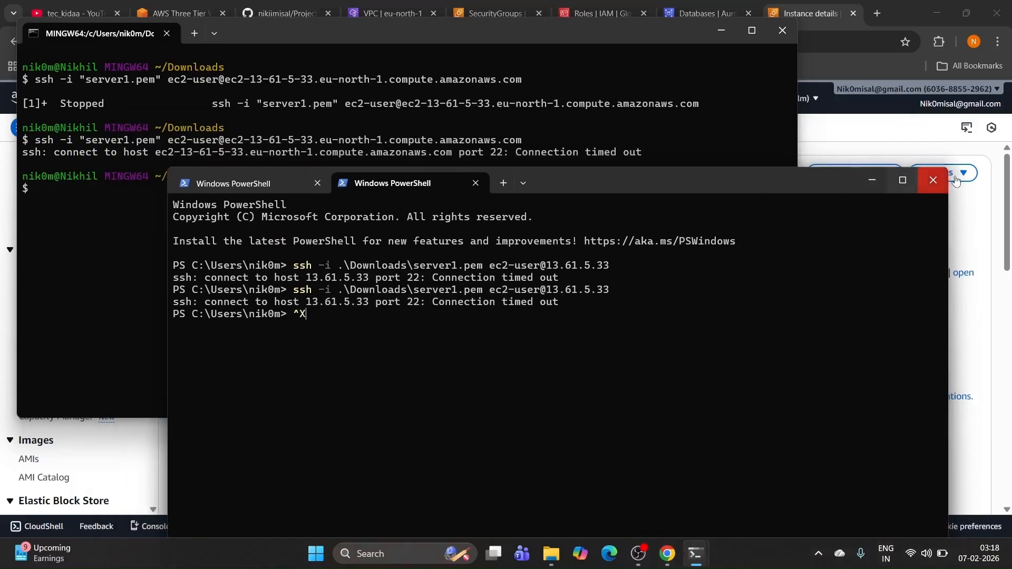
{"action": "left_click", "coordinate": [933, 180]}
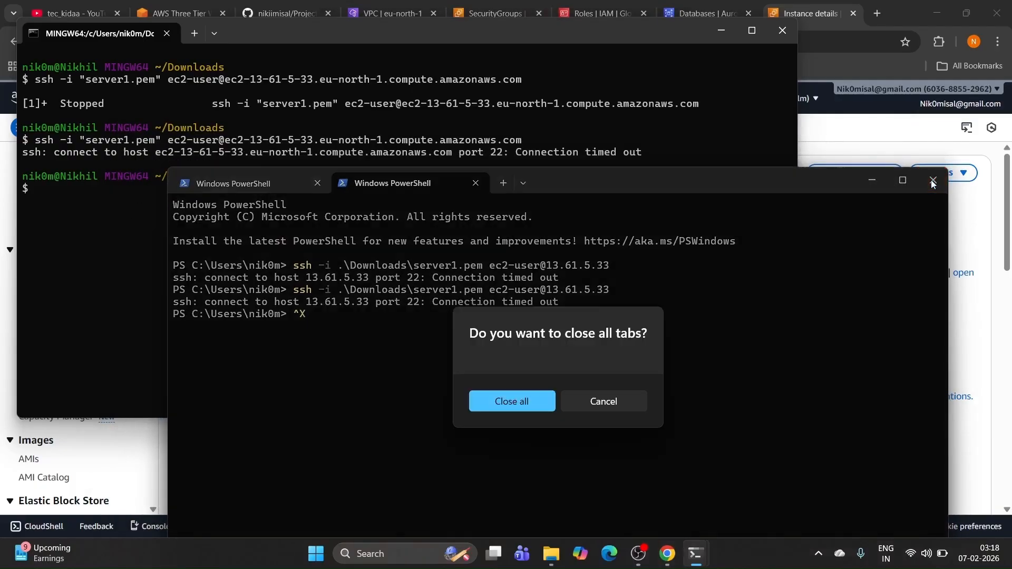
{"action": "left_click", "coordinate": [529, 398]}
{"action": "left_click", "coordinate": [784, 36]}
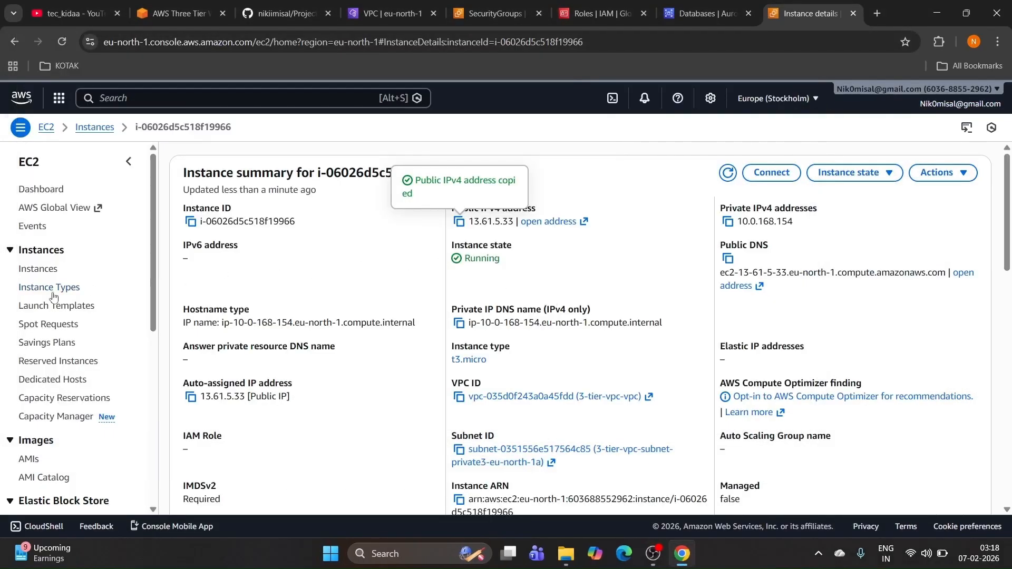
Step: Terminate both the WEB and APP instances, then begin a new instance launch
{"action": "left_click", "coordinate": [42, 270]}
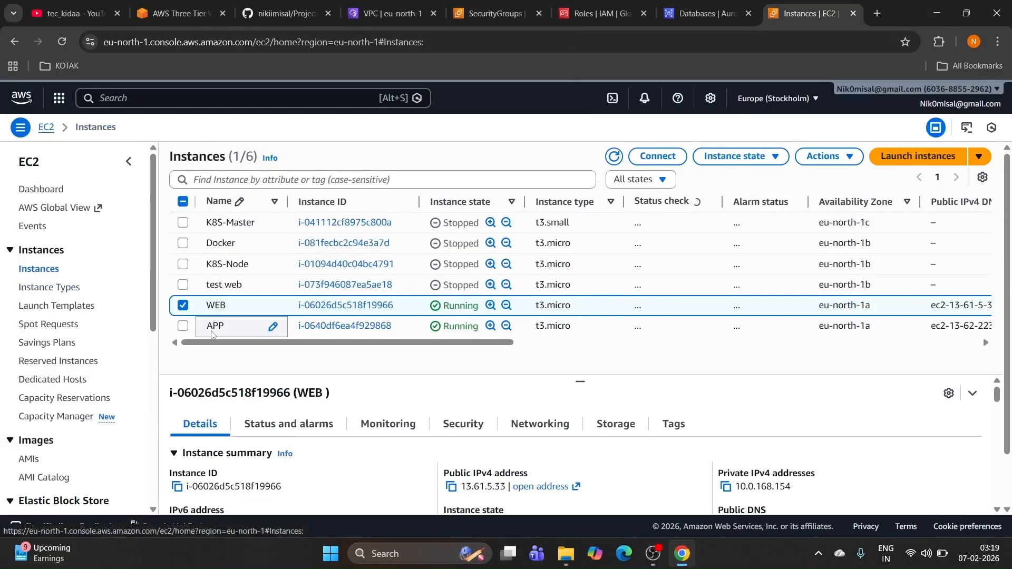
{"action": "left_click", "coordinate": [182, 326]}
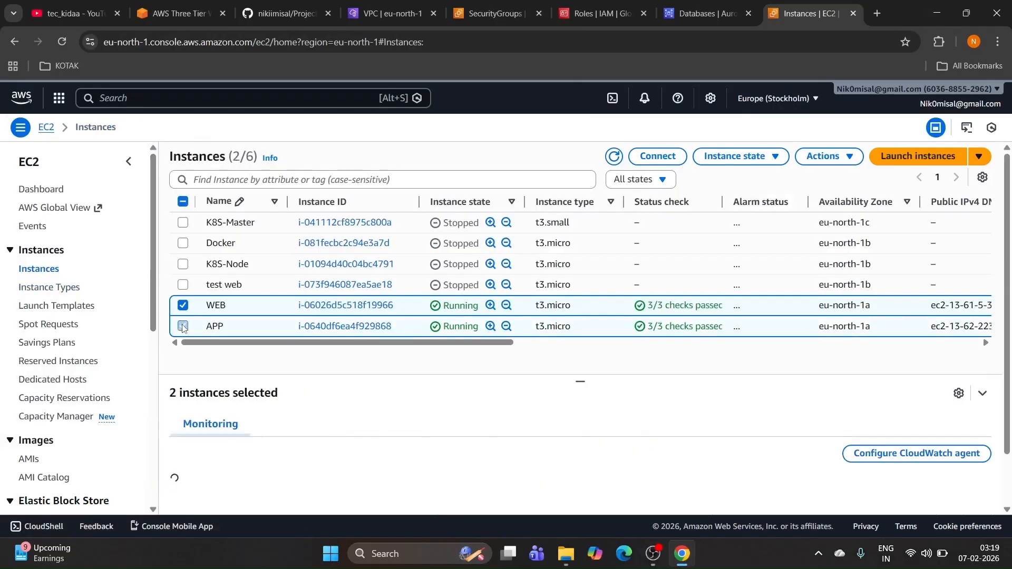
{"action": "left_click", "coordinate": [726, 163]}
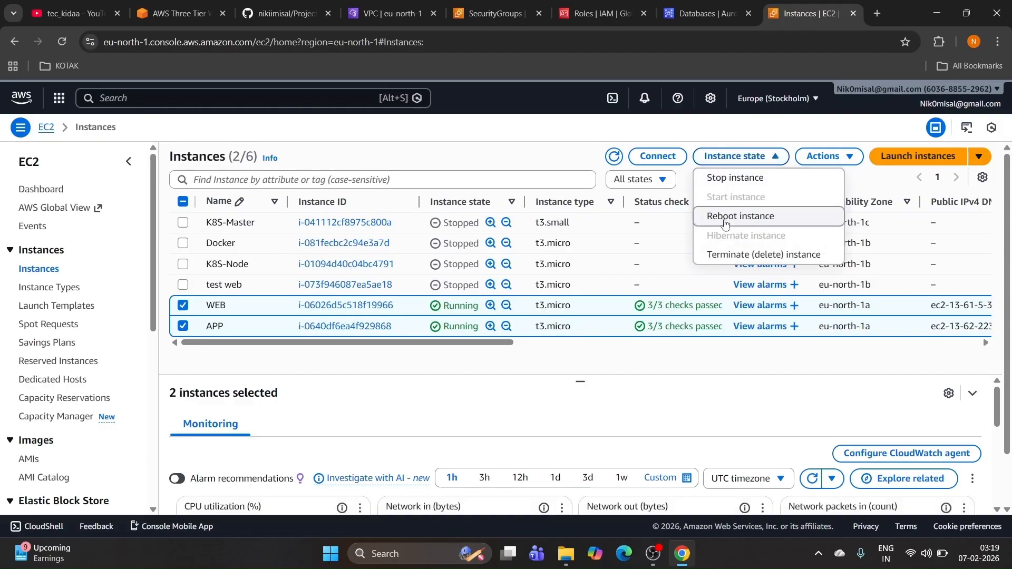
{"action": "left_click", "coordinate": [735, 255]}
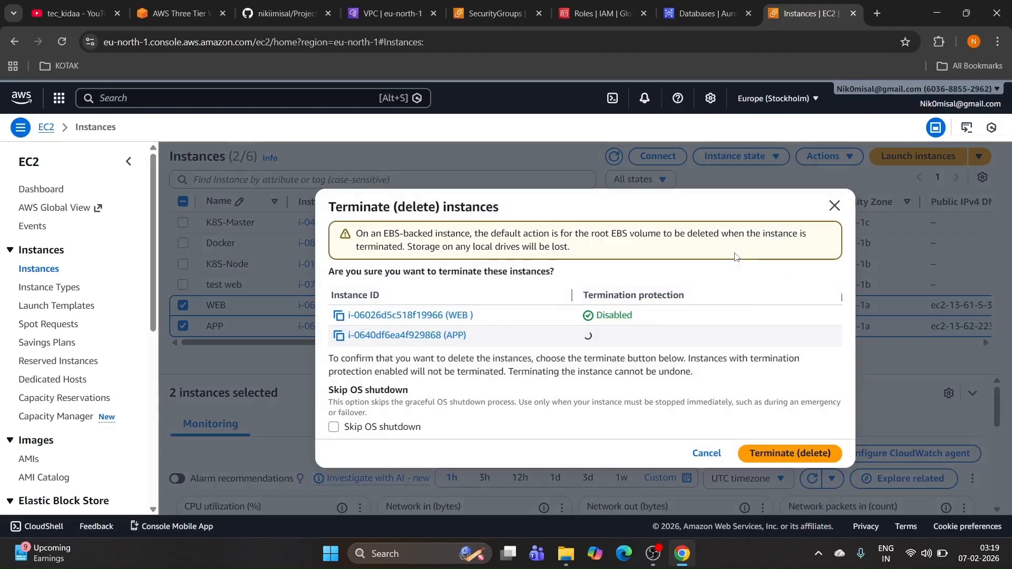
{"action": "left_click", "coordinate": [779, 452]}
{"action": "left_click", "coordinate": [900, 184]}
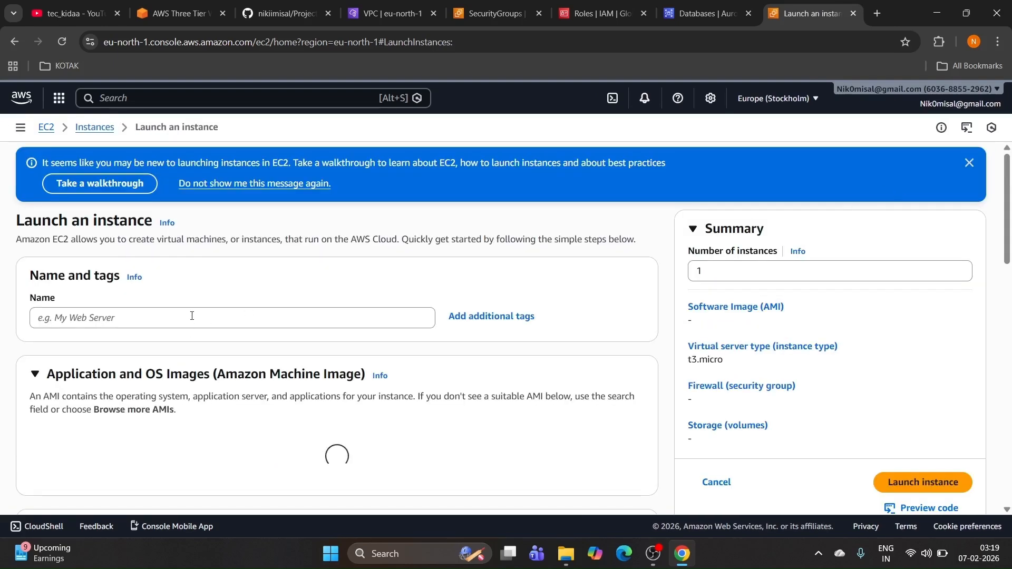
Step: Name the new instance web-tier and select the server1 key pair
{"action": "left_click", "coordinate": [197, 315]}
{"action": "type", "text": "web"}
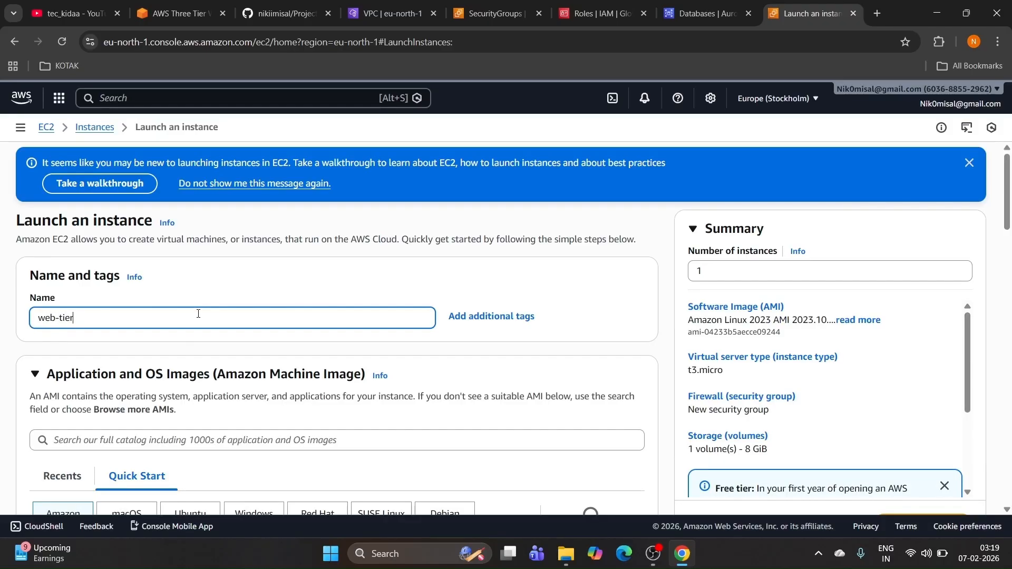
{"action": "type", "text": "-tier"}
{"action": "scroll", "coordinate": [199, 313], "scroll_direction": "down", "scroll_amount": 7}
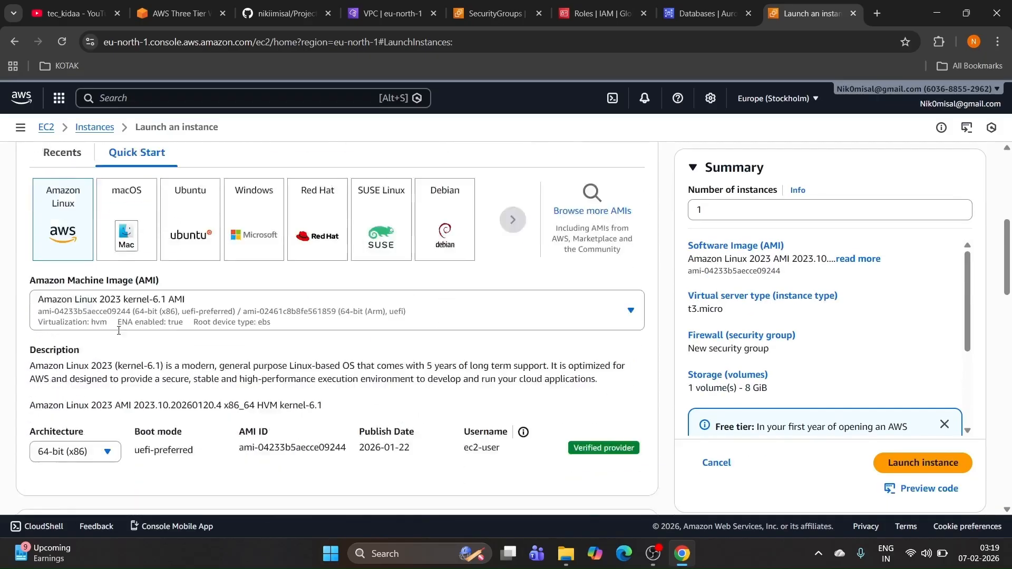
{"action": "scroll", "coordinate": [110, 273], "scroll_direction": "down", "scroll_amount": 7}
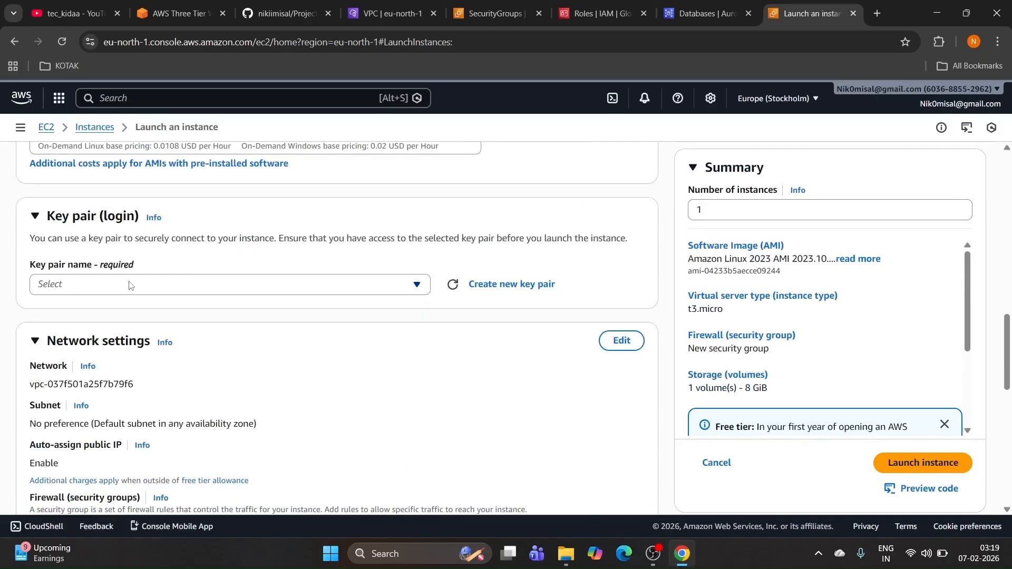
{"action": "left_click", "coordinate": [129, 284]}
{"action": "scroll", "coordinate": [142, 357], "scroll_direction": "down", "scroll_amount": 1}
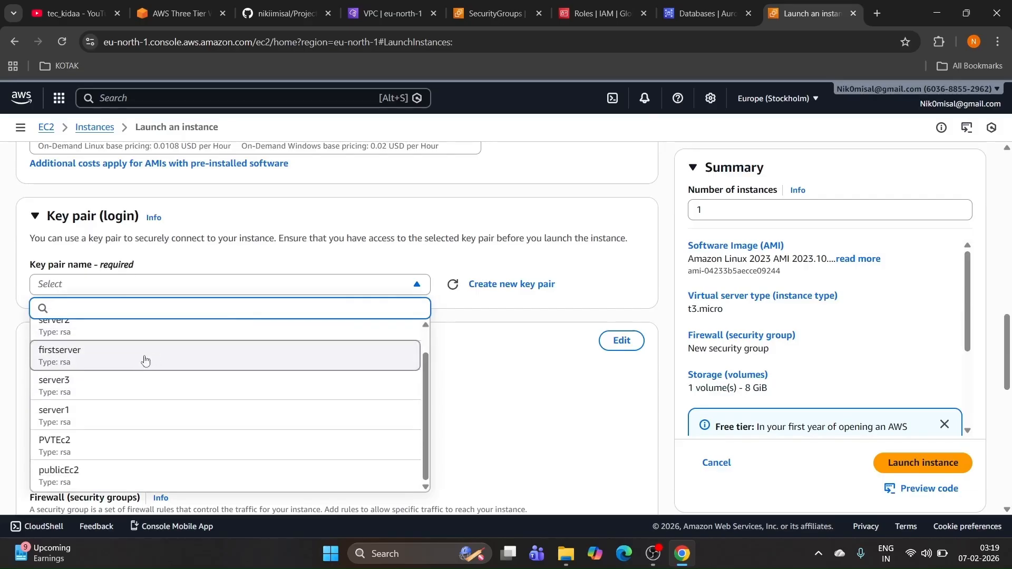
{"action": "left_click", "coordinate": [78, 421]}
{"action": "scroll", "coordinate": [189, 332], "scroll_direction": "down", "scroll_amount": 4}
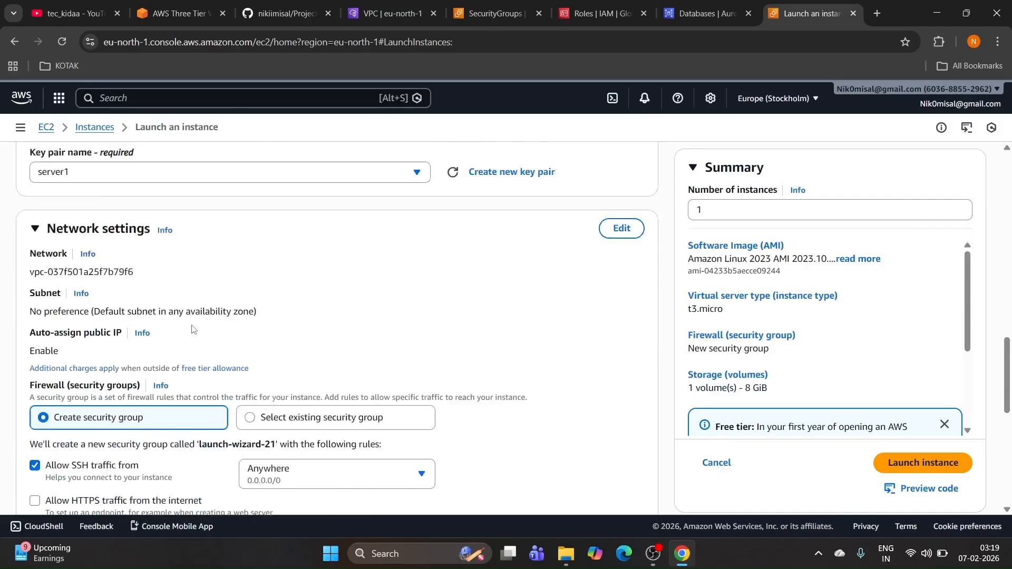
{"action": "scroll", "coordinate": [199, 314], "scroll_direction": "up", "scroll_amount": 2}
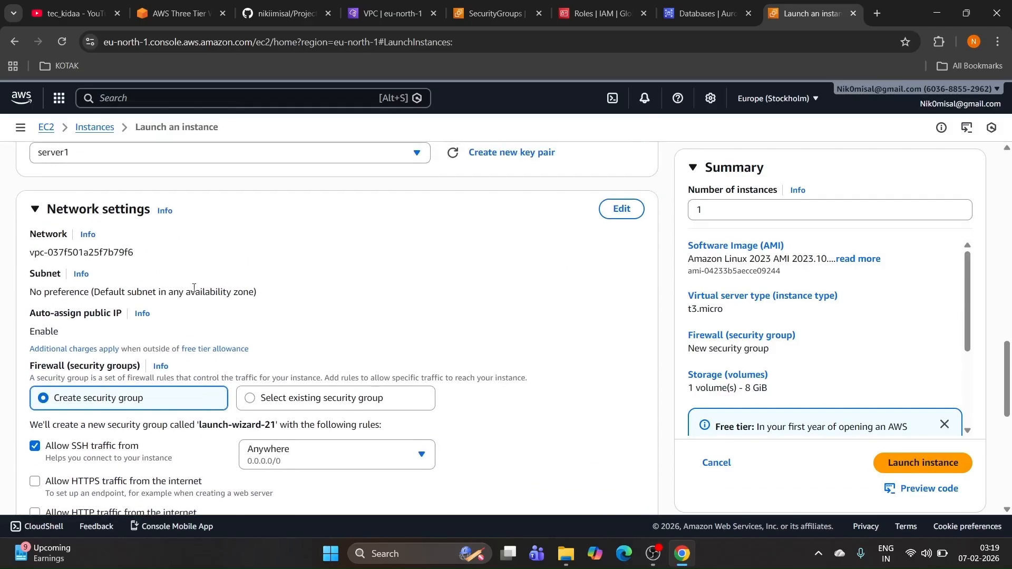
Step: Set VPC 3-tier-vpc-vpc, enable public IP, attach the existing jump-server group, and launch
{"action": "left_click", "coordinate": [635, 216]}
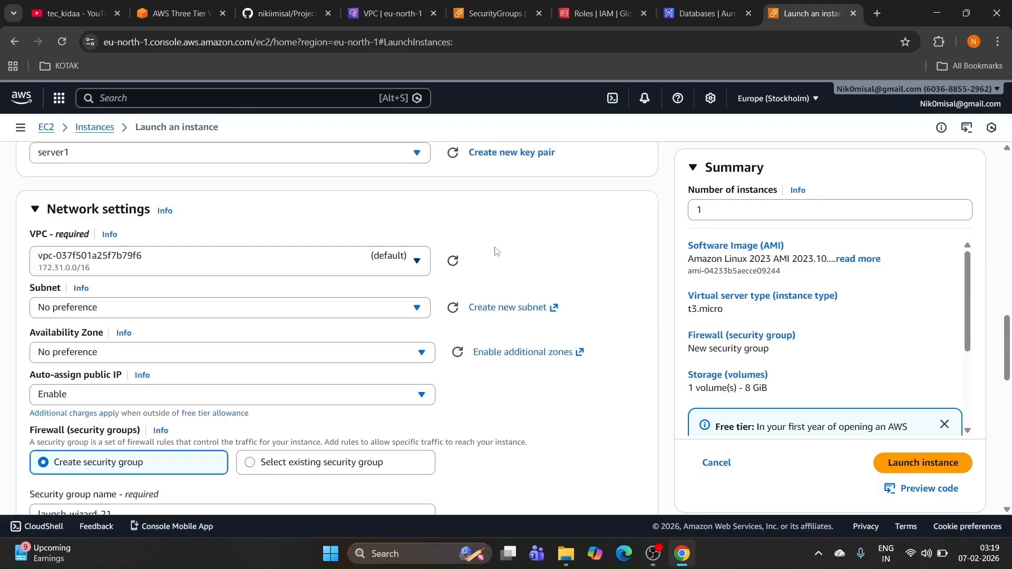
{"action": "left_click", "coordinate": [389, 264]}
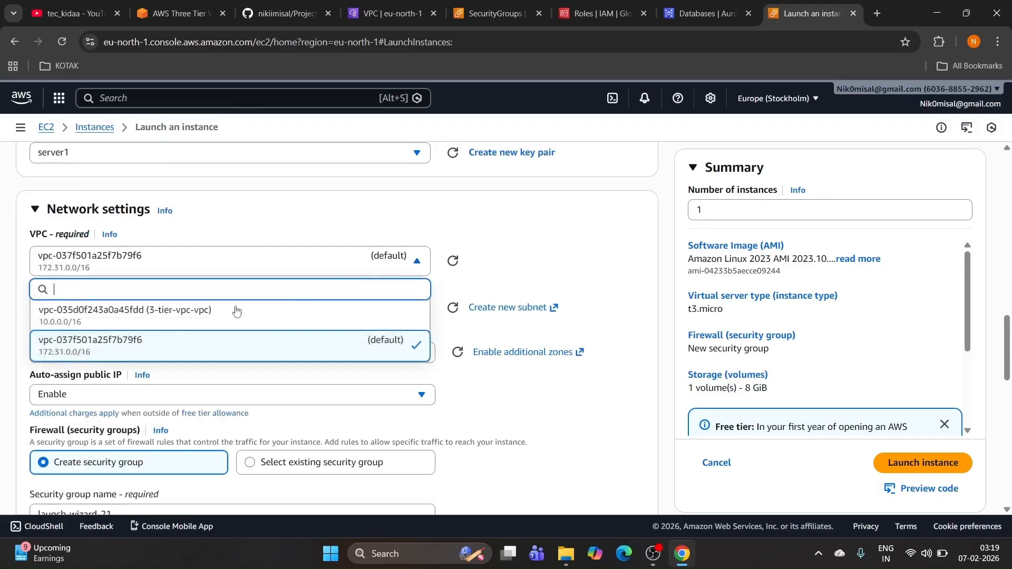
{"action": "left_click", "coordinate": [172, 315]}
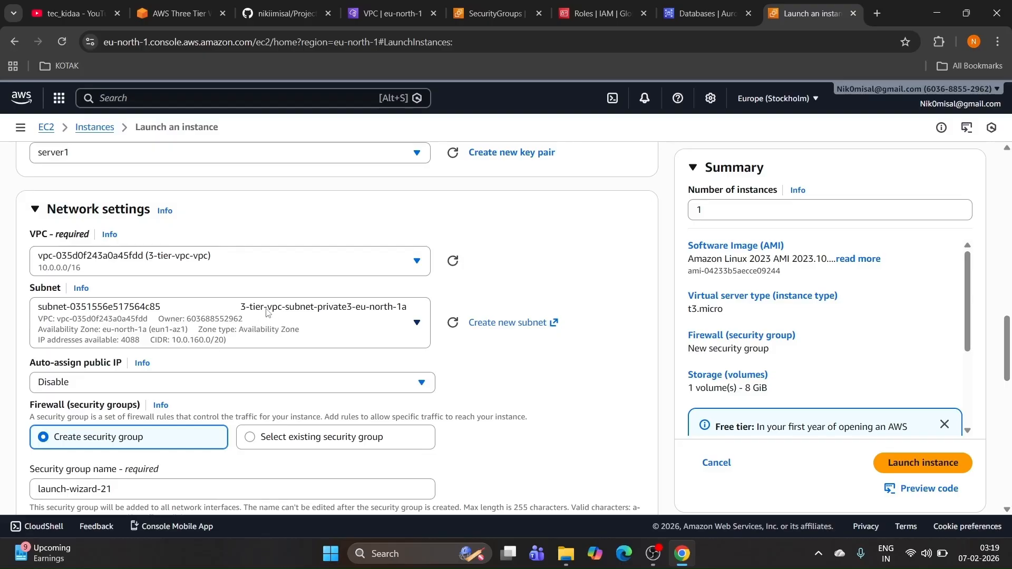
{"action": "left_click", "coordinate": [176, 383]}
{"action": "left_click", "coordinate": [130, 406]}
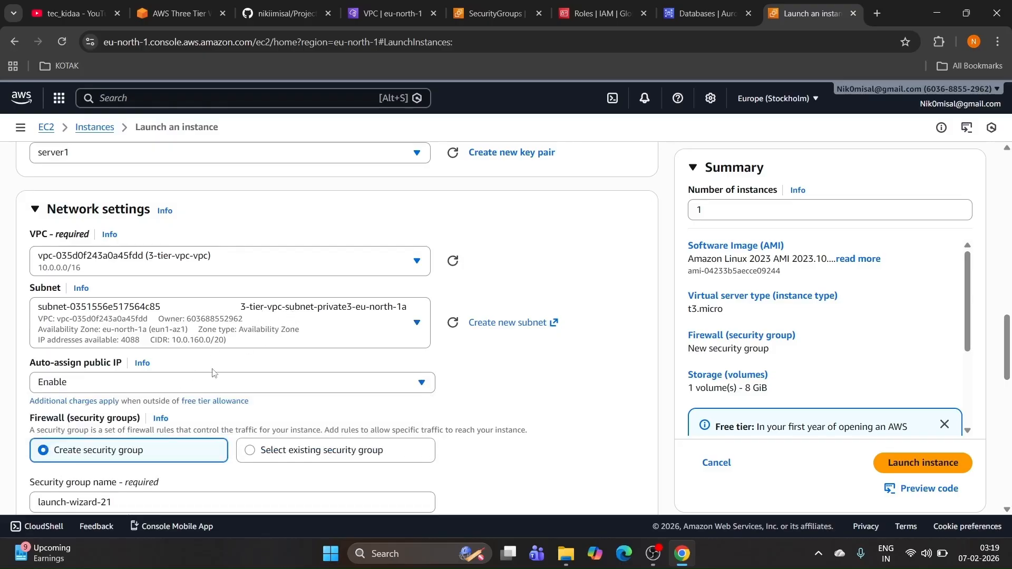
{"action": "scroll", "coordinate": [217, 367], "scroll_direction": "down", "scroll_amount": 1}
{"action": "left_click", "coordinate": [258, 385]}
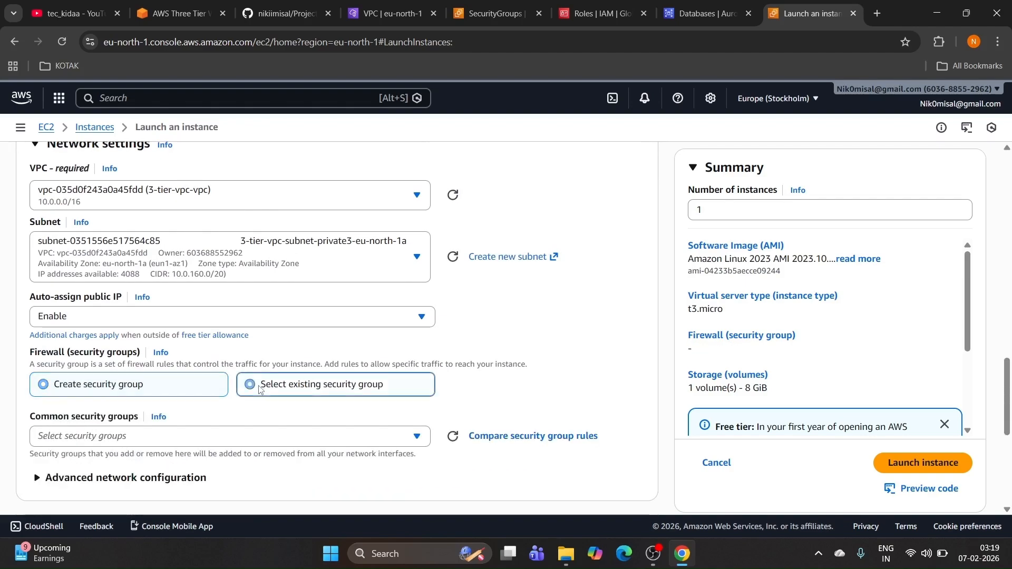
{"action": "left_click", "coordinate": [143, 436]}
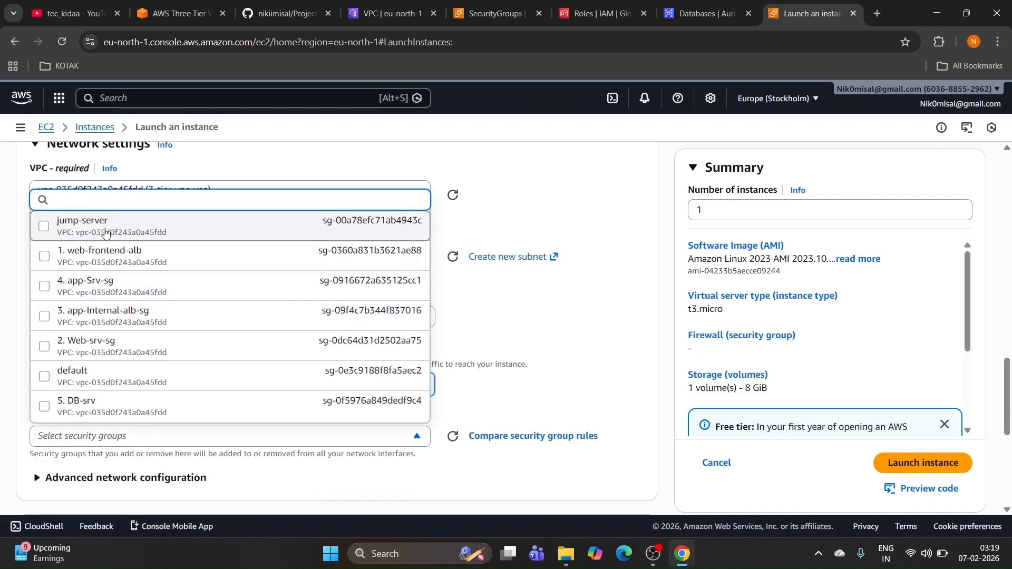
{"action": "left_click", "coordinate": [105, 230]}
{"action": "scroll", "coordinate": [177, 409], "scroll_direction": "down", "scroll_amount": 6}
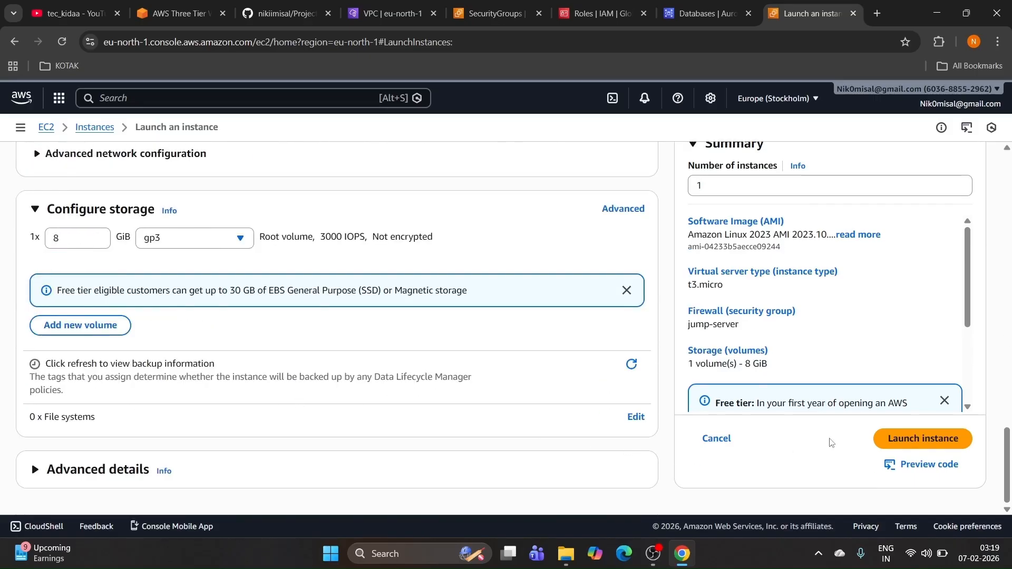
{"action": "left_click", "coordinate": [896, 439]}
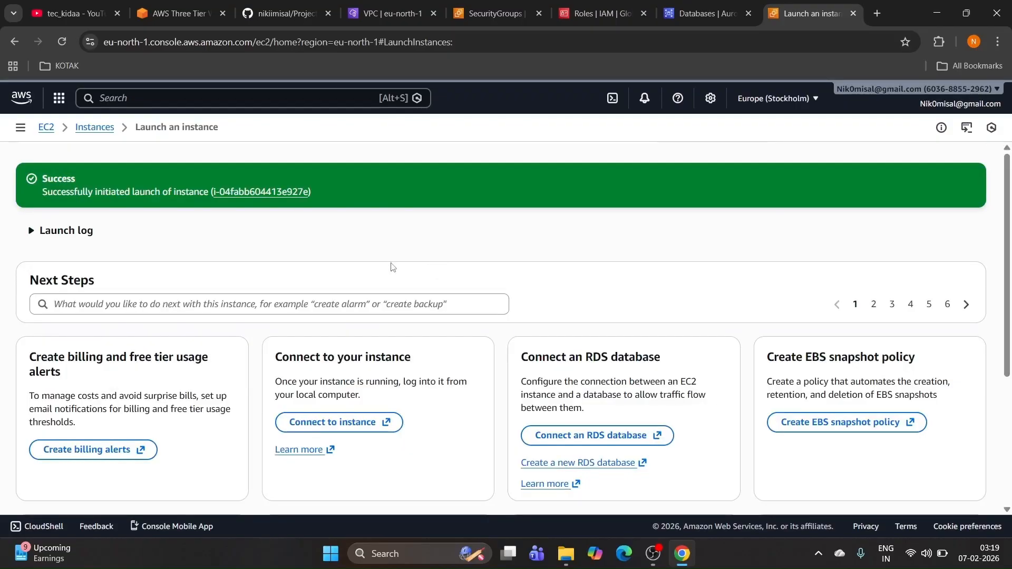
Step: Copy the web-tier instance's public IPv4 address 13.60.226.239 from its summary
{"action": "left_click", "coordinate": [48, 129]}
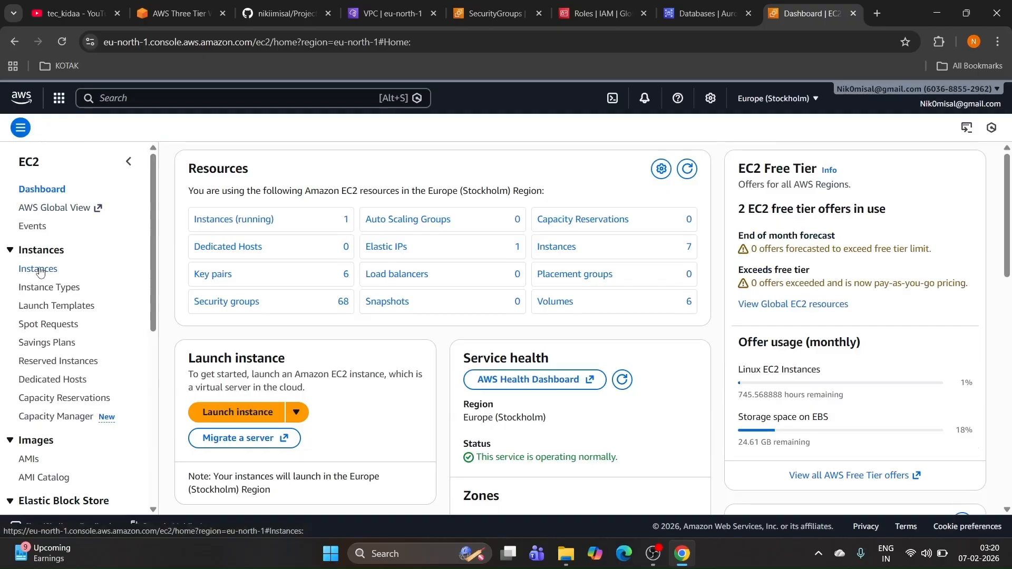
{"action": "left_click", "coordinate": [41, 269]}
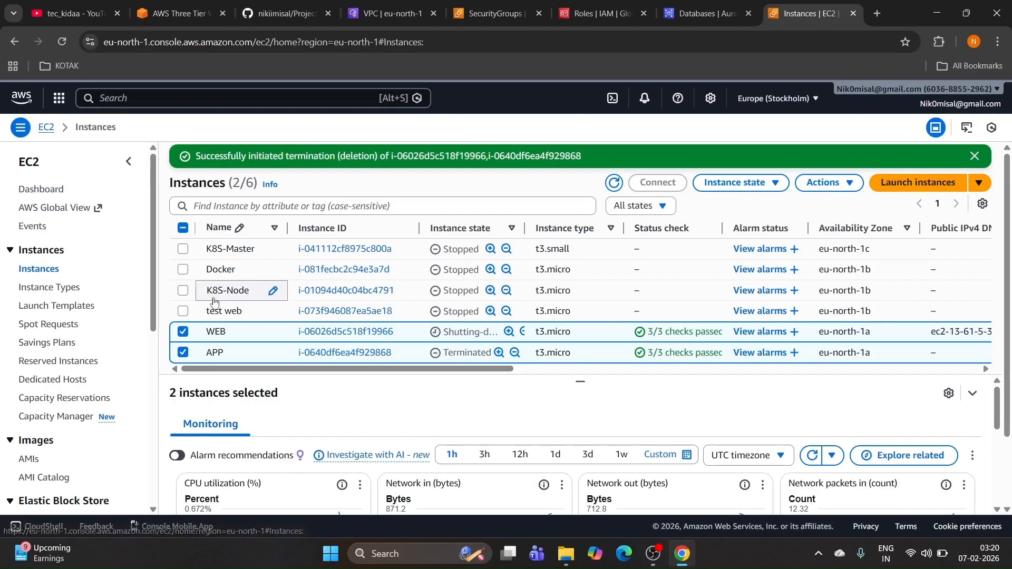
{"action": "left_click", "coordinate": [62, 41]}
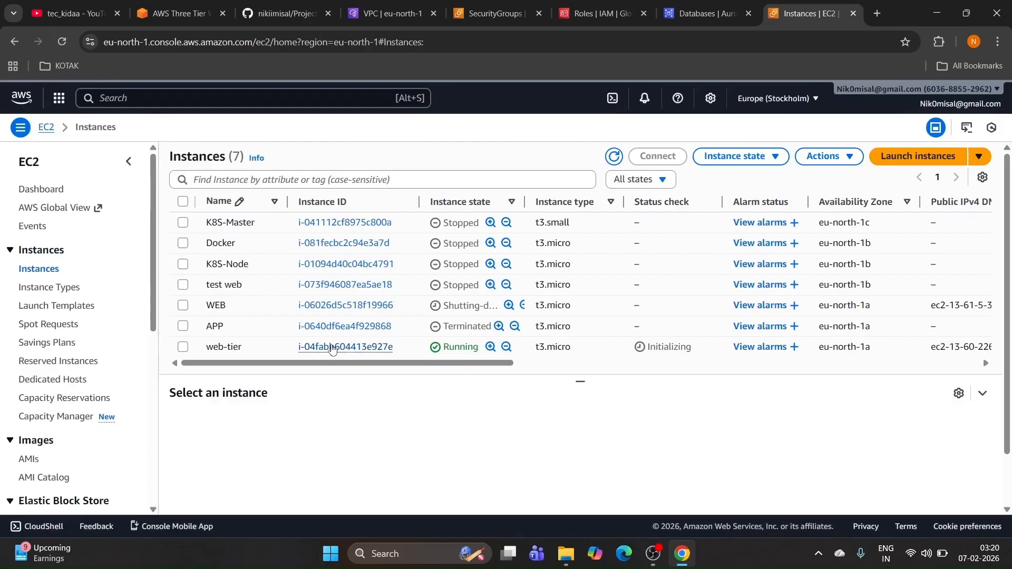
{"action": "left_click", "coordinate": [331, 347]}
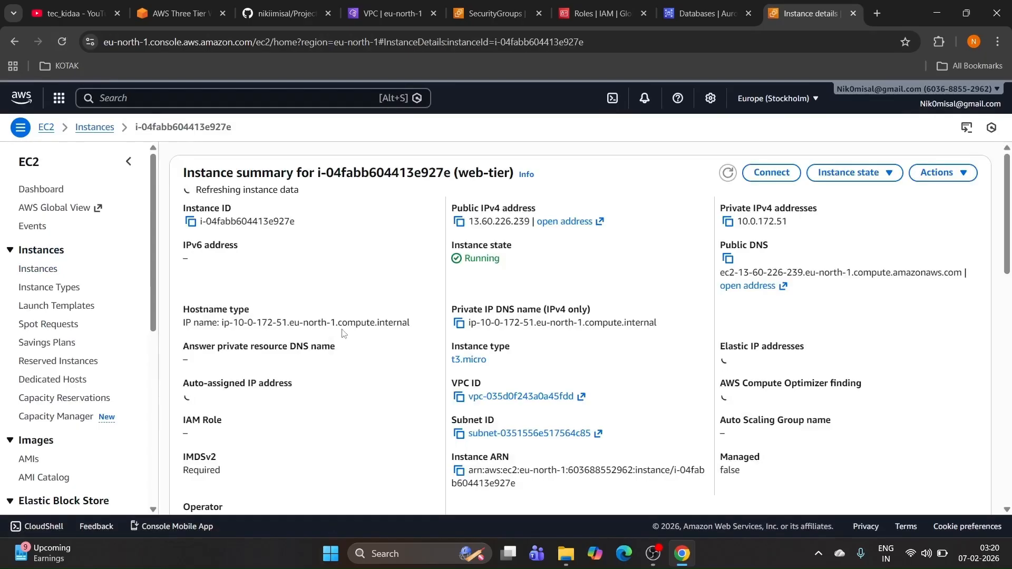
{"action": "left_click", "coordinate": [459, 222]}
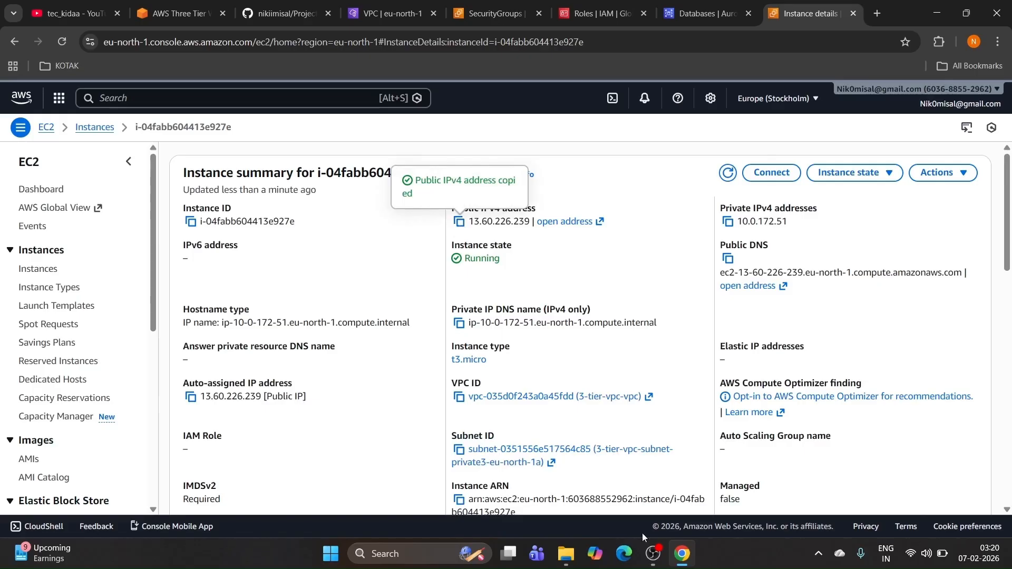
Step: Launch Windows PowerShell from Start and open a new tab
{"action": "left_click", "coordinate": [413, 553]}
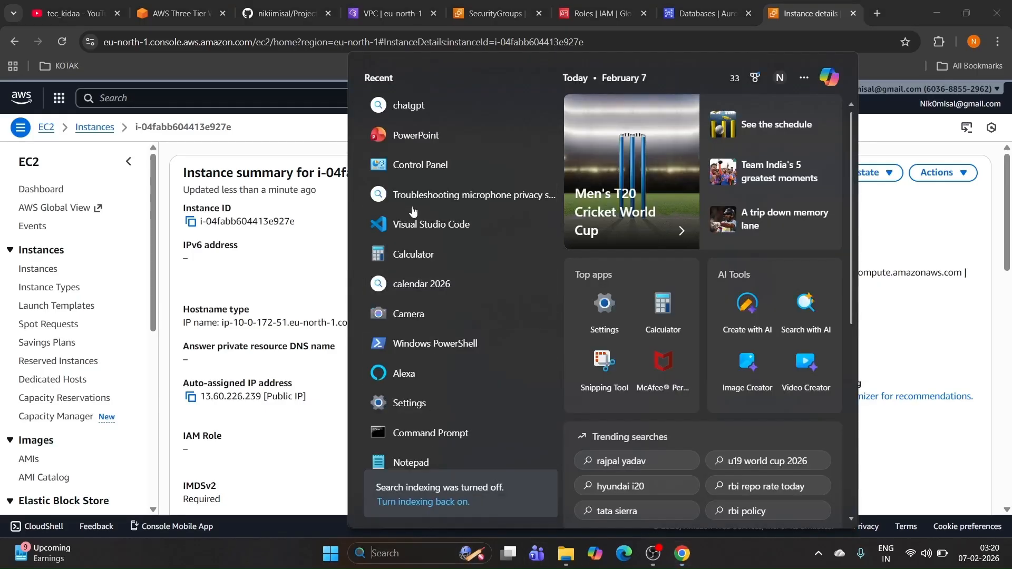
{"action": "left_click", "coordinate": [414, 345]}
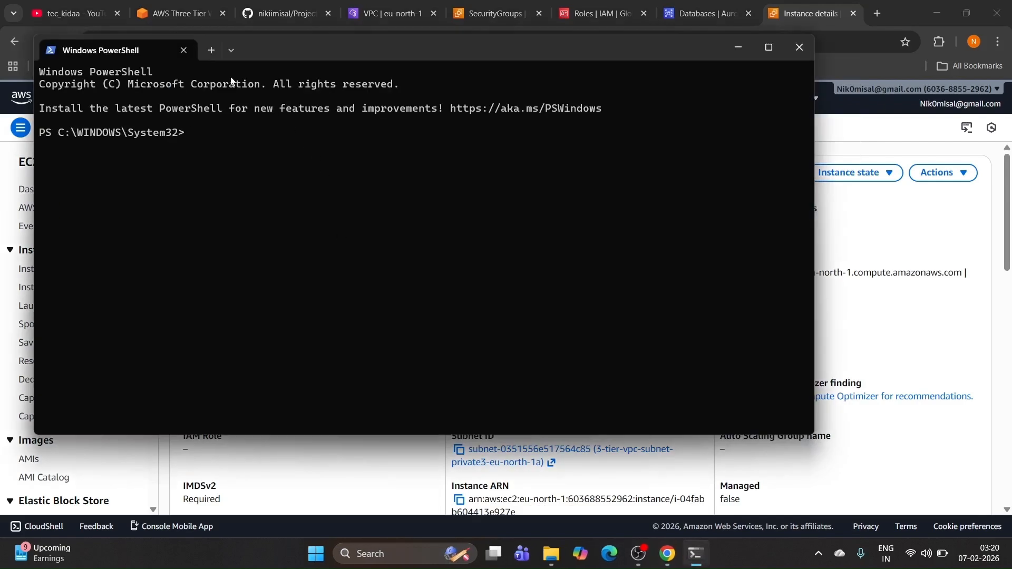
{"action": "left_click", "coordinate": [210, 50]}
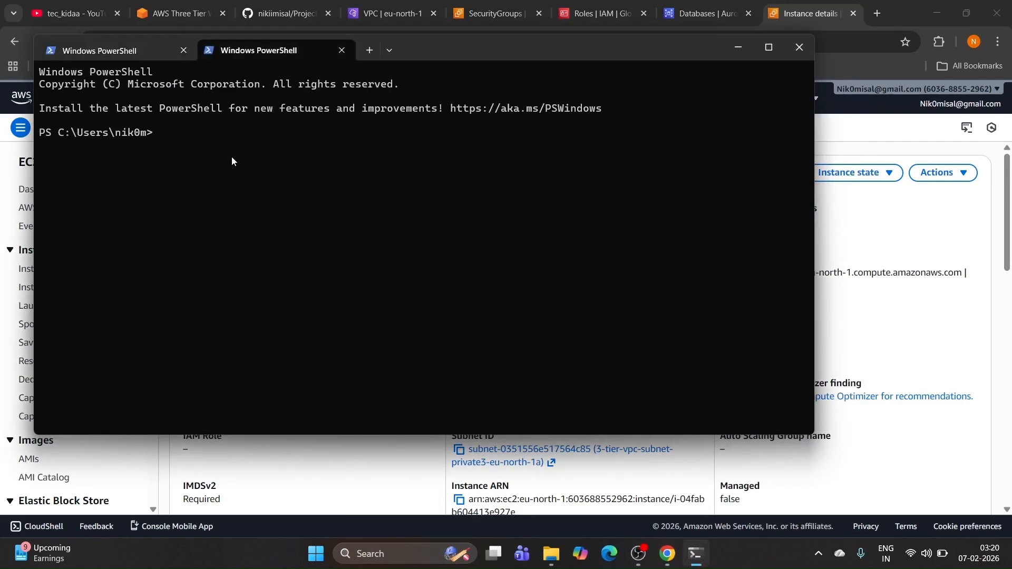
Step: Run ssh as ec2-user to 13.60.226.239, note the port 22 timeout, and minimise PowerShell
{"action": "key", "text": "ctrl+v"}
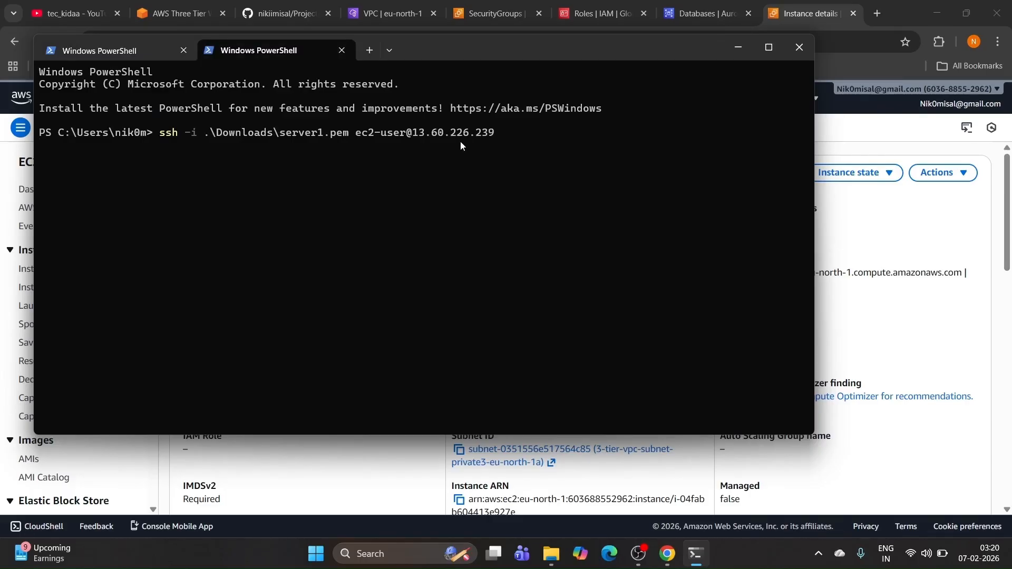
{"action": "left_click_drag", "start_coordinate": [292, 149], "coordinate": [304, 149]}
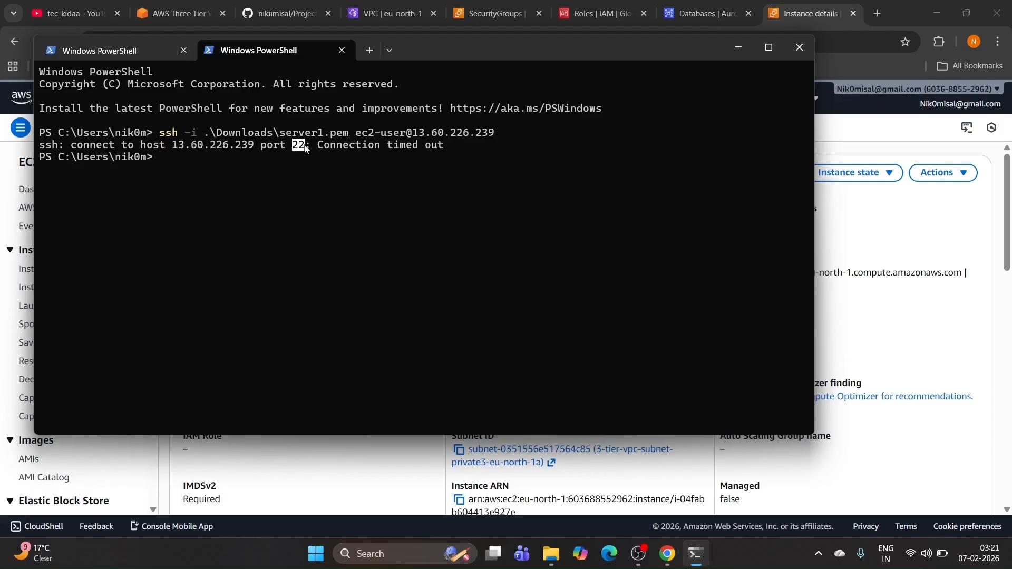
{"action": "left_click", "coordinate": [740, 49]}
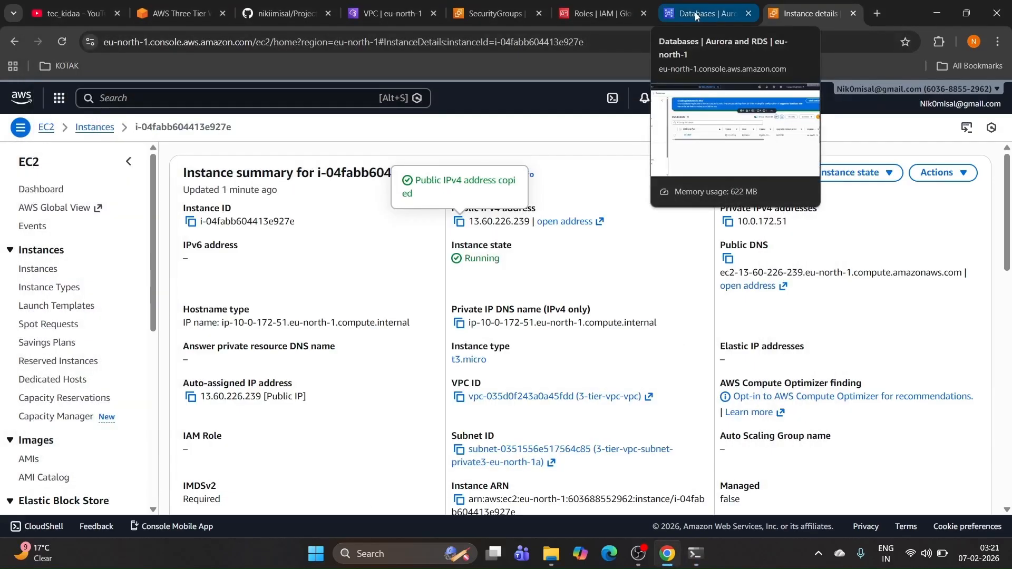
Step: Open the 2. Web-srv-sg security group (sg-0dc64d31d2502aa75) from the Security Groups list
{"action": "left_click", "coordinate": [696, 16]}
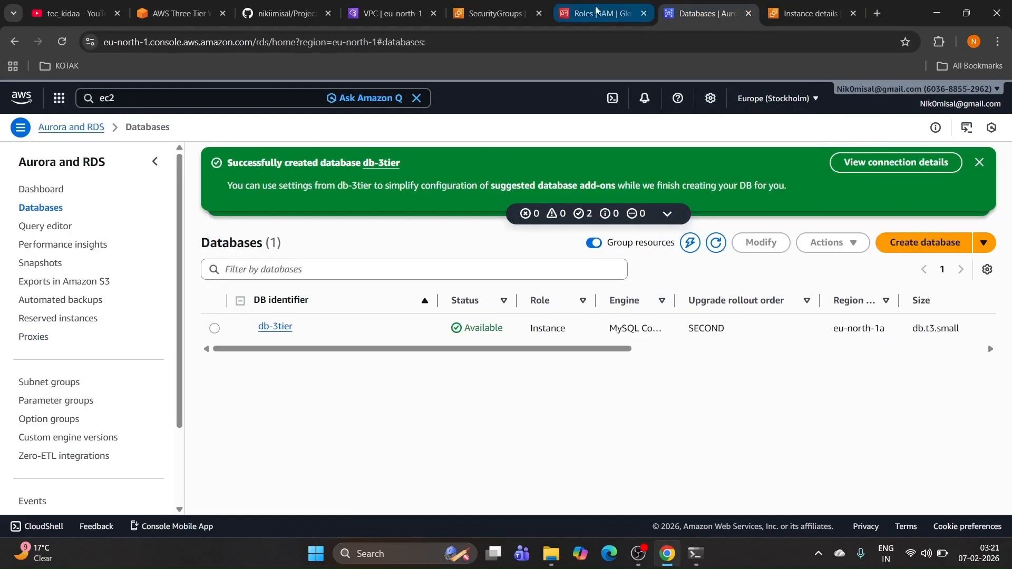
{"action": "left_click", "coordinate": [496, 13]}
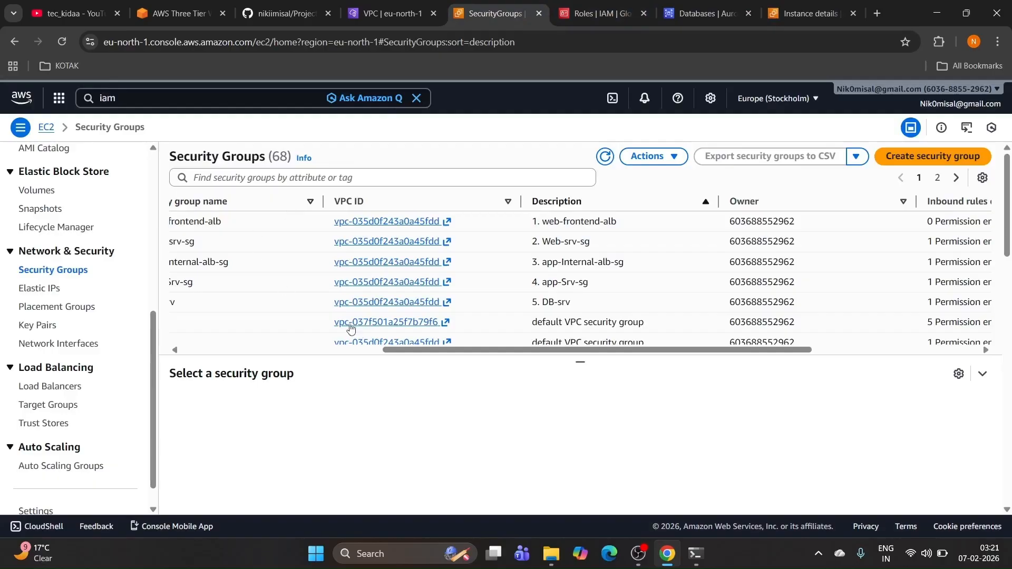
{"action": "left_click_drag", "start_coordinate": [391, 350], "coordinate": [287, 353]}
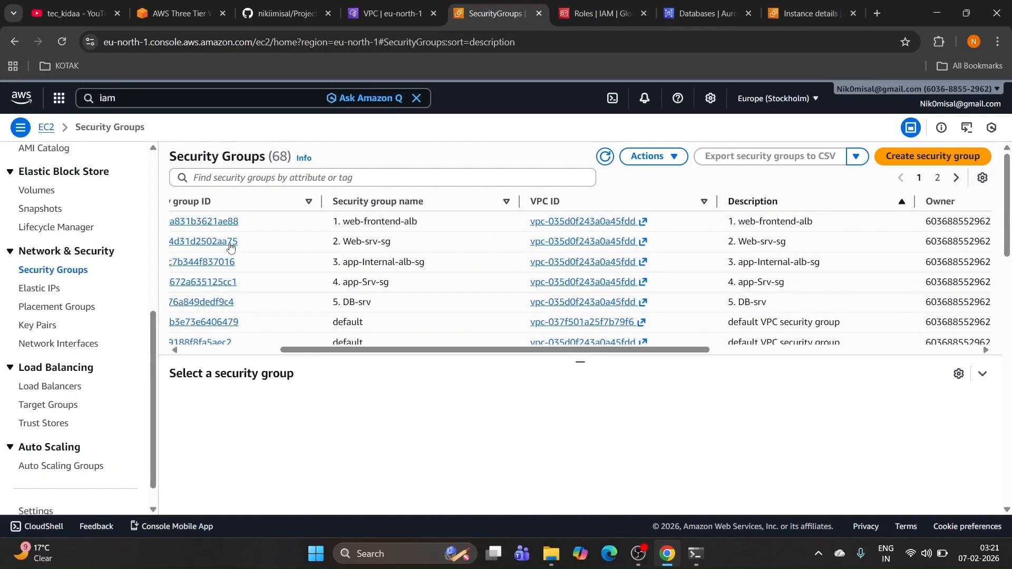
{"action": "scroll", "coordinate": [432, 275], "scroll_direction": "left", "scroll_amount": 3}
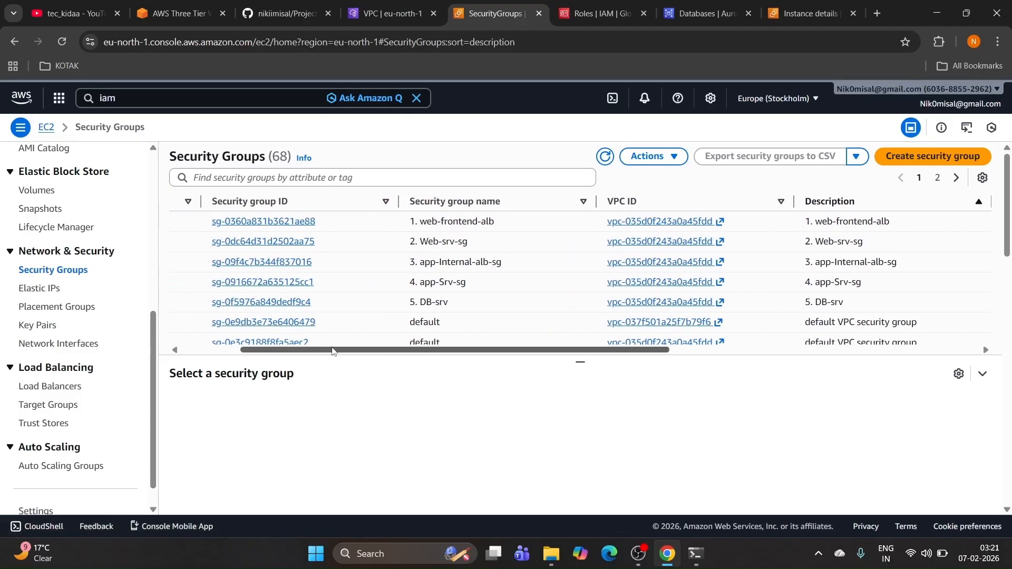
{"action": "left_click", "coordinate": [282, 243]}
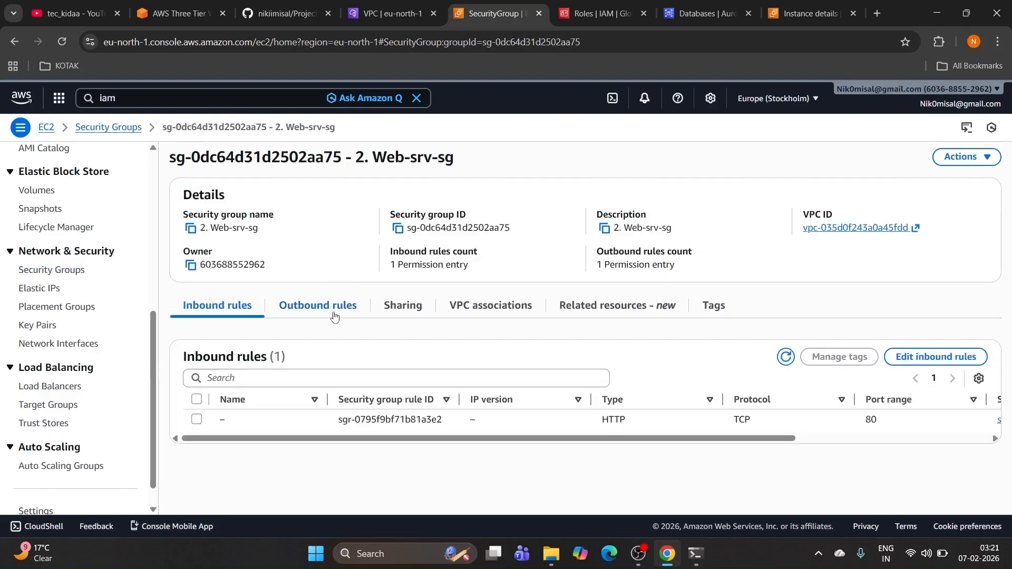
Step: Add an inbound rule on port 22 from 0.0.0.0/0 to 2. Web-srv-sg and save it
{"action": "left_click", "coordinate": [896, 357]}
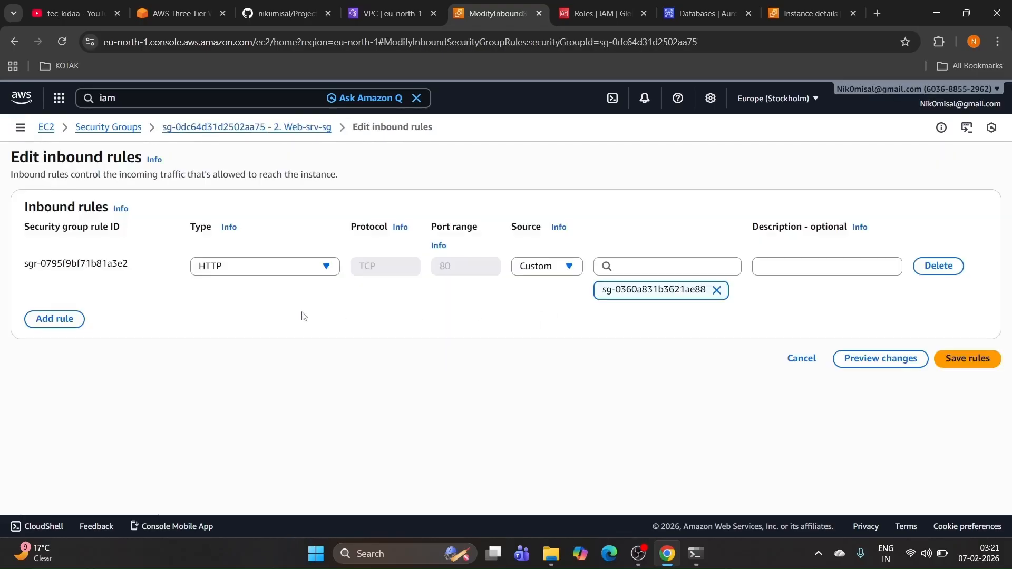
{"action": "left_click", "coordinate": [33, 323]}
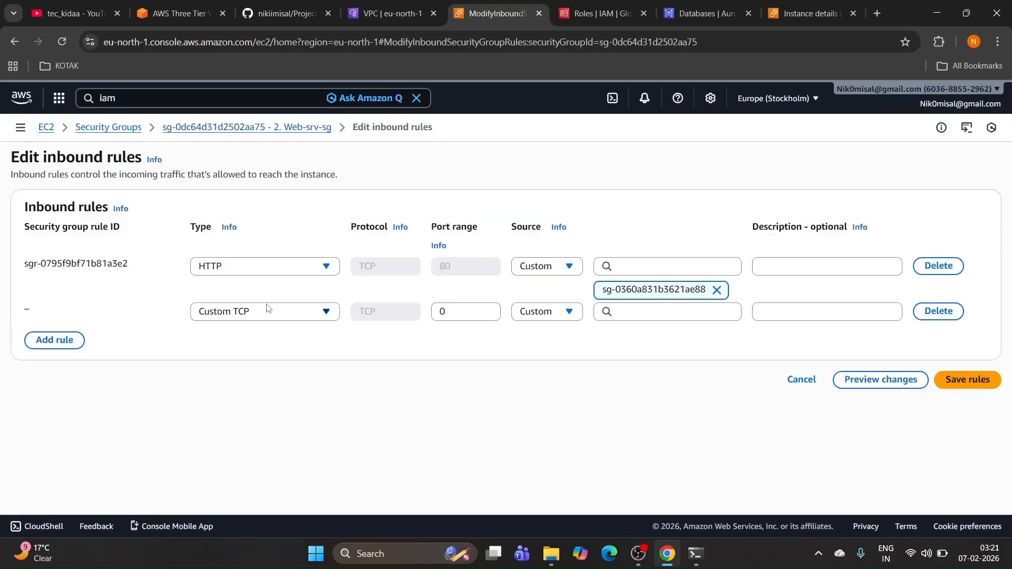
{"action": "left_click", "coordinate": [472, 312]}
{"action": "type", "text": "22"}
{"action": "left_click", "coordinate": [652, 312]}
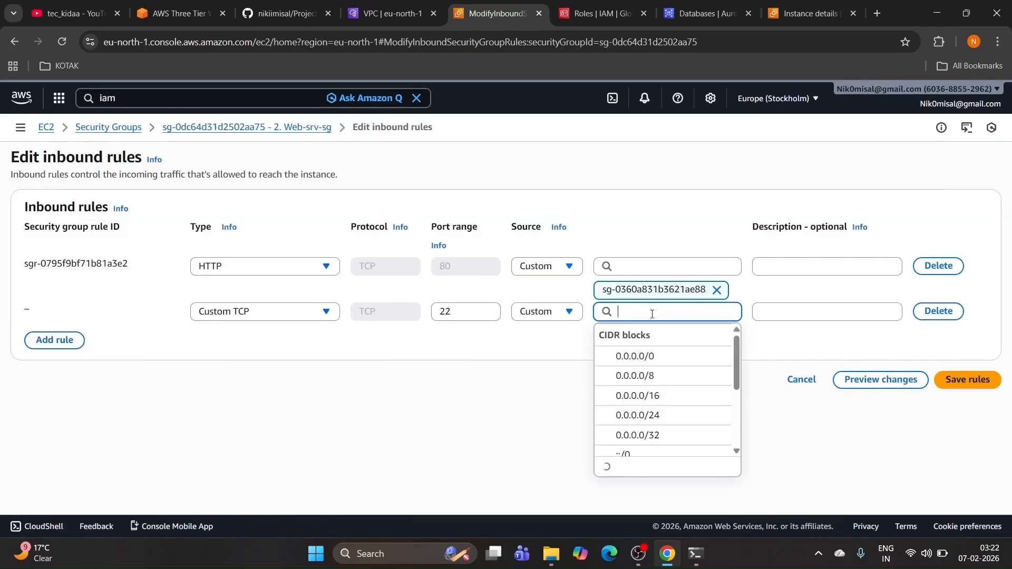
{"action": "left_click", "coordinate": [649, 357]}
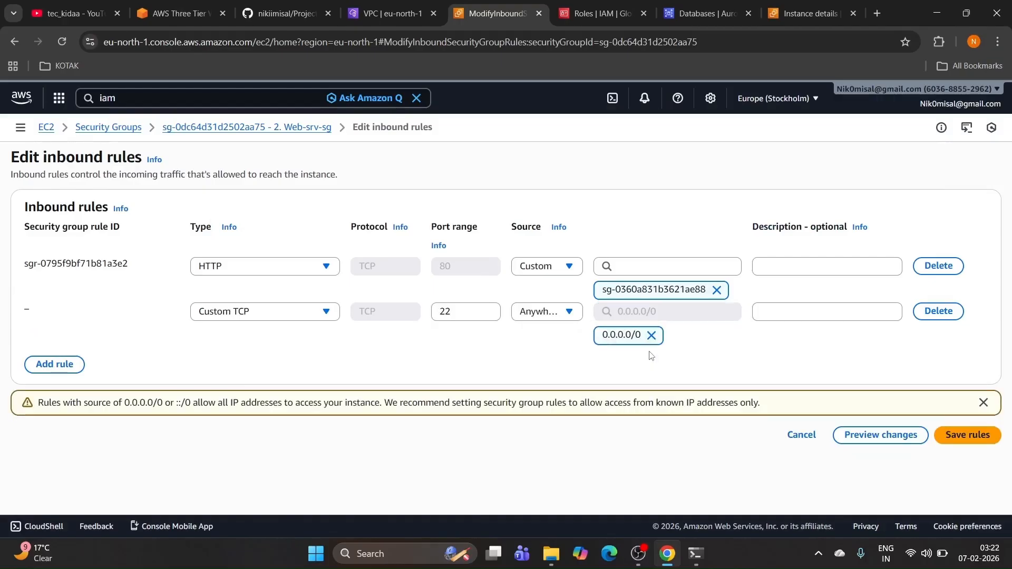
{"action": "left_click", "coordinate": [978, 438]}
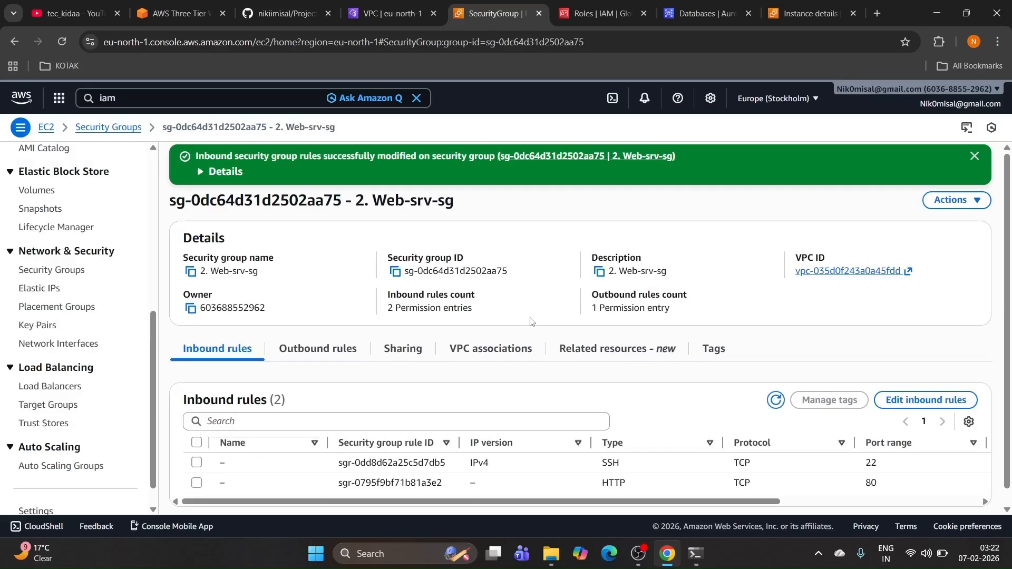
{"action": "left_click", "coordinate": [697, 554]}
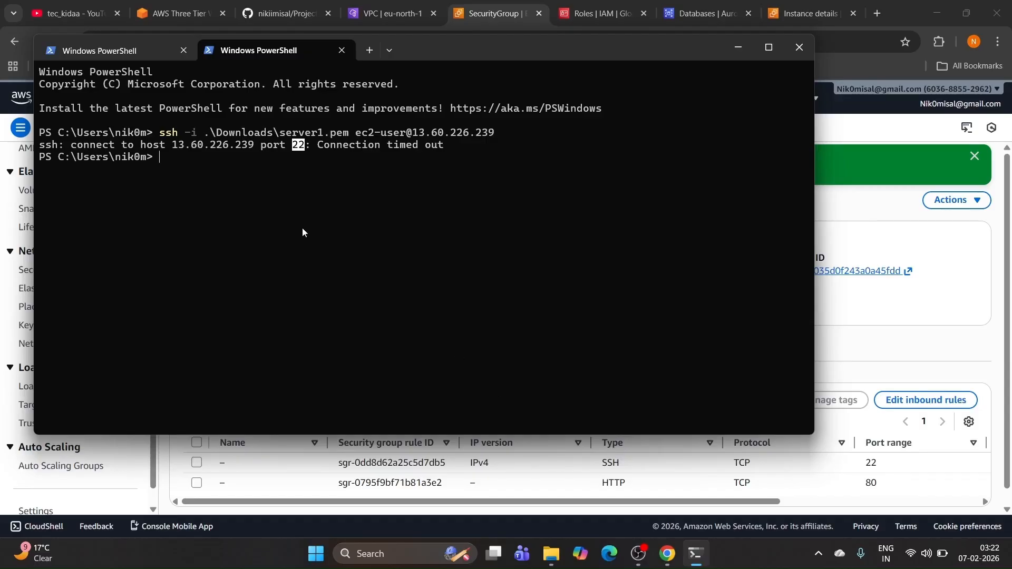
Step: Retry the SSH connection to the web server with server1.pem, then return to the security group page
{"action": "key", "text": "Up"}
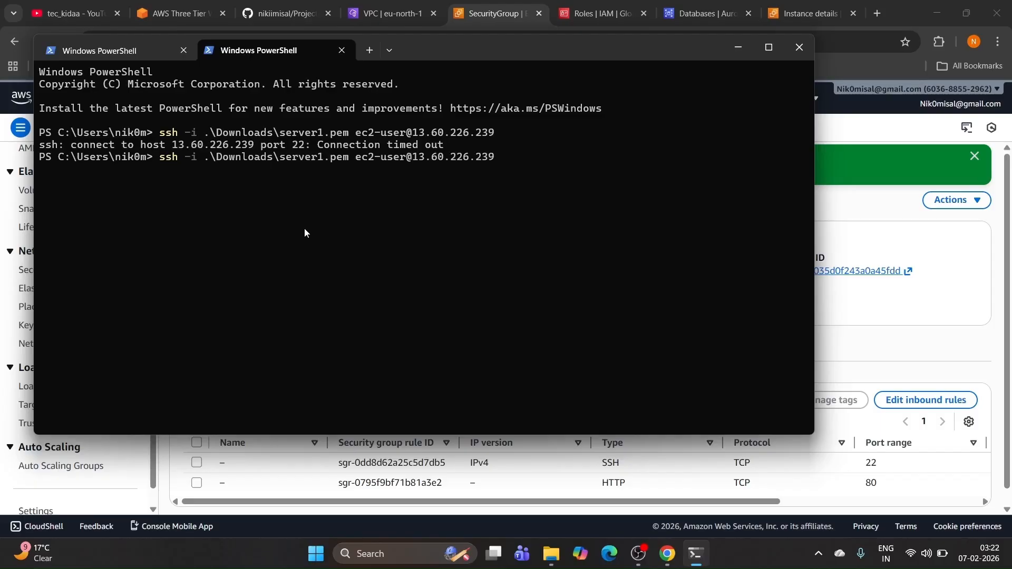
{"action": "key", "text": "alt+Tab"}
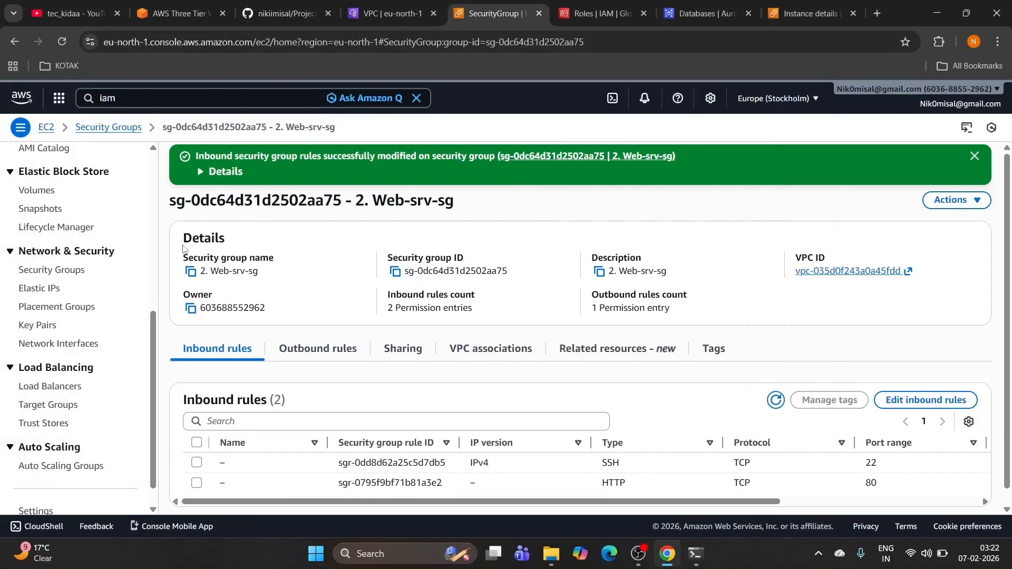
Step: Open security group sg-0360a831b3621ae88 (1. web-frontend-alb) from the Security Groups list sorted by description
{"action": "left_click", "coordinate": [15, 41]}
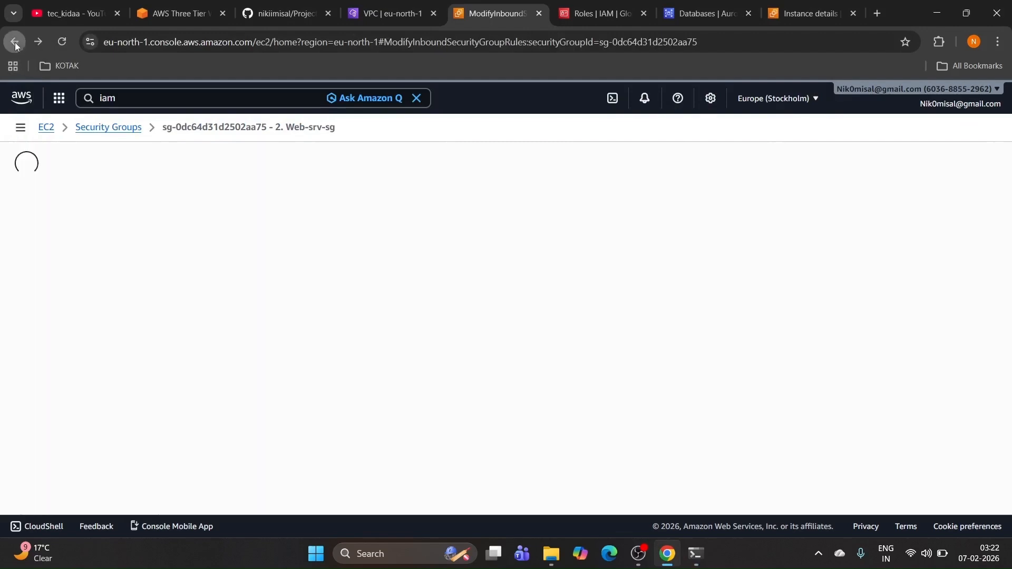
{"action": "left_click", "coordinate": [43, 41]}
{"action": "left_click", "coordinate": [49, 271]}
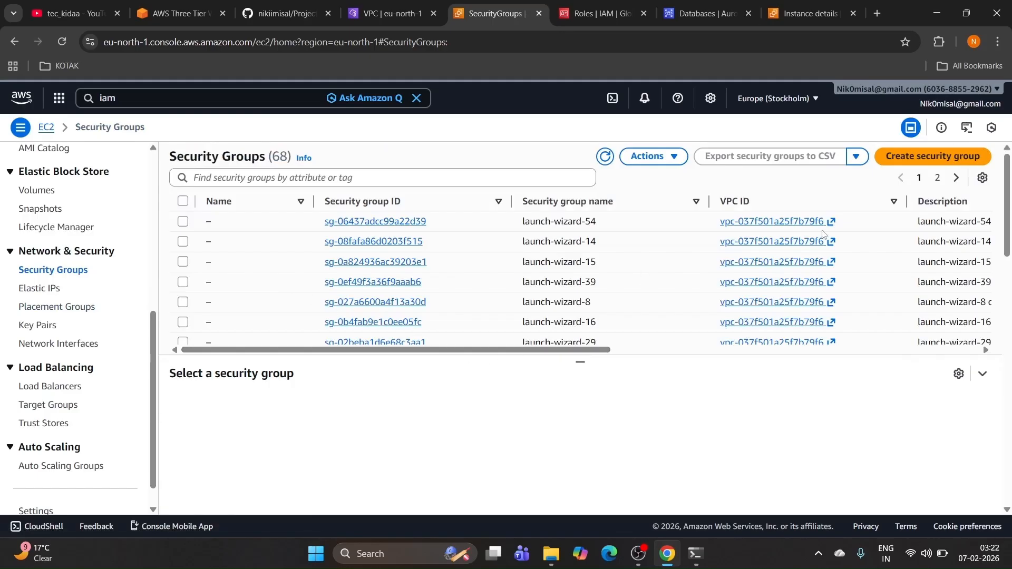
{"action": "left_click", "coordinate": [932, 203]}
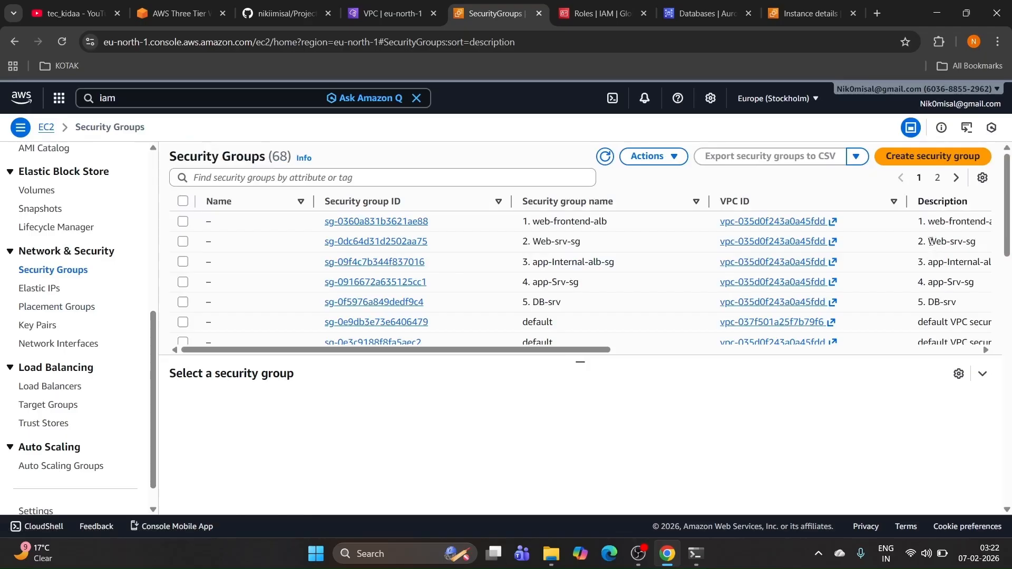
{"action": "left_click", "coordinate": [382, 221]}
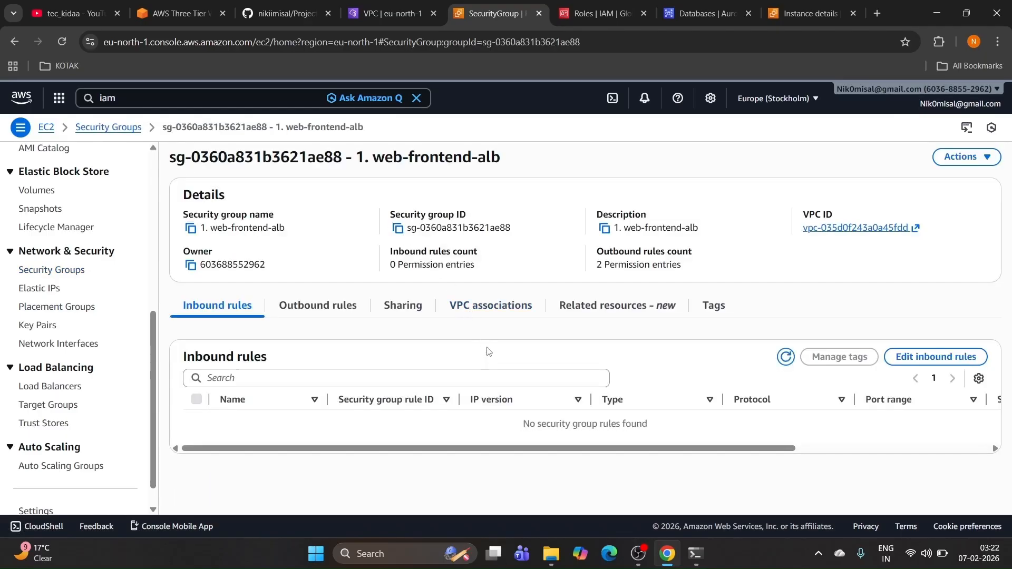
Step: Add and save an inbound rule on web-frontend-alb allowing TCP port 22 from 0.0.0.0/0
{"action": "left_click", "coordinate": [904, 357]}
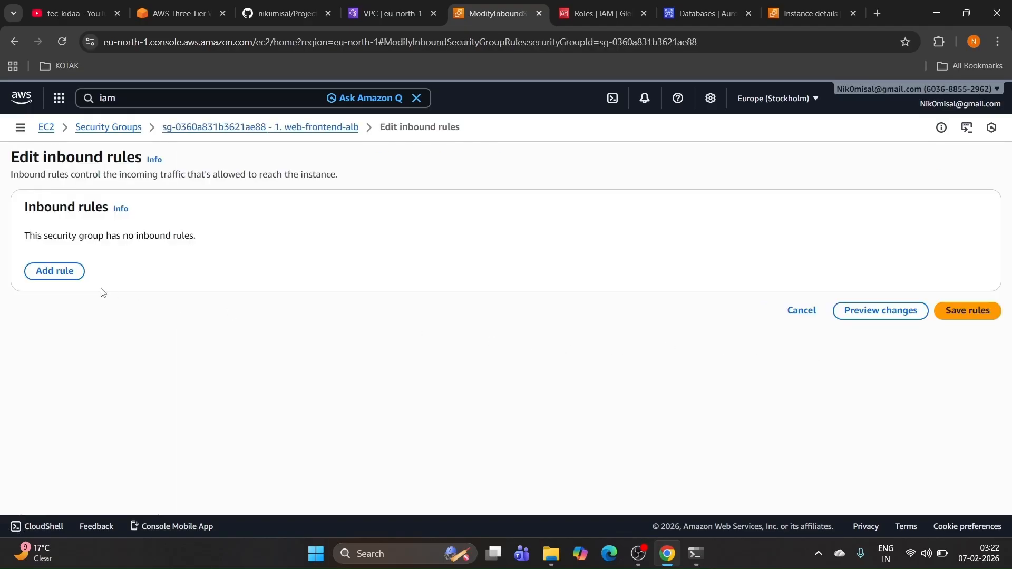
{"action": "left_click", "coordinate": [66, 271]}
{"action": "left_click", "coordinate": [475, 266]}
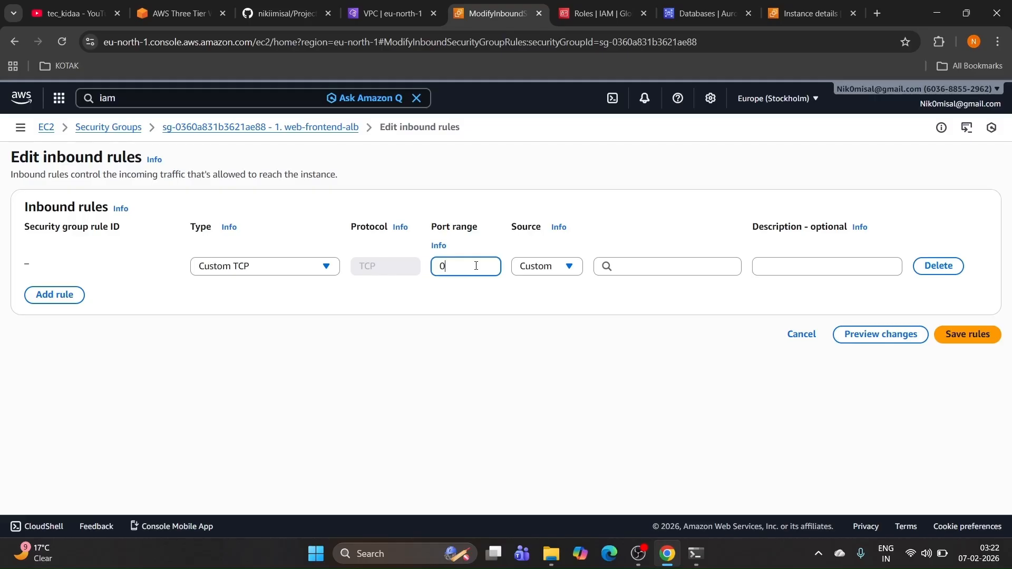
{"action": "key", "text": "BackSpace"}
{"action": "type", "text": "22"}
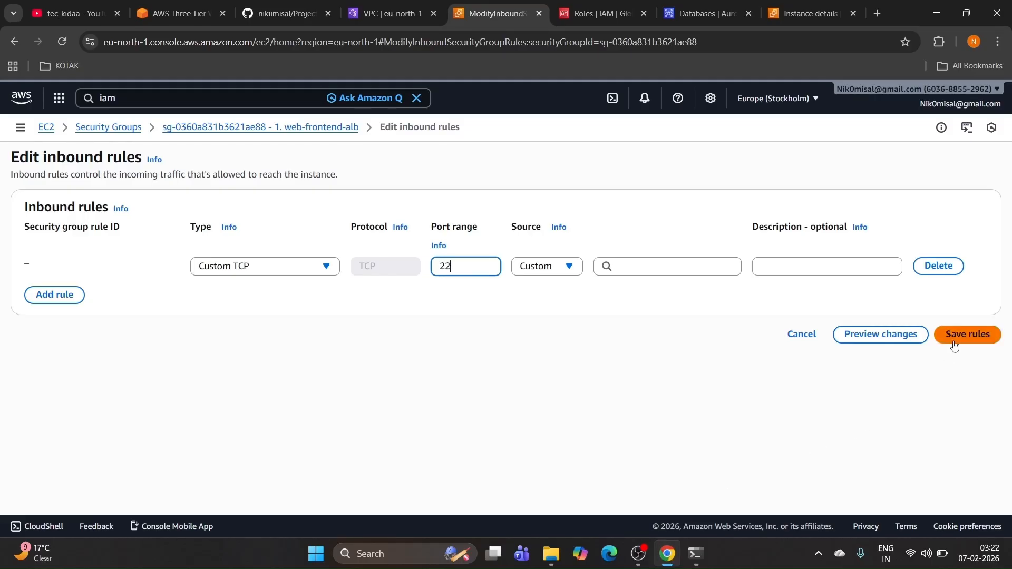
{"action": "left_click", "coordinate": [701, 265]}
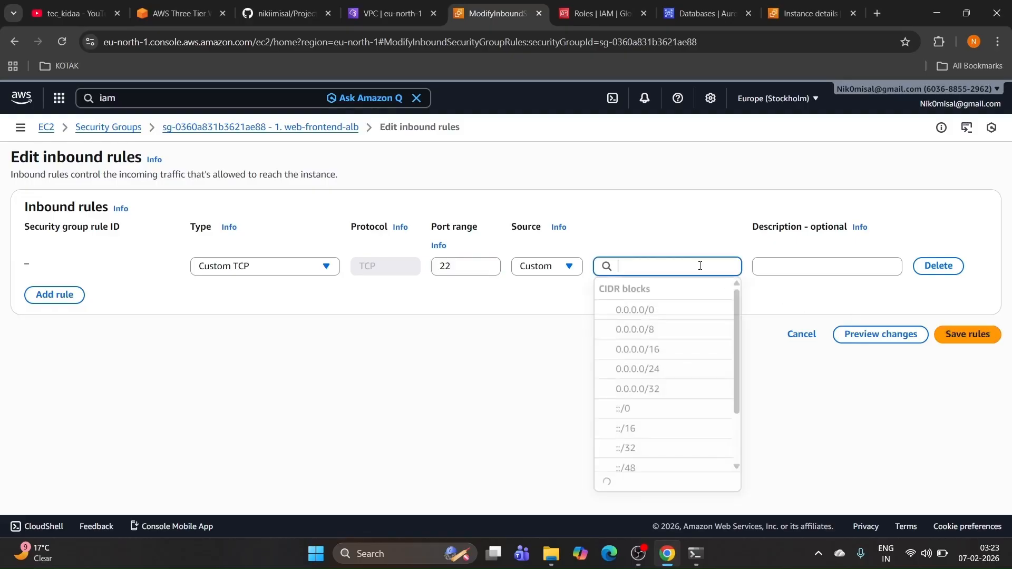
{"action": "left_click", "coordinate": [650, 312]}
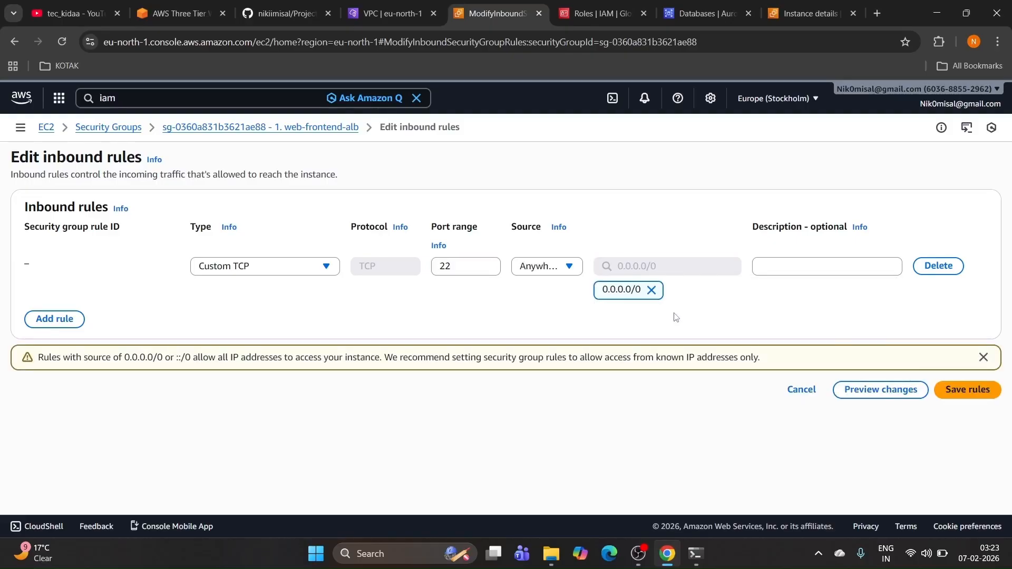
{"action": "left_click", "coordinate": [953, 392]}
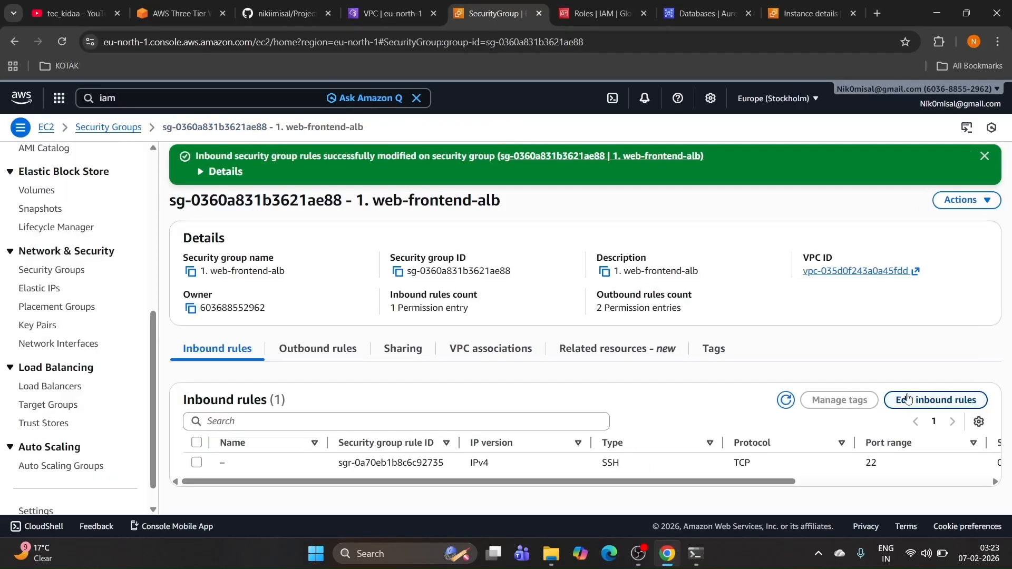
{"action": "left_click", "coordinate": [699, 555]}
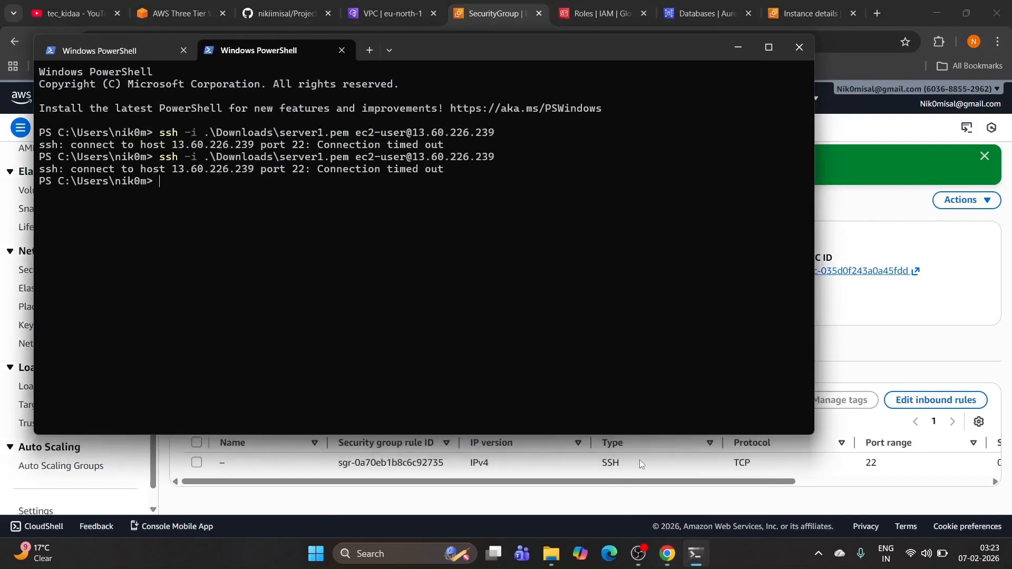
Step: Recall the ssh -i .\Downloads\server1.pem command in PowerShell for another connection attempt
{"action": "key", "text": "Up"}
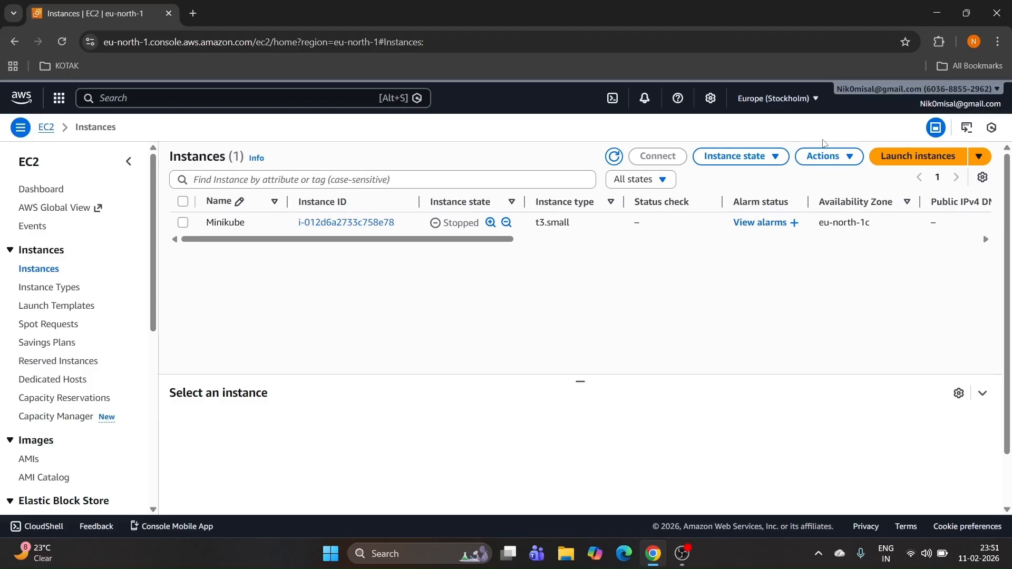
Step: Change the console region from Europe (Stockholm) to Asia Pacific (Mumbai) ap-south-1
{"action": "left_click", "coordinate": [814, 102]}
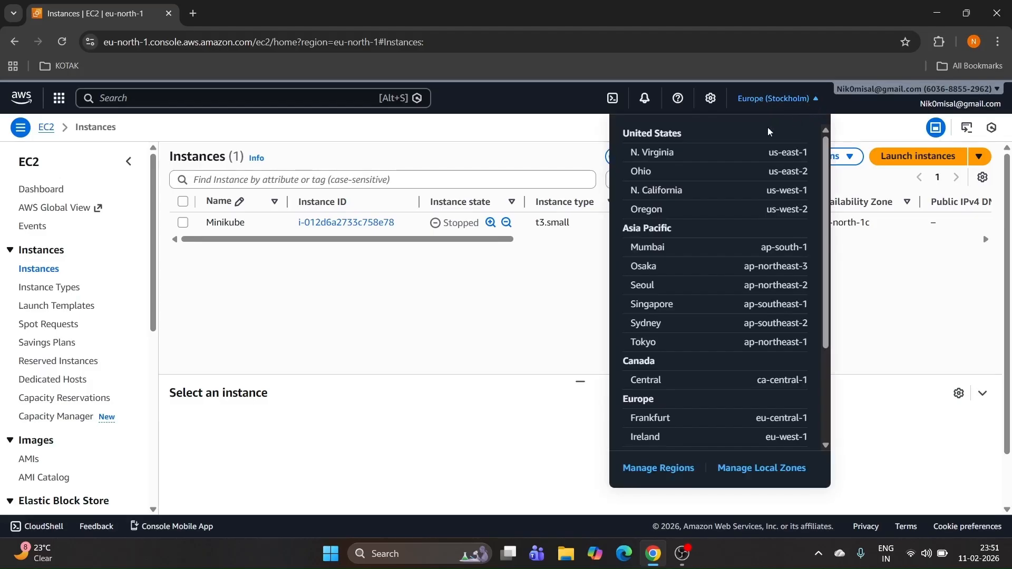
{"action": "scroll", "coordinate": [707, 332], "scroll_direction": "down", "scroll_amount": 1}
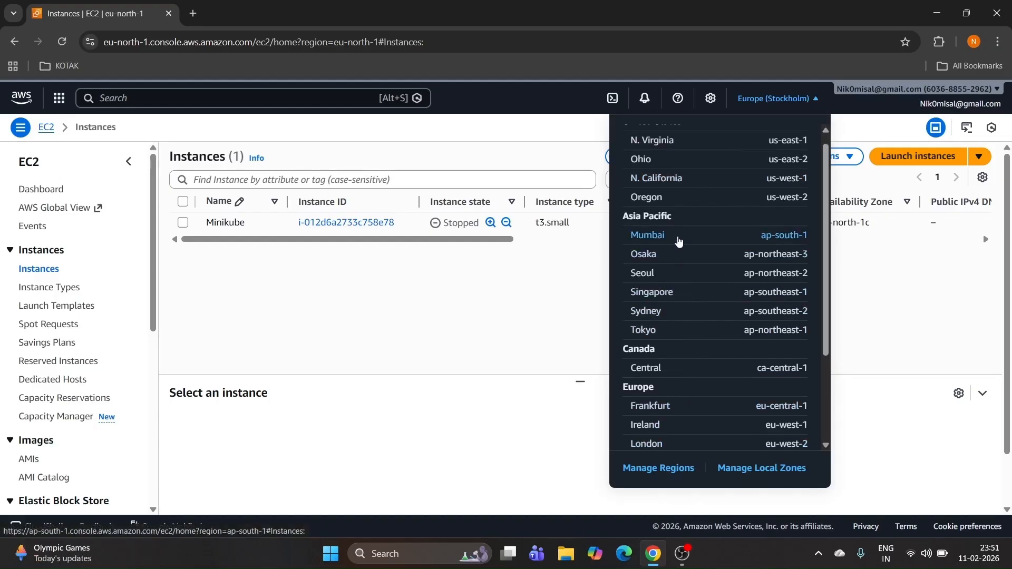
{"action": "left_click", "coordinate": [679, 237]}
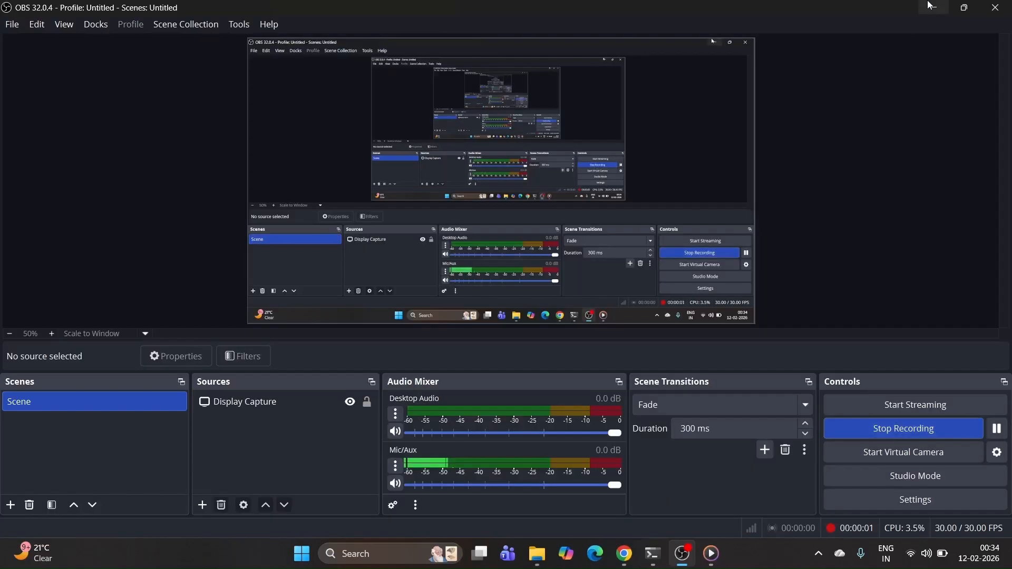
Step: Minimize OBS and bring Chrome's Mumbai EC2 Instances list back into view
{"action": "left_click", "coordinate": [930, 5]}
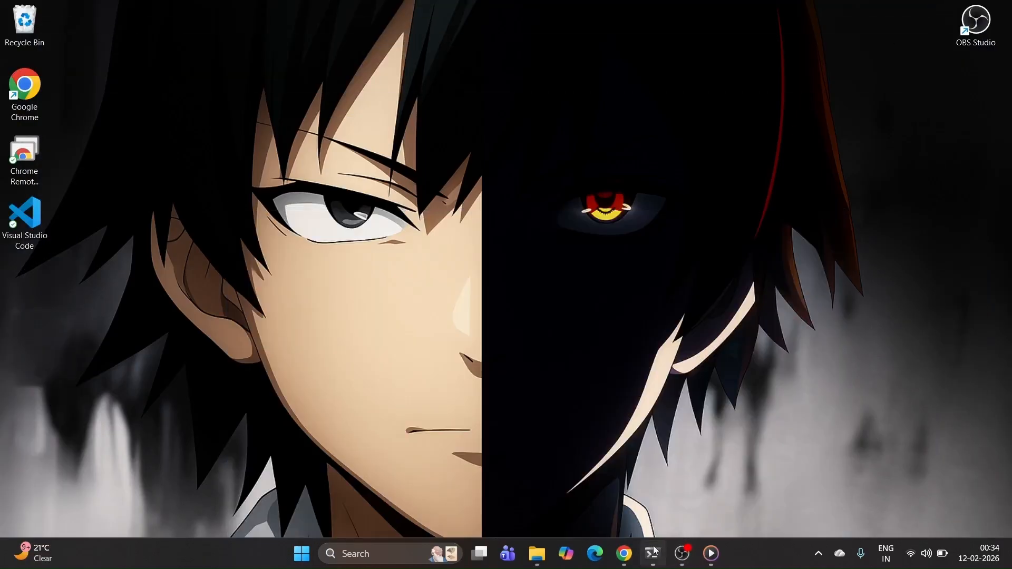
{"action": "left_click", "coordinate": [624, 553]}
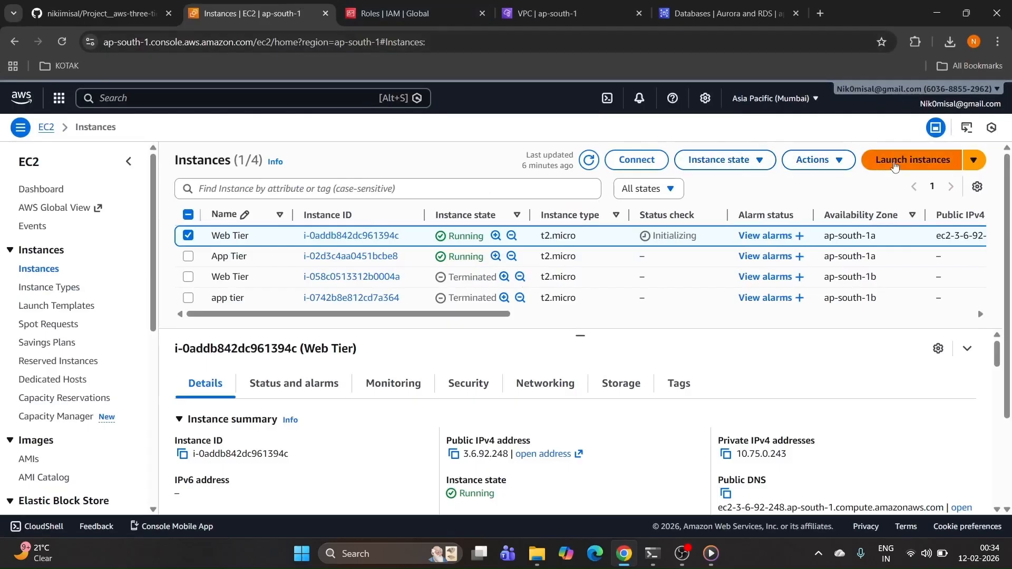
{"action": "left_click", "coordinate": [894, 165]}
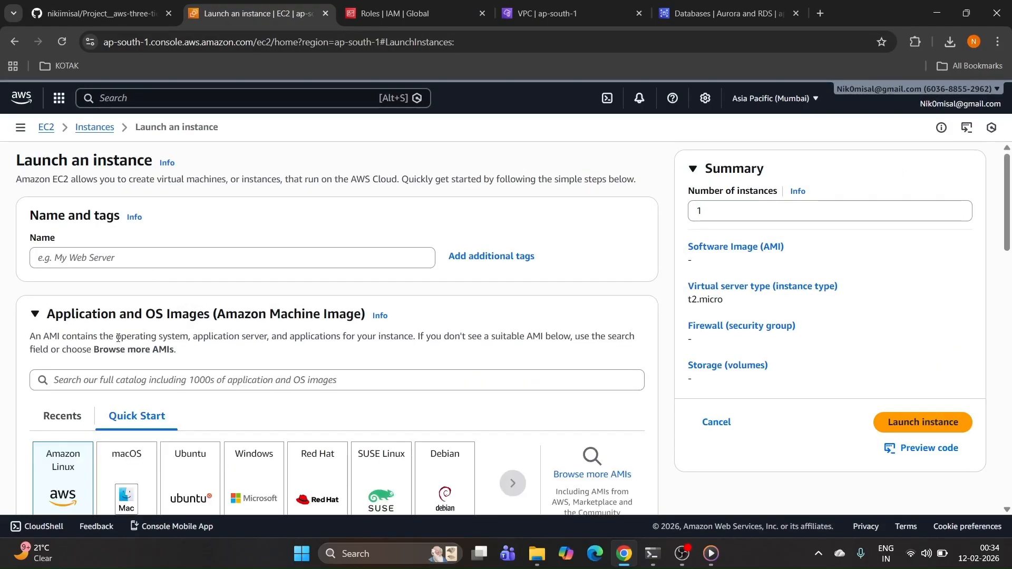
{"action": "scroll", "coordinate": [158, 347], "scroll_direction": "down", "scroll_amount": 3}
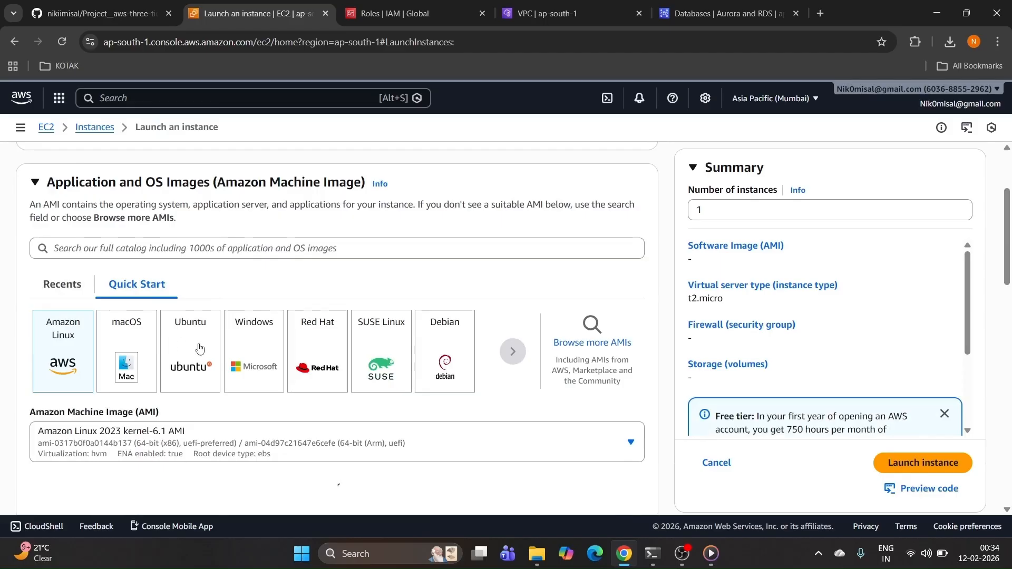
{"action": "scroll", "coordinate": [253, 362], "scroll_direction": "down", "scroll_amount": 5}
{"action": "scroll", "coordinate": [251, 363], "scroll_direction": "down", "scroll_amount": 3}
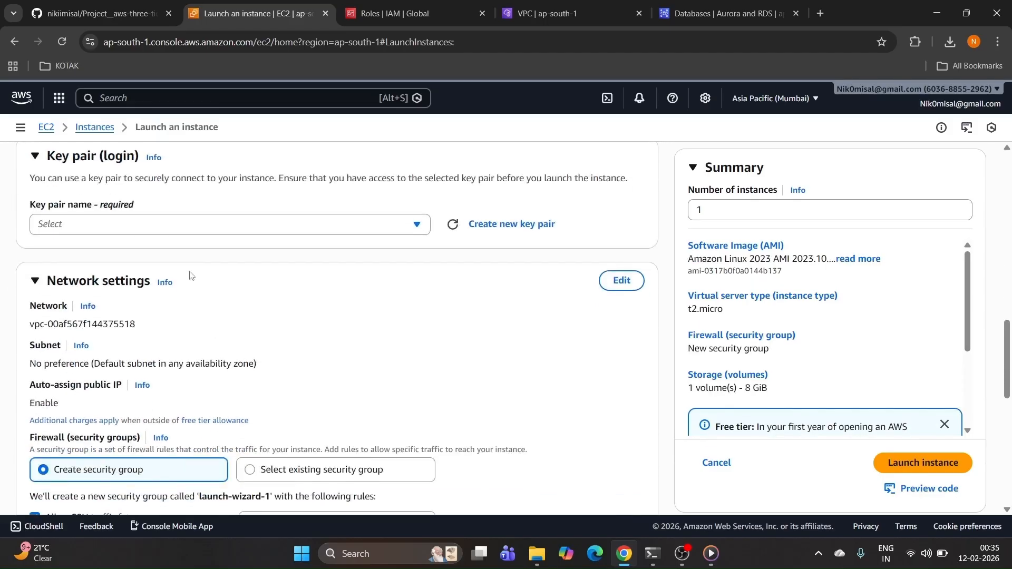
{"action": "scroll", "coordinate": [142, 340], "scroll_direction": "down", "scroll_amount": 3}
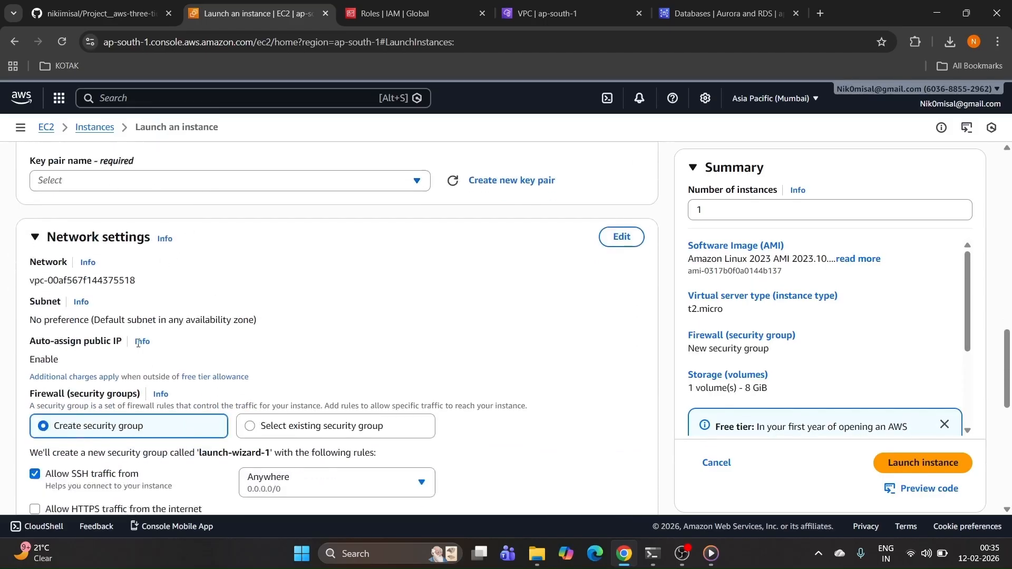
{"action": "scroll", "coordinate": [139, 338], "scroll_direction": "up", "scroll_amount": 3}
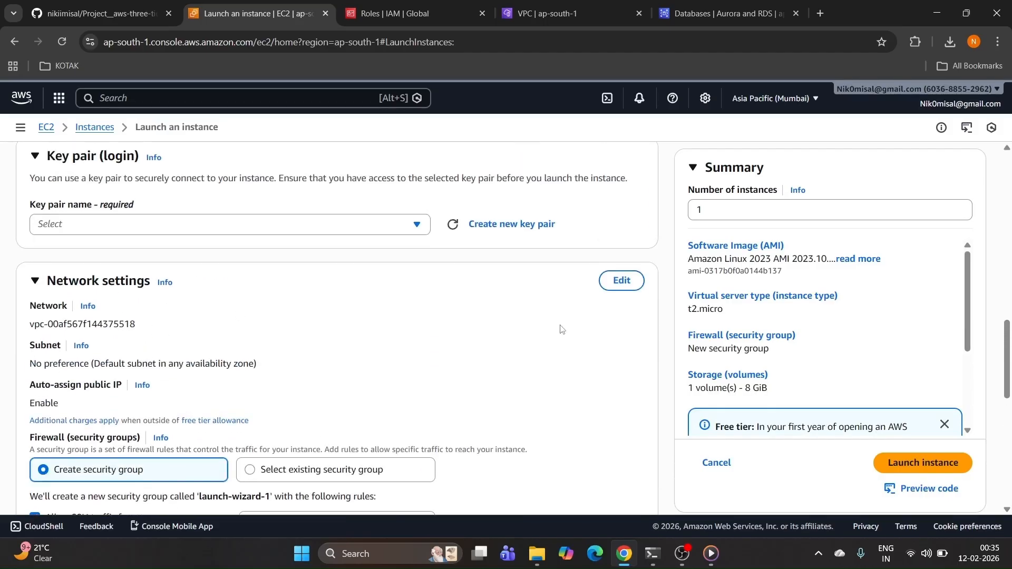
Step: Make the network settings editable and put the instance in the 3-tier-vpc-vpc VPC
{"action": "left_click", "coordinate": [621, 281]}
{"action": "scroll", "coordinate": [385, 303], "scroll_direction": "down", "scroll_amount": 1}
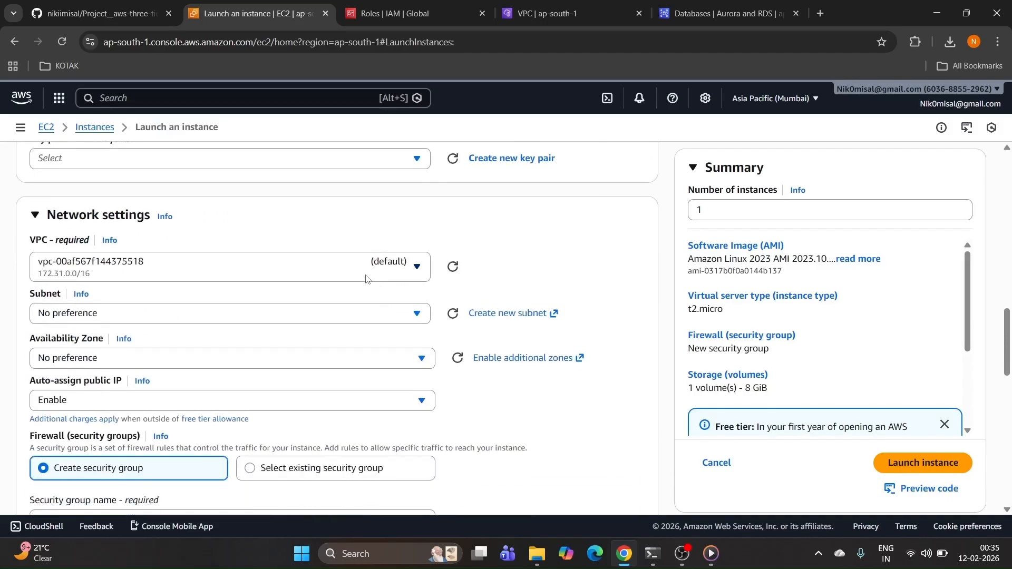
{"action": "left_click", "coordinate": [367, 275]}
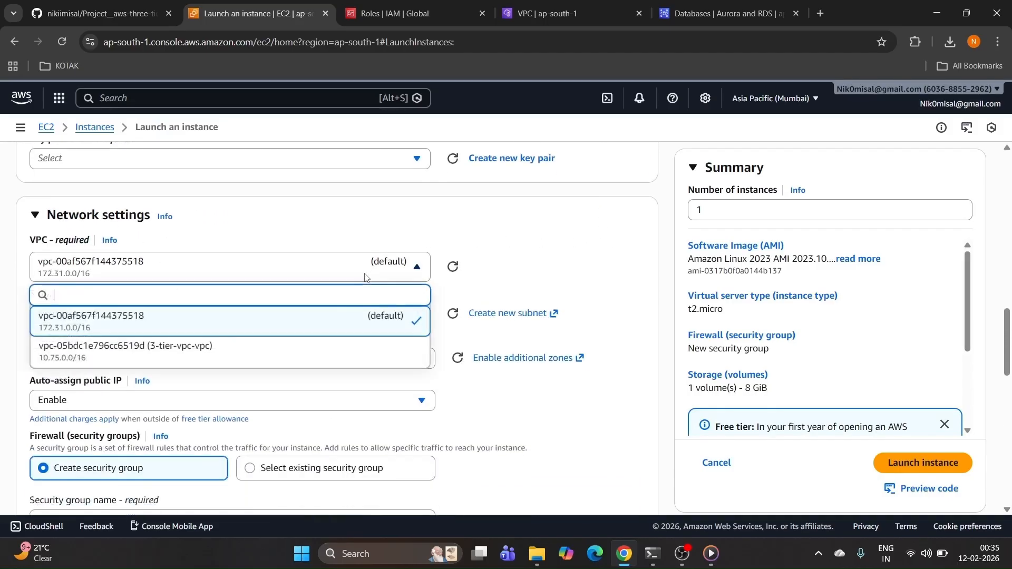
{"action": "left_click", "coordinate": [166, 346]}
Step: Choose the public1-ap-south-1a subnet for the instance
{"action": "scroll", "coordinate": [174, 327], "scroll_direction": "down", "scroll_amount": 1}
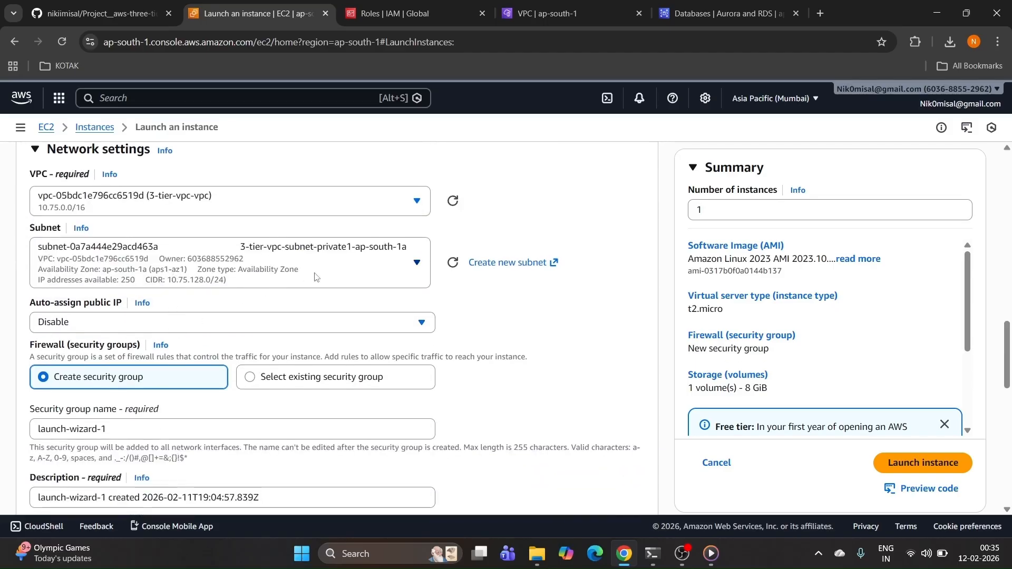
{"action": "left_click", "coordinate": [360, 270]}
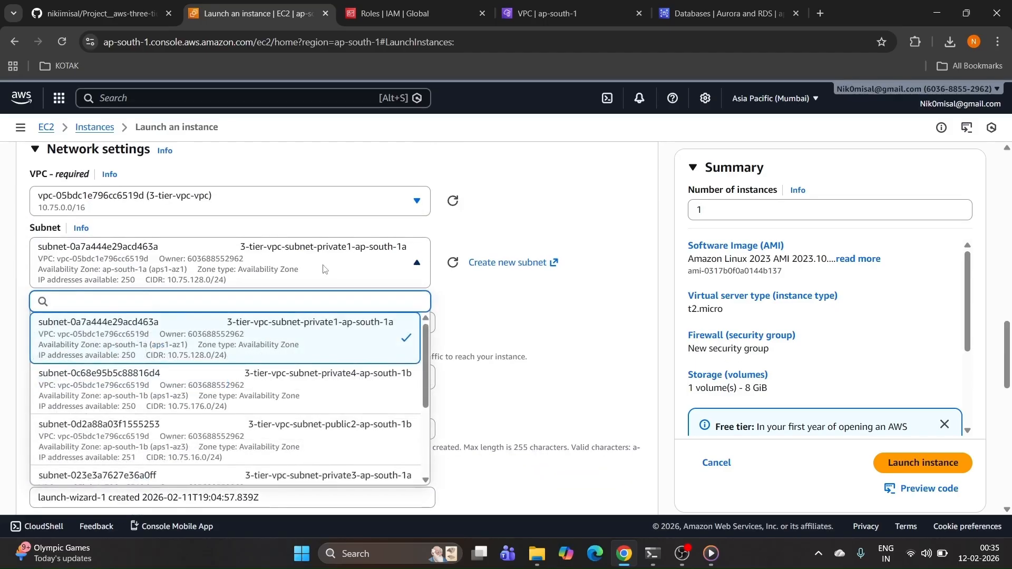
{"action": "scroll", "coordinate": [281, 371], "scroll_direction": "down", "scroll_amount": 3}
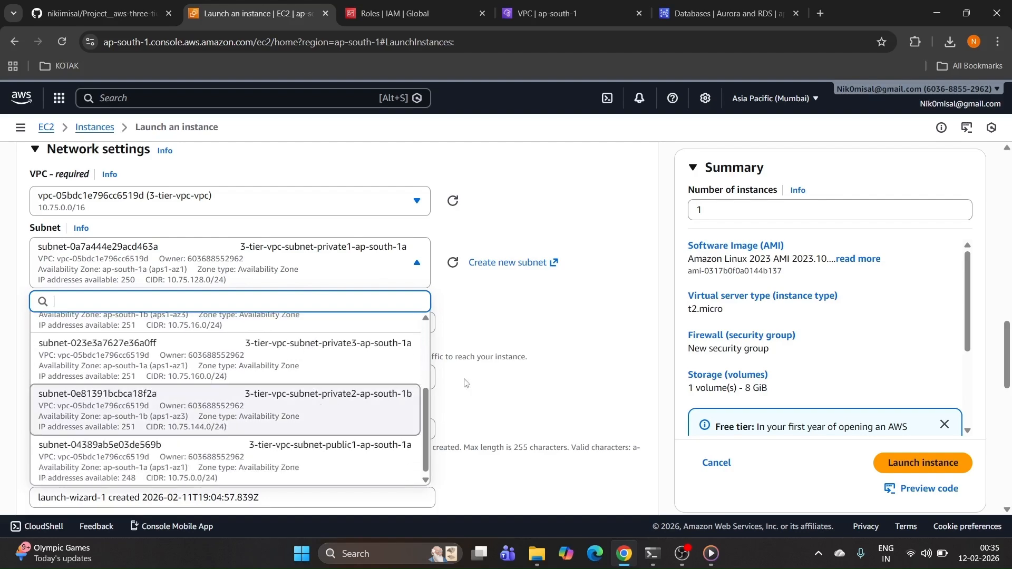
{"action": "left_click", "coordinate": [557, 331]}
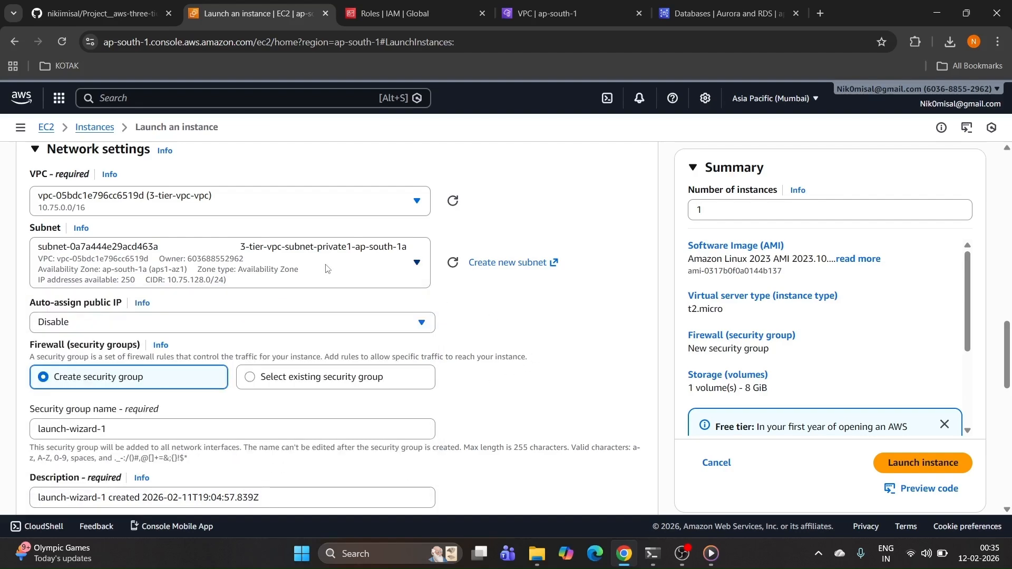
{"action": "left_click", "coordinate": [384, 266]}
{"action": "scroll", "coordinate": [311, 390], "scroll_direction": "down", "scroll_amount": 5}
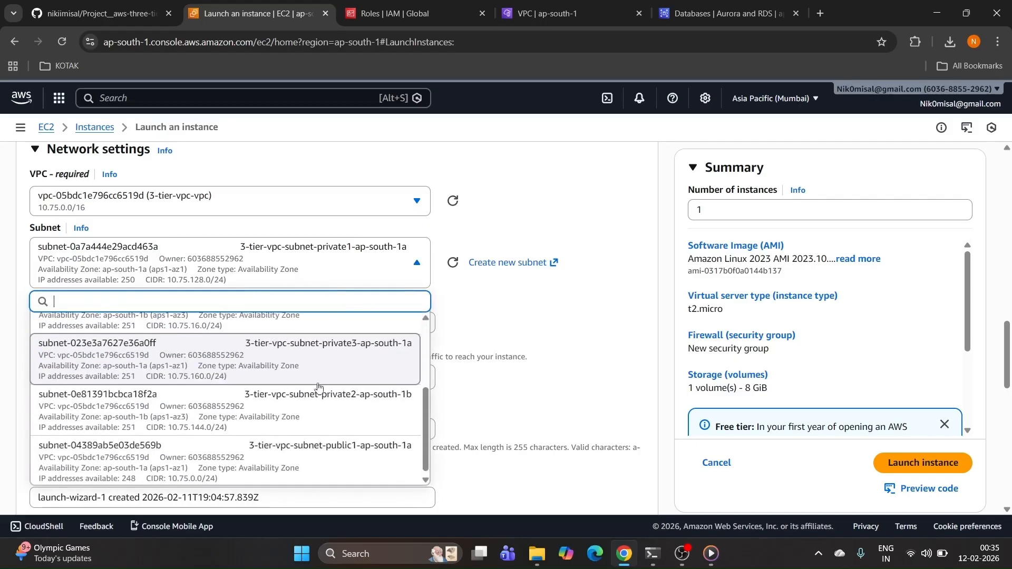
{"action": "left_click", "coordinate": [317, 445]}
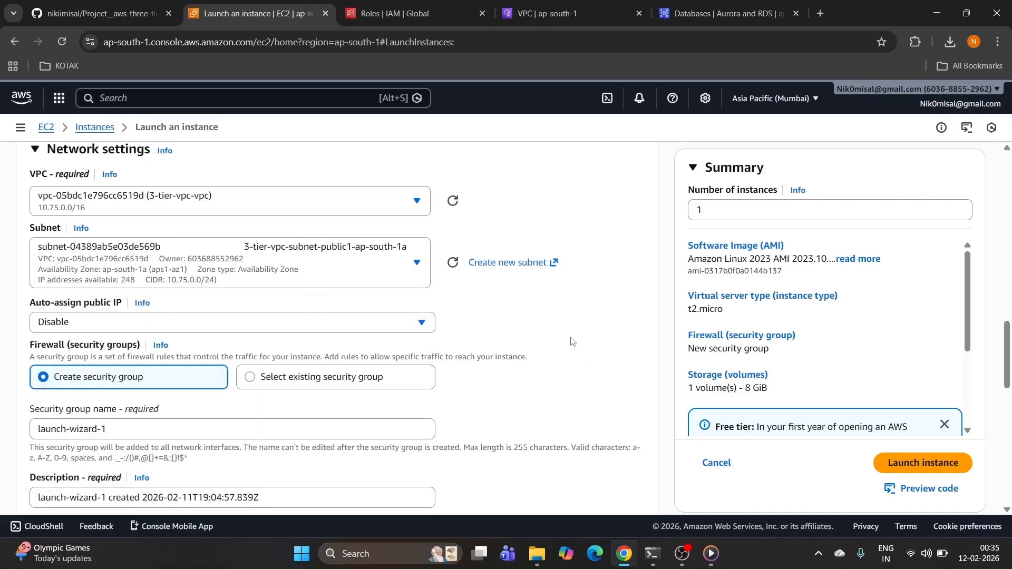
Step: Review the rest of the network settings and confirm the public1 subnet stays selected
{"action": "scroll", "coordinate": [564, 340], "scroll_direction": "down", "scroll_amount": 3}
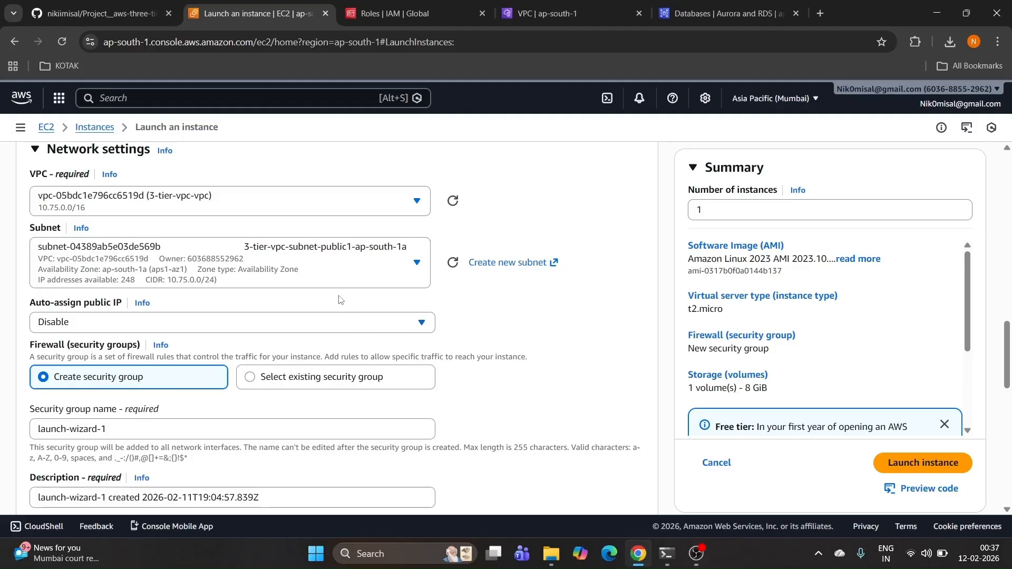
{"action": "scroll", "coordinate": [339, 299], "scroll_direction": "down", "scroll_amount": 1}
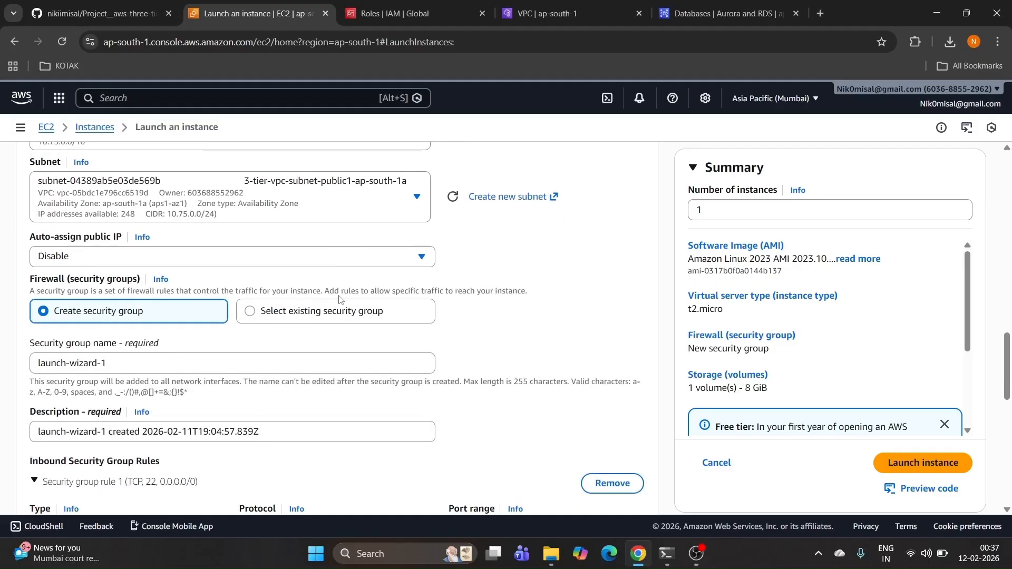
{"action": "scroll", "coordinate": [339, 299], "scroll_direction": "down", "scroll_amount": 2}
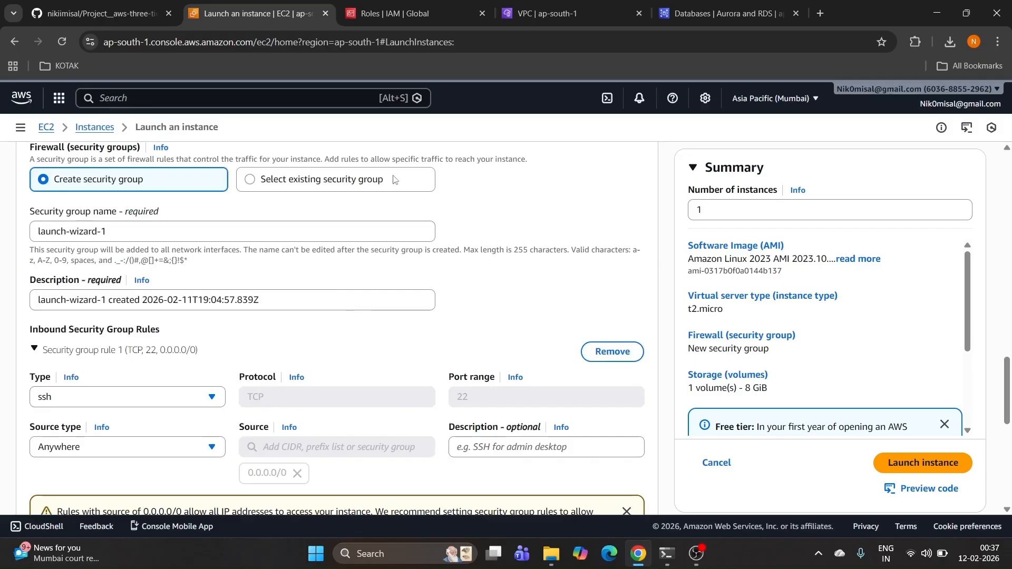
{"action": "scroll", "coordinate": [323, 344], "scroll_direction": "up", "scroll_amount": 4}
{"action": "left_click", "coordinate": [324, 344]}
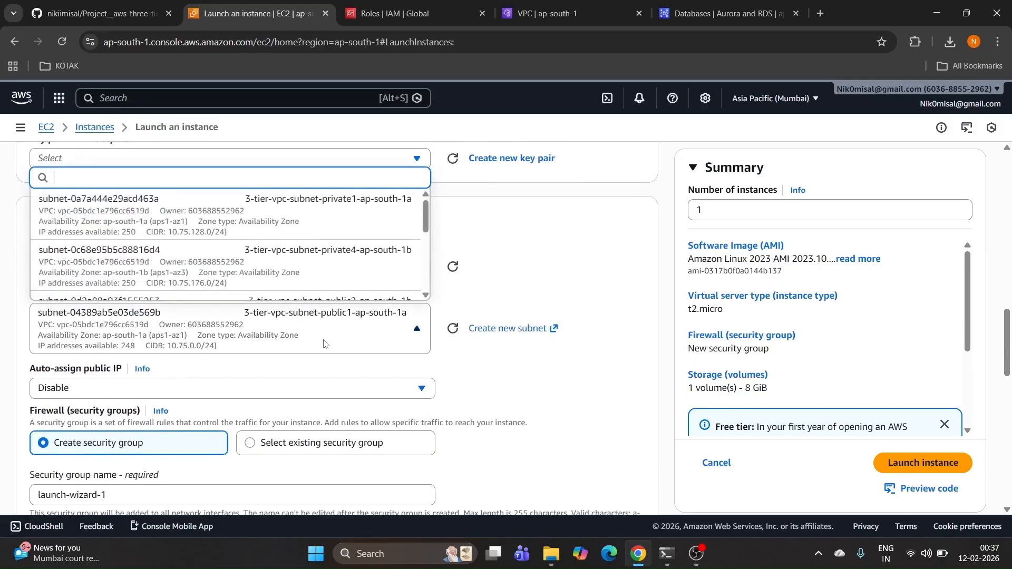
{"action": "left_click", "coordinate": [324, 343]}
{"action": "scroll", "coordinate": [544, 403], "scroll_direction": "down", "scroll_amount": 4}
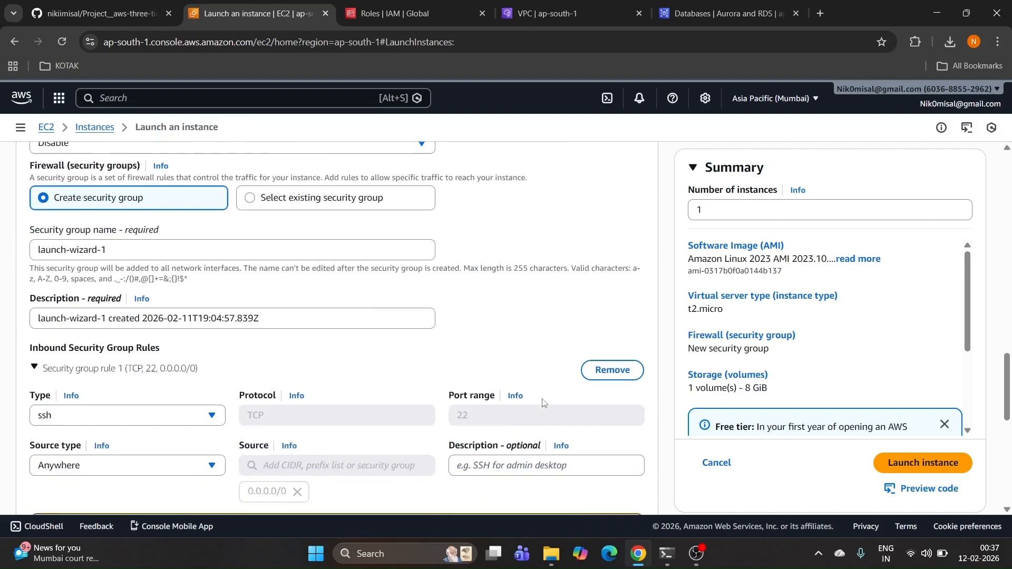
{"action": "scroll", "coordinate": [544, 403], "scroll_direction": "down", "scroll_amount": 1}
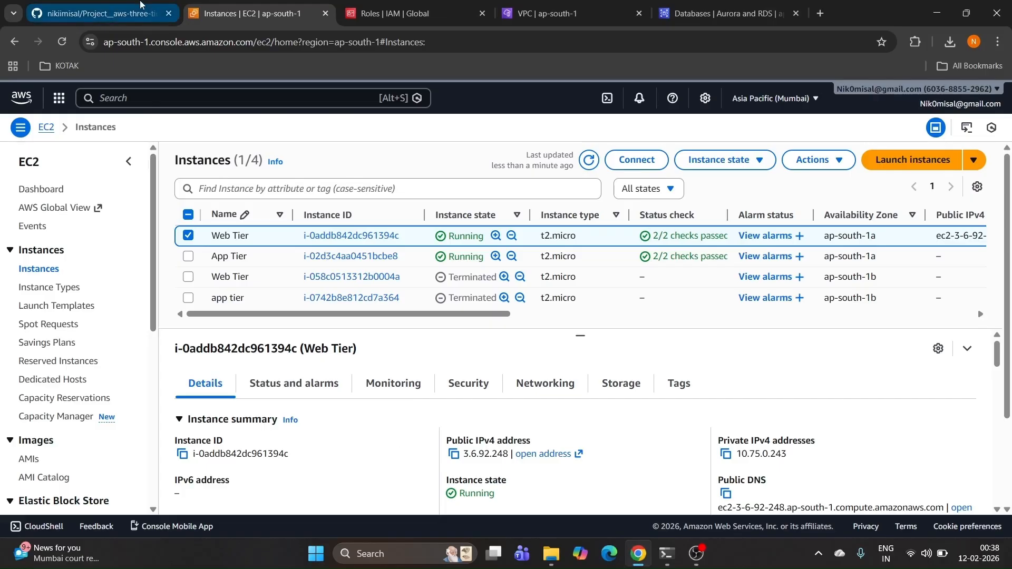
Step: Bring up the README's Create a Security Group table, highlighting the web-frontend-alb and Jump Server rows
{"action": "left_click", "coordinate": [95, 14]}
{"action": "scroll", "coordinate": [178, 257], "scroll_direction": "up", "scroll_amount": 10}
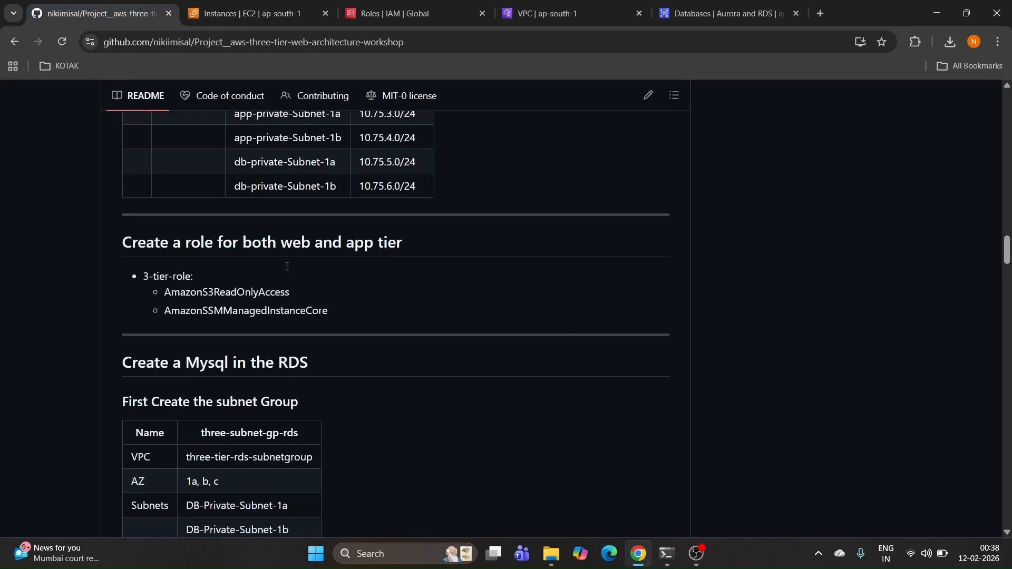
{"action": "scroll", "coordinate": [287, 265], "scroll_direction": "up", "scroll_amount": 8}
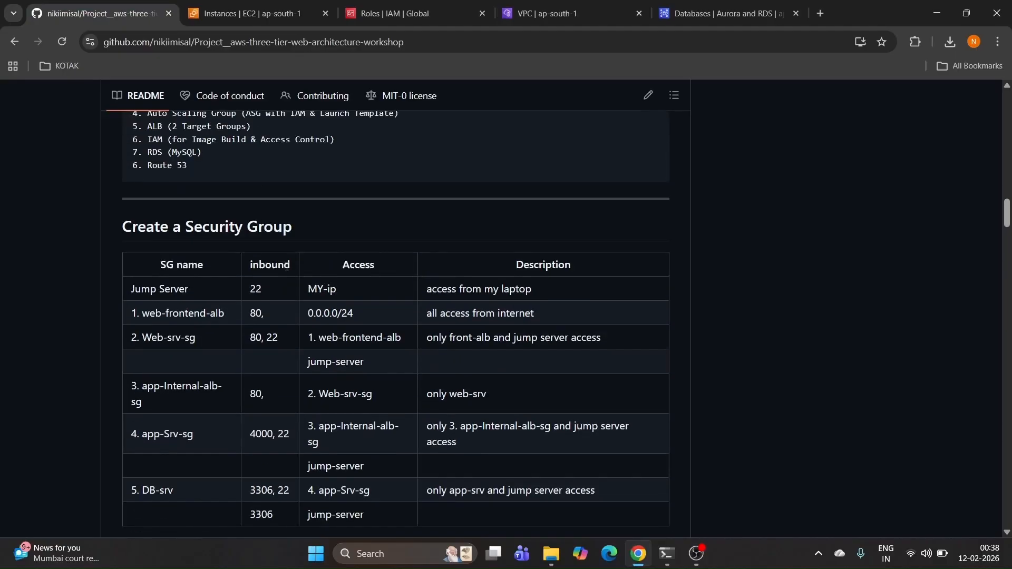
{"action": "scroll", "coordinate": [247, 272], "scroll_direction": "down", "scroll_amount": 1}
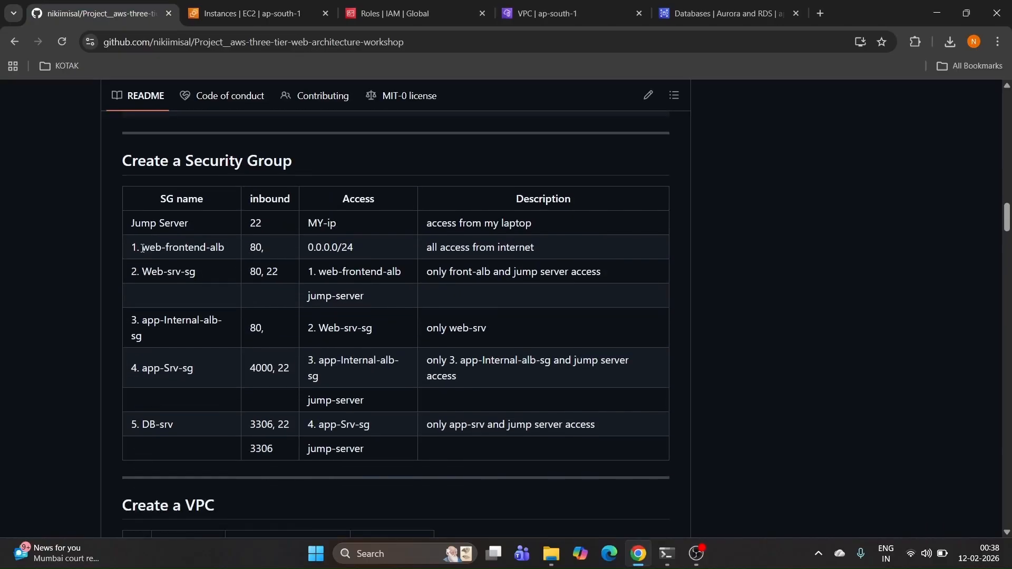
{"action": "left_click_drag", "start_coordinate": [142, 248], "coordinate": [479, 255]}
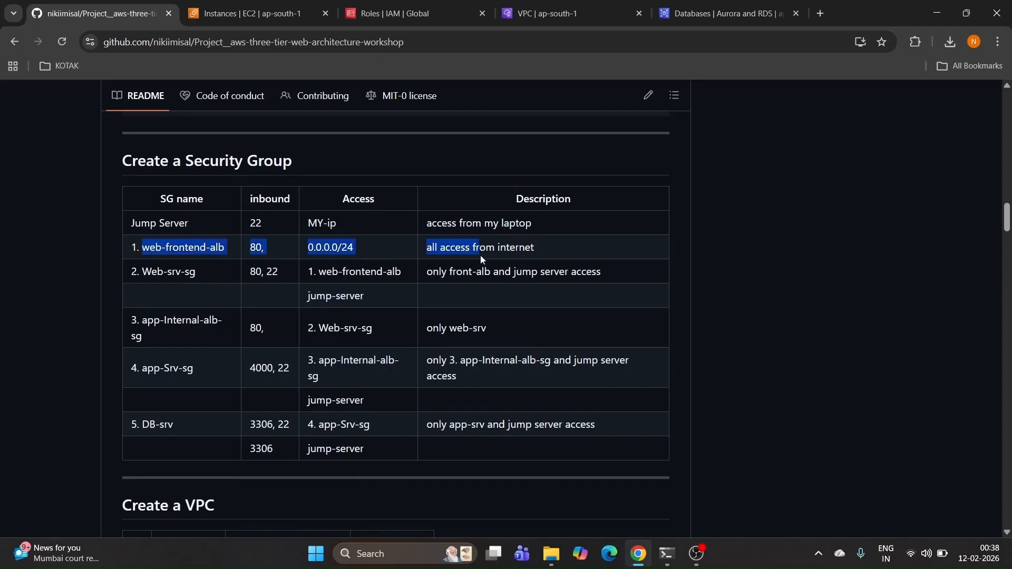
{"action": "left_click_drag", "start_coordinate": [128, 224], "coordinate": [590, 236]}
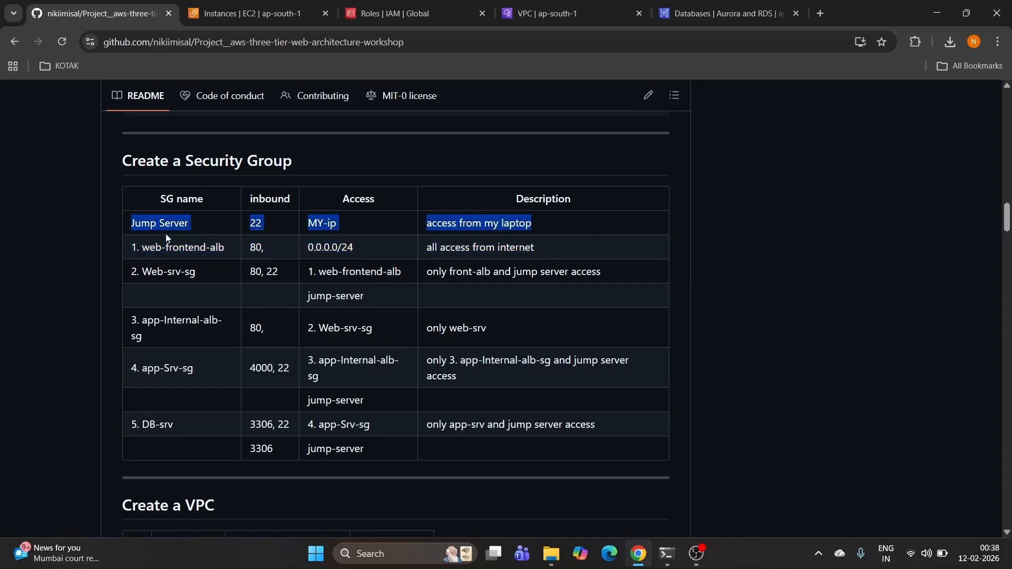
Step: Point out Web-srv-sg accepting web-frontend-alb traffic and app-Internal-alb-sg accepting Web-srv-sg
{"action": "left_click_drag", "start_coordinate": [125, 249], "coordinate": [214, 247]}
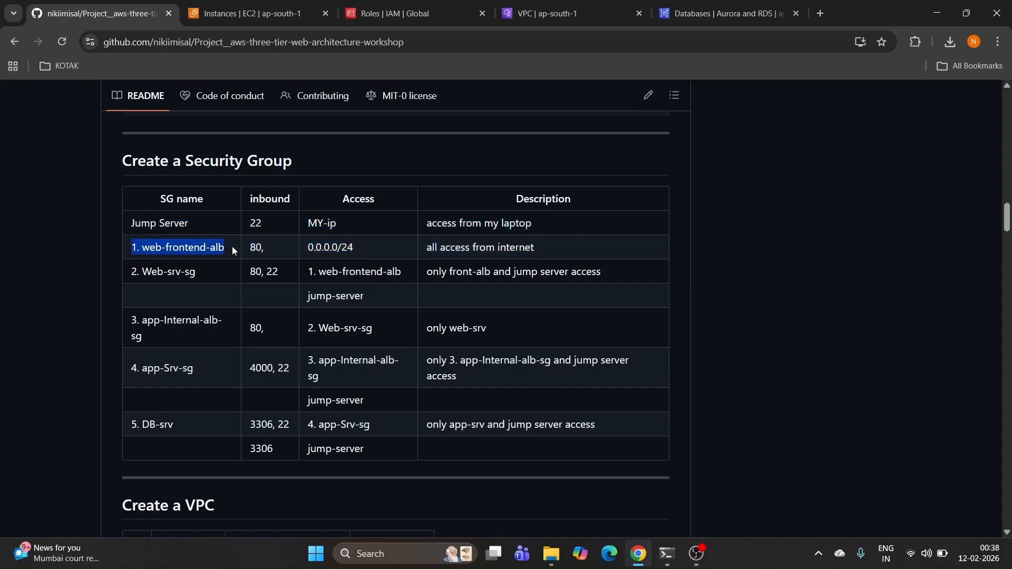
{"action": "left_click_drag", "start_coordinate": [131, 273], "coordinate": [209, 277]}
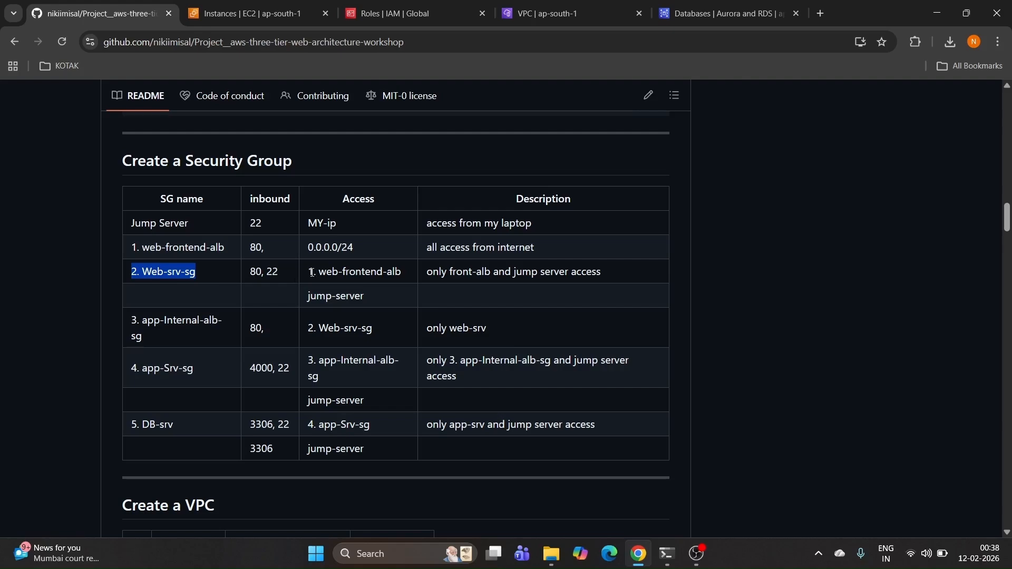
{"action": "left_click_drag", "start_coordinate": [314, 272], "coordinate": [400, 274]}
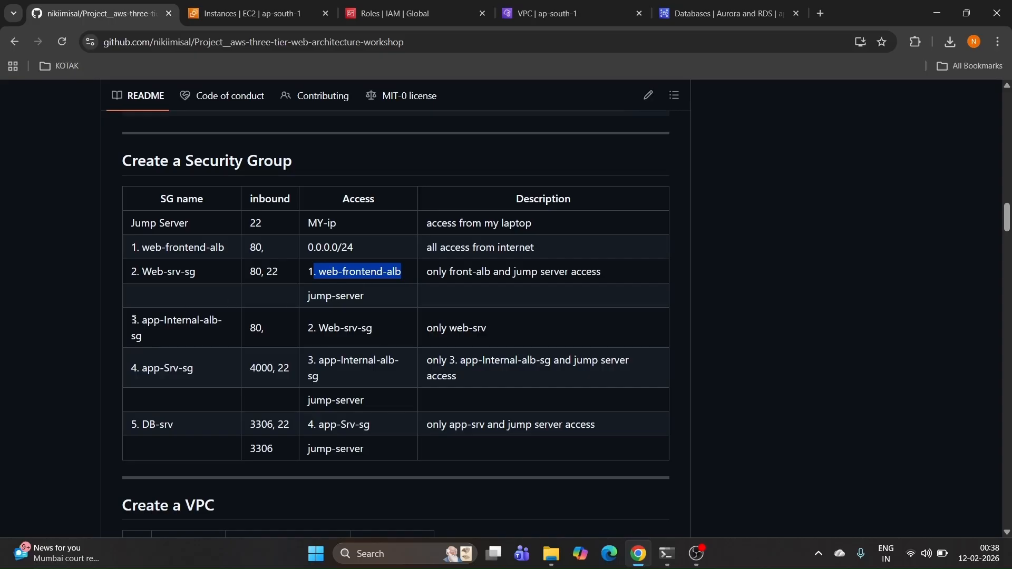
{"action": "left_click_drag", "start_coordinate": [134, 320], "coordinate": [152, 339]}
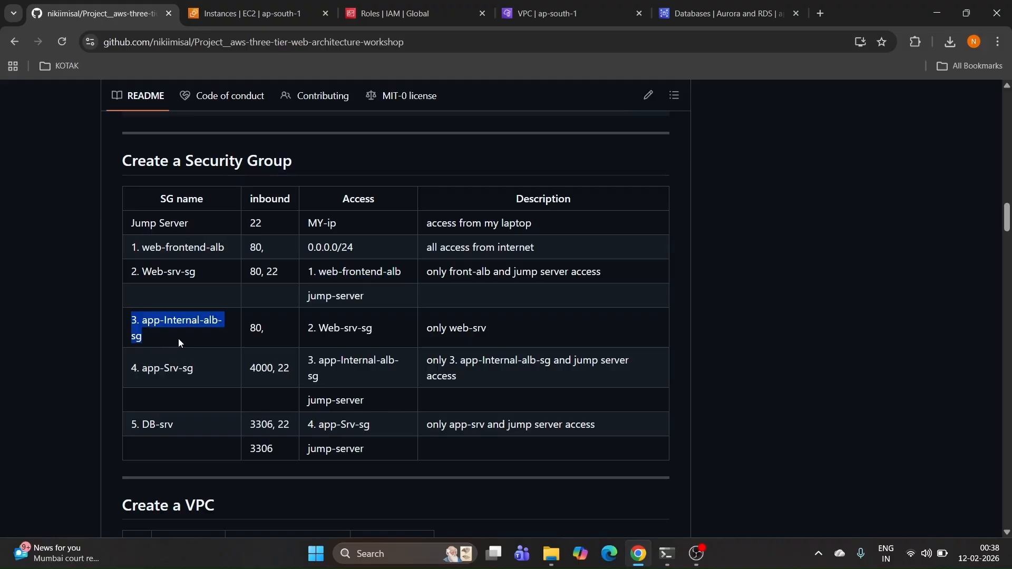
{"action": "left_click_drag", "start_coordinate": [307, 328], "coordinate": [363, 333]}
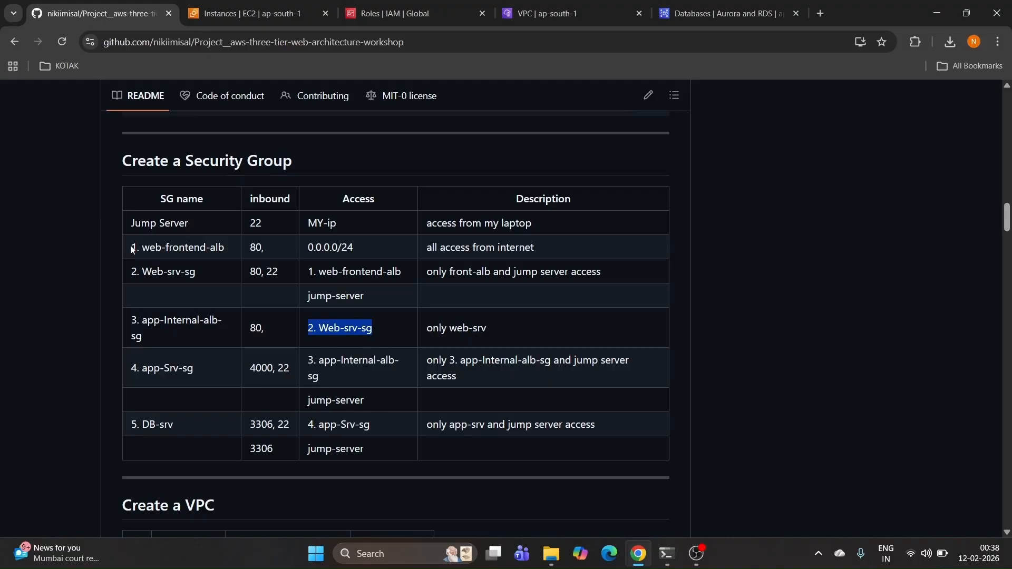
{"action": "left_click_drag", "start_coordinate": [132, 249], "coordinate": [387, 439]}
{"action": "left_click", "coordinate": [396, 457]}
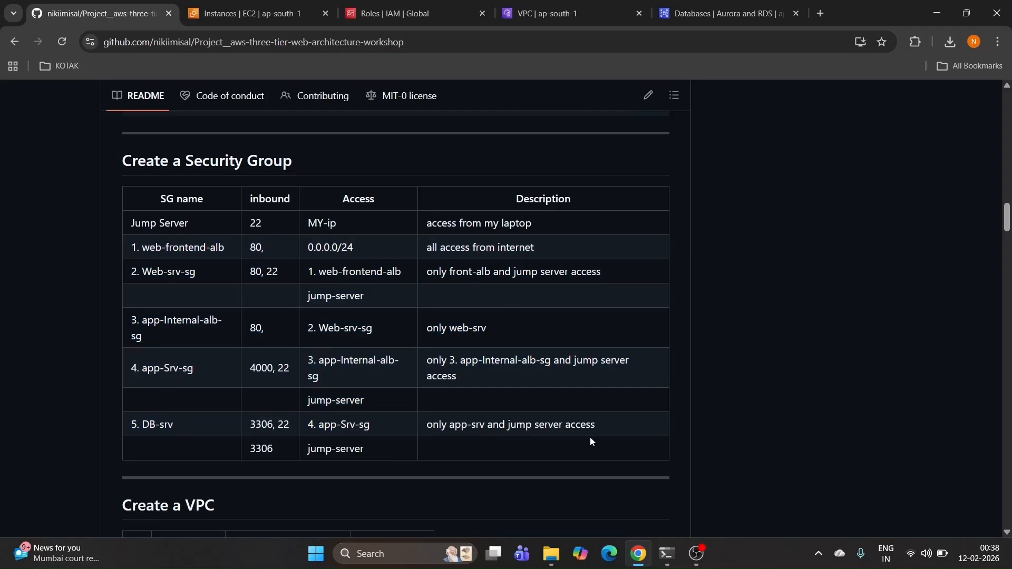
Step: Highlight the 3-tier-vpc row and the Public-Subnet-1b CIDR 10.75.2.0/24 in the README
{"action": "scroll", "coordinate": [281, 389], "scroll_direction": "down", "scroll_amount": 5}
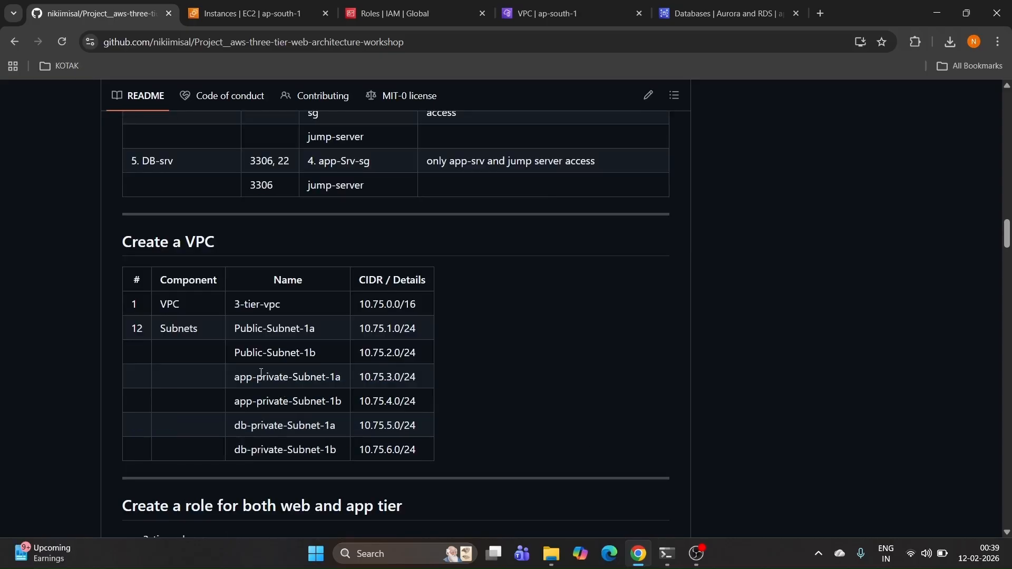
{"action": "left_click_drag", "start_coordinate": [120, 276], "coordinate": [294, 316]}
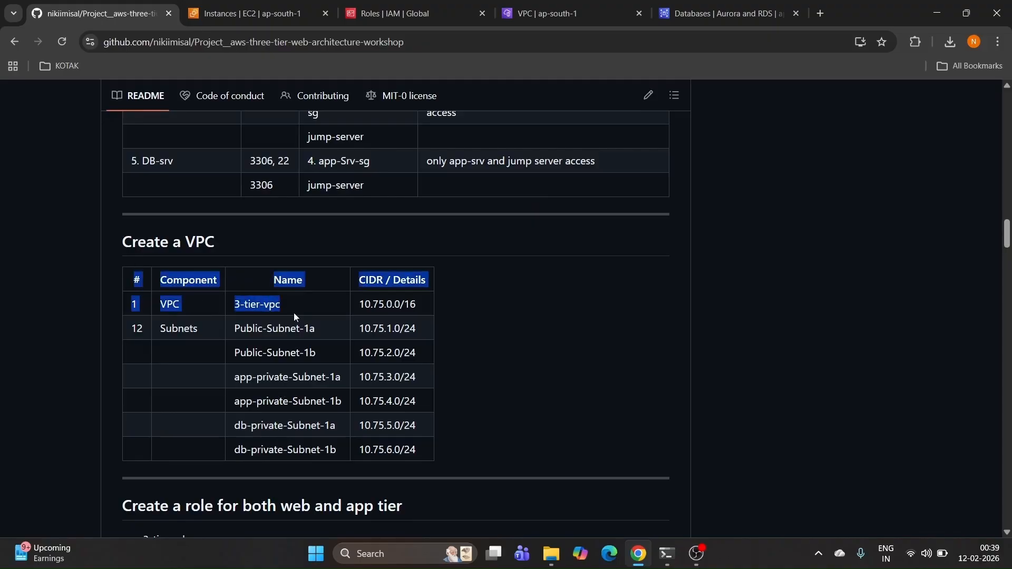
{"action": "left_click", "coordinate": [490, 362]}
{"action": "scroll", "coordinate": [488, 361], "scroll_direction": "down", "scroll_amount": 1}
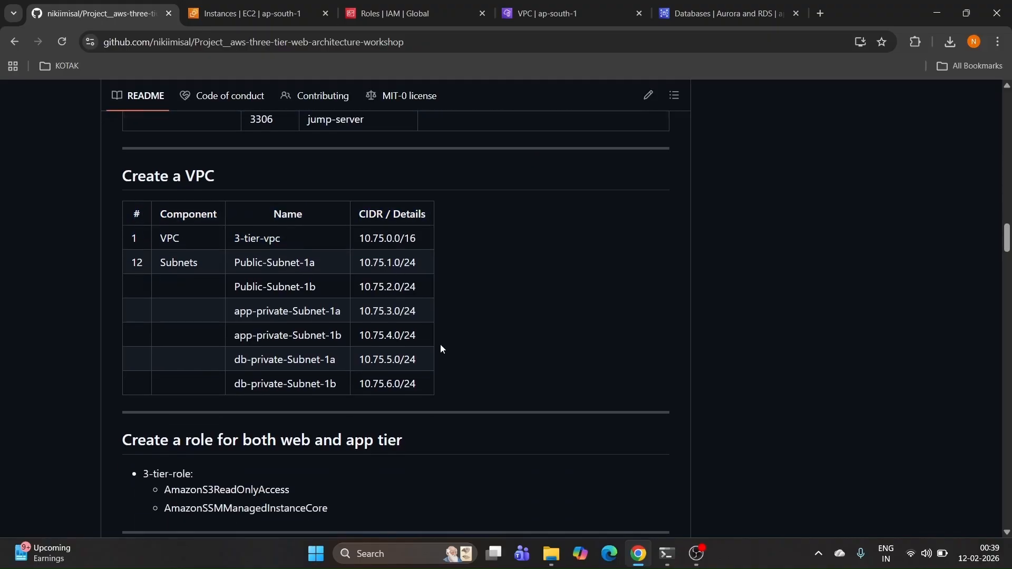
{"action": "left_click_drag", "start_coordinate": [352, 283], "coordinate": [463, 291]}
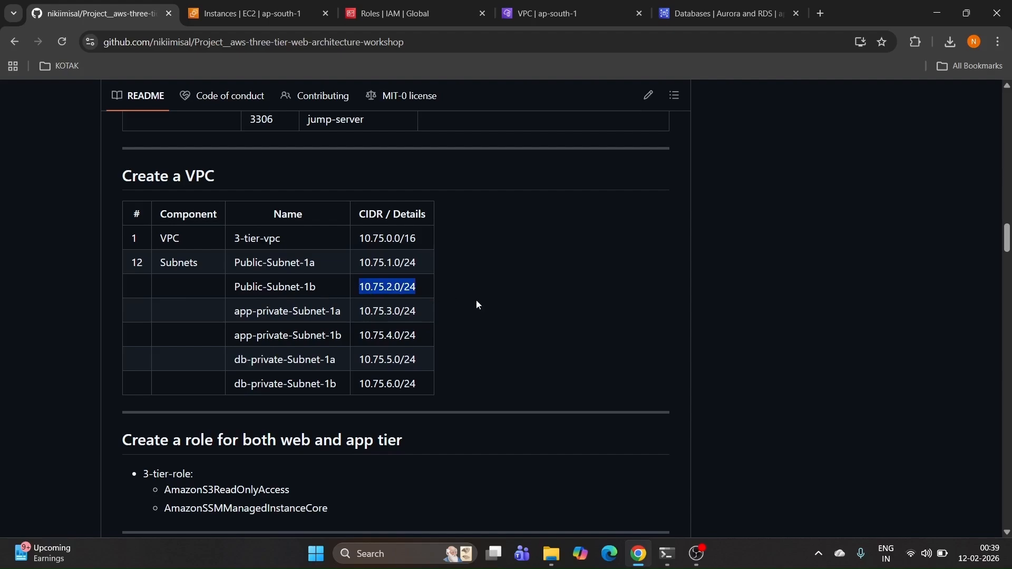
Step: Find 'Setup the Ec2-instance and create the IAM (WEB Tier)' and select the nginx and git install commands
{"action": "scroll", "coordinate": [477, 304], "scroll_direction": "down", "scroll_amount": 1}
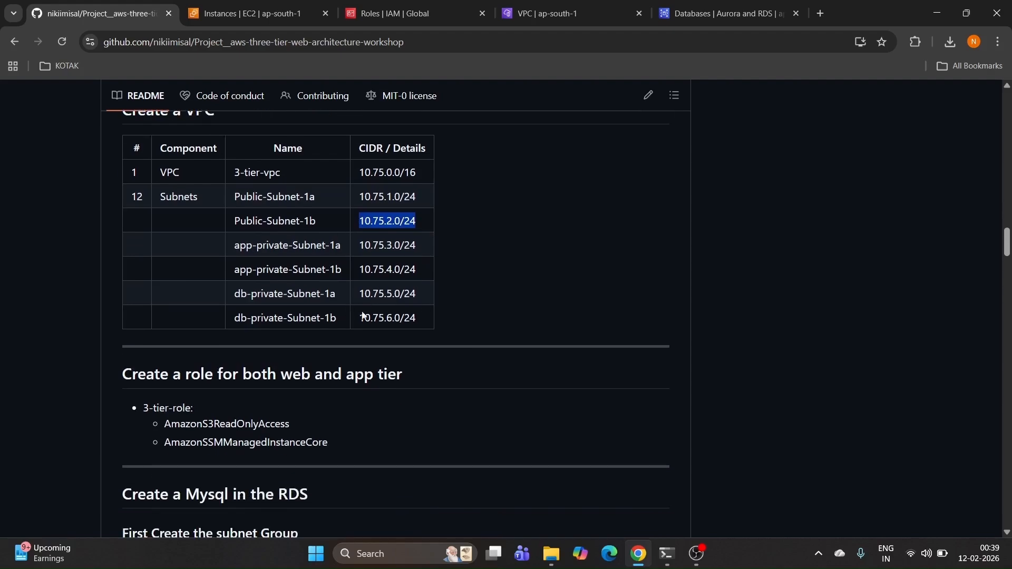
{"action": "scroll", "coordinate": [425, 272], "scroll_direction": "down", "scroll_amount": 2}
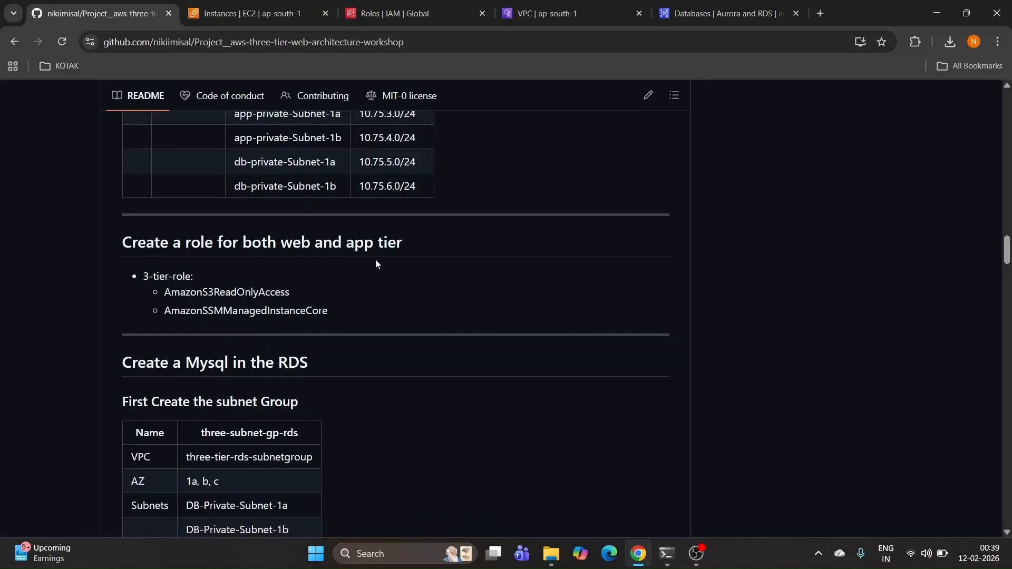
{"action": "scroll", "coordinate": [386, 277], "scroll_direction": "down", "scroll_amount": 3}
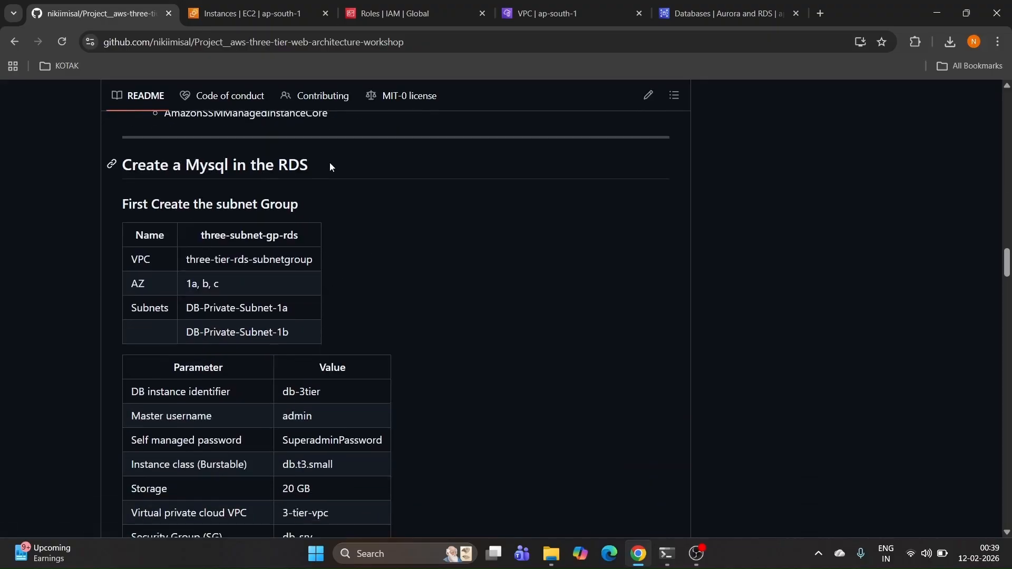
{"action": "scroll", "coordinate": [338, 256], "scroll_direction": "down", "scroll_amount": 1}
{"action": "scroll", "coordinate": [302, 312], "scroll_direction": "down", "scroll_amount": 3}
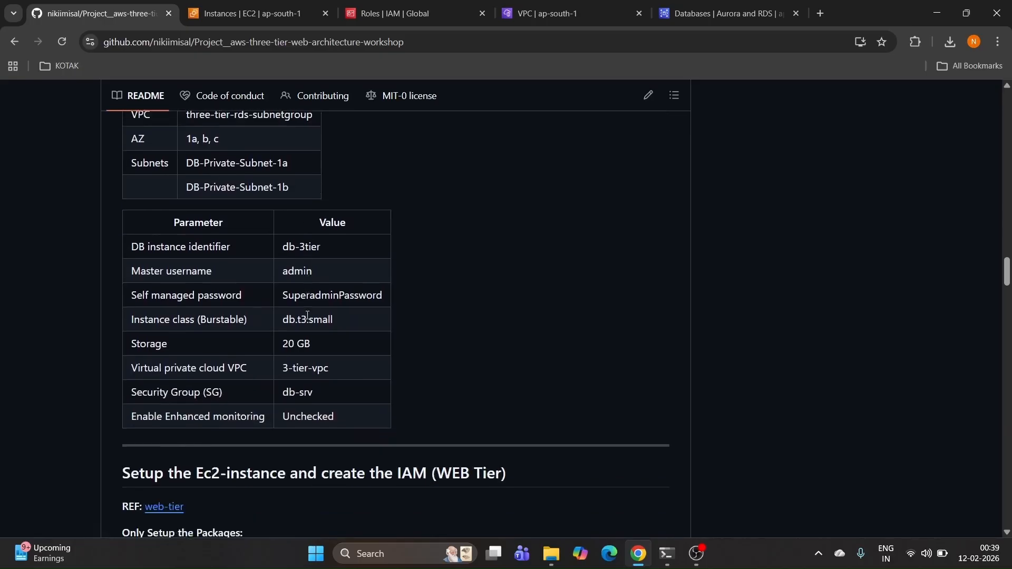
{"action": "scroll", "coordinate": [324, 305], "scroll_direction": "up", "scroll_amount": 3}
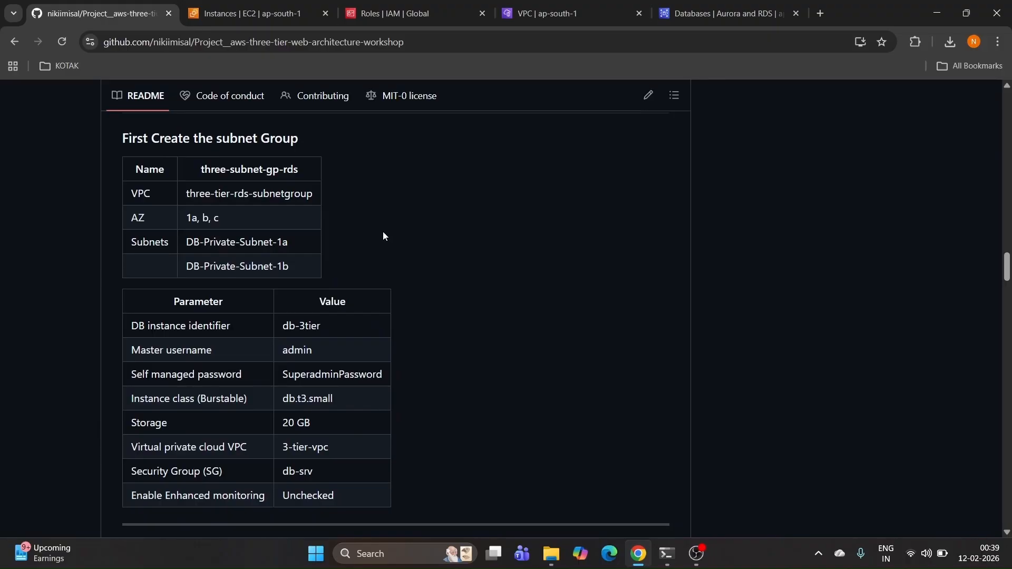
{"action": "scroll", "coordinate": [383, 238], "scroll_direction": "down", "scroll_amount": 3}
{"action": "scroll", "coordinate": [230, 336], "scroll_direction": "down", "scroll_amount": 1}
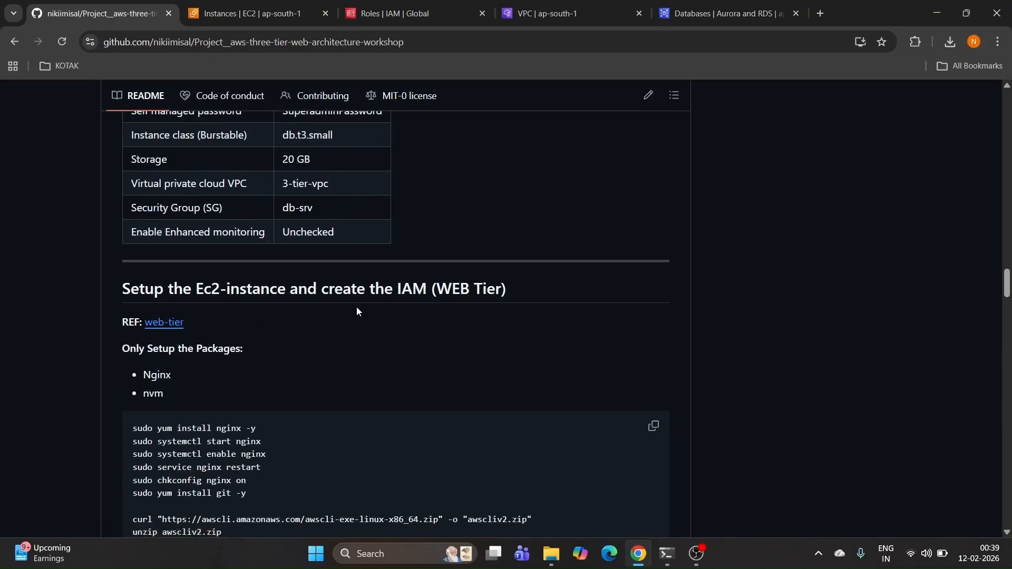
{"action": "scroll", "coordinate": [325, 296], "scroll_direction": "down", "scroll_amount": 5}
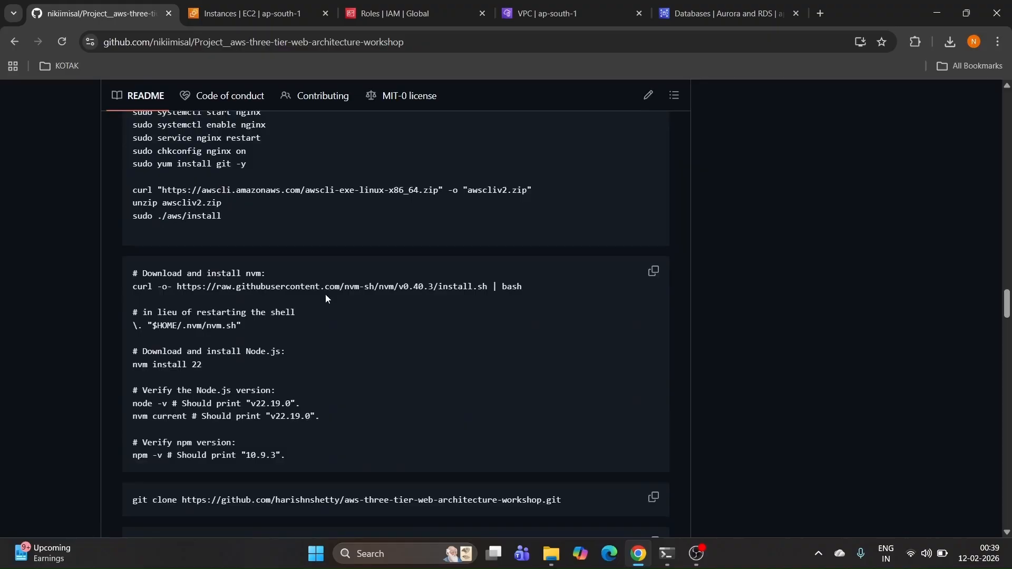
{"action": "scroll", "coordinate": [325, 299], "scroll_direction": "up", "scroll_amount": 1}
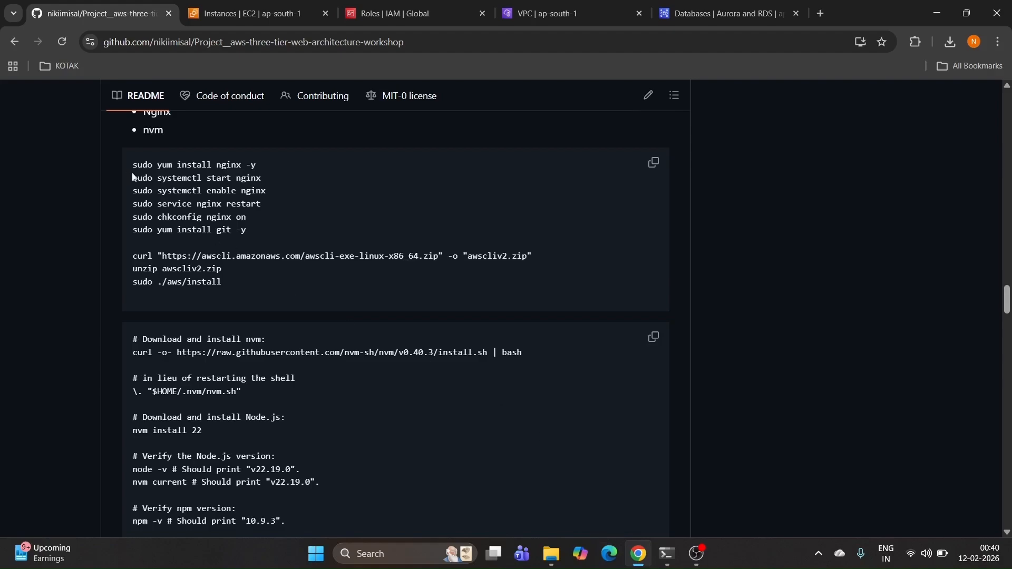
{"action": "left_click_drag", "start_coordinate": [123, 167], "coordinate": [273, 240]}
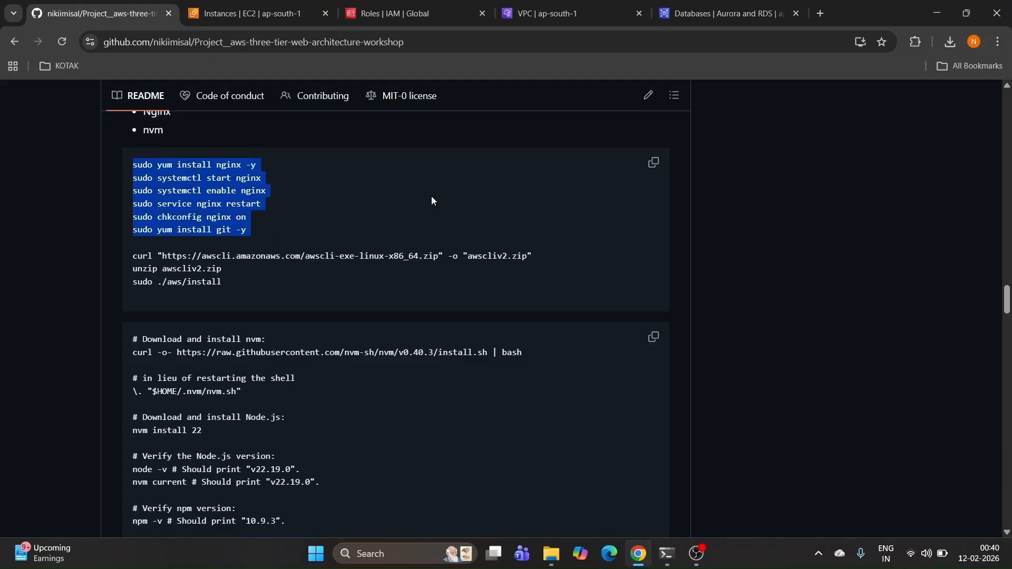
Step: Rename the server's hostname to web with sudo hostnamectl hostname web
{"action": "key", "text": "alt+Tab"}
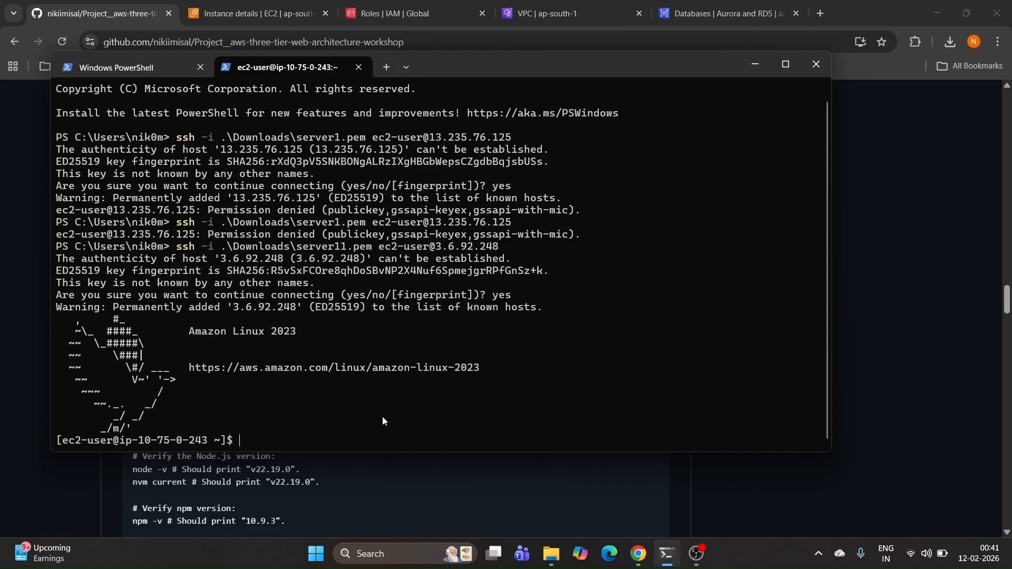
{"action": "type", "text": "sudo systemctl hos"}
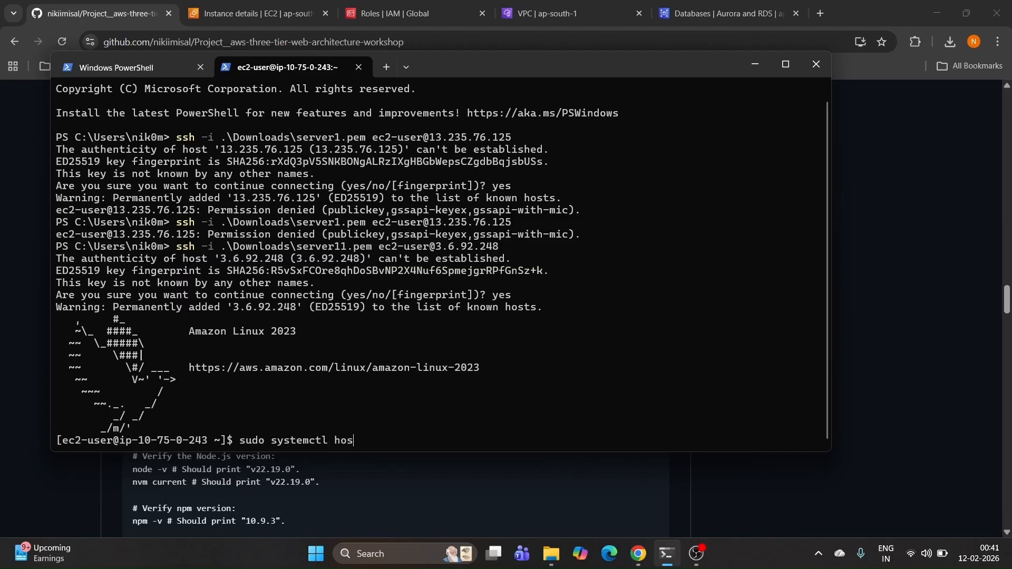
{"action": "type", "text": "tname webb"}
{"action": "key", "text": "BackSpace"}
{"action": "key", "text": "Return"}
{"action": "type", "text": "sudo ho"}
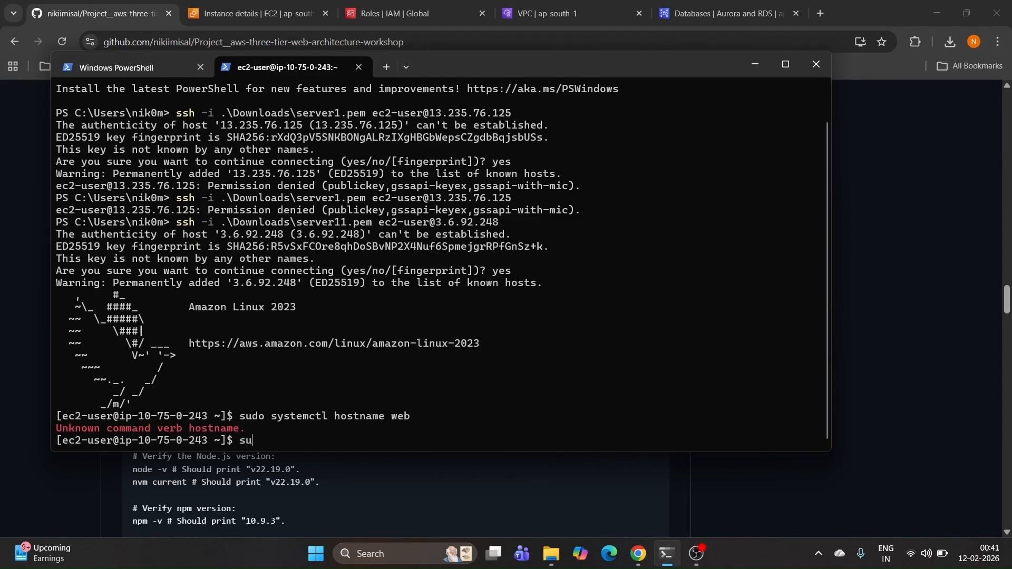
{"action": "type", "text": "stnamectl hostname"}
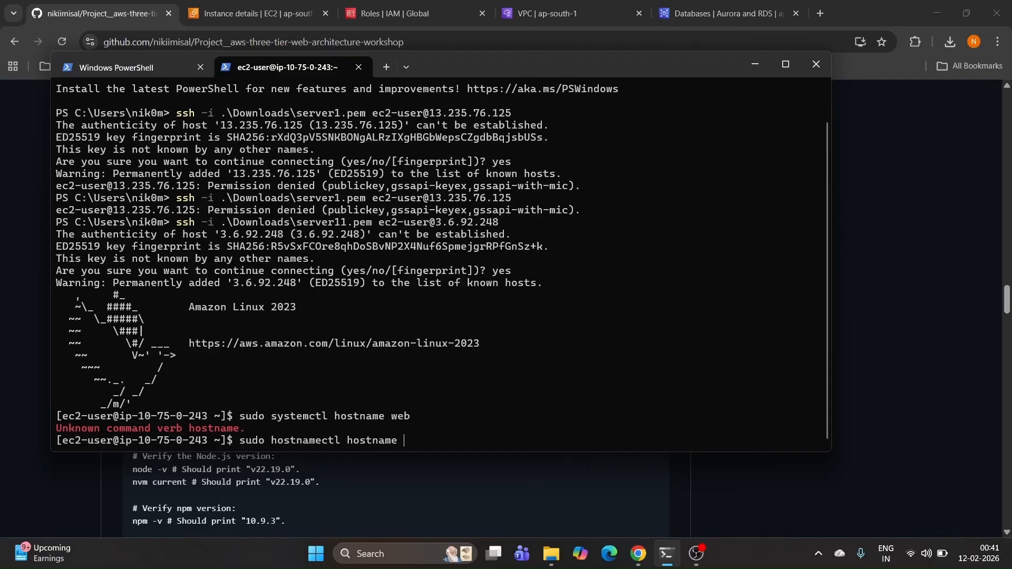
{"action": "type", "text": " web"}
{"action": "key", "text": "Return"}
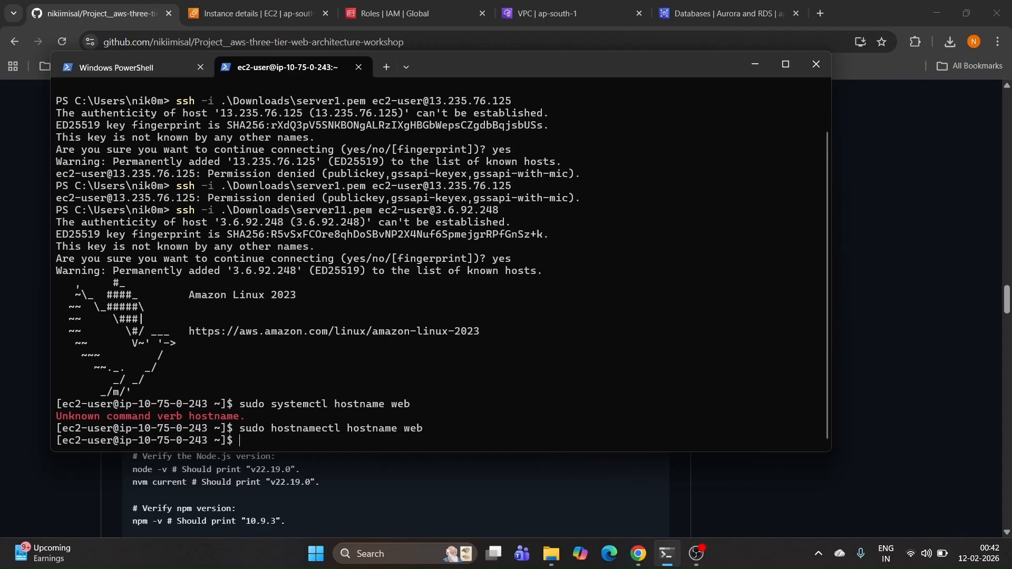
Step: Exit and reconnect over SSH so the prompt shows ec2-user@web
{"action": "type", "text": "exit"}
{"action": "key", "text": "Return"}
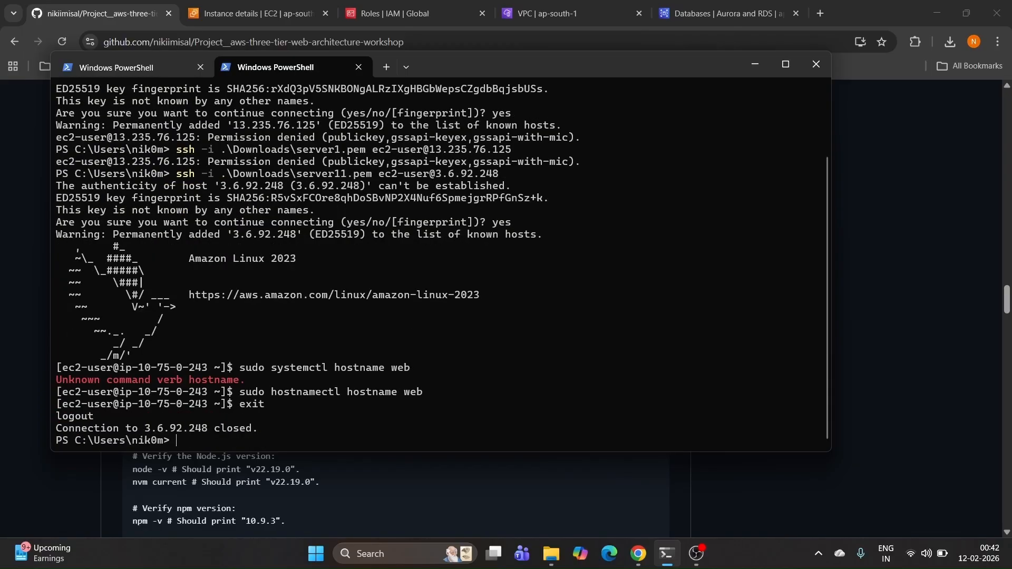
{"action": "key", "text": "Up"}
{"action": "key", "text": "Return"}
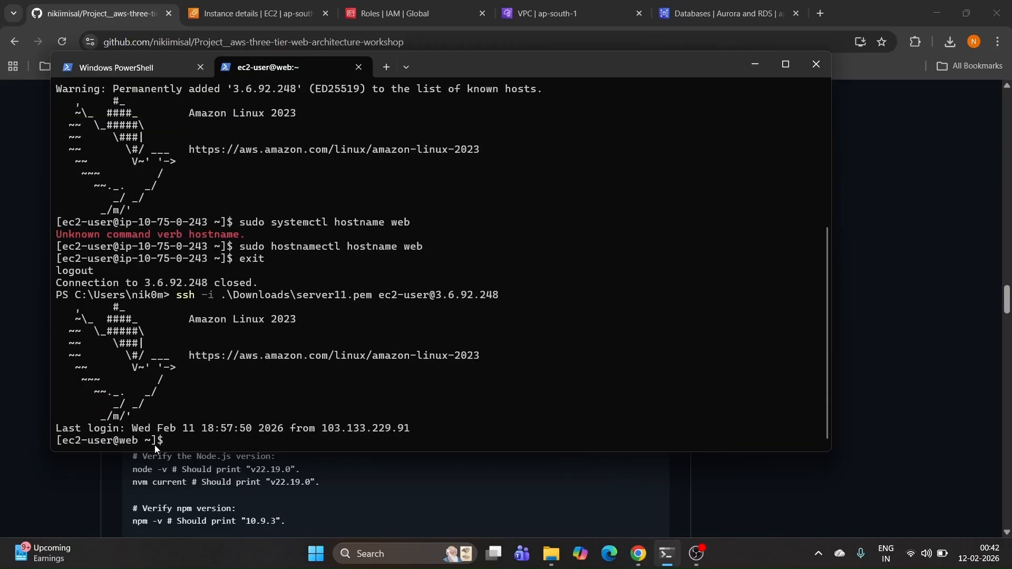
{"action": "double_click", "coordinate": [135, 443]}
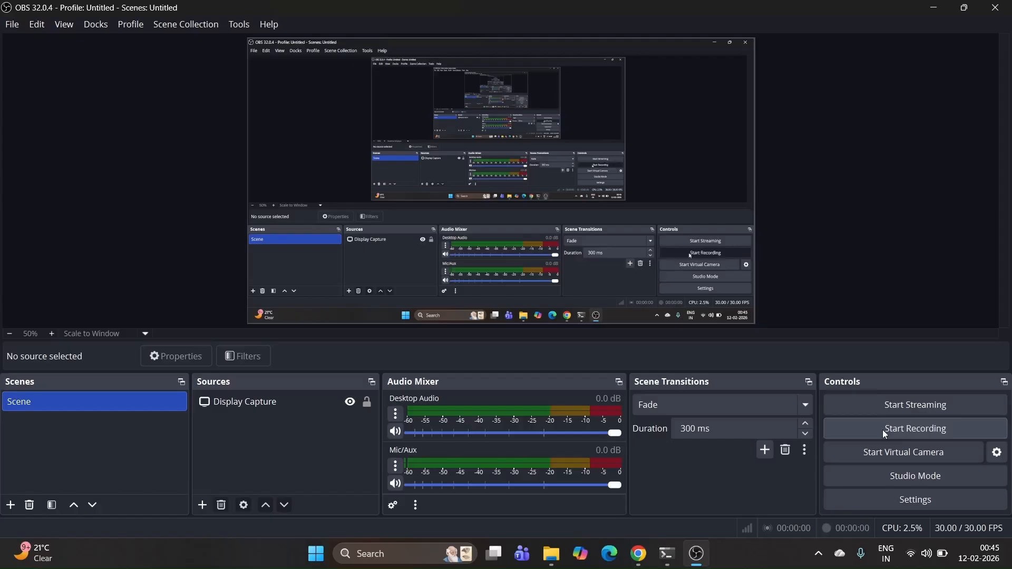
{"action": "left_click", "coordinate": [883, 429]}
Step: Select the nginx install command in the README, then copy the pasted install block in the maximized server terminal
{"action": "left_click", "coordinate": [934, 7]}
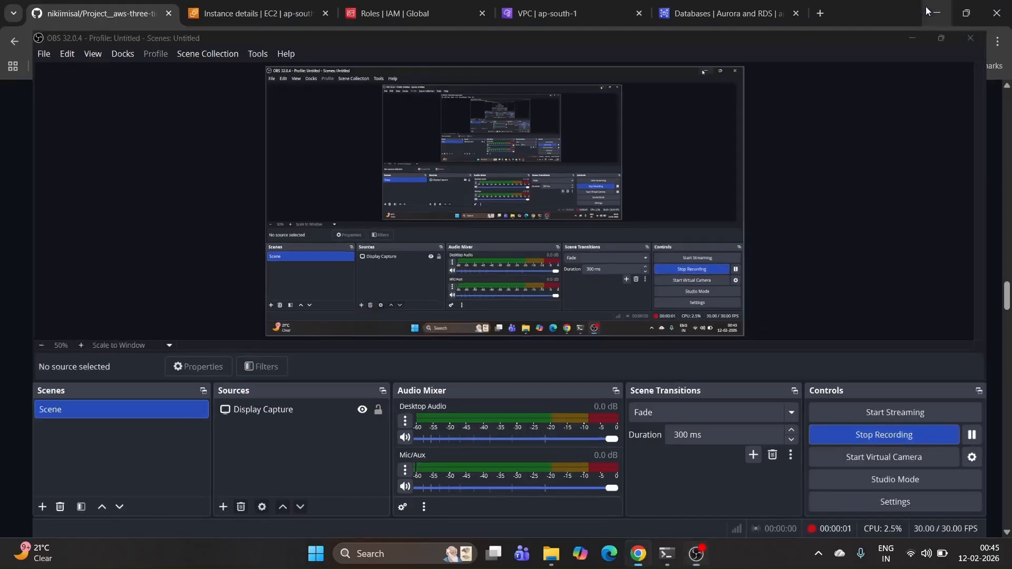
{"action": "left_click_drag", "start_coordinate": [256, 231], "coordinate": [126, 230]}
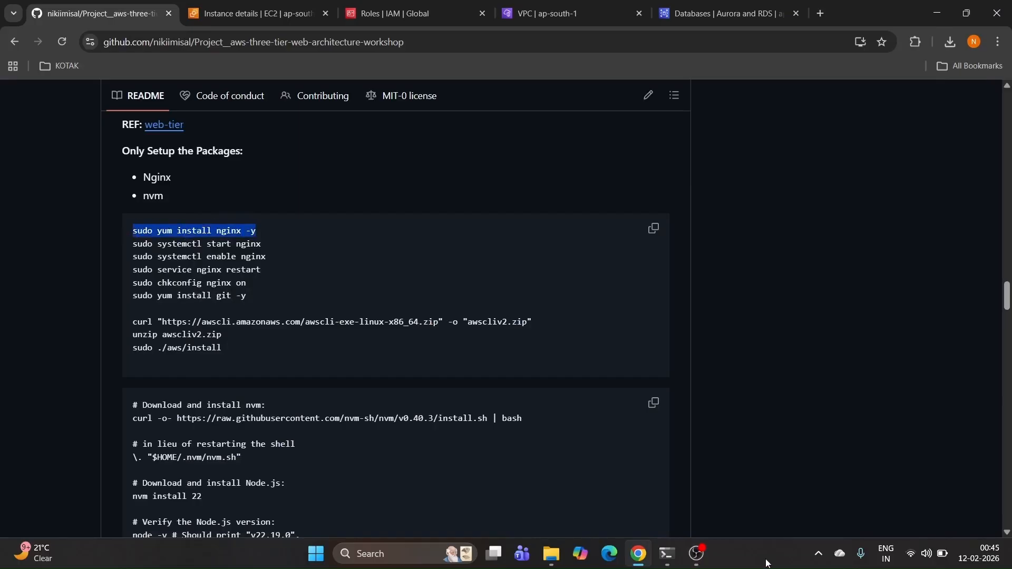
{"action": "left_click", "coordinate": [665, 559]}
{"action": "scroll", "coordinate": [404, 278], "scroll_direction": "up", "scroll_amount": 15}
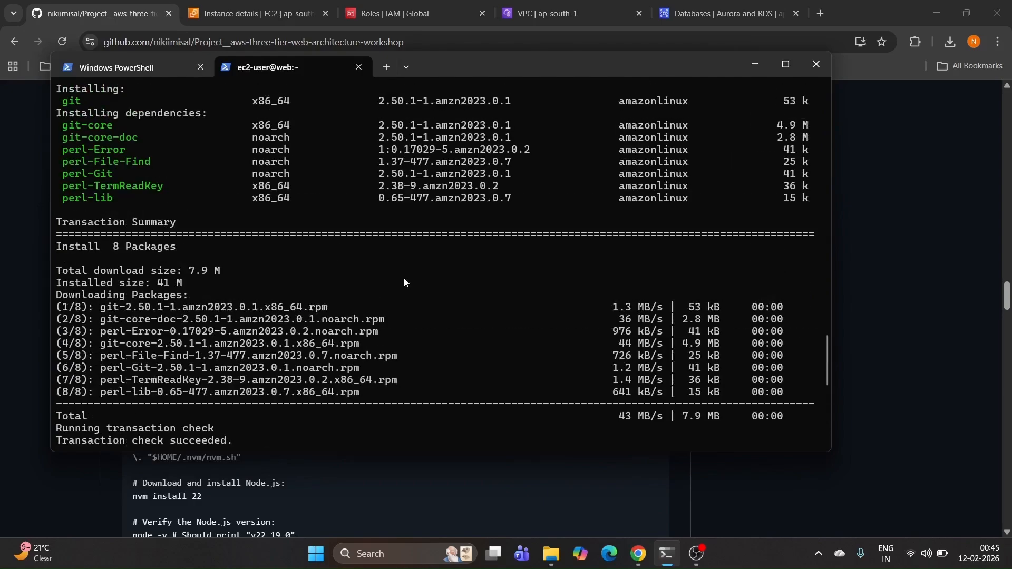
{"action": "left_click", "coordinate": [785, 64]}
{"action": "scroll", "coordinate": [314, 295], "scroll_direction": "up", "scroll_amount": 20}
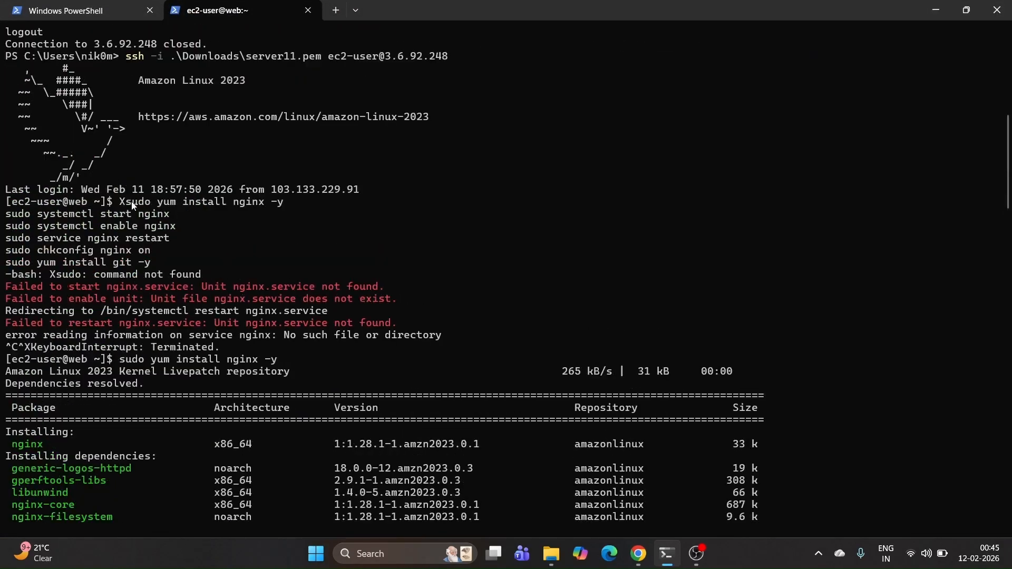
{"action": "left_click_drag", "start_coordinate": [120, 202], "coordinate": [227, 260]}
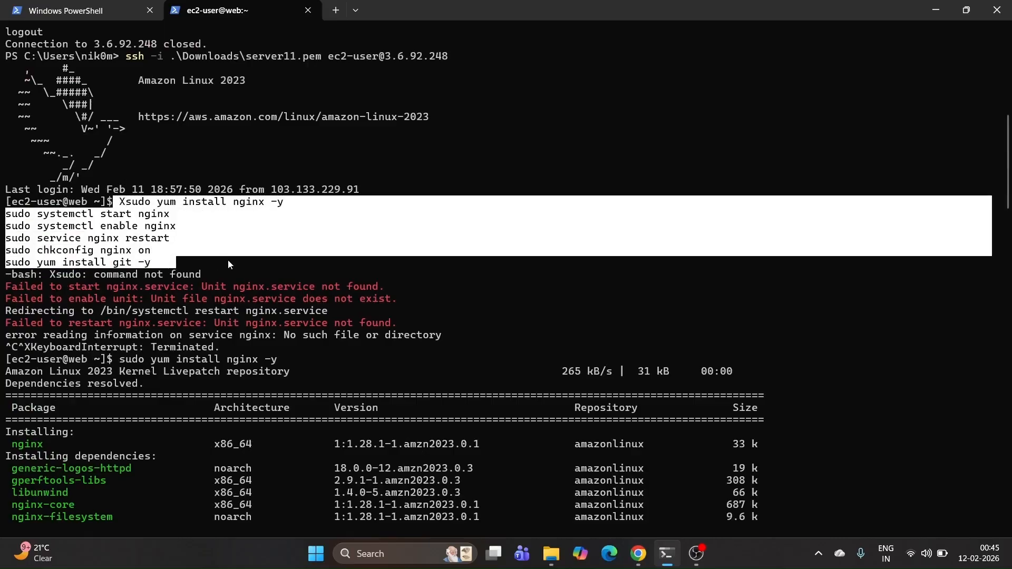
{"action": "right_click", "coordinate": [227, 261]}
Step: Review the nginx install, start and restart commands in the output and return to the README
{"action": "scroll", "coordinate": [200, 299], "scroll_direction": "down", "scroll_amount": 2}
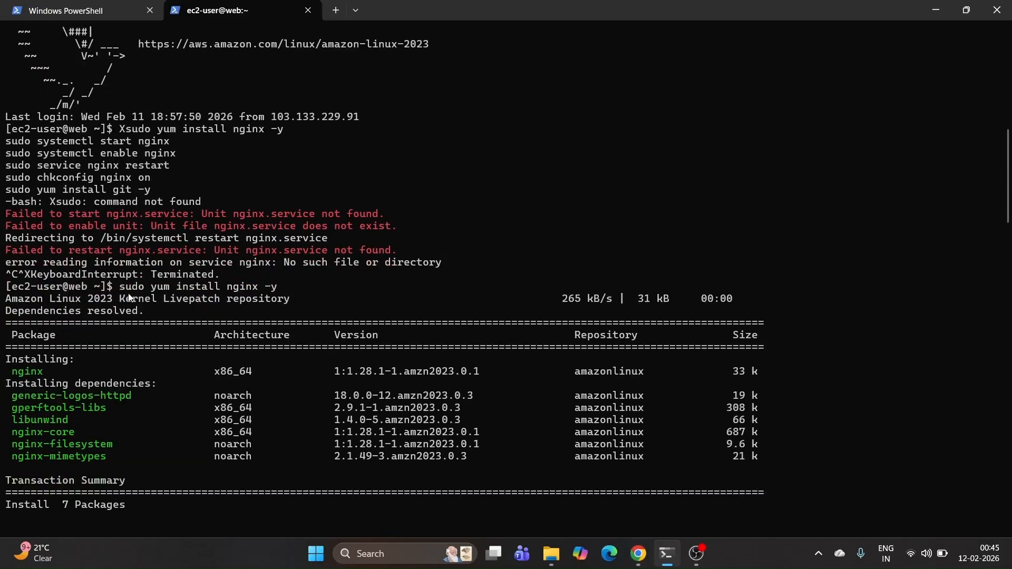
{"action": "left_click_drag", "start_coordinate": [120, 287], "coordinate": [298, 291]}
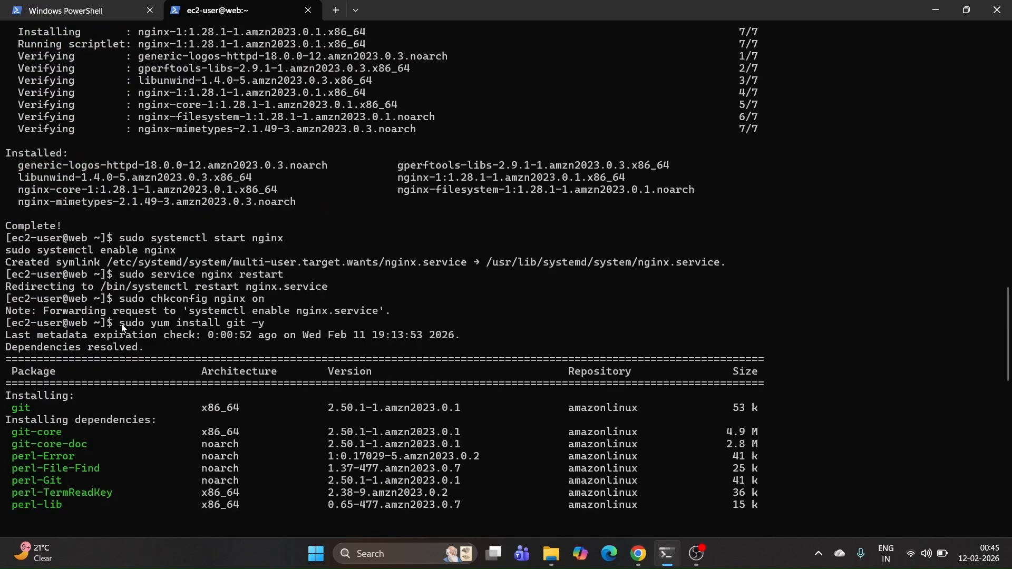
{"action": "left_click_drag", "start_coordinate": [119, 238], "coordinate": [311, 237]}
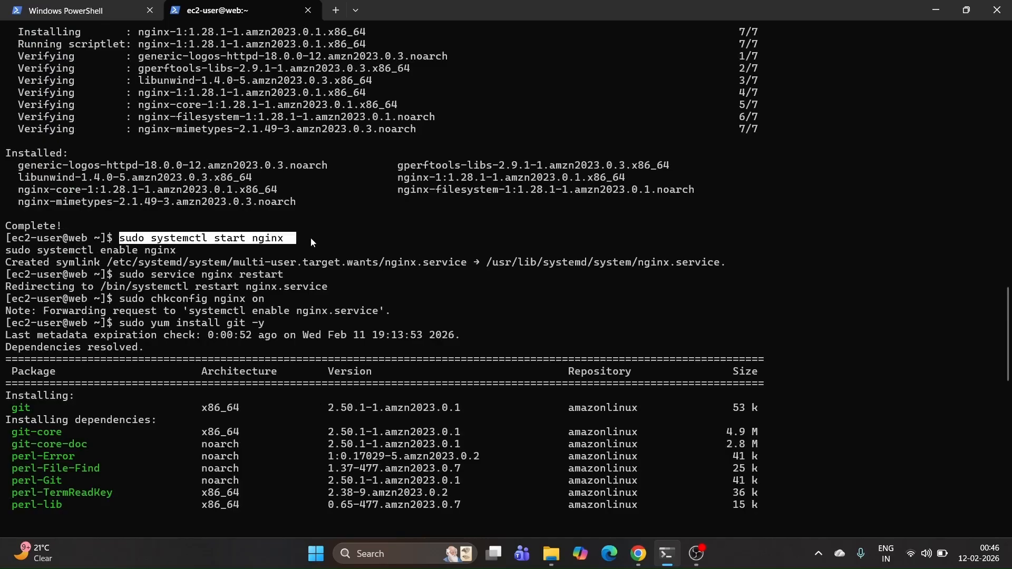
{"action": "left_click_drag", "start_coordinate": [113, 275], "coordinate": [297, 275]}
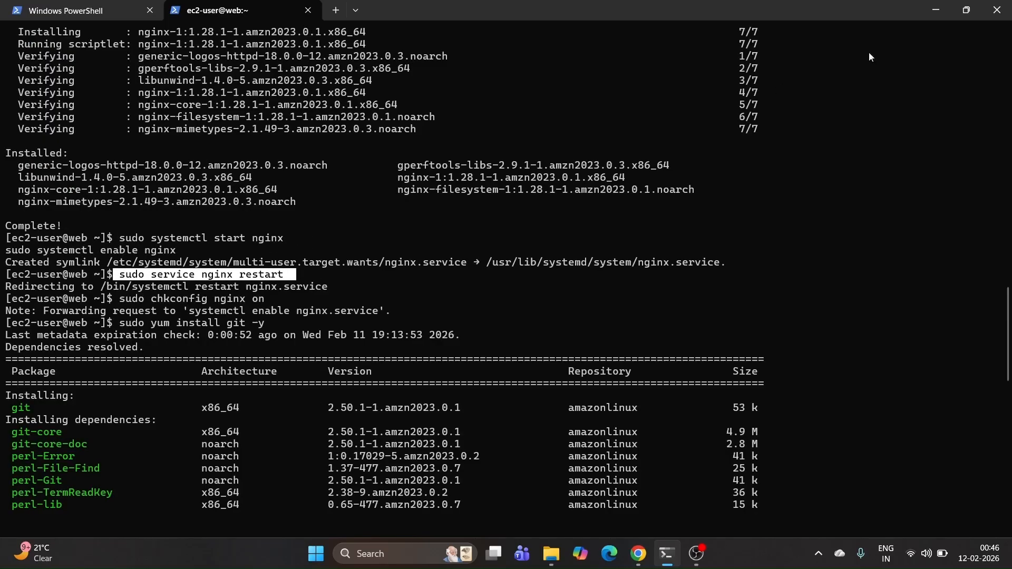
{"action": "left_click", "coordinate": [924, 13]}
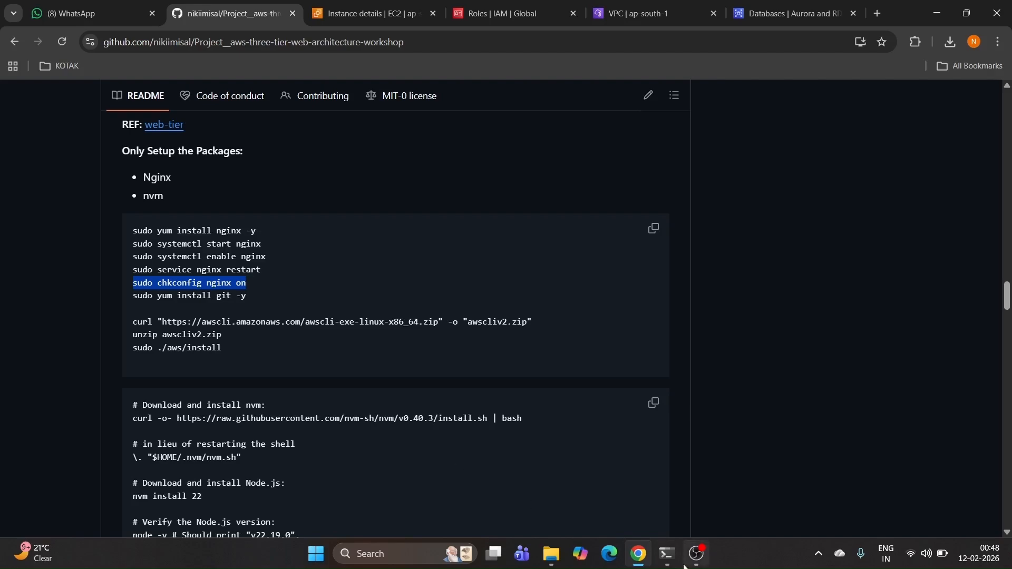
Step: Run 'sudo systemctl status nginx' and confirm nginx is enabled and active
{"action": "key", "text": "alt+Tab"}
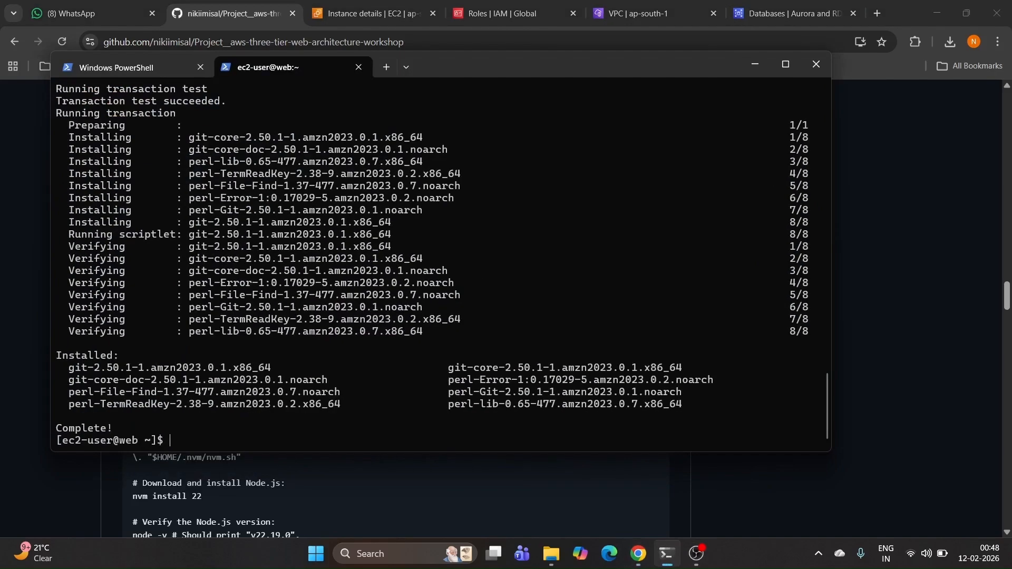
{"action": "type", "text": "sudo systemctl statu"}
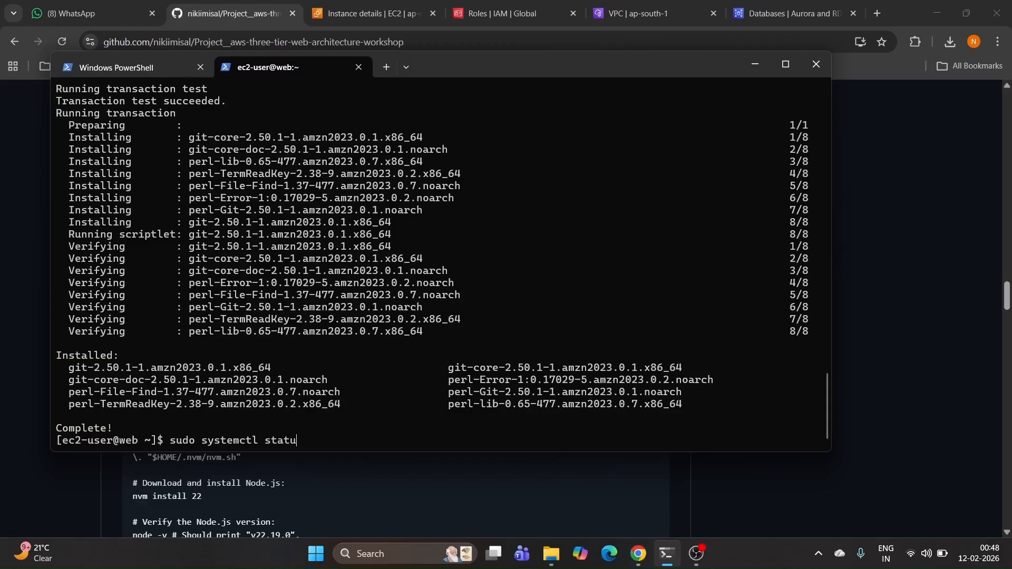
{"action": "type", "text": "s nginx"}
{"action": "key", "text": "Return"}
{"action": "left_click_drag", "start_coordinate": [430, 271], "coordinate": [492, 272]}
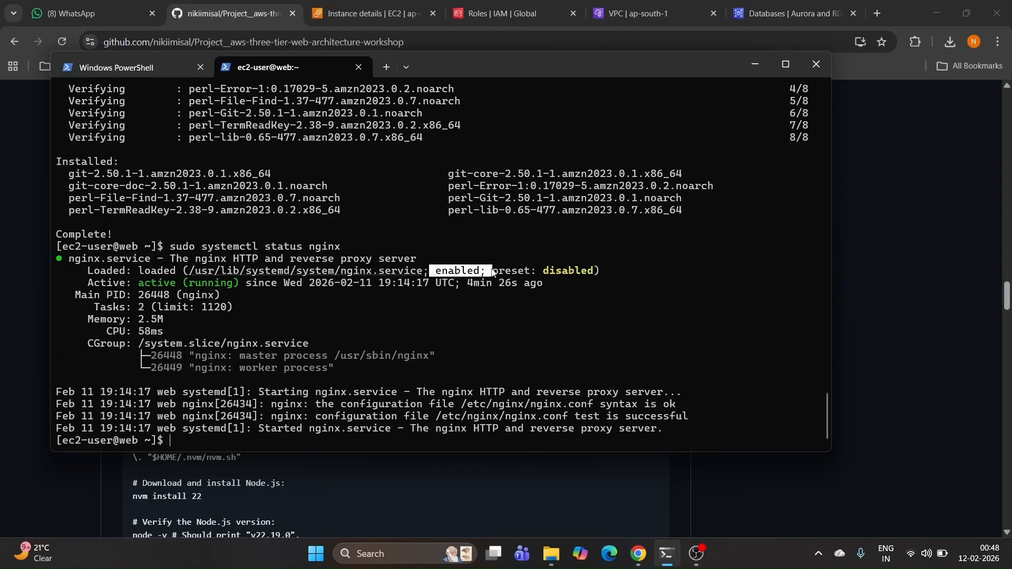
{"action": "left_click", "coordinate": [493, 282]}
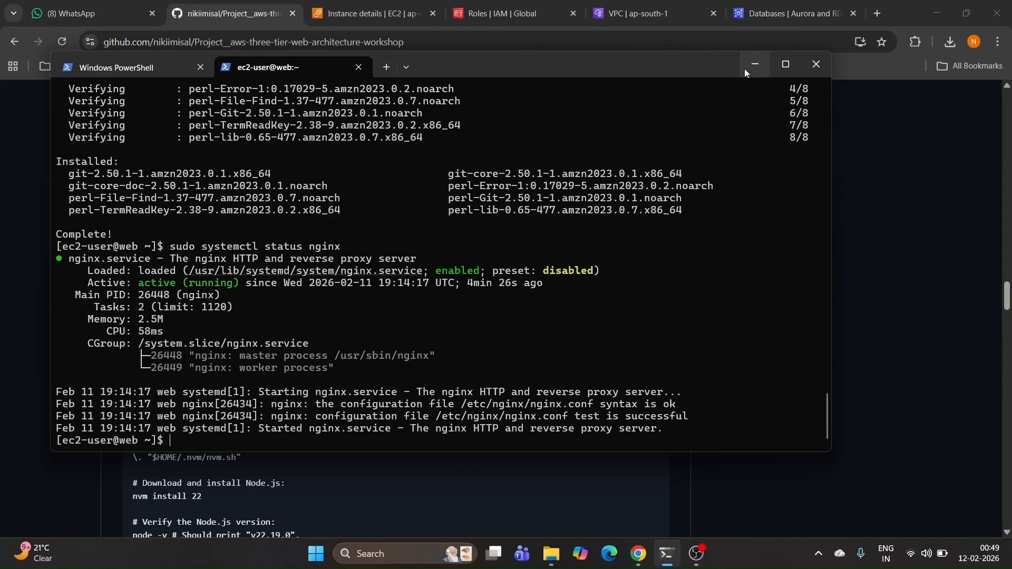
Step: In the README, select the AWS CLI download, unzip and install commands
{"action": "left_click", "coordinate": [754, 64]}
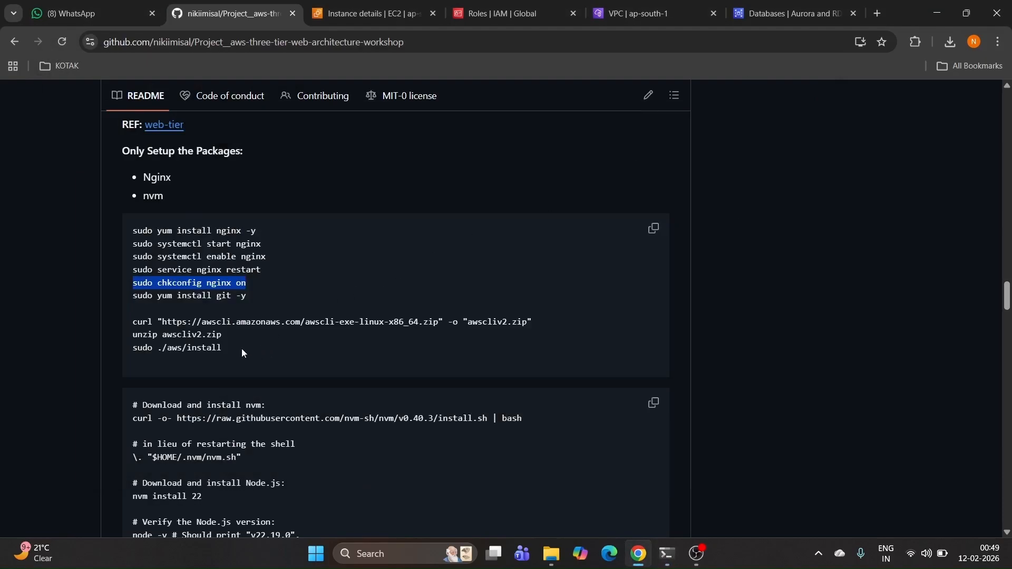
{"action": "left_click", "coordinate": [229, 350]}
{"action": "left_click_drag", "start_coordinate": [229, 350], "coordinate": [140, 330]}
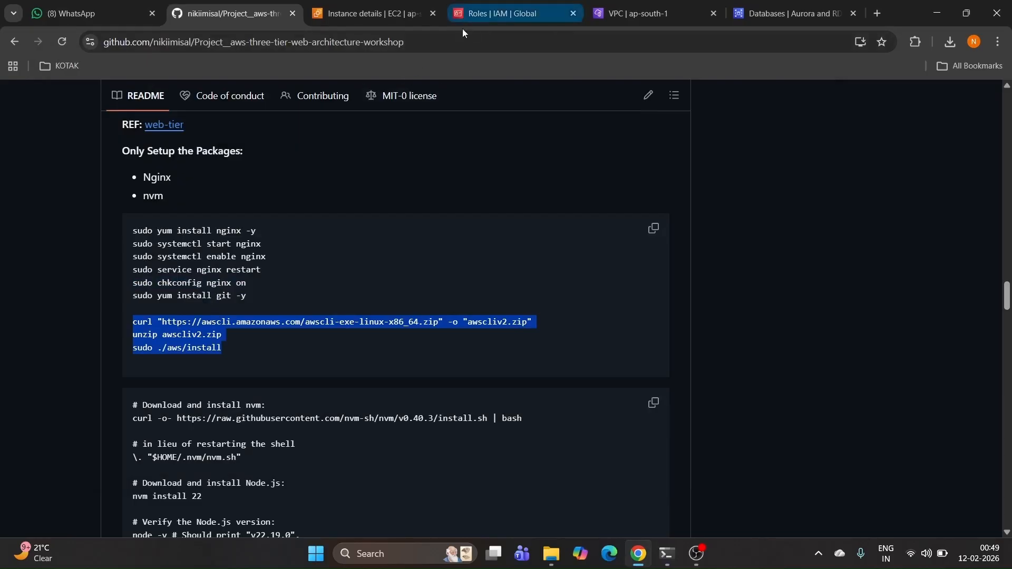
Step: Try pasting all three AWS CLI commands at once, then return to the rendered README
{"action": "left_click", "coordinate": [660, 560]}
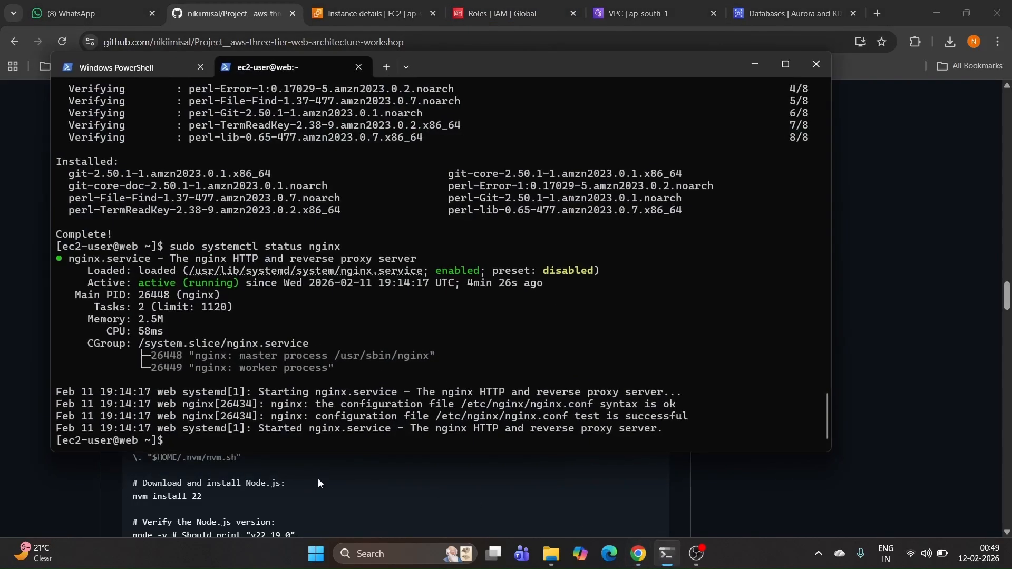
{"action": "right_click", "coordinate": [270, 439]}
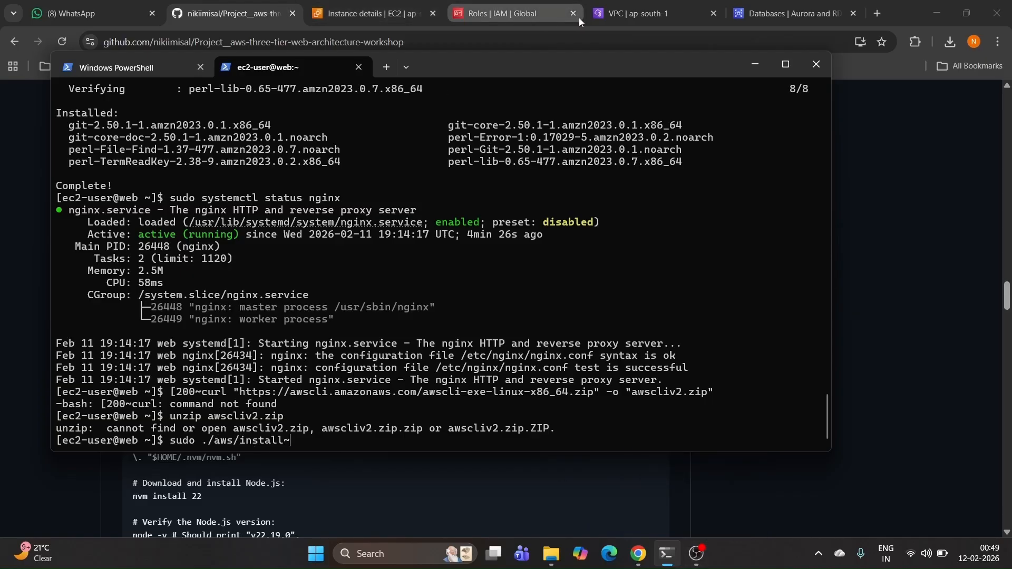
{"action": "left_click", "coordinate": [250, 14]}
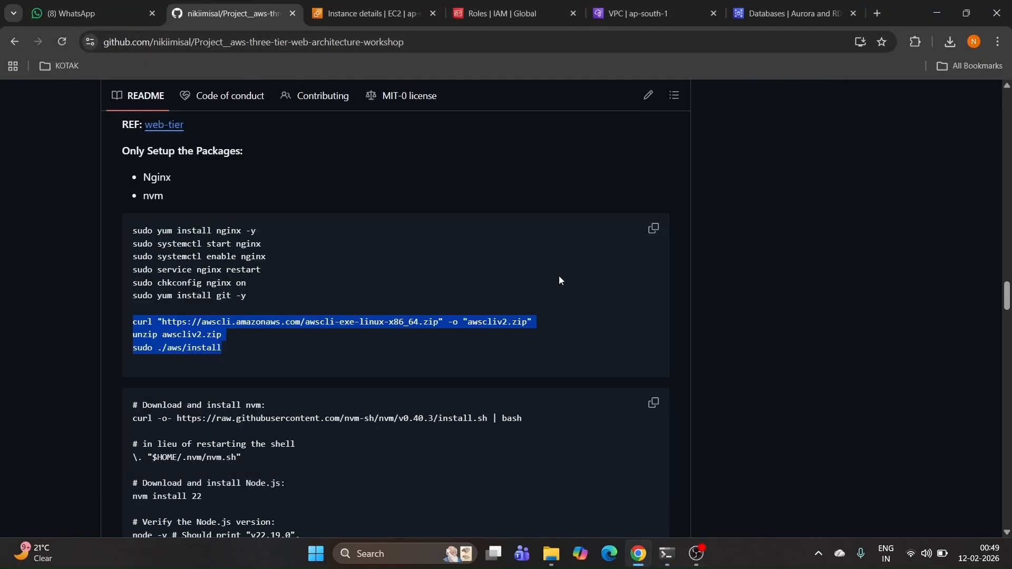
{"action": "left_click", "coordinate": [648, 95]}
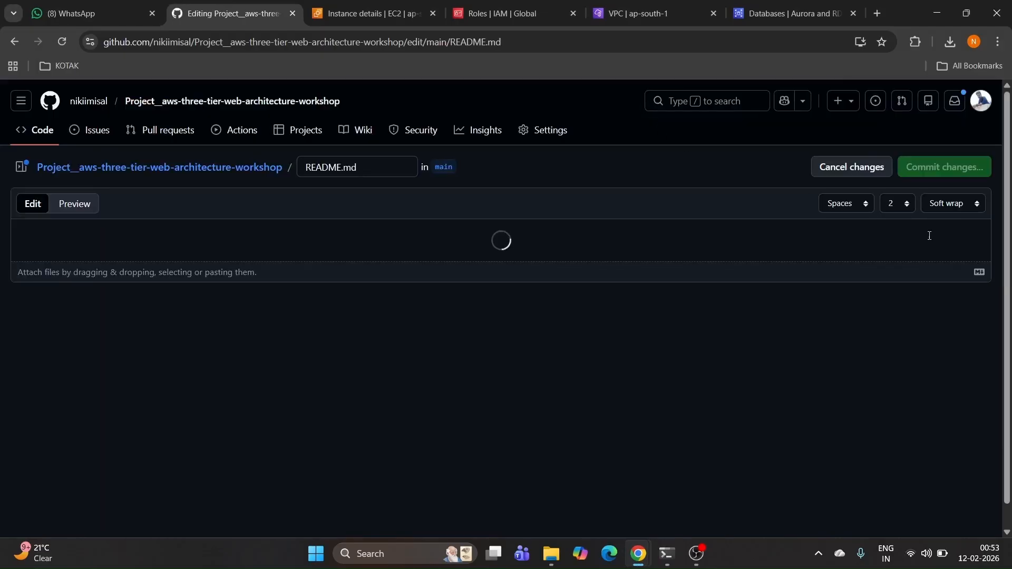
{"action": "left_click_drag", "start_coordinate": [987, 255], "coordinate": [985, 295]}
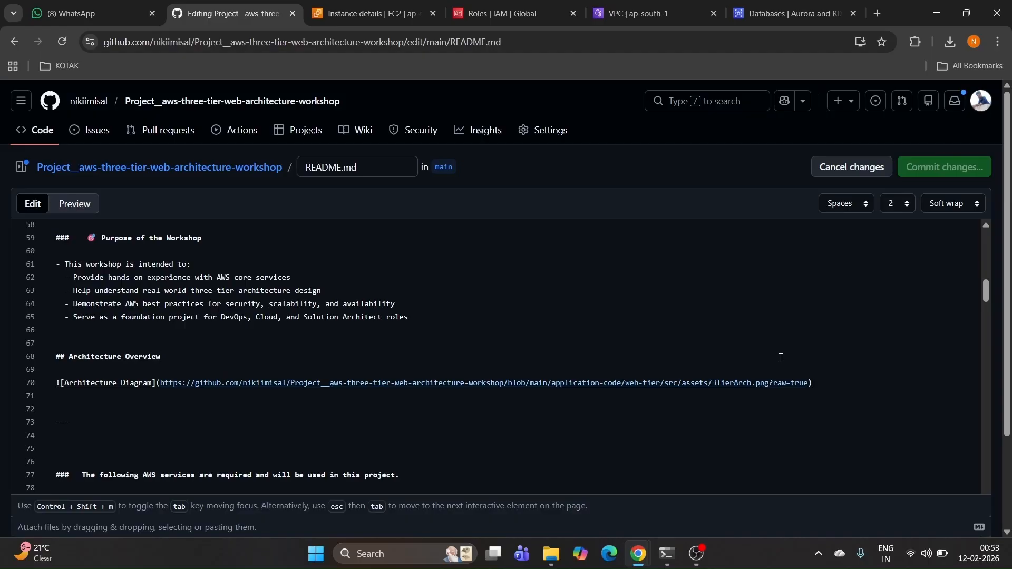
{"action": "key", "text": "alt+Left"}
Step: Download the AWS CLI v2 installer archive with the curl command
{"action": "left_click_drag", "start_coordinate": [133, 321], "coordinate": [553, 321]}
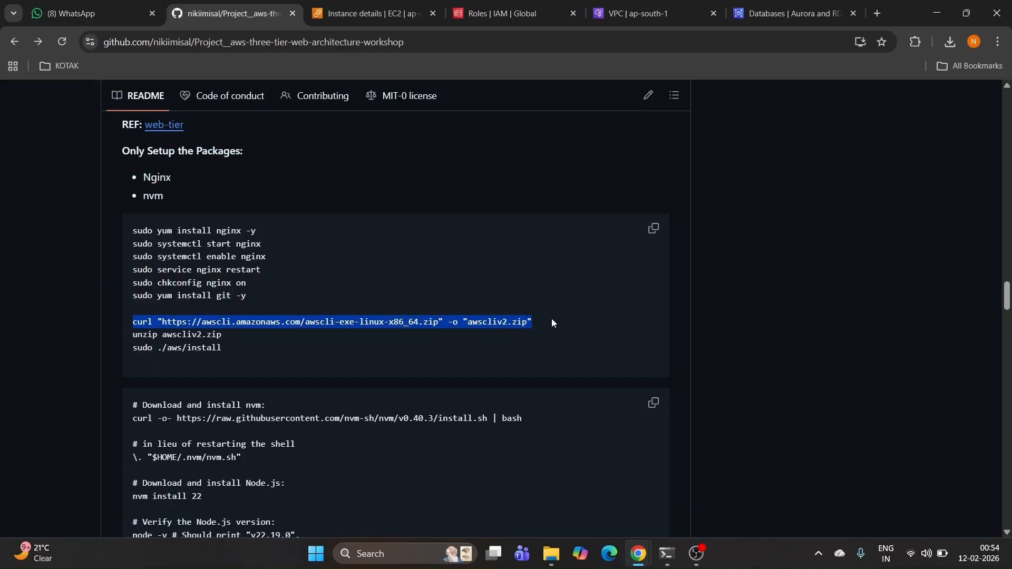
{"action": "key", "text": "ctrl+c"}
{"action": "left_click", "coordinate": [667, 554]}
{"action": "right_click", "coordinate": [414, 440]}
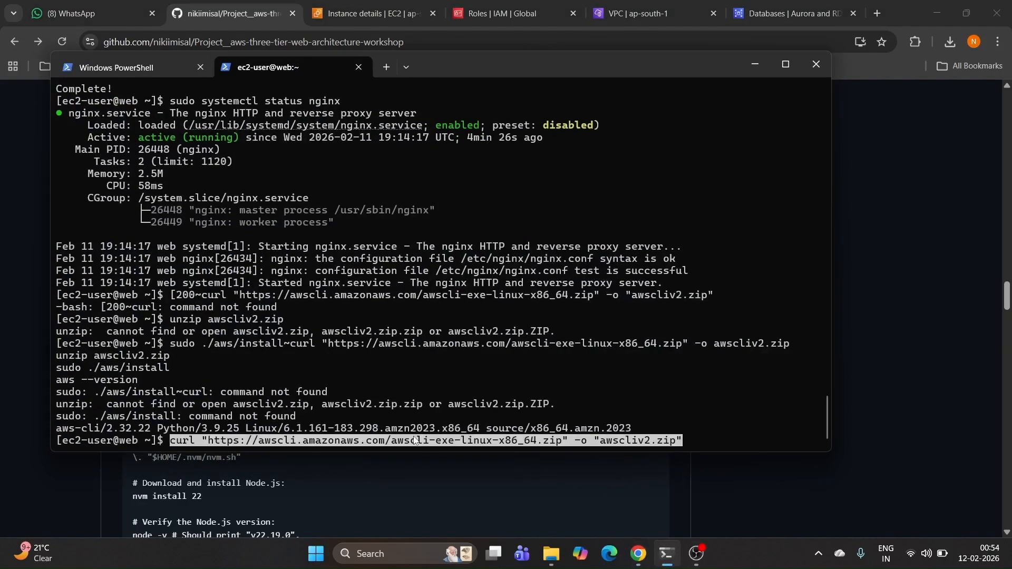
{"action": "key", "text": "Return"}
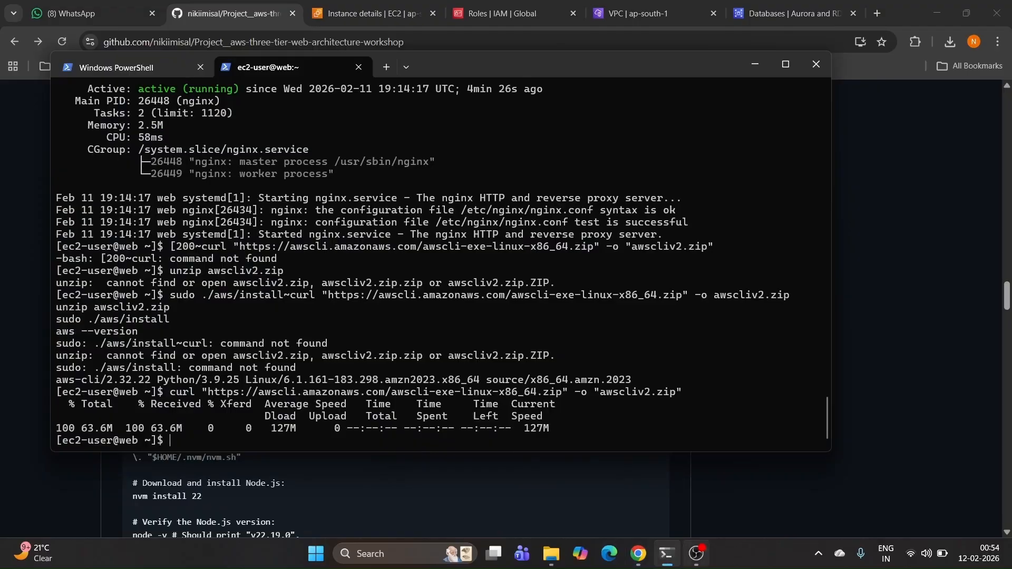
Step: Extract the awscliv2.zip archive with unzip
{"action": "left_click", "coordinate": [667, 555]}
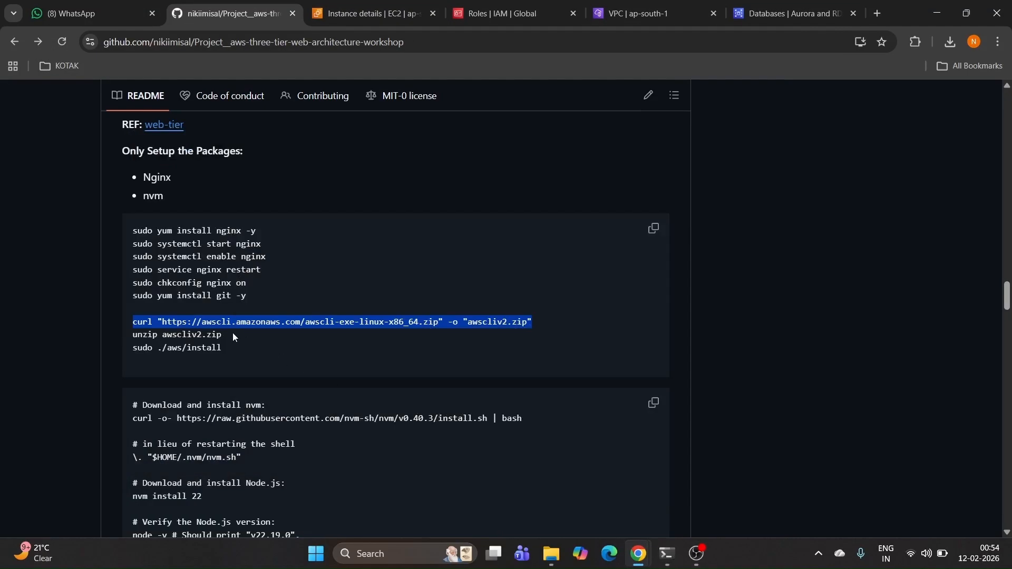
{"action": "left_click_drag", "start_coordinate": [232, 334], "coordinate": [128, 337]}
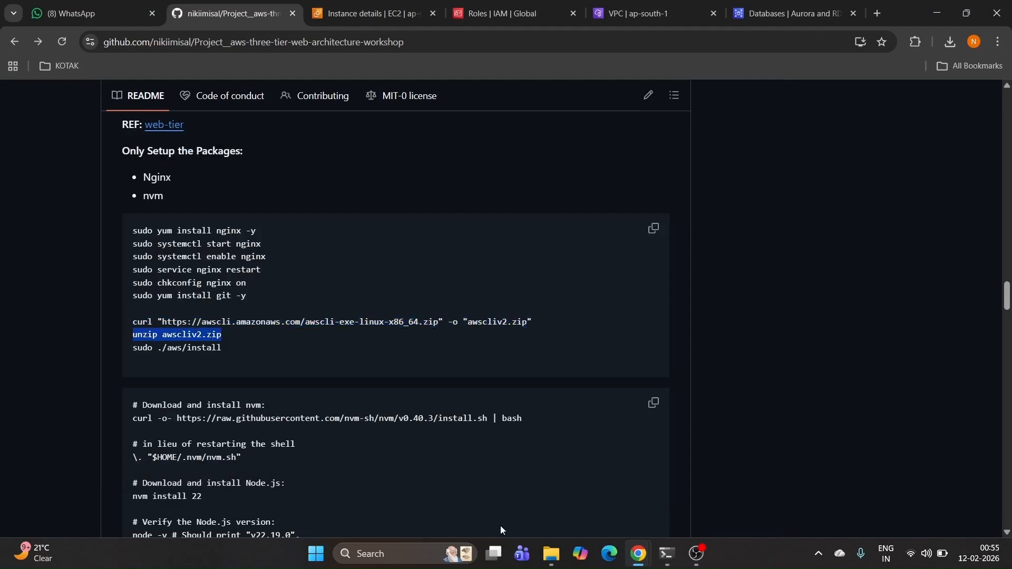
{"action": "left_click", "coordinate": [667, 555]}
{"action": "key", "text": "ctrl+v"}
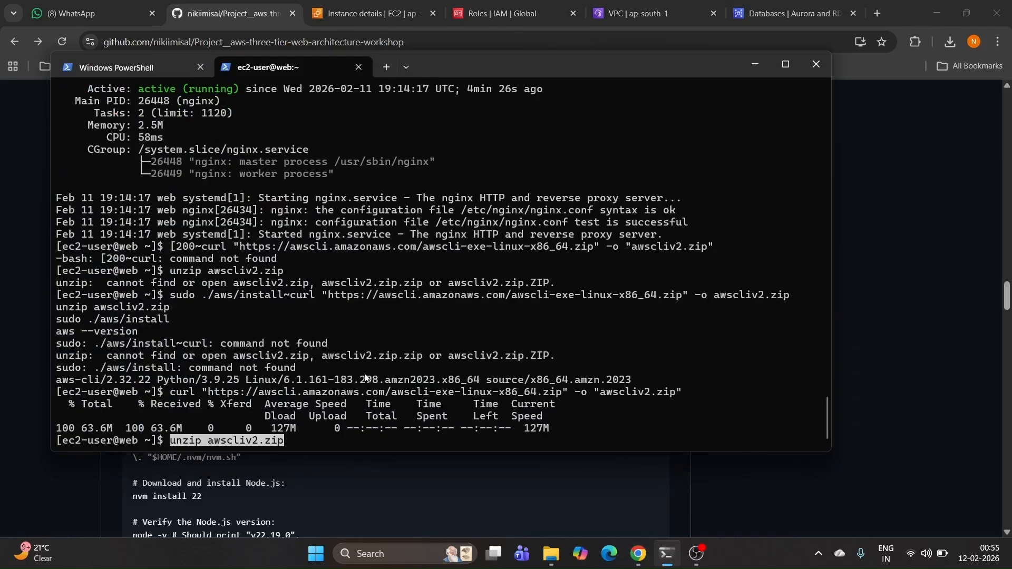
{"action": "key", "text": "Return"}
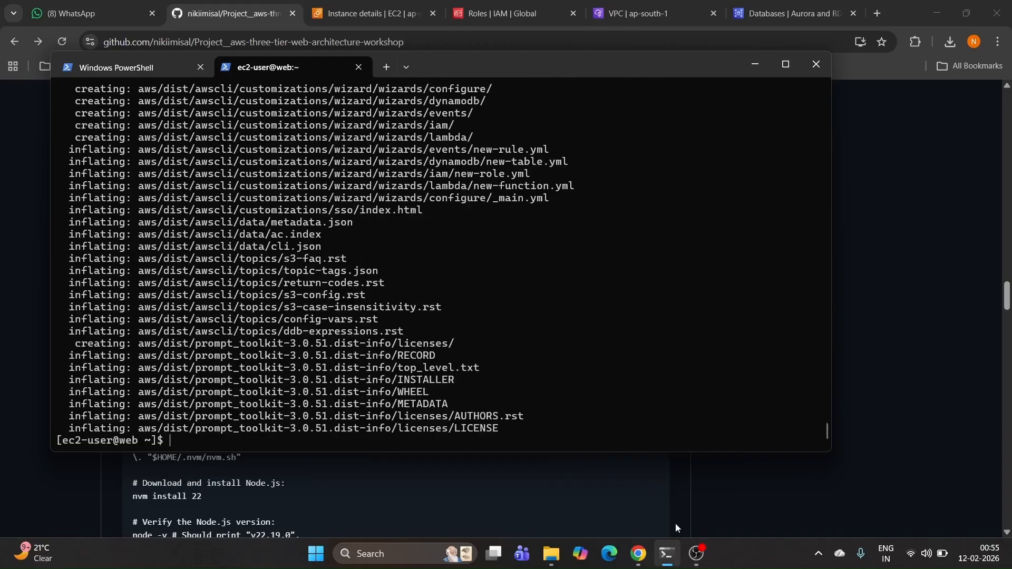
Step: Install AWS CLI to /usr/local/bin/aws with 'sudo ./aws/install'
{"action": "left_click", "coordinate": [687, 500]}
{"action": "left_click_drag", "start_coordinate": [244, 345], "coordinate": [99, 347]}
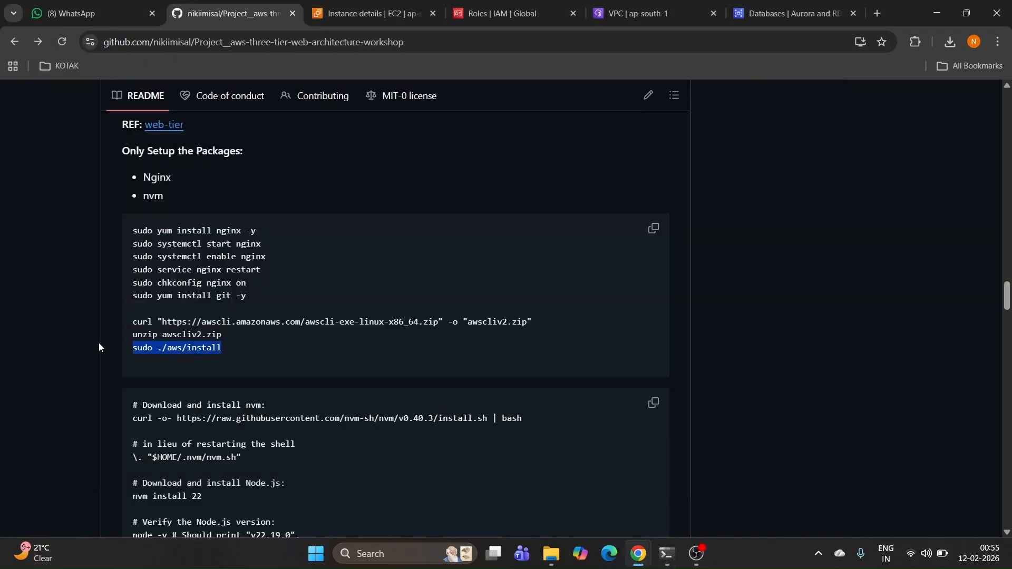
{"action": "left_click", "coordinate": [667, 553]}
{"action": "key", "text": "ctrl+v"}
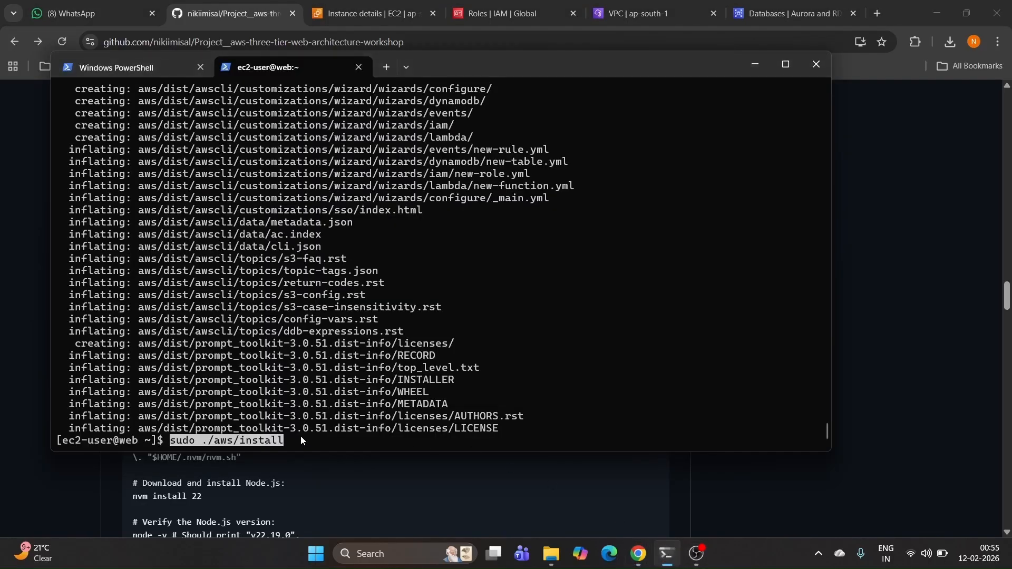
{"action": "key", "text": "Return"}
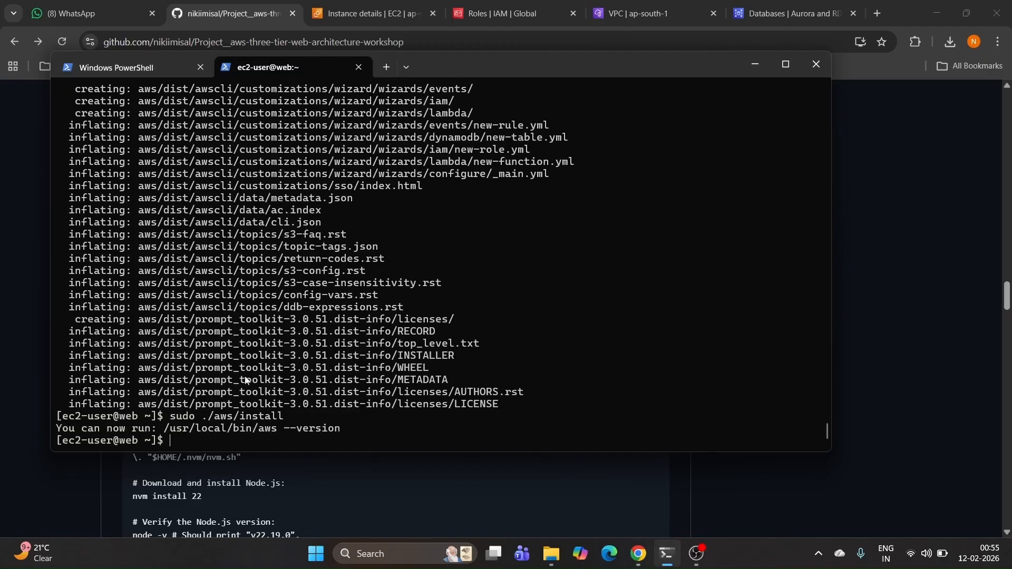
Step: Highlight the curl, unzip and install lines in the README to review them
{"action": "left_click", "coordinate": [516, 525]}
{"action": "left_click_drag", "start_coordinate": [139, 321], "coordinate": [585, 319]}
{"action": "left_click", "coordinate": [544, 324]}
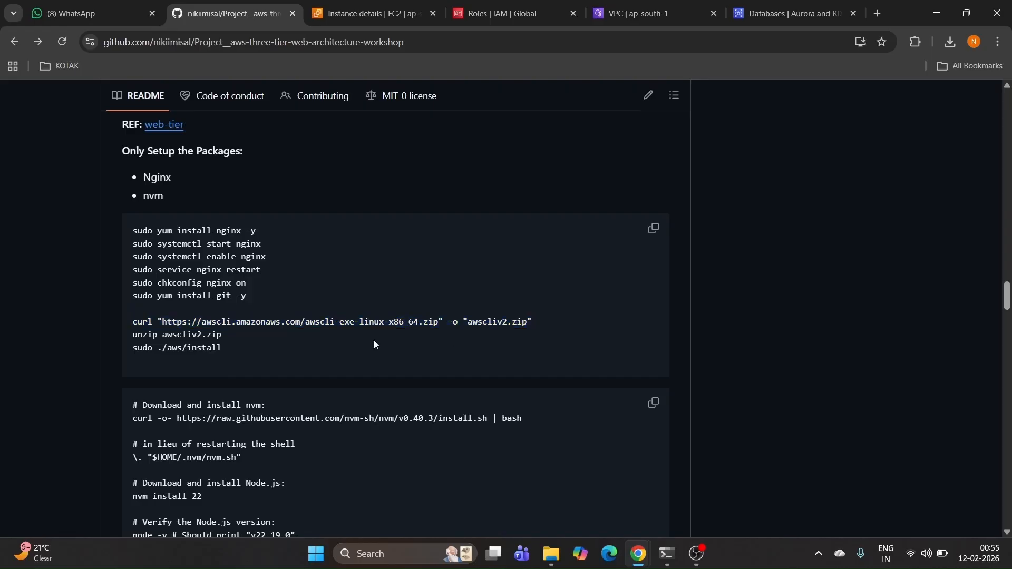
{"action": "left_click_drag", "start_coordinate": [227, 337], "coordinate": [599, 329]}
{"action": "left_click", "coordinate": [232, 337]}
Step: Copy the nvm and Node.js 22 install block from the README and run it on the server
{"action": "scroll", "coordinate": [298, 423], "scroll_direction": "down", "scroll_amount": 4}
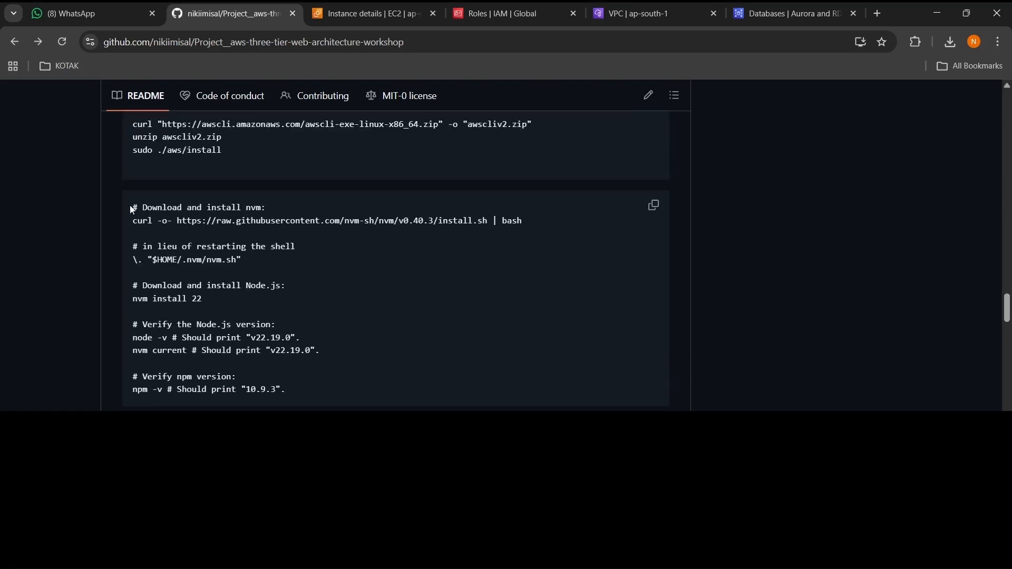
{"action": "left_click_drag", "start_coordinate": [133, 207], "coordinate": [341, 396]}
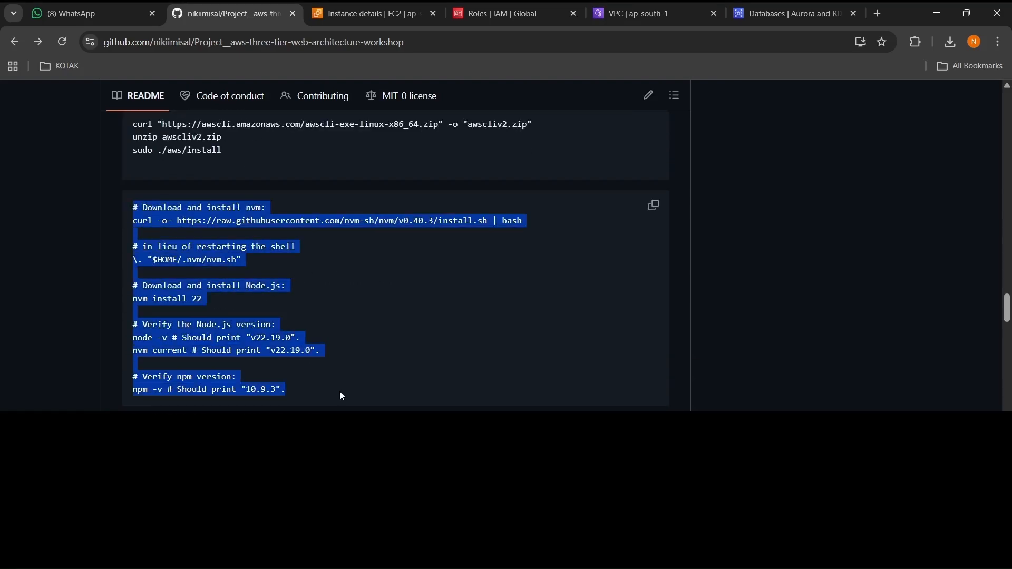
{"action": "left_click", "coordinate": [652, 205]}
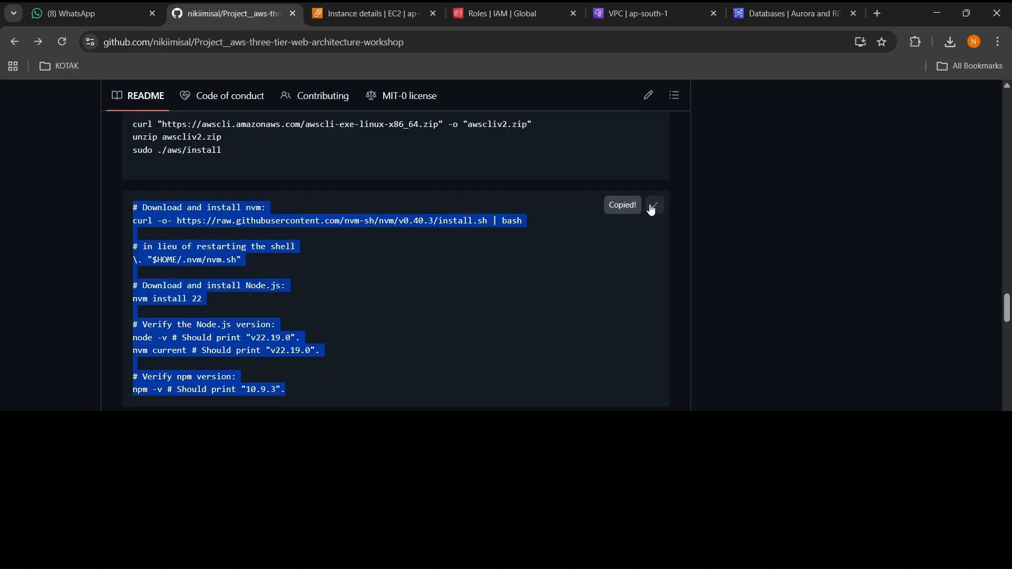
{"action": "key", "text": "alt+Tab"}
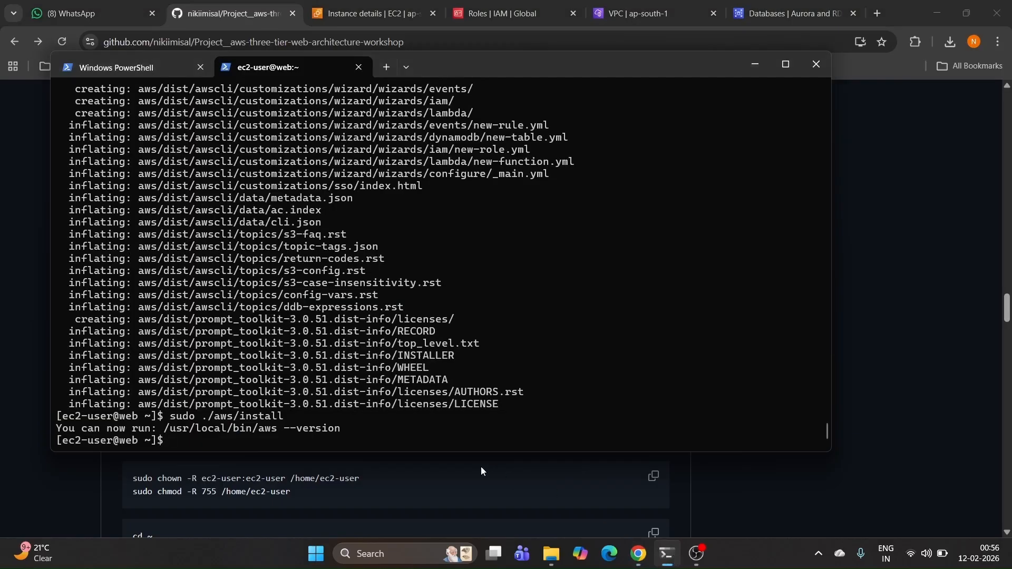
{"action": "right_click", "coordinate": [383, 429]}
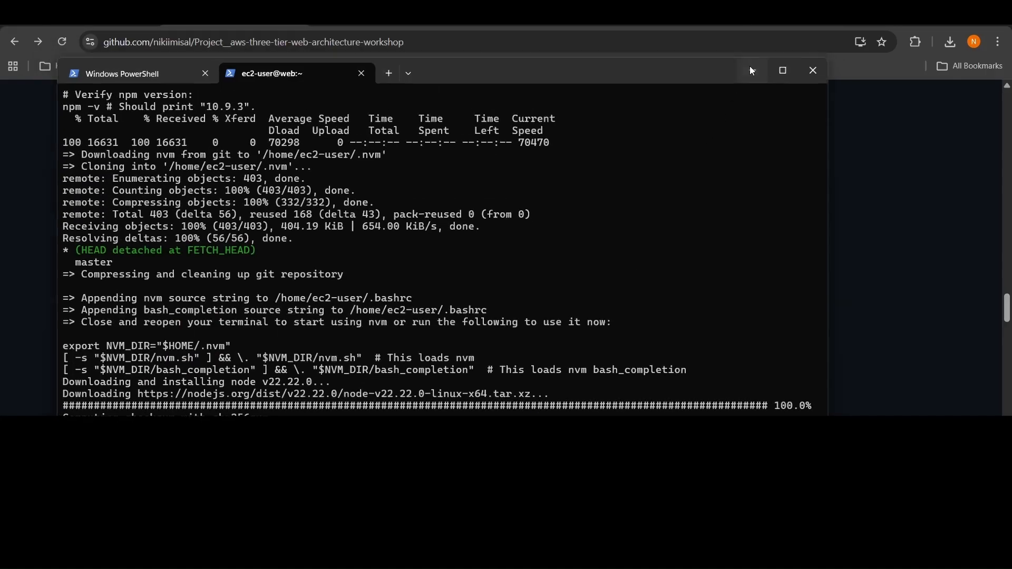
Step: Point out the Node v22 major version in the README, then return to the install output
{"action": "left_click", "coordinate": [753, 65]}
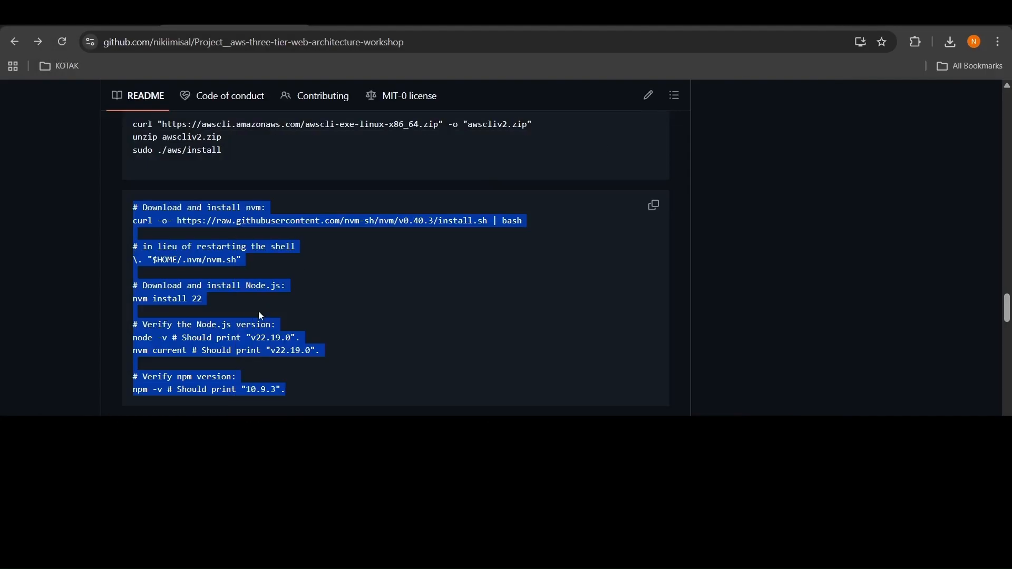
{"action": "left_click", "coordinate": [363, 340]}
{"action": "left_click_drag", "start_coordinate": [256, 343], "coordinate": [263, 343]}
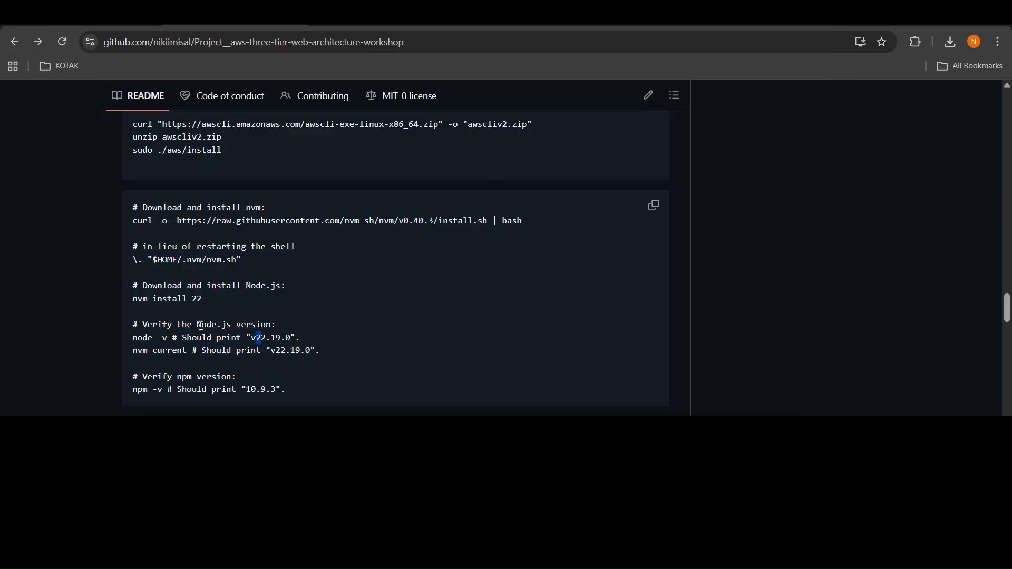
{"action": "left_click_drag", "start_coordinate": [131, 207], "coordinate": [311, 396]}
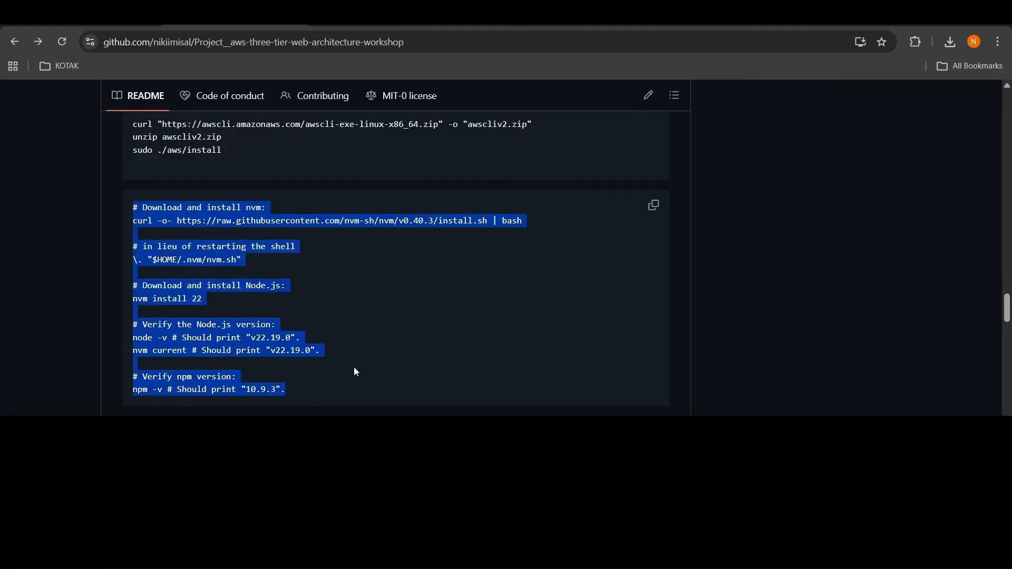
{"action": "left_click", "coordinate": [338, 299]}
{"action": "left_click_drag", "start_coordinate": [264, 340], "coordinate": [260, 338]}
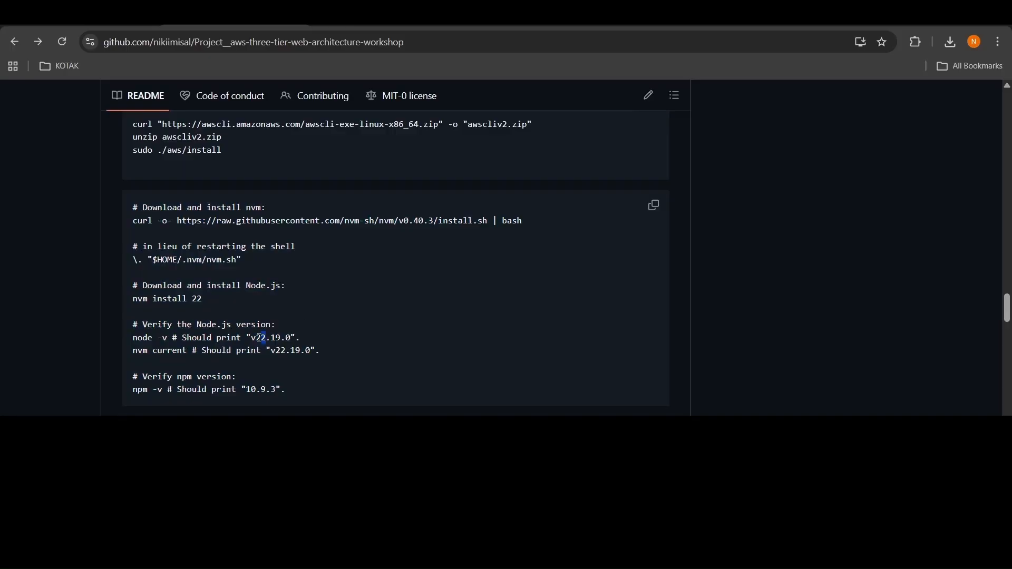
{"action": "left_click", "coordinate": [346, 324]}
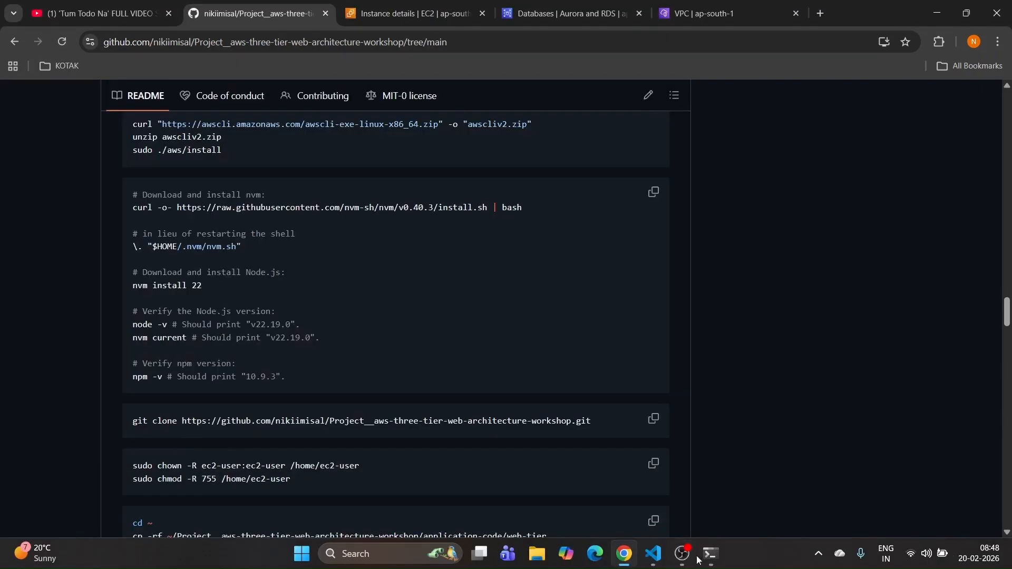
{"action": "left_click", "coordinate": [711, 554]}
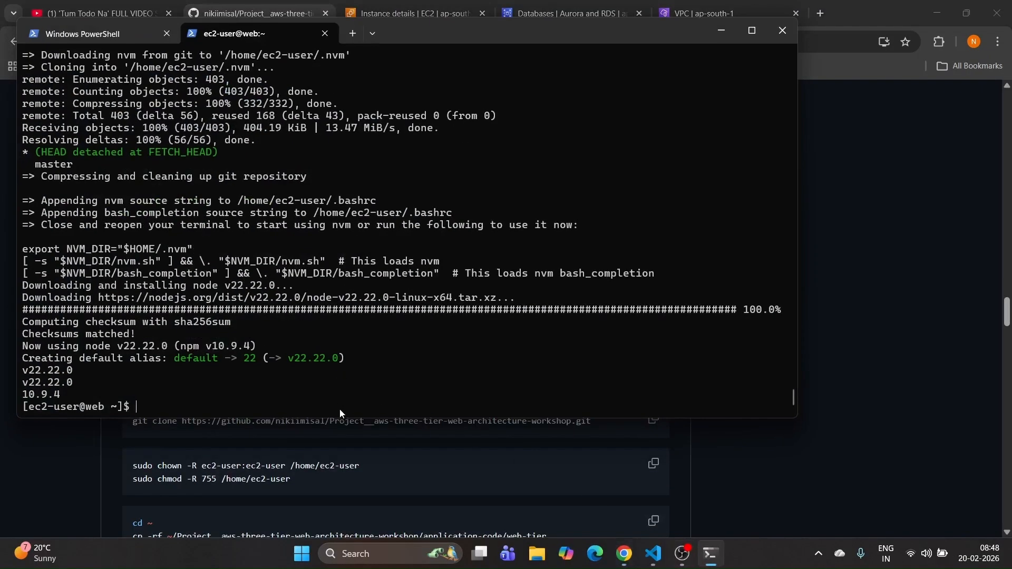
Step: Clone the workshop repository with git clone, re-running it after a doubled command
{"action": "left_click", "coordinate": [781, 448]}
{"action": "left_click", "coordinate": [653, 421]}
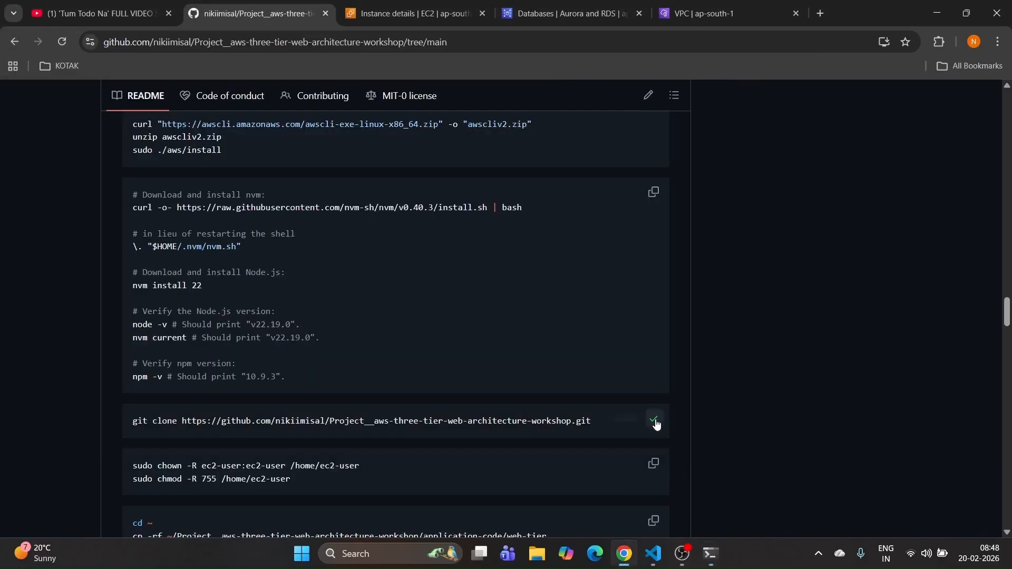
{"action": "left_click", "coordinate": [708, 553]}
{"action": "type", "text": "git "}
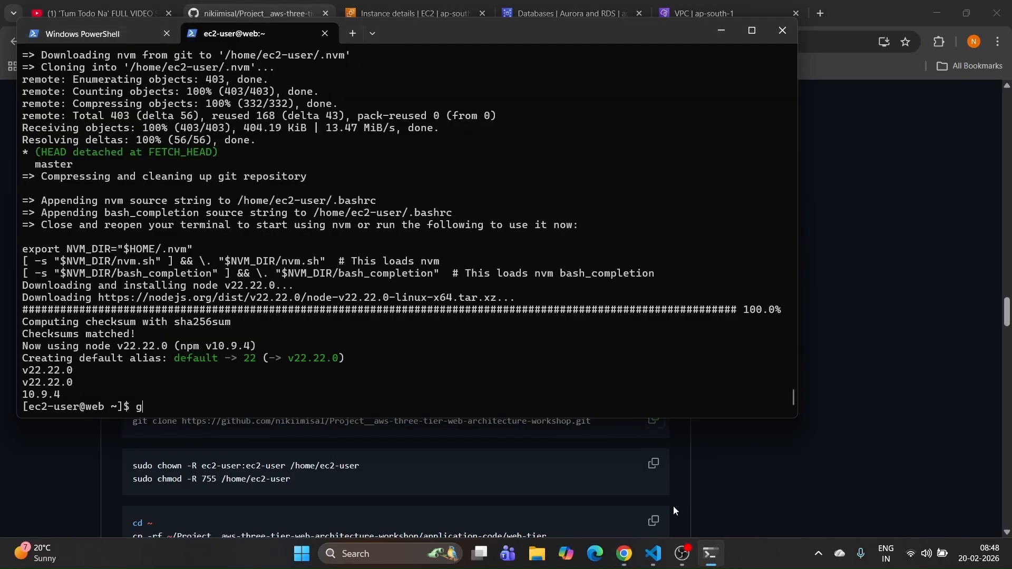
{"action": "type", "text": "clone"}
{"action": "key", "text": "ctrl+v"}
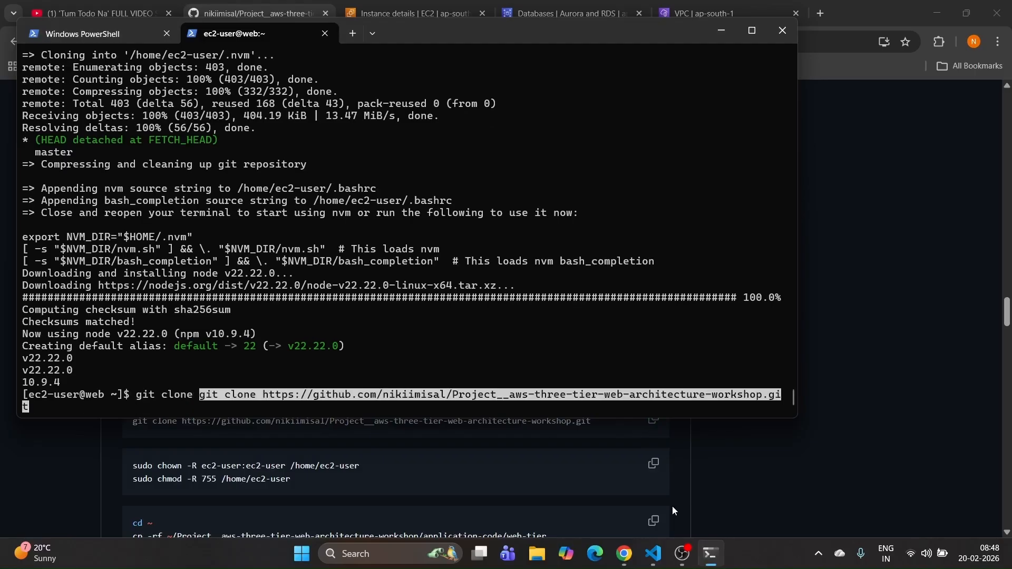
{"action": "key", "text": "Return"}
{"action": "left_click", "coordinate": [653, 421]}
{"action": "left_click", "coordinate": [710, 553]}
{"action": "right_click", "coordinate": [428, 386]}
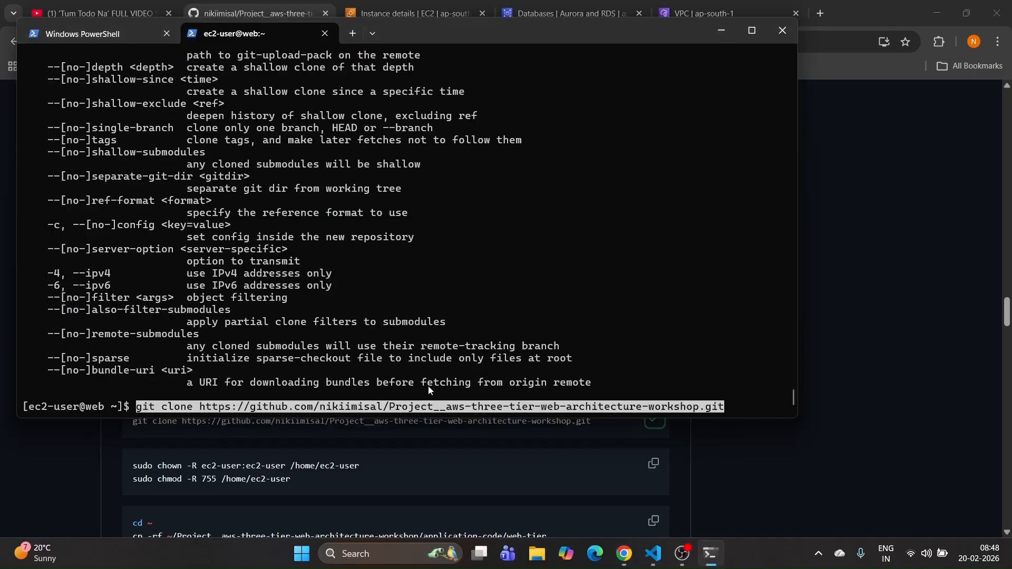
{"action": "key", "text": "Return"}
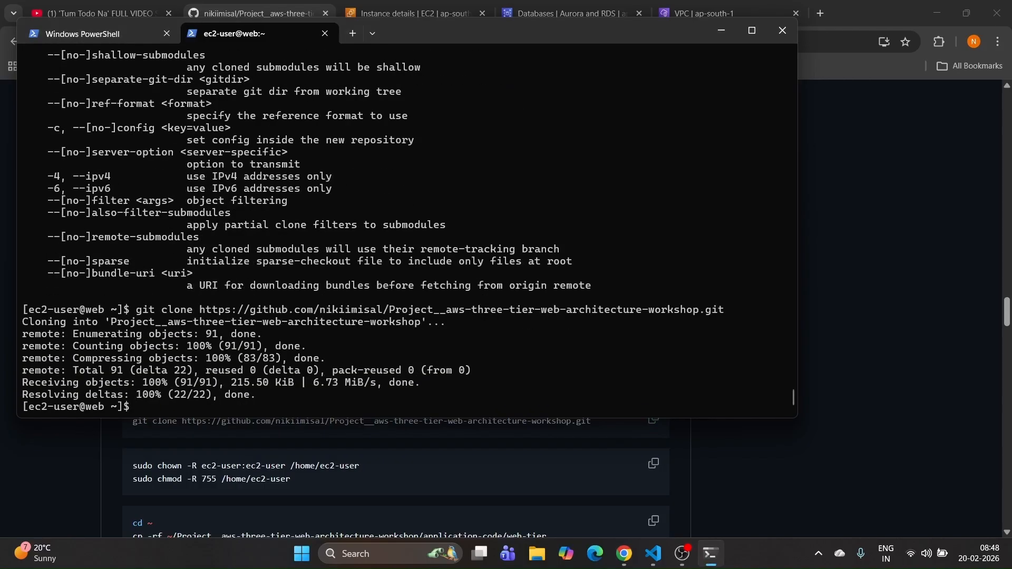
Step: Run the sudo chown and chmod 755 commands on /home/ec2-user
{"action": "left_click", "coordinate": [792, 434]}
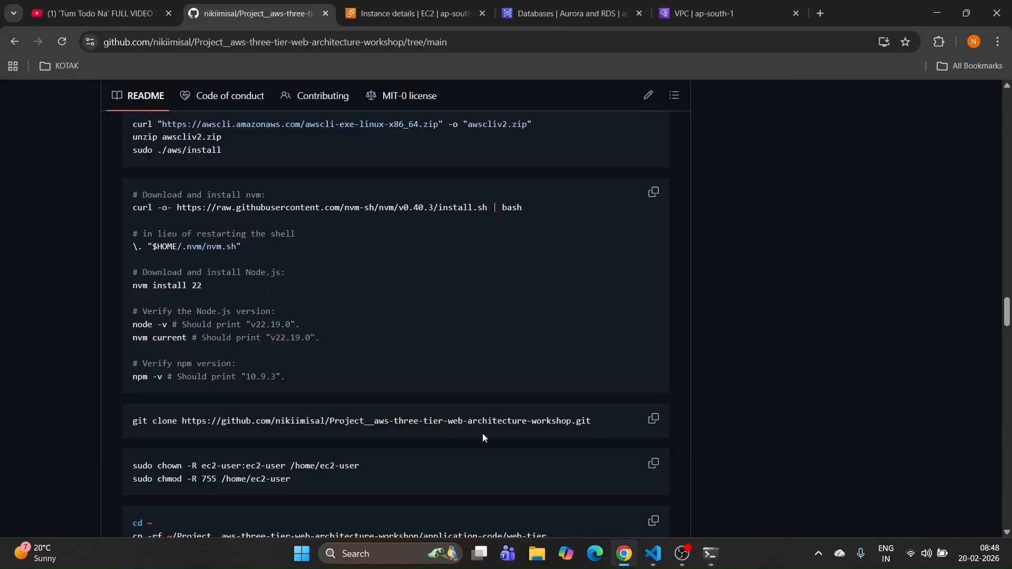
{"action": "scroll", "coordinate": [438, 427], "scroll_direction": "down", "scroll_amount": 3}
{"action": "left_click_drag", "start_coordinate": [197, 443], "coordinate": [128, 403]}
{"action": "left_click", "coordinate": [337, 351]}
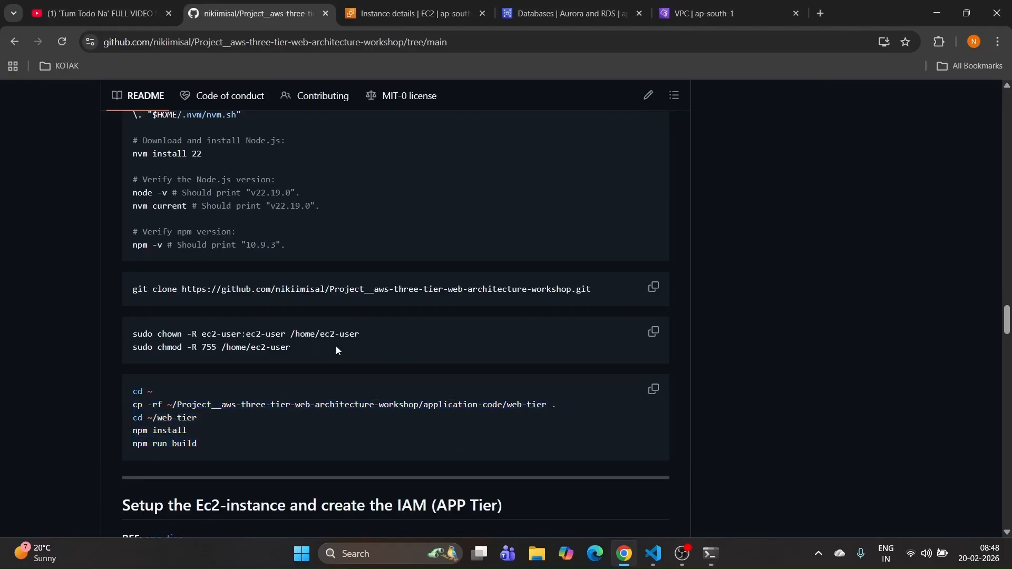
{"action": "left_click_drag", "start_coordinate": [291, 348], "coordinate": [143, 336]}
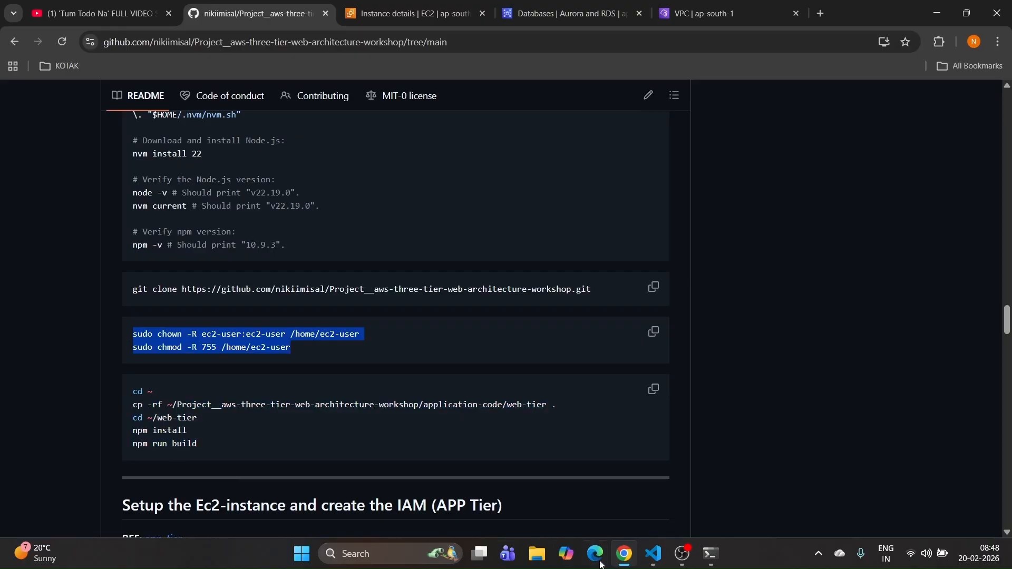
{"action": "left_click", "coordinate": [711, 554]}
{"action": "key", "text": "ctrl+v"}
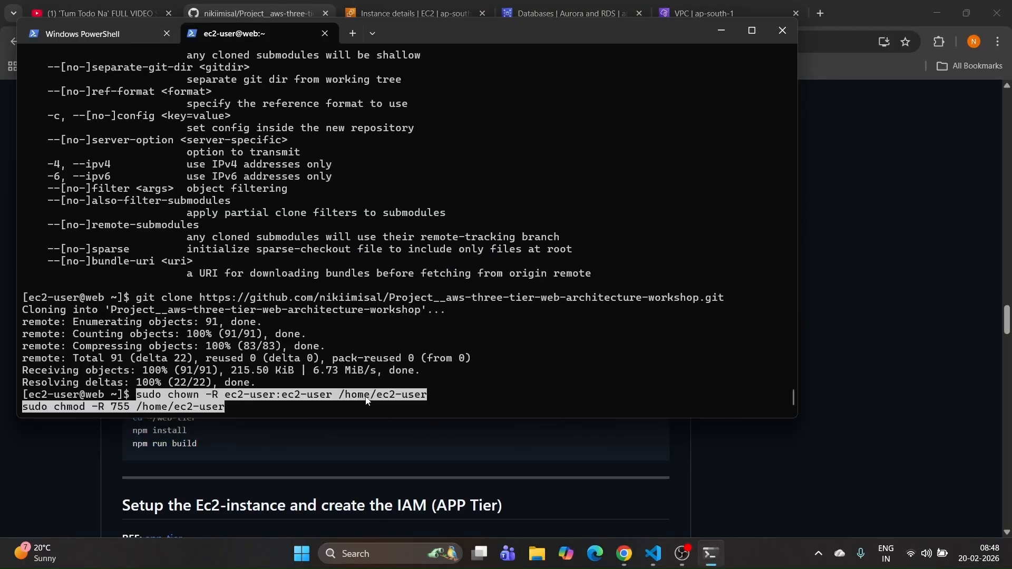
{"action": "key", "text": "Return"}
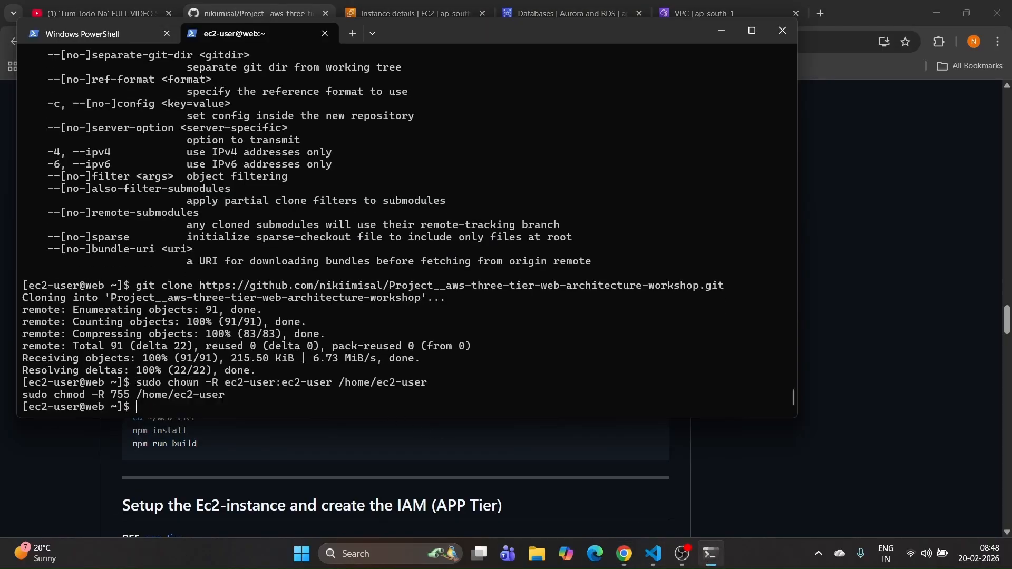
{"action": "left_click", "coordinate": [811, 441]}
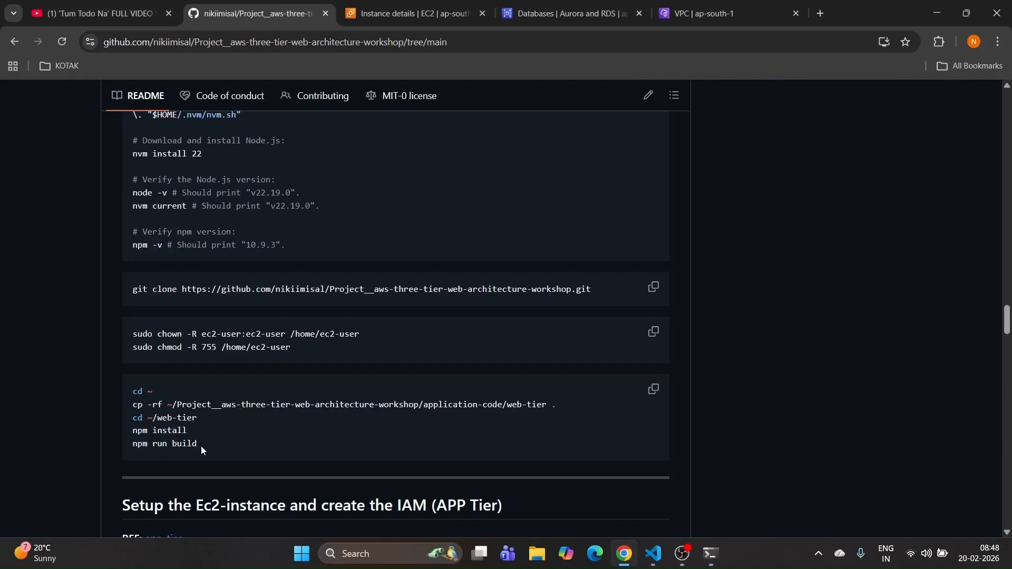
{"action": "left_click_drag", "start_coordinate": [201, 446], "coordinate": [129, 404]}
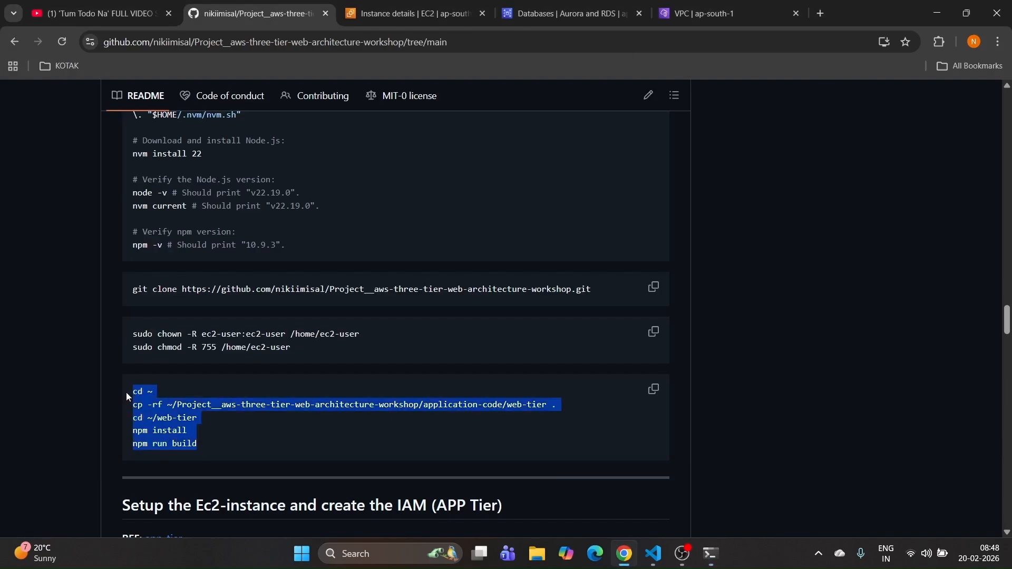
Step: Run the web-tier copy, npm install and npm run build commands and check the build summary
{"action": "mouse_move", "coordinate": [657, 559]}
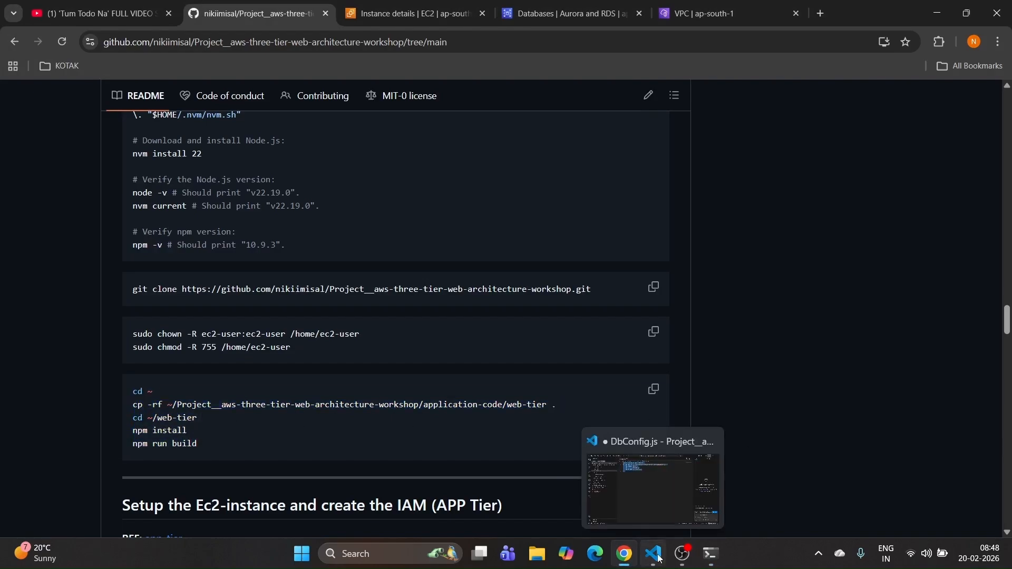
{"action": "left_click", "coordinate": [711, 553]}
{"action": "key", "text": "ctrl+v"}
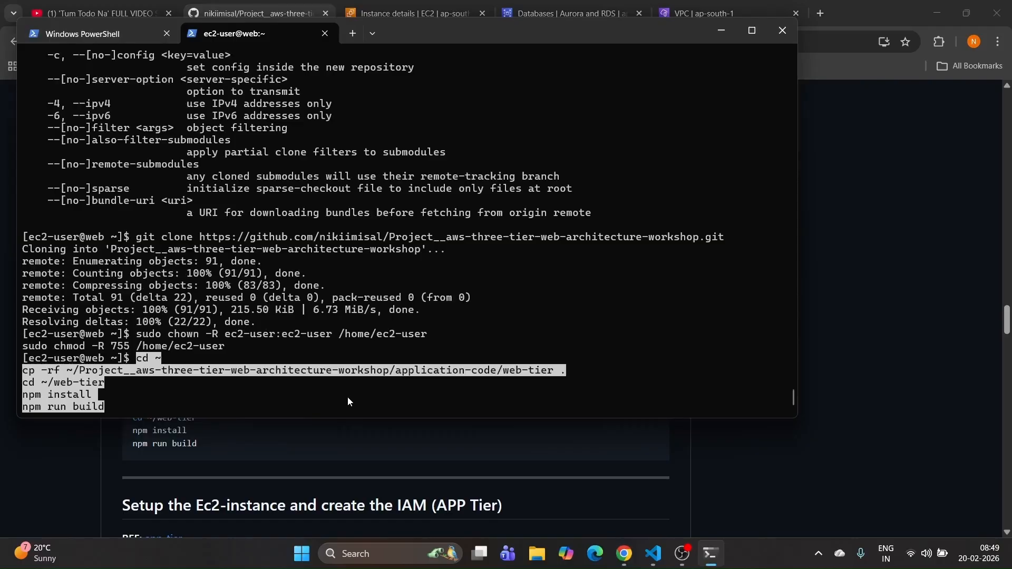
{"action": "key", "text": "Return"}
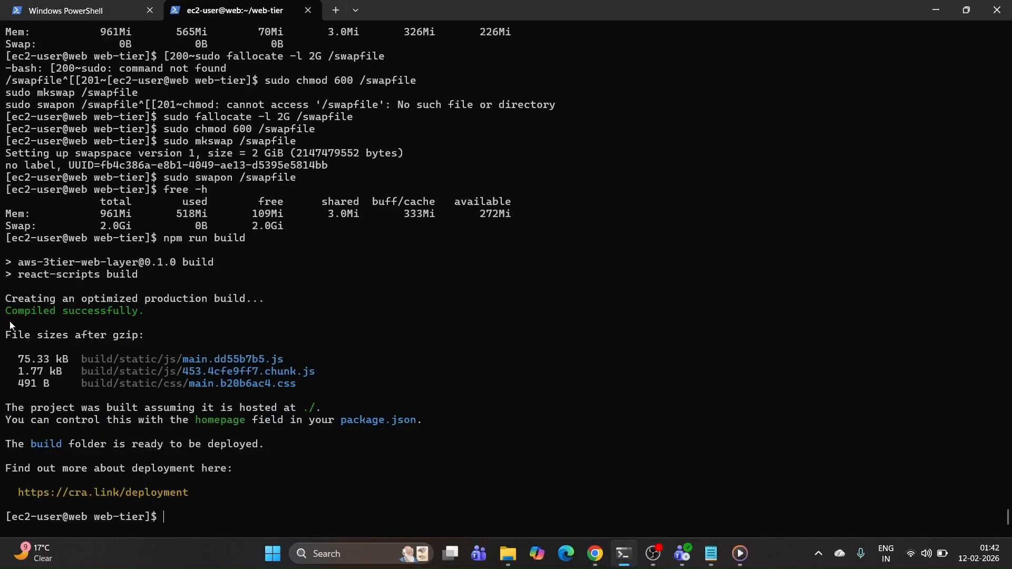
{"action": "left_click_drag", "start_coordinate": [10, 321], "coordinate": [224, 472]}
{"action": "left_click", "coordinate": [221, 482]}
Step: List the folder with ls to confirm the build folder exists
{"action": "type", "text": "s"}
{"action": "key", "text": "Return"}
{"action": "type", "text": "ls"}
{"action": "key", "text": "Return"}
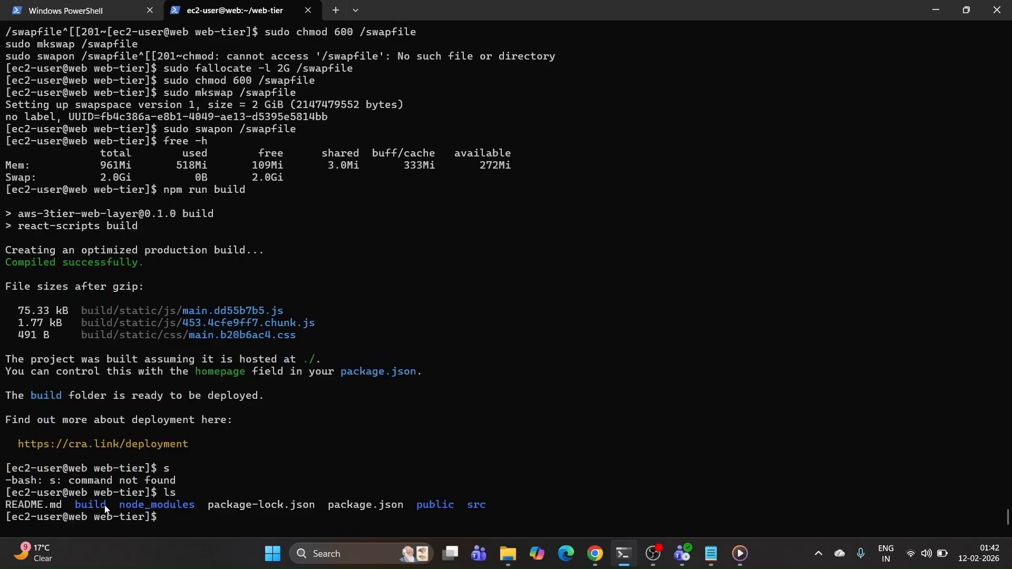
{"action": "left_click_drag", "start_coordinate": [107, 507], "coordinate": [70, 509]}
{"action": "key", "text": "ctrl+c"}
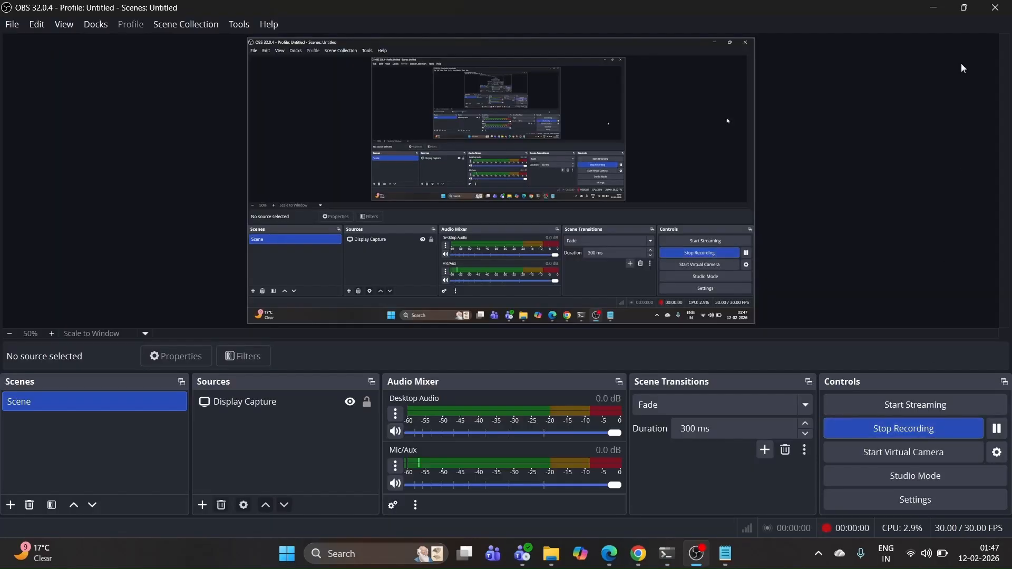
{"action": "left_click", "coordinate": [939, 7]}
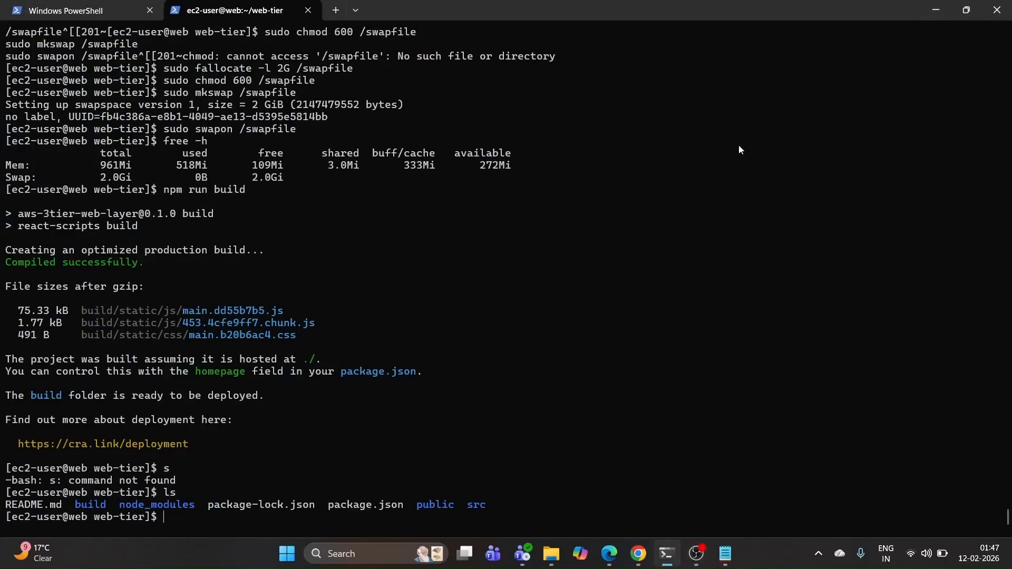
{"action": "left_click", "coordinate": [931, 10]}
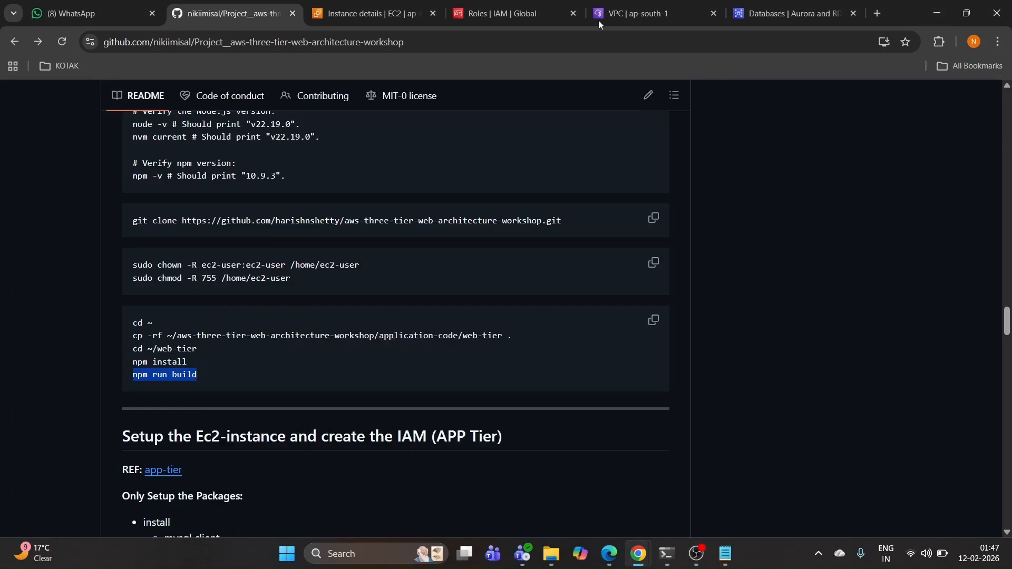
Step: Open the App Tier instance's SSH client connection details showing private IP 10.75.0.68
{"action": "left_click", "coordinate": [367, 11]}
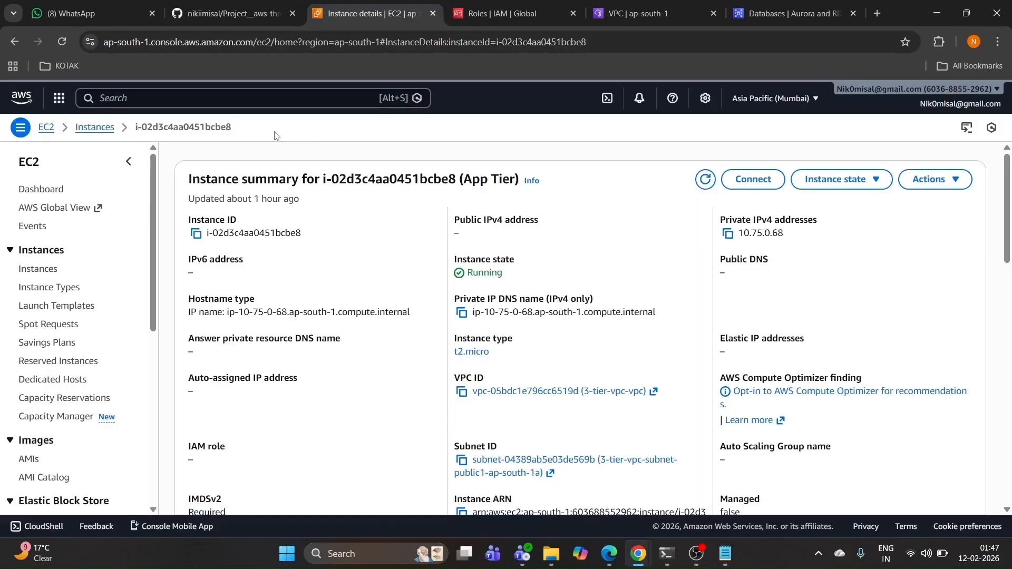
{"action": "left_click", "coordinate": [35, 271]}
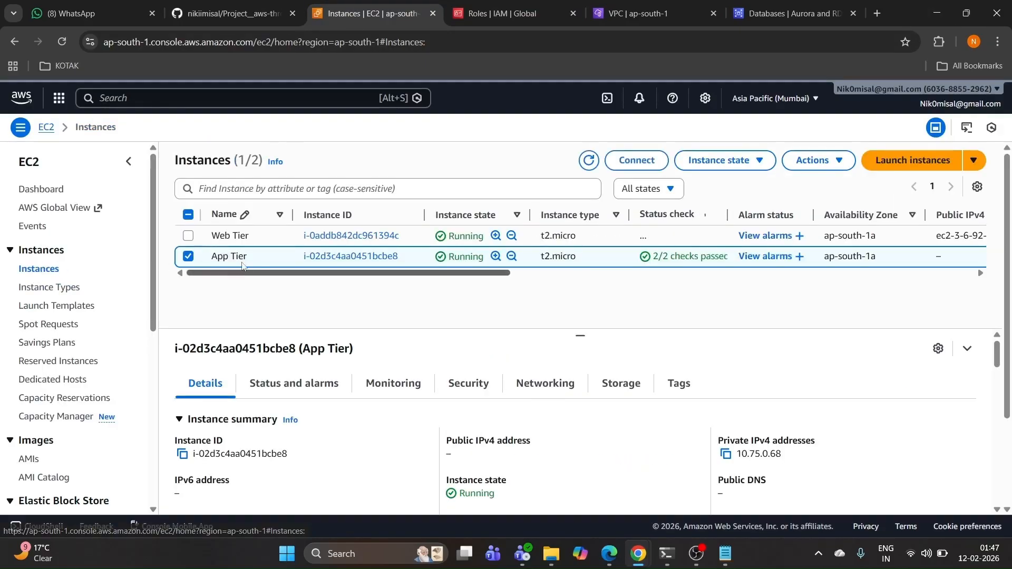
{"action": "left_click", "coordinate": [336, 257]}
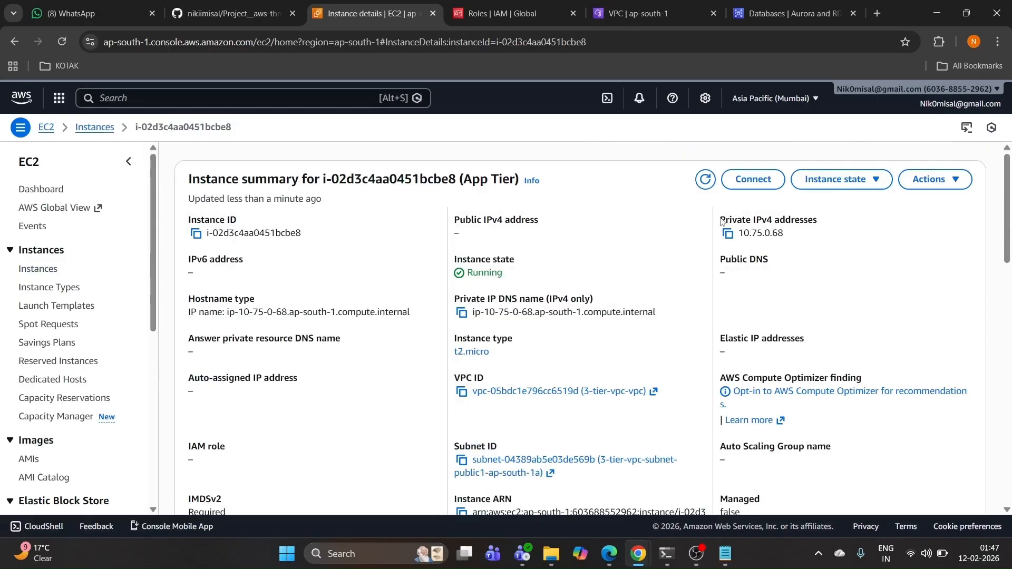
{"action": "left_click", "coordinate": [753, 179]}
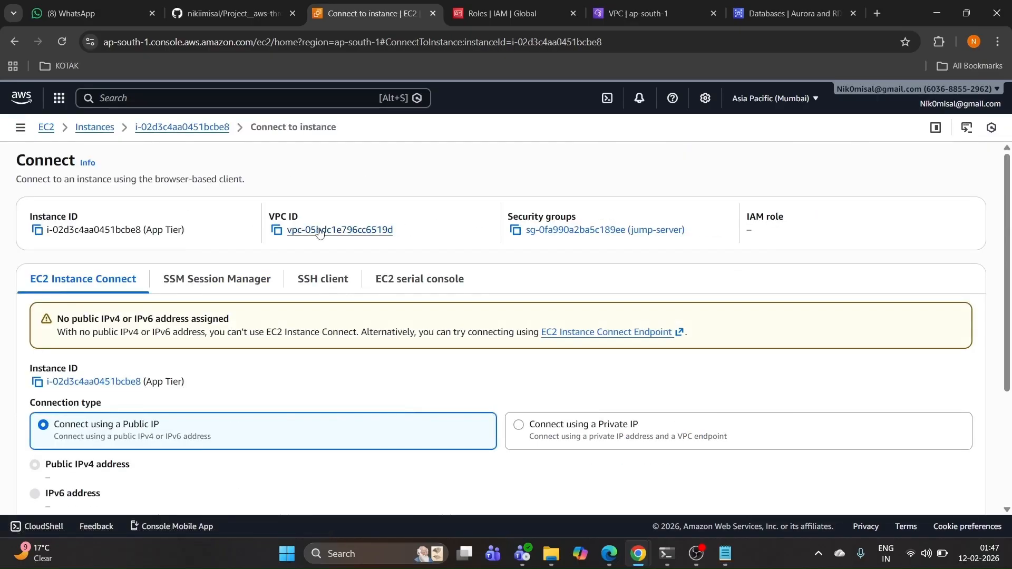
{"action": "left_click", "coordinate": [320, 280]}
{"action": "scroll", "coordinate": [262, 299], "scroll_direction": "down", "scroll_amount": 1}
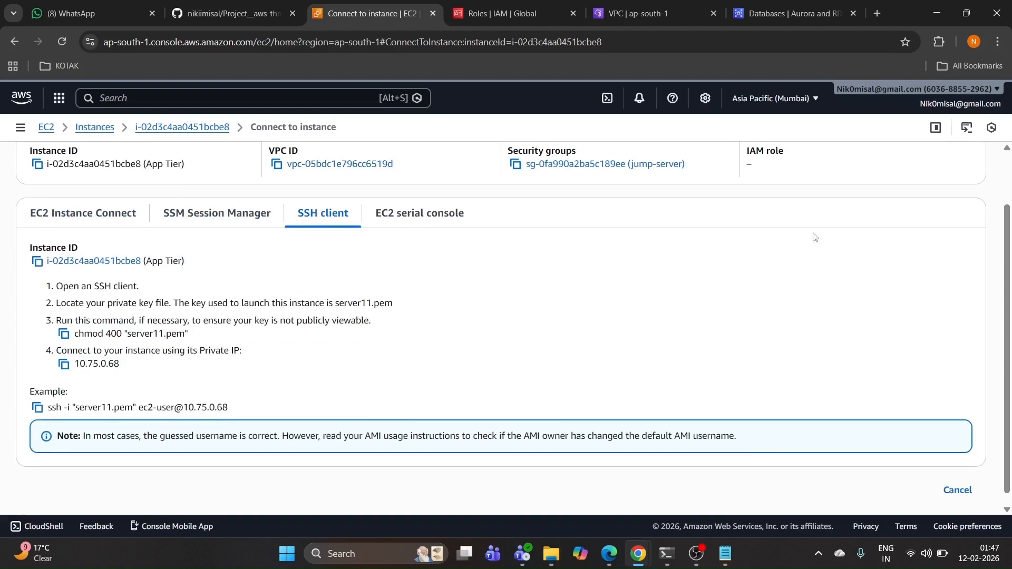
{"action": "left_click", "coordinate": [936, 13]}
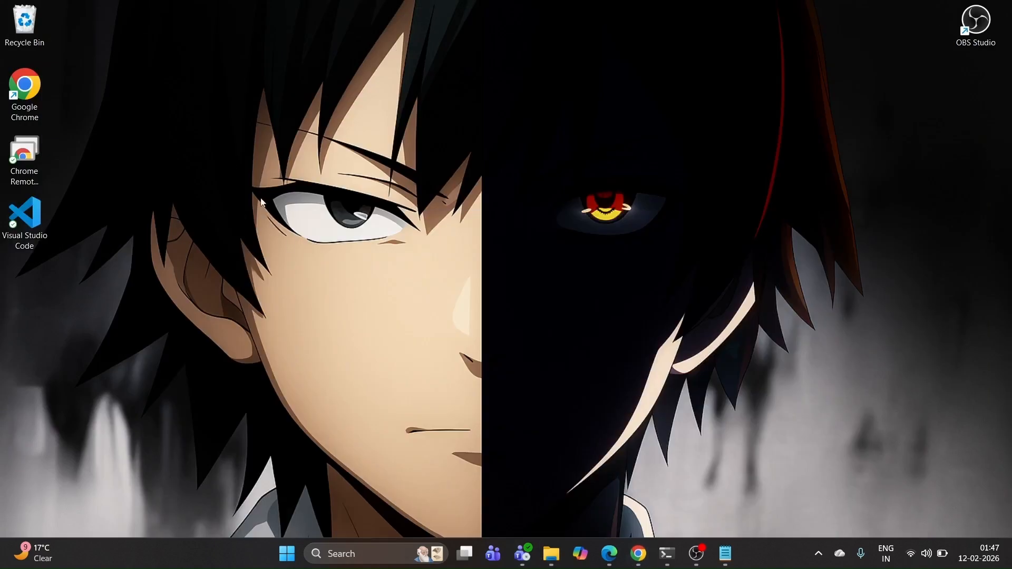
Step: Open a Git Bash shell in the Downloads folder
{"action": "right_click", "coordinate": [293, 249]}
{"action": "left_click", "coordinate": [338, 306]}
{"action": "mouse_move", "coordinate": [551, 554]}
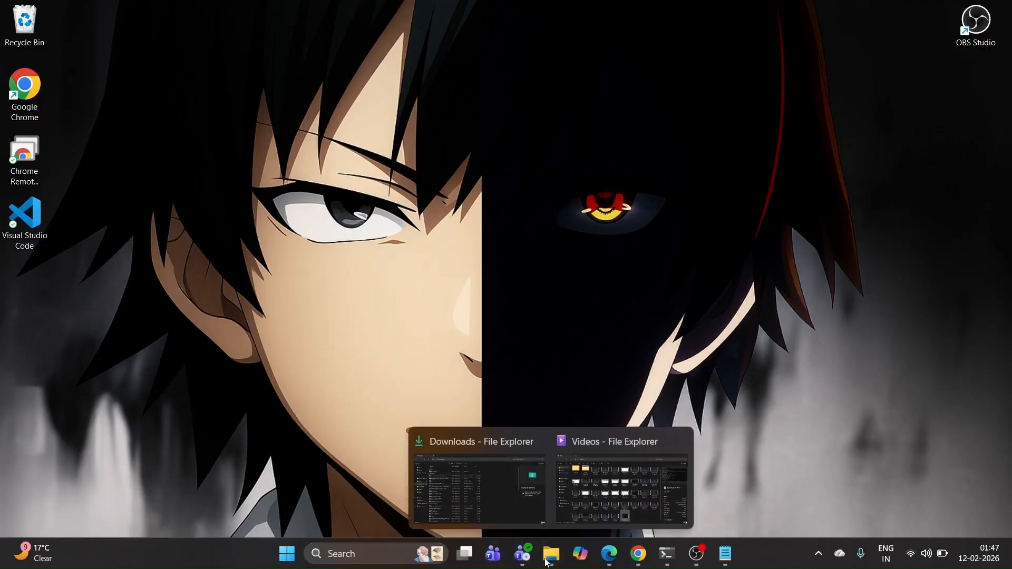
{"action": "left_click", "coordinate": [482, 522]}
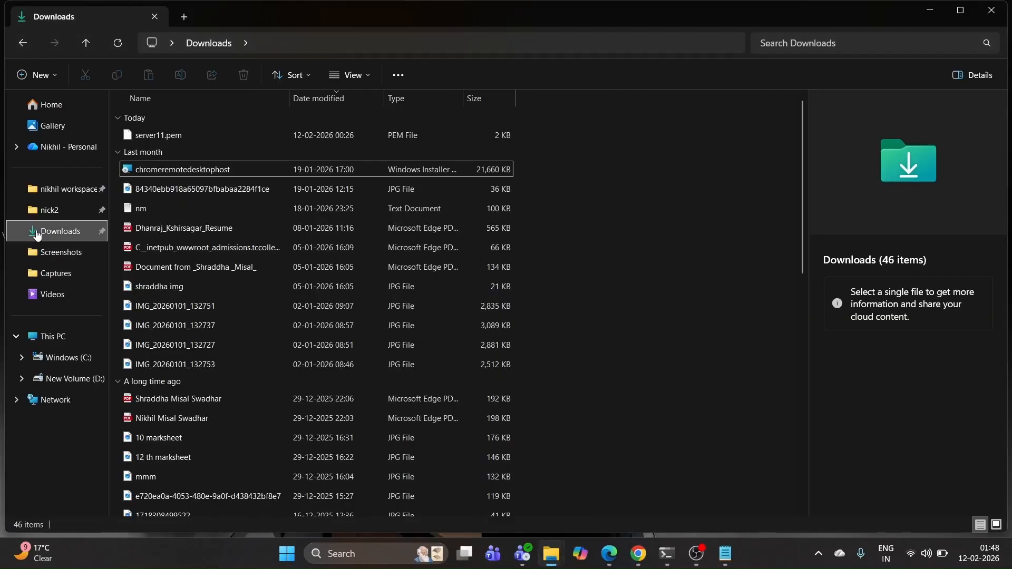
{"action": "left_click", "coordinate": [630, 169]}
{"action": "right_click", "coordinate": [631, 169]}
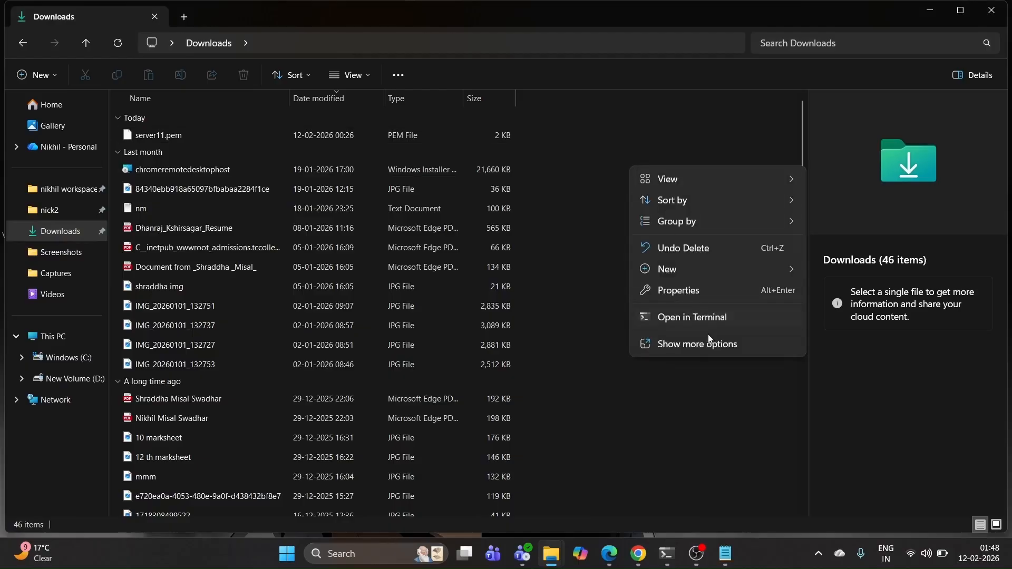
{"action": "left_click", "coordinate": [691, 344]}
{"action": "left_click", "coordinate": [677, 328]}
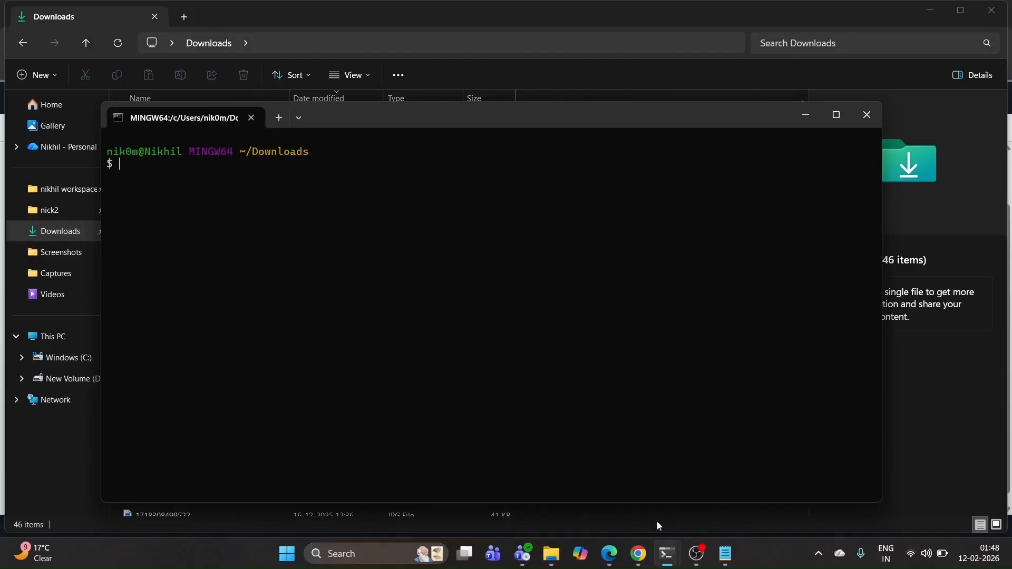
Step: Copy the example ssh command for 10.75.0.68 and review the timed-out connection output
{"action": "mouse_move", "coordinate": [597, 563]}
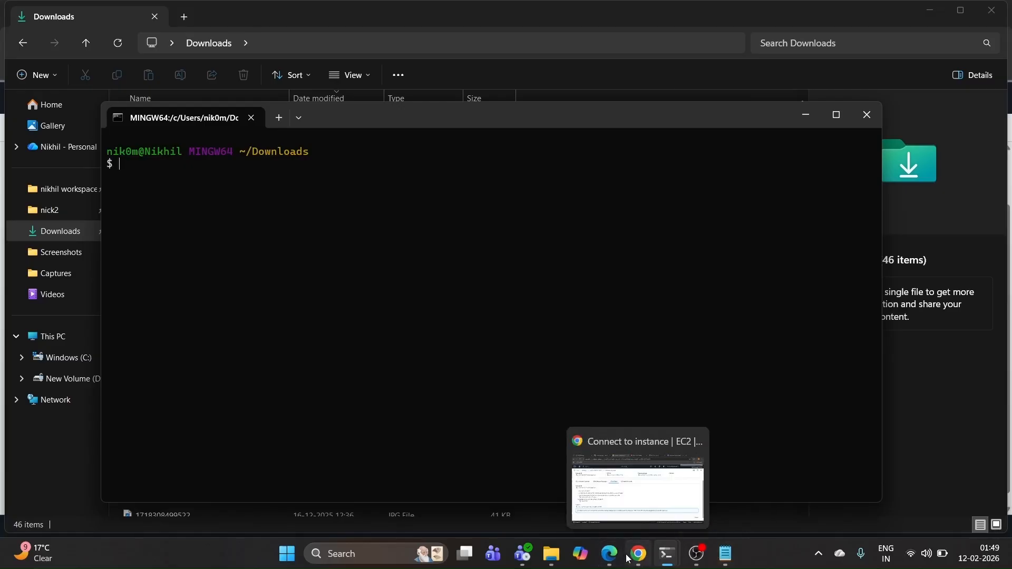
{"action": "left_click", "coordinate": [631, 499]}
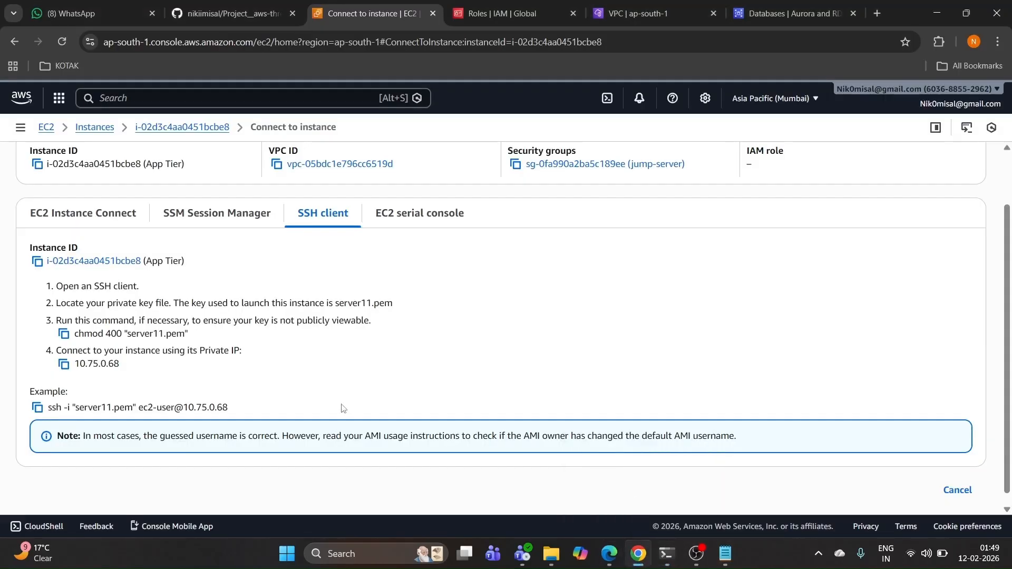
{"action": "left_click", "coordinate": [38, 408]}
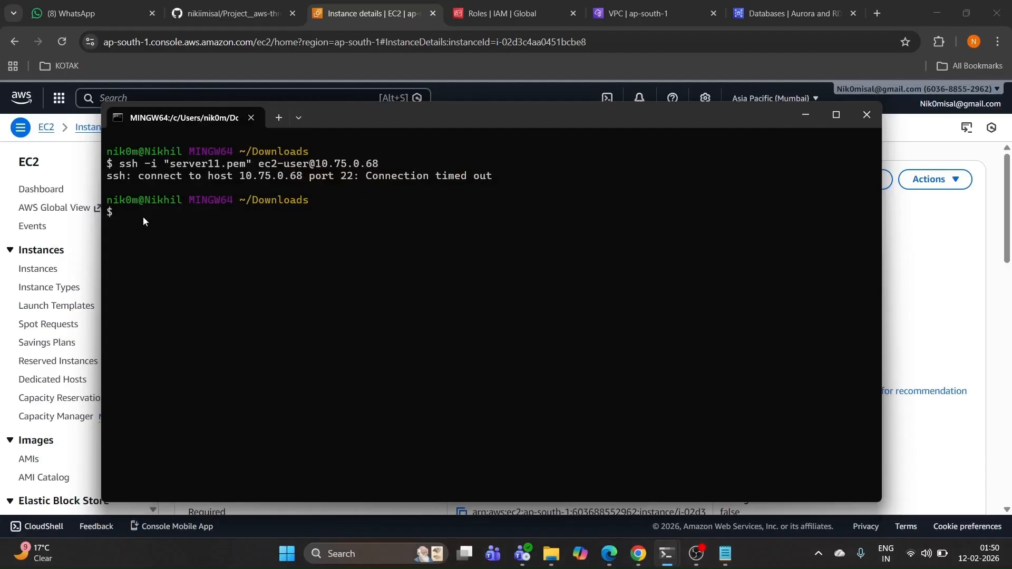
{"action": "left_click_drag", "start_coordinate": [143, 217], "coordinate": [107, 150]}
{"action": "left_click", "coordinate": [195, 223]}
Step: Terminate the App Tier instance from the Instances list and start launching a replacement
{"action": "mouse_move", "coordinate": [638, 553]}
{"action": "left_click", "coordinate": [622, 511]}
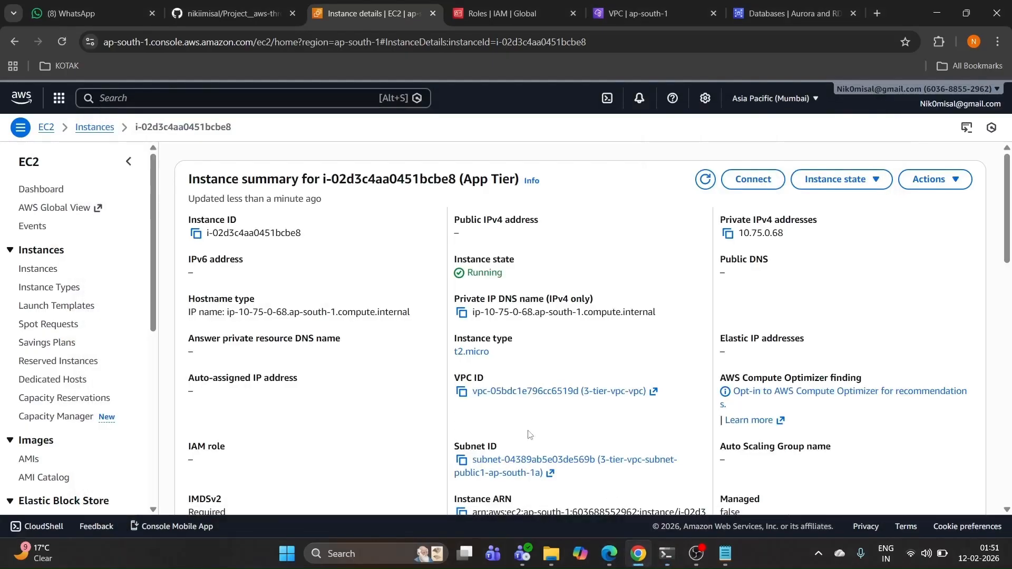
{"action": "left_click", "coordinate": [105, 132]}
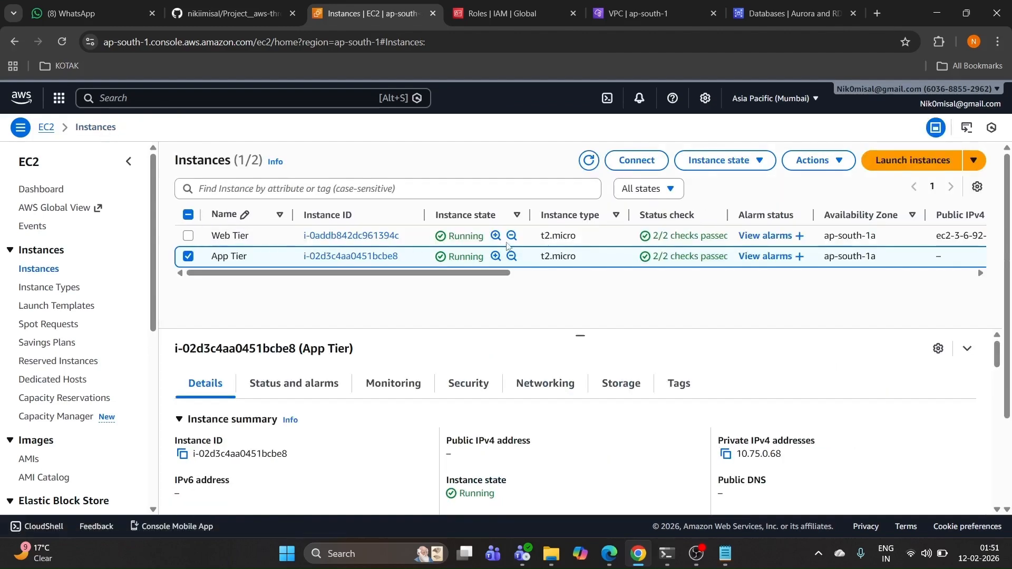
{"action": "left_click", "coordinate": [739, 168]}
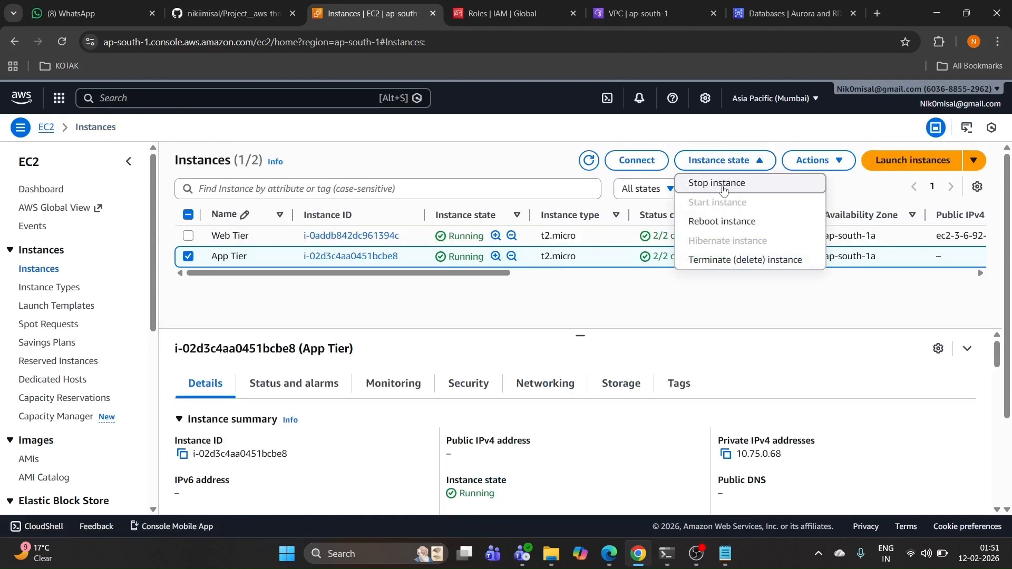
{"action": "left_click", "coordinate": [712, 261]}
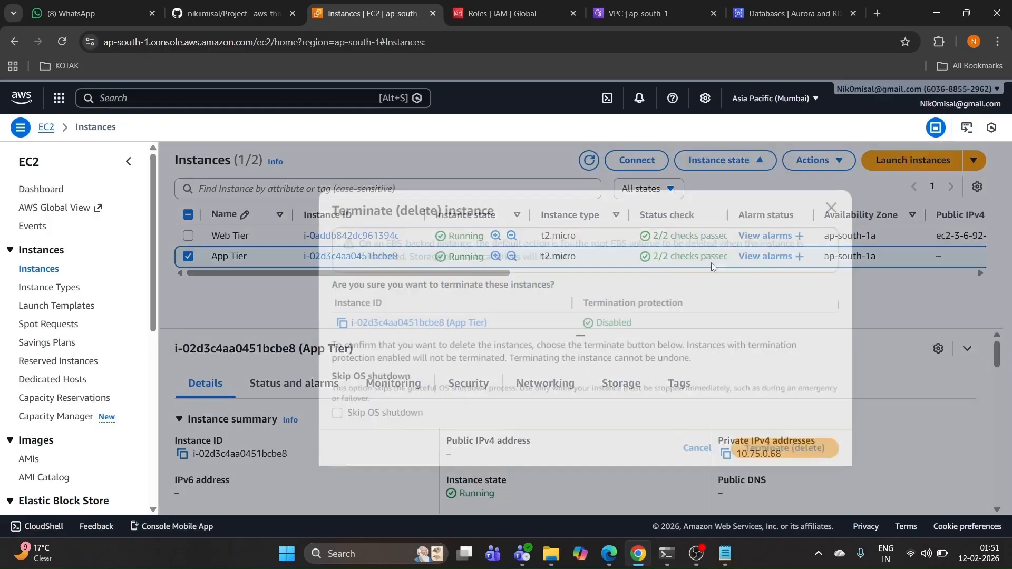
{"action": "left_click", "coordinate": [769, 451]}
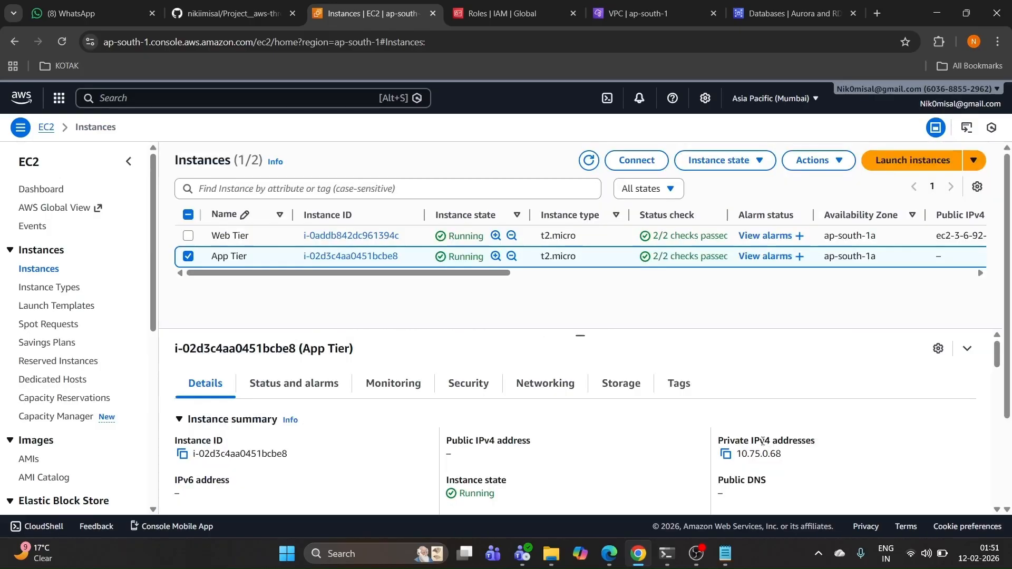
{"action": "left_click", "coordinate": [884, 206]}
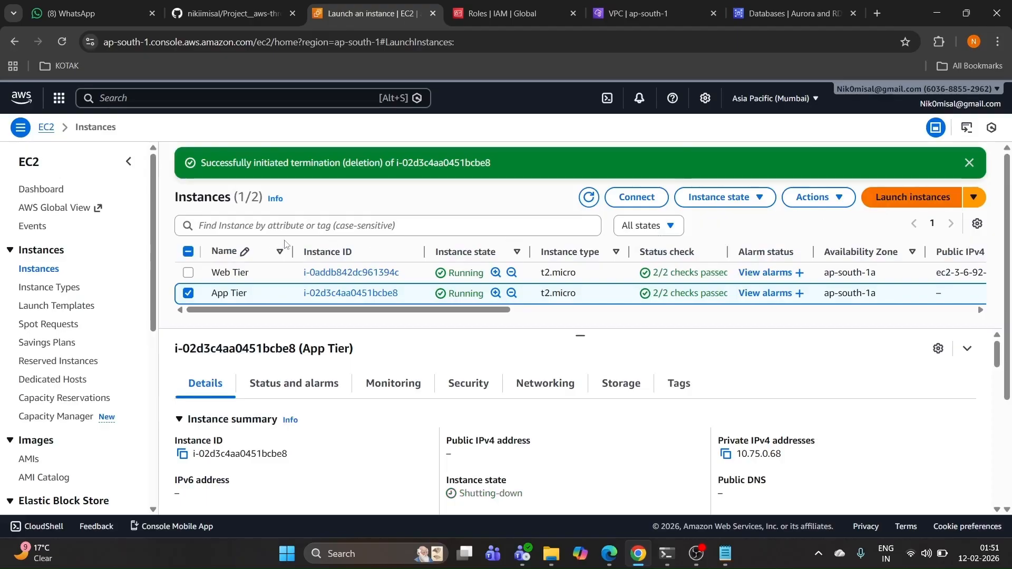
{"action": "left_click", "coordinate": [255, 253]}
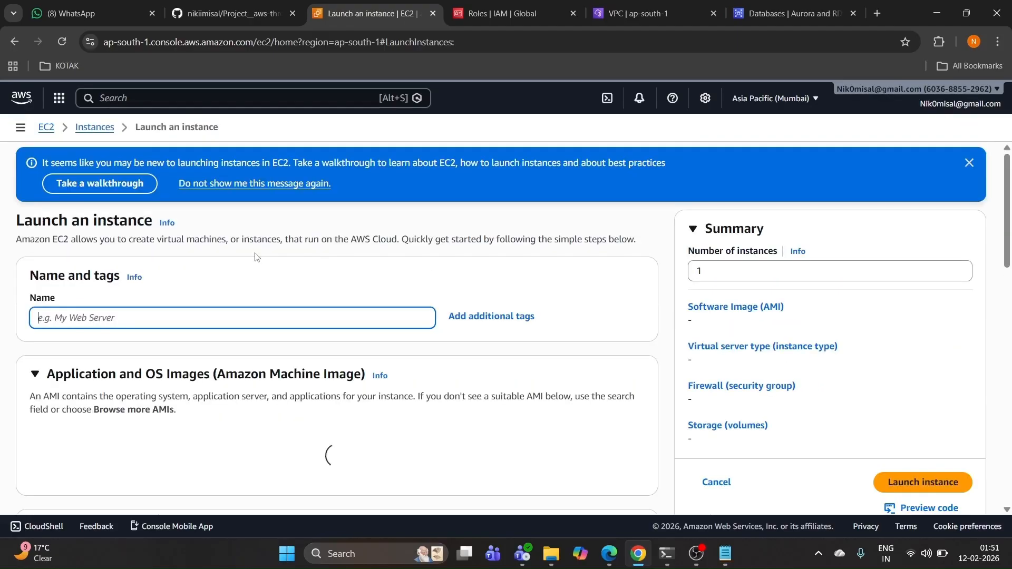
Step: Accept the new host's fingerprint, then select the MySQL client install commands in the README
{"action": "type", "text": "s"}
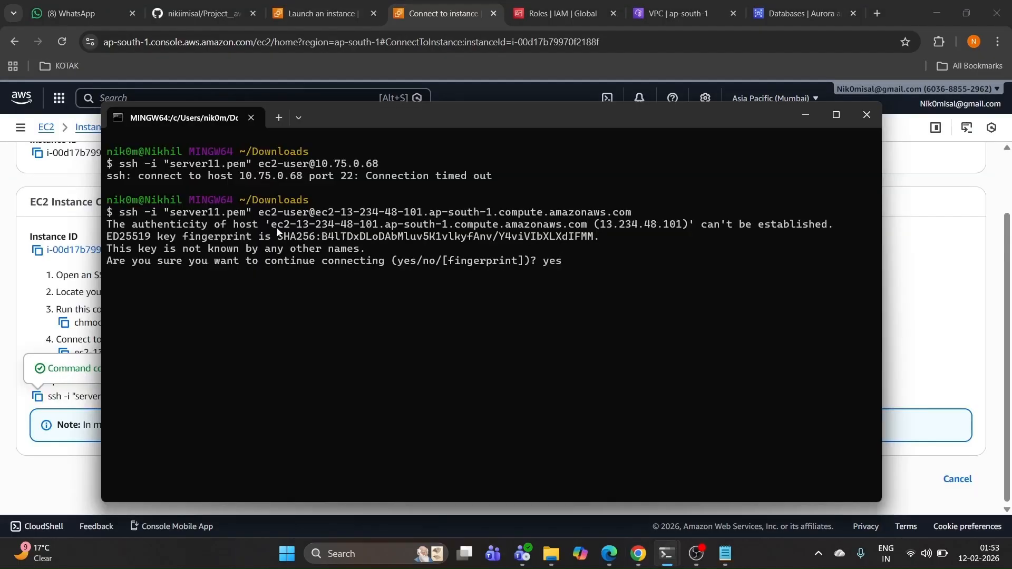
{"action": "key", "text": "Return"}
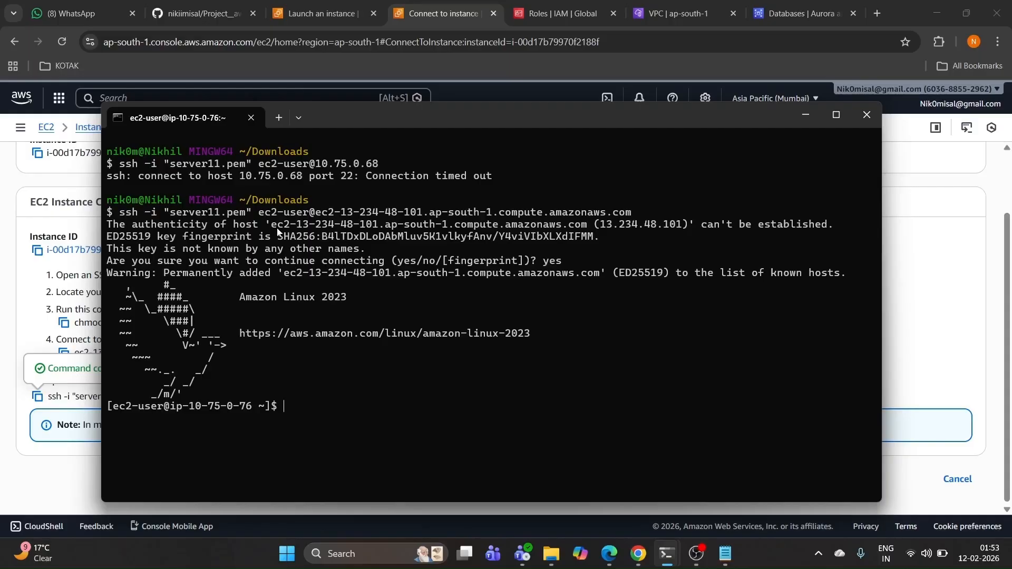
{"action": "left_click", "coordinate": [796, 113]}
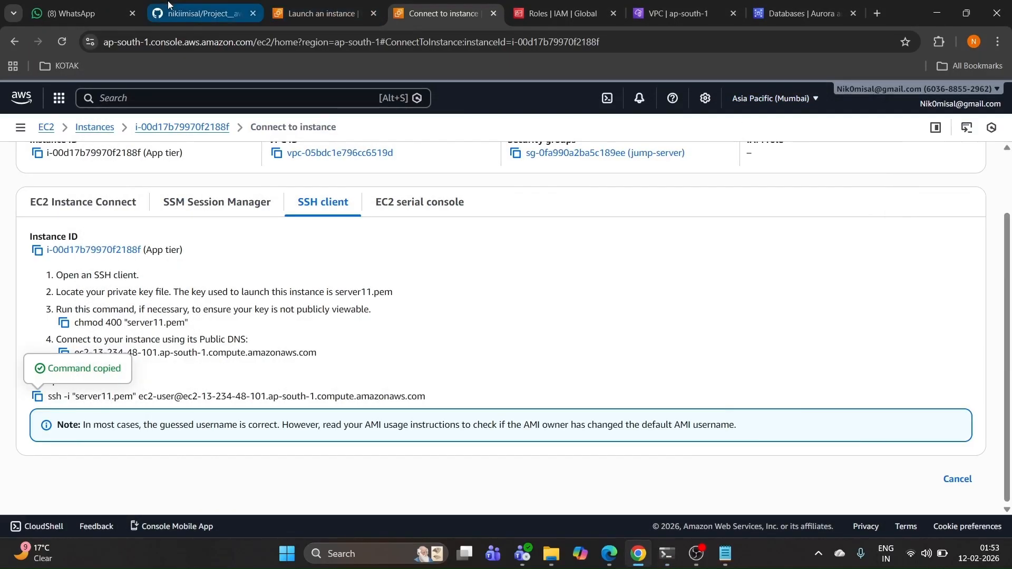
{"action": "left_click", "coordinate": [203, 13]}
{"action": "scroll", "coordinate": [236, 259], "scroll_direction": "down", "scroll_amount": 7}
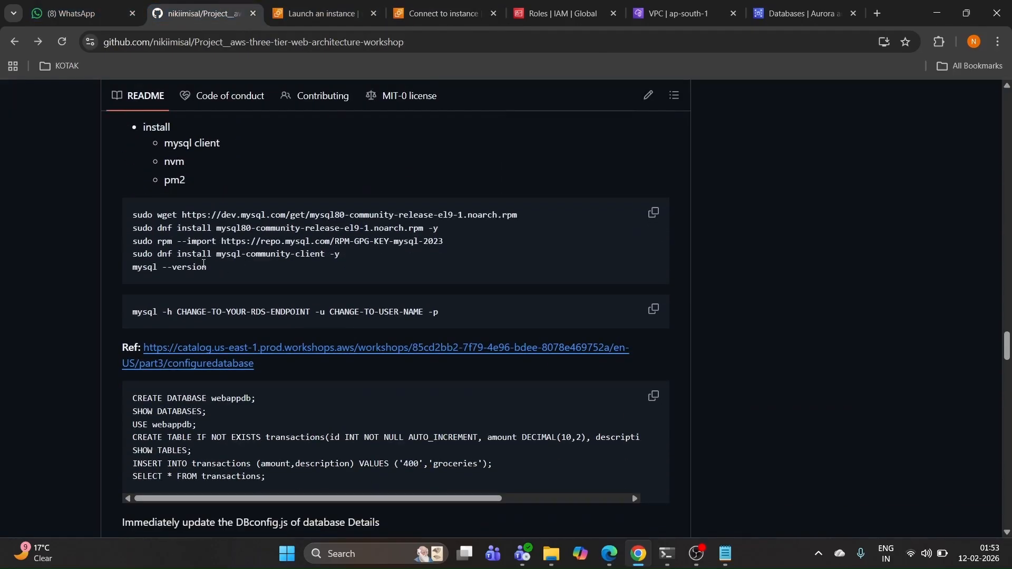
{"action": "scroll", "coordinate": [212, 269], "scroll_direction": "up", "scroll_amount": 4}
{"action": "mouse_move", "coordinate": [165, 341]}
{"action": "left_mouse_down"}
{"action": "mouse_move", "coordinate": [233, 343]}
{"action": "mouse_move", "coordinate": [164, 359]}
{"action": "left_mouse_up"}
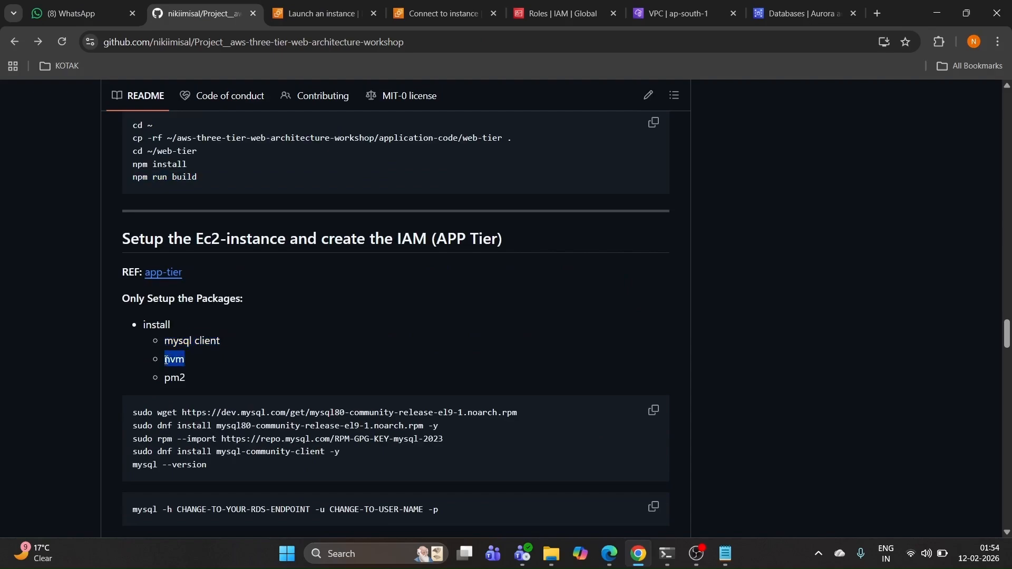
{"action": "left_click", "coordinate": [234, 340]}
{"action": "scroll", "coordinate": [194, 378], "scroll_direction": "down", "scroll_amount": 1}
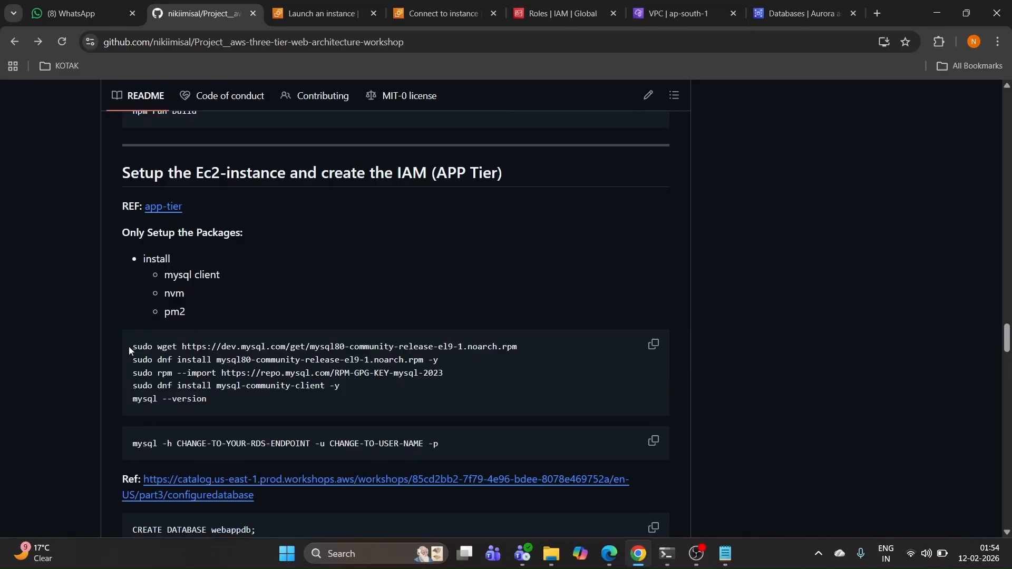
{"action": "left_click_drag", "start_coordinate": [129, 346], "coordinate": [552, 394]}
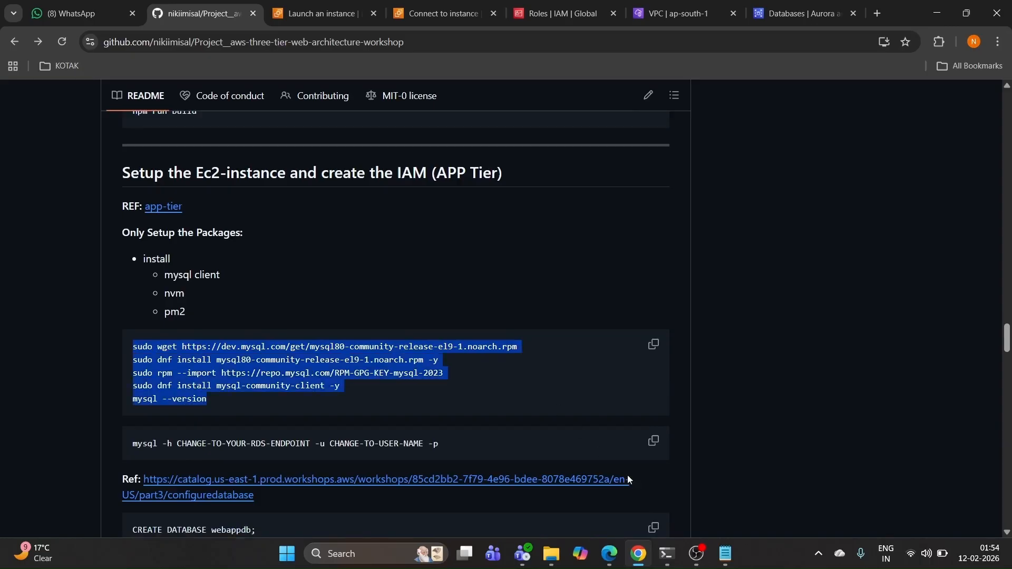
Step: Paste the MySQL commands, then interrupt the garbled input to get a fresh prompt
{"action": "mouse_move", "coordinate": [665, 558]}
{"action": "left_click", "coordinate": [714, 495]}
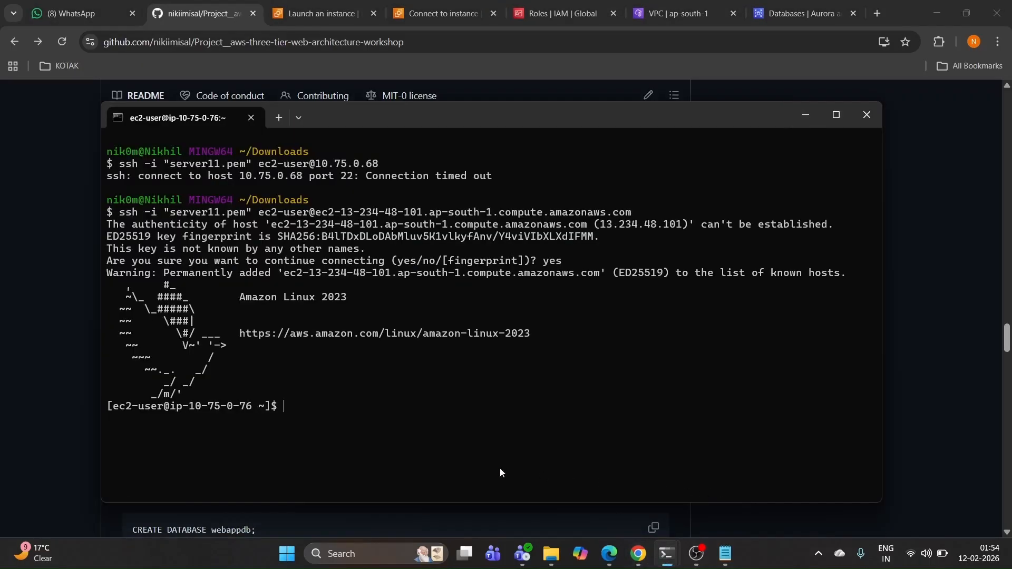
{"action": "key", "text": "ctrl+v"}
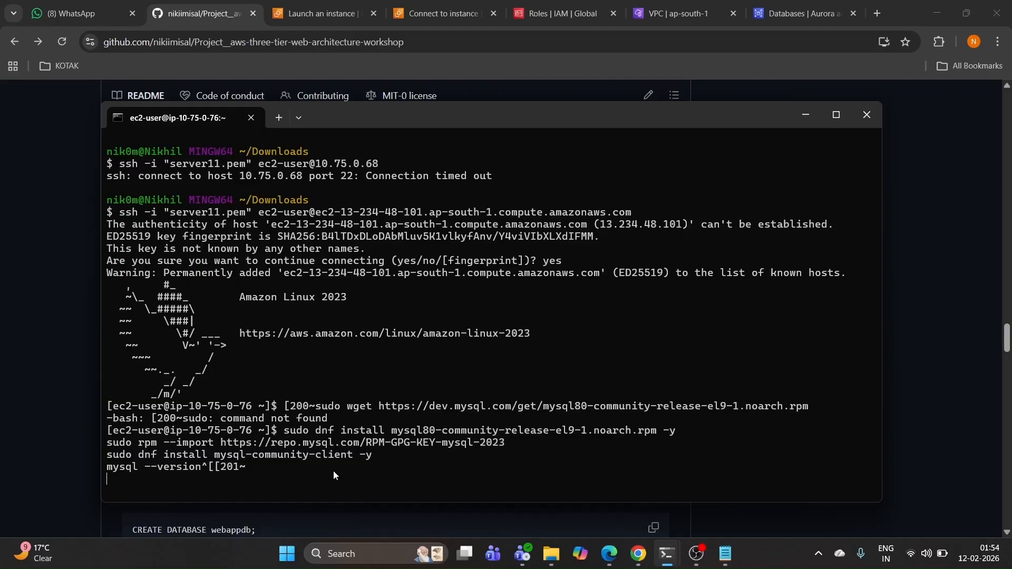
{"action": "key", "text": "ctrl+c"}
{"action": "key", "text": "ctrl+x"}
{"action": "key", "text": "ctrl+c"}
{"action": "key", "text": "ctrl+c"}
{"action": "key", "text": "Return"}
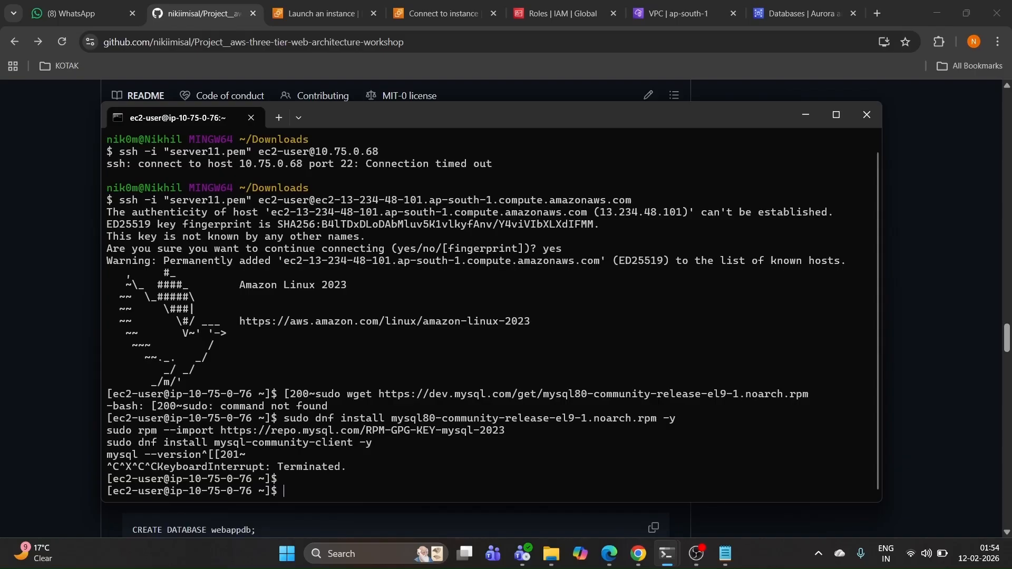
Step: Reselect the five MySQL install lines and run them in the App Tier SSH terminal
{"action": "left_click", "coordinate": [638, 553]}
{"action": "left_click", "coordinate": [449, 398]}
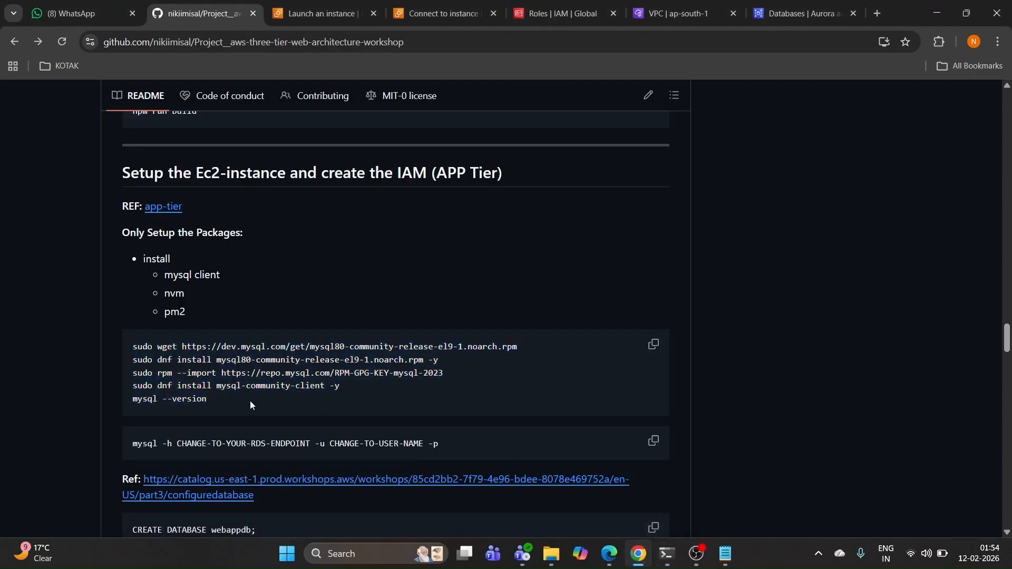
{"action": "left_click_drag", "start_coordinate": [249, 401], "coordinate": [135, 350]}
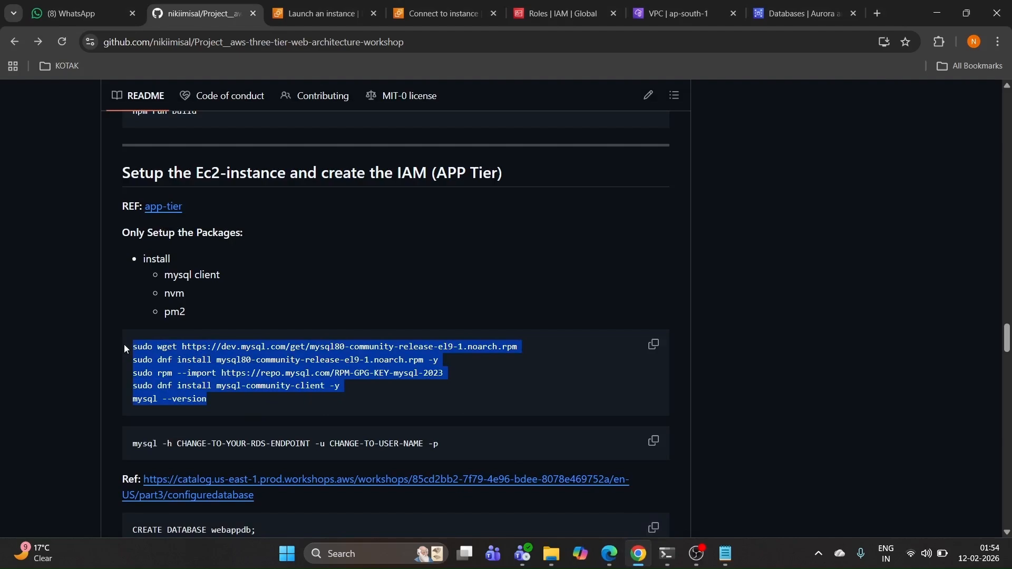
{"action": "left_click", "coordinate": [667, 553]}
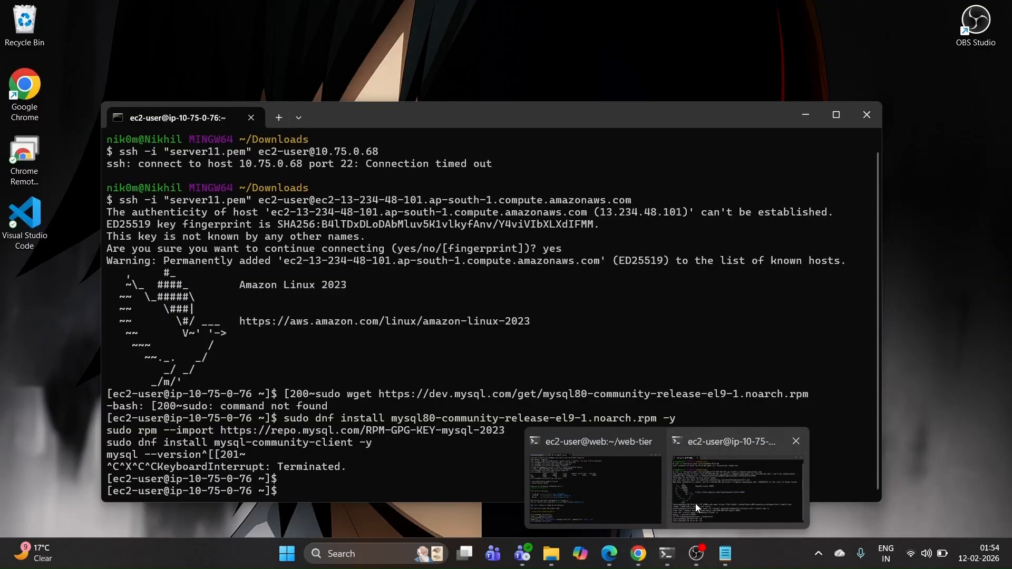
{"action": "left_click", "coordinate": [694, 504]}
{"action": "key", "text": "ctrl+v"}
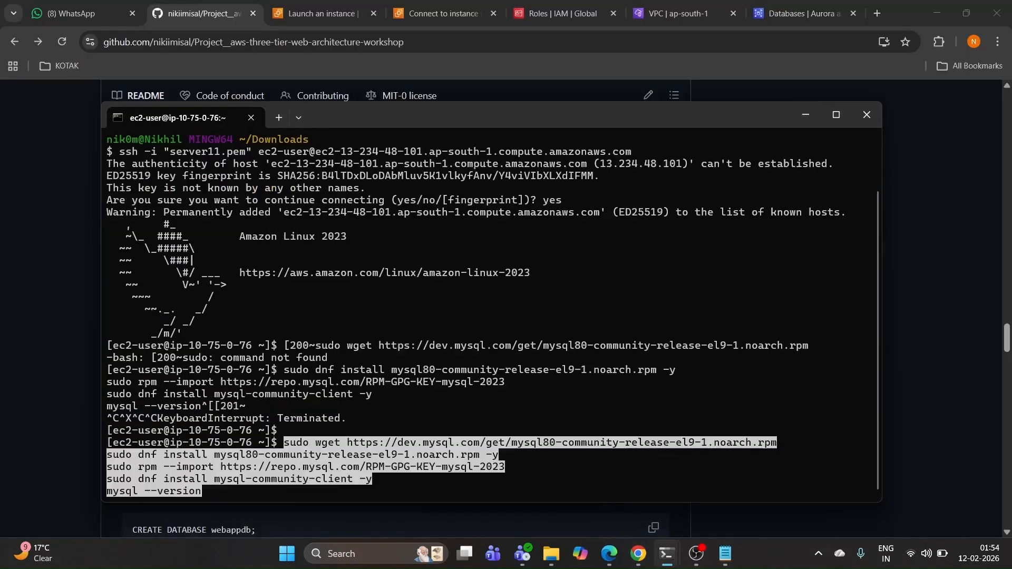
{"action": "key", "text": "Return"}
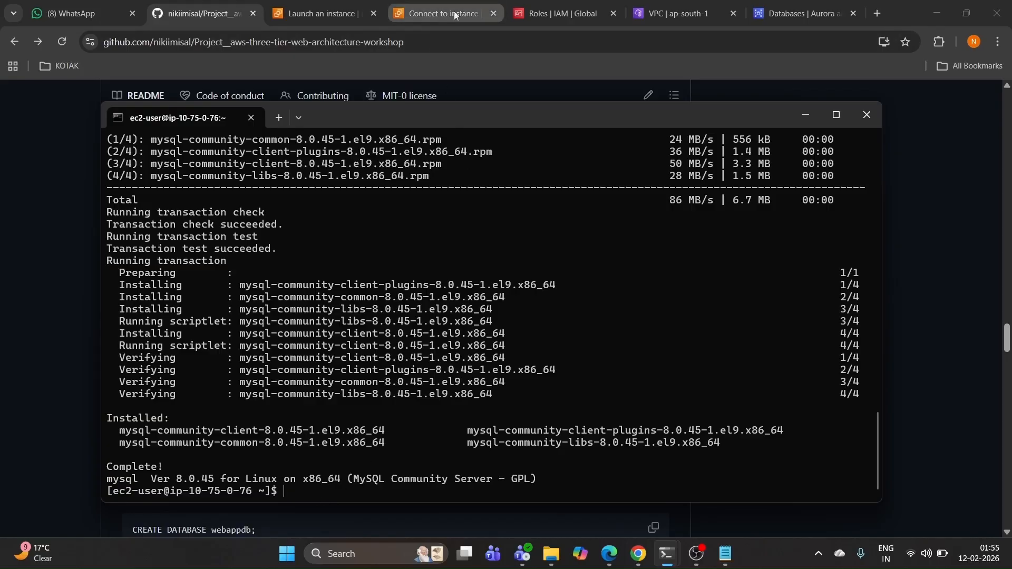
Step: Glance through the IAM pages, then open db-3tier from the refreshed RDS databases list
{"action": "left_click", "coordinate": [531, 6]}
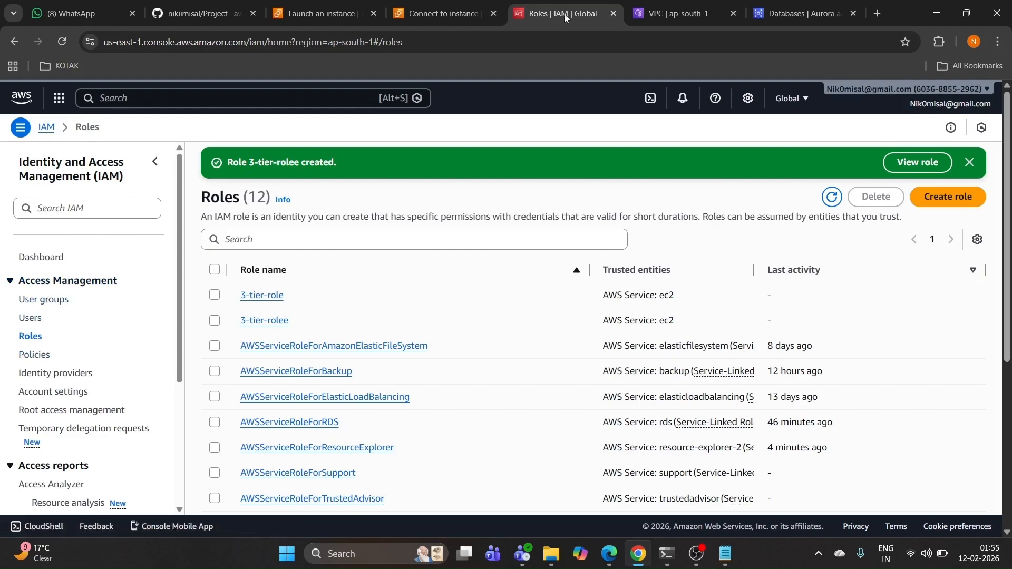
{"action": "left_click", "coordinate": [45, 301]}
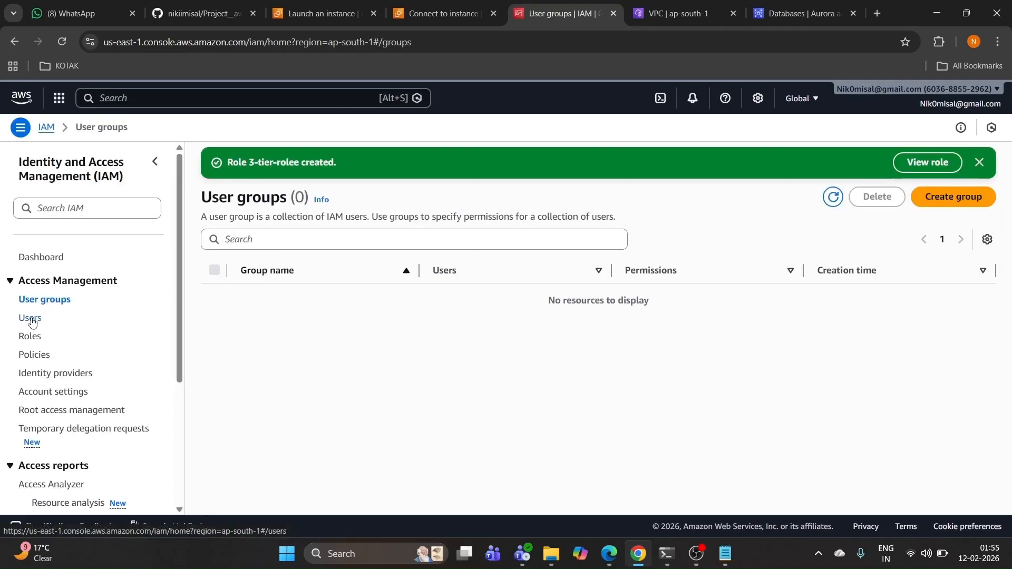
{"action": "left_click", "coordinate": [30, 318]}
{"action": "left_click", "coordinate": [781, 19]}
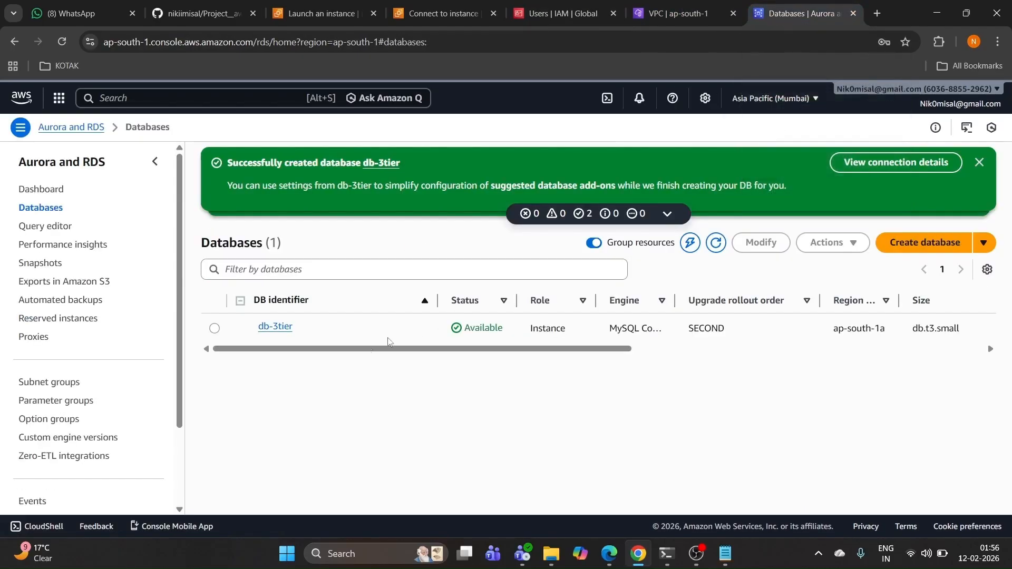
{"action": "left_click", "coordinate": [55, 42]}
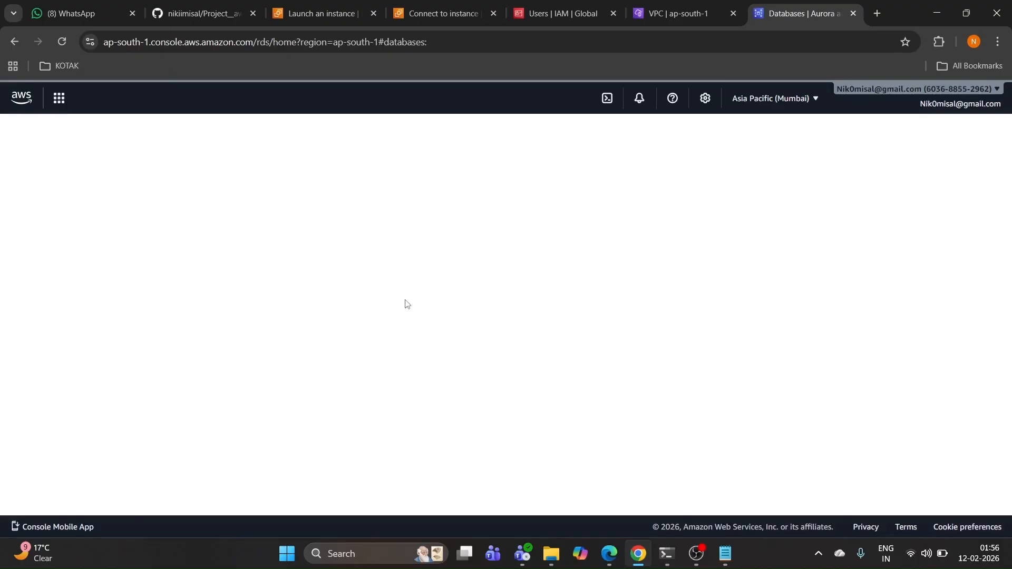
{"action": "left_click", "coordinate": [282, 241]}
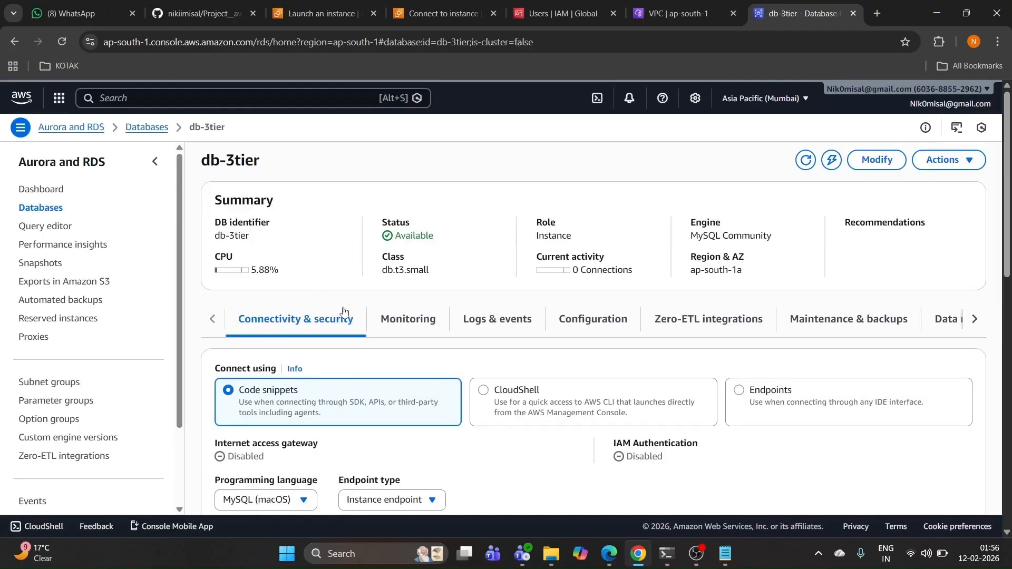
Step: Show db-3tier's Endpoints connection details: database mysql, user admin, port 3306
{"action": "scroll", "coordinate": [324, 313], "scroll_direction": "down", "scroll_amount": 1}
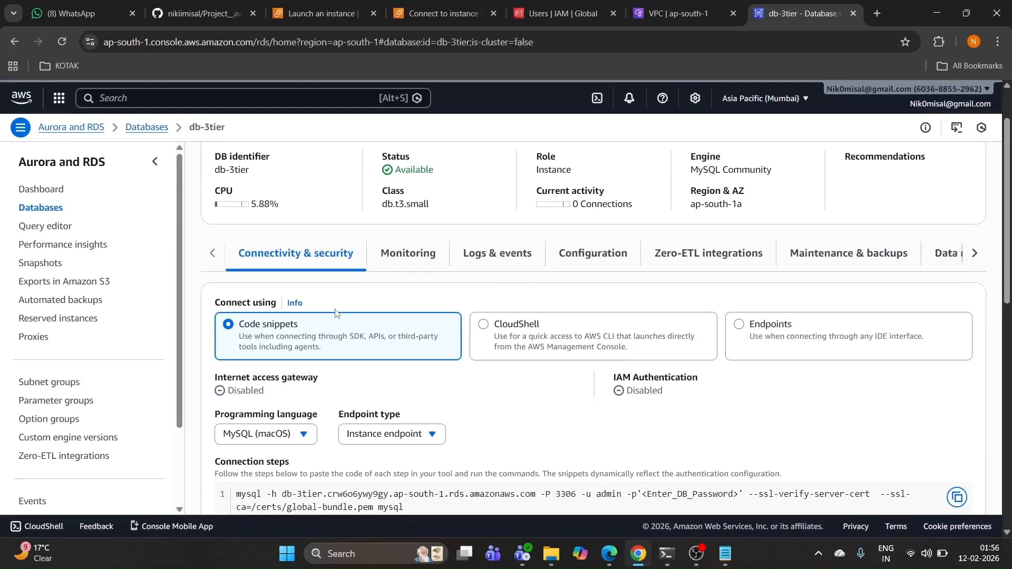
{"action": "scroll", "coordinate": [335, 313], "scroll_direction": "down", "scroll_amount": 3}
{"action": "left_click_drag", "start_coordinate": [236, 296], "coordinate": [417, 313]}
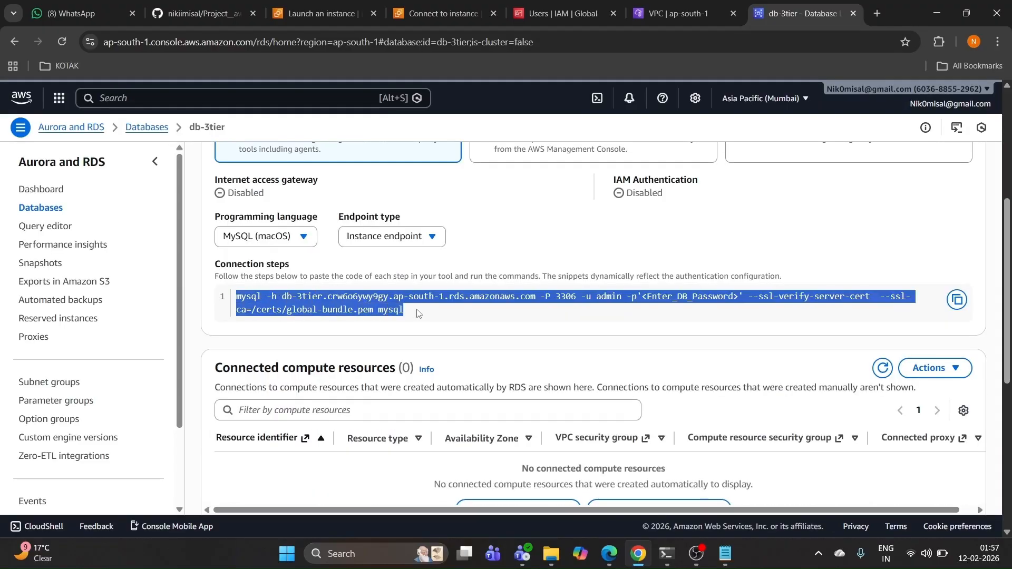
{"action": "left_click", "coordinate": [417, 314]}
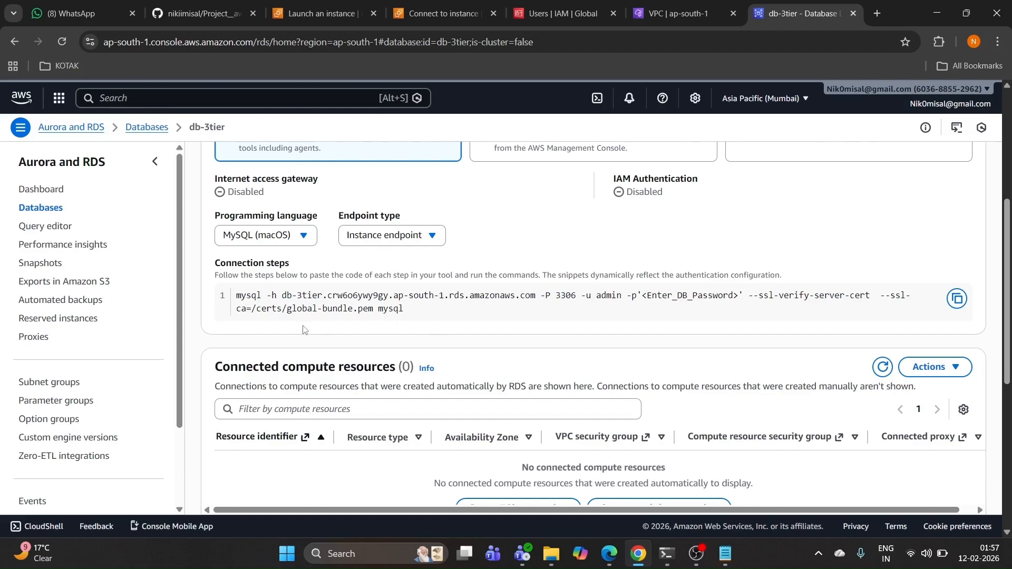
{"action": "scroll", "coordinate": [338, 324], "scroll_direction": "down", "scroll_amount": 3}
{"action": "scroll", "coordinate": [574, 253], "scroll_direction": "up", "scroll_amount": 4}
{"action": "scroll", "coordinate": [574, 253], "scroll_direction": "up", "scroll_amount": 3}
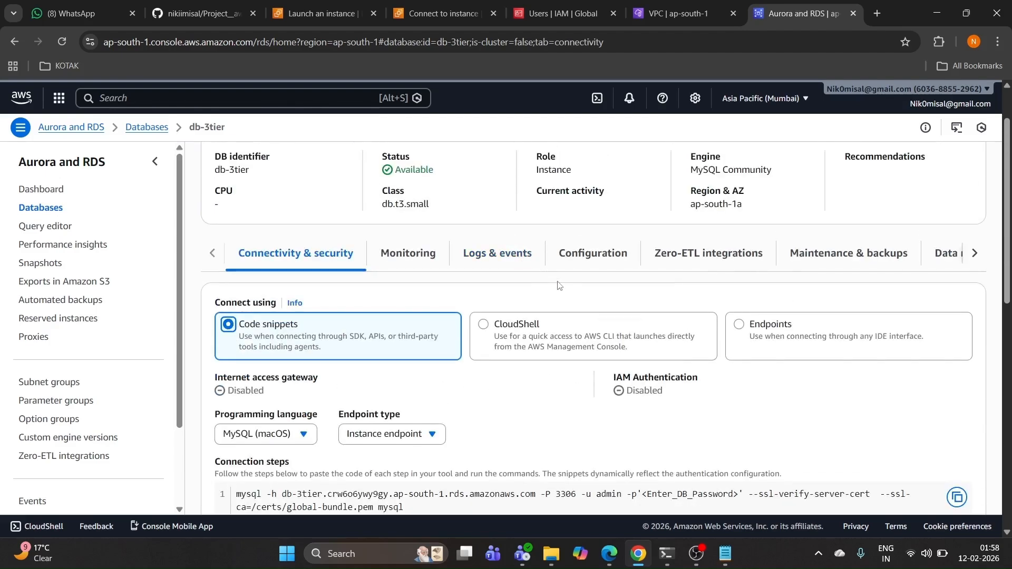
{"action": "scroll", "coordinate": [754, 316], "scroll_direction": "down", "scroll_amount": 1}
{"action": "left_click", "coordinate": [780, 285]}
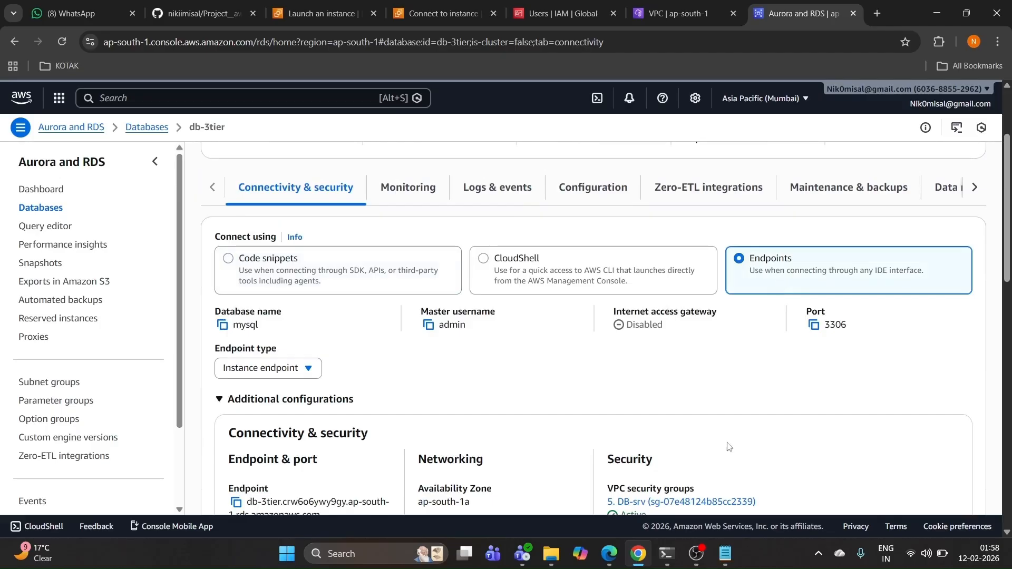
{"action": "mouse_move", "coordinate": [653, 559]}
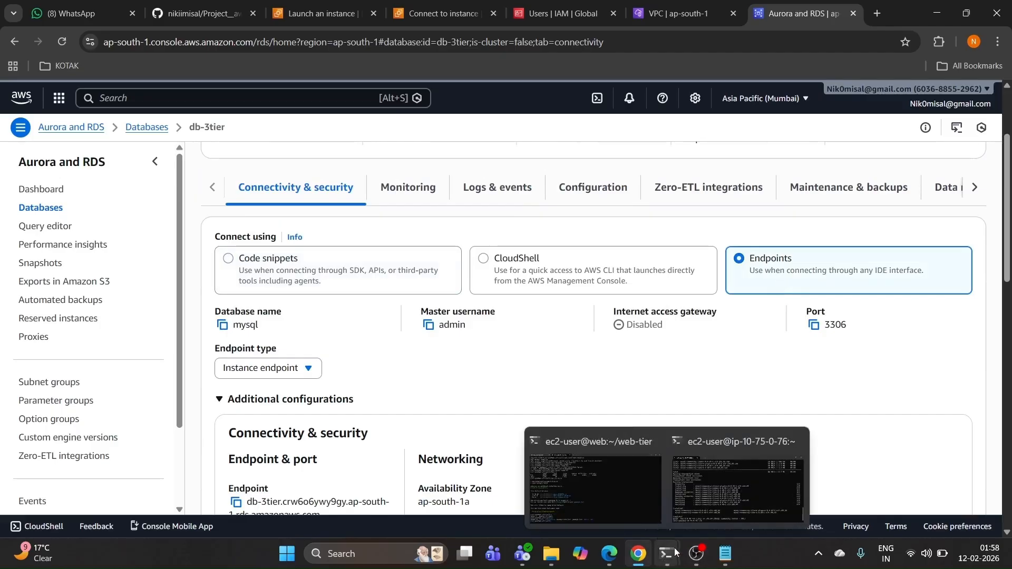
{"action": "scroll", "coordinate": [367, 433], "scroll_direction": "down", "scroll_amount": 2}
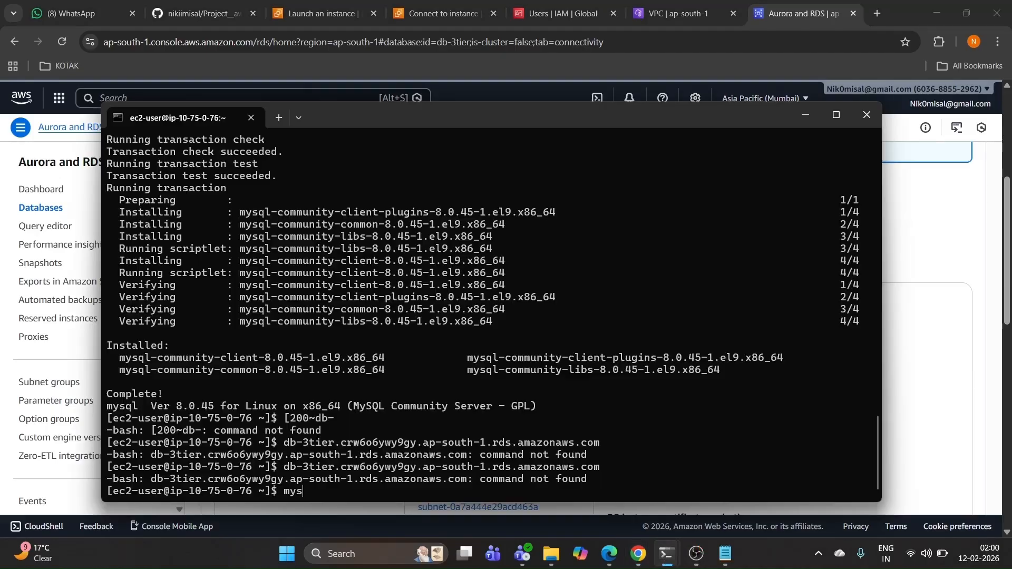
Step: Copy and run mysql -h with the pasted RDS endpoint and -u admin -p
{"action": "type", "text": "ql -h"}
{"action": "type", "text": "db-3tier.crw6o6ywy9gy.ap-south-1.rds.amazonaws.com"}
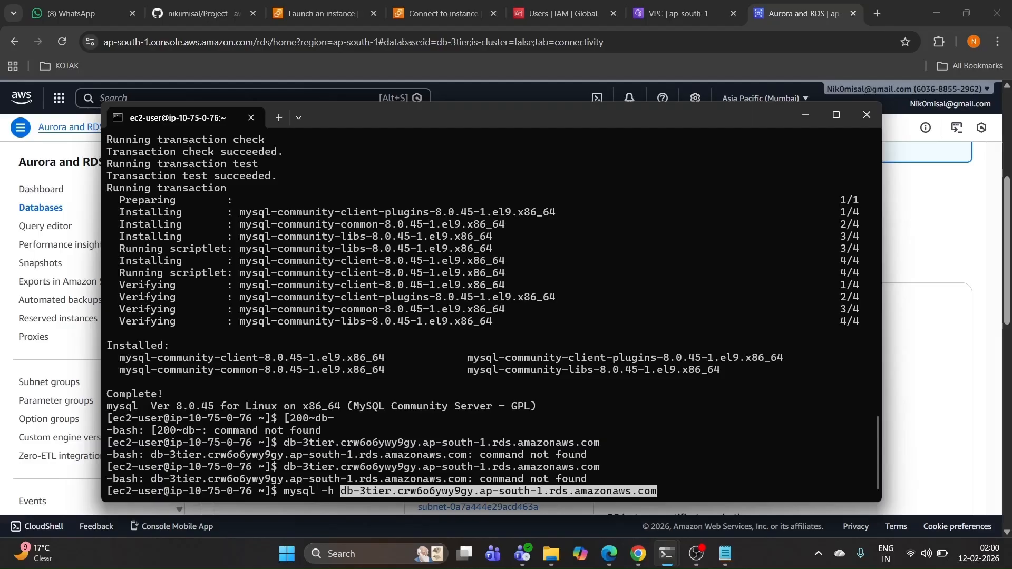
{"action": "type", "text": "-u"}
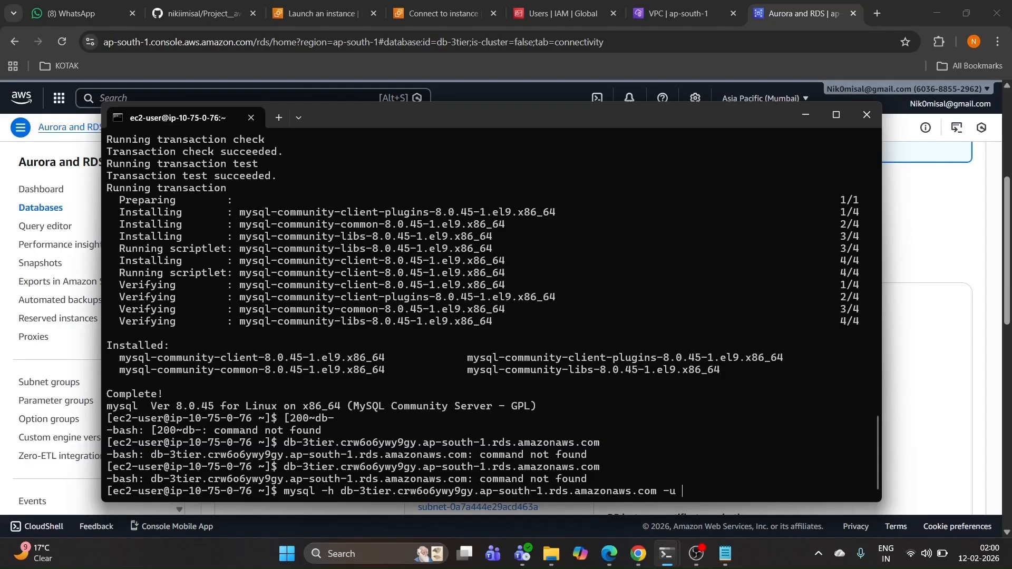
{"action": "type", "text": " admin -p"}
{"action": "left_click_drag", "start_coordinate": [284, 491], "coordinate": [732, 502]}
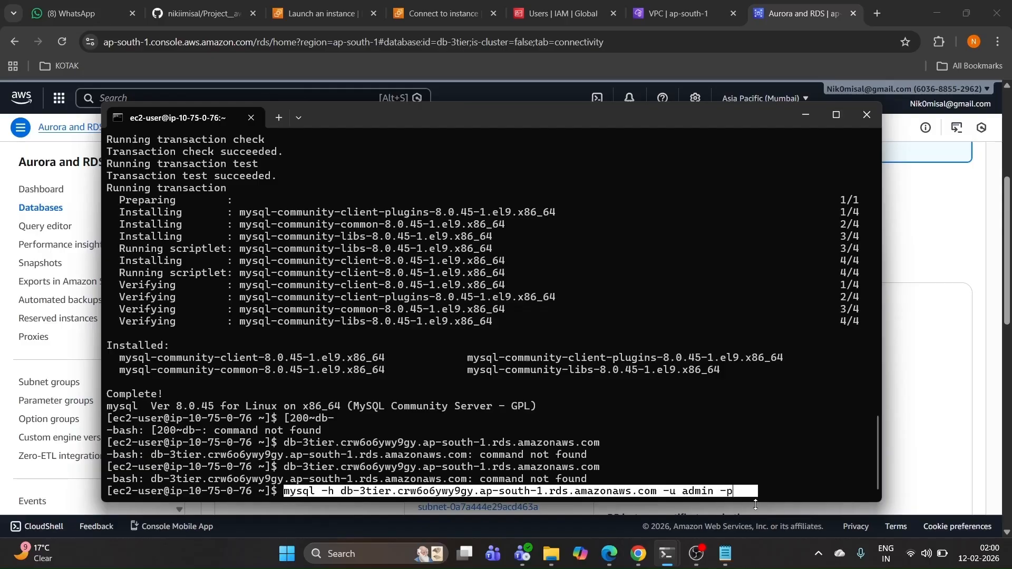
{"action": "key", "text": "ctrl+c"}
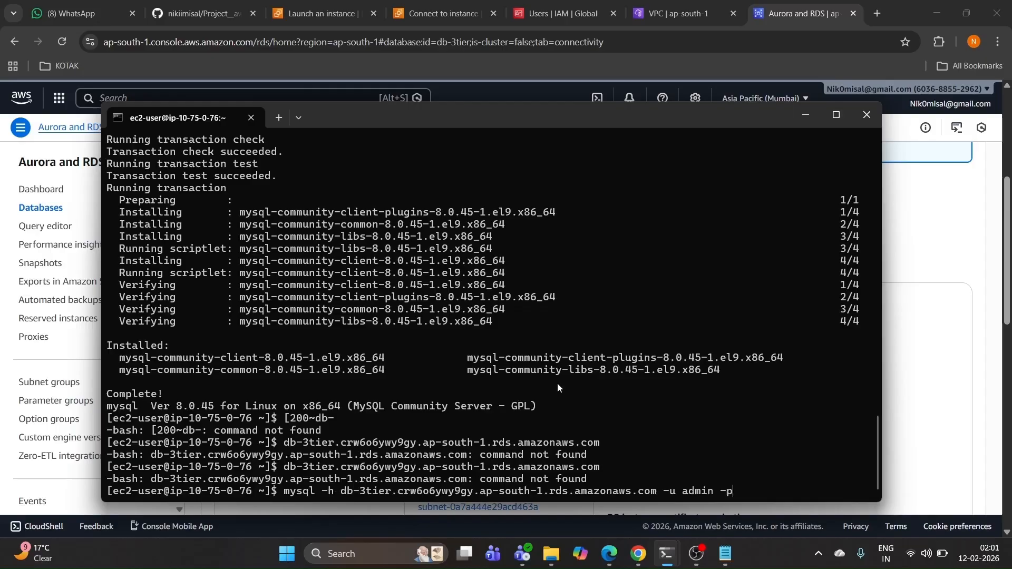
{"action": "key", "text": "Return"}
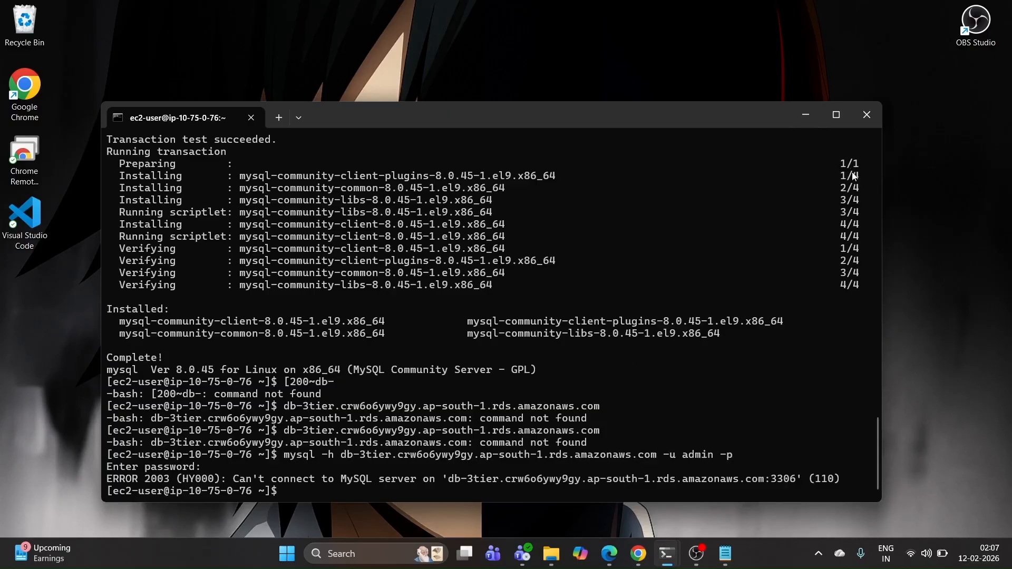
Step: Add a second inbound rule of type MYSQL/Aurora to the 5. DB-srv security group
{"action": "left_click", "coordinate": [803, 117]}
{"action": "left_click", "coordinate": [638, 553]}
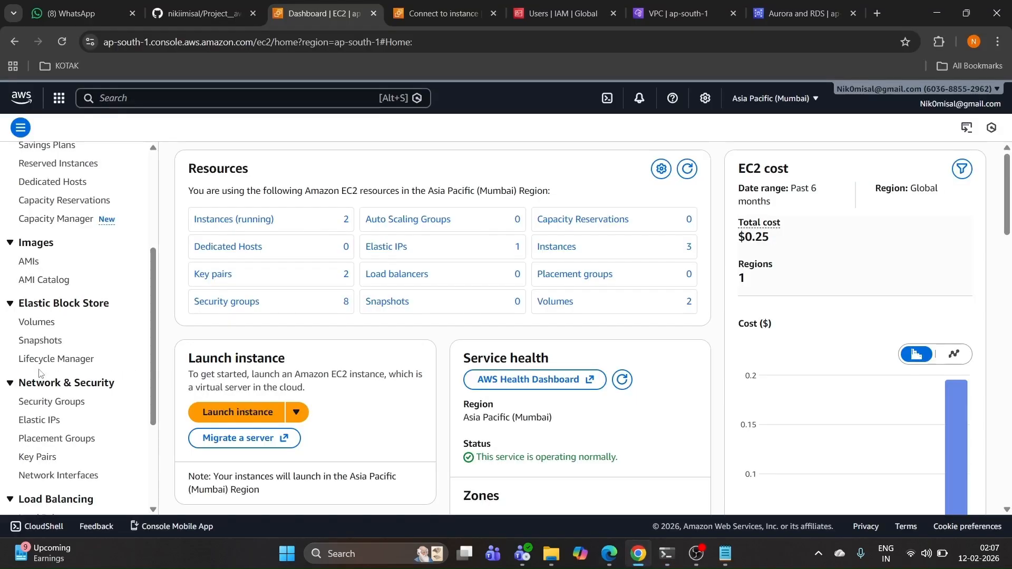
{"action": "left_click", "coordinate": [50, 402]}
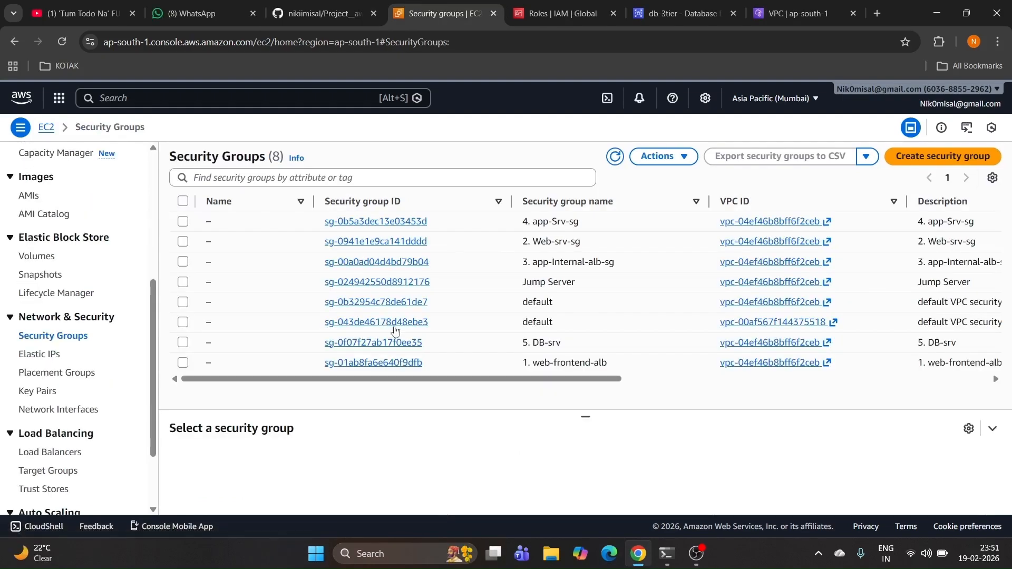
{"action": "left_click", "coordinate": [372, 343]}
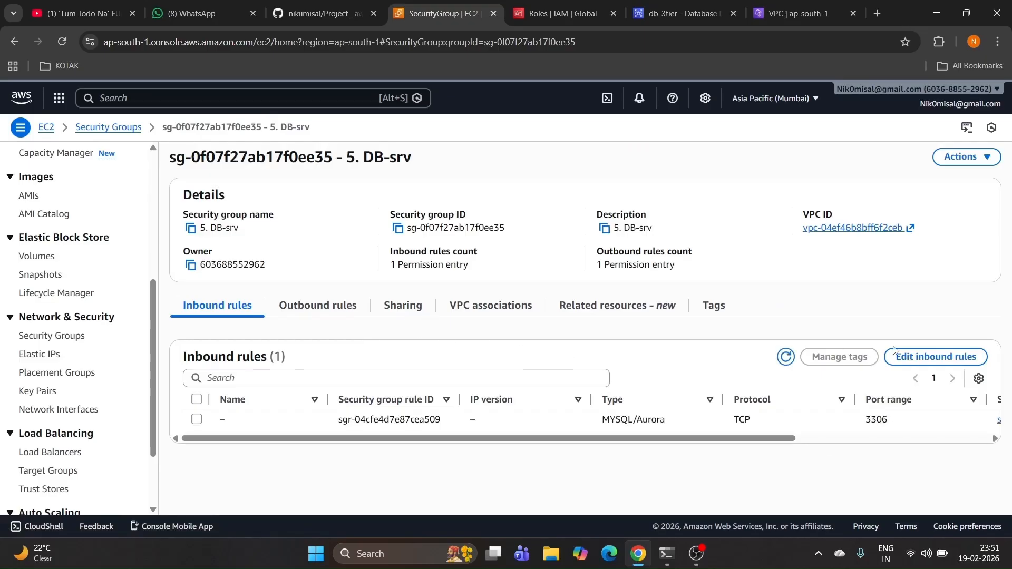
{"action": "left_click", "coordinate": [912, 358]}
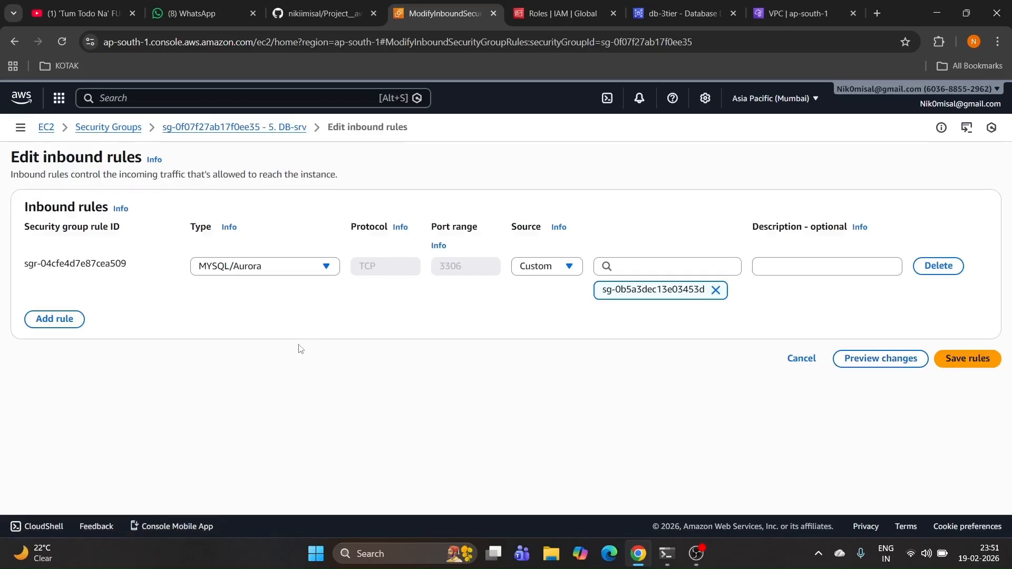
{"action": "left_click", "coordinate": [59, 320]}
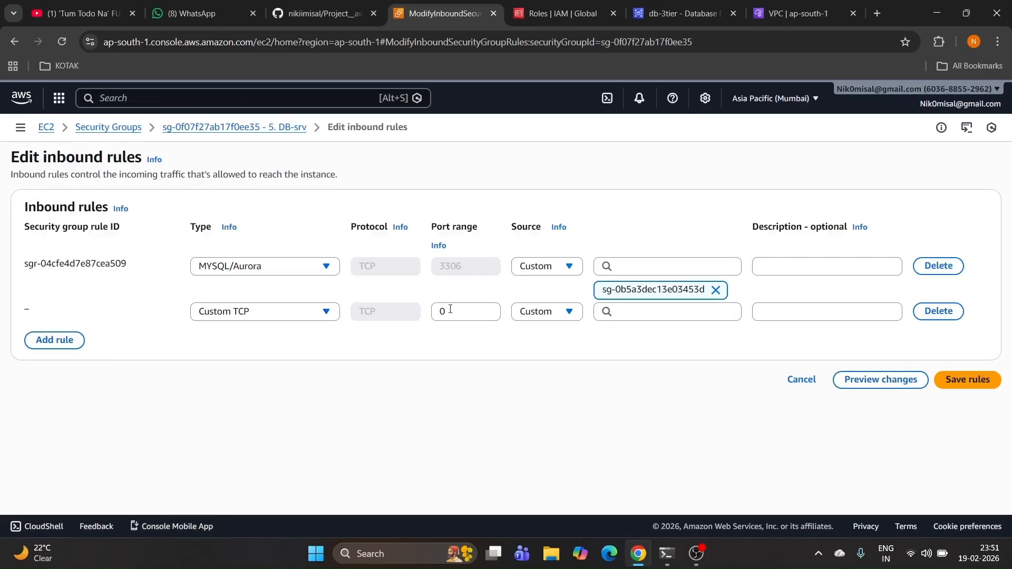
{"action": "key", "text": "BackSpace"}
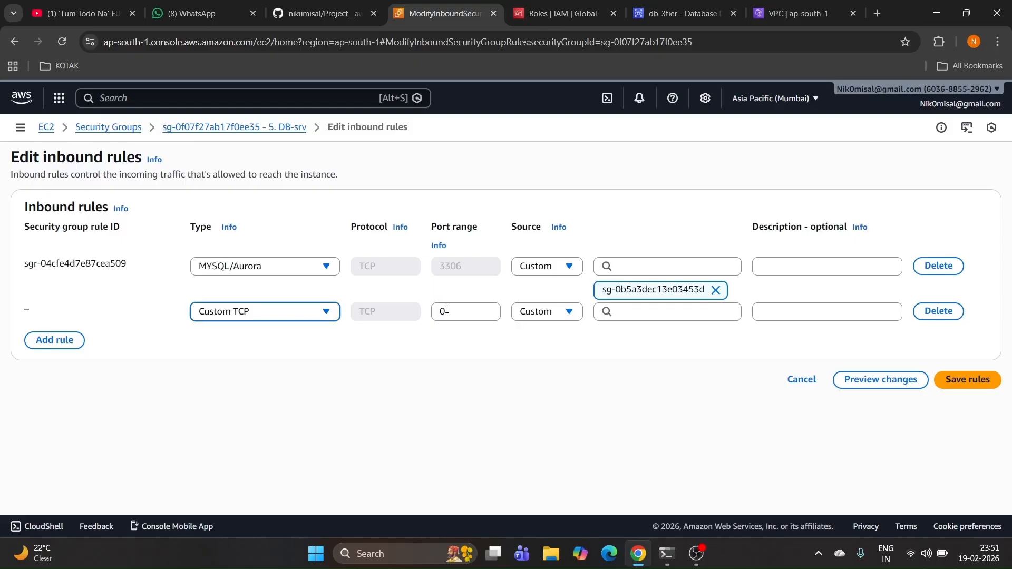
{"action": "left_click", "coordinate": [311, 313]}
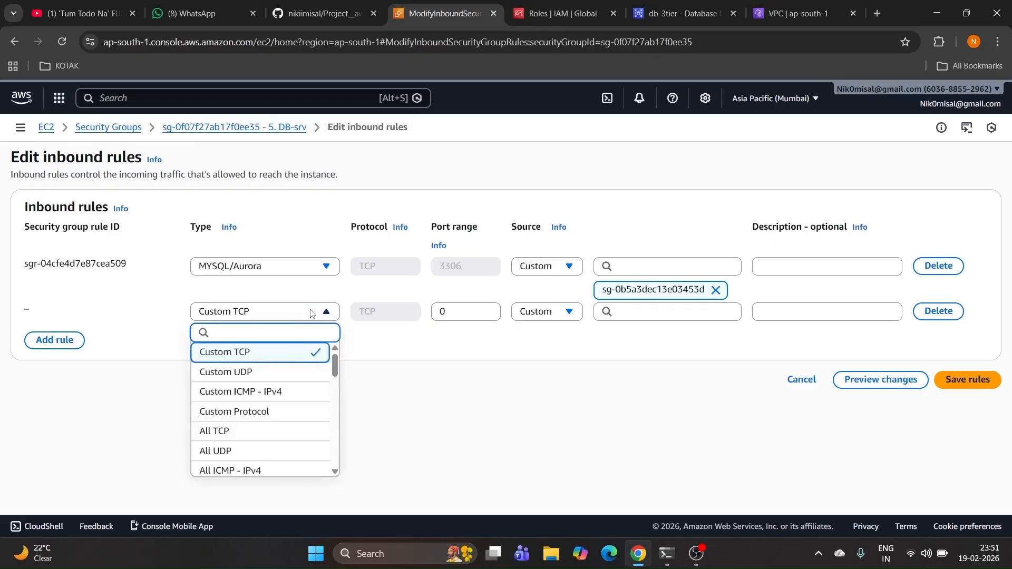
{"action": "type", "text": "my"}
{"action": "key", "text": "Return"}
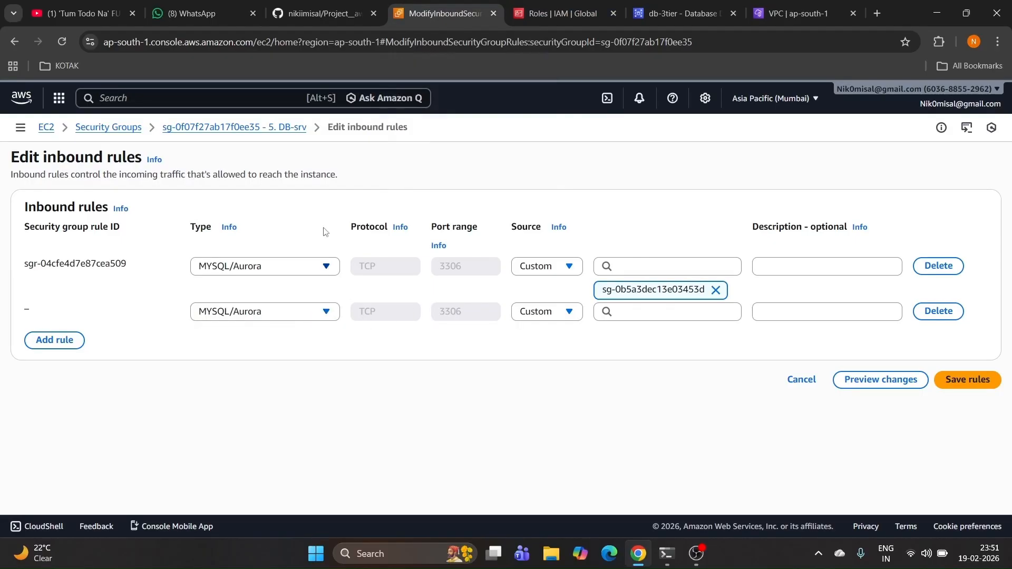
Step: Check the README's security group table, set the rule's source to Jump Server, and save
{"action": "left_click", "coordinate": [316, 13]}
{"action": "scroll", "coordinate": [292, 247], "scroll_direction": "up", "scroll_amount": 4}
{"action": "scroll", "coordinate": [293, 261], "scroll_direction": "down", "scroll_amount": 12}
{"action": "scroll", "coordinate": [293, 262], "scroll_direction": "down", "scroll_amount": 7}
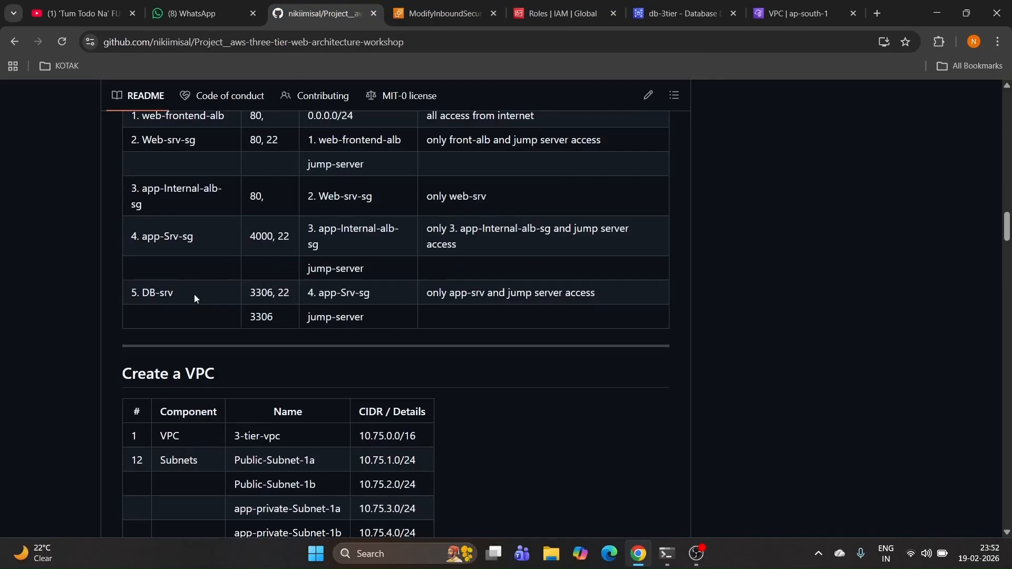
{"action": "scroll", "coordinate": [194, 294], "scroll_direction": "up", "scroll_amount": 1}
{"action": "left_click_drag", "start_coordinate": [190, 157], "coordinate": [118, 156]}
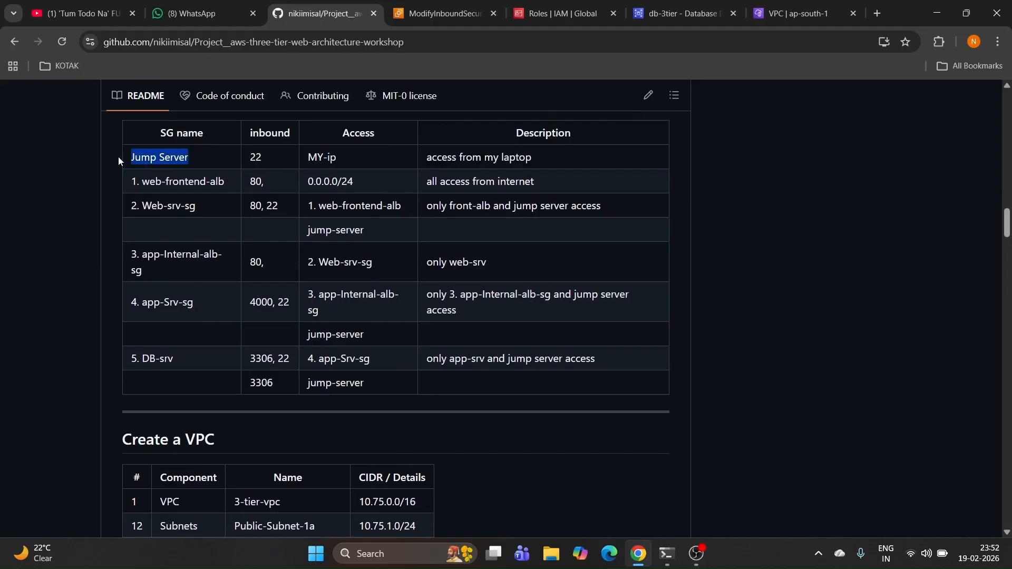
{"action": "left_click", "coordinate": [443, 13]}
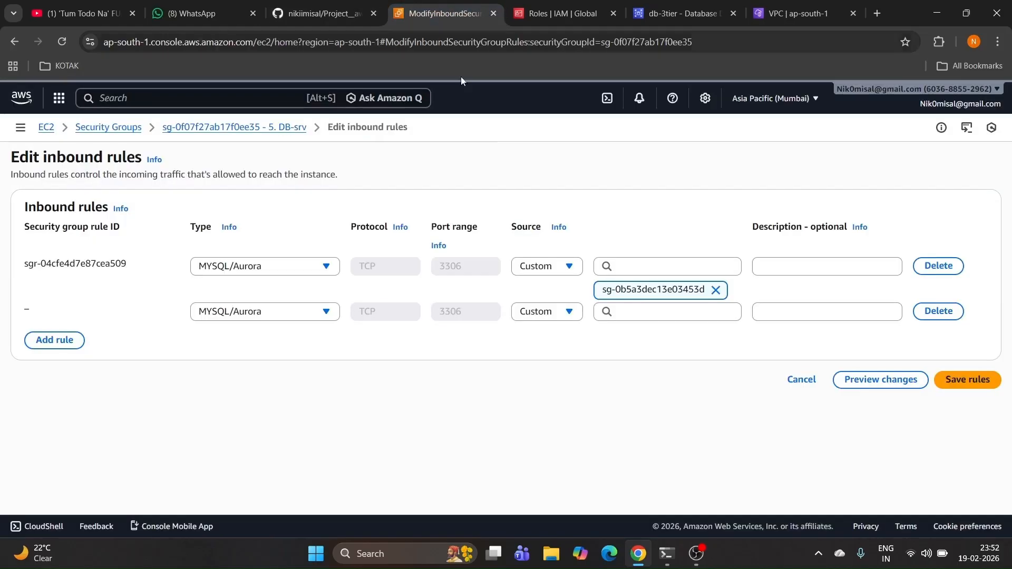
{"action": "left_click", "coordinate": [623, 311]}
{"action": "key", "text": "ctrl+v"}
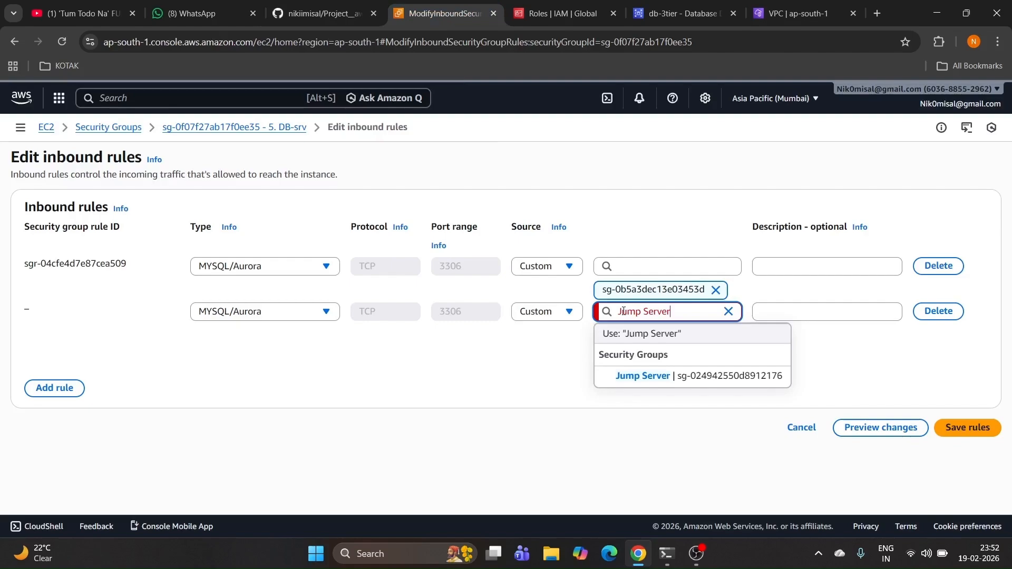
{"action": "left_click", "coordinate": [709, 383]}
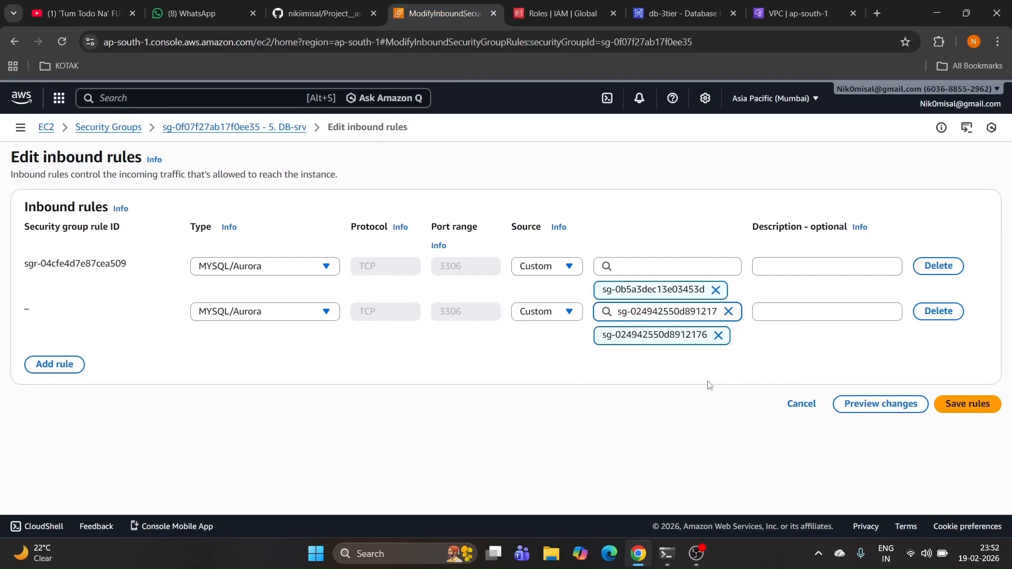
{"action": "left_click", "coordinate": [949, 403]}
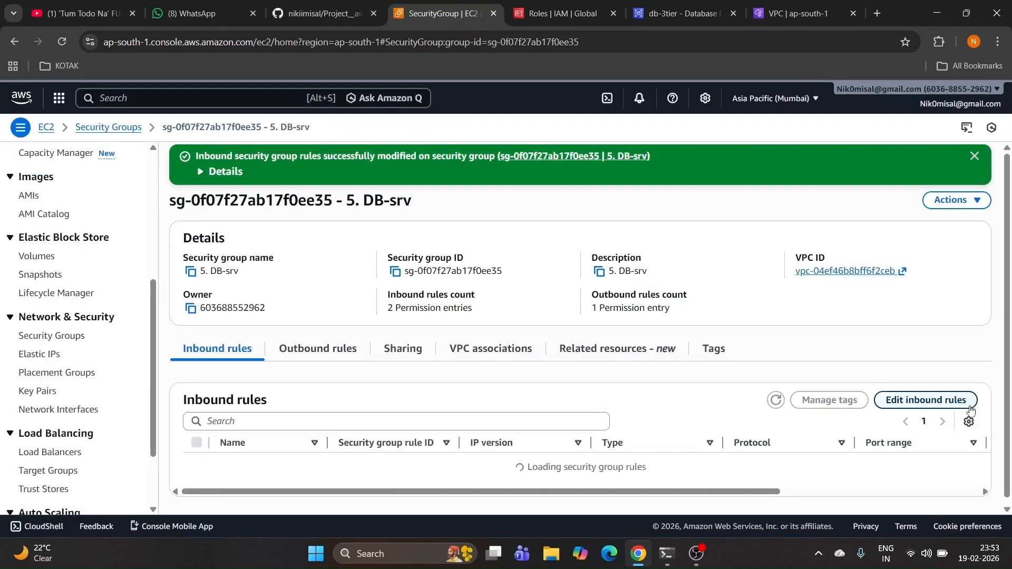
Step: Submit the admin password to reach the db-3tier MySQL 8.4.7 monitor prompt
{"action": "left_click", "coordinate": [669, 556]}
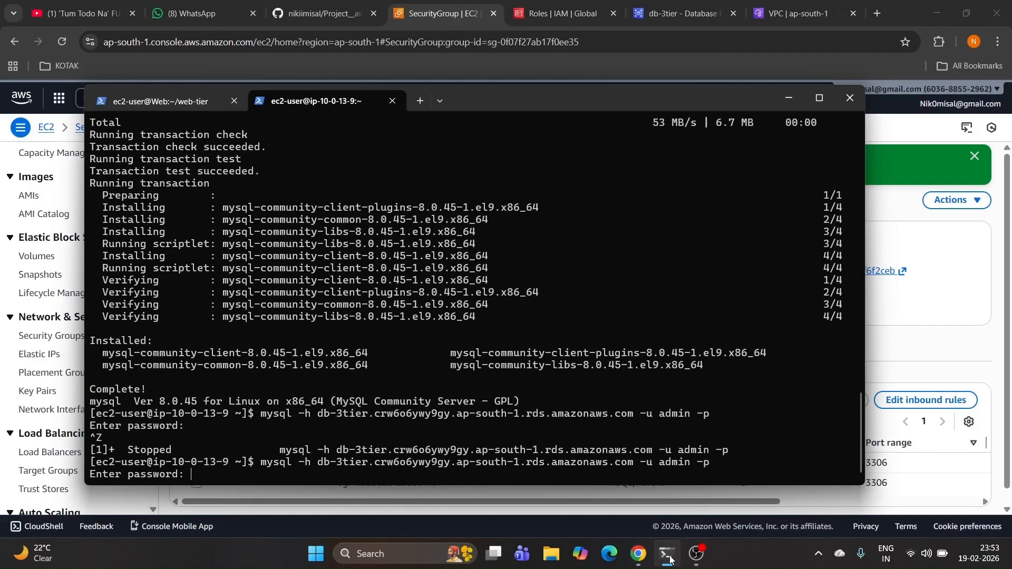
{"action": "key", "text": "Return"}
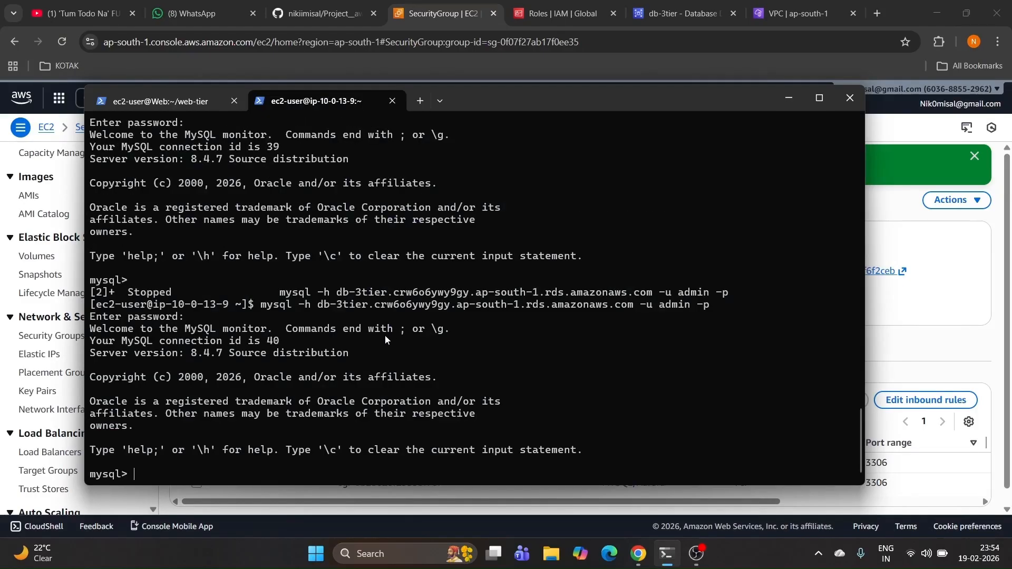
{"action": "left_click", "coordinate": [318, 11]}
Step: Review the README's webappdb CREATE, USE, CREATE TABLE and INSERT statements, then copy the SQL block
{"action": "scroll", "coordinate": [203, 187], "scroll_direction": "down", "scroll_amount": 20}
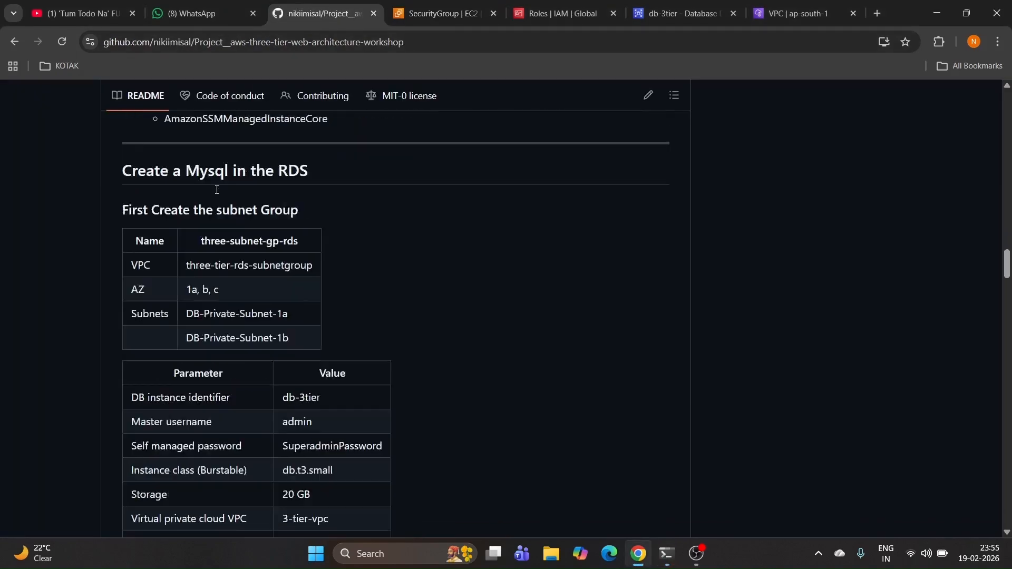
{"action": "scroll", "coordinate": [216, 190], "scroll_direction": "down", "scroll_amount": 20}
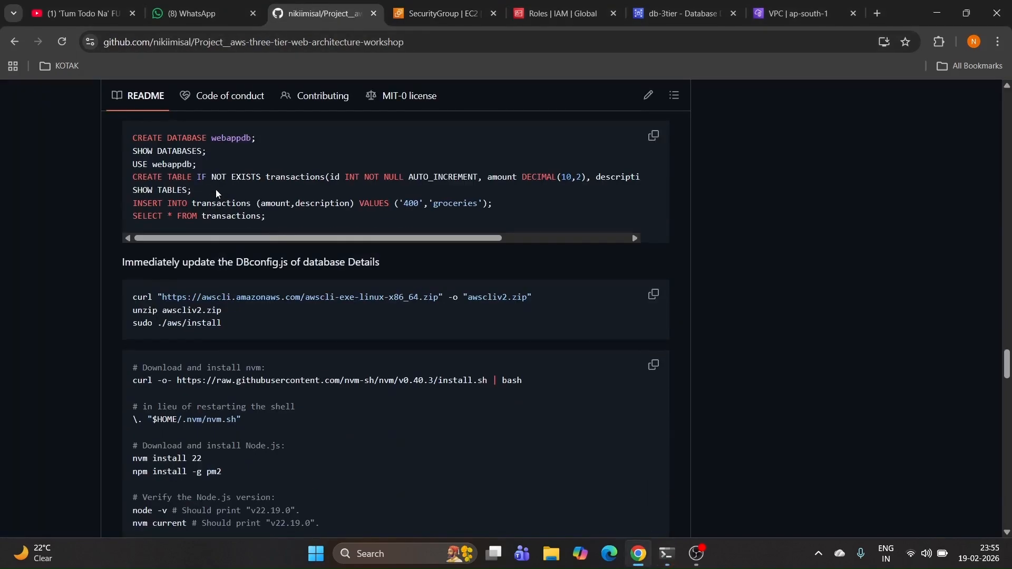
{"action": "scroll", "coordinate": [216, 188], "scroll_direction": "down", "scroll_amount": 10}
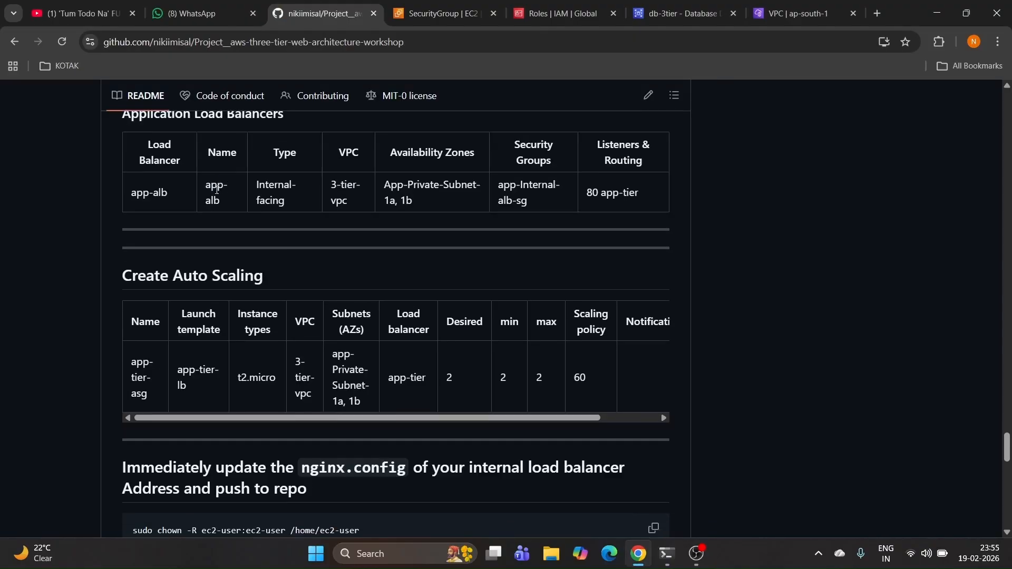
{"action": "scroll", "coordinate": [216, 188], "scroll_direction": "up", "scroll_amount": 13}
{"action": "scroll", "coordinate": [216, 190], "scroll_direction": "up", "scroll_amount": 8}
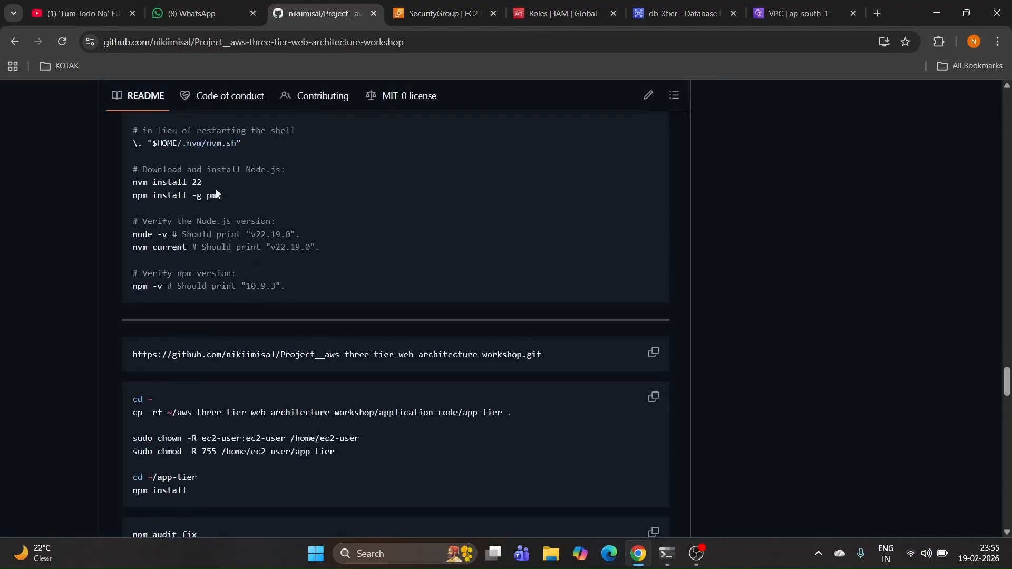
{"action": "scroll", "coordinate": [216, 189], "scroll_direction": "up", "scroll_amount": 5}
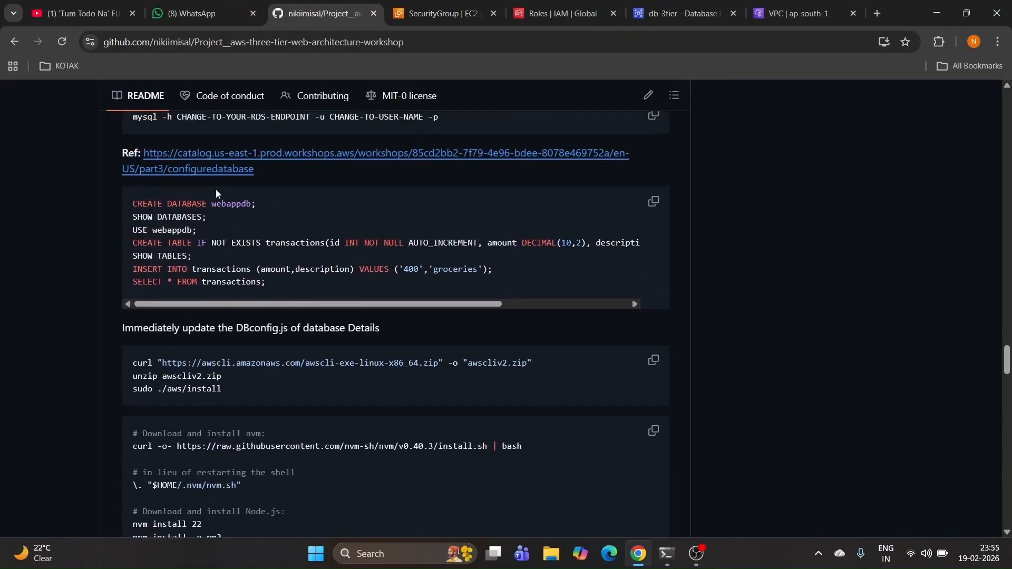
{"action": "left_click_drag", "start_coordinate": [259, 204], "coordinate": [120, 206]}
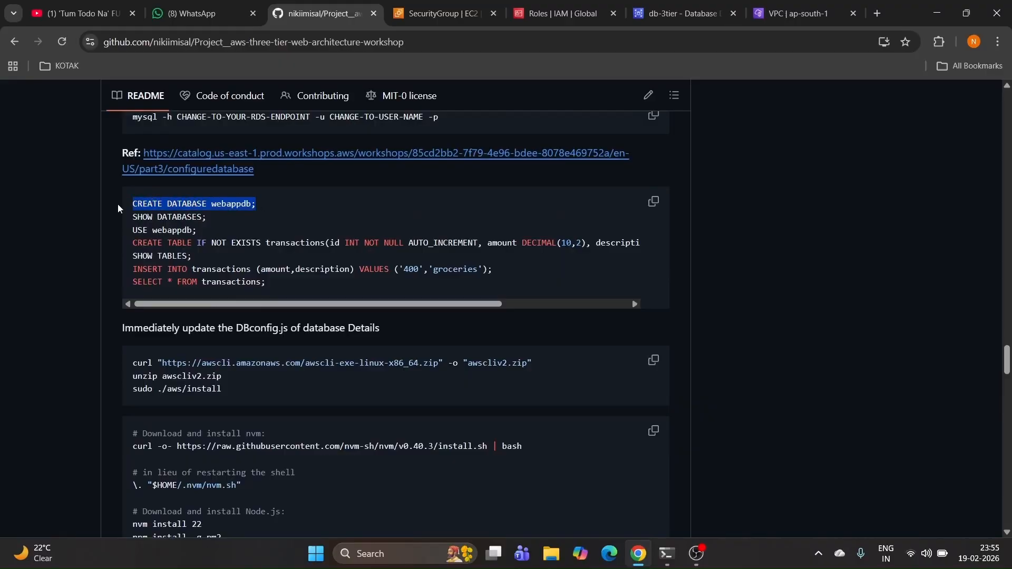
{"action": "mouse_move", "coordinate": [216, 221]}
{"action": "left_mouse_down"}
{"action": "mouse_move", "coordinate": [112, 230]}
{"action": "mouse_move", "coordinate": [214, 229]}
{"action": "left_mouse_up"}
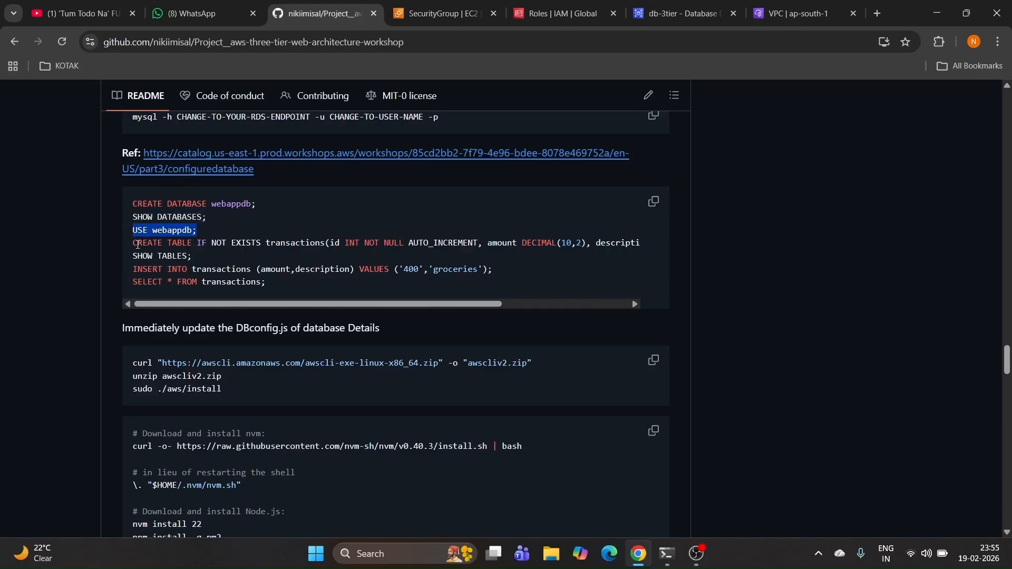
{"action": "left_click_drag", "start_coordinate": [136, 244], "coordinate": [331, 243]}
{"action": "left_click", "coordinate": [370, 256]}
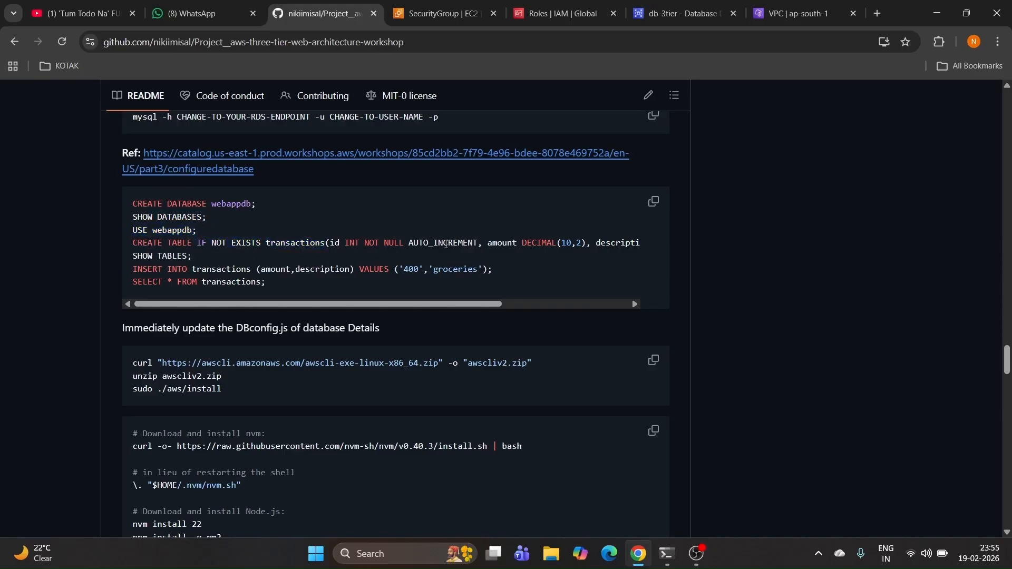
{"action": "left_click_drag", "start_coordinate": [135, 270], "coordinate": [241, 267]}
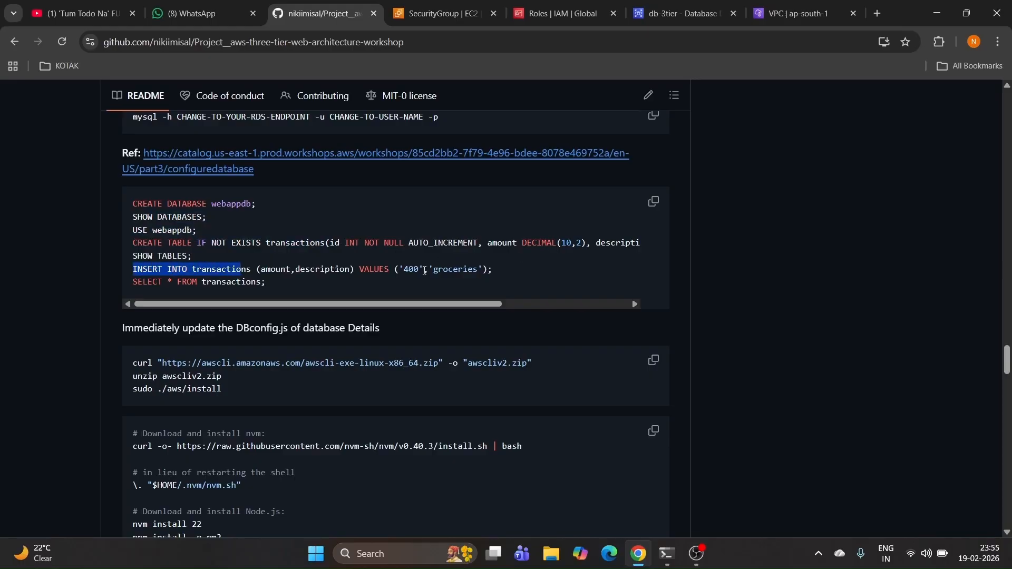
{"action": "left_click_drag", "start_coordinate": [393, 270], "coordinate": [396, 269]}
{"action": "left_click", "coordinate": [492, 268]}
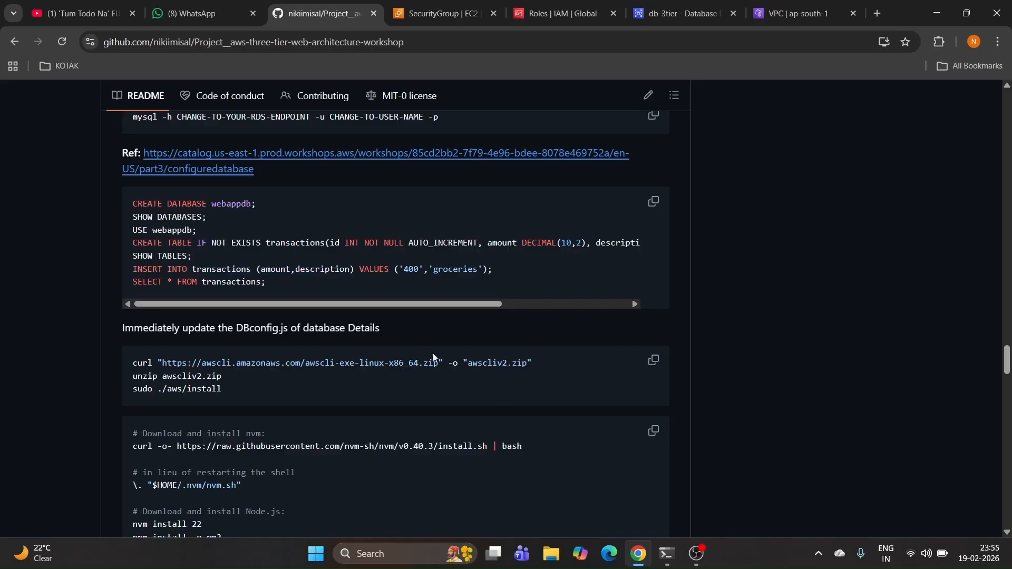
{"action": "left_click", "coordinate": [652, 204]}
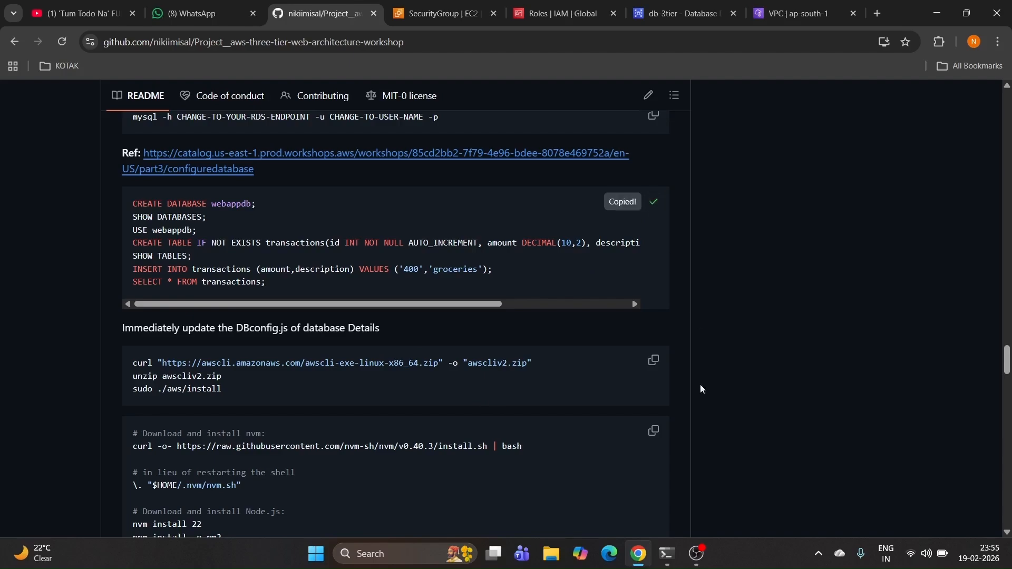
{"action": "left_click", "coordinate": [667, 553]}
Step: Paste and run the webappdb SQL, confirming transactions returns the 400.00 groceries row
{"action": "right_click", "coordinate": [563, 473]}
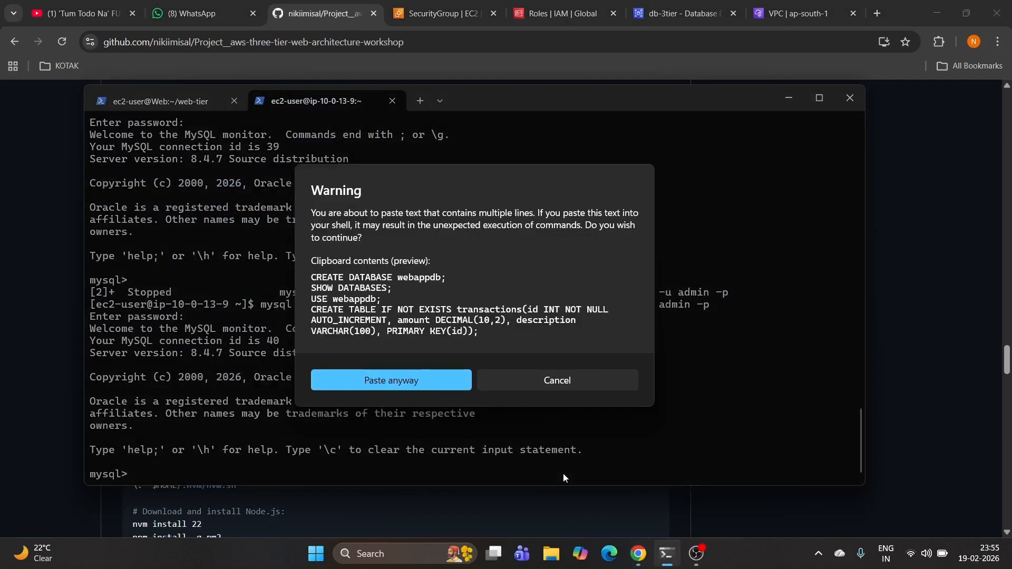
{"action": "left_click", "coordinate": [460, 386]}
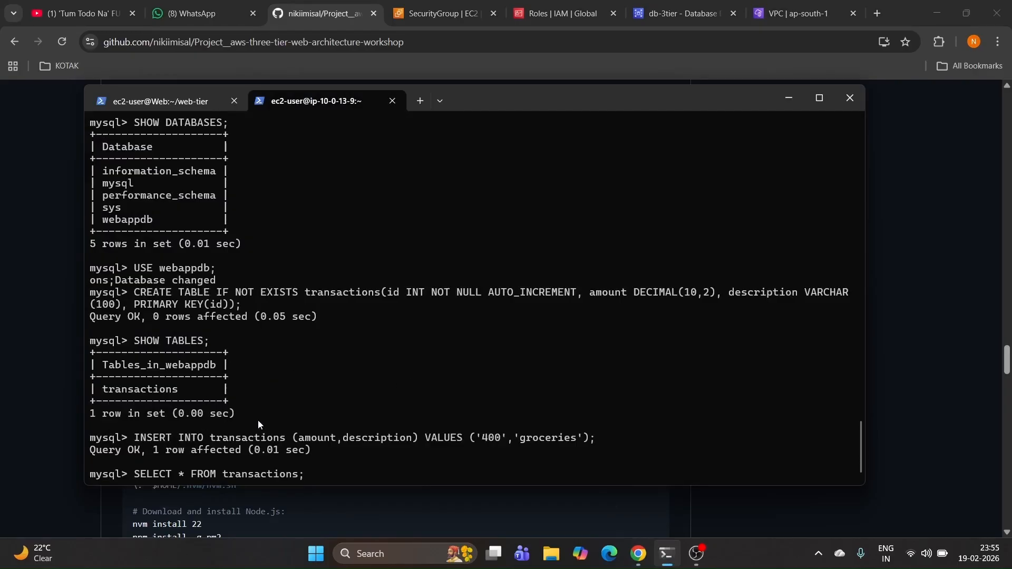
{"action": "key", "text": "Return"}
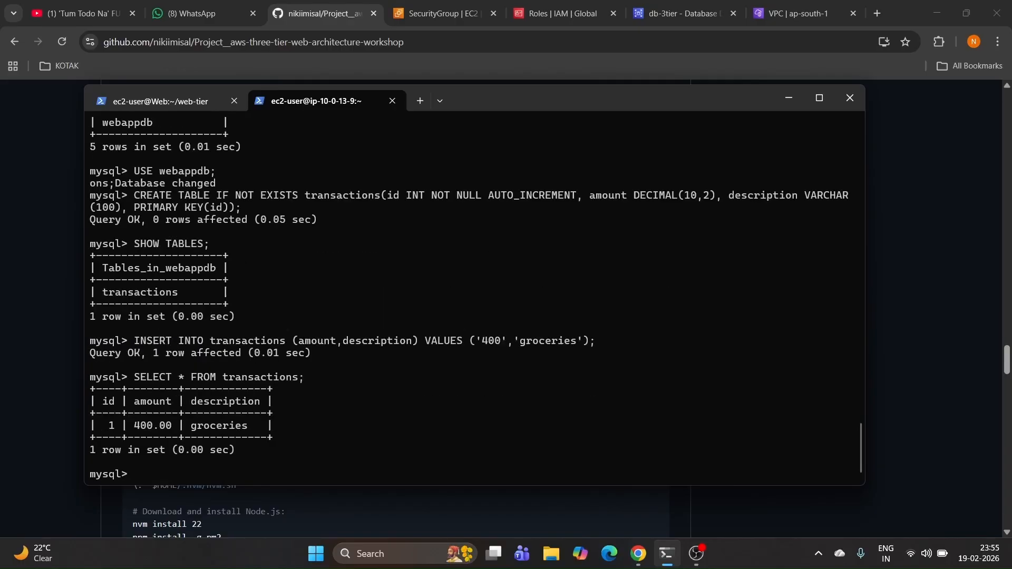
{"action": "left_click_drag", "start_coordinate": [105, 426], "coordinate": [247, 431]}
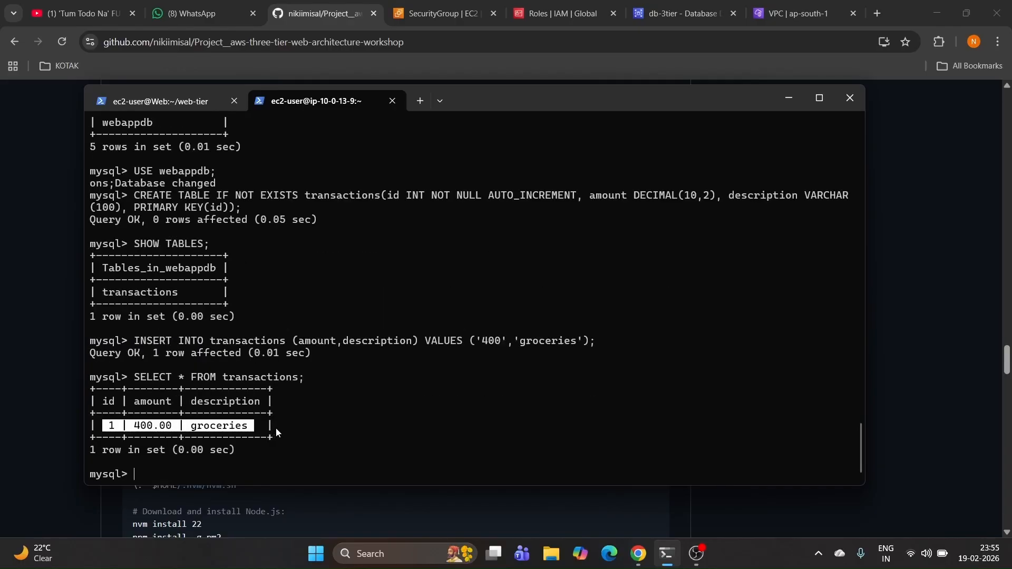
{"action": "left_click", "coordinate": [796, 100]}
Step: Note the DBconfig.js update, then download the workshop repository's main branch as a ZIP
{"action": "scroll", "coordinate": [338, 330], "scroll_direction": "down", "scroll_amount": 1}
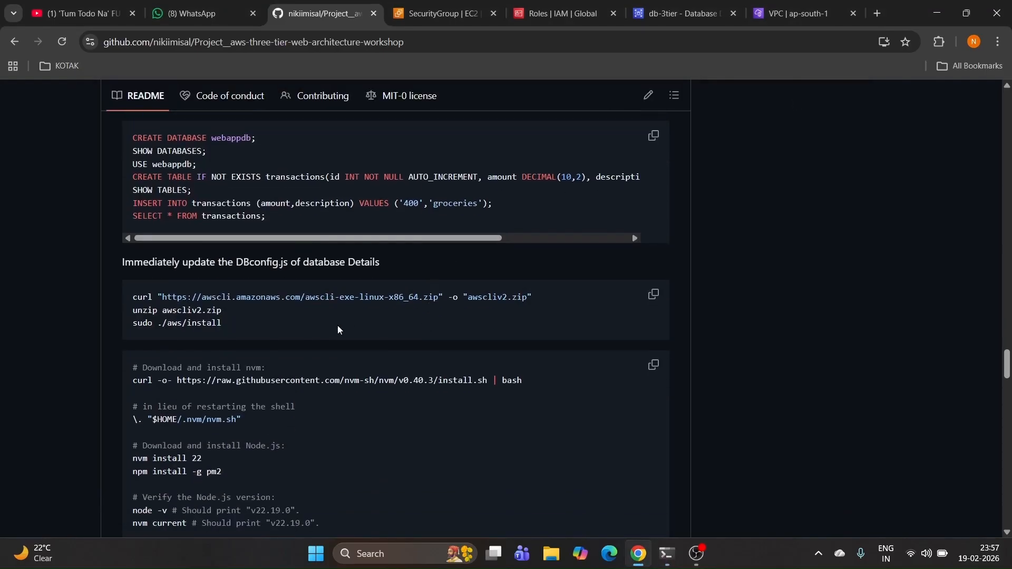
{"action": "left_click_drag", "start_coordinate": [123, 263], "coordinate": [410, 258]}
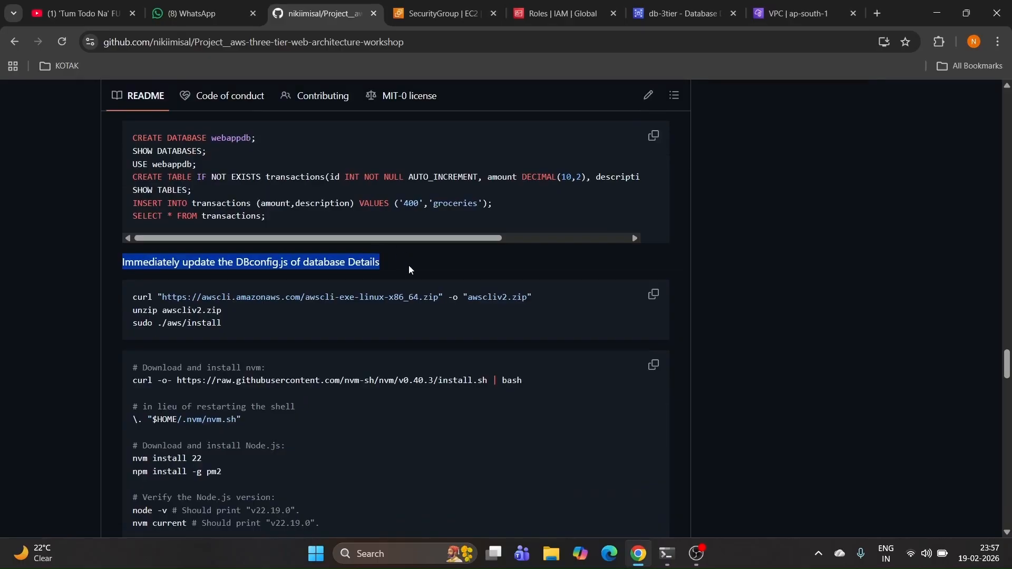
{"action": "scroll", "coordinate": [634, 265], "scroll_direction": "down", "scroll_amount": 6}
{"action": "scroll", "coordinate": [634, 264], "scroll_direction": "up", "scroll_amount": 20}
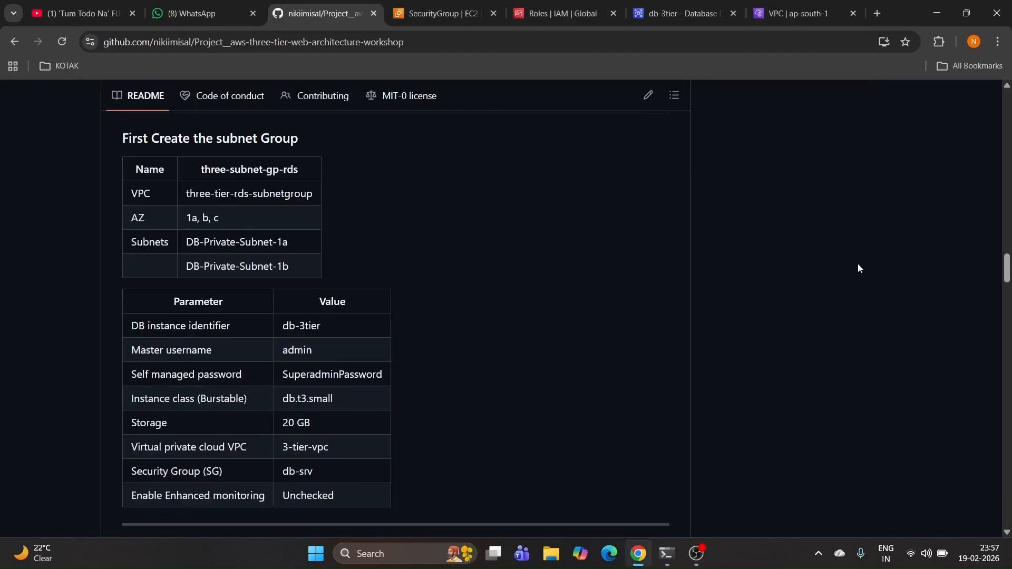
{"action": "left_click_drag", "start_coordinate": [1005, 271], "coordinate": [1005, 105]}
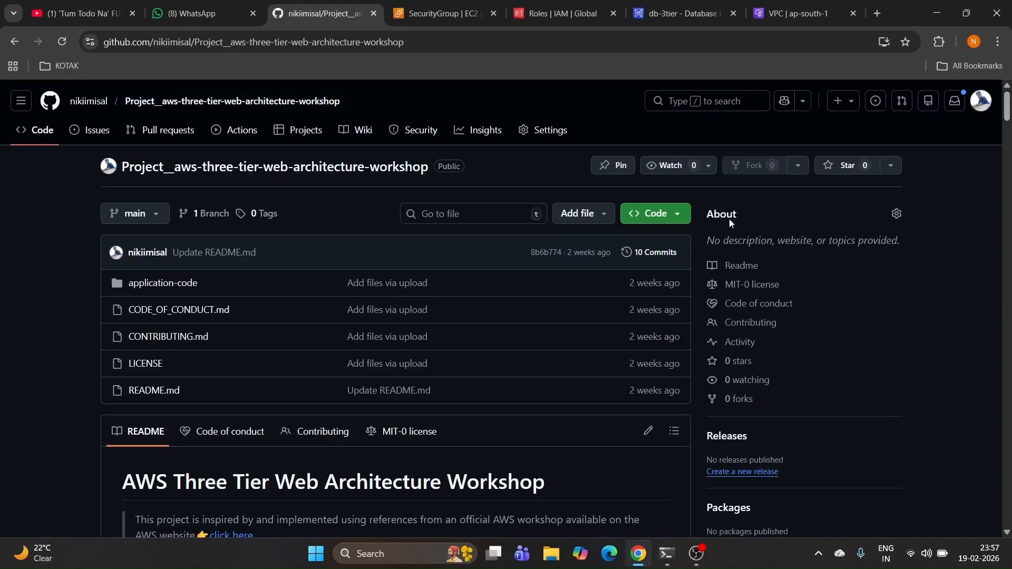
{"action": "left_click", "coordinate": [654, 214]}
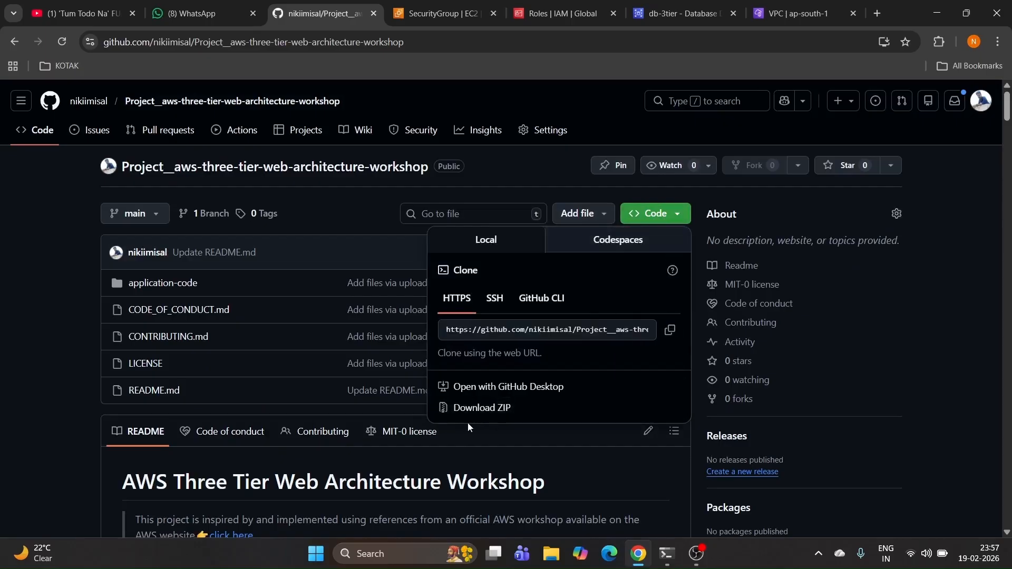
{"action": "left_click", "coordinate": [476, 408]}
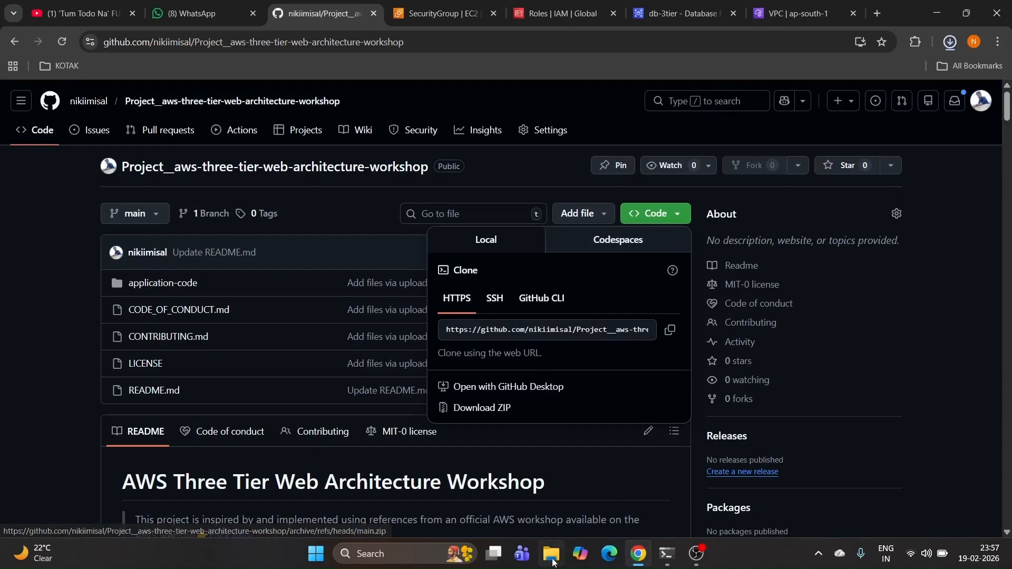
{"action": "left_click", "coordinate": [552, 556]}
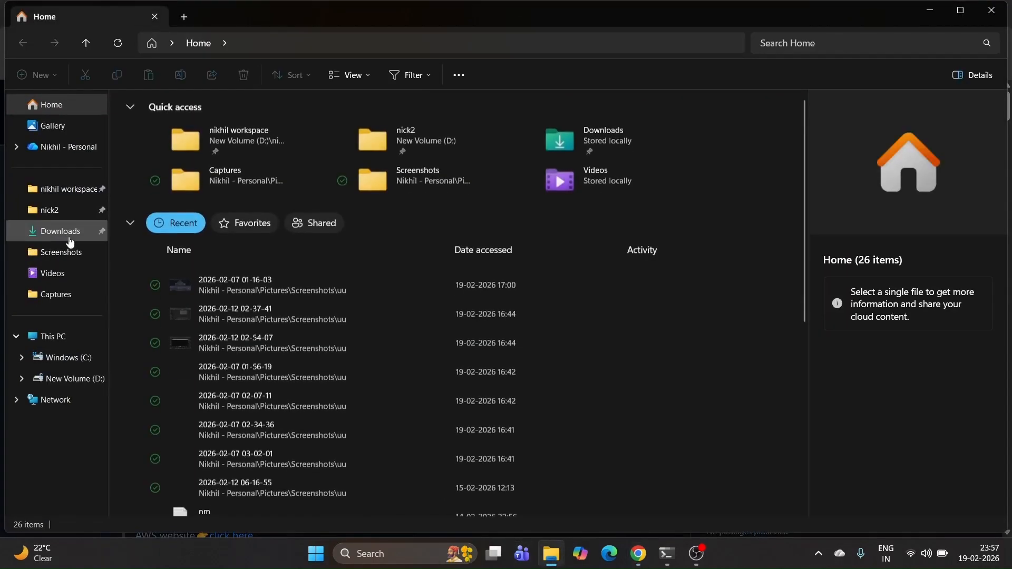
Step: Extract the repository ZIP in Downloads to its default folder and delete the archive
{"action": "left_click", "coordinate": [70, 232]}
{"action": "left_click", "coordinate": [145, 138]}
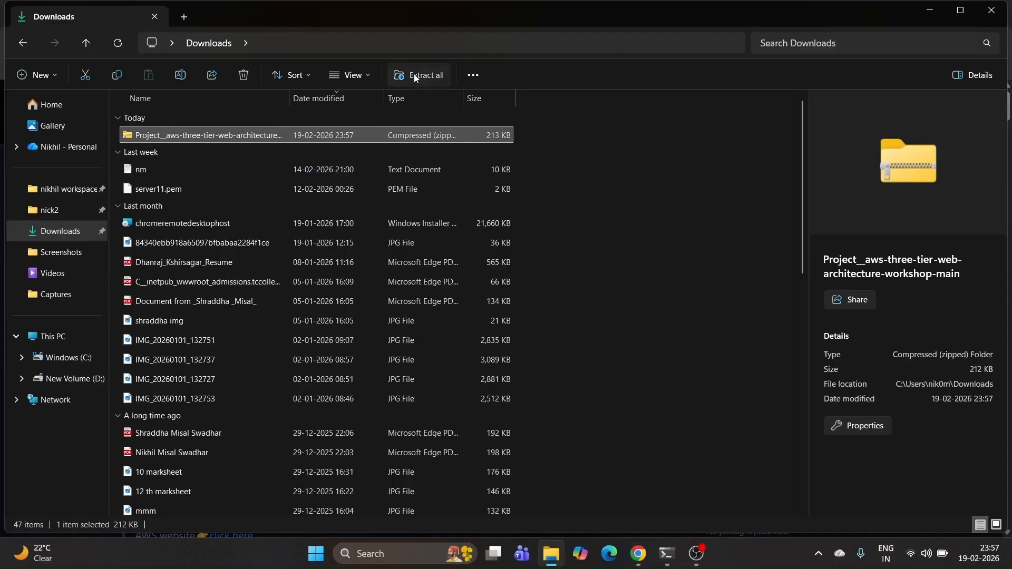
{"action": "left_click", "coordinate": [415, 77]}
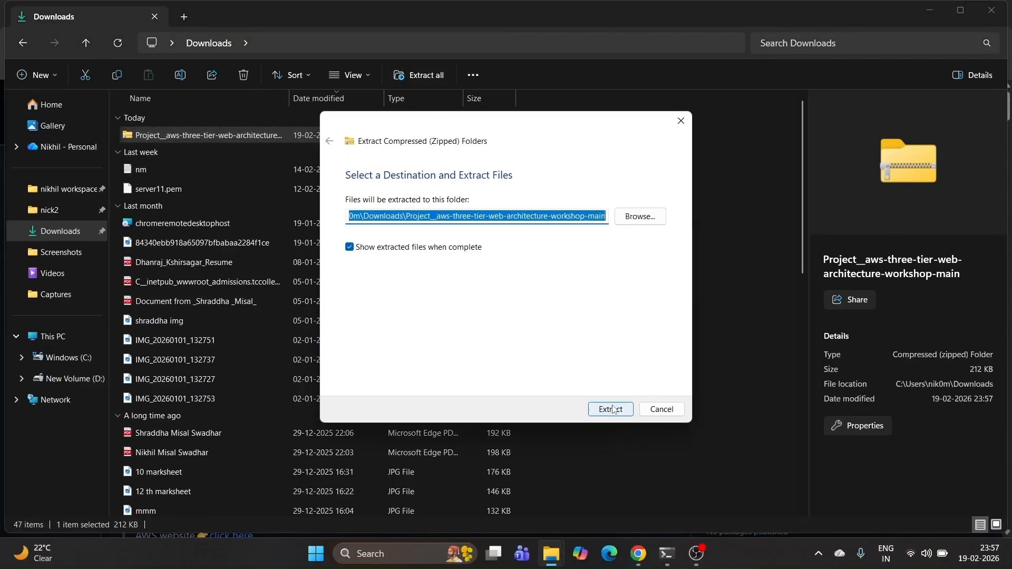
{"action": "left_click", "coordinate": [611, 409]}
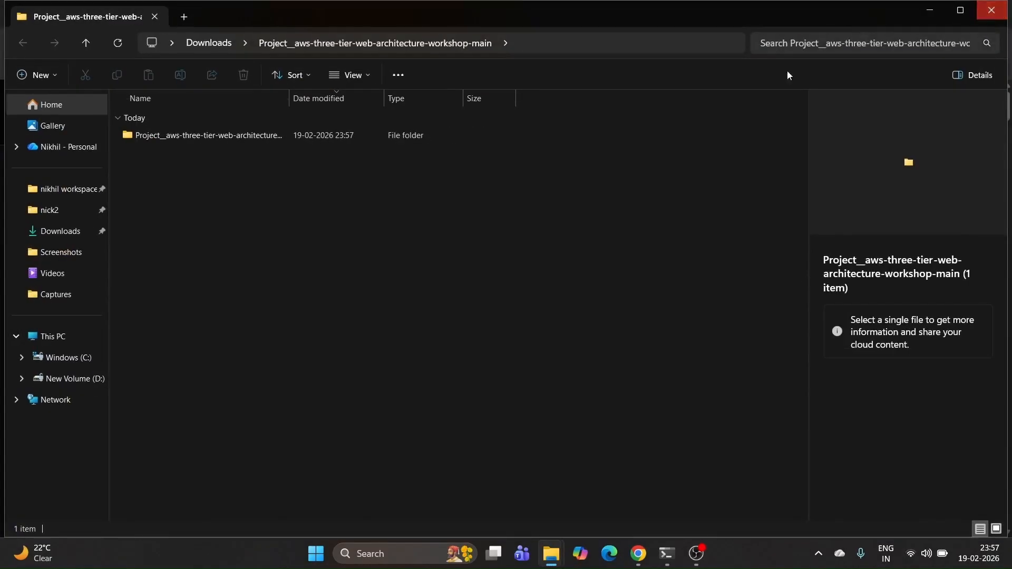
{"action": "left_click", "coordinate": [991, 10]}
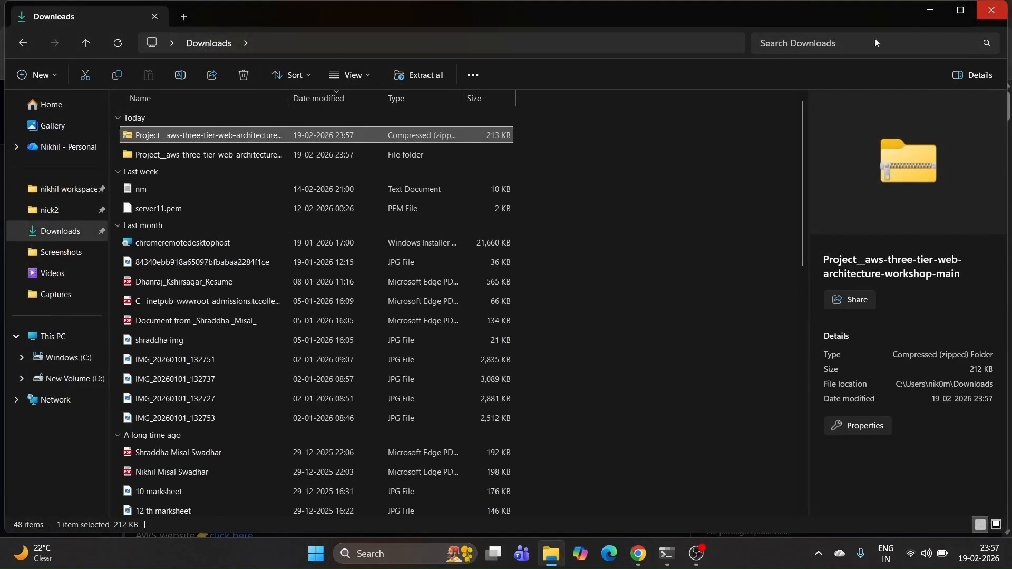
{"action": "left_click", "coordinate": [251, 78]}
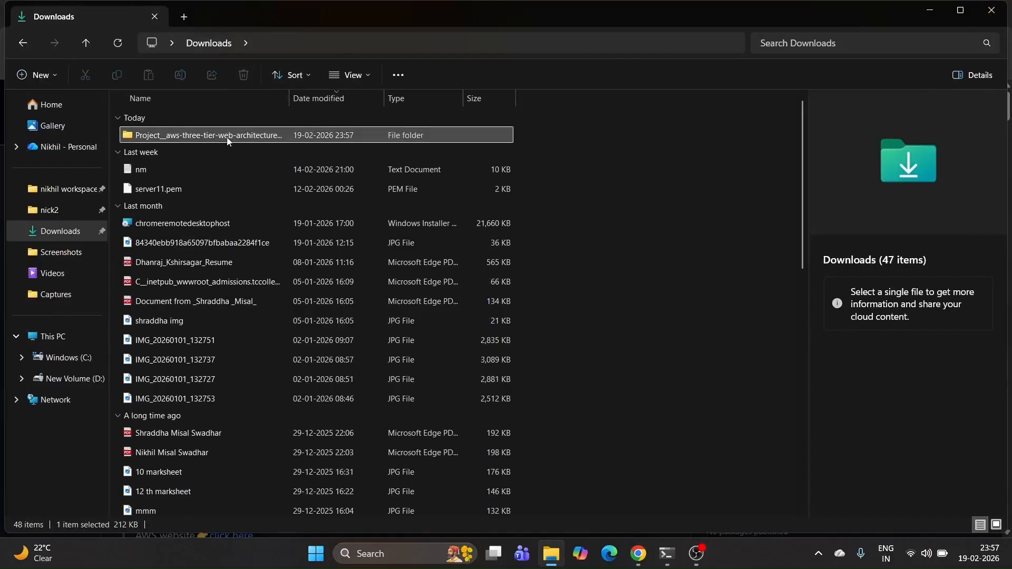
Step: Open a Git Bash shell inside the nested extracted project folder
{"action": "double_click", "coordinate": [227, 137]}
{"action": "double_click", "coordinate": [227, 137]}
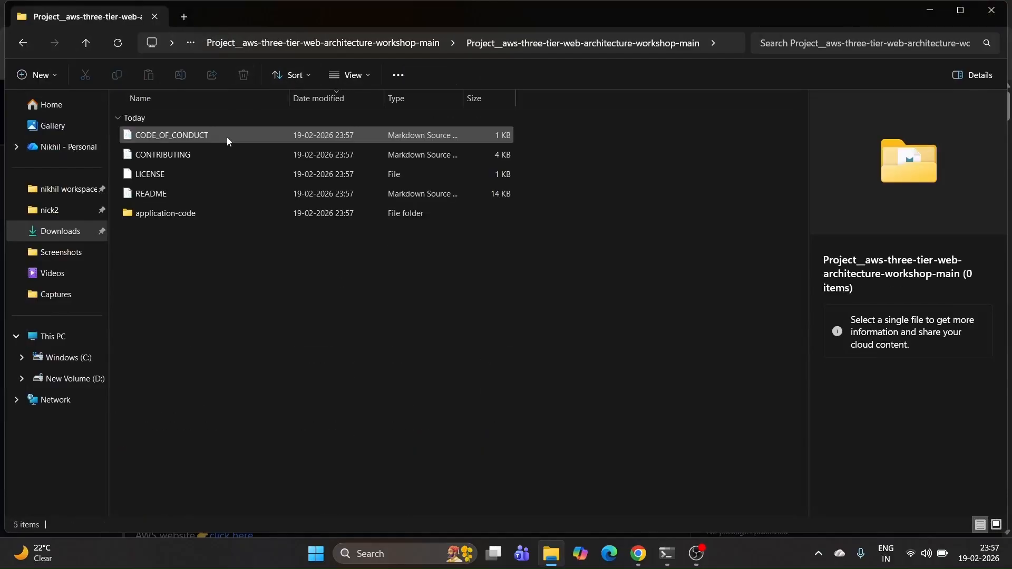
{"action": "right_click", "coordinate": [212, 258]}
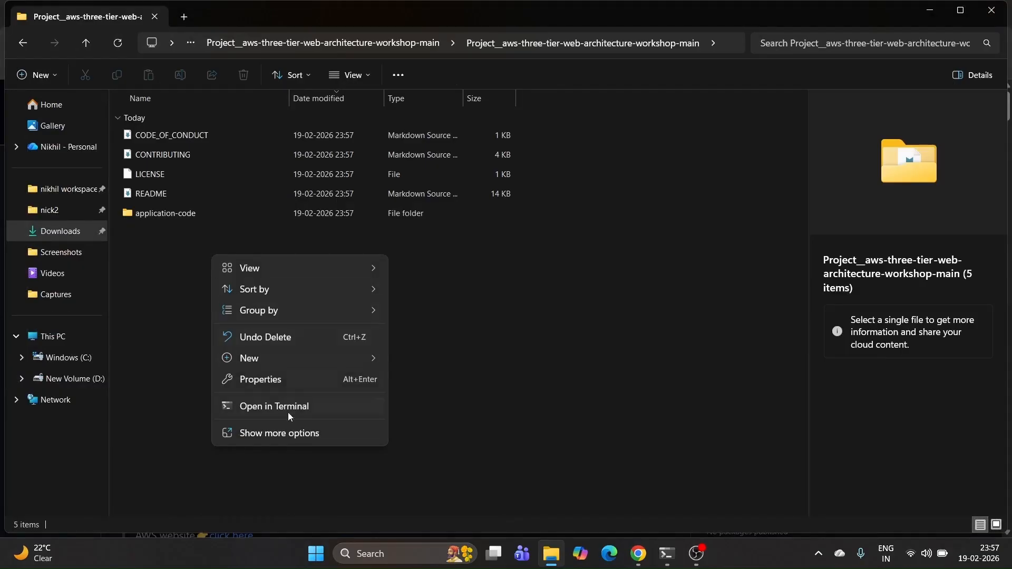
{"action": "left_click", "coordinate": [290, 433]}
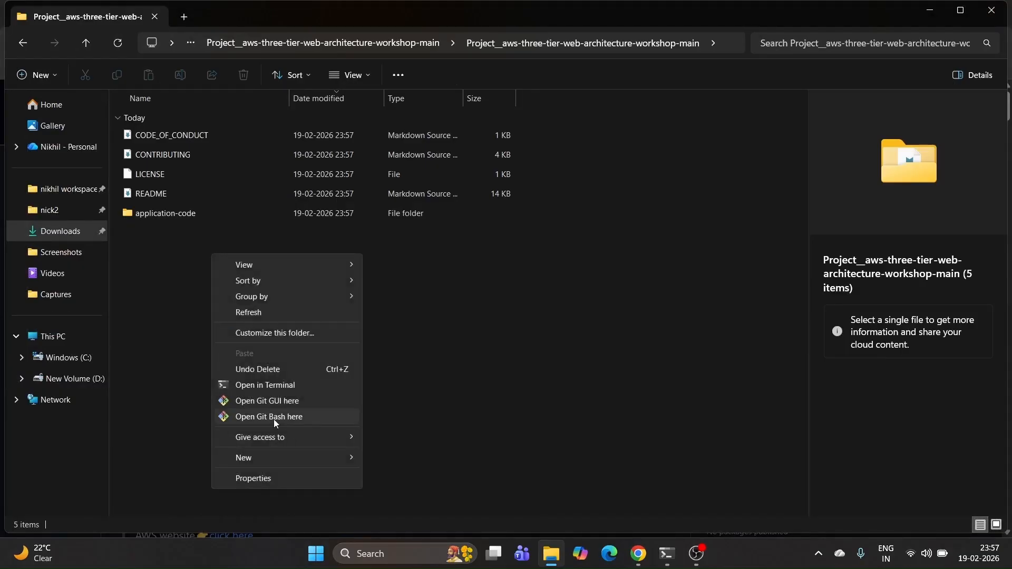
{"action": "left_click", "coordinate": [273, 418]}
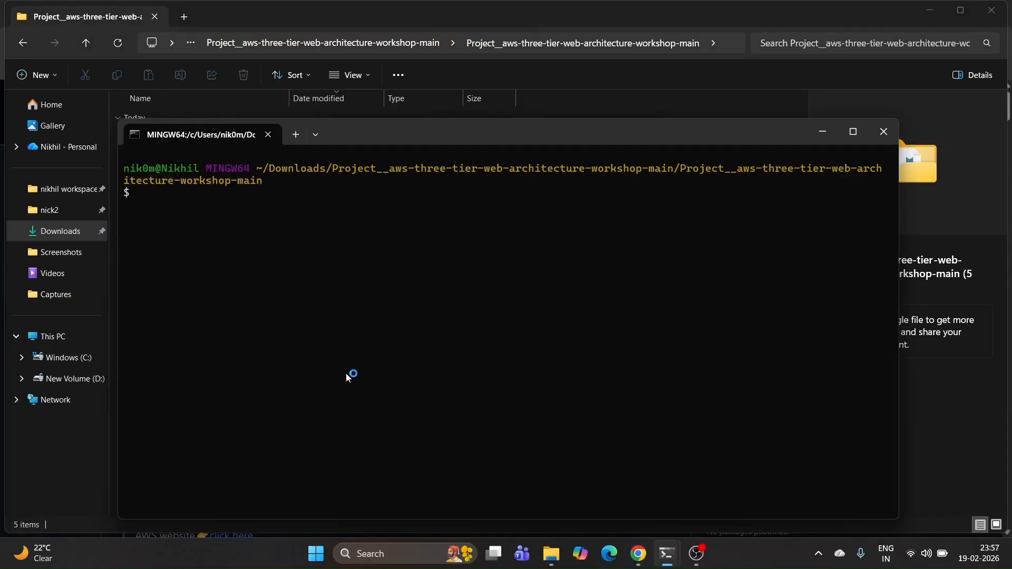
Step: Open the project in VS Code with code, trust the authors, and open app-tier/DbConfig.js
{"action": "type", "text": "code"}
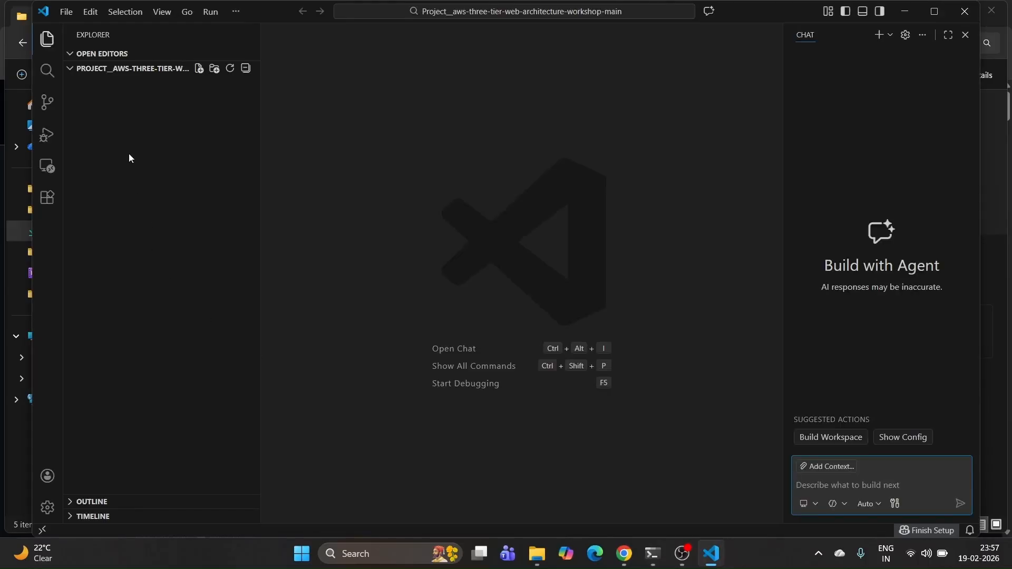
{"action": "left_click", "coordinate": [80, 85]}
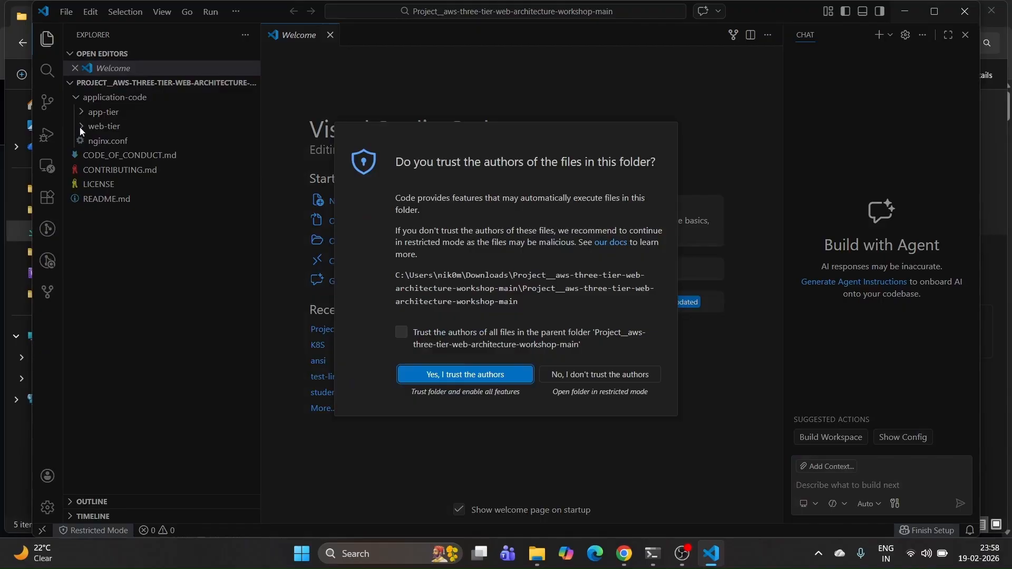
{"action": "left_click", "coordinate": [492, 377]}
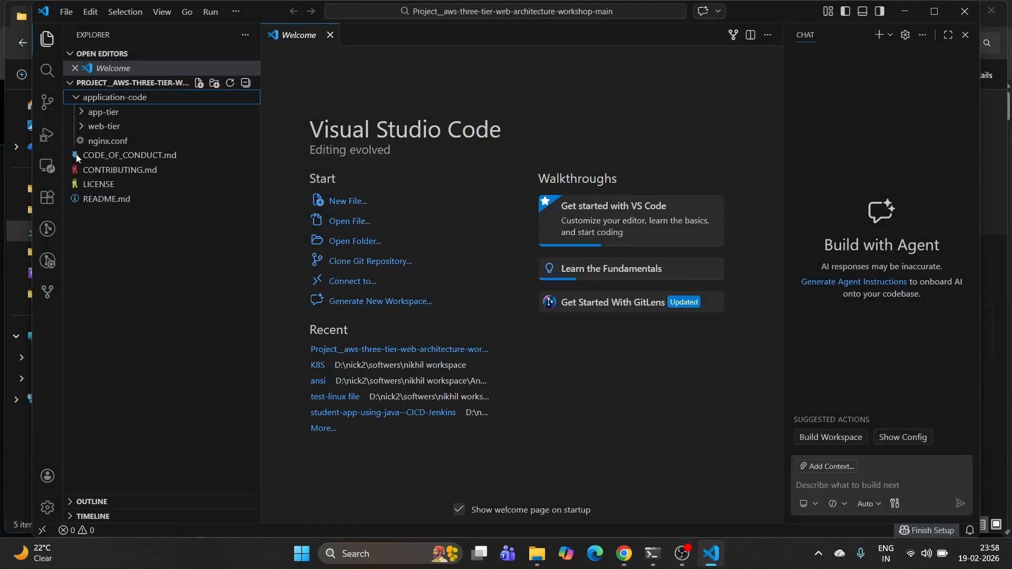
{"action": "left_click", "coordinate": [81, 115]}
{"action": "left_click", "coordinate": [111, 127]}
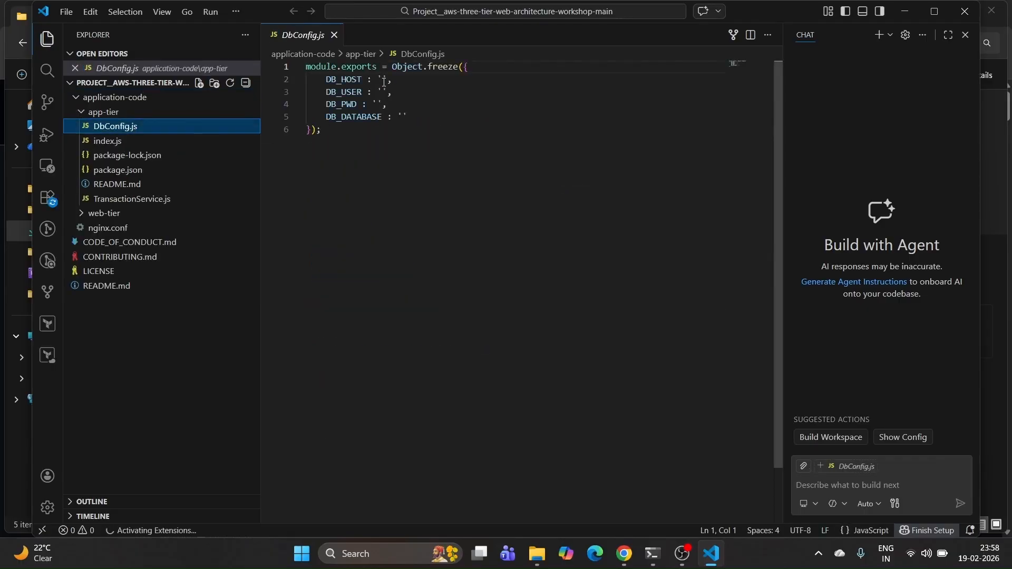
Step: Inspect DbConfig.js's empty DB_HOST, DB_USER and DB_DATABASE values
{"action": "left_click", "coordinate": [384, 80]}
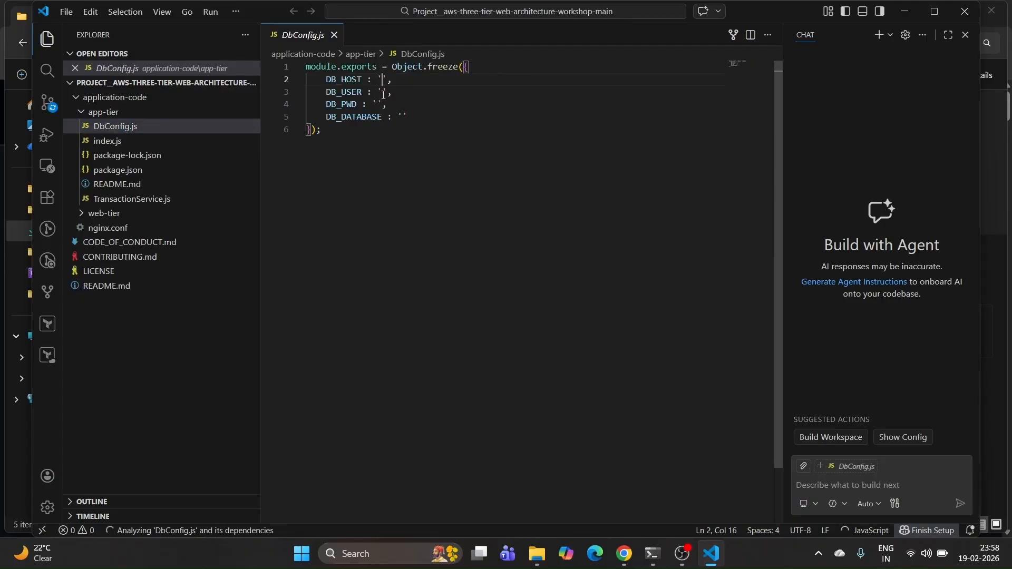
{"action": "key", "text": "Down"}
{"action": "left_click", "coordinate": [404, 116]}
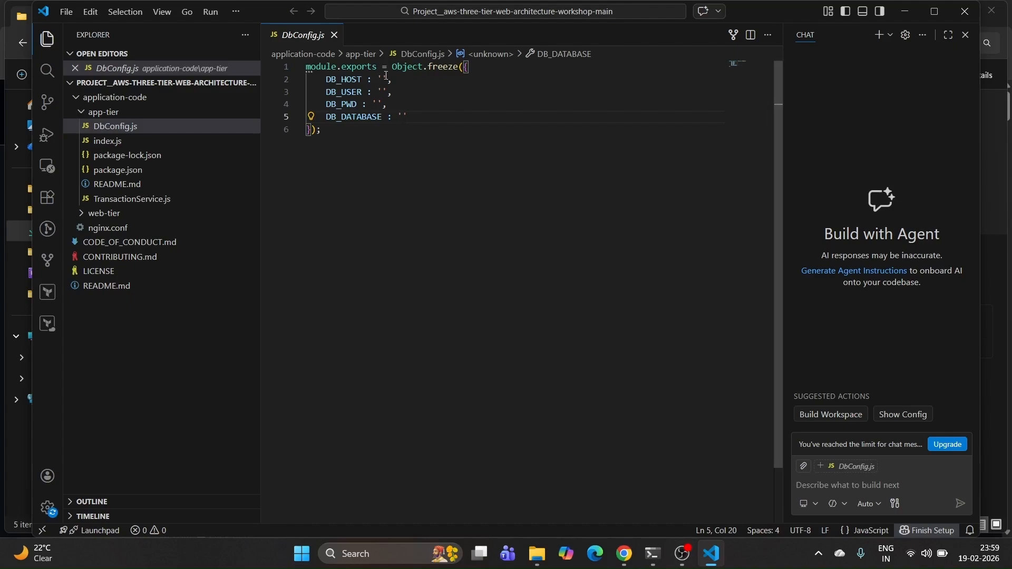
{"action": "left_click", "coordinate": [382, 79]}
{"action": "left_click", "coordinate": [625, 564]}
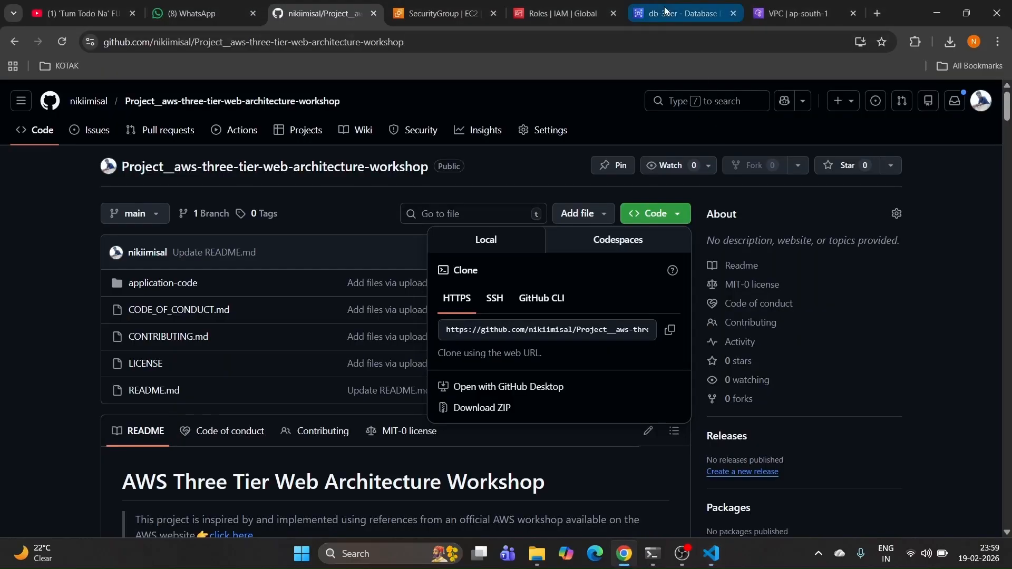
Step: Copy the db-3tier RDS endpoint address and bring DbConfig.js in VS Code back up
{"action": "left_click", "coordinate": [680, 14]}
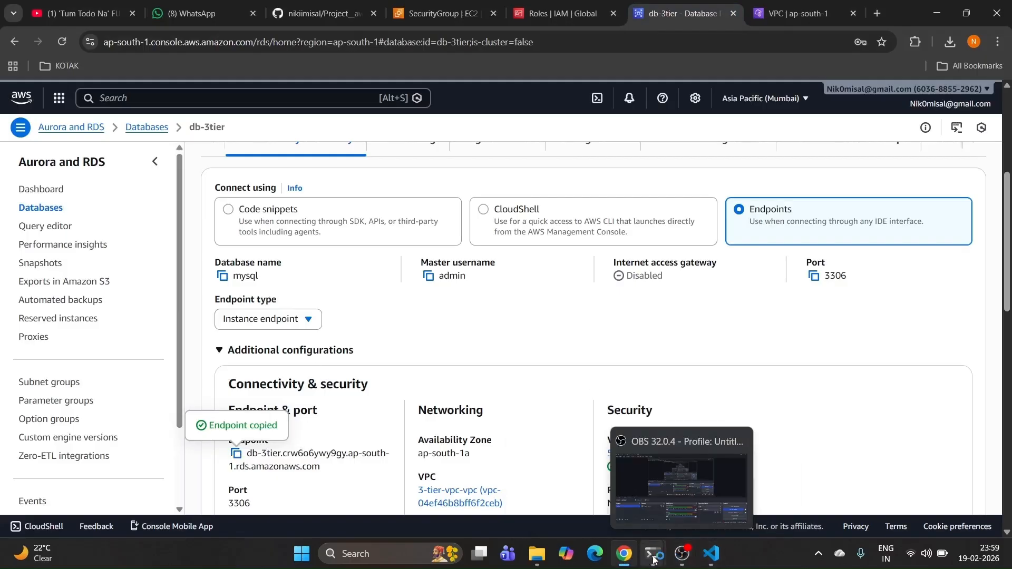
{"action": "mouse_move", "coordinate": [653, 553]}
{"action": "left_click", "coordinate": [782, 443]}
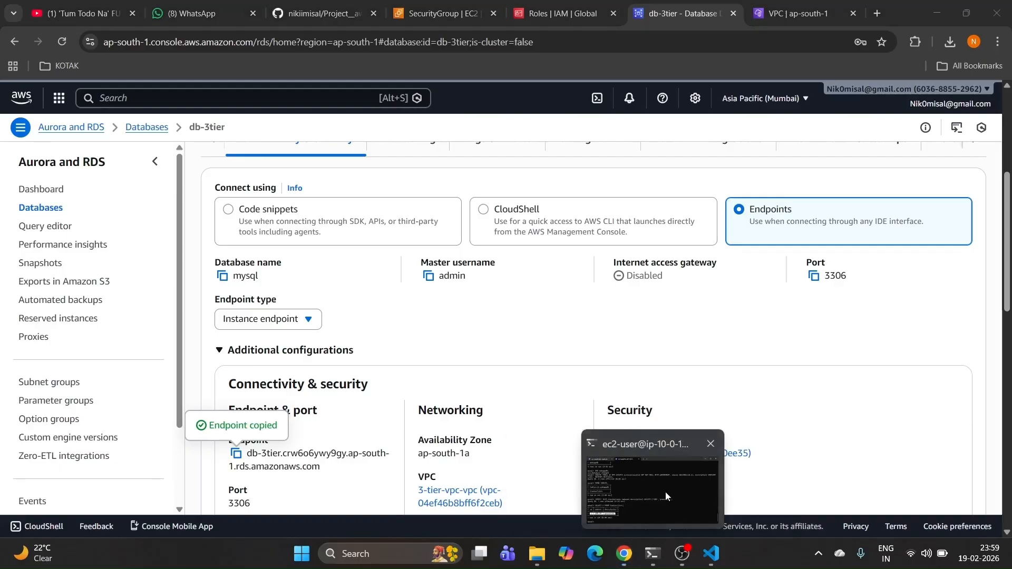
{"action": "left_click", "coordinate": [685, 485]}
{"action": "left_click", "coordinate": [789, 98]}
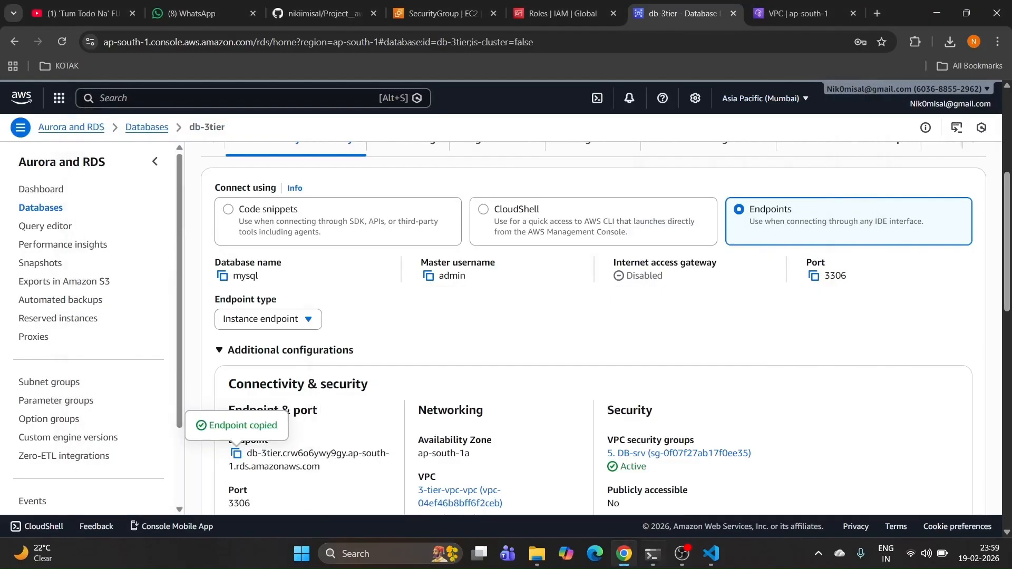
{"action": "left_click", "coordinate": [711, 563]}
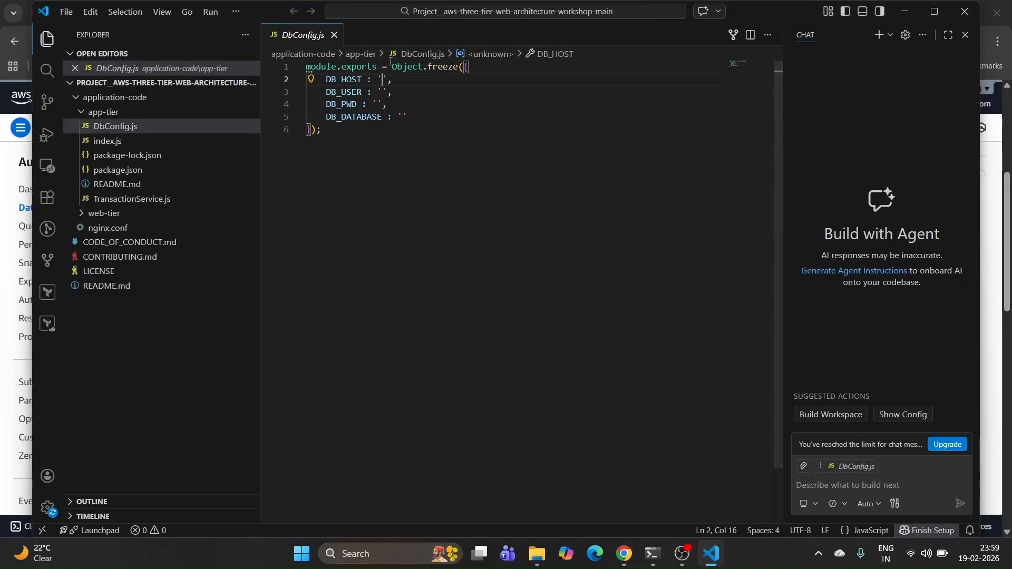
Step: Fill DbConfig.js with the db-3tier endpoint as DB_HOST, user admin and the database password
{"action": "type", "text": "db-3tier.crw6o6ywy9gy.ap-south-1.rds.amazonaws.com"}
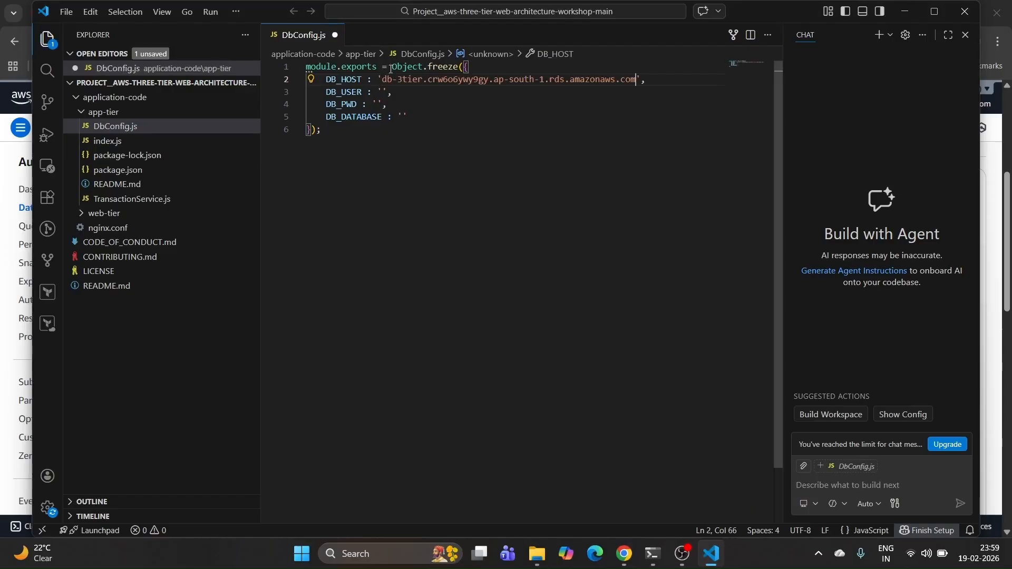
{"action": "left_click", "coordinate": [383, 92]}
{"action": "type", "text": "admin"}
{"action": "left_click", "coordinate": [379, 104]}
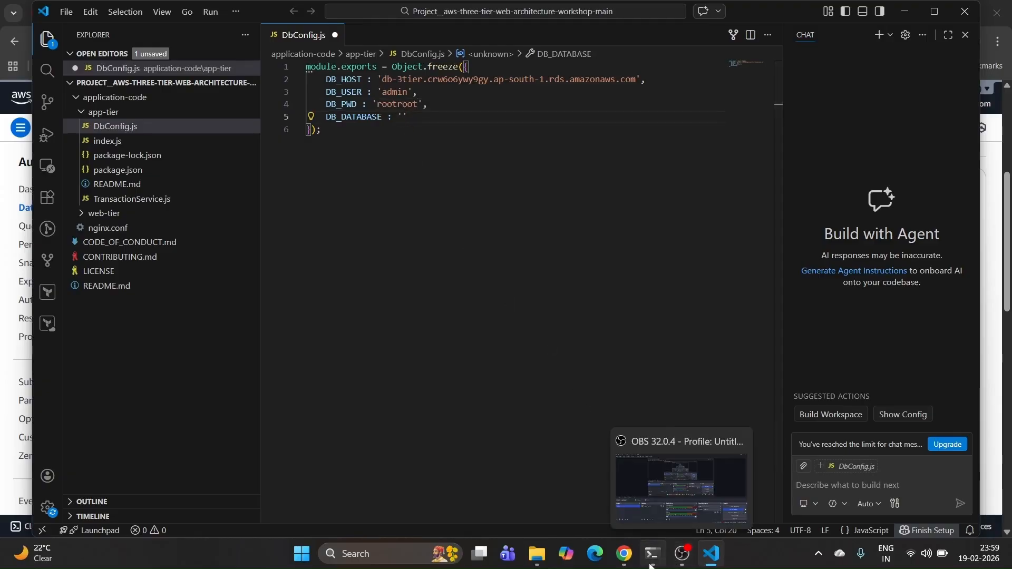
Step: Take webappdb from the GitHub README as DB_DATABASE and copy the whole DbConfig.js contents
{"action": "left_click", "coordinate": [904, 11]}
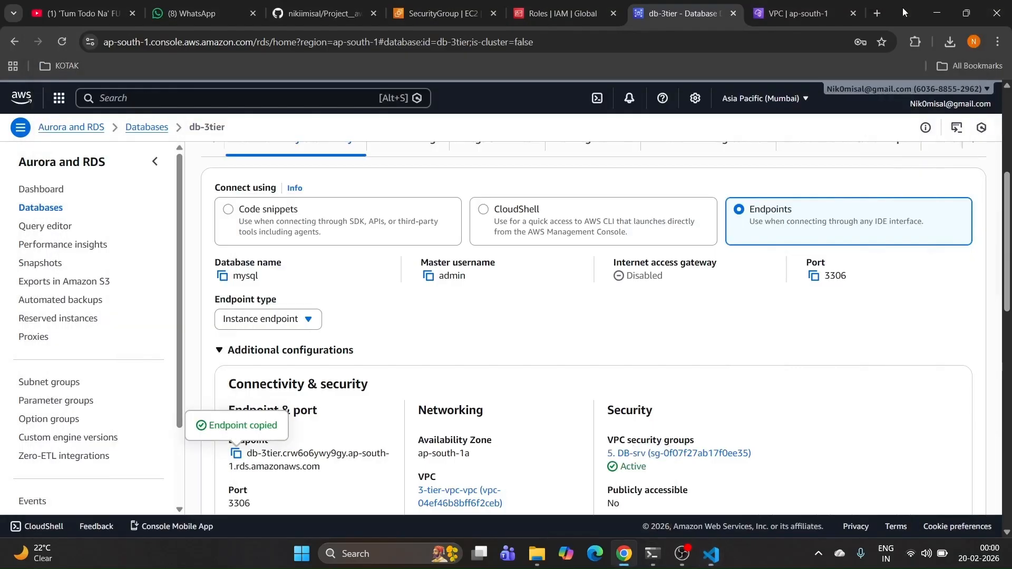
{"action": "left_click", "coordinate": [322, 13]}
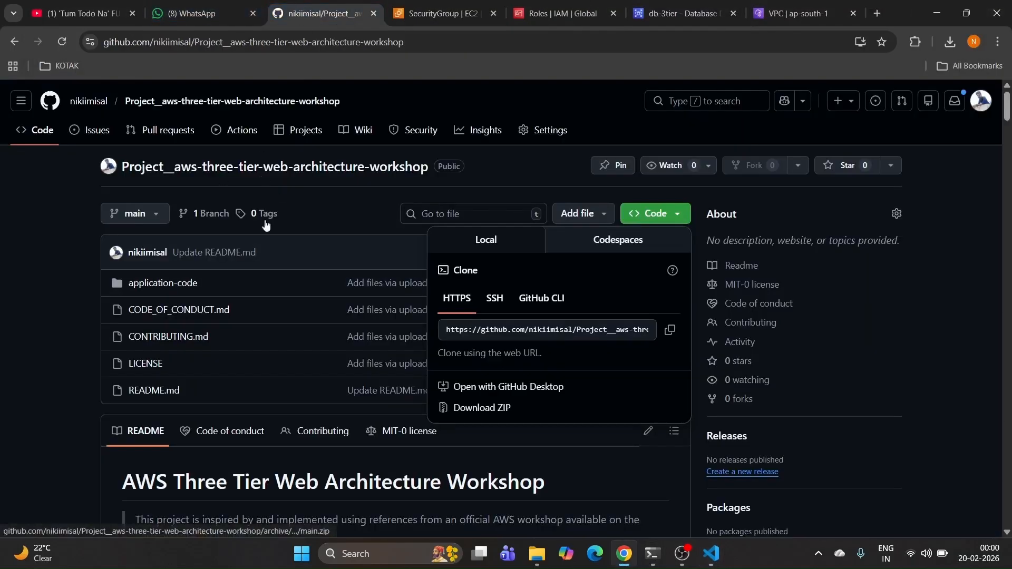
{"action": "left_click", "coordinate": [43, 345]}
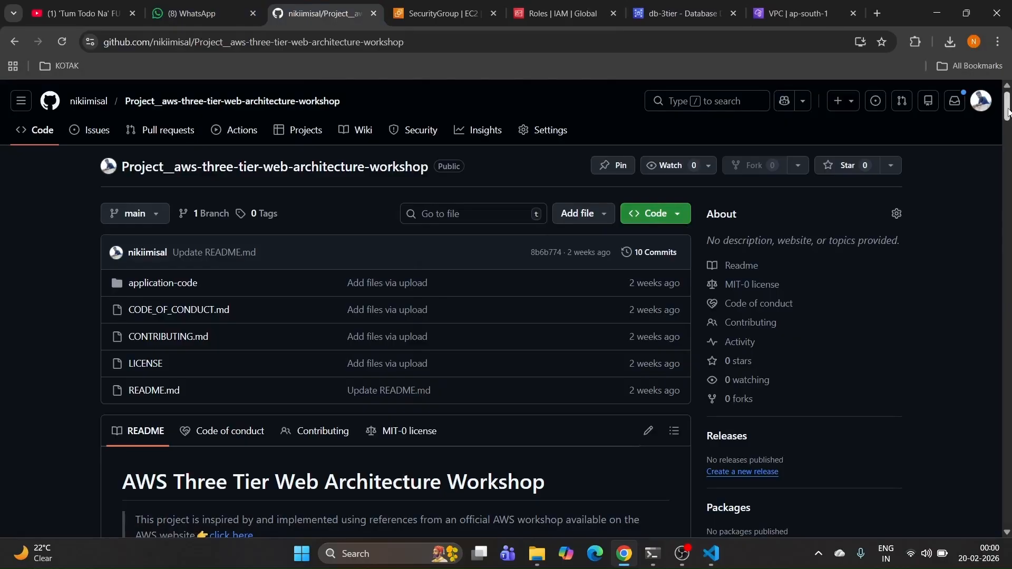
{"action": "scroll", "coordinate": [618, 285], "scroll_direction": "down", "scroll_amount": 20}
{"action": "scroll", "coordinate": [577, 265], "scroll_direction": "down", "scroll_amount": 20}
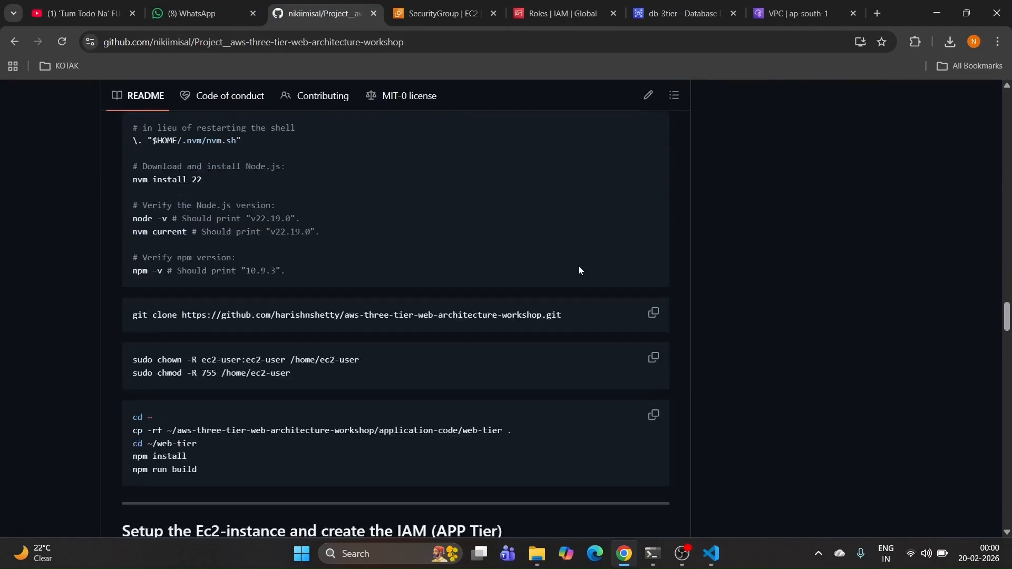
{"action": "double_click", "coordinate": [231, 207]}
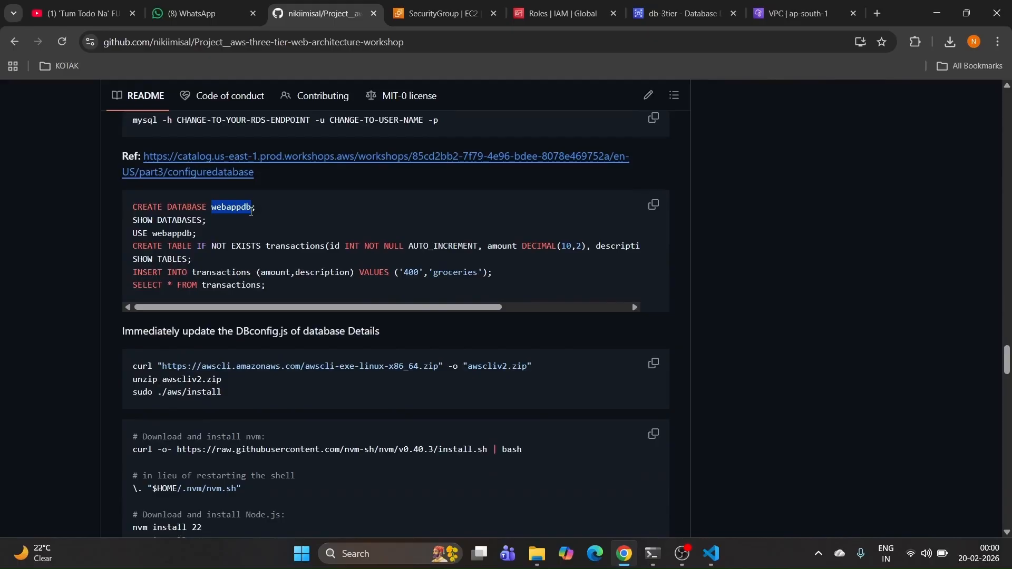
{"action": "key", "text": "alt+Tab"}
{"action": "key", "text": "ctrl+a"}
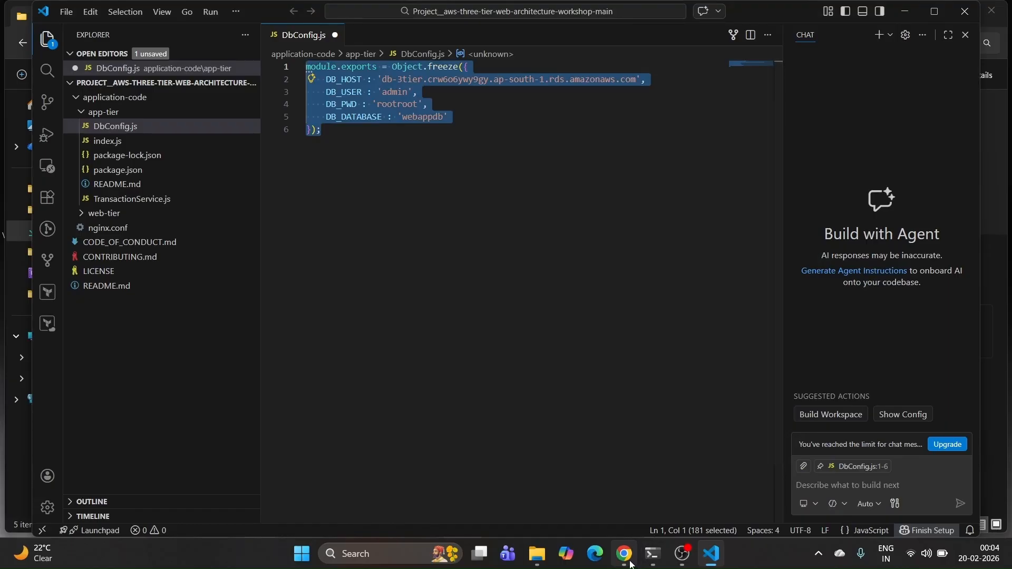
{"action": "key", "text": "alt+Tab"}
Step: Open application-code > app-tier > DbConfig.js in the GitHub repository
{"action": "scroll", "coordinate": [993, 237], "scroll_direction": "up", "scroll_amount": 20}
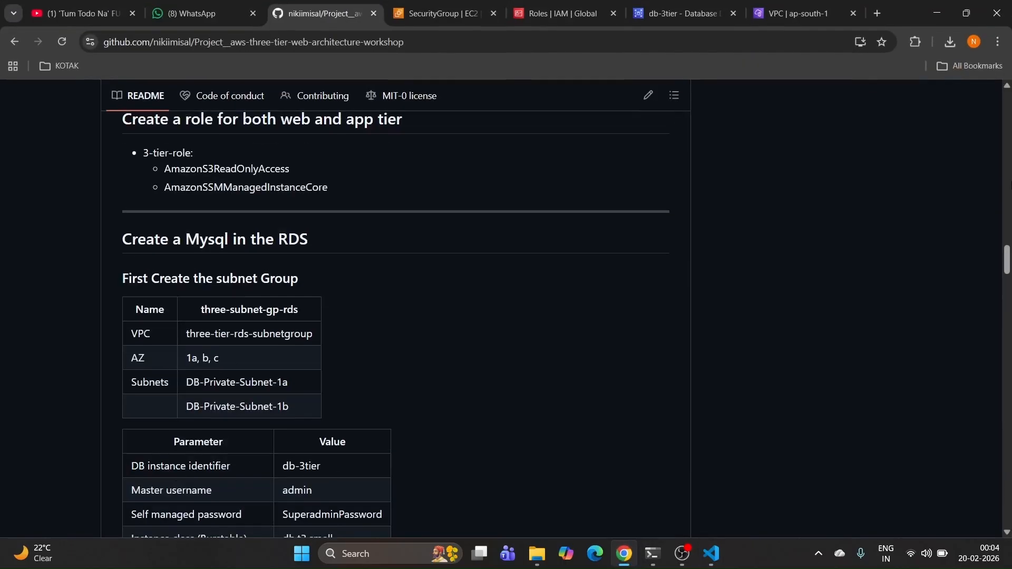
{"action": "scroll", "coordinate": [1009, 129], "scroll_direction": "up", "scroll_amount": 10}
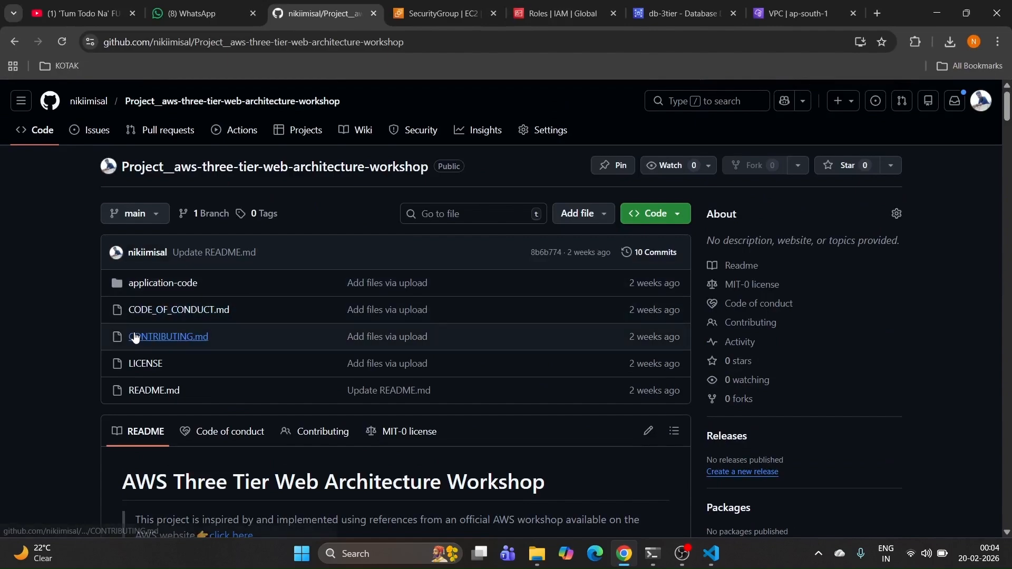
{"action": "scroll", "coordinate": [134, 338], "scroll_direction": "down", "scroll_amount": 1}
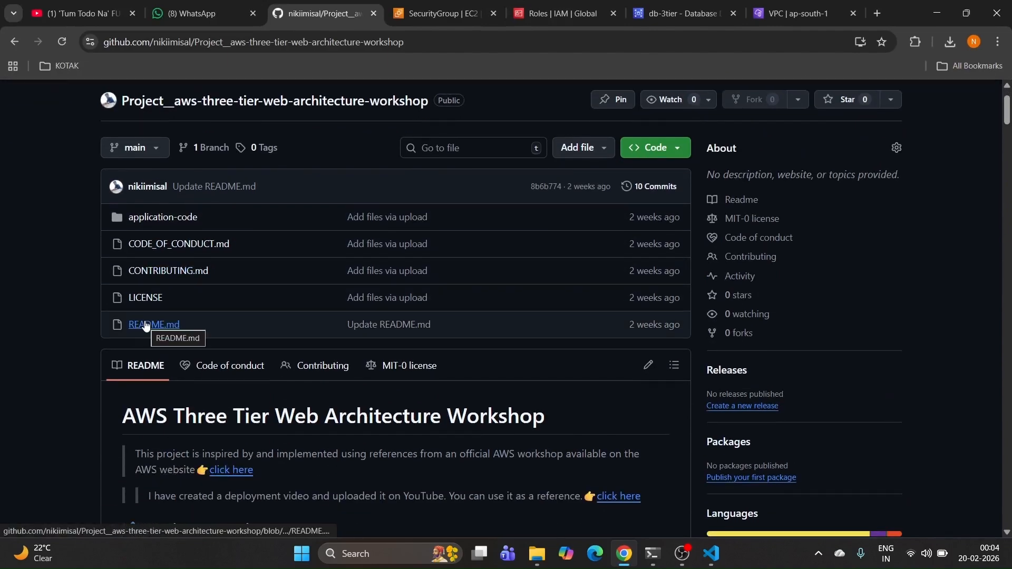
{"action": "left_click", "coordinate": [150, 224]}
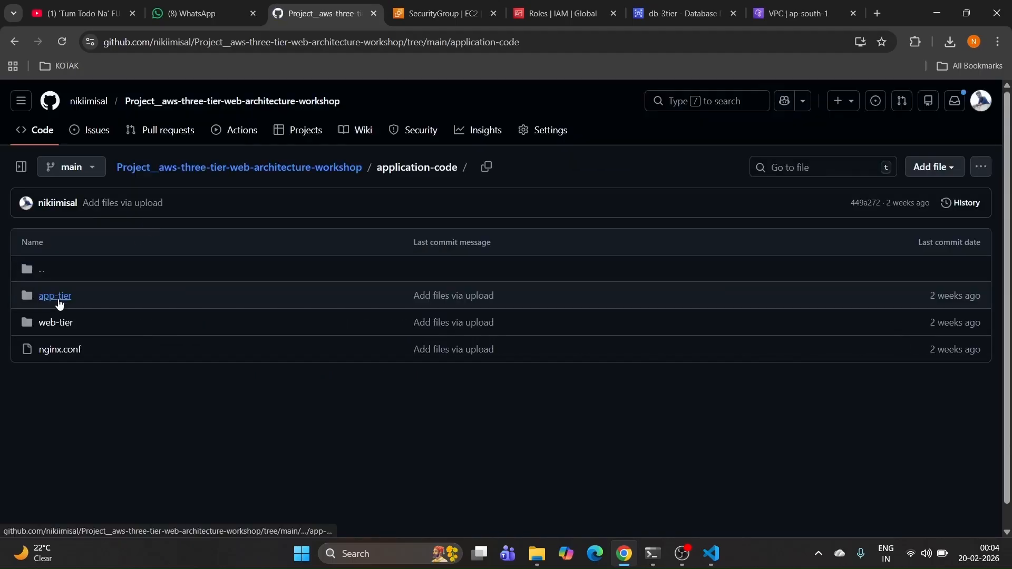
{"action": "left_click", "coordinate": [58, 298]}
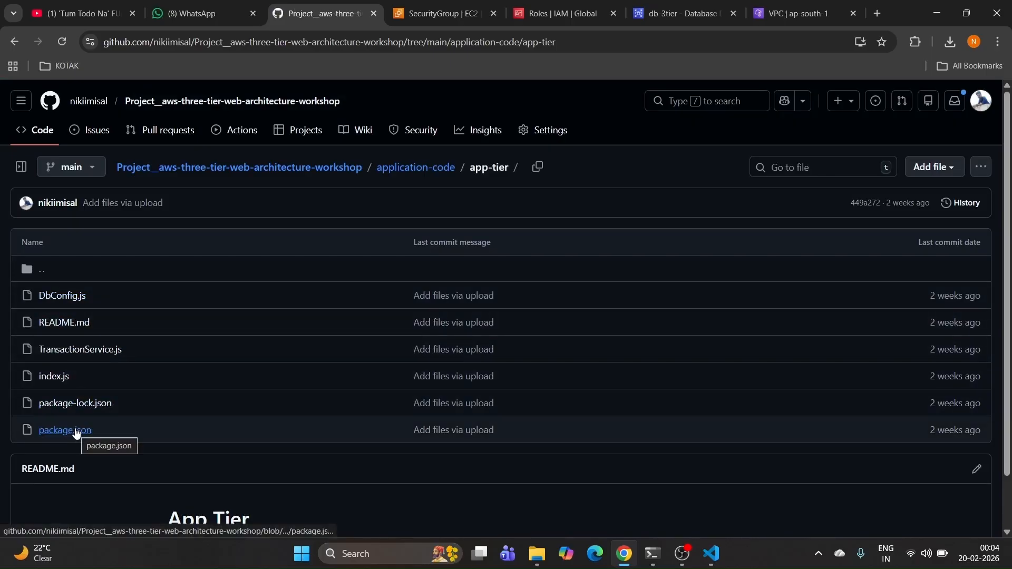
{"action": "left_click", "coordinate": [66, 295]}
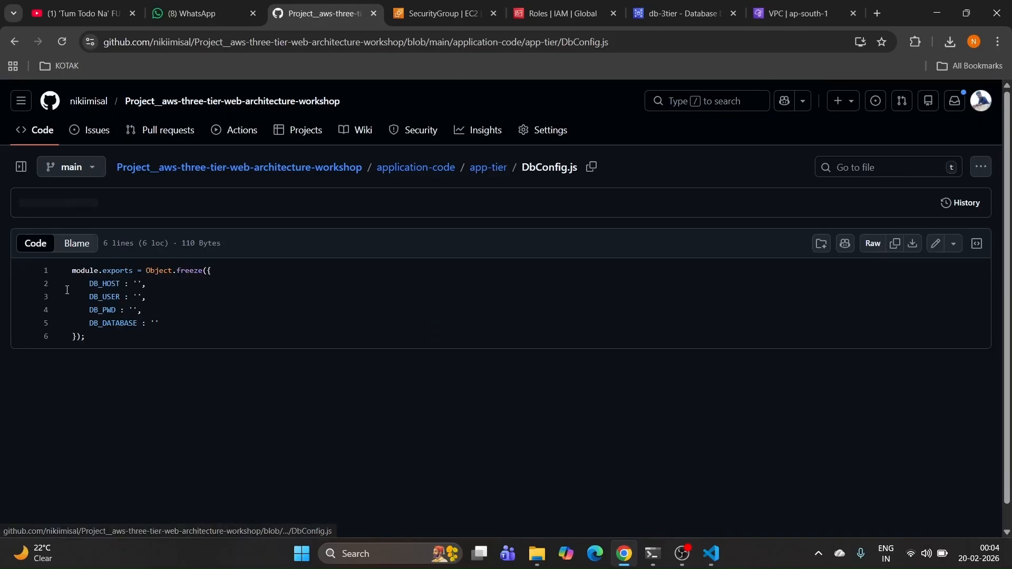
Step: Replace DbConfig.js on GitHub with the filled-in connection settings and commit the change
{"action": "left_click", "coordinate": [935, 244]}
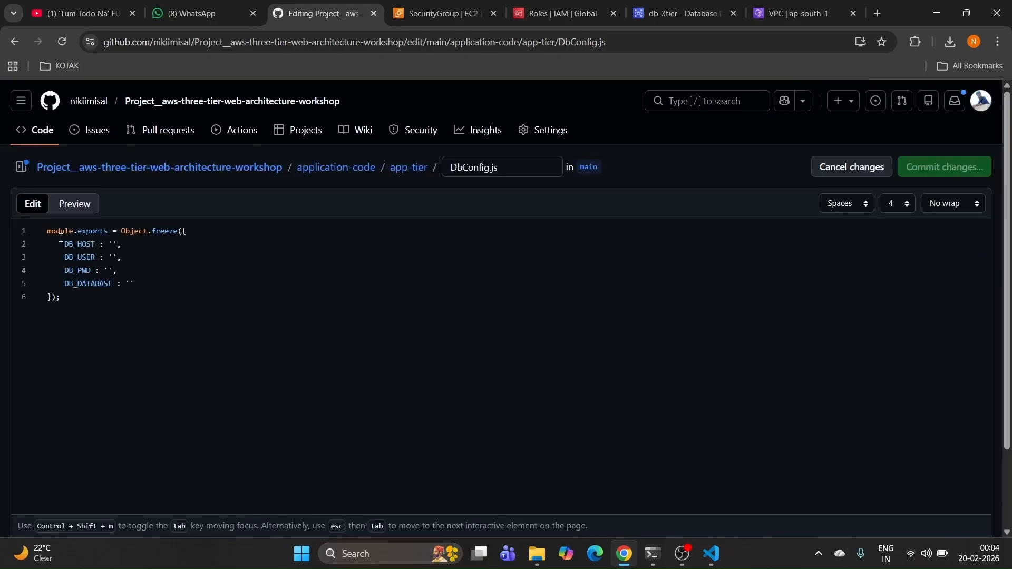
{"action": "key", "text": "ctrl+a"}
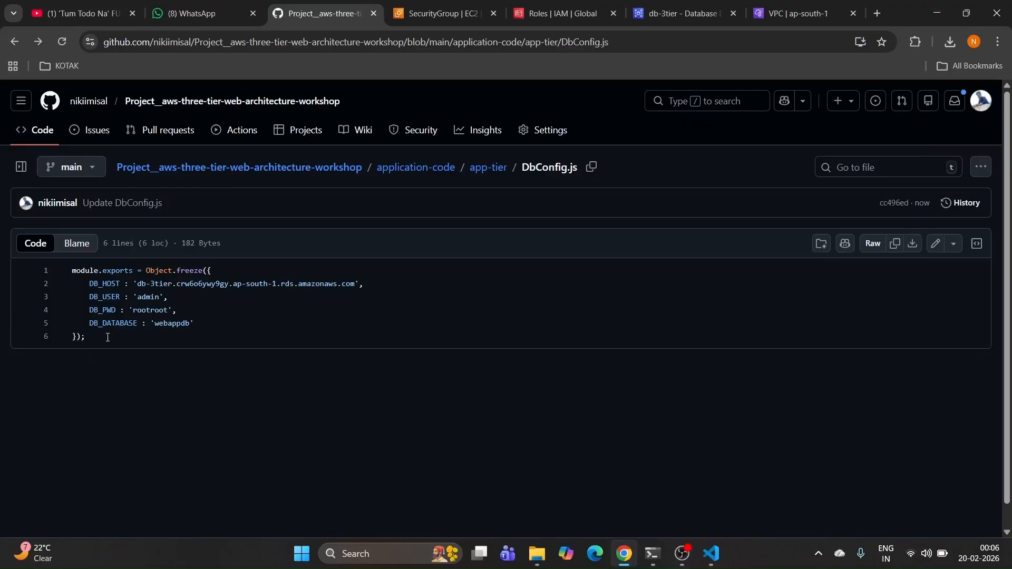
{"action": "left_click_drag", "start_coordinate": [107, 337], "coordinate": [68, 270]}
{"action": "left_click", "coordinate": [146, 342]}
{"action": "left_click_drag", "start_coordinate": [74, 276], "coordinate": [147, 340]}
{"action": "left_click", "coordinate": [163, 338]}
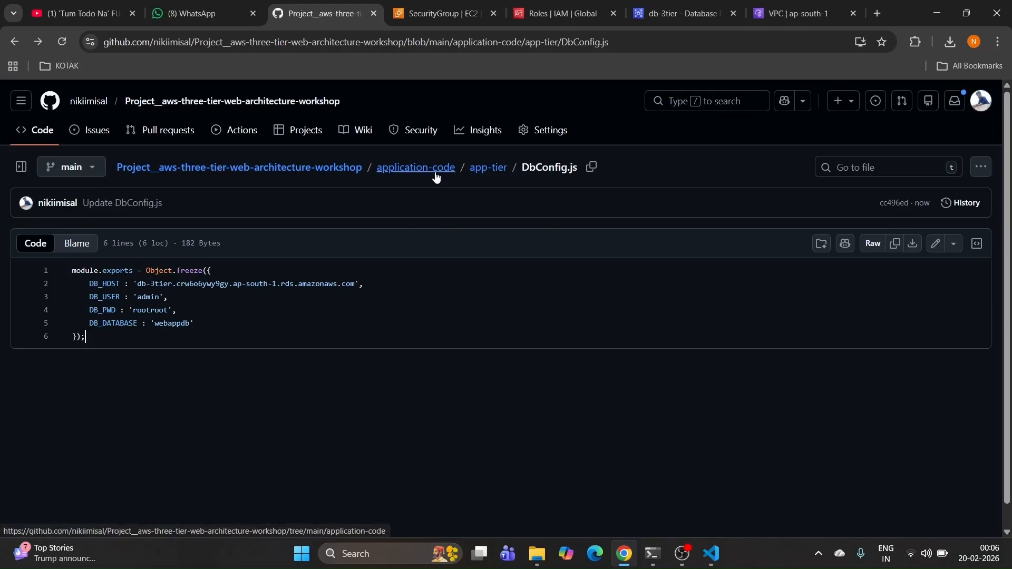
{"action": "left_click", "coordinate": [318, 168]}
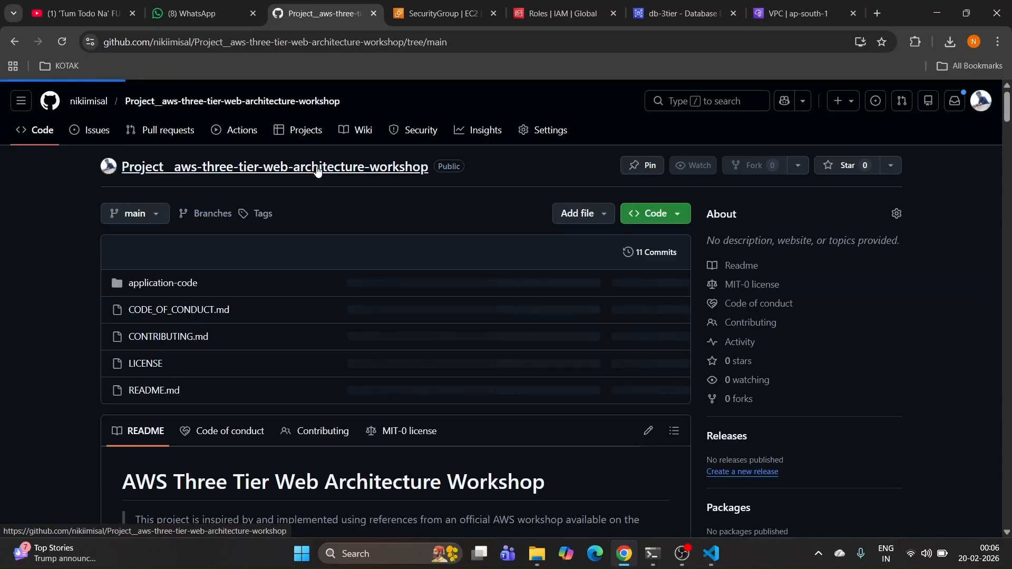
{"action": "left_click_drag", "start_coordinate": [1007, 119], "coordinate": [1008, 357]}
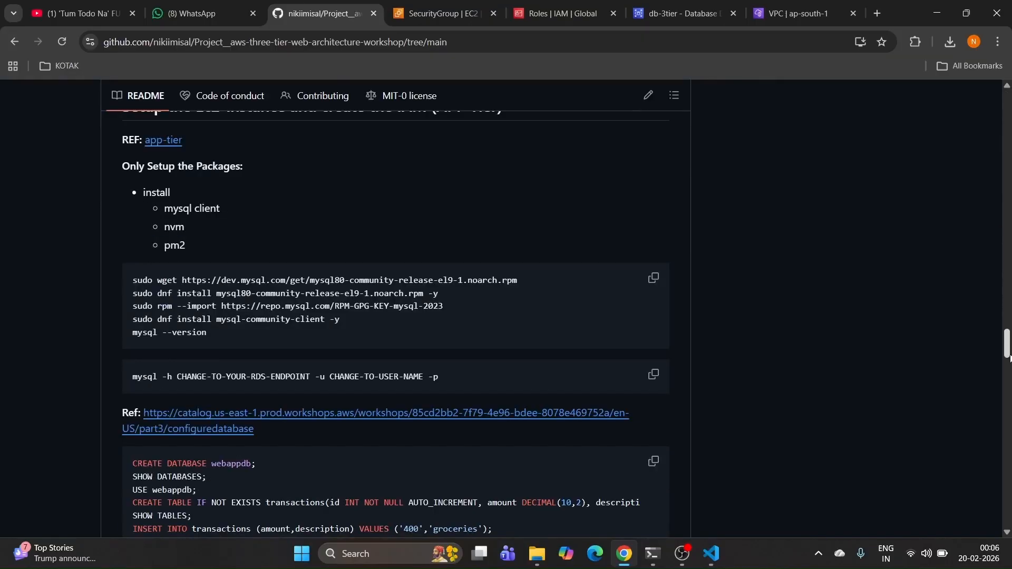
Step: Exit the mysql session on the app-tier instance
{"action": "scroll", "coordinate": [398, 318], "scroll_direction": "down", "scroll_amount": 5}
{"action": "left_click_drag", "start_coordinate": [399, 318], "coordinate": [115, 306]}
{"action": "left_click", "coordinate": [233, 368]}
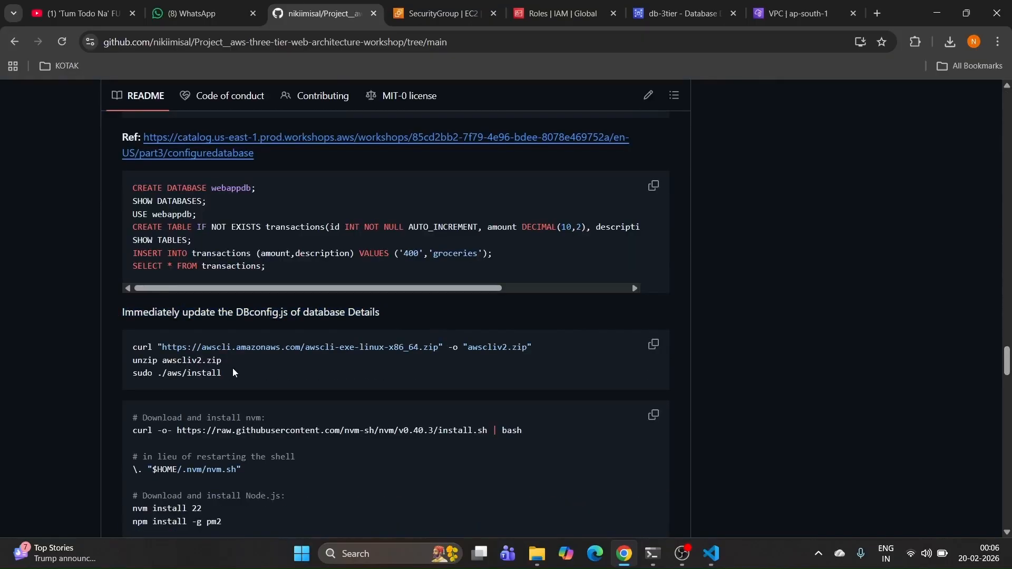
{"action": "left_click_drag", "start_coordinate": [537, 348], "coordinate": [125, 347]}
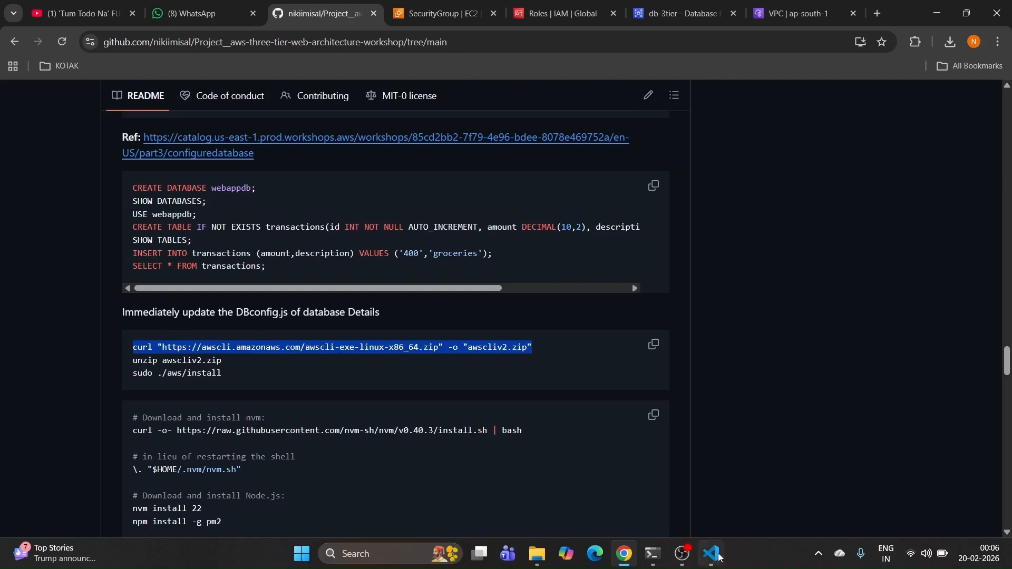
{"action": "left_click", "coordinate": [653, 554]}
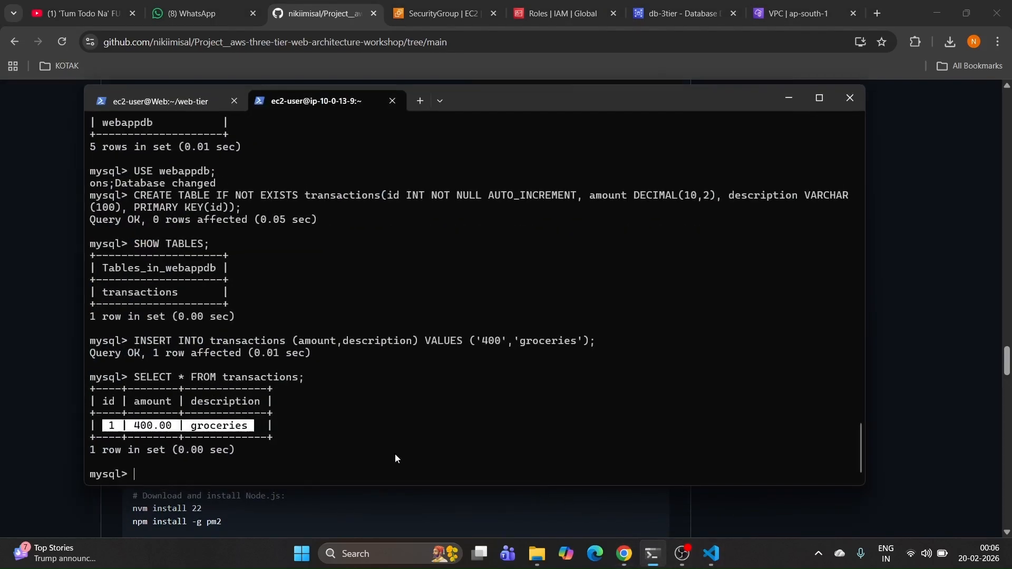
{"action": "type", "text": "exit"}
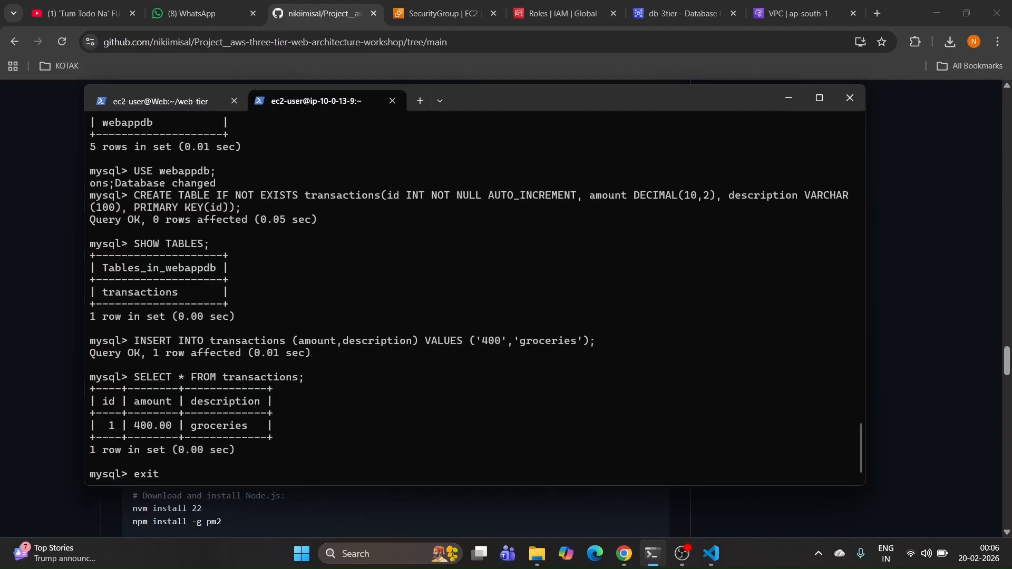
{"action": "key", "text": "Return"}
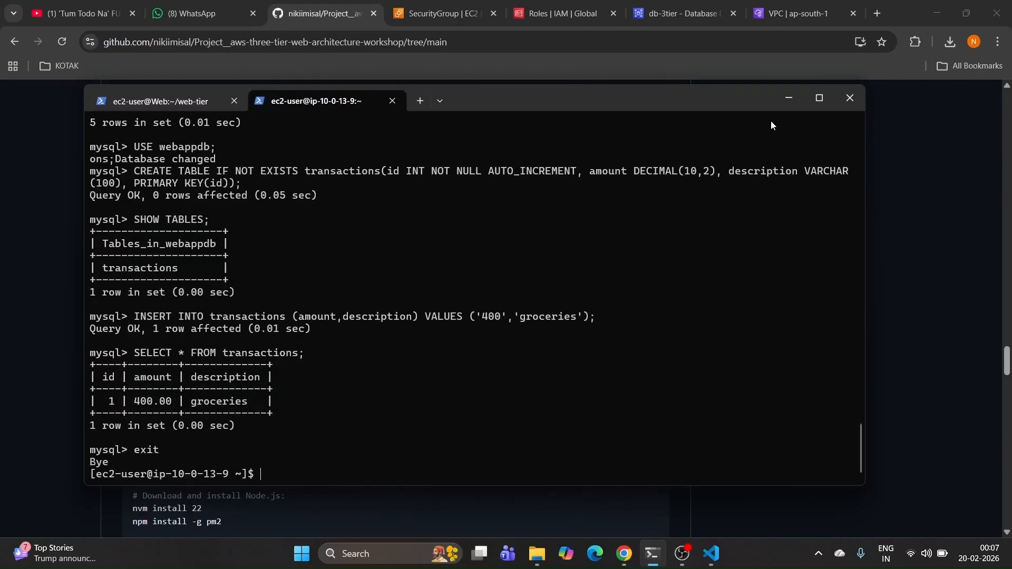
Step: Download, unzip and install AWS CLI v2 using the README's curl/unzip/install block
{"action": "left_click", "coordinate": [789, 100]}
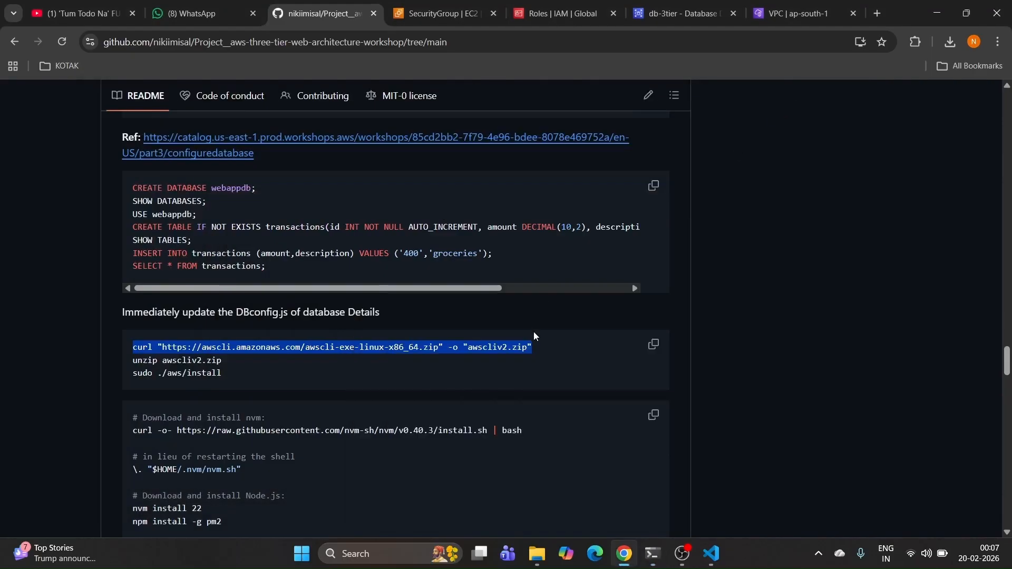
{"action": "left_click", "coordinate": [559, 348]}
{"action": "left_click", "coordinate": [653, 345]}
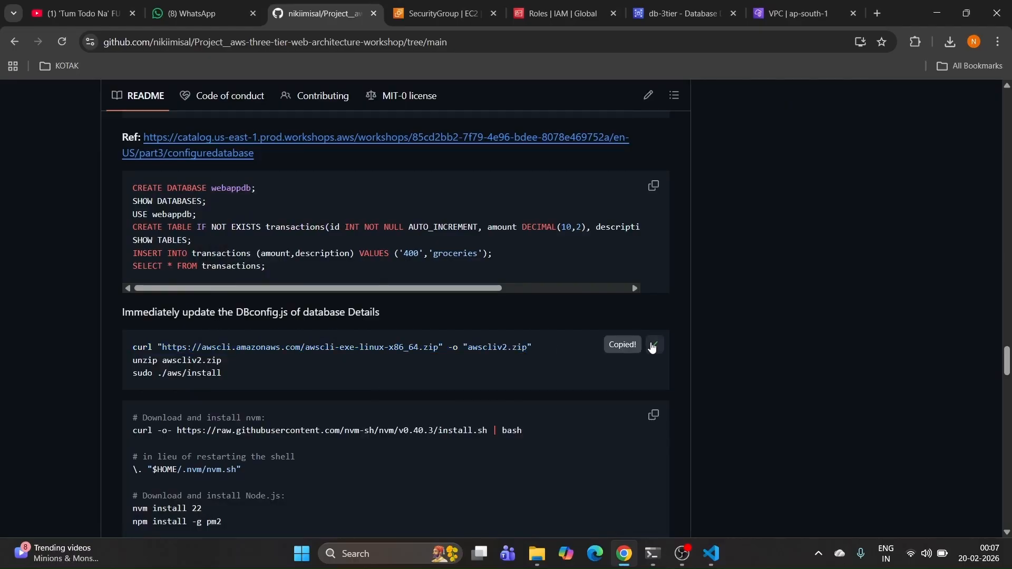
{"action": "left_click", "coordinate": [656, 554]}
{"action": "key", "text": "ctrl+v"}
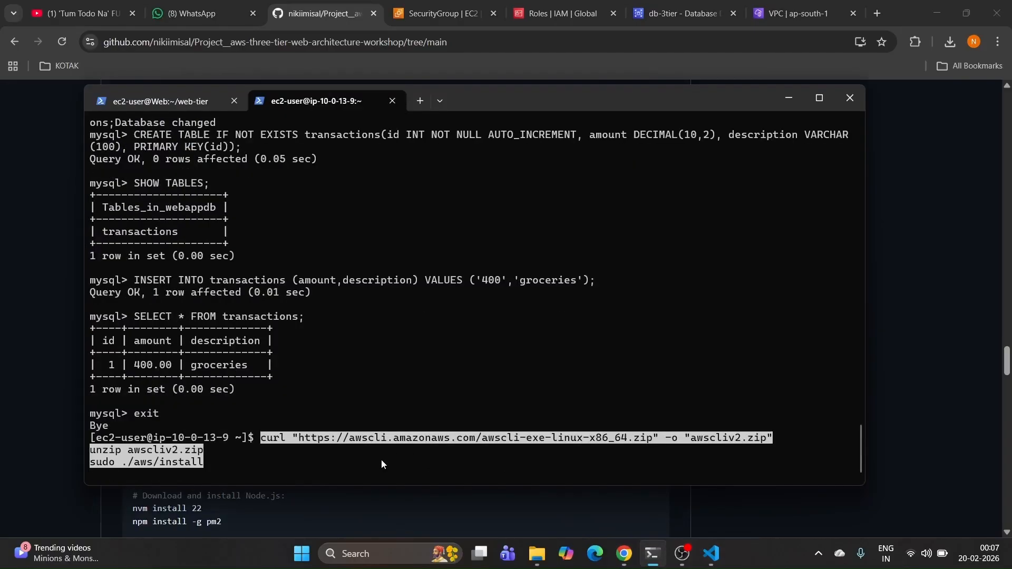
{"action": "key", "text": "Return"}
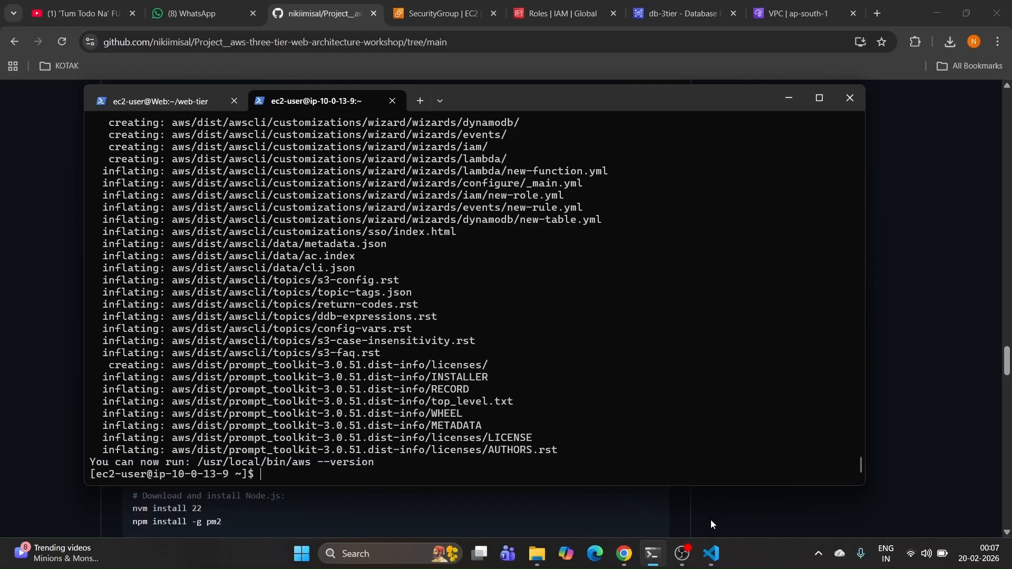
{"action": "left_click", "coordinate": [710, 519]}
{"action": "scroll", "coordinate": [566, 428], "scroll_direction": "down", "scroll_amount": 4}
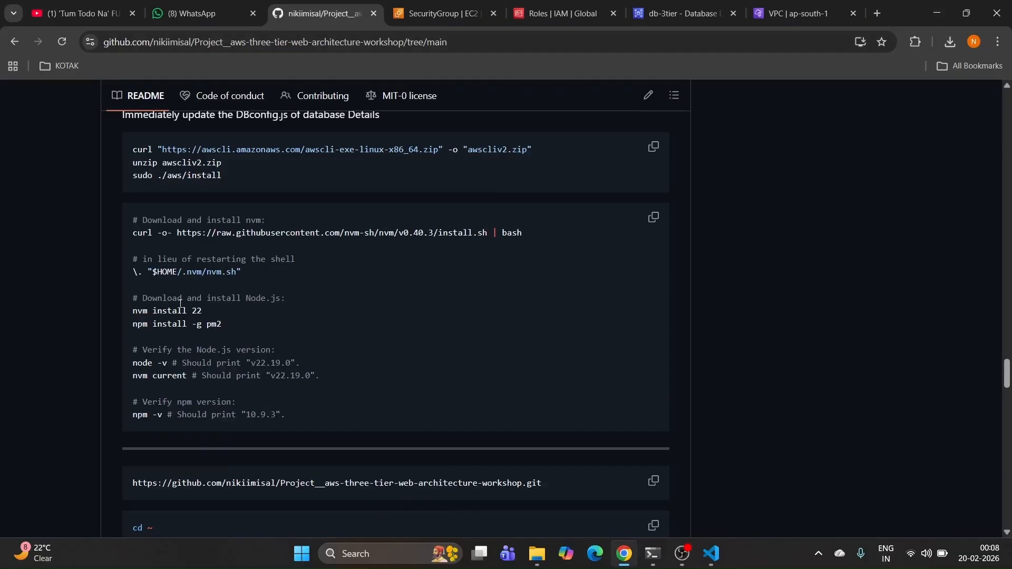
Step: Run the README's nvm block, installing Node.js v22.22.0, npm 10.9.4 and pm2
{"action": "left_click", "coordinate": [231, 327]}
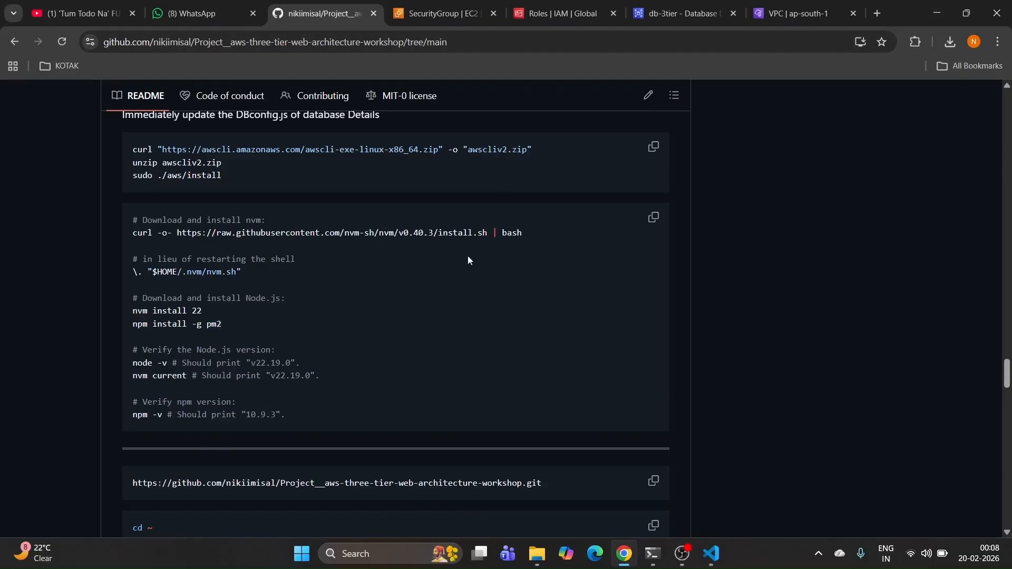
{"action": "left_click", "coordinate": [653, 217]}
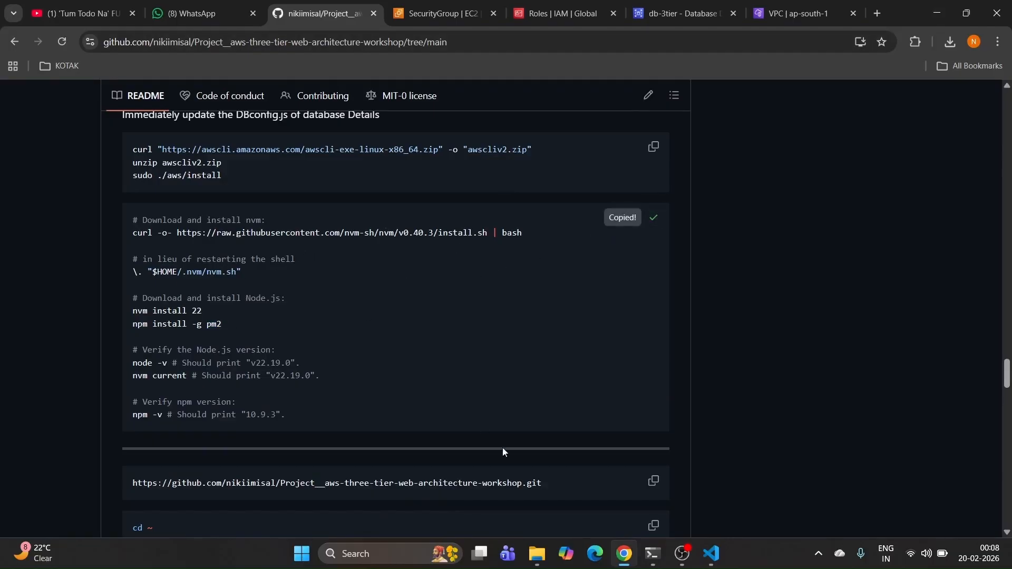
{"action": "key", "text": "alt+Tab"}
{"action": "key", "text": "ctrl+v"}
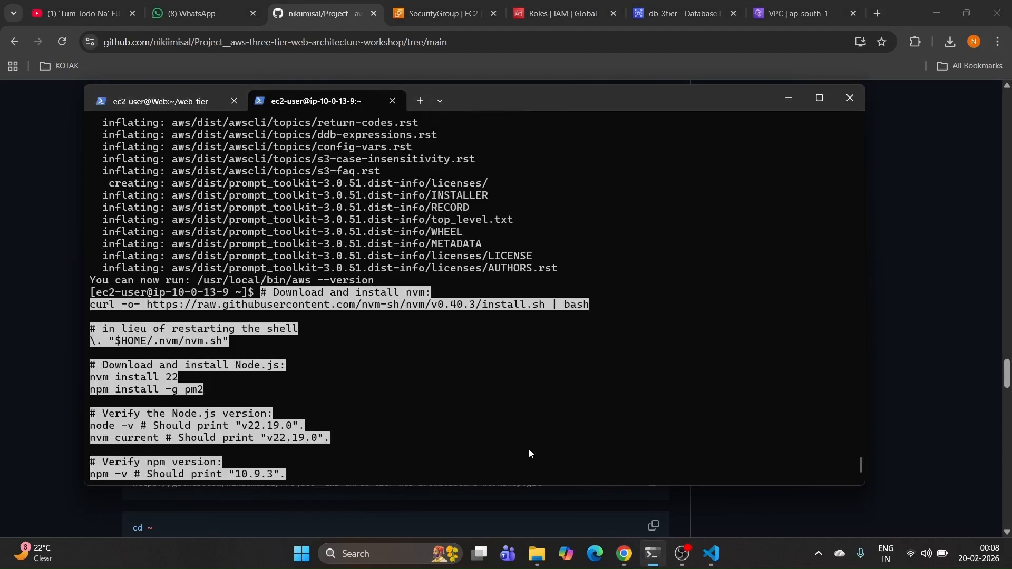
{"action": "key", "text": "Return"}
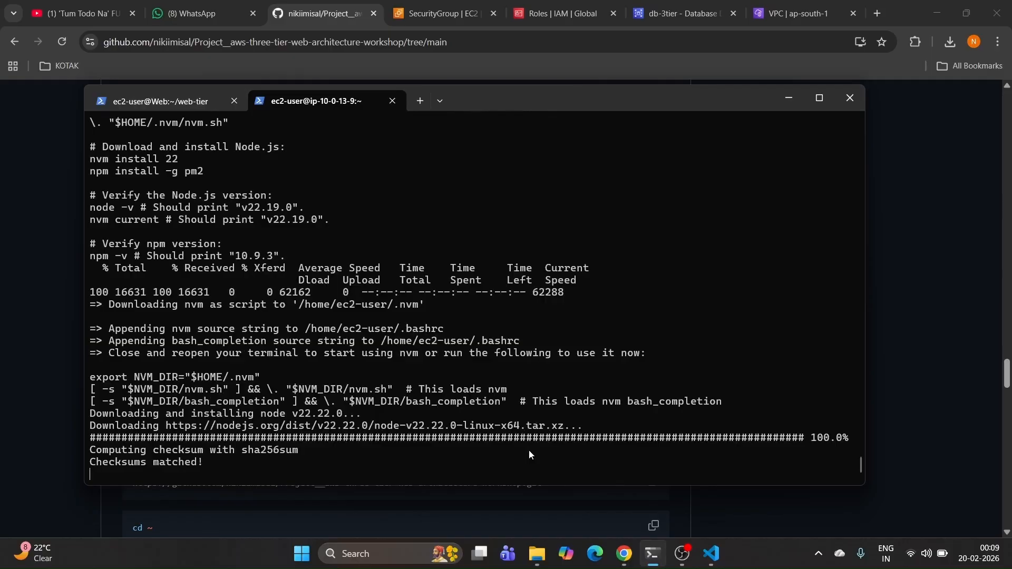
{"action": "mouse_move", "coordinate": [688, 560]}
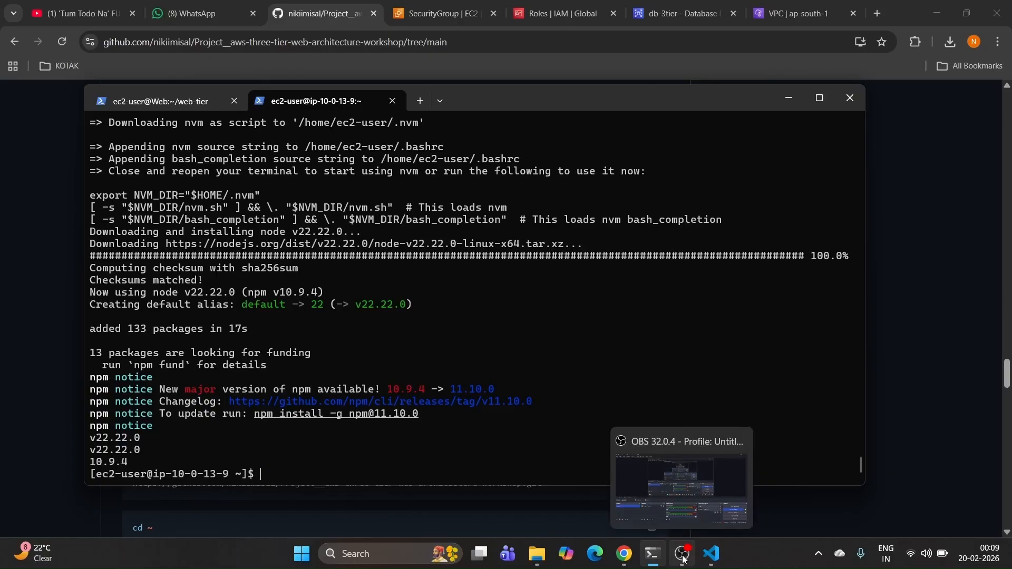
{"action": "left_click", "coordinate": [624, 554]}
Step: Copy the workshop repository clone URL from the README
{"action": "scroll", "coordinate": [432, 427], "scroll_direction": "down", "scroll_amount": 4}
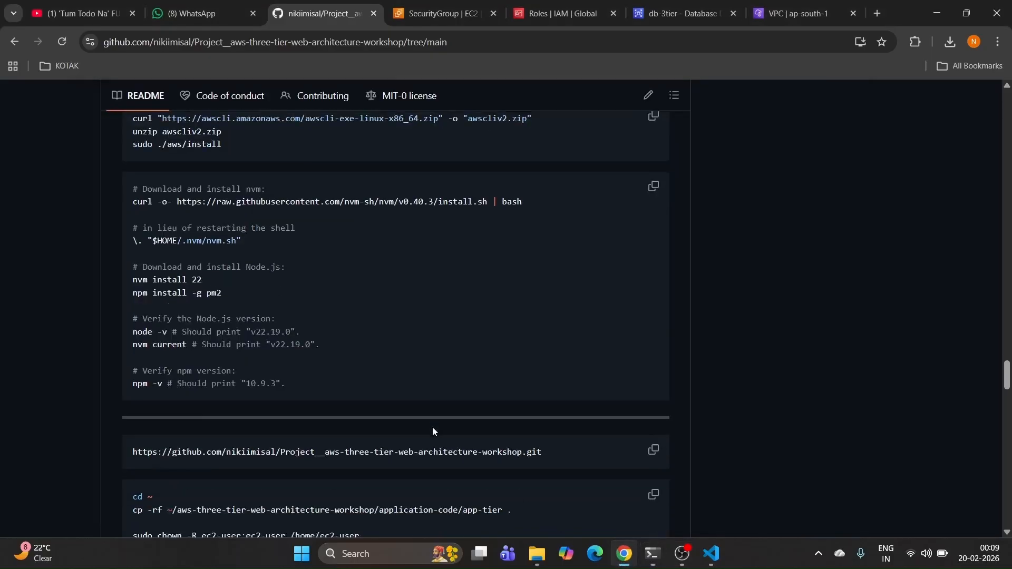
{"action": "left_click", "coordinate": [655, 285]}
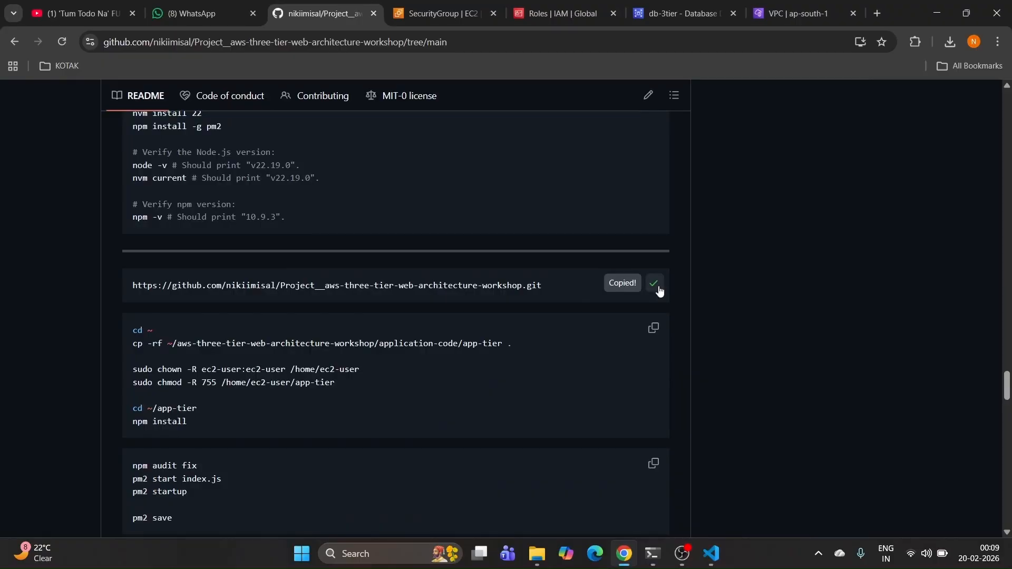
{"action": "left_click", "coordinate": [67, 45]}
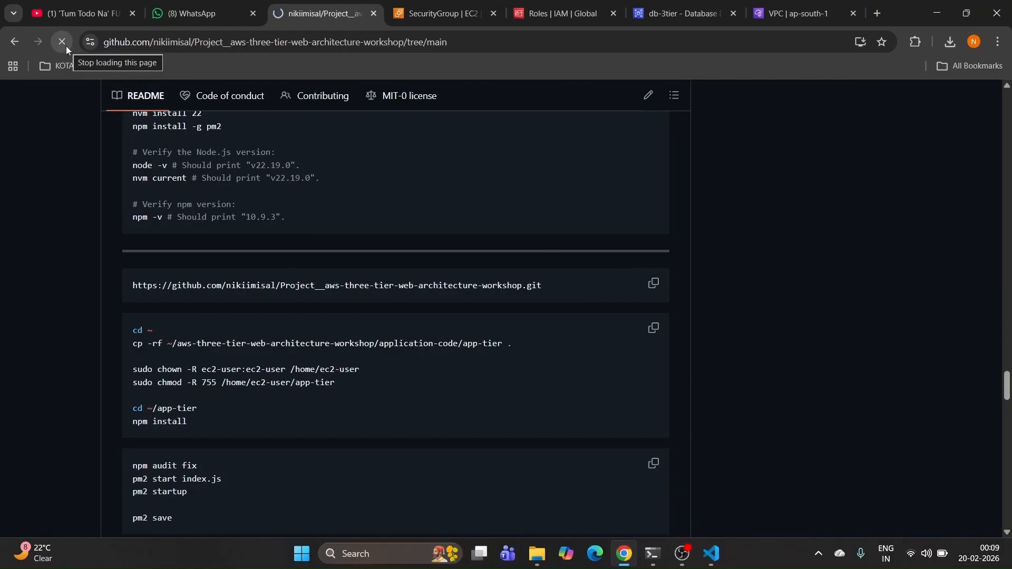
{"action": "left_click", "coordinate": [65, 46]}
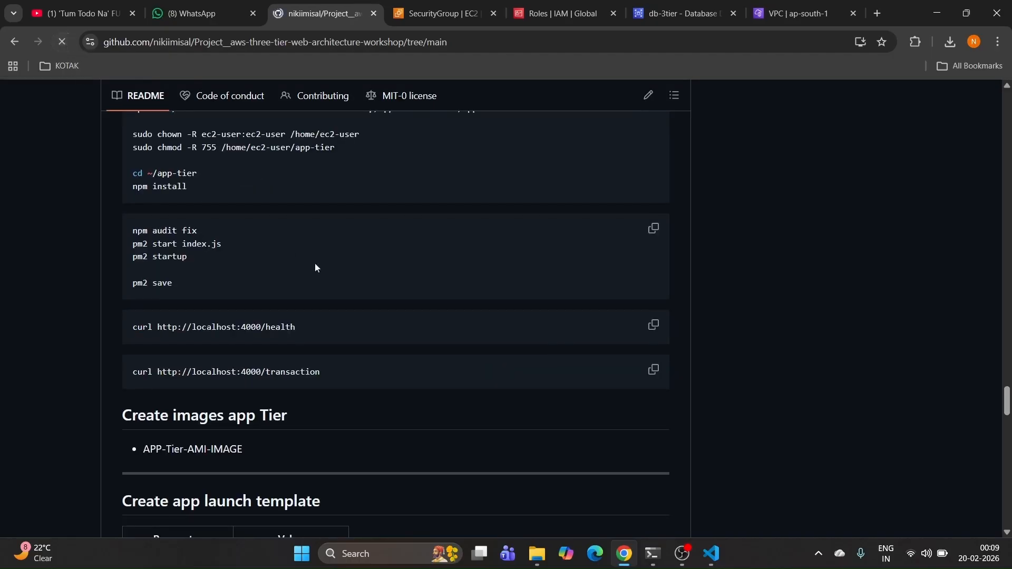
{"action": "scroll", "coordinate": [368, 277], "scroll_direction": "down", "scroll_amount": 9}
{"action": "scroll", "coordinate": [369, 277], "scroll_direction": "down", "scroll_amount": 20}
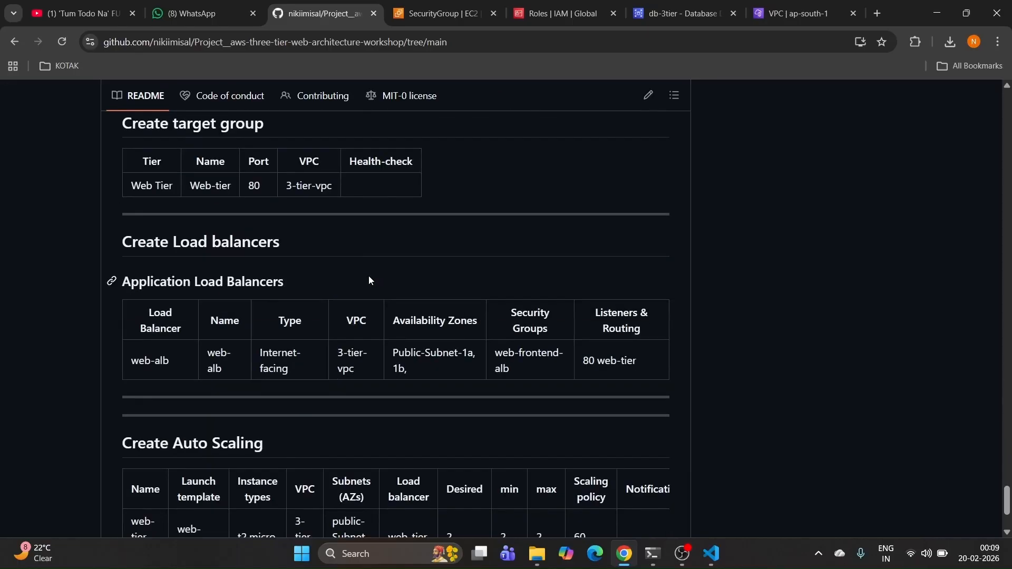
{"action": "scroll", "coordinate": [369, 276], "scroll_direction": "up", "scroll_amount": 12}
{"action": "scroll", "coordinate": [452, 269], "scroll_direction": "up", "scroll_amount": 11}
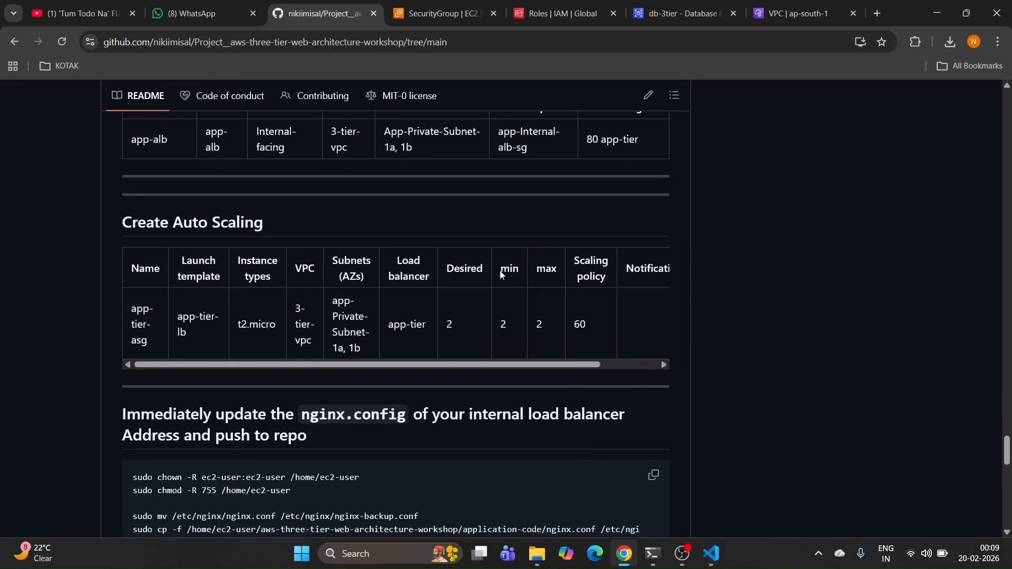
{"action": "scroll", "coordinate": [558, 267], "scroll_direction": "up", "scroll_amount": 7}
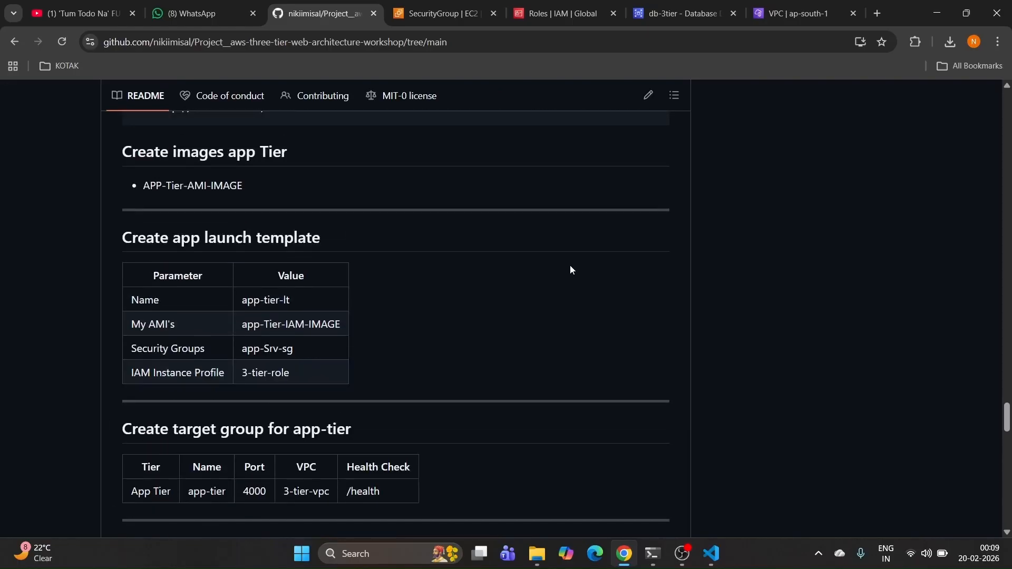
{"action": "scroll", "coordinate": [619, 292], "scroll_direction": "up", "scroll_amount": 4}
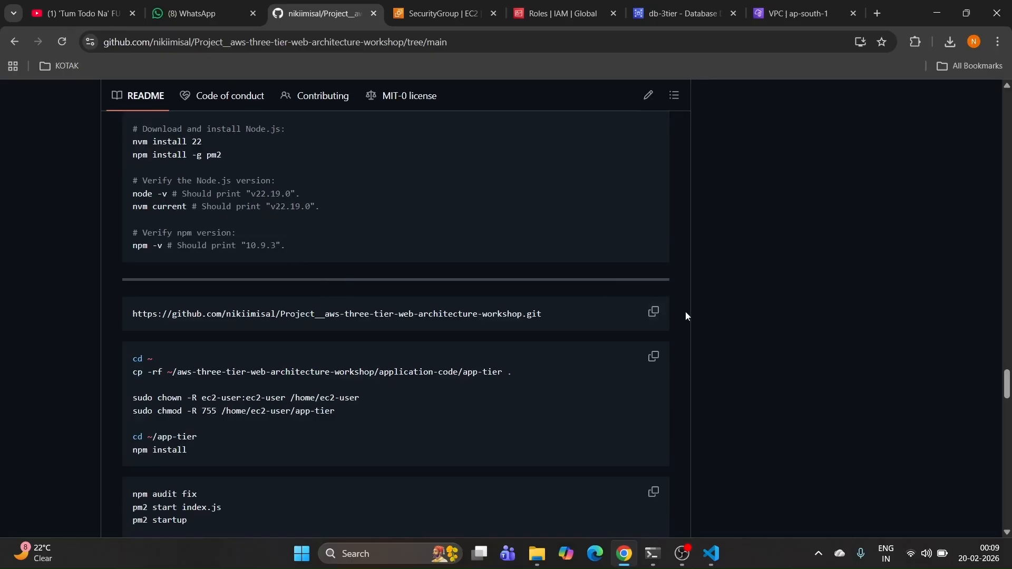
{"action": "left_click", "coordinate": [653, 311]}
Step: Run git clone with the repository URL, which fails with 'git: command not found'
{"action": "left_click", "coordinate": [653, 556]}
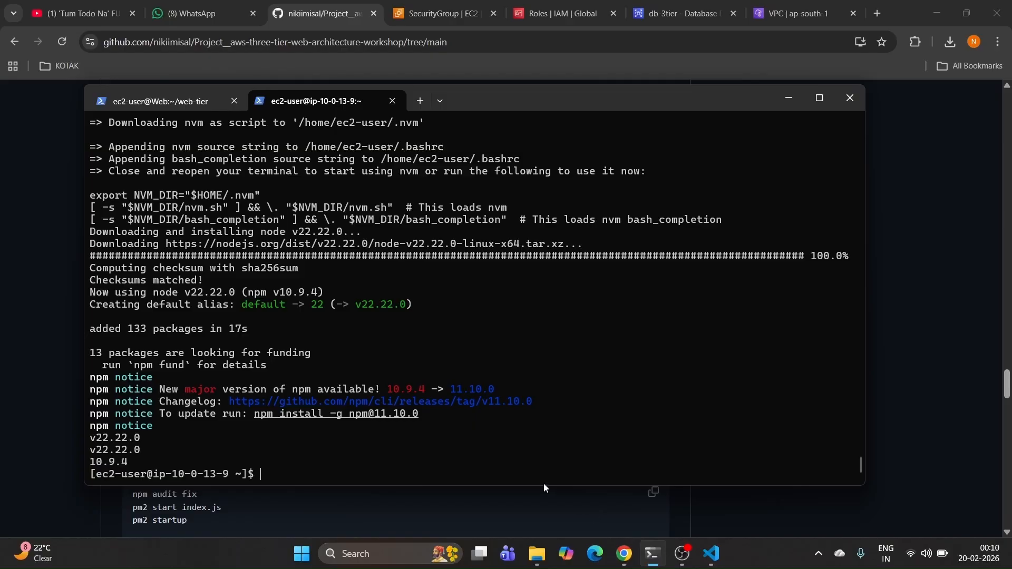
{"action": "type", "text": "git clone"}
{"action": "key", "text": "ctrl+v"}
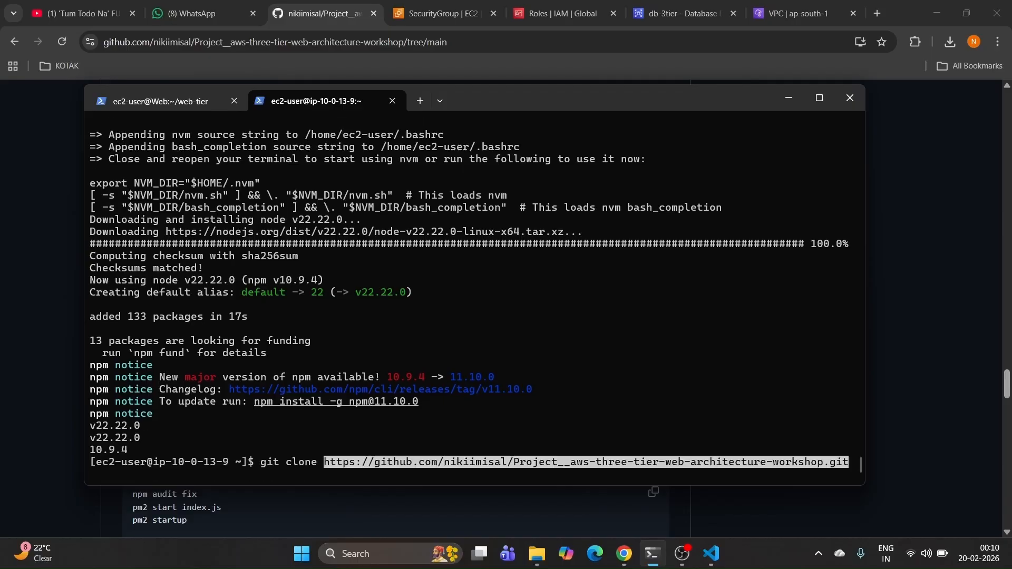
{"action": "key", "text": "Return"}
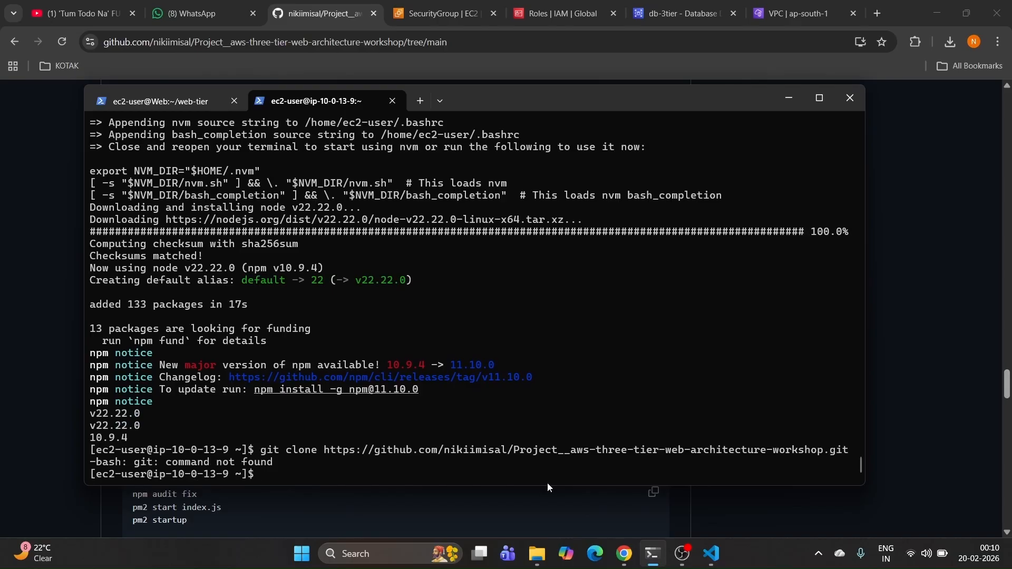
{"action": "left_click", "coordinate": [906, 435]}
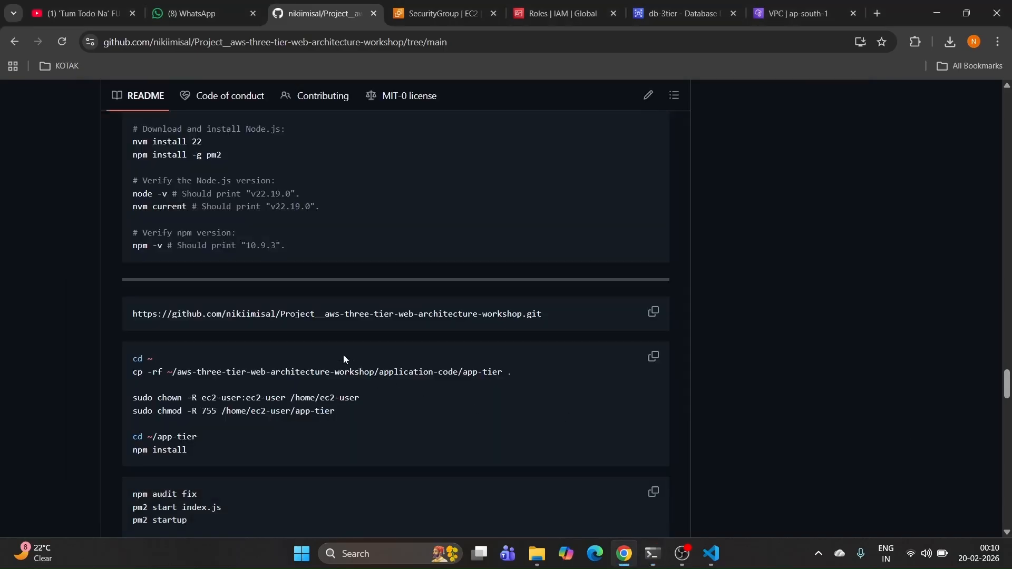
Step: Install git with 'sudo yum install git -y' and recall the earlier git clone command
{"action": "scroll", "coordinate": [346, 350], "scroll_direction": "up", "scroll_amount": 10}
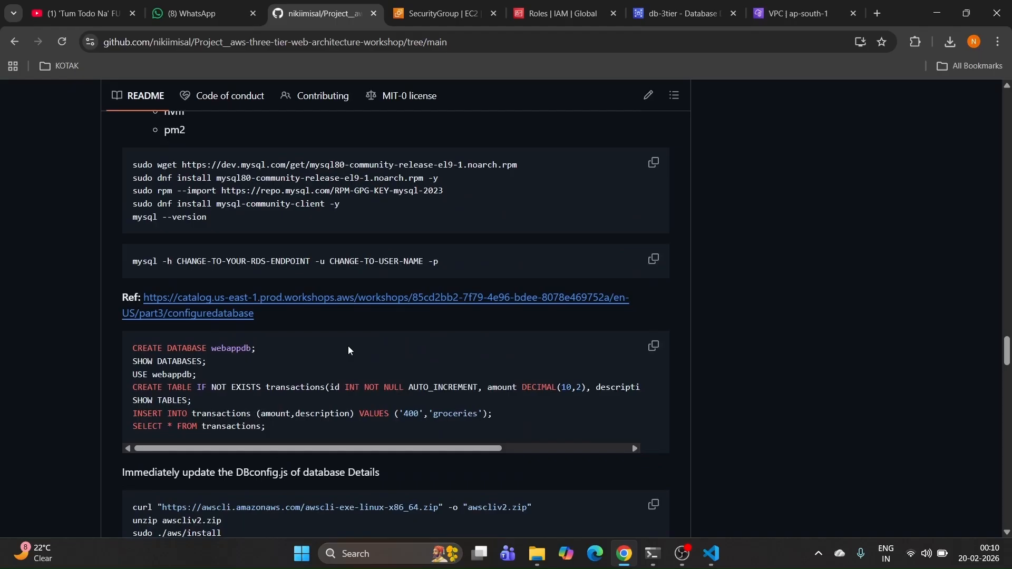
{"action": "scroll", "coordinate": [348, 351], "scroll_direction": "up", "scroll_amount": 5}
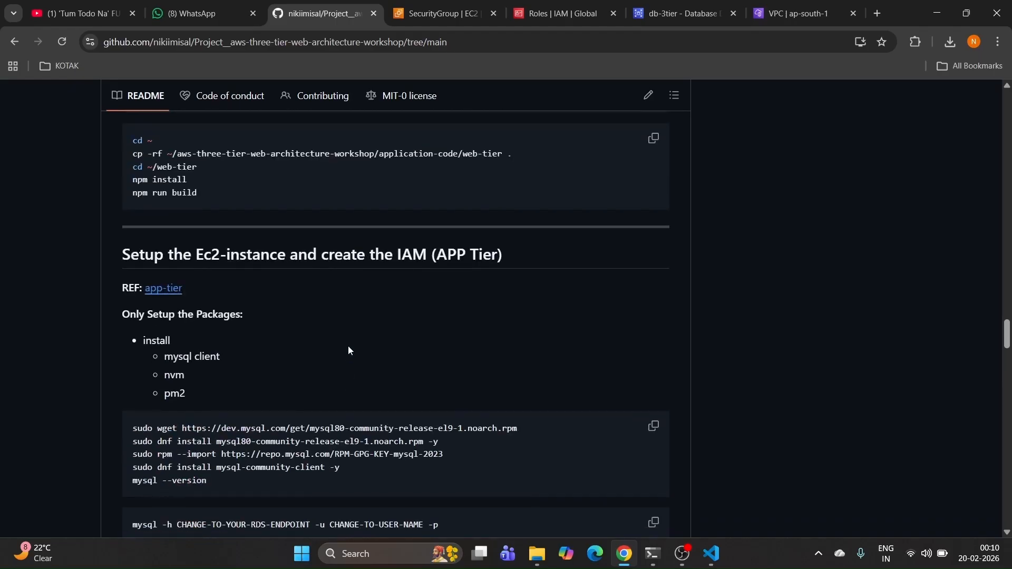
{"action": "scroll", "coordinate": [348, 350], "scroll_direction": "up", "scroll_amount": 5}
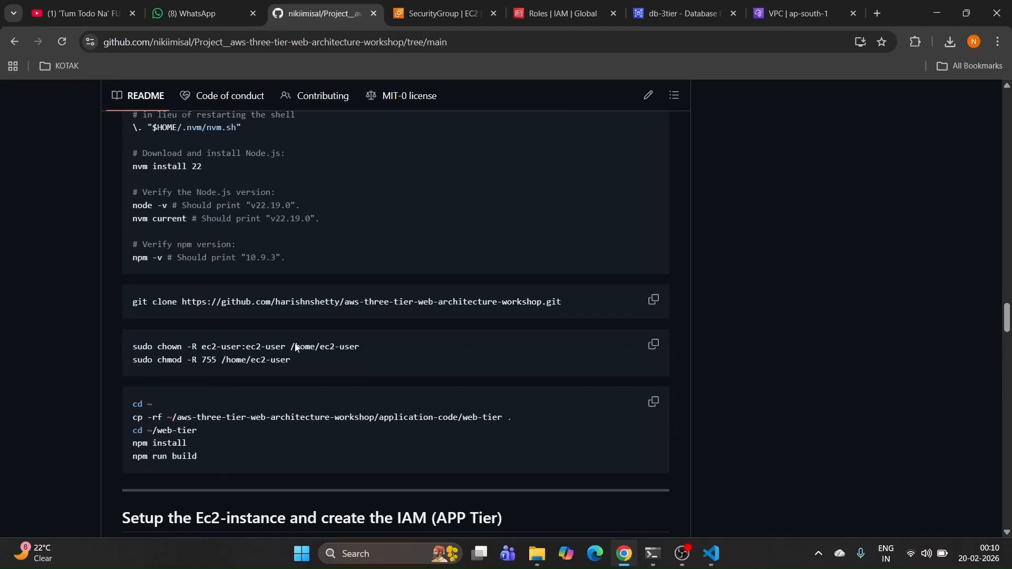
{"action": "scroll", "coordinate": [216, 342], "scroll_direction": "up", "scroll_amount": 3}
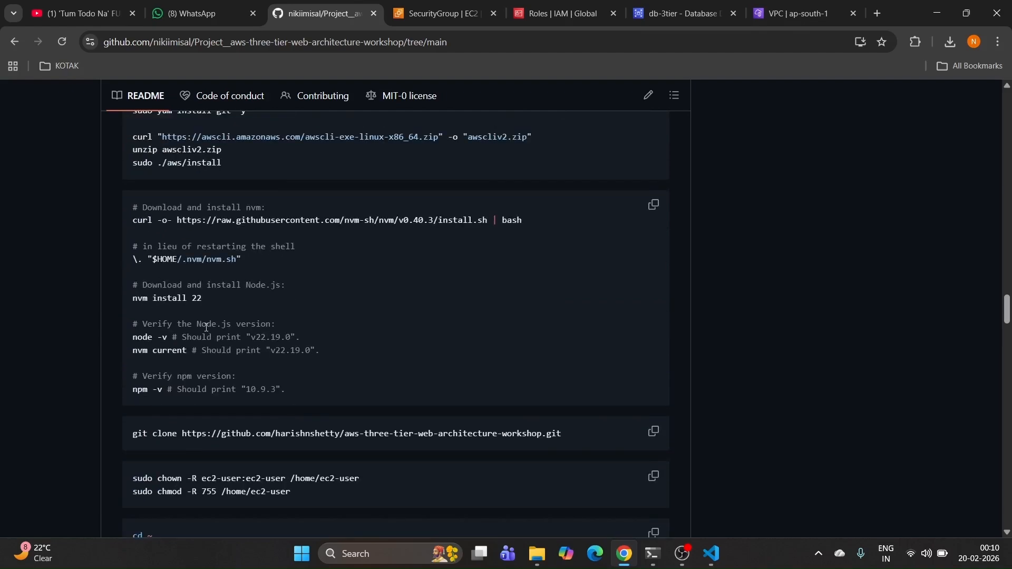
{"action": "scroll", "coordinate": [206, 327], "scroll_direction": "up", "scroll_amount": 3}
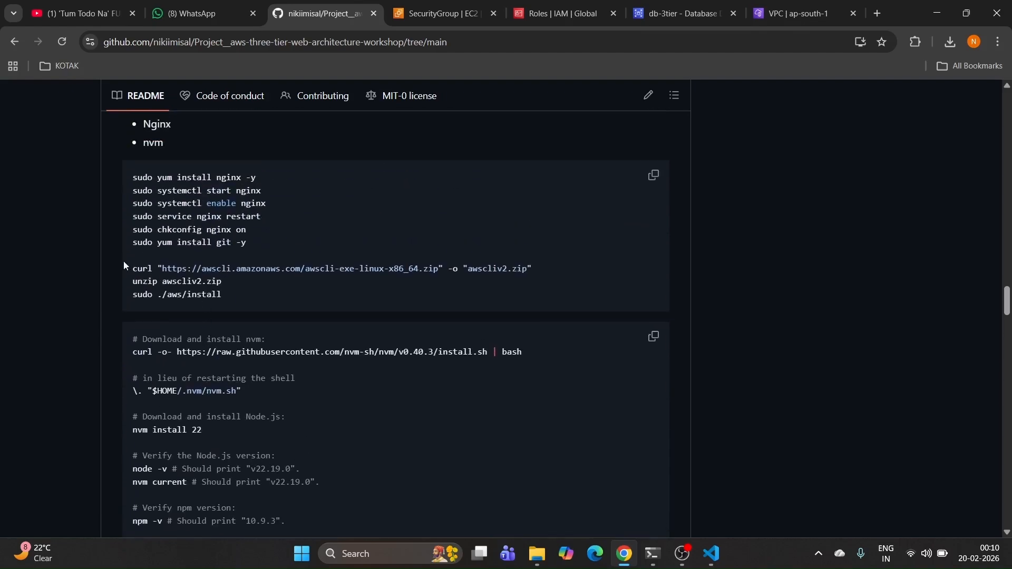
{"action": "left_click_drag", "start_coordinate": [128, 244], "coordinate": [237, 243]}
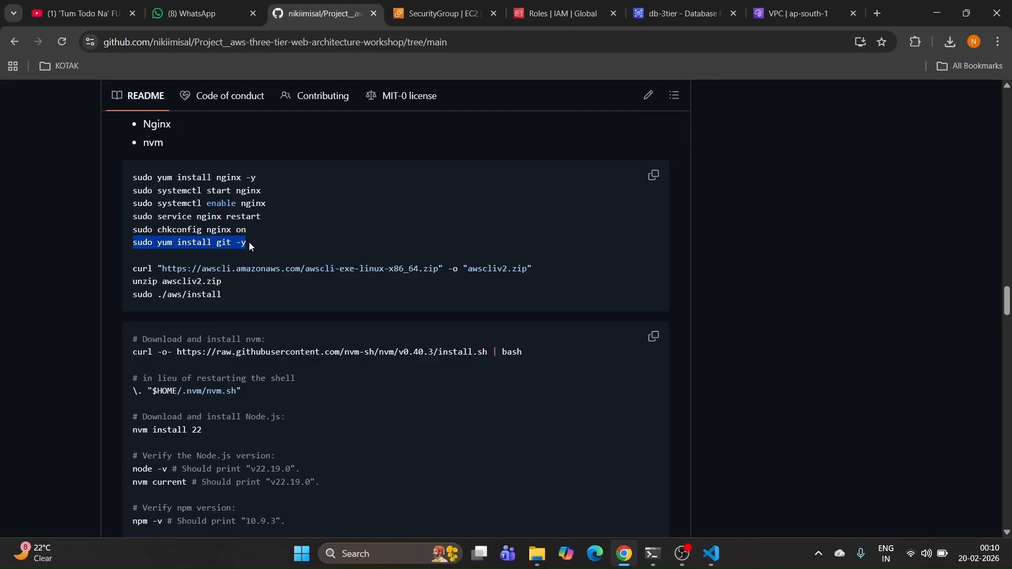
{"action": "left_click", "coordinate": [659, 560]}
{"action": "right_click", "coordinate": [504, 466]}
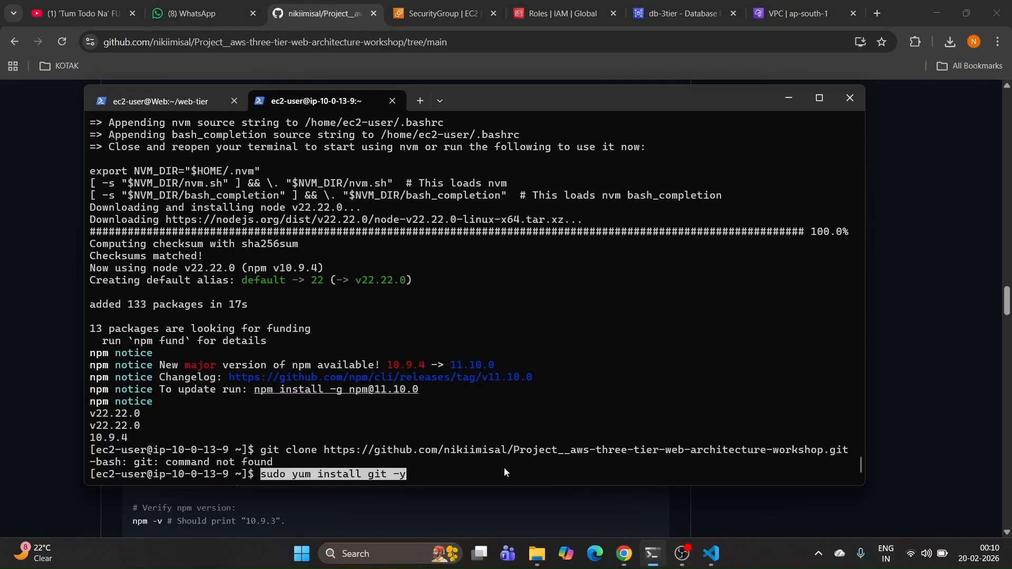
{"action": "key", "text": "Return"}
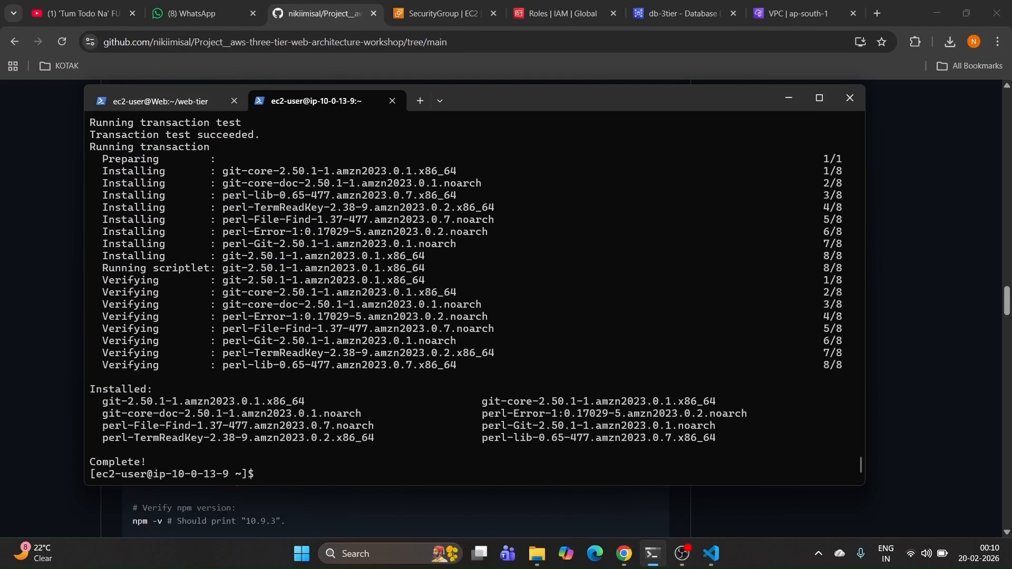
{"action": "key", "text": "Up"}
{"action": "key", "text": "Up"}
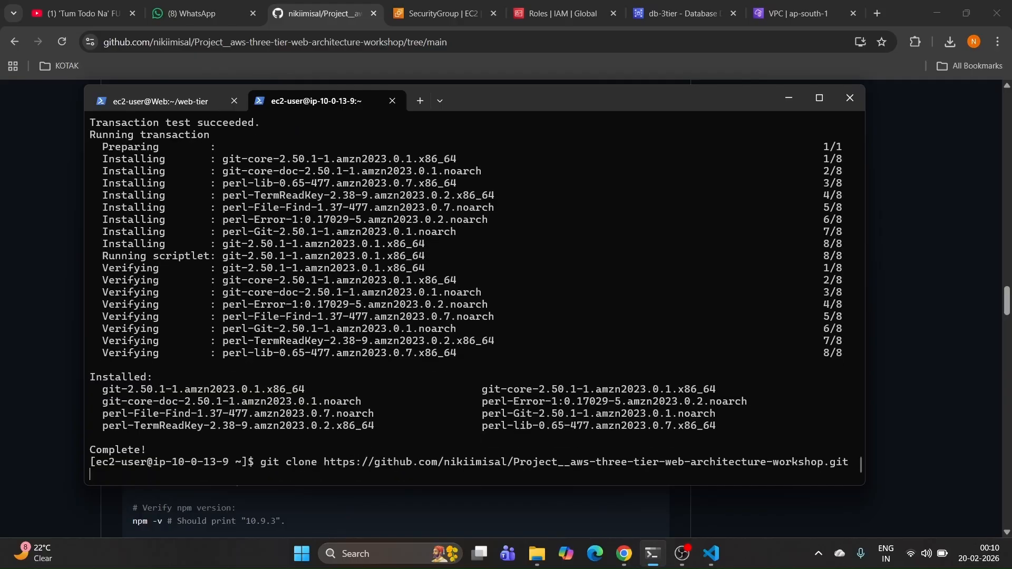
Step: Rerun the git clone, then run the cd ~, cp -rf app-tier and npm install commands
{"action": "key", "text": "Return"}
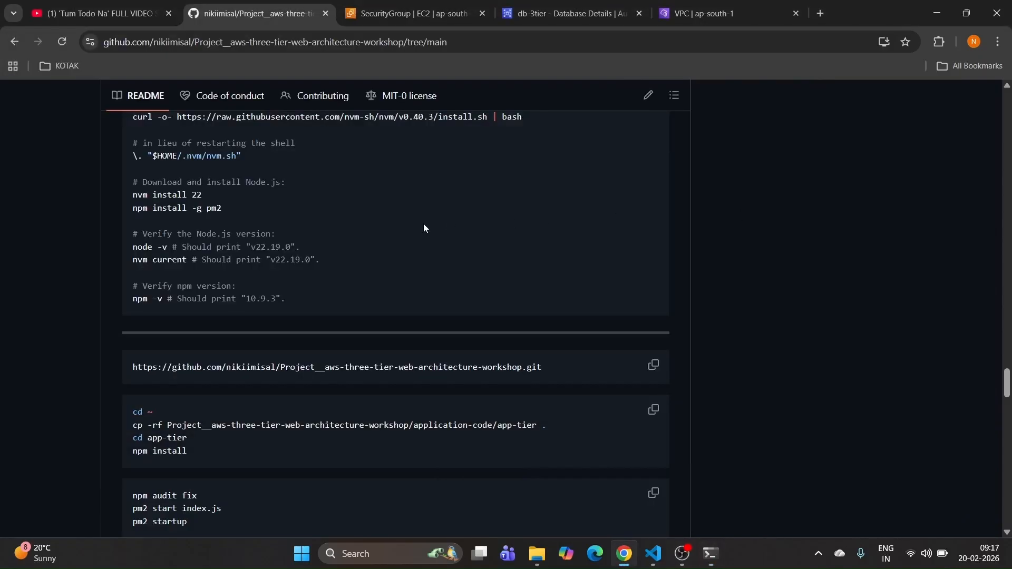
{"action": "scroll", "coordinate": [424, 227], "scroll_direction": "down", "scroll_amount": 3}
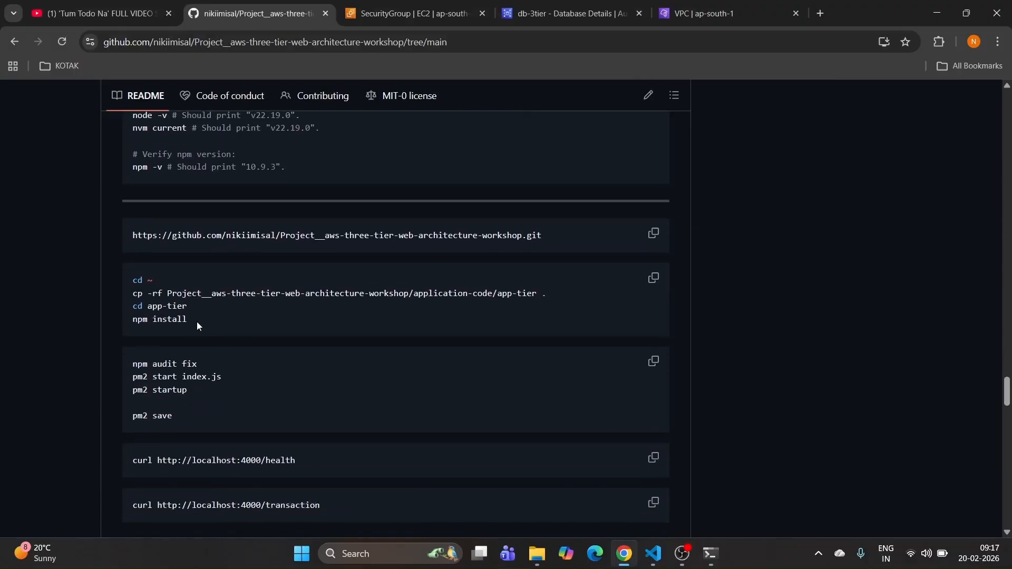
{"action": "left_click", "coordinate": [653, 277]}
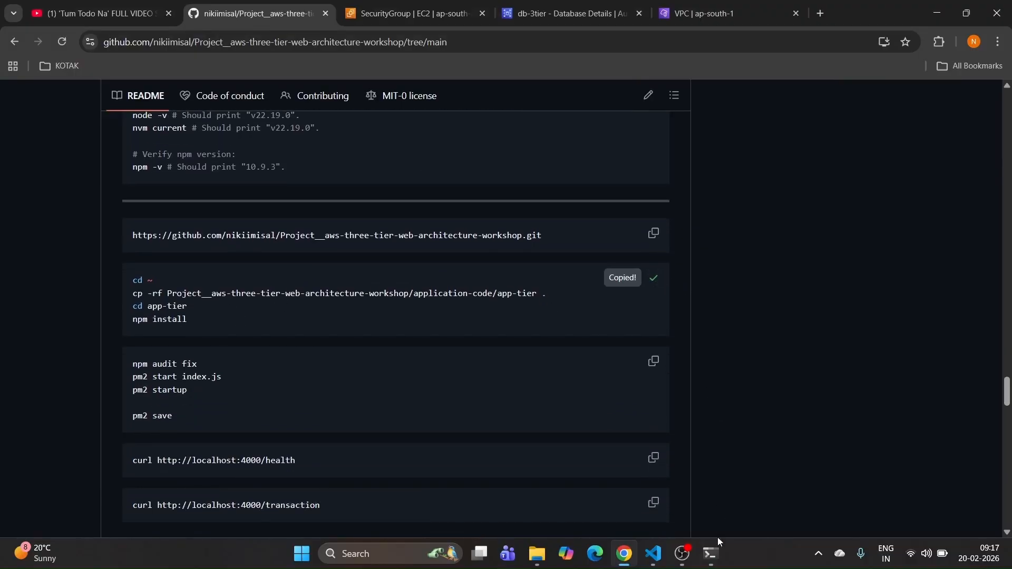
{"action": "left_click", "coordinate": [706, 550]}
{"action": "right_click", "coordinate": [490, 395]}
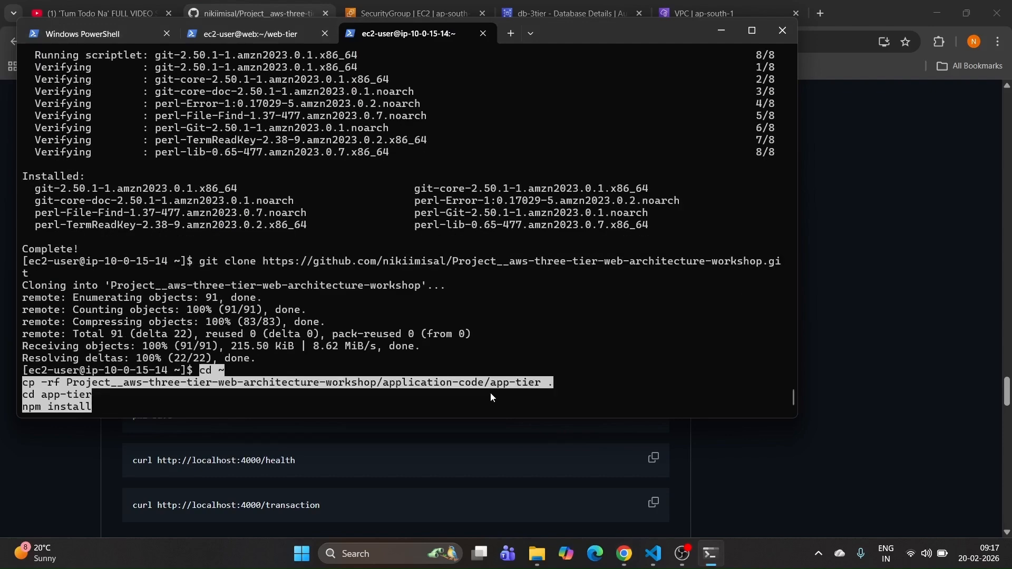
{"action": "key", "text": "Return"}
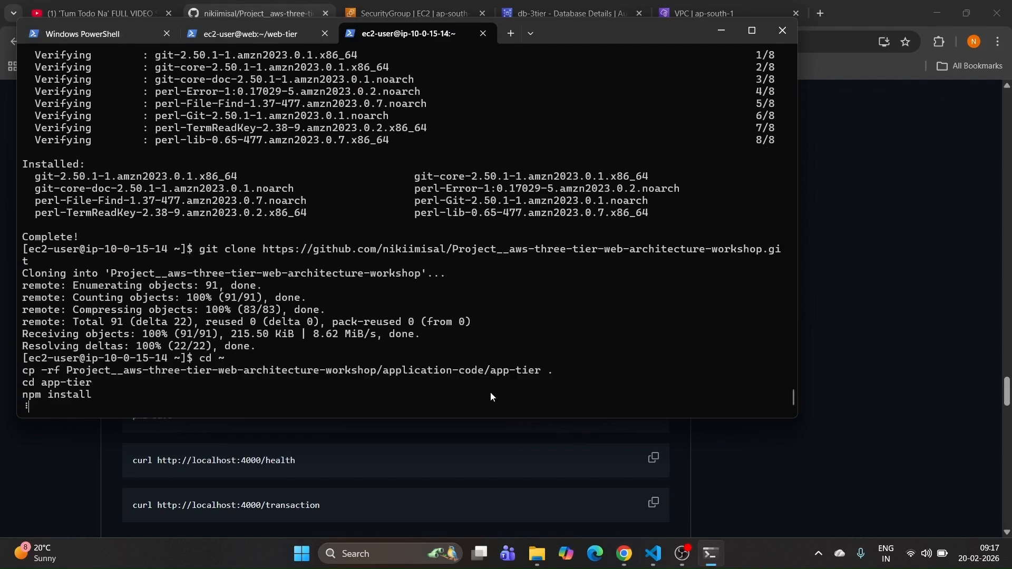
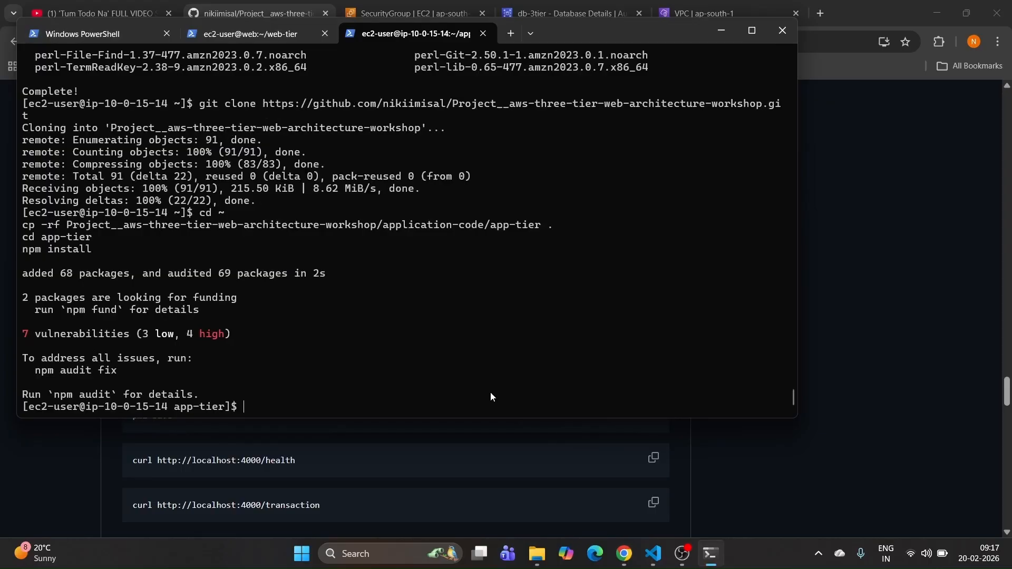
Step: Run npm audit fix from the README in the app-tier session, patching vulnerabilities down to 0
{"action": "left_click", "coordinate": [683, 553]}
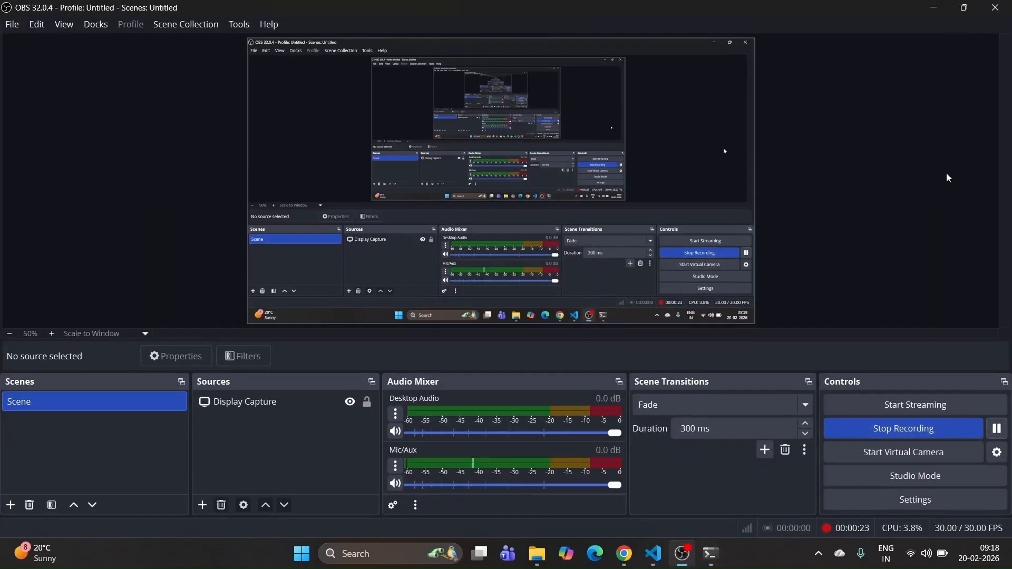
{"action": "left_click", "coordinate": [934, 7]}
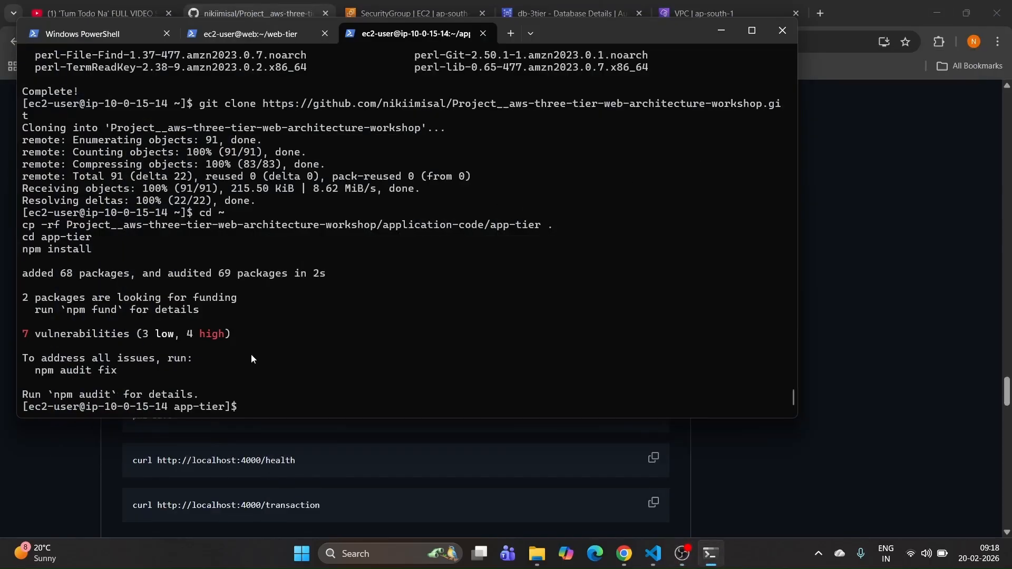
{"action": "left_click", "coordinate": [722, 491]}
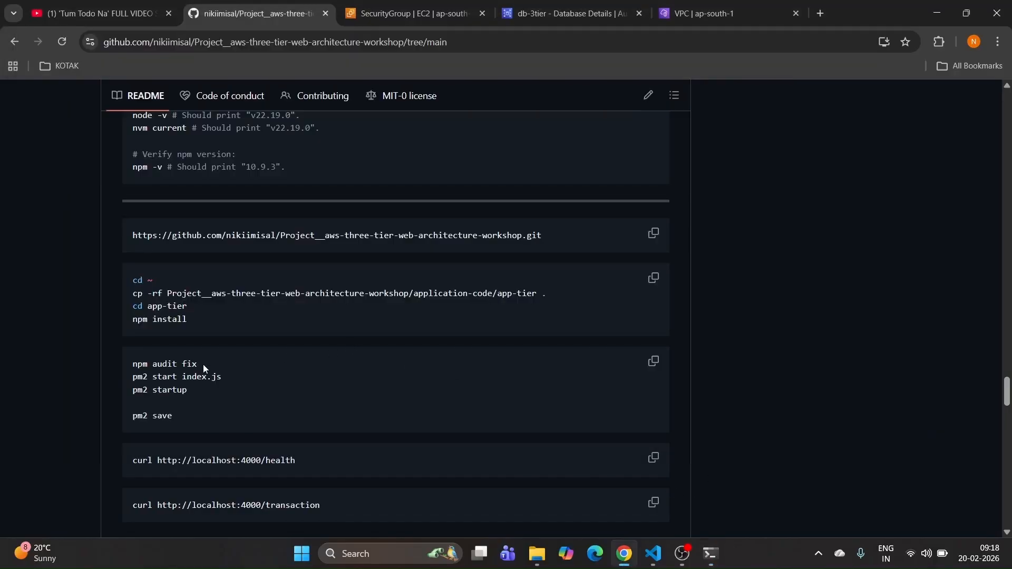
{"action": "left_click_drag", "start_coordinate": [204, 365], "coordinate": [123, 367]}
{"action": "key", "text": "ctrl+c"}
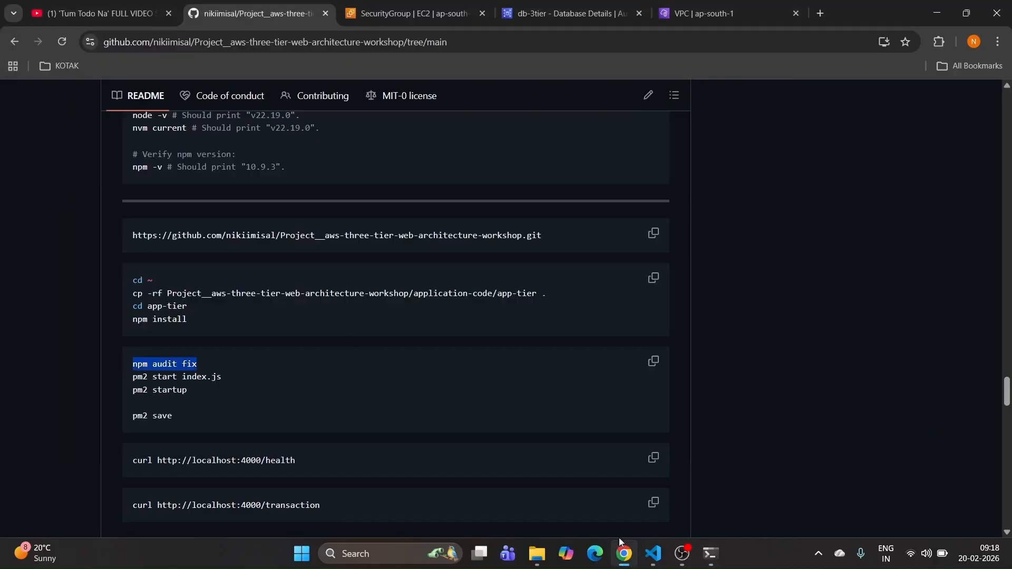
{"action": "mouse_move", "coordinate": [711, 553]}
{"action": "left_click", "coordinate": [663, 518]}
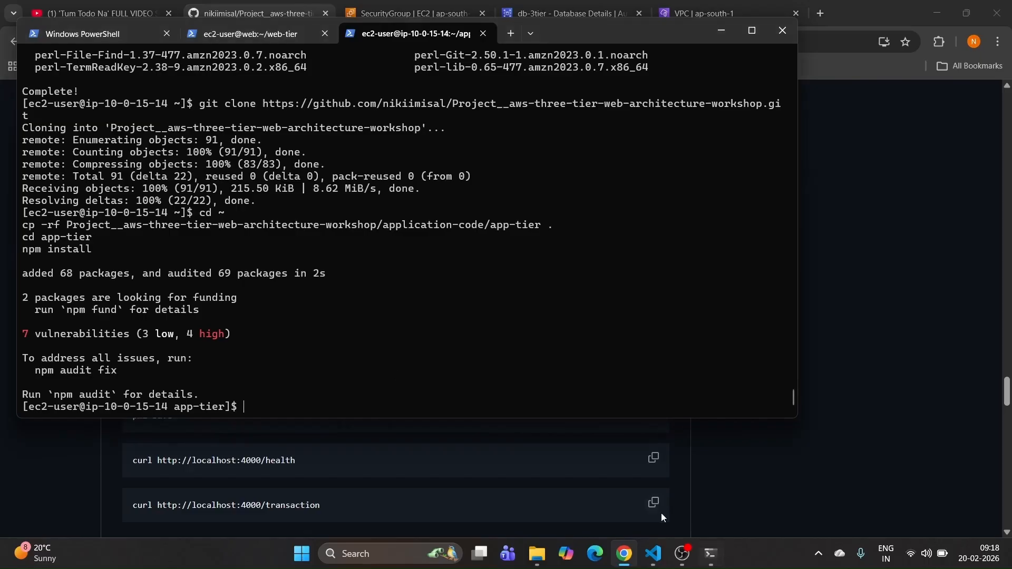
{"action": "right_click", "coordinate": [270, 368]}
{"action": "key", "text": "Return"}
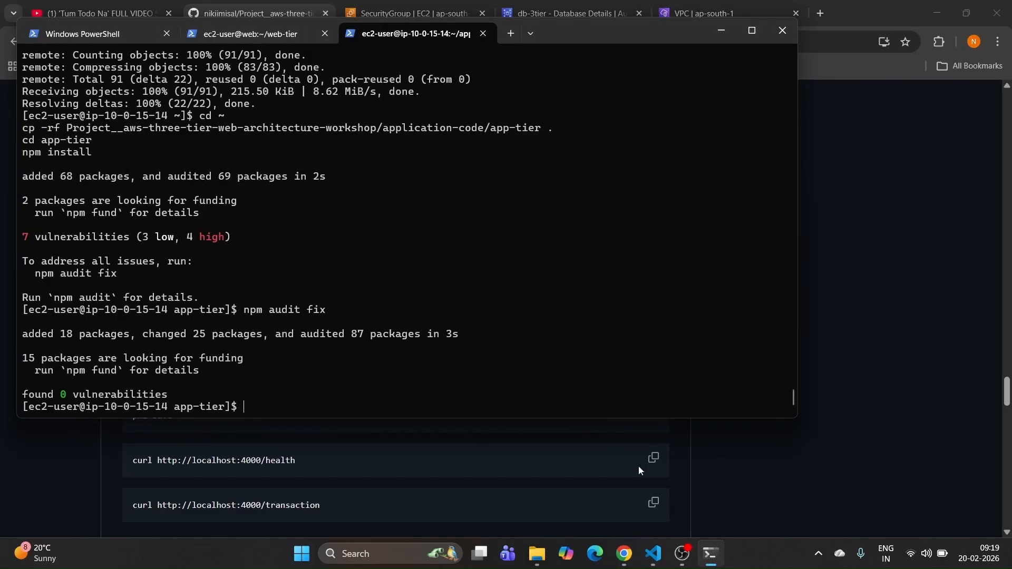
Step: Run pm2 status, which starts the PM2 daemon with an empty process list
{"action": "left_click", "coordinate": [737, 466]}
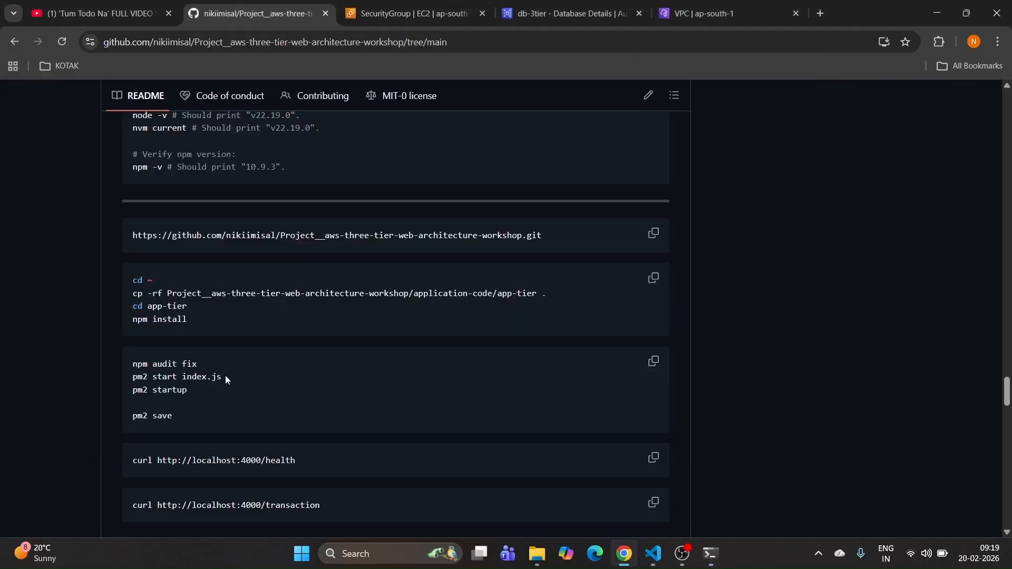
{"action": "left_click_drag", "start_coordinate": [222, 378], "coordinate": [92, 382]}
{"action": "left_click", "coordinate": [783, 407]}
{"action": "left_click", "coordinate": [719, 556]}
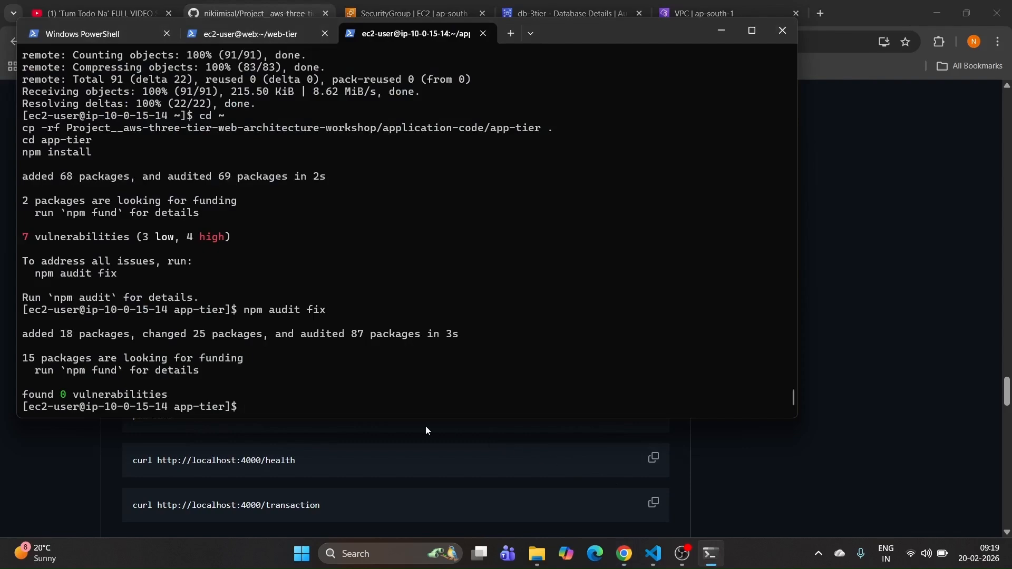
{"action": "type", "text": "pm2 status"}
{"action": "key", "text": "Return"}
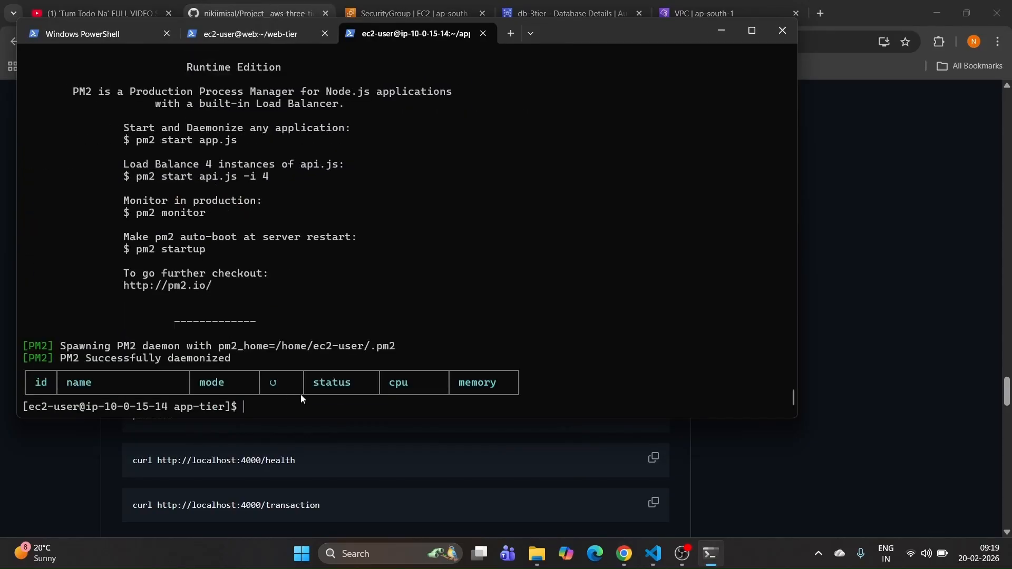
Step: Start the app with 'pm2 start index.js', copied from the README
{"action": "left_click", "coordinate": [941, 358]}
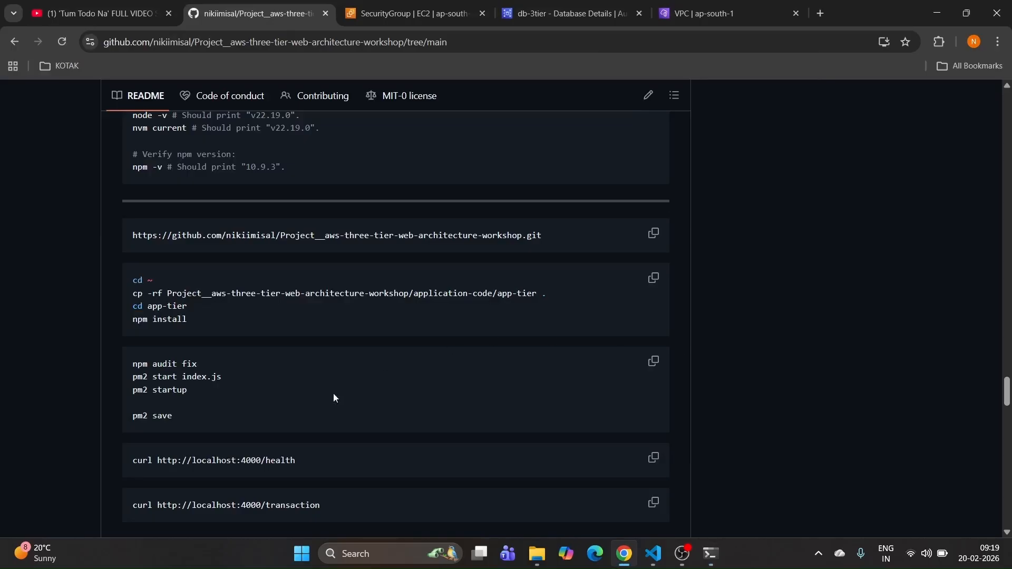
{"action": "left_click_drag", "start_coordinate": [221, 376], "coordinate": [124, 381]}
{"action": "key", "text": "ctrl+c"}
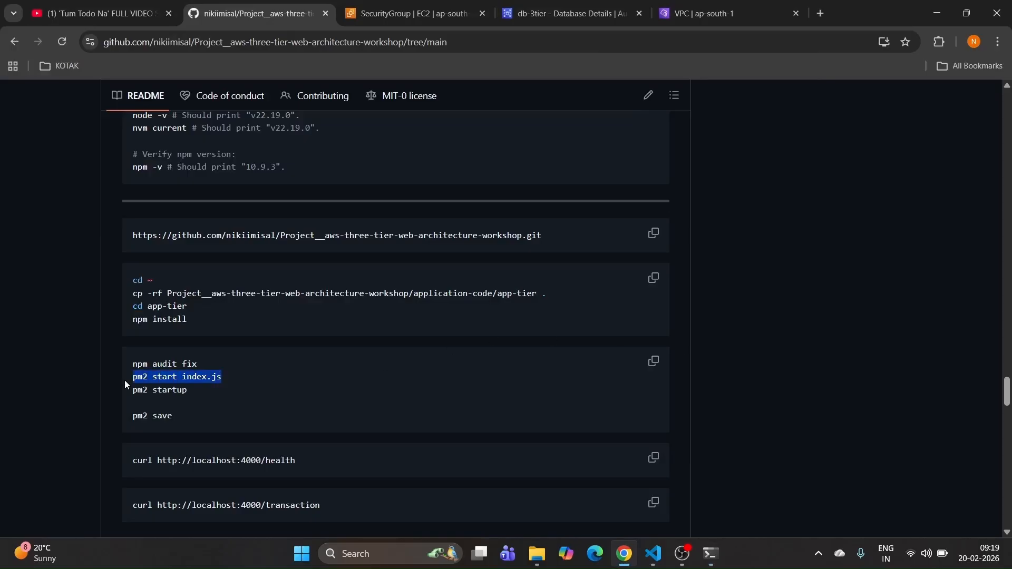
{"action": "left_click", "coordinate": [704, 558]}
{"action": "right_click", "coordinate": [326, 400]}
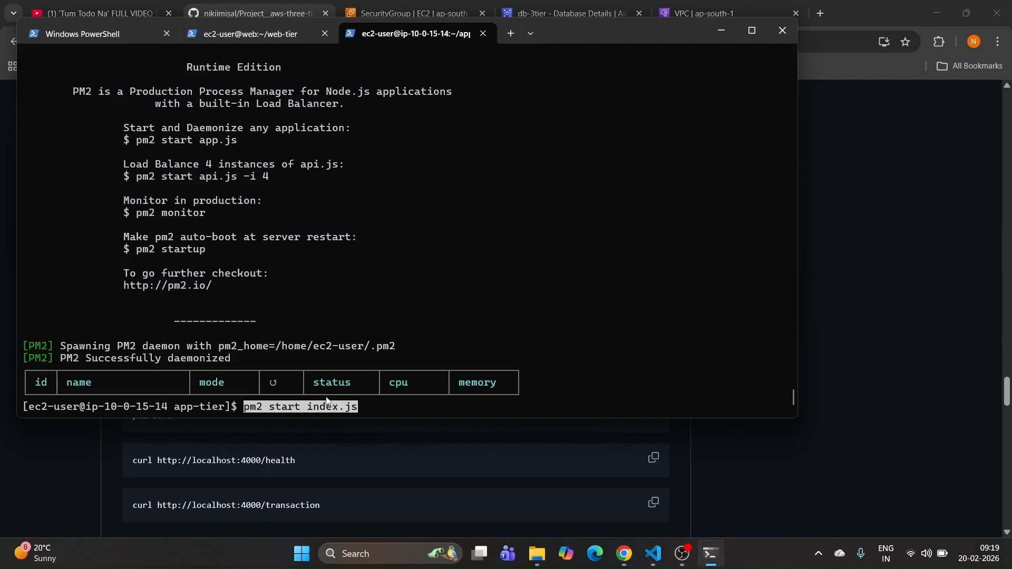
{"action": "key", "text": "Return"}
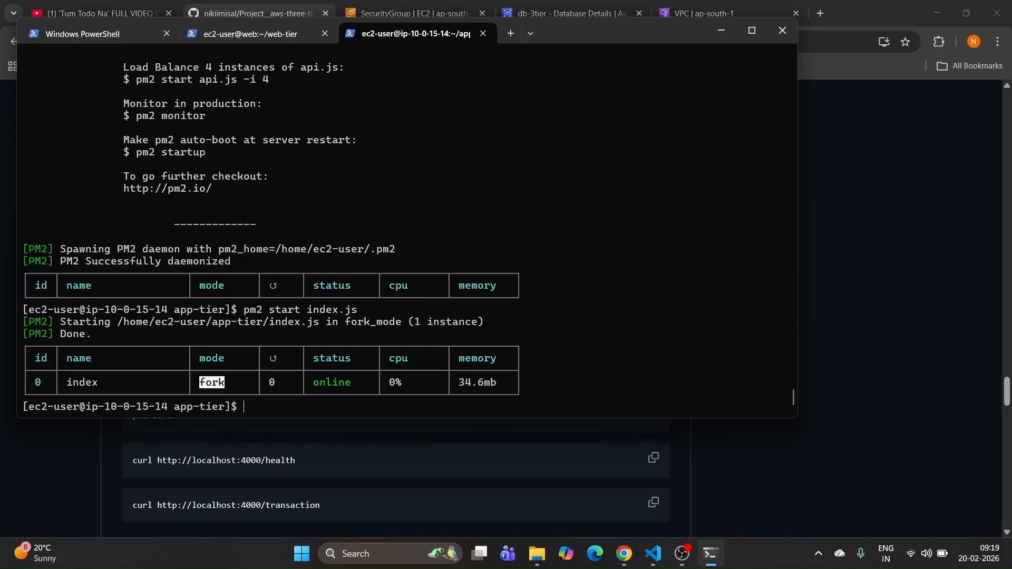
Step: List the app-tier folder with ls to confirm index.js is there
{"action": "key", "text": "alt+Tab"}
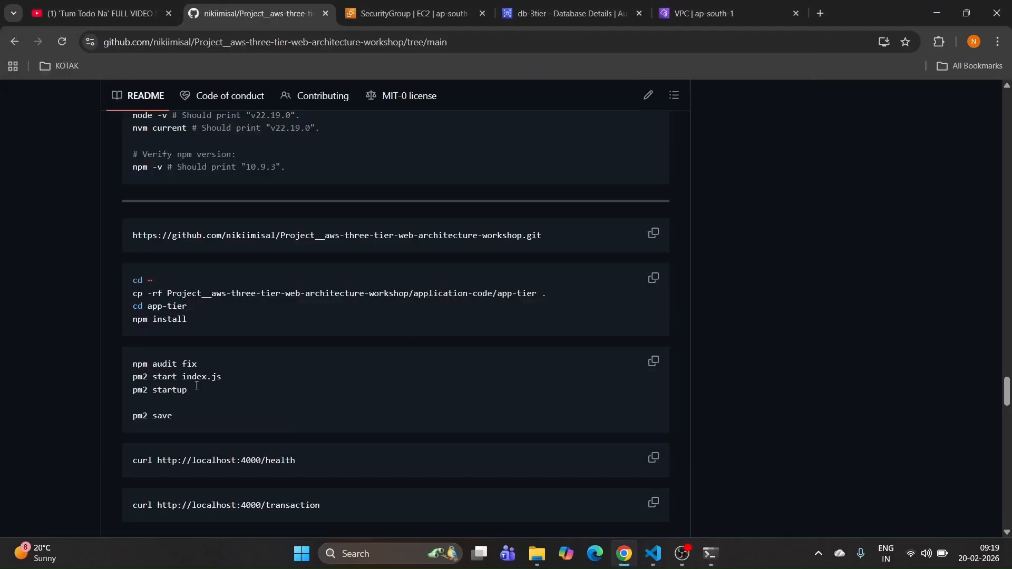
{"action": "double_click", "coordinate": [182, 378]}
{"action": "left_click", "coordinate": [712, 553]}
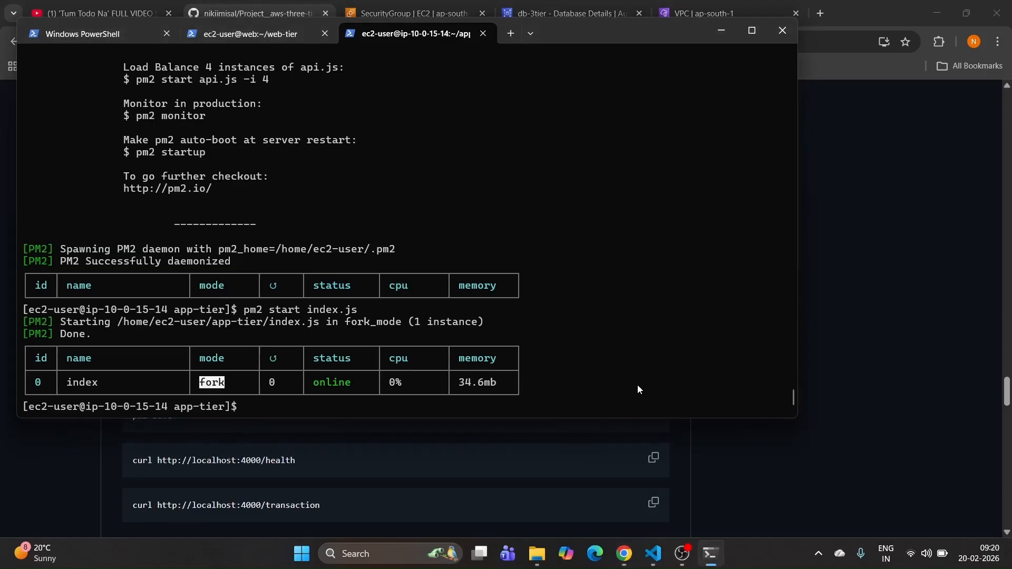
{"action": "type", "text": "ls"}
{"action": "key", "text": "Return"}
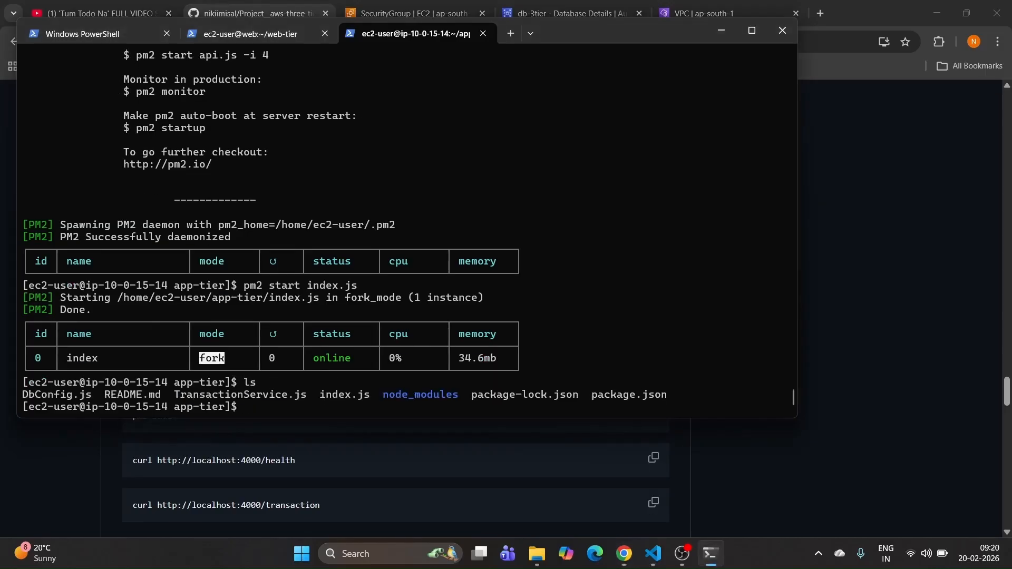
{"action": "left_click_drag", "start_coordinate": [320, 396], "coordinate": [371, 399]}
{"action": "left_click", "coordinate": [365, 399]}
Step: Confirm with pm2 status that index is online in fork mode at 65.9mb
{"action": "left_click", "coordinate": [718, 31]}
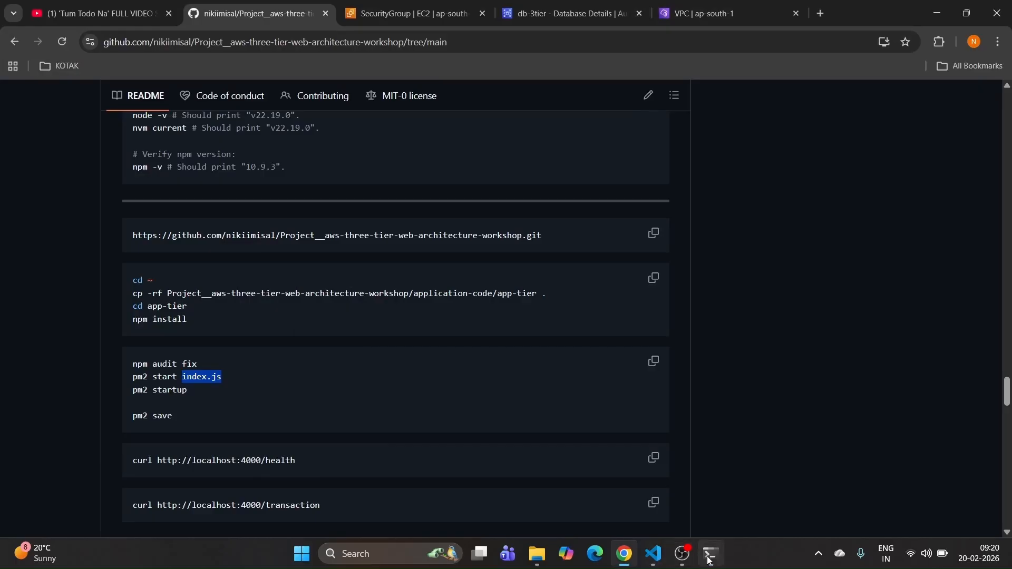
{"action": "left_click", "coordinate": [685, 495]}
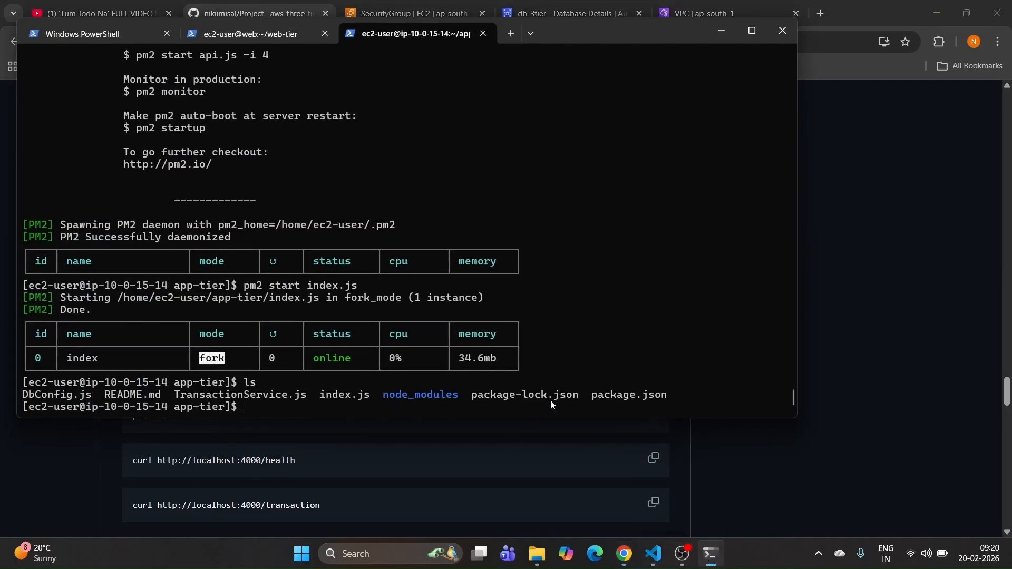
{"action": "type", "text": "pm2 status"}
{"action": "key", "text": "Return"}
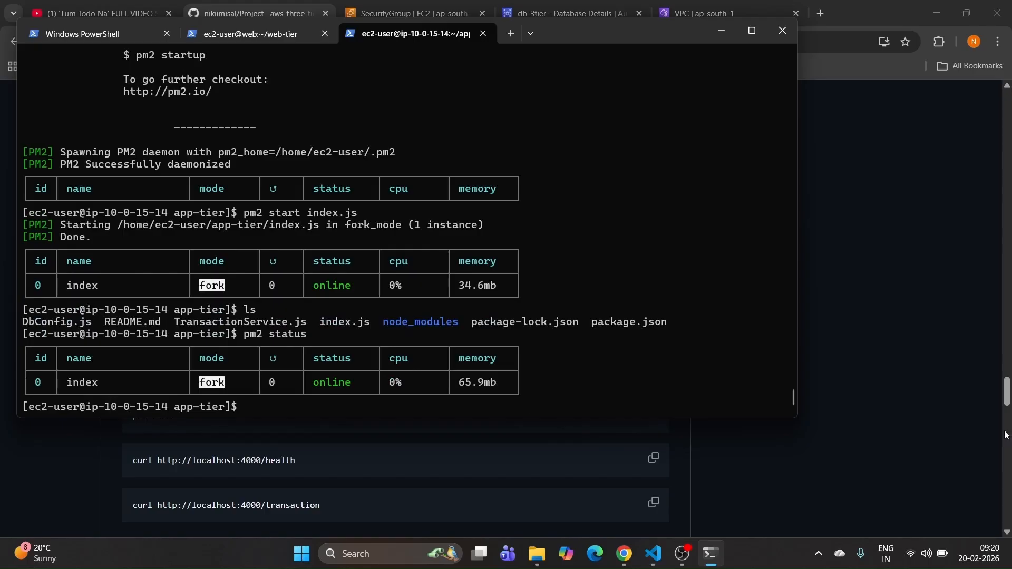
{"action": "left_click", "coordinate": [912, 431]}
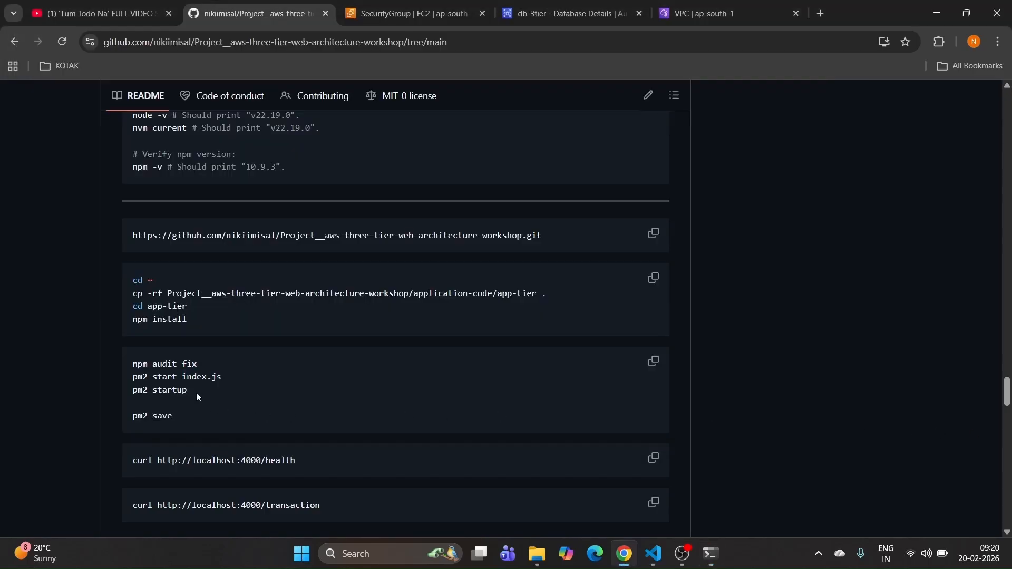
{"action": "left_click_drag", "start_coordinate": [196, 392], "coordinate": [116, 393]}
{"action": "key", "text": "ctrl+c"}
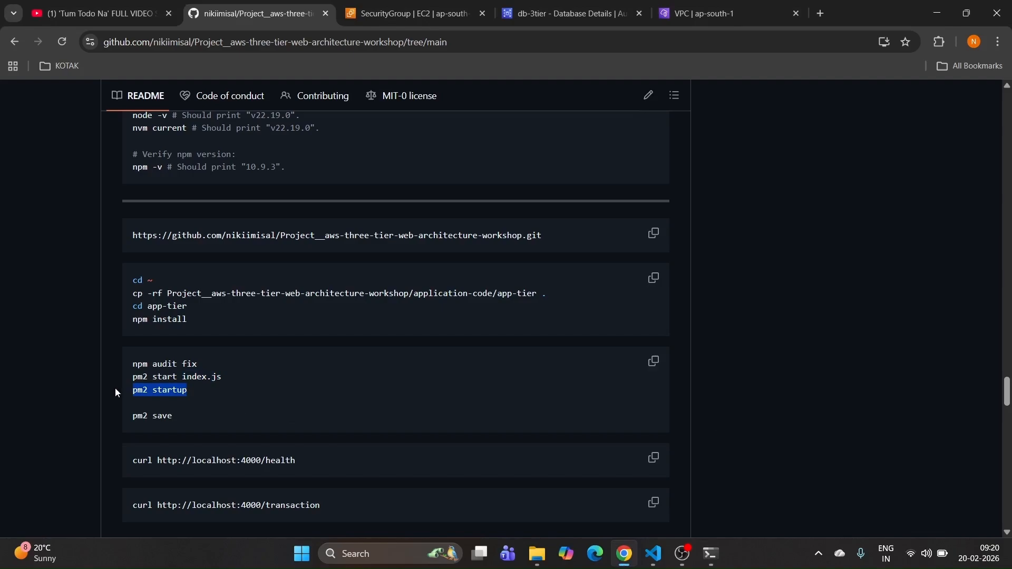
Step: Run pm2 startup, then run its generated sudo env command to enable PM2 at boot
{"action": "left_click", "coordinate": [700, 541]}
{"action": "key", "text": "ctrl+v"}
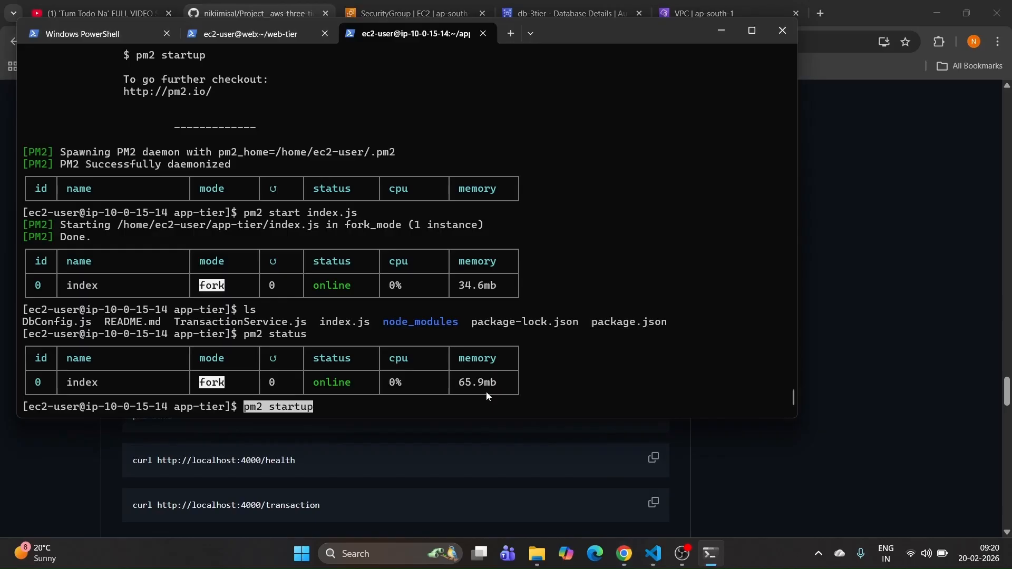
{"action": "key", "text": "Return"}
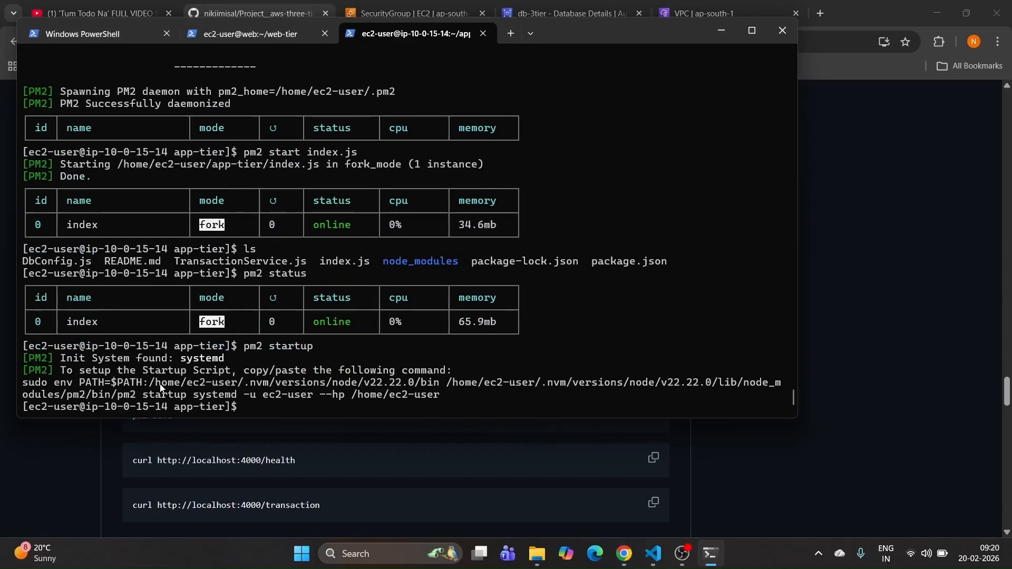
{"action": "left_click_drag", "start_coordinate": [22, 384], "coordinate": [440, 402]}
{"action": "key", "text": "ctrl+c"}
{"action": "key", "text": "ctrl+v"}
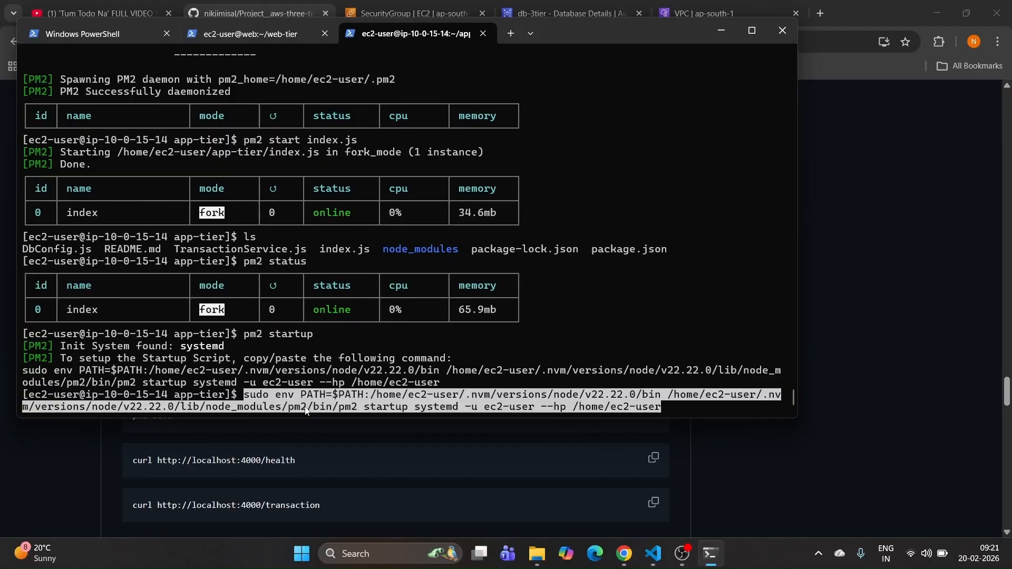
{"action": "key", "text": "Return"}
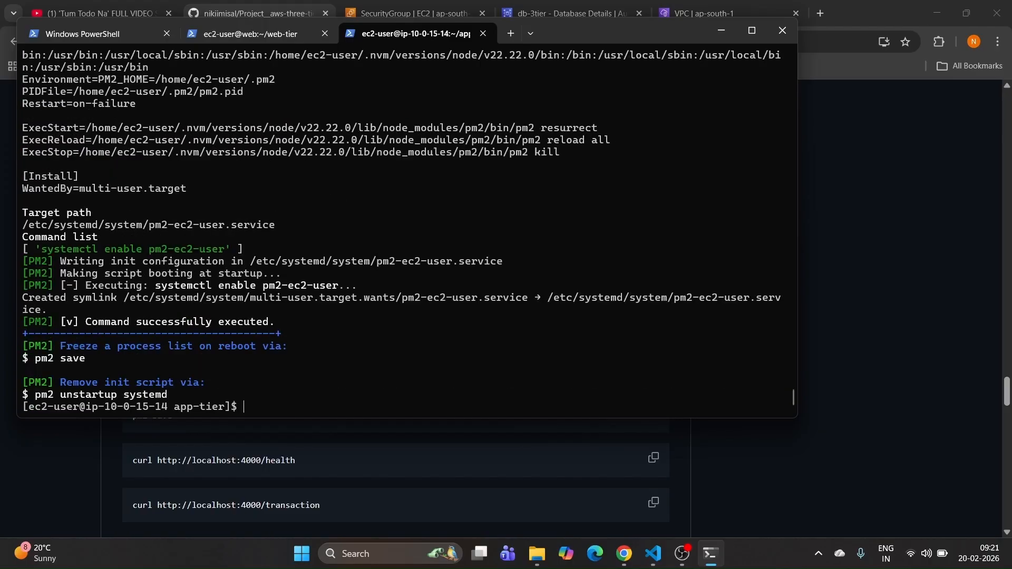
Step: Run pm2 save to store the process list in dump.pm2
{"action": "left_click", "coordinate": [817, 482]}
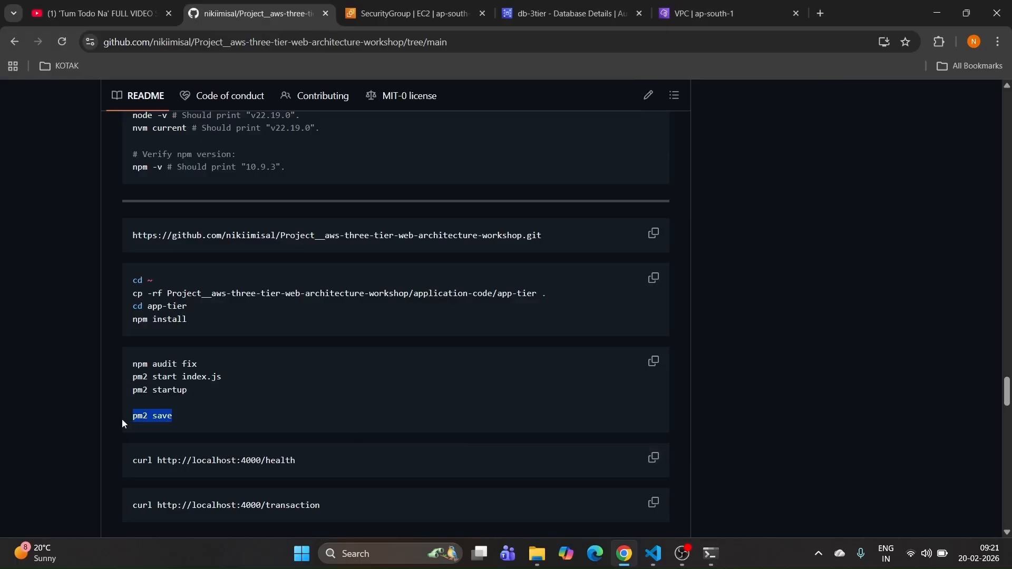
{"action": "left_click", "coordinate": [711, 553]}
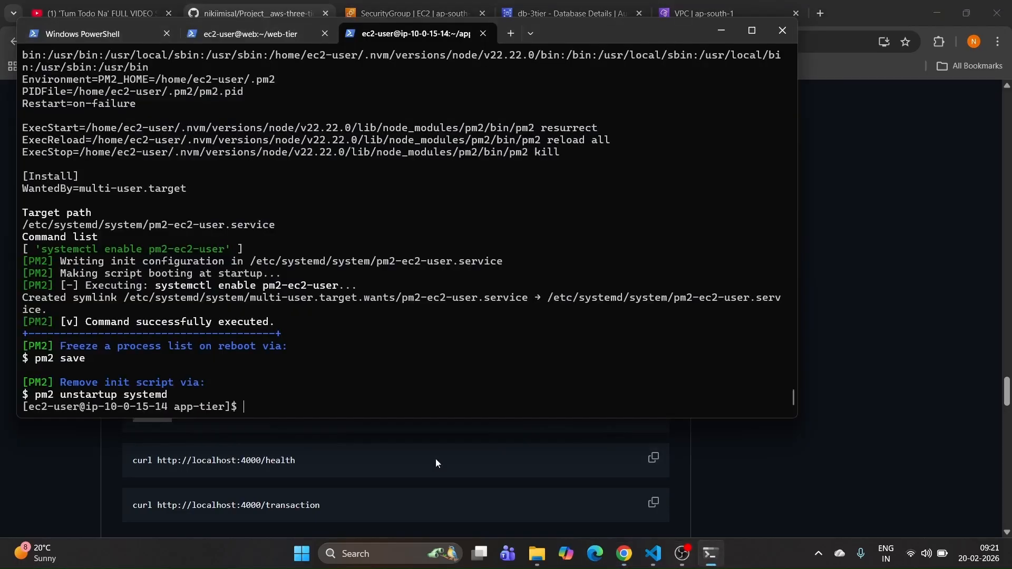
{"action": "right_click", "coordinate": [327, 407]}
{"action": "key", "text": "Return"}
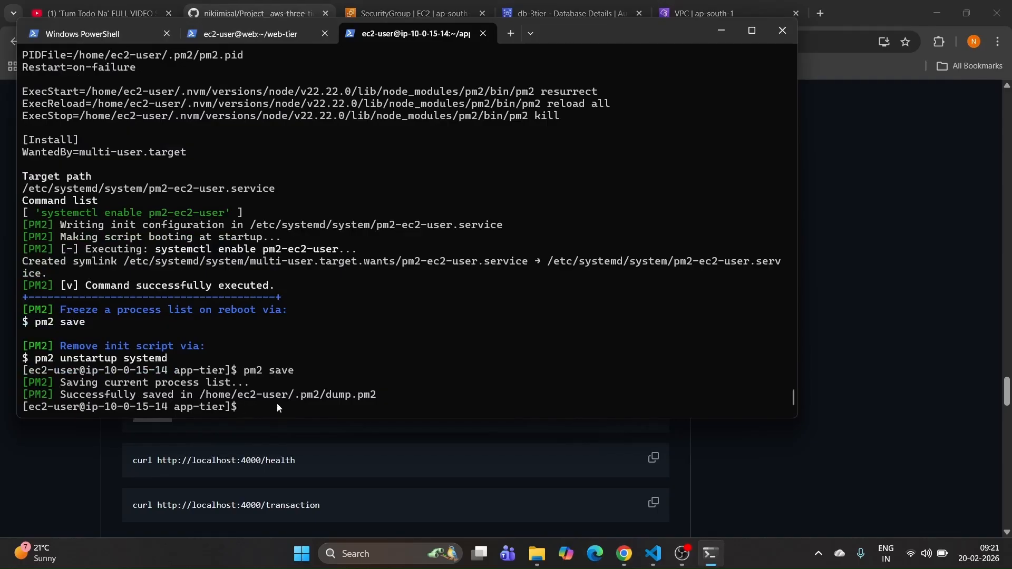
{"action": "left_click", "coordinate": [723, 462]}
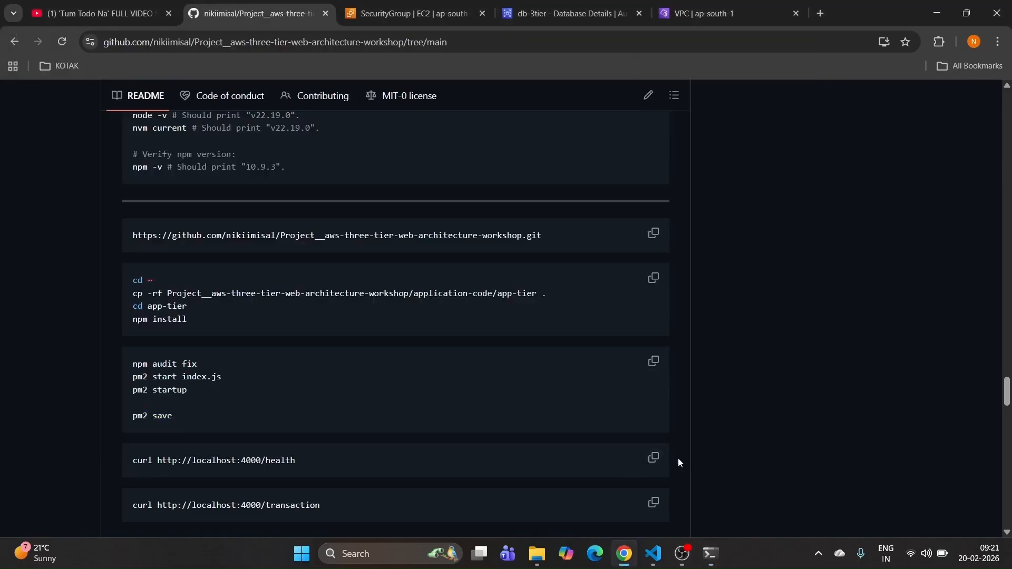
{"action": "left_click", "coordinate": [657, 458]}
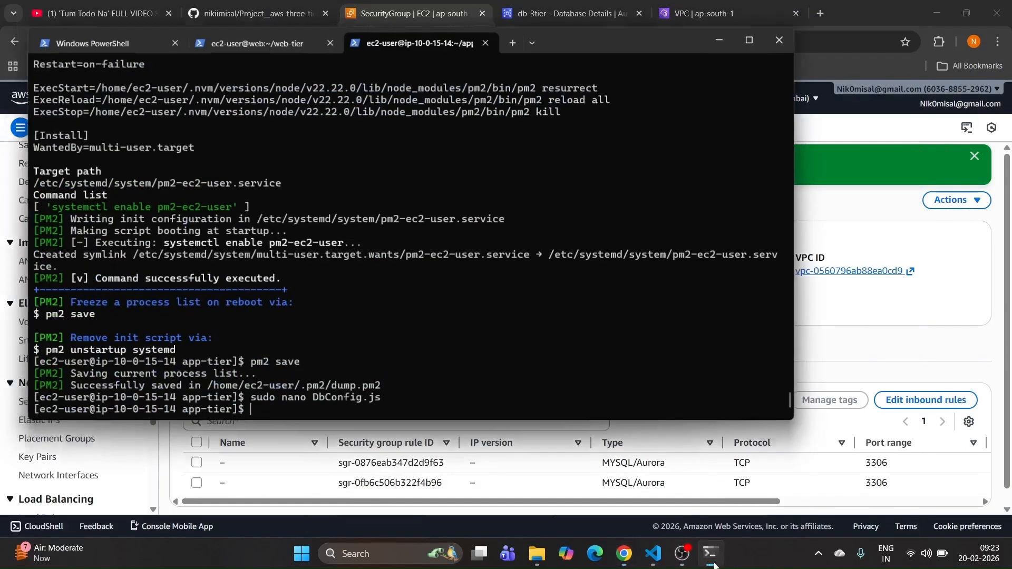
Step: Run the curl localhost:4000/health check from the setup guide on the app tier
{"action": "left_click", "coordinate": [710, 554]}
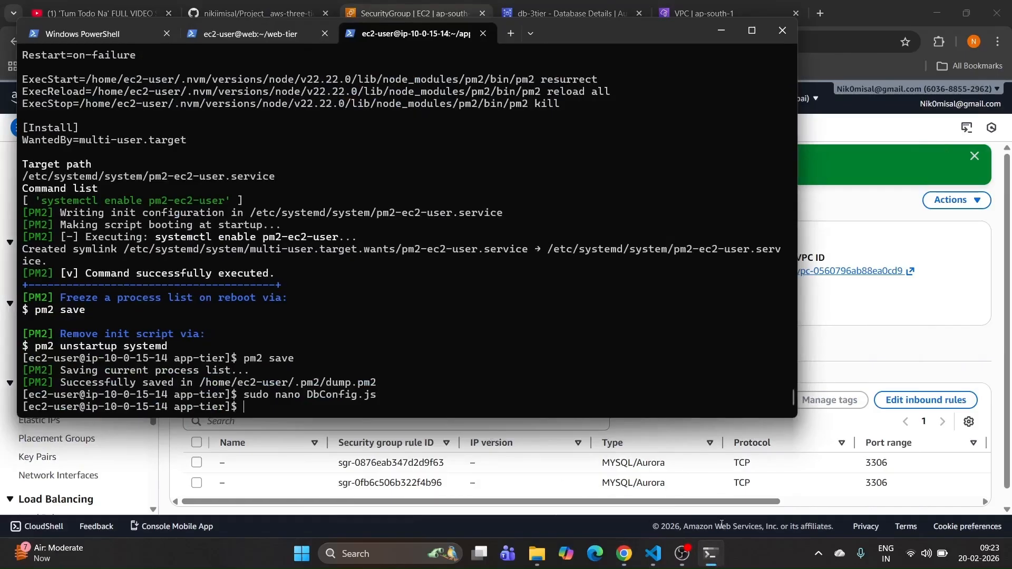
{"action": "left_click", "coordinate": [624, 553]}
{"action": "left_click", "coordinate": [233, 14]}
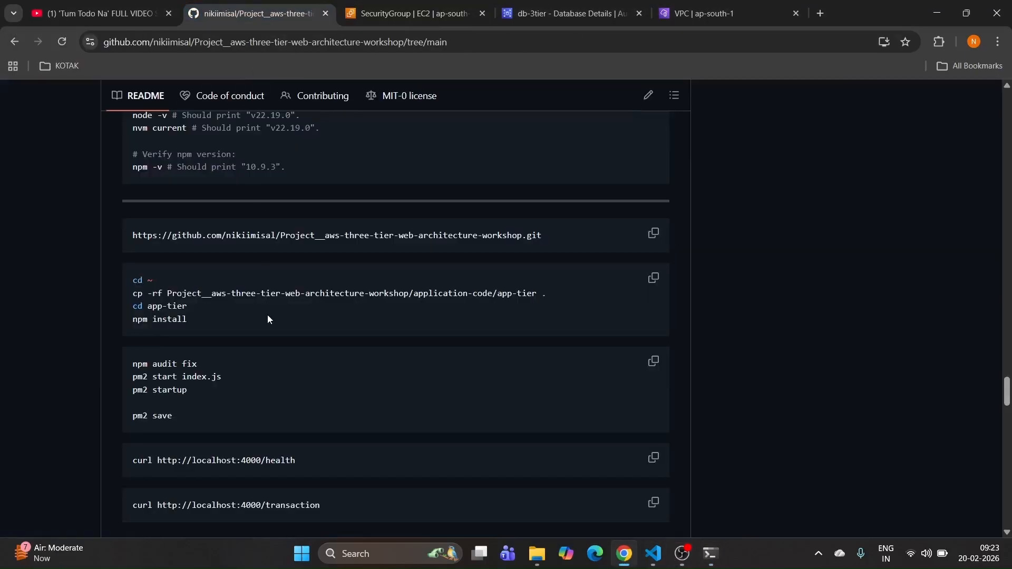
{"action": "scroll", "coordinate": [224, 349], "scroll_direction": "down", "scroll_amount": 1}
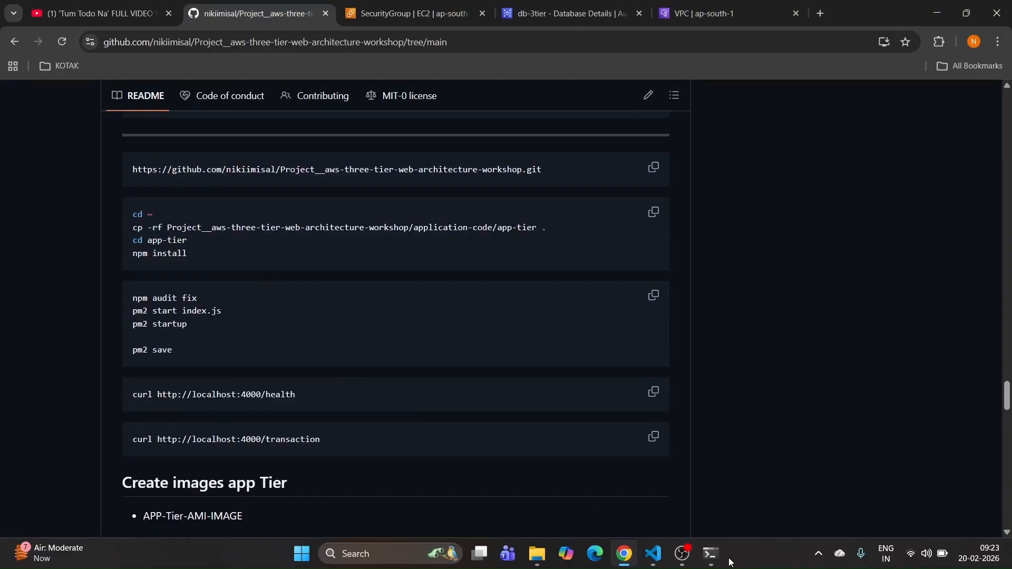
{"action": "left_click", "coordinate": [710, 553]}
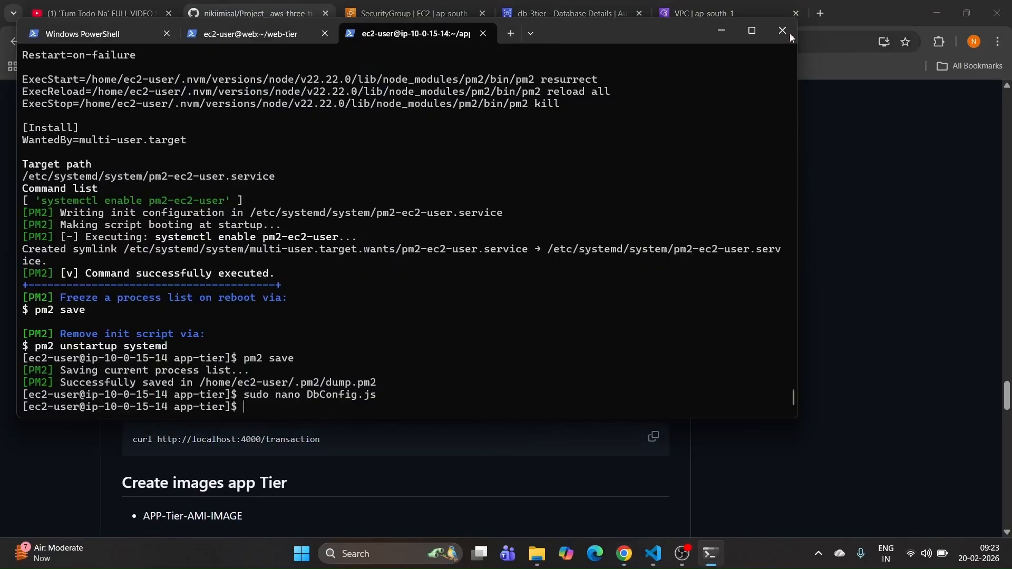
{"action": "left_click", "coordinate": [717, 30]}
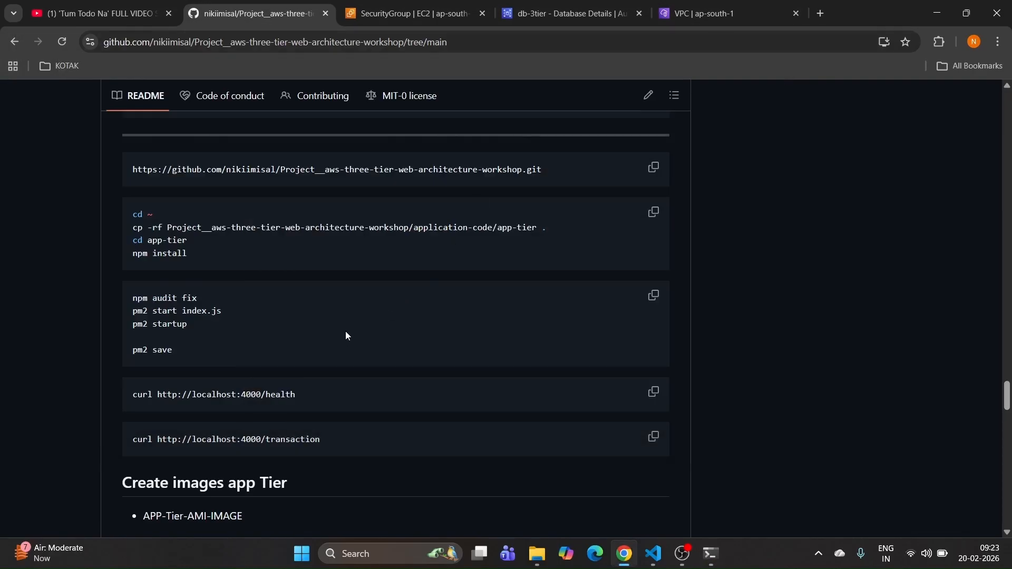
{"action": "left_click_drag", "start_coordinate": [319, 396], "coordinate": [111, 396]}
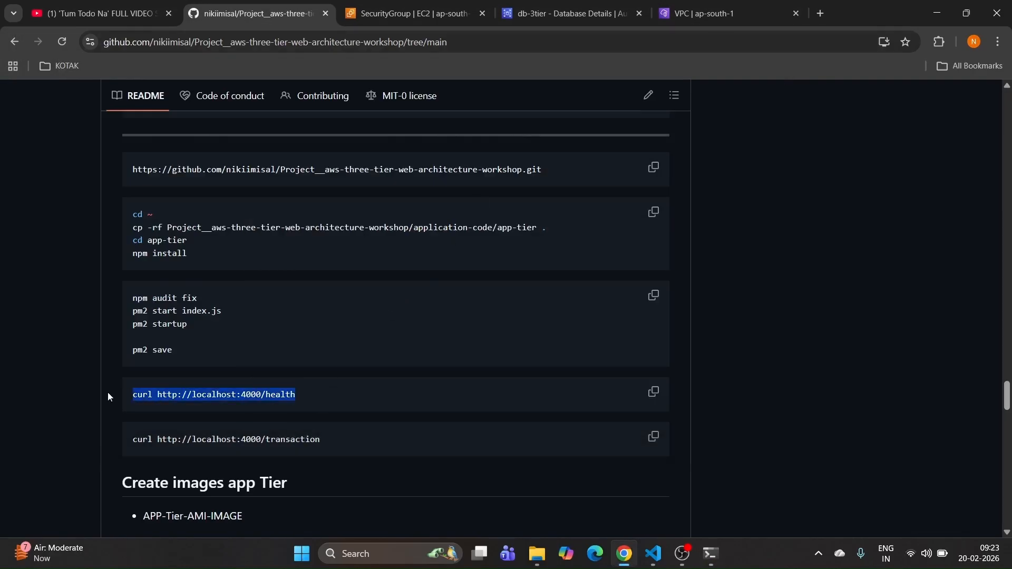
{"action": "left_click", "coordinate": [711, 553]}
{"action": "right_click", "coordinate": [434, 405]}
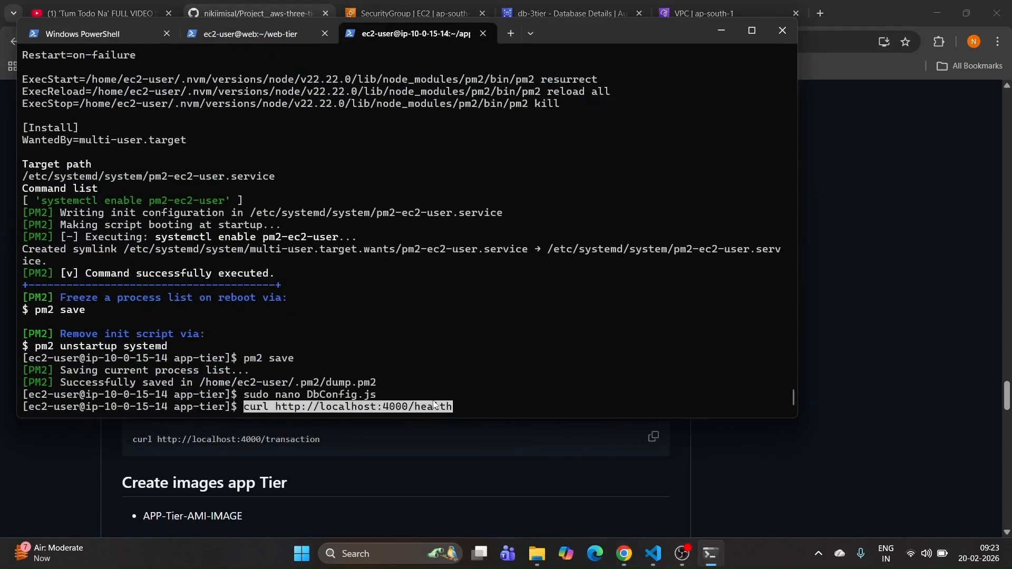
{"action": "key", "text": "Return"}
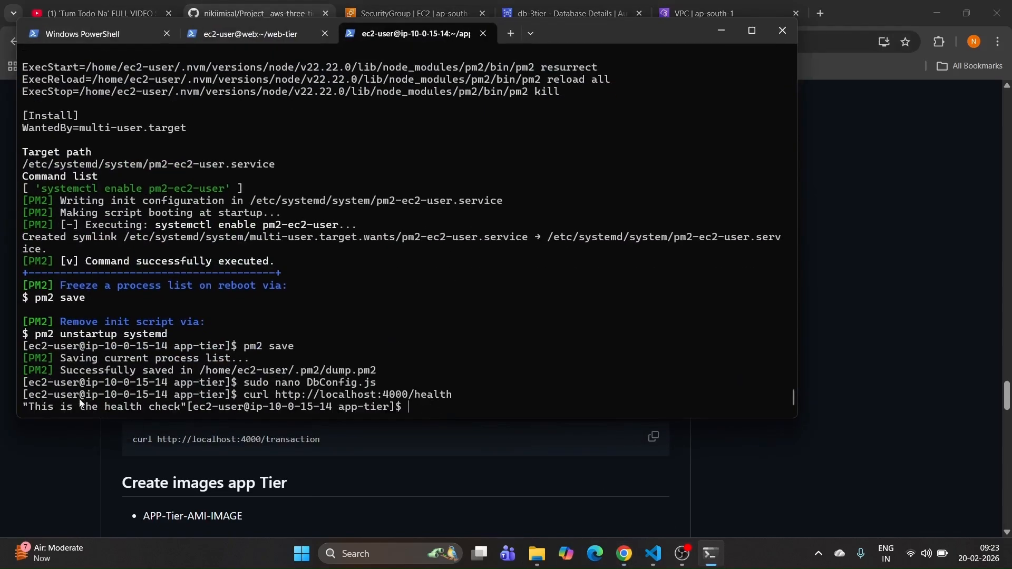
Step: Run the curl transaction check from the setup guide
{"action": "left_click", "coordinate": [852, 496]}
{"action": "left_click_drag", "start_coordinate": [352, 447], "coordinate": [87, 431]}
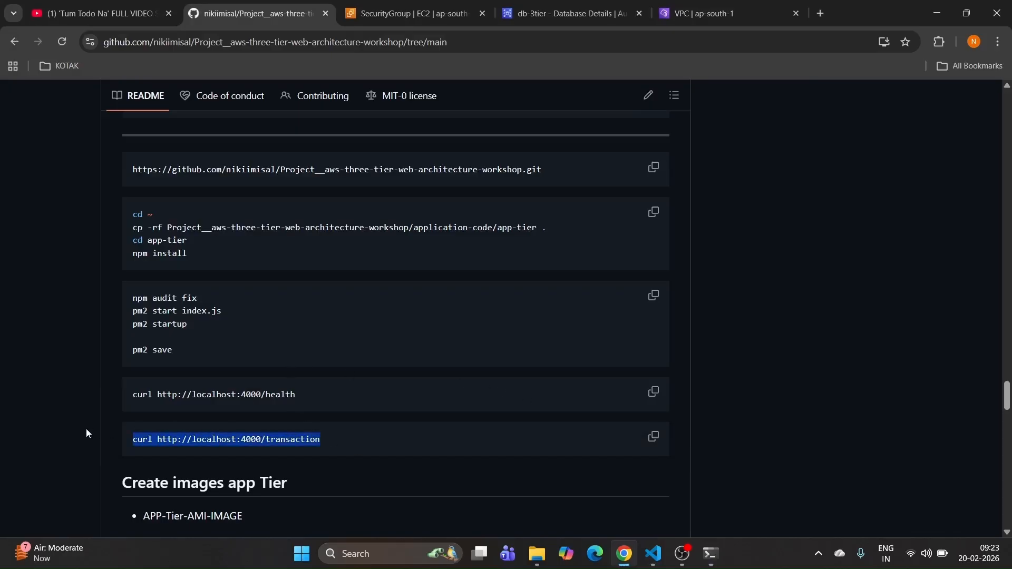
{"action": "left_click", "coordinate": [711, 554]}
{"action": "right_click", "coordinate": [449, 403]}
{"action": "key", "text": "Return"}
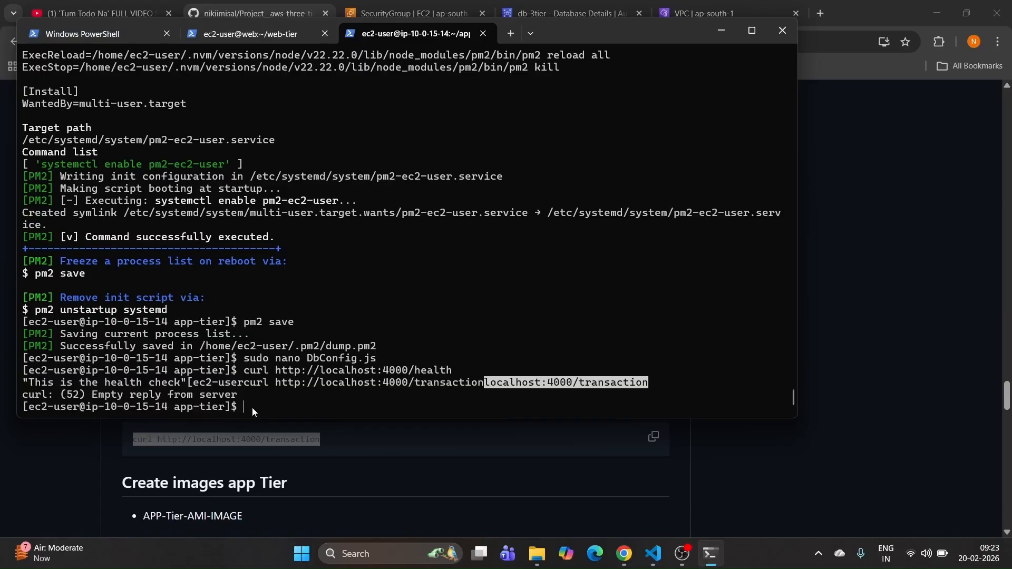
Step: Reopen DbConfig.js with sudo nano from history, save it and exit
{"action": "key", "text": "Up"}
{"action": "key", "text": "Up"}
{"action": "key", "text": "Up"}
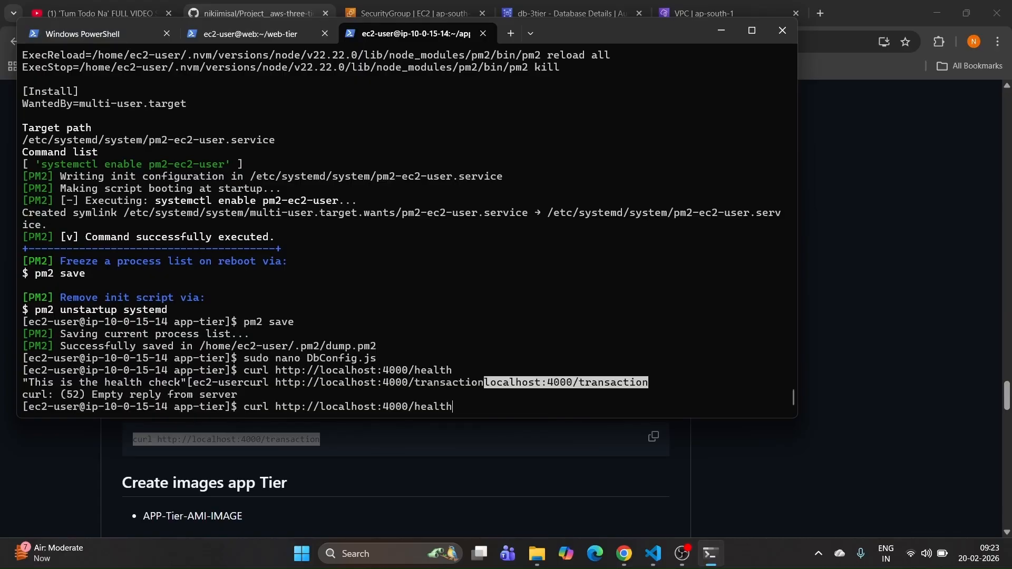
{"action": "key", "text": "Return"}
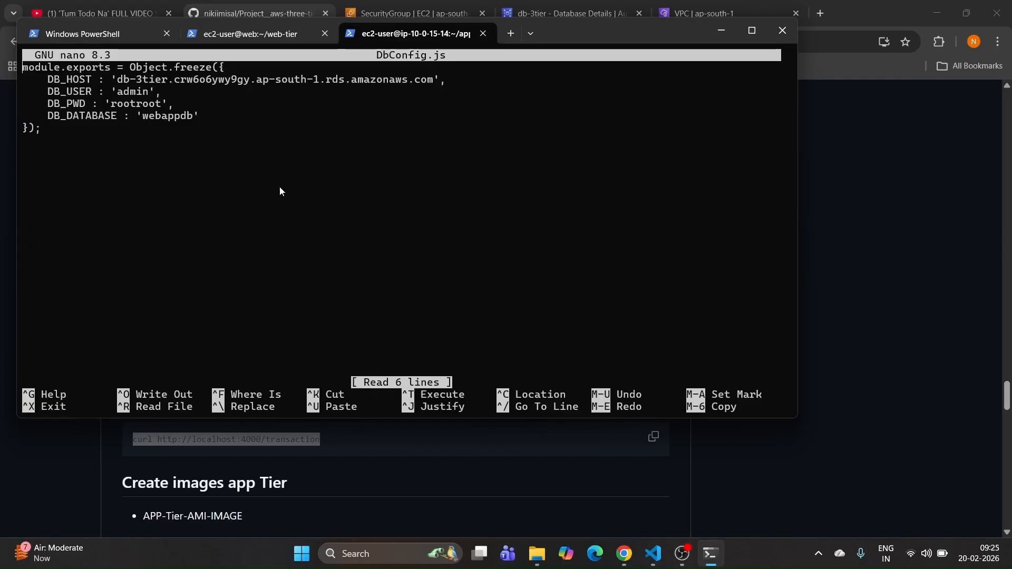
{"action": "key", "text": "ctrl+o"}
{"action": "key", "text": "Return"}
{"action": "key", "text": "ctrl+x"}
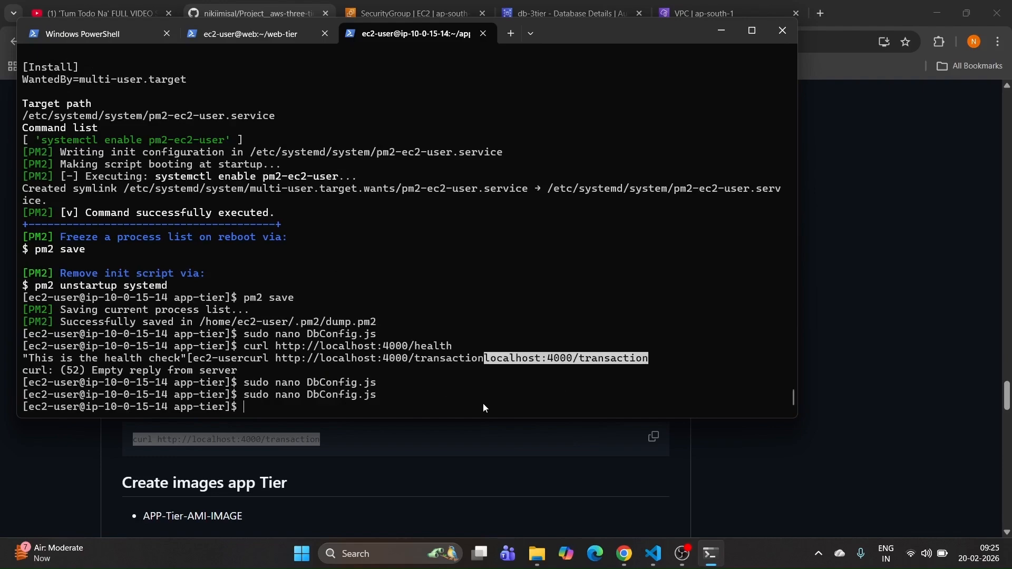
Step: Restart the app with 'pm2 restart index.js' and rerun the transaction check
{"action": "type", "text": "pm2 restart index"}
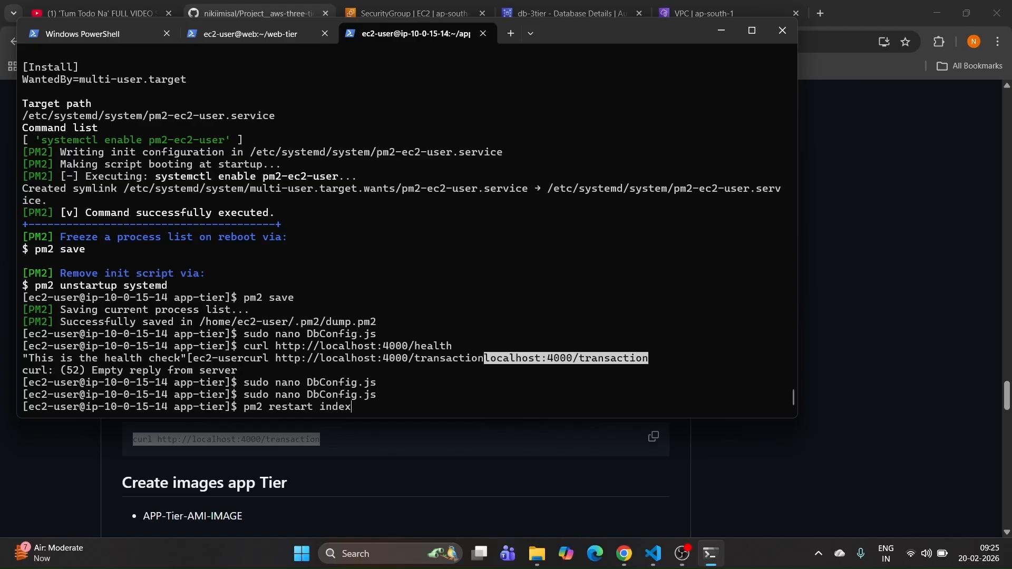
{"action": "type", "text": "js"}
{"action": "key", "text": "Return"}
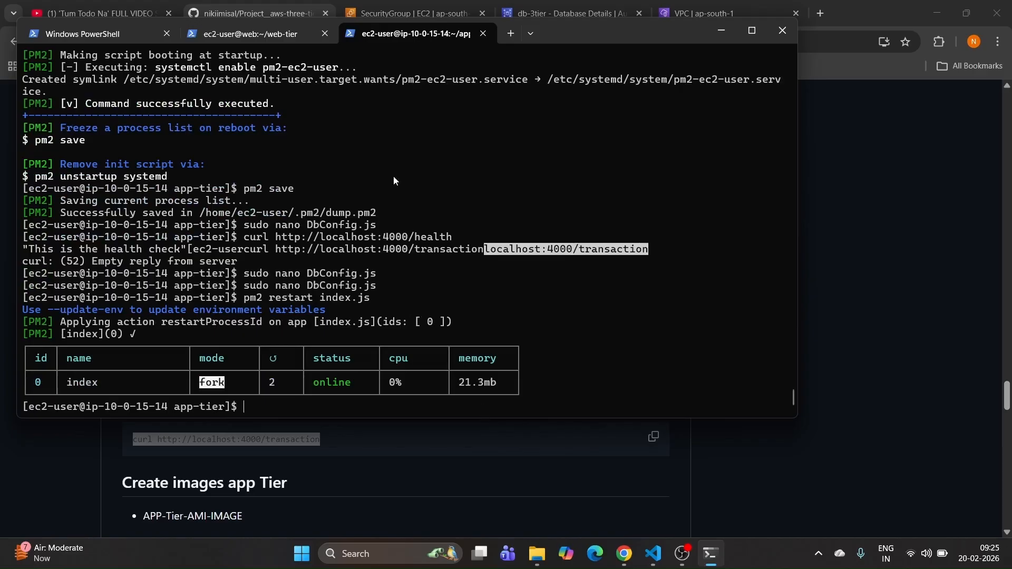
{"action": "left_click", "coordinate": [283, 4]}
{"action": "key", "text": "alt+Tab"}
{"action": "key", "text": "ctrl+v"}
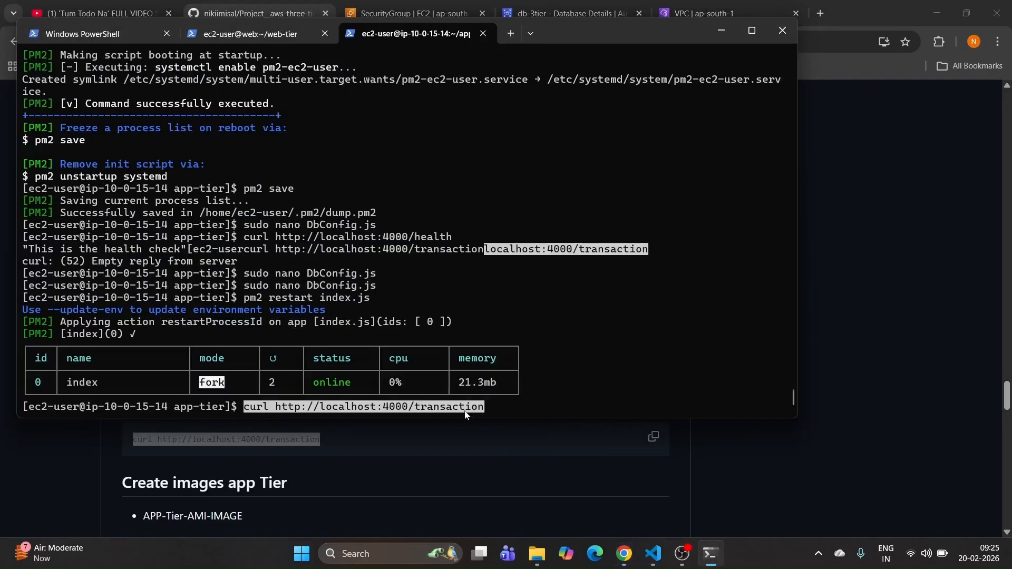
{"action": "key", "text": "Return"}
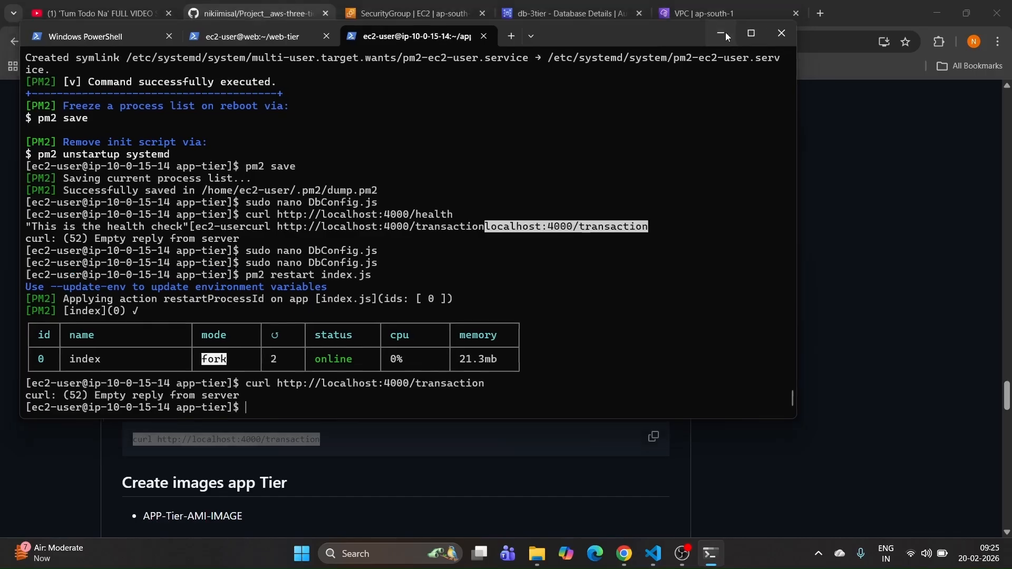
Step: Rerun the health-check curl command, which now answers
{"action": "left_click", "coordinate": [722, 32]}
{"action": "left_click_drag", "start_coordinate": [323, 394], "coordinate": [109, 400]}
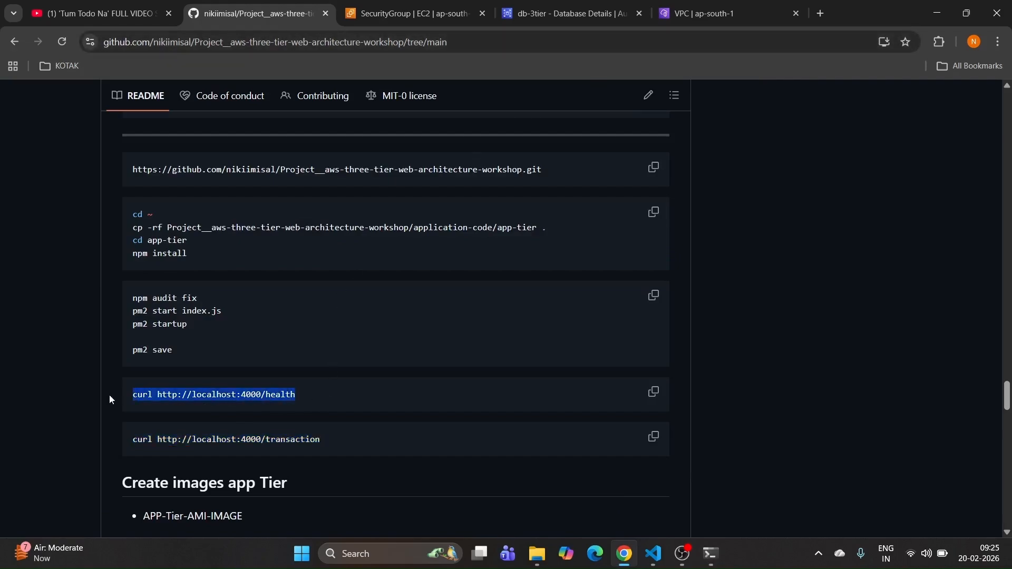
{"action": "left_click", "coordinate": [711, 554]}
{"action": "right_click", "coordinate": [464, 376]}
{"action": "key", "text": "Return"}
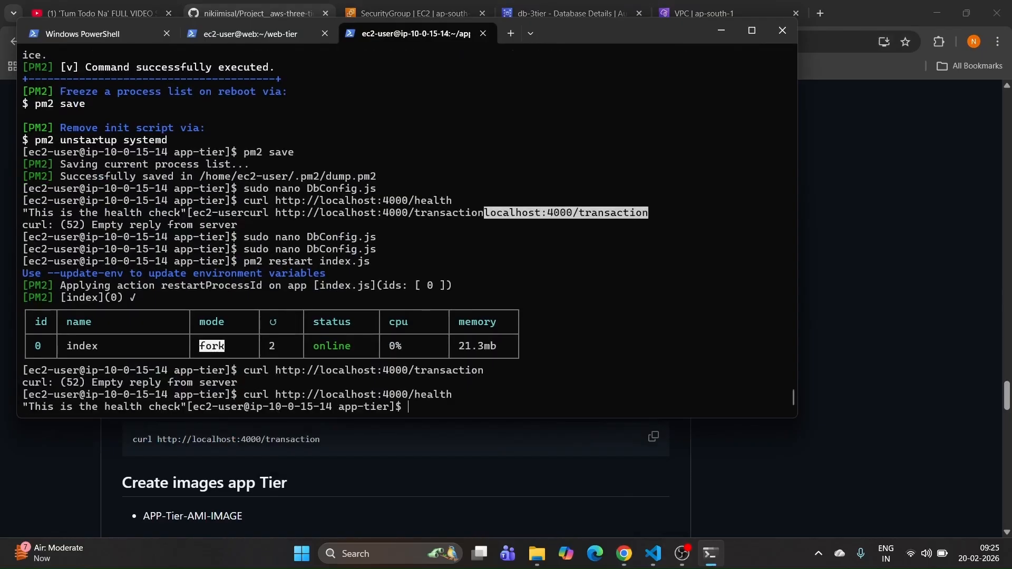
Step: Rerun the transaction curl check and copy its empty-reply output
{"action": "left_click", "coordinate": [814, 460]}
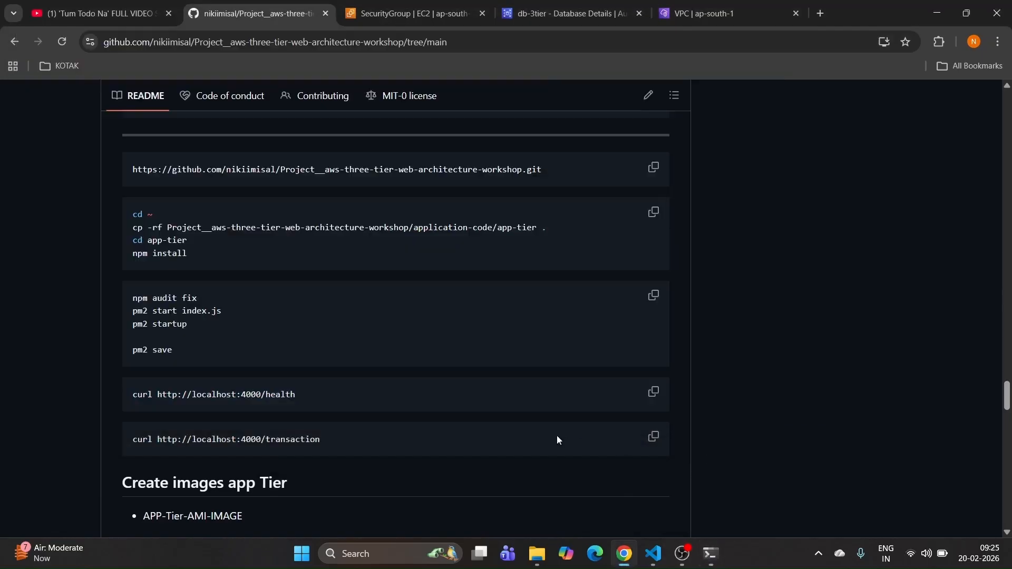
{"action": "left_click_drag", "start_coordinate": [323, 439], "coordinate": [96, 441]}
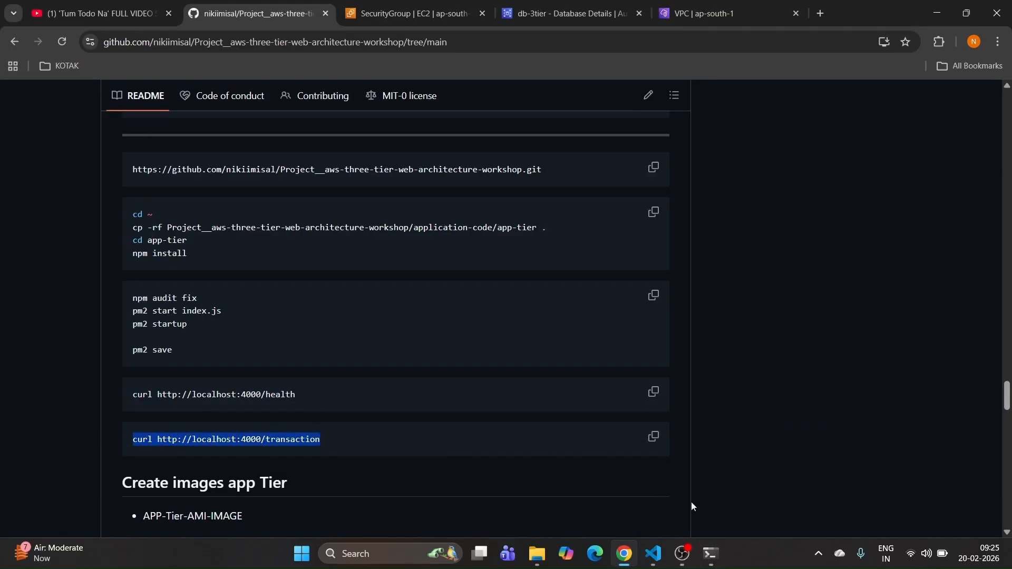
{"action": "left_click", "coordinate": [711, 554]}
{"action": "right_click", "coordinate": [484, 414]}
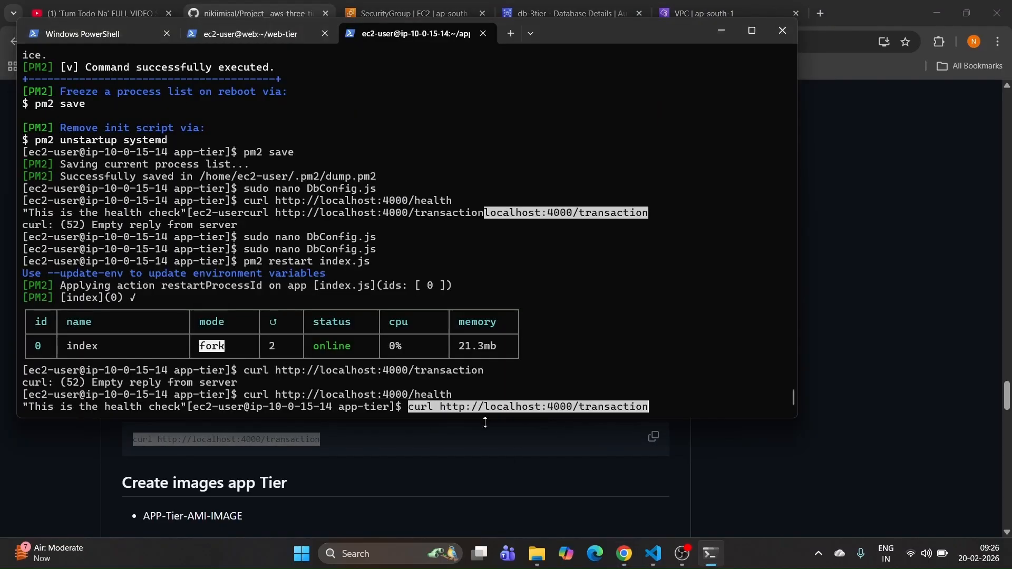
{"action": "key", "text": "Return"}
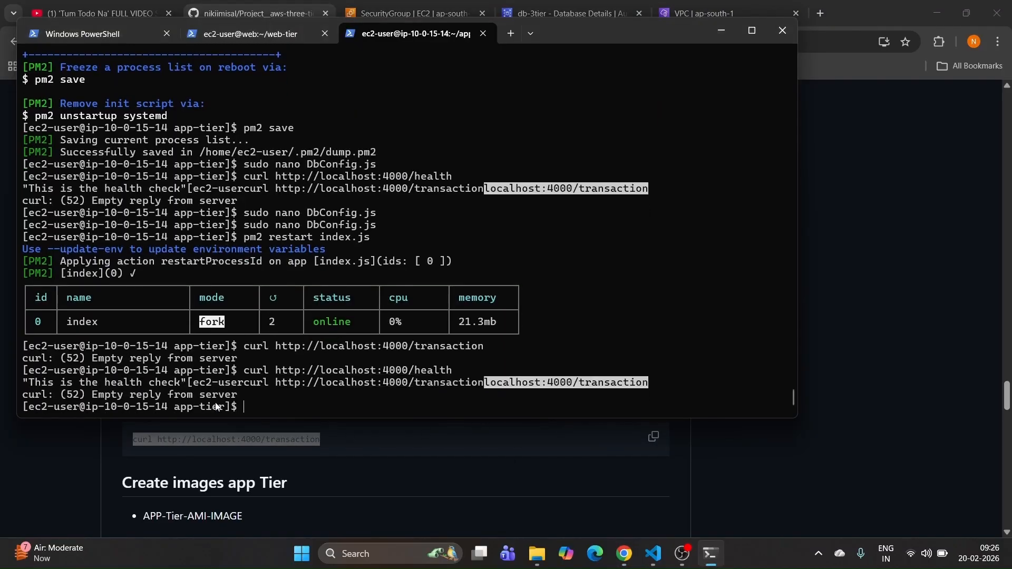
{"action": "left_click_drag", "start_coordinate": [268, 406], "coordinate": [22, 383]}
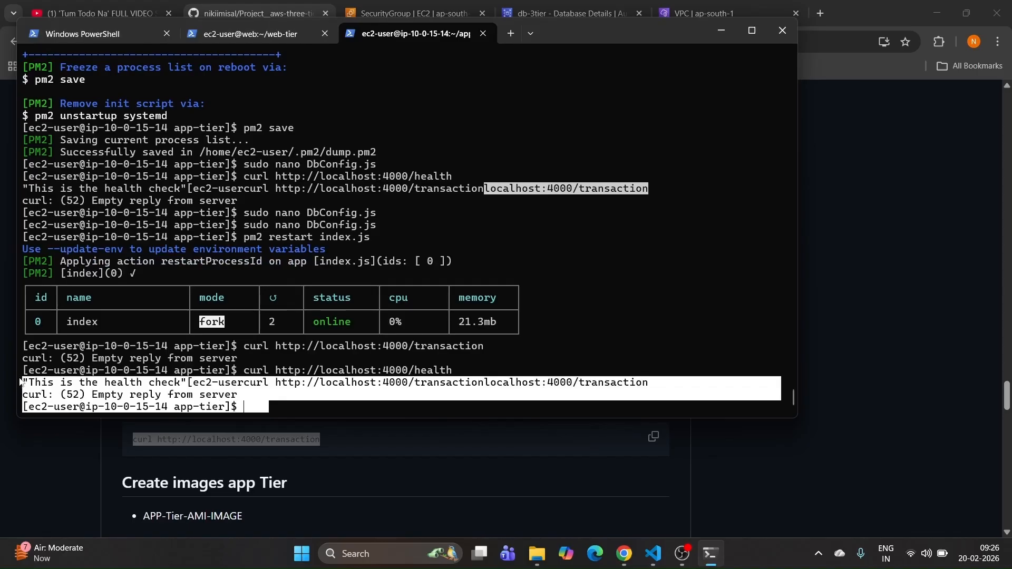
{"action": "right_click", "coordinate": [287, 404]}
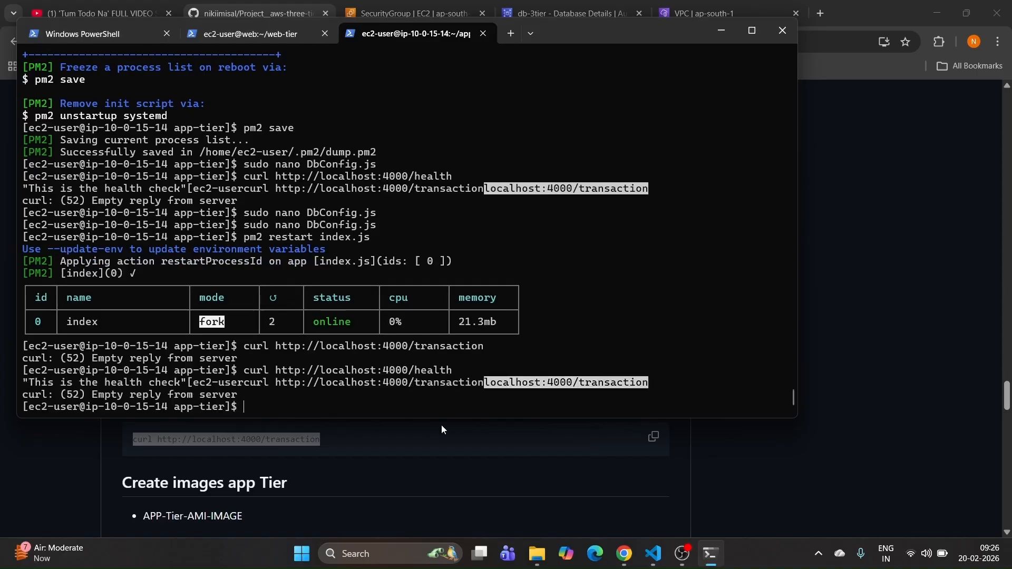
{"action": "key", "text": "Up"}
{"action": "key", "text": "Up"}
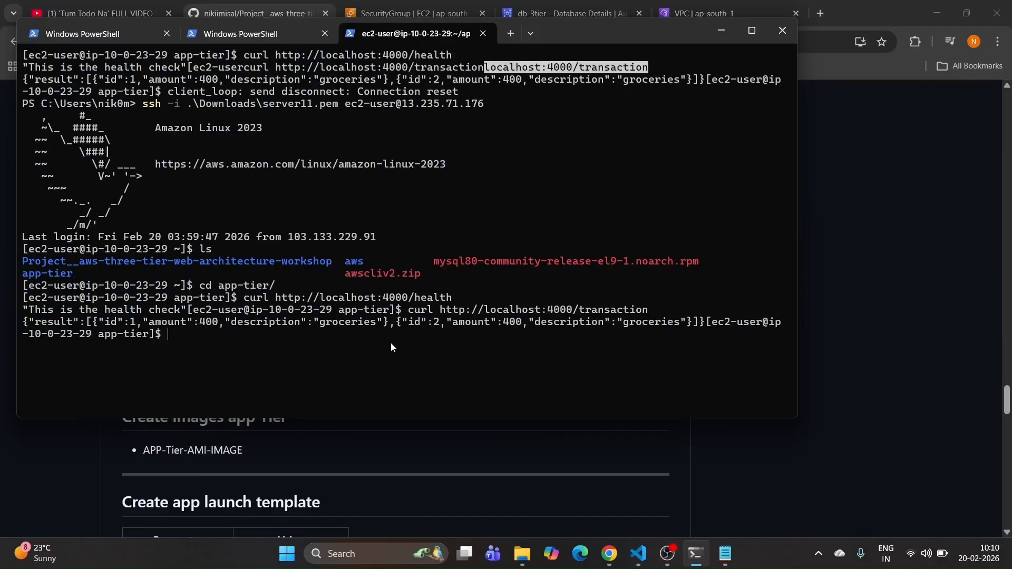
Step: Select the three SQL user-permission lines in the notes and the APP-Tier-AMI-IMAGE name in the guide
{"action": "left_click", "coordinate": [727, 560]}
{"action": "left_click_drag", "start_coordinate": [163, 262], "coordinate": [89, 196]}
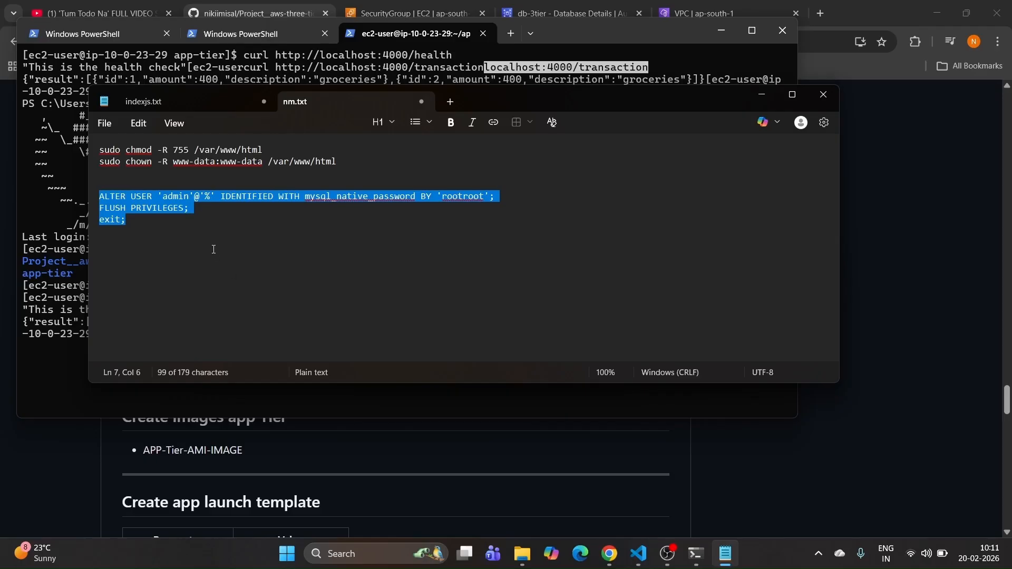
{"action": "left_click", "coordinate": [759, 94]}
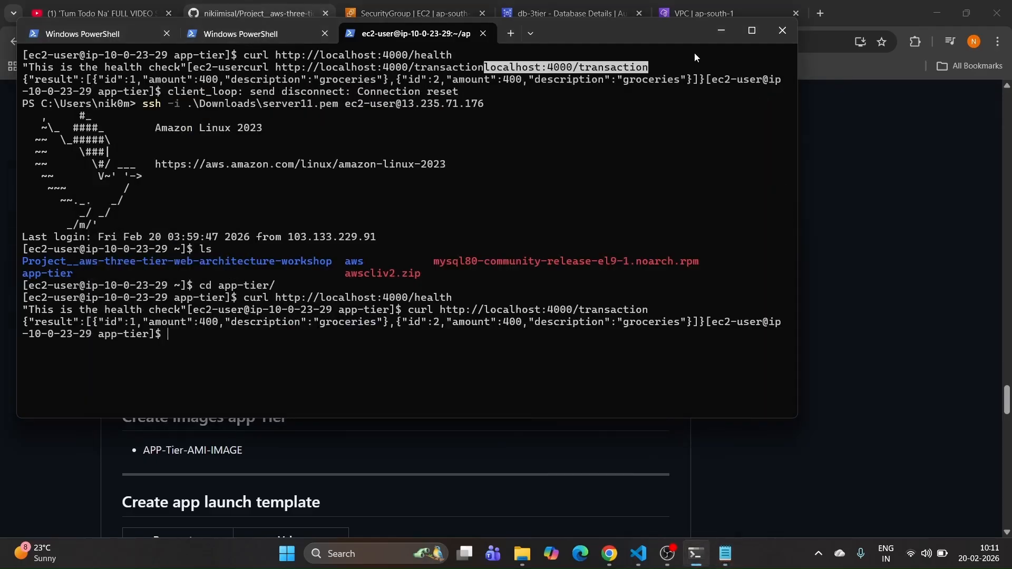
{"action": "left_click", "coordinate": [712, 33]}
{"action": "scroll", "coordinate": [290, 391], "scroll_direction": "down", "scroll_amount": 1}
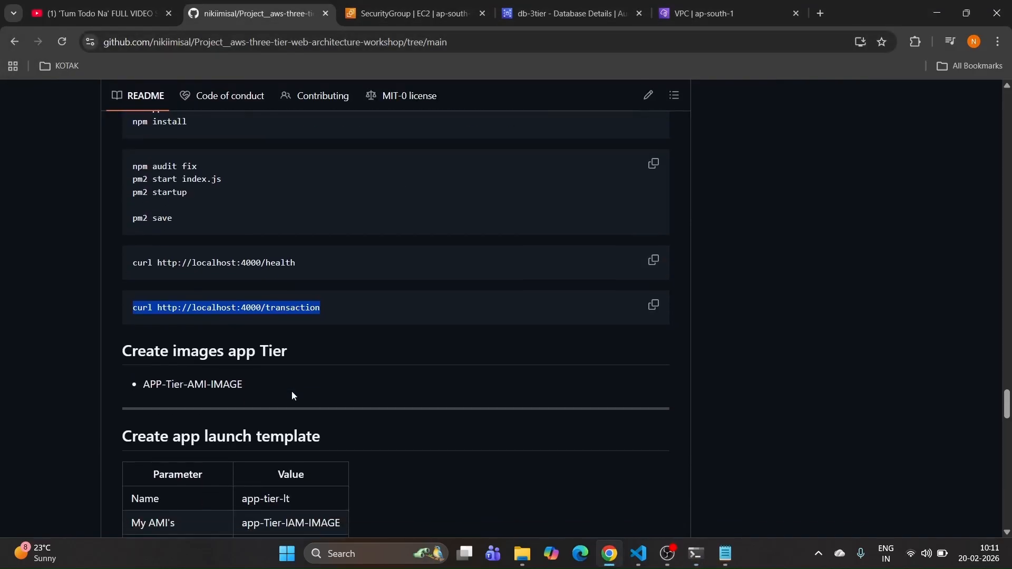
{"action": "left_click", "coordinate": [282, 387]}
{"action": "left_click_drag", "start_coordinate": [283, 391], "coordinate": [117, 391]}
{"action": "key", "text": "ctrl+c"}
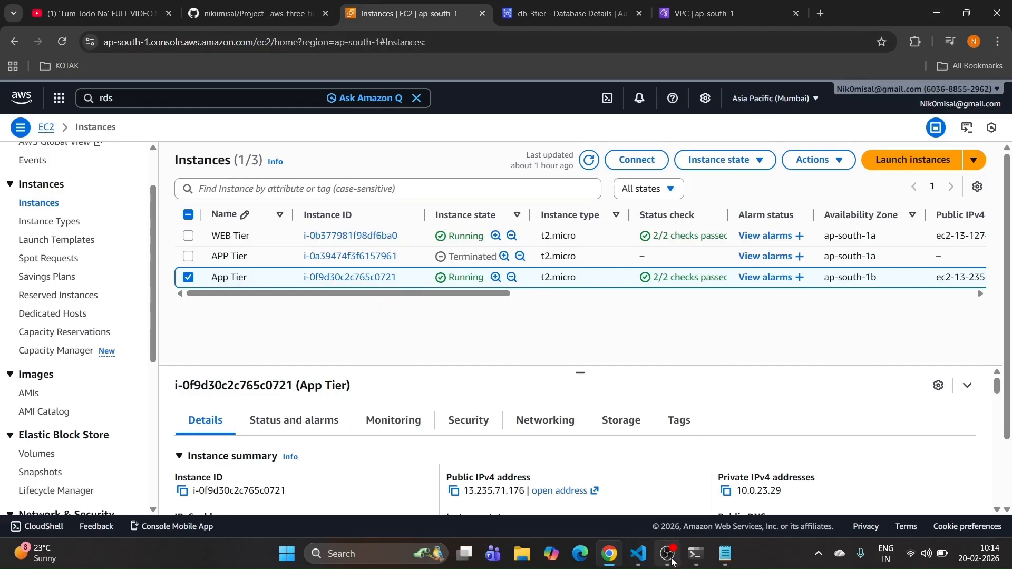
Step: Run 'sudo shutdown now' on the app tier and refresh EC2 Instances until App Tier shows Stopped
{"action": "left_click", "coordinate": [697, 554]}
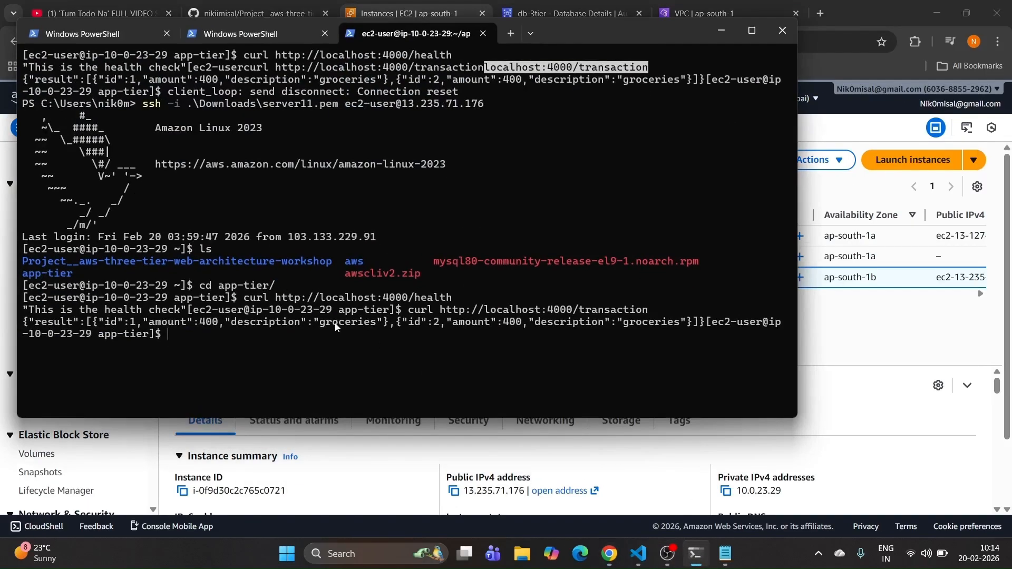
{"action": "type", "text": "sudo shutdown now"}
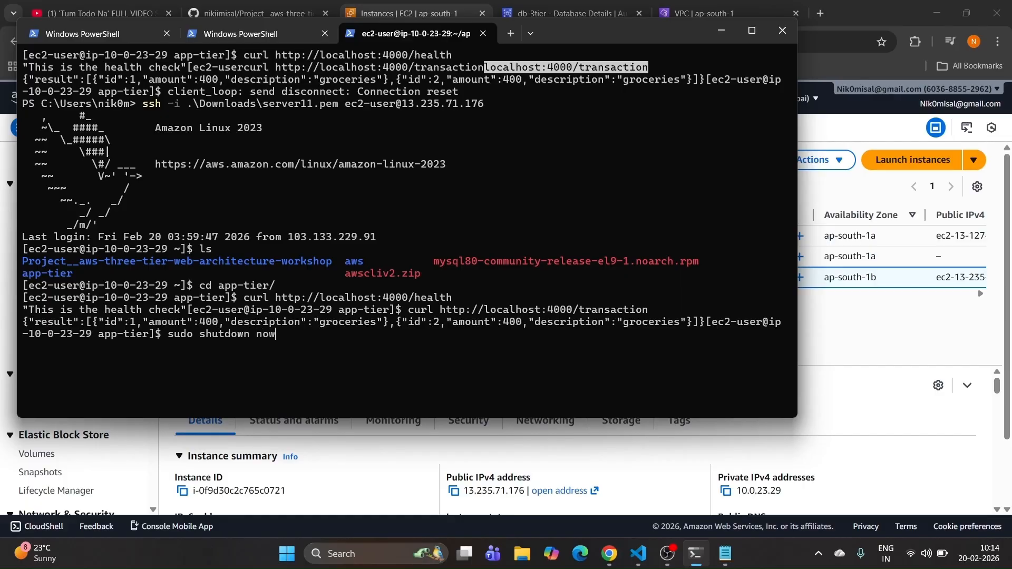
{"action": "key", "text": "Return"}
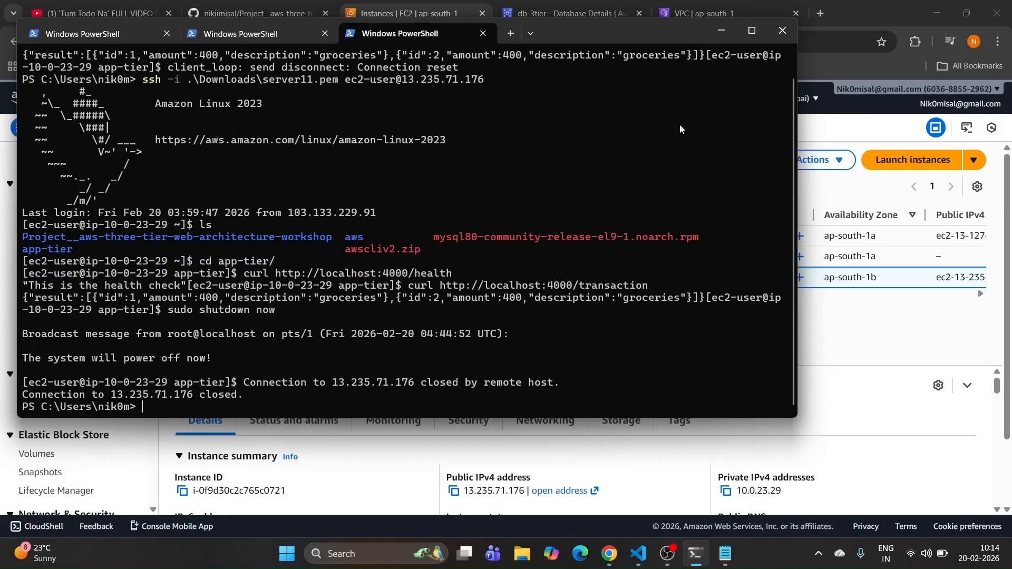
{"action": "left_click", "coordinate": [722, 31]}
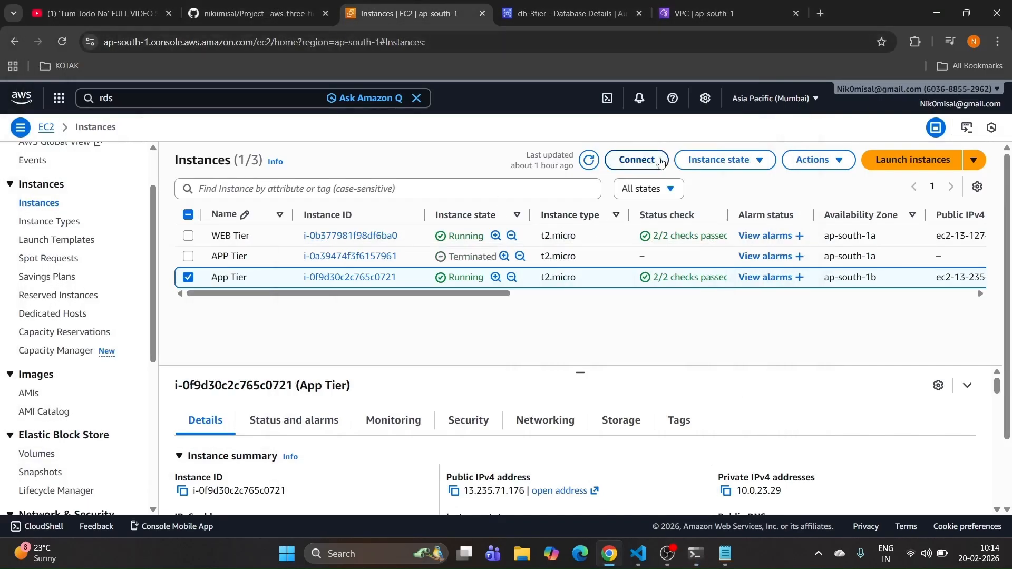
{"action": "left_click", "coordinate": [590, 161]}
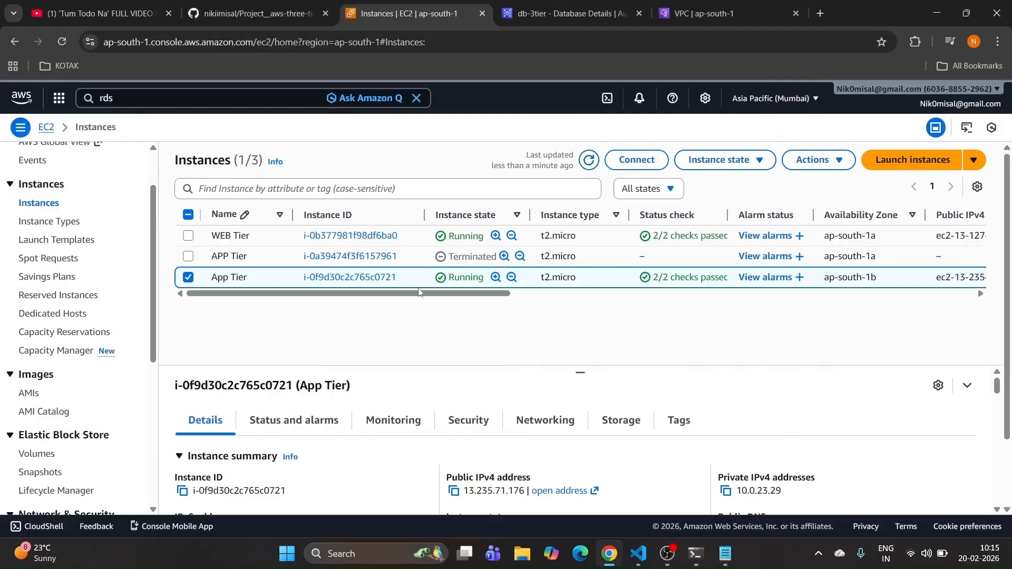
{"action": "left_click", "coordinate": [589, 161]}
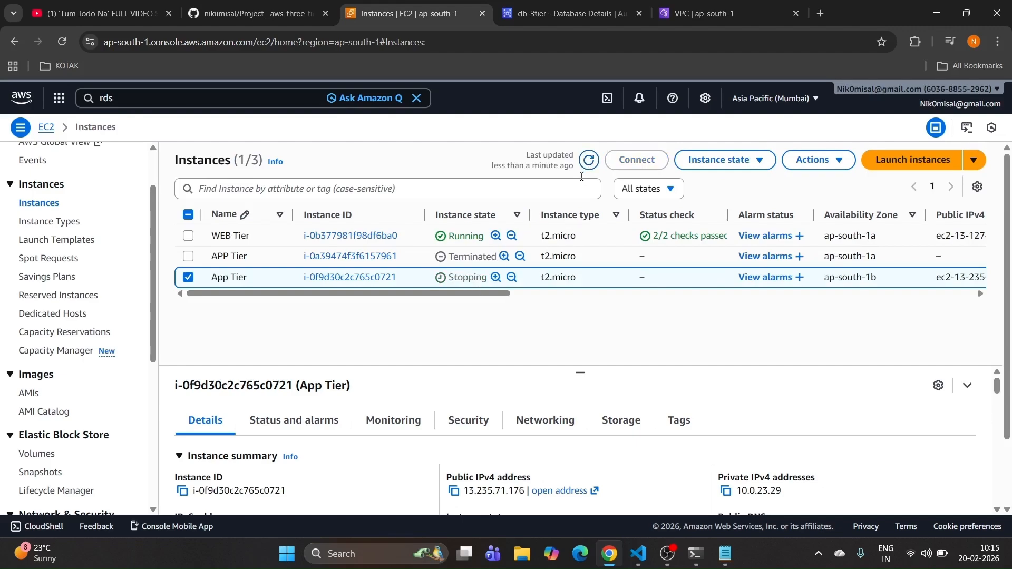
{"action": "left_click", "coordinate": [589, 162]}
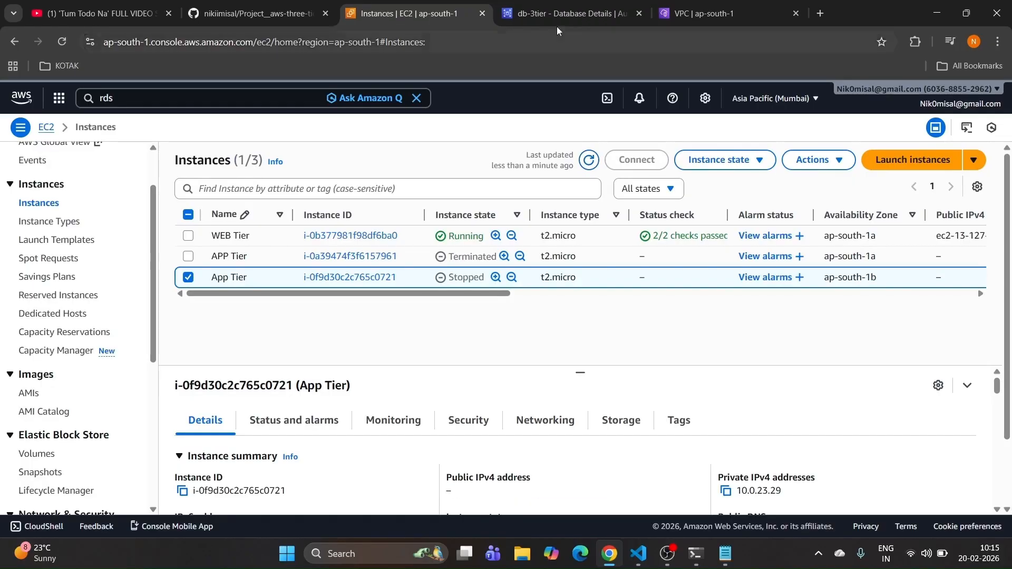
Step: Create an image of App Tier named APP-Tier-AMI-IMAGE, with the same text as its description
{"action": "left_click", "coordinate": [830, 164]}
{"action": "mouse_move", "coordinate": [831, 264]}
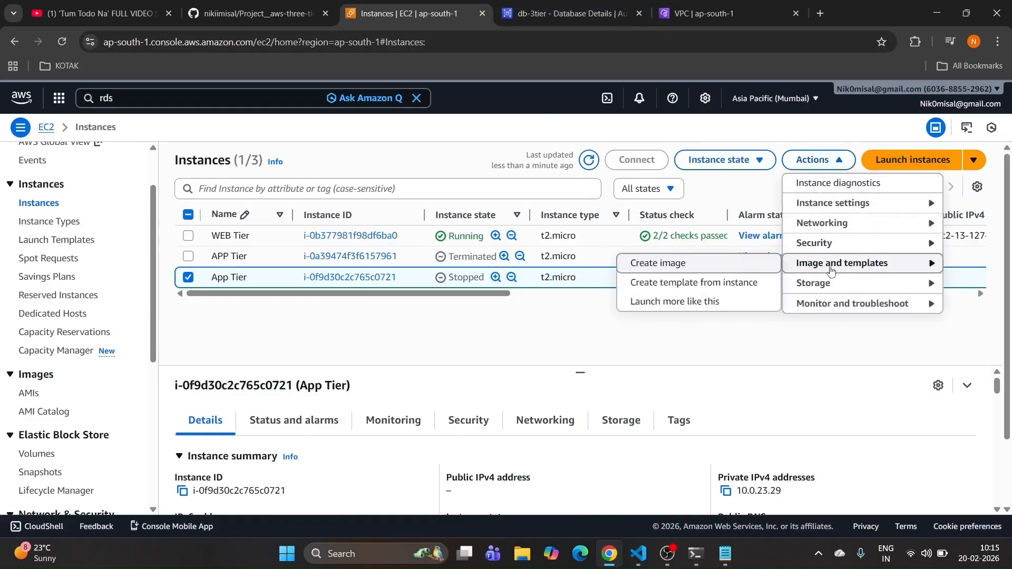
{"action": "left_click", "coordinate": [670, 271]}
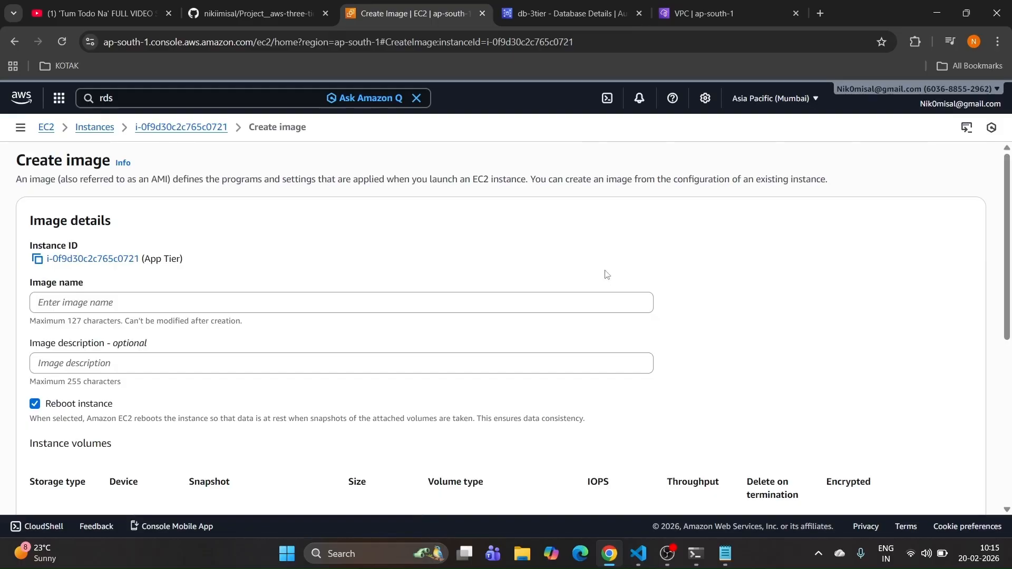
{"action": "left_click", "coordinate": [297, 4]}
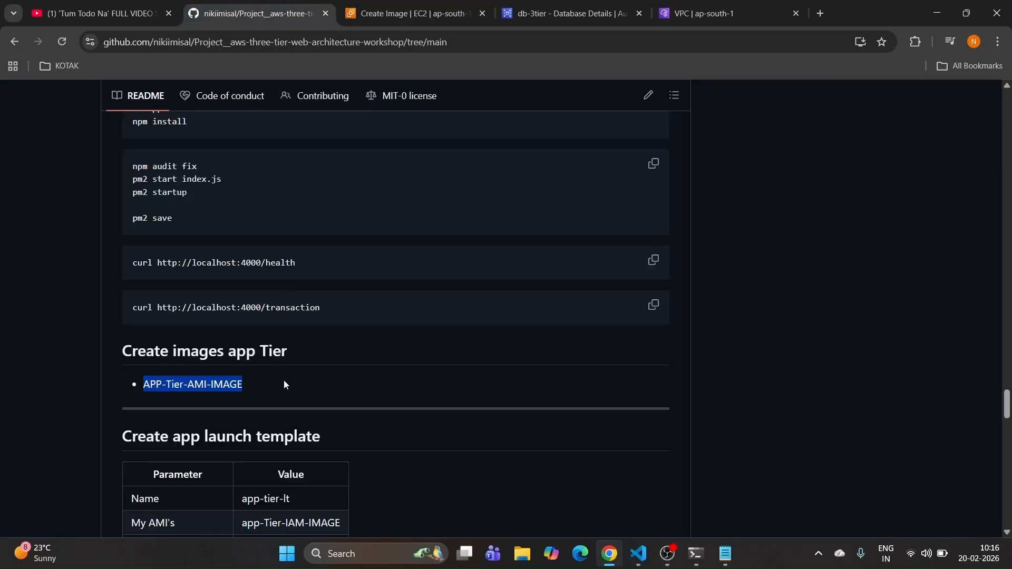
{"action": "left_click", "coordinate": [392, 13]}
{"action": "left_click", "coordinate": [144, 302]}
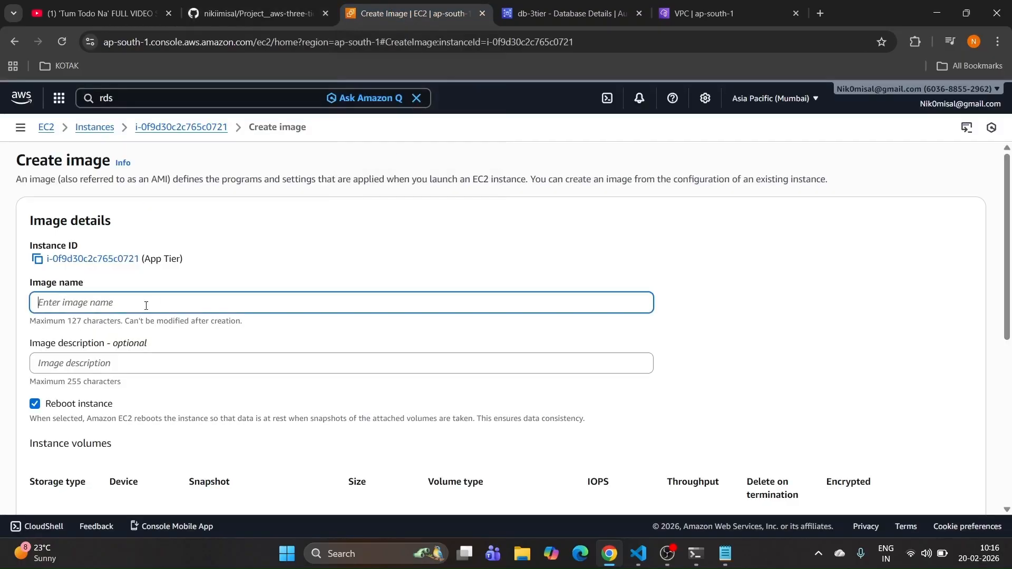
{"action": "key", "text": "ctrl+v"}
{"action": "left_click", "coordinate": [118, 368]}
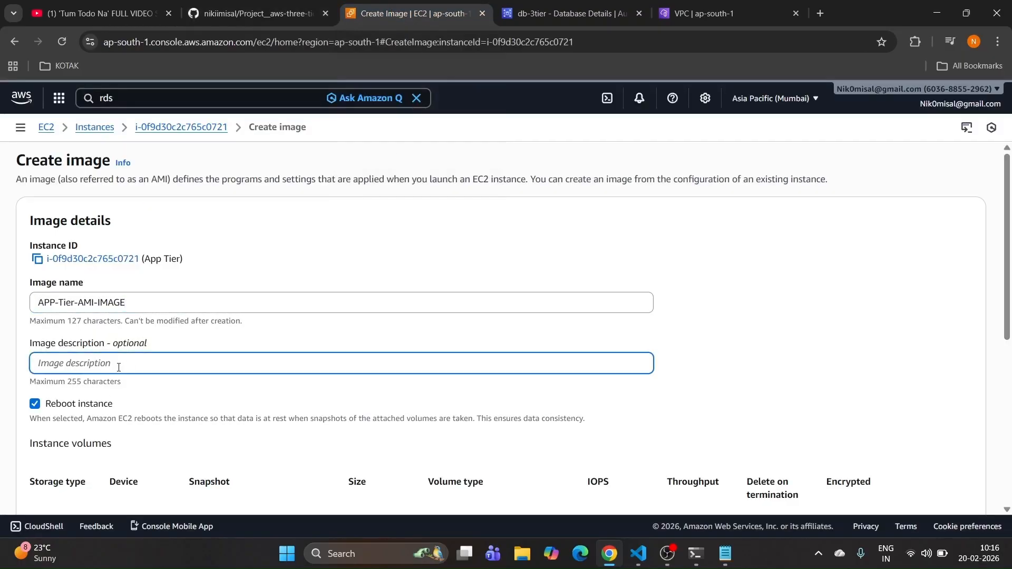
{"action": "key", "text": "ctrl+v"}
{"action": "scroll", "coordinate": [118, 367], "scroll_direction": "down", "scroll_amount": 6}
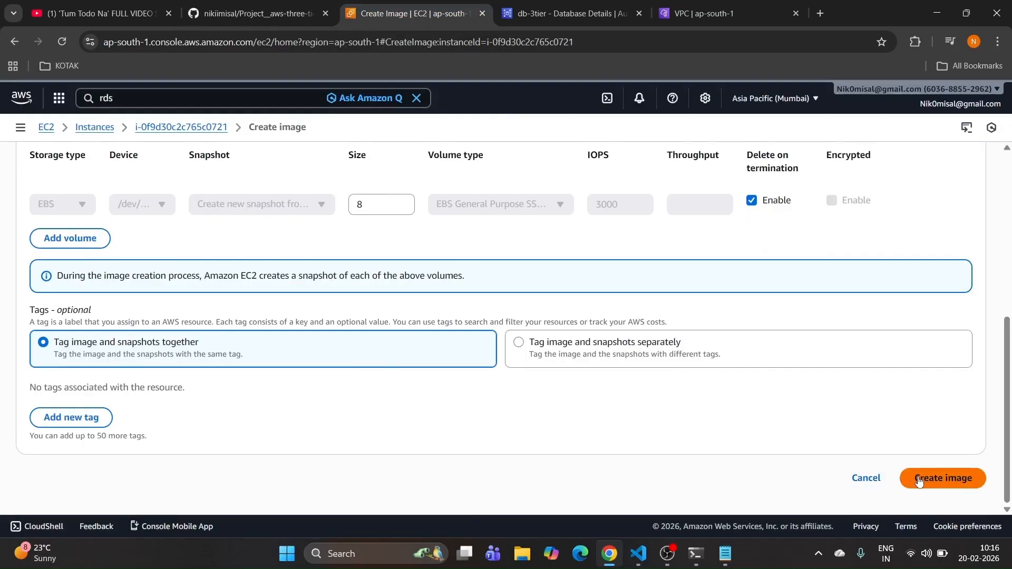
{"action": "left_click", "coordinate": [919, 481]}
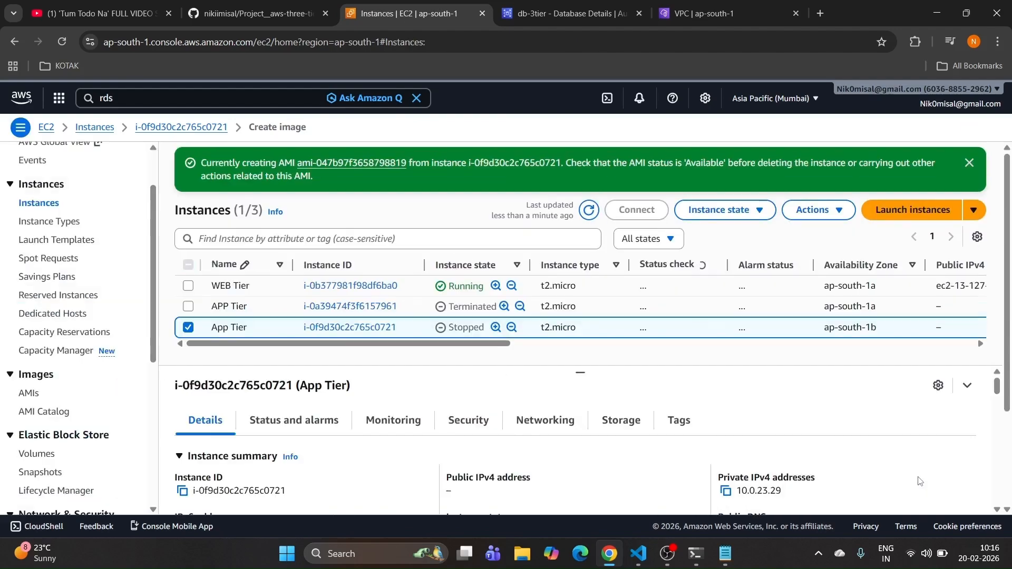
Step: Copy the launch template name app-tier-lt from the project README
{"action": "left_click", "coordinate": [260, 11]}
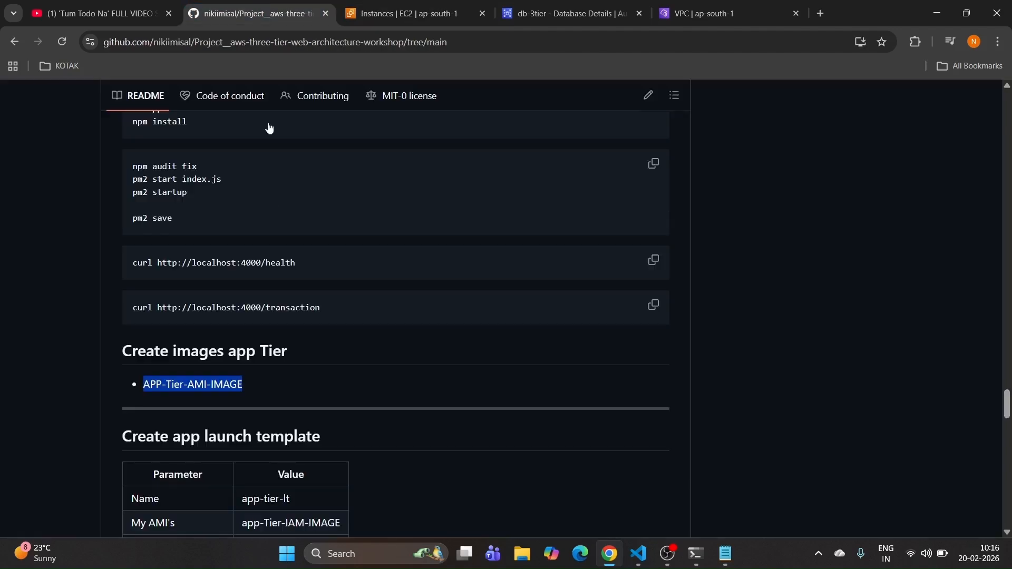
{"action": "scroll", "coordinate": [267, 368], "scroll_direction": "down", "scroll_amount": 3}
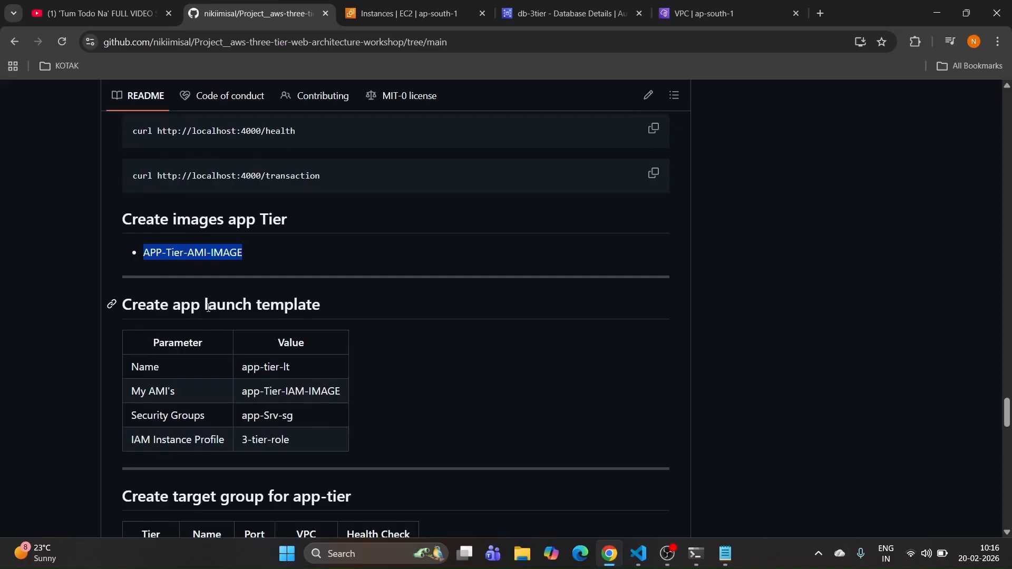
{"action": "left_click_drag", "start_coordinate": [208, 307], "coordinate": [359, 313]}
{"action": "left_click", "coordinate": [330, 314]}
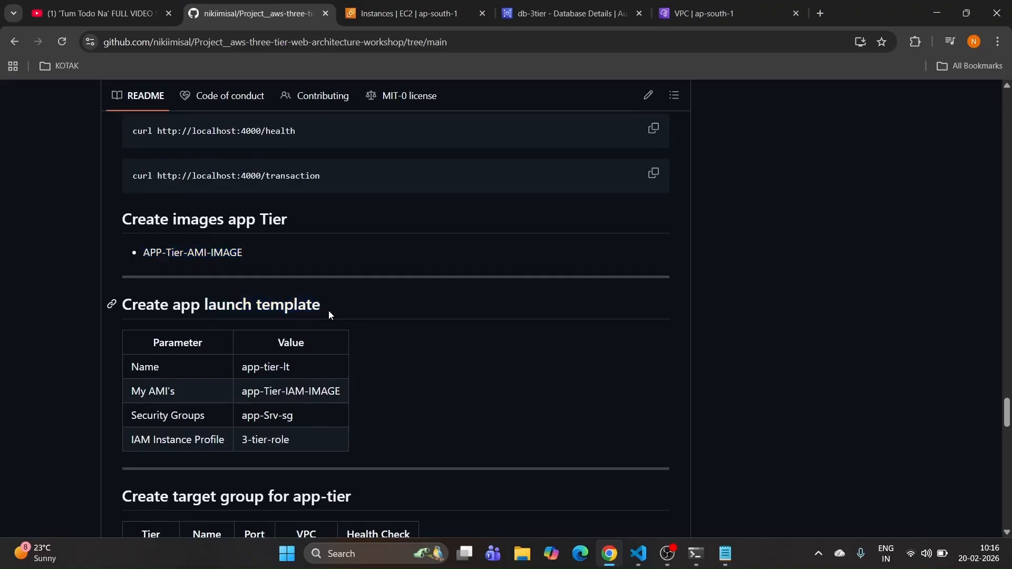
{"action": "left_click_drag", "start_coordinate": [328, 314], "coordinate": [204, 310]}
{"action": "left_click", "coordinate": [386, 330]}
{"action": "triple_click", "coordinate": [298, 371]}
{"action": "key", "text": "ctrl+c"}
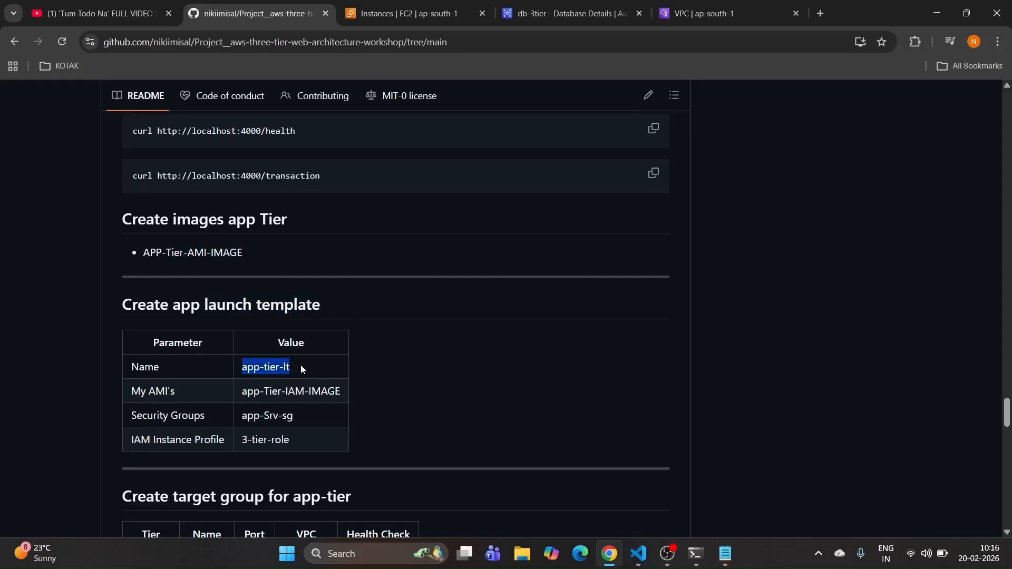
Step: Go to the Launch Templates page in the EC2 console
{"action": "left_click", "coordinate": [364, 10]}
{"action": "scroll", "coordinate": [69, 364], "scroll_direction": "down", "scroll_amount": 3}
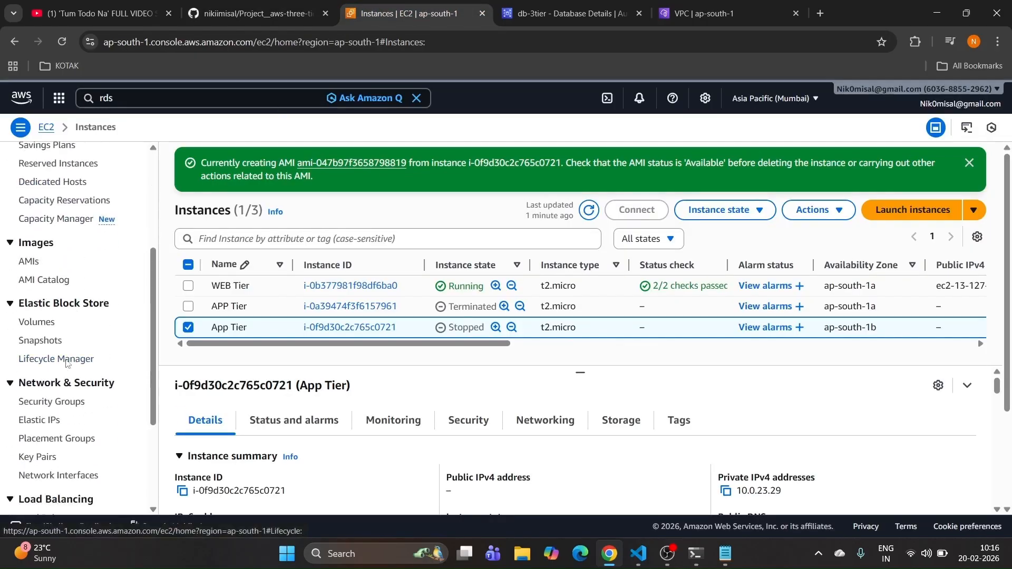
{"action": "scroll", "coordinate": [68, 179], "scroll_direction": "up", "scroll_amount": 3}
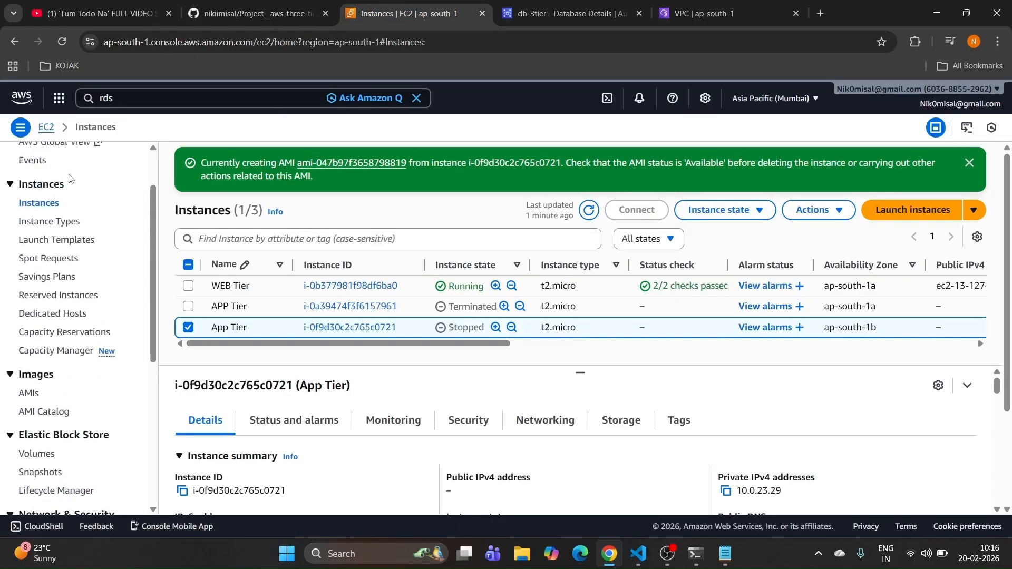
{"action": "left_click", "coordinate": [55, 241]}
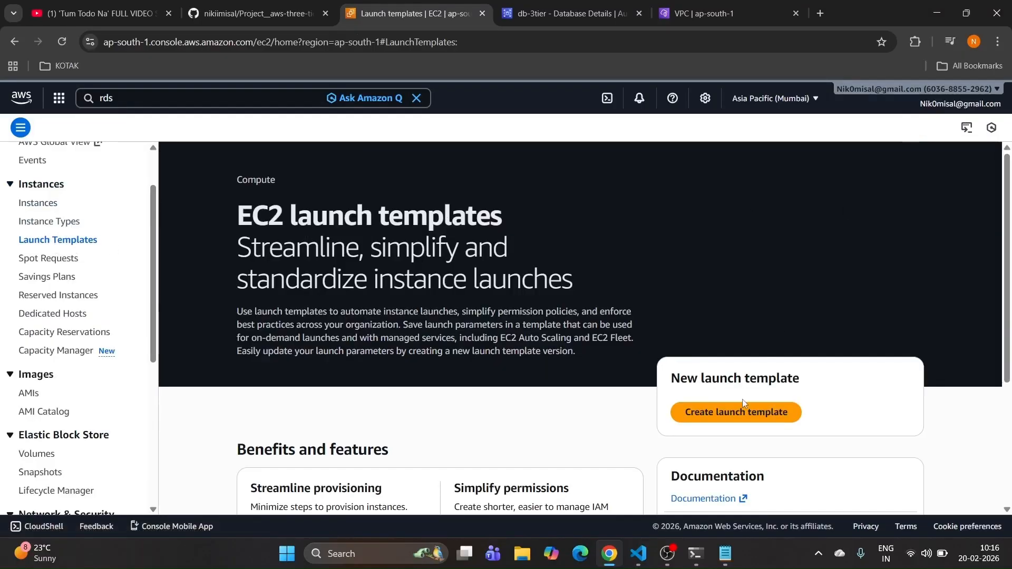
Step: Start a launch template named app-tier-lt, with the same description, using the APP-Tier-AMI-IMAGE AMI
{"action": "left_click", "coordinate": [737, 413]}
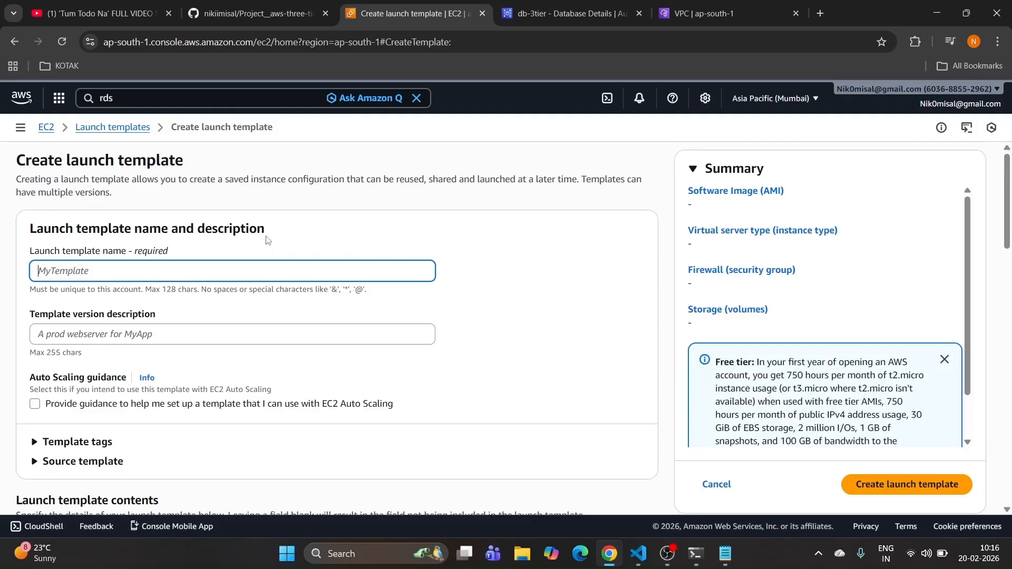
{"action": "key", "text": "ctrl+v"}
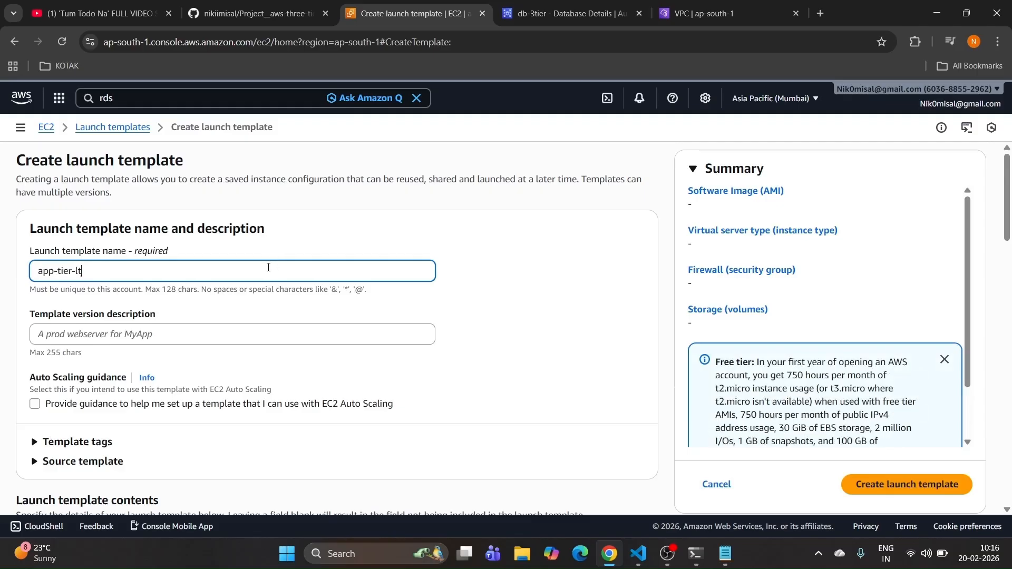
{"action": "left_click", "coordinate": [146, 334]}
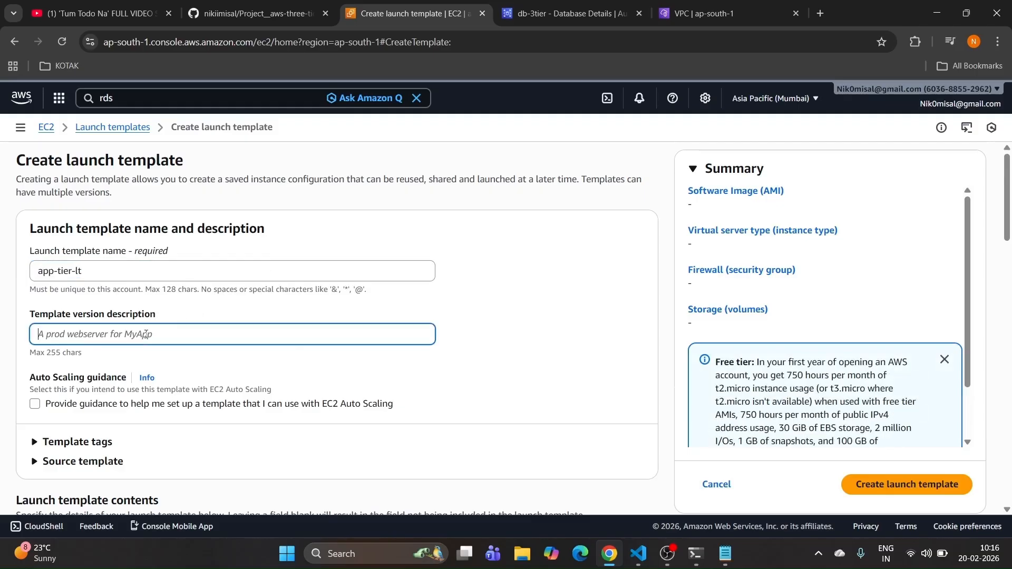
{"action": "key", "text": "ctrl+v"}
{"action": "scroll", "coordinate": [146, 334], "scroll_direction": "down", "scroll_amount": 3}
{"action": "scroll", "coordinate": [145, 337], "scroll_direction": "down", "scroll_amount": 2}
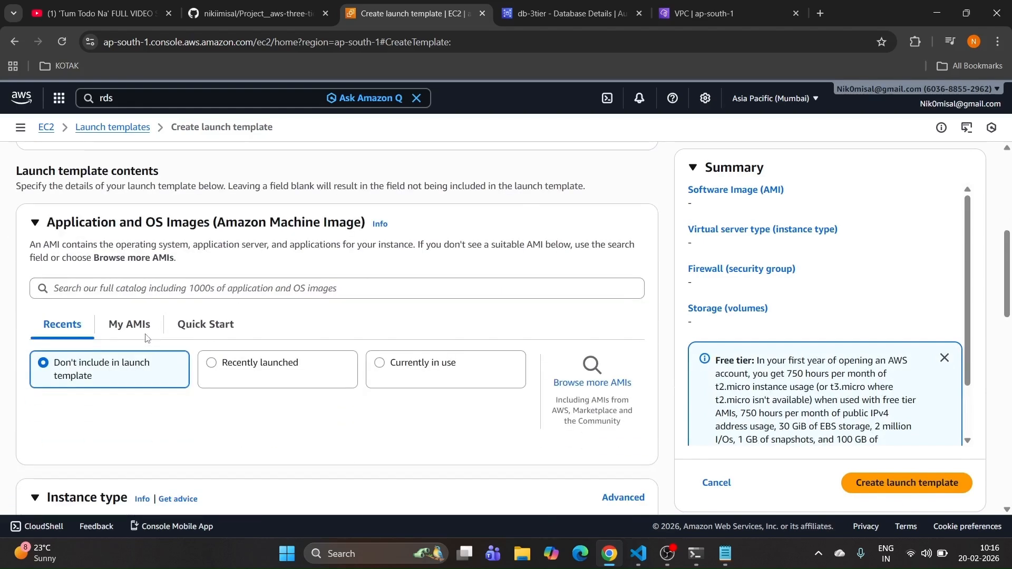
{"action": "left_click", "coordinate": [138, 327]}
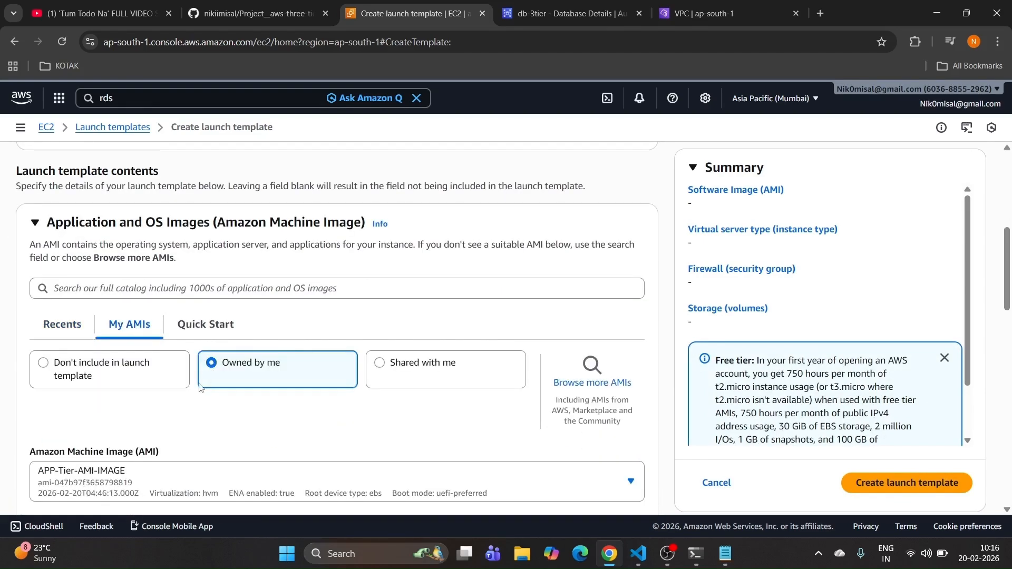
{"action": "scroll", "coordinate": [168, 424], "scroll_direction": "down", "scroll_amount": 5}
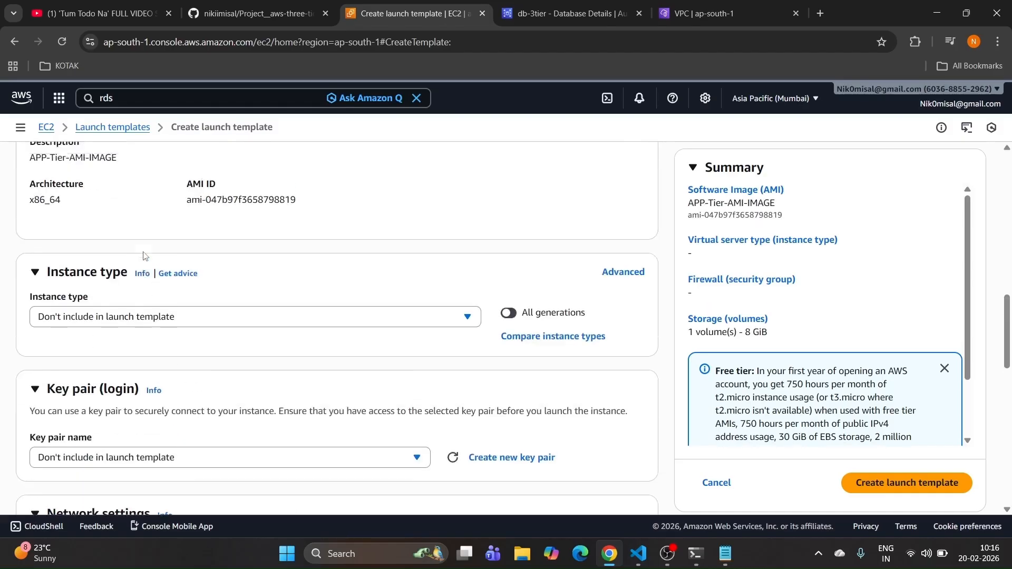
{"action": "scroll", "coordinate": [146, 283], "scroll_direction": "up", "scroll_amount": 2}
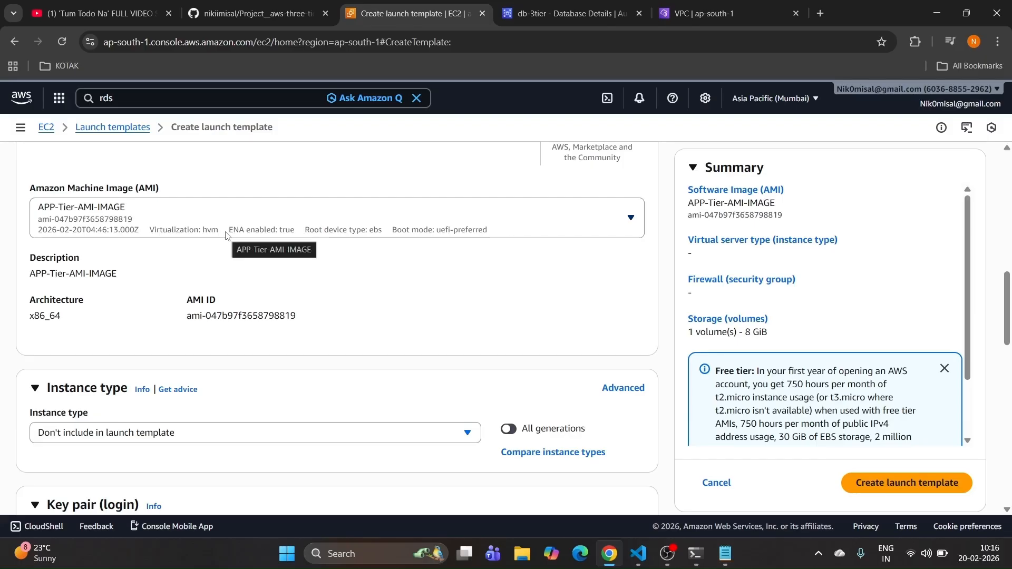
Step: Attach the app-Srv-sg security group to the launch template
{"action": "scroll", "coordinate": [227, 238], "scroll_direction": "down", "scroll_amount": 2}
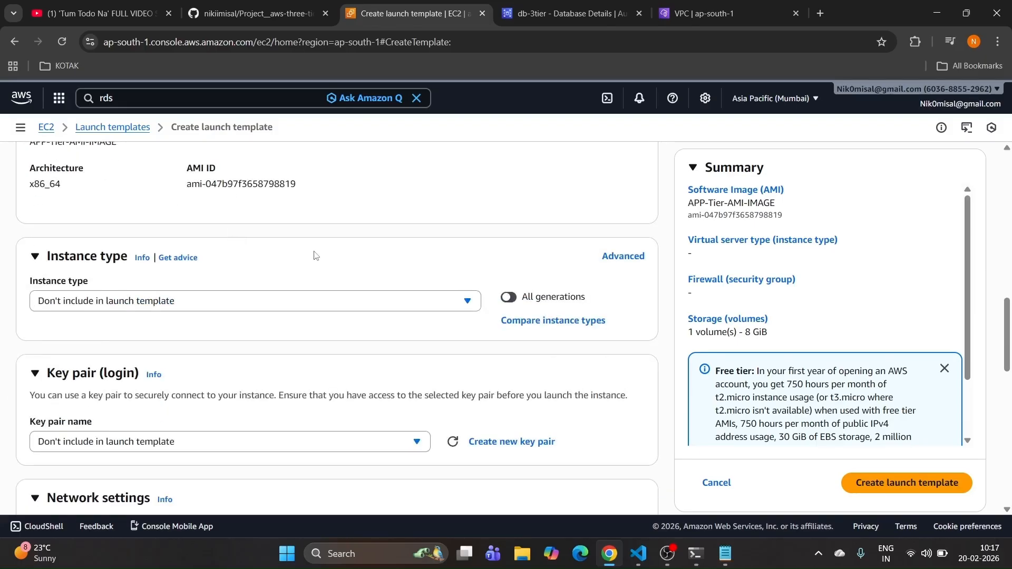
{"action": "scroll", "coordinate": [227, 268], "scroll_direction": "down", "scroll_amount": 3}
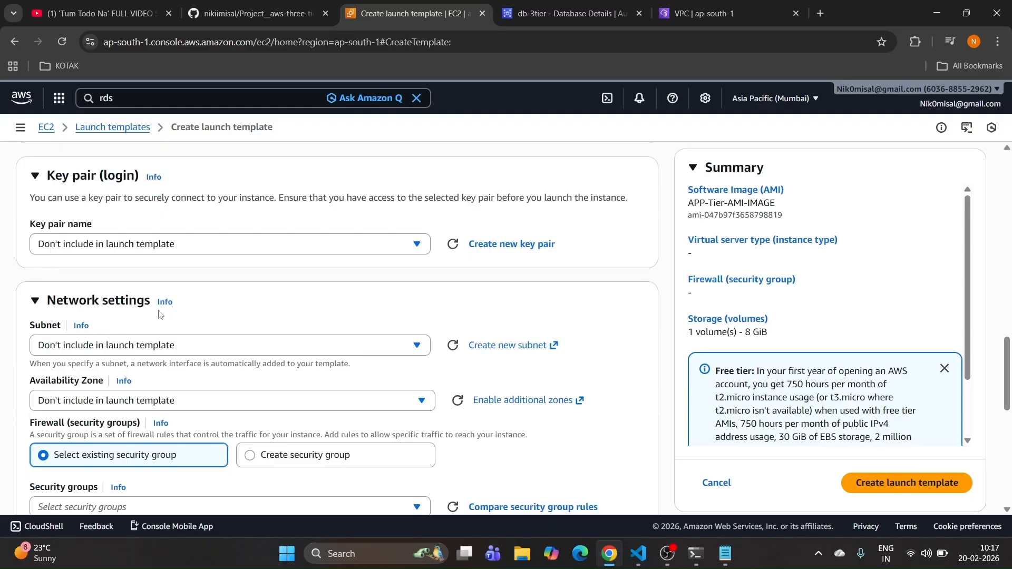
{"action": "scroll", "coordinate": [58, 360], "scroll_direction": "down", "scroll_amount": 2}
{"action": "left_click", "coordinate": [136, 376]}
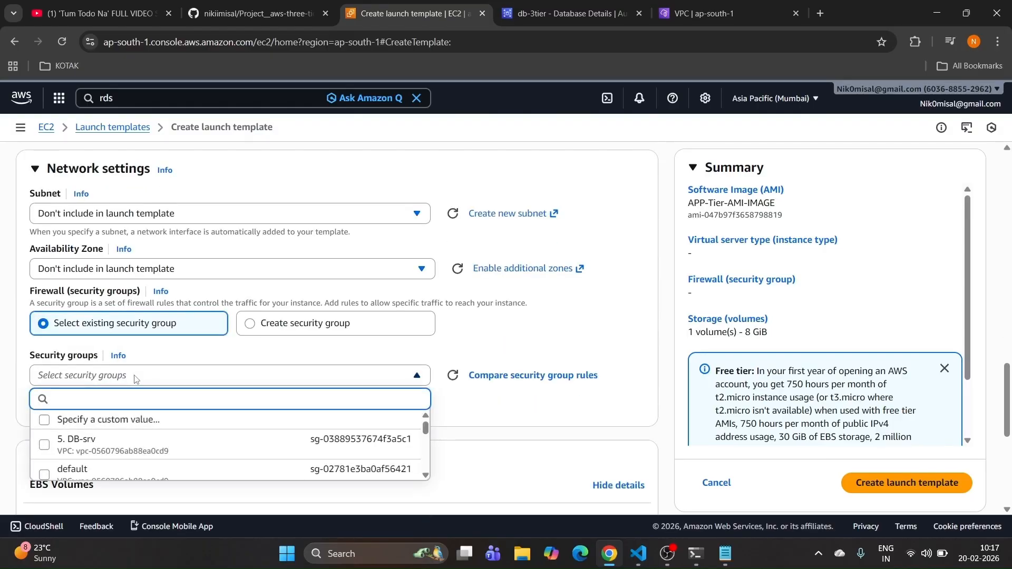
{"action": "scroll", "coordinate": [183, 319], "scroll_direction": "down", "scroll_amount": 1}
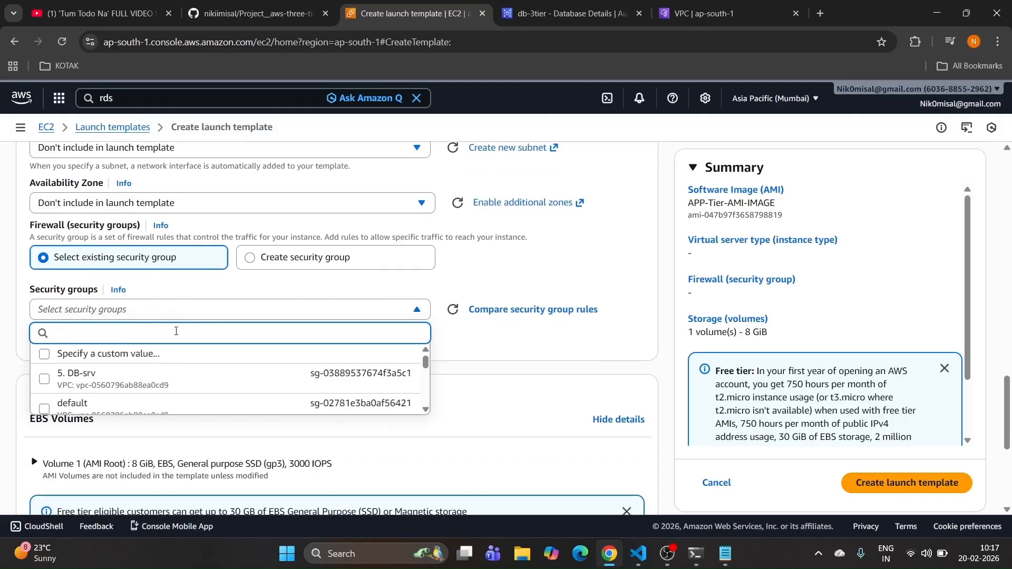
{"action": "scroll", "coordinate": [171, 365], "scroll_direction": "down", "scroll_amount": 2}
{"action": "left_click", "coordinate": [170, 368]}
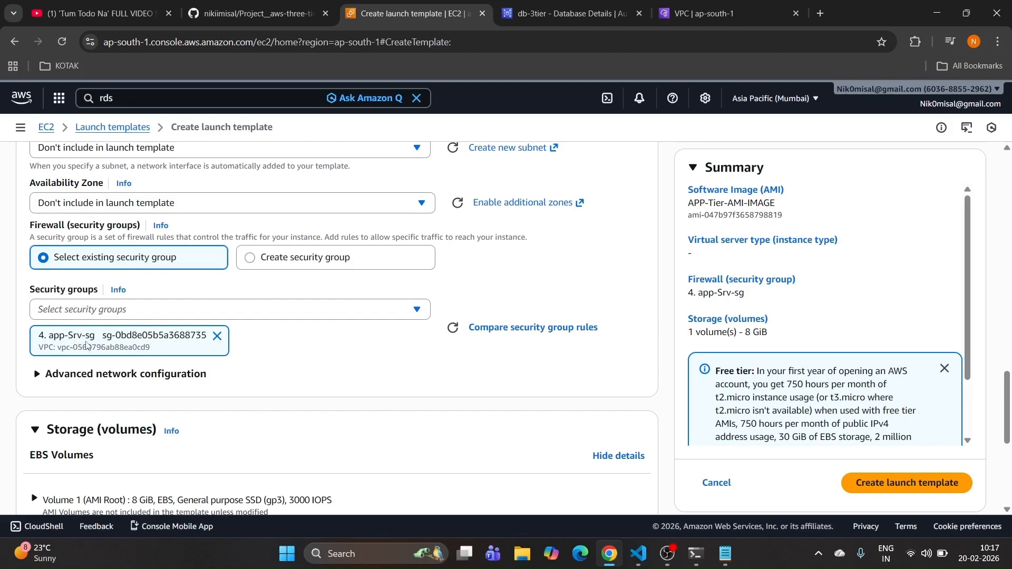
{"action": "left_click_drag", "start_coordinate": [40, 336], "coordinate": [102, 340]}
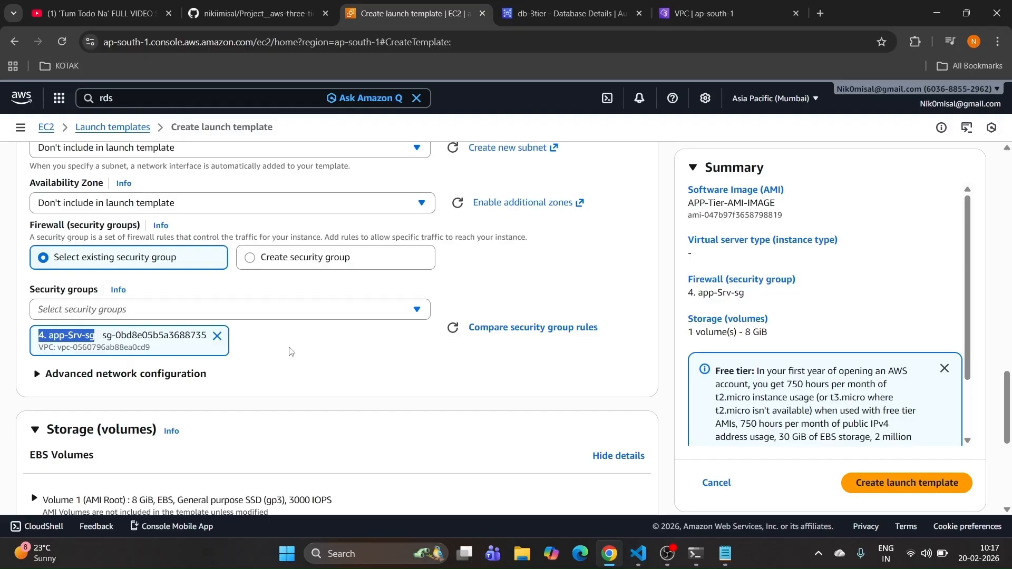
Step: Set the IAM instance profile to 3-tier-role and create the launch template
{"action": "scroll", "coordinate": [289, 352], "scroll_direction": "down", "scroll_amount": 6}
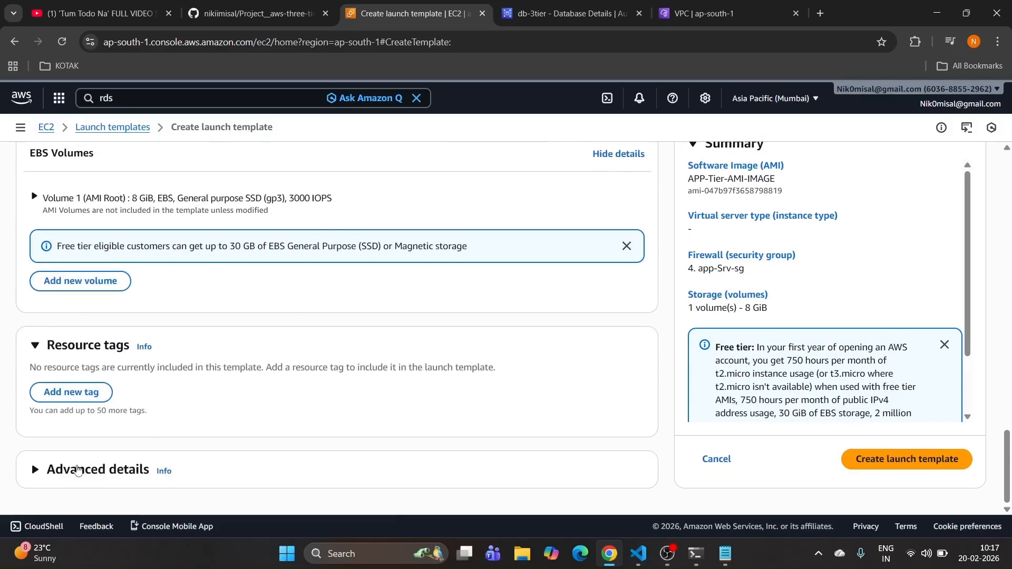
{"action": "left_click", "coordinate": [77, 469]}
{"action": "scroll", "coordinate": [149, 368], "scroll_direction": "down", "scroll_amount": 4}
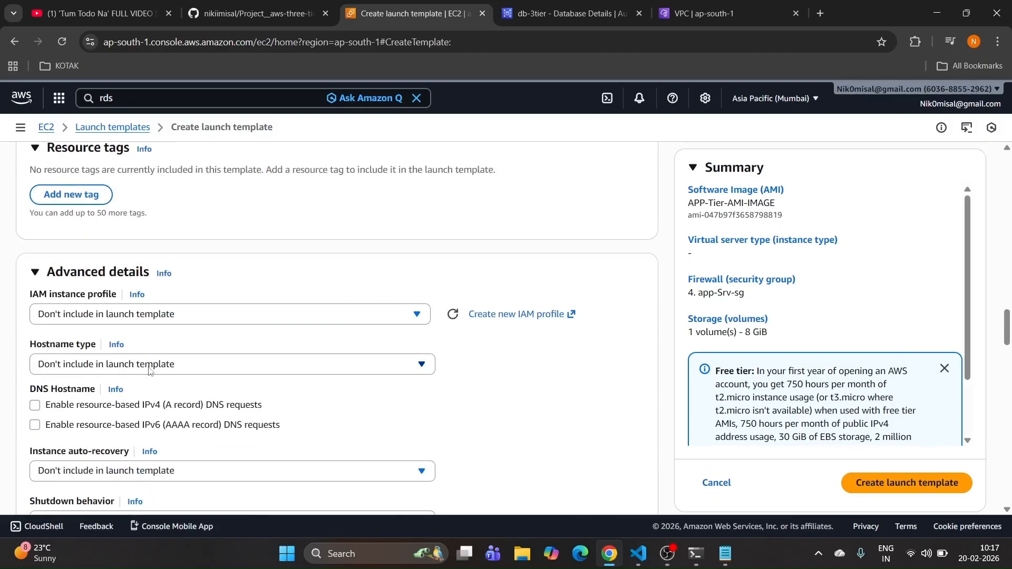
{"action": "left_click", "coordinate": [153, 315]}
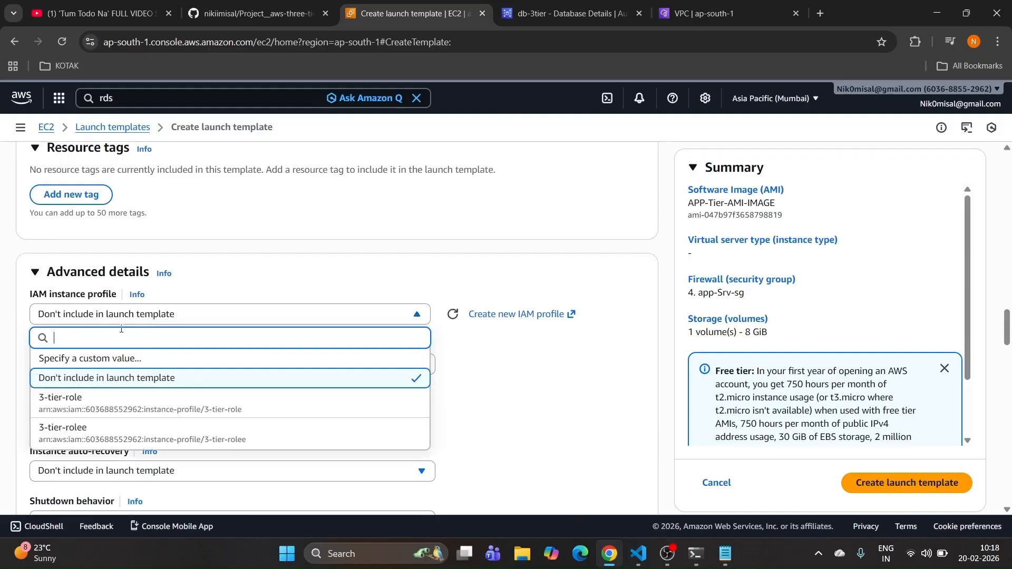
{"action": "left_click", "coordinate": [114, 400]}
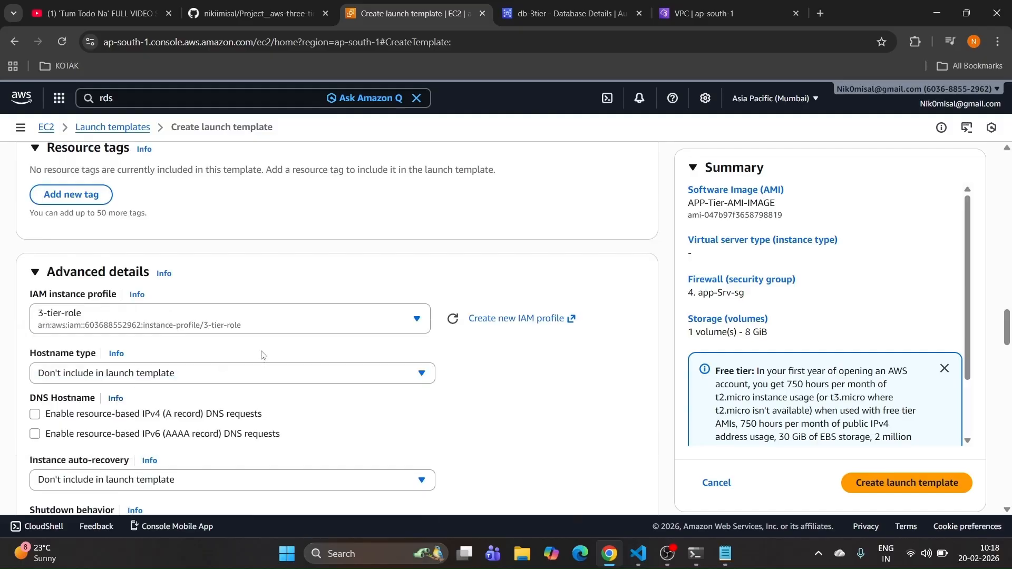
{"action": "scroll", "coordinate": [262, 355], "scroll_direction": "down", "scroll_amount": 15}
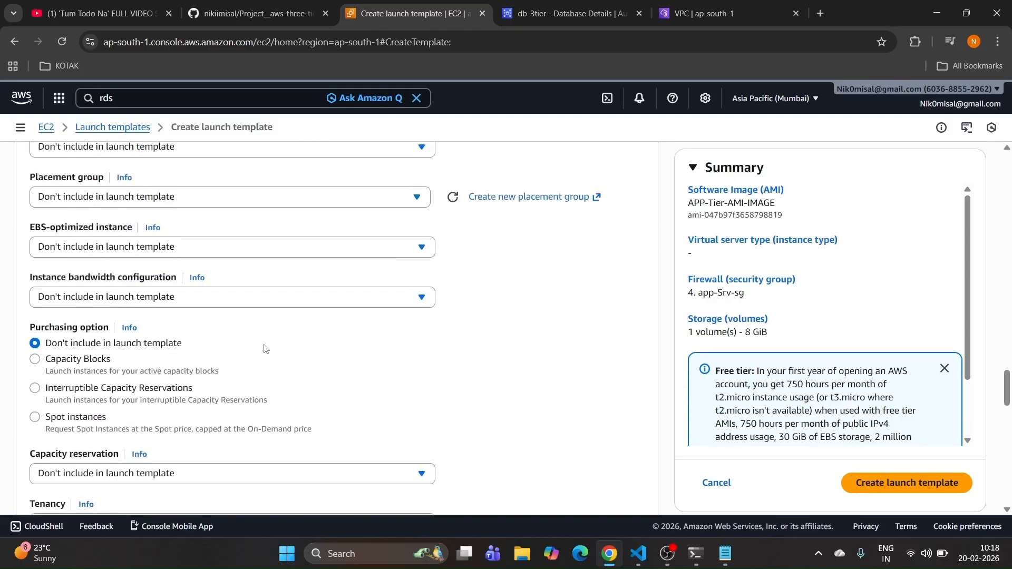
{"action": "scroll", "coordinate": [264, 349], "scroll_direction": "down", "scroll_amount": 20}
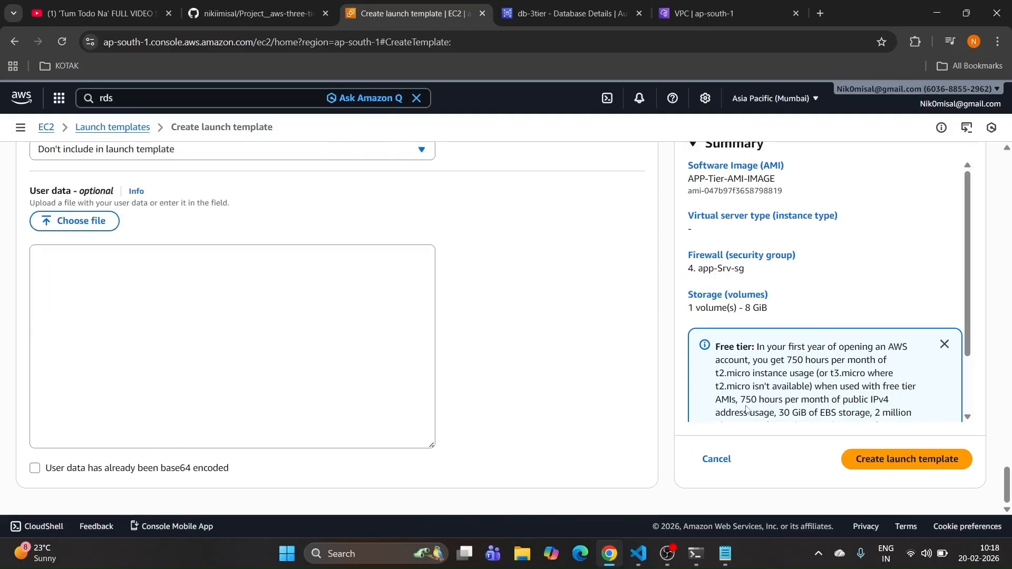
{"action": "left_click", "coordinate": [884, 460]}
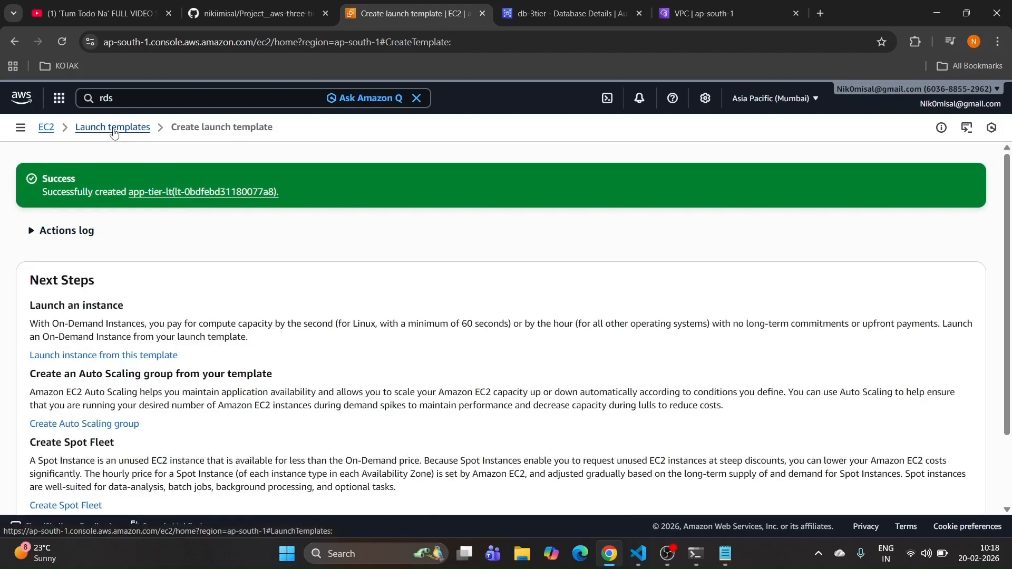
Step: Check the project README for the next step, then return to the launch template result
{"action": "left_click", "coordinate": [258, 14]}
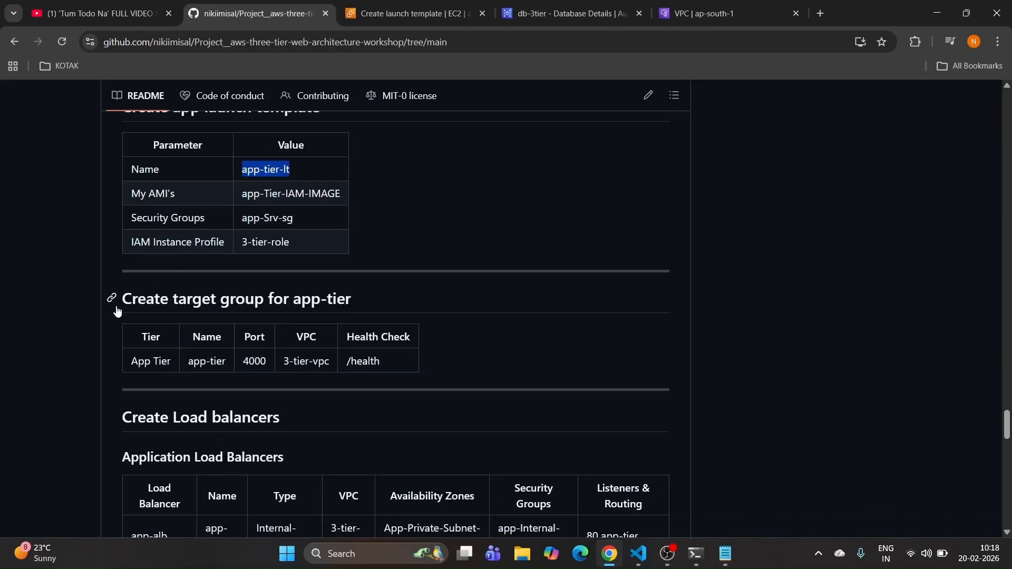
{"action": "left_click_drag", "start_coordinate": [119, 302], "coordinate": [380, 299]}
{"action": "left_click_drag", "start_coordinate": [371, 299], "coordinate": [319, 299]}
{"action": "key", "text": "ctrl+Tab"}
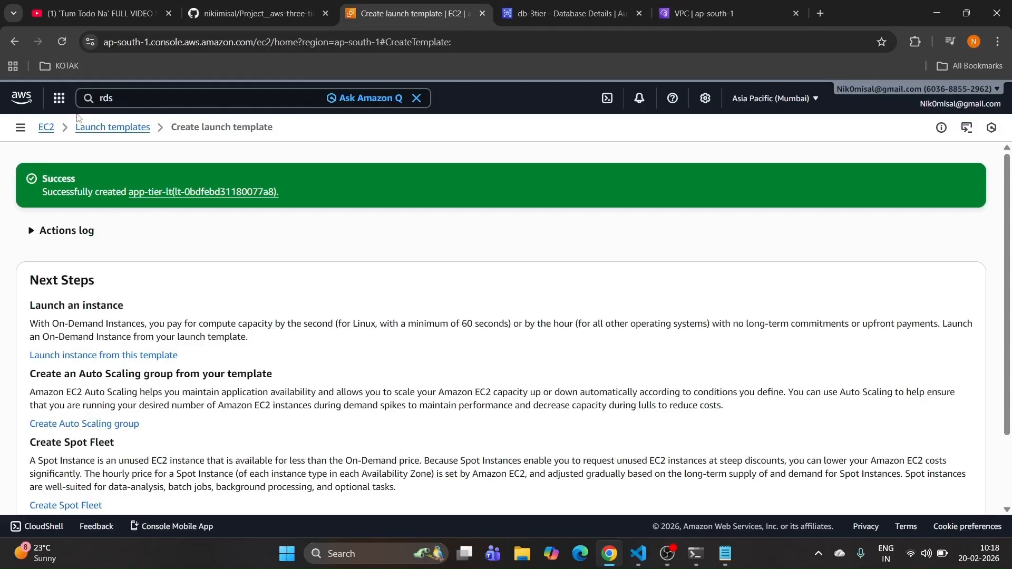
Step: Go from the EC2 dashboard to Target Groups and begin a new target group
{"action": "left_click", "coordinate": [46, 127]}
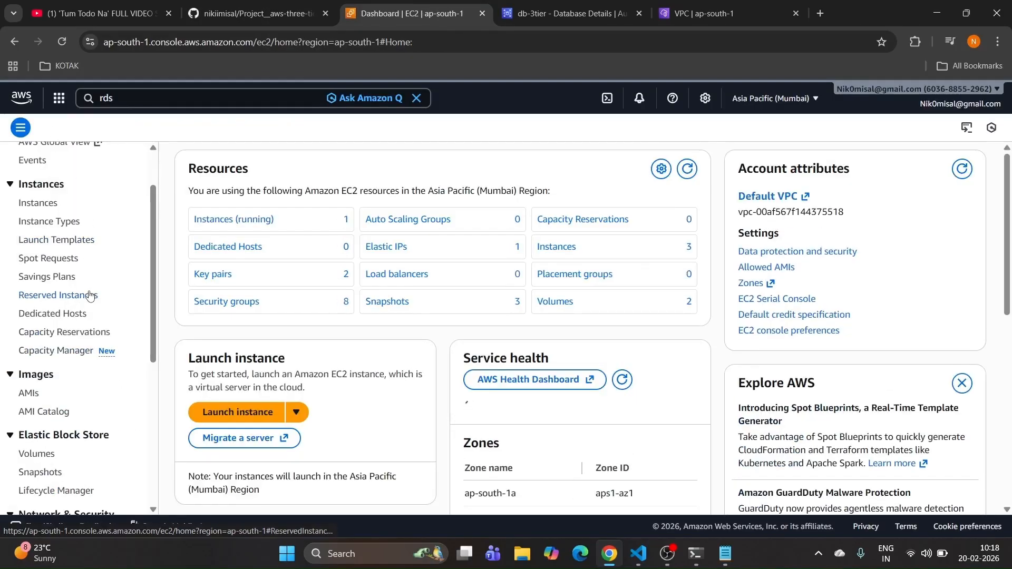
{"action": "scroll", "coordinate": [87, 287], "scroll_direction": "down", "scroll_amount": 4}
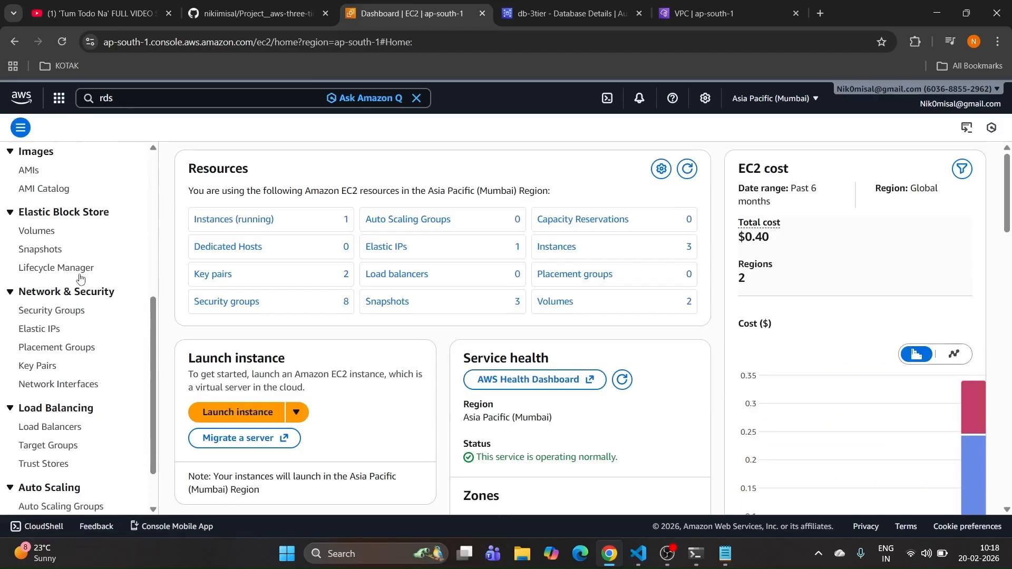
{"action": "scroll", "coordinate": [79, 284], "scroll_direction": "down", "scroll_amount": 2}
{"action": "left_click", "coordinate": [54, 376]}
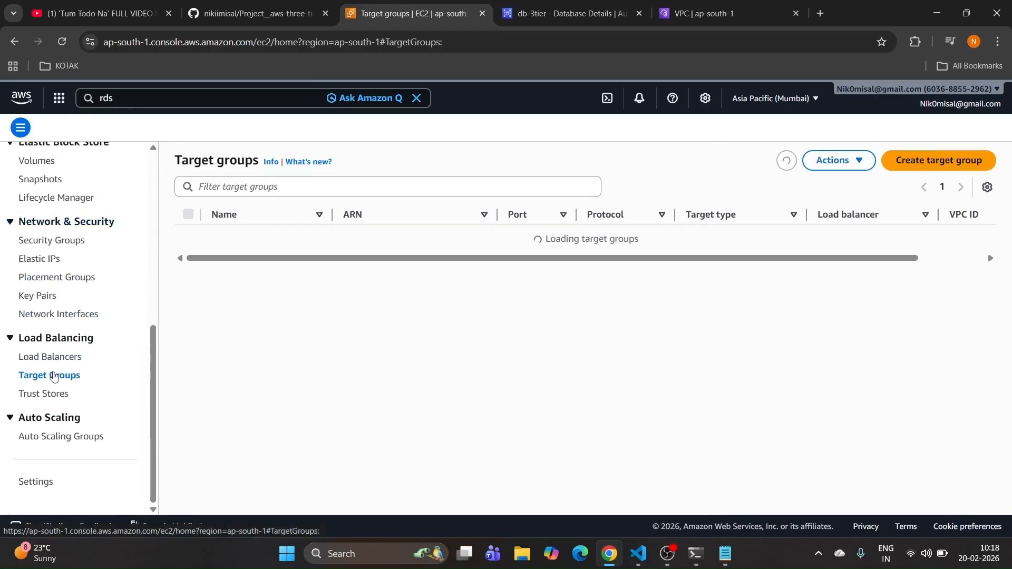
{"action": "left_click", "coordinate": [555, 285]}
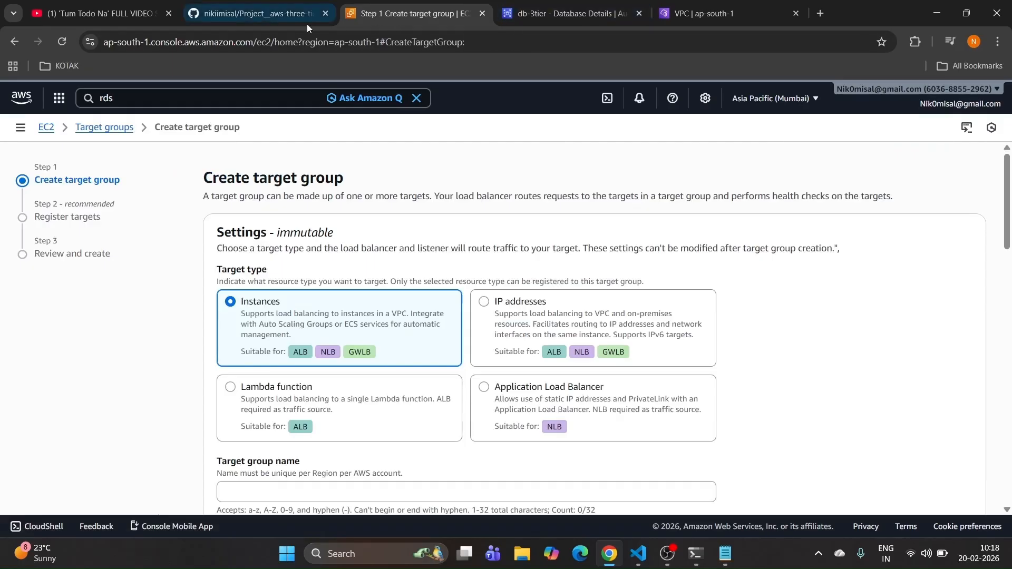
Step: Name the target group app-tier-tg, using the app-tier name copied from the README
{"action": "left_click", "coordinate": [275, 20]}
{"action": "scroll", "coordinate": [206, 234], "scroll_direction": "down", "scroll_amount": 2}
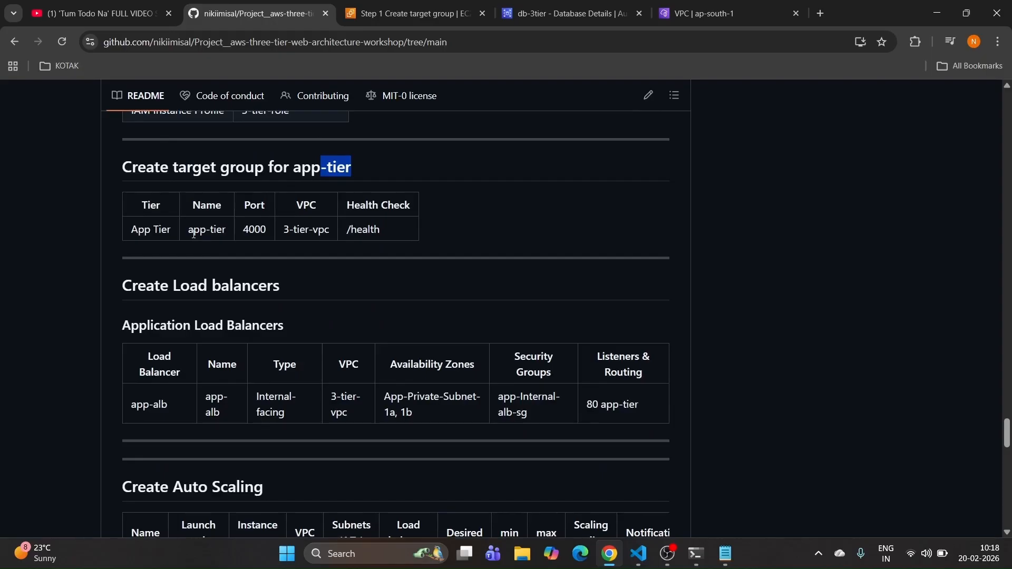
{"action": "left_click_drag", "start_coordinate": [189, 235], "coordinate": [232, 235]}
{"action": "key", "text": "ctrl+c"}
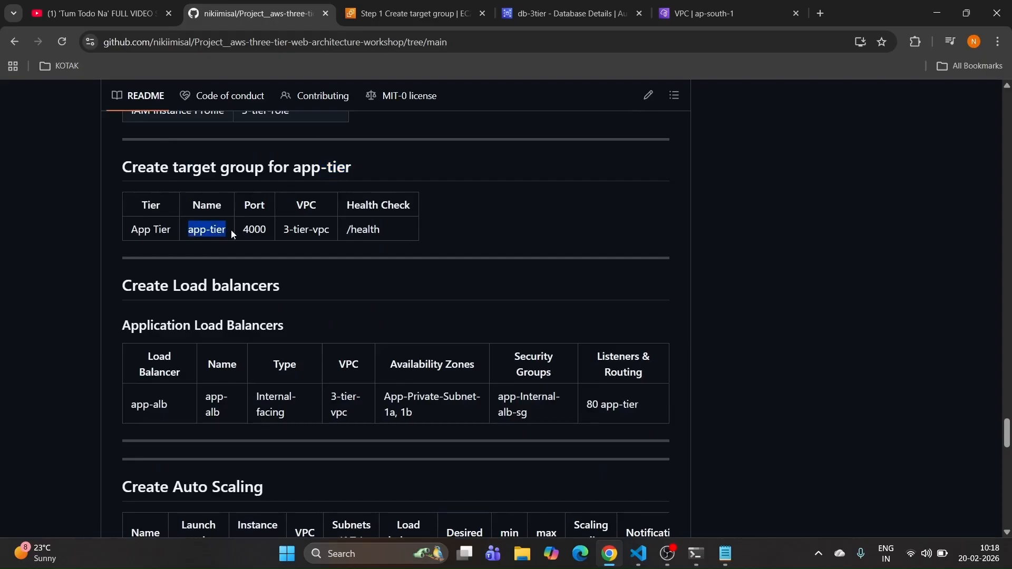
{"action": "left_click", "coordinate": [372, 14]}
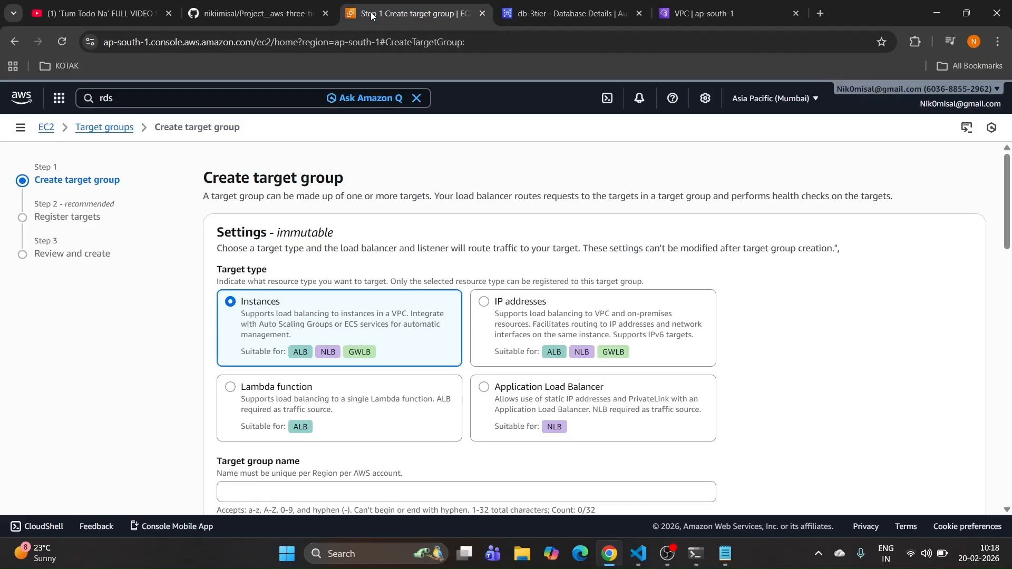
{"action": "scroll", "coordinate": [322, 296], "scroll_direction": "down", "scroll_amount": 2}
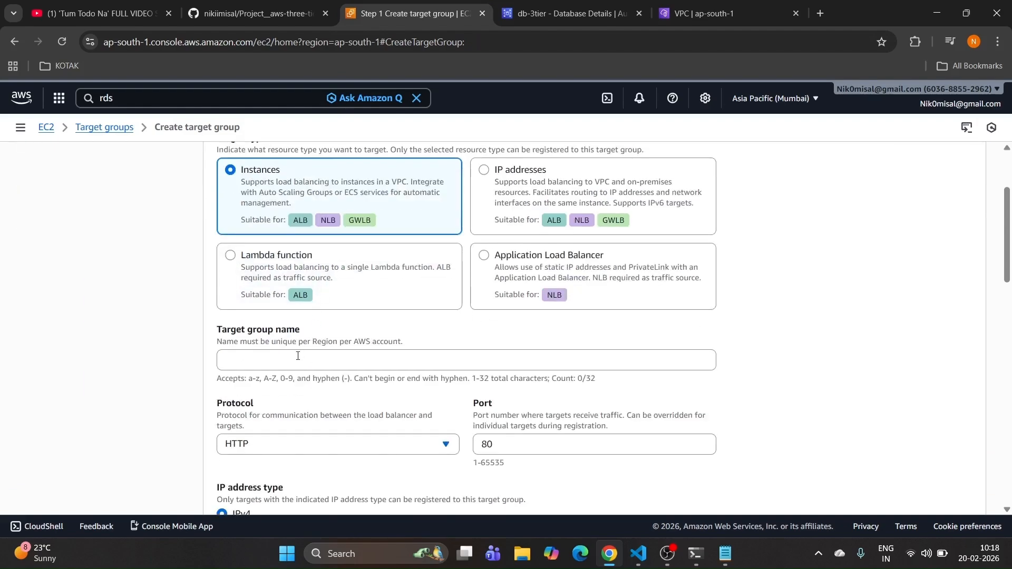
{"action": "left_click", "coordinate": [298, 356]}
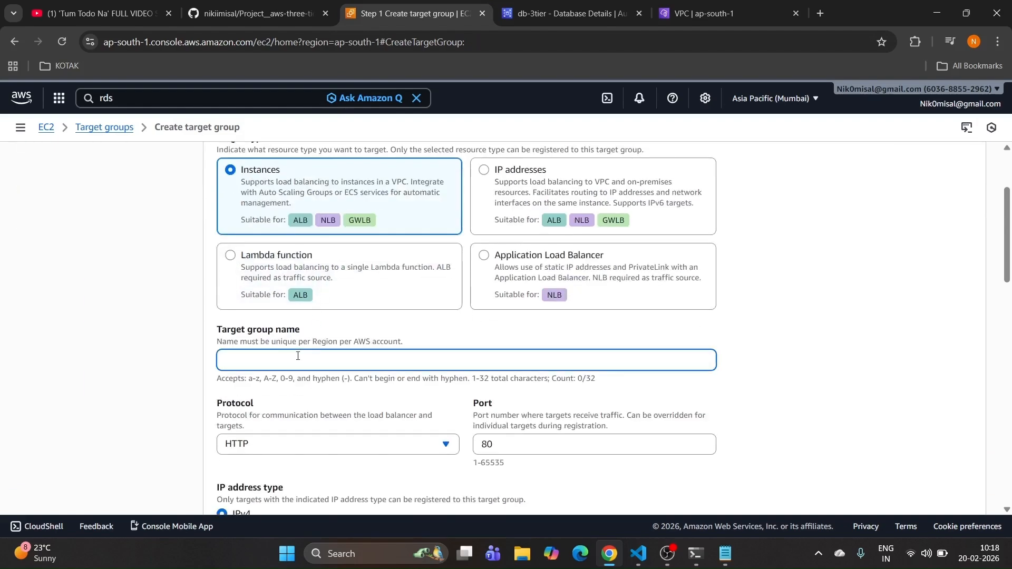
{"action": "key", "text": "ctrl+v"}
{"action": "scroll", "coordinate": [298, 357], "scroll_direction": "down", "scroll_amount": 1}
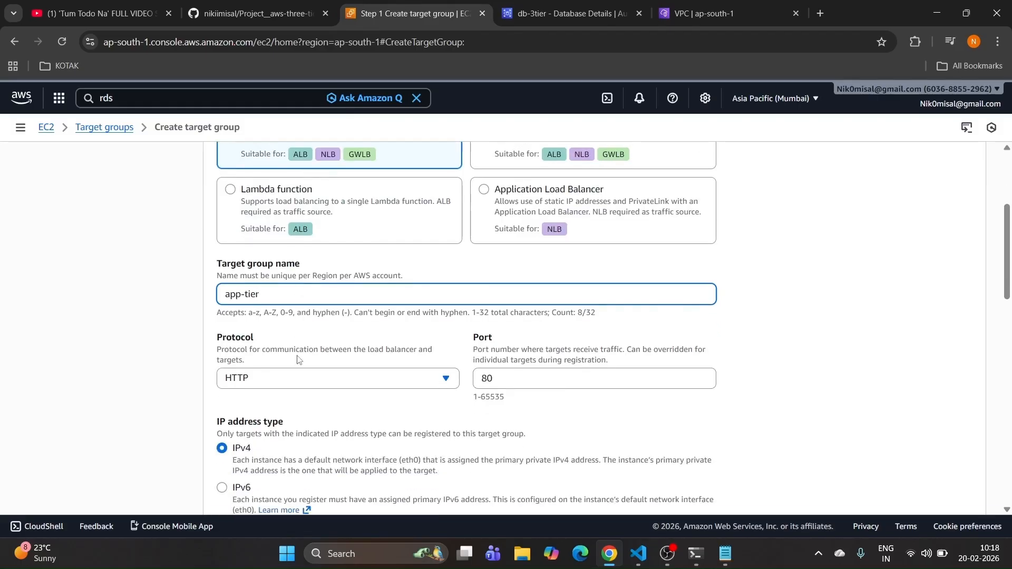
{"action": "type", "text": "-tg"}
Step: Set the target group port to 4000 and its VPC to 3-tier-vpc-vpc
{"action": "left_click", "coordinate": [248, 11]}
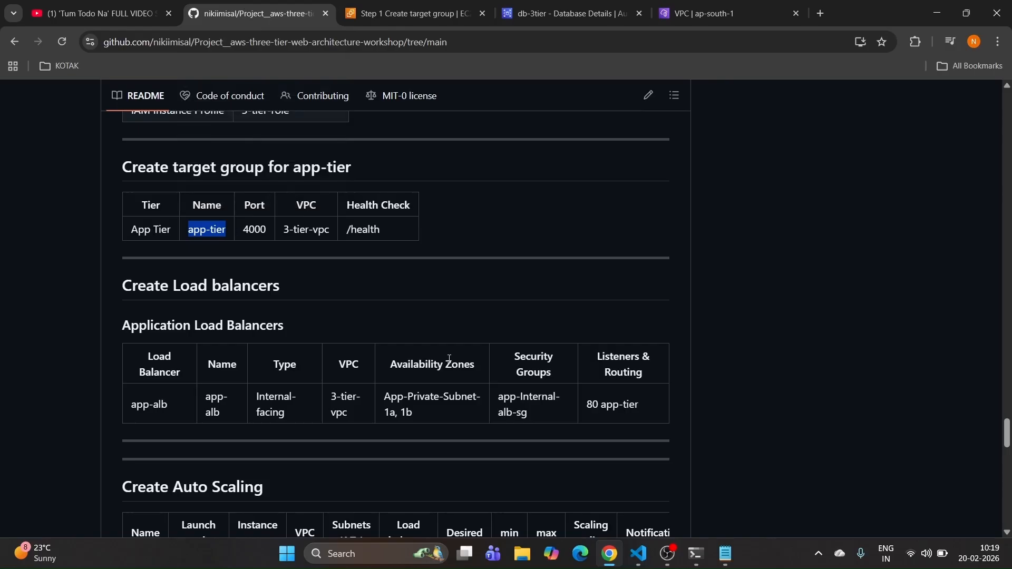
{"action": "scroll", "coordinate": [313, 268], "scroll_direction": "down", "scroll_amount": 1}
{"action": "left_click_drag", "start_coordinate": [242, 164], "coordinate": [266, 164]}
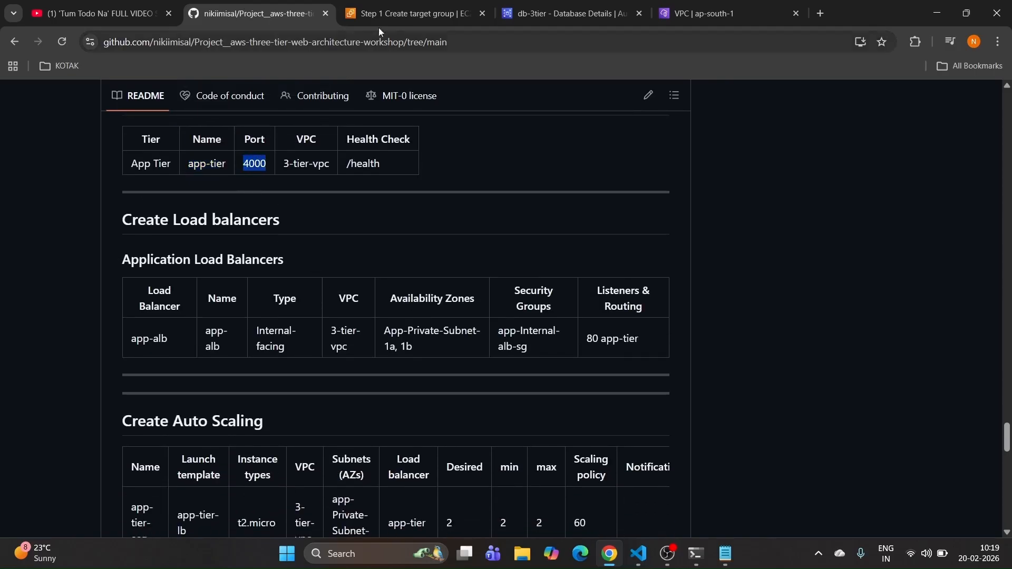
{"action": "left_click", "coordinate": [524, 11]}
{"action": "left_click", "coordinate": [410, 13]}
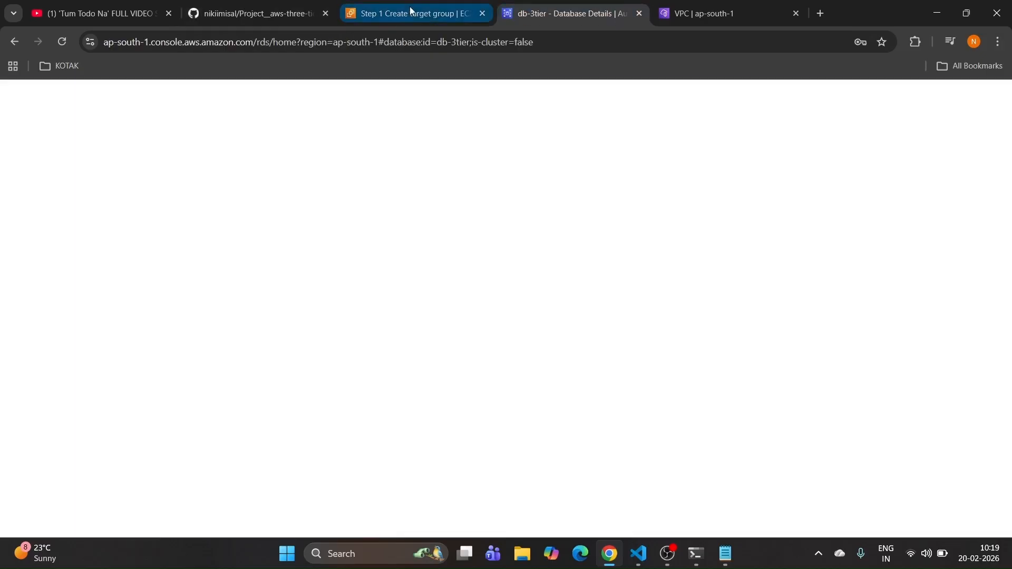
{"action": "key", "text": "Tab"}
{"action": "key", "text": "Tab"}
{"action": "type", "text": "4000"}
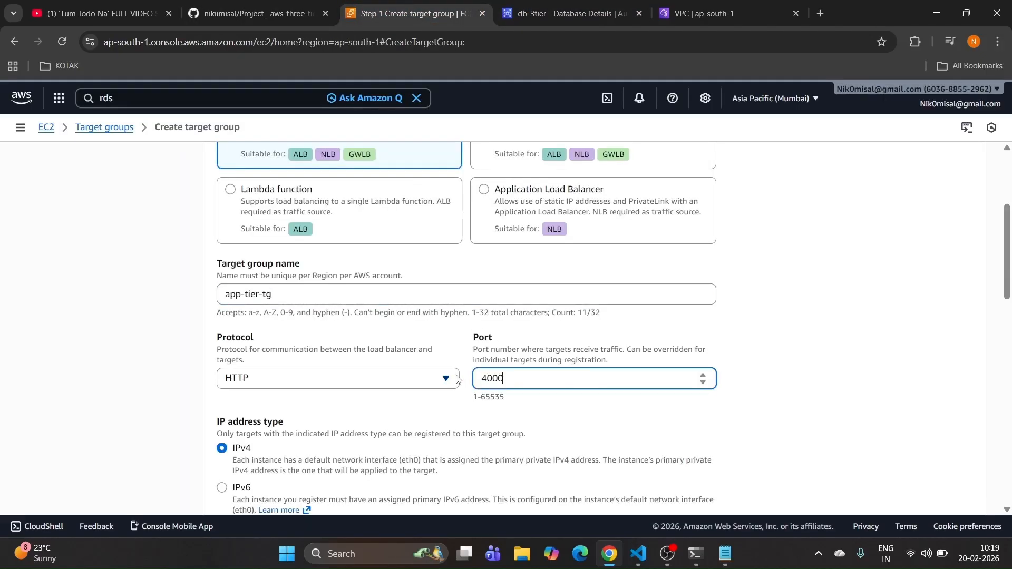
{"action": "scroll", "coordinate": [523, 372], "scroll_direction": "down", "scroll_amount": 3}
{"action": "scroll", "coordinate": [524, 372], "scroll_direction": "down", "scroll_amount": 1}
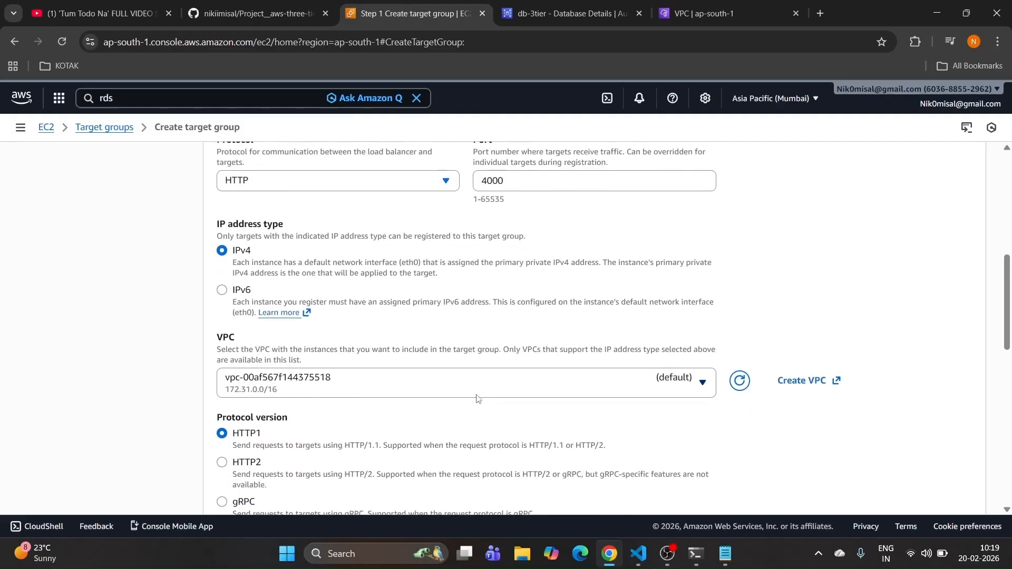
{"action": "left_click", "coordinate": [469, 395]}
{"action": "left_click", "coordinate": [357, 347]}
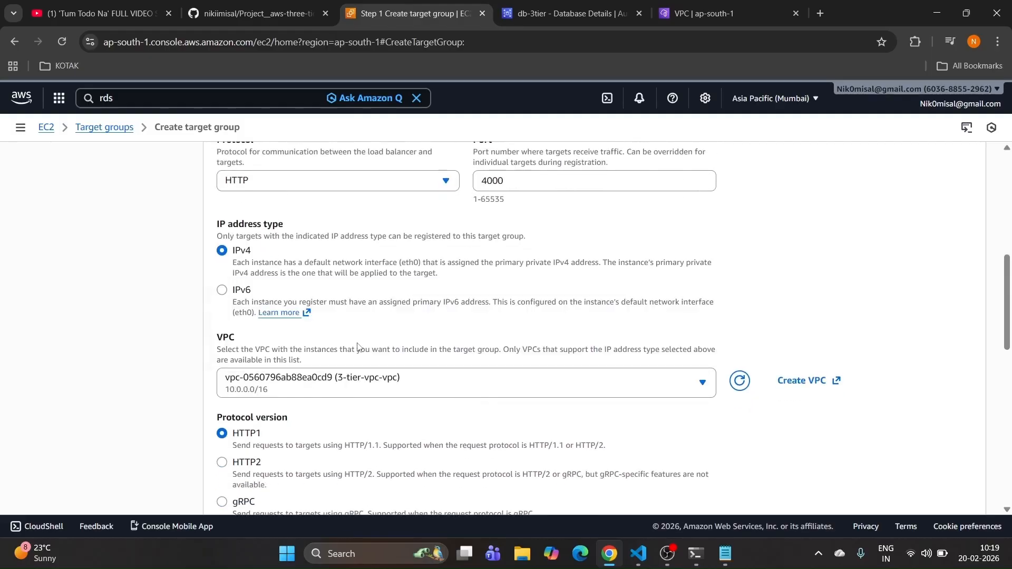
{"action": "scroll", "coordinate": [357, 346], "scroll_direction": "down", "scroll_amount": 5}
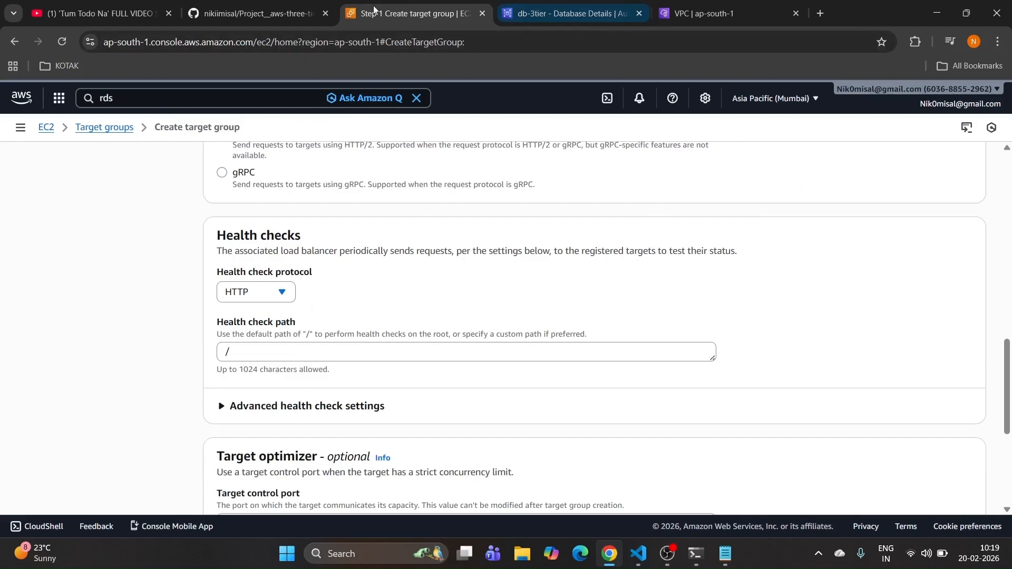
Step: Set the health check path to /health, copied from the README
{"action": "left_click", "coordinate": [261, 10]}
{"action": "scroll", "coordinate": [314, 178], "scroll_direction": "down", "scroll_amount": 2}
{"action": "scroll", "coordinate": [314, 178], "scroll_direction": "up", "scroll_amount": 2}
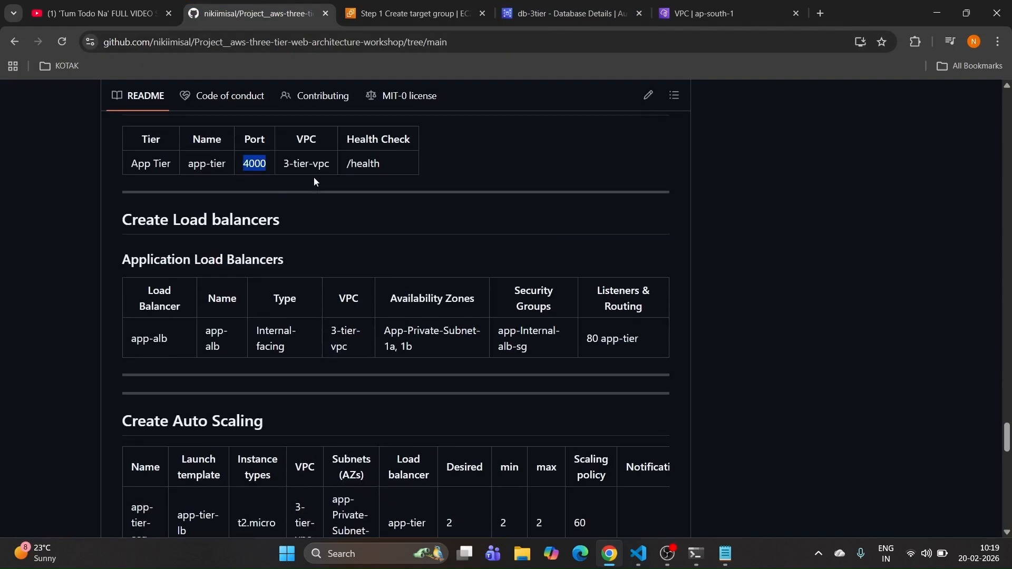
{"action": "left_click_drag", "start_coordinate": [355, 166], "coordinate": [375, 167]}
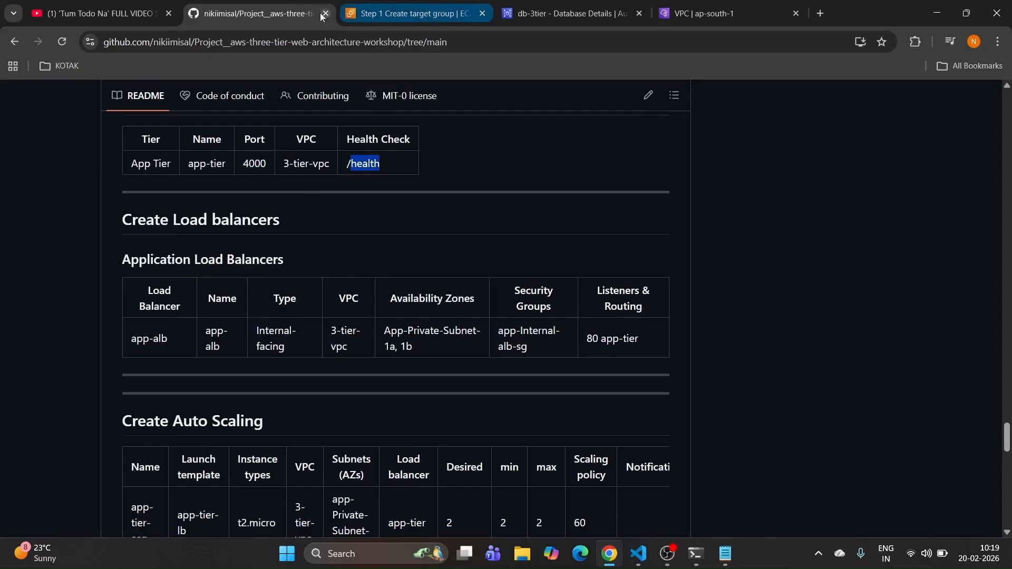
{"action": "left_click", "coordinate": [385, 10]}
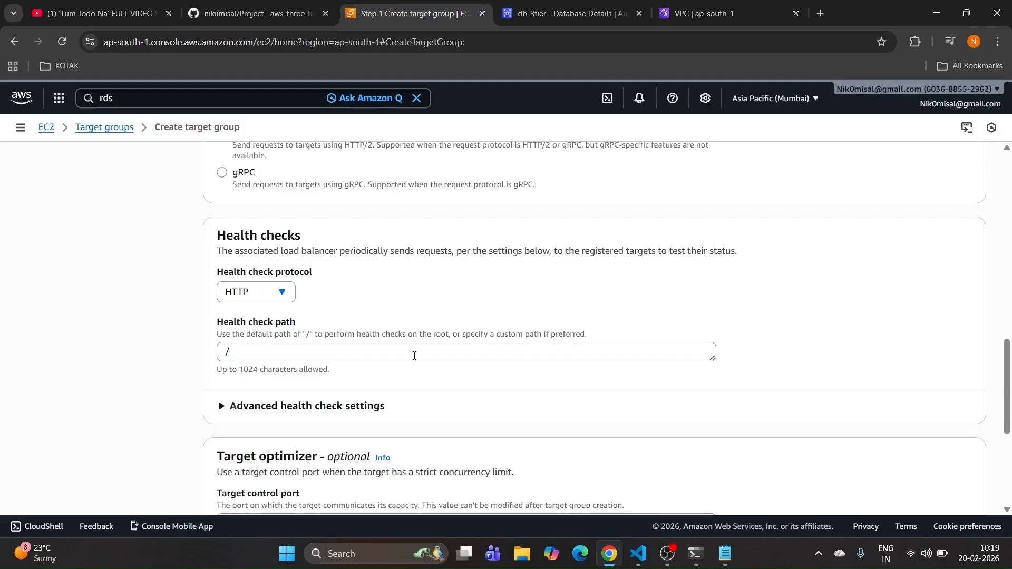
{"action": "left_click", "coordinate": [254, 352]}
{"action": "type", "text": "health"}
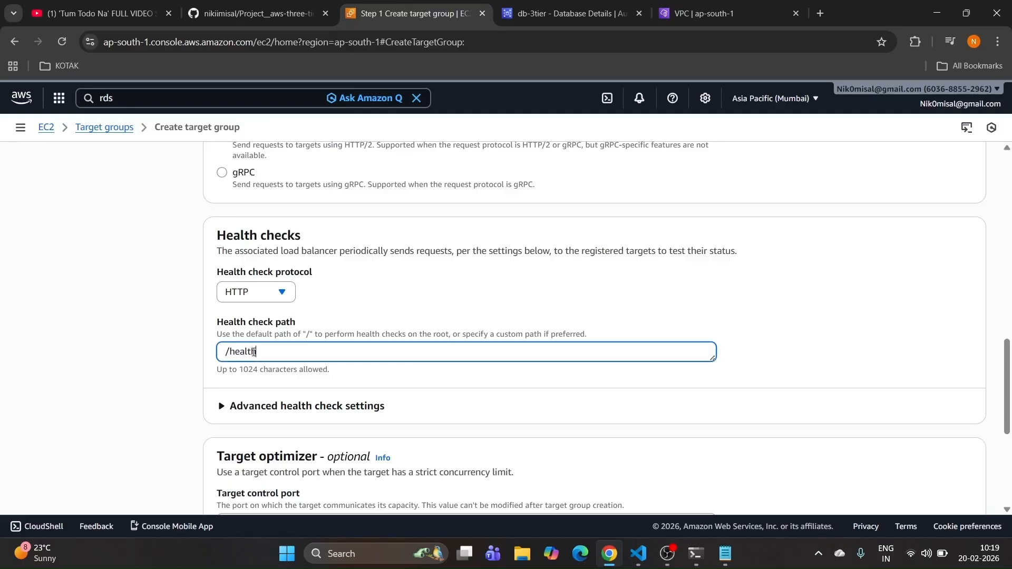
{"action": "scroll", "coordinate": [258, 348], "scroll_direction": "down", "scroll_amount": 5}
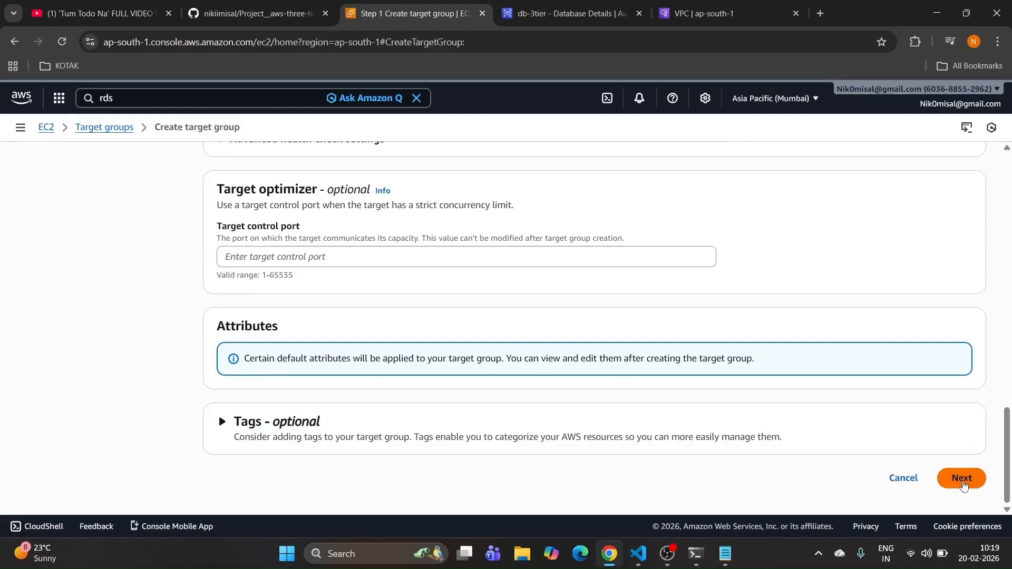
Step: Skip target registration and create the app-tier-tg target group
{"action": "left_click", "coordinate": [962, 480]}
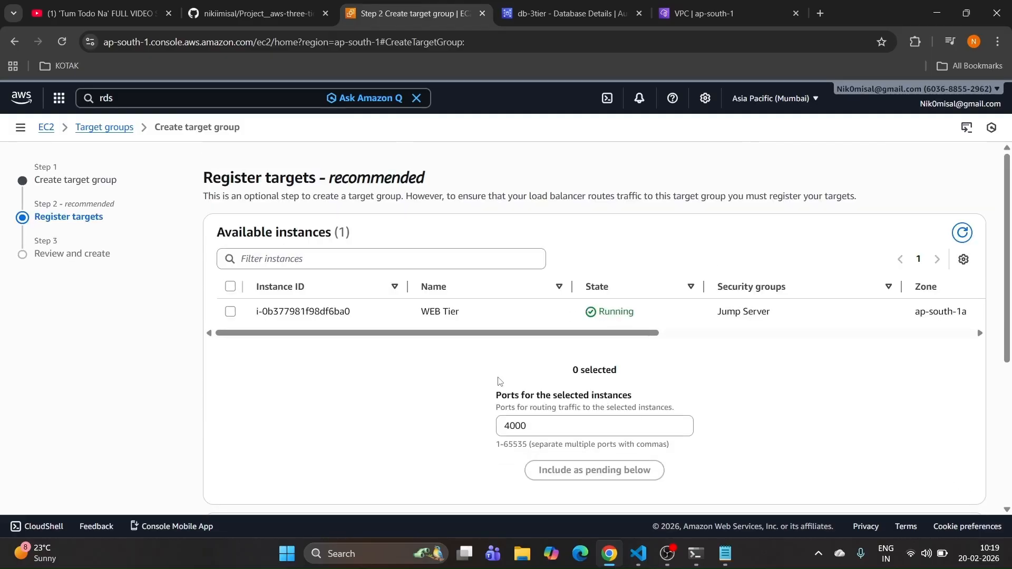
{"action": "scroll", "coordinate": [461, 355], "scroll_direction": "down", "scroll_amount": 5}
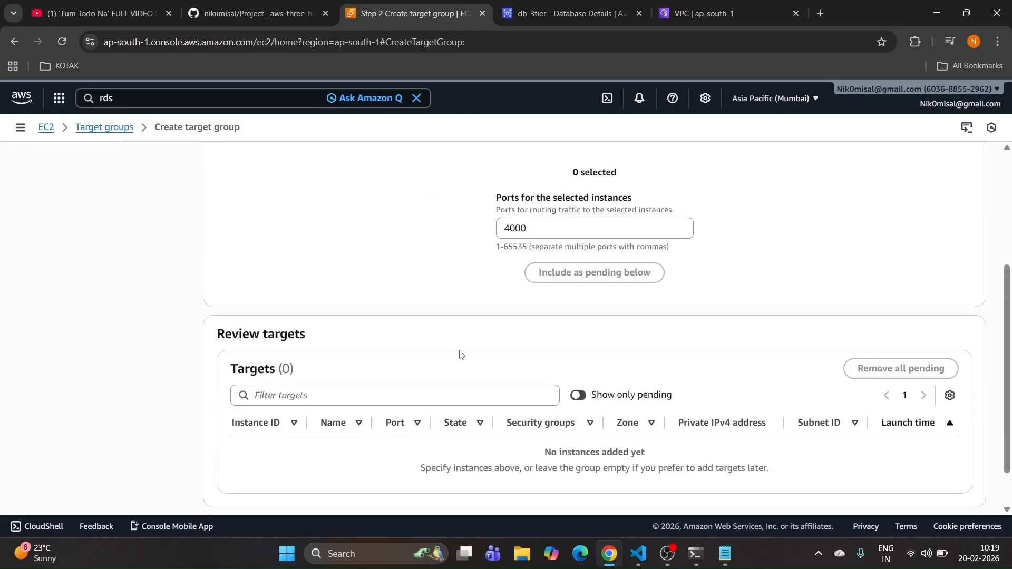
{"action": "left_click", "coordinate": [961, 479]}
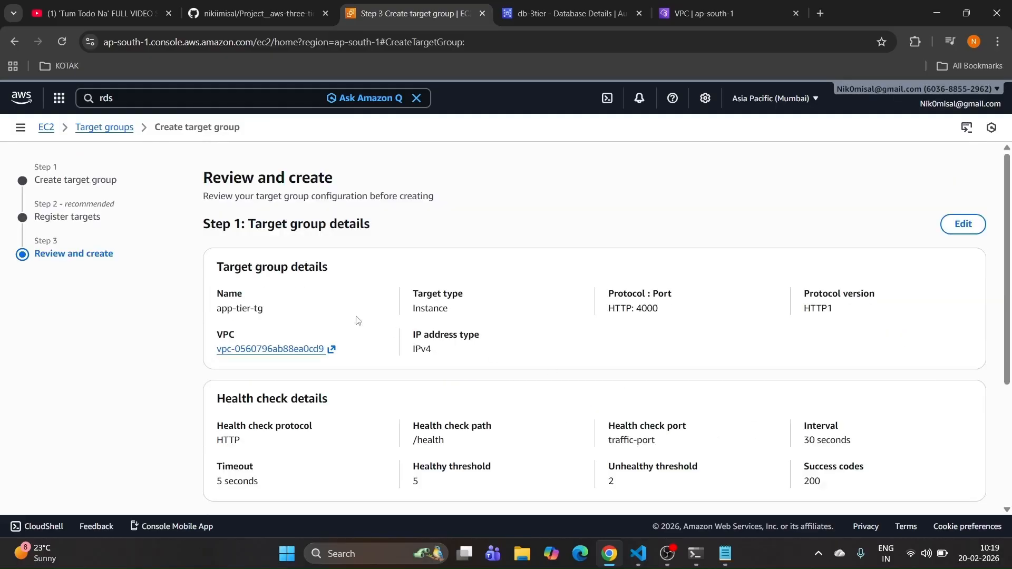
{"action": "scroll", "coordinate": [357, 319], "scroll_direction": "down", "scroll_amount": 3}
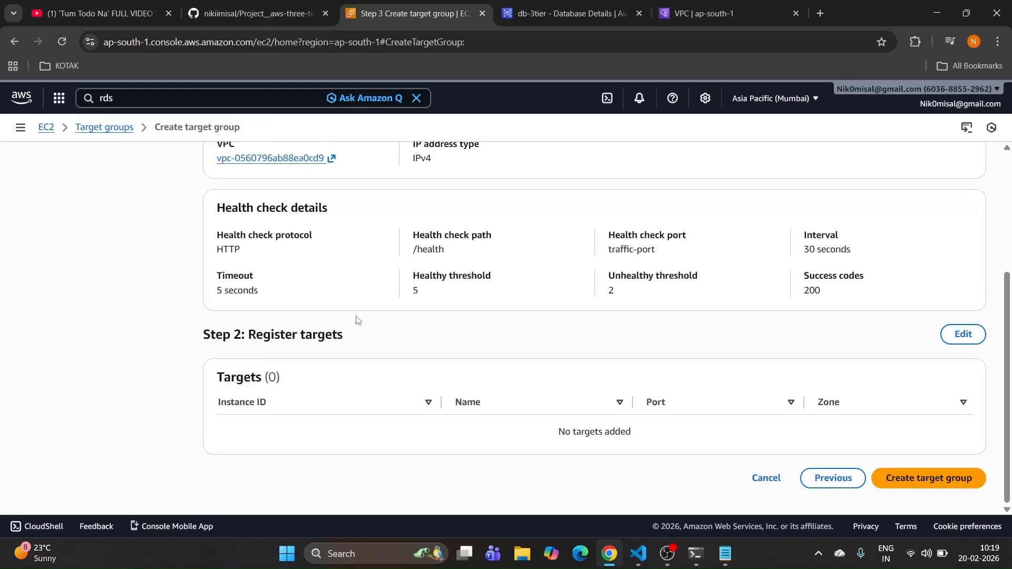
{"action": "left_click", "coordinate": [930, 477]}
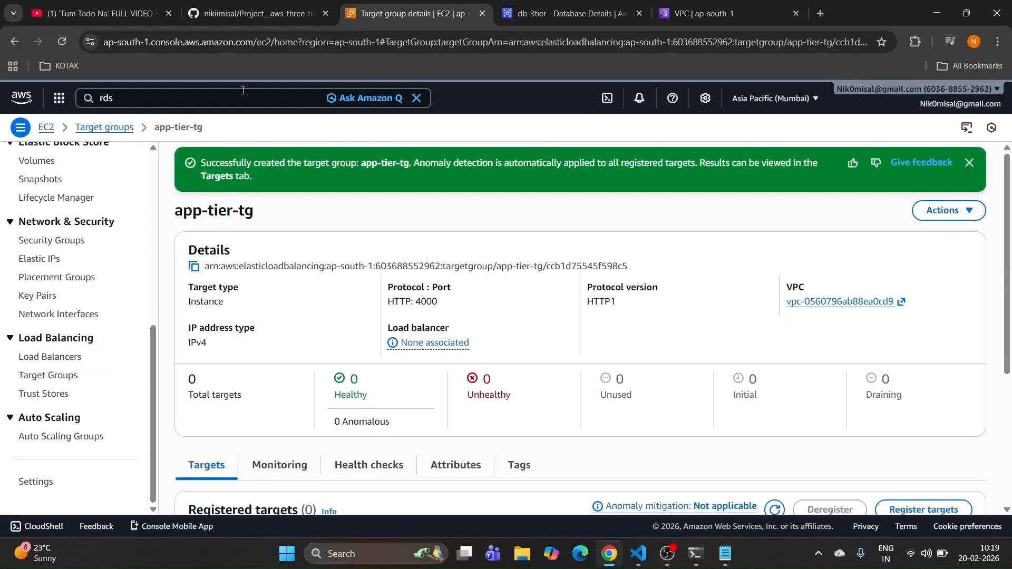
{"action": "left_click", "coordinate": [246, 5]}
{"action": "scroll", "coordinate": [292, 258], "scroll_direction": "down", "scroll_amount": 2}
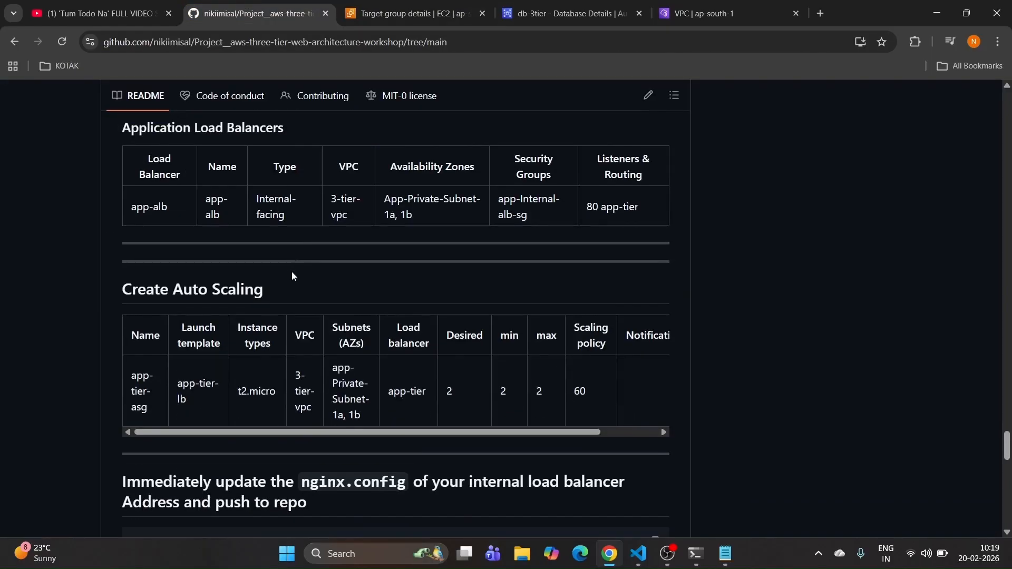
{"action": "scroll", "coordinate": [292, 271], "scroll_direction": "up", "scroll_amount": 1}
{"action": "left_click_drag", "start_coordinate": [302, 195], "coordinate": [127, 196]}
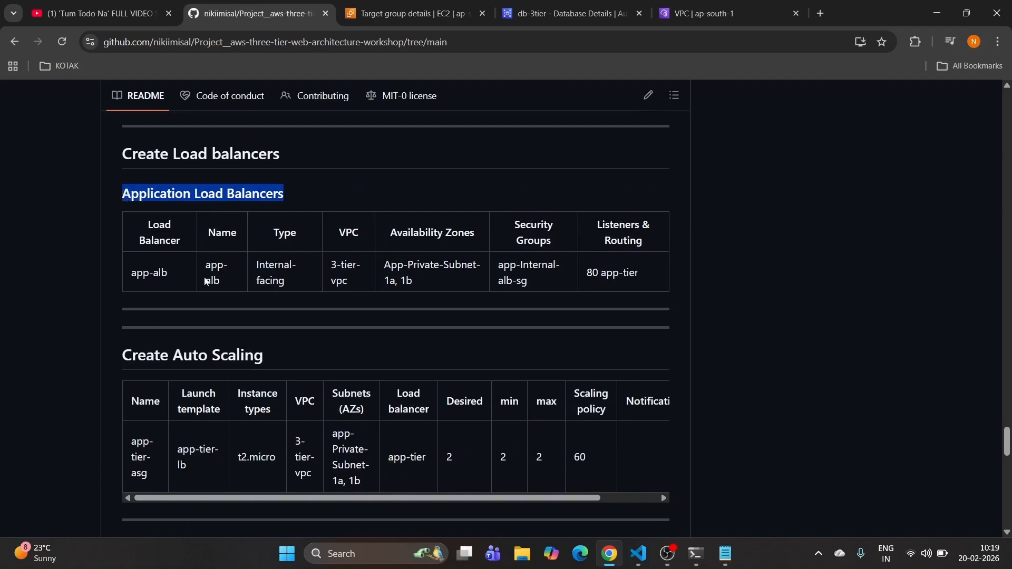
{"action": "left_click_drag", "start_coordinate": [204, 269], "coordinate": [232, 283]}
{"action": "key", "text": "ctrl+c"}
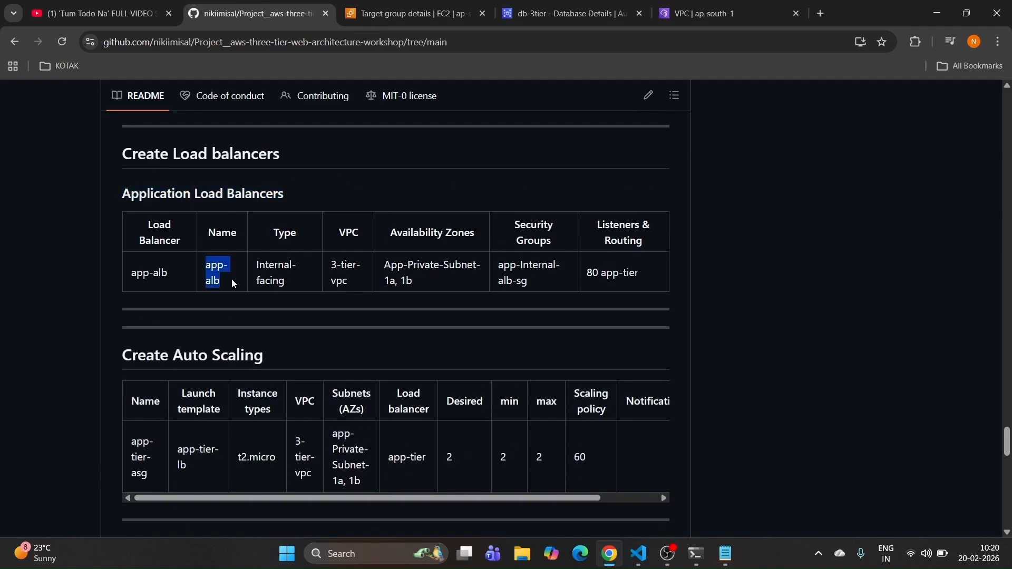
{"action": "left_click", "coordinate": [380, 7]}
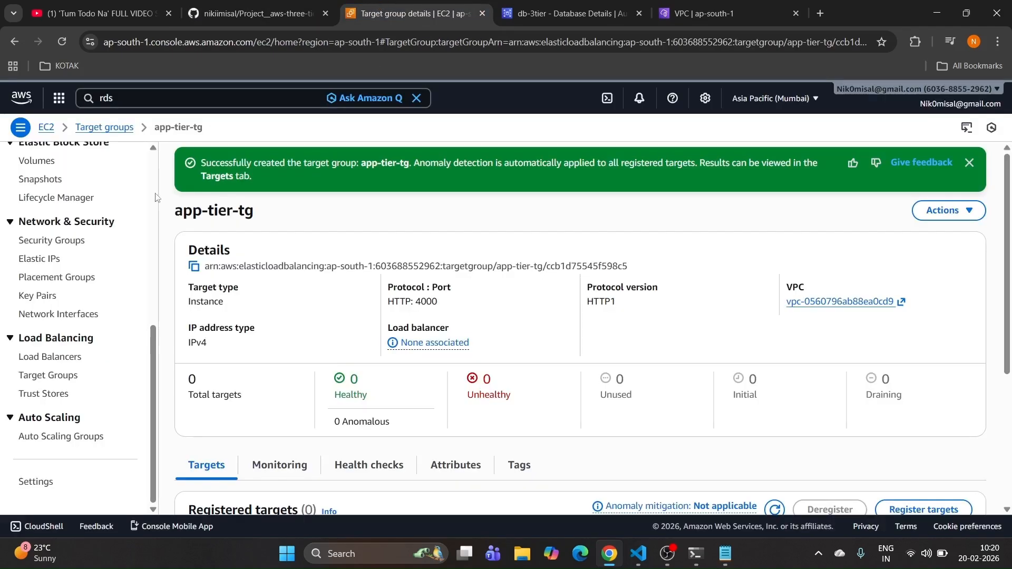
{"action": "left_click", "coordinate": [69, 355]}
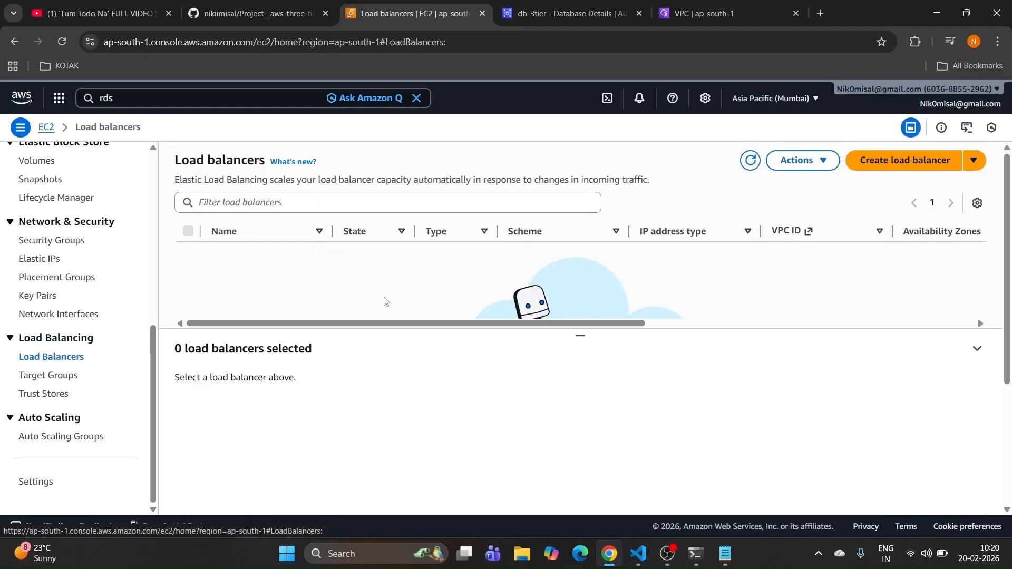
Step: Start an Application Load Balancer named app-alb with the Internal scheme
{"action": "left_click", "coordinate": [898, 168]}
{"action": "scroll", "coordinate": [154, 308], "scroll_direction": "down", "scroll_amount": 4}
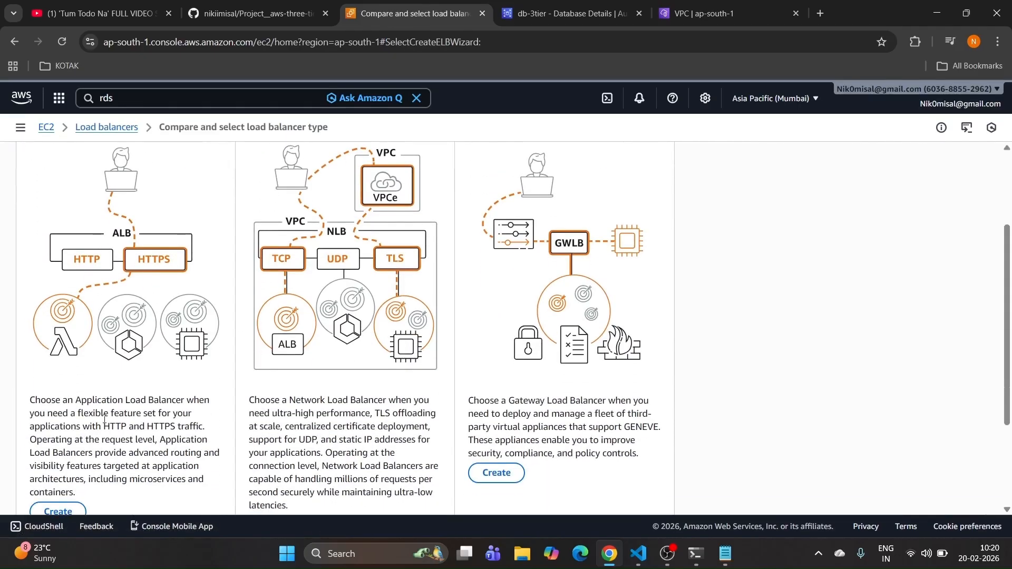
{"action": "left_click", "coordinate": [60, 447]}
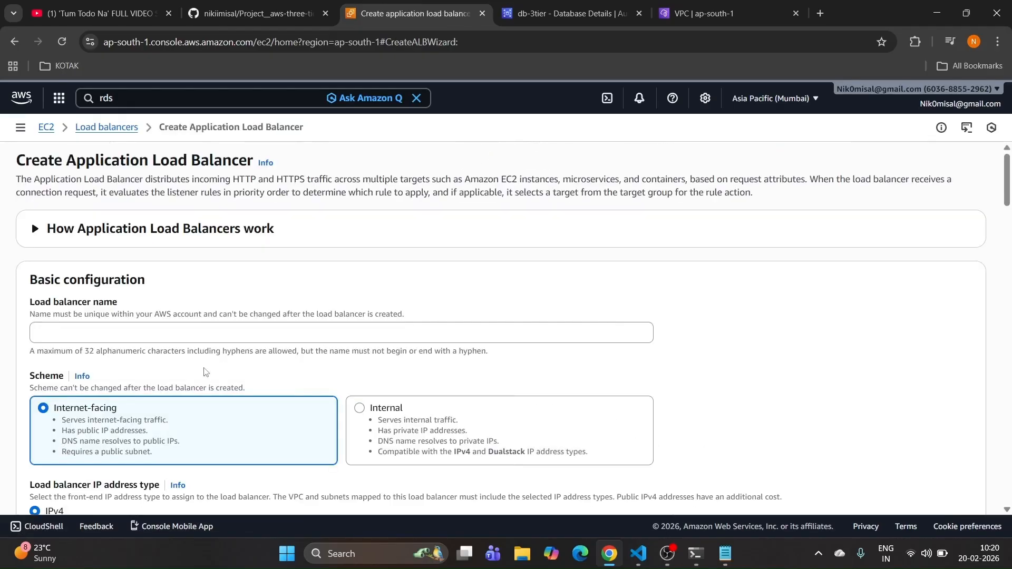
{"action": "left_click", "coordinate": [141, 335]}
{"action": "key", "text": "ctrl+v"}
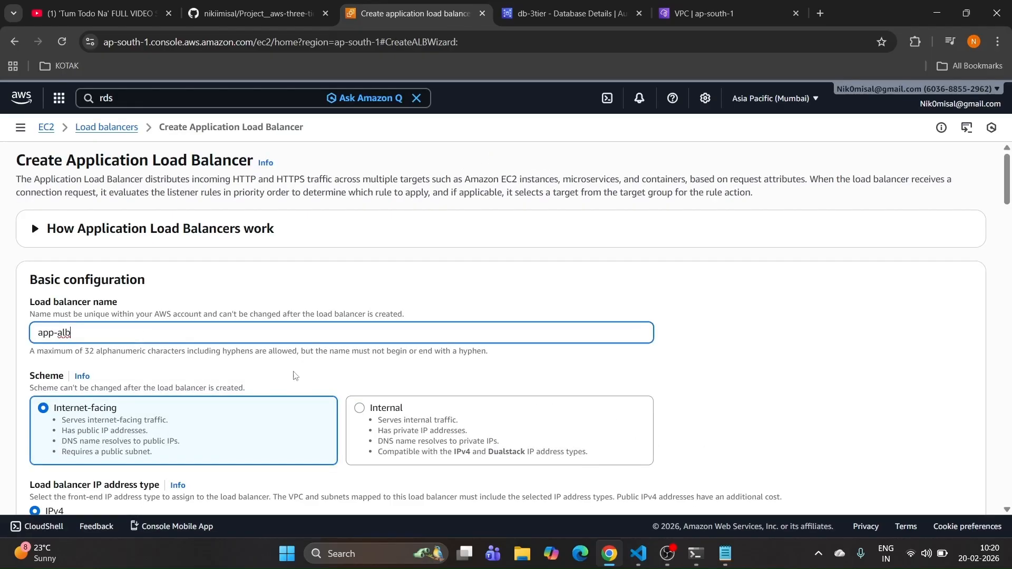
{"action": "left_click", "coordinate": [411, 418]}
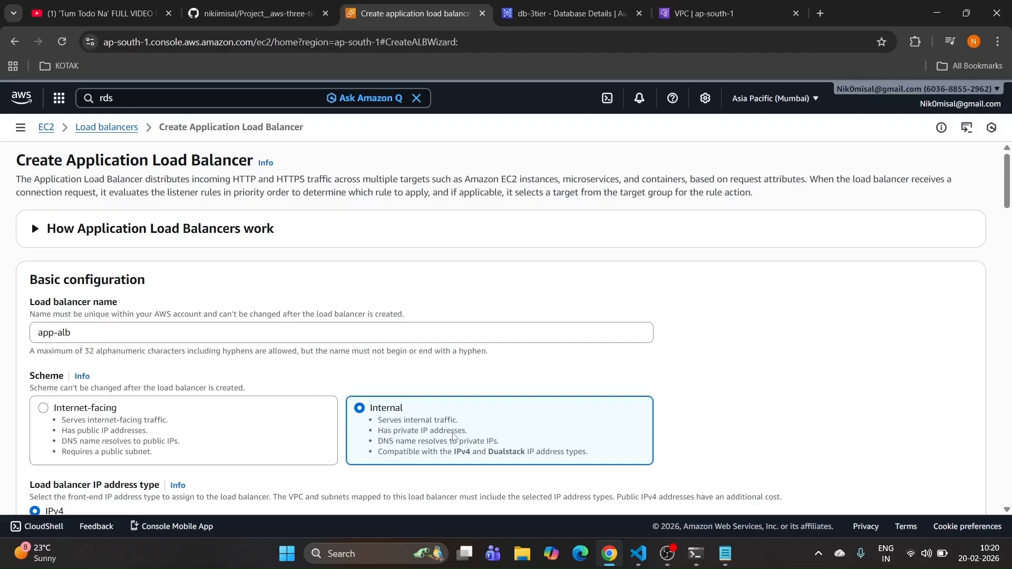
Step: Place app-alb in 3-tier-vpc across ap-south-1a and ap-south-1b using the private subnets
{"action": "scroll", "coordinate": [340, 422], "scroll_direction": "down", "scroll_amount": 2}
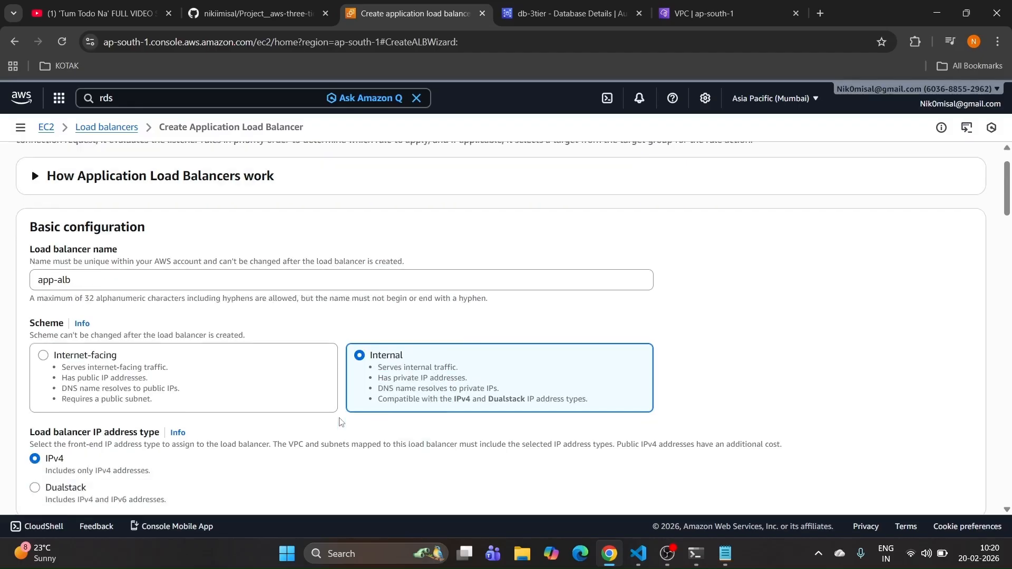
{"action": "scroll", "coordinate": [210, 405], "scroll_direction": "down", "scroll_amount": 2}
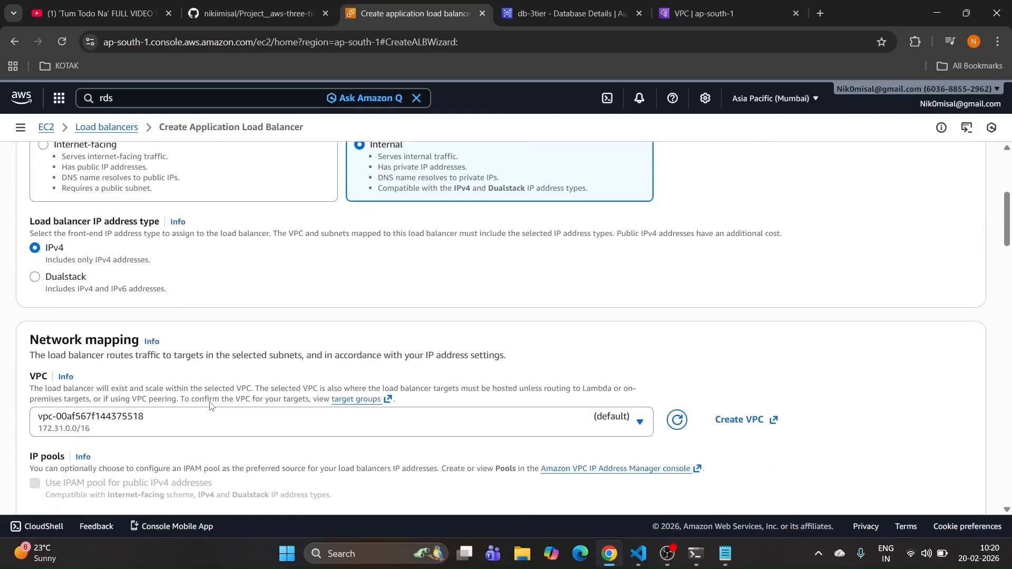
{"action": "left_click", "coordinate": [208, 419]}
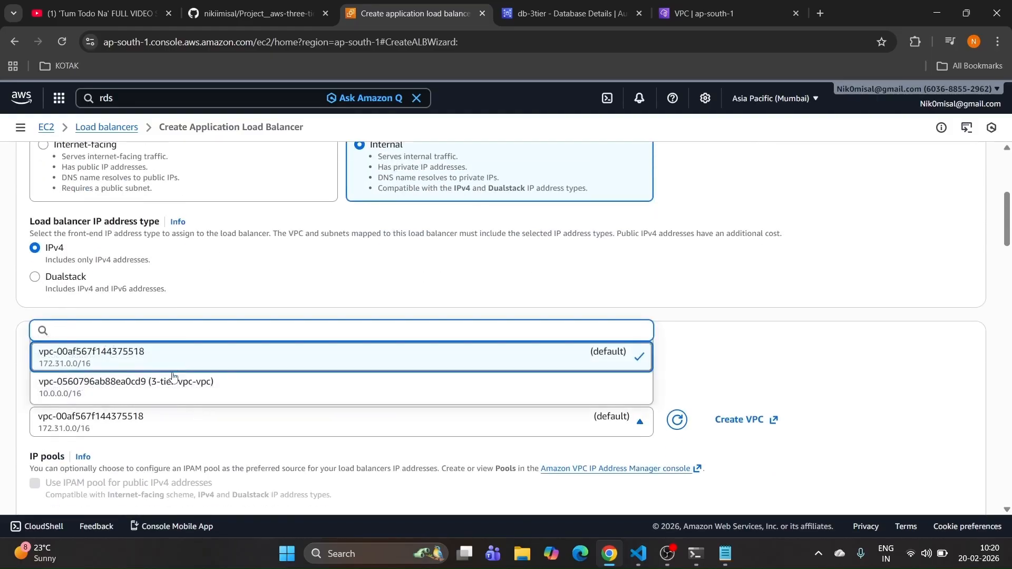
{"action": "left_click", "coordinate": [175, 392]}
{"action": "scroll", "coordinate": [174, 392], "scroll_direction": "down", "scroll_amount": 2}
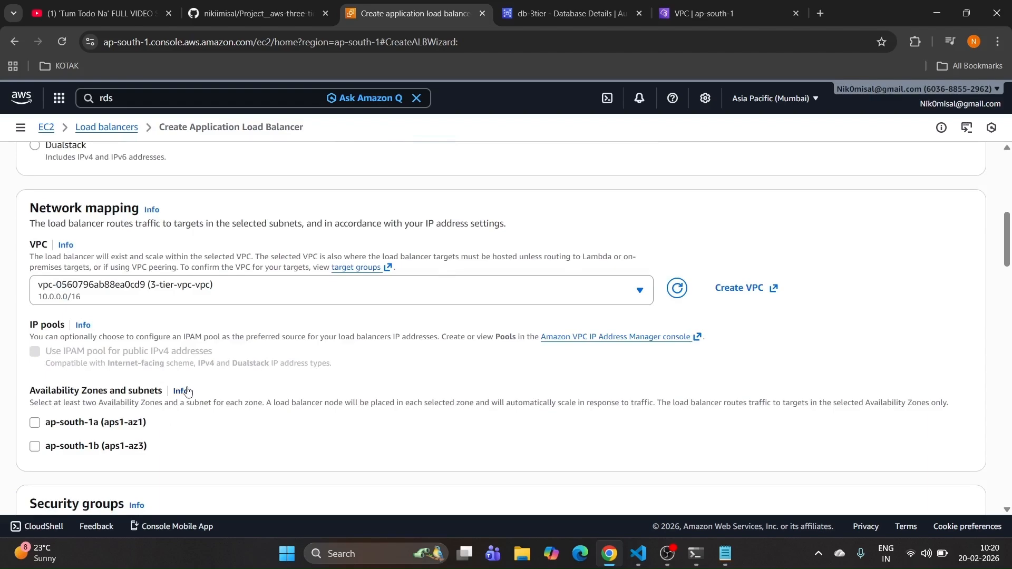
{"action": "scroll", "coordinate": [88, 417], "scroll_direction": "down", "scroll_amount": 1}
{"action": "left_click", "coordinate": [35, 356]}
{"action": "left_click", "coordinate": [35, 439]}
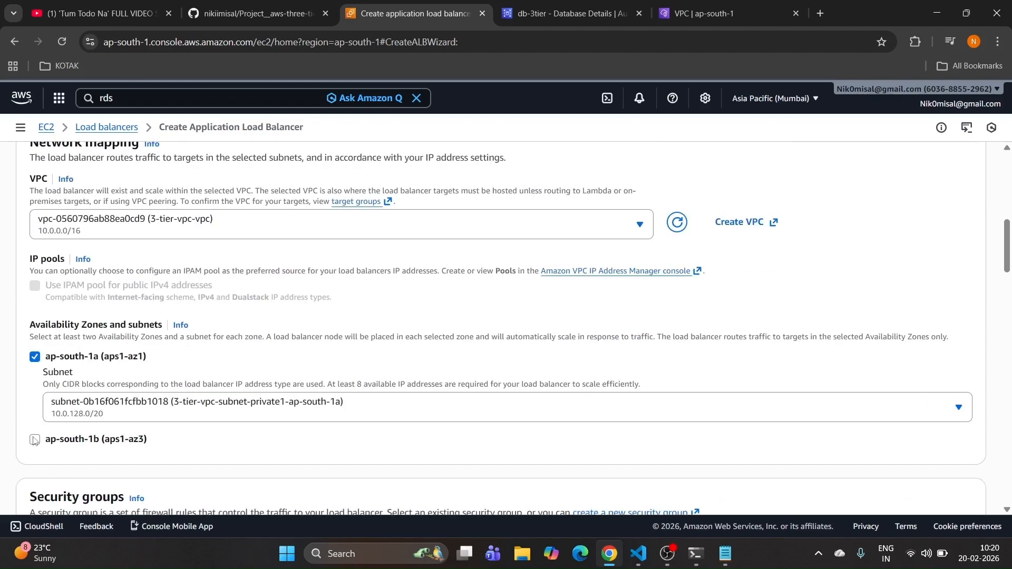
{"action": "scroll", "coordinate": [206, 395], "scroll_direction": "down", "scroll_amount": 1}
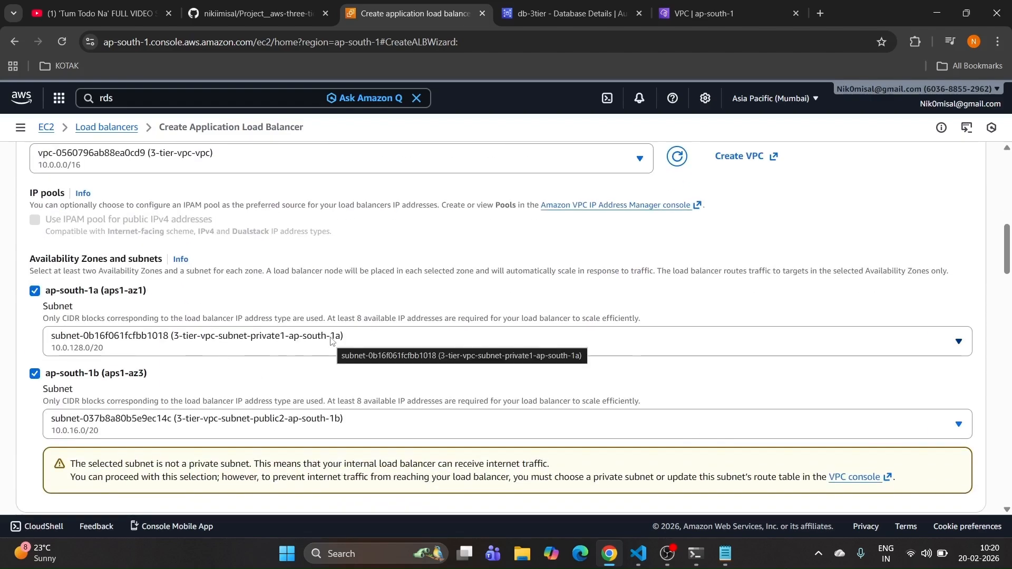
{"action": "scroll", "coordinate": [332, 341], "scroll_direction": "down", "scroll_amount": 1}
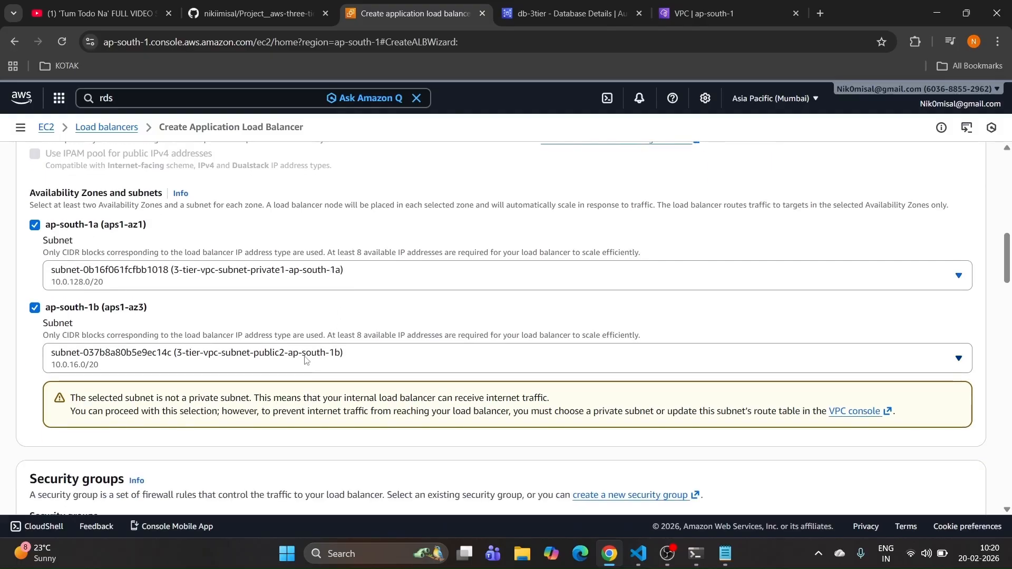
{"action": "left_click", "coordinate": [305, 360]}
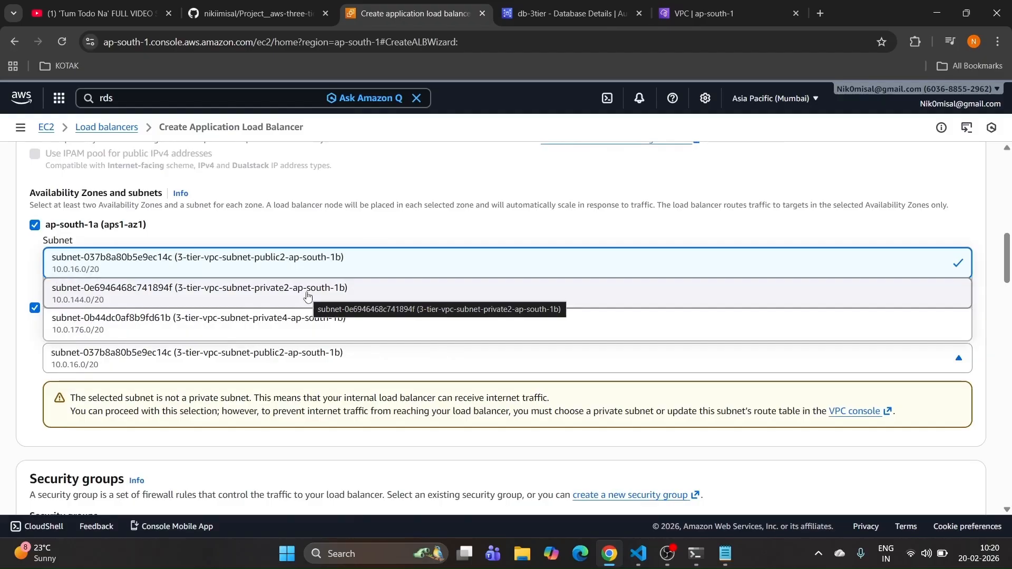
{"action": "left_click", "coordinate": [308, 296]}
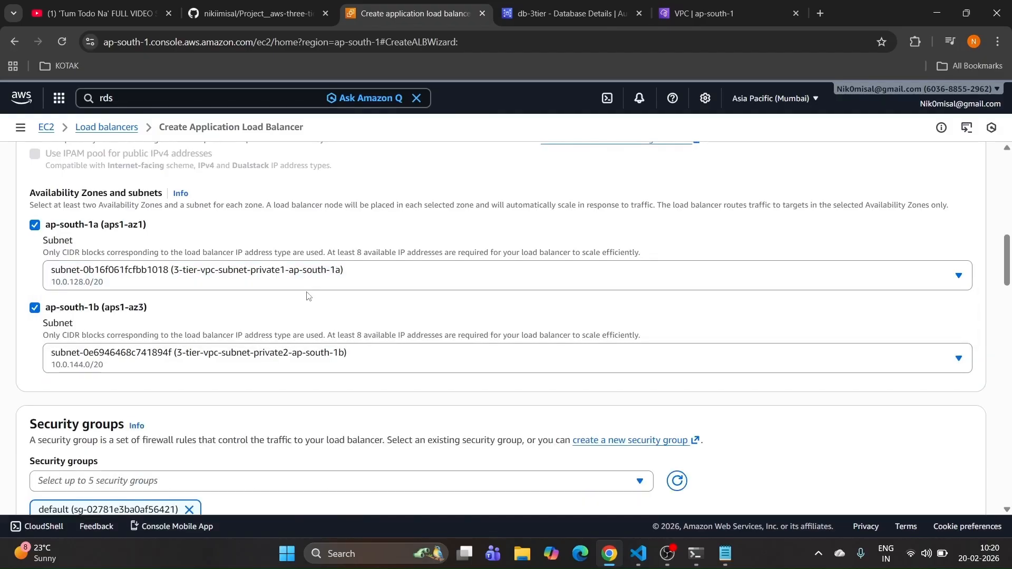
Step: Replace the default security group with app-Internal-alb-sg
{"action": "scroll", "coordinate": [345, 290], "scroll_direction": "down", "scroll_amount": 2}
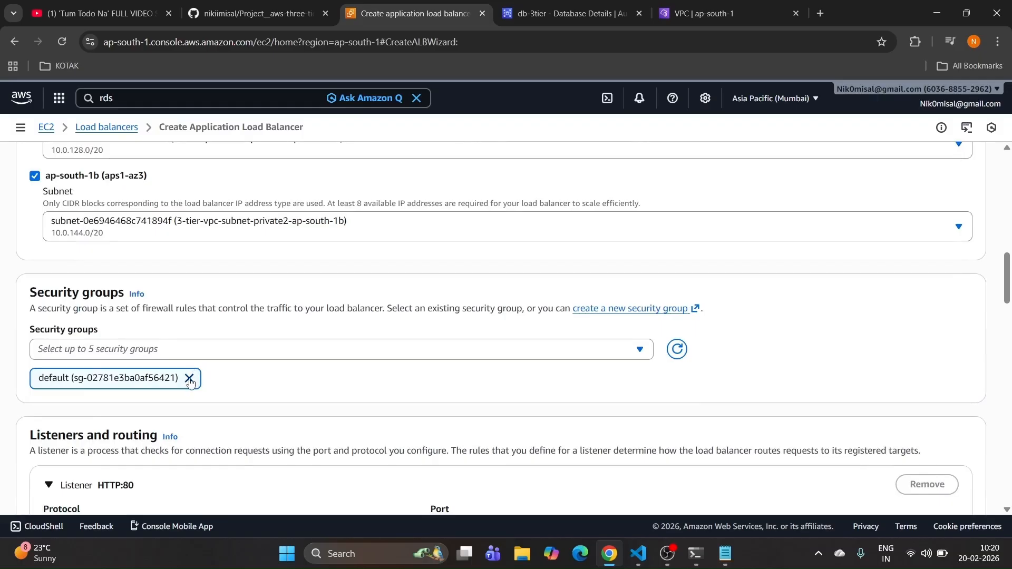
{"action": "scroll", "coordinate": [254, 274], "scroll_direction": "up", "scroll_amount": 1}
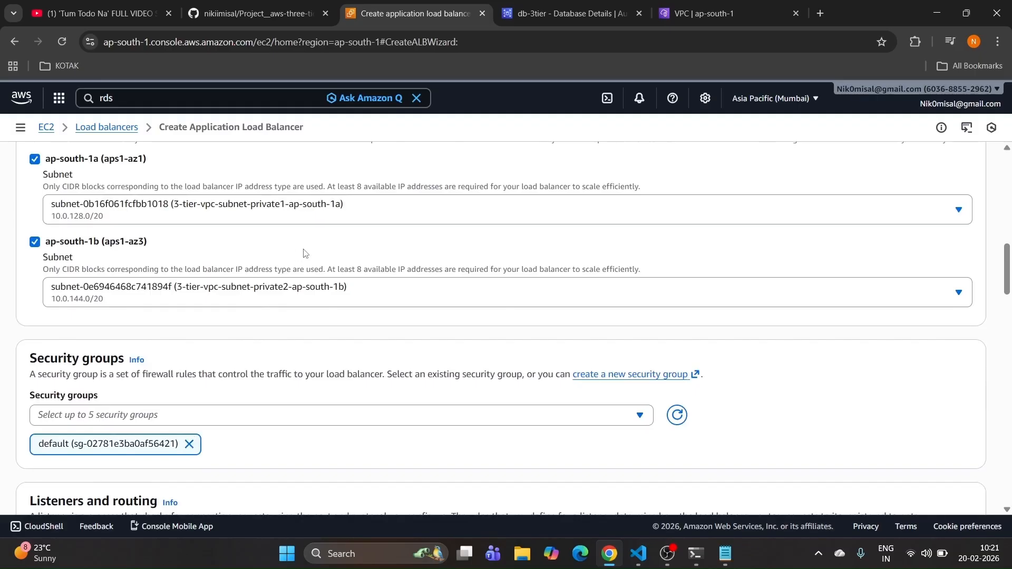
{"action": "left_click", "coordinate": [189, 444]}
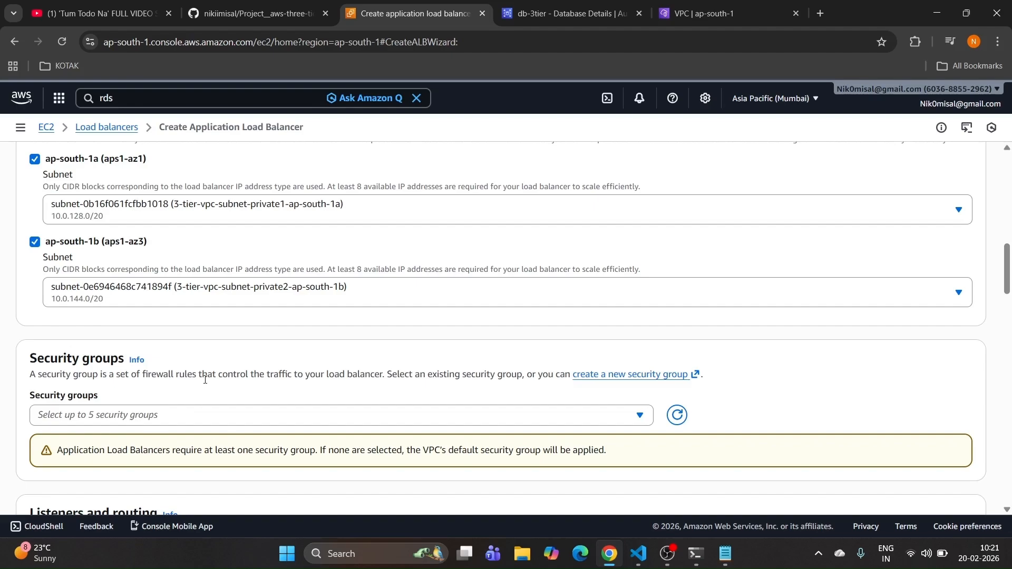
{"action": "scroll", "coordinate": [205, 380], "scroll_direction": "down", "scroll_amount": 3}
{"action": "left_click", "coordinate": [224, 218]}
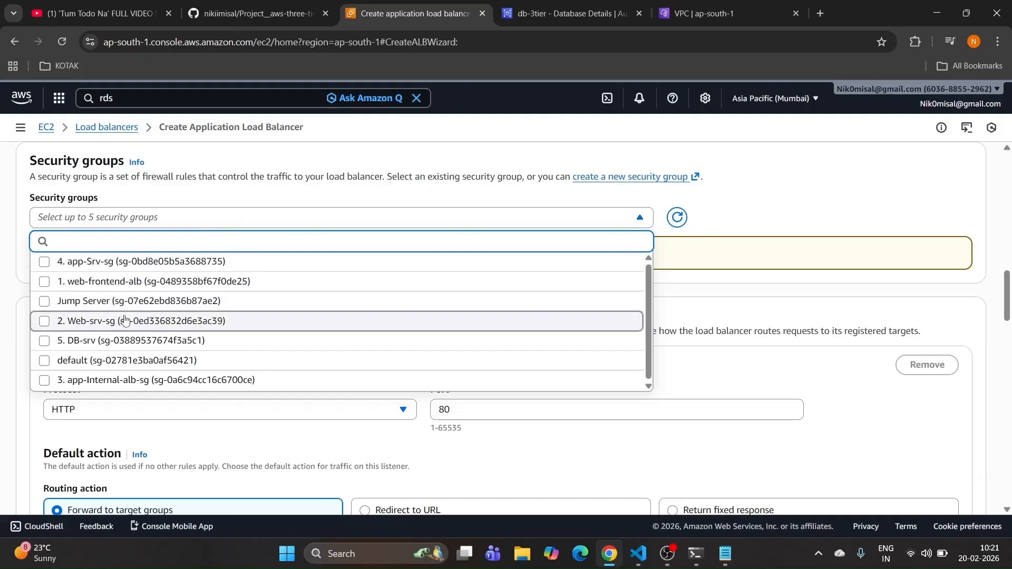
{"action": "left_click", "coordinate": [136, 381]}
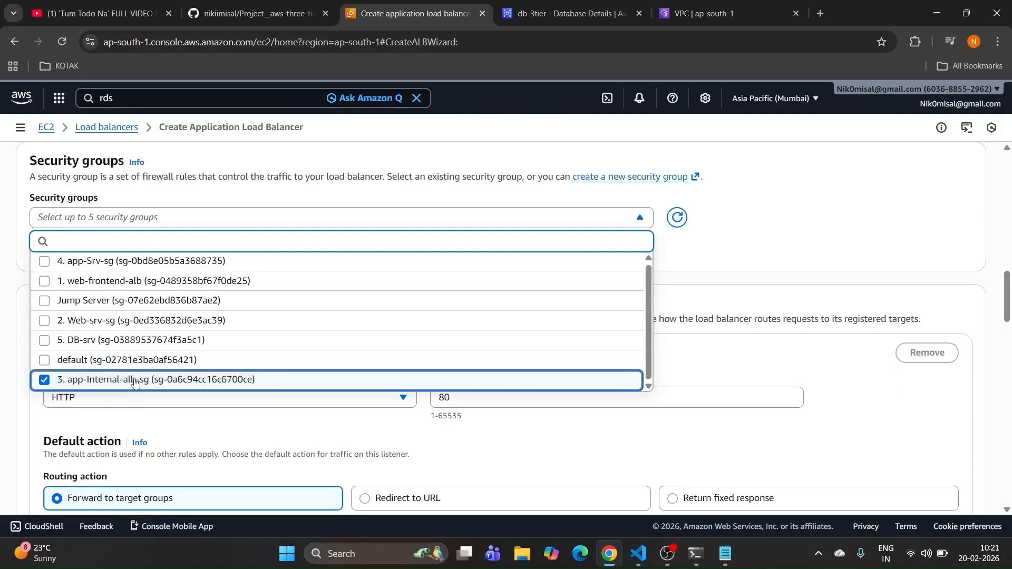
{"action": "left_click", "coordinate": [774, 359]}
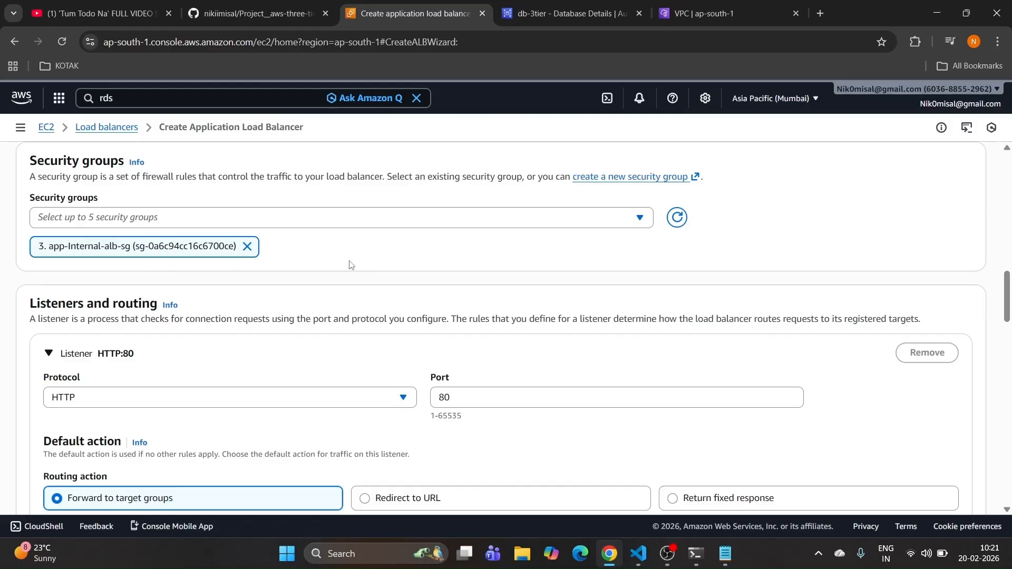
Step: Forward the HTTP:80 listener to the app-tier-tg target group
{"action": "scroll", "coordinate": [349, 298], "scroll_direction": "down", "scroll_amount": 3}
{"action": "left_click", "coordinate": [213, 388]}
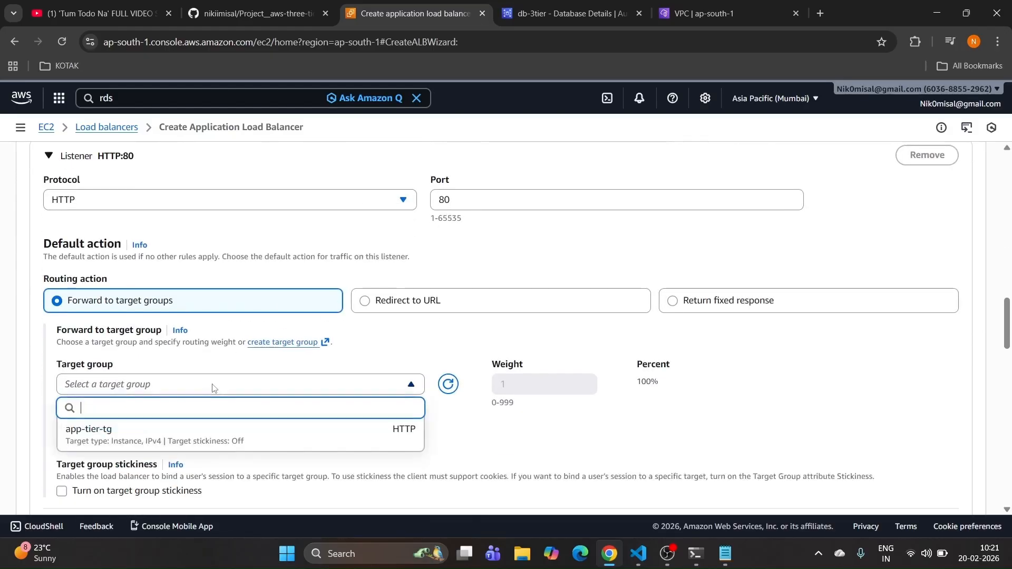
{"action": "left_click", "coordinate": [166, 439]}
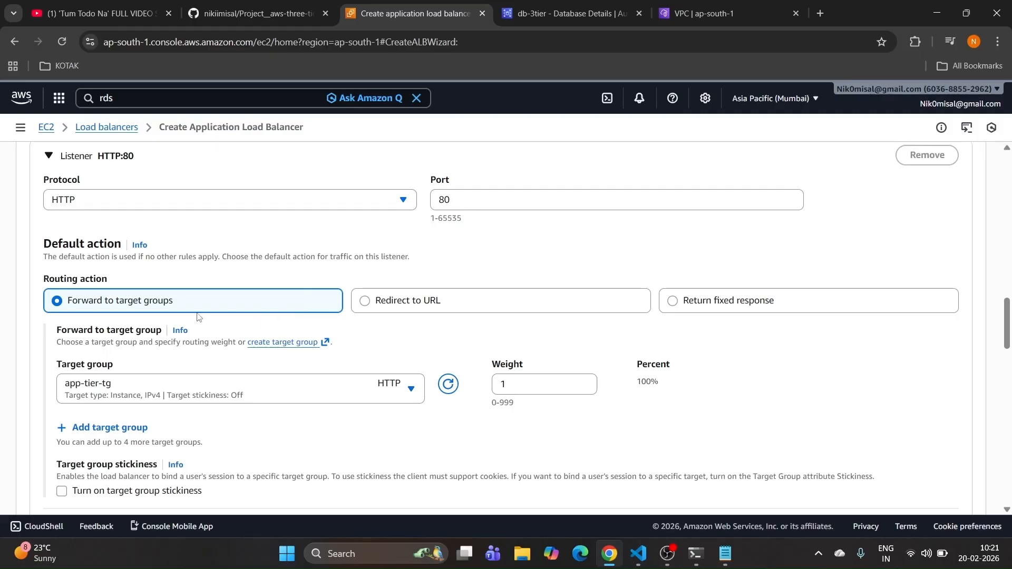
{"action": "scroll", "coordinate": [198, 316], "scroll_direction": "down", "scroll_amount": 5}
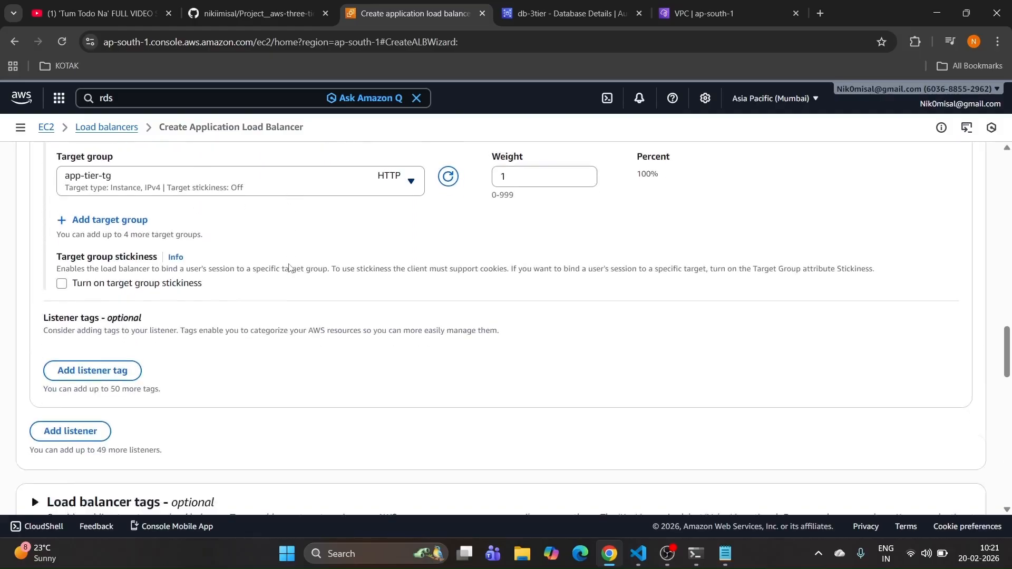
{"action": "scroll", "coordinate": [289, 267], "scroll_direction": "down", "scroll_amount": 13}
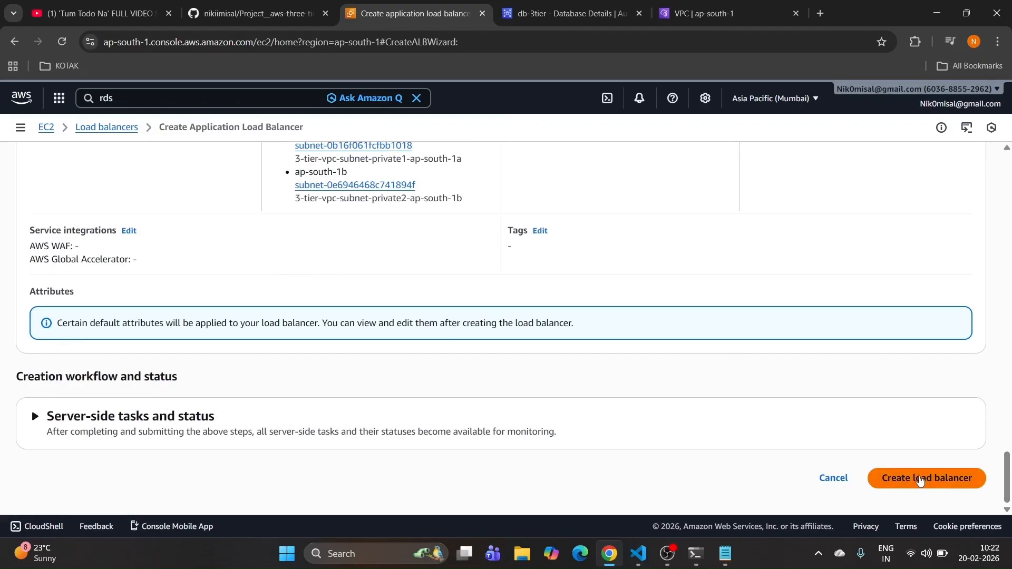
Step: Create the app-alb load balancer, then bring up the README's Create Auto Scaling section
{"action": "left_click", "coordinate": [920, 478]}
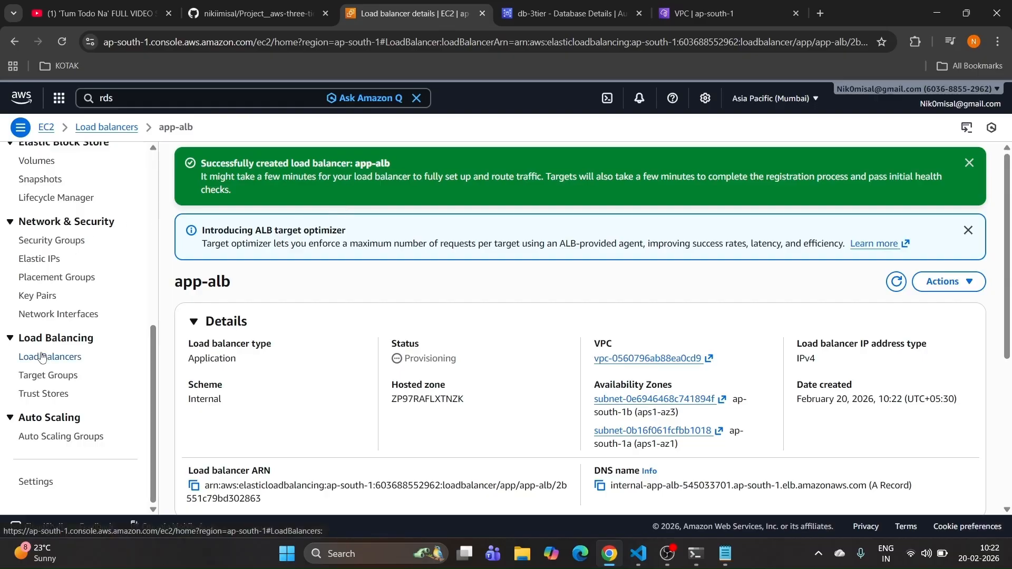
{"action": "left_click", "coordinate": [49, 440]}
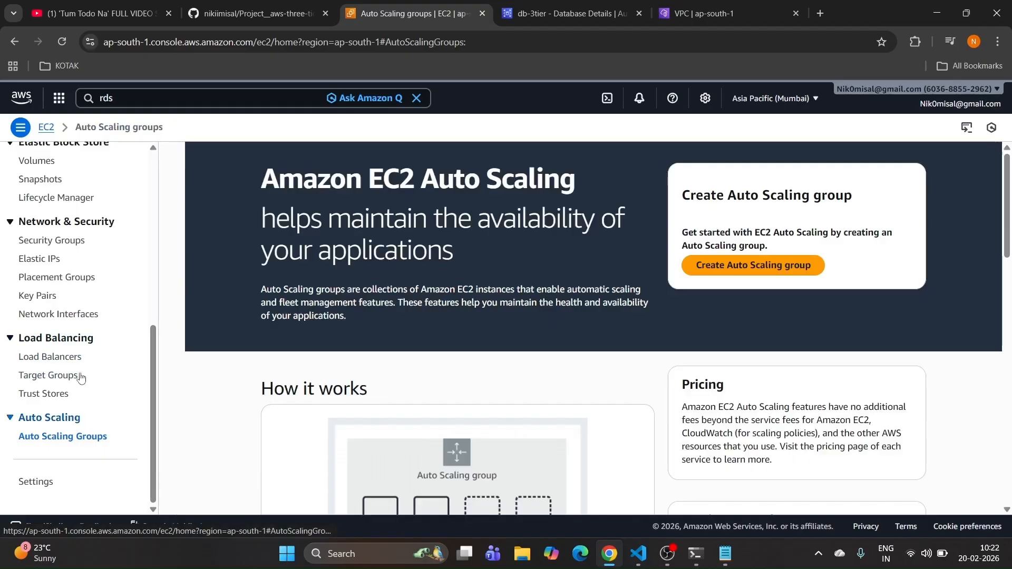
{"action": "left_click", "coordinate": [258, 14]}
{"action": "scroll", "coordinate": [211, 332], "scroll_direction": "down", "scroll_amount": 1}
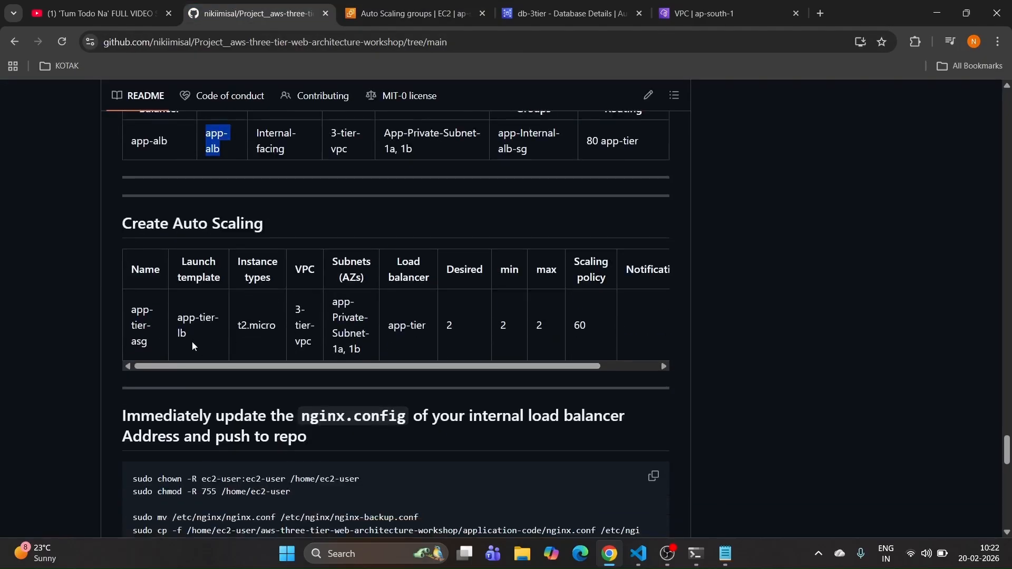
Step: Copy app-tier-asg from the README table and return to the EC2 Auto Scaling groups page
{"action": "left_click_drag", "start_coordinate": [150, 343], "coordinate": [131, 313]}
{"action": "key", "text": "ctrl+c"}
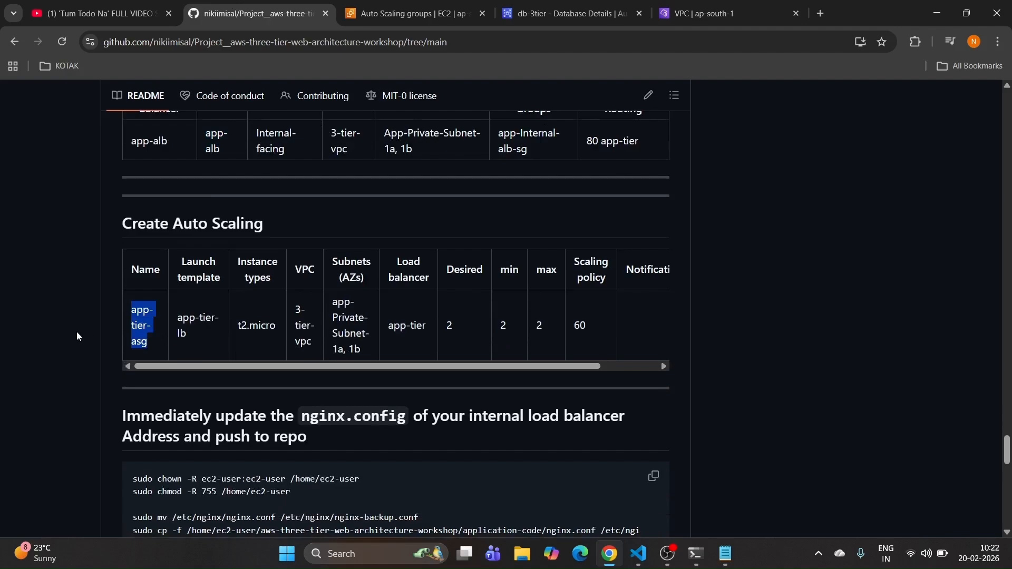
{"action": "left_click", "coordinate": [393, 15]}
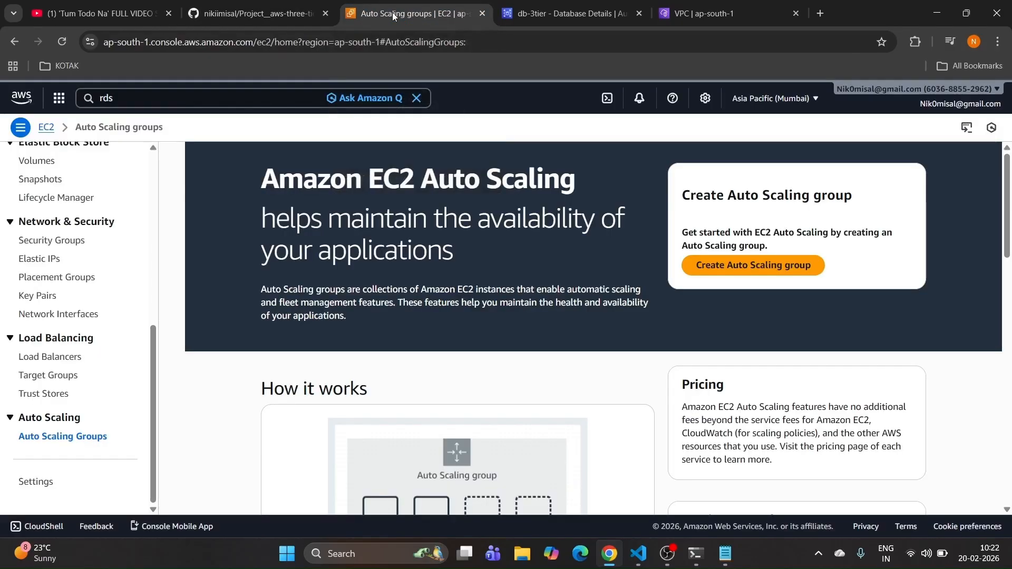
Step: Start Auto Scaling group app-tier-asg on the app-tier-lt launch template and continue to launch options
{"action": "left_click", "coordinate": [740, 267]}
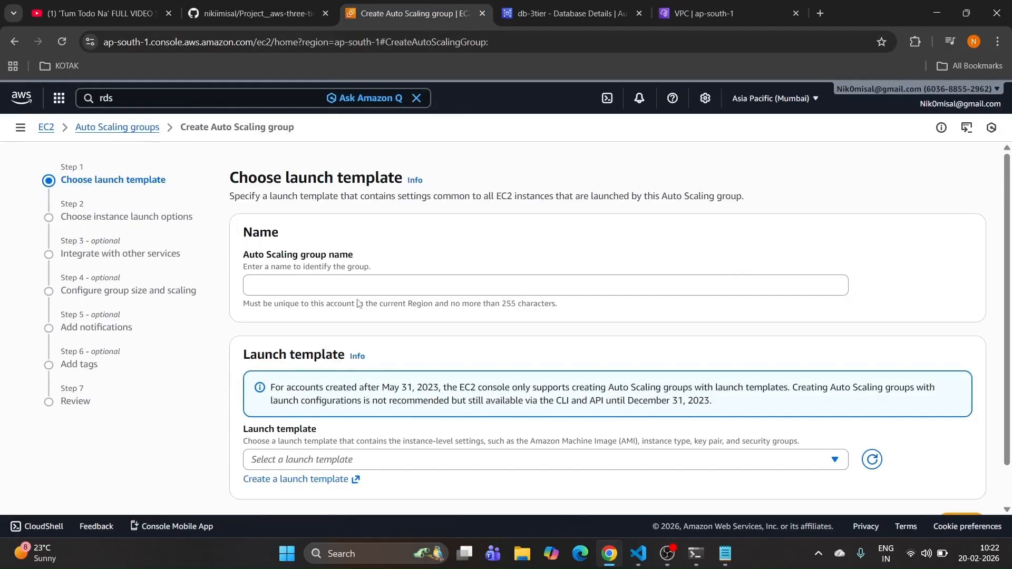
{"action": "left_click", "coordinate": [321, 286]}
{"action": "key", "text": "ctrl+v"}
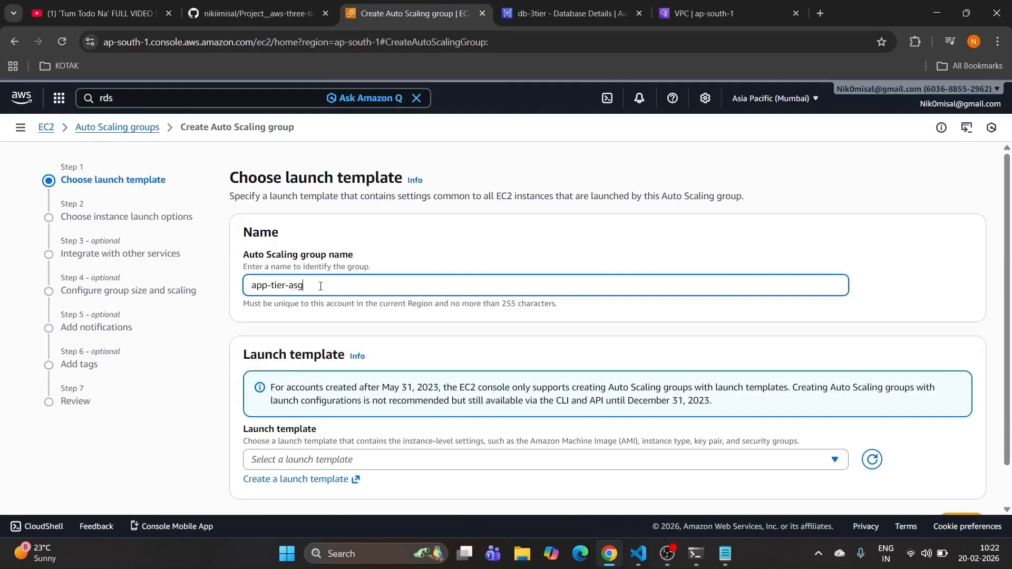
{"action": "scroll", "coordinate": [321, 286], "scroll_direction": "down", "scroll_amount": 1}
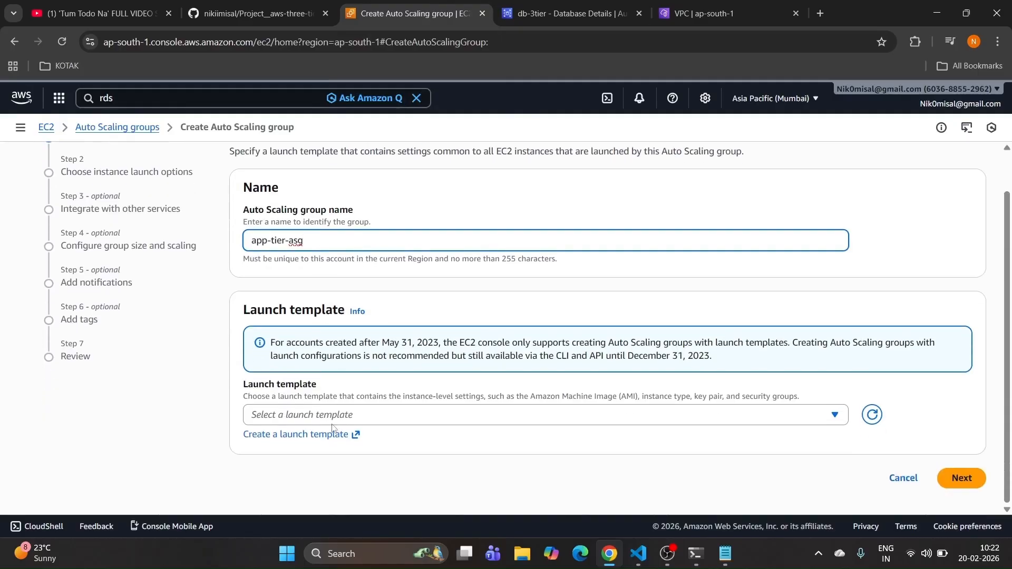
{"action": "left_click", "coordinate": [337, 419]}
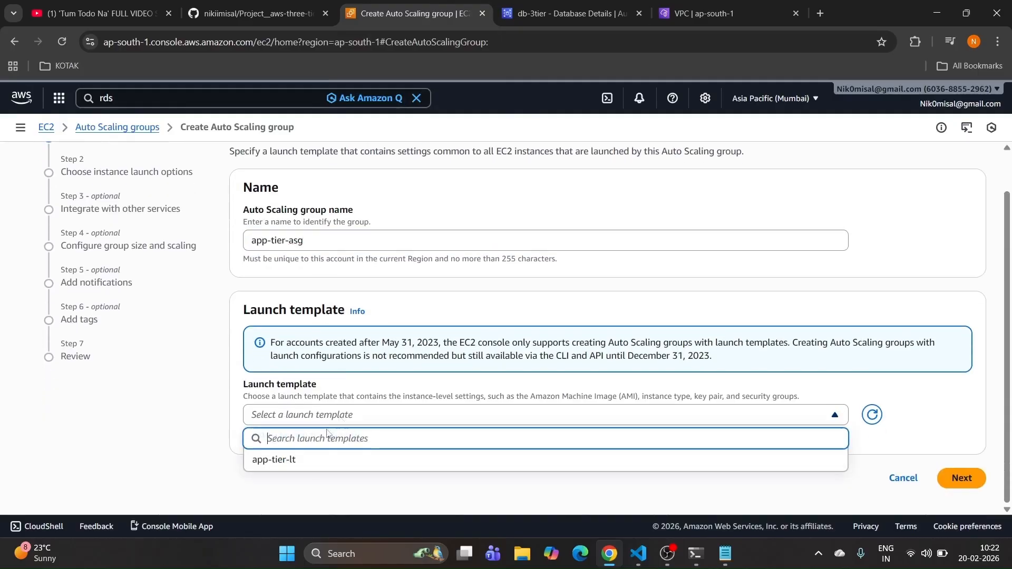
{"action": "left_click", "coordinate": [304, 468]}
{"action": "scroll", "coordinate": [352, 416], "scroll_direction": "down", "scroll_amount": 3}
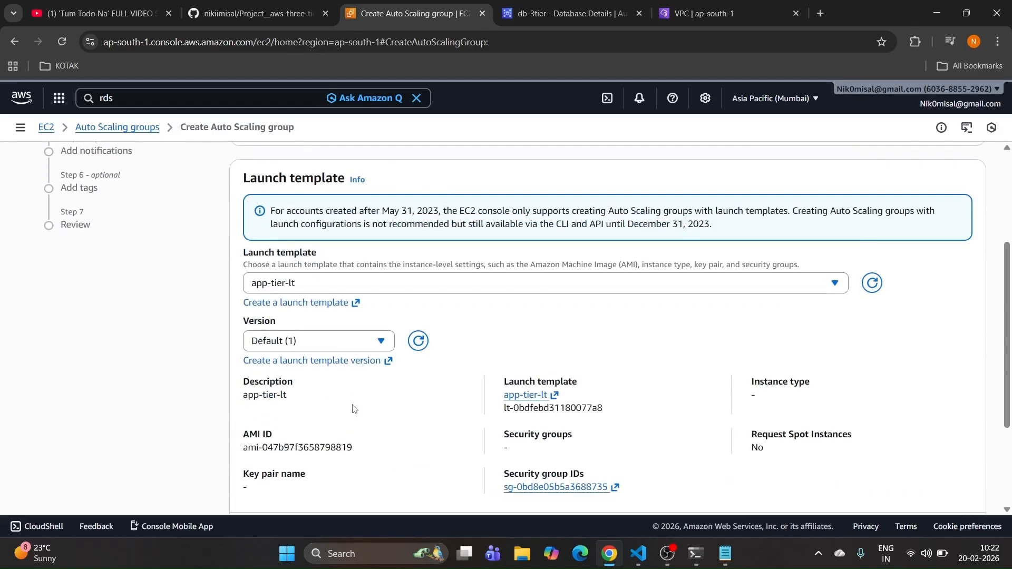
{"action": "scroll", "coordinate": [352, 410], "scroll_direction": "down", "scroll_amount": 3}
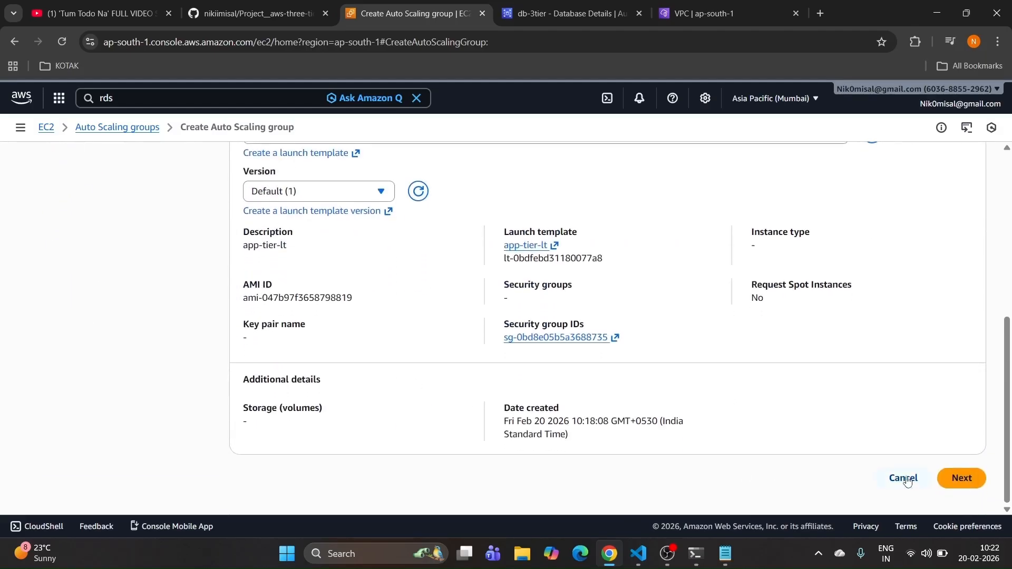
{"action": "left_click", "coordinate": [960, 477]}
Step: Specify instance types manually and choose t2.small as the primary type
{"action": "scroll", "coordinate": [389, 299], "scroll_direction": "up", "scroll_amount": 3}
{"action": "scroll", "coordinate": [388, 299], "scroll_direction": "up", "scroll_amount": 1}
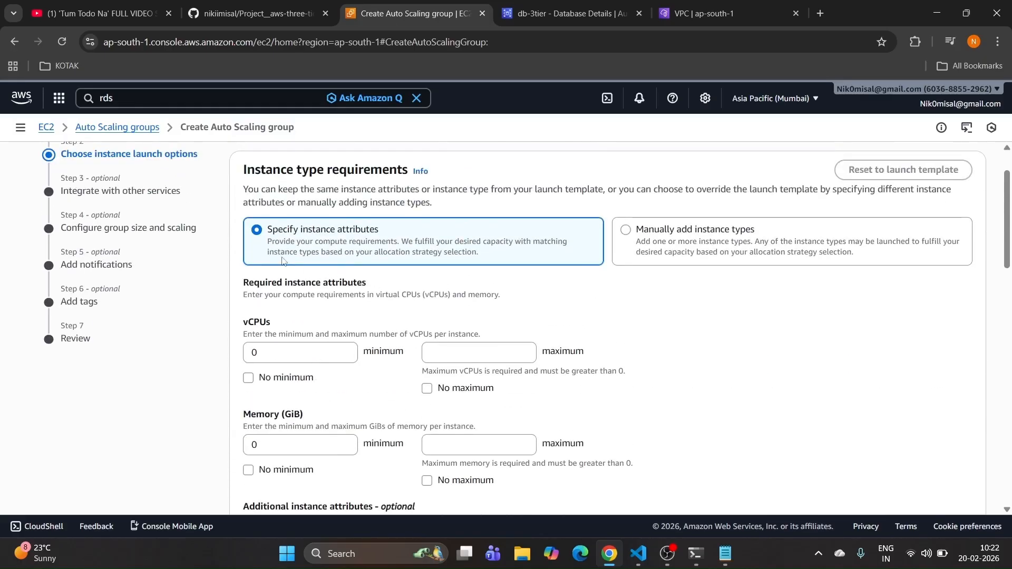
{"action": "scroll", "coordinate": [244, 263], "scroll_direction": "up", "scroll_amount": 1}
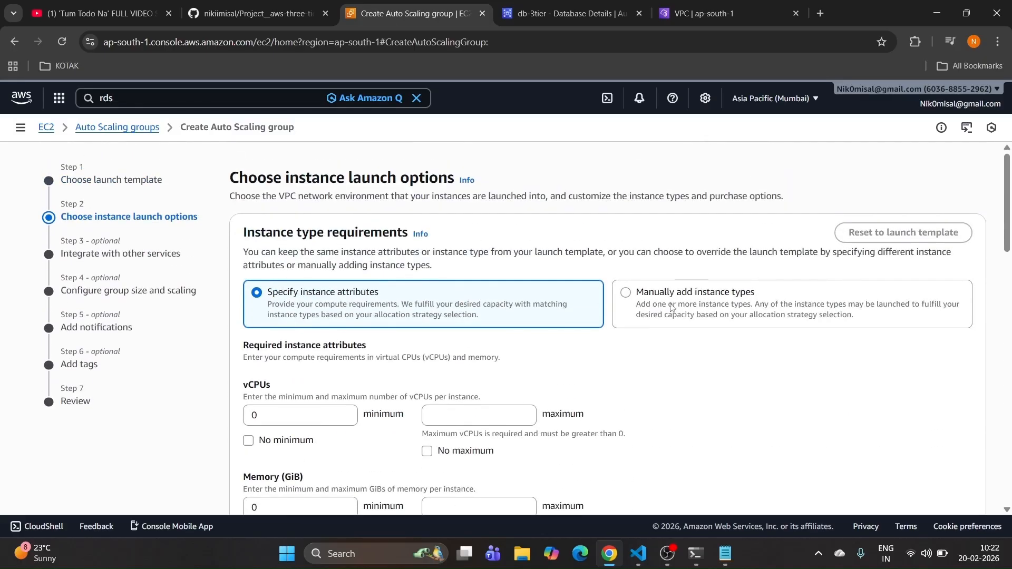
{"action": "left_click", "coordinate": [672, 309]}
{"action": "scroll", "coordinate": [379, 311], "scroll_direction": "down", "scroll_amount": 1}
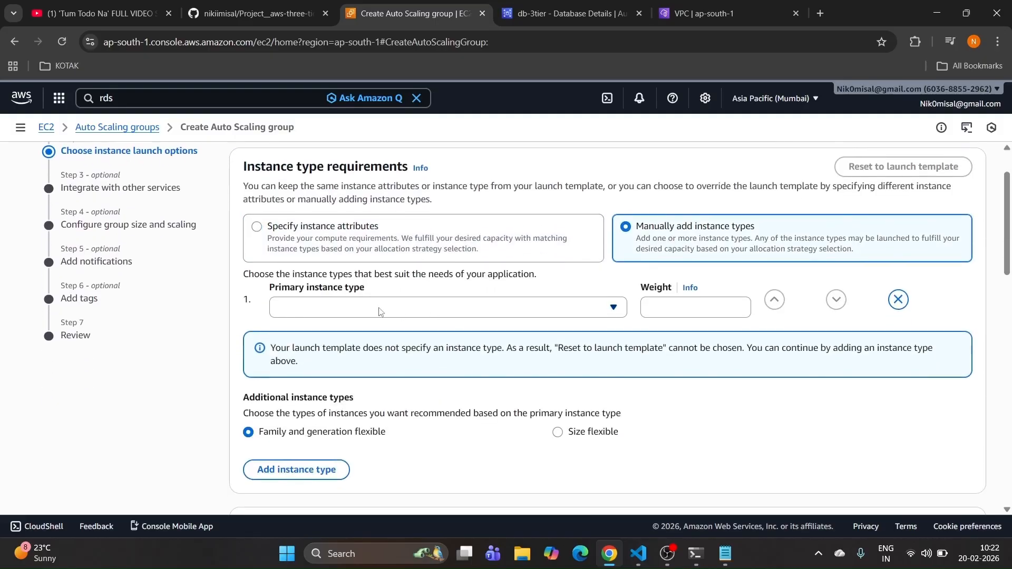
{"action": "left_click", "coordinate": [331, 308]}
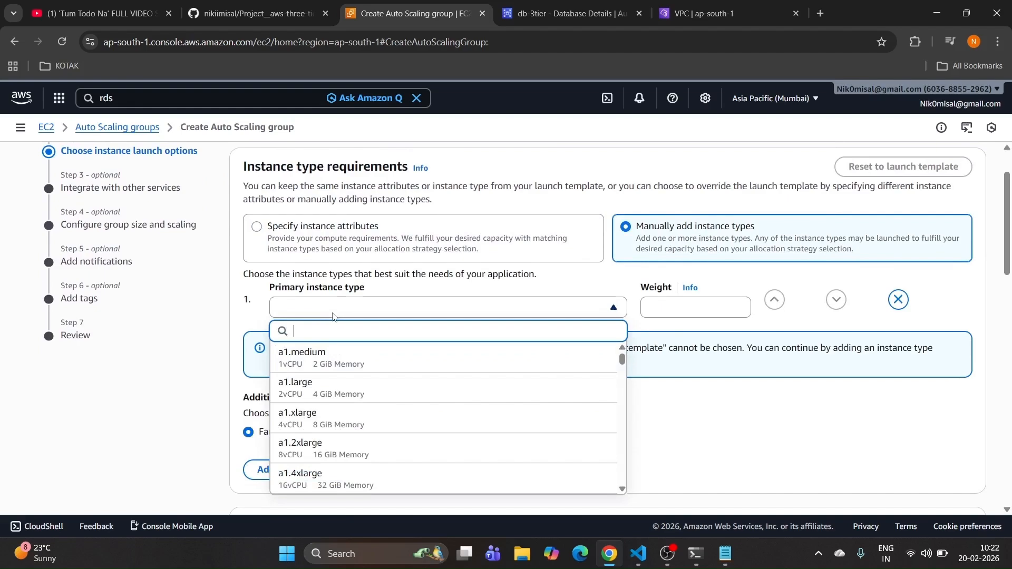
{"action": "type", "text": "t2"}
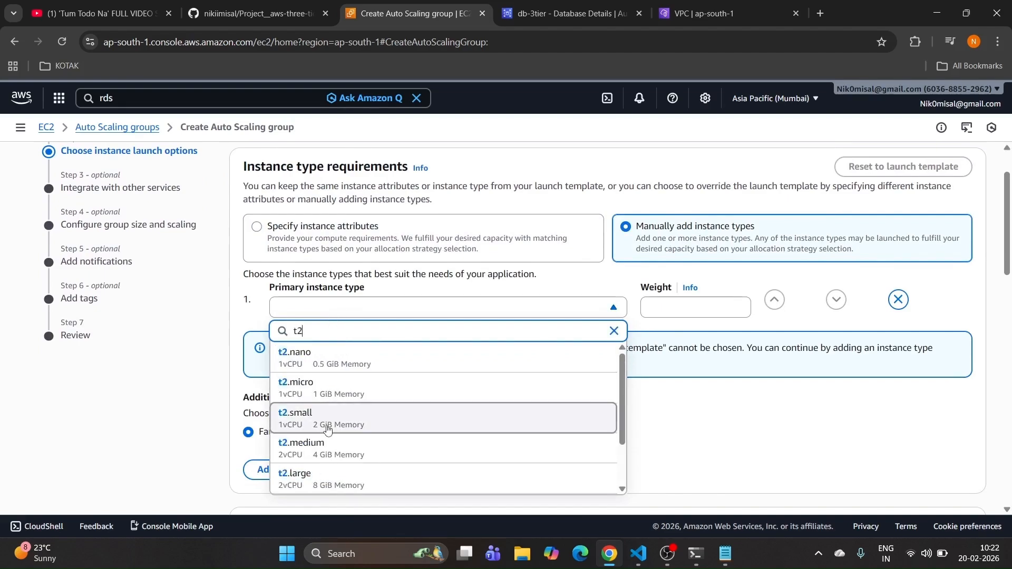
{"action": "left_click", "coordinate": [327, 430]}
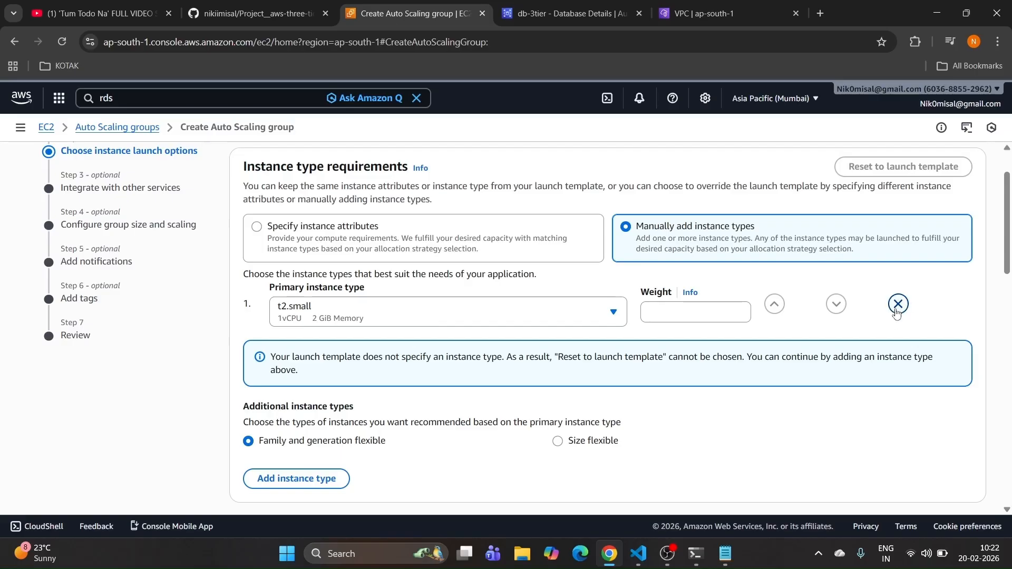
Step: Select the 3-tier-vpc-vpc VPC for the Auto Scaling group
{"action": "scroll", "coordinate": [753, 355], "scroll_direction": "down", "scroll_amount": 3}
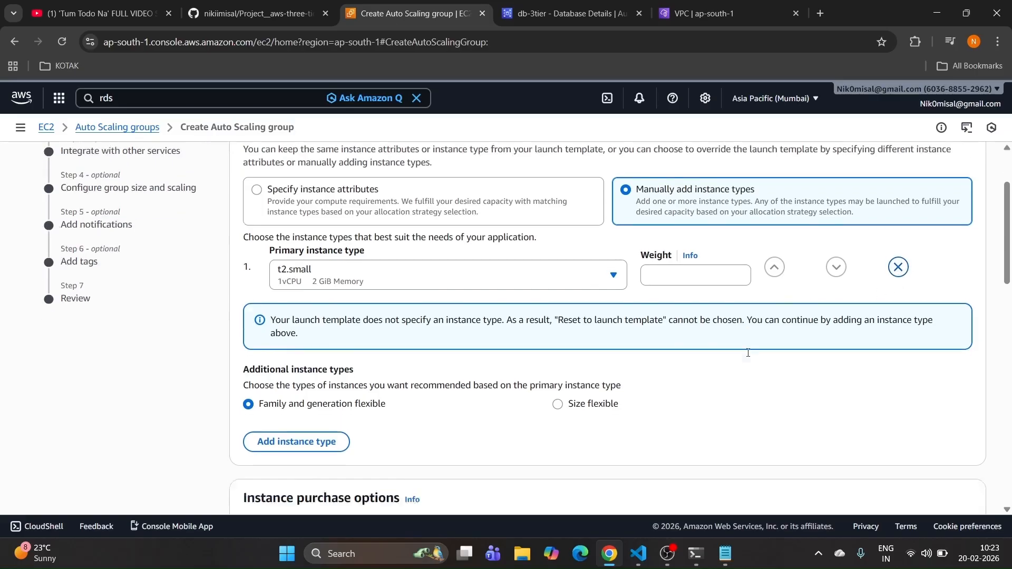
{"action": "scroll", "coordinate": [454, 399], "scroll_direction": "down", "scroll_amount": 6}
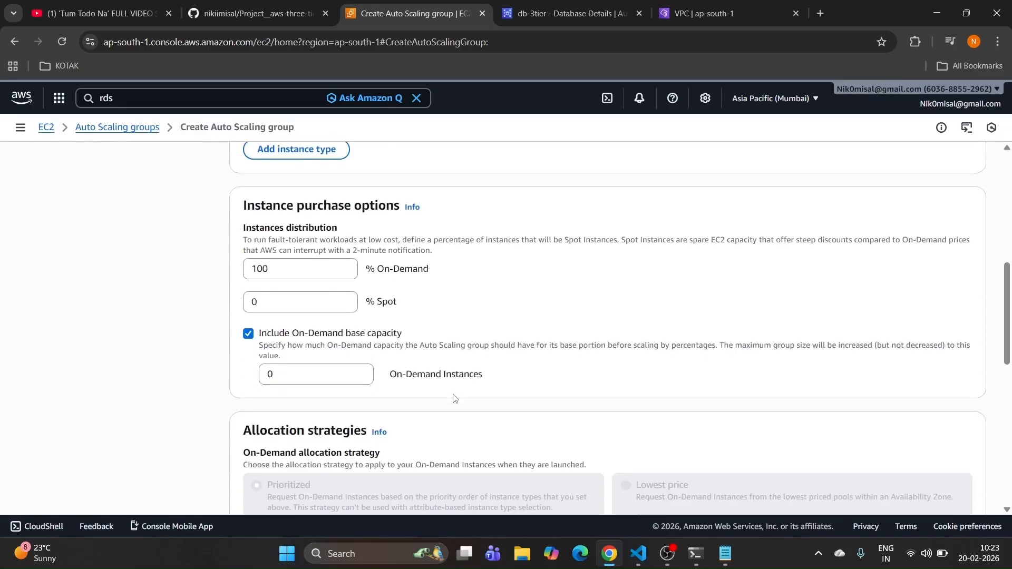
{"action": "scroll", "coordinate": [455, 399], "scroll_direction": "down", "scroll_amount": 1}
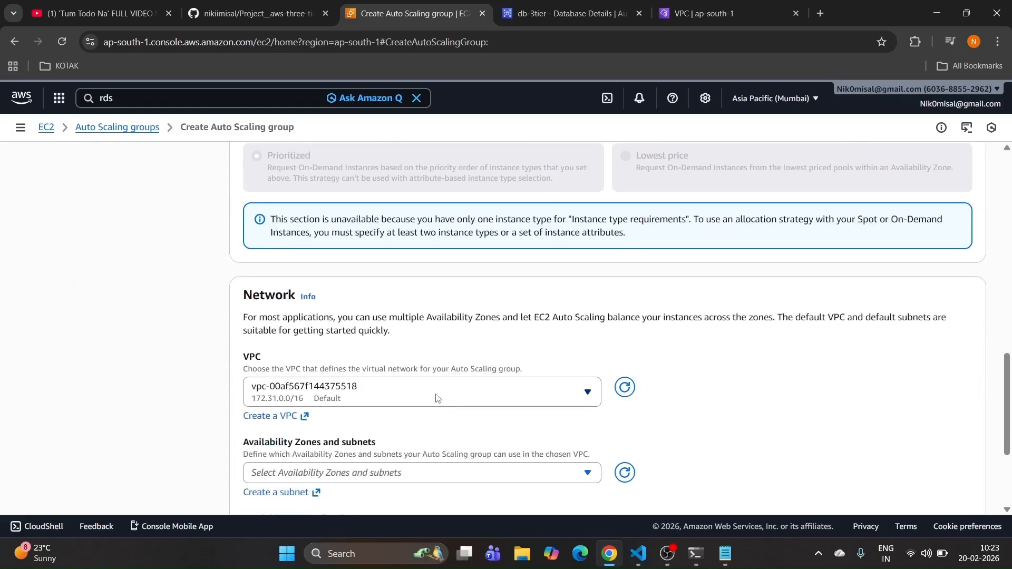
{"action": "left_click", "coordinate": [403, 393]}
{"action": "left_click", "coordinate": [328, 330]}
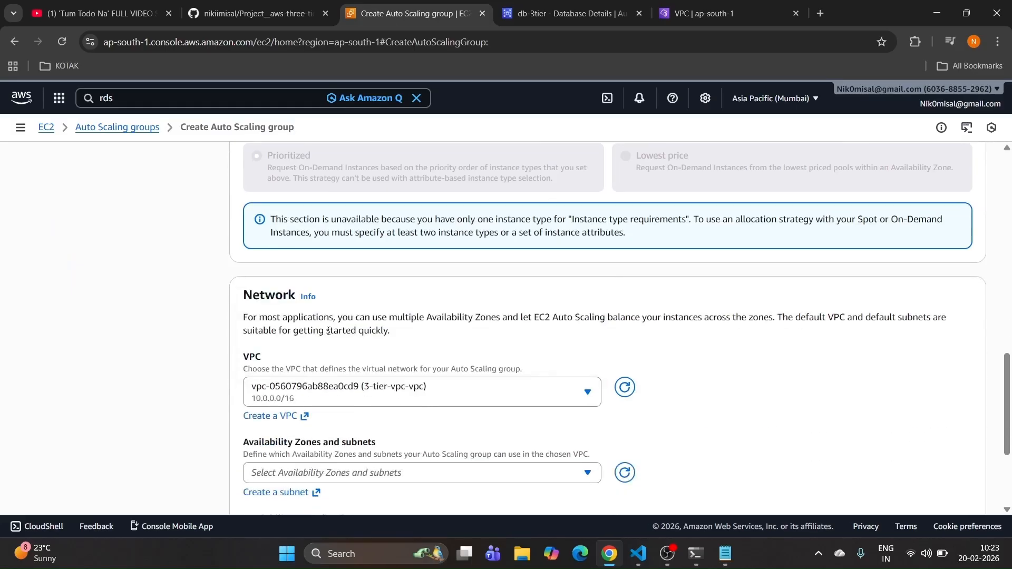
Step: Add the private1 (ap-south-1a) and private2 (ap-south-1b) subnets and continue
{"action": "scroll", "coordinate": [329, 332], "scroll_direction": "down", "scroll_amount": 2}
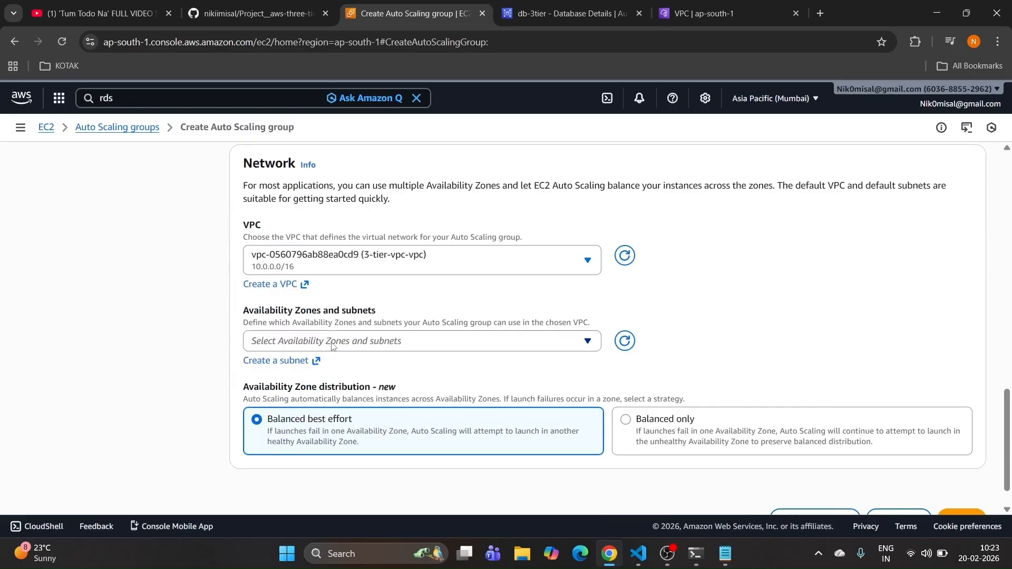
{"action": "left_click", "coordinate": [333, 346]}
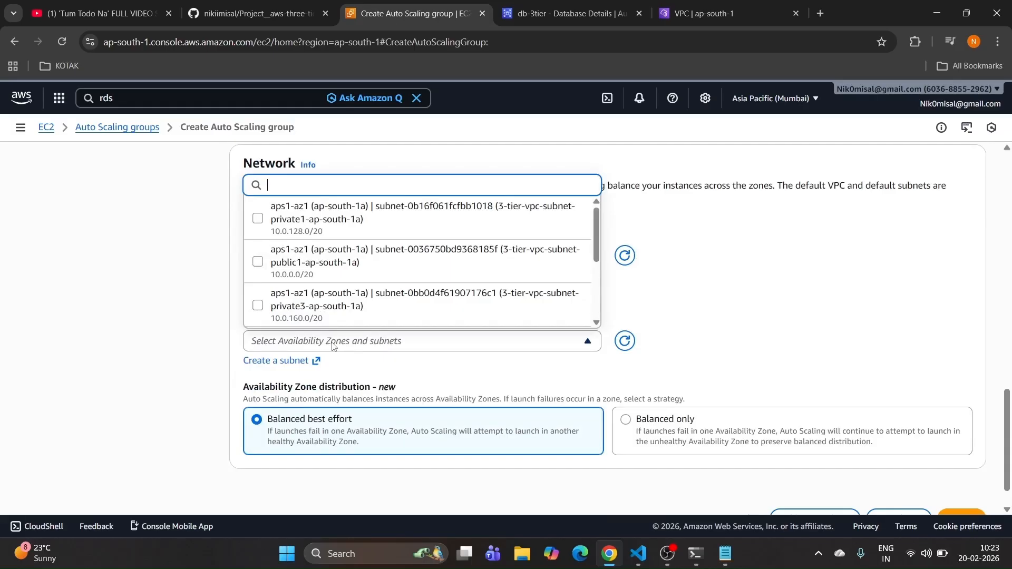
{"action": "type", "text": "priva"}
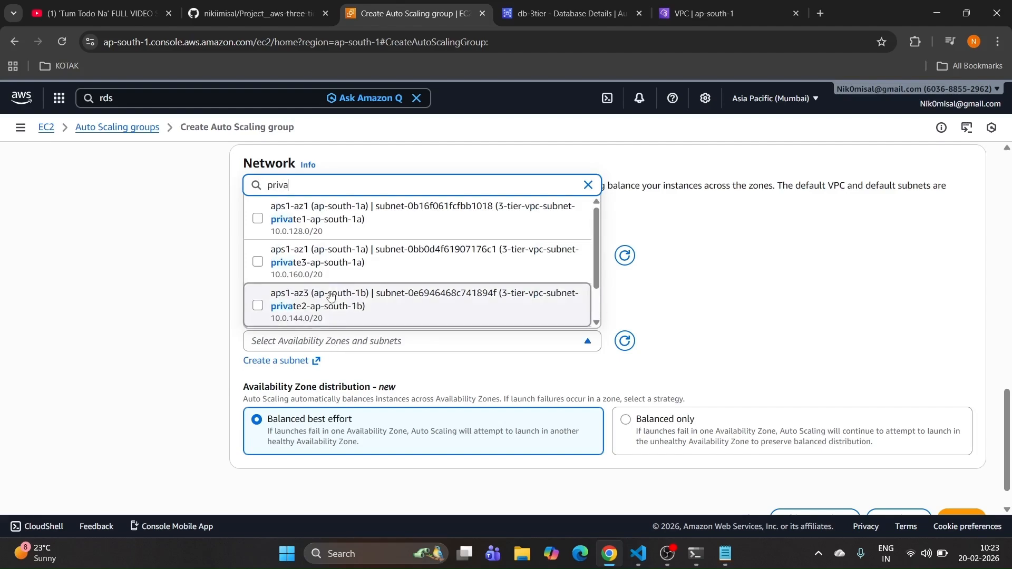
{"action": "left_click", "coordinate": [295, 231]}
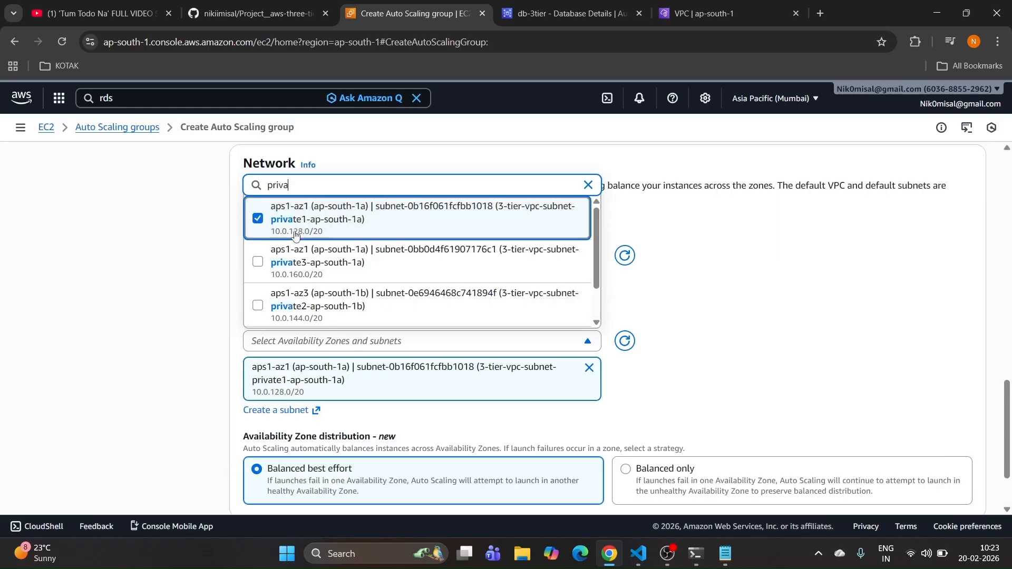
{"action": "left_click", "coordinate": [258, 308]}
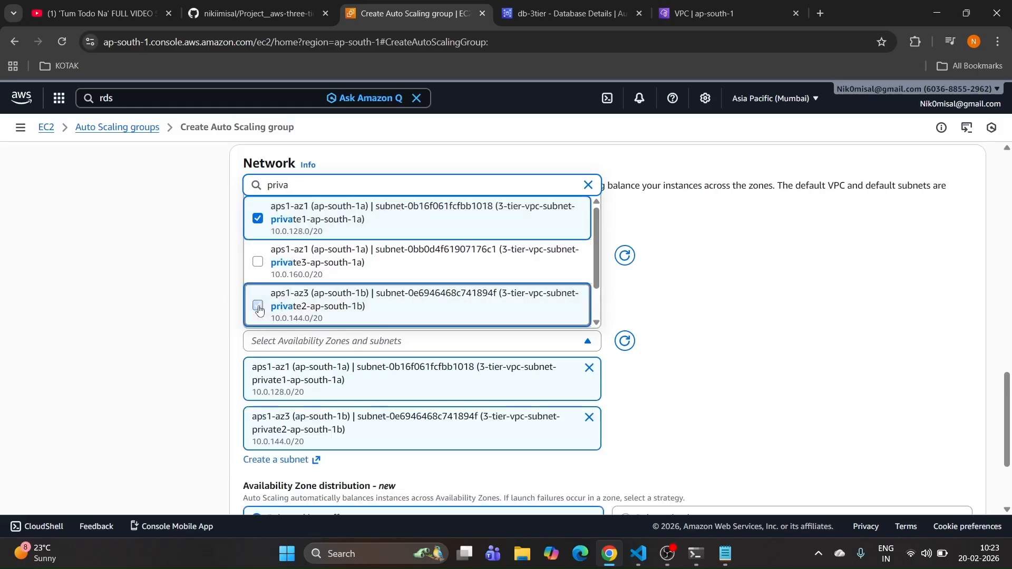
{"action": "left_click", "coordinate": [824, 311]}
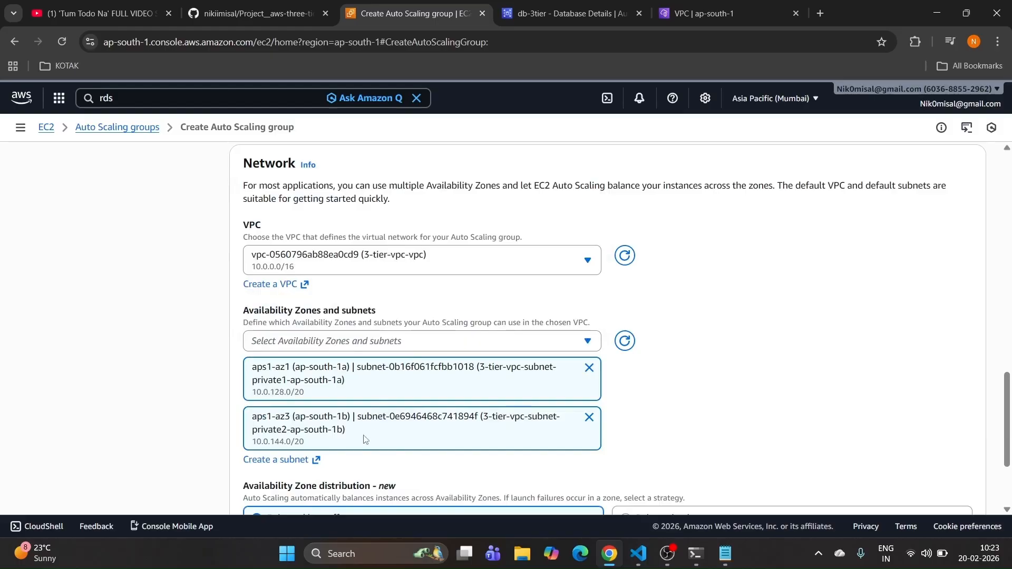
{"action": "scroll", "coordinate": [798, 353], "scroll_direction": "down", "scroll_amount": 1}
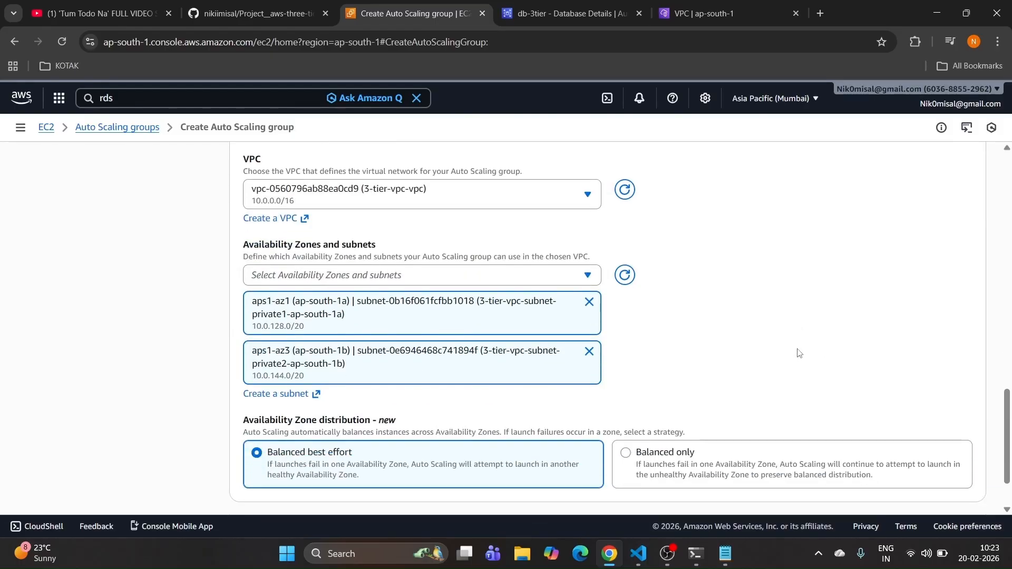
{"action": "scroll", "coordinate": [798, 353], "scroll_direction": "down", "scroll_amount": 1}
{"action": "scroll", "coordinate": [798, 353], "scroll_direction": "up", "scroll_amount": 2}
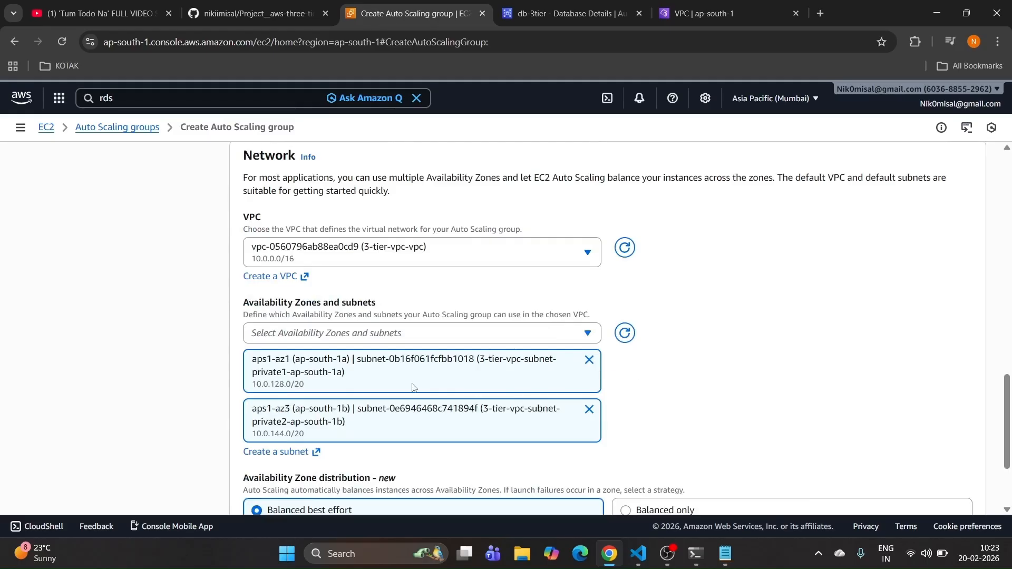
{"action": "scroll", "coordinate": [941, 294], "scroll_direction": "down", "scroll_amount": 2}
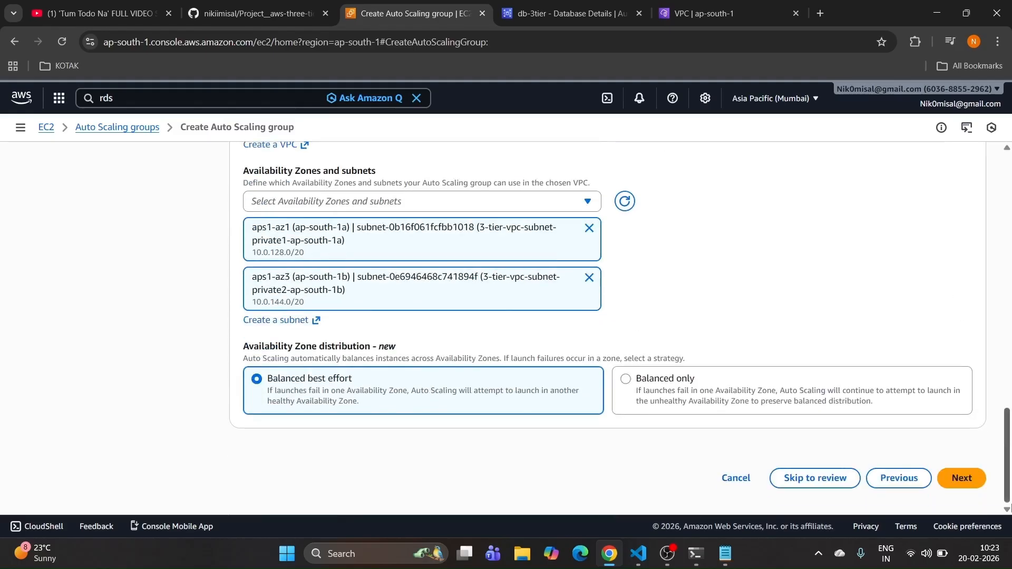
{"action": "left_click", "coordinate": [964, 477]}
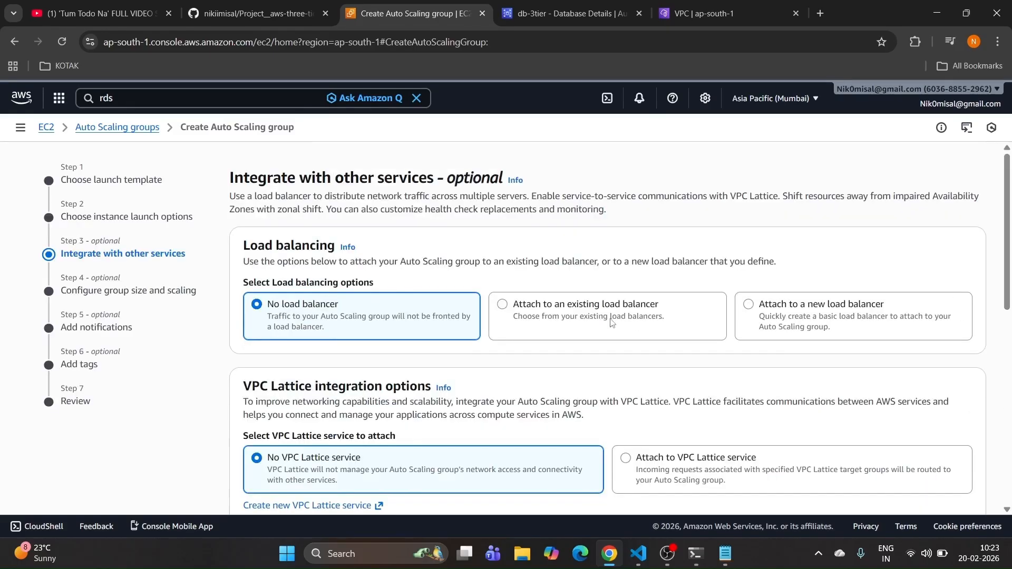
Step: Attach the group to the existing app-tier-tg (HTTP) target group and proceed
{"action": "left_click", "coordinate": [583, 319]}
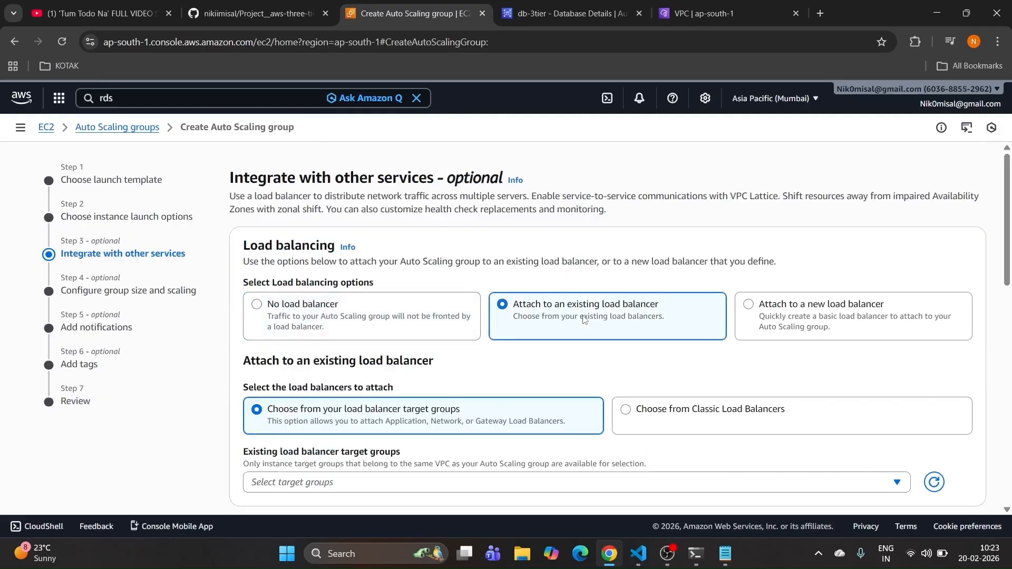
{"action": "scroll", "coordinate": [407, 378], "scroll_direction": "down", "scroll_amount": 1}
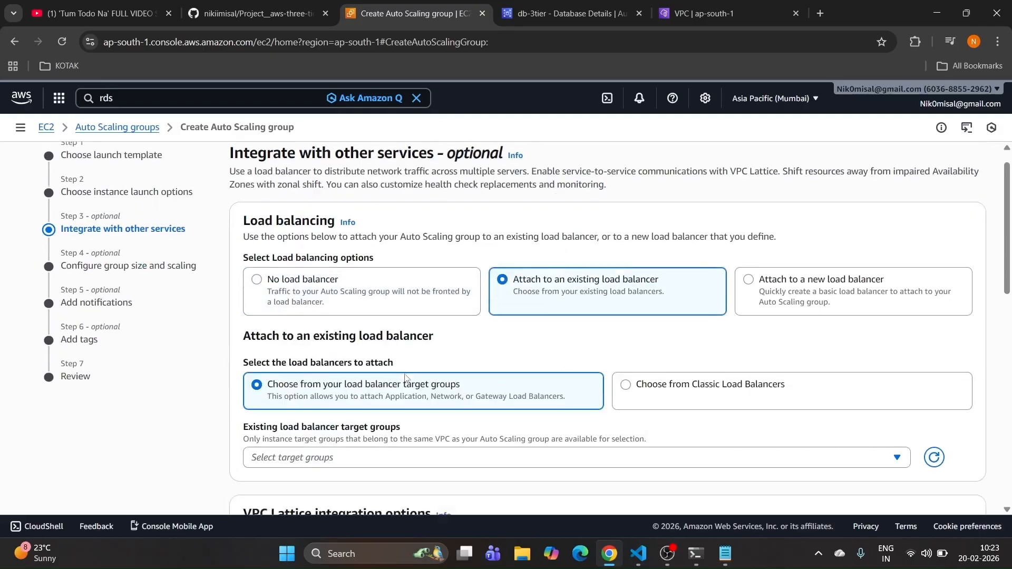
{"action": "left_click", "coordinate": [366, 419]}
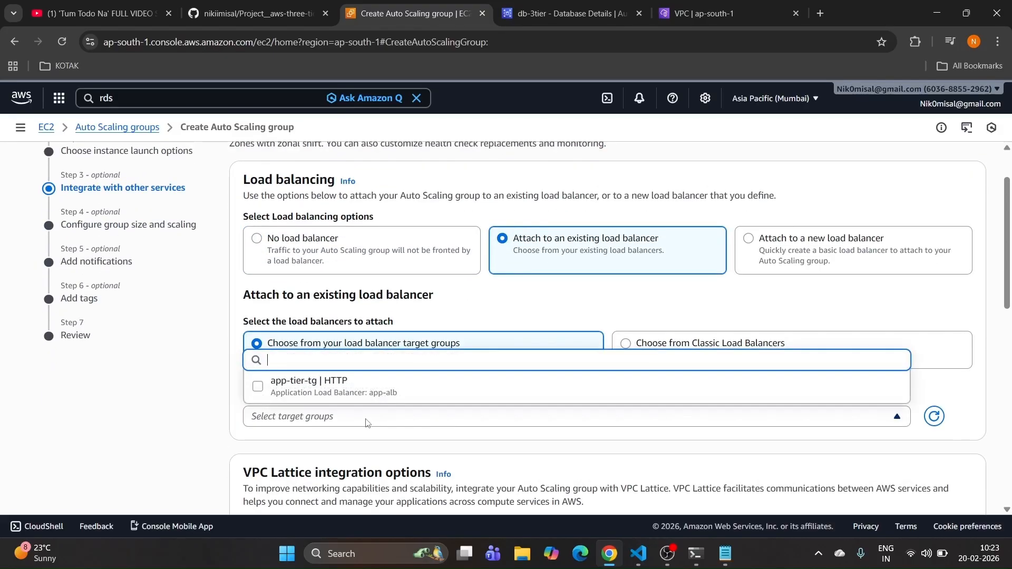
{"action": "left_click", "coordinate": [333, 385]}
{"action": "scroll", "coordinate": [332, 386], "scroll_direction": "down", "scroll_amount": 10}
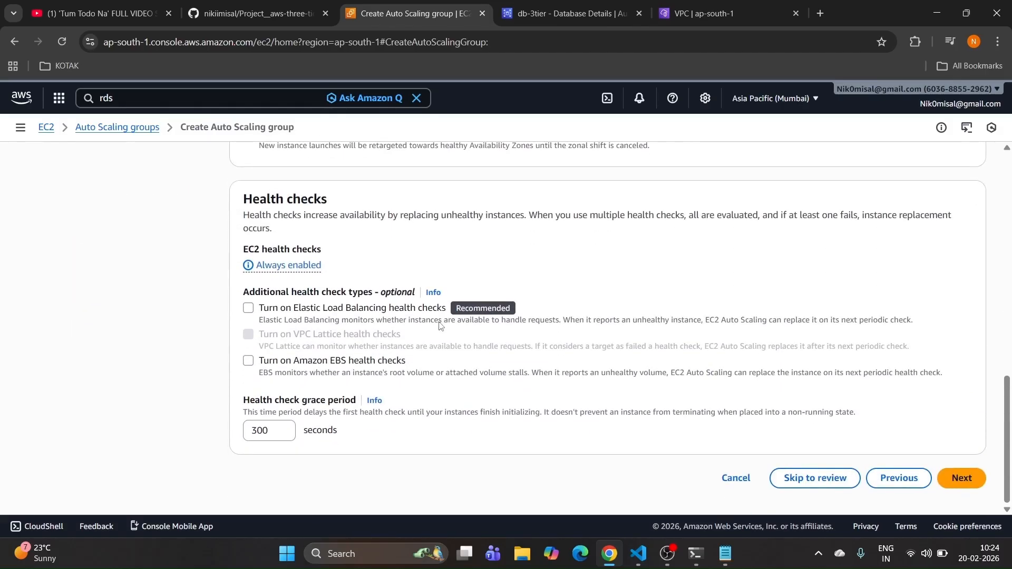
{"action": "left_click", "coordinate": [971, 478]}
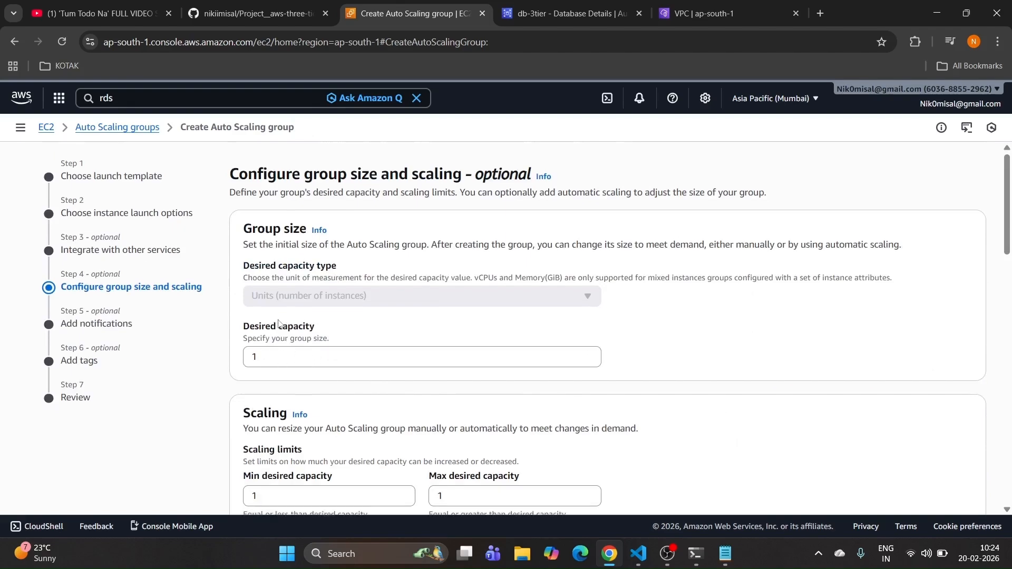
Step: Choose a target tracking policy on Average CPU utilization with target value 50
{"action": "scroll", "coordinate": [277, 323], "scroll_direction": "down", "scroll_amount": 1}
{"action": "scroll", "coordinate": [332, 284], "scroll_direction": "down", "scroll_amount": 3}
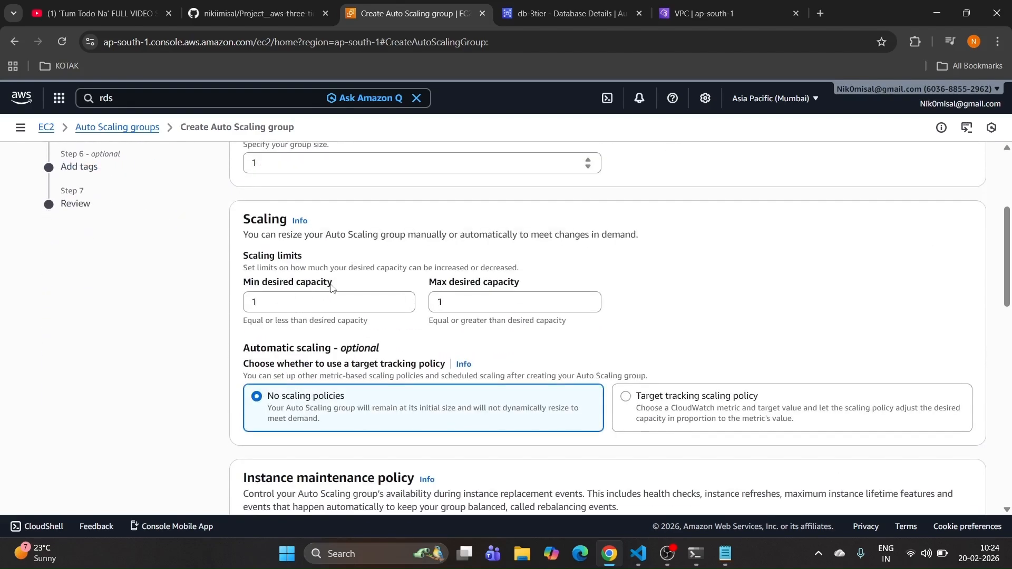
{"action": "scroll", "coordinate": [348, 247], "scroll_direction": "up", "scroll_amount": 3}
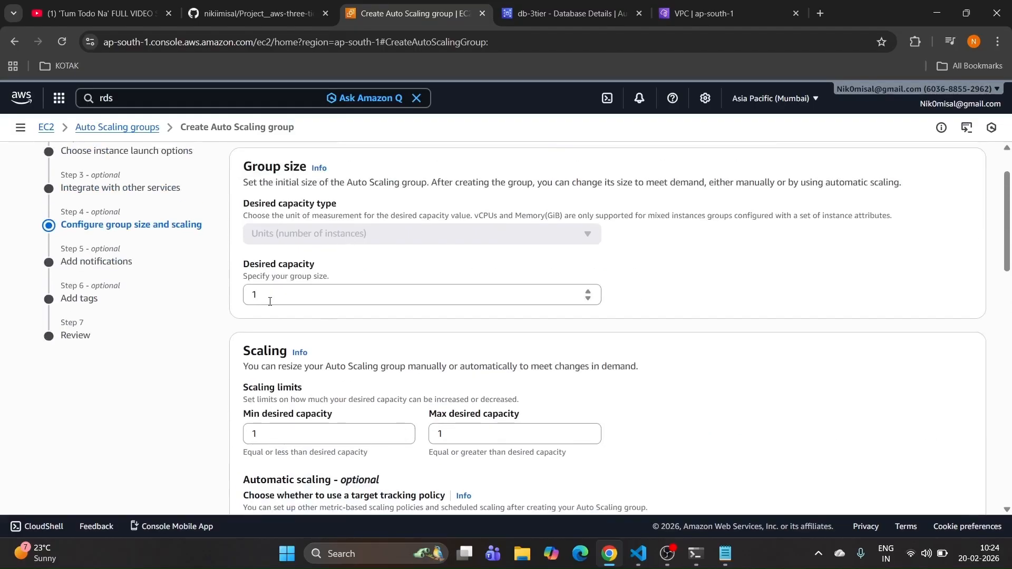
{"action": "scroll", "coordinate": [406, 316], "scroll_direction": "down", "scroll_amount": 2}
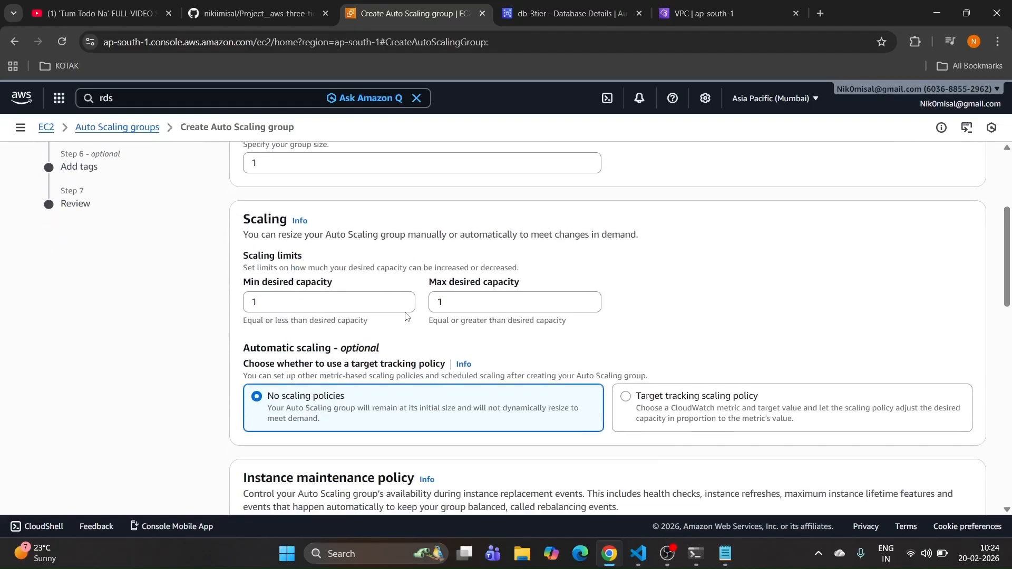
{"action": "scroll", "coordinate": [405, 312], "scroll_direction": "down", "scroll_amount": 2}
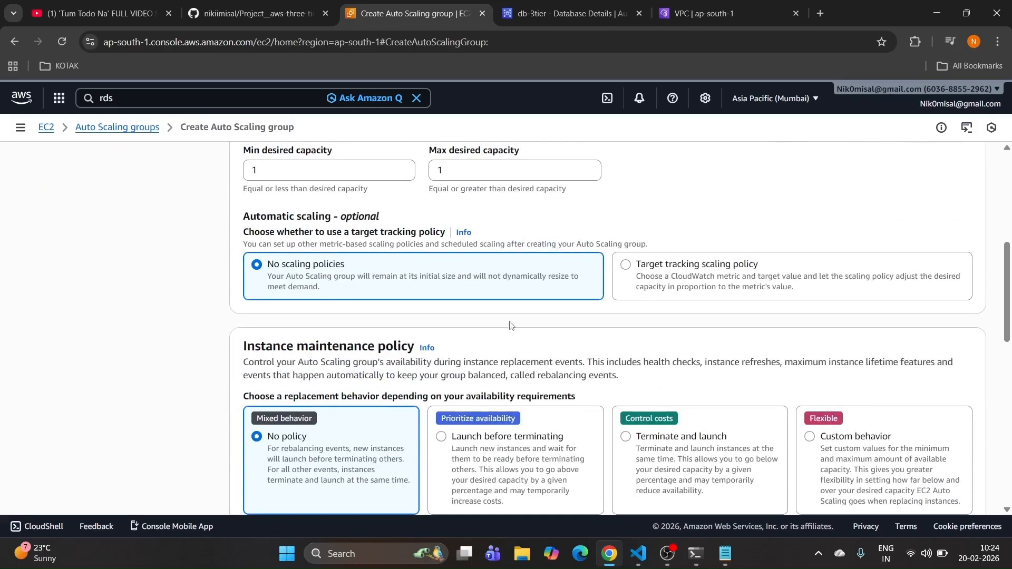
{"action": "left_click", "coordinate": [689, 288]}
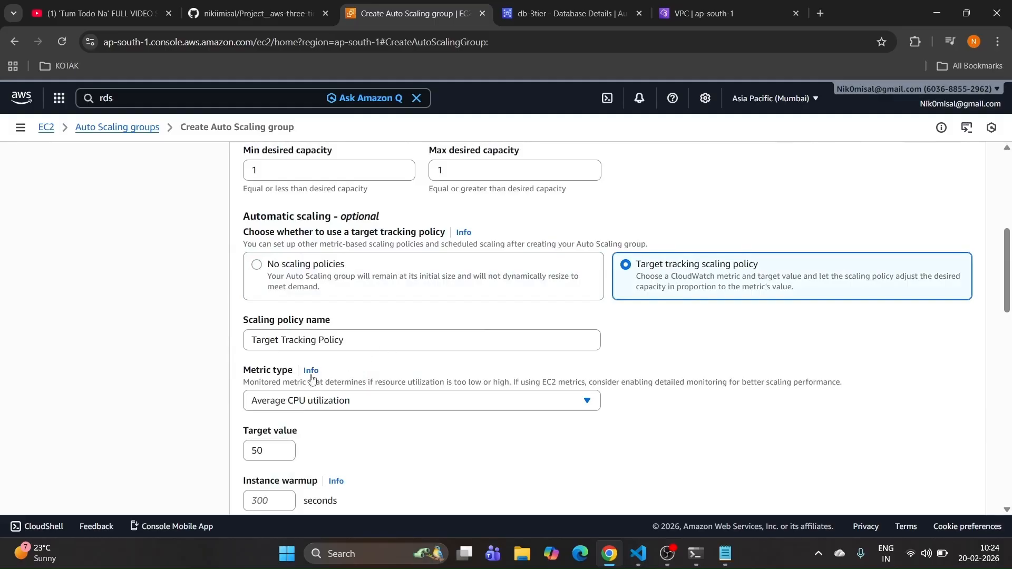
{"action": "scroll", "coordinate": [312, 379], "scroll_direction": "down", "scroll_amount": 1}
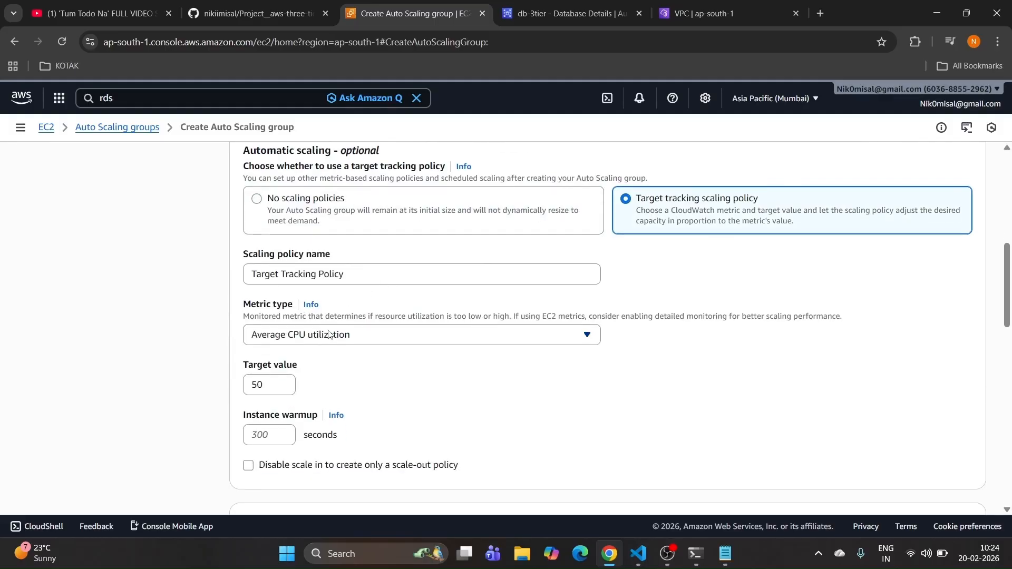
{"action": "scroll", "coordinate": [330, 322], "scroll_direction": "down", "scroll_amount": 9}
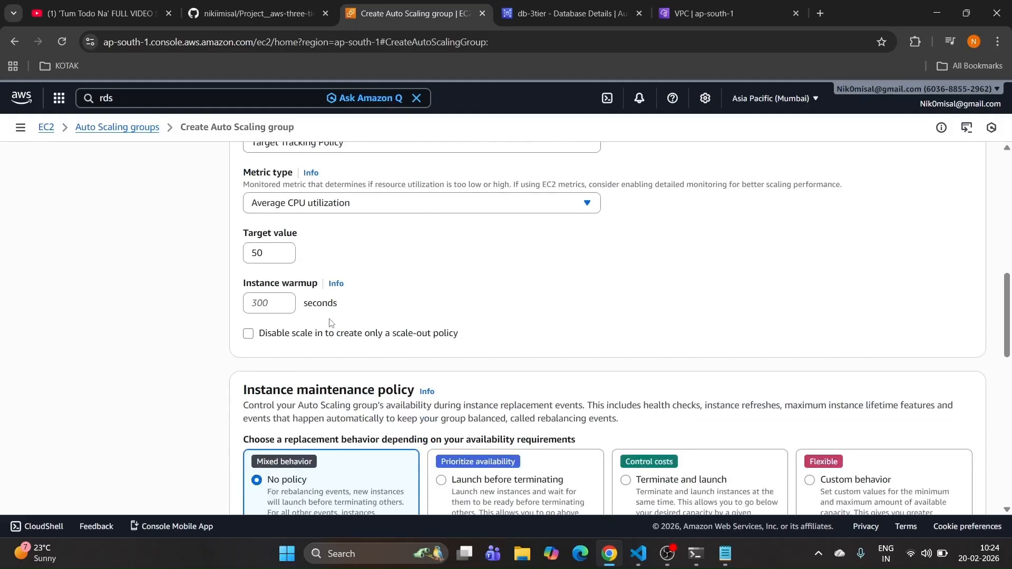
{"action": "scroll", "coordinate": [331, 322], "scroll_direction": "down", "scroll_amount": 5}
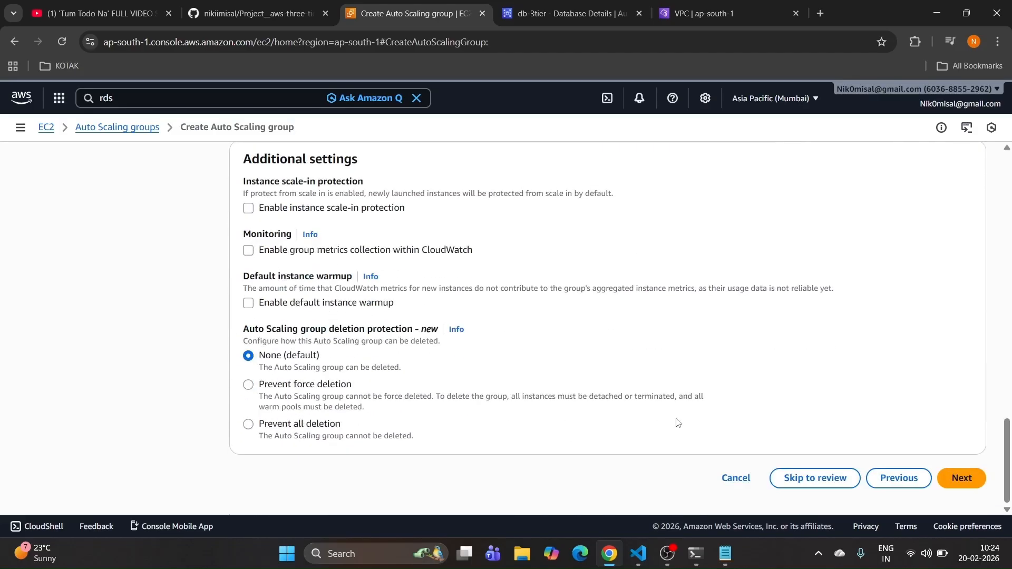
{"action": "left_click", "coordinate": [962, 477]}
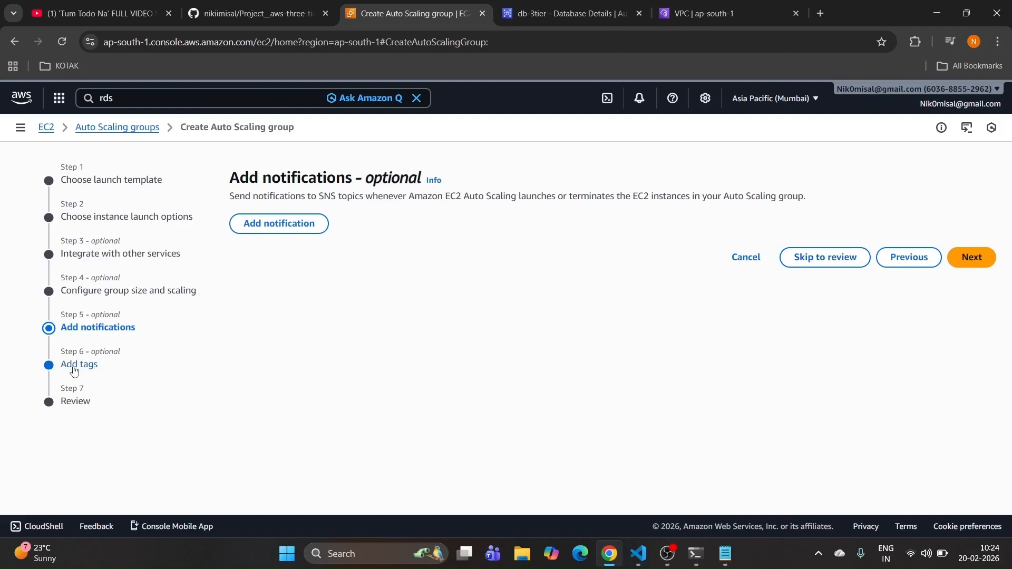
Step: Skip notifications and add a tag with key Name and value app-asg
{"action": "left_click", "coordinate": [966, 271]}
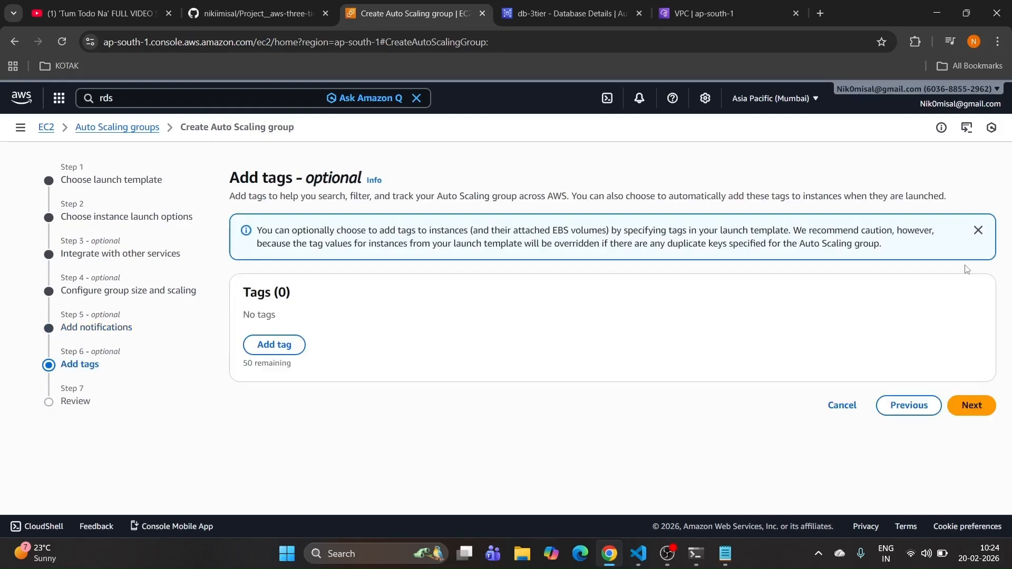
{"action": "left_click", "coordinate": [269, 344]}
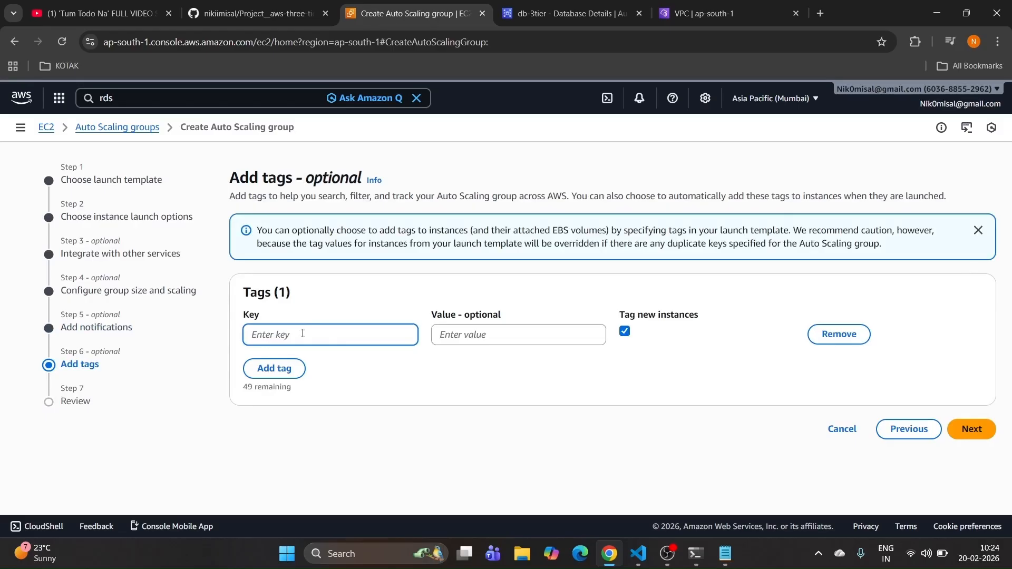
{"action": "type", "text": "Name"}
{"action": "left_click", "coordinate": [442, 335]}
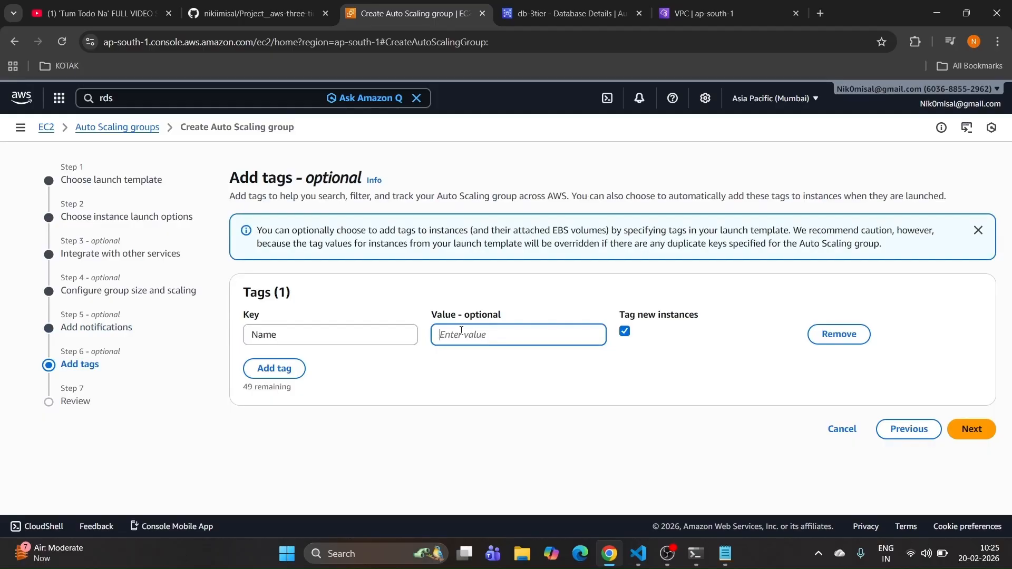
{"action": "type", "text": "app-asg"}
{"action": "left_click", "coordinate": [975, 433]}
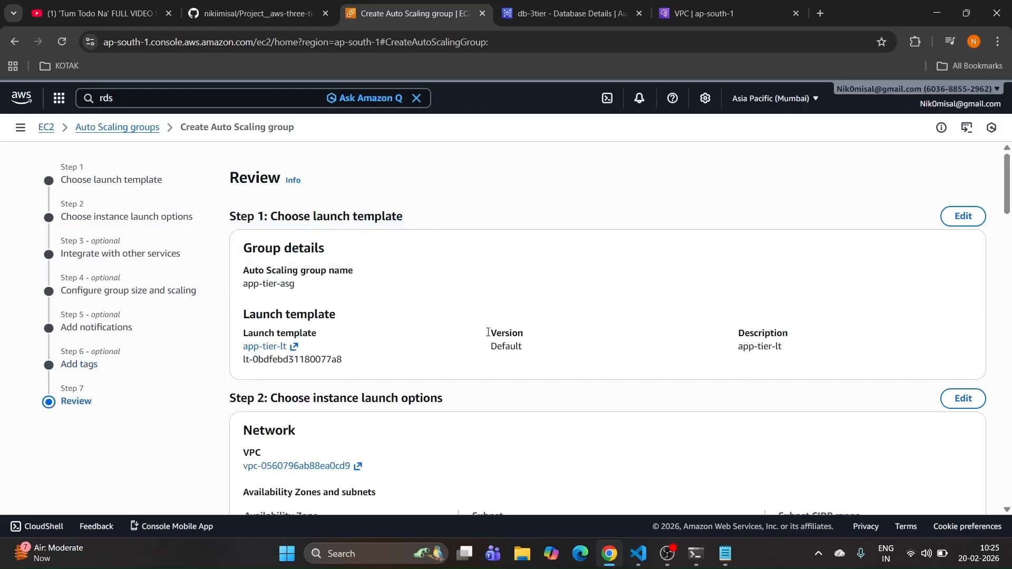
Step: Confirm the Review page and create the app-tier-asg Auto Scaling group
{"action": "scroll", "coordinate": [585, 310], "scroll_direction": "down", "scroll_amount": 20}
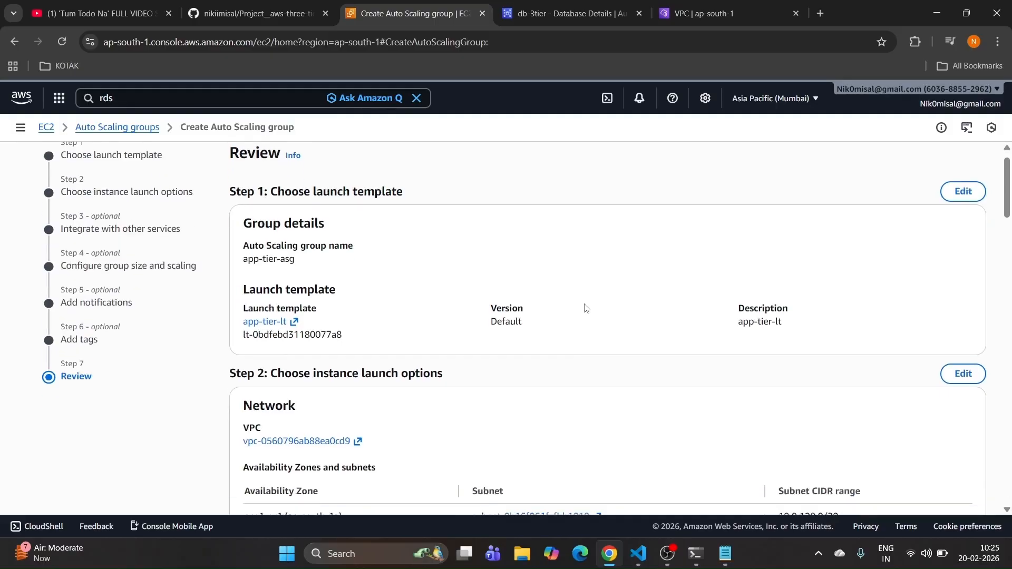
{"action": "left_click", "coordinate": [882, 478]}
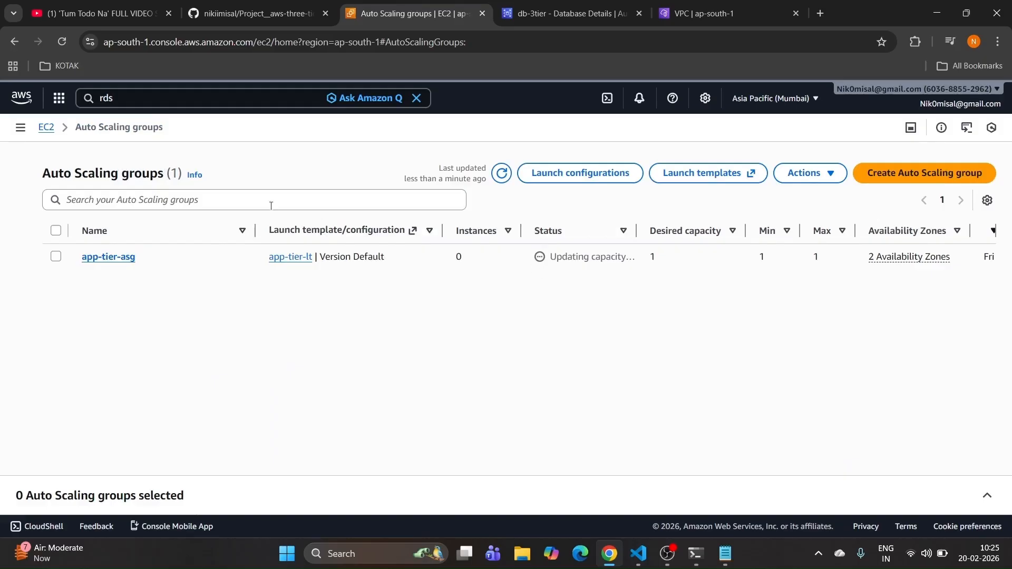
{"action": "left_click", "coordinate": [20, 127]}
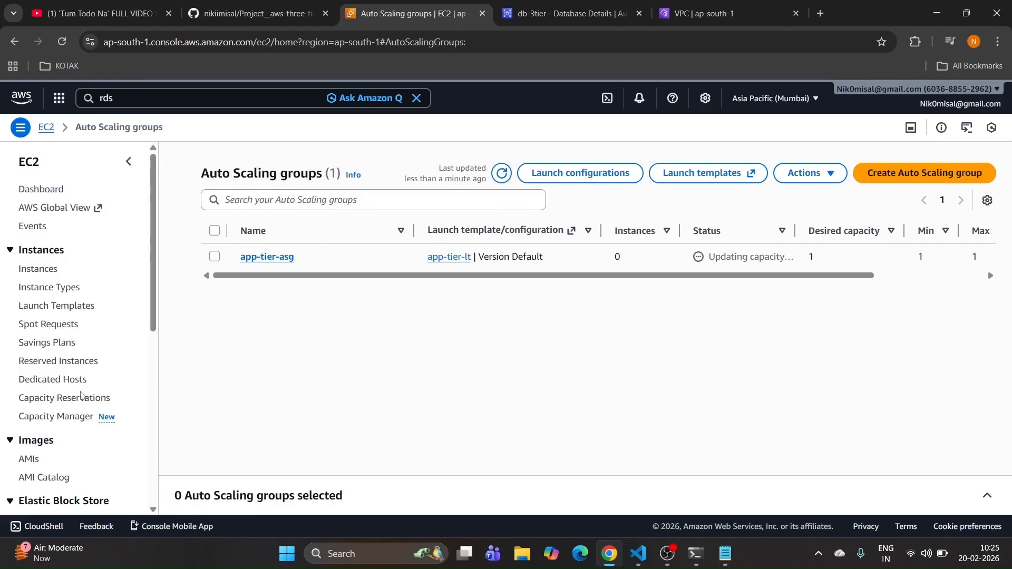
Step: Copy app-alb's internal DNS name from its details and return to the GitHub README
{"action": "scroll", "coordinate": [49, 326], "scroll_direction": "down", "scroll_amount": 5}
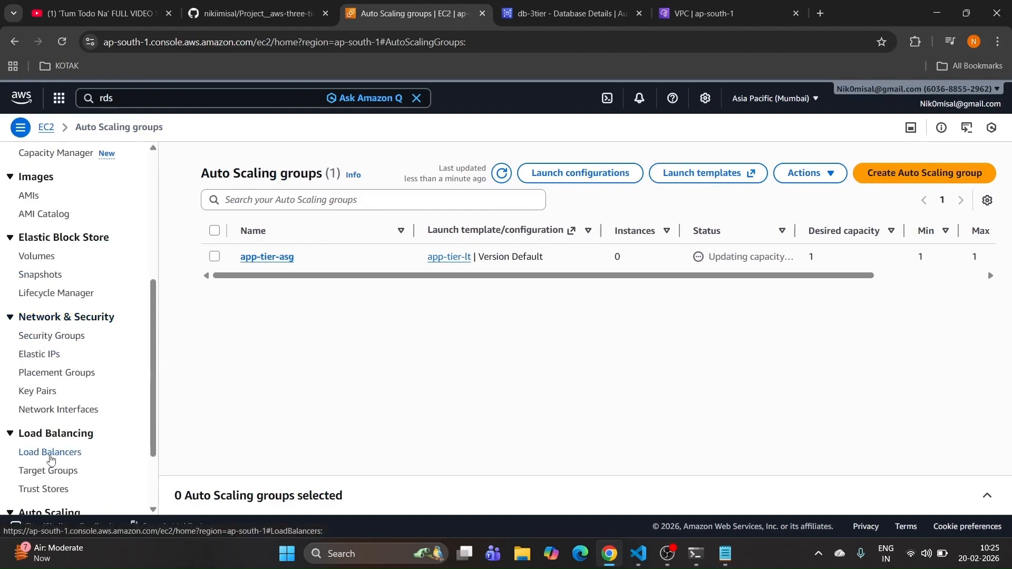
{"action": "left_click", "coordinate": [51, 454]}
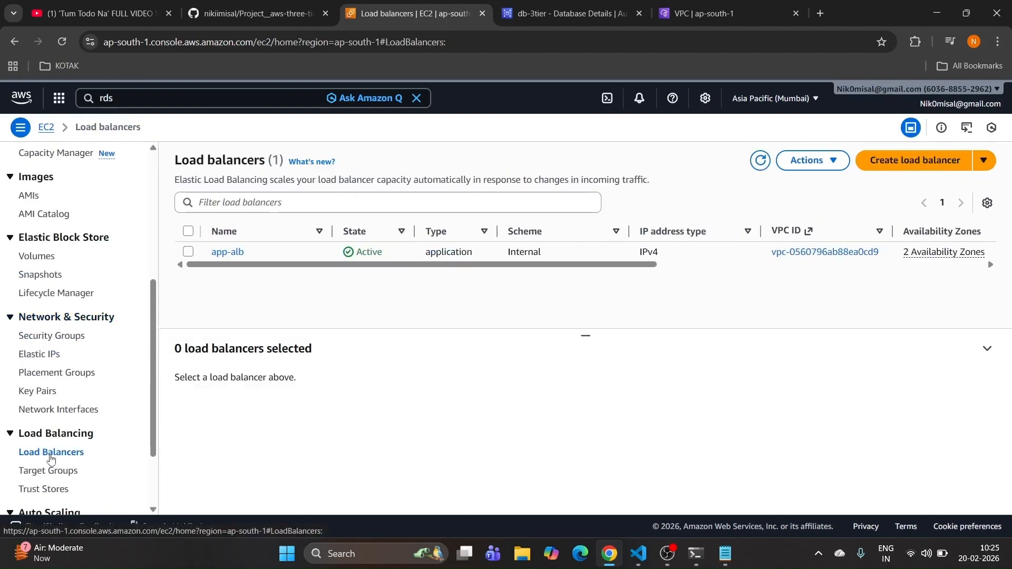
{"action": "left_click", "coordinate": [235, 254]}
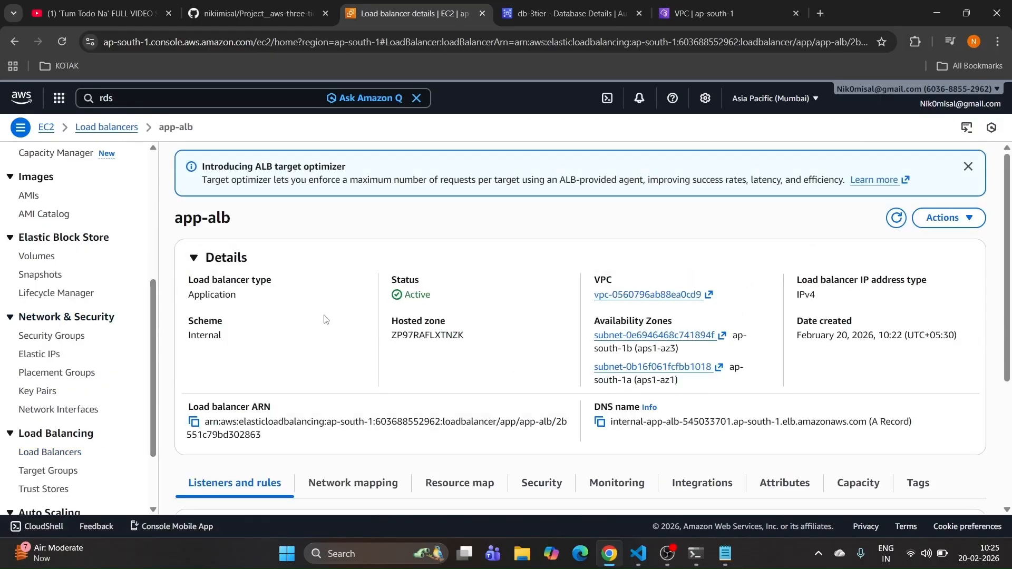
{"action": "scroll", "coordinate": [324, 327], "scroll_direction": "down", "scroll_amount": 1}
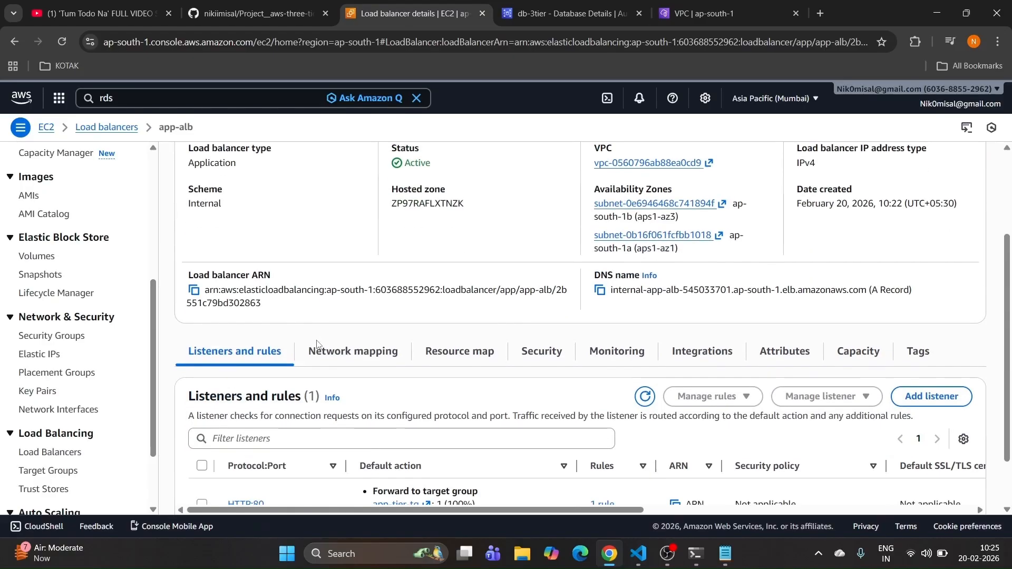
{"action": "scroll", "coordinate": [316, 343], "scroll_direction": "up", "scroll_amount": 1}
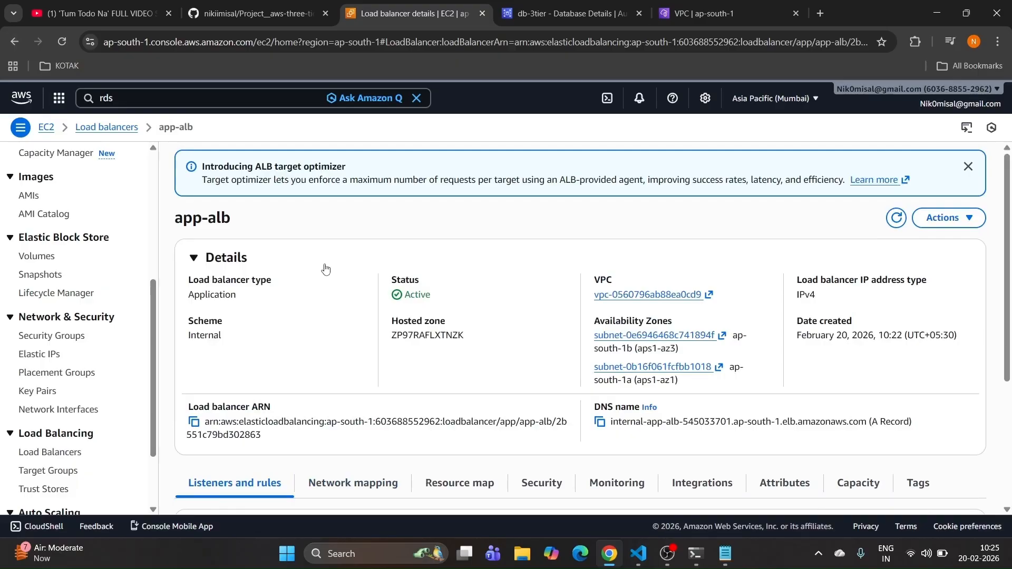
{"action": "scroll", "coordinate": [325, 268], "scroll_direction": "down", "scroll_amount": 2}
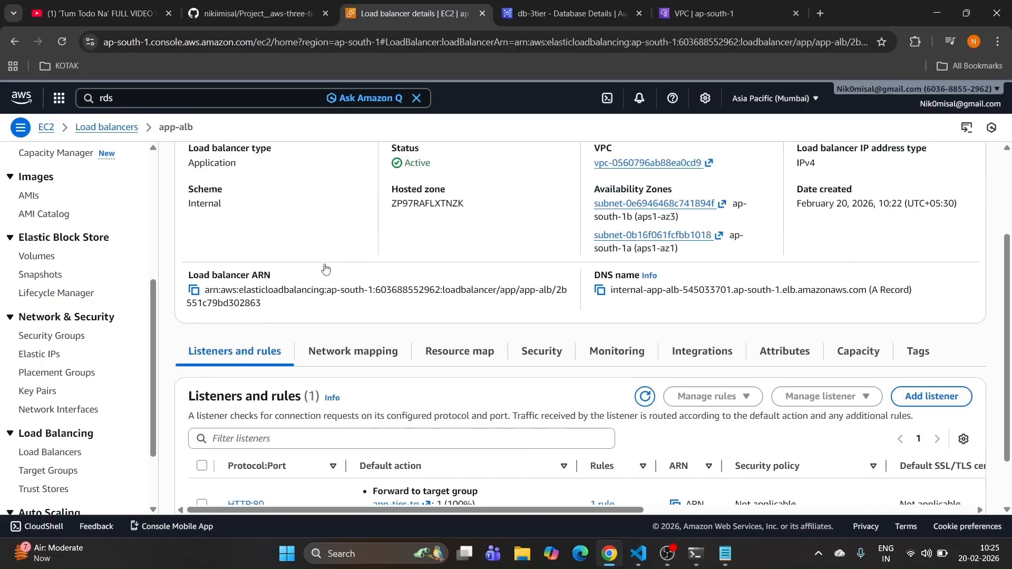
{"action": "left_click", "coordinate": [603, 295]}
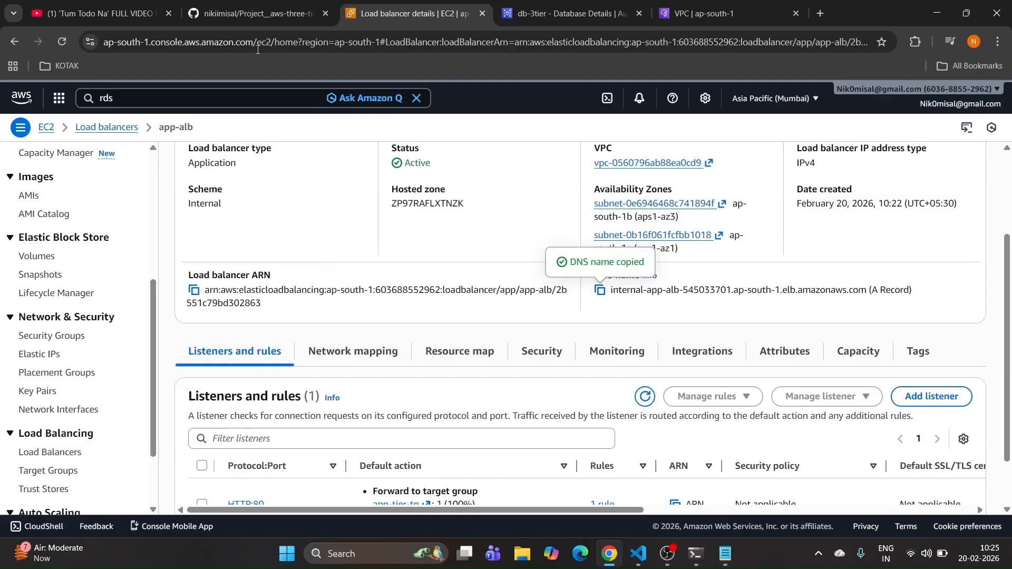
{"action": "left_click", "coordinate": [253, 13]}
{"action": "scroll", "coordinate": [267, 222], "scroll_direction": "down", "scroll_amount": 3}
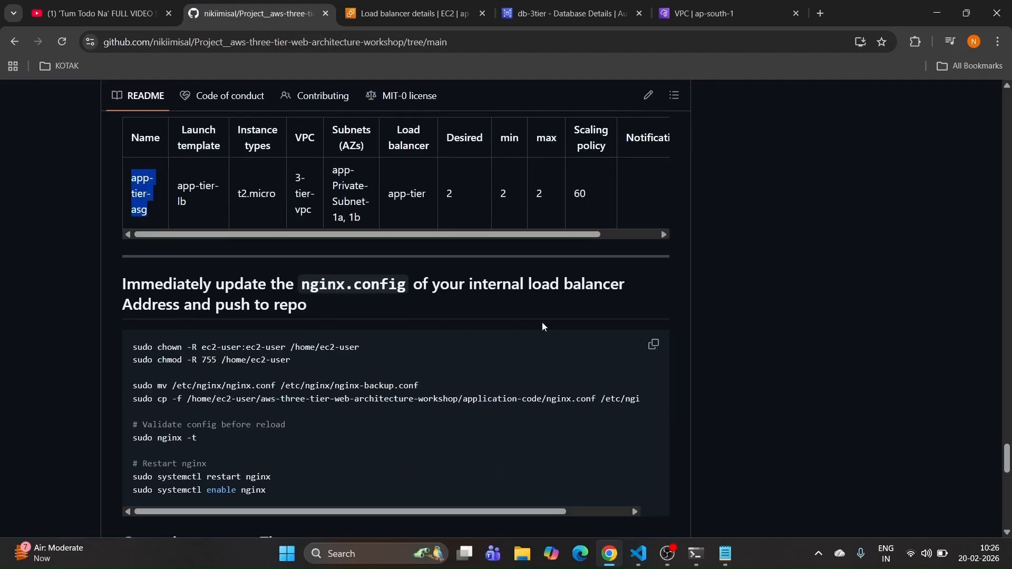
Step: Copy the README's nginx commands and reconnect over SSH to the web instance
{"action": "left_click", "coordinate": [653, 347]}
{"action": "left_click", "coordinate": [694, 555]}
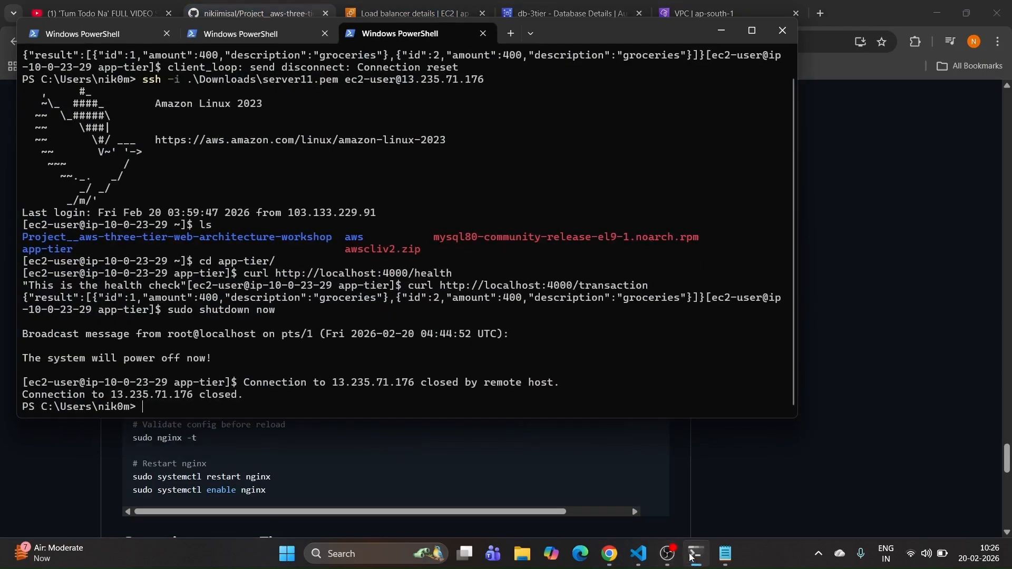
{"action": "left_click", "coordinate": [234, 35]}
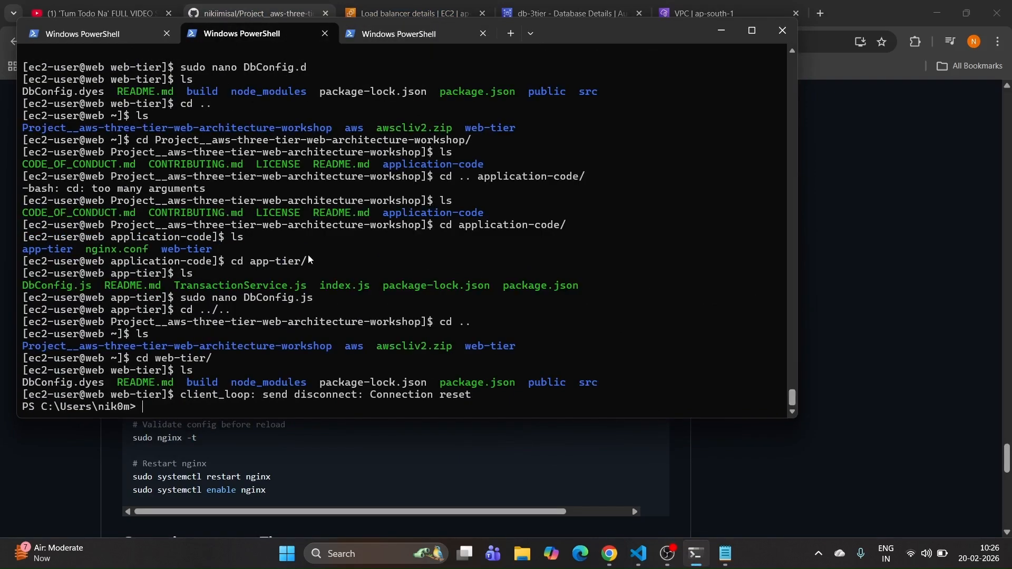
{"action": "key", "text": "Up"}
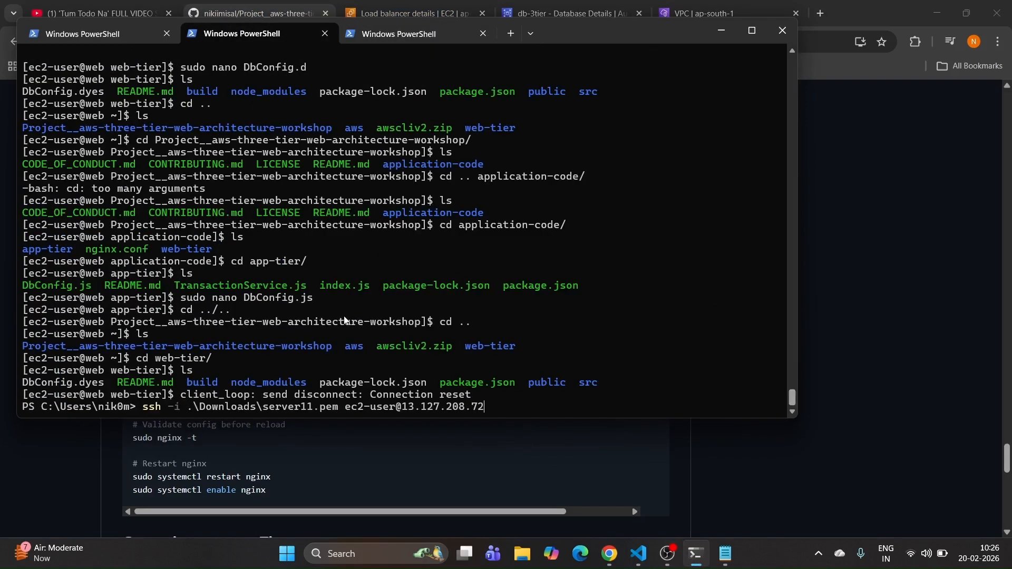
{"action": "key", "text": "Return"}
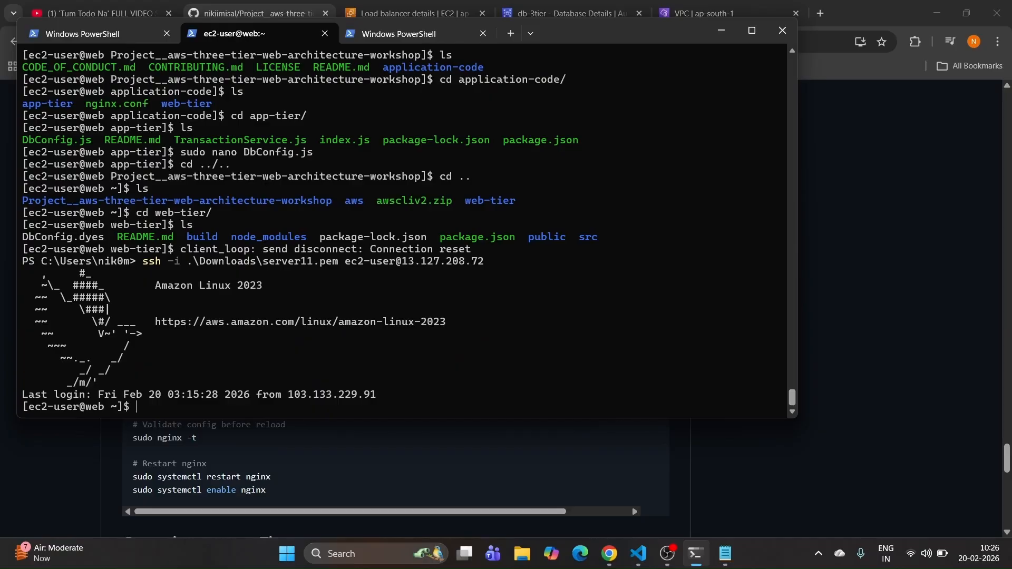
Step: List the home directory and the web-tier folder's contents, then return home
{"action": "type", "text": "ls"}
{"action": "key", "text": "Return"}
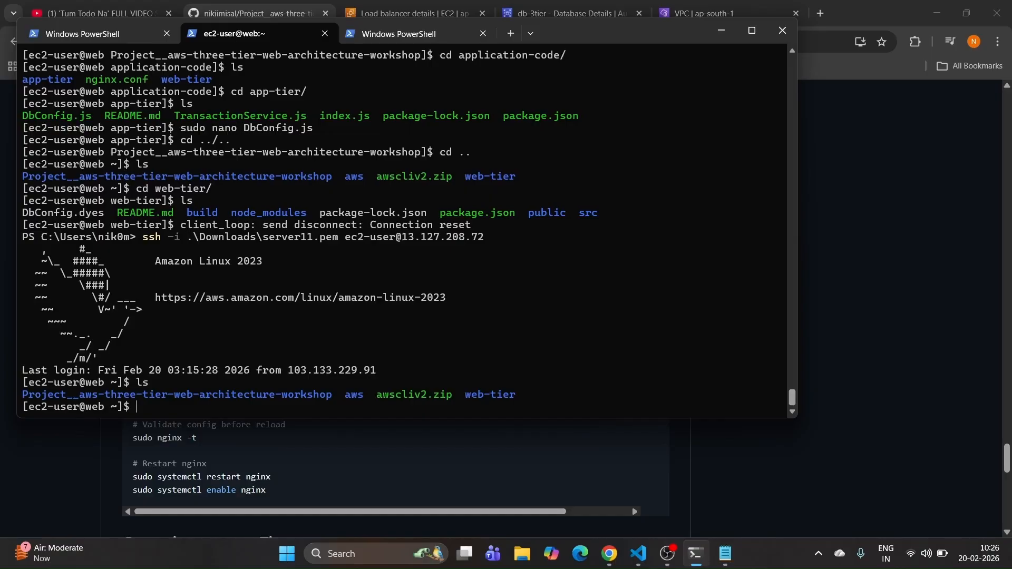
{"action": "type", "text": "cd web"}
{"action": "key", "text": "Tab"}
{"action": "key", "text": "Return"}
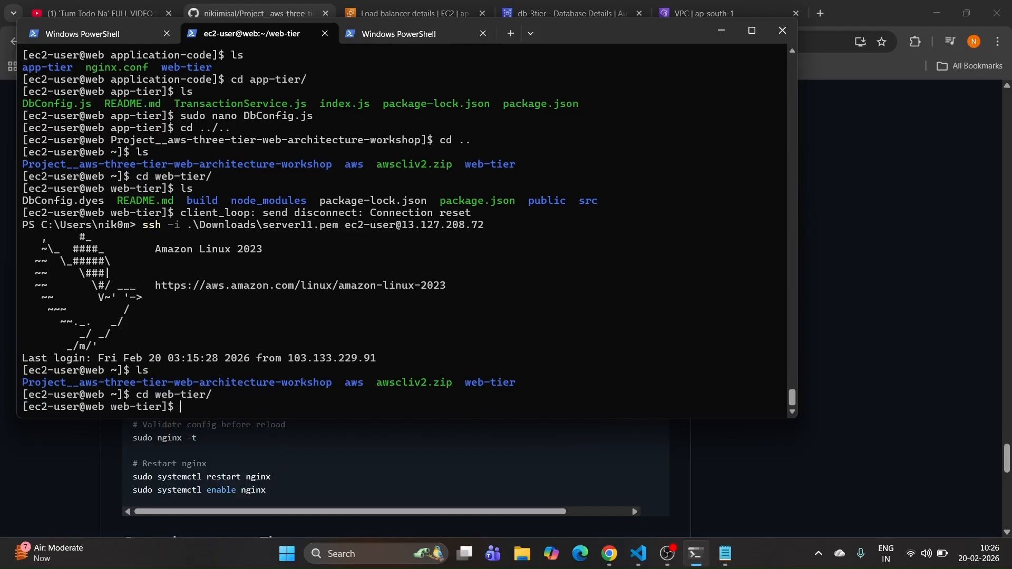
{"action": "type", "text": "ls"}
{"action": "key", "text": "Return"}
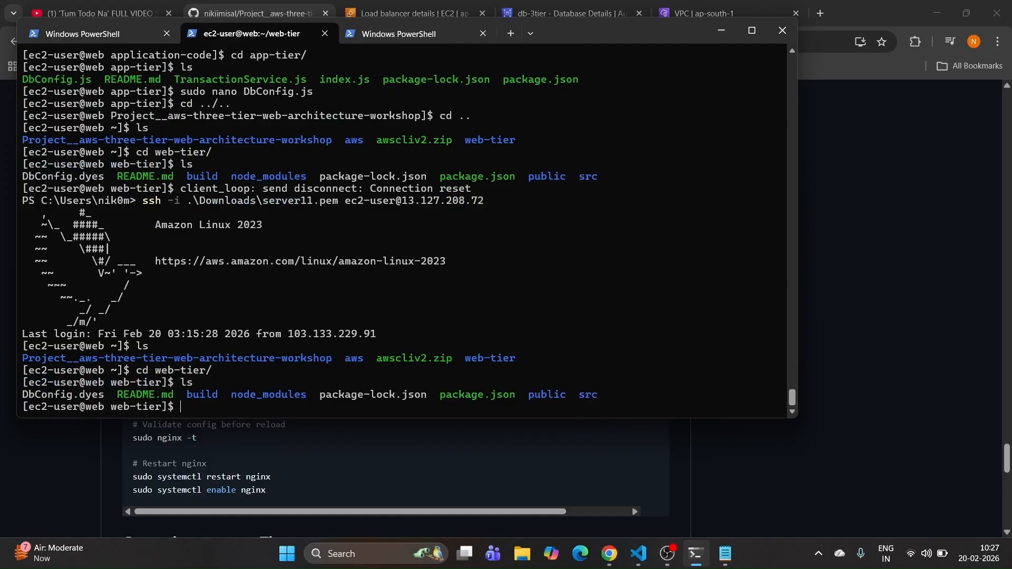
{"action": "type", "text": "cd .."}
{"action": "key", "text": "Return"}
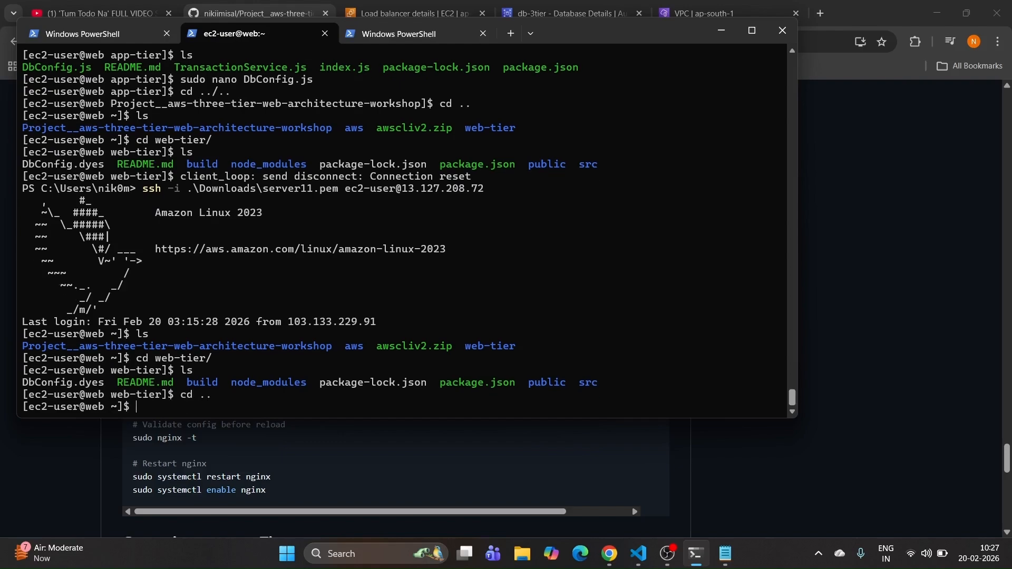
{"action": "type", "text": "ls"}
{"action": "key", "text": "Return"}
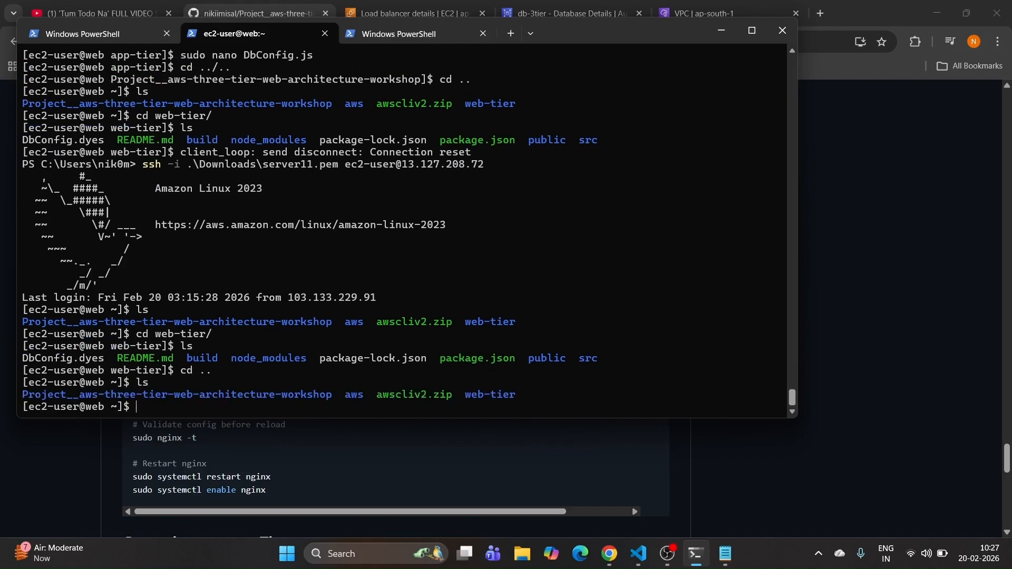
Step: Enter Project__aws-three-tier-web-architecture-workshop/application-code, list it and select the nginx.conf name
{"action": "type", "text": "cd Pro"}
{"action": "key", "text": "Tab"}
{"action": "key", "text": "Return"}
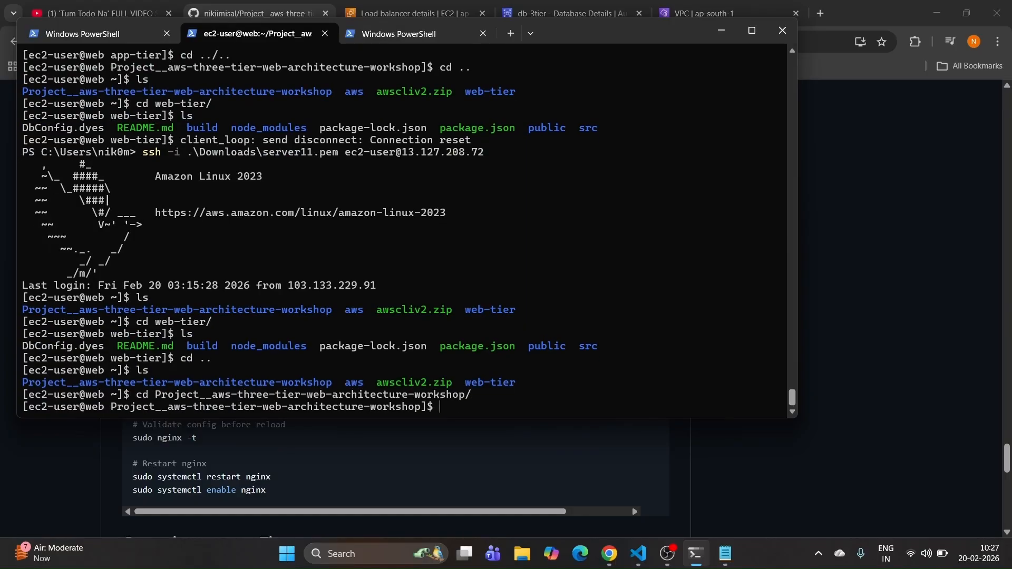
{"action": "type", "text": "ls"}
{"action": "key", "text": "Return"}
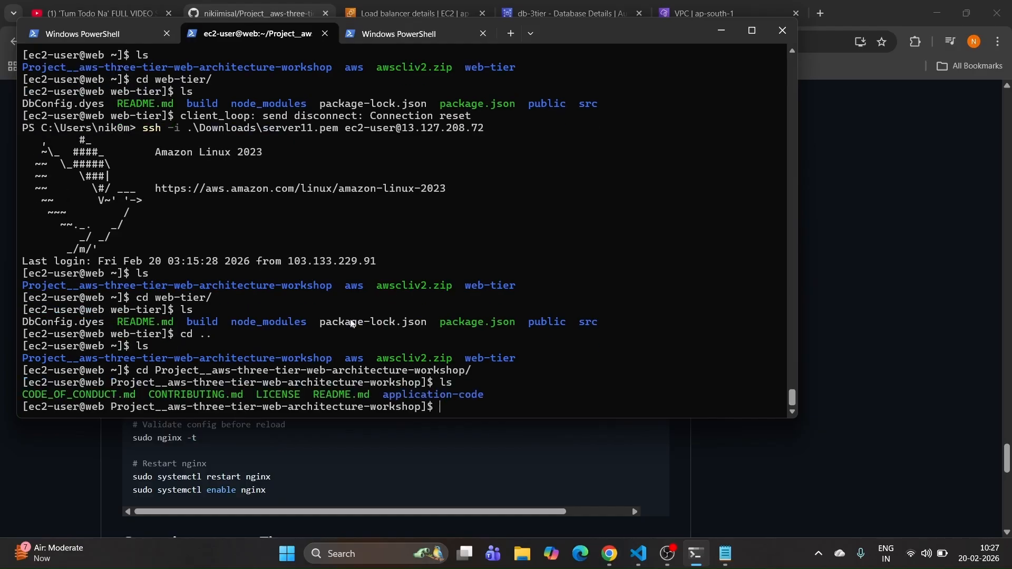
{"action": "type", "text": "cd app"}
{"action": "key", "text": "Tab"}
{"action": "key", "text": "Return"}
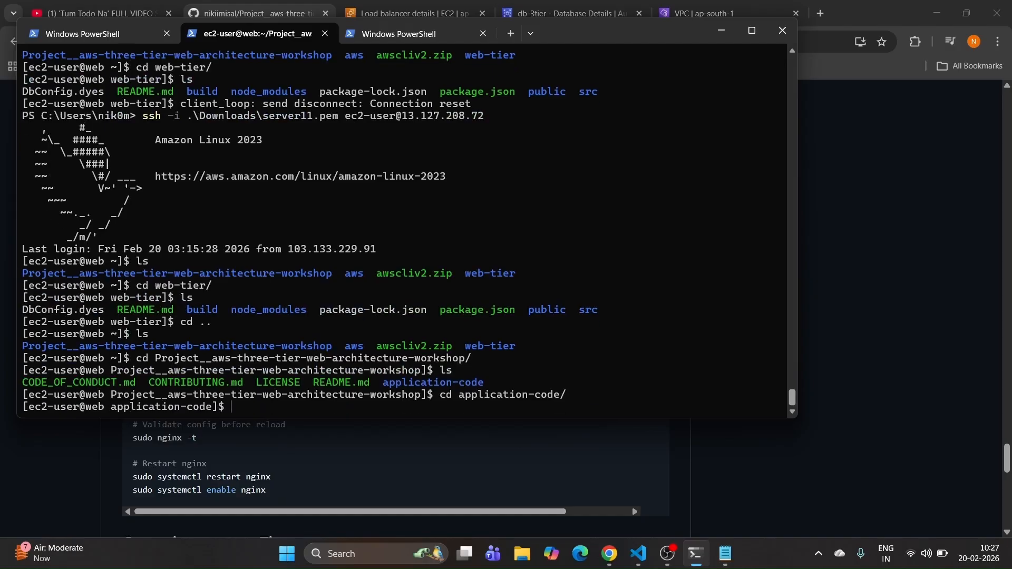
{"action": "type", "text": "ls"}
{"action": "key", "text": "Return"}
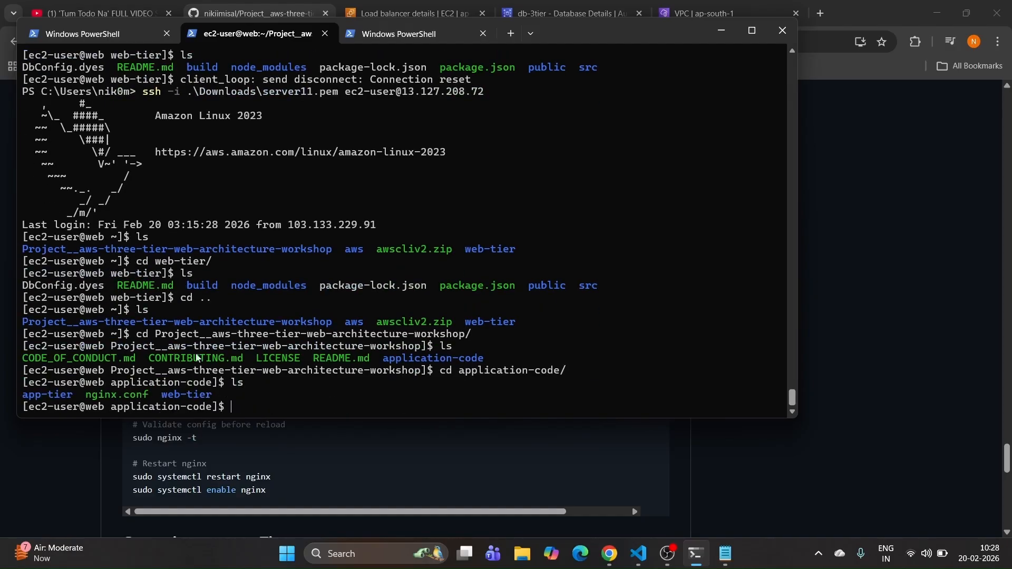
{"action": "left_click_drag", "start_coordinate": [87, 395], "coordinate": [149, 395]}
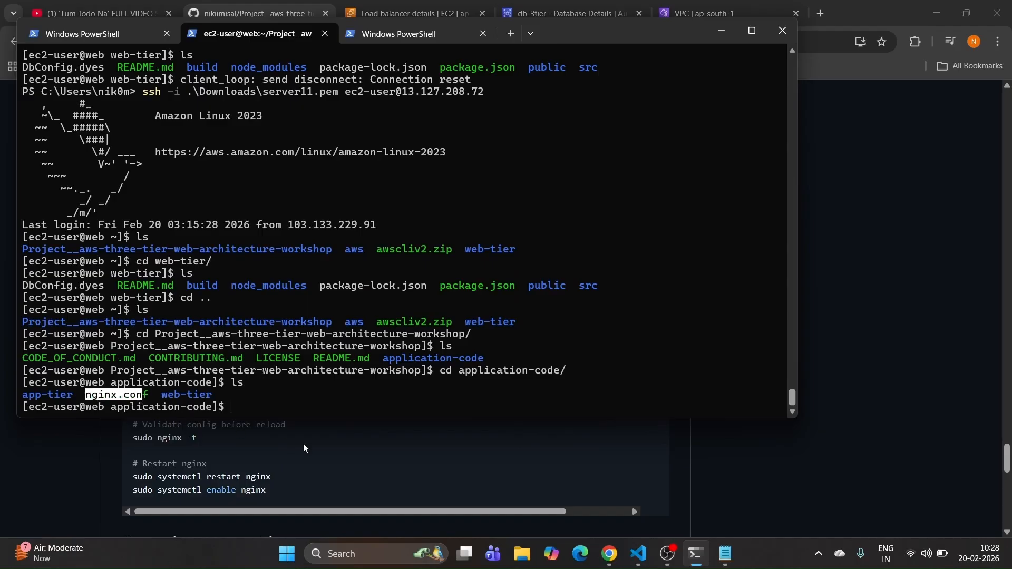
{"action": "left_click", "coordinate": [340, 451]}
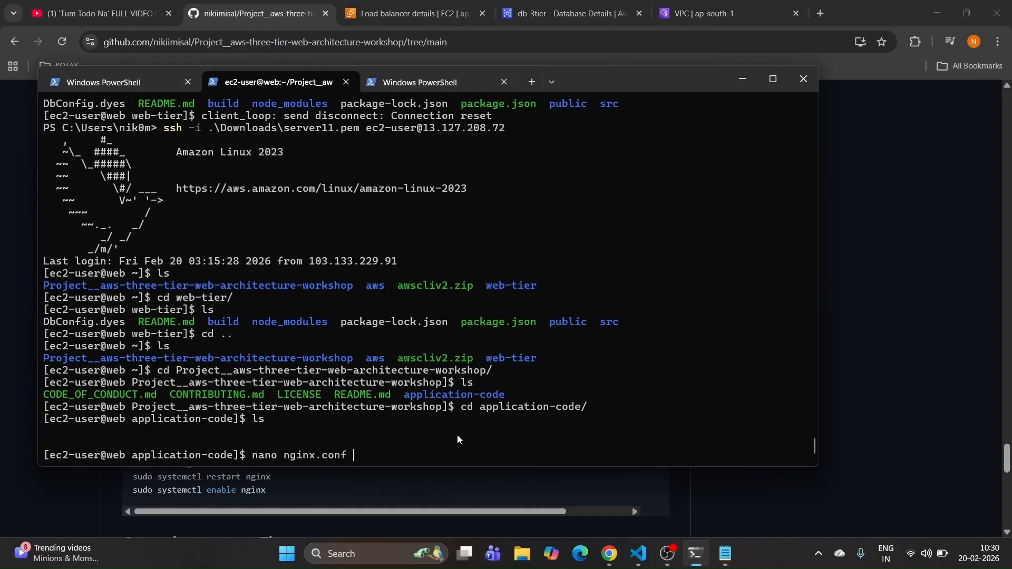
Step: Confirm nginx.conf's /api/ proxy_pass targets the app-alb DNS on port 80, then save and exit nano
{"action": "key", "text": "Return"}
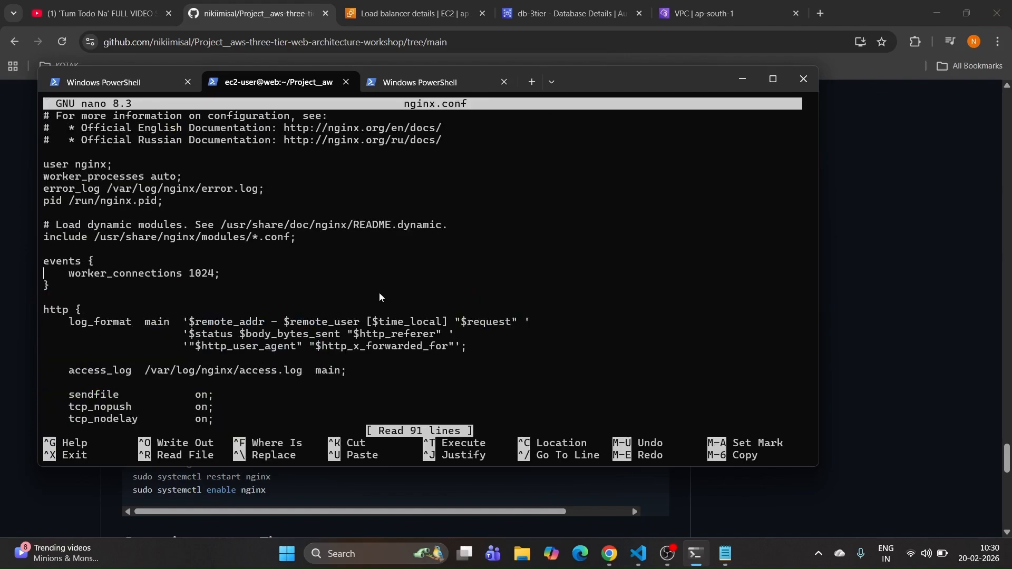
{"action": "scroll", "coordinate": [379, 297], "scroll_direction": "down", "scroll_amount": 9}
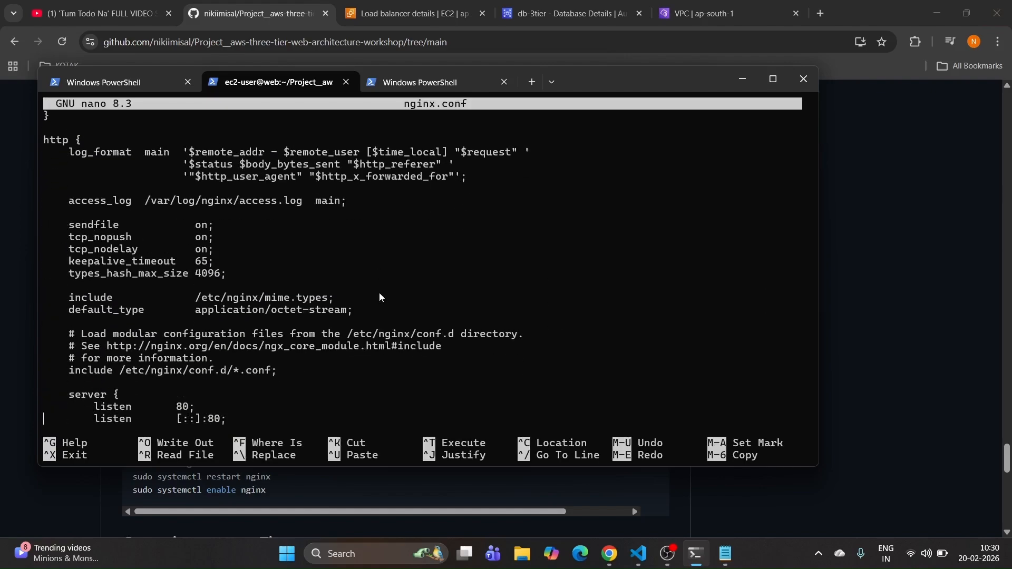
{"action": "scroll", "coordinate": [380, 297], "scroll_direction": "down", "scroll_amount": 5}
{"action": "scroll", "coordinate": [379, 297], "scroll_direction": "down", "scroll_amount": 5}
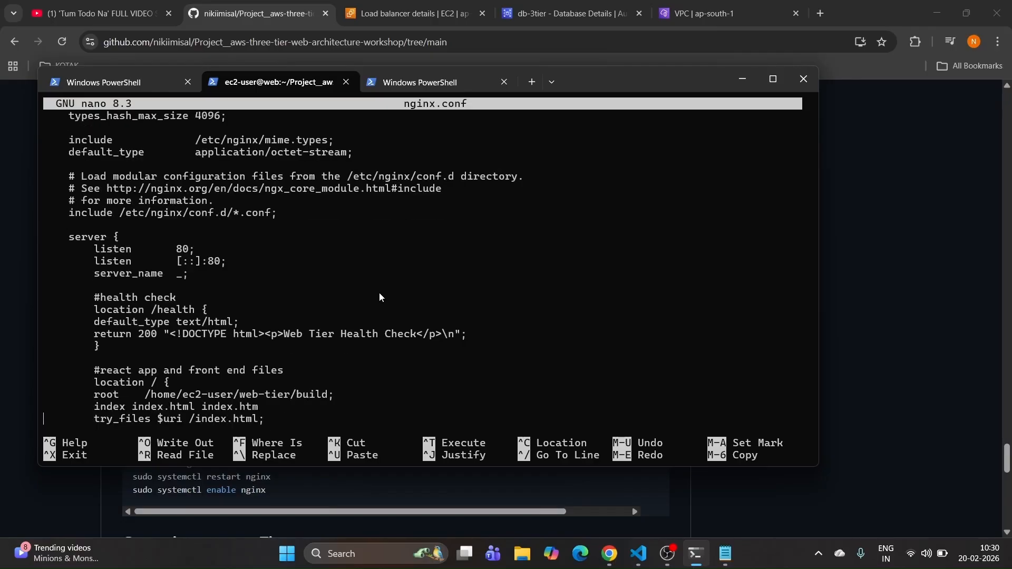
{"action": "scroll", "coordinate": [379, 297], "scroll_direction": "down", "scroll_amount": 1}
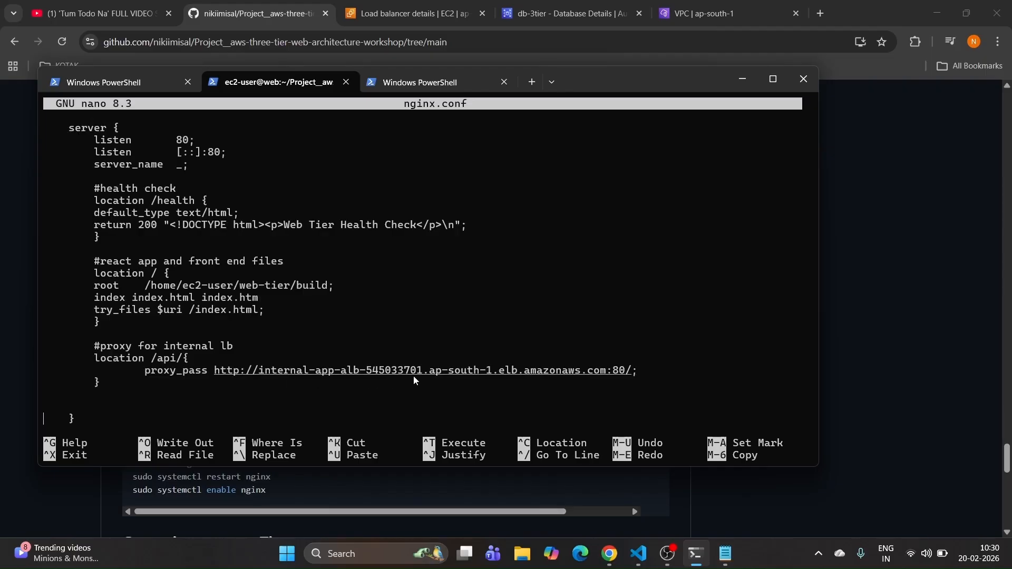
{"action": "left_click", "coordinate": [411, 13]}
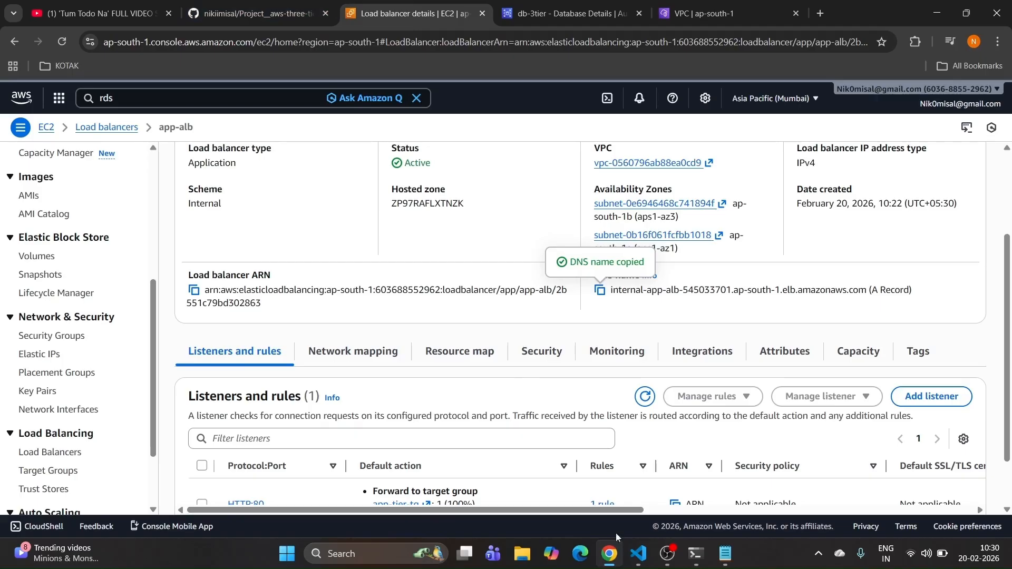
{"action": "left_click", "coordinate": [695, 553]}
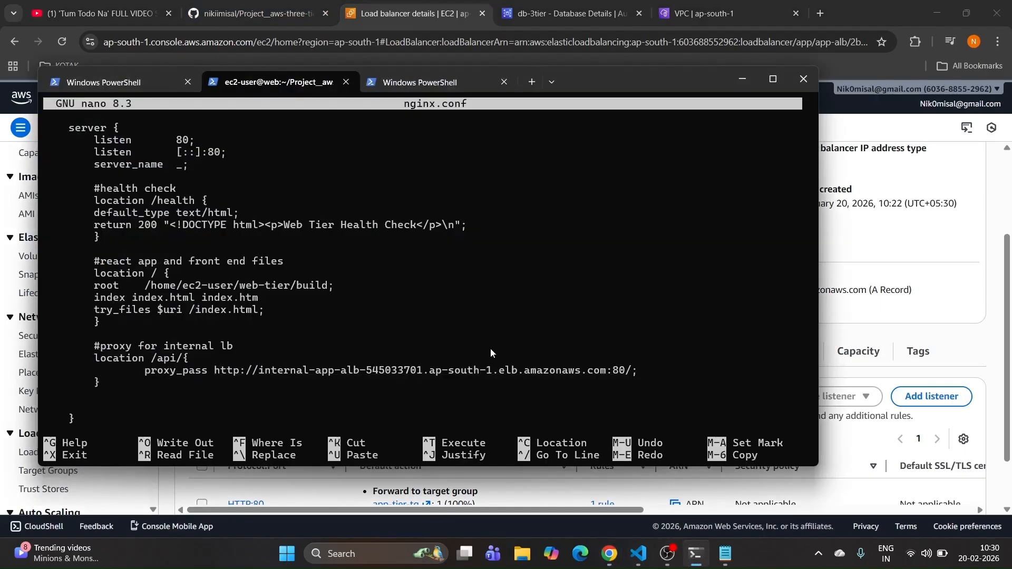
{"action": "scroll", "coordinate": [490, 348], "scroll_direction": "down", "scroll_amount": 3}
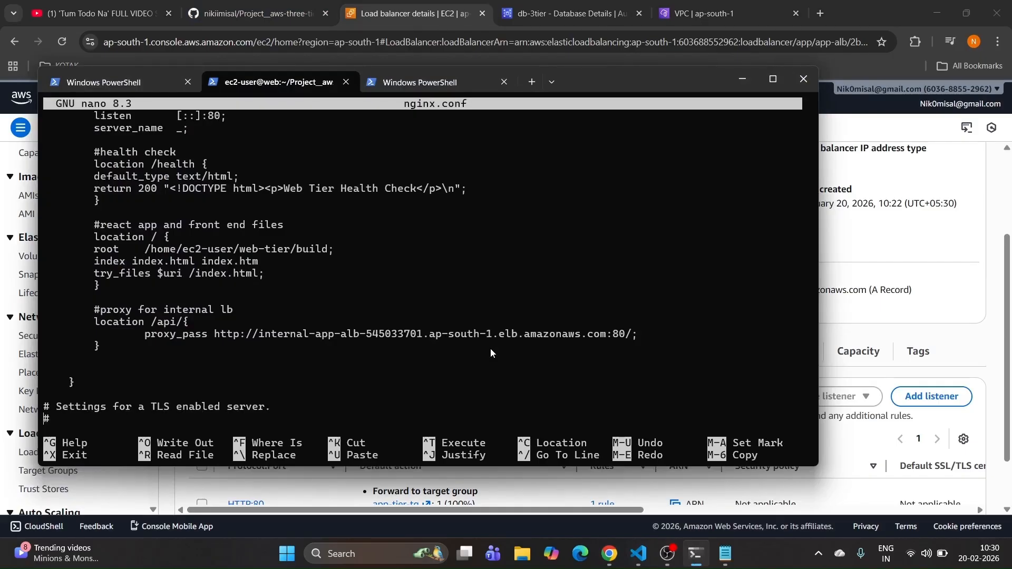
{"action": "key", "text": "ctrl+s"}
{"action": "key", "text": "ctrl+x"}
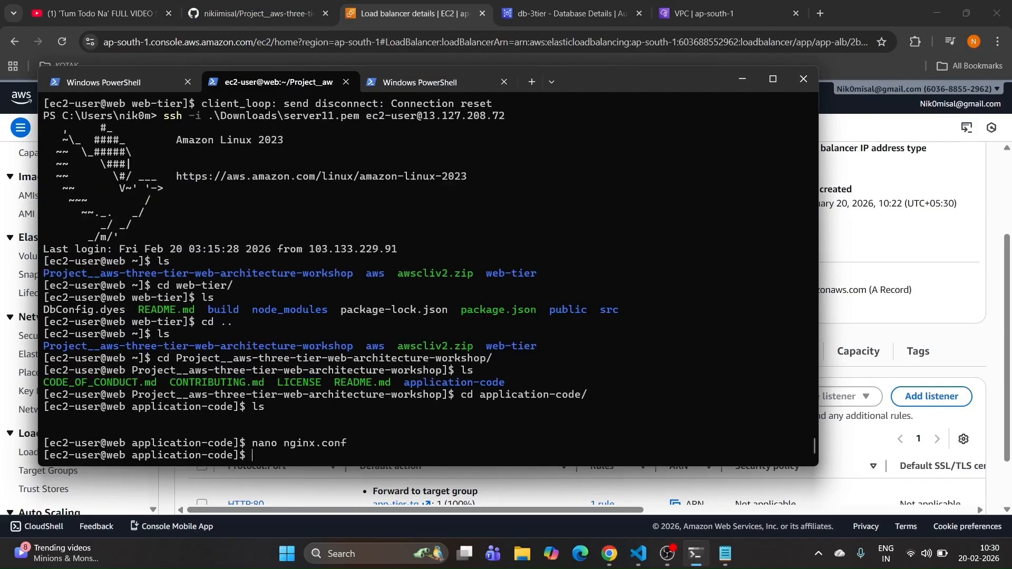
Step: Copy the README's nginx setup code block and paste it at the web instance prompt
{"action": "left_click", "coordinate": [859, 230]}
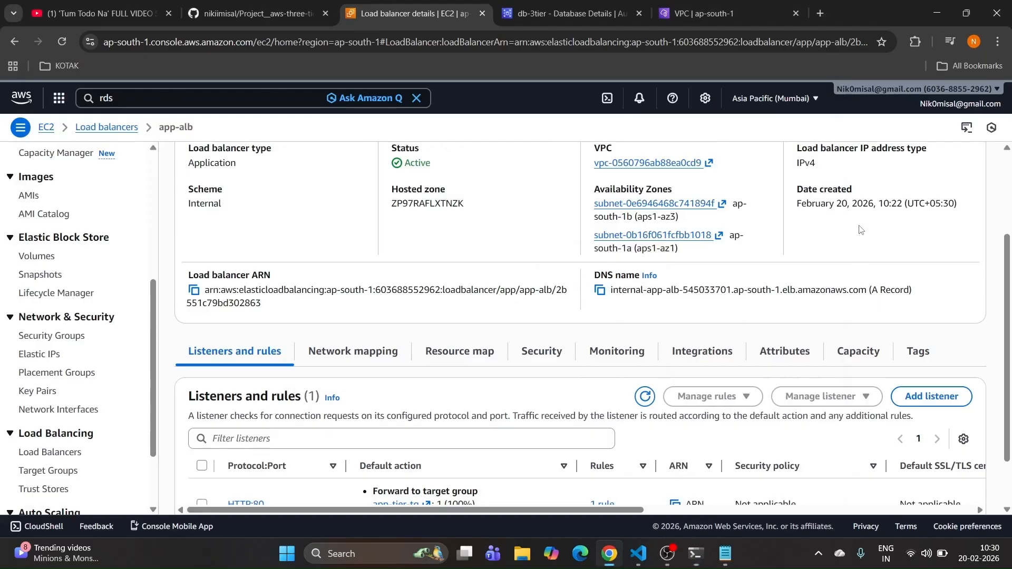
{"action": "left_click", "coordinate": [267, 7]}
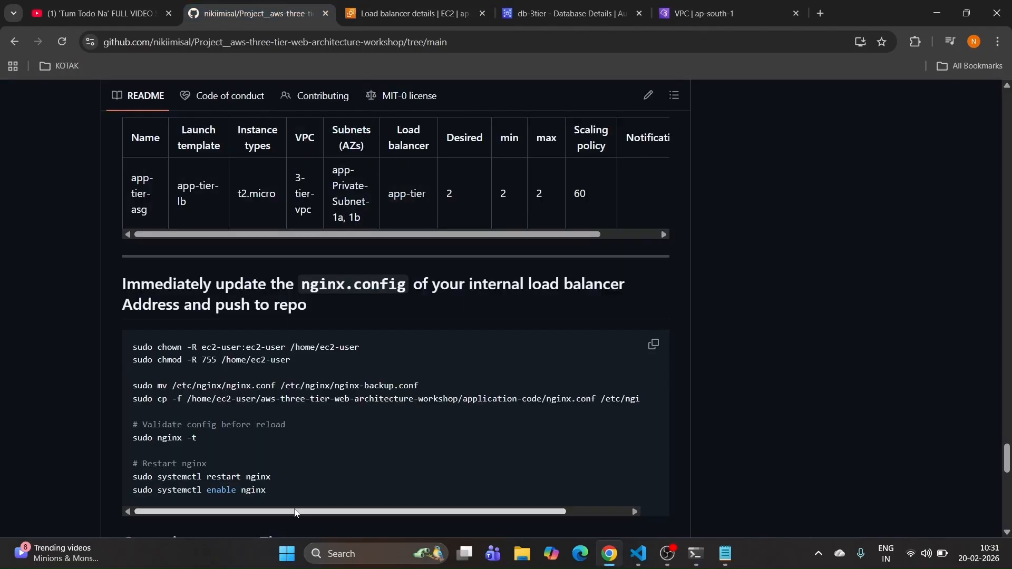
{"action": "left_click_drag", "start_coordinate": [295, 513], "coordinate": [270, 514]}
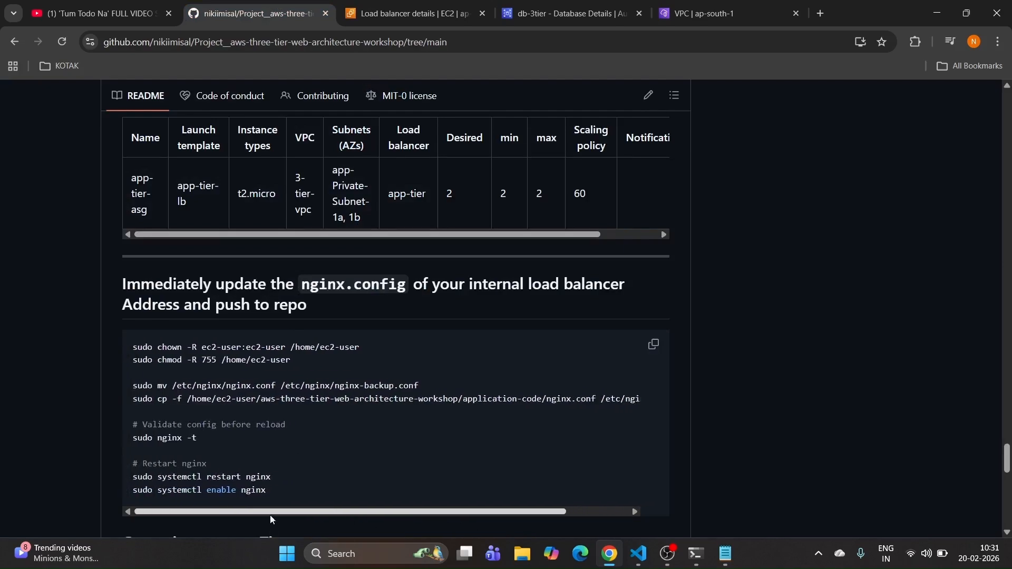
{"action": "left_click", "coordinate": [653, 344]}
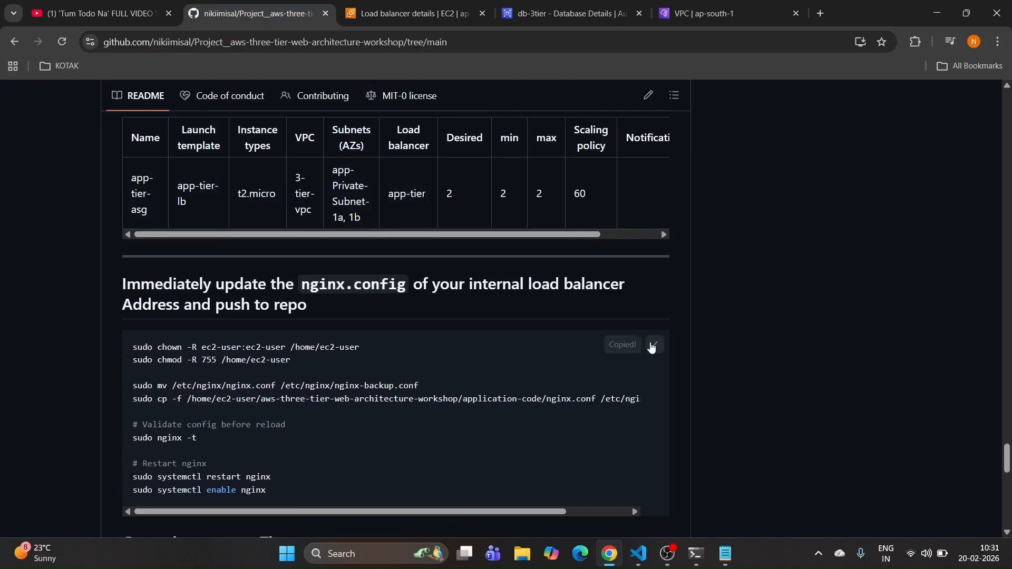
{"action": "left_click", "coordinate": [694, 554]}
{"action": "right_click", "coordinate": [567, 451]}
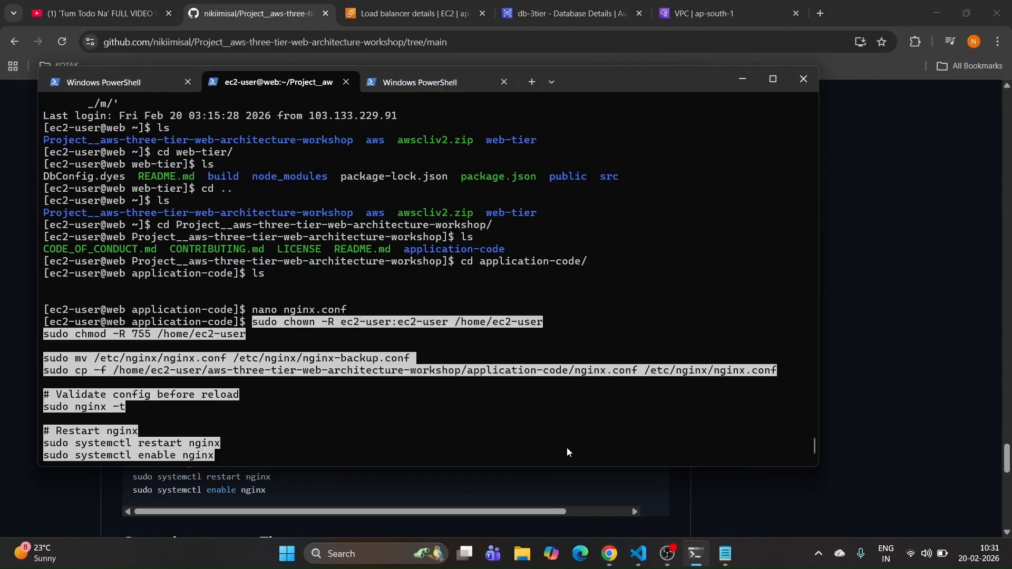
Step: Run the pasted nginx setup so nginx -t passes, then enter sudo shutdown
{"action": "key", "text": "Return"}
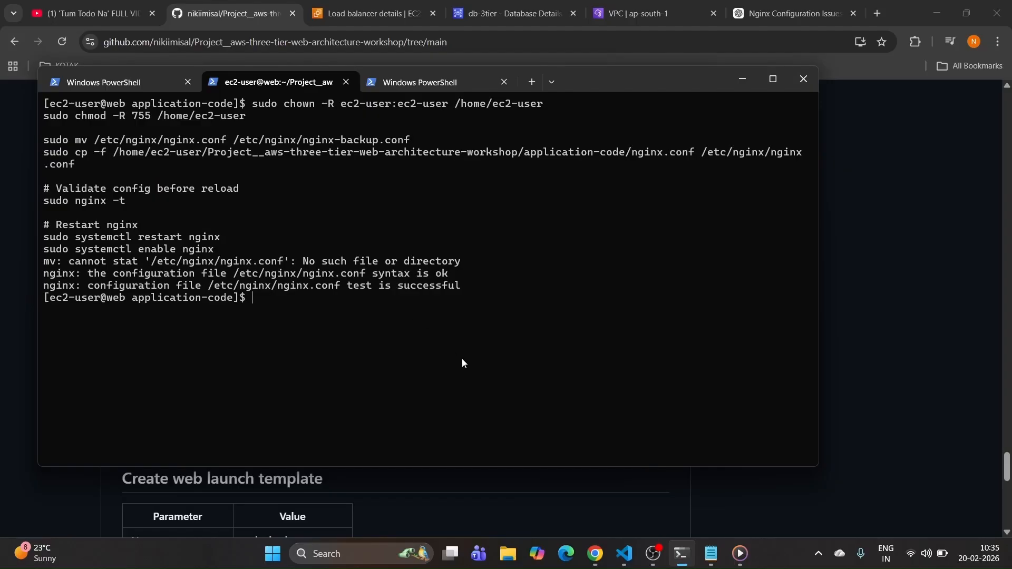
{"action": "type", "text": "sudo shutdown now"}
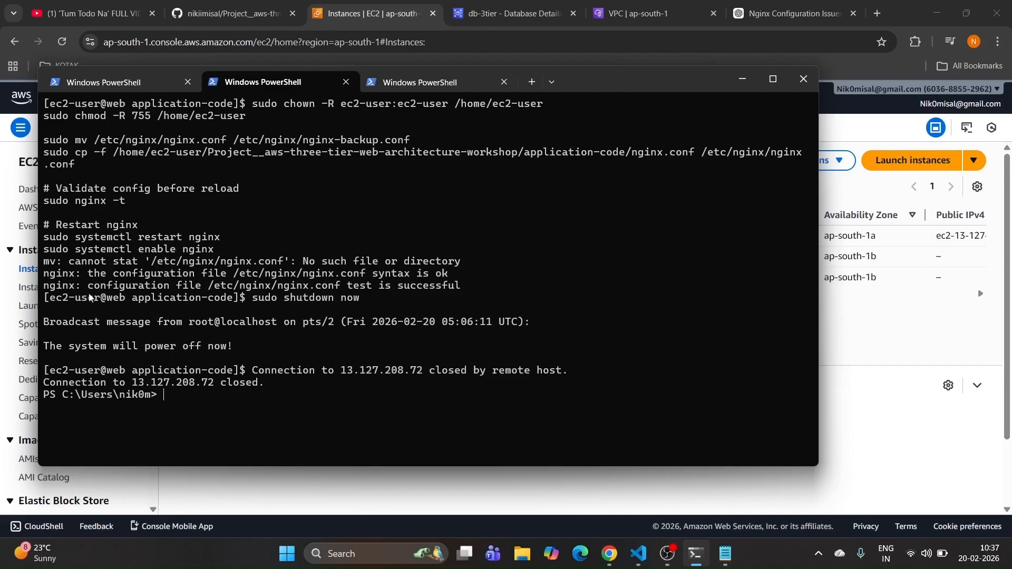
Step: Copy the AMI name WEb-Tier-AMI-IMAGE from the README and refresh the EC2 instance list
{"action": "left_click_drag", "start_coordinate": [253, 299], "coordinate": [385, 299]}
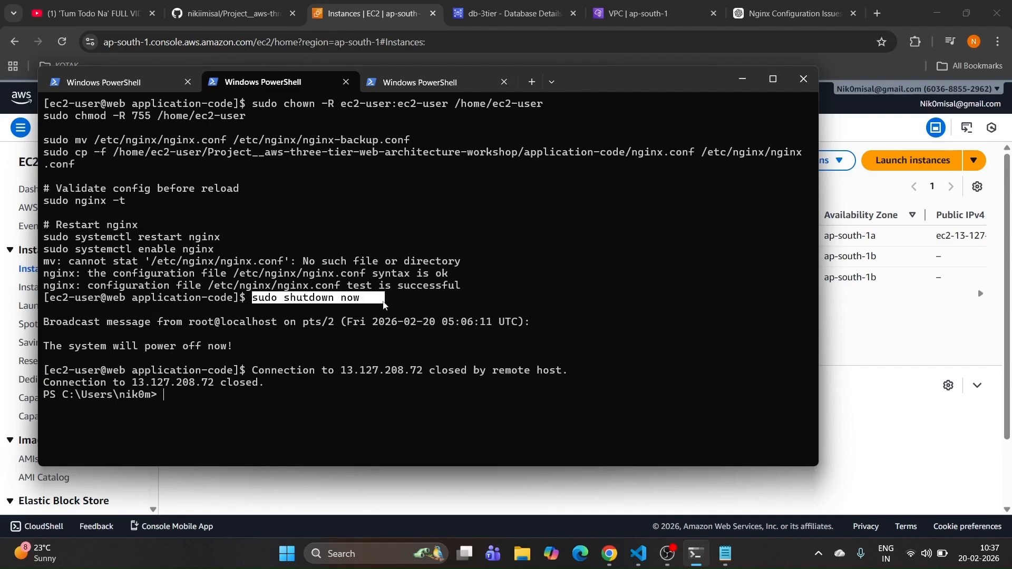
{"action": "left_click", "coordinate": [742, 80]}
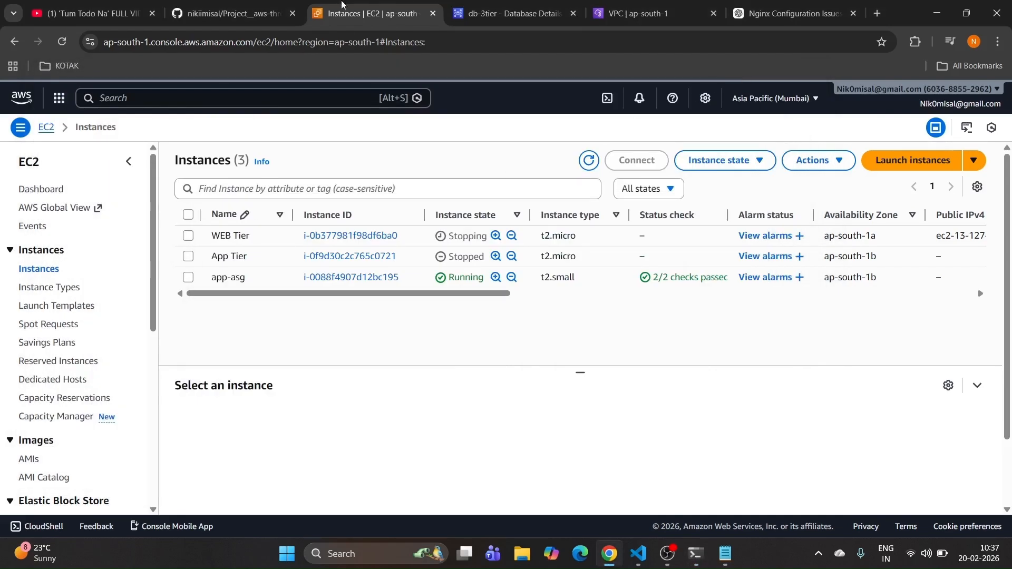
{"action": "left_click", "coordinate": [240, 12]}
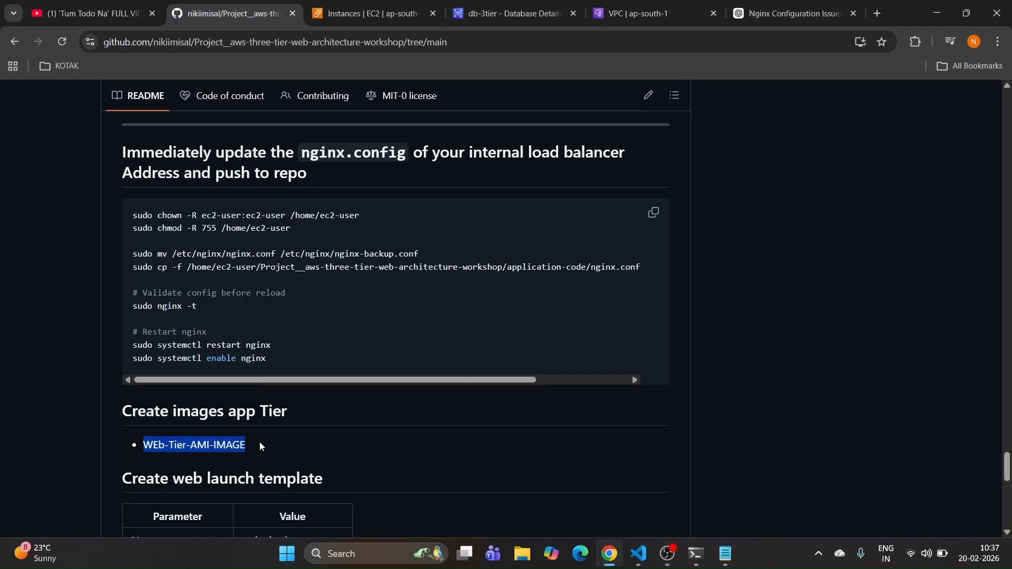
{"action": "left_click_drag", "start_coordinate": [259, 446], "coordinate": [117, 449]}
{"action": "key", "text": "ctrl+c"}
{"action": "left_click", "coordinate": [375, 12]}
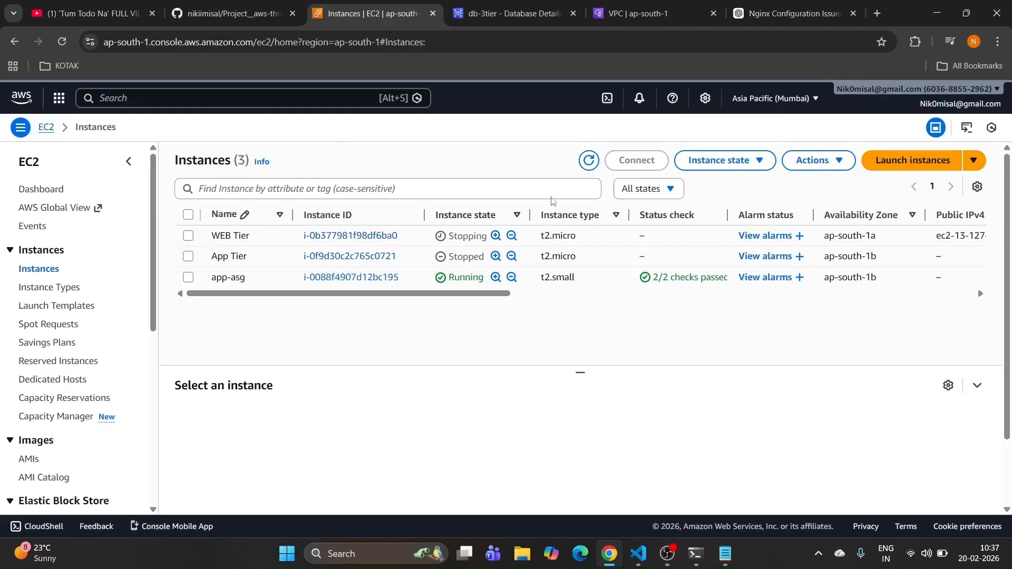
{"action": "left_click", "coordinate": [589, 162]}
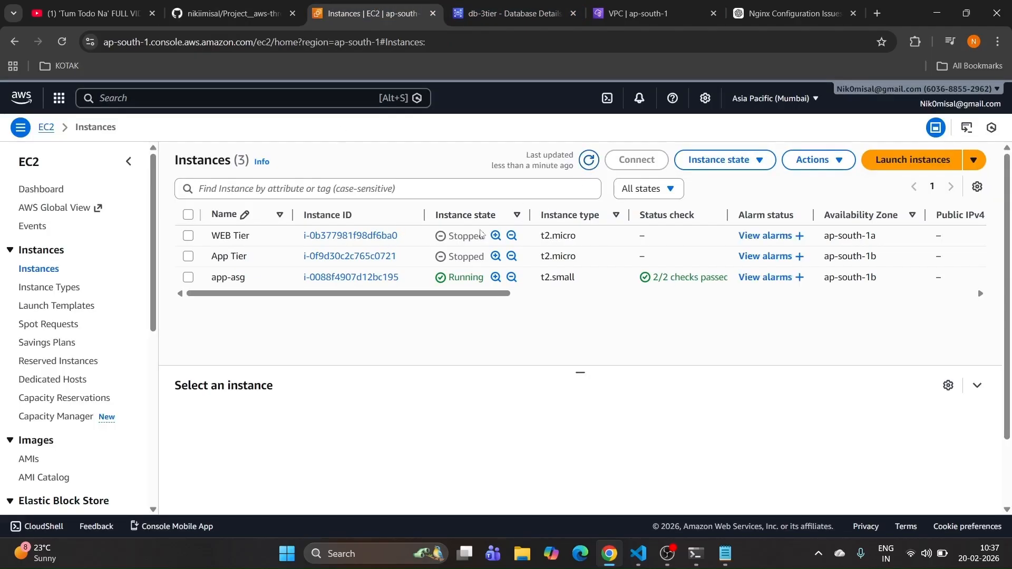
Step: Create an image of WEB Tier named WEb-Tier-AMI-IMAGE, using that name as description too
{"action": "left_click", "coordinate": [189, 236]}
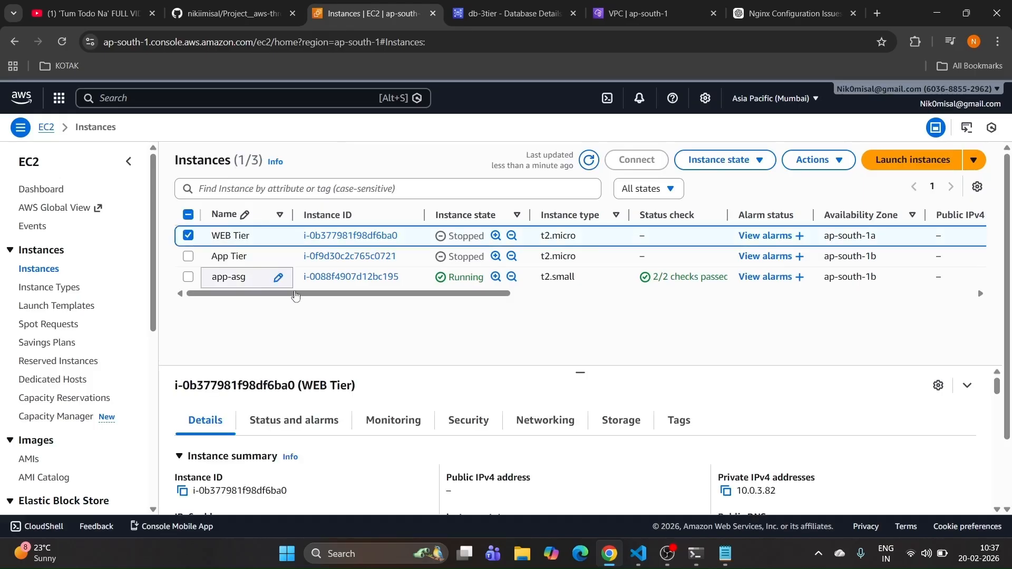
{"action": "left_click", "coordinate": [812, 161]}
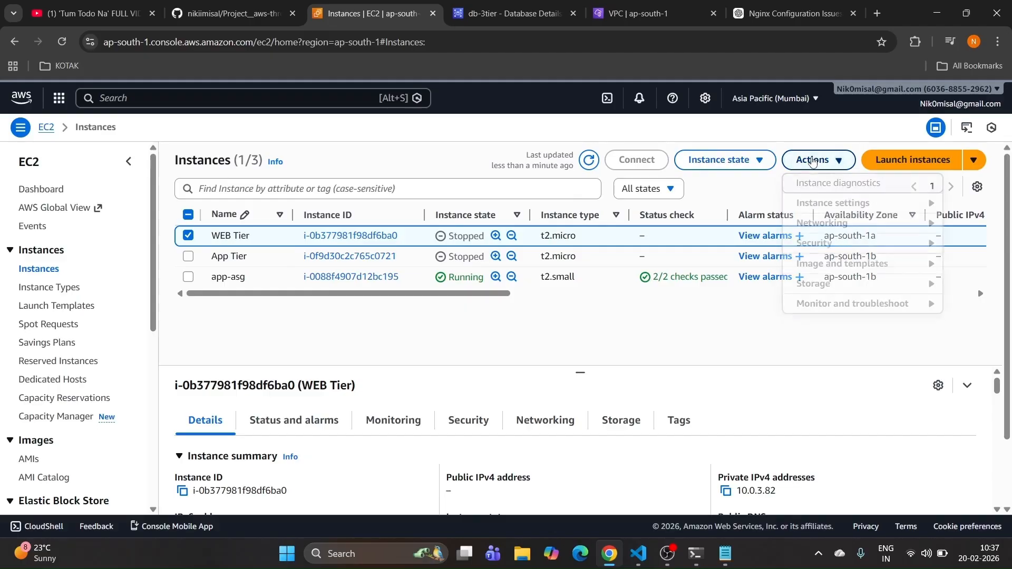
{"action": "mouse_move", "coordinate": [812, 268]}
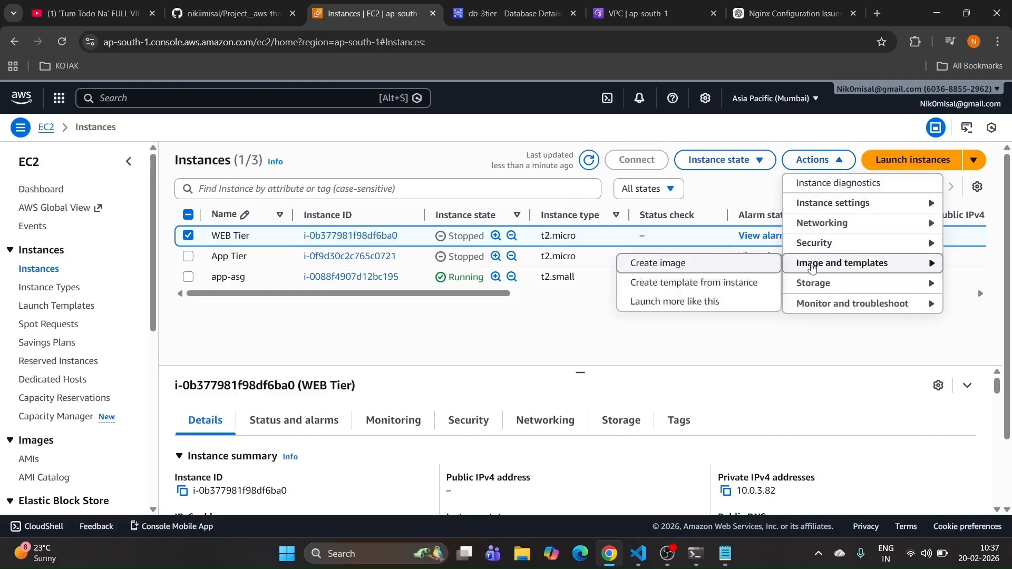
{"action": "left_click", "coordinate": [662, 269]}
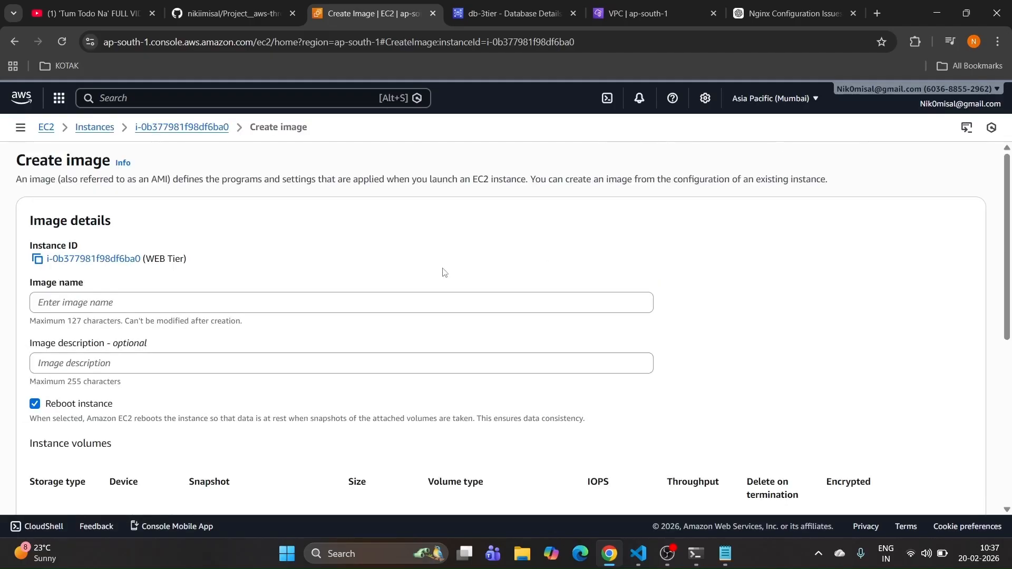
{"action": "left_click", "coordinate": [112, 307]}
{"action": "key", "text": "ctrl+v"}
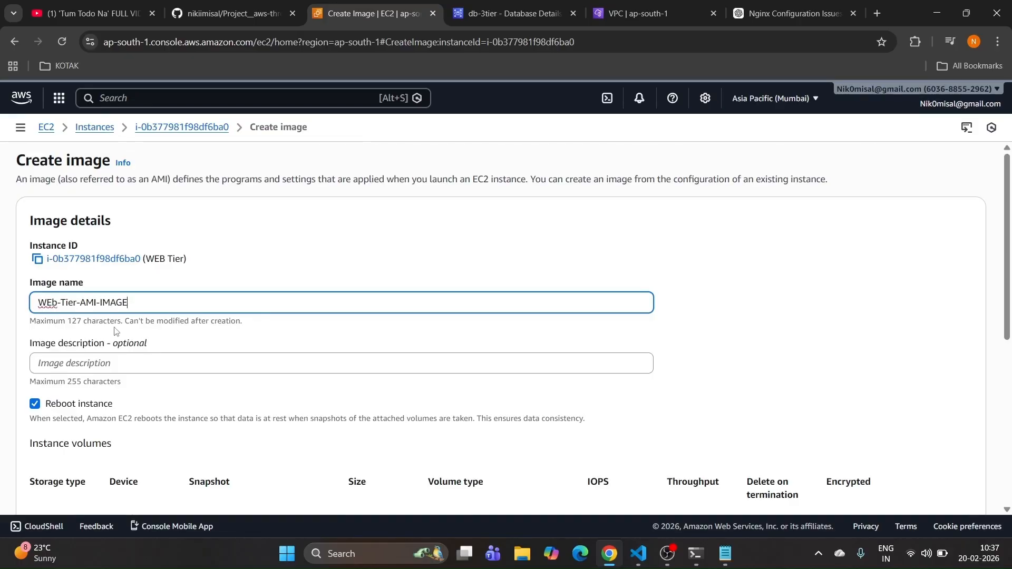
{"action": "left_click", "coordinate": [106, 365]}
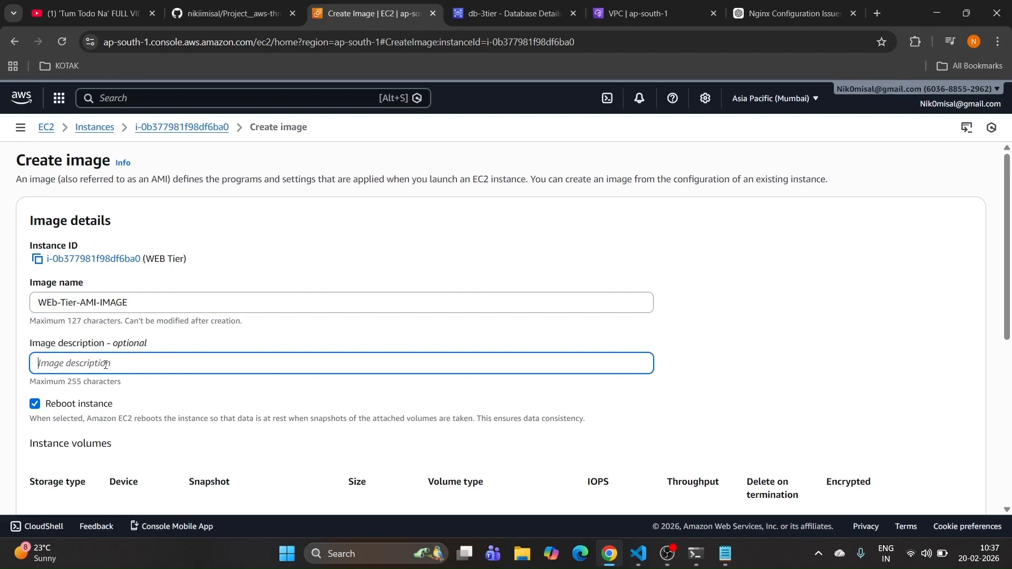
{"action": "key", "text": "ctrl+v"}
{"action": "scroll", "coordinate": [164, 345], "scroll_direction": "down", "scroll_amount": 4}
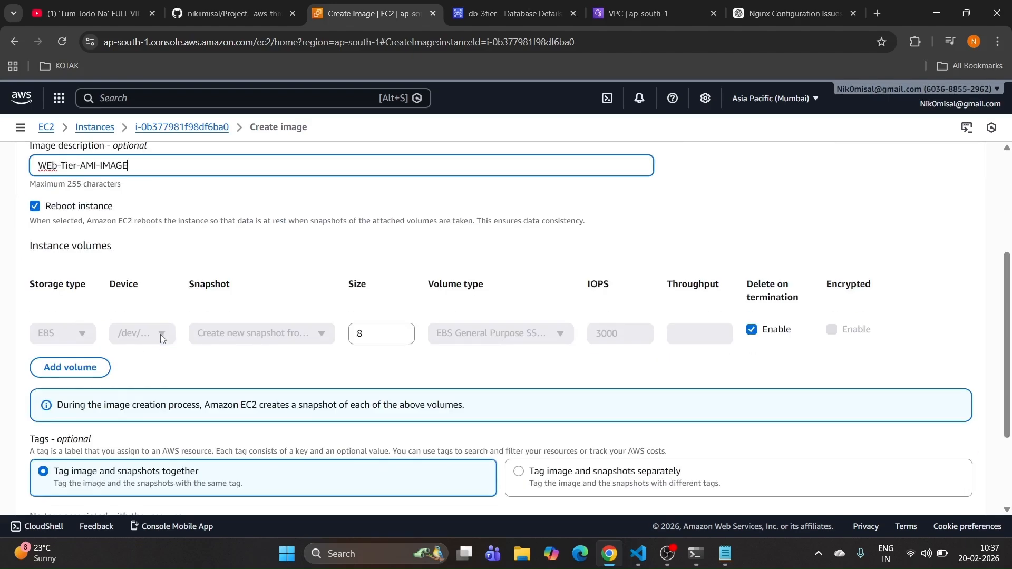
{"action": "scroll", "coordinate": [161, 334], "scroll_direction": "down", "scroll_amount": 3}
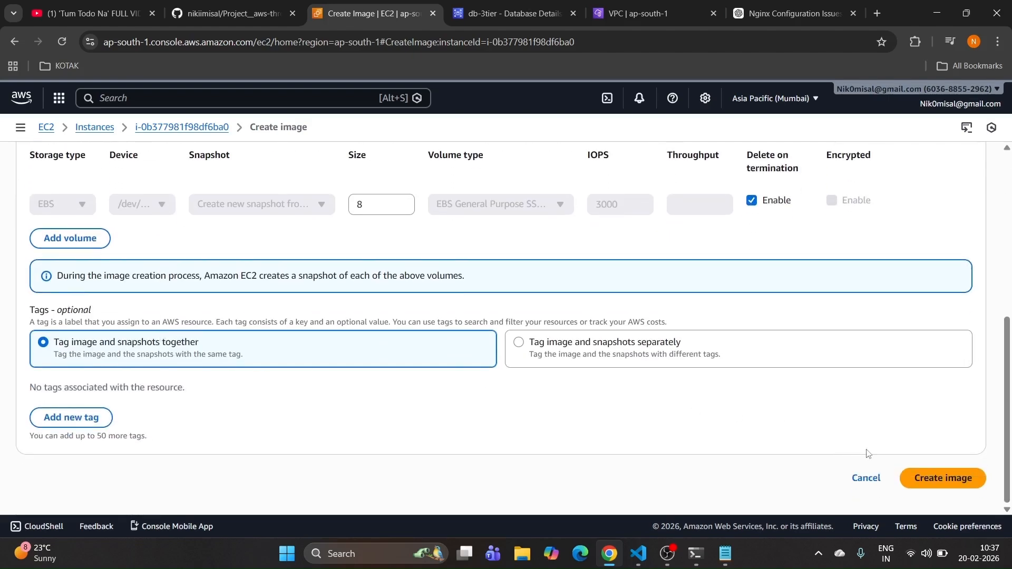
{"action": "left_click", "coordinate": [924, 474]}
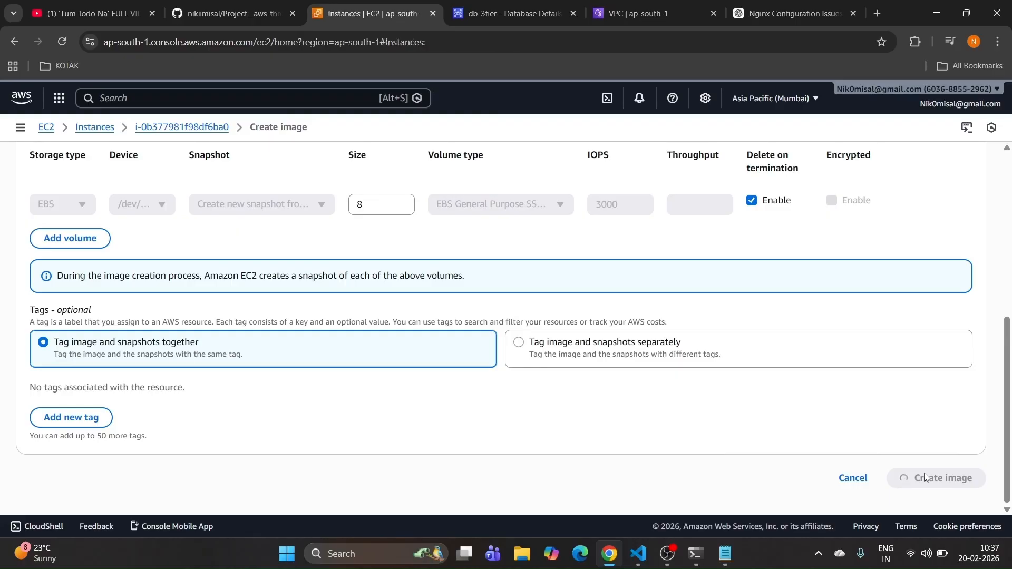
{"action": "left_click", "coordinate": [232, 14]}
Step: Copy the launch template name web-tier-lt from the README table
{"action": "scroll", "coordinate": [279, 311], "scroll_direction": "down", "scroll_amount": 1}
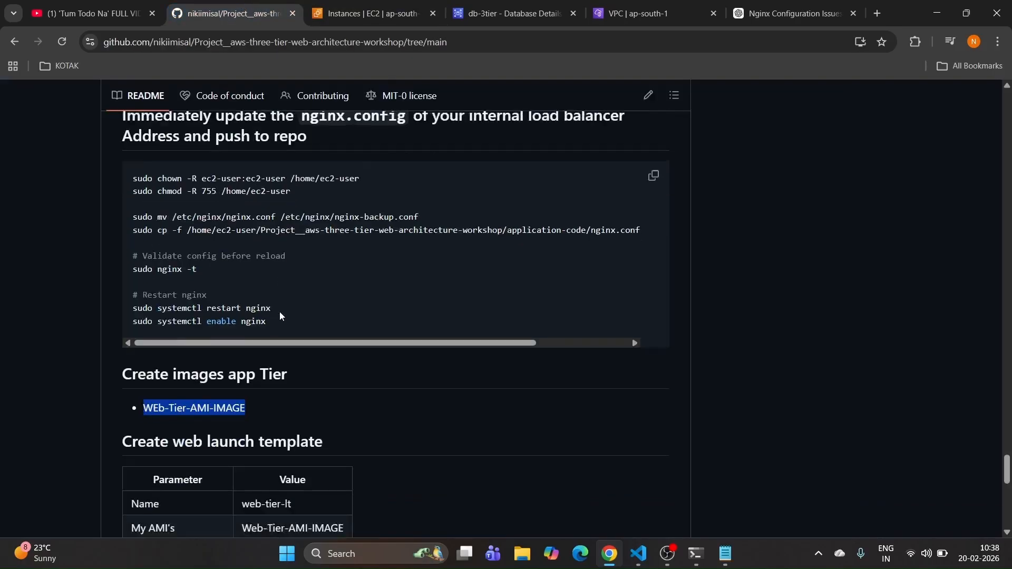
{"action": "scroll", "coordinate": [279, 315], "scroll_direction": "down", "scroll_amount": 3}
{"action": "left_click_drag", "start_coordinate": [208, 284], "coordinate": [323, 283]}
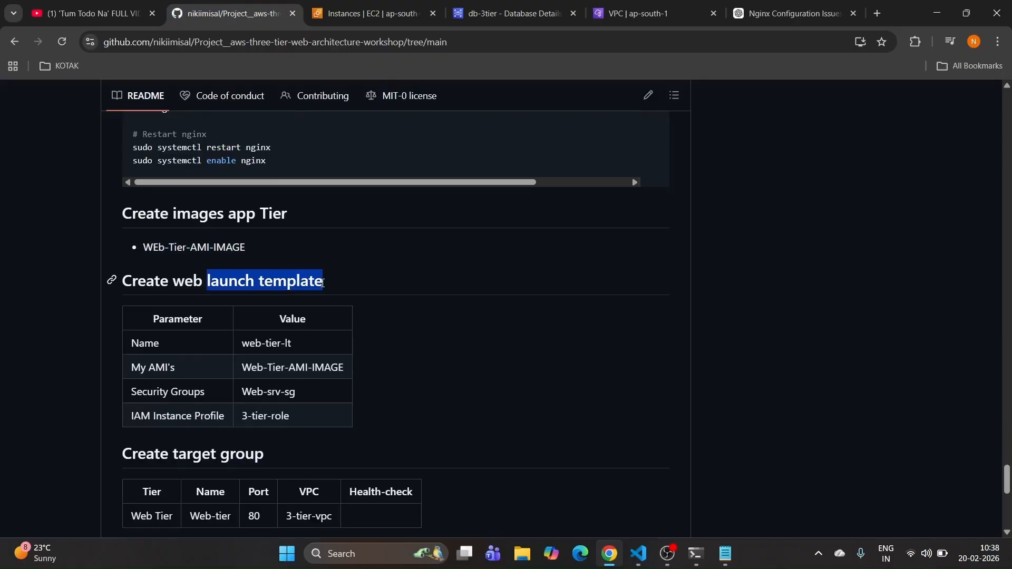
{"action": "left_click_drag", "start_coordinate": [305, 345], "coordinate": [245, 346]}
{"action": "key", "text": "ctrl+c"}
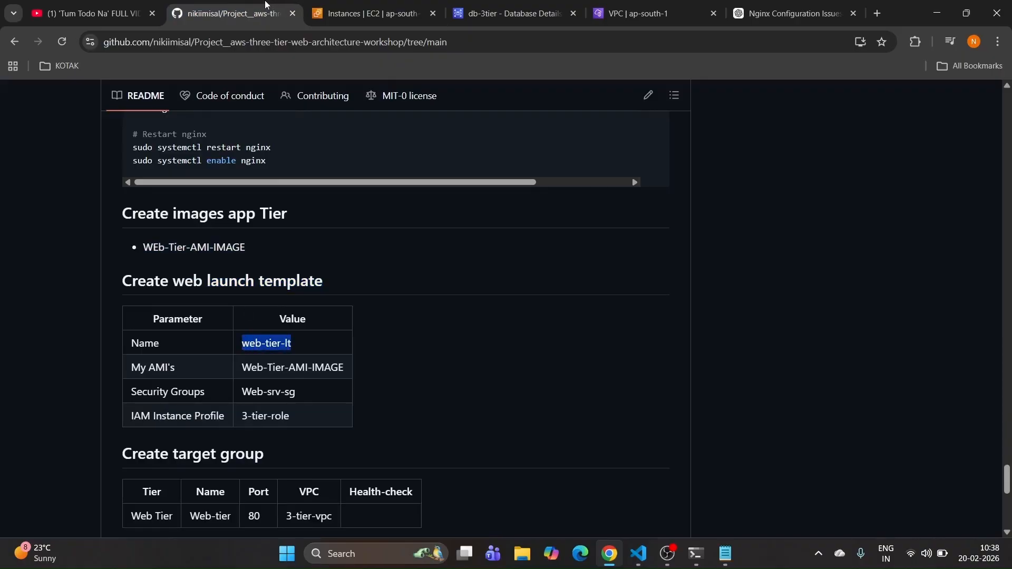
{"action": "left_click", "coordinate": [337, 13]}
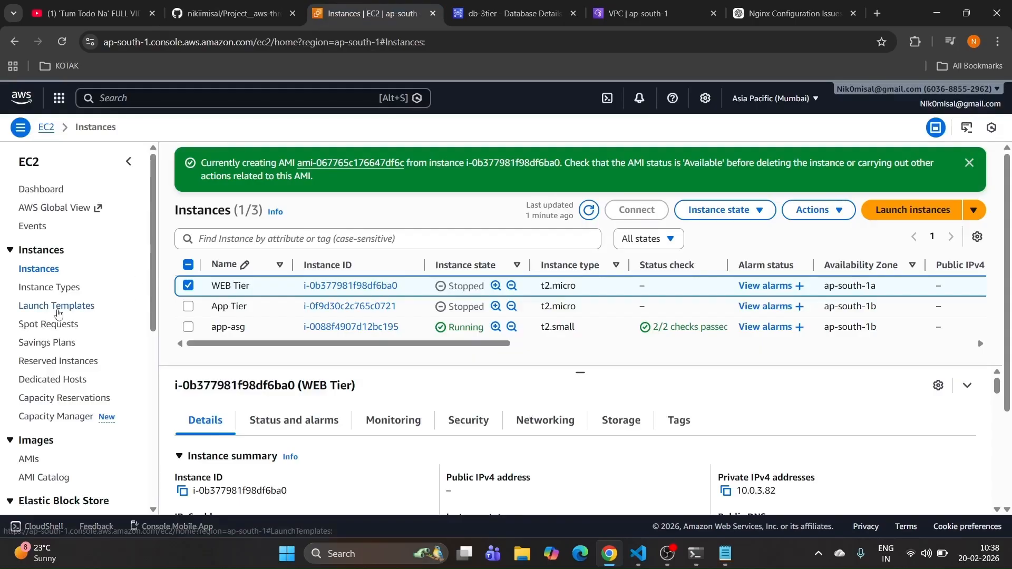
Step: Go to the EC2 Launch Templates list and begin a new launch template
{"action": "scroll", "coordinate": [59, 316], "scroll_direction": "down", "scroll_amount": 4}
{"action": "scroll", "coordinate": [59, 389], "scroll_direction": "down", "scroll_amount": 3}
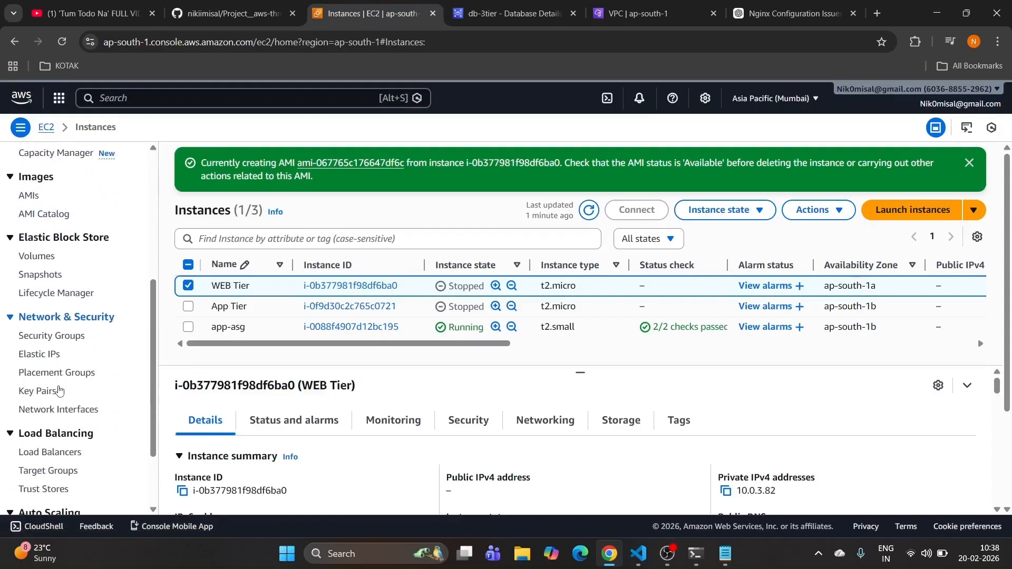
{"action": "scroll", "coordinate": [59, 388], "scroll_direction": "up", "scroll_amount": 2}
{"action": "scroll", "coordinate": [55, 371], "scroll_direction": "up", "scroll_amount": 4}
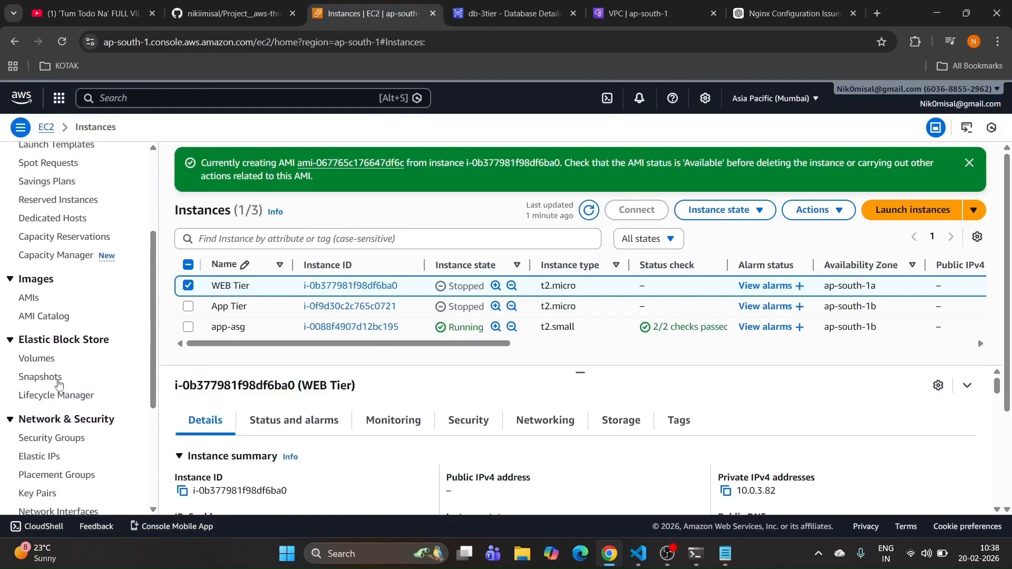
{"action": "left_click", "coordinate": [44, 279]}
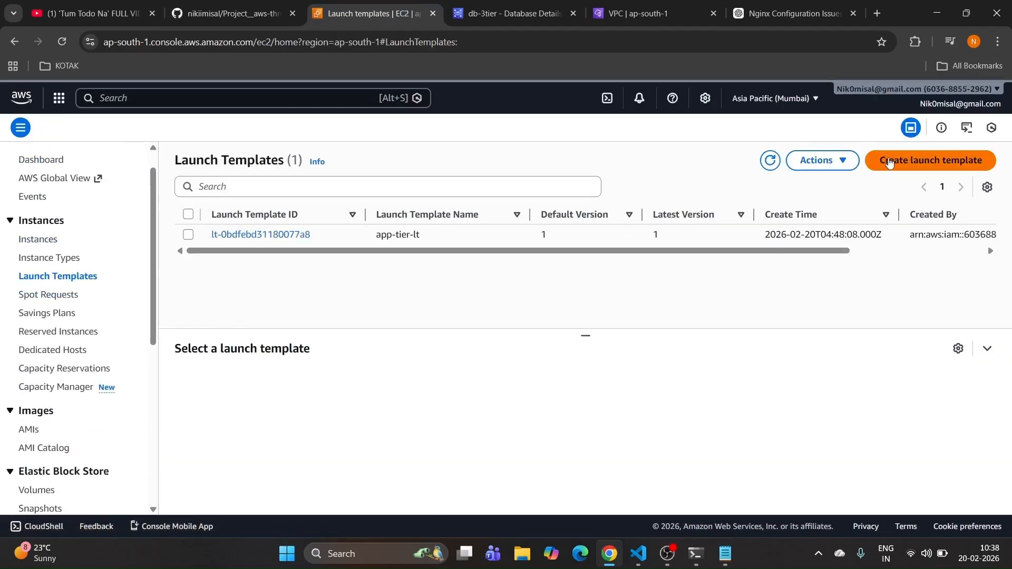
{"action": "left_click", "coordinate": [886, 160]}
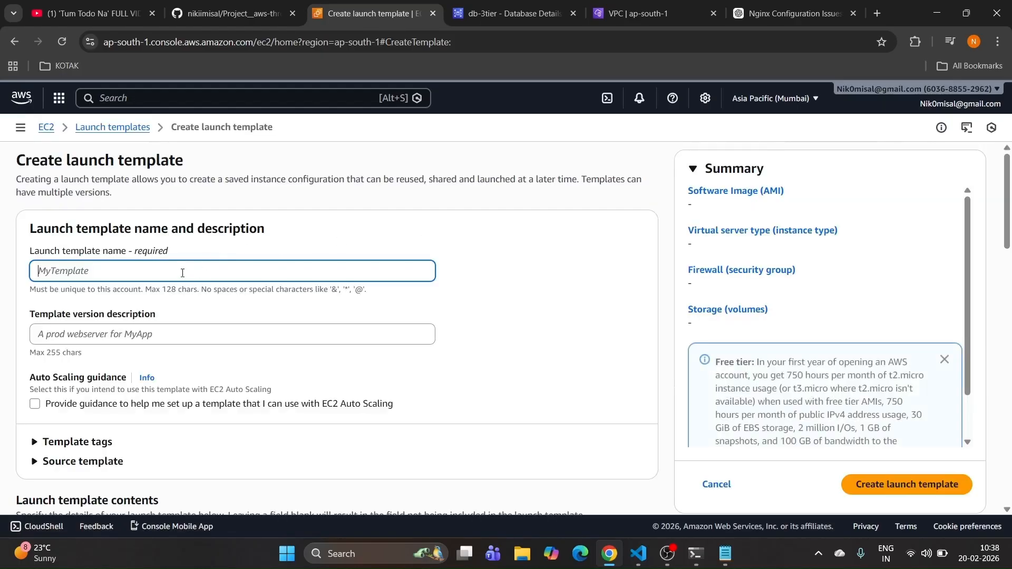
Step: Name the template web-tier-lt with a matching version description and show owned AMIs
{"action": "type", "text": "web-tier-lt"}
{"action": "left_click", "coordinate": [135, 334]}
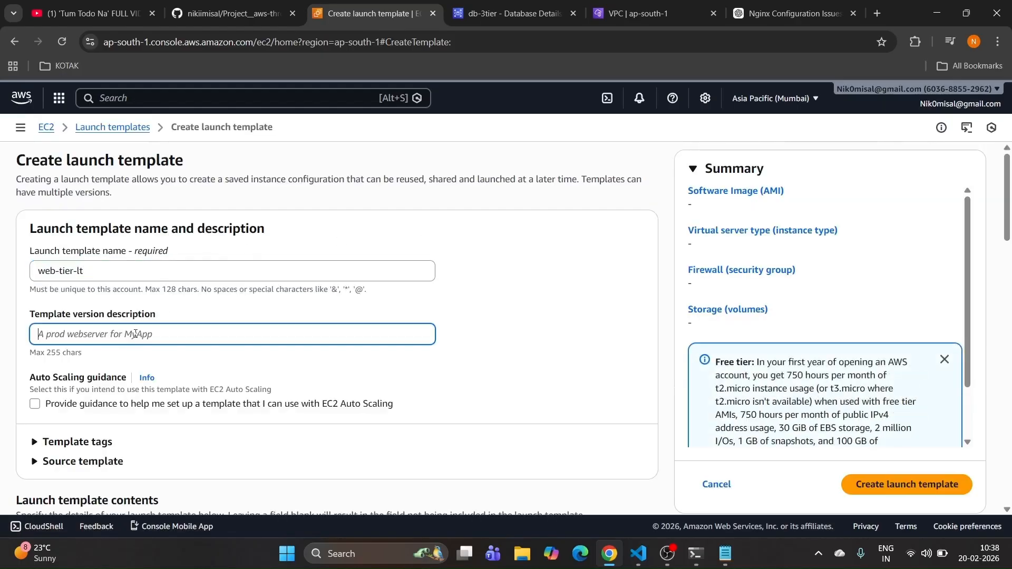
{"action": "key", "text": "ctrl+v"}
{"action": "scroll", "coordinate": [158, 337], "scroll_direction": "down", "scroll_amount": 6}
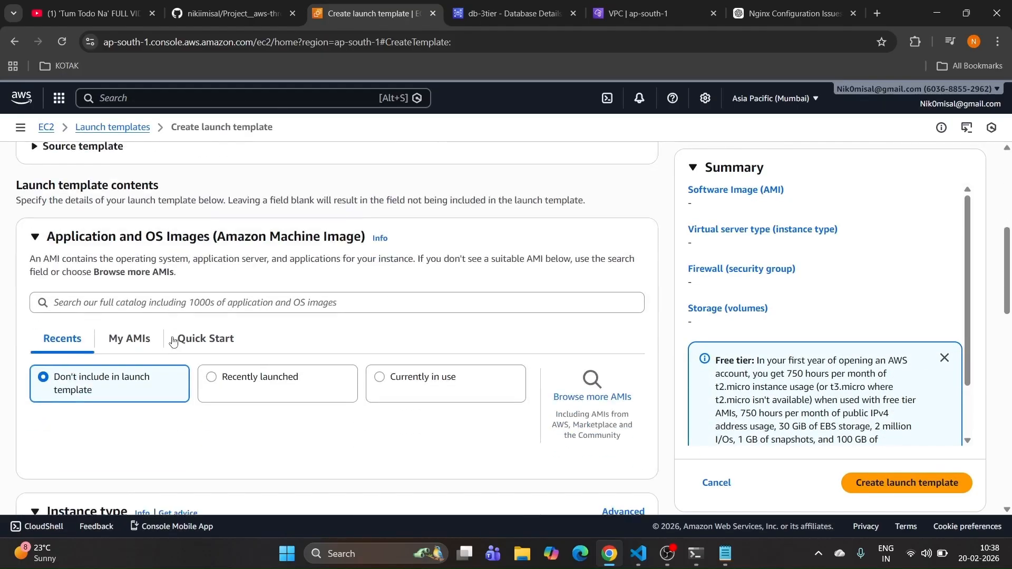
{"action": "left_click", "coordinate": [136, 331]}
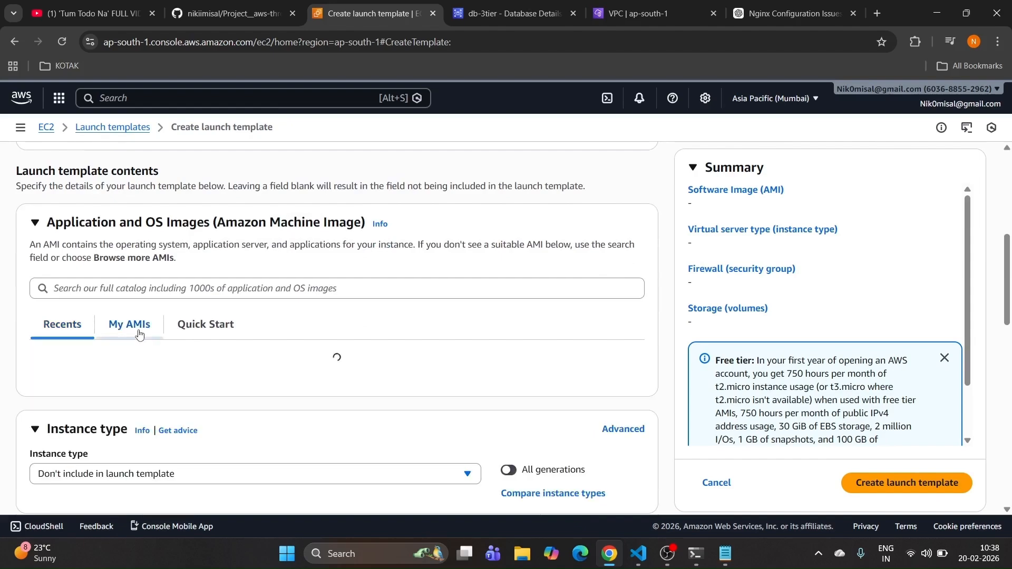
Step: Attach the Web-srv-sg security group to the launch template
{"action": "scroll", "coordinate": [153, 342], "scroll_direction": "down", "scroll_amount": 3}
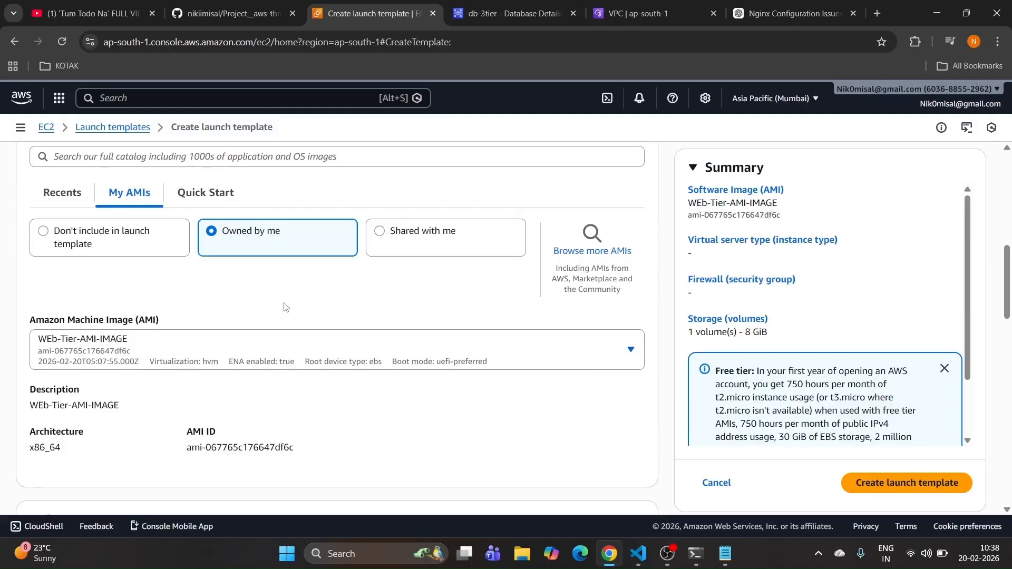
{"action": "scroll", "coordinate": [284, 308], "scroll_direction": "down", "scroll_amount": 4}
{"action": "scroll", "coordinate": [285, 307], "scroll_direction": "down", "scroll_amount": 1}
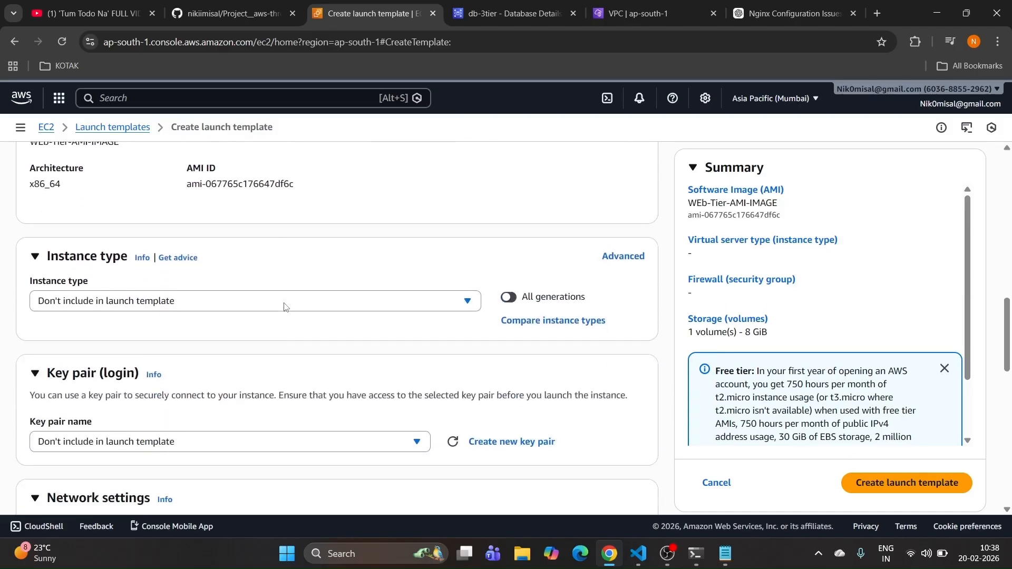
{"action": "scroll", "coordinate": [284, 308], "scroll_direction": "down", "scroll_amount": 5}
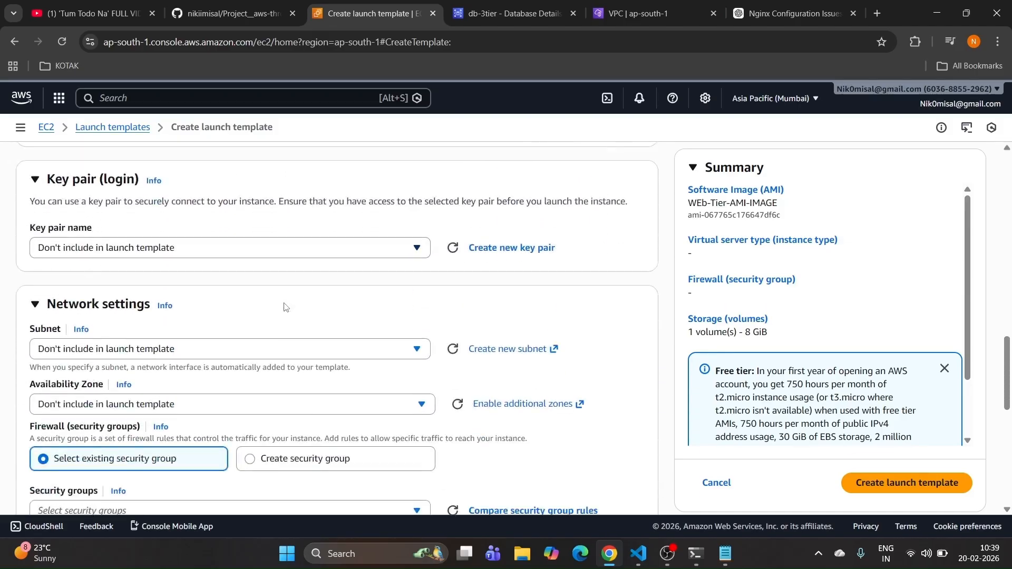
{"action": "scroll", "coordinate": [238, 345], "scroll_direction": "down", "scroll_amount": 1}
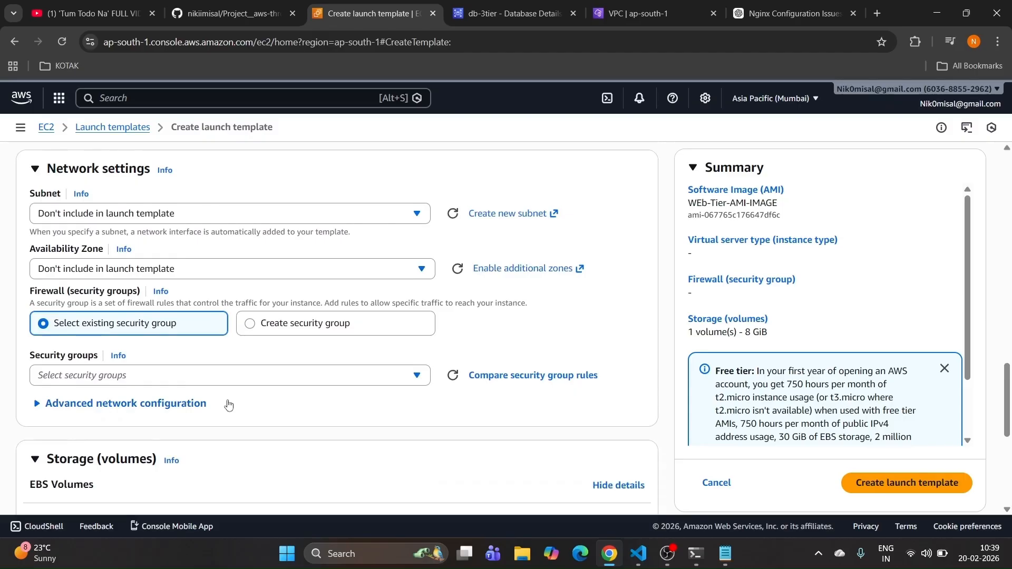
{"action": "left_click", "coordinate": [216, 376]}
{"action": "scroll", "coordinate": [135, 453], "scroll_direction": "down", "scroll_amount": 4}
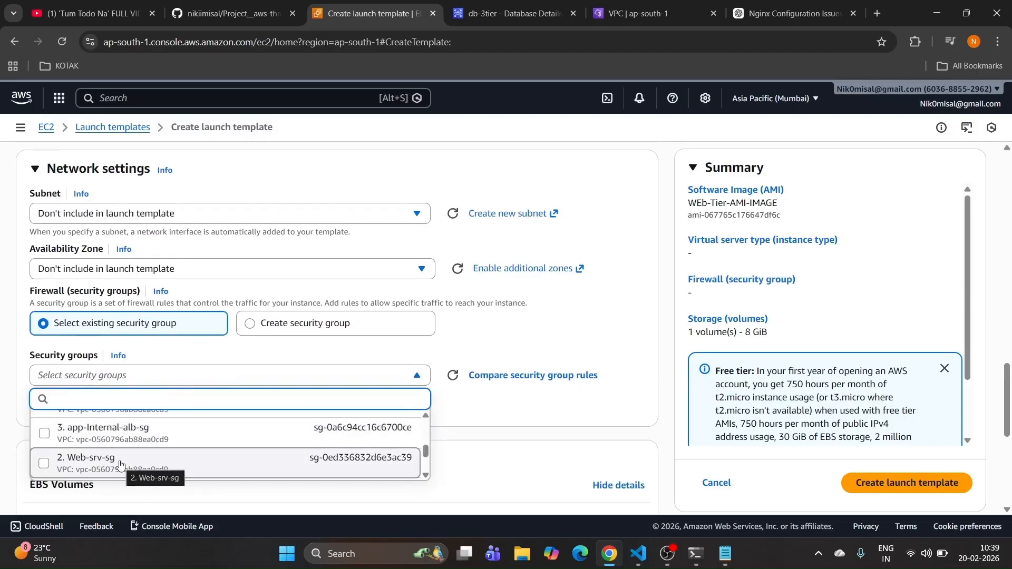
{"action": "left_click", "coordinate": [121, 463]}
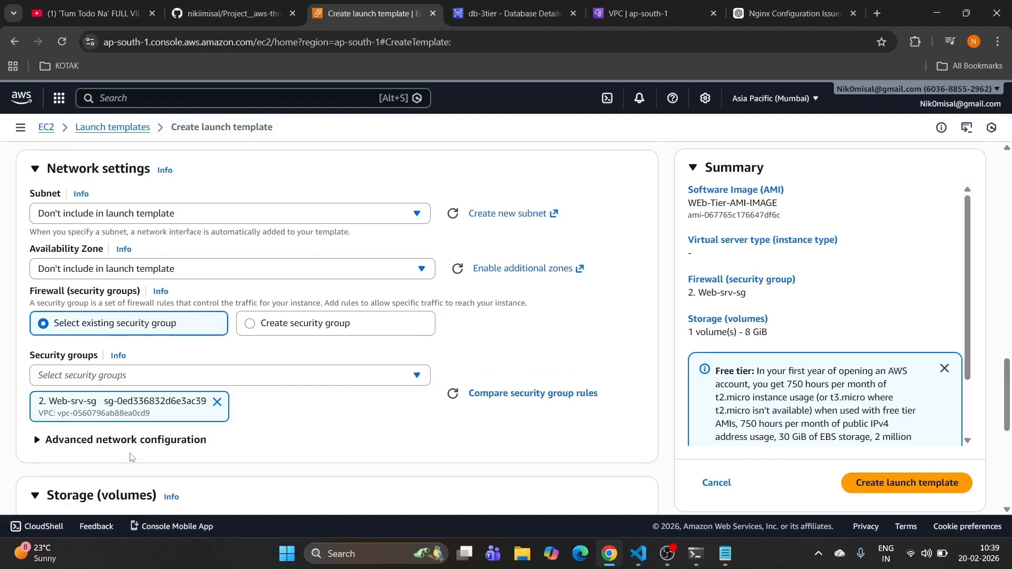
{"action": "scroll", "coordinate": [215, 373], "scroll_direction": "down", "scroll_amount": 7}
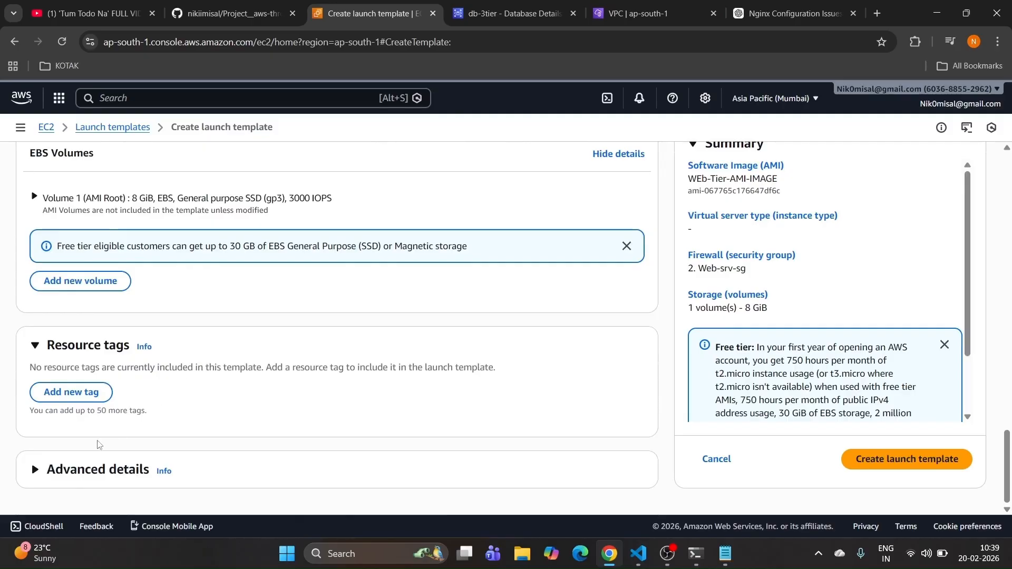
Step: Set the IAM instance profile to 3-tier-role and create the web-tier-lt launch template
{"action": "left_click", "coordinate": [53, 469]}
{"action": "scroll", "coordinate": [101, 383], "scroll_direction": "down", "scroll_amount": 3}
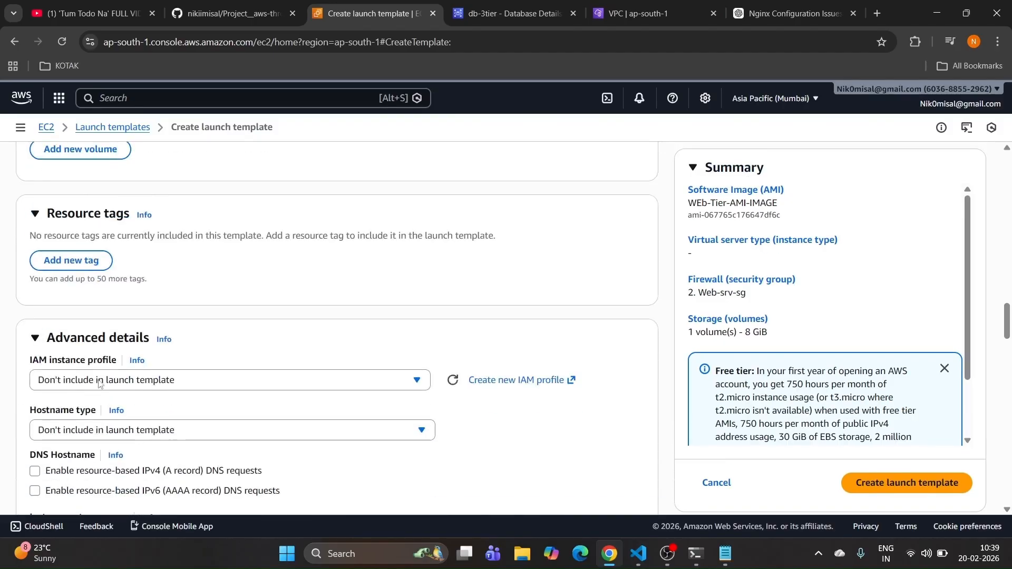
{"action": "left_click", "coordinate": [91, 380]}
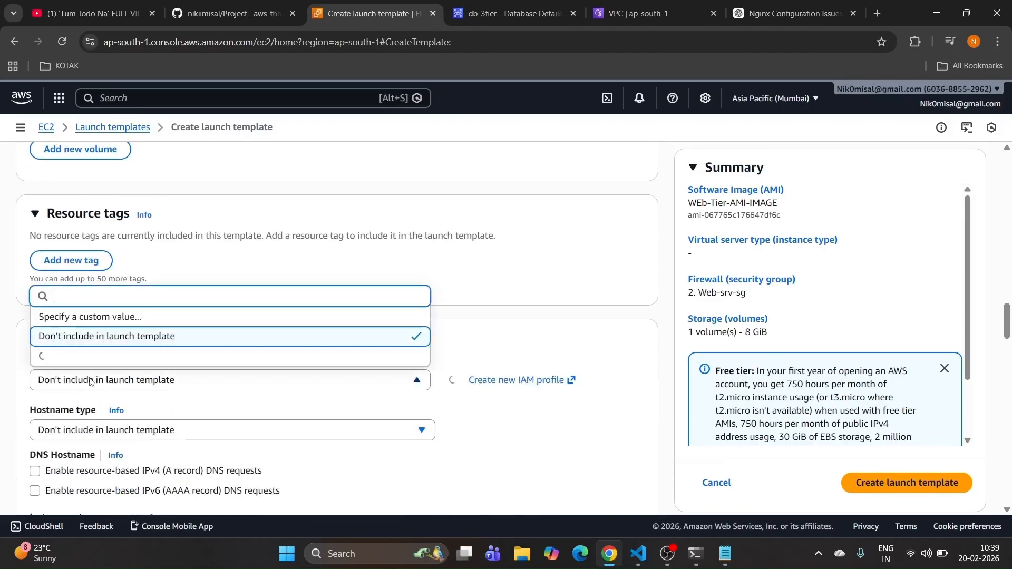
{"action": "left_click", "coordinate": [92, 320]}
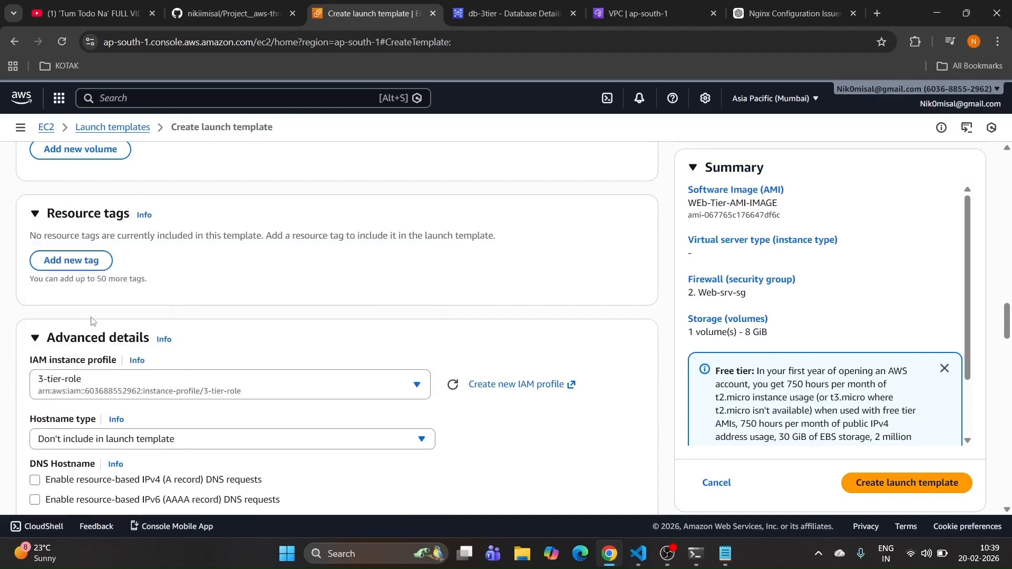
{"action": "scroll", "coordinate": [165, 335], "scroll_direction": "down", "scroll_amount": 12}
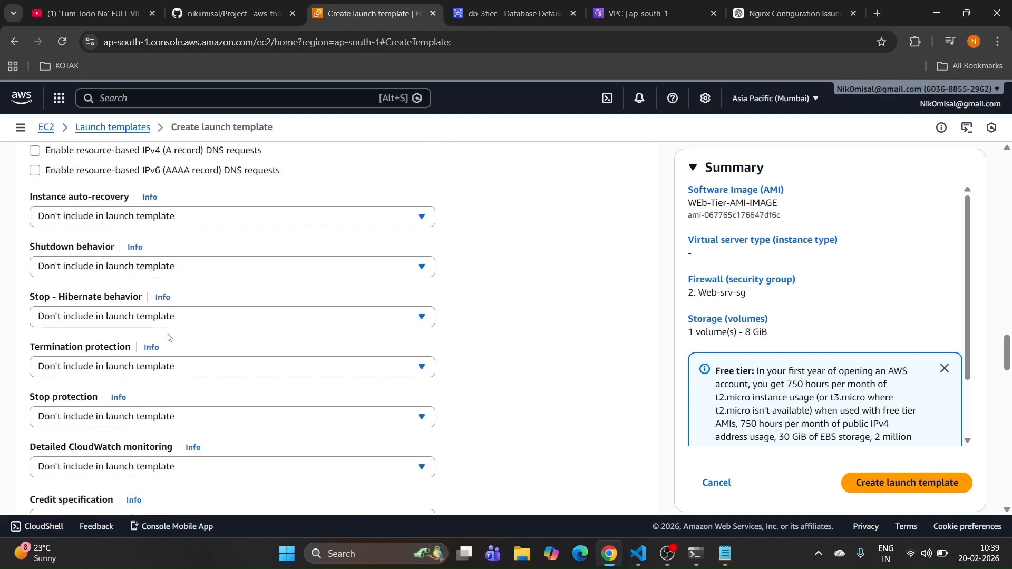
{"action": "scroll", "coordinate": [168, 336], "scroll_direction": "down", "scroll_amount": 7}
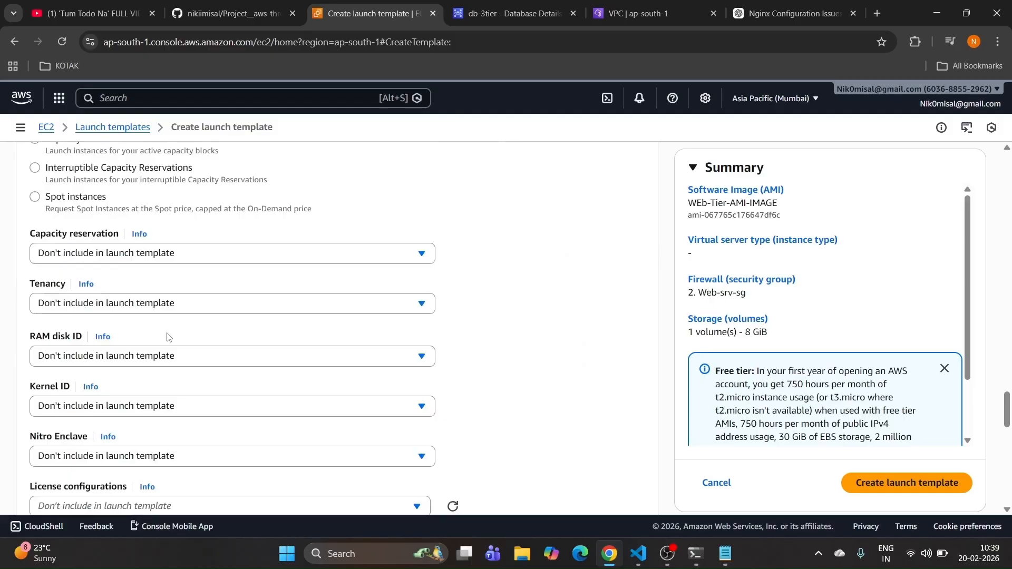
{"action": "scroll", "coordinate": [168, 337], "scroll_direction": "down", "scroll_amount": 12}
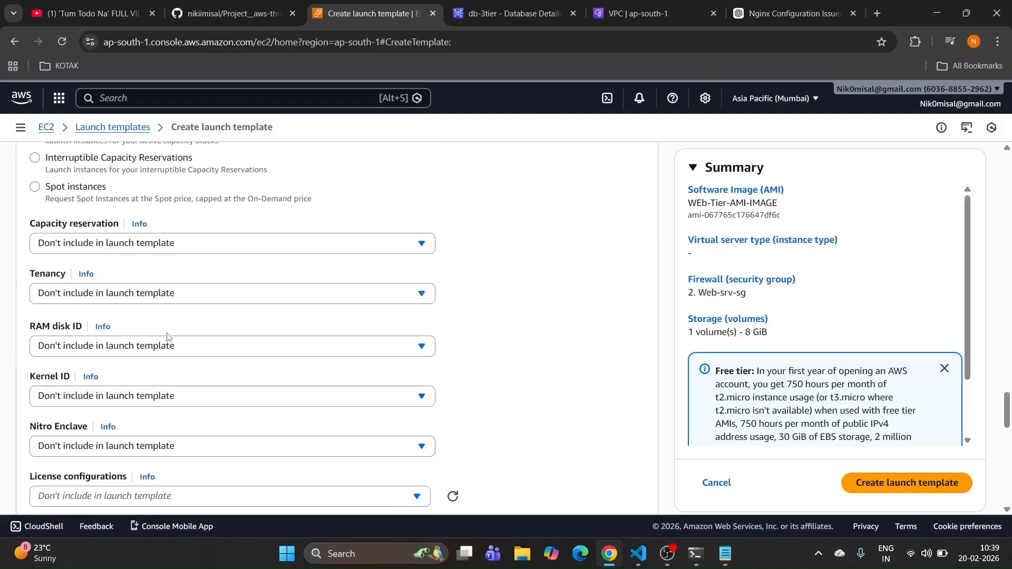
{"action": "scroll", "coordinate": [168, 336], "scroll_direction": "down", "scroll_amount": 3}
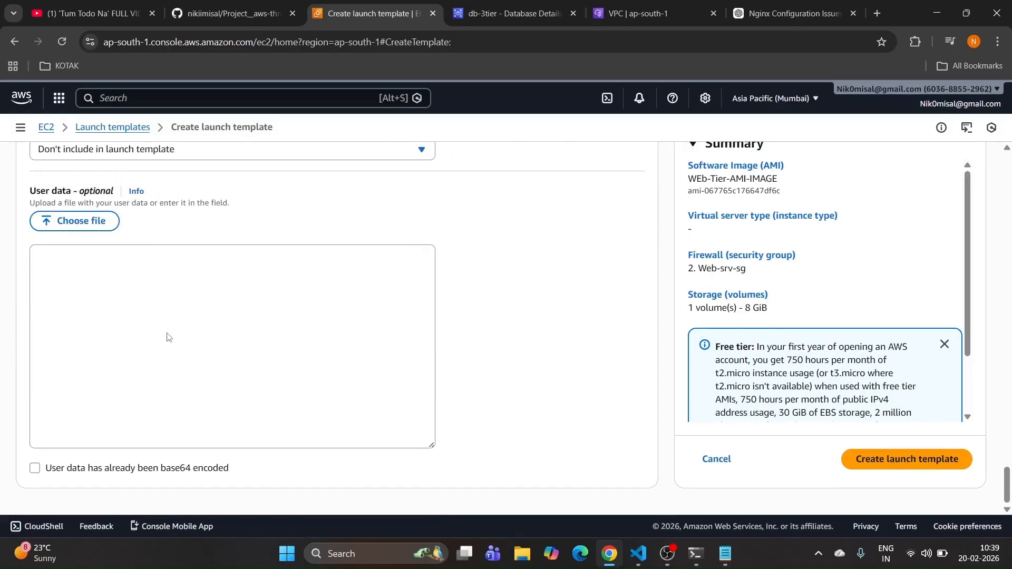
{"action": "left_click", "coordinate": [875, 463]}
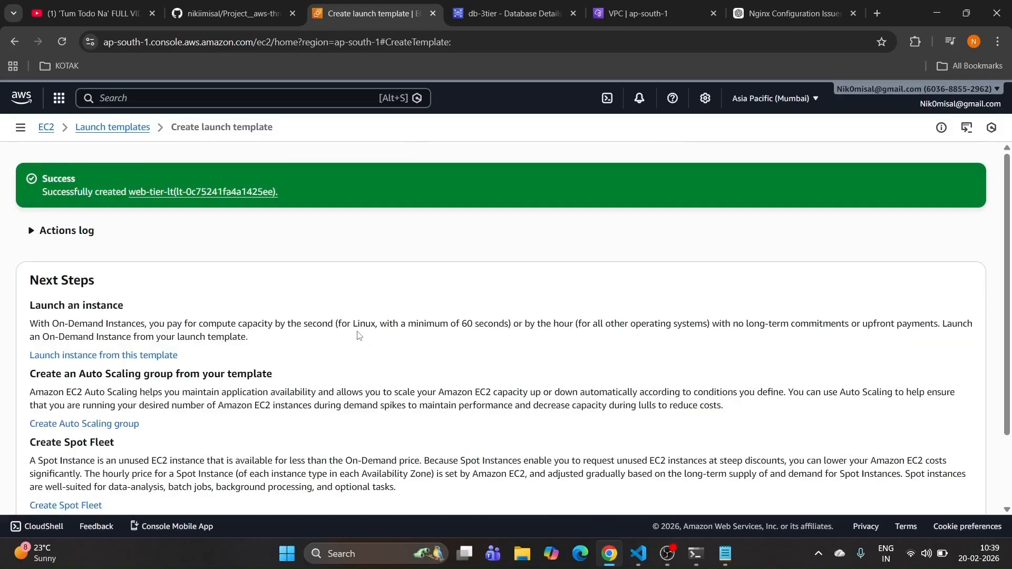
{"action": "left_click", "coordinate": [48, 127]}
Step: Find the Web-tier target group spec (port 80, 3-tier-vpc) in the README
{"action": "left_click", "coordinate": [232, 13]}
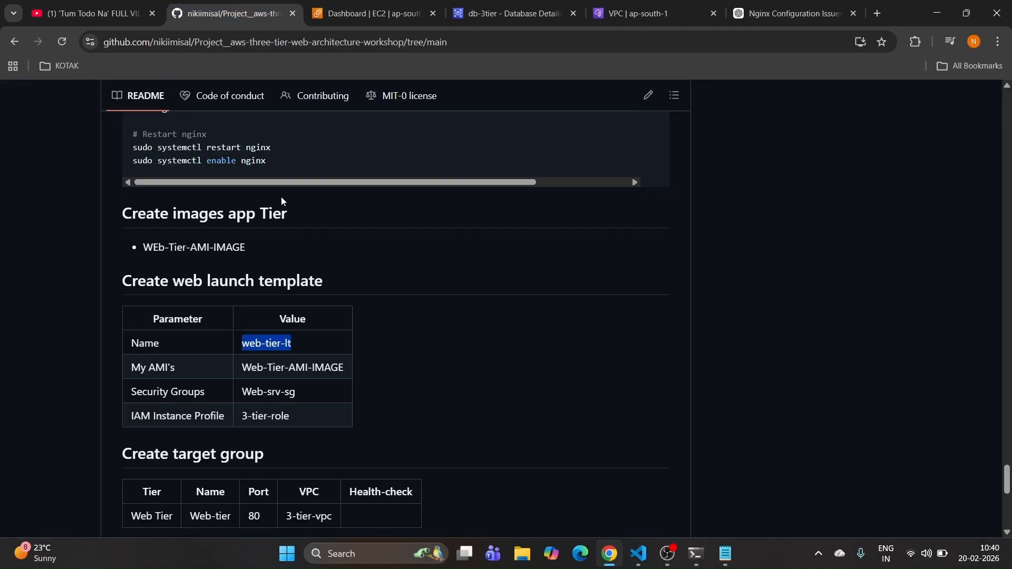
{"action": "scroll", "coordinate": [282, 200], "scroll_direction": "down", "scroll_amount": 3}
{"action": "left_click_drag", "start_coordinate": [191, 318], "coordinate": [235, 325]}
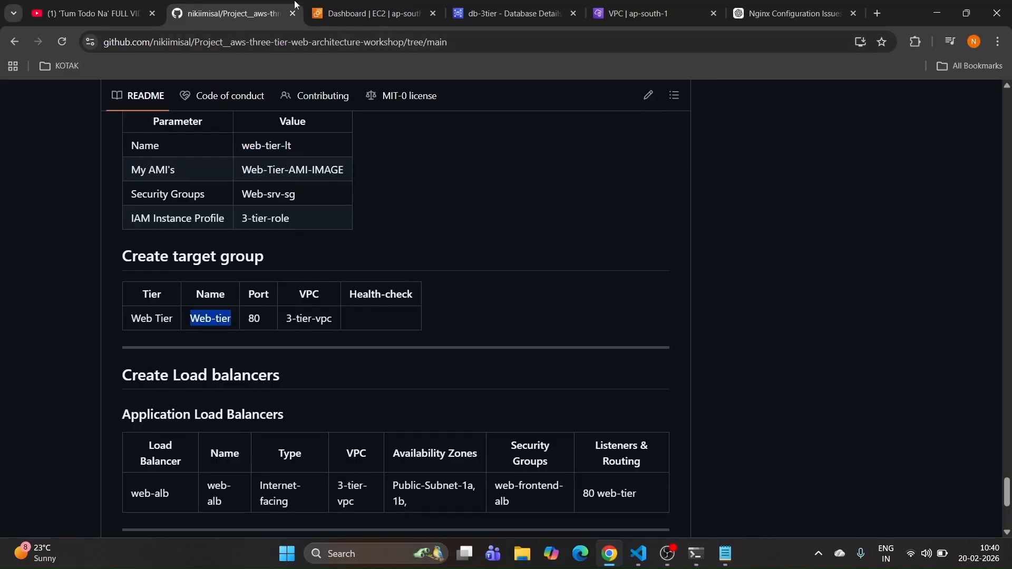
{"action": "left_click", "coordinate": [347, 13]}
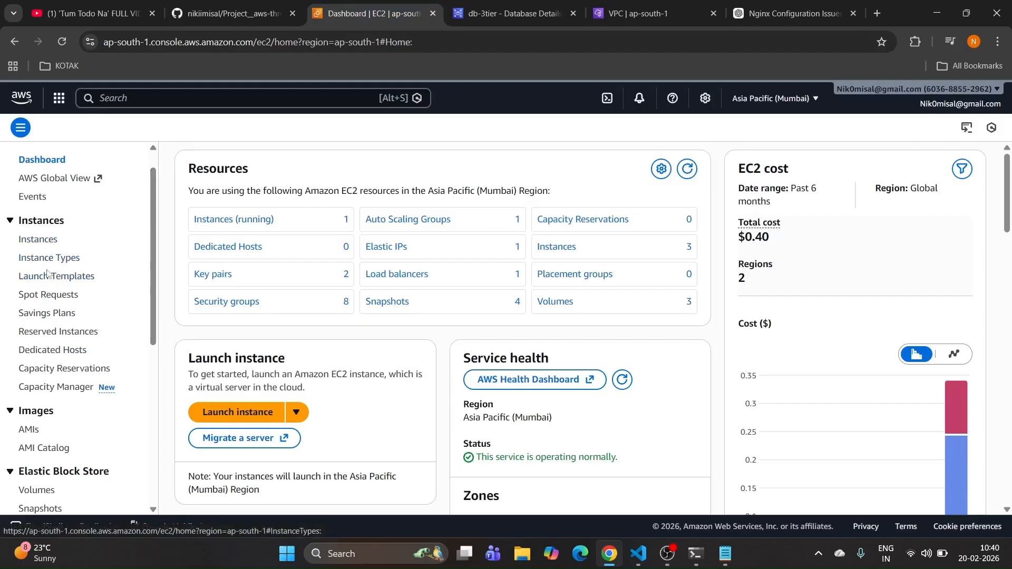
Step: Start a new target group named Web-tier-tg, checking the port value in the README
{"action": "scroll", "coordinate": [48, 305], "scroll_direction": "down", "scroll_amount": 5}
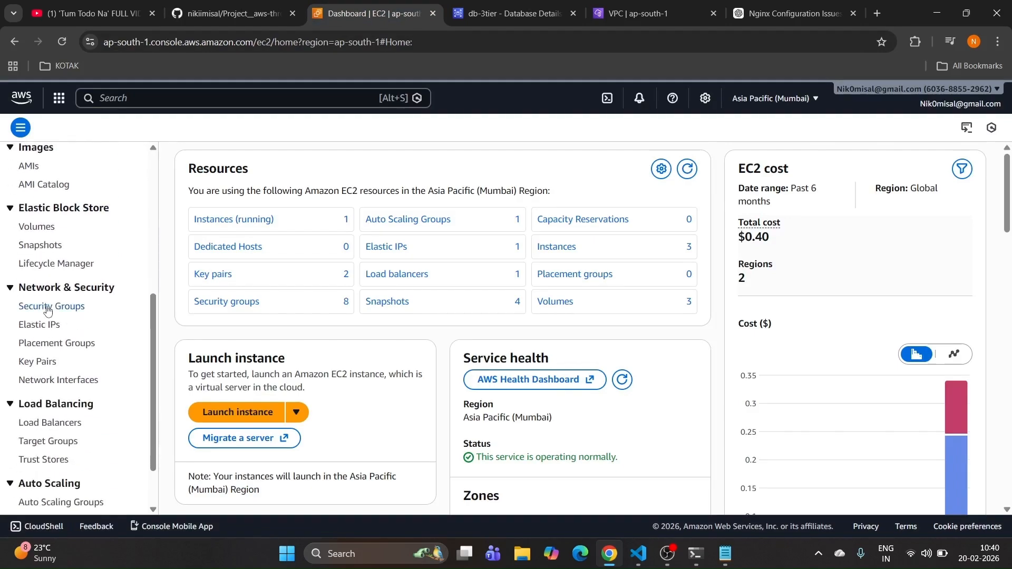
{"action": "left_click", "coordinate": [56, 443]}
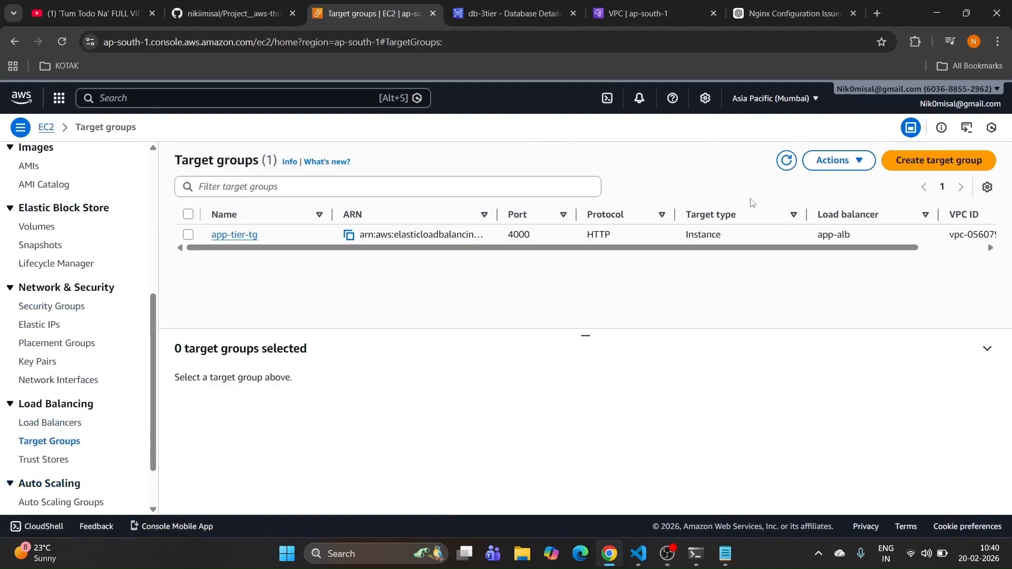
{"action": "left_click", "coordinate": [939, 160]}
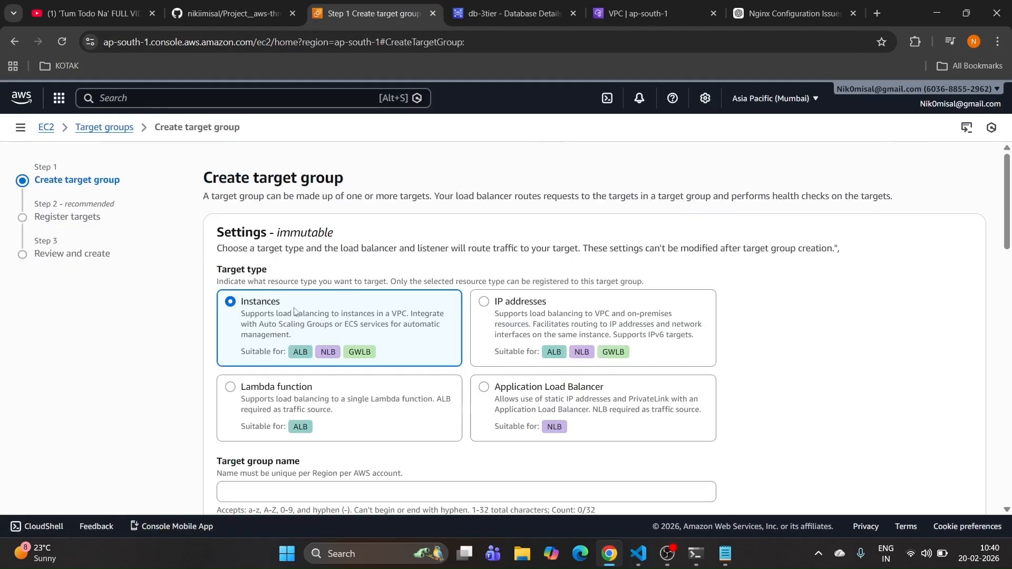
{"action": "scroll", "coordinate": [332, 332], "scroll_direction": "down", "scroll_amount": 3}
{"action": "left_click", "coordinate": [319, 363]}
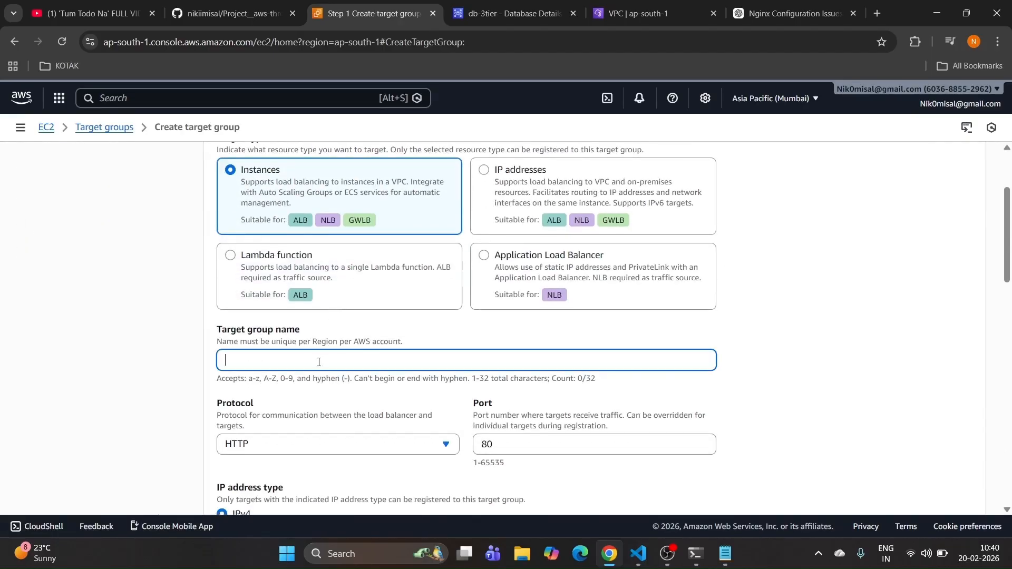
{"action": "type", "text": "Web-tier-tg"}
{"action": "scroll", "coordinate": [514, 395], "scroll_direction": "down", "scroll_amount": 1}
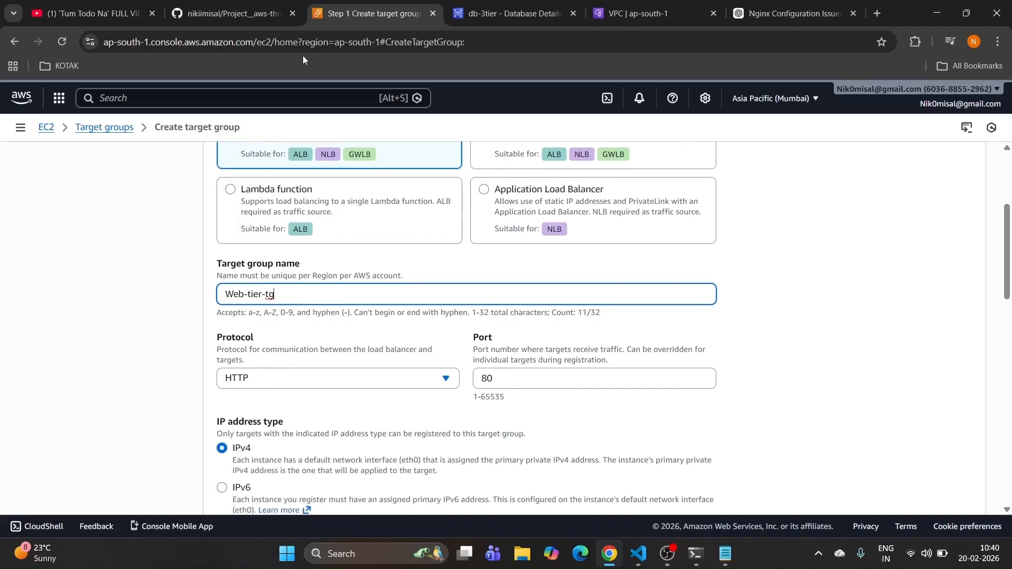
{"action": "left_click", "coordinate": [232, 9]}
{"action": "left_click_drag", "start_coordinate": [254, 319], "coordinate": [266, 319]}
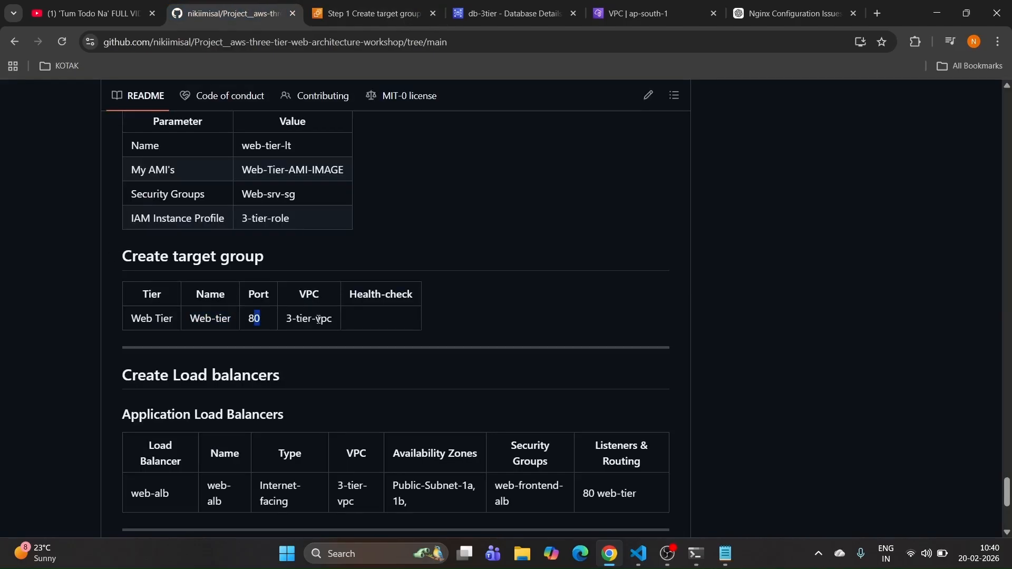
{"action": "left_click", "coordinate": [388, 15]}
Step: Put the target group in the 3-tier-vpc-vpc VPC and continue to target registration
{"action": "scroll", "coordinate": [419, 256], "scroll_direction": "down", "scroll_amount": 2}
{"action": "scroll", "coordinate": [419, 255], "scroll_direction": "down", "scroll_amount": 2}
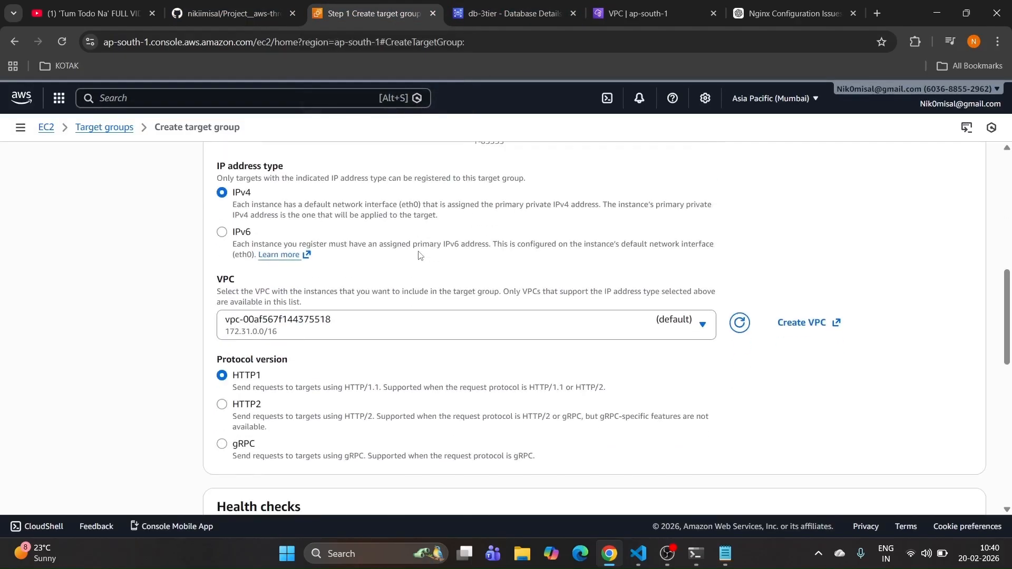
{"action": "scroll", "coordinate": [420, 256], "scroll_direction": "down", "scroll_amount": 3}
{"action": "scroll", "coordinate": [350, 260], "scroll_direction": "up", "scroll_amount": 2}
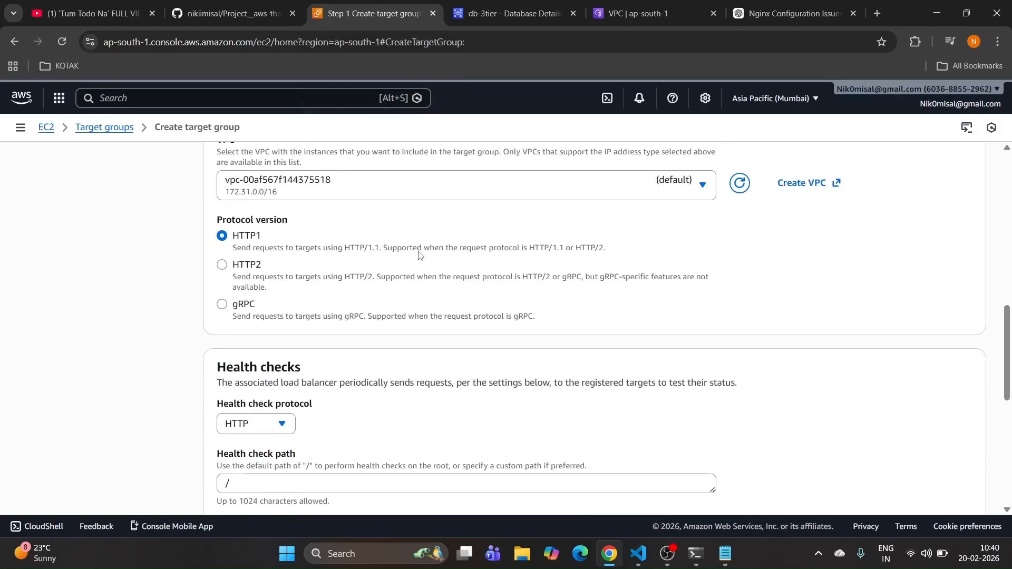
{"action": "left_click", "coordinate": [390, 257]}
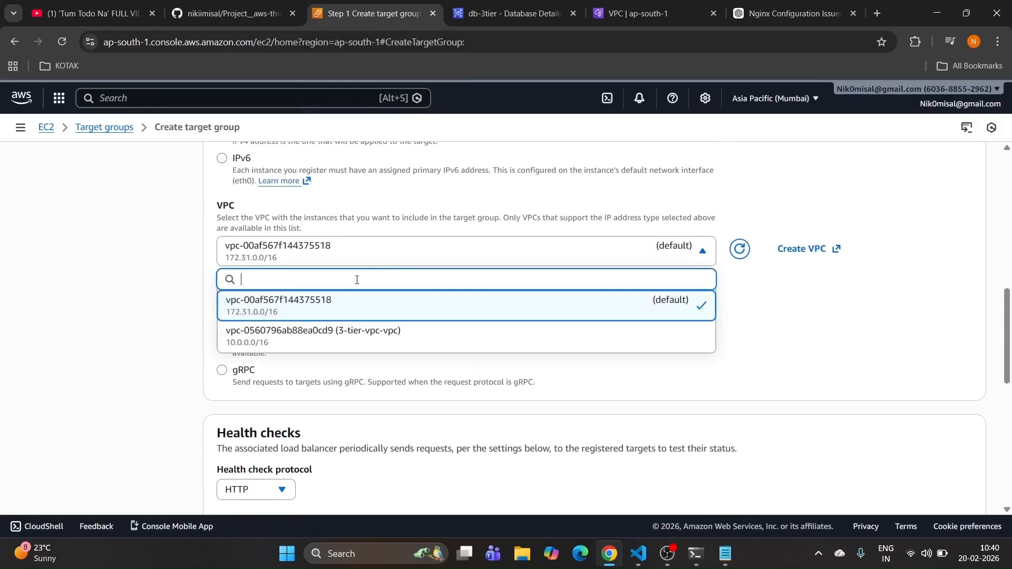
{"action": "left_click", "coordinate": [330, 335]}
{"action": "scroll", "coordinate": [329, 337], "scroll_direction": "down", "scroll_amount": 1}
{"action": "scroll", "coordinate": [316, 333], "scroll_direction": "down", "scroll_amount": 1}
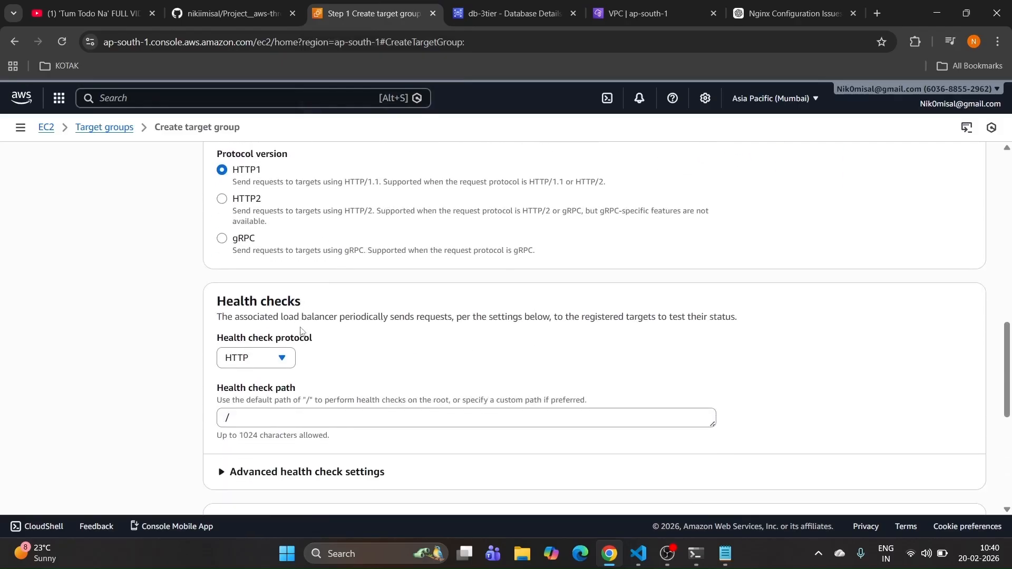
{"action": "scroll", "coordinate": [300, 331], "scroll_direction": "down", "scroll_amount": 2}
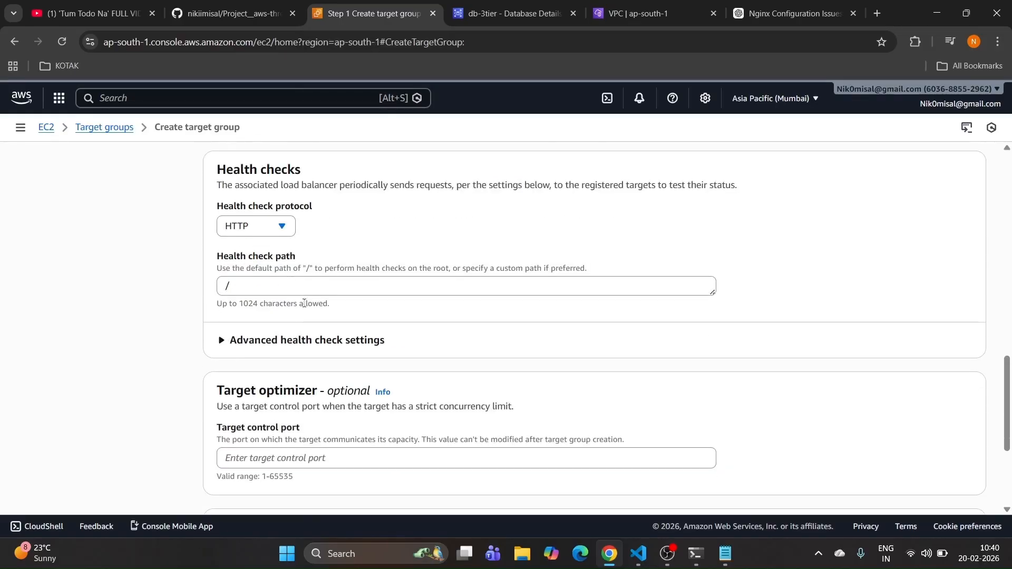
{"action": "scroll", "coordinate": [311, 337], "scroll_direction": "down", "scroll_amount": 2}
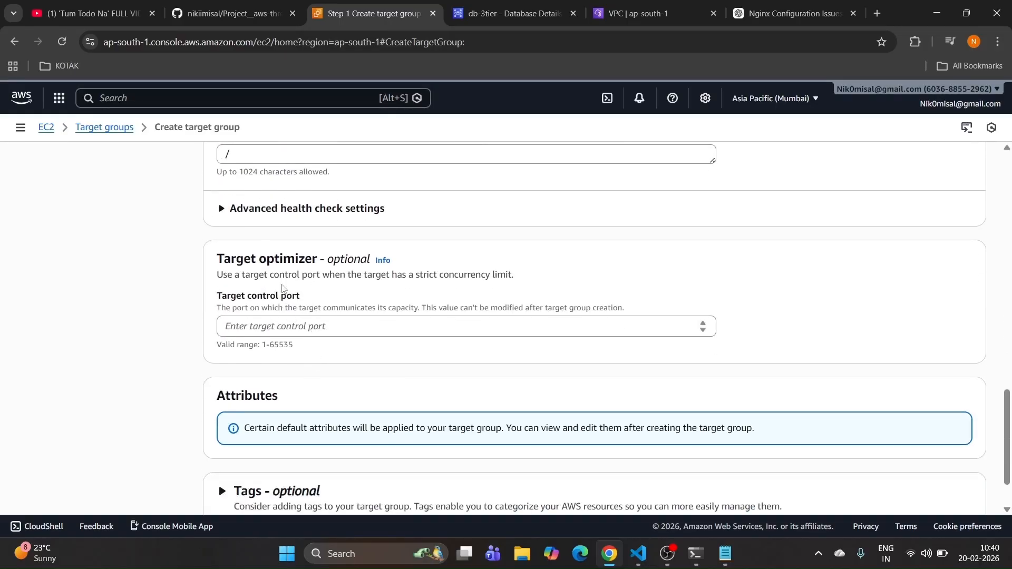
{"action": "scroll", "coordinate": [362, 296], "scroll_direction": "down", "scroll_amount": 1}
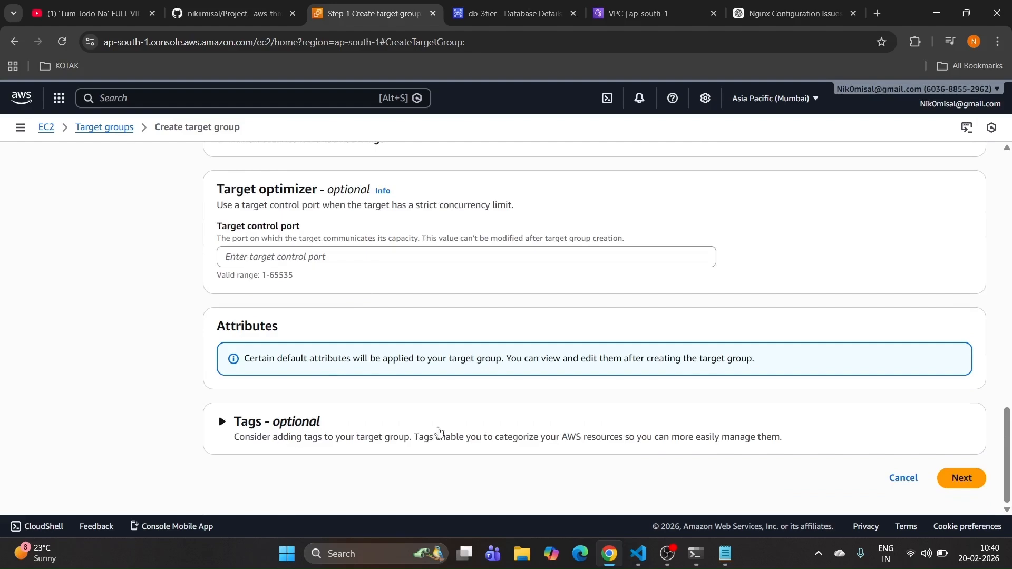
{"action": "left_click", "coordinate": [981, 486]}
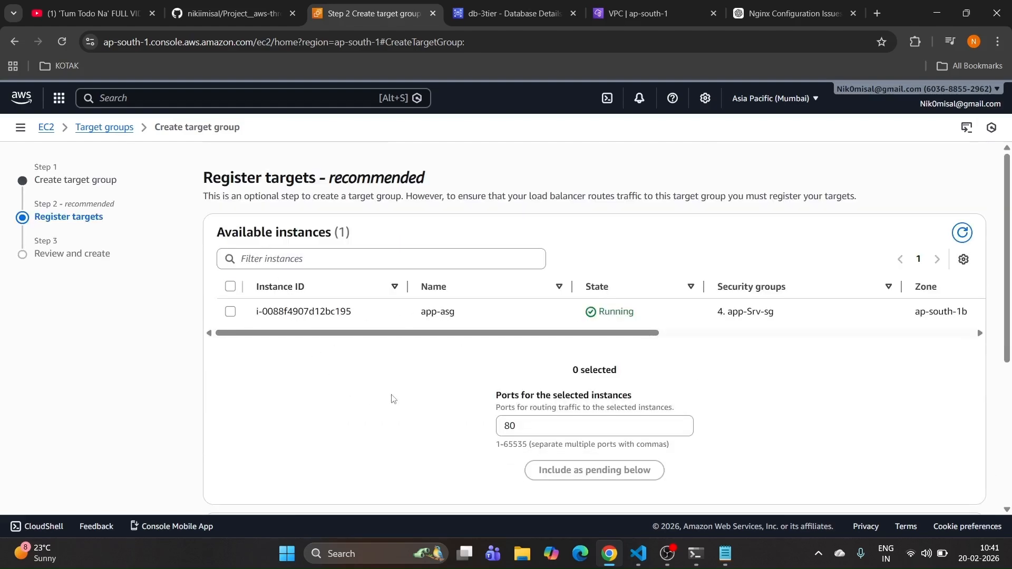
Step: Skip registering targets and create the Web-tier-tg target group
{"action": "scroll", "coordinate": [442, 398], "scroll_direction": "down", "scroll_amount": 2}
{"action": "scroll", "coordinate": [441, 399], "scroll_direction": "down", "scroll_amount": 3}
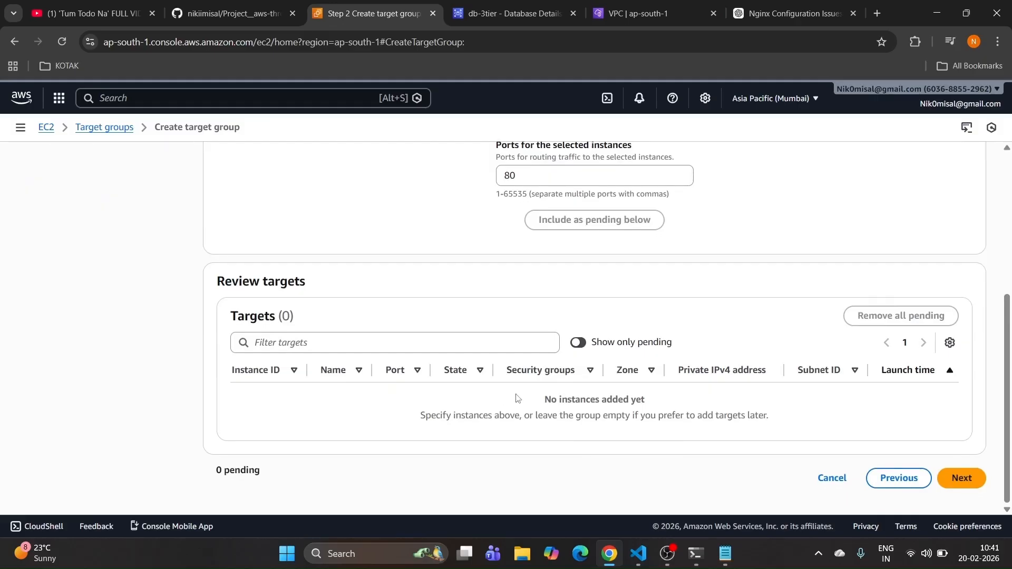
{"action": "left_click", "coordinate": [967, 481]}
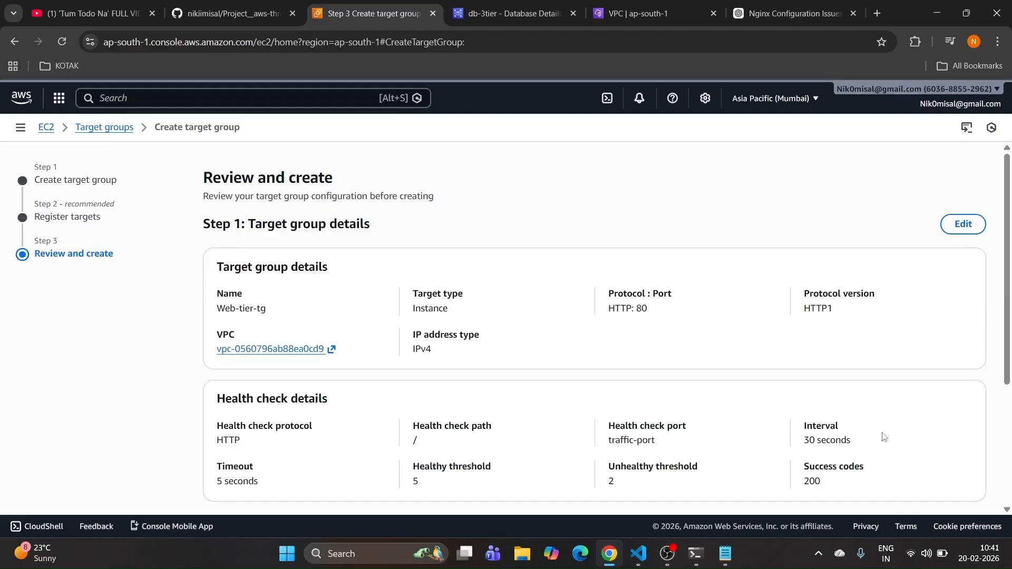
{"action": "scroll", "coordinate": [395, 285], "scroll_direction": "down", "scroll_amount": 3}
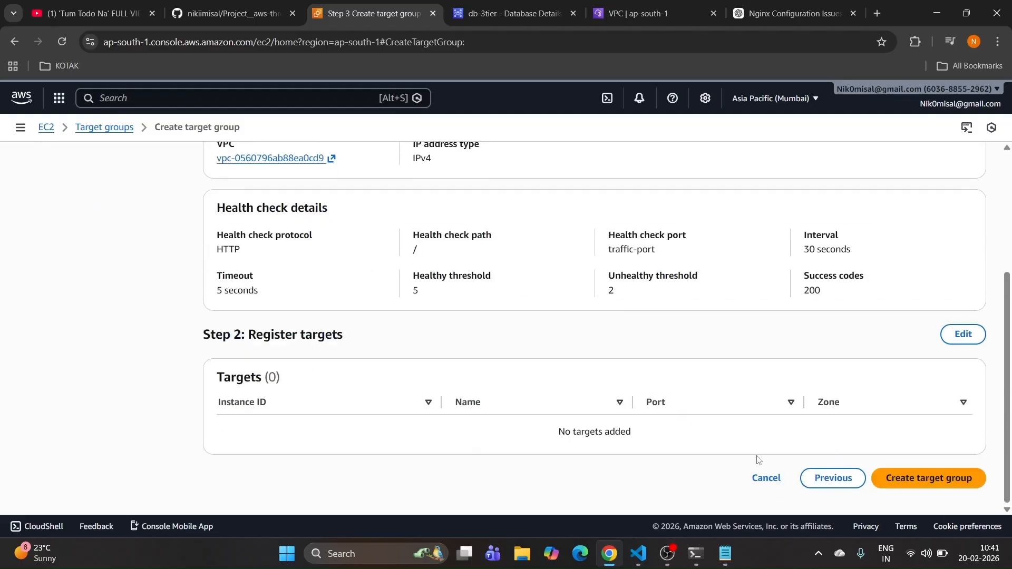
{"action": "left_click", "coordinate": [912, 481]}
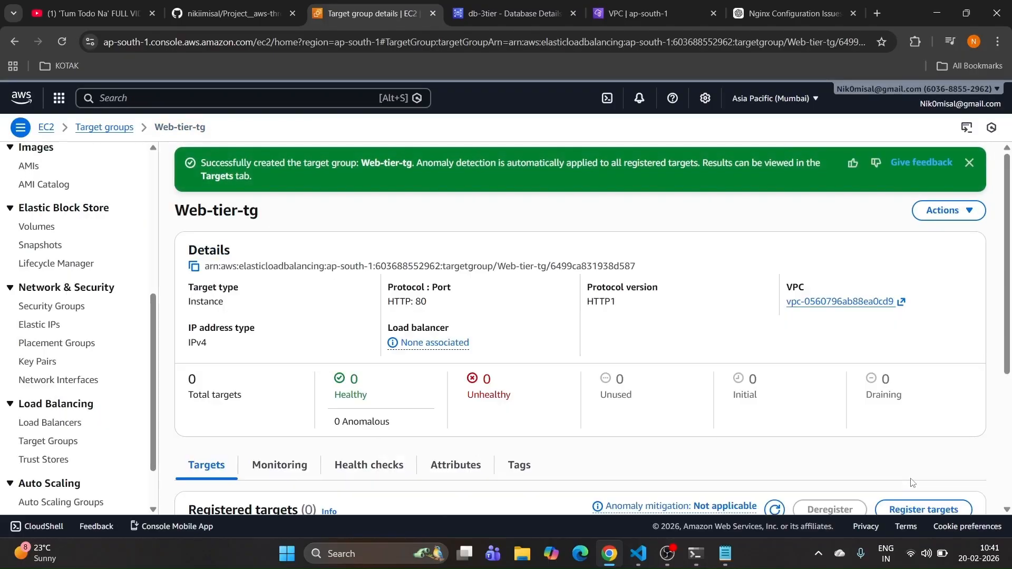
{"action": "scroll", "coordinate": [380, 337], "scroll_direction": "down", "scroll_amount": 3}
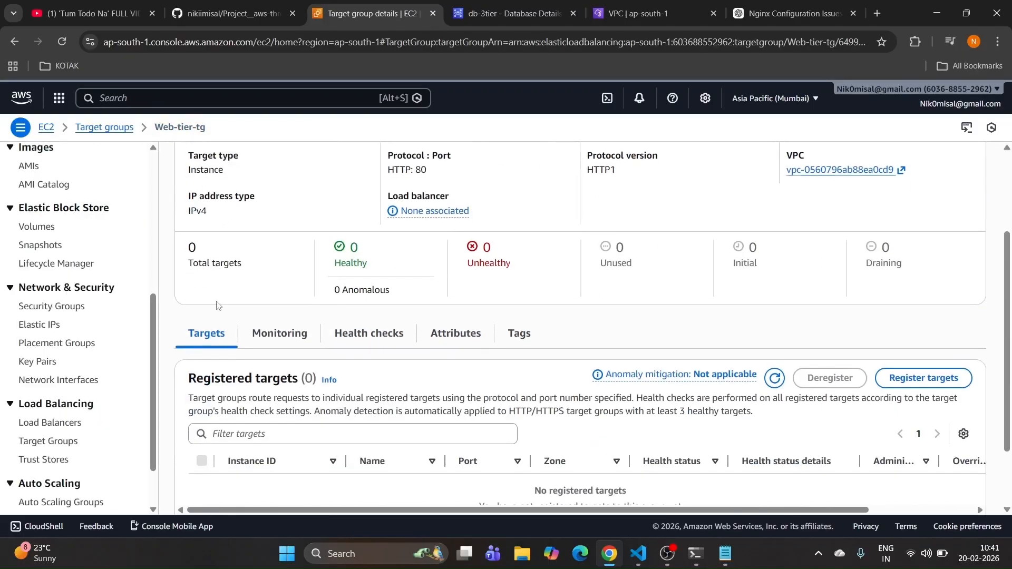
{"action": "left_click", "coordinate": [224, 10]}
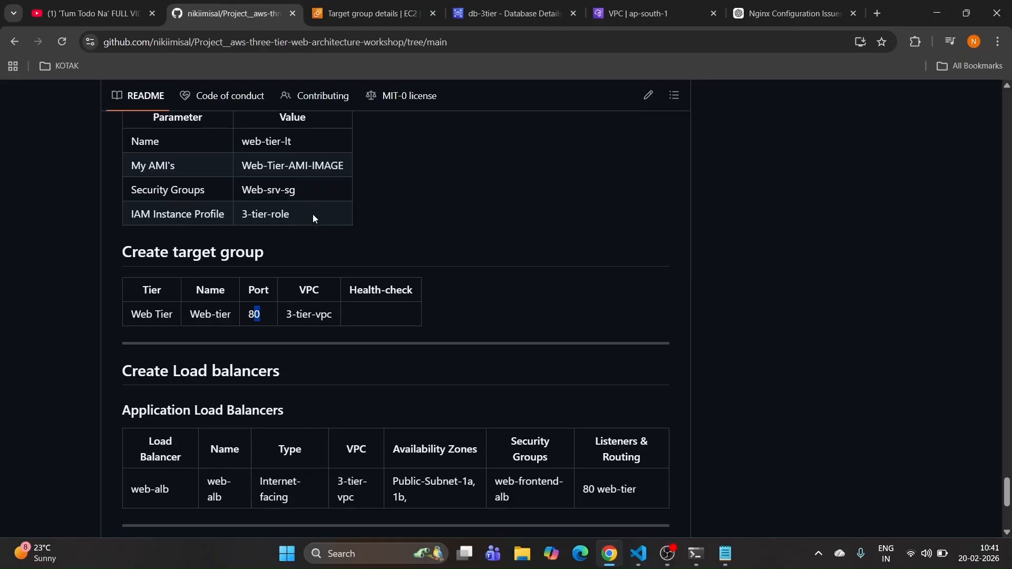
Step: Find the web-alb entry under Application Load Balancers in the README
{"action": "scroll", "coordinate": [210, 229], "scroll_direction": "down", "scroll_amount": 3}
{"action": "left_click_drag", "start_coordinate": [126, 217], "coordinate": [306, 217]}
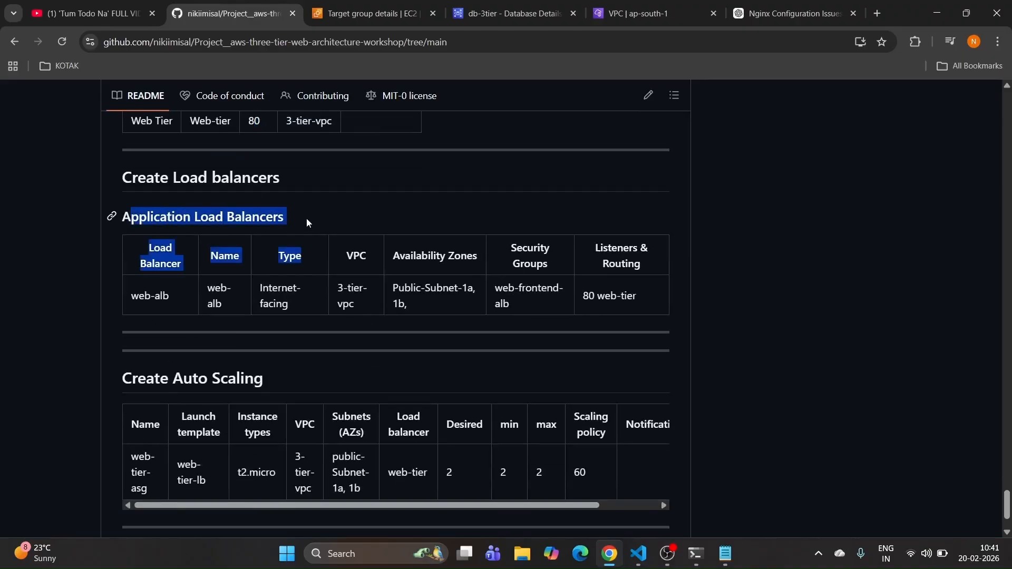
{"action": "left_click", "coordinate": [305, 216]}
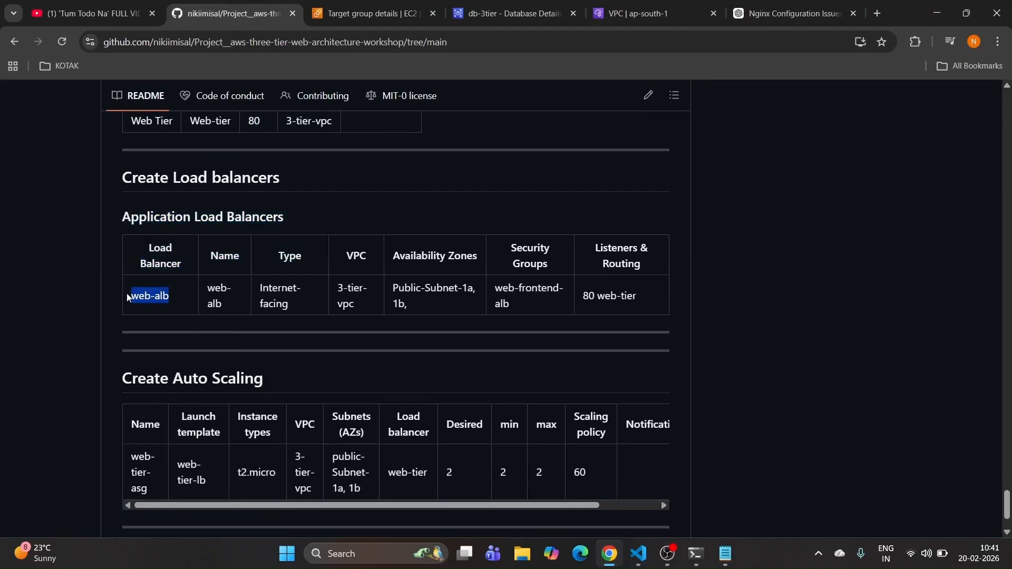
{"action": "left_click_drag", "start_coordinate": [208, 288], "coordinate": [229, 306]}
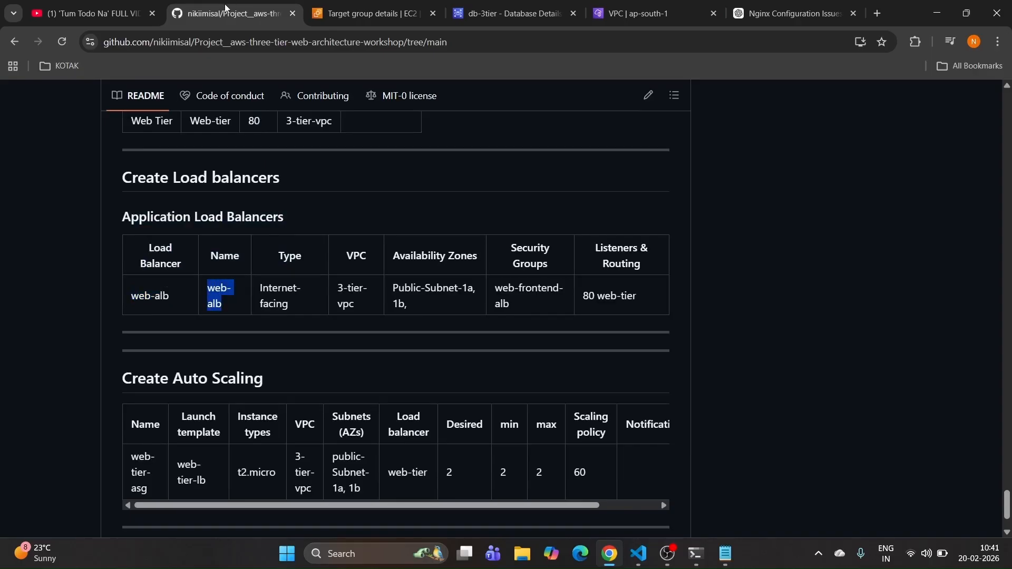
{"action": "left_click", "coordinate": [376, 11]}
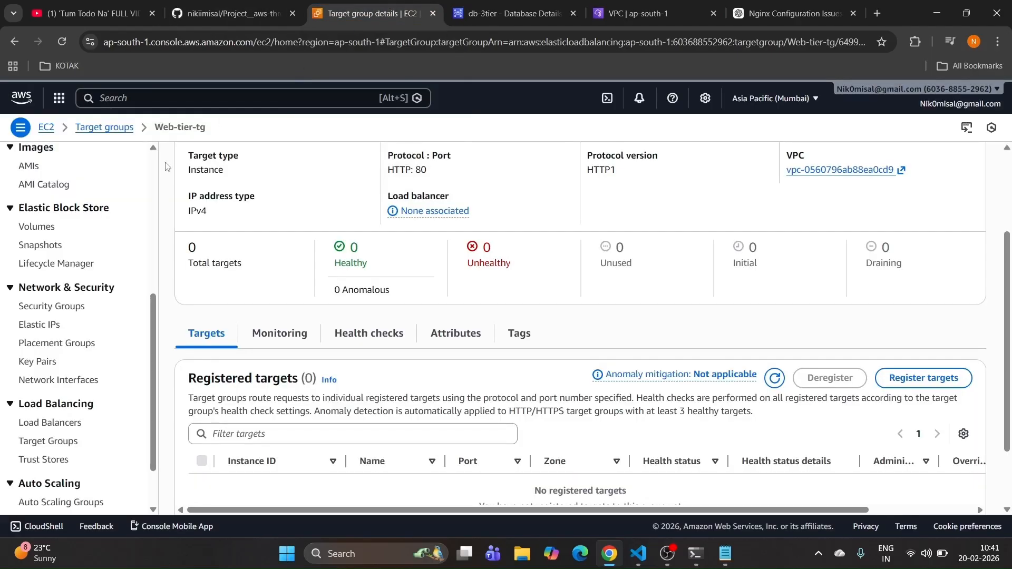
Step: Begin a new Application Load Balancer and name it web-alb
{"action": "left_click", "coordinate": [64, 423]}
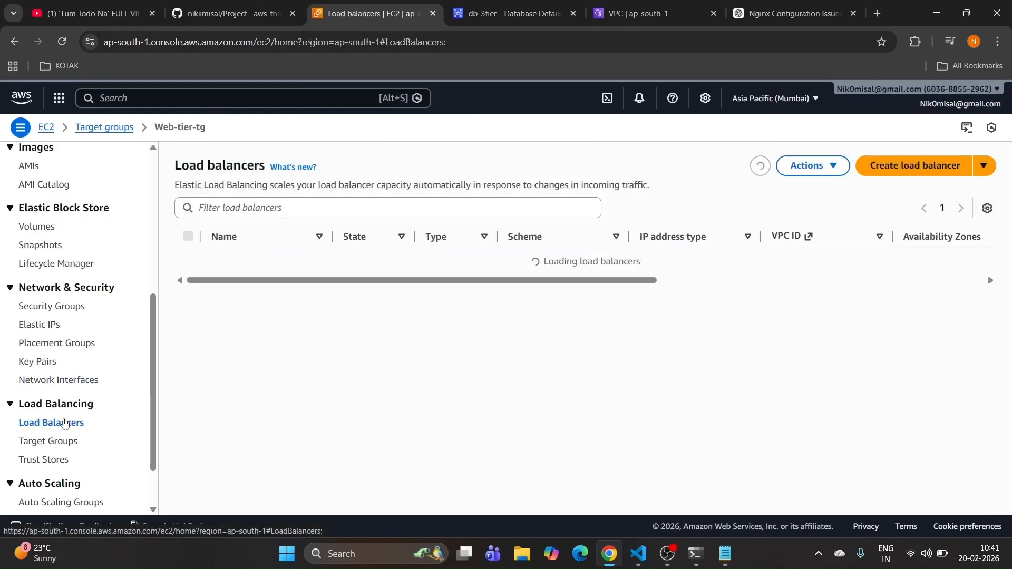
{"action": "left_click", "coordinate": [900, 164]}
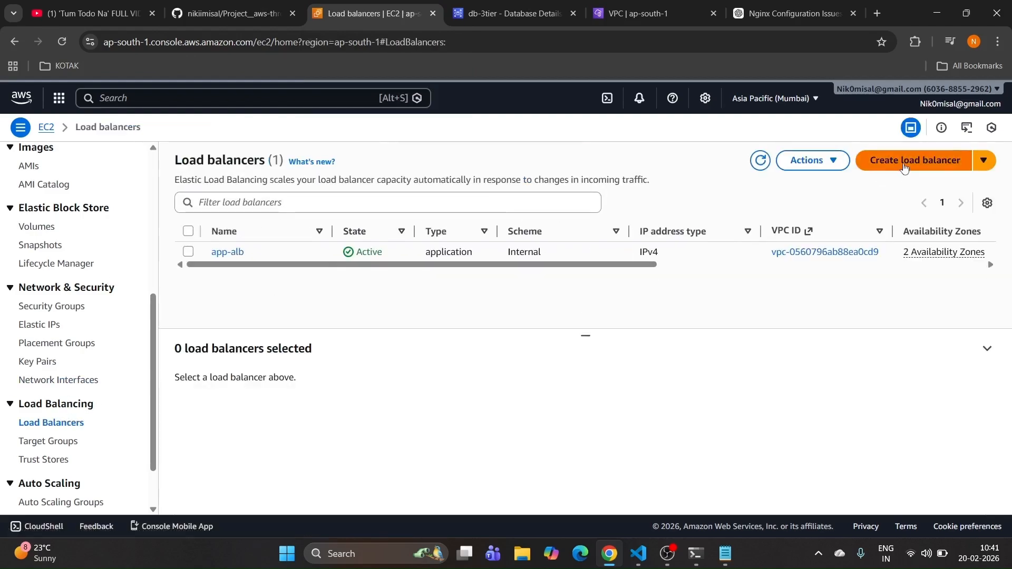
{"action": "scroll", "coordinate": [203, 271], "scroll_direction": "down", "scroll_amount": 2}
{"action": "scroll", "coordinate": [203, 272], "scroll_direction": "down", "scroll_amount": 5}
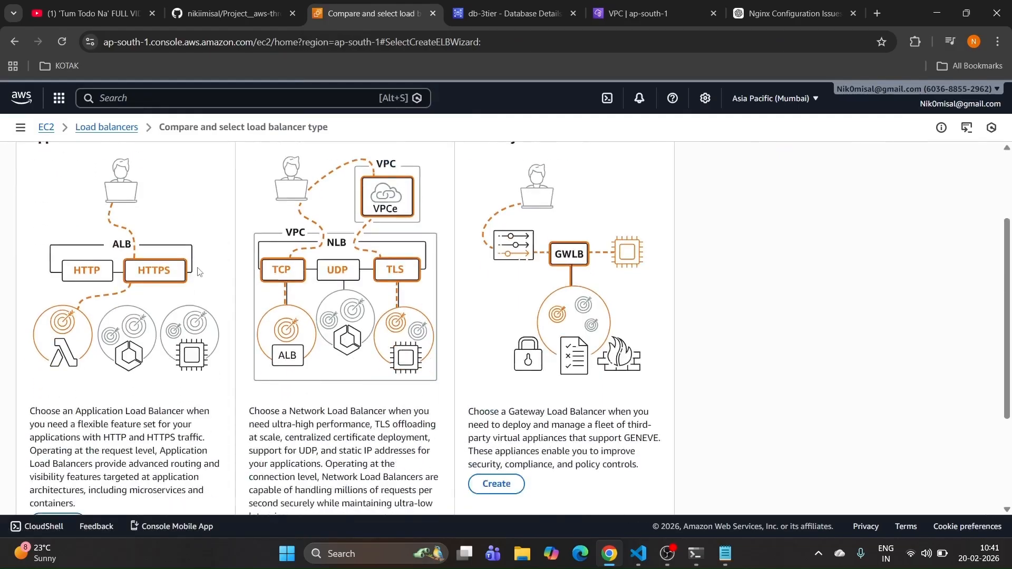
{"action": "left_click", "coordinate": [52, 373]}
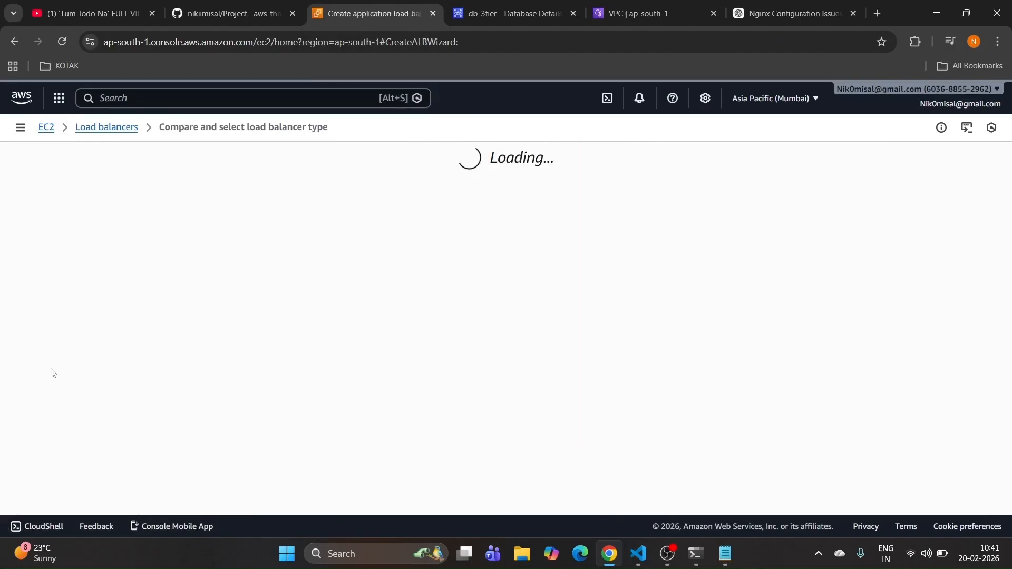
{"action": "left_click", "coordinate": [137, 335]}
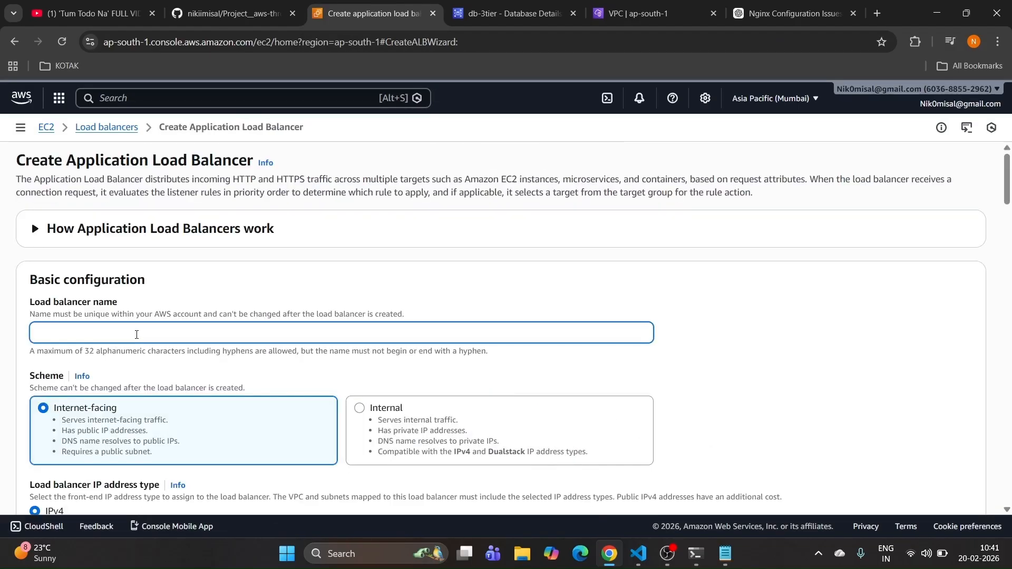
{"action": "type", "text": "web-alb"}
{"action": "scroll", "coordinate": [129, 337], "scroll_direction": "down", "scroll_amount": 2}
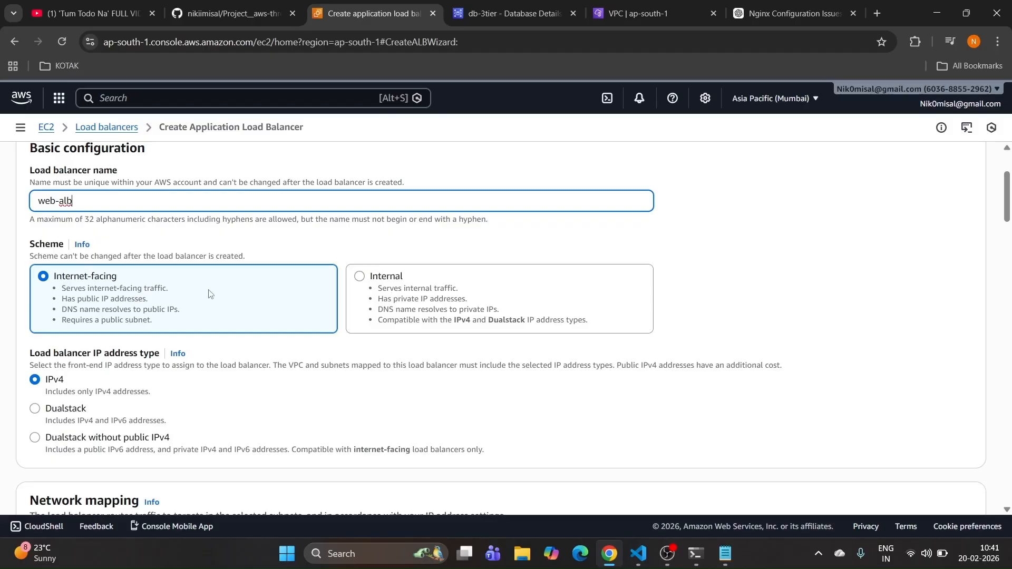
{"action": "scroll", "coordinate": [197, 300], "scroll_direction": "down", "scroll_amount": 3}
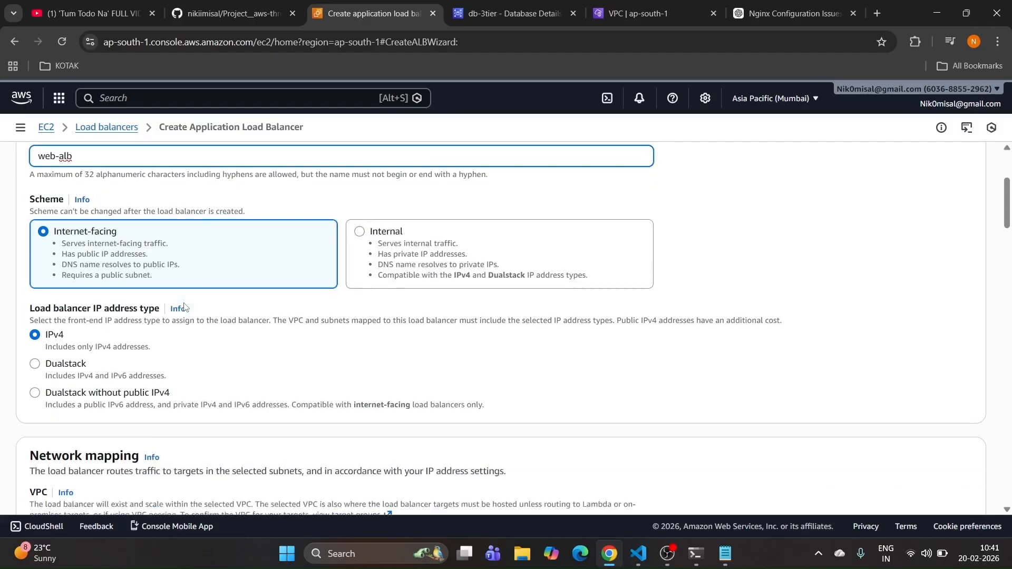
Step: Select the 3-tier-vpc-vpc VPC and rename the load balancer to external-web-alb
{"action": "left_click", "coordinate": [142, 384]}
{"action": "left_click", "coordinate": [143, 350]}
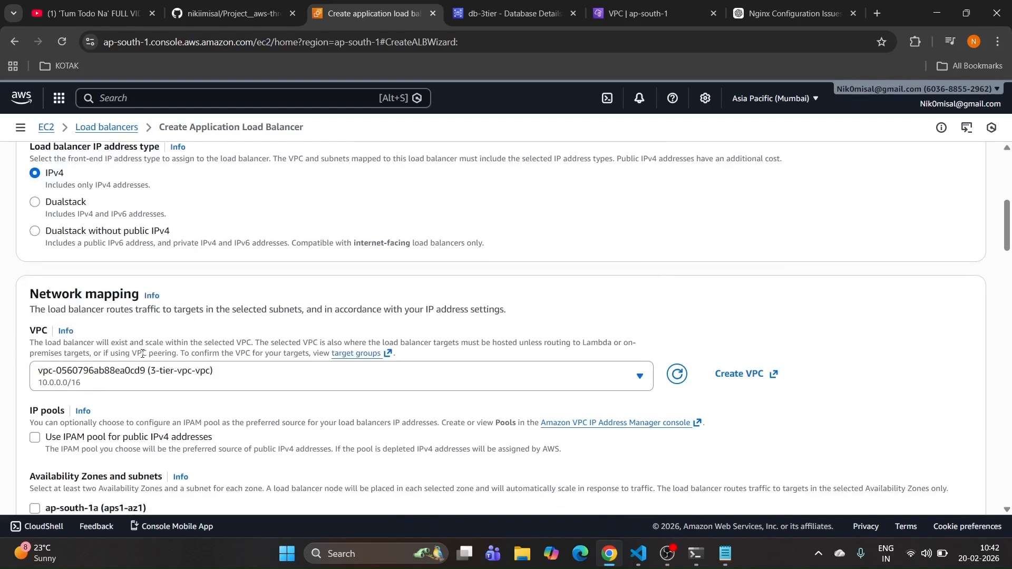
{"action": "scroll", "coordinate": [143, 354], "scroll_direction": "down", "scroll_amount": 3}
{"action": "scroll", "coordinate": [142, 354], "scroll_direction": "up", "scroll_amount": 8}
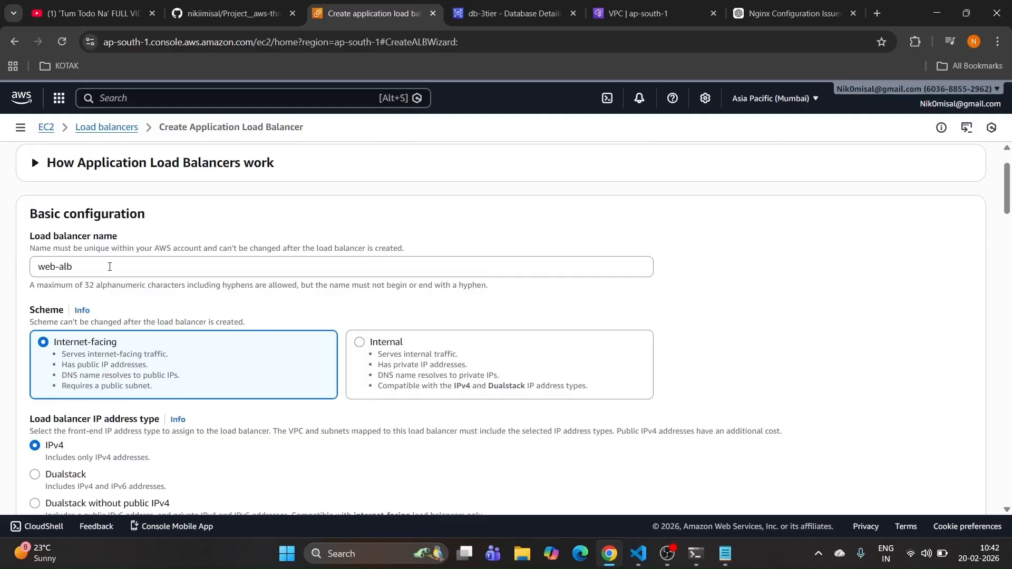
{"action": "left_click", "coordinate": [106, 267]}
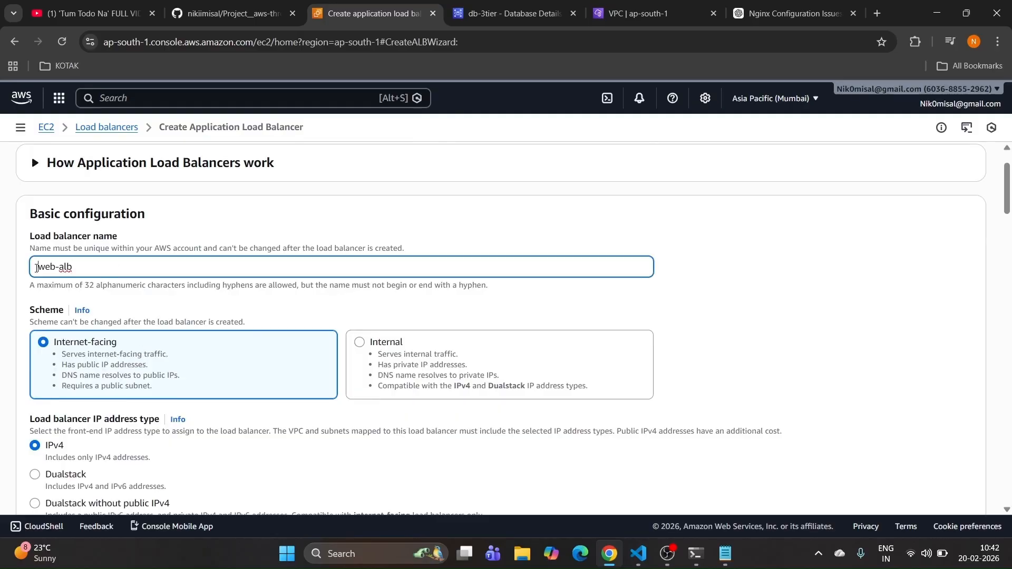
{"action": "type", "text": "external-"}
{"action": "scroll", "coordinate": [112, 321], "scroll_direction": "down", "scroll_amount": 1}
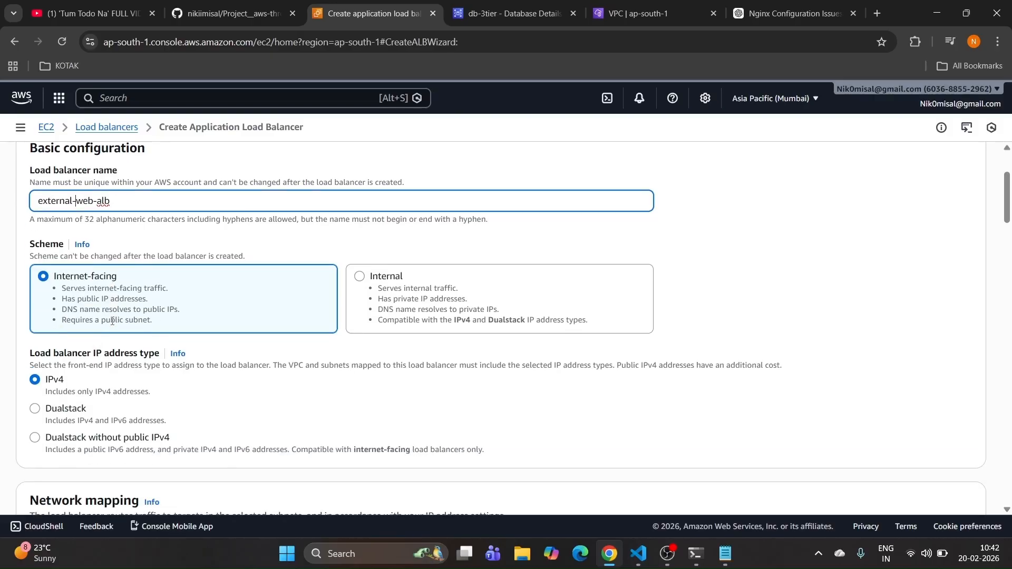
{"action": "scroll", "coordinate": [112, 323], "scroll_direction": "down", "scroll_amount": 6}
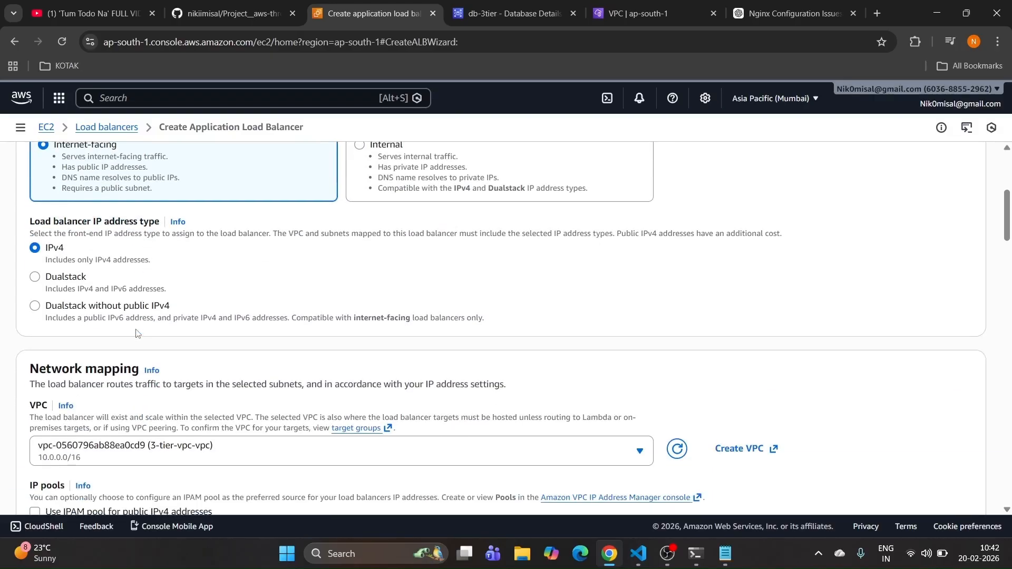
Step: Use subnets public1 (ap-south-1a) and public2 (ap-south-1b), and remove the default security group
{"action": "left_click", "coordinate": [34, 320]}
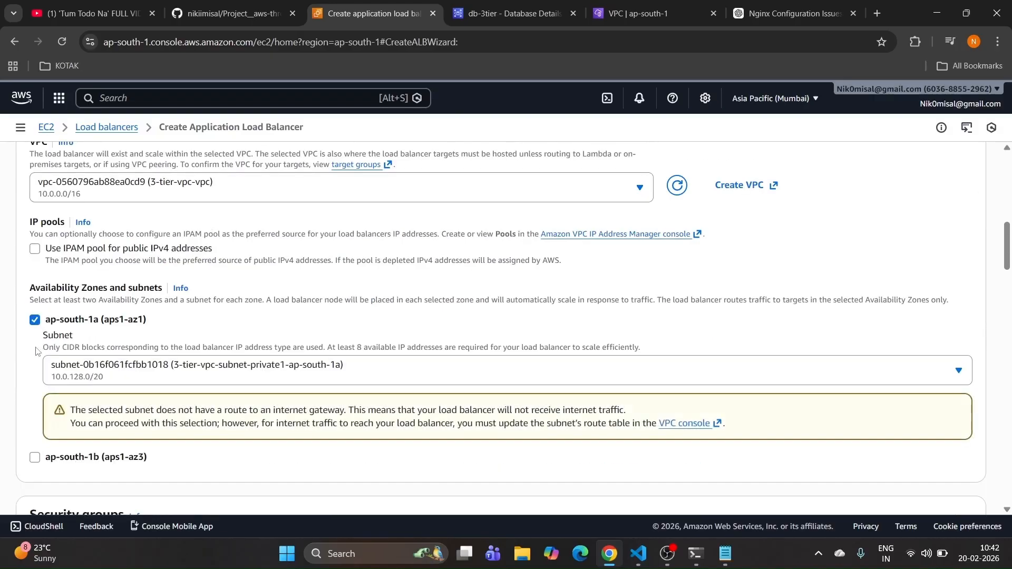
{"action": "left_click", "coordinate": [34, 457]}
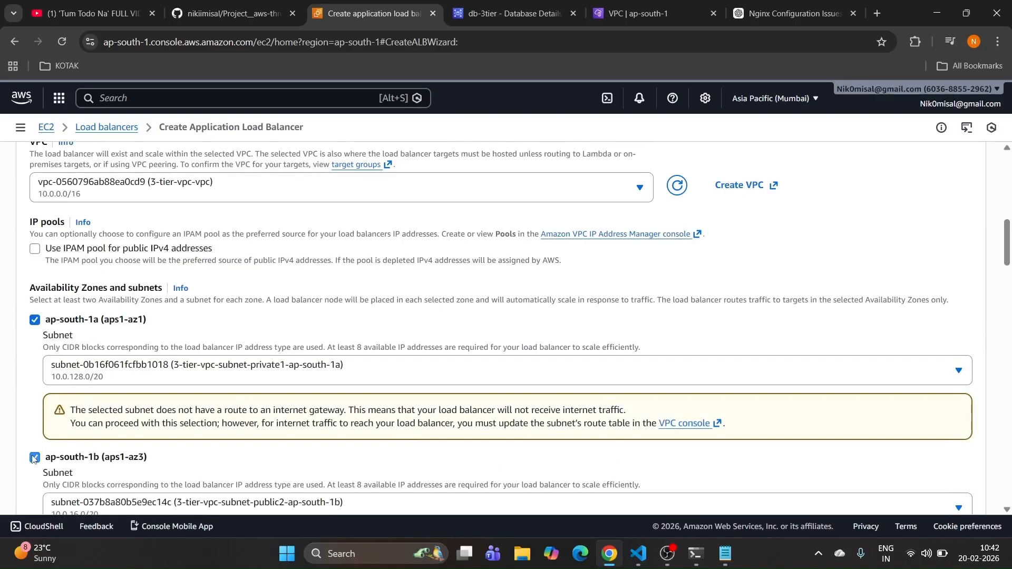
{"action": "left_click", "coordinate": [210, 370]}
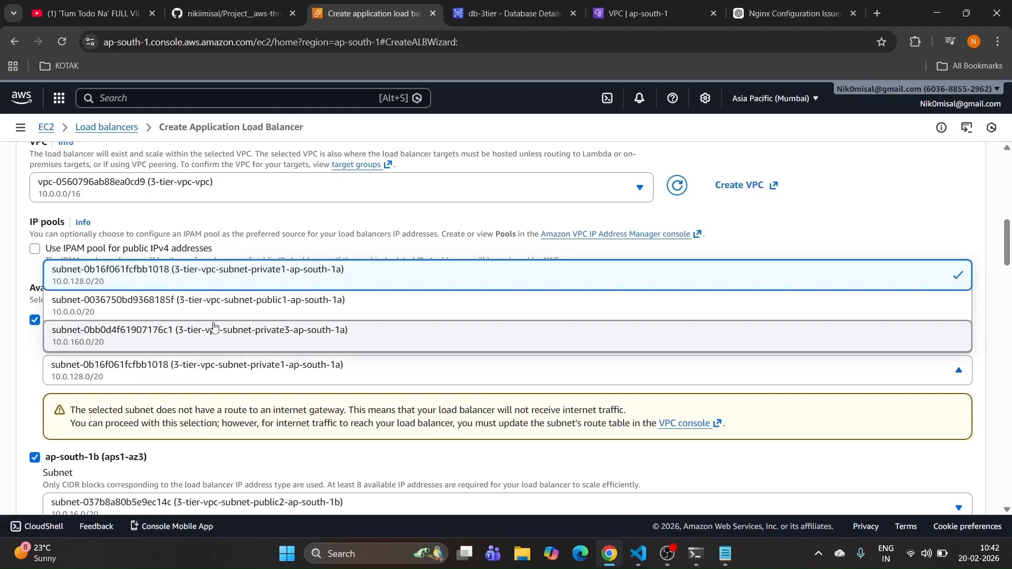
{"action": "left_click", "coordinate": [227, 308]}
{"action": "scroll", "coordinate": [227, 313], "scroll_direction": "down", "scroll_amount": 3}
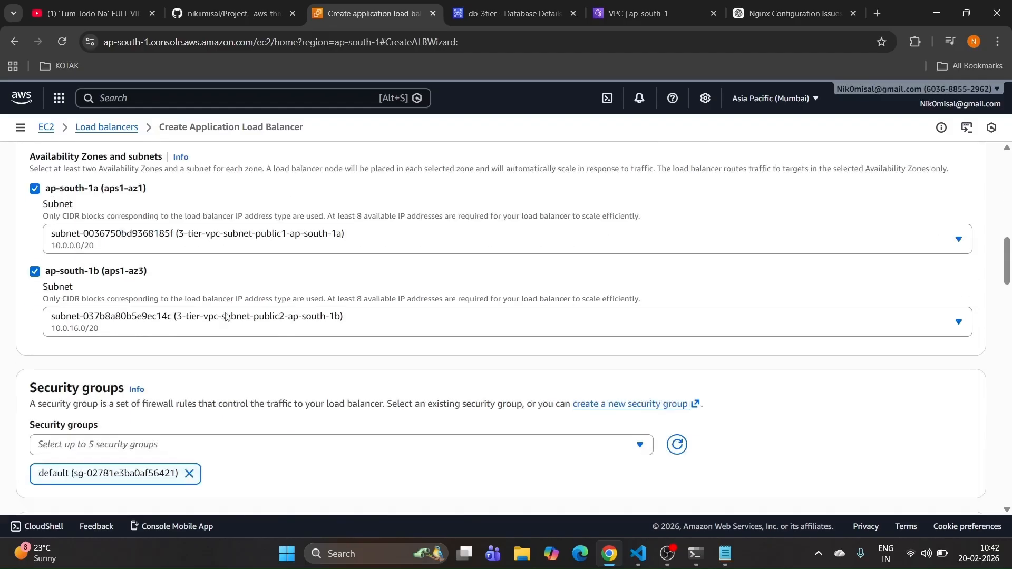
{"action": "left_click", "coordinate": [225, 325]}
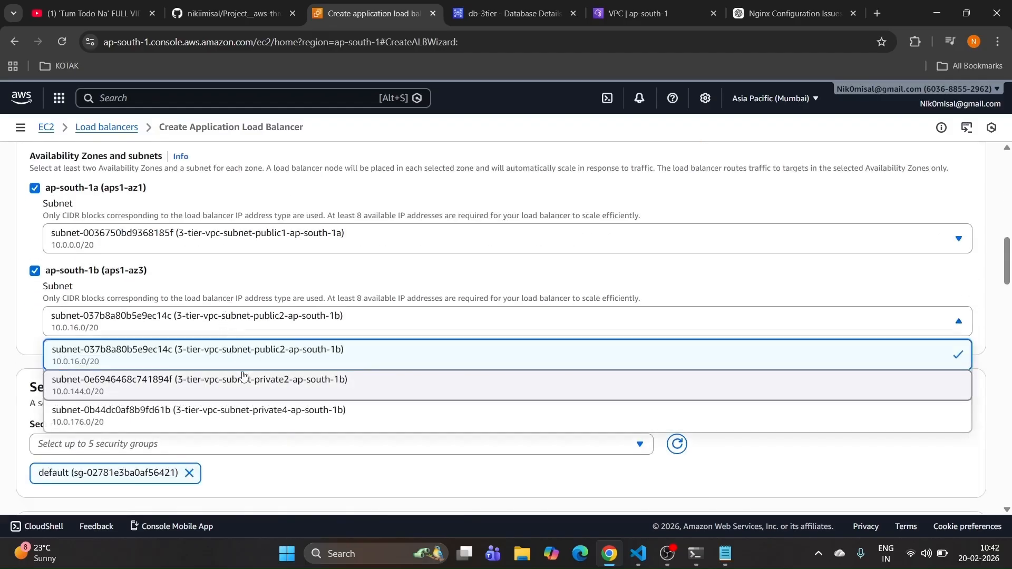
{"action": "left_click", "coordinate": [253, 353]}
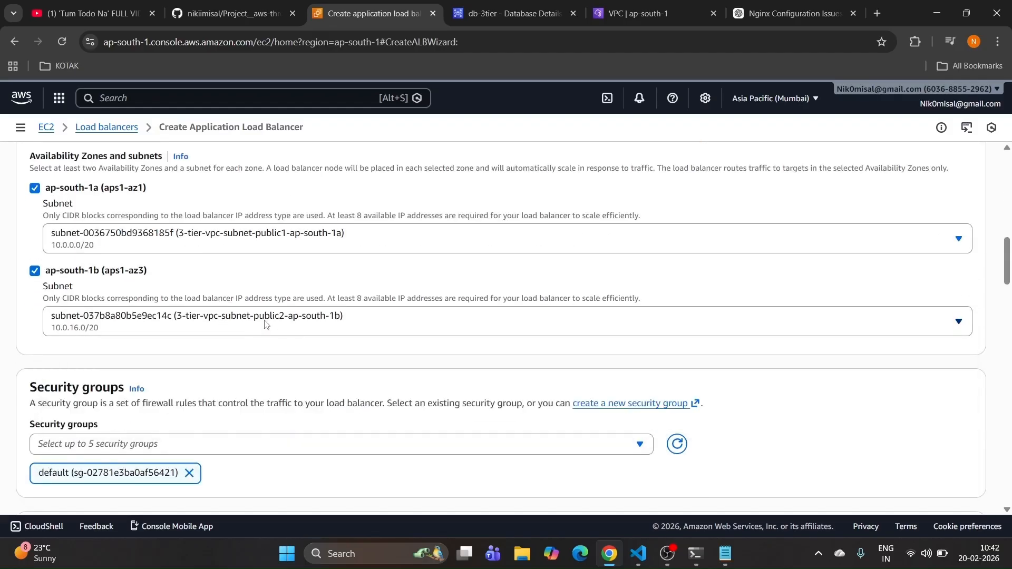
{"action": "scroll", "coordinate": [237, 364], "scroll_direction": "down", "scroll_amount": 1}
{"action": "left_click", "coordinate": [190, 407]}
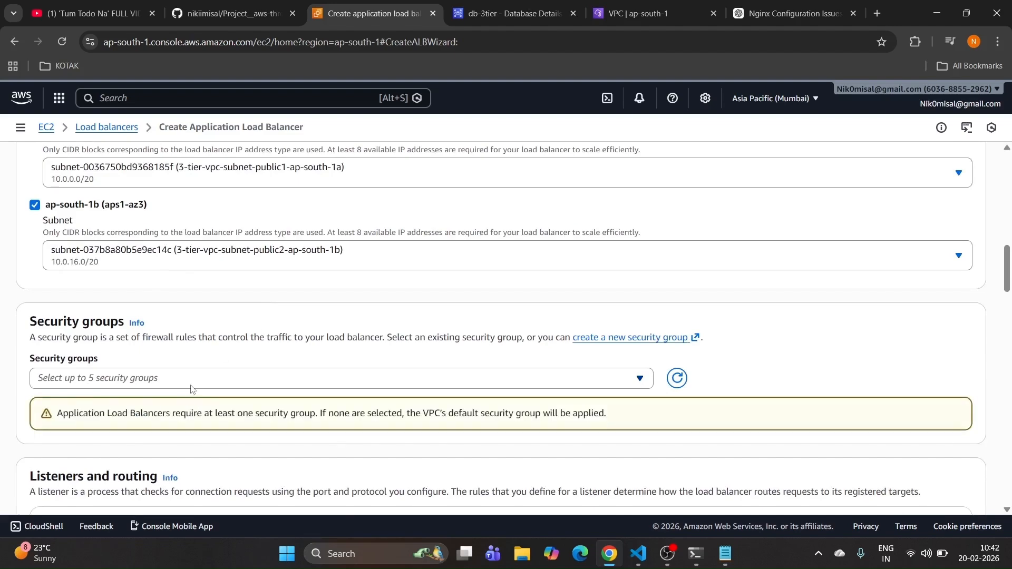
Step: Attach the 1. web-frontend-alb security group to the load balancer
{"action": "left_click", "coordinate": [191, 389]}
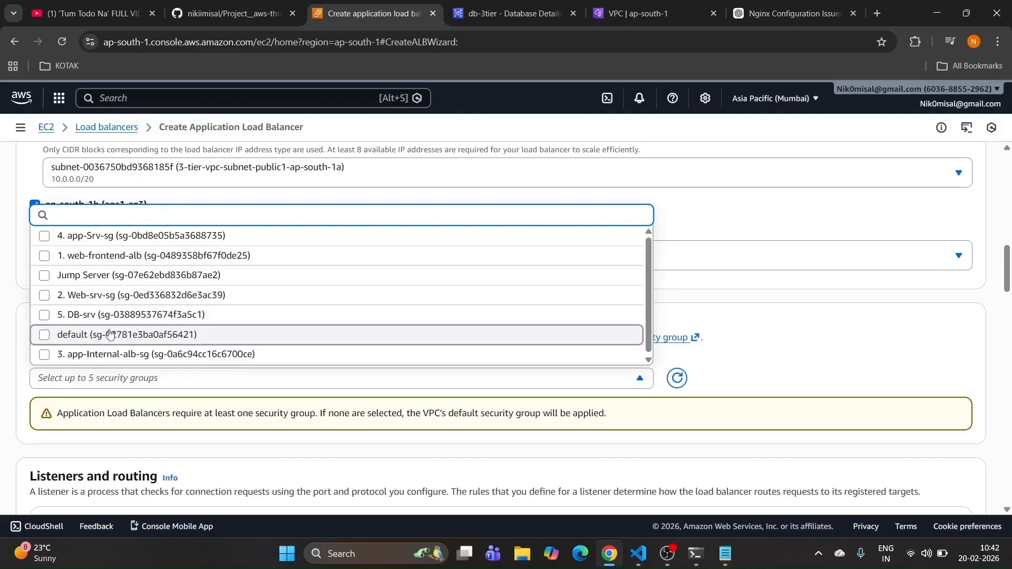
{"action": "left_click", "coordinate": [100, 256]}
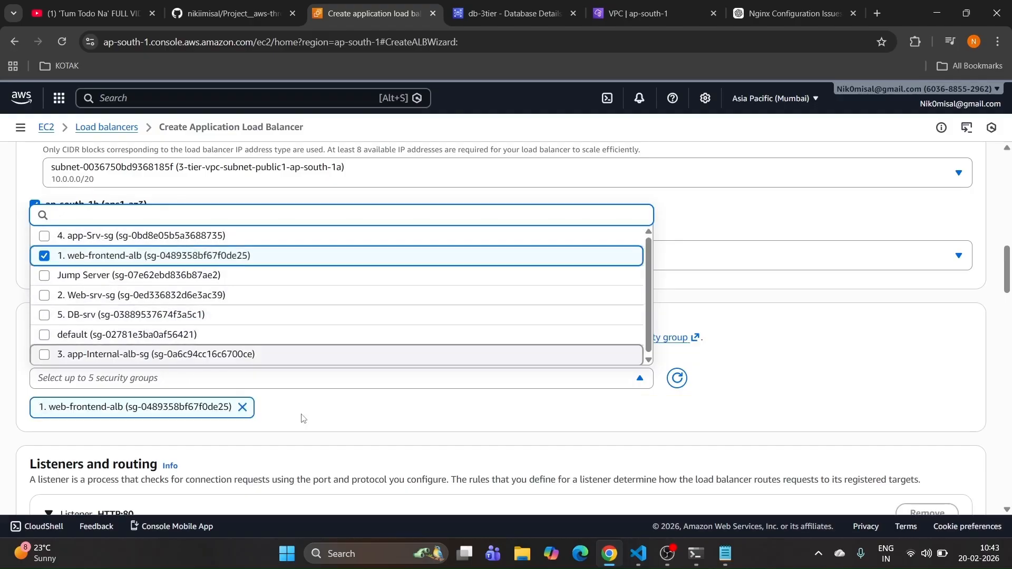
{"action": "left_click", "coordinate": [303, 418]}
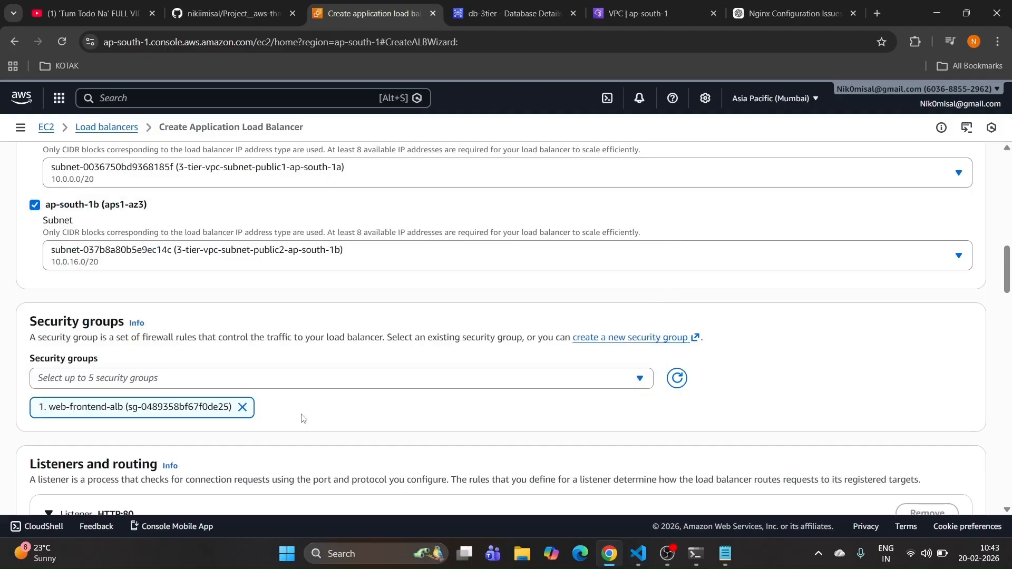
Step: Forward the HTTP 80 listener to the Web-tier-tg target group
{"action": "scroll", "coordinate": [303, 418], "scroll_direction": "down", "scroll_amount": 3}
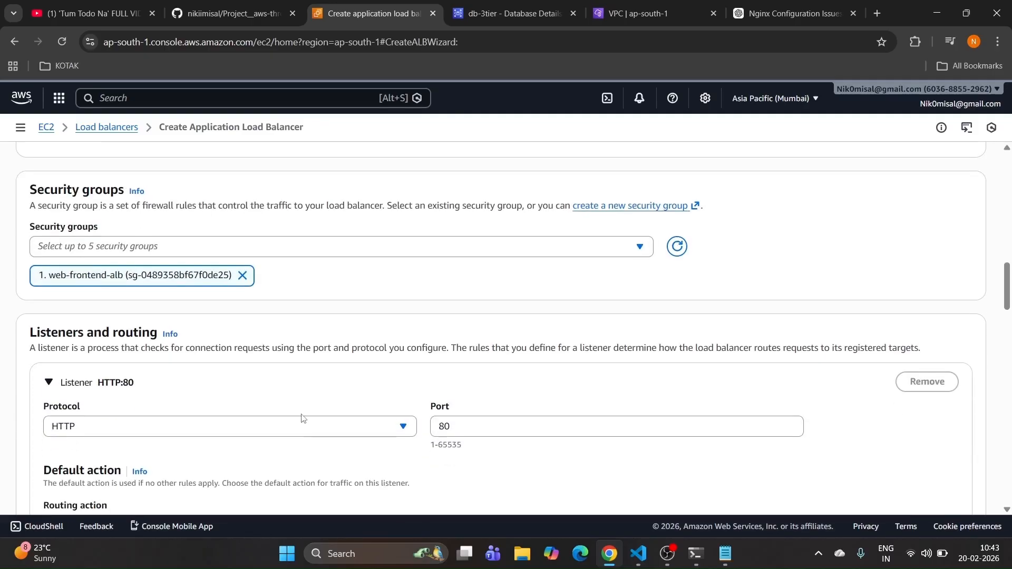
{"action": "scroll", "coordinate": [299, 414], "scroll_direction": "down", "scroll_amount": 1}
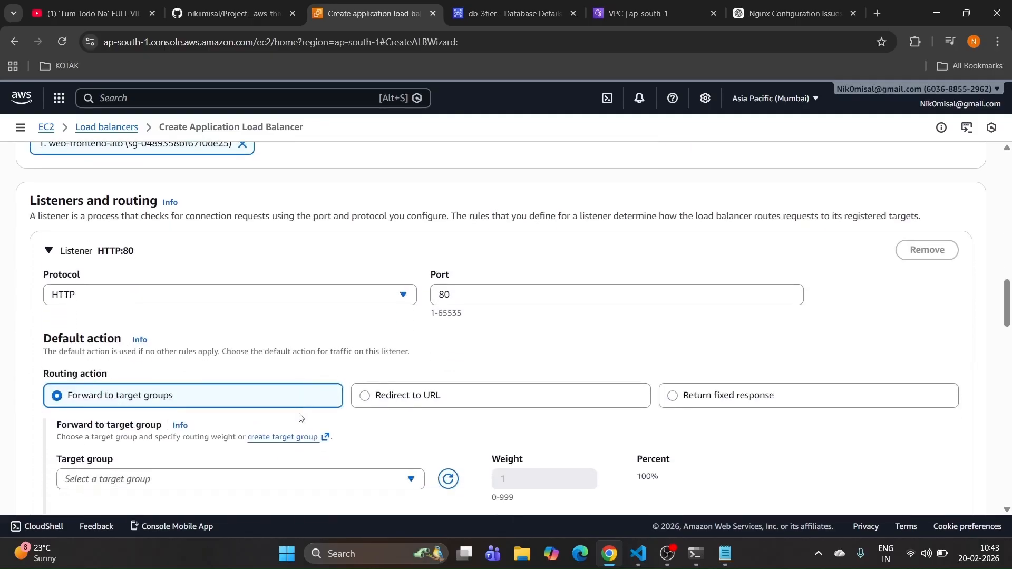
{"action": "scroll", "coordinate": [297, 415], "scroll_direction": "down", "scroll_amount": 1}
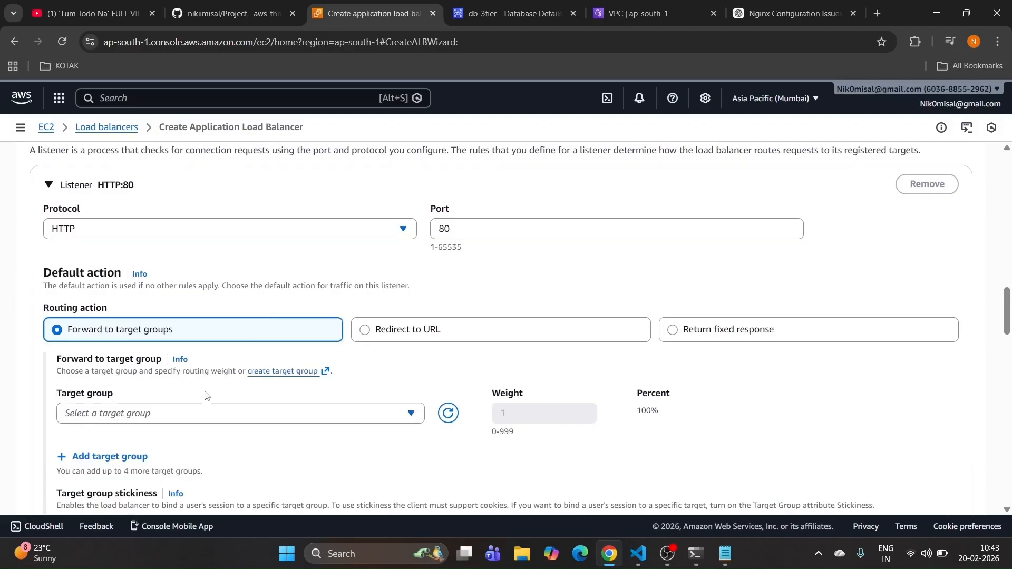
{"action": "left_click", "coordinate": [205, 411]}
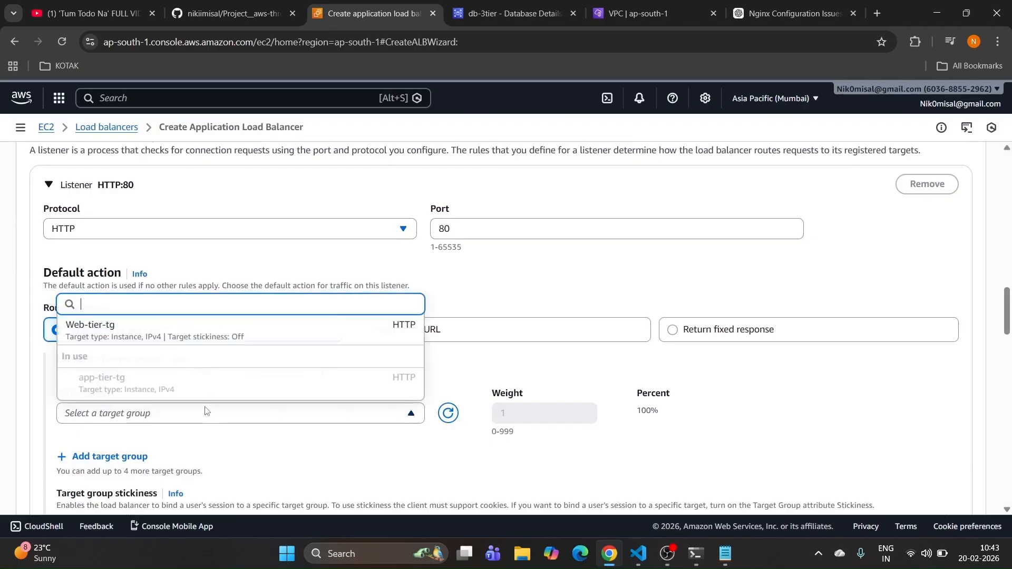
{"action": "left_click", "coordinate": [148, 333]}
Step: Create the external-web-alb load balancer
{"action": "scroll", "coordinate": [213, 361], "scroll_direction": "down", "scroll_amount": 3}
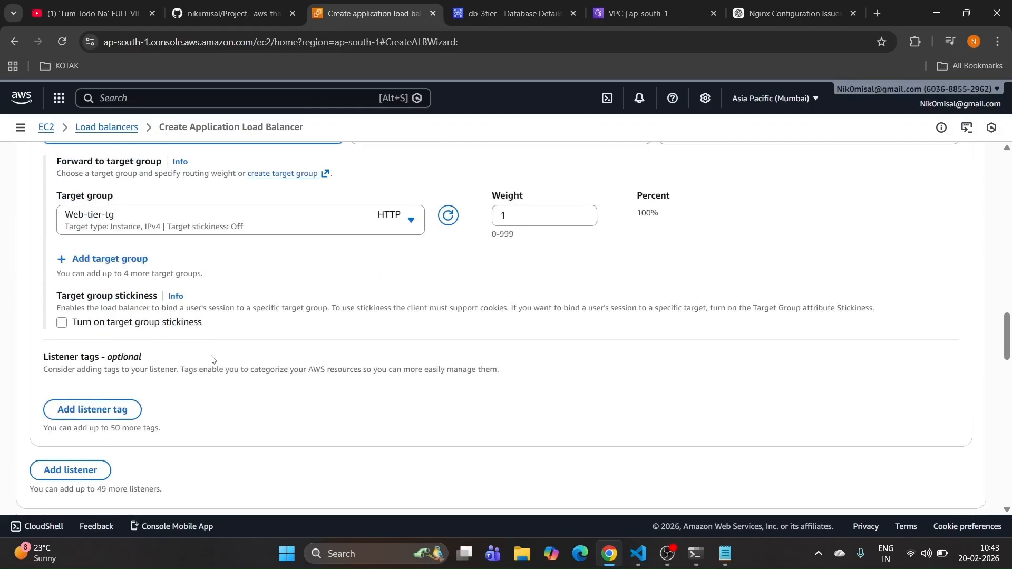
{"action": "scroll", "coordinate": [212, 361], "scroll_direction": "down", "scroll_amount": 3}
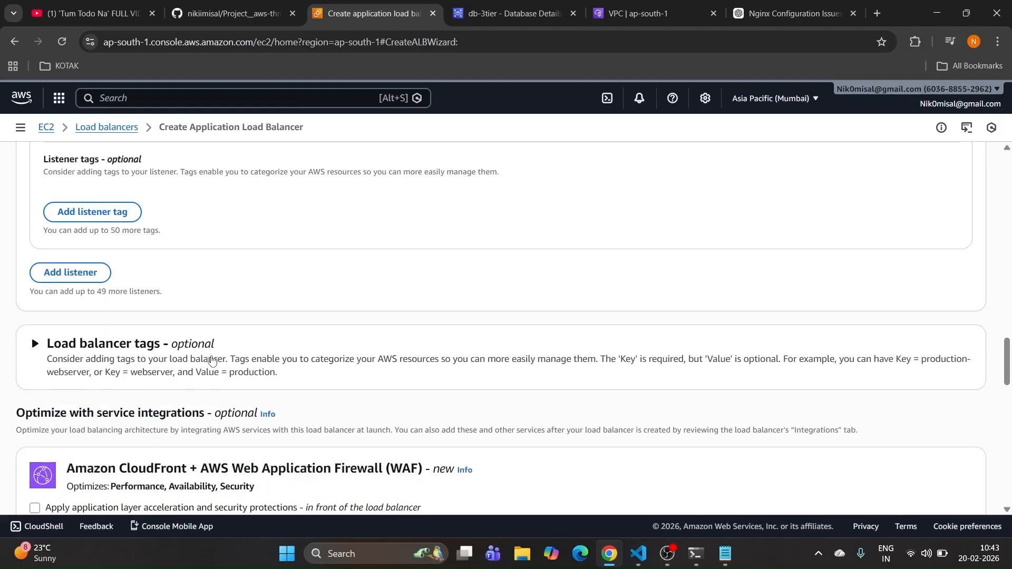
{"action": "scroll", "coordinate": [213, 360], "scroll_direction": "down", "scroll_amount": 12}
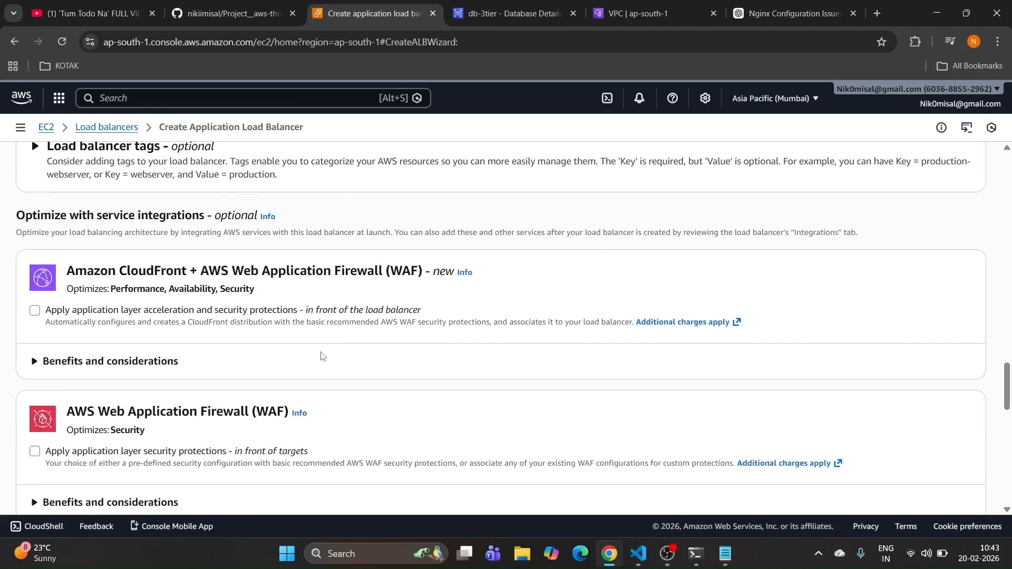
{"action": "scroll", "coordinate": [322, 354], "scroll_direction": "down", "scroll_amount": 2}
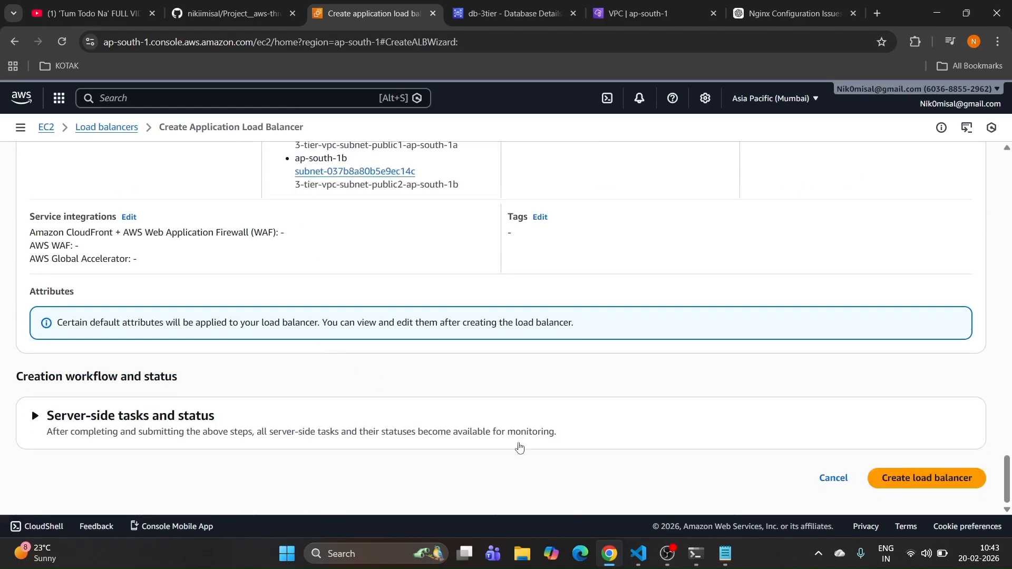
{"action": "left_click", "coordinate": [917, 480]}
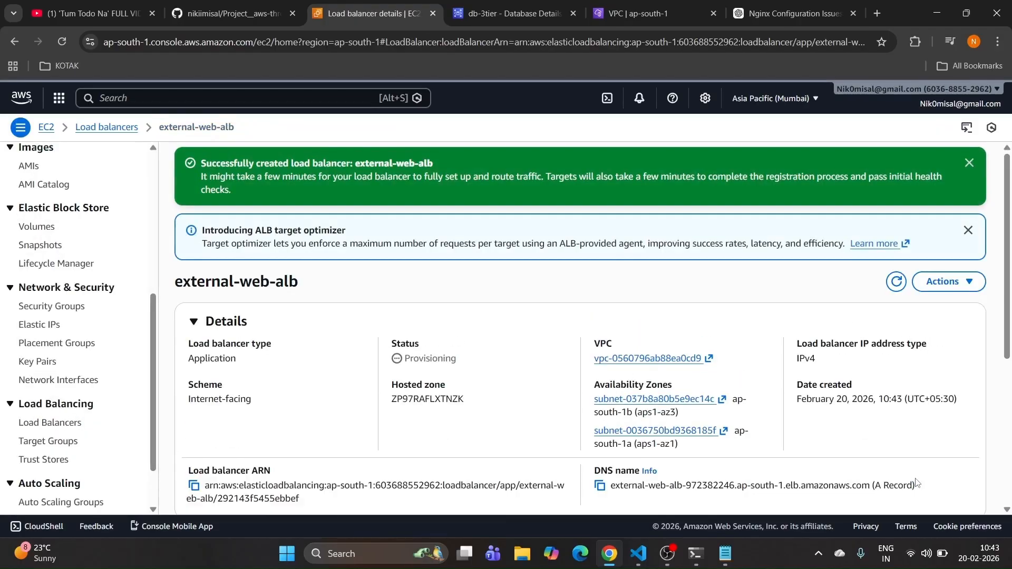
{"action": "left_click", "coordinate": [232, 13]}
{"action": "scroll", "coordinate": [202, 331], "scroll_direction": "down", "scroll_amount": 2}
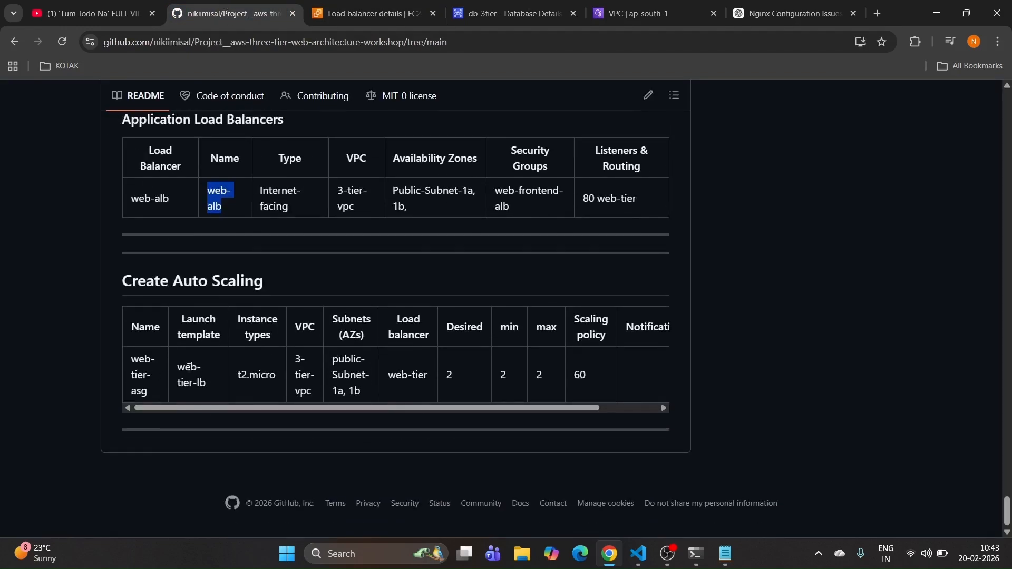
{"action": "left_click_drag", "start_coordinate": [177, 369], "coordinate": [230, 400]}
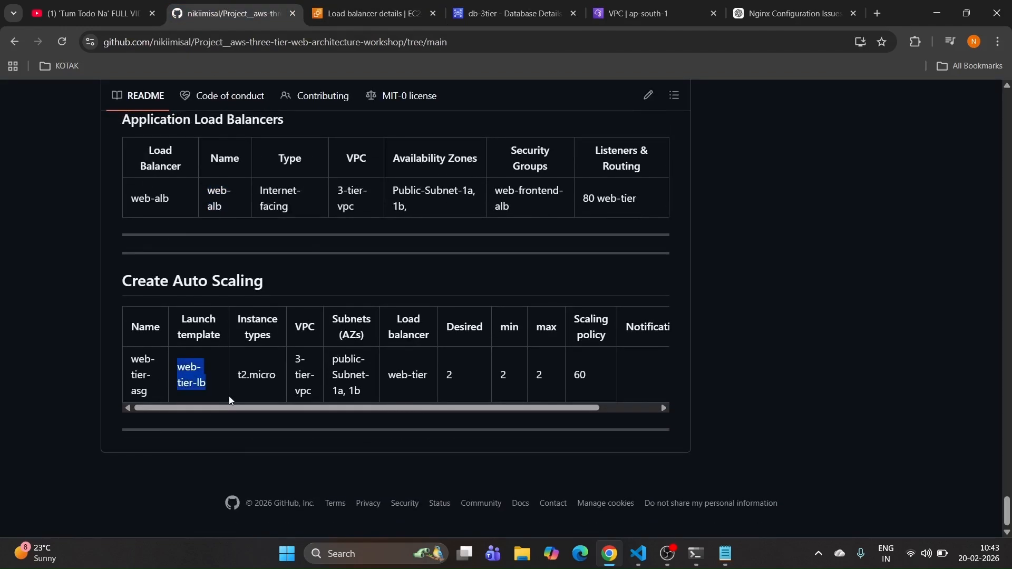
{"action": "left_click_drag", "start_coordinate": [154, 386], "coordinate": [126, 355]}
{"action": "key", "text": "ctrl+c"}
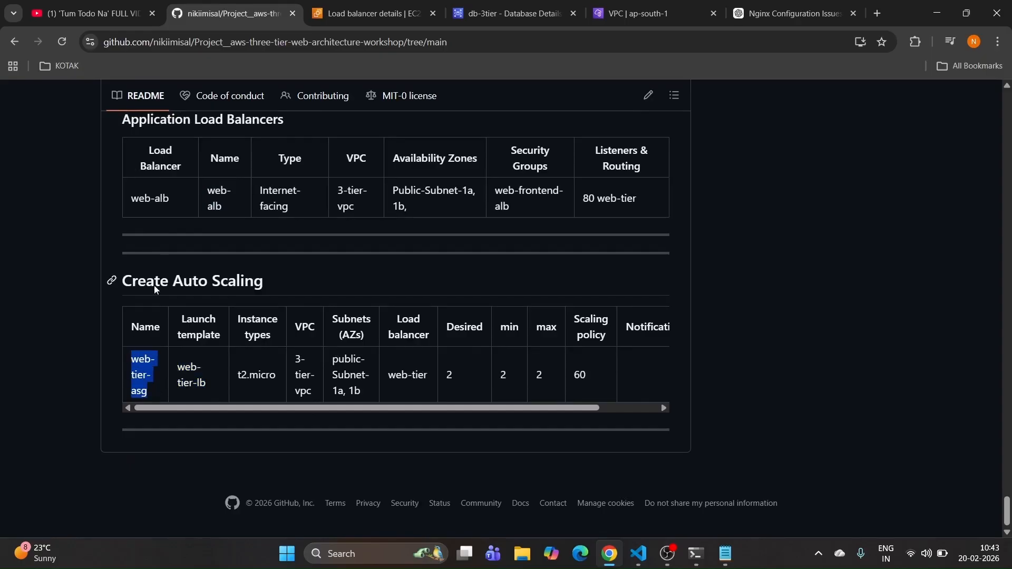
{"action": "left_click", "coordinate": [368, 13]}
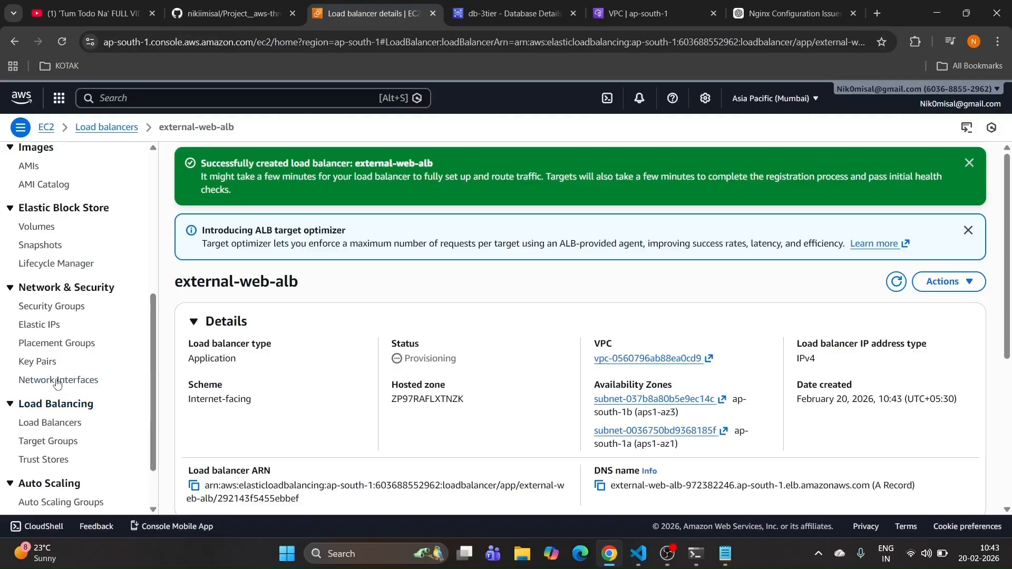
{"action": "scroll", "coordinate": [53, 387], "scroll_direction": "down", "scroll_amount": 1}
Step: Start a new Auto Scaling group named web-tier-asg
{"action": "left_click", "coordinate": [44, 438]}
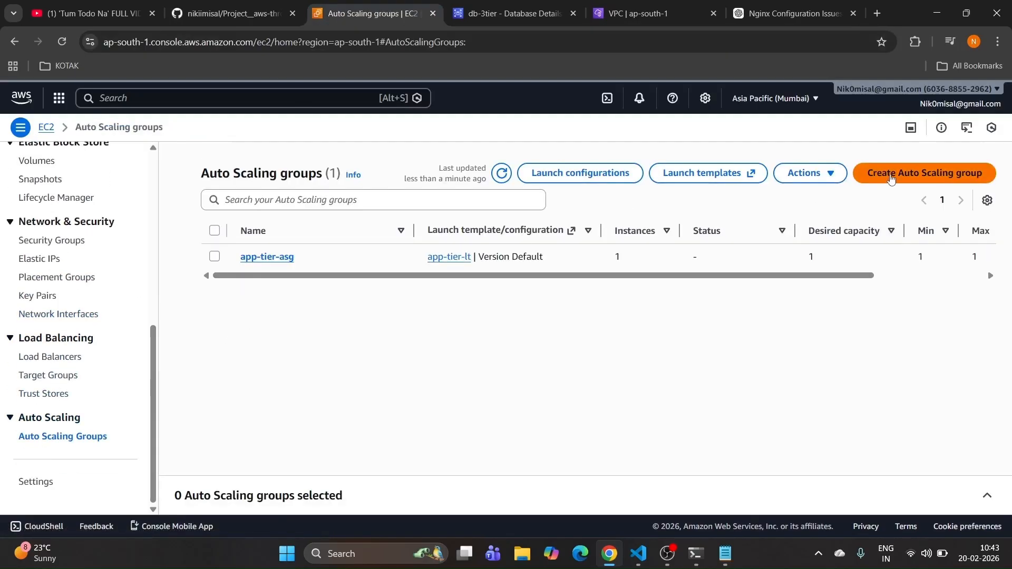
{"action": "left_click", "coordinate": [890, 177]}
{"action": "left_click", "coordinate": [305, 288]}
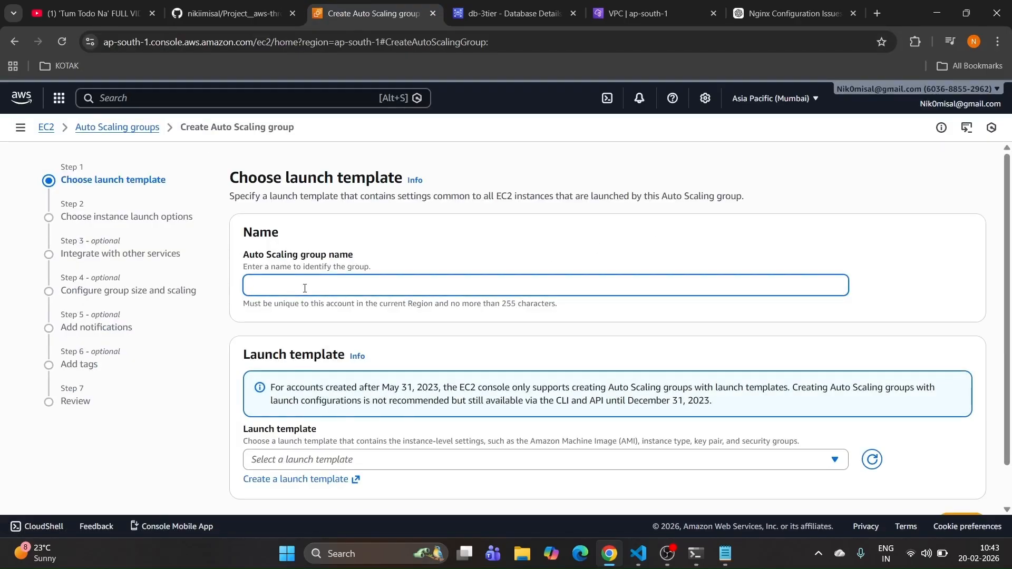
{"action": "key", "text": "ctrl+v"}
Step: Base the group on the web-tier-lt launch template and continue to instance options
{"action": "scroll", "coordinate": [319, 284], "scroll_direction": "down", "scroll_amount": 1}
{"action": "left_click", "coordinate": [344, 414]}
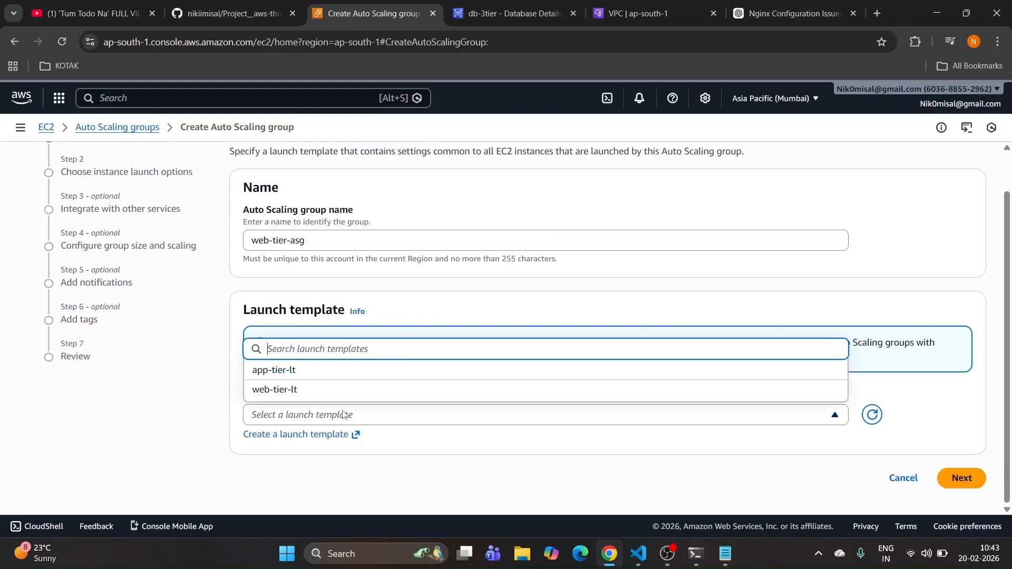
{"action": "left_click", "coordinate": [298, 393]}
{"action": "scroll", "coordinate": [297, 393], "scroll_direction": "down", "scroll_amount": 5}
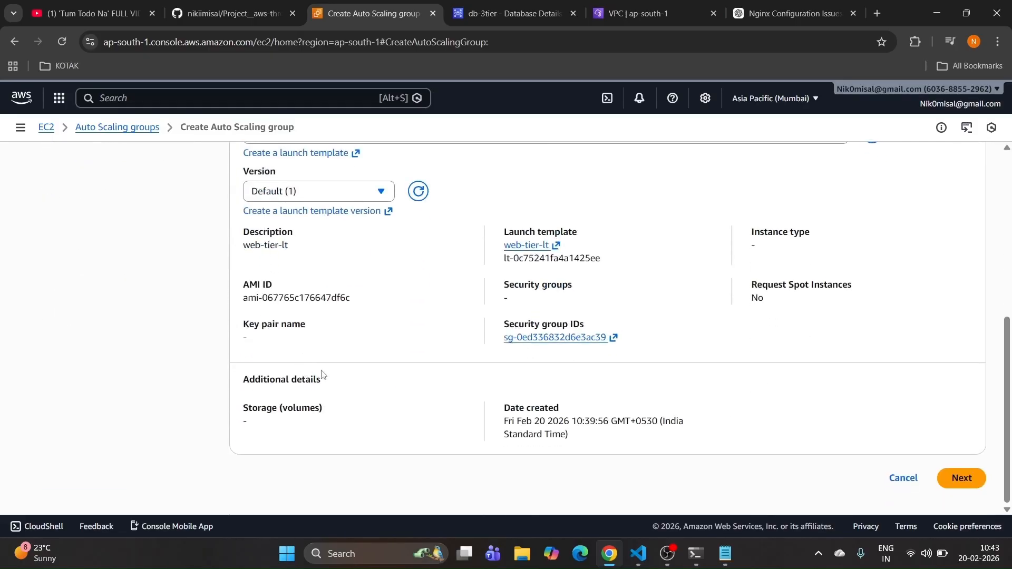
{"action": "left_click", "coordinate": [961, 478]}
Step: Manually add t2.small as the group's instance type
{"action": "scroll", "coordinate": [317, 337], "scroll_direction": "up", "scroll_amount": 6}
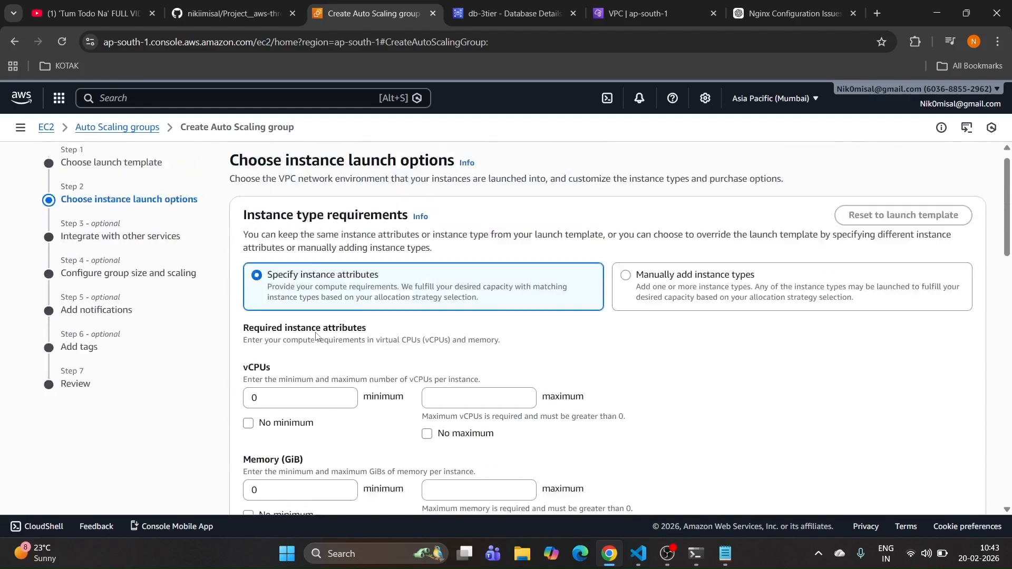
{"action": "left_click", "coordinate": [702, 312]}
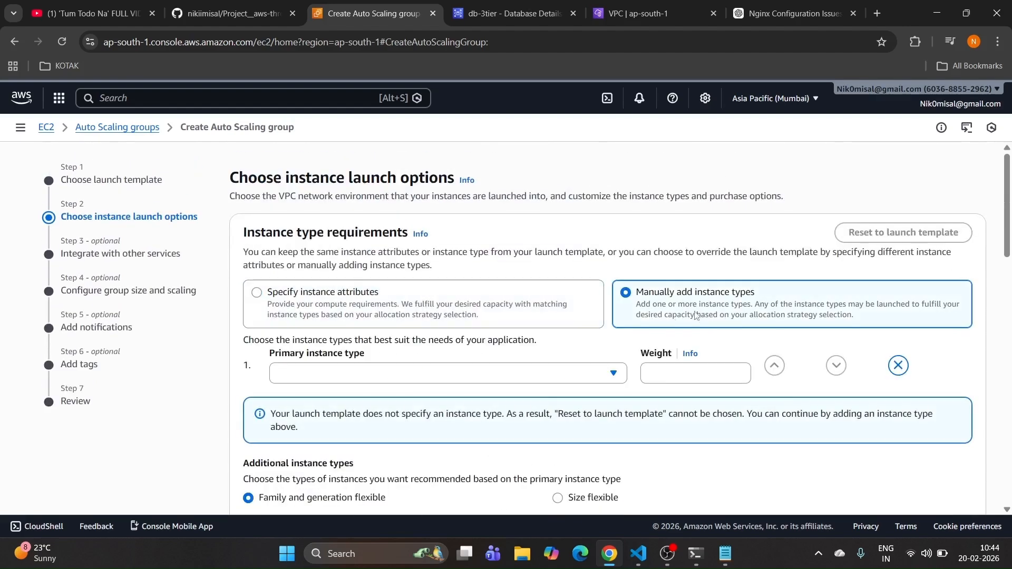
{"action": "left_click", "coordinate": [377, 376]}
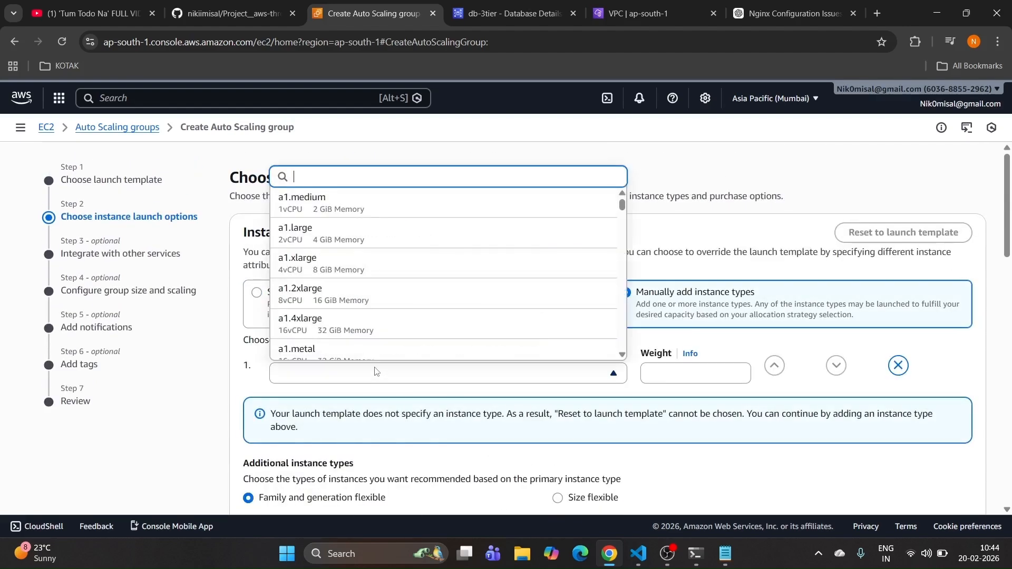
{"action": "type", "text": "t2."}
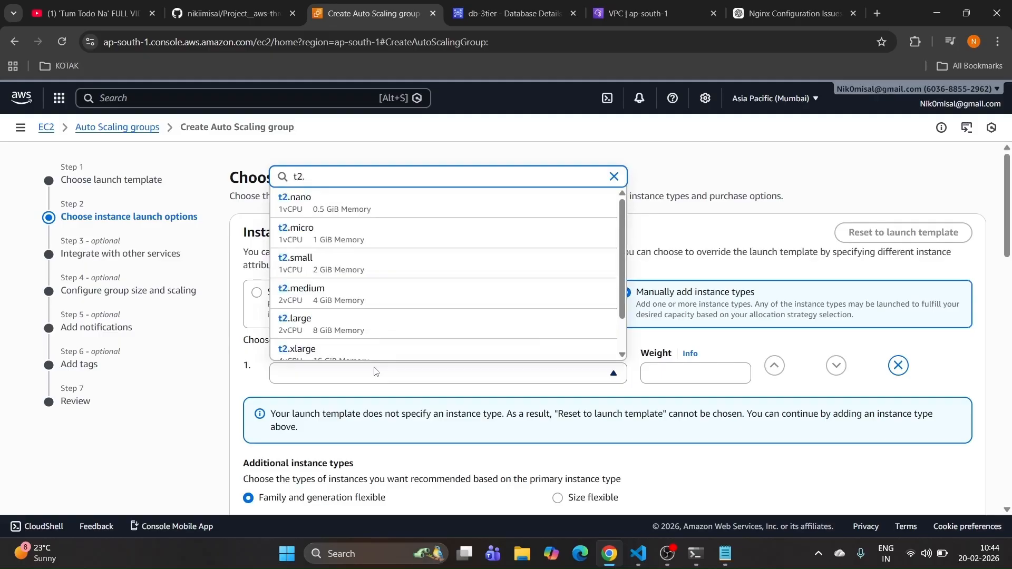
{"action": "left_click", "coordinate": [394, 274]}
Step: Place the group in 3-tier-vpc-vpc using the public1 (ap-south-1a) and public2 (ap-south-1b) subnets
{"action": "scroll", "coordinate": [392, 279], "scroll_direction": "down", "scroll_amount": 15}
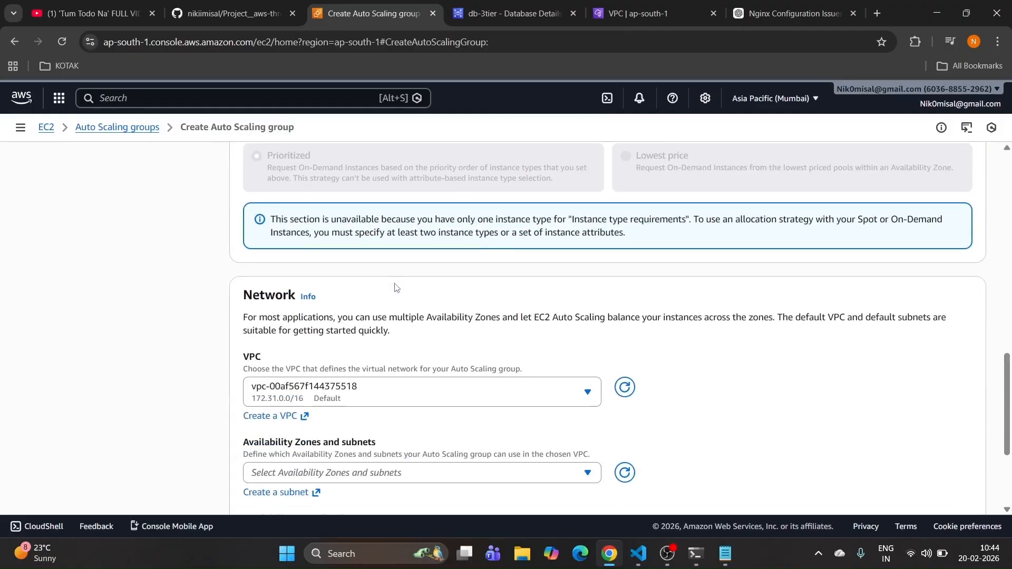
{"action": "left_click", "coordinate": [381, 269]}
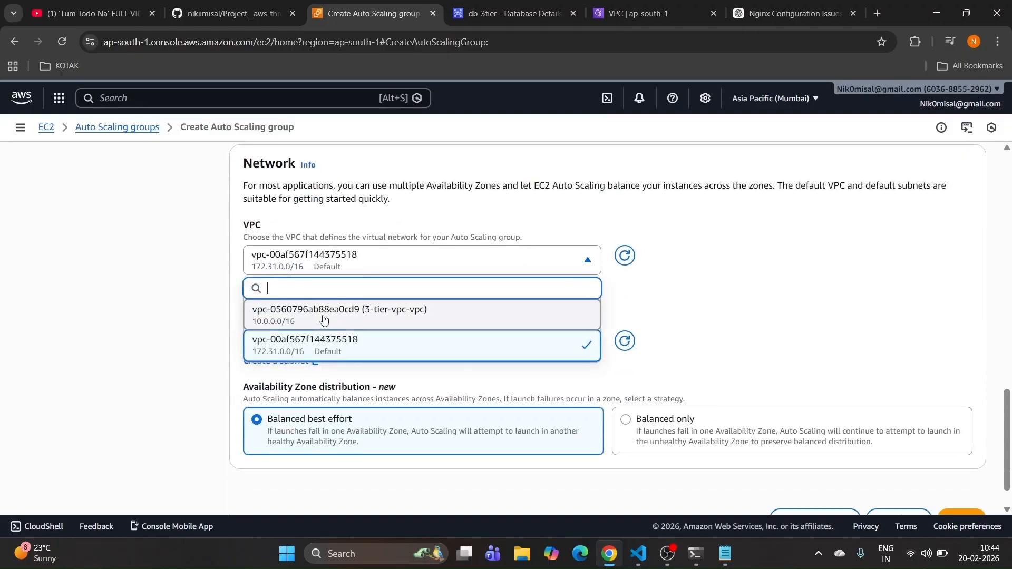
{"action": "left_click", "coordinate": [323, 317]}
{"action": "left_click", "coordinate": [399, 342]}
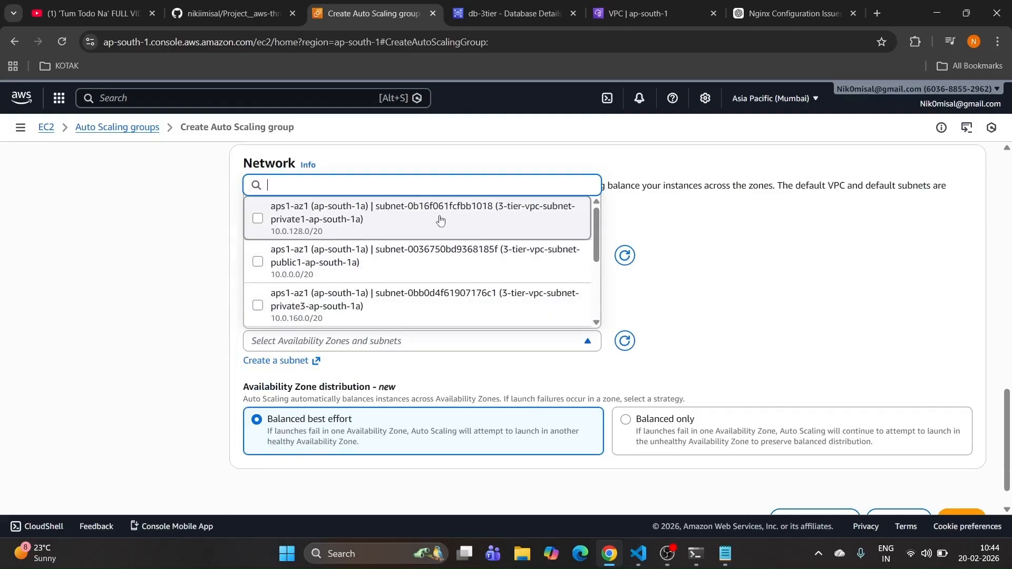
{"action": "left_click", "coordinate": [336, 271]}
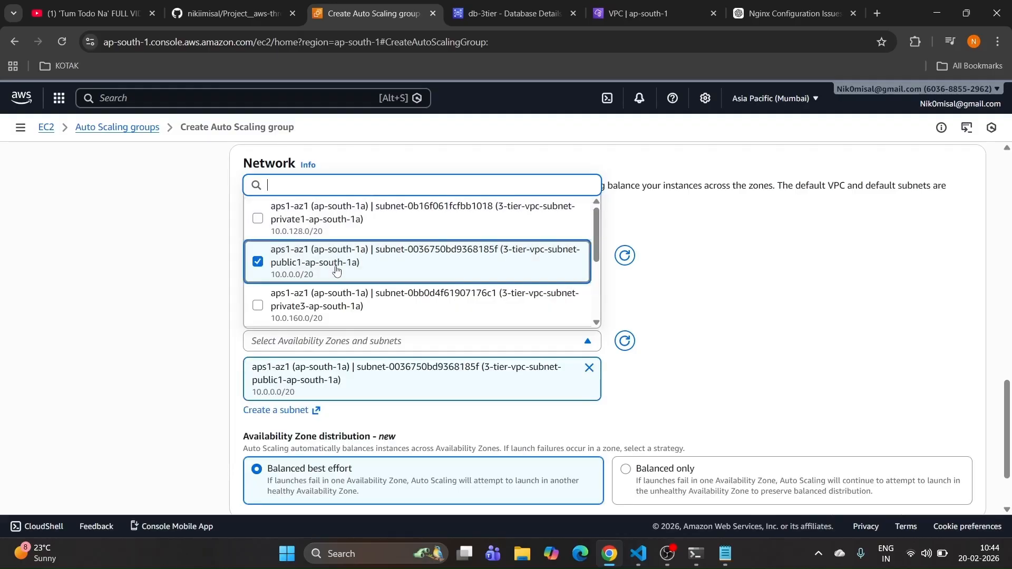
{"action": "scroll", "coordinate": [348, 298], "scroll_direction": "down", "scroll_amount": 2}
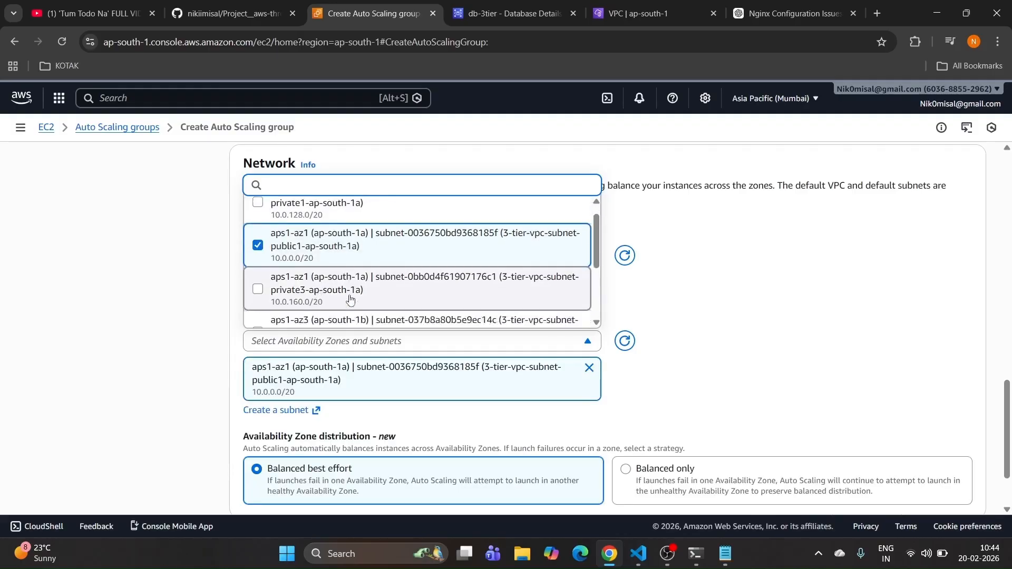
{"action": "left_click", "coordinate": [336, 290]}
{"action": "left_click", "coordinate": [723, 296]}
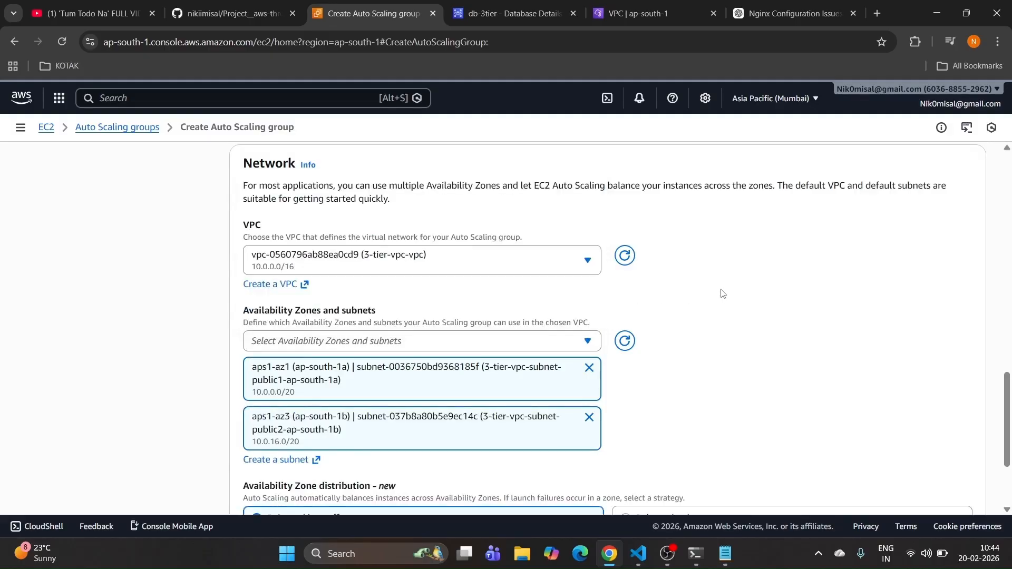
{"action": "scroll", "coordinate": [723, 293], "scroll_direction": "down", "scroll_amount": 3}
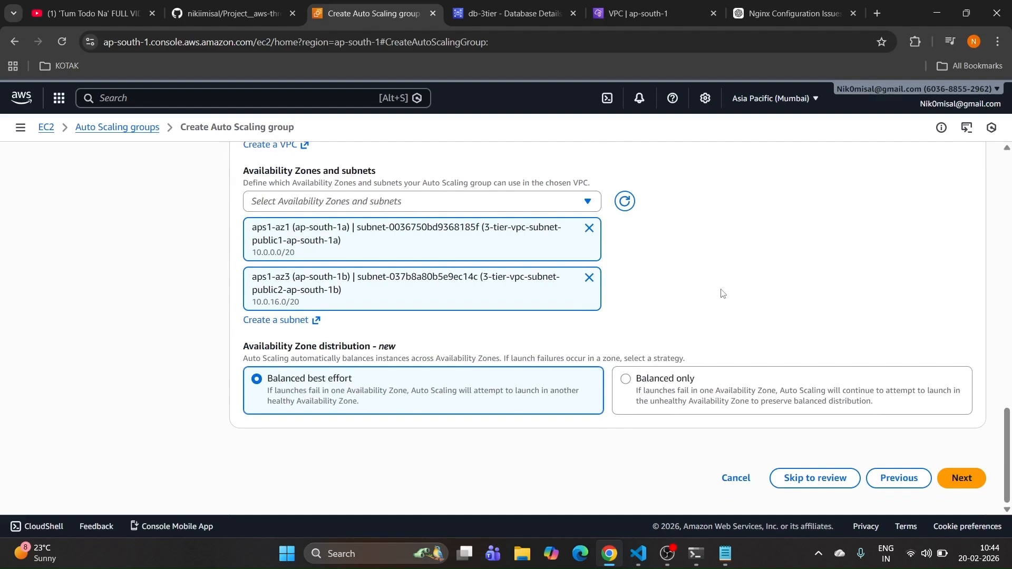
Step: Attach web-tier-asg to the existing Web-tier-tg target group and proceed to group size
{"action": "left_click", "coordinate": [962, 478]}
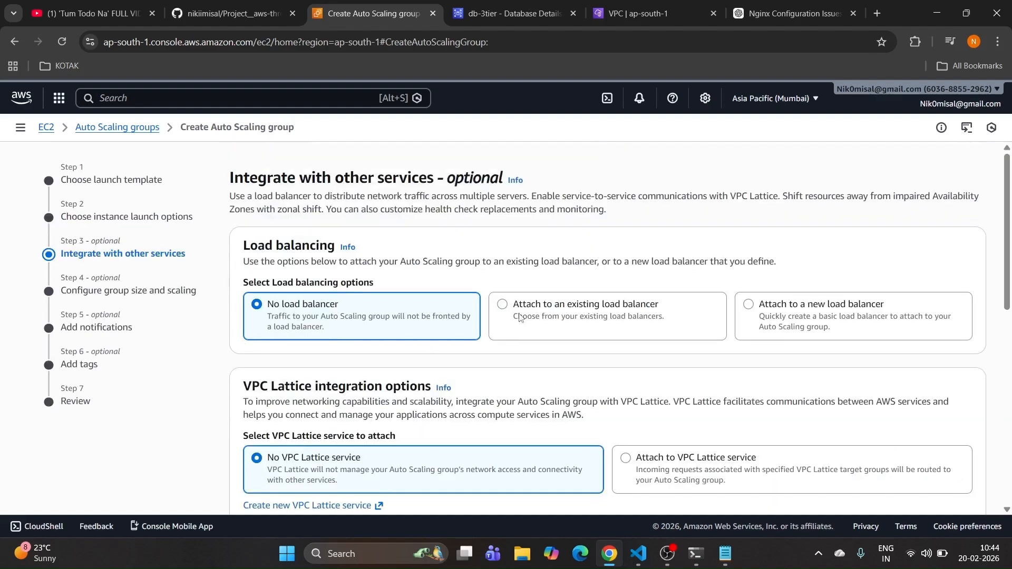
{"action": "left_click", "coordinate": [580, 314]}
{"action": "scroll", "coordinate": [580, 313], "scroll_direction": "down", "scroll_amount": 3}
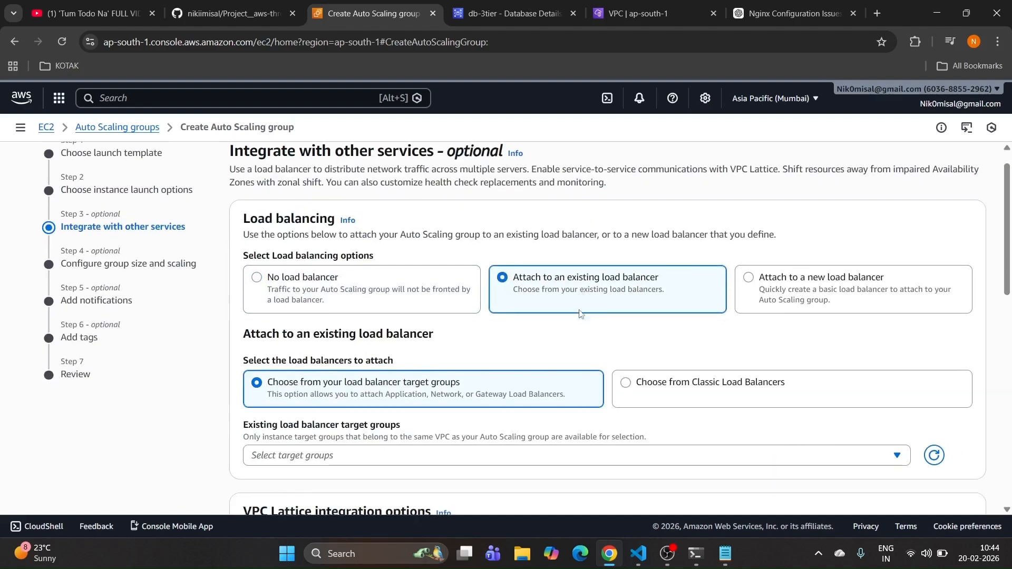
{"action": "left_click", "coordinate": [384, 351]}
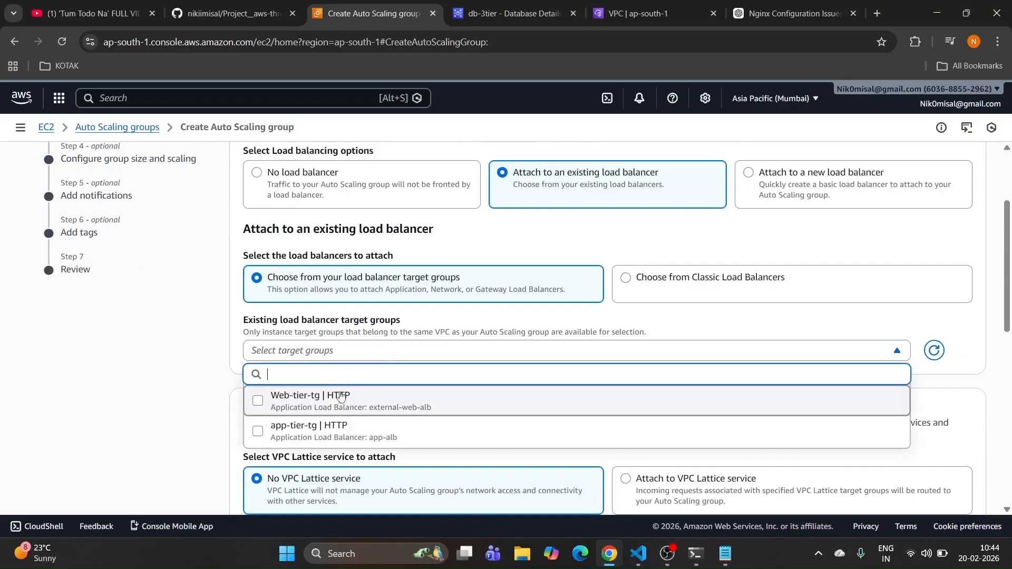
{"action": "left_click", "coordinate": [332, 407]}
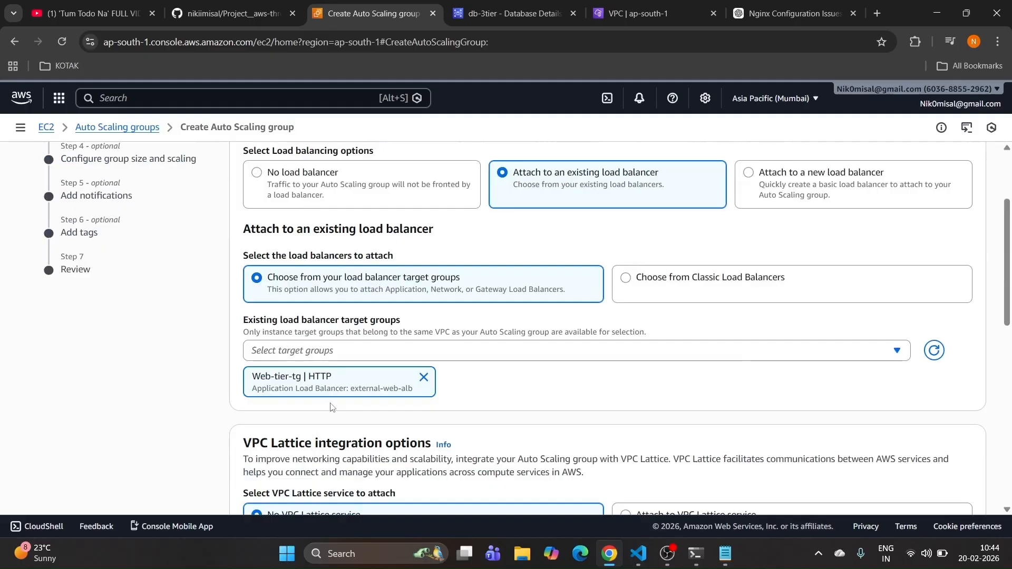
{"action": "scroll", "coordinate": [331, 407], "scroll_direction": "down", "scroll_amount": 6}
{"action": "scroll", "coordinate": [331, 407], "scroll_direction": "down", "scroll_amount": 4}
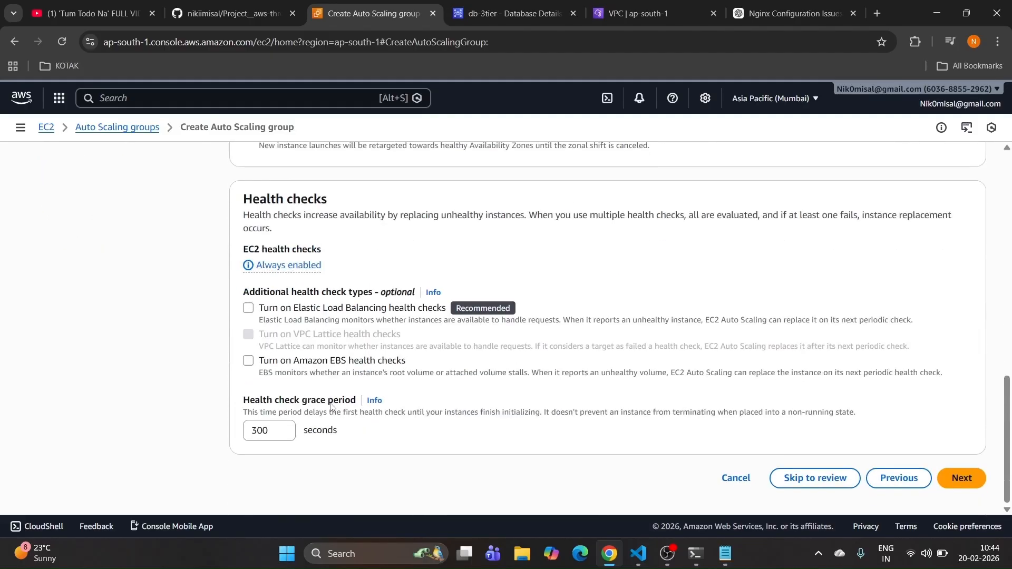
{"action": "left_click", "coordinate": [944, 486]}
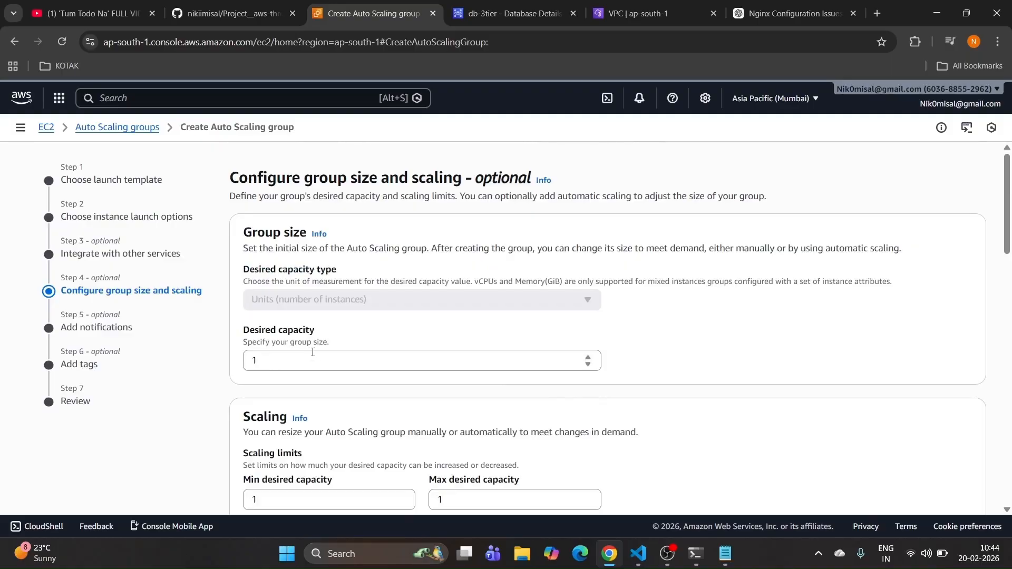
Step: Use a target tracking policy on Average CPU utilization at 50, then continue to notifications
{"action": "scroll", "coordinate": [312, 352], "scroll_direction": "down", "scroll_amount": 3}
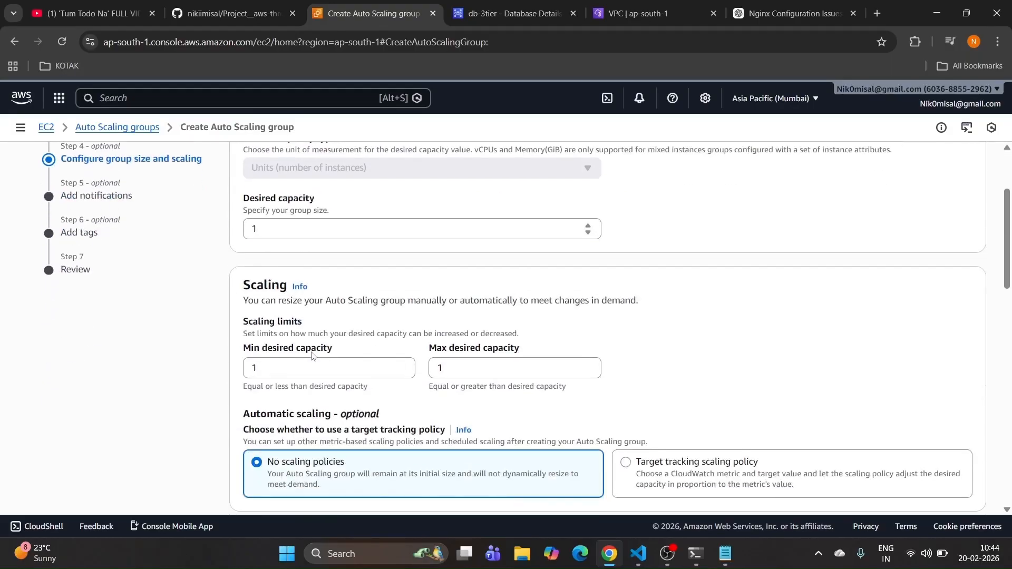
{"action": "scroll", "coordinate": [316, 332], "scroll_direction": "down", "scroll_amount": 3}
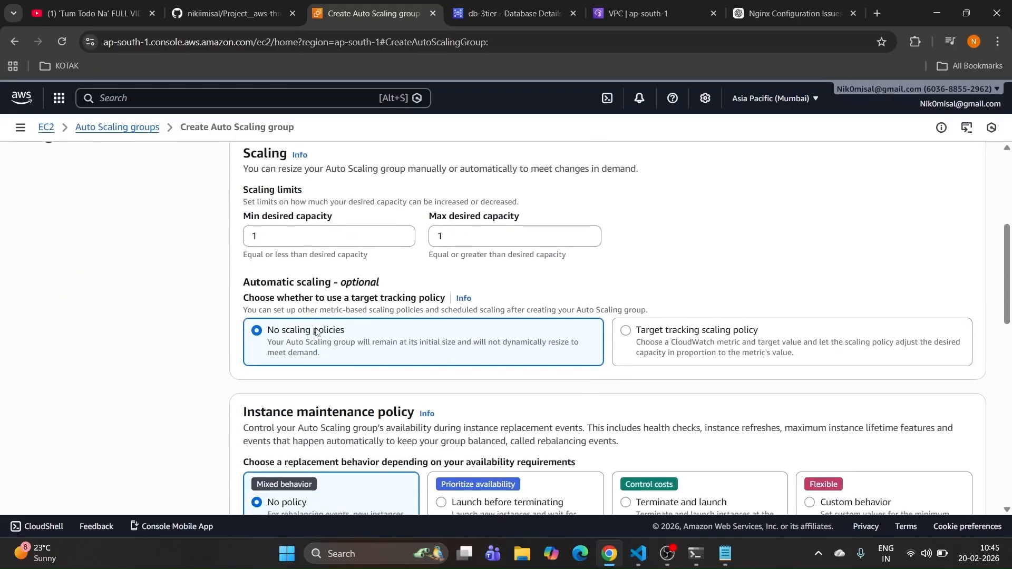
{"action": "scroll", "coordinate": [315, 331], "scroll_direction": "up", "scroll_amount": 6}
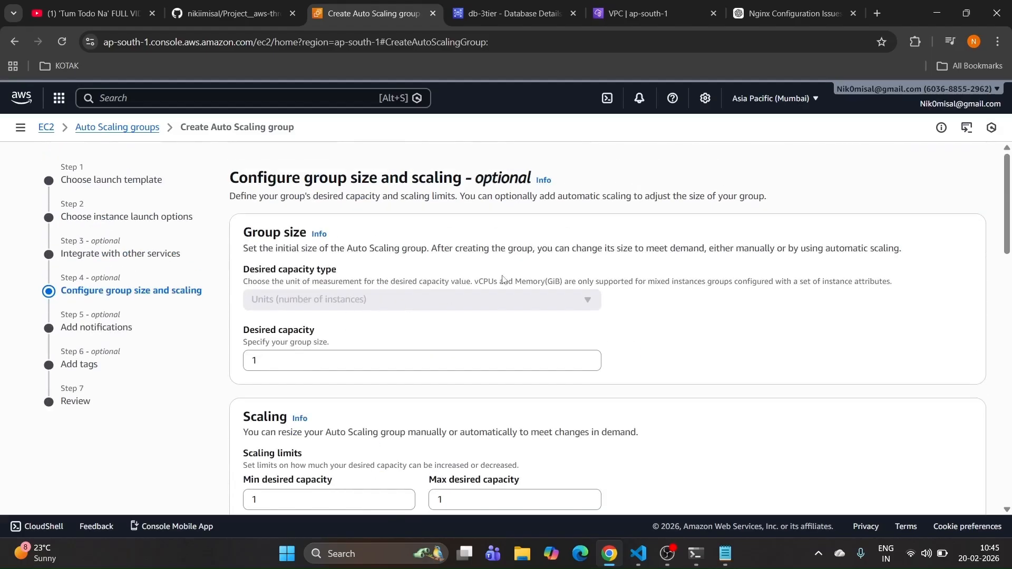
{"action": "scroll", "coordinate": [452, 316], "scroll_direction": "down", "scroll_amount": 3}
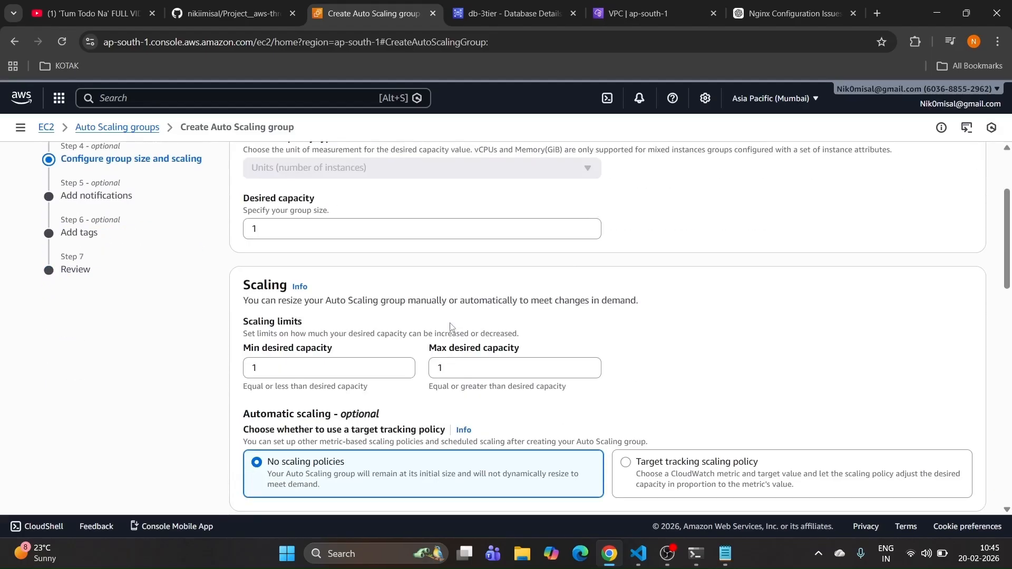
{"action": "scroll", "coordinate": [451, 326], "scroll_direction": "down", "scroll_amount": 3}
{"action": "left_click", "coordinate": [635, 330]}
{"action": "scroll", "coordinate": [634, 329], "scroll_direction": "down", "scroll_amount": 3}
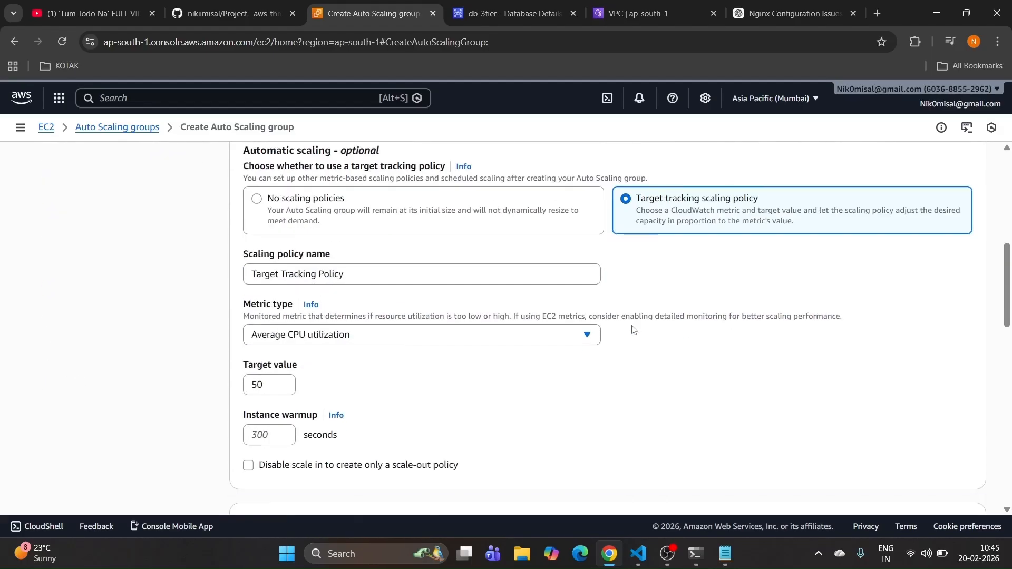
{"action": "scroll", "coordinate": [333, 388], "scroll_direction": "down", "scroll_amount": 3}
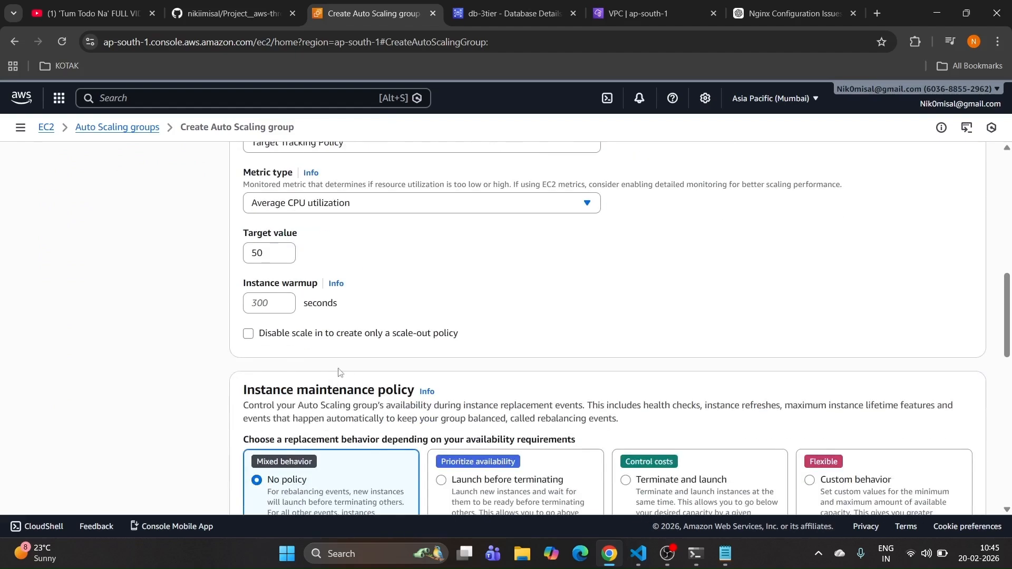
{"action": "scroll", "coordinate": [363, 260], "scroll_direction": "down", "scroll_amount": 6}
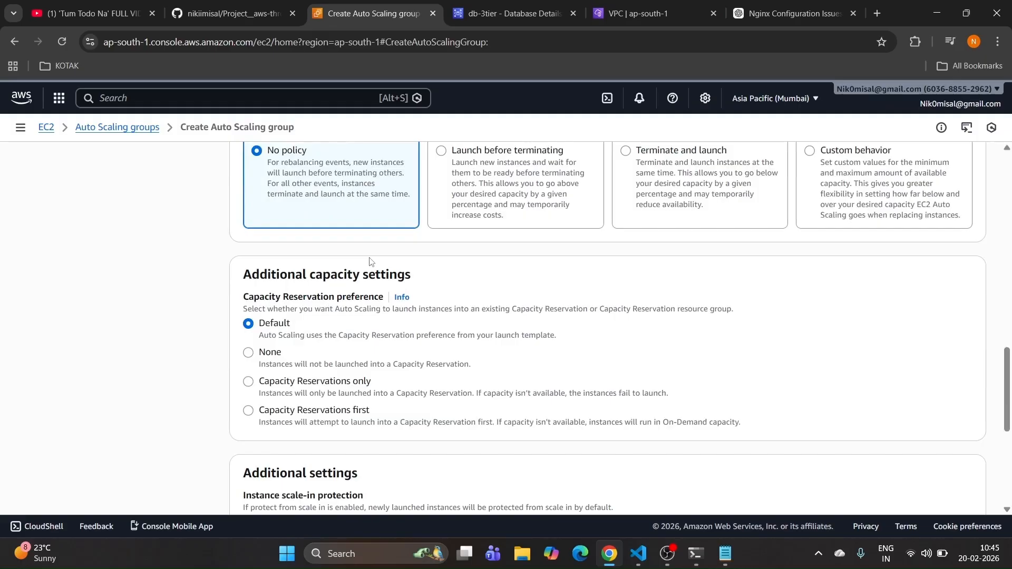
{"action": "scroll", "coordinate": [370, 260], "scroll_direction": "down", "scroll_amount": 6}
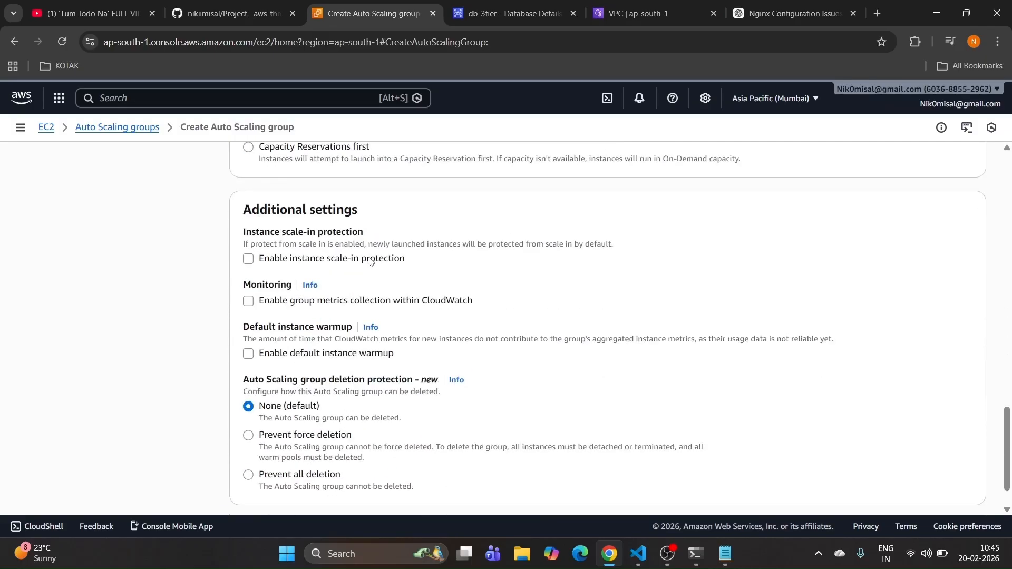
{"action": "left_click", "coordinate": [962, 478]}
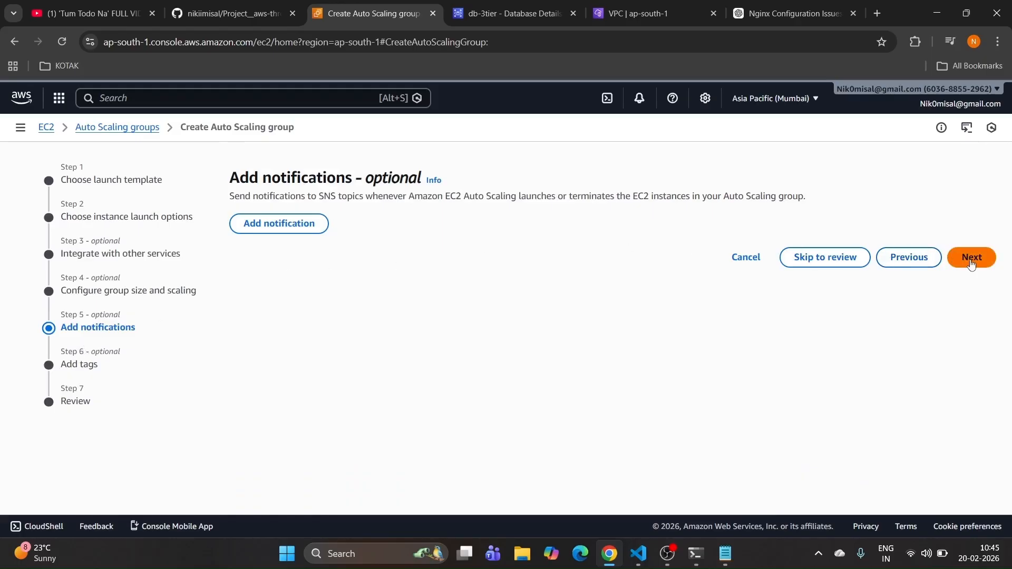
Step: Add a tag with key Name and value web-asg
{"action": "left_click", "coordinate": [971, 257]}
{"action": "left_click", "coordinate": [275, 344]}
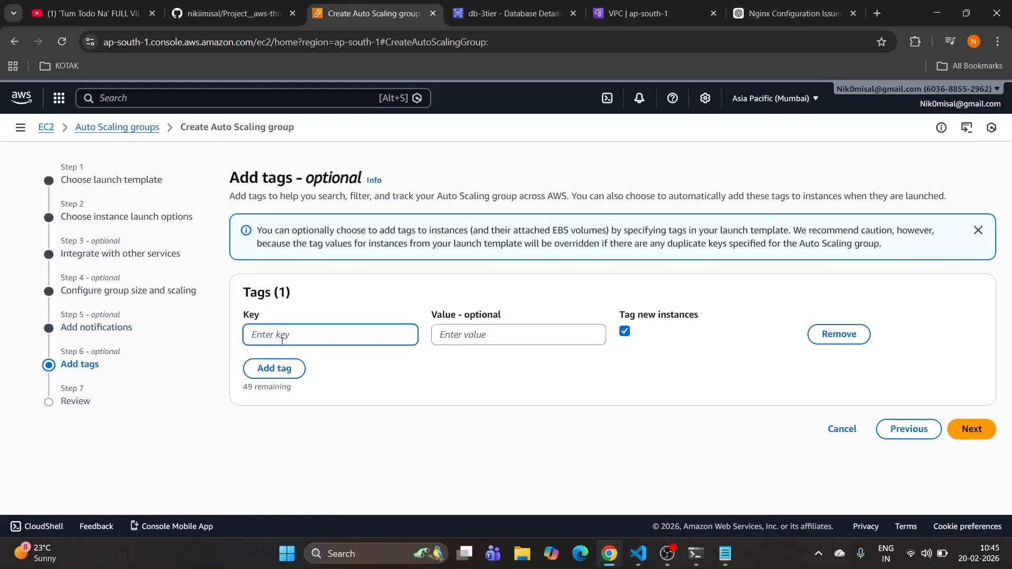
{"action": "type", "text": "Name"}
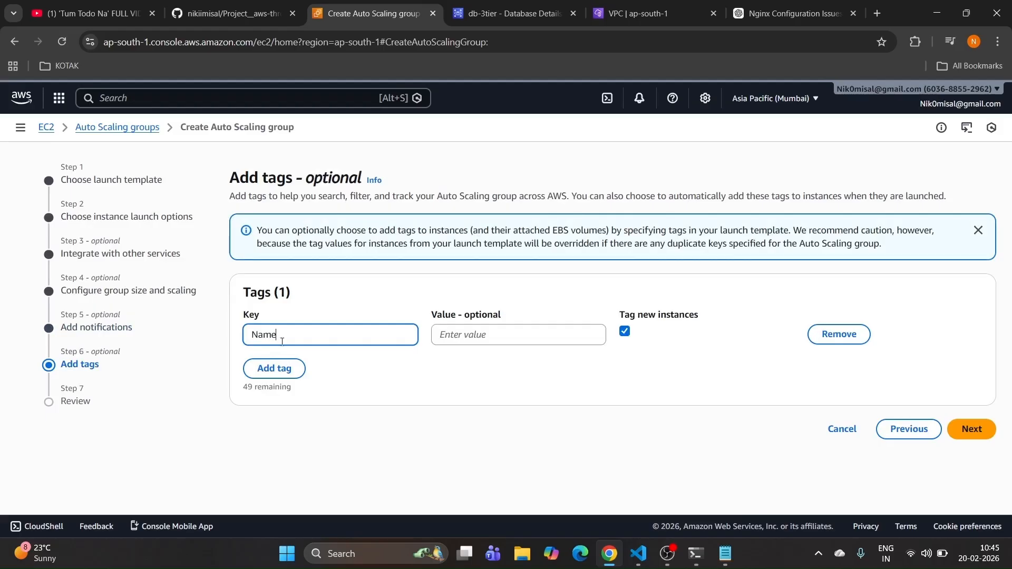
{"action": "left_click", "coordinate": [470, 333]}
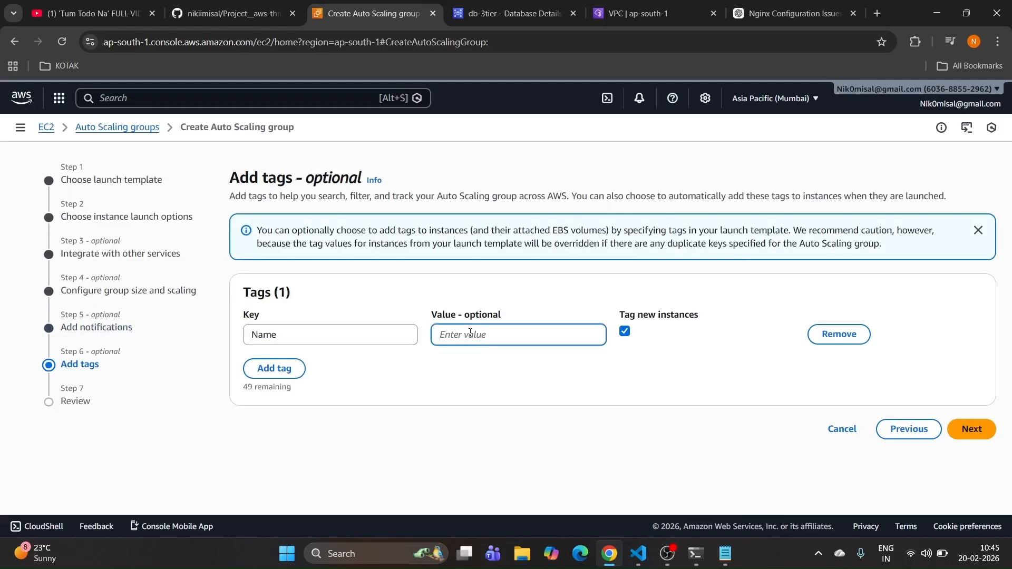
{"action": "type", "text": "web-asg"}
Step: Review the settings and create the web-tier-asg Auto Scaling group
{"action": "left_click", "coordinate": [972, 429]}
{"action": "scroll", "coordinate": [471, 326], "scroll_direction": "down", "scroll_amount": 20}
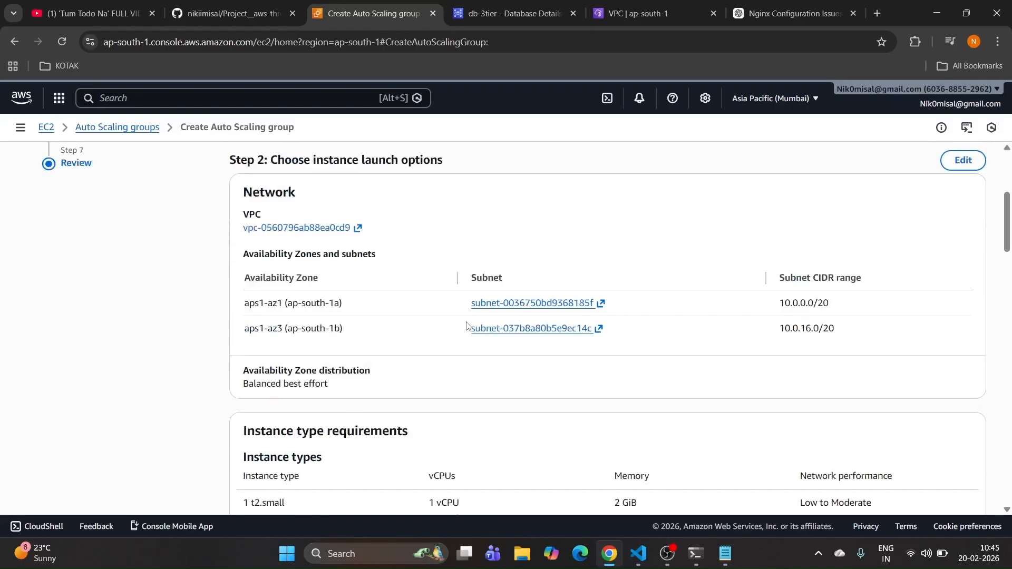
{"action": "scroll", "coordinate": [474, 326], "scroll_direction": "down", "scroll_amount": 3}
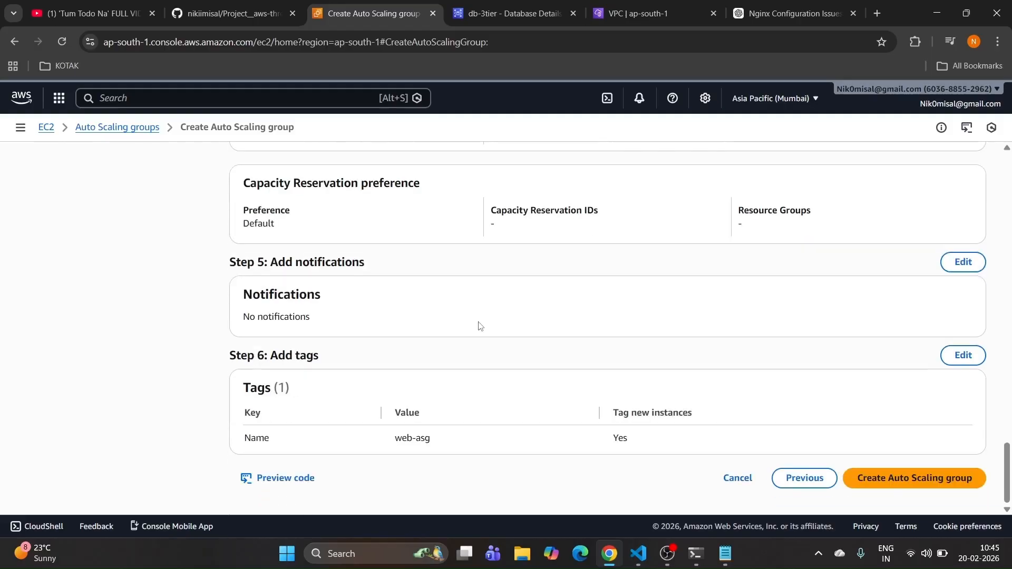
{"action": "left_click", "coordinate": [883, 482]}
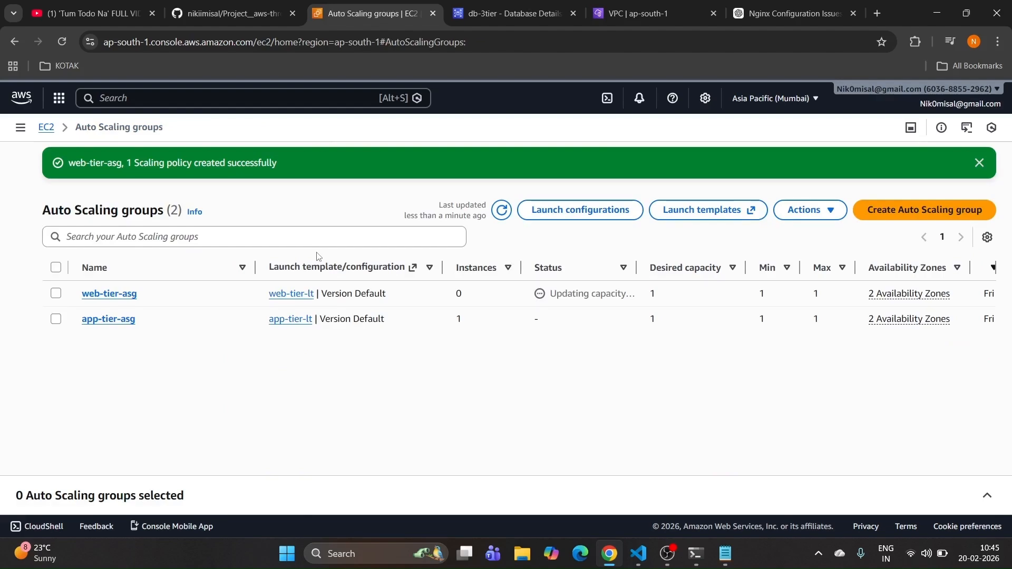
Step: Refresh the EC2 instances list to confirm the new web-asg instance is running
{"action": "left_click", "coordinate": [47, 127]}
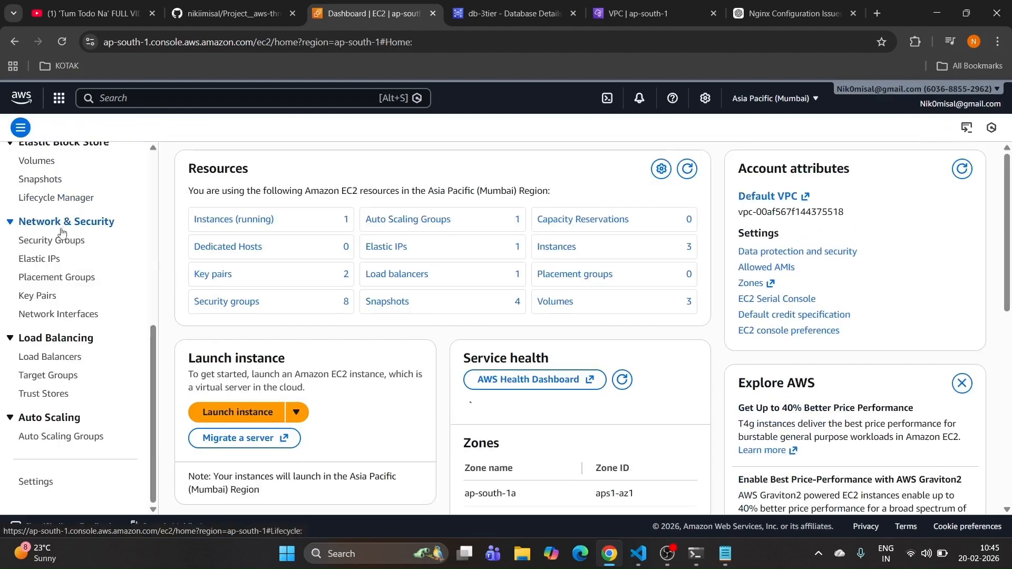
{"action": "left_click", "coordinate": [45, 243]}
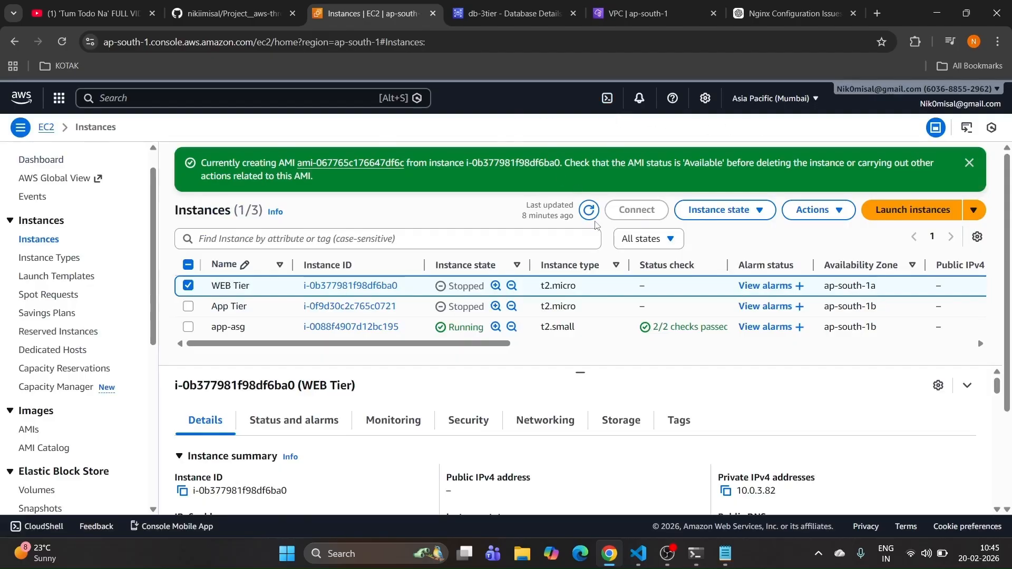
{"action": "left_click", "coordinate": [589, 212]}
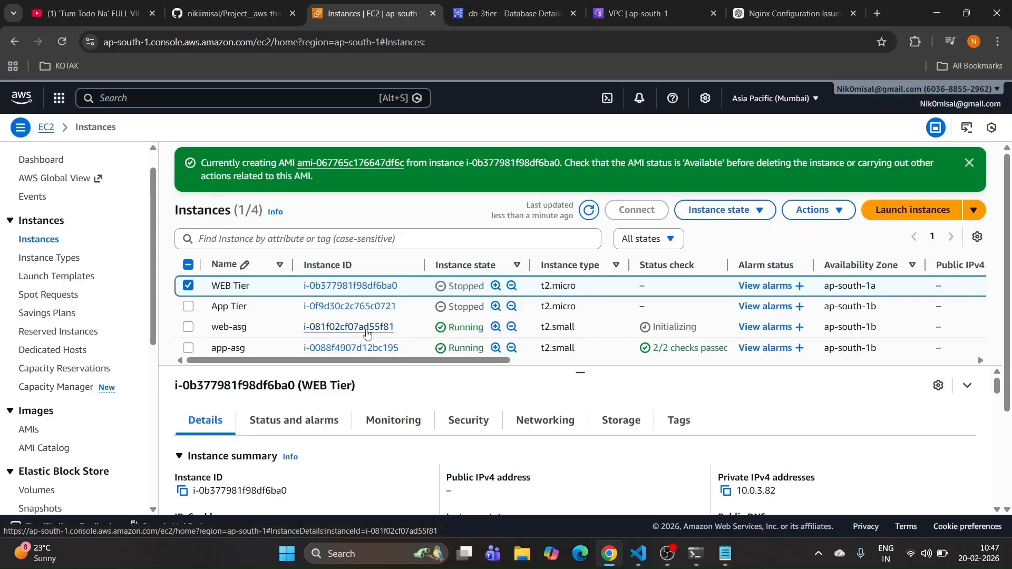
{"action": "scroll", "coordinate": [116, 339], "scroll_direction": "down", "scroll_amount": 3}
{"action": "scroll", "coordinate": [116, 339], "scroll_direction": "down", "scroll_amount": 3}
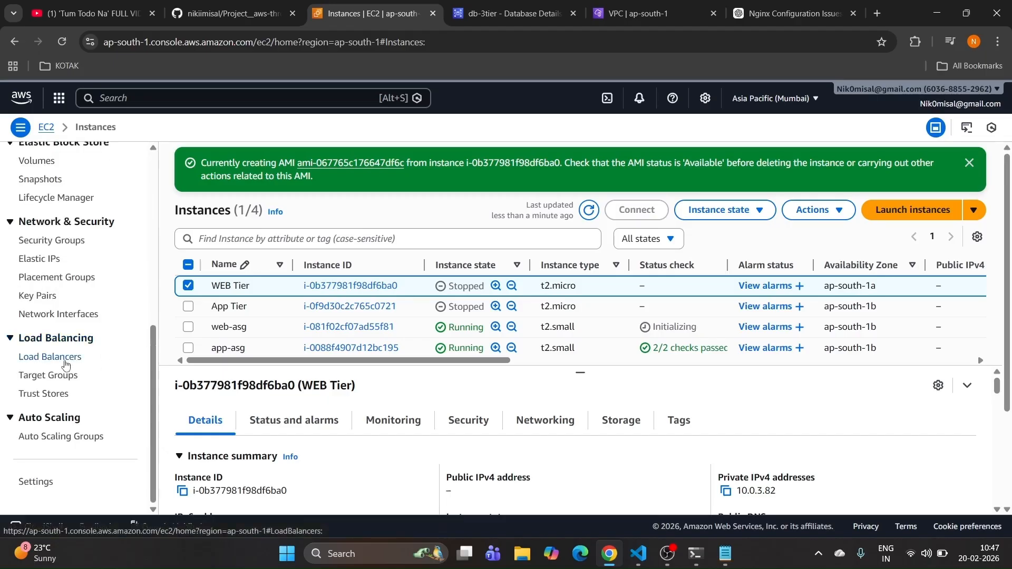
Step: Open external-web-alb's details to copy its DNS name, and close the Nginx Configuration Issue tab
{"action": "left_click", "coordinate": [66, 357]}
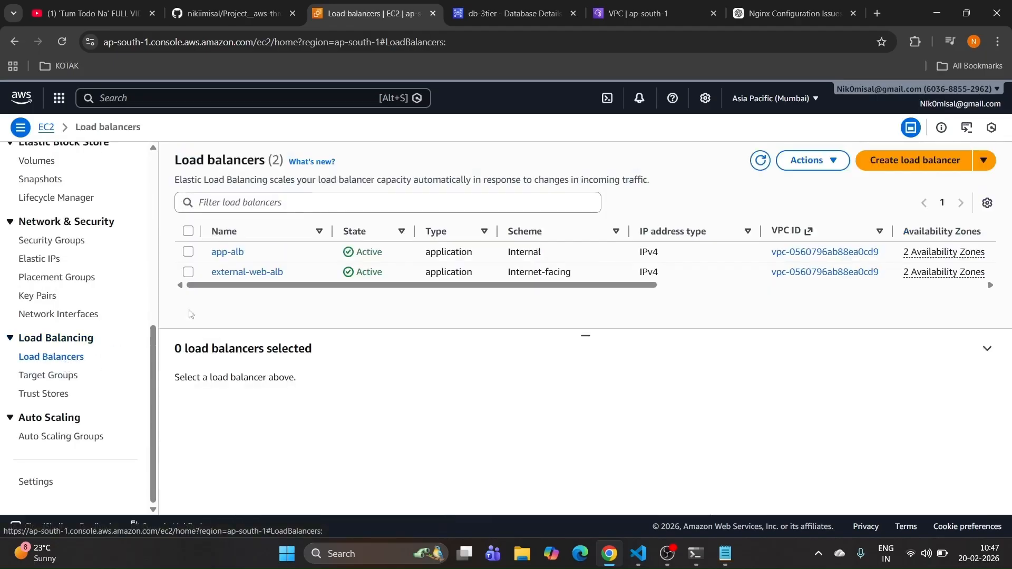
{"action": "left_click", "coordinate": [244, 273]}
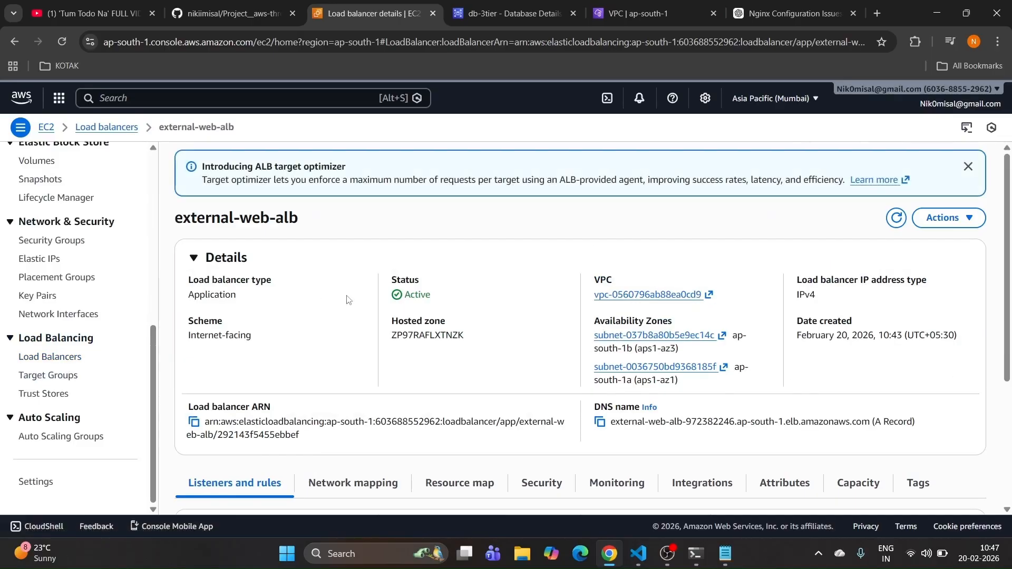
{"action": "scroll", "coordinate": [467, 311], "scroll_direction": "down", "scroll_amount": 3}
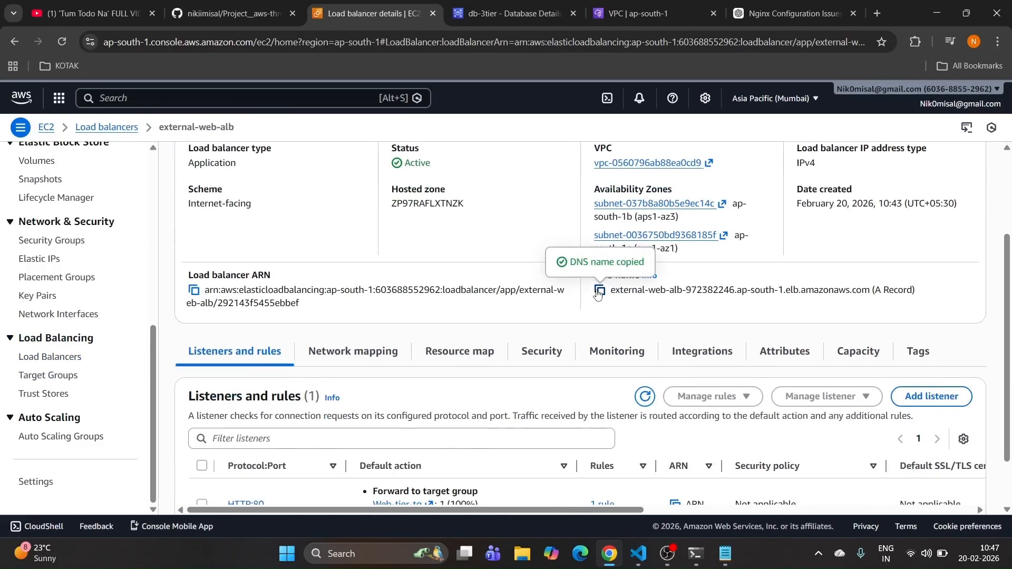
{"action": "left_click", "coordinate": [853, 13]}
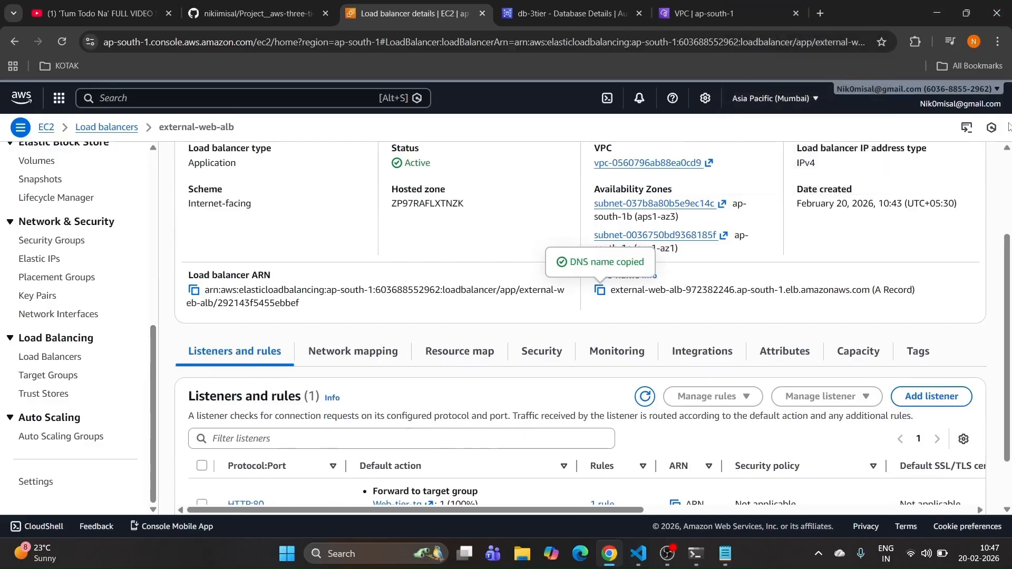
{"action": "left_click", "coordinate": [998, 42]}
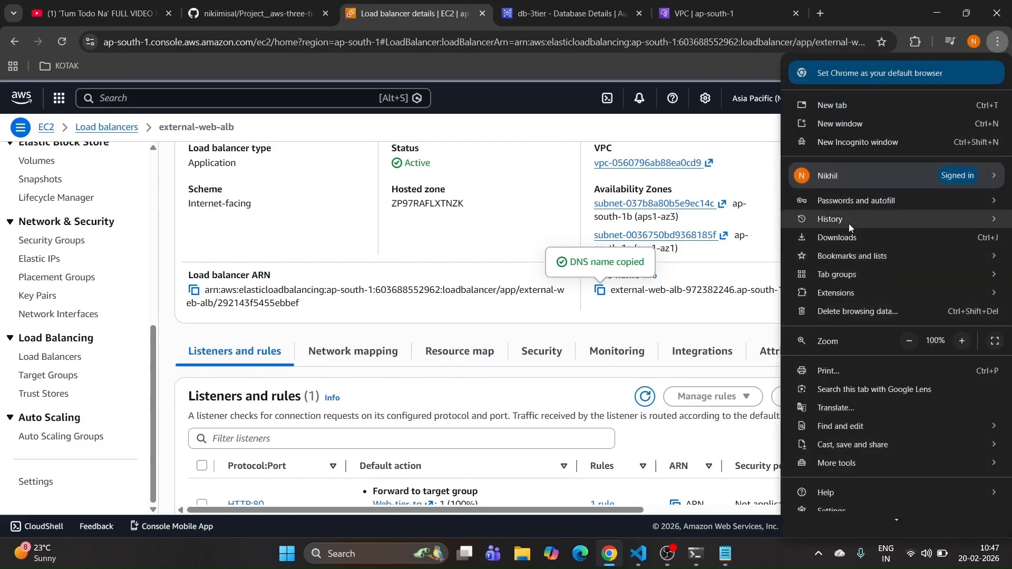
Step: Load the load balancer's DNS name in a private window and go to the DB DEMO page
{"action": "left_click", "coordinate": [848, 145]}
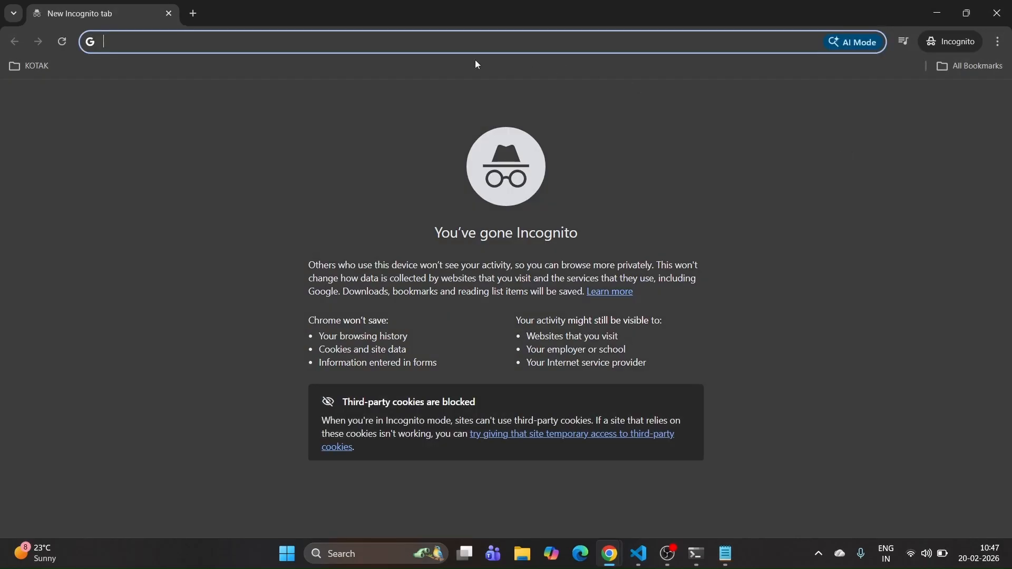
{"action": "type", "text": "external-web-alb-972382246.ap-south-1.elb.amazonaws.com"}
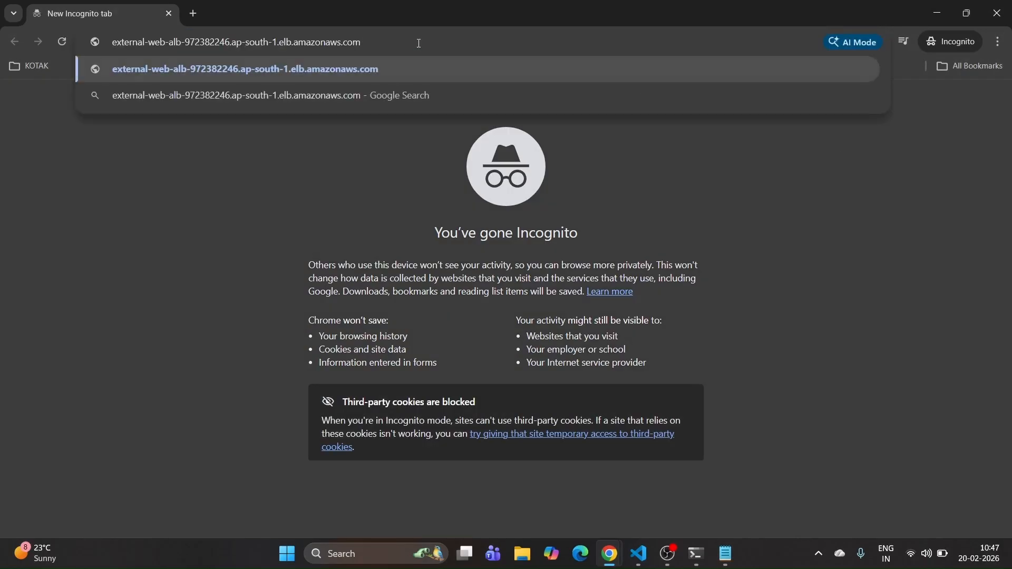
{"action": "key", "text": "Return"}
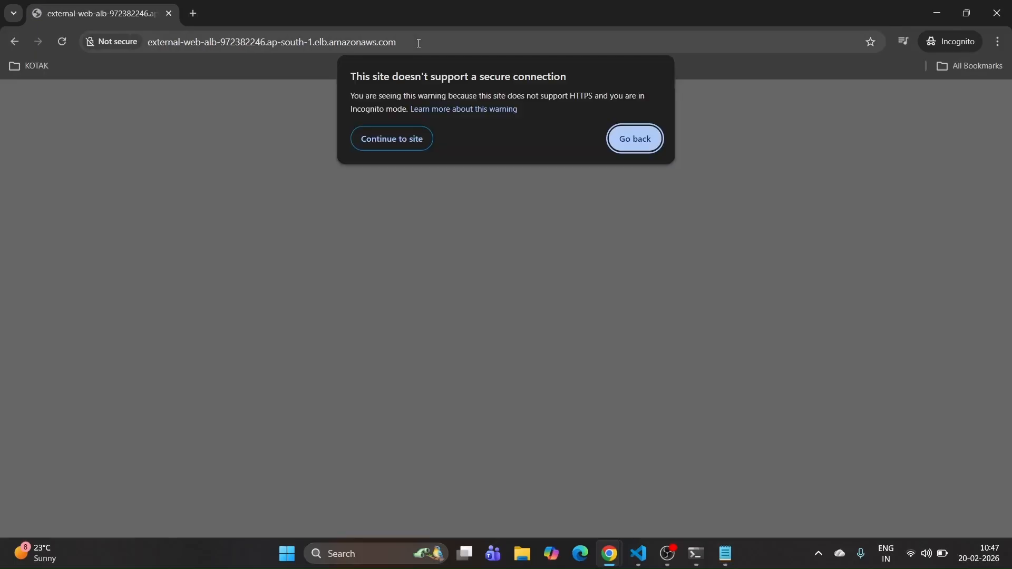
{"action": "left_click", "coordinate": [377, 140]}
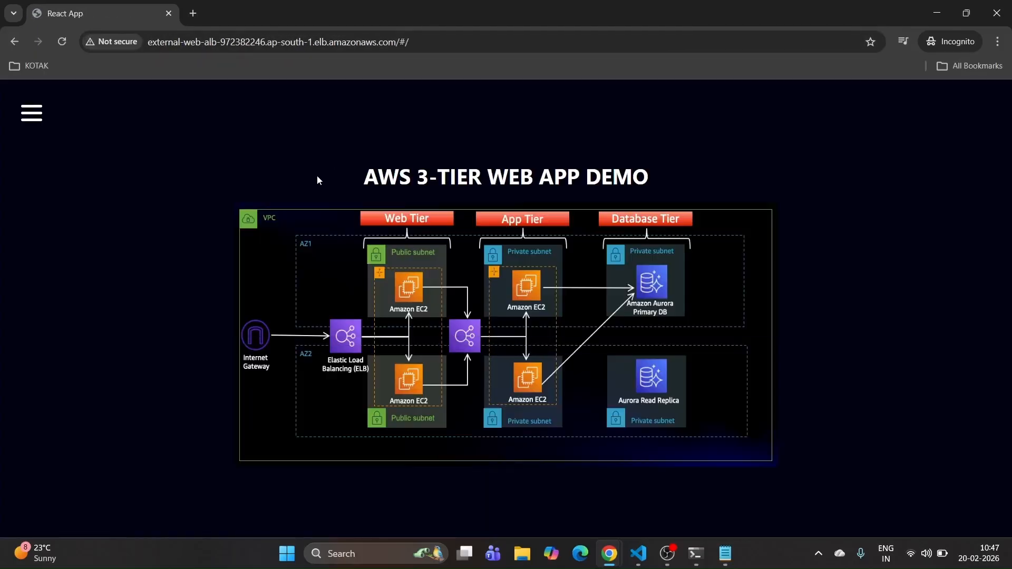
{"action": "left_click", "coordinate": [32, 112]}
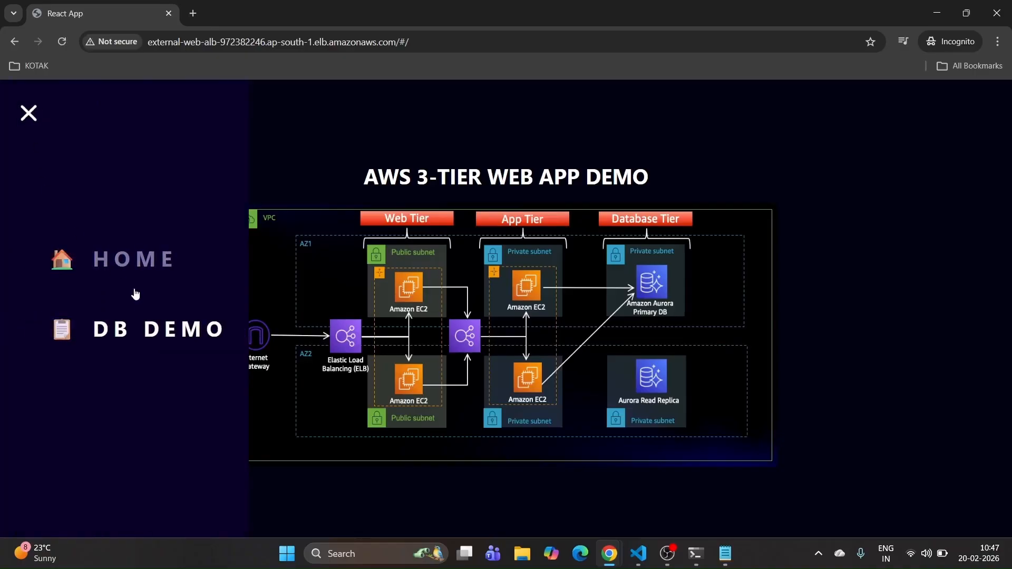
{"action": "left_click", "coordinate": [143, 326]}
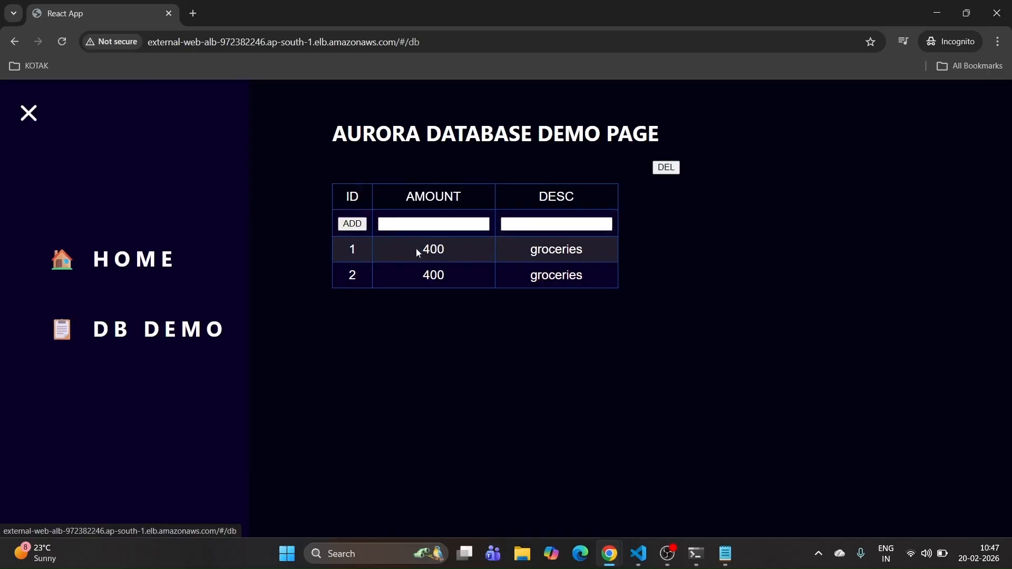
{"action": "left_click_drag", "start_coordinate": [418, 253], "coordinate": [601, 267]}
{"action": "left_click", "coordinate": [689, 271]}
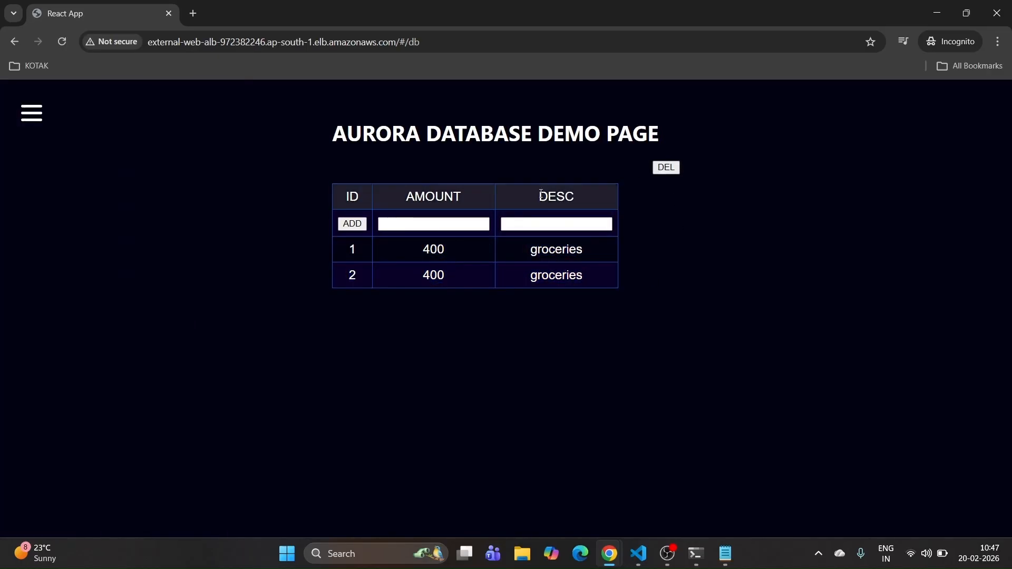
Step: Delete the existing table rows and add a record with amount 9000 and description kytri
{"action": "left_click", "coordinate": [433, 224]}
{"action": "left_click", "coordinate": [447, 246]}
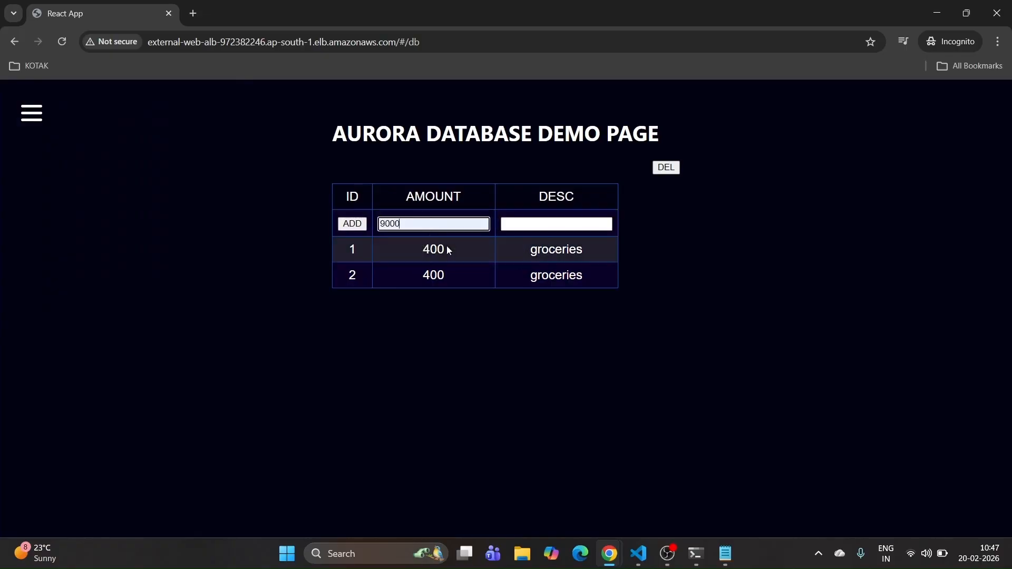
{"action": "left_click", "coordinate": [558, 224]}
{"action": "type", "text": "kytri"}
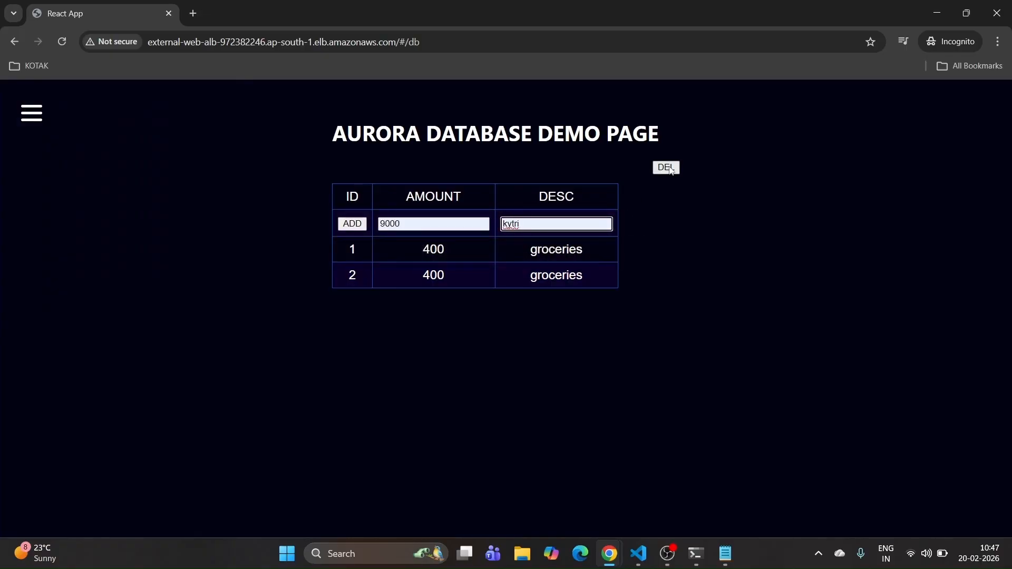
{"action": "left_click", "coordinate": [669, 168]}
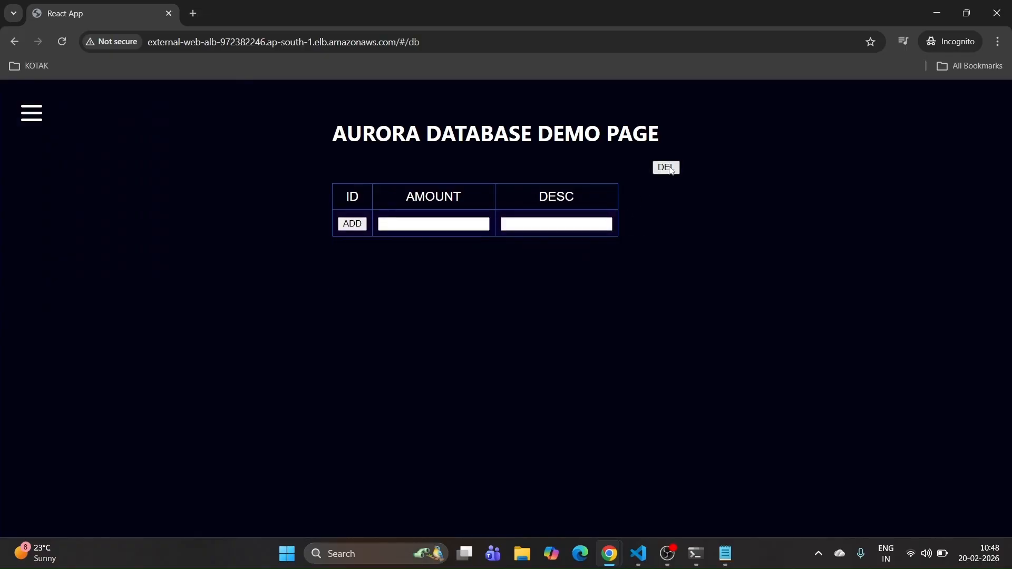
{"action": "left_click", "coordinate": [441, 220]}
{"action": "left_click", "coordinate": [440, 252]}
{"action": "left_click", "coordinate": [533, 224]}
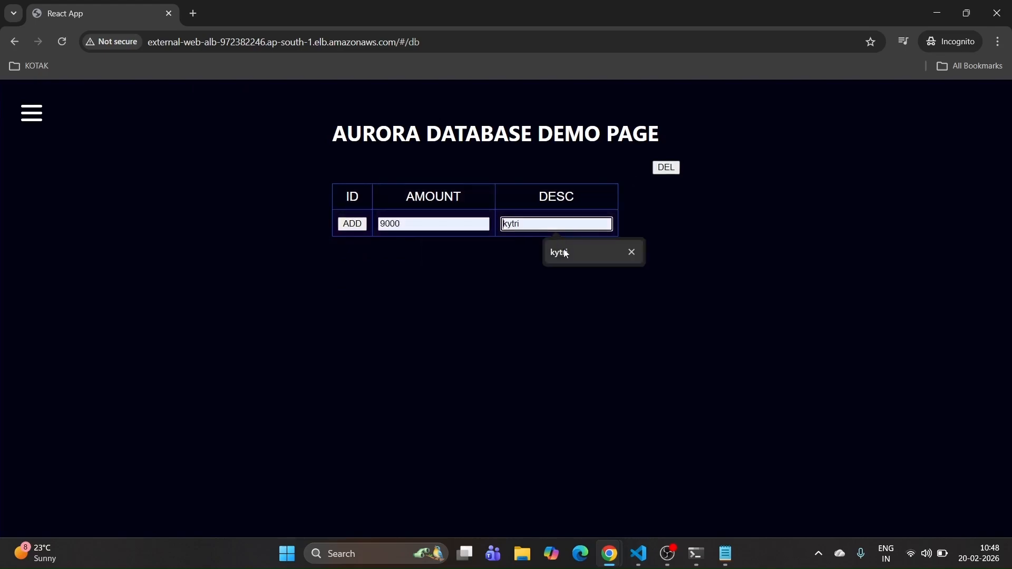
{"action": "left_click", "coordinate": [566, 253]}
{"action": "left_click", "coordinate": [352, 223]}
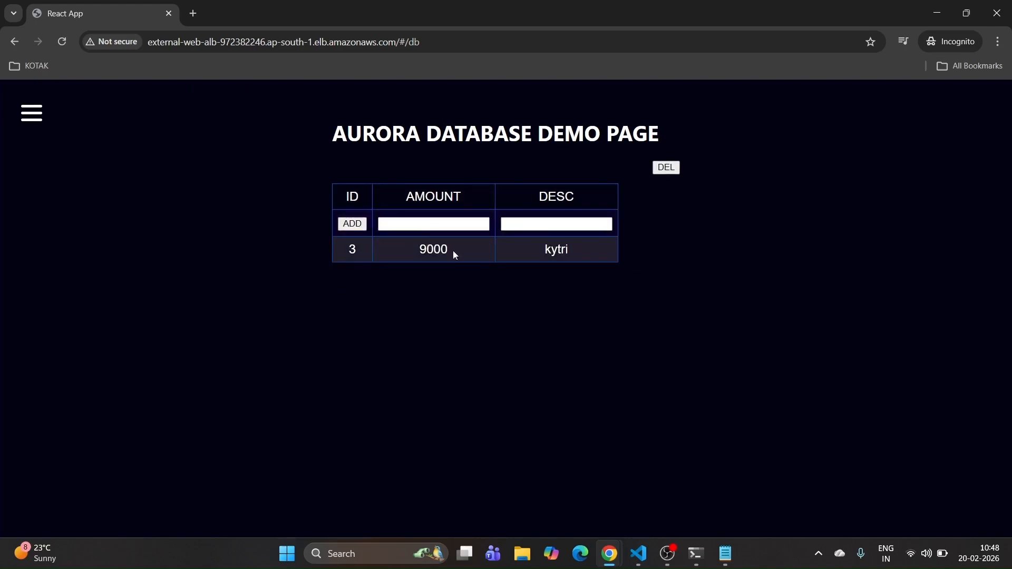
{"action": "left_click_drag", "start_coordinate": [320, 118], "coordinate": [699, 295]}
{"action": "left_click", "coordinate": [647, 242]}
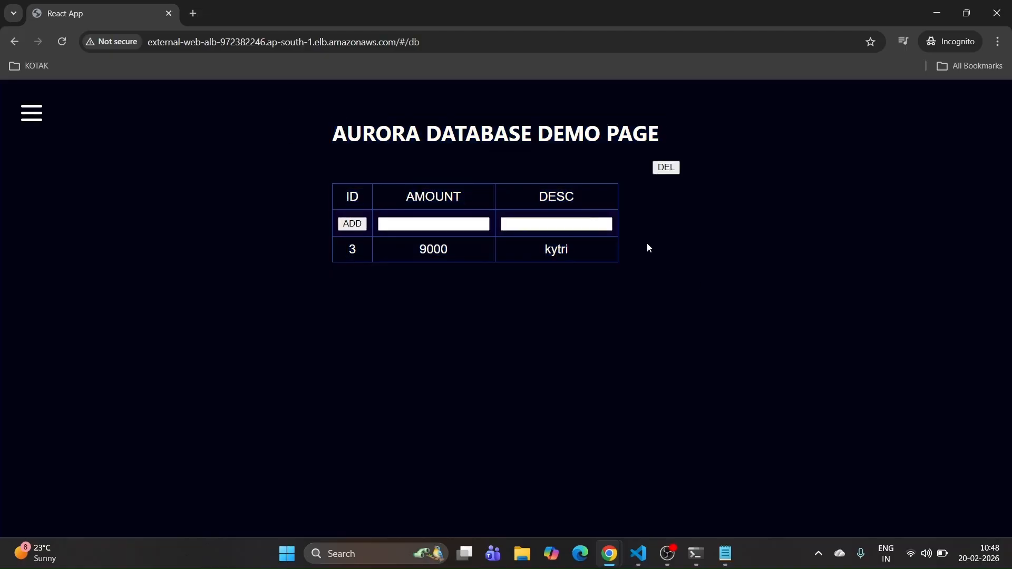
Step: Back on the DB DEMO page, add the record 9000 with description kytri
{"action": "left_click", "coordinate": [447, 218]}
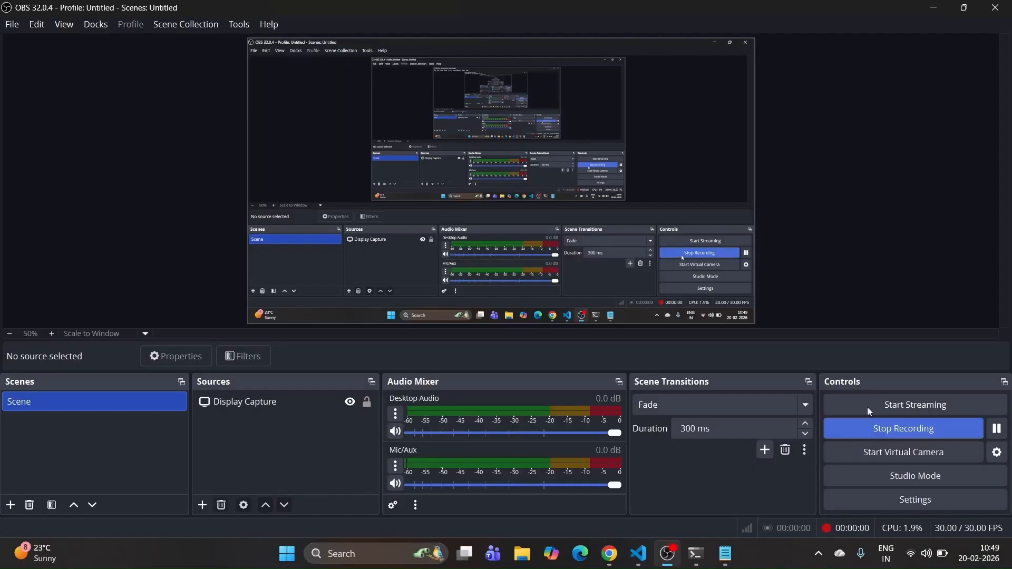
{"action": "left_click", "coordinate": [930, 8]}
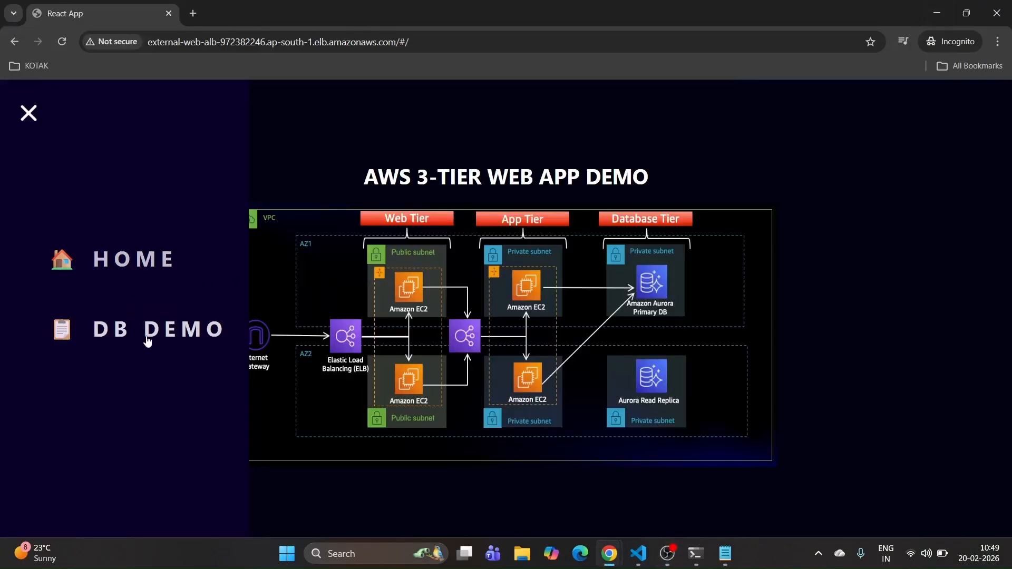
{"action": "left_click", "coordinate": [147, 331]}
{"action": "left_click", "coordinate": [404, 224]}
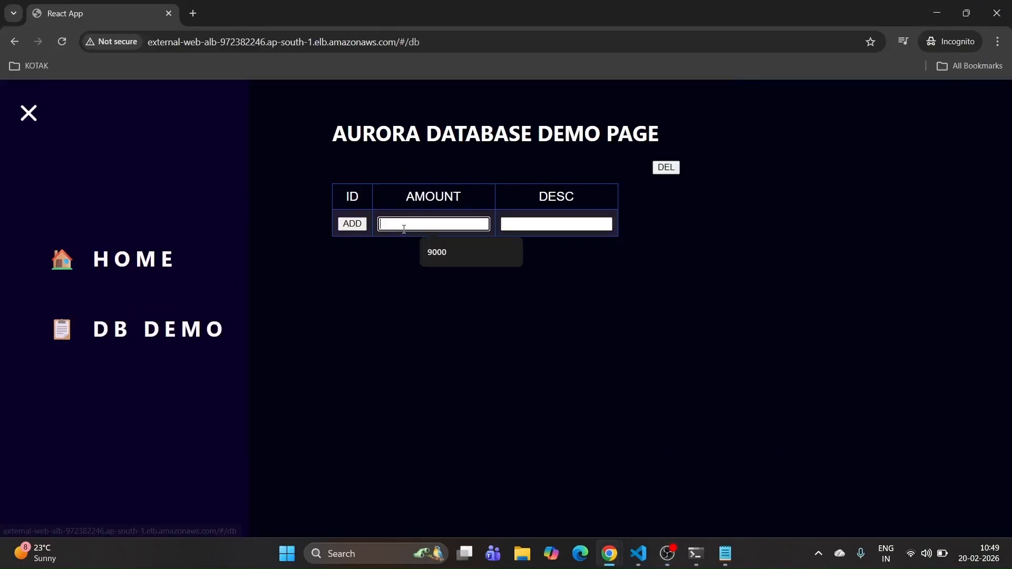
{"action": "left_click", "coordinate": [449, 252]}
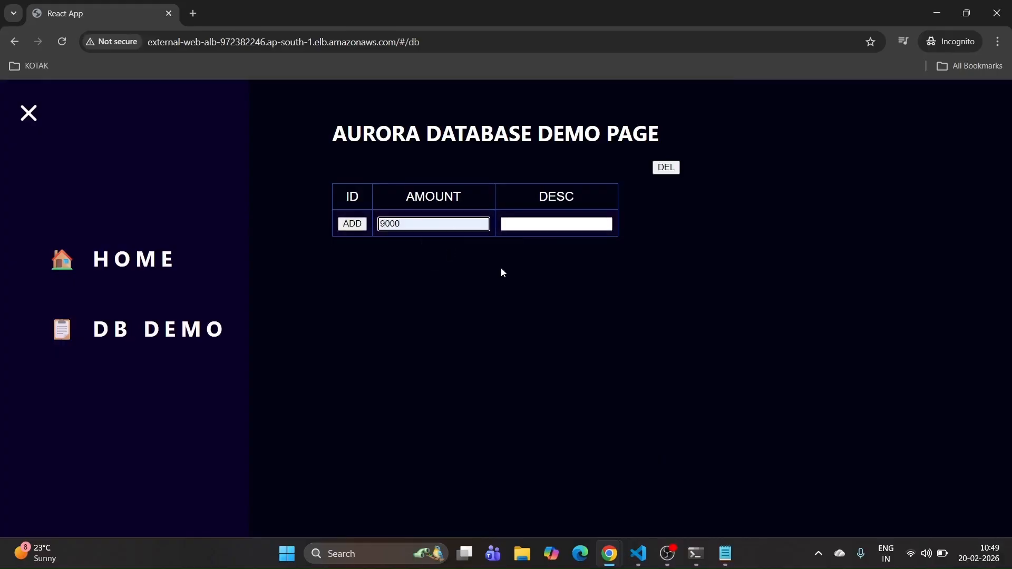
{"action": "left_click", "coordinate": [538, 224]}
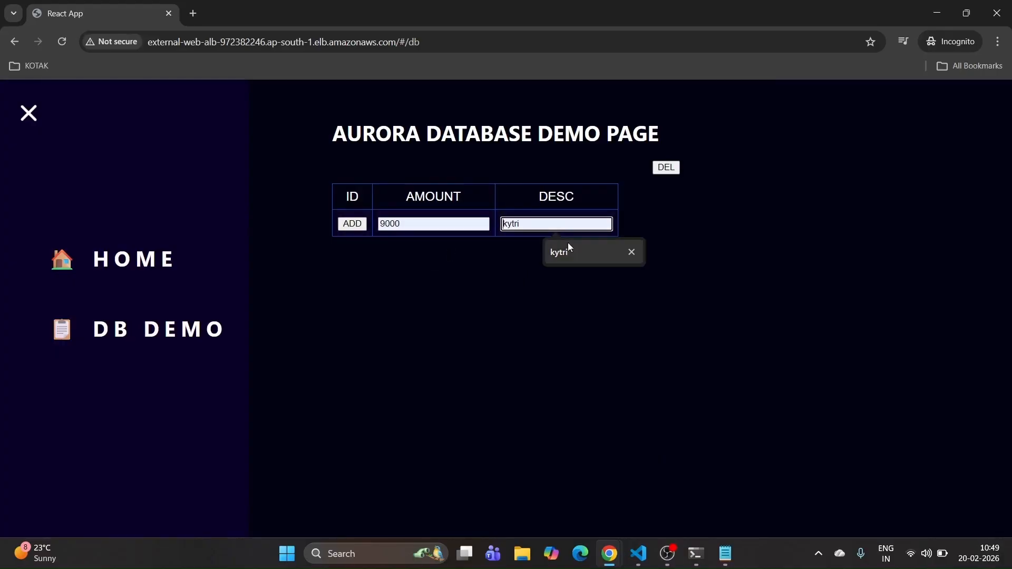
{"action": "left_click", "coordinate": [567, 245]}
{"action": "left_click", "coordinate": [353, 224]}
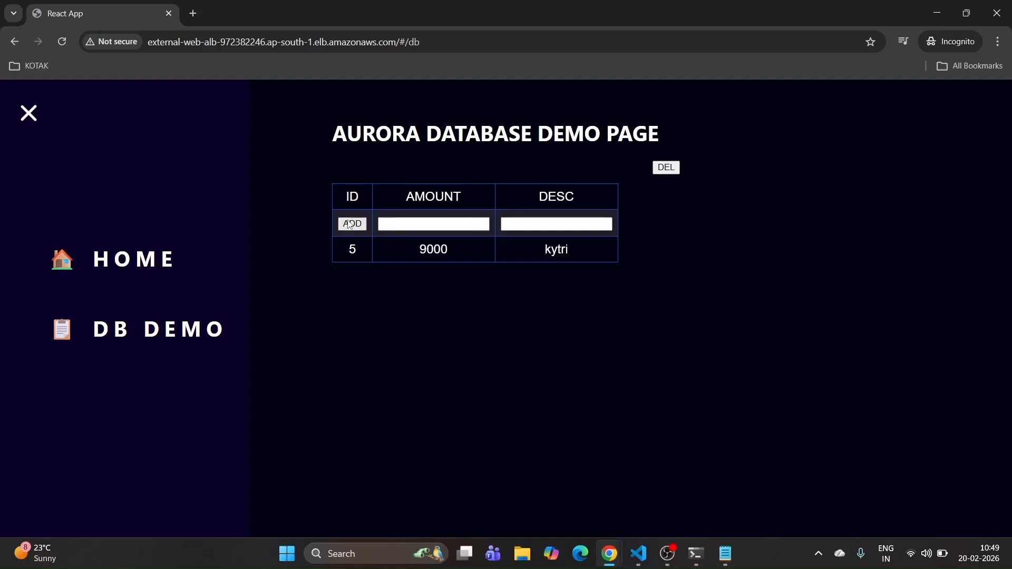
Step: Add a second record with amount 3333 and description qwe
{"action": "left_click", "coordinate": [419, 225]}
{"action": "type", "text": "3333"}
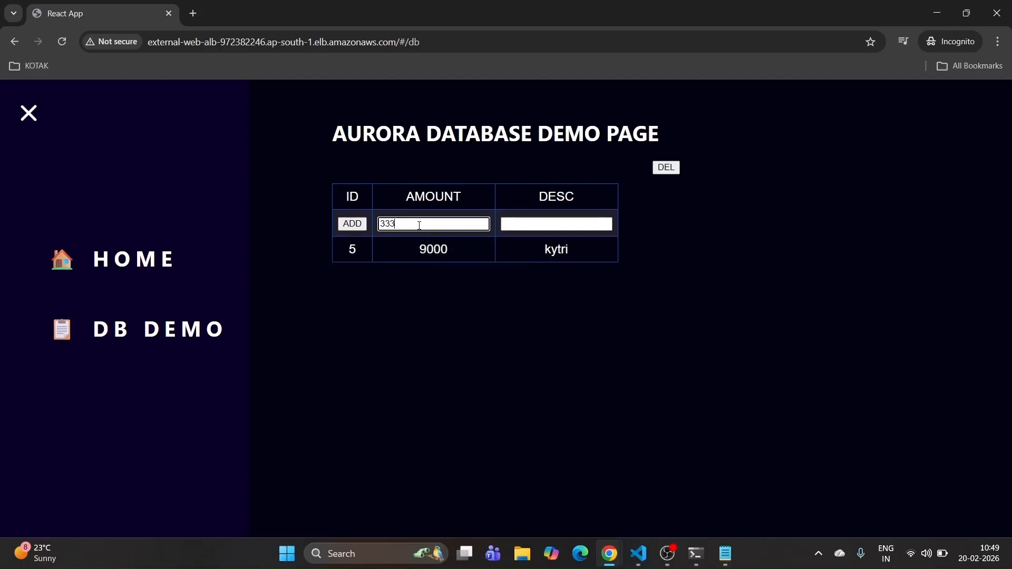
{"action": "left_click", "coordinate": [522, 224]}
{"action": "type", "text": "qwe"}
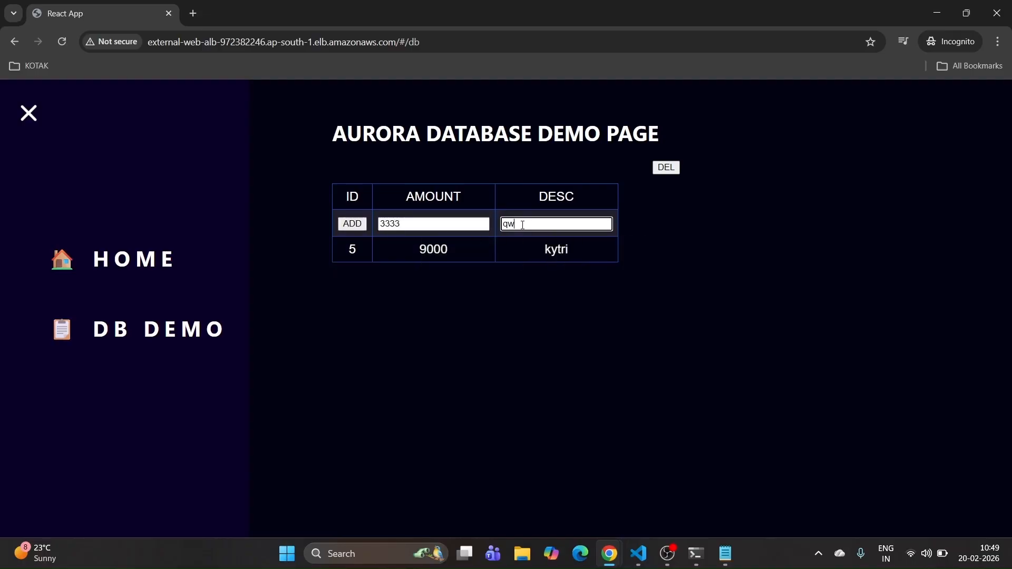
{"action": "left_click", "coordinate": [349, 225]}
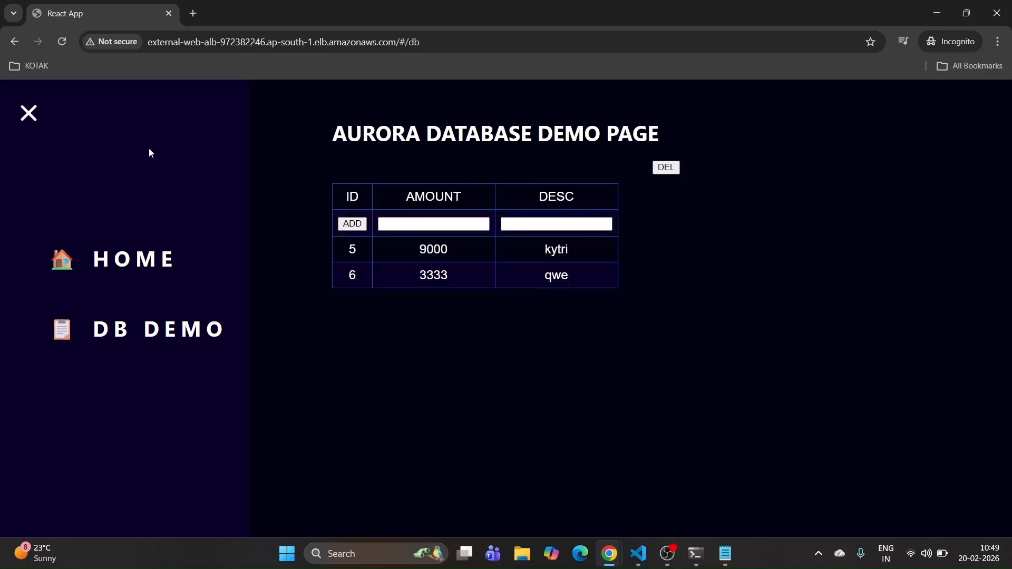
Step: Inspect the full table to check the new 3333 / qwe row
{"action": "left_click_drag", "start_coordinate": [149, 151], "coordinate": [761, 300]}
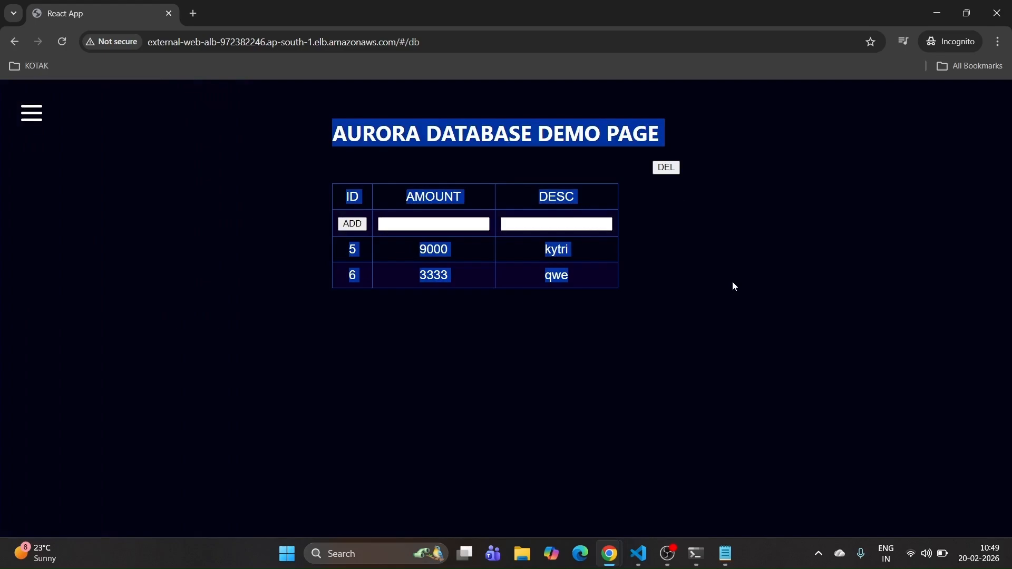
{"action": "left_click", "coordinate": [254, 138]}
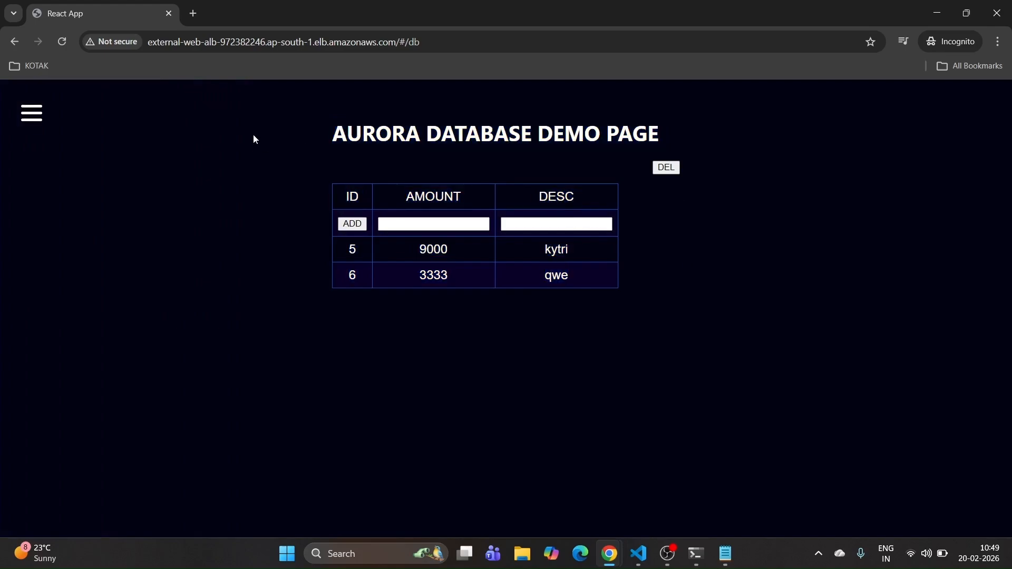
{"action": "left_click_drag", "start_coordinate": [216, 108], "coordinate": [823, 270]}
{"action": "double_click", "coordinate": [799, 280]}
{"action": "left_click", "coordinate": [791, 283]}
Step: Check the README's web-tier-asg sizing (desired, min, max all 2), then open the Auto Scaling groups list
{"action": "left_click", "coordinate": [28, 117]}
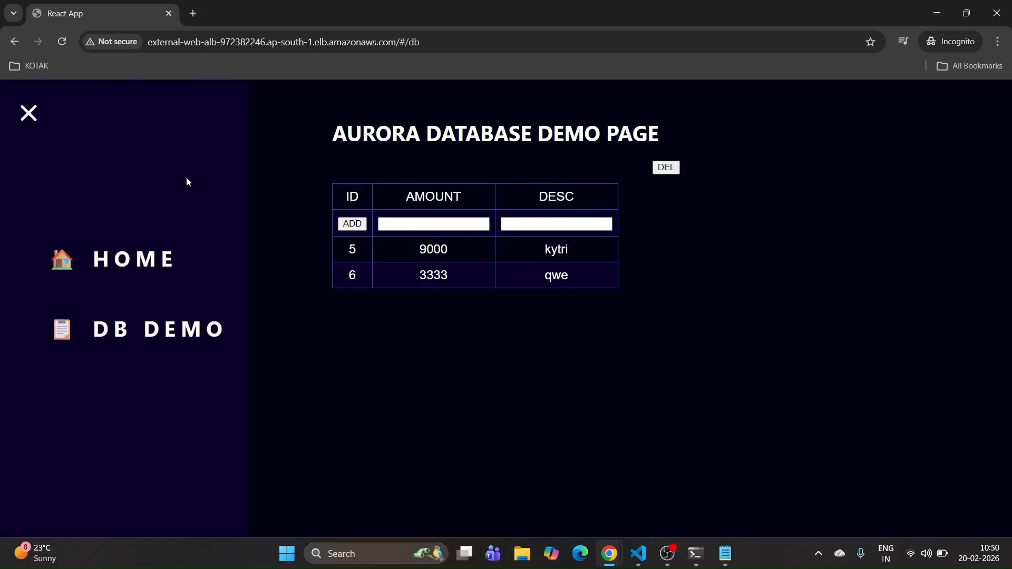
{"action": "key", "text": "alt+Tab"}
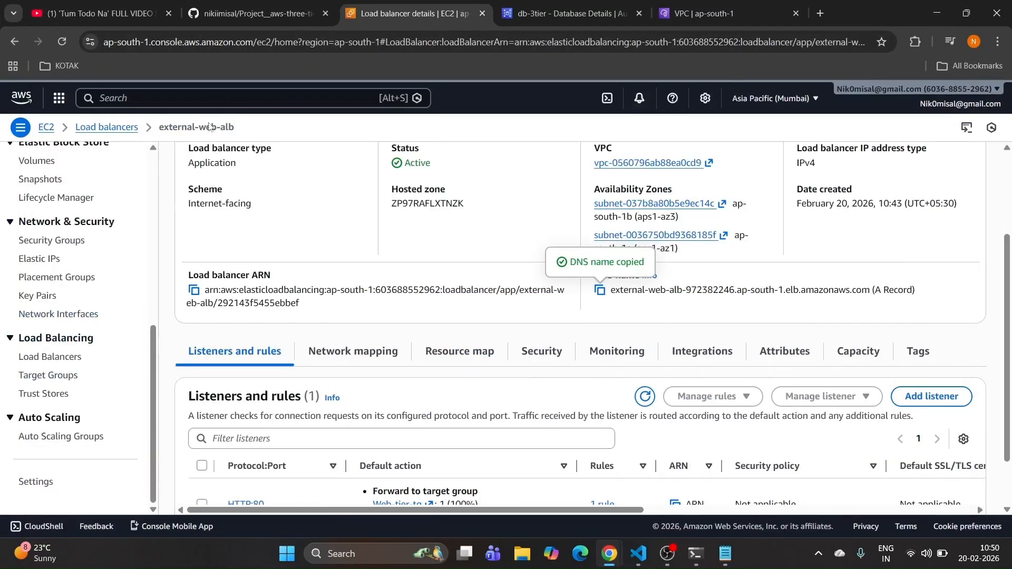
{"action": "left_click", "coordinate": [252, 14]}
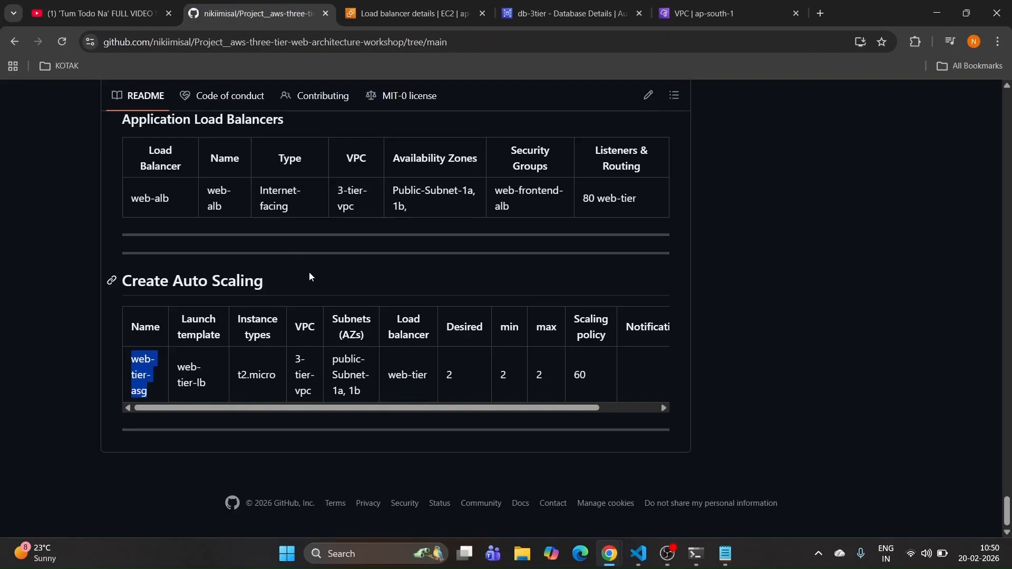
{"action": "left_click", "coordinate": [502, 377]}
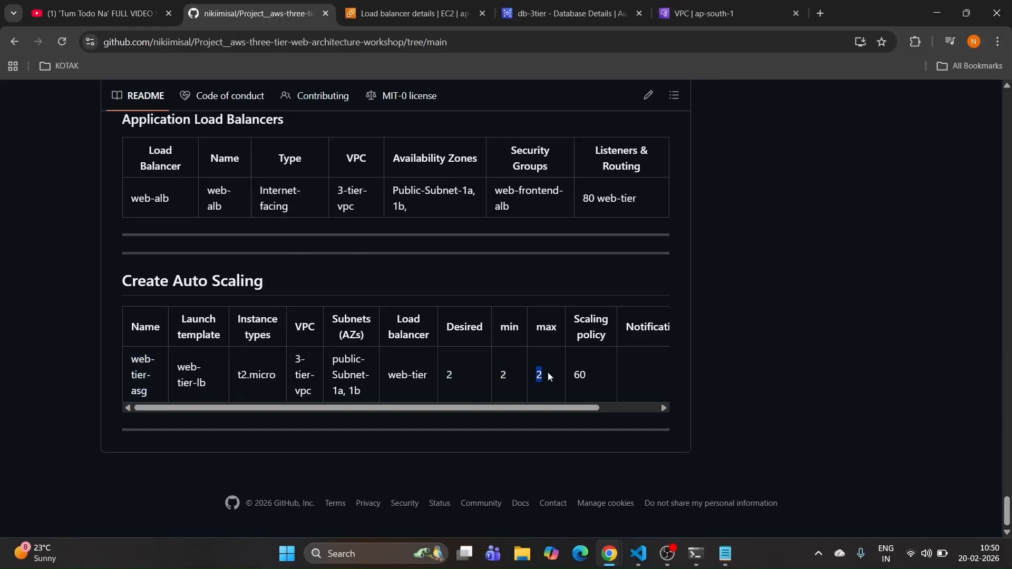
{"action": "left_click", "coordinate": [400, 14]}
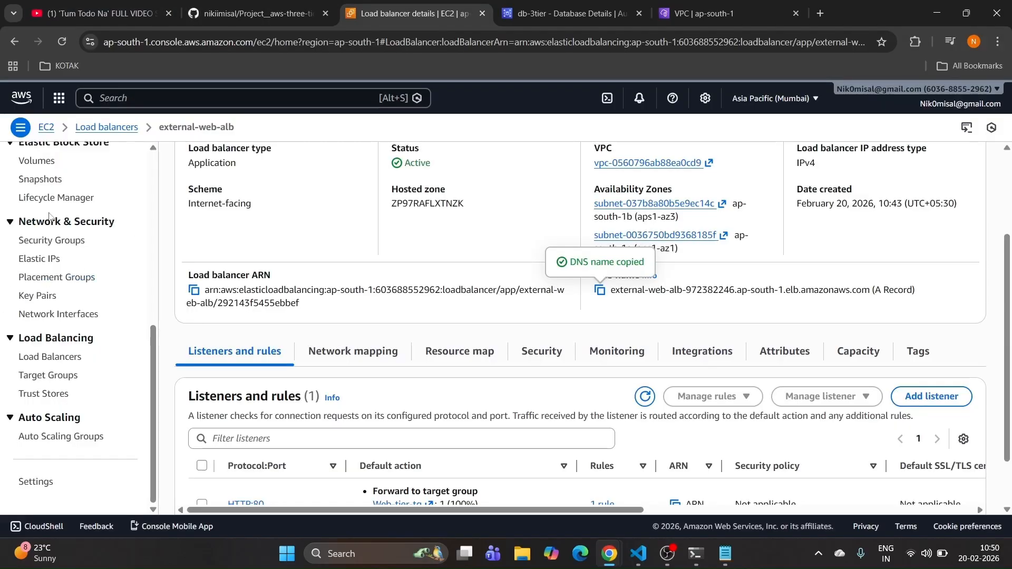
{"action": "scroll", "coordinate": [51, 212], "scroll_direction": "up", "scroll_amount": 5}
{"action": "scroll", "coordinate": [51, 212], "scroll_direction": "up", "scroll_amount": 2}
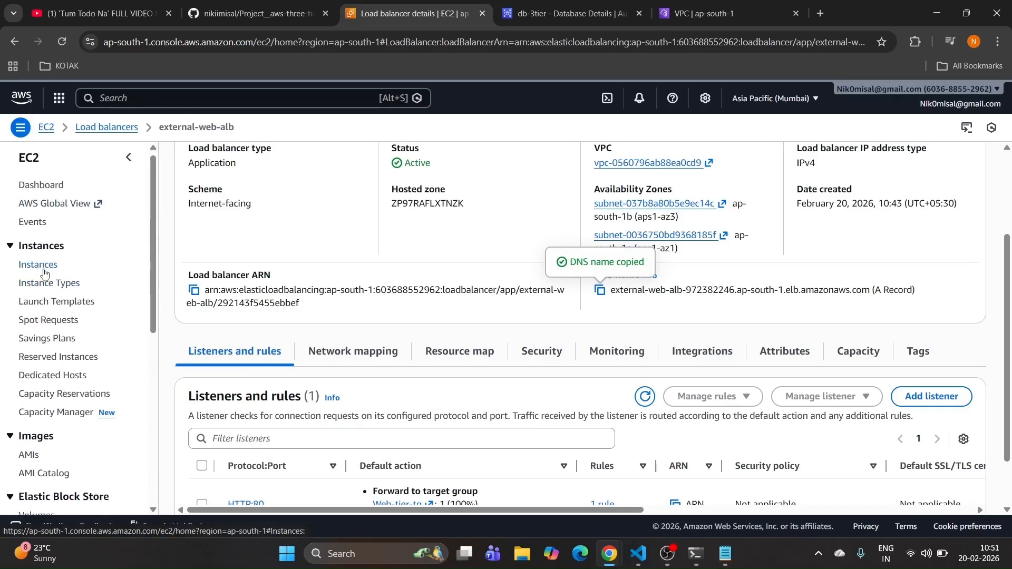
{"action": "scroll", "coordinate": [45, 272], "scroll_direction": "down", "scroll_amount": 5}
{"action": "scroll", "coordinate": [44, 273], "scroll_direction": "down", "scroll_amount": 2}
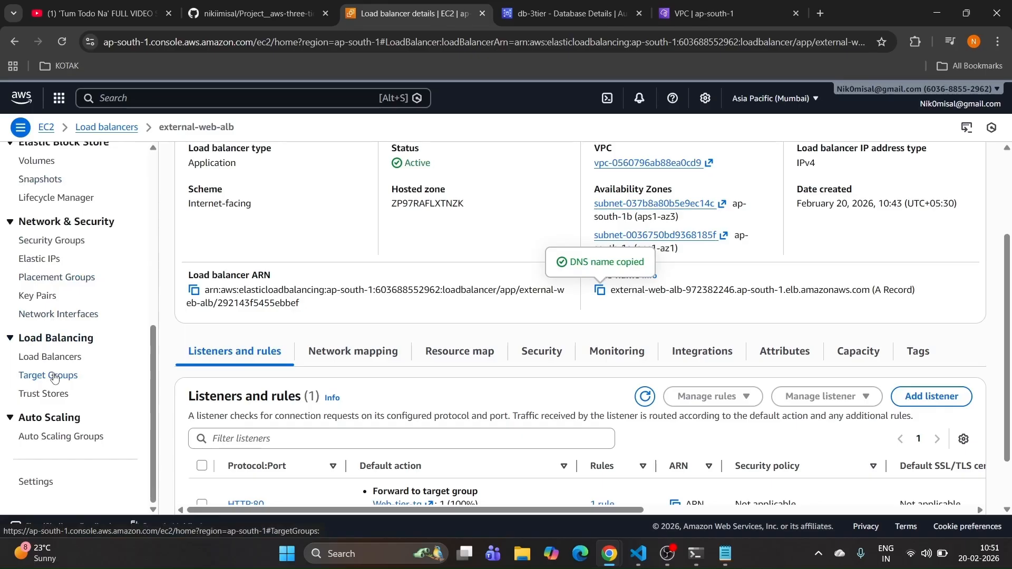
{"action": "left_click", "coordinate": [51, 441]}
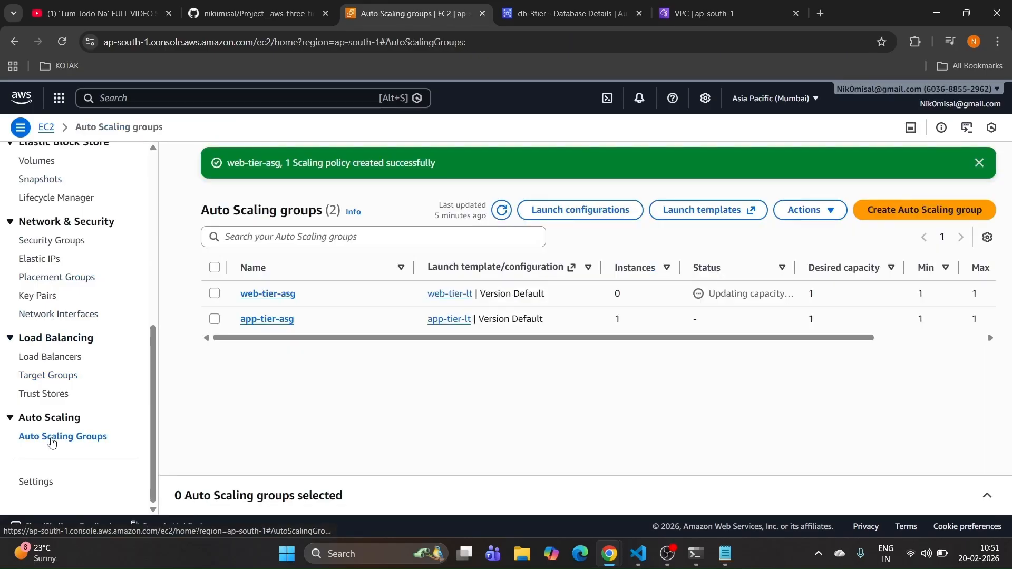
Step: Open app-tier-asg, then review the refreshed EC2 Instances list
{"action": "left_click", "coordinate": [246, 320]}
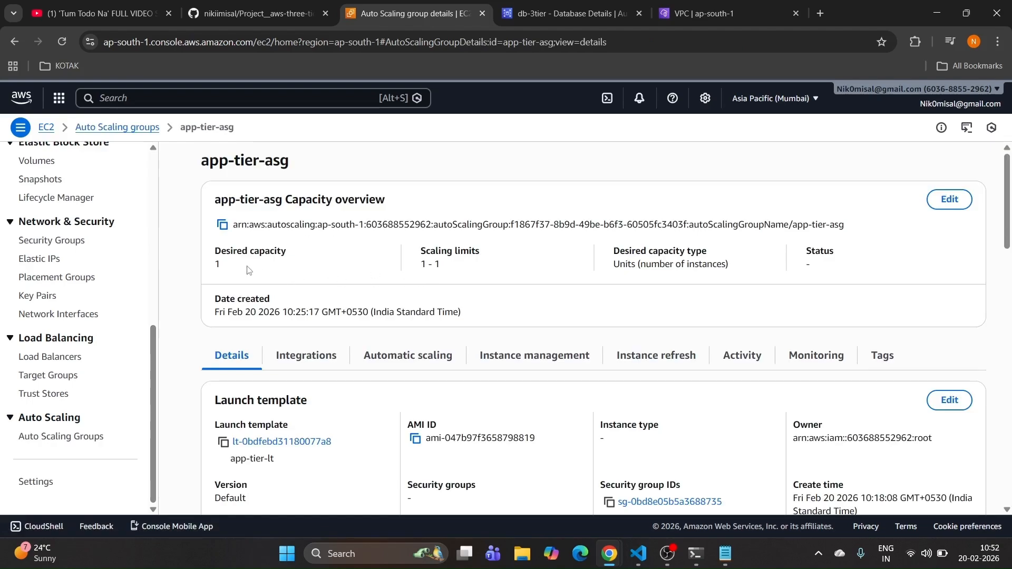
{"action": "scroll", "coordinate": [2, 269], "scroll_direction": "up", "scroll_amount": 6}
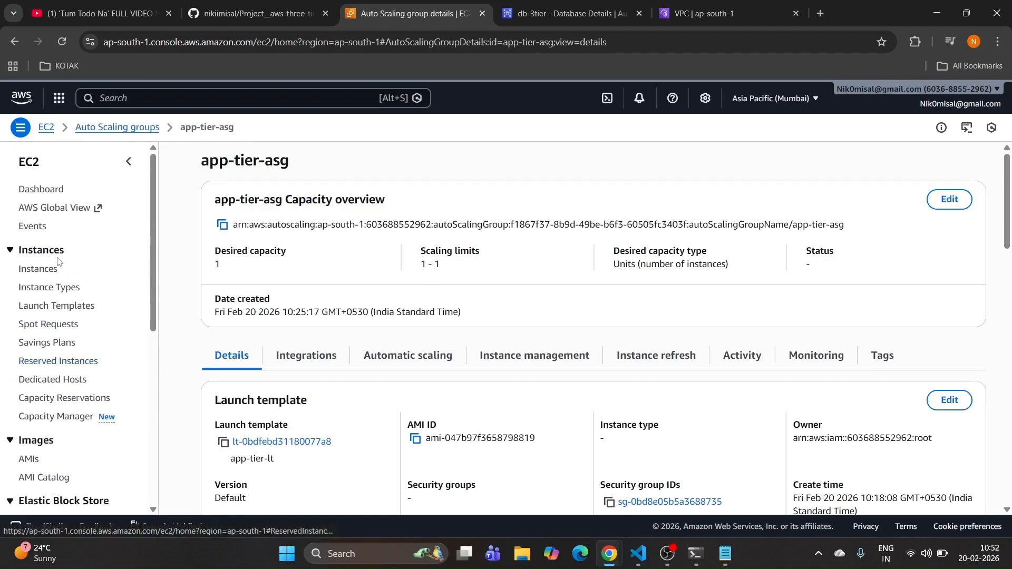
{"action": "left_click", "coordinate": [49, 273]}
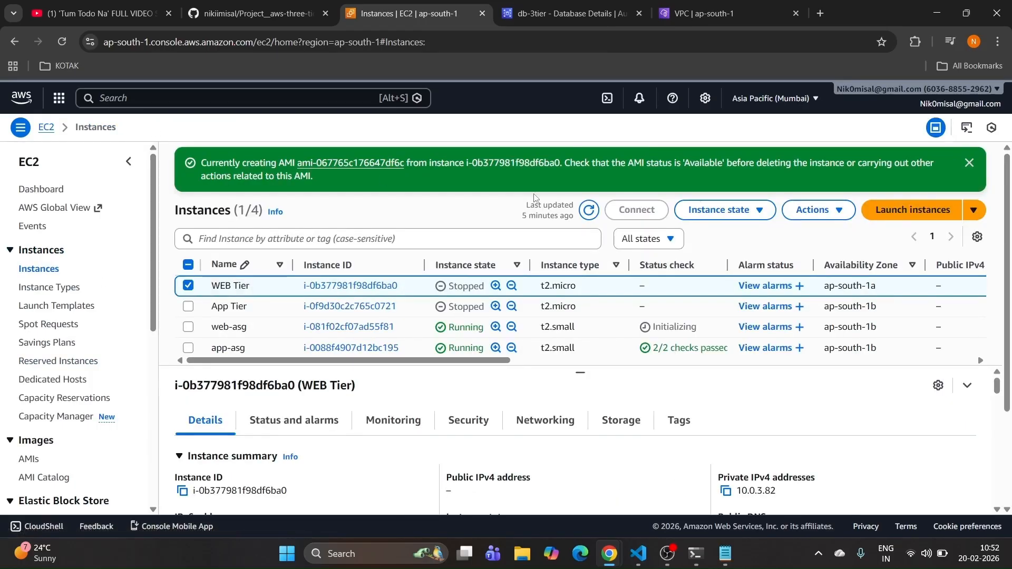
{"action": "left_click", "coordinate": [590, 211]}
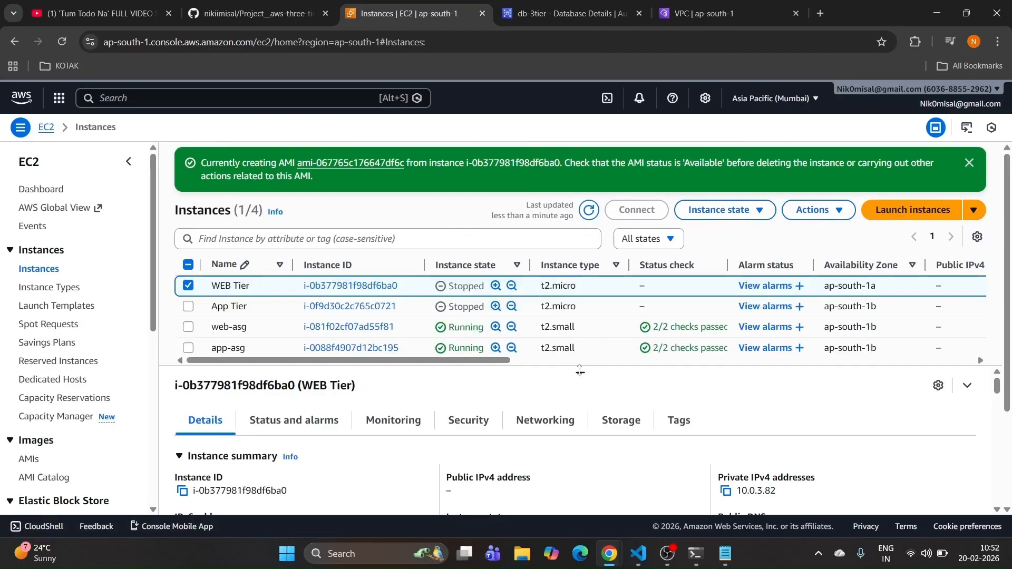
{"action": "left_click_drag", "start_coordinate": [580, 371], "coordinate": [580, 390]}
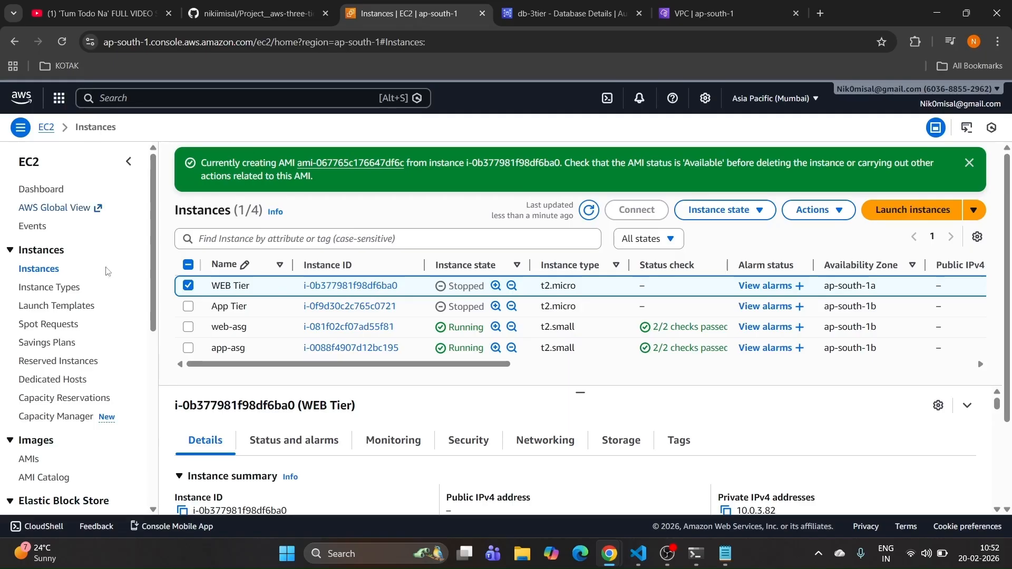
{"action": "scroll", "coordinate": [52, 417], "scroll_direction": "down", "scroll_amount": 7}
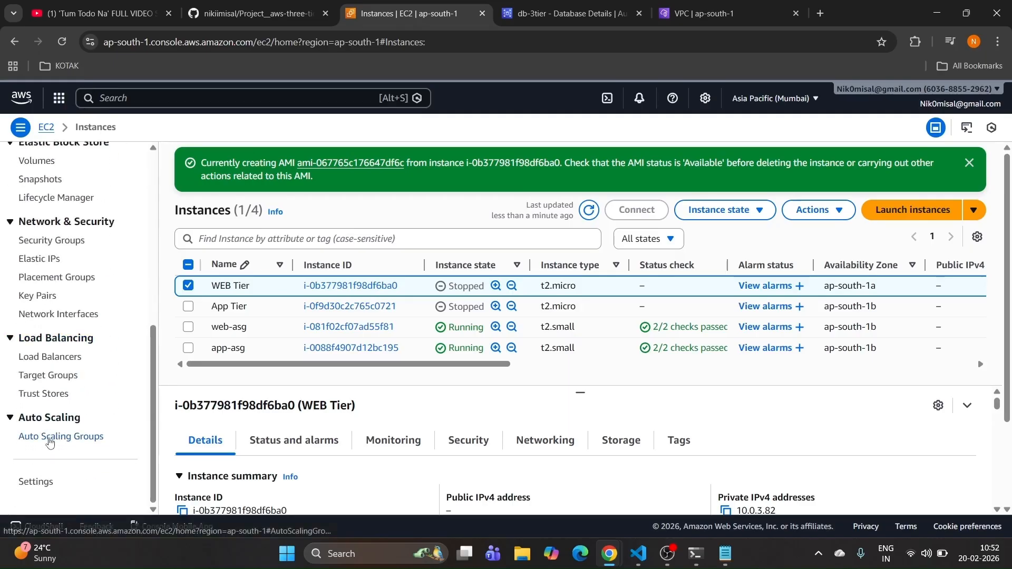
Step: Return to app-tier-asg's details showing desired capacity 1 and limits 1–1
{"action": "left_click", "coordinate": [50, 436]}
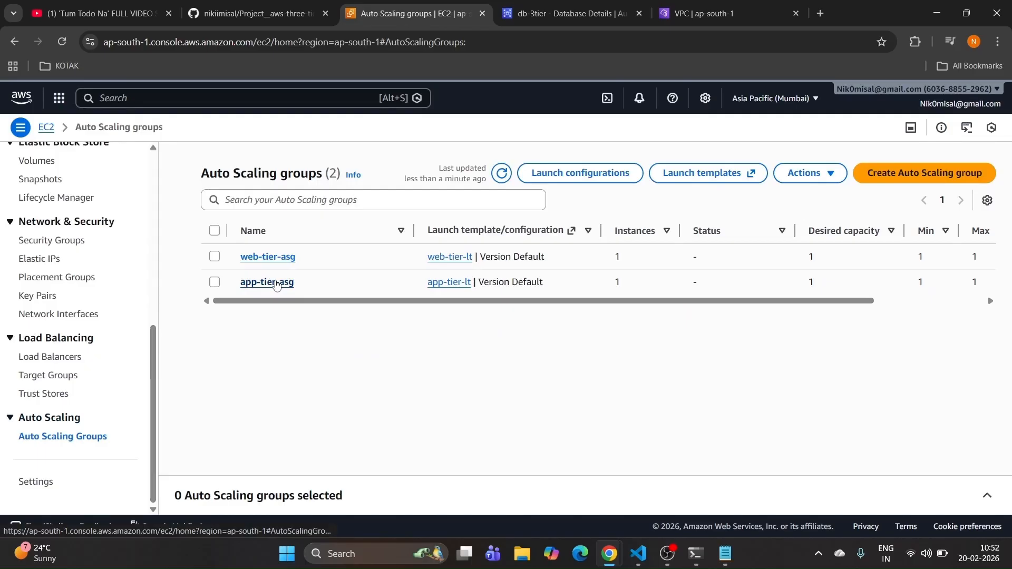
{"action": "left_click", "coordinate": [277, 285]}
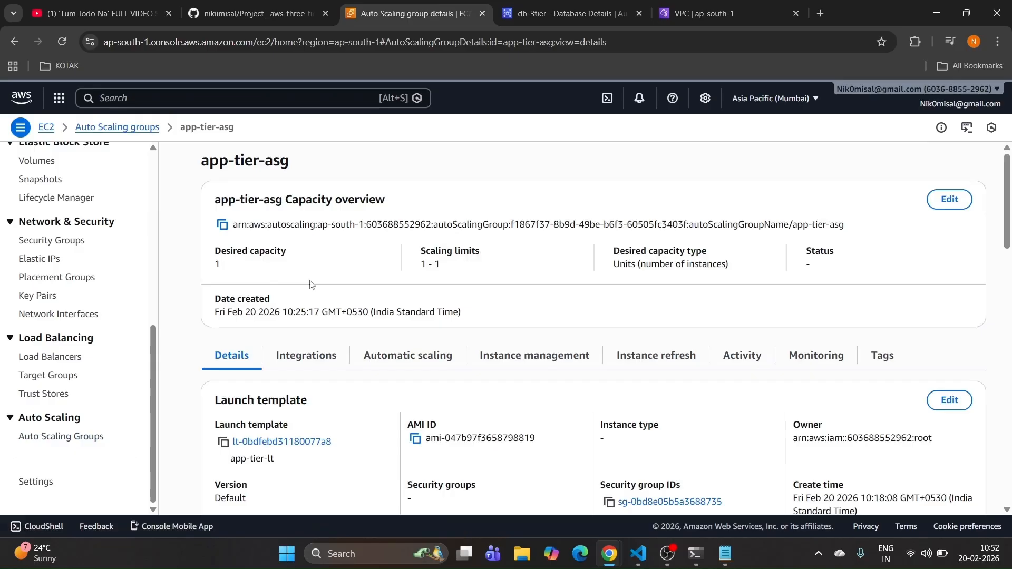
{"action": "scroll", "coordinate": [631, 315], "scroll_direction": "down", "scroll_amount": 1}
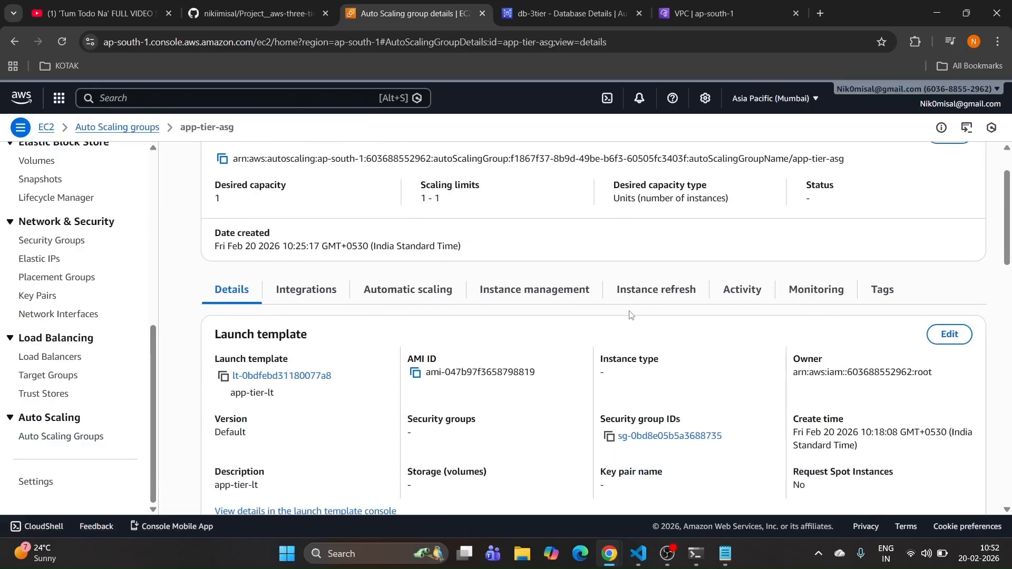
{"action": "scroll", "coordinate": [631, 315], "scroll_direction": "up", "scroll_amount": 1}
Step: Resize app-tier-asg to desired 2, minimum 2, maximum 4, then open web-tier-asg's details
{"action": "left_click", "coordinate": [946, 202]}
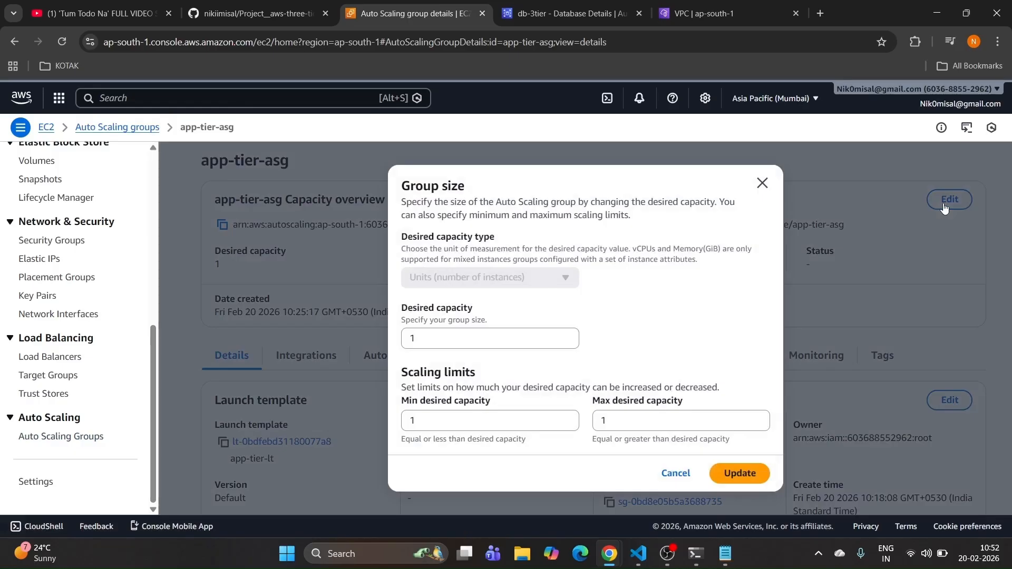
{"action": "left_click_drag", "start_coordinate": [469, 342], "coordinate": [374, 346]}
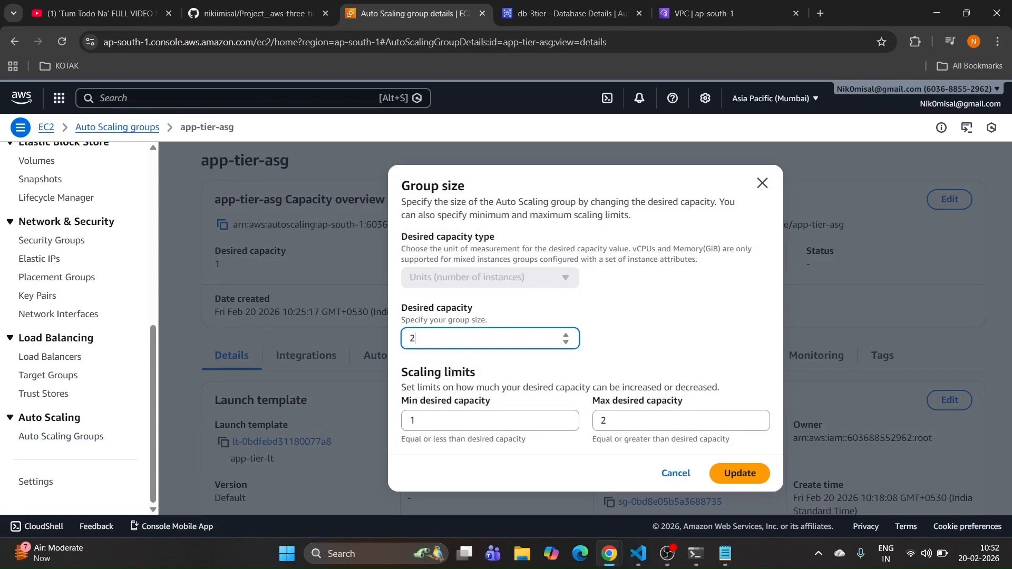
{"action": "left_click_drag", "start_coordinate": [442, 417], "coordinate": [387, 431]}
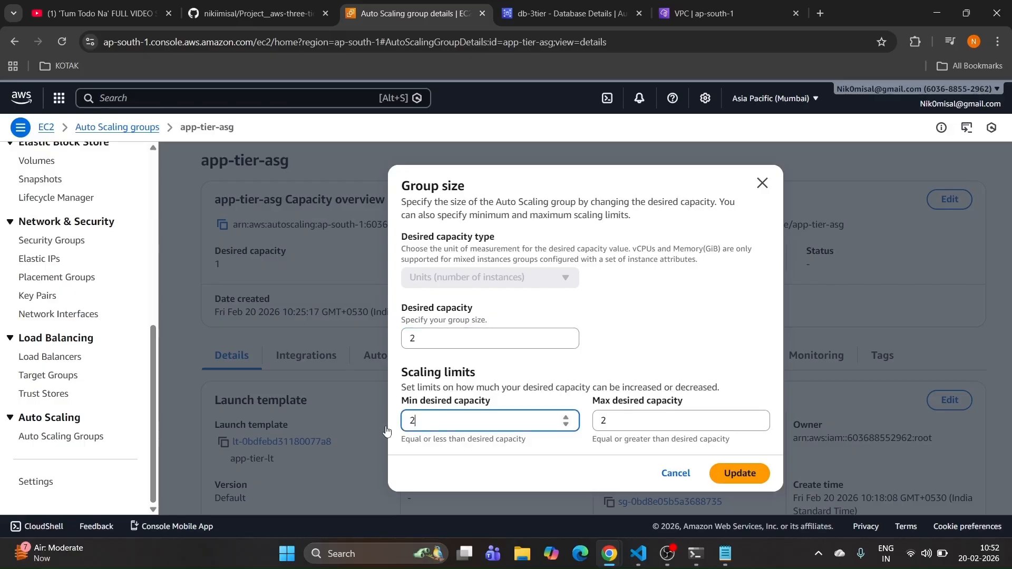
{"action": "type", "text": "2"}
{"action": "key", "text": "Tab"}
{"action": "type", "text": "4"}
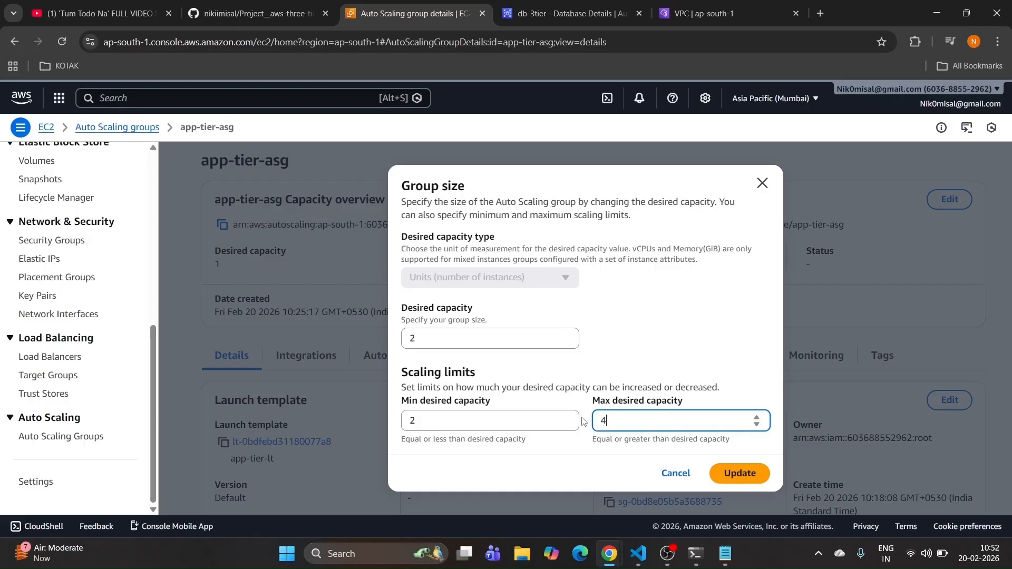
{"action": "left_click", "coordinate": [738, 473]}
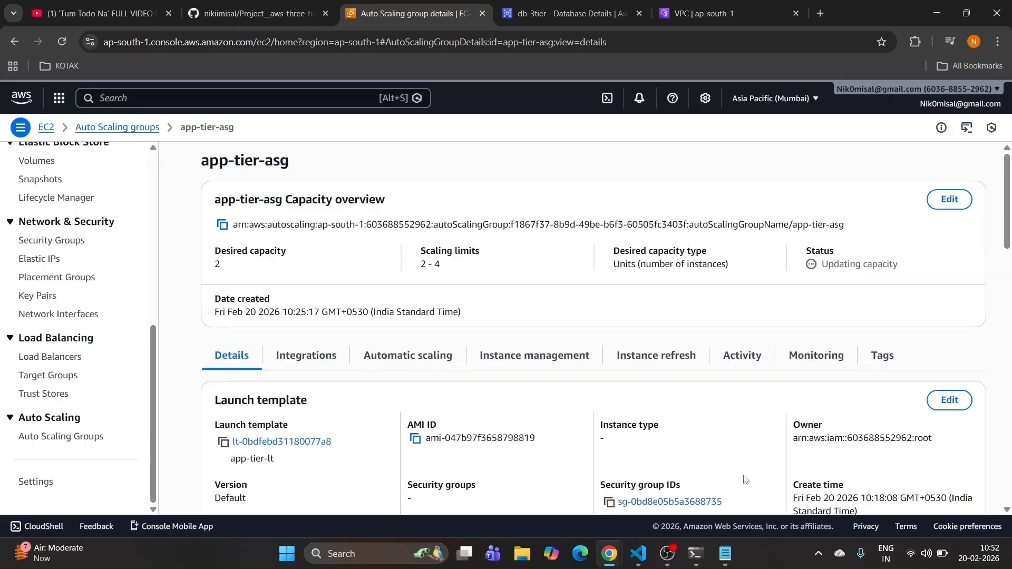
{"action": "left_click", "coordinate": [35, 439]}
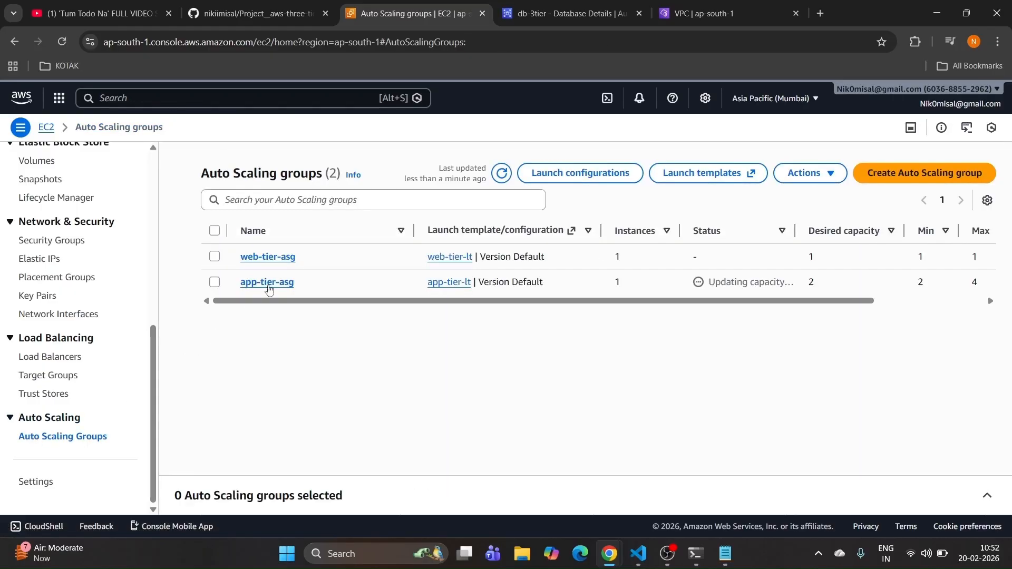
{"action": "left_click", "coordinate": [262, 259]}
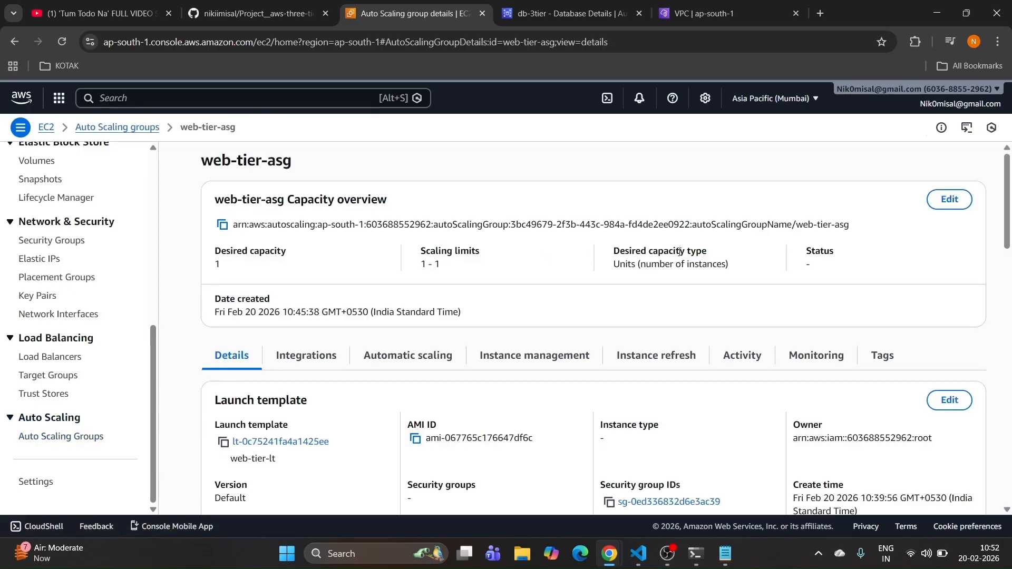
Step: Resize web-tier-asg to desired 2, minimum 2, maximum 4, then go to the EC2 Instances list
{"action": "left_click", "coordinate": [949, 200]}
{"action": "left_click", "coordinate": [424, 344]}
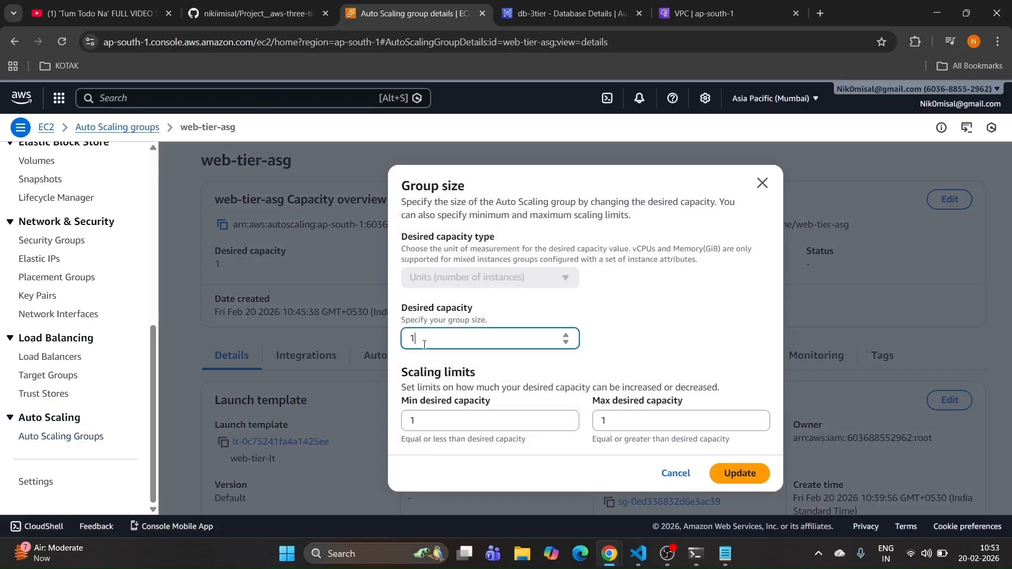
{"action": "left_click_drag", "start_coordinate": [425, 343], "coordinate": [307, 364]}
{"action": "type", "text": "2"}
{"action": "key", "text": "Tab"}
{"action": "type", "text": "2"}
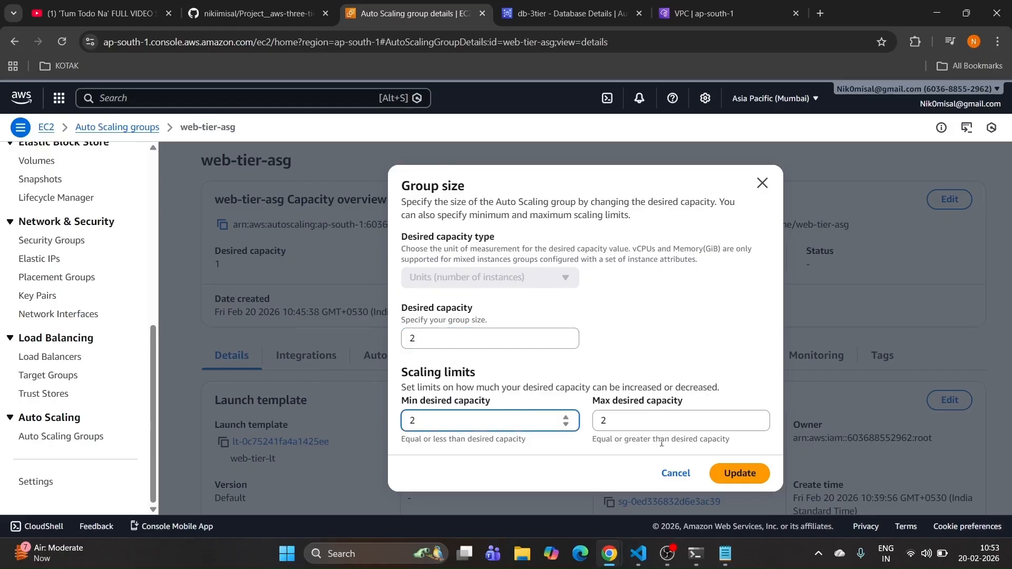
{"action": "key", "text": "Tab"}
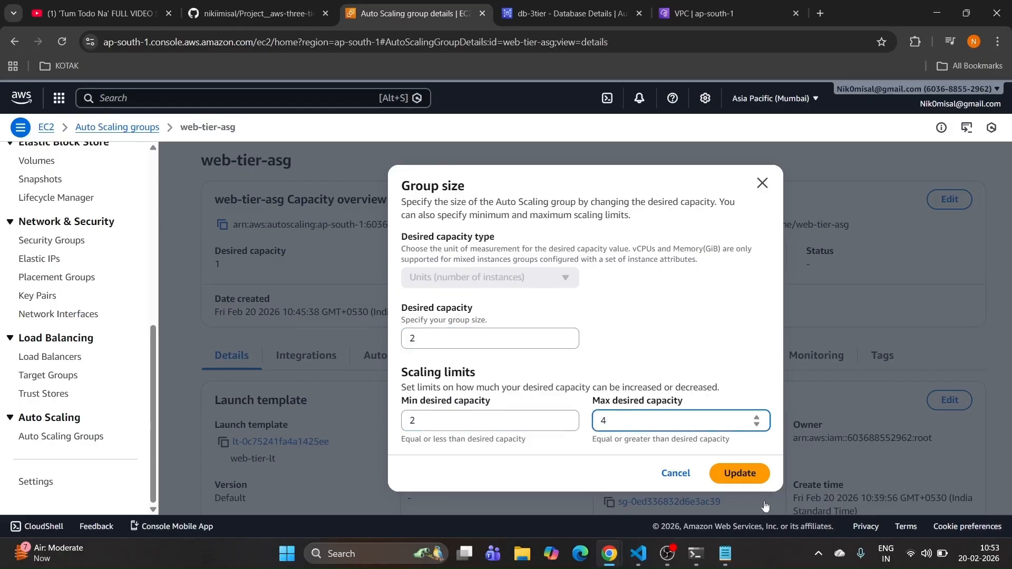
{"action": "left_click", "coordinate": [736, 474]}
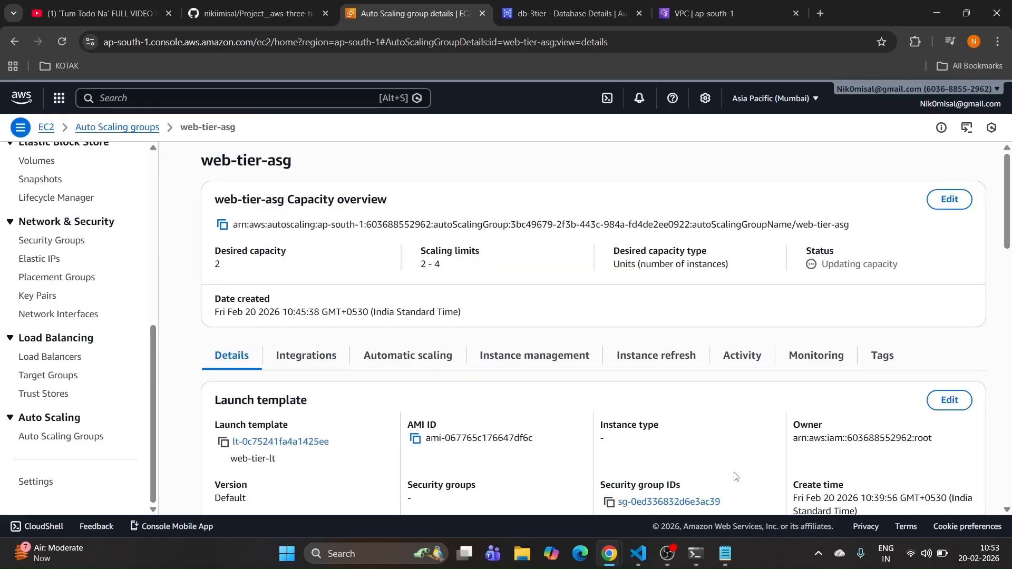
{"action": "scroll", "coordinate": [79, 316], "scroll_direction": "up", "scroll_amount": 10}
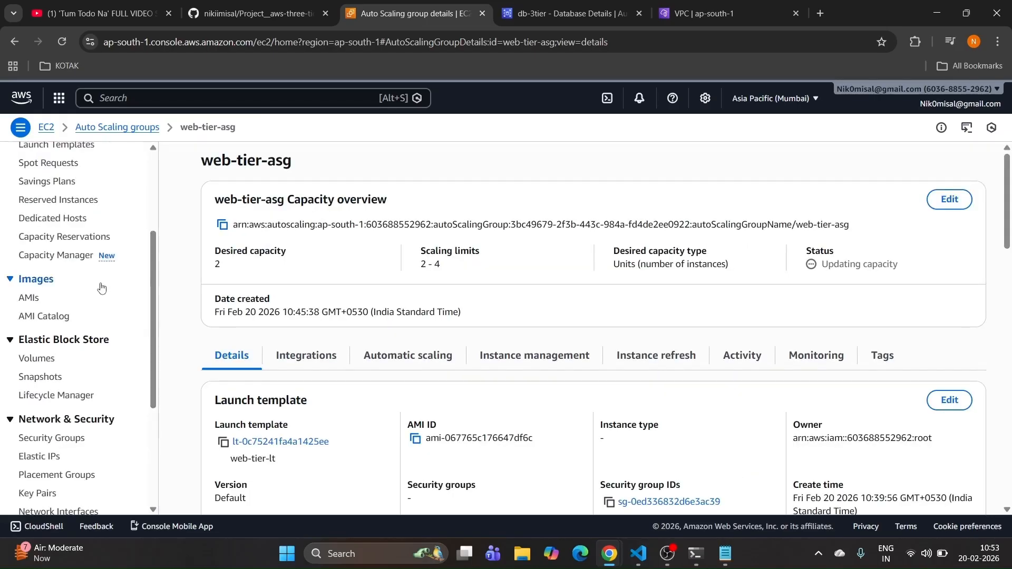
{"action": "left_click", "coordinate": [36, 267]}
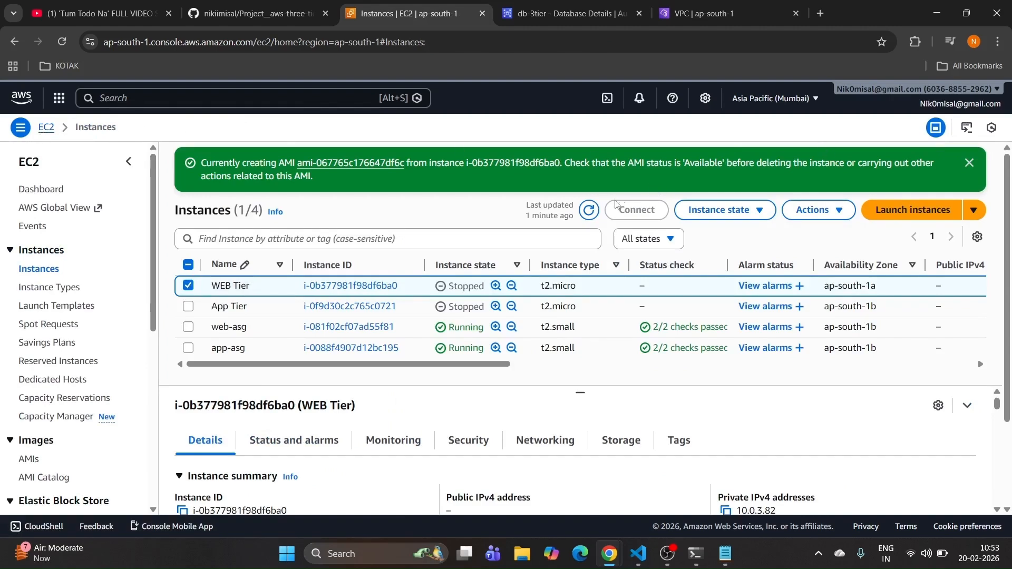
Step: Refresh the Instances list to show the new web-asg and app-asg instances initializing
{"action": "left_click", "coordinate": [588, 211]}
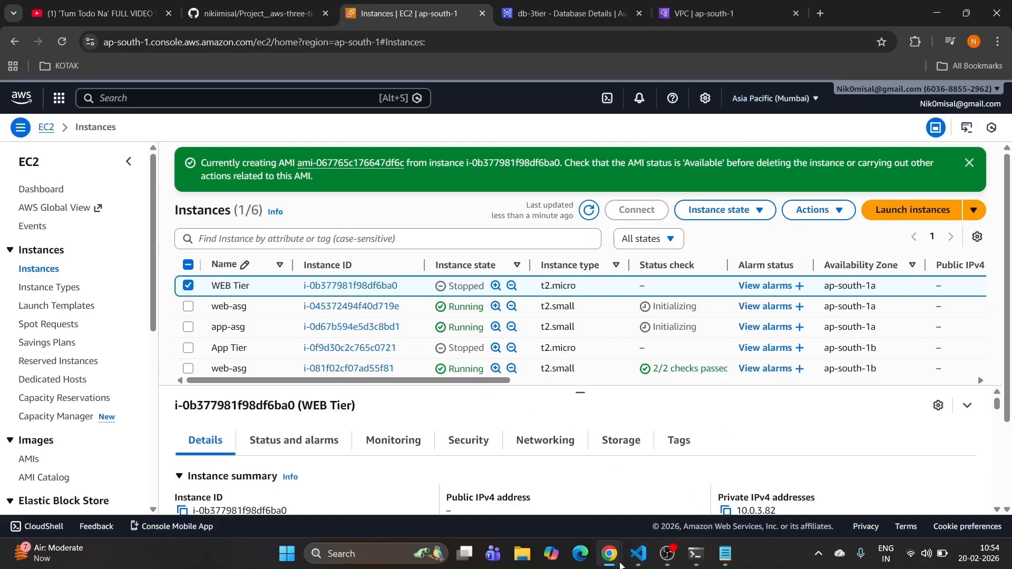
Step: In the React demo app, add a record with amount 123 and description 'hij'
{"action": "mouse_move", "coordinate": [621, 565]}
{"action": "left_click", "coordinate": [680, 490]}
{"action": "left_click", "coordinate": [409, 227]}
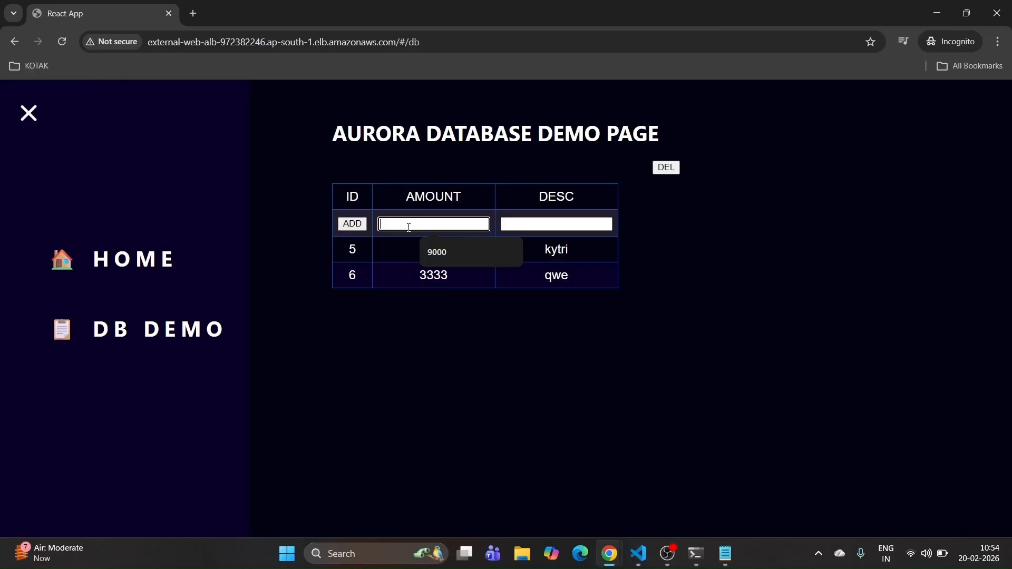
{"action": "type", "text": "123"}
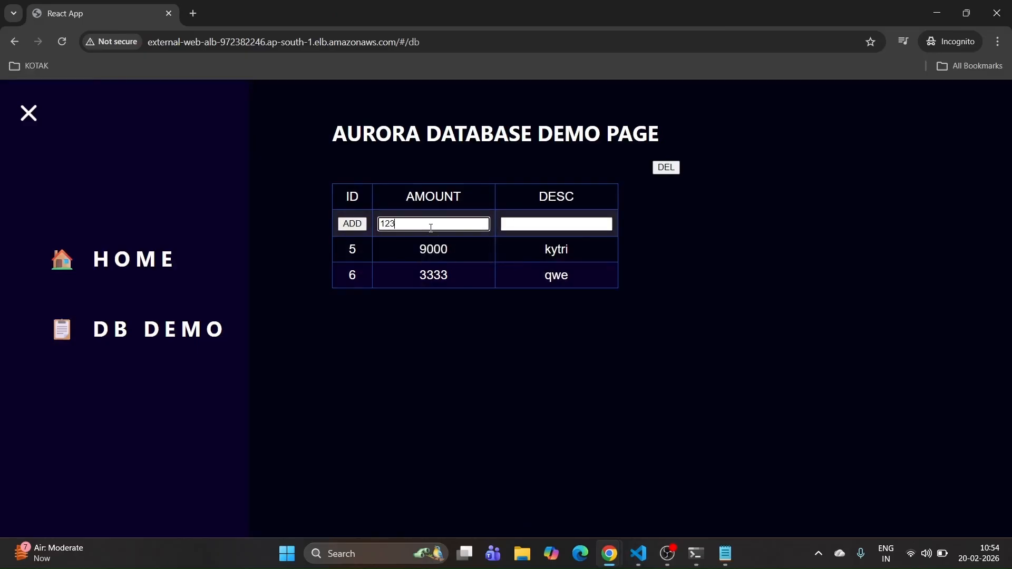
{"action": "left_click", "coordinate": [532, 220]}
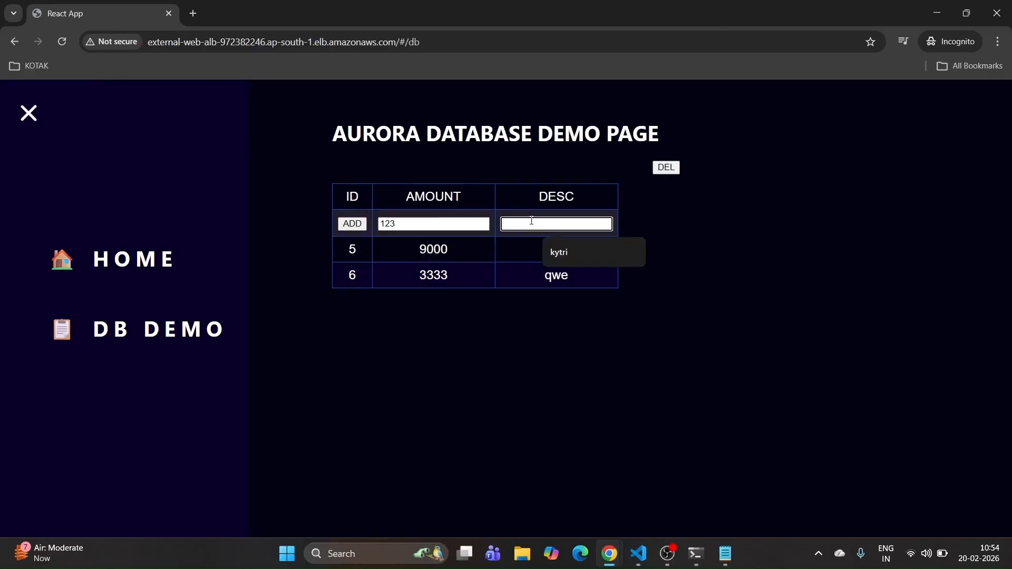
{"action": "type", "text": "hij"}
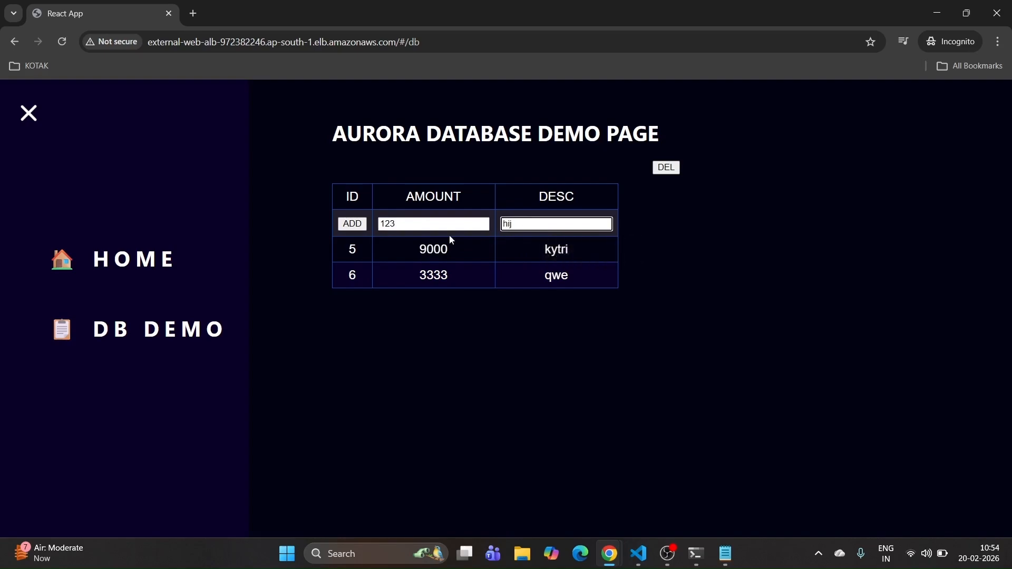
{"action": "left_click", "coordinate": [362, 224]}
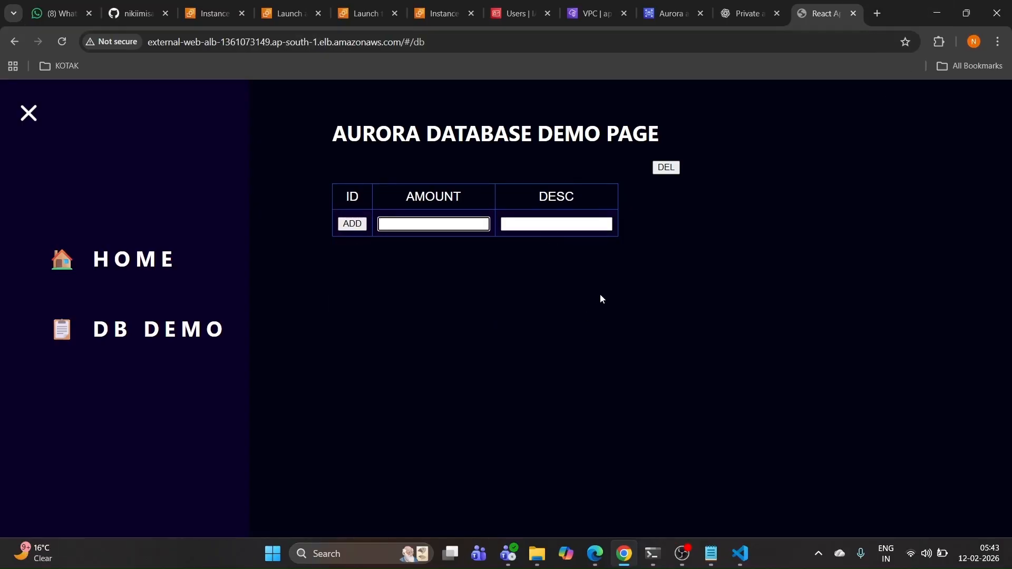
Step: Select db-3tier in the RDS Databases list and start its deletion
{"action": "left_click", "coordinate": [663, 168]}
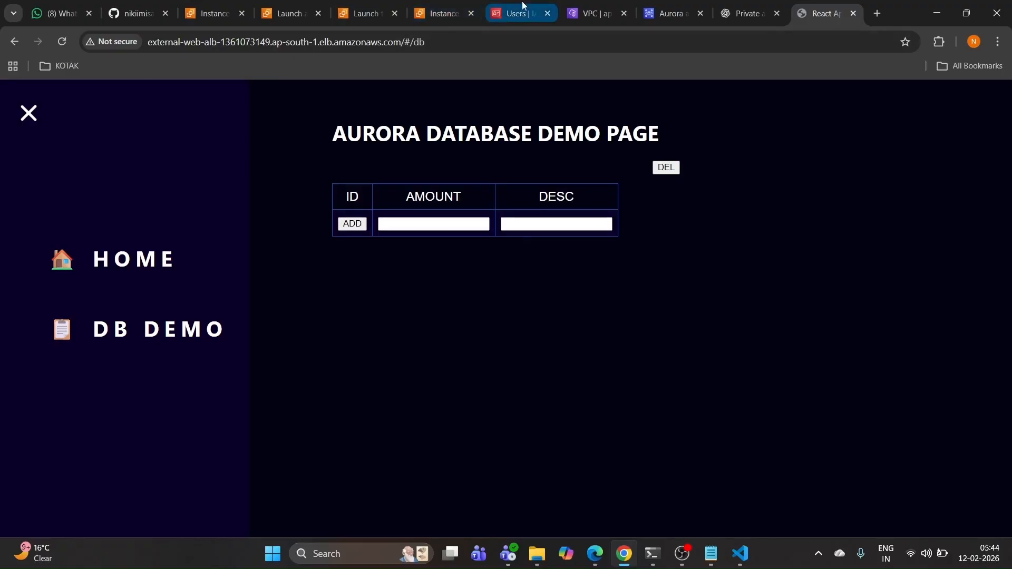
{"action": "left_click", "coordinate": [675, 14]}
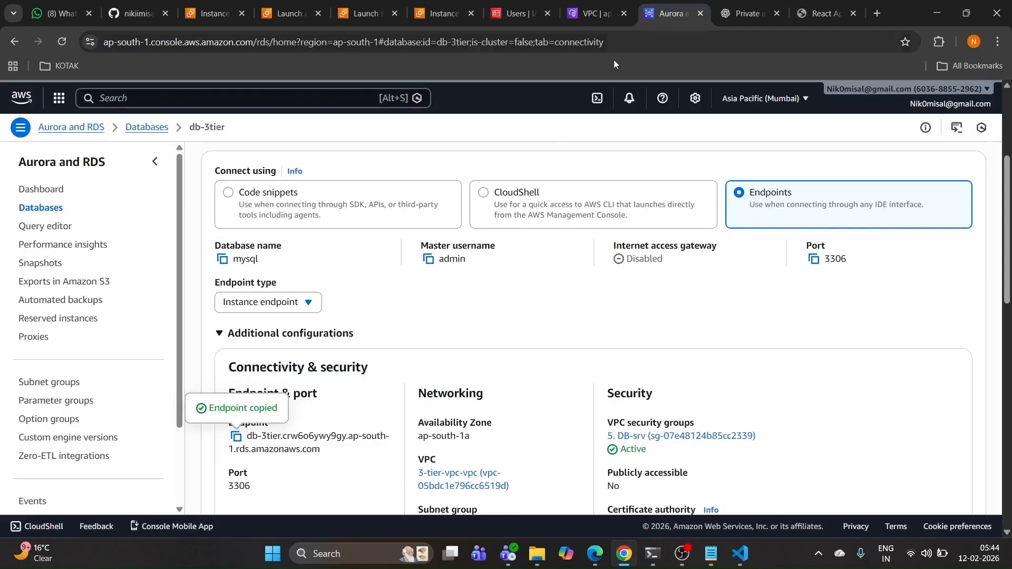
{"action": "left_click", "coordinate": [51, 209]}
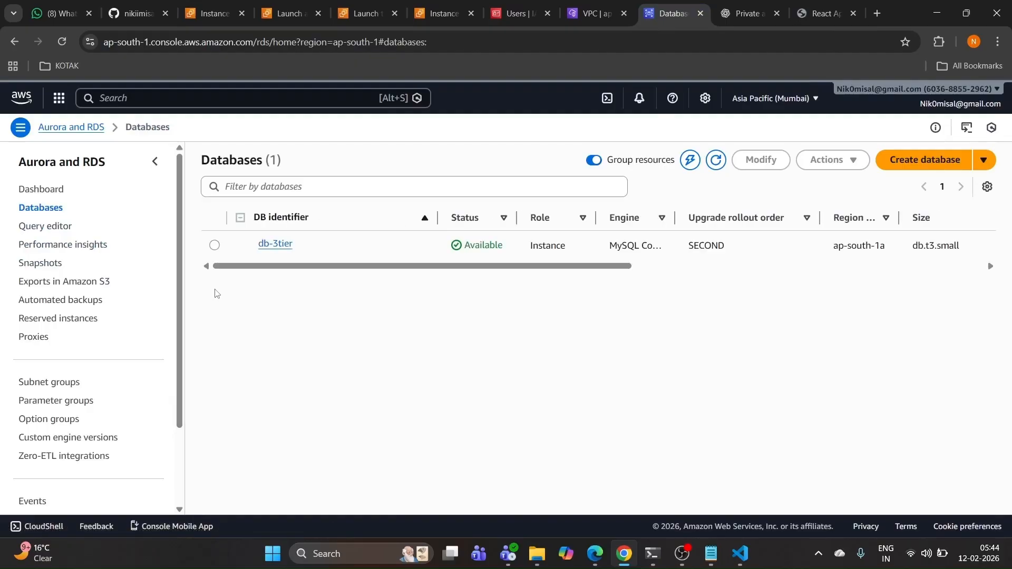
{"action": "left_click", "coordinate": [215, 245]}
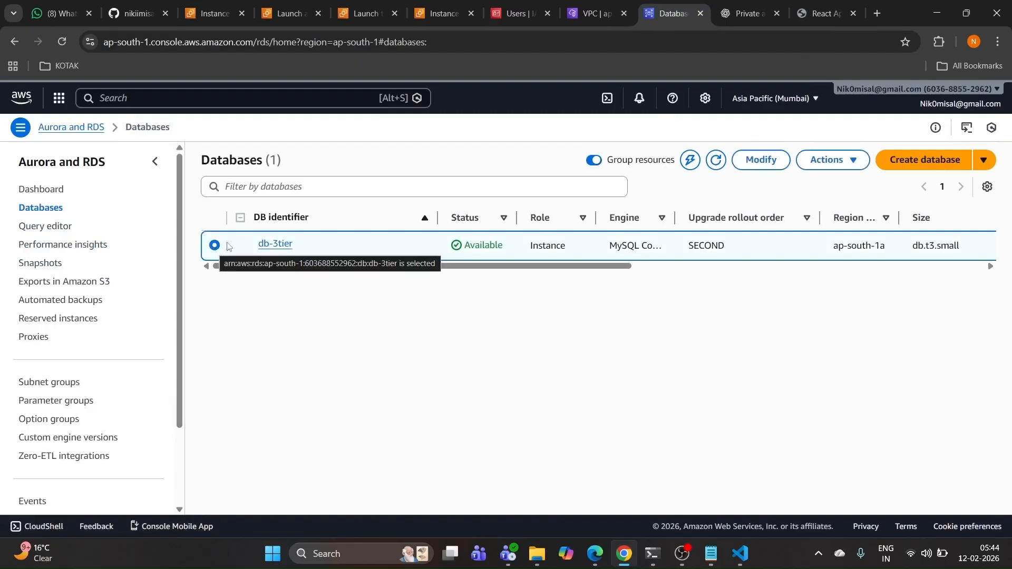
{"action": "left_click", "coordinate": [826, 159]}
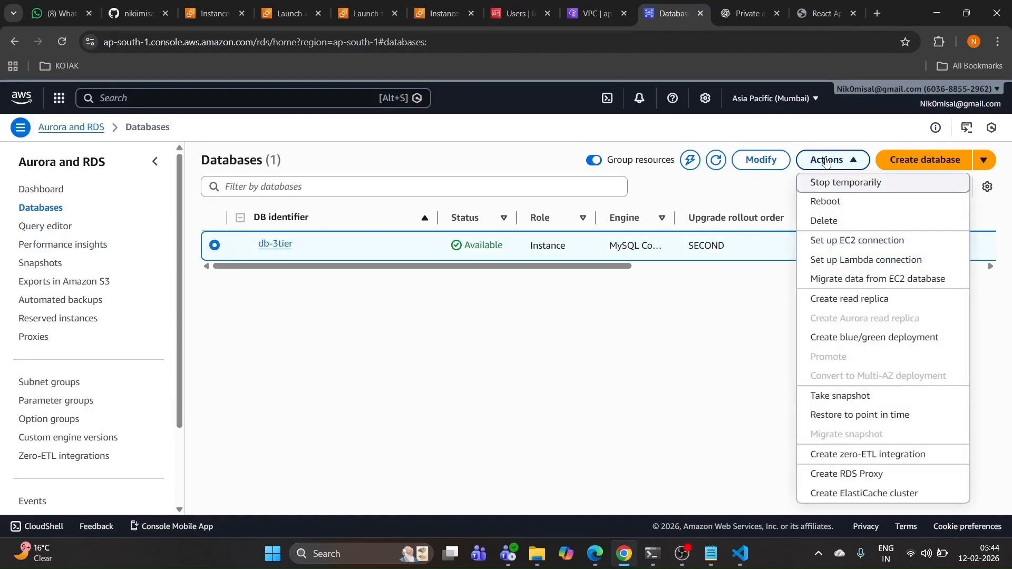
{"action": "left_click", "coordinate": [829, 220]}
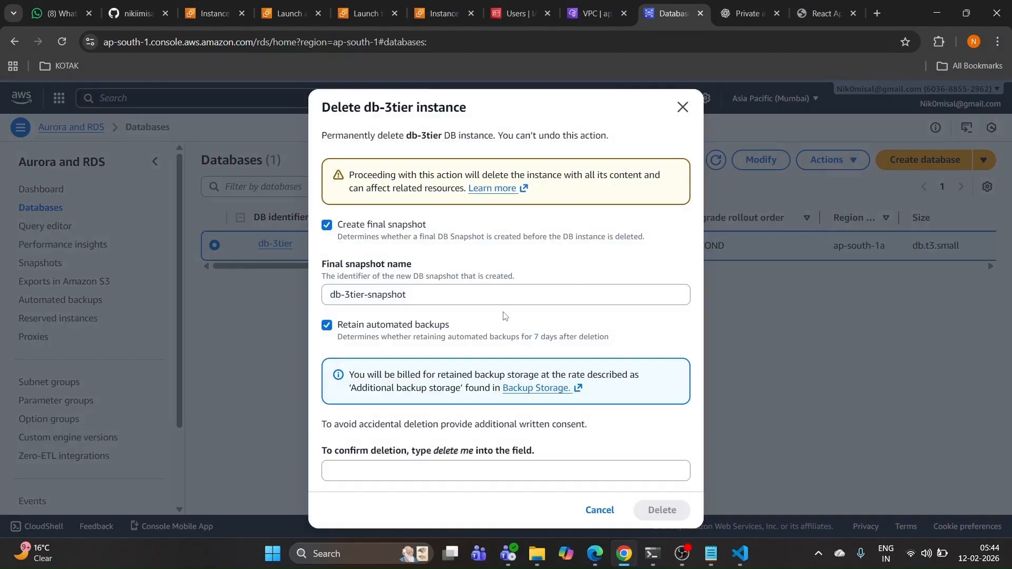
Step: Skip the final snapshot and retained backups, acknowledge, and enter 'delete me' to confirm
{"action": "key", "text": "Tab"}
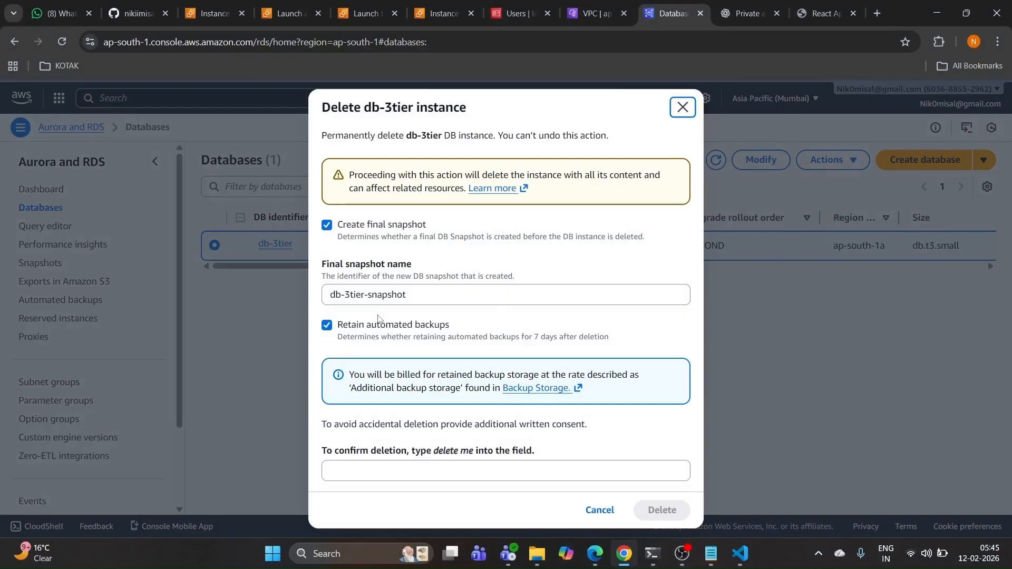
{"action": "left_click", "coordinate": [329, 226]}
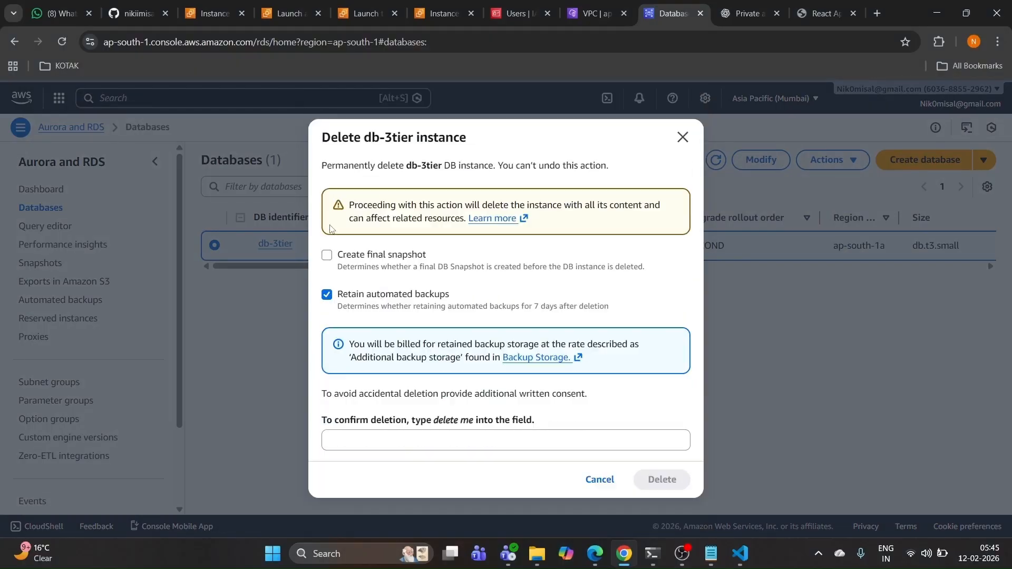
{"action": "left_click", "coordinate": [329, 298]}
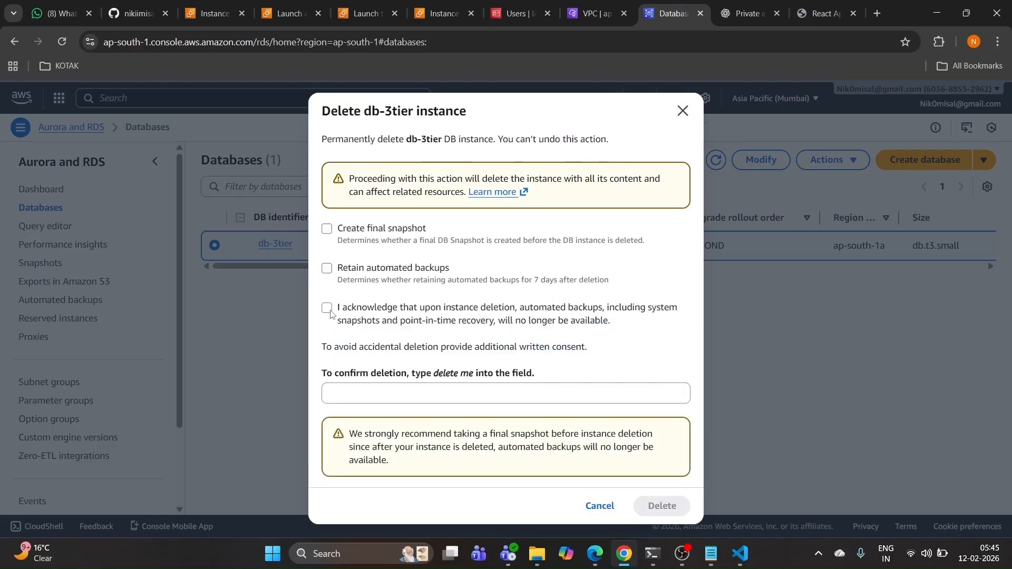
{"action": "left_click", "coordinate": [328, 311]}
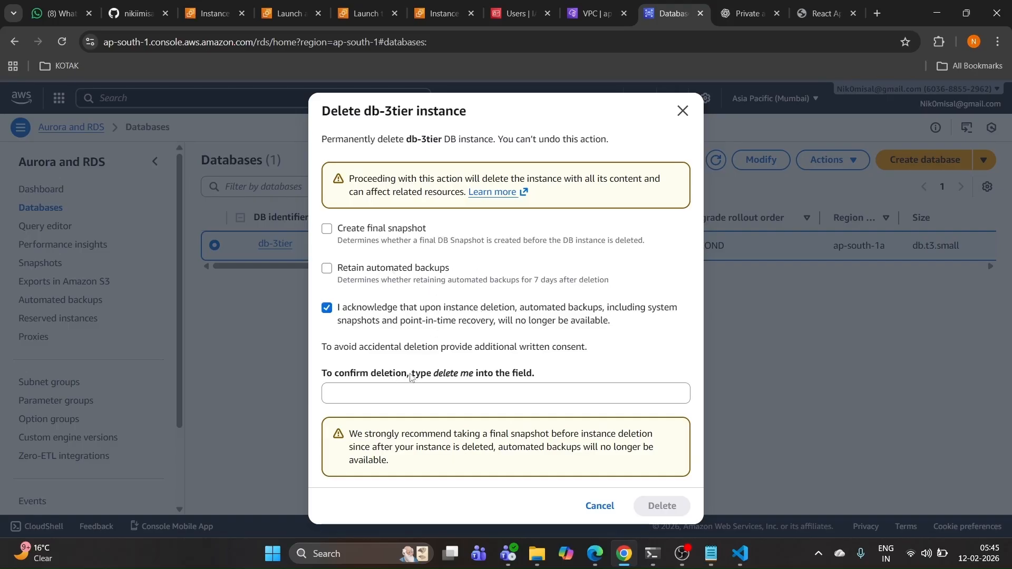
{"action": "left_click_drag", "start_coordinate": [433, 375], "coordinate": [477, 377]}
{"action": "key", "text": "ctrl+c"}
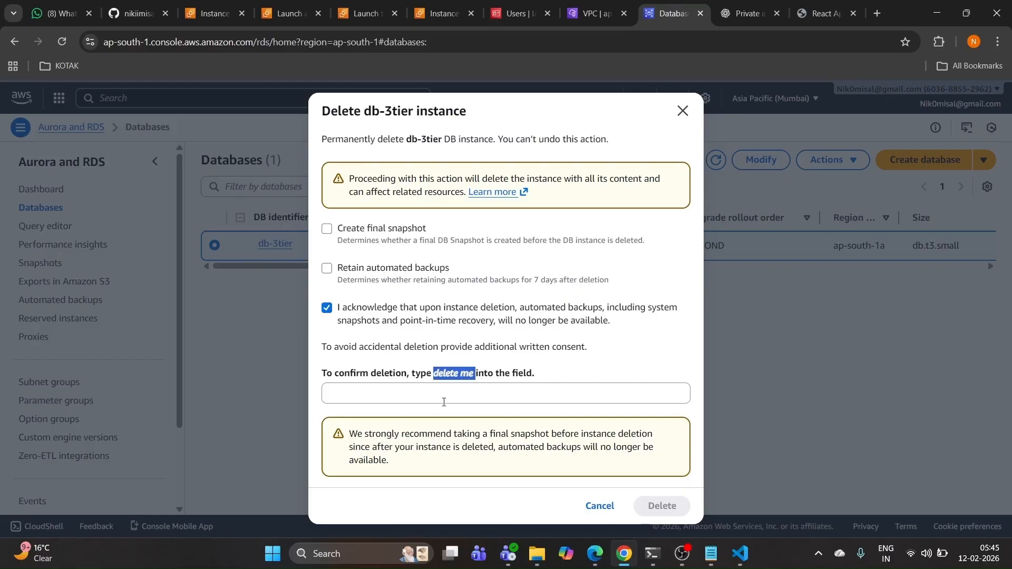
{"action": "left_click", "coordinate": [423, 396]}
{"action": "key", "text": "ctrl+v"}
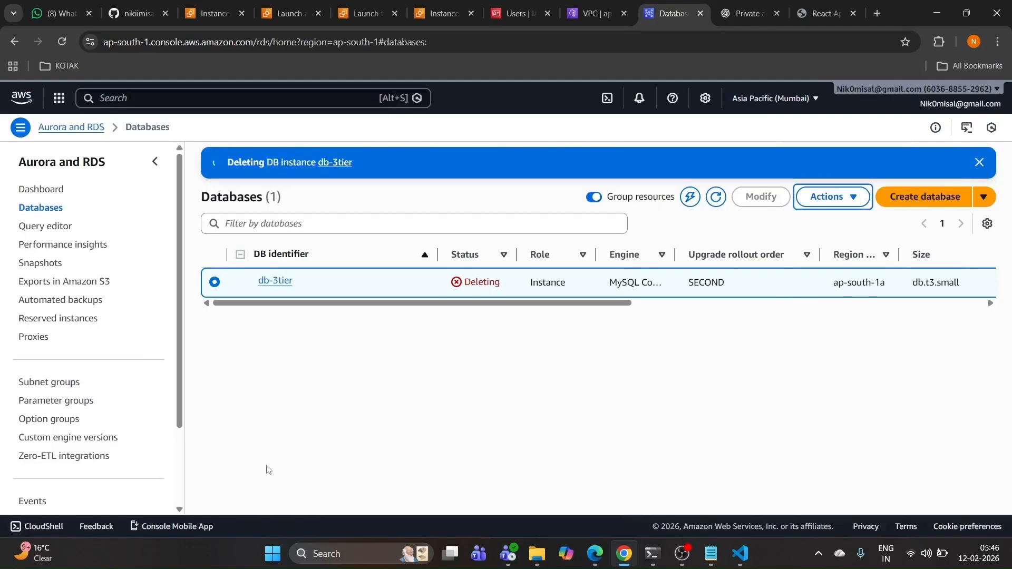
{"action": "scroll", "coordinate": [79, 426], "scroll_direction": "down", "scroll_amount": 2}
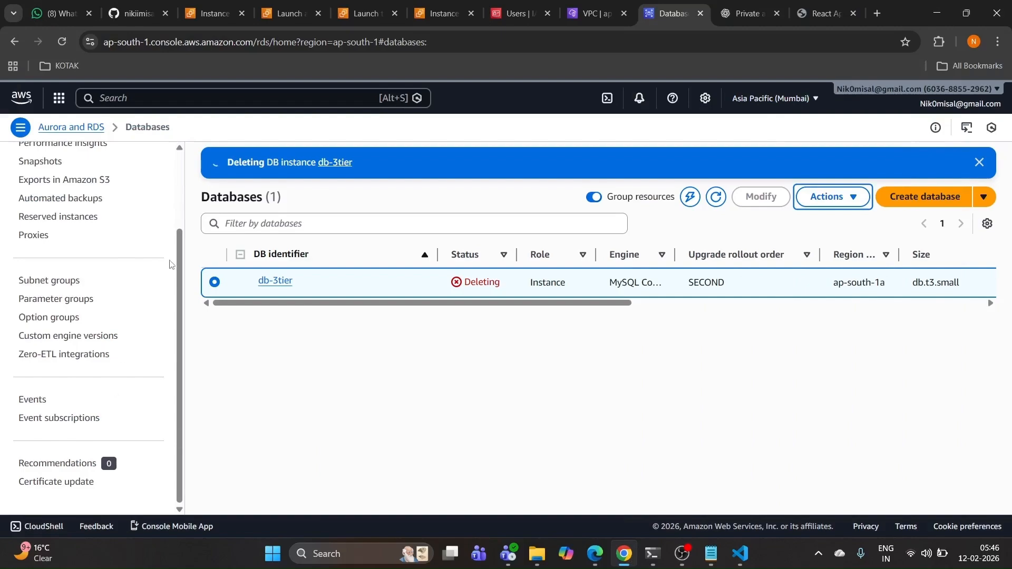
Step: Close the extra app-tier and launch page tabs and open the Auto Scaling groups list
{"action": "left_click", "coordinate": [227, 14]}
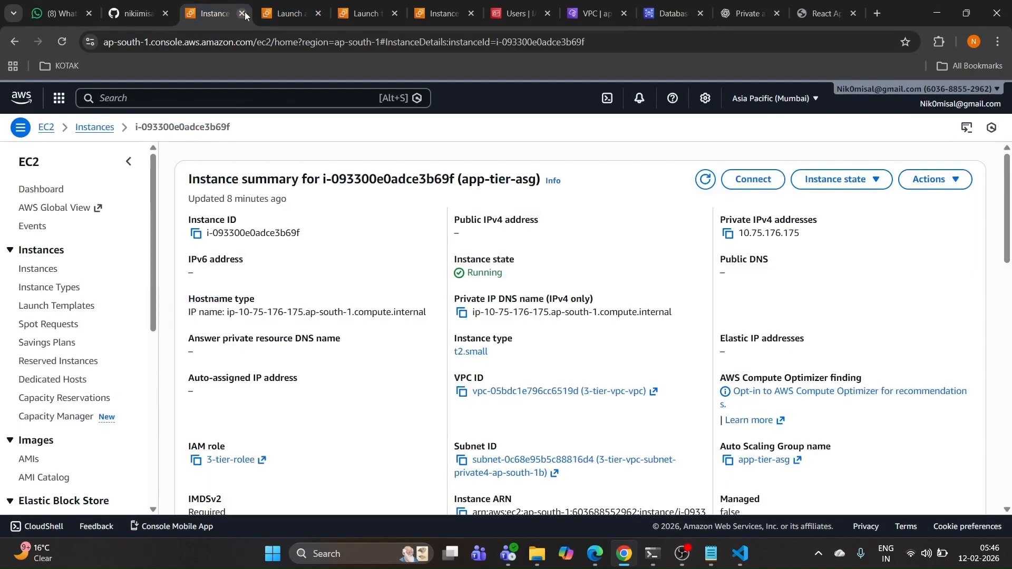
{"action": "left_click", "coordinate": [243, 13]}
{"action": "left_click", "coordinate": [242, 13]}
{"action": "left_click", "coordinate": [242, 14]}
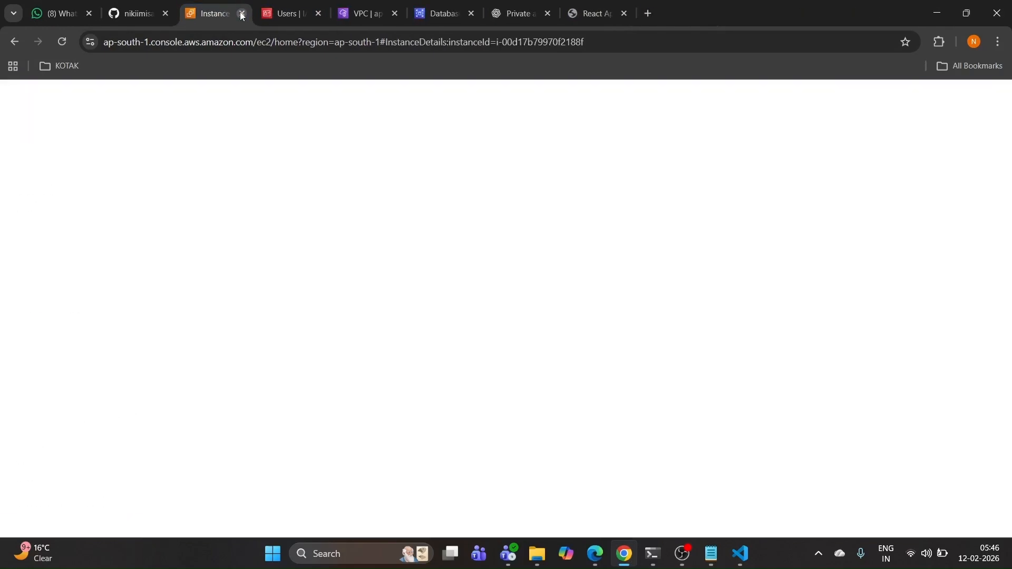
{"action": "scroll", "coordinate": [127, 210], "scroll_direction": "down", "scroll_amount": 6}
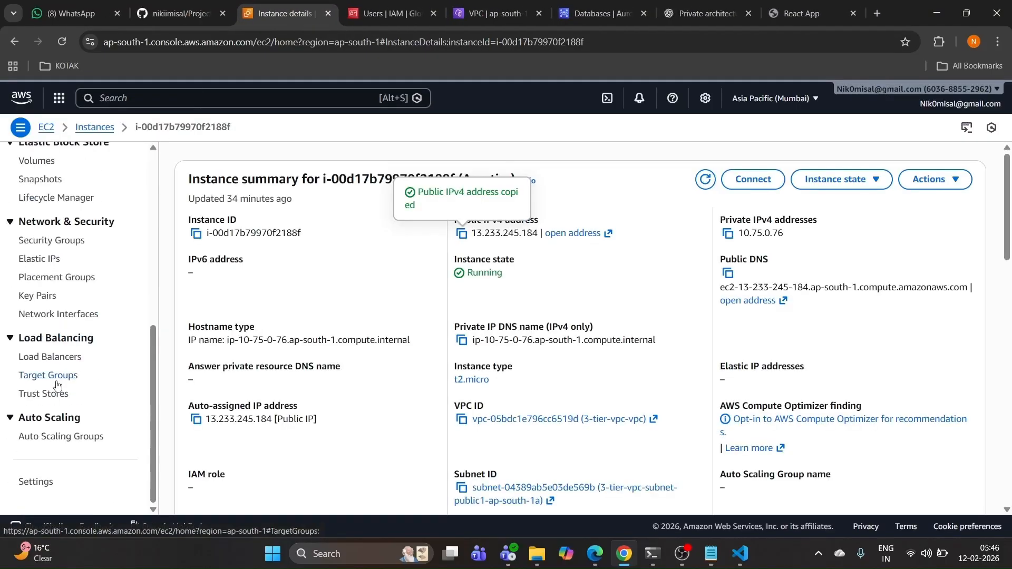
{"action": "left_click", "coordinate": [62, 437]}
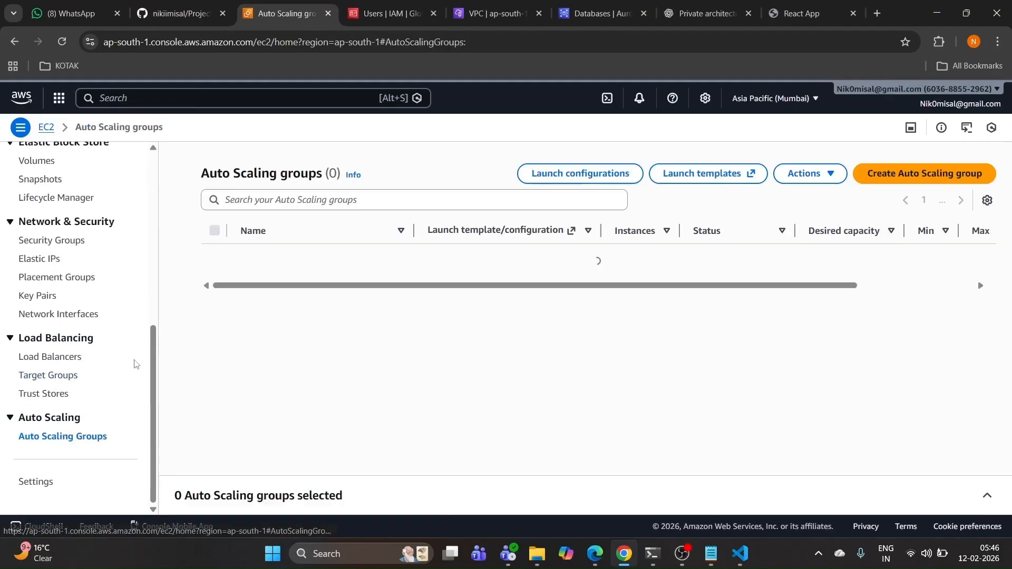
Step: Delete web-tier-asg and app-tier-asg together, confirming with 'delete 2'
{"action": "left_click", "coordinate": [214, 231]}
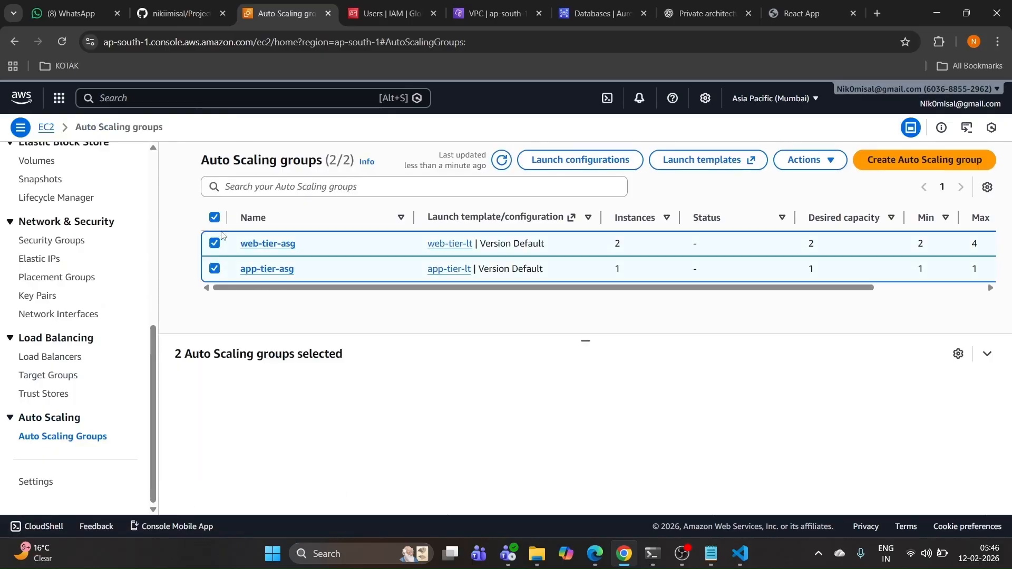
{"action": "left_click", "coordinate": [813, 161]}
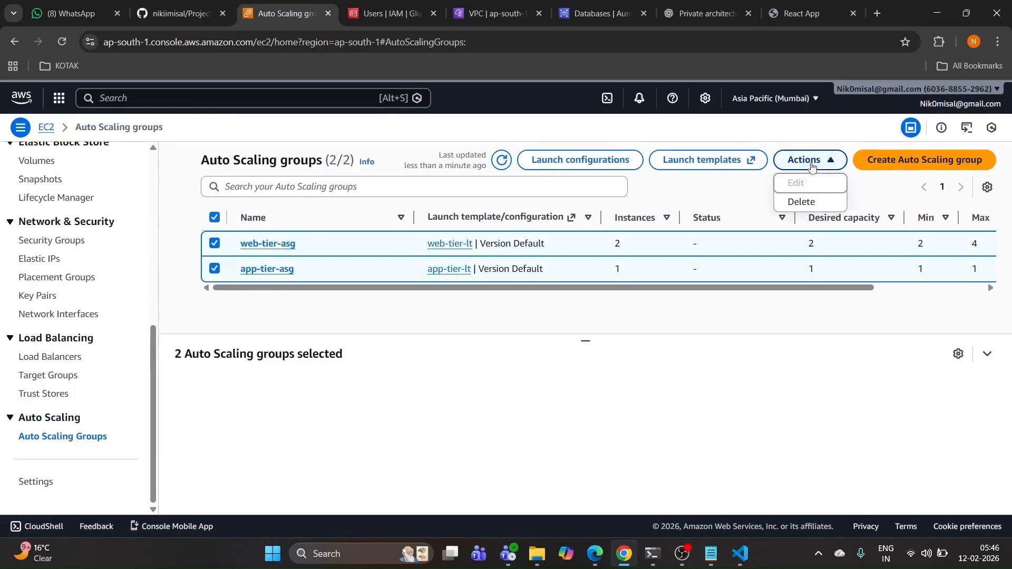
{"action": "left_click", "coordinate": [812, 200]}
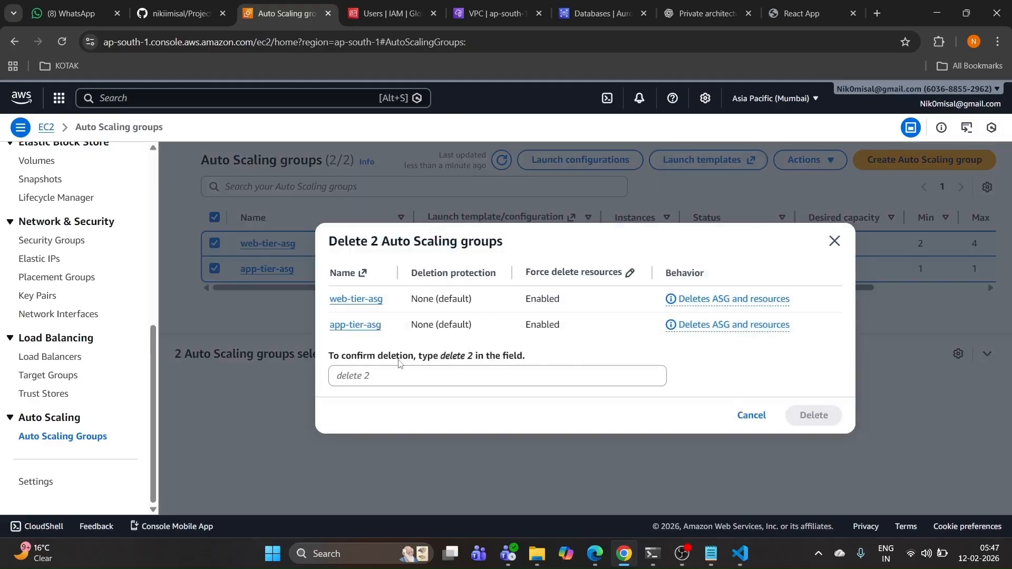
{"action": "left_click_drag", "start_coordinate": [441, 358], "coordinate": [473, 364]}
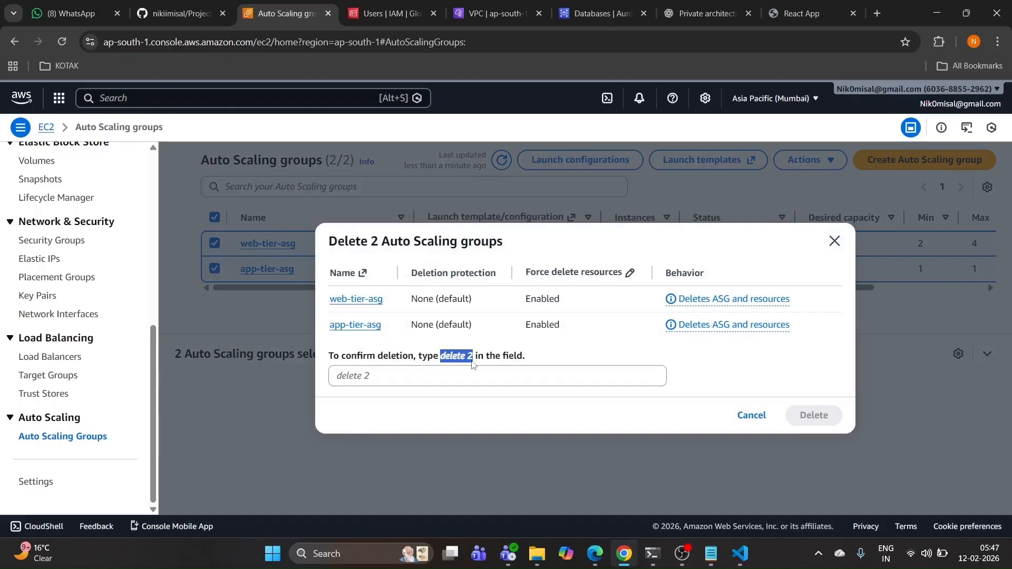
{"action": "right_click", "coordinate": [460, 362]}
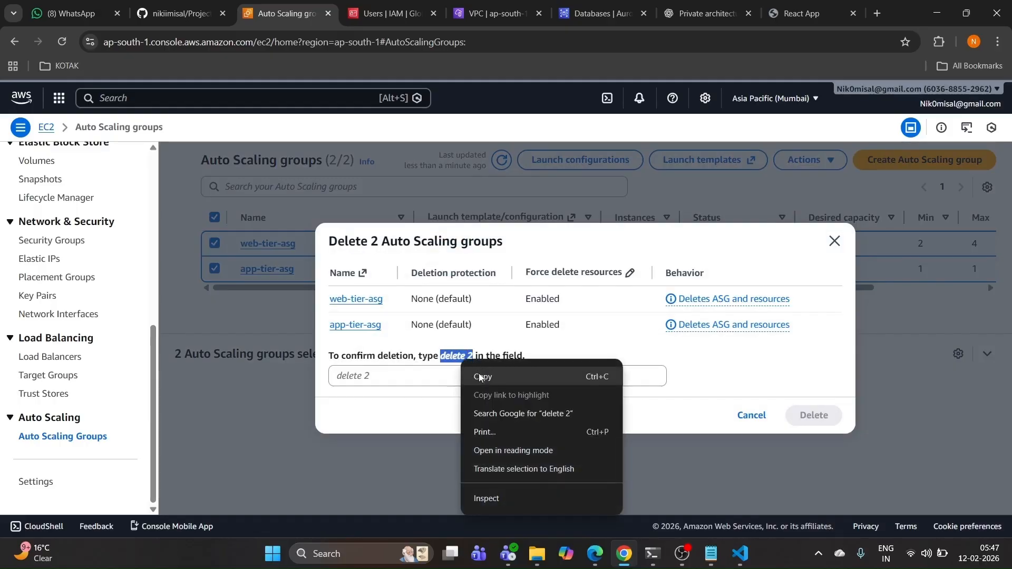
{"action": "left_click", "coordinate": [481, 376]}
{"action": "left_click", "coordinate": [400, 375]}
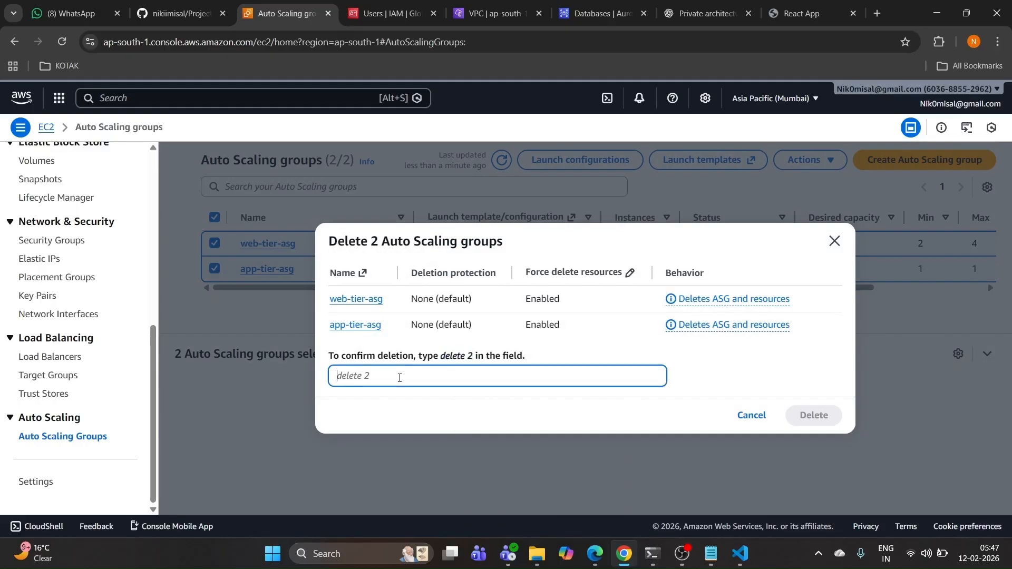
{"action": "key", "text": "ctrl+v"}
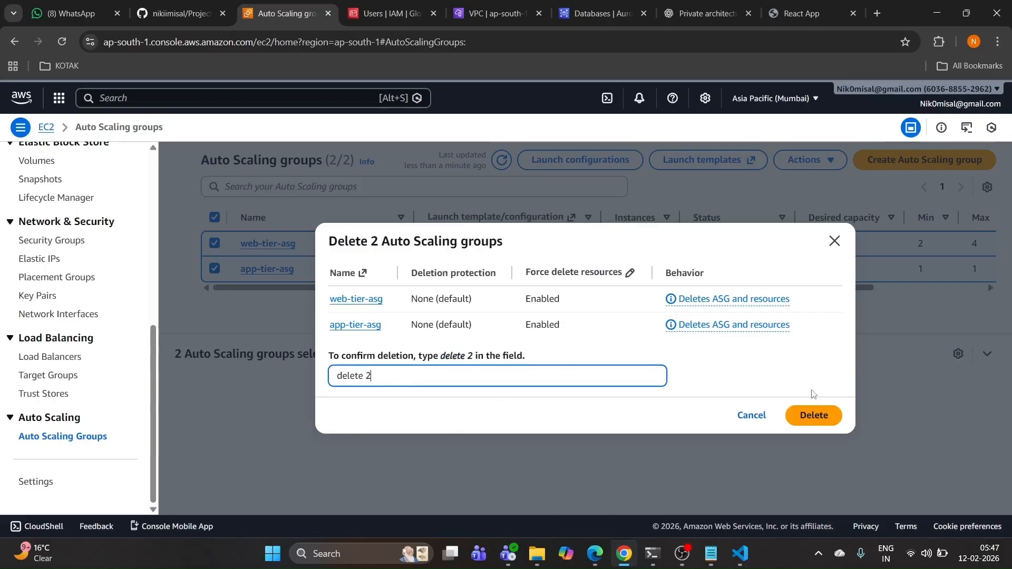
{"action": "left_click", "coordinate": [806, 414]}
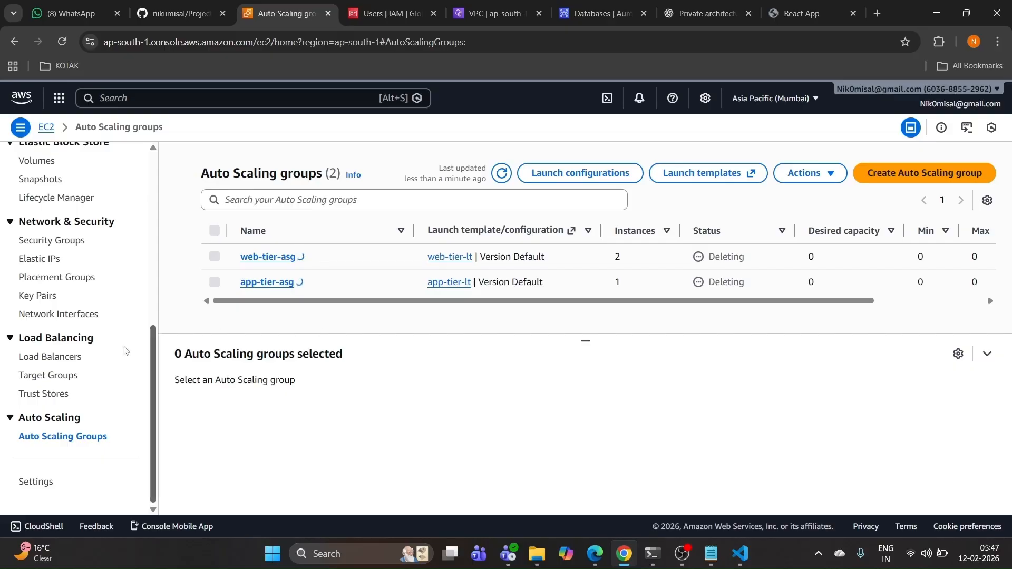
{"action": "scroll", "coordinate": [50, 256], "scroll_direction": "up", "scroll_amount": 6}
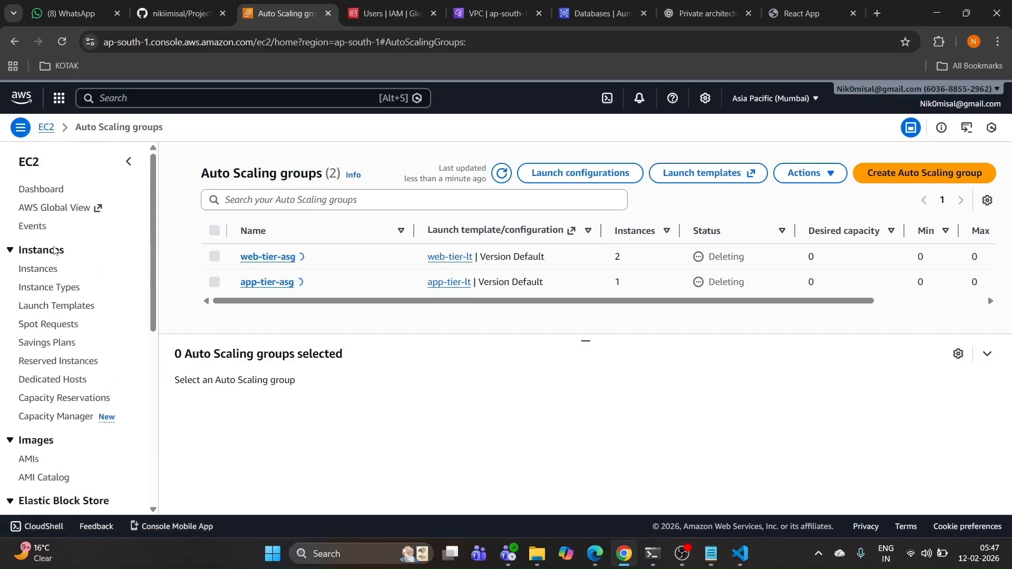
Step: Terminate the Web Tier, App tier, web-asg and app-tier-asg instances
{"action": "left_click", "coordinate": [48, 271]}
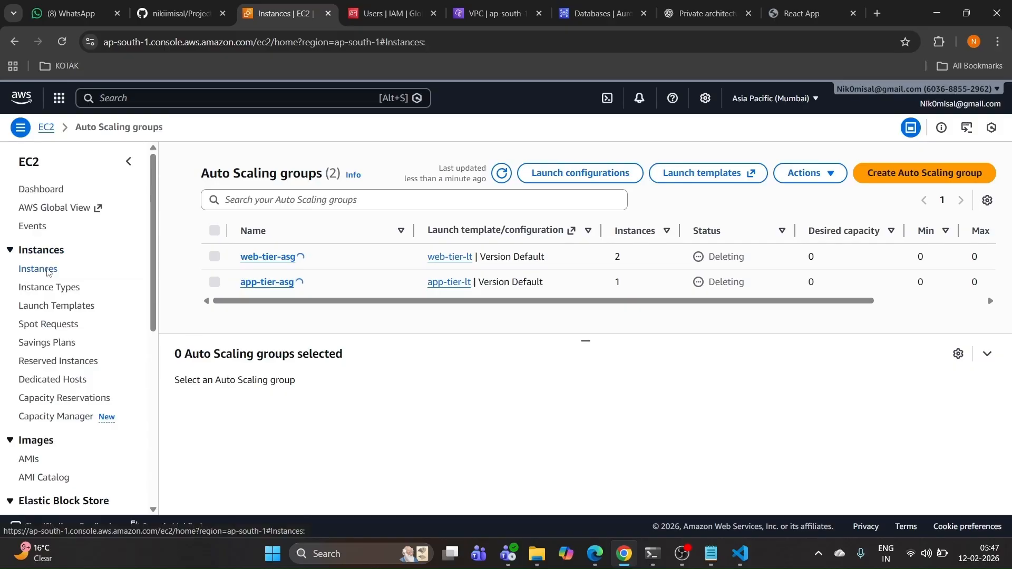
{"action": "left_click", "coordinate": [188, 235]}
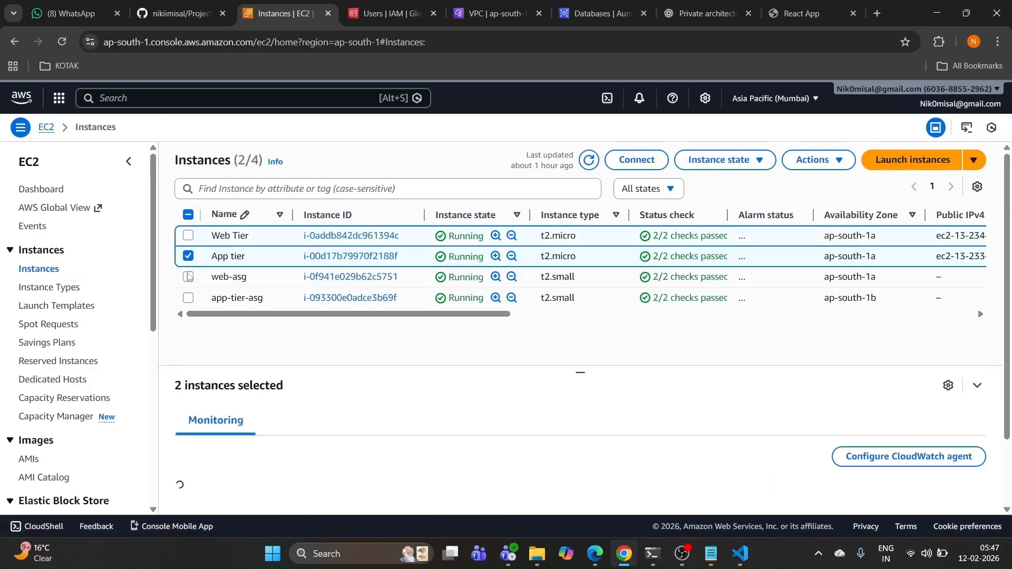
{"action": "left_click", "coordinate": [188, 277]}
{"action": "left_click", "coordinate": [188, 298]}
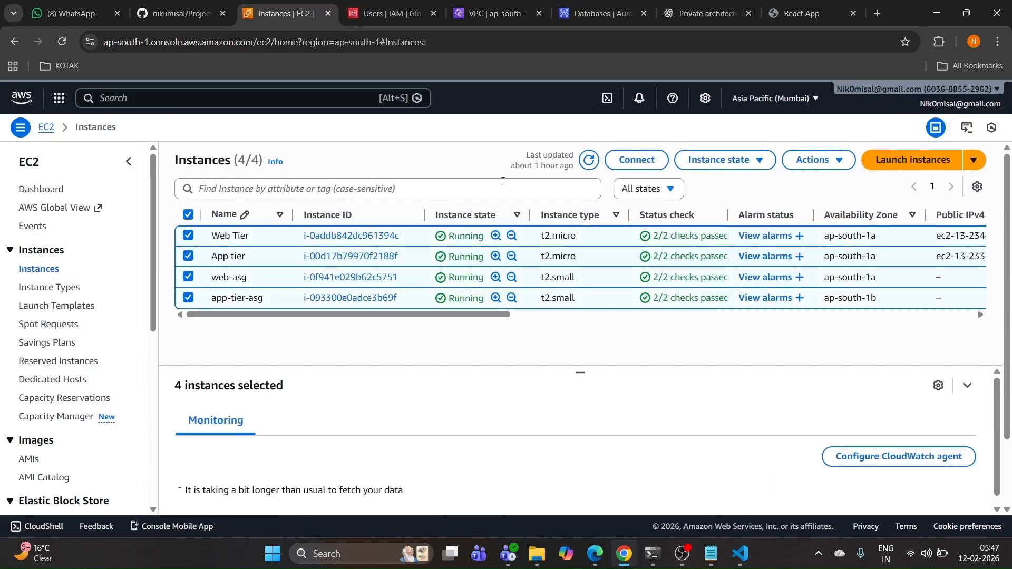
{"action": "left_click", "coordinate": [690, 160]}
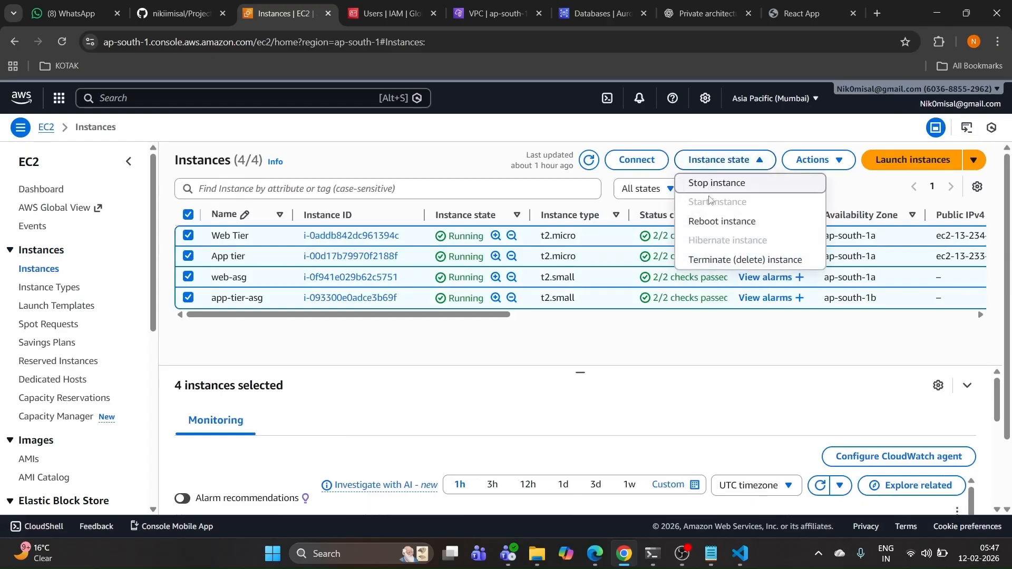
{"action": "left_click", "coordinate": [709, 259]}
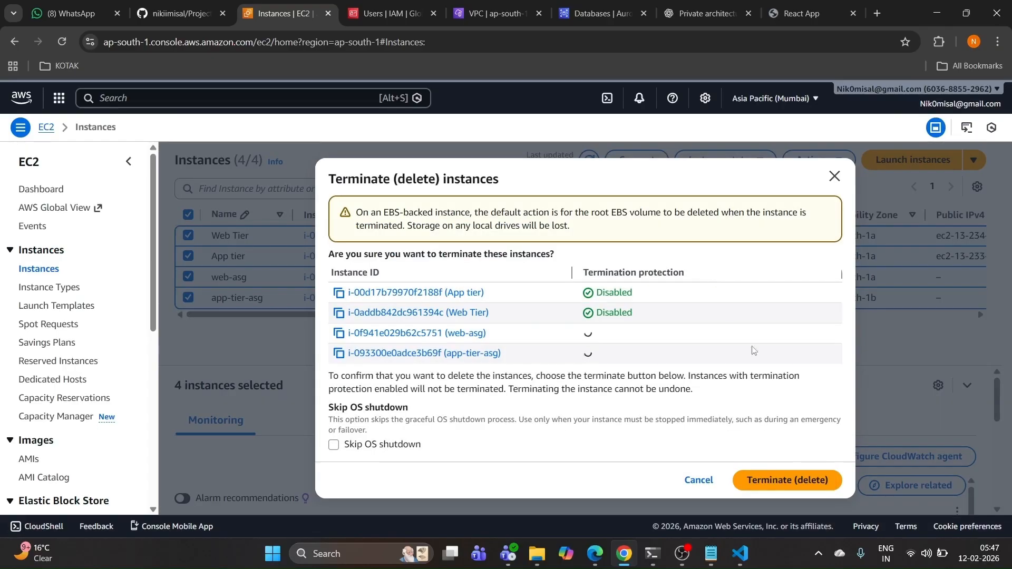
{"action": "left_click", "coordinate": [775, 480]}
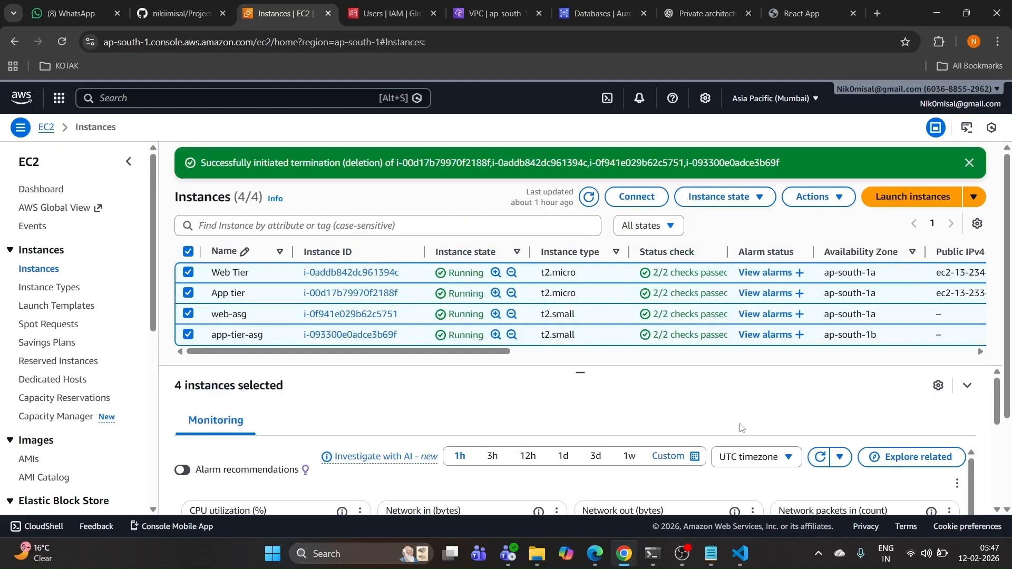
{"action": "left_click", "coordinate": [63, 41]}
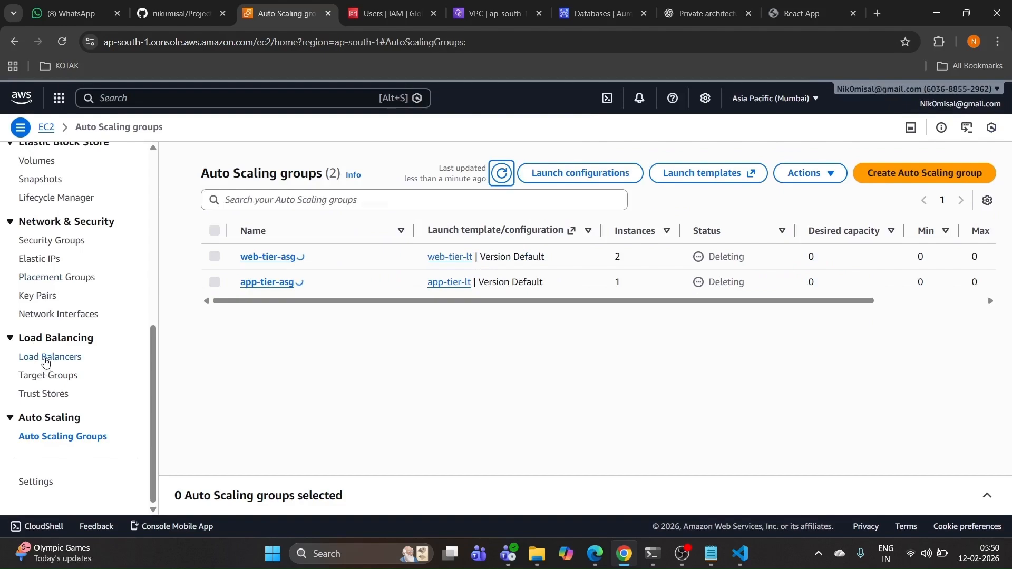
Step: Delete load balancers app-alb and external-web-alb, confirming with 'confirm'
{"action": "left_click", "coordinate": [46, 358]}
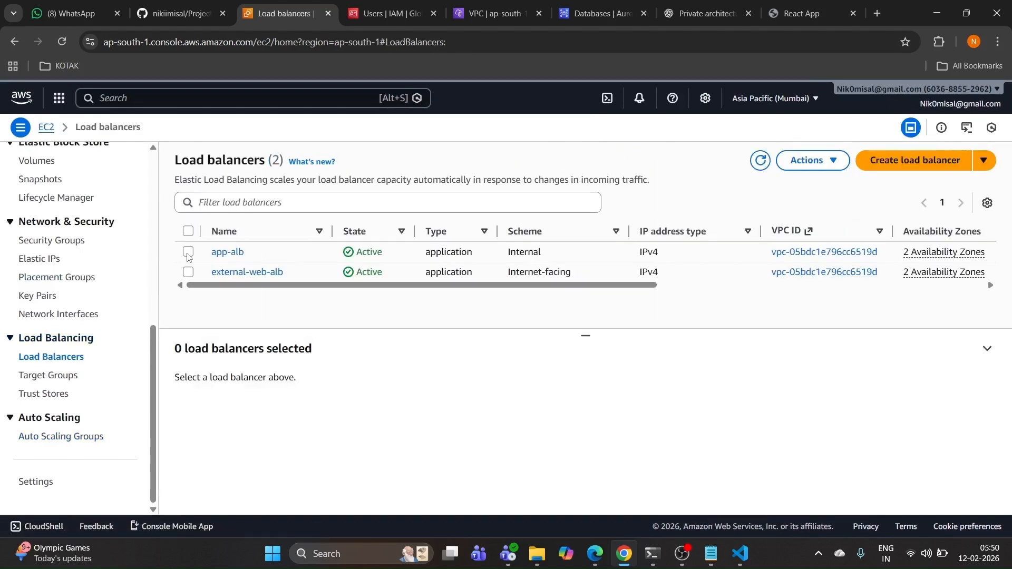
{"action": "left_click", "coordinate": [187, 253]}
{"action": "left_click", "coordinate": [189, 273]}
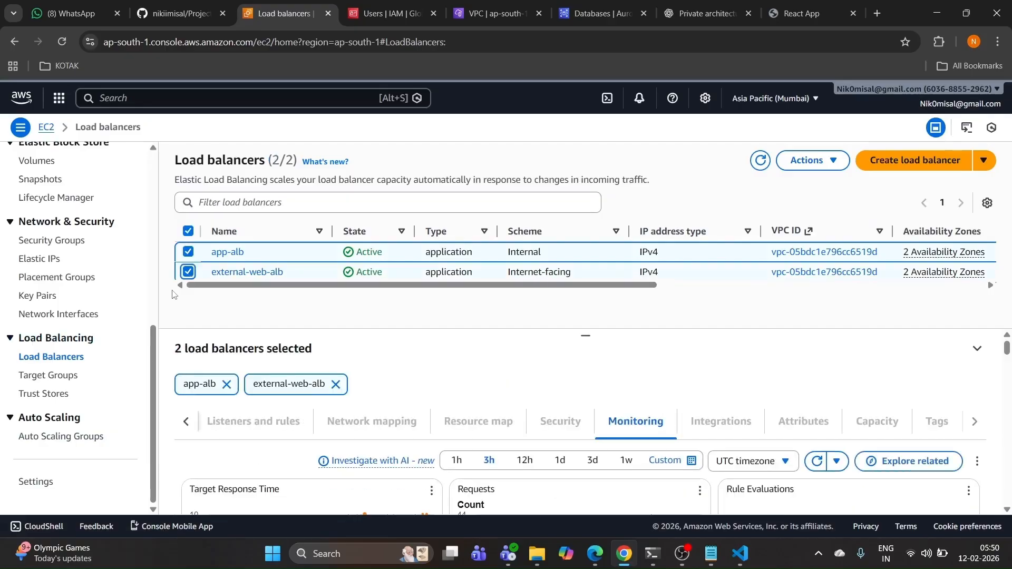
{"action": "left_click", "coordinate": [811, 160]}
{"action": "left_click", "coordinate": [835, 343]}
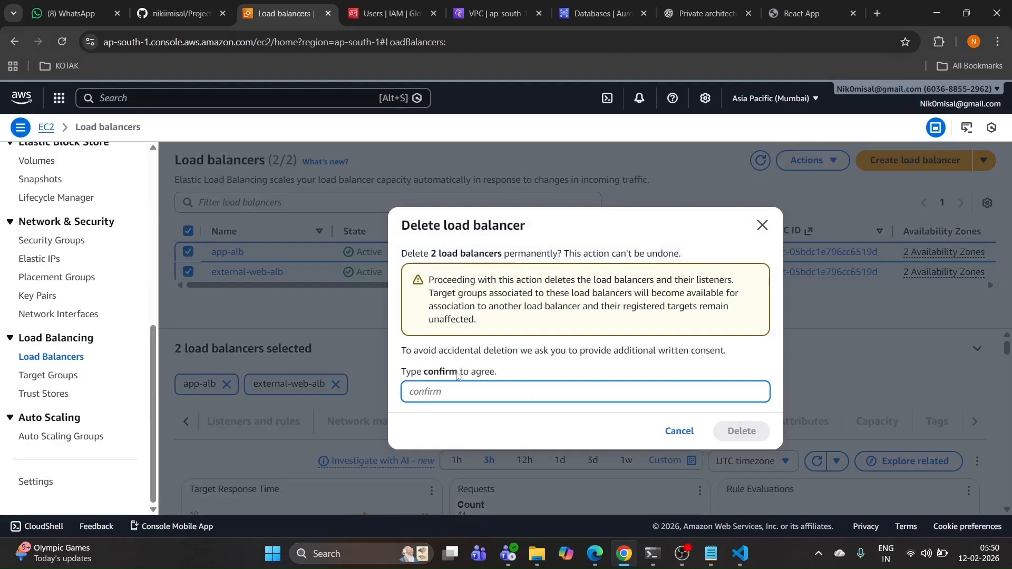
{"action": "left_click_drag", "start_coordinate": [457, 375], "coordinate": [427, 373]}
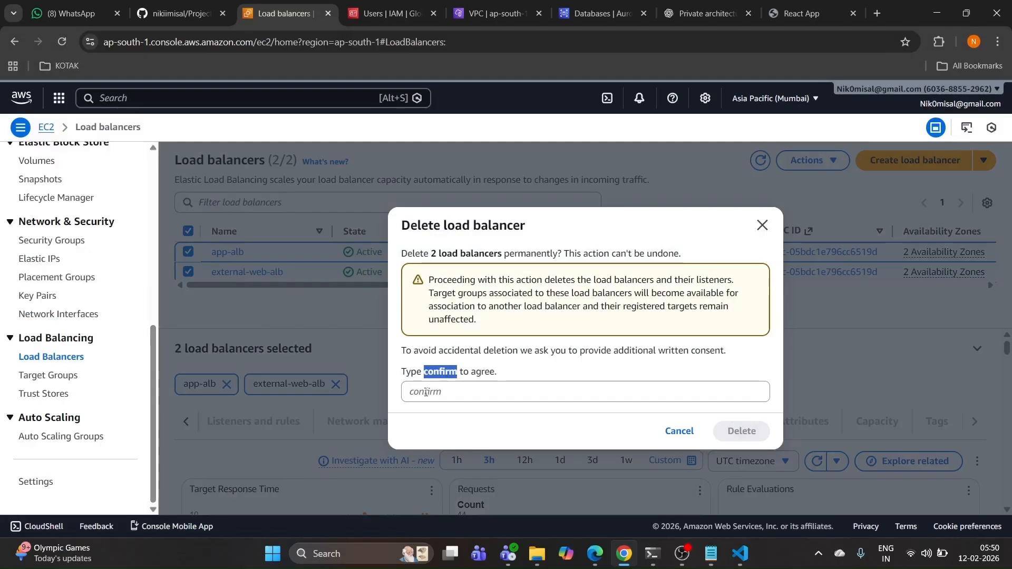
{"action": "left_click", "coordinate": [425, 393]}
{"action": "key", "text": "ctrl+v"}
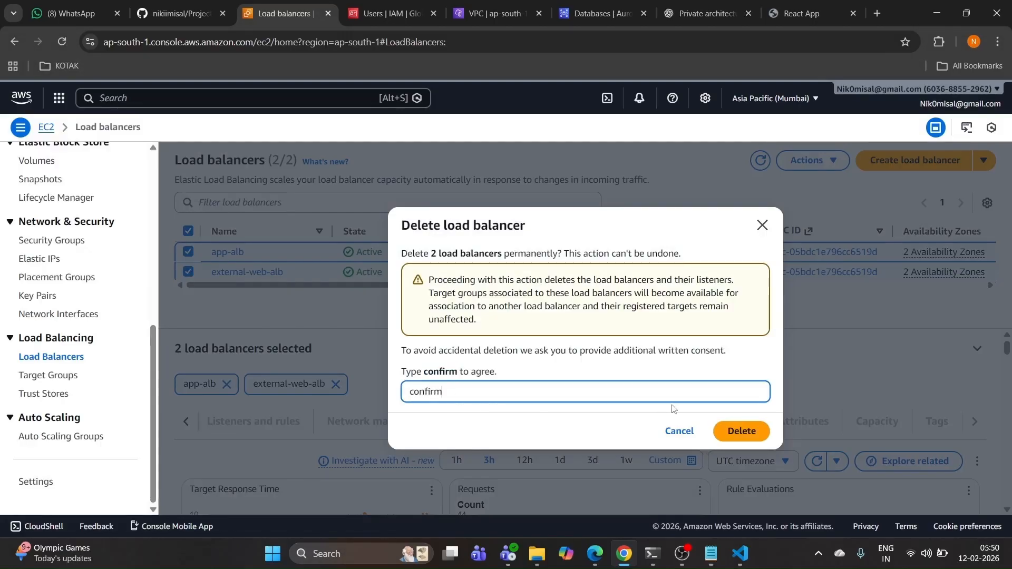
{"action": "left_click", "coordinate": [741, 431]}
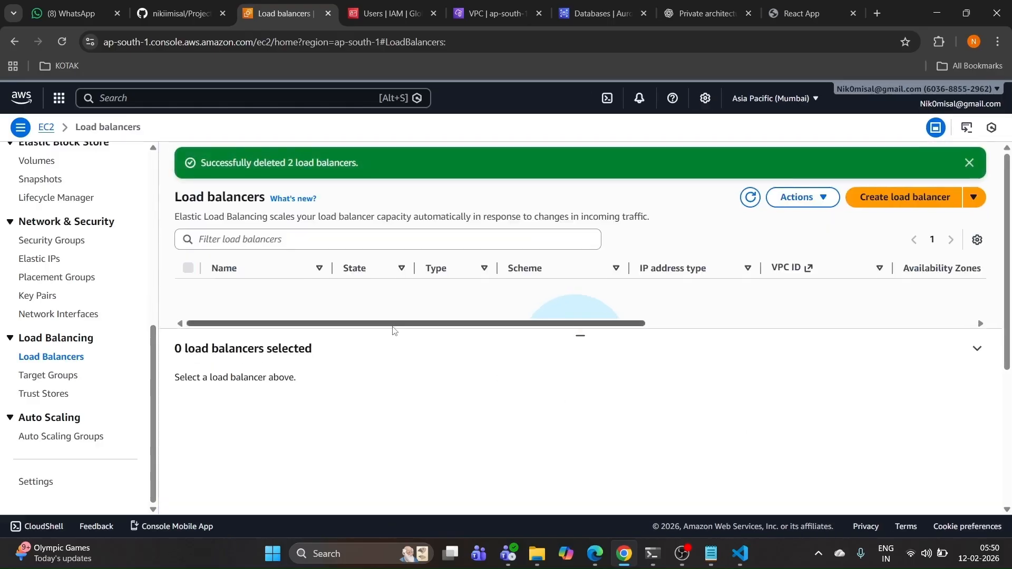
Step: Delete the app-tier and Web-tier-tg target groups together, then return to the Auto Scaling groups list
{"action": "left_click", "coordinate": [45, 375]}
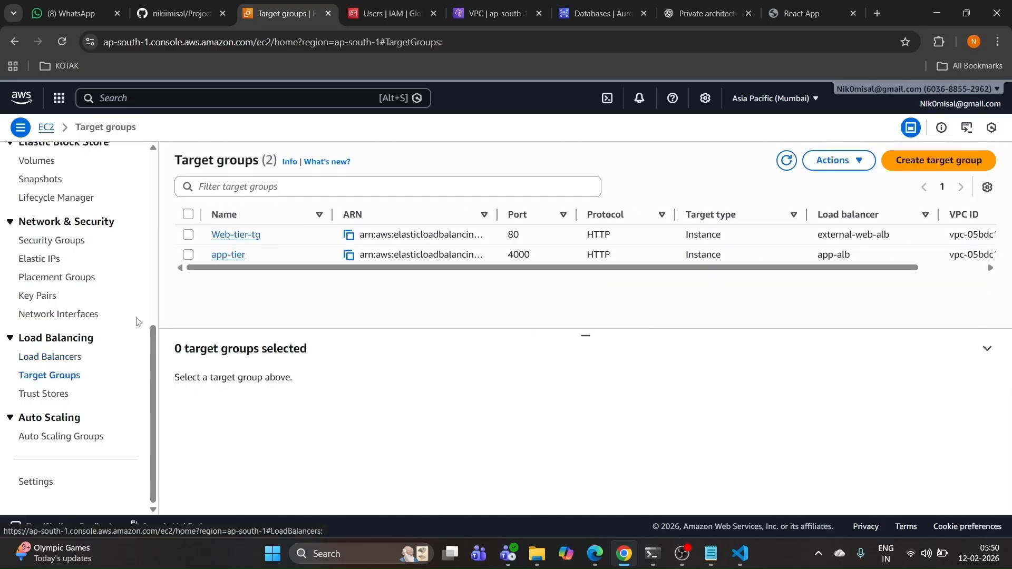
{"action": "left_click", "coordinate": [188, 255]}
{"action": "left_click", "coordinate": [188, 234]}
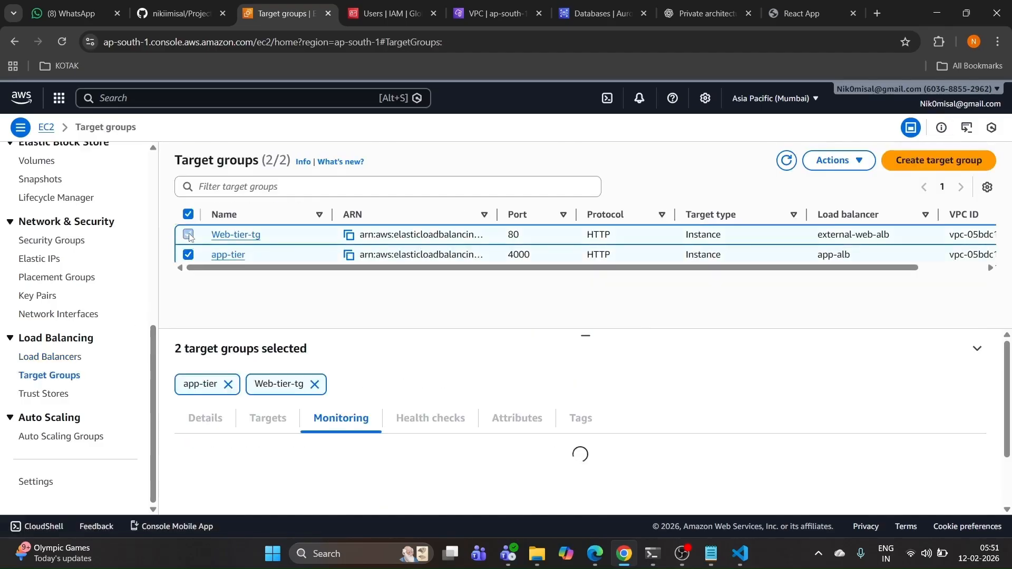
{"action": "left_click", "coordinate": [837, 161]}
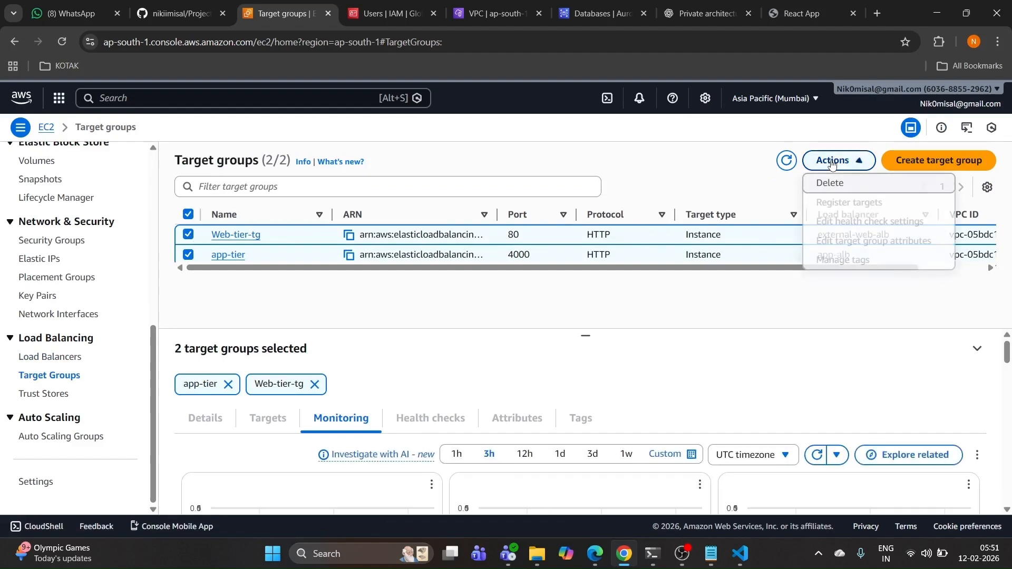
{"action": "left_click", "coordinate": [832, 183]}
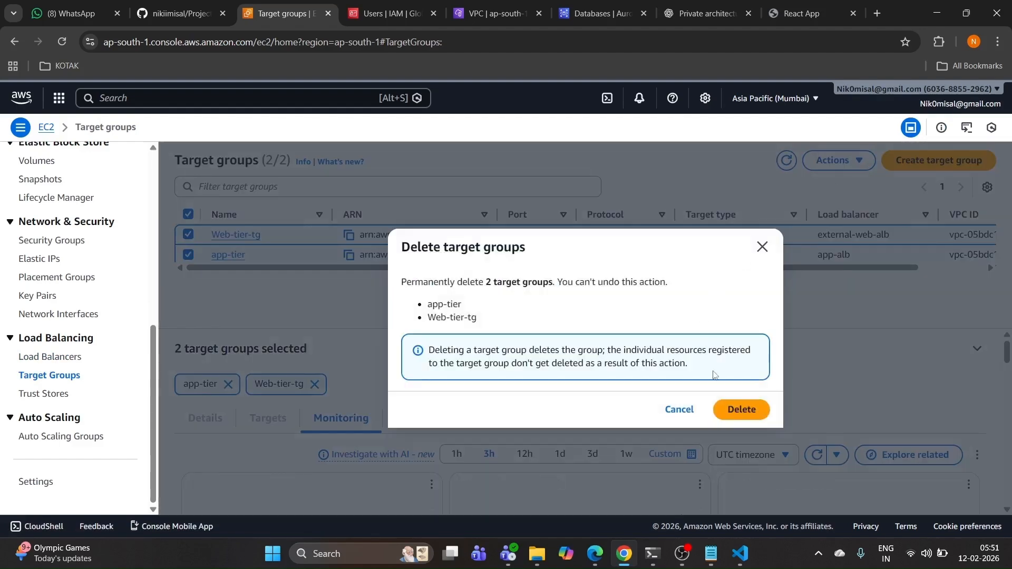
{"action": "left_click", "coordinate": [741, 410]}
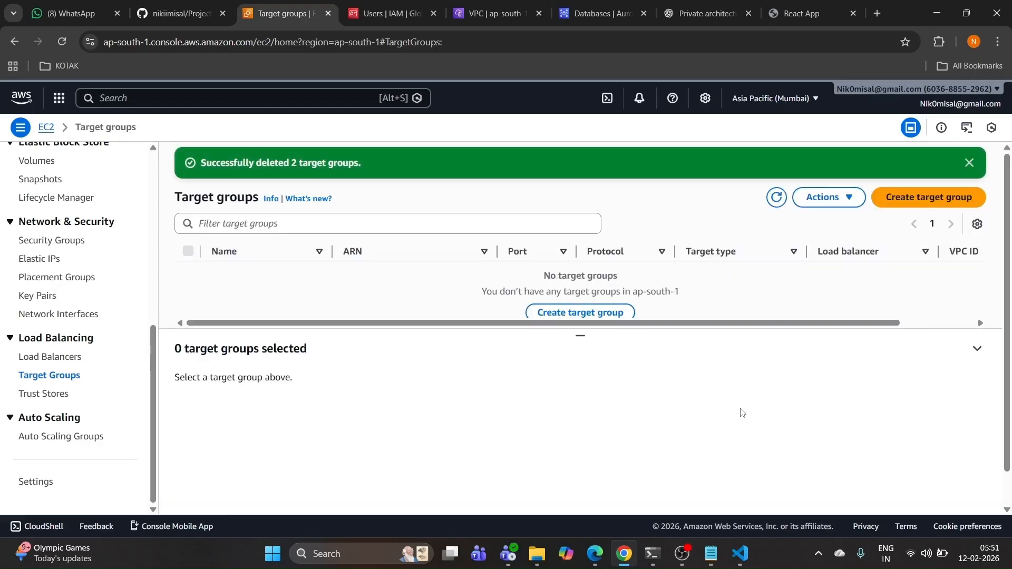
{"action": "left_click", "coordinate": [35, 436]}
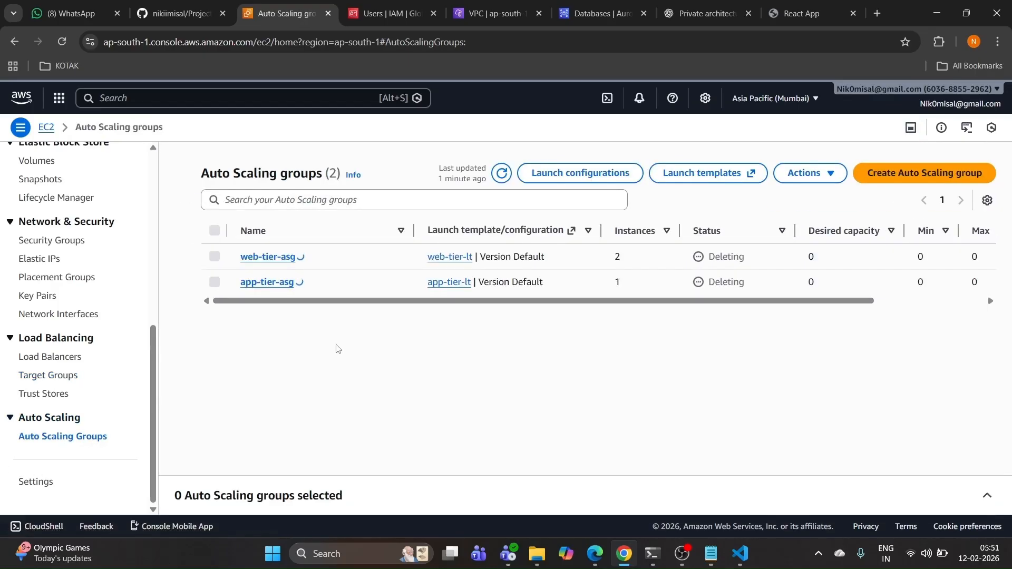
{"action": "left_click", "coordinate": [606, 13]}
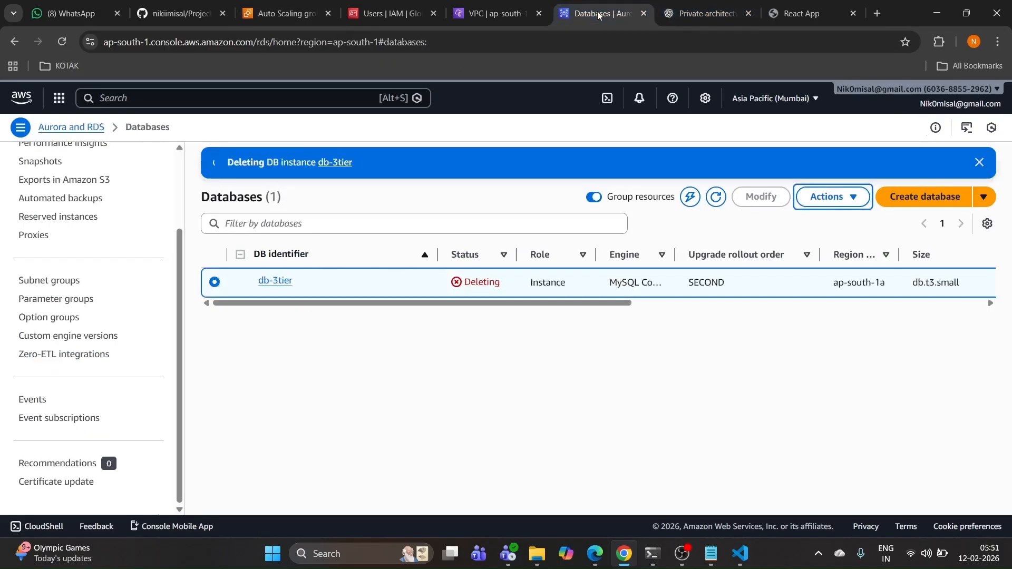
{"action": "left_click", "coordinate": [63, 42]}
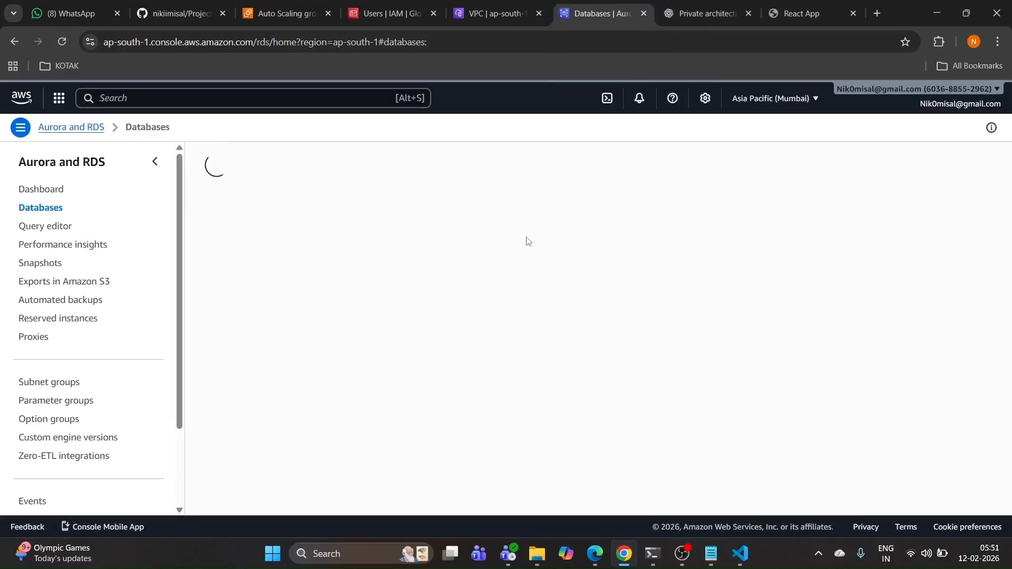
{"action": "left_click", "coordinate": [297, 14]}
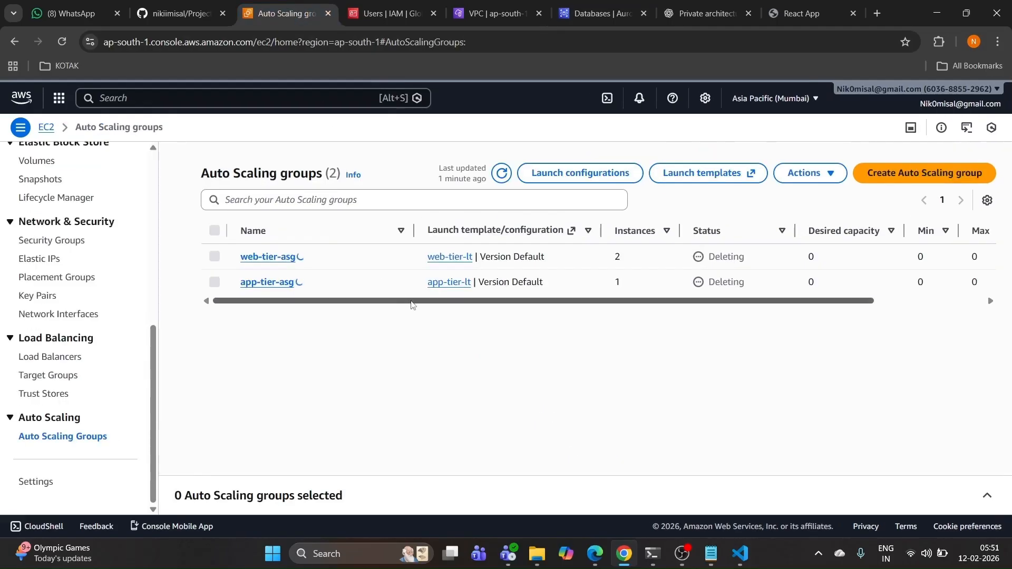
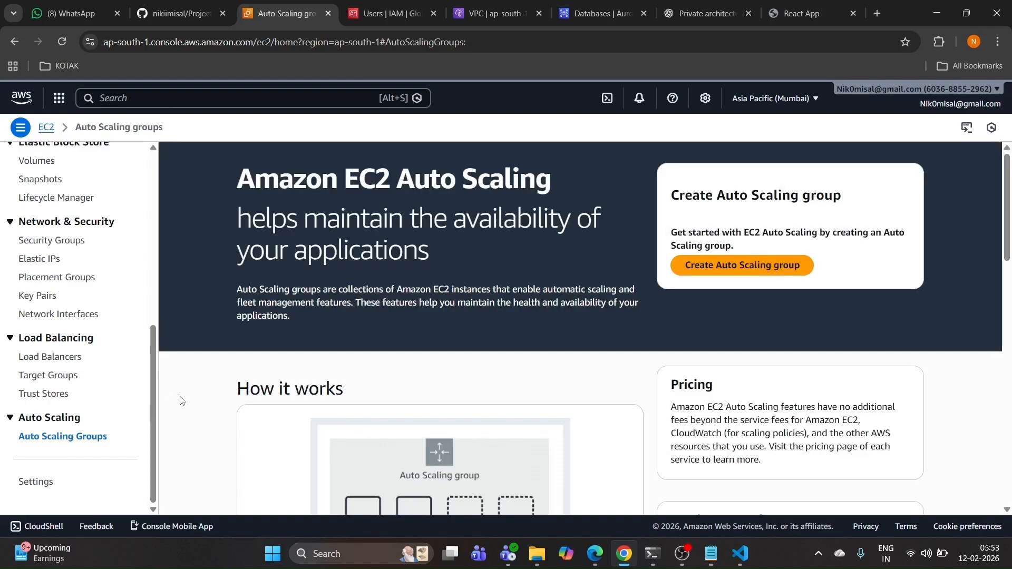
Step: Verify the RDS Databases list is empty, then bring up the DB subnet groups list
{"action": "left_click", "coordinate": [603, 15]}
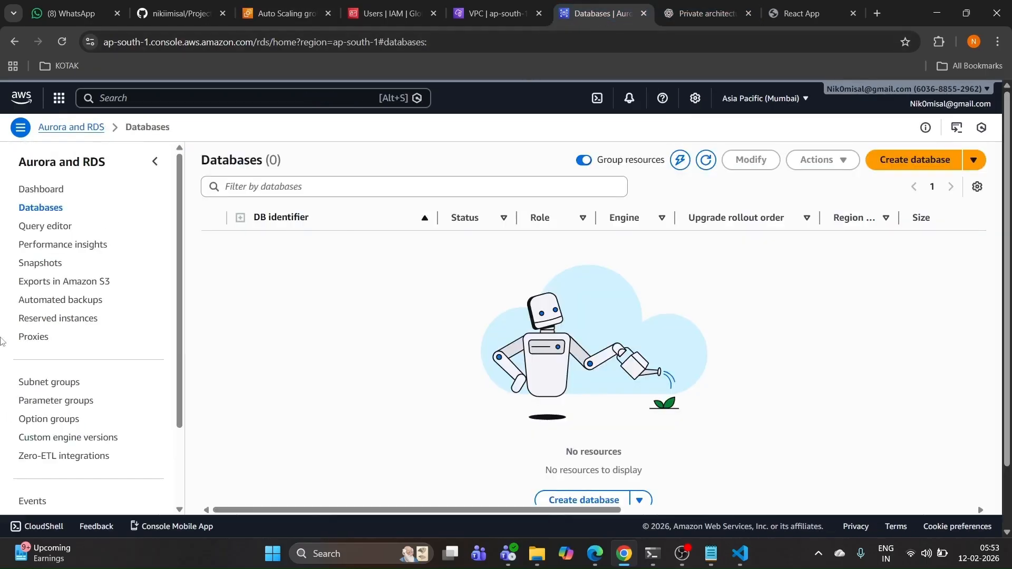
{"action": "left_click", "coordinate": [55, 385]}
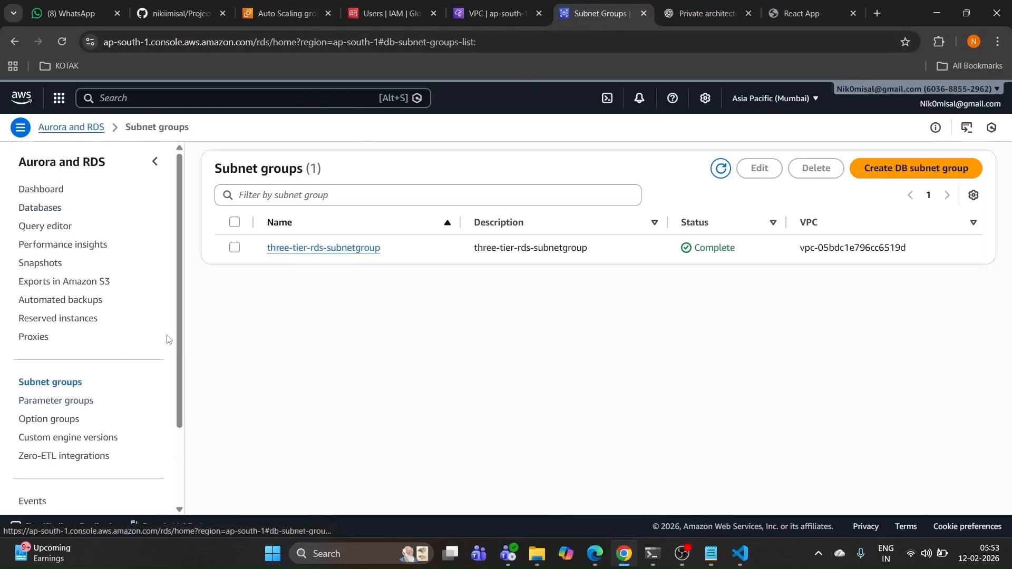
Step: Delete the three-tier-rds-subnetgroup DB subnet group
{"action": "left_click", "coordinate": [235, 247]}
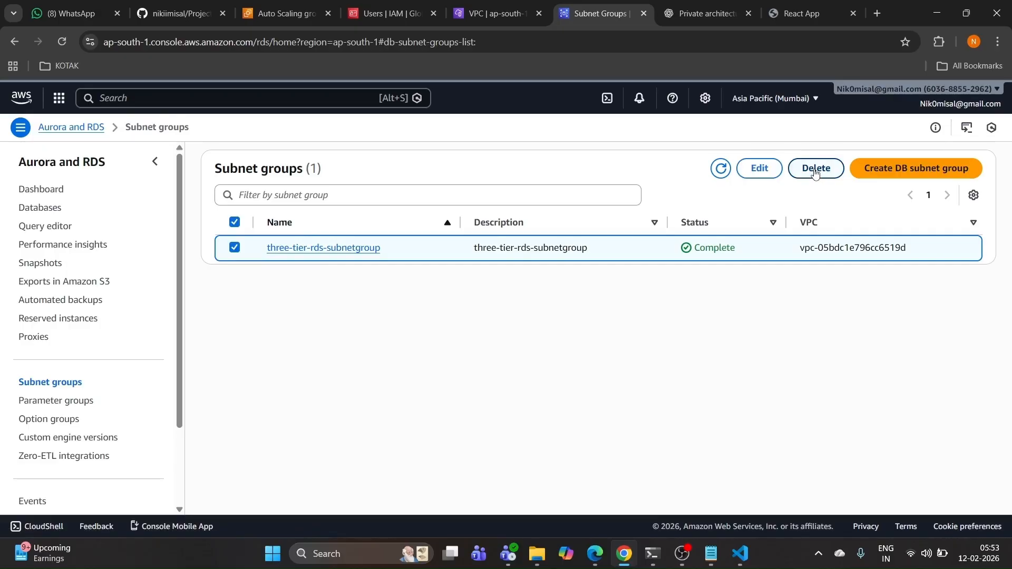
{"action": "left_click", "coordinate": [814, 170]}
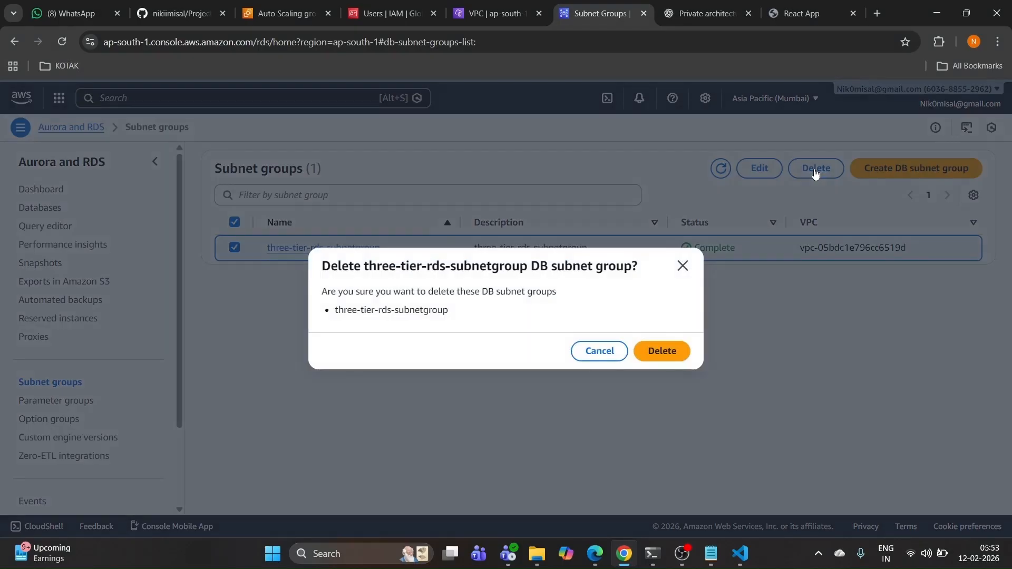
{"action": "left_click", "coordinate": [655, 356]}
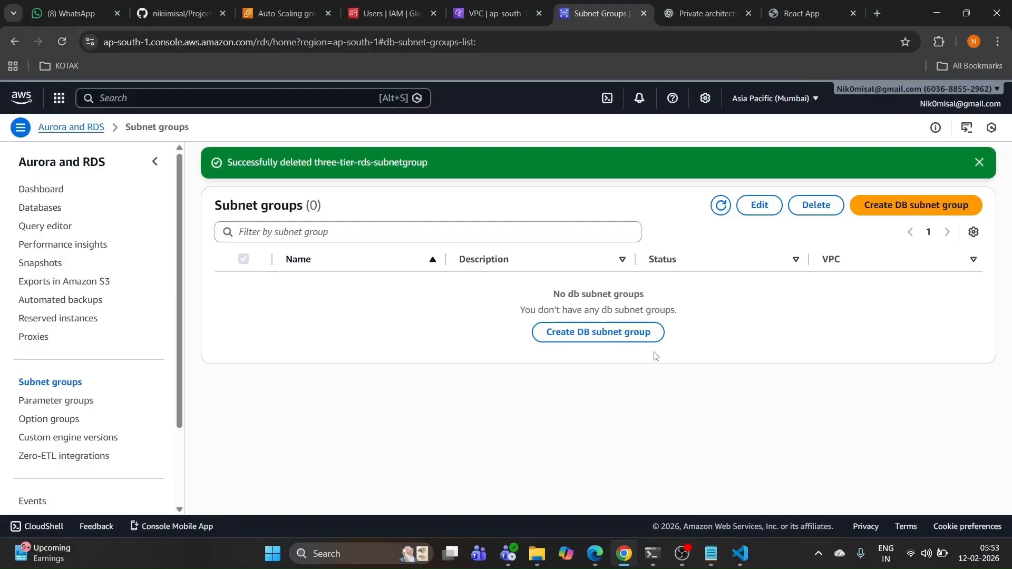
Step: Verify no RDS automated backups exist in current-region, replicated or retained views
{"action": "left_click", "coordinate": [70, 302]}
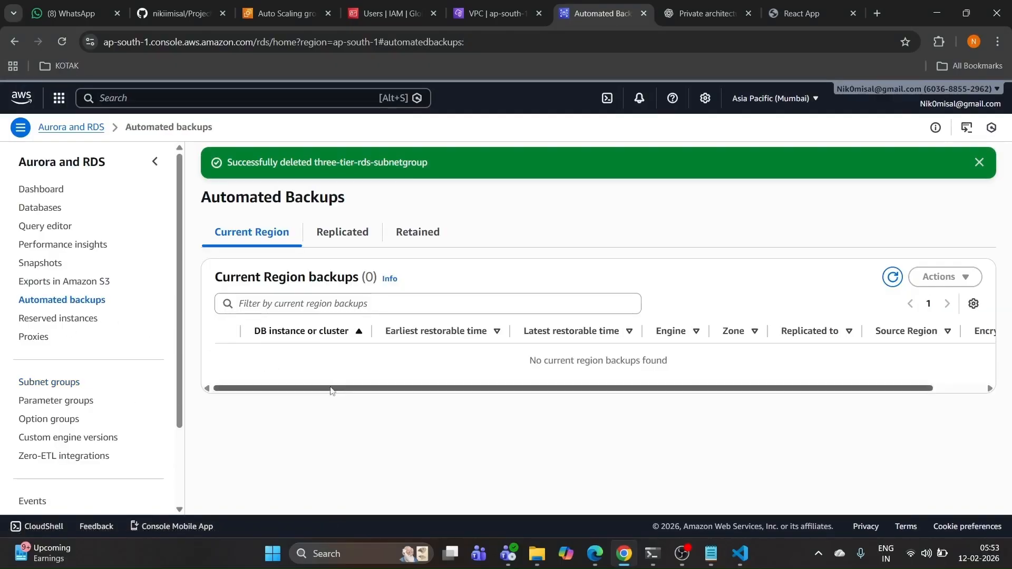
{"action": "left_click_drag", "start_coordinate": [346, 391], "coordinate": [318, 395]}
{"action": "left_click", "coordinate": [347, 233]}
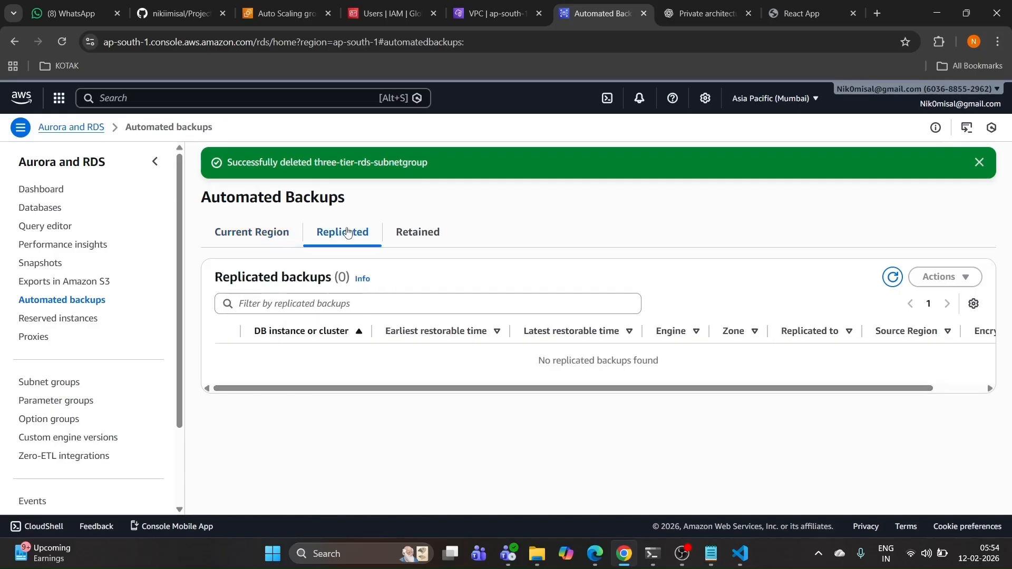
{"action": "left_click", "coordinate": [426, 237]}
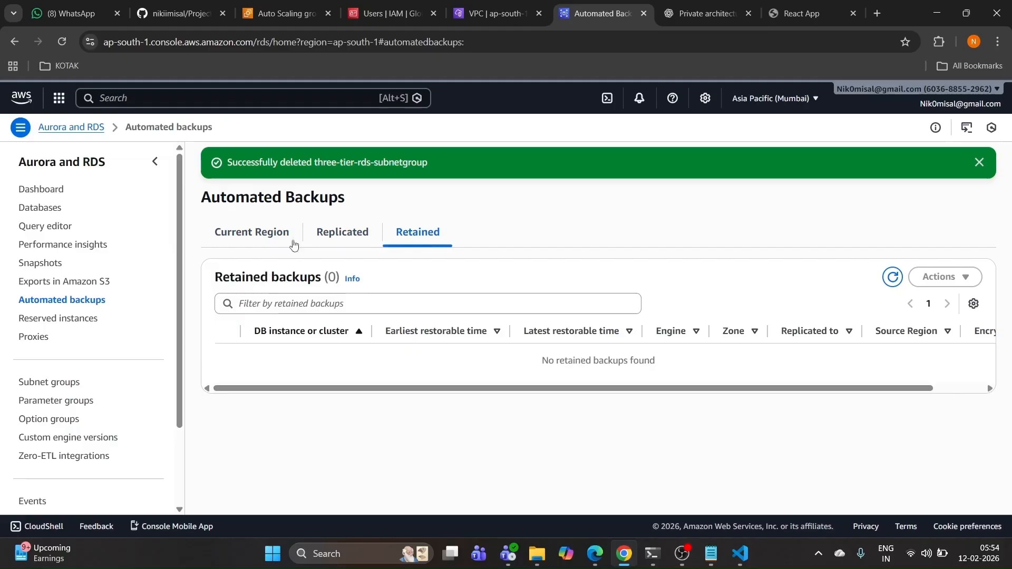
{"action": "left_click", "coordinate": [266, 238]}
{"action": "left_click", "coordinate": [321, 242]}
{"action": "left_click", "coordinate": [422, 236]}
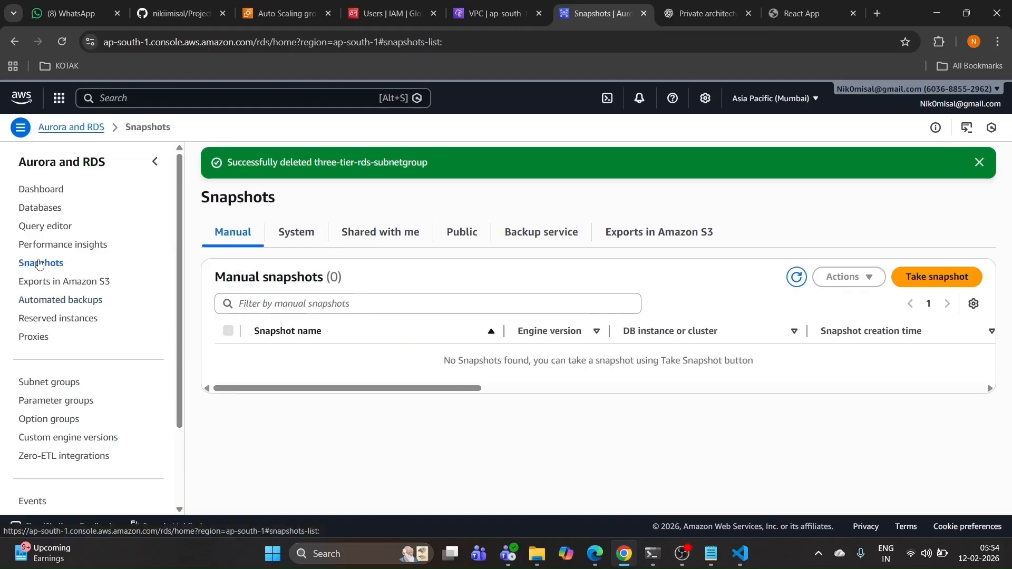
Step: Confirm no system, shared, public or backup-service RDS snapshots remain, then return to Auto Scaling
{"action": "left_click", "coordinate": [299, 235]}
{"action": "left_click", "coordinate": [383, 233]}
{"action": "left_click", "coordinate": [459, 231]}
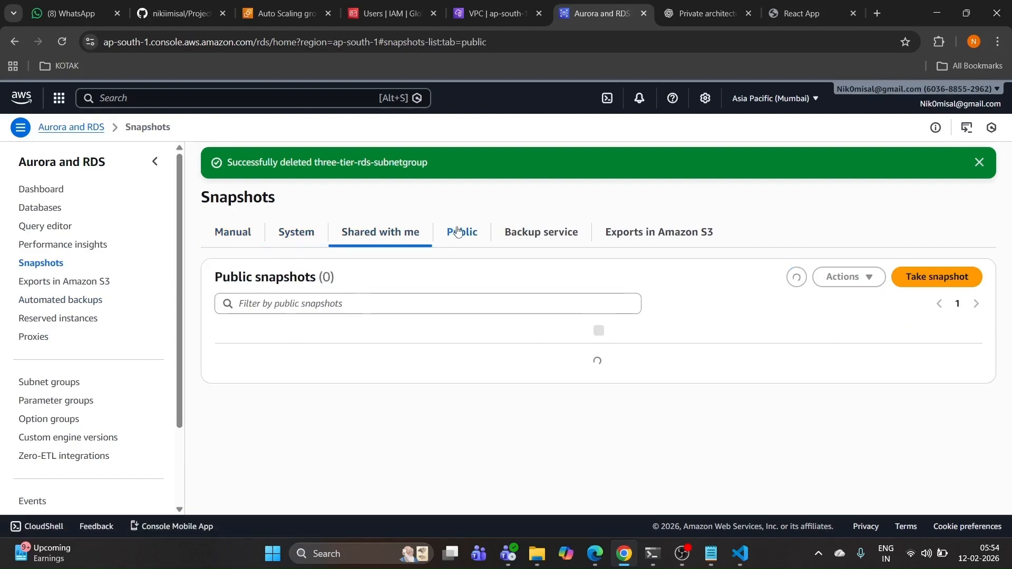
{"action": "left_click", "coordinate": [545, 232]}
{"action": "left_click", "coordinate": [462, 233]}
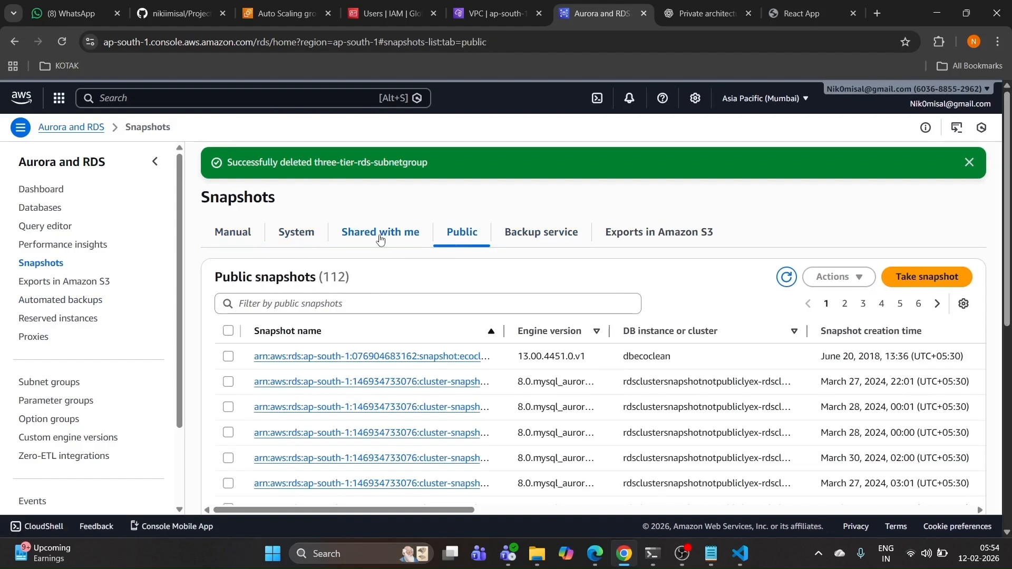
{"action": "left_click", "coordinate": [379, 239]}
{"action": "left_click", "coordinate": [263, 15]}
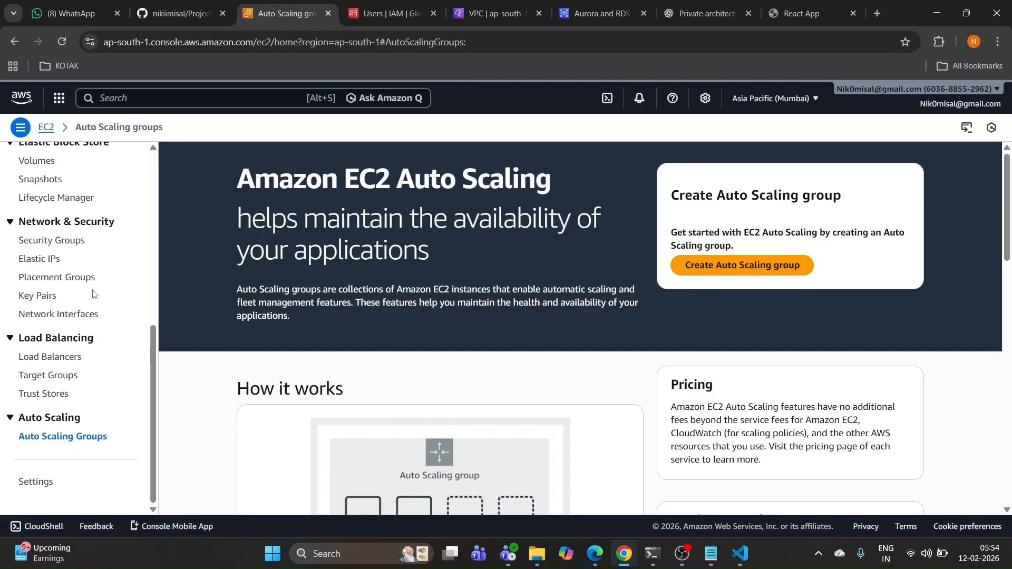
Step: Deregister WEb-Tier-AMI-IMAGE and APP-Tier-AMI-IMAGE, deleting their associated snapshots
{"action": "scroll", "coordinate": [94, 294], "scroll_direction": "up", "scroll_amount": 5}
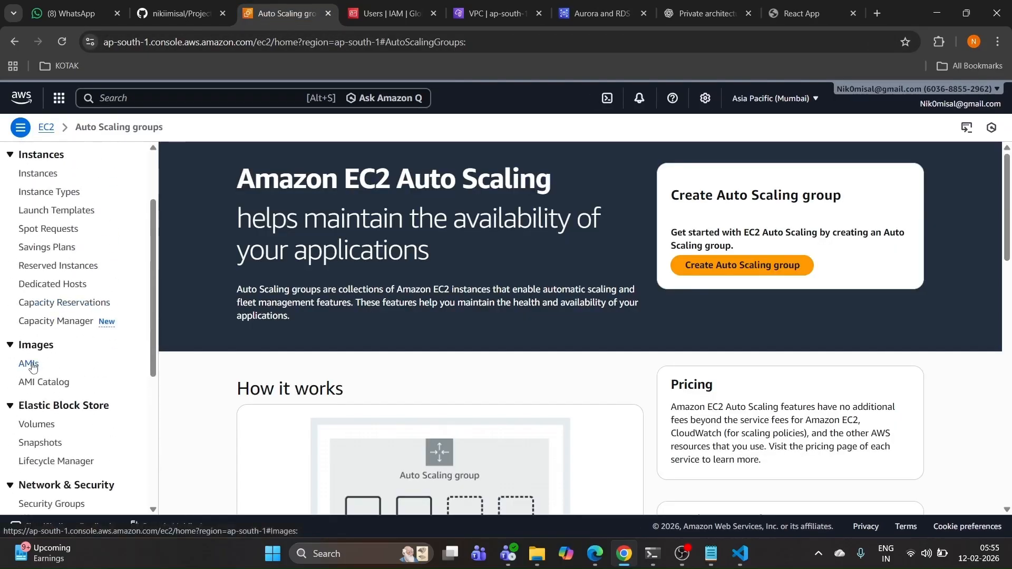
{"action": "left_click", "coordinate": [29, 363]}
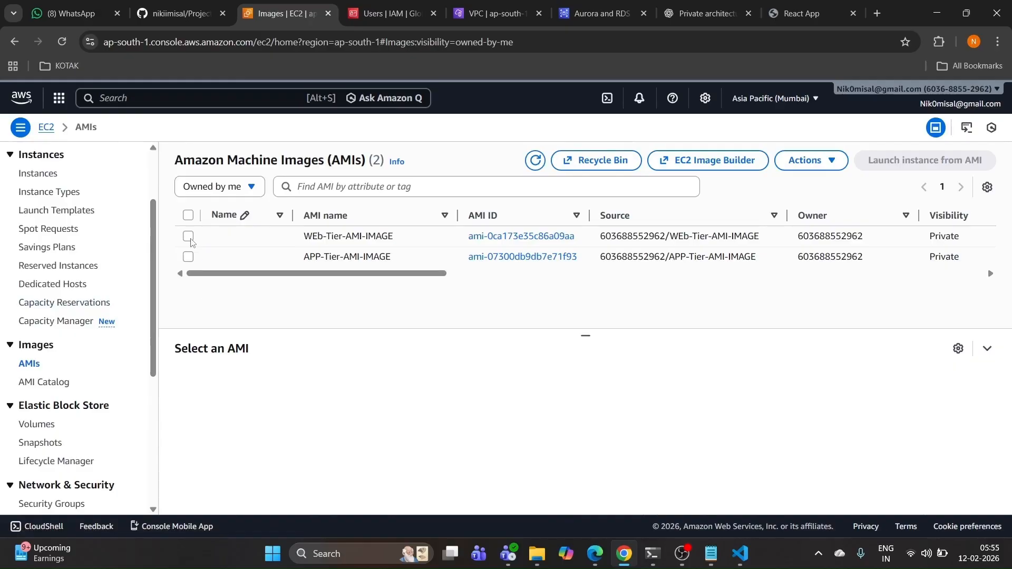
{"action": "left_click", "coordinate": [189, 235]}
{"action": "left_click", "coordinate": [188, 257]}
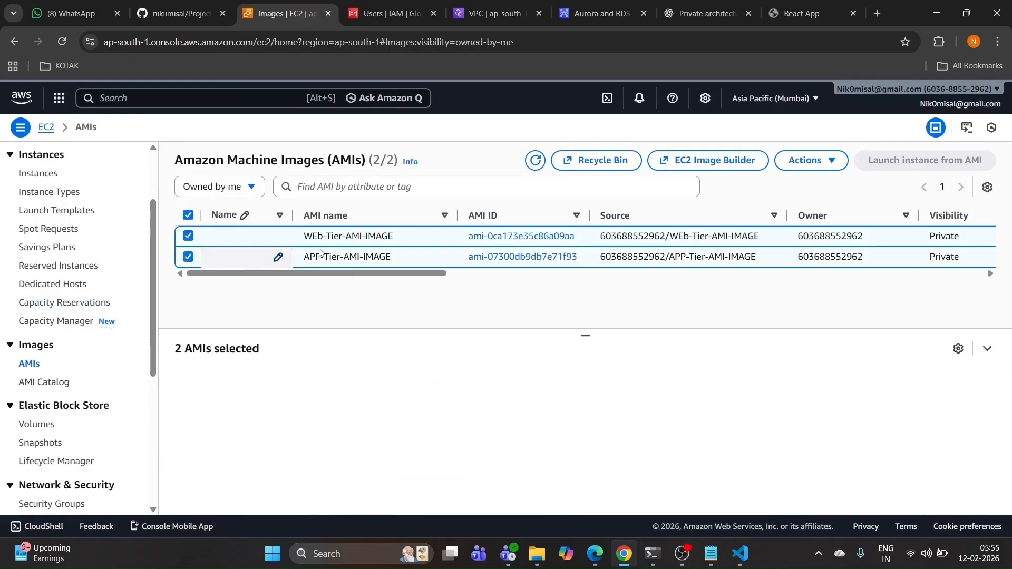
{"action": "left_click", "coordinate": [804, 160]}
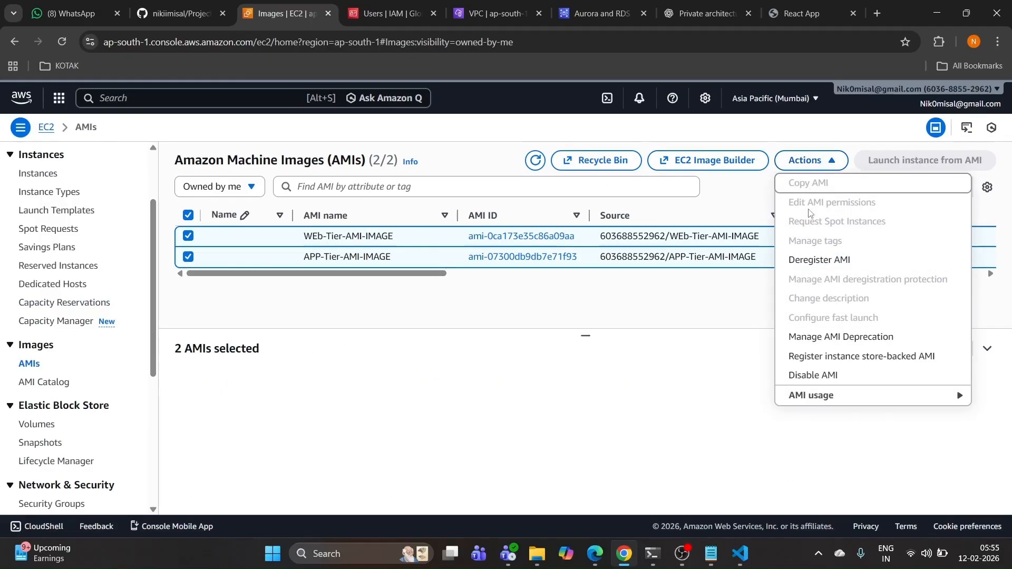
{"action": "left_click", "coordinate": [825, 261]}
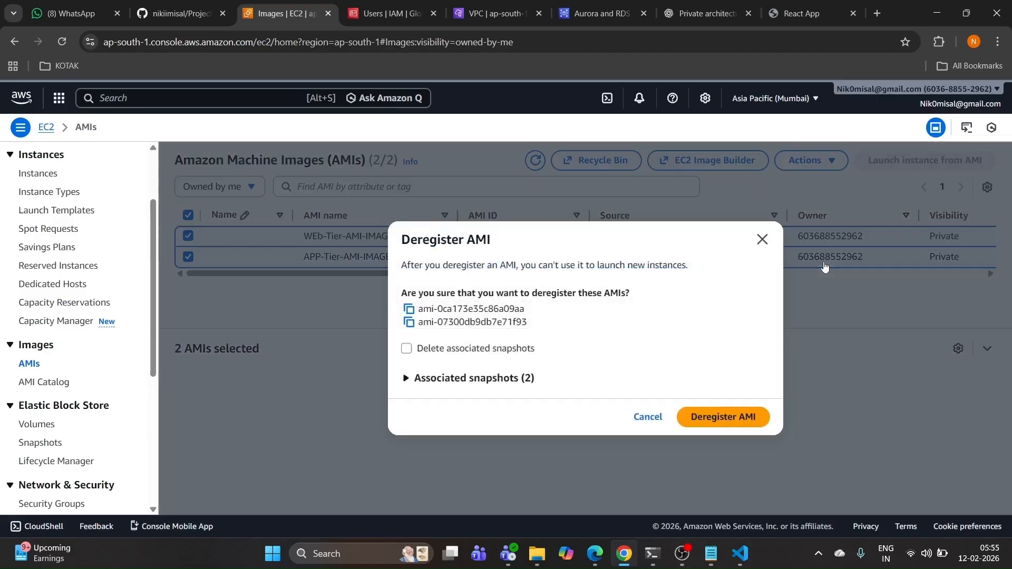
{"action": "left_click", "coordinate": [406, 350]}
{"action": "left_click", "coordinate": [710, 419]}
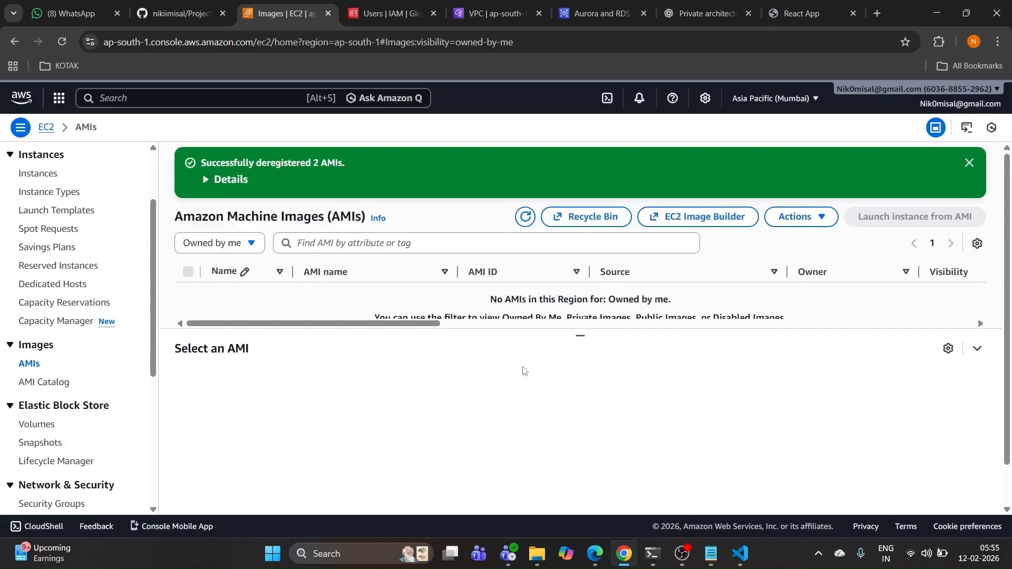
Step: Confirm no EBS snapshots or volumes remain, then move to the GitHub README
{"action": "scroll", "coordinate": [33, 381], "scroll_direction": "down", "scroll_amount": 1}
{"action": "left_click", "coordinate": [32, 379]}
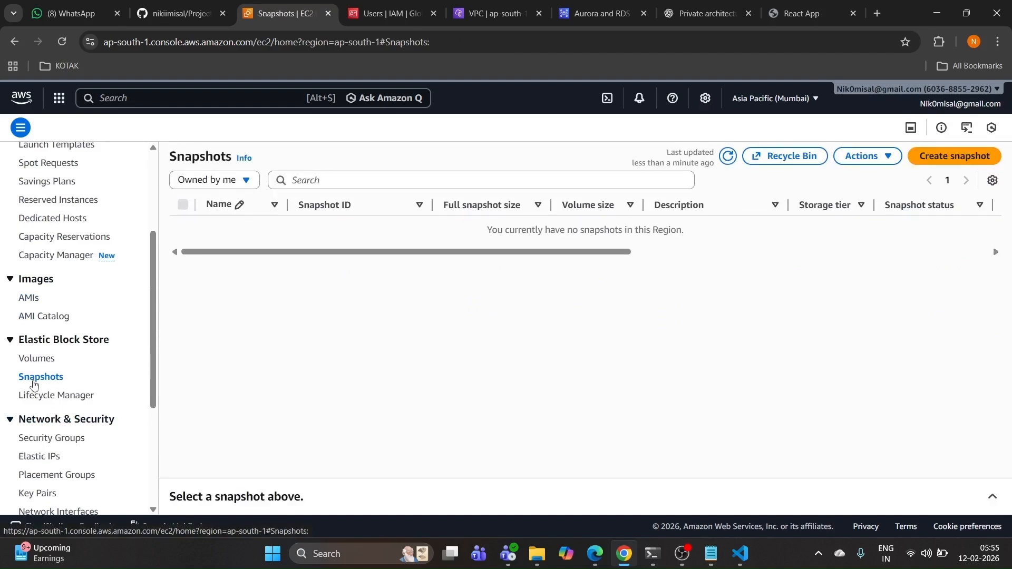
{"action": "left_click", "coordinate": [40, 360]}
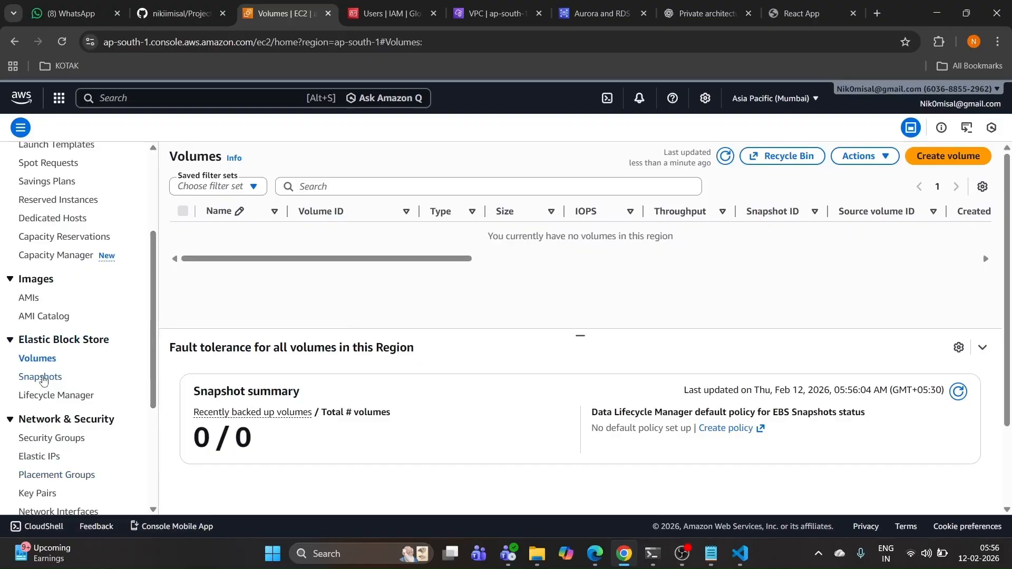
{"action": "left_click", "coordinate": [42, 378]}
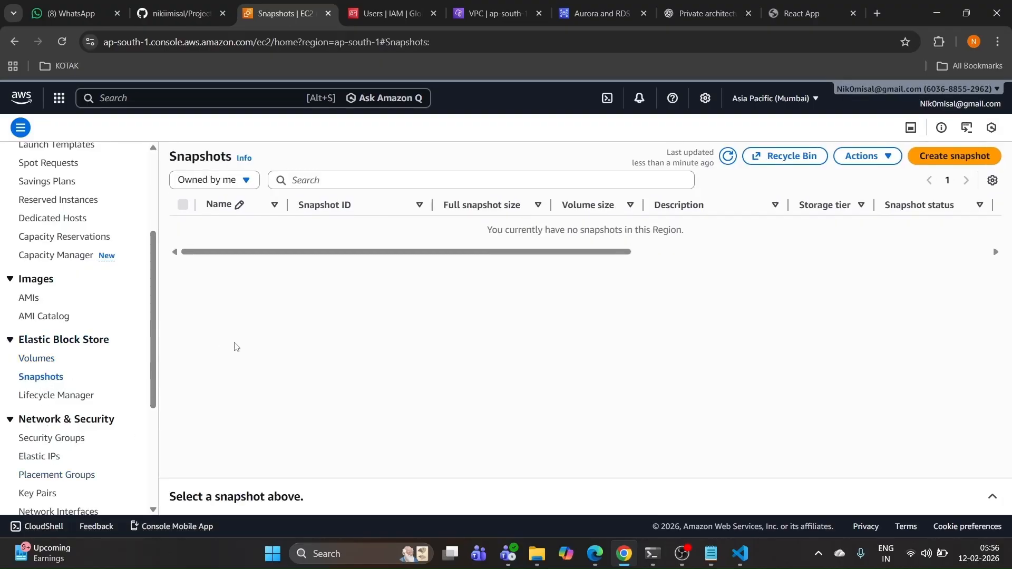
{"action": "key", "text": "ctrl+shift+Tab"}
{"action": "scroll", "coordinate": [254, 295], "scroll_direction": "down", "scroll_amount": 2}
{"action": "scroll", "coordinate": [255, 297], "scroll_direction": "up", "scroll_amount": 20}
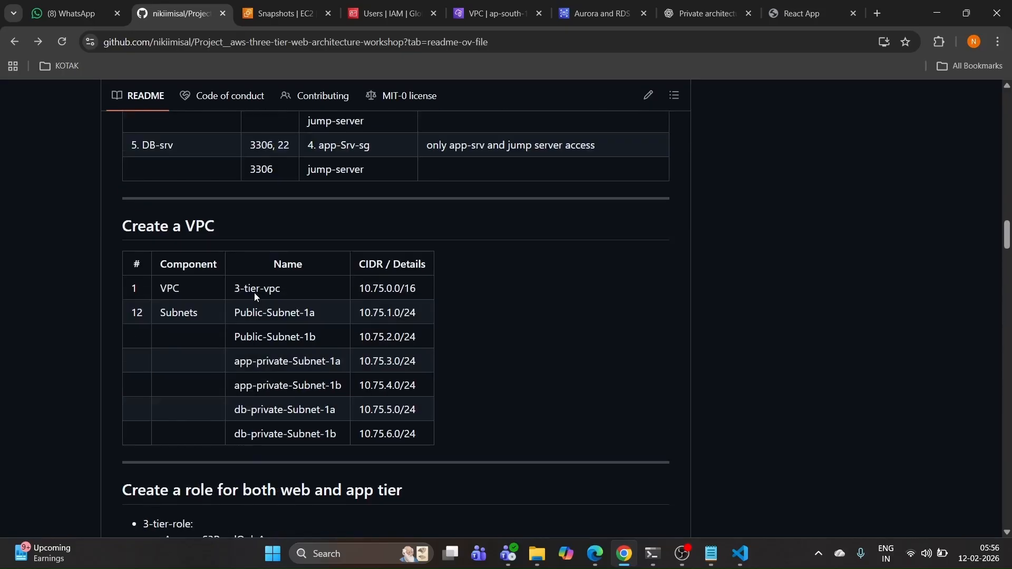
Step: Scroll the README down to its list of required AWS services
{"action": "scroll", "coordinate": [254, 297], "scroll_direction": "down", "scroll_amount": 7}
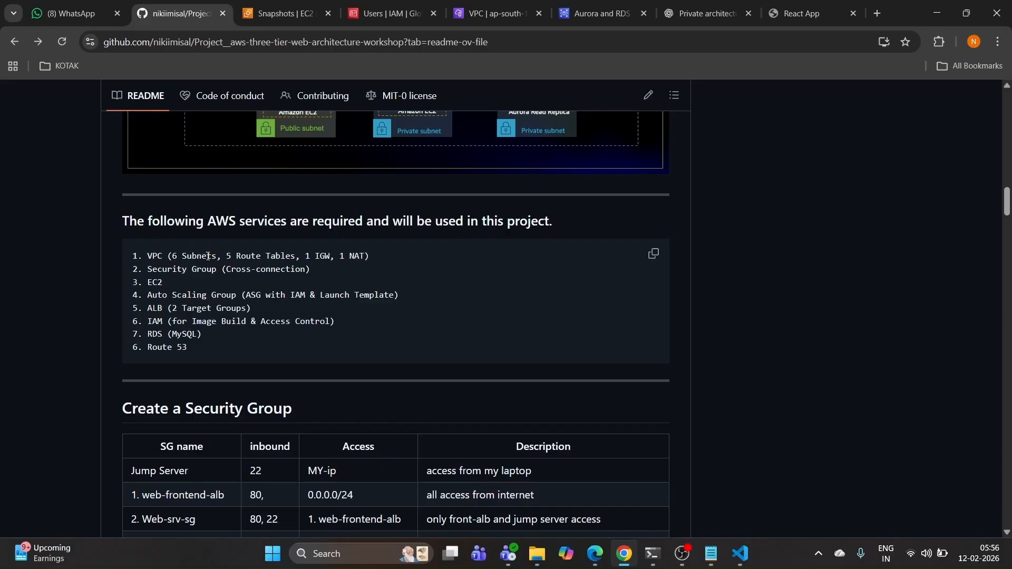
Step: Go from EC2 snapshots to the VPC console's NAT gateways list
{"action": "left_click", "coordinate": [293, 14]}
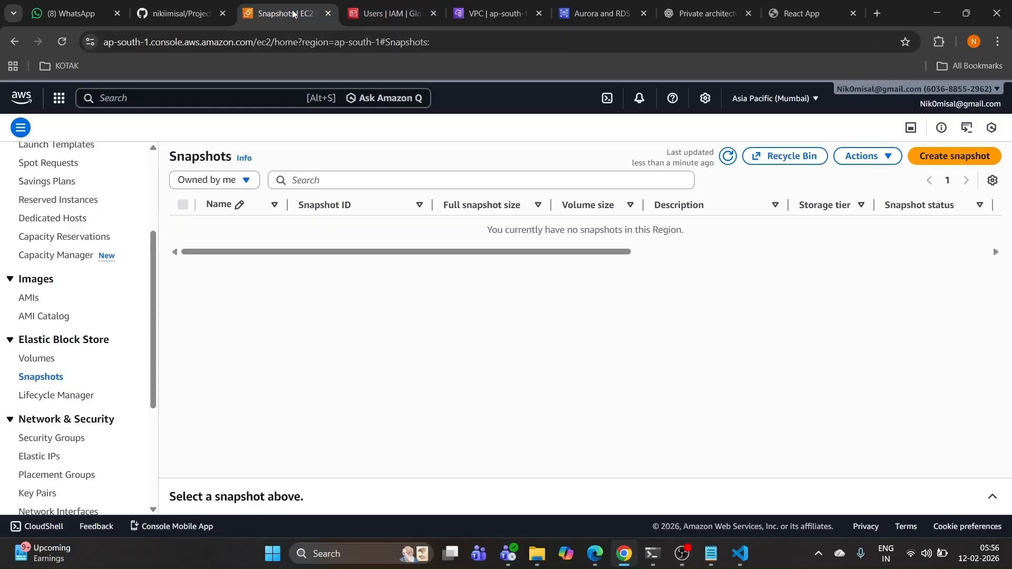
{"action": "scroll", "coordinate": [82, 325], "scroll_direction": "down", "scroll_amount": 4}
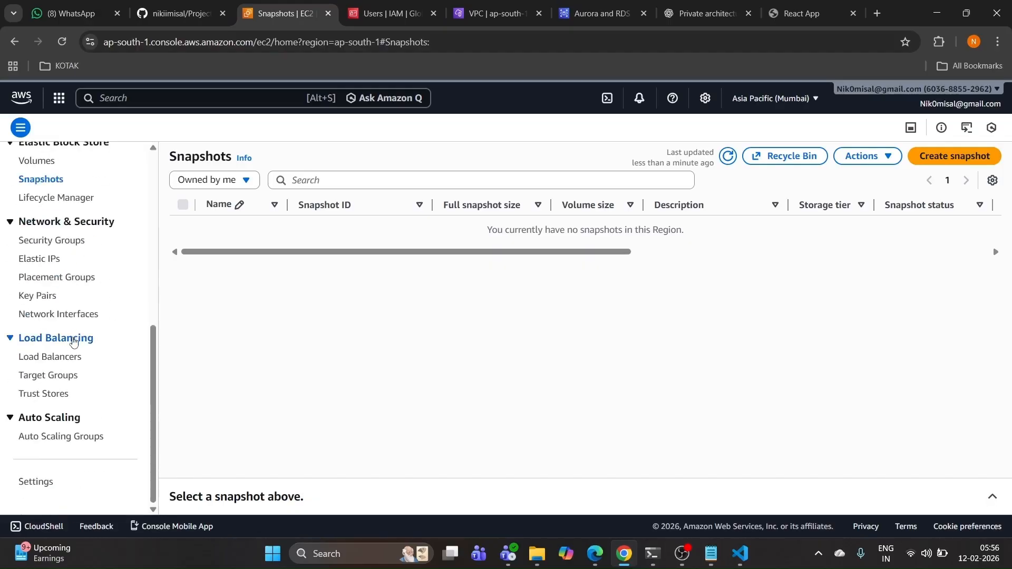
{"action": "left_click", "coordinate": [493, 13]}
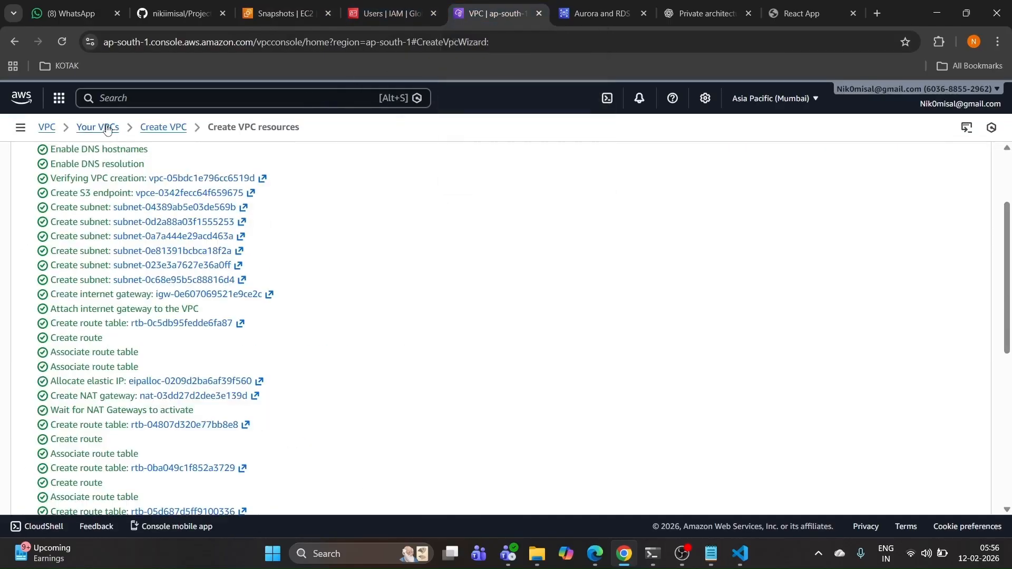
{"action": "left_click", "coordinate": [106, 128]}
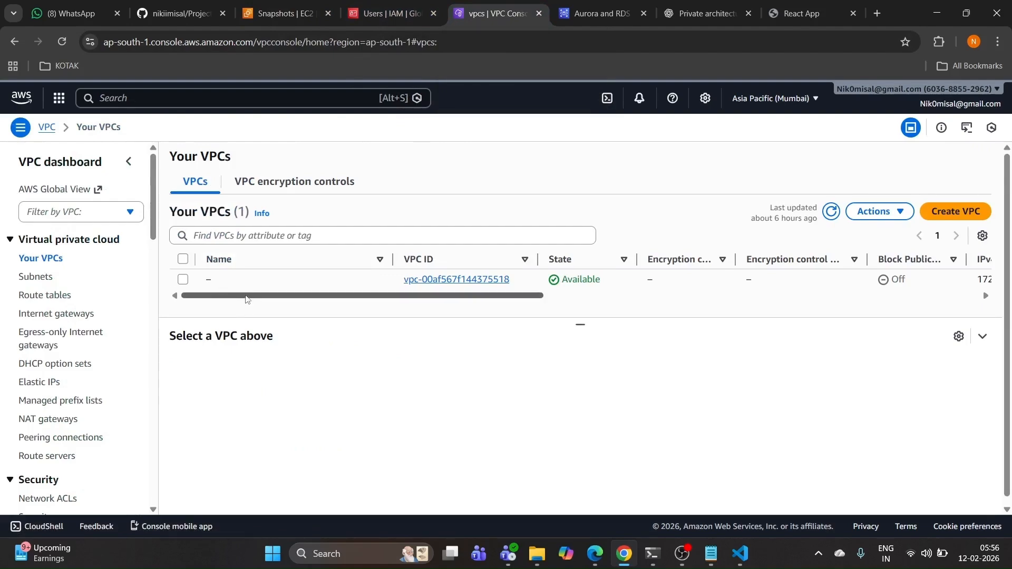
{"action": "mouse_move", "coordinate": [246, 296]}
{"action": "left_mouse_down"}
{"action": "mouse_move", "coordinate": [334, 293]}
{"action": "mouse_move", "coordinate": [248, 295]}
{"action": "left_mouse_up"}
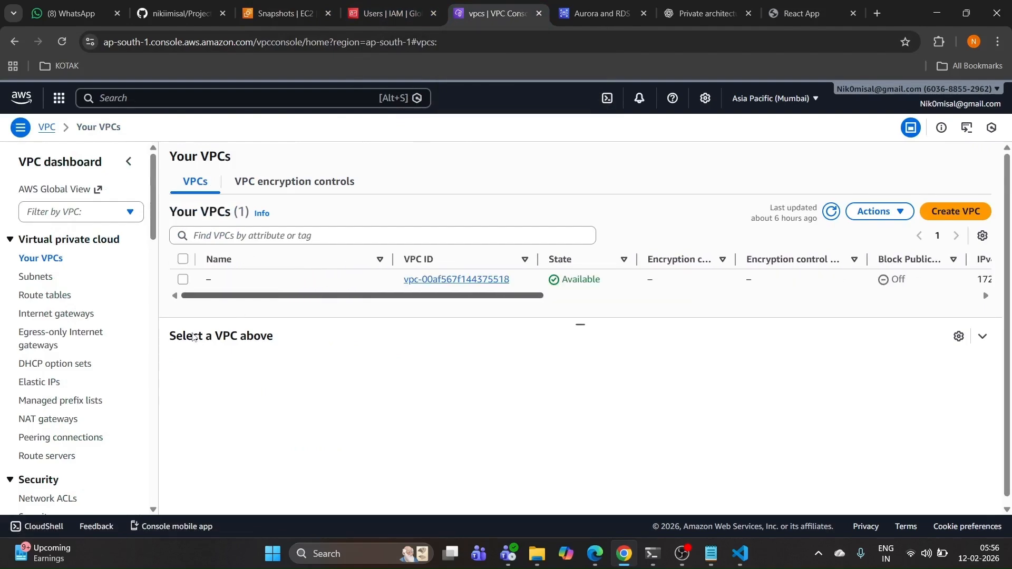
{"action": "left_click", "coordinate": [45, 259]}
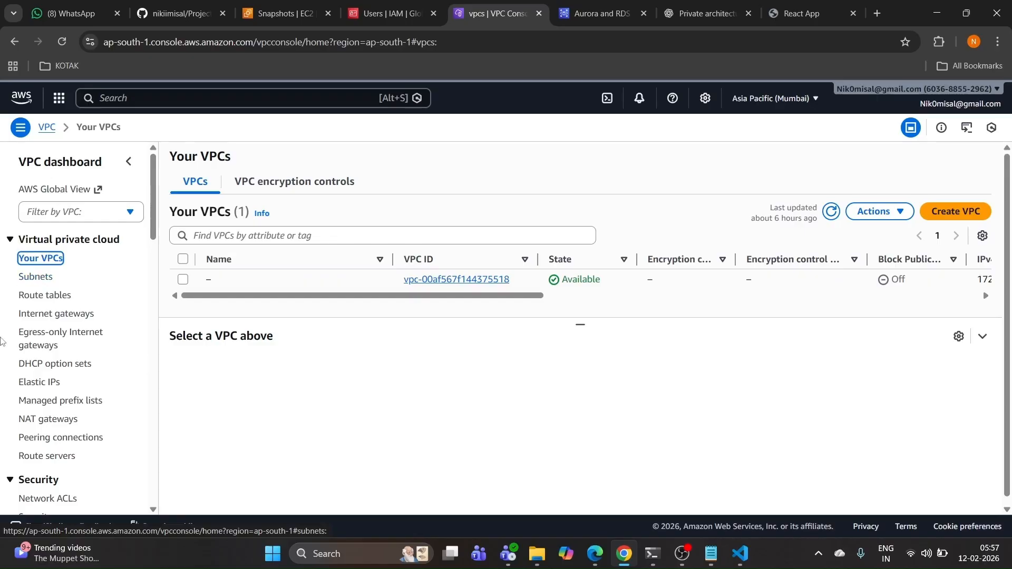
{"action": "left_click", "coordinate": [46, 420]}
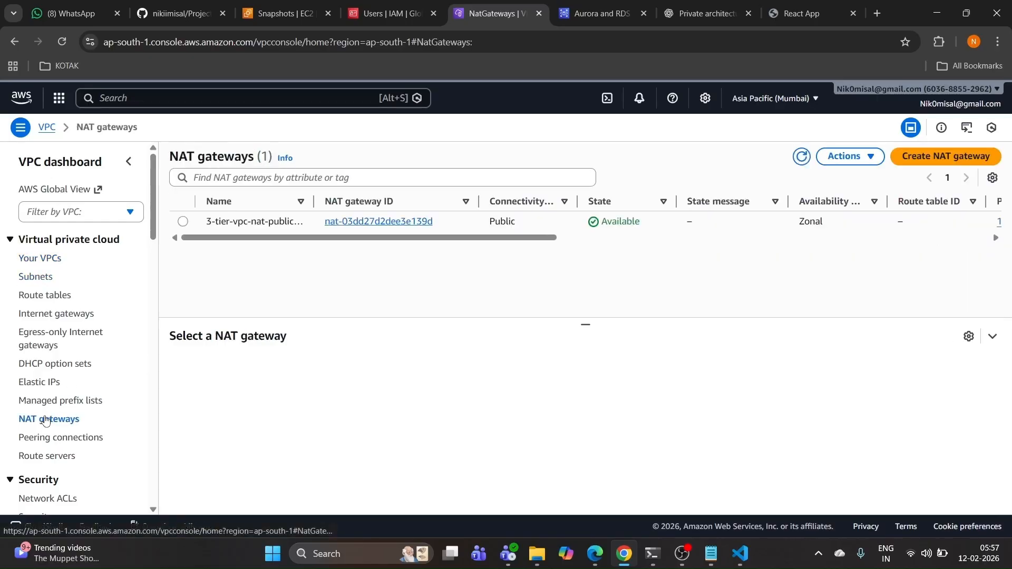
Step: Delete NAT gateway 3-tier-vpc-nat-public1-ap-south-1a, pasting 'delete' to confirm
{"action": "left_click", "coordinate": [183, 221]}
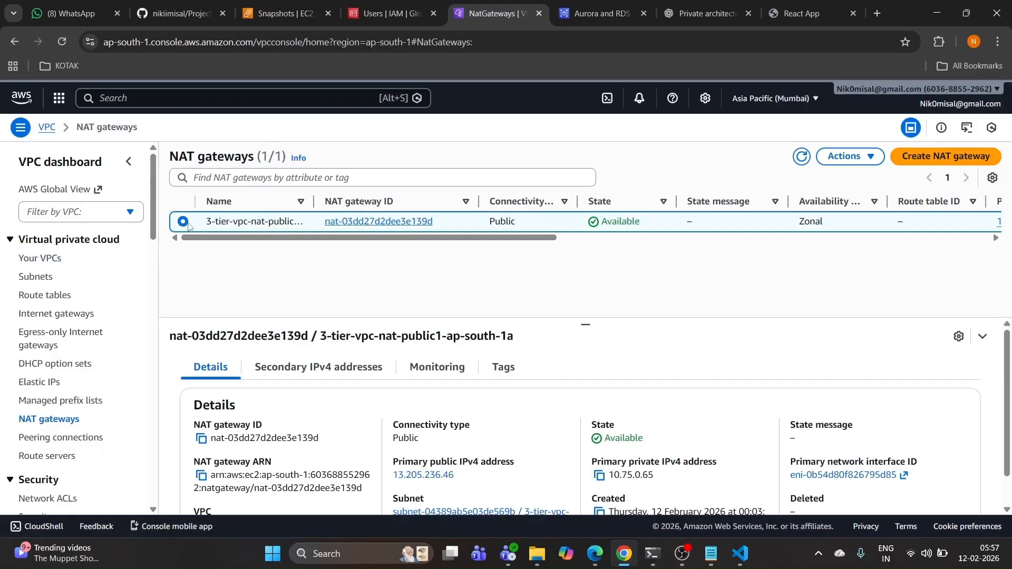
{"action": "left_click", "coordinate": [860, 157]}
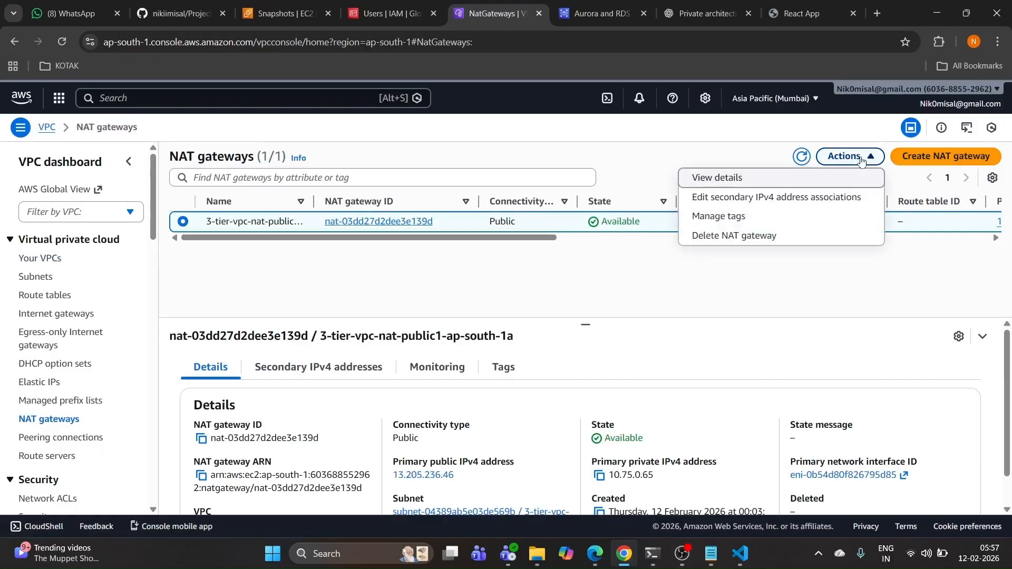
{"action": "left_click", "coordinate": [725, 238]}
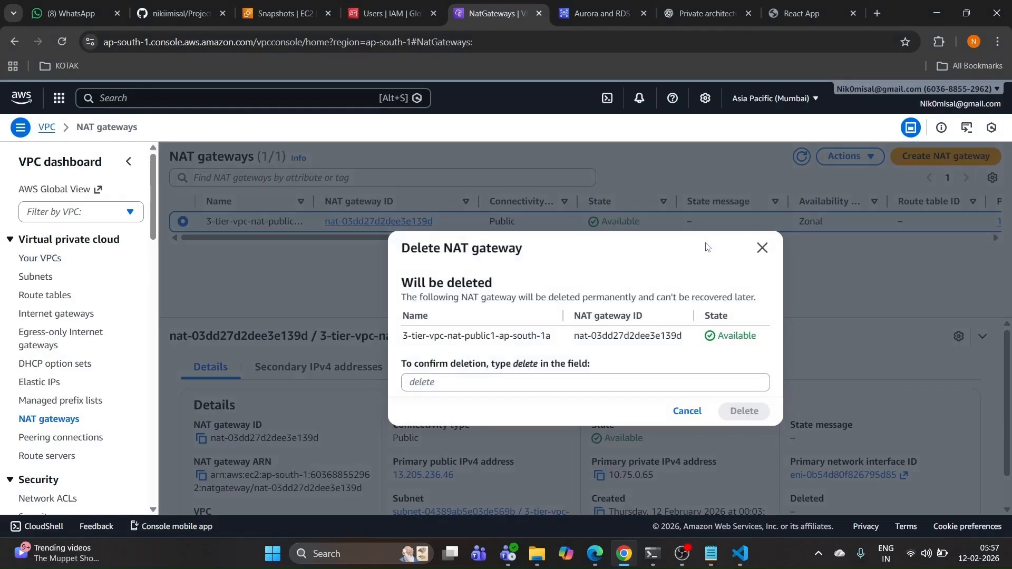
{"action": "left_click_drag", "start_coordinate": [515, 366], "coordinate": [533, 367]}
{"action": "right_click", "coordinate": [529, 368]}
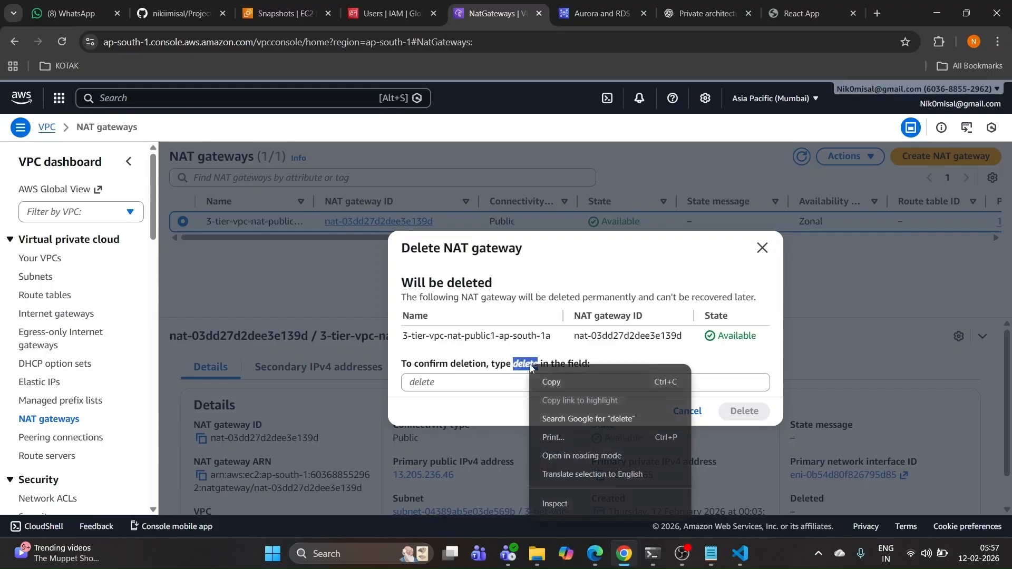
{"action": "left_click", "coordinate": [548, 378]}
{"action": "right_click", "coordinate": [508, 381]}
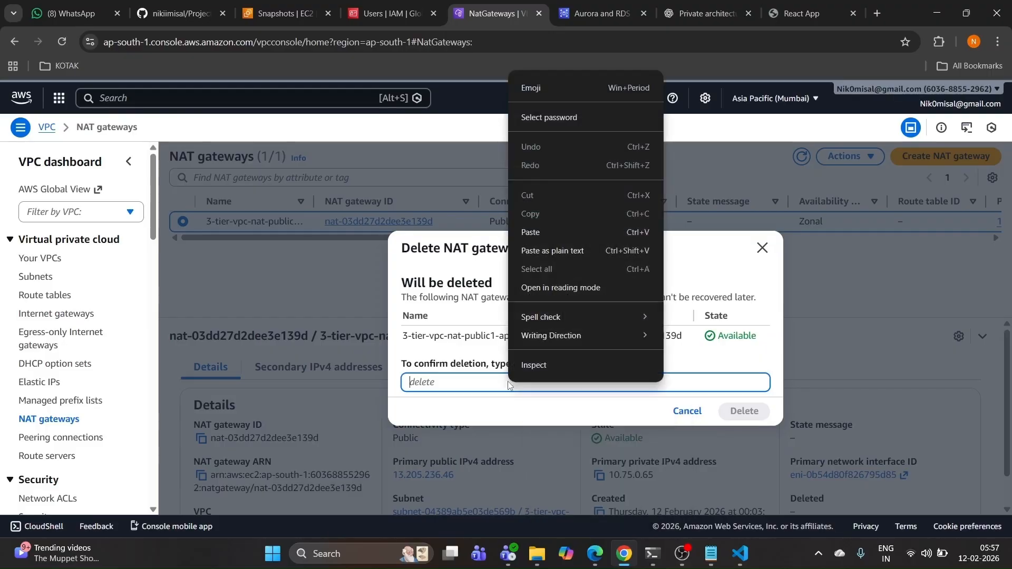
{"action": "left_click", "coordinate": [544, 232]}
{"action": "left_click", "coordinate": [743, 414]}
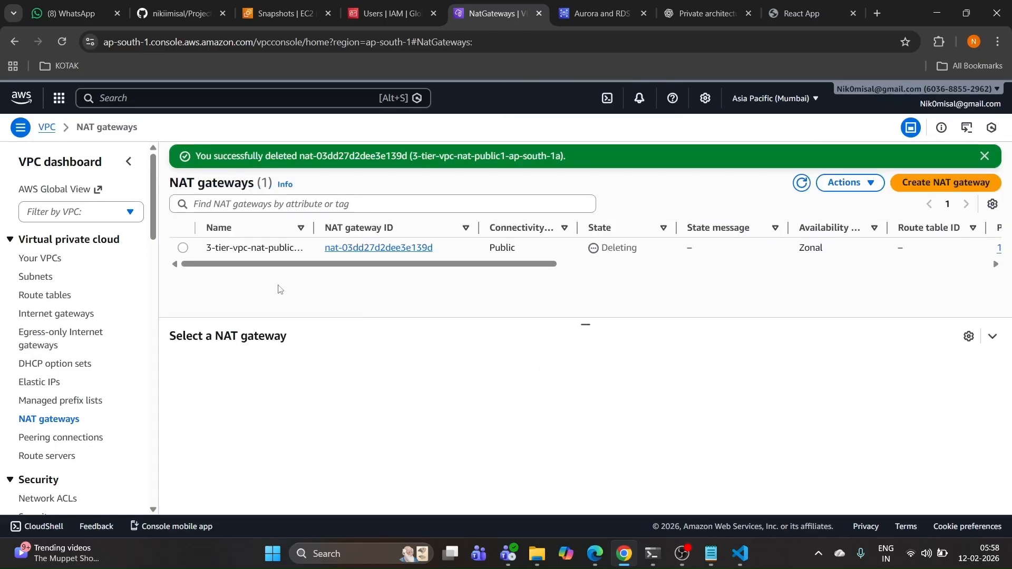
{"action": "left_click_drag", "start_coordinate": [493, 264], "coordinate": [427, 288]}
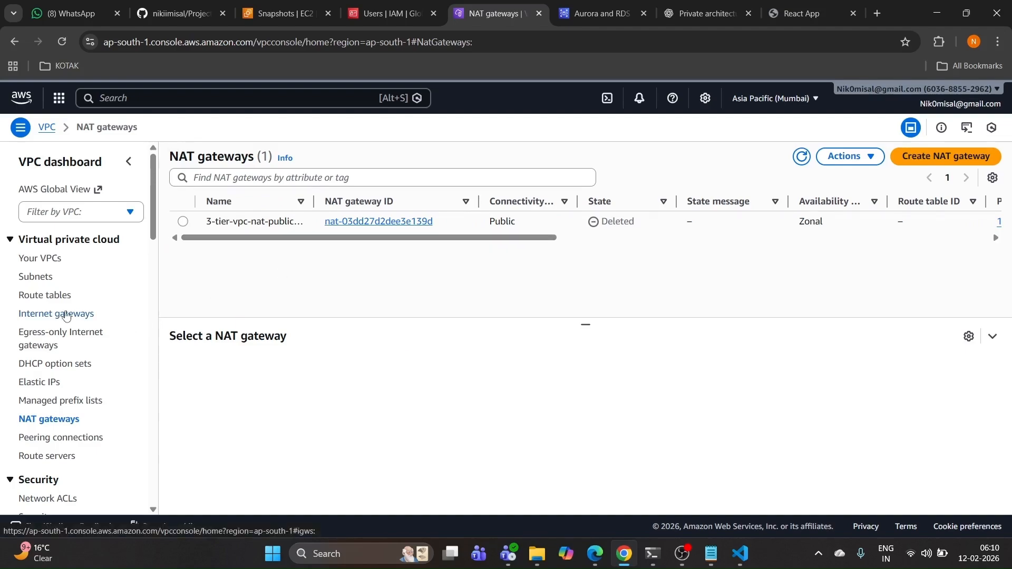
Step: Detach internet gateway 3-tier-vpc-igw from its VPC, confirming with 'detach'
{"action": "left_click", "coordinate": [66, 315]}
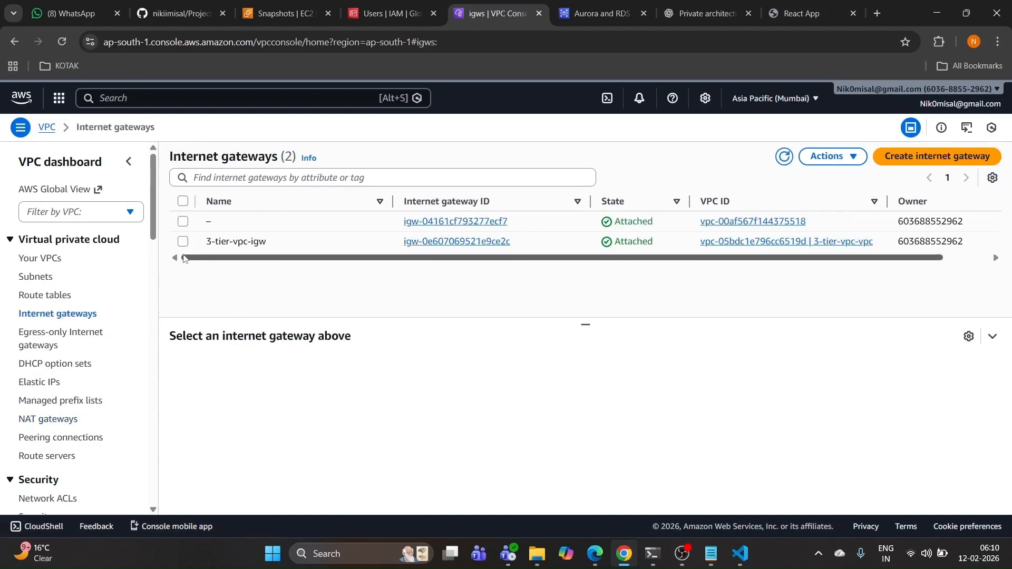
{"action": "left_click", "coordinate": [183, 242]}
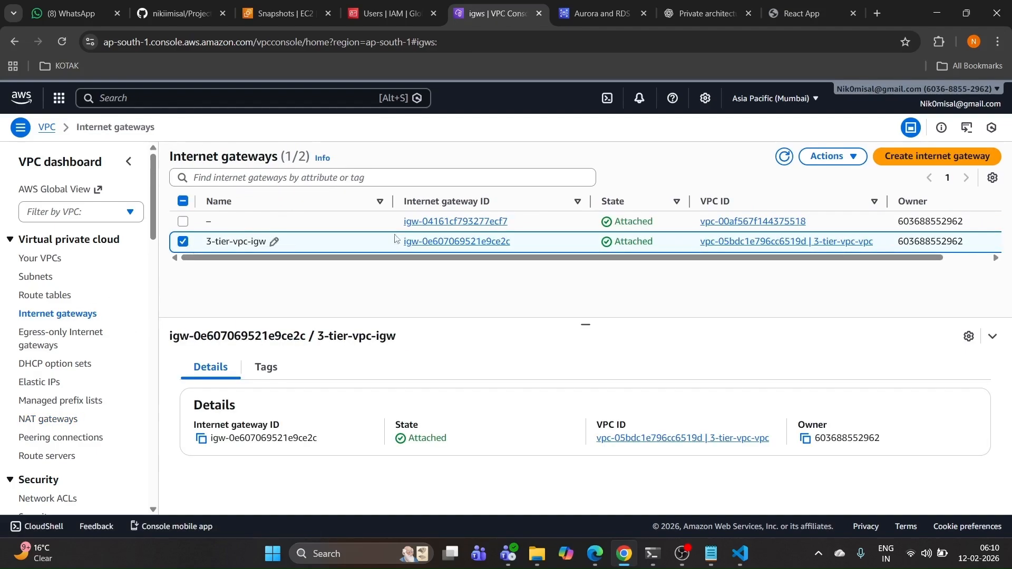
{"action": "left_click", "coordinate": [832, 156]}
{"action": "left_click", "coordinate": [845, 218]}
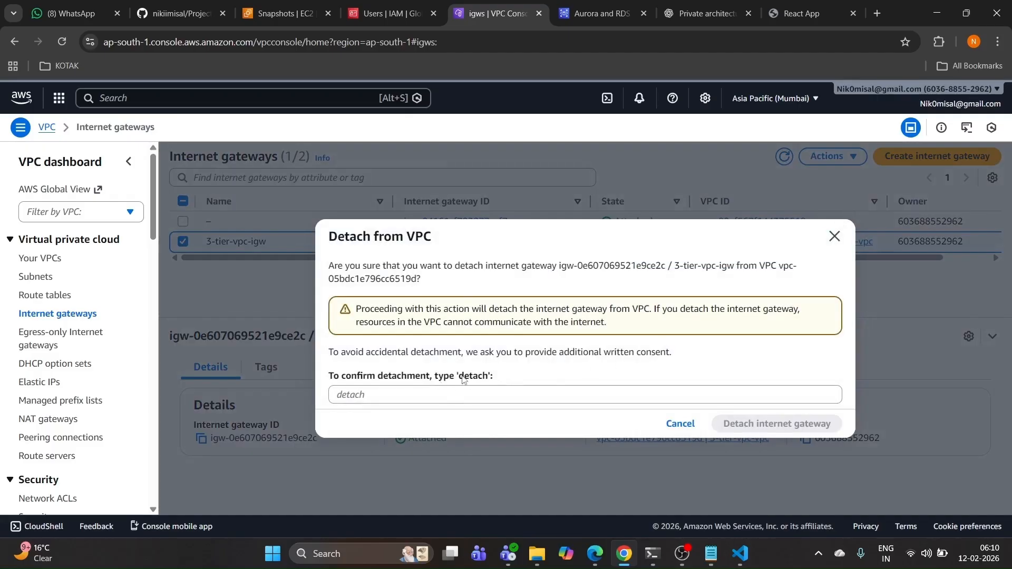
{"action": "left_click_drag", "start_coordinate": [463, 378], "coordinate": [489, 381]}
{"action": "left_click", "coordinate": [455, 397]}
{"action": "key", "text": "ctrl+v"}
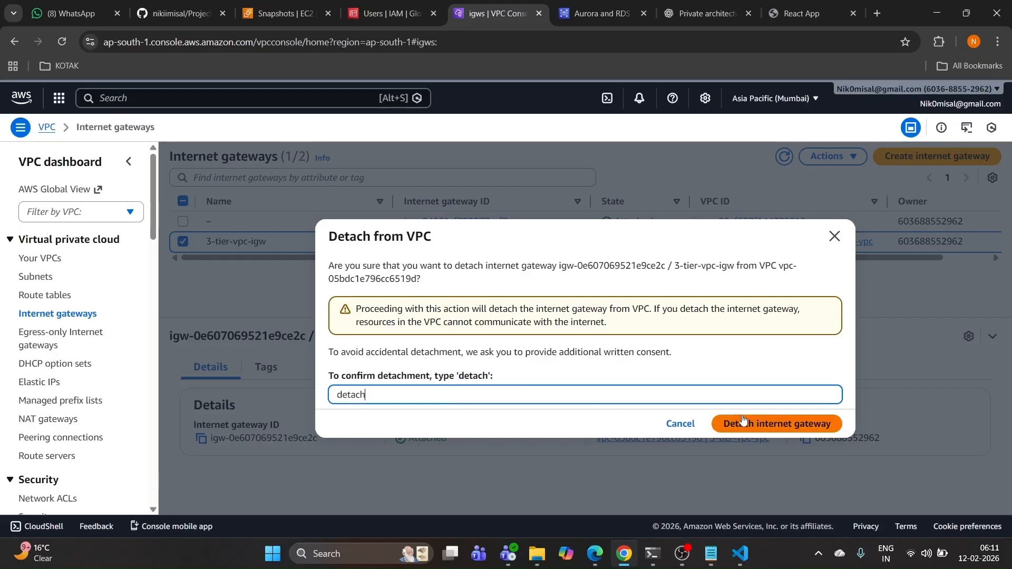
{"action": "left_click", "coordinate": [743, 422]}
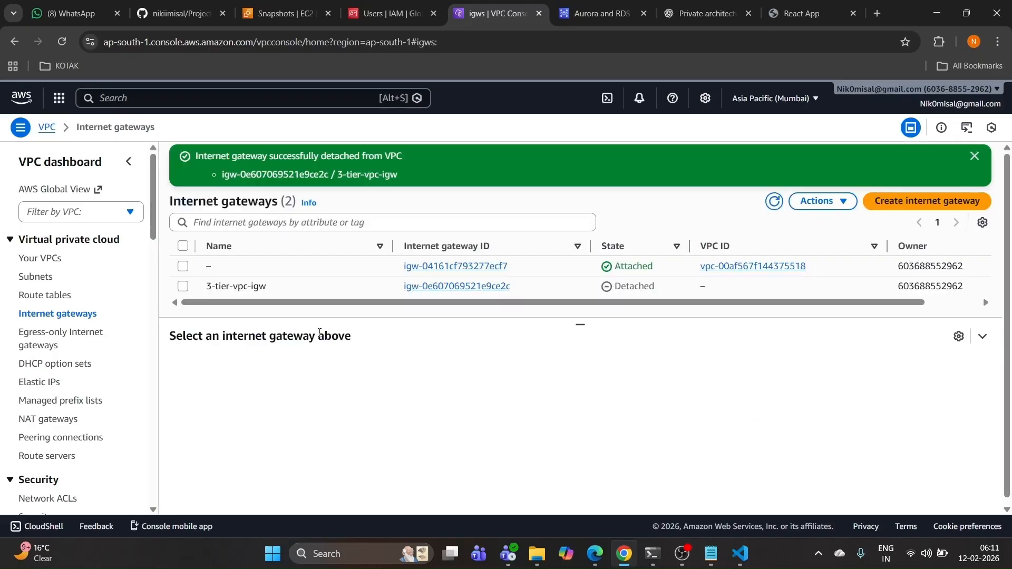
Step: Delete the detached 3-tier-vpc-igw gateway, typing 'delete' to confirm
{"action": "left_click", "coordinate": [182, 287]}
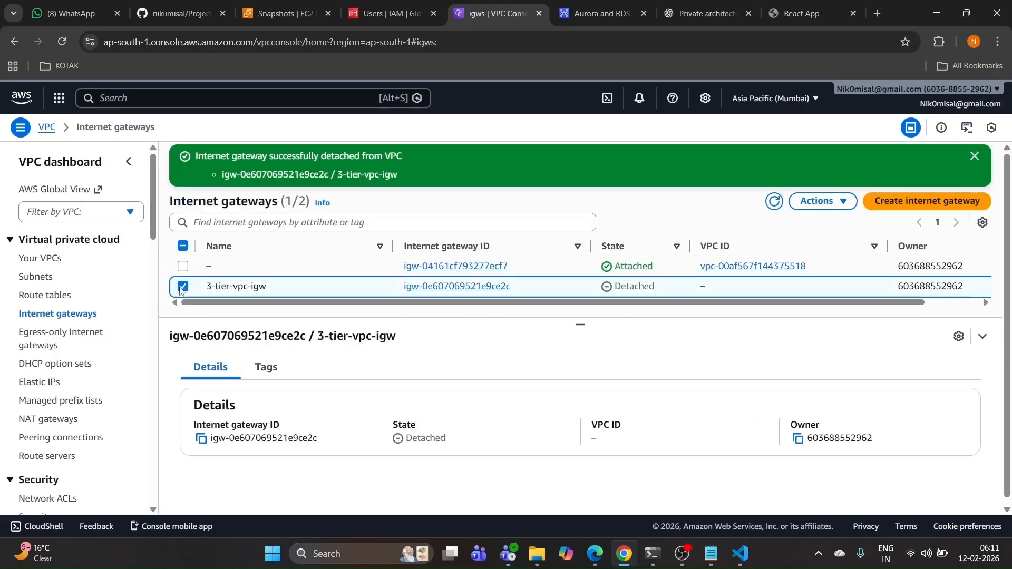
{"action": "left_click", "coordinate": [817, 206]}
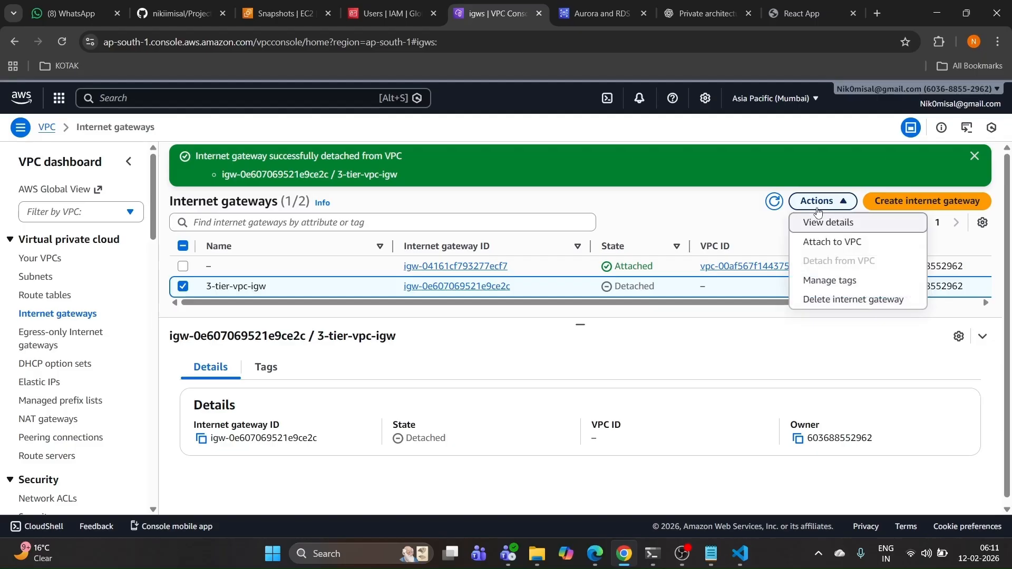
{"action": "left_click", "coordinate": [845, 300]}
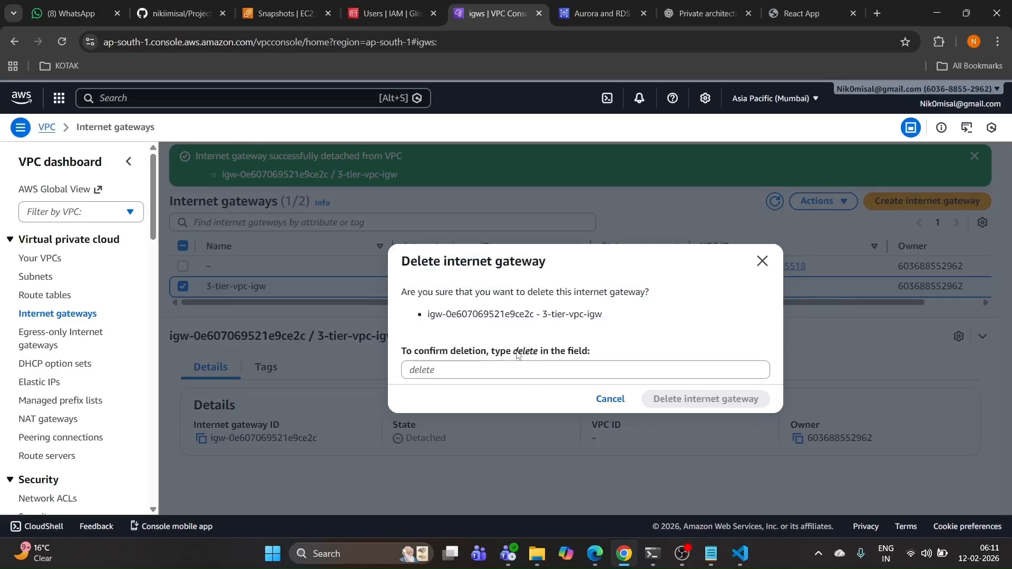
{"action": "left_click", "coordinate": [519, 370]}
{"action": "type", "text": "delete"}
{"action": "left_click", "coordinate": [680, 400]}
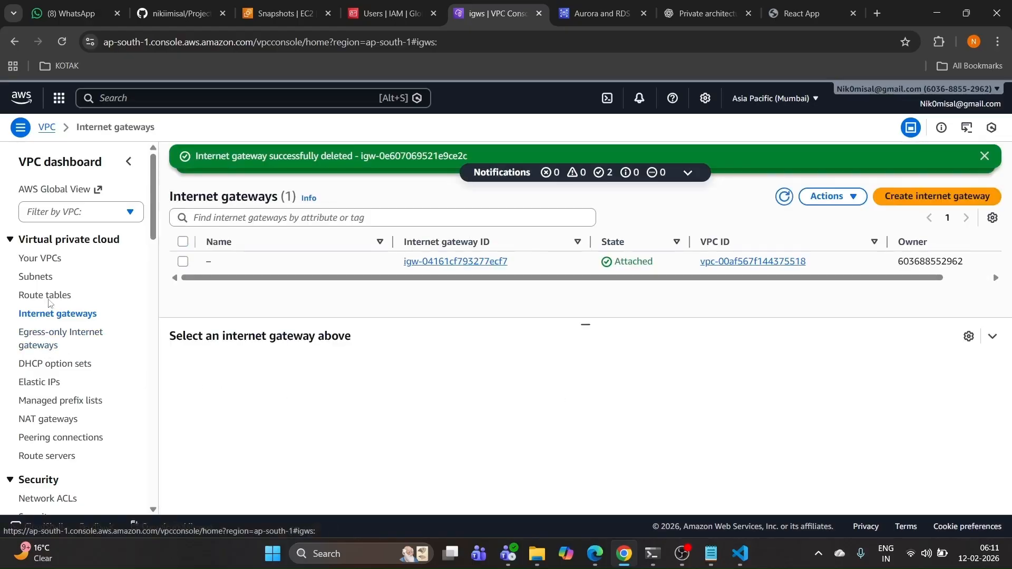
Step: Delete VPC 3-tier-vpc-vpc and its 18 associated resources, pasting 'delete' to confirm
{"action": "left_click", "coordinate": [37, 259]}
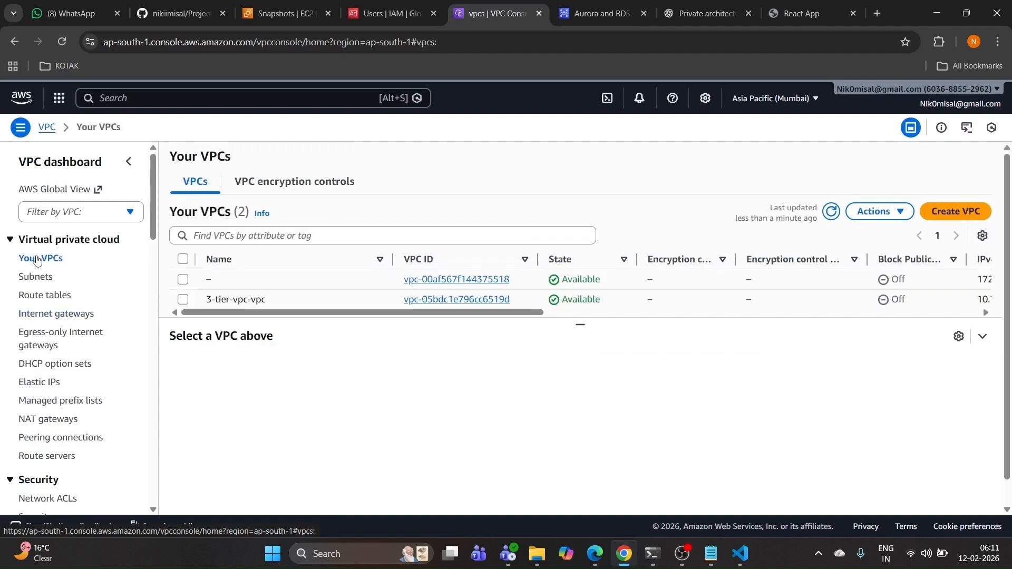
{"action": "left_click", "coordinate": [183, 300]}
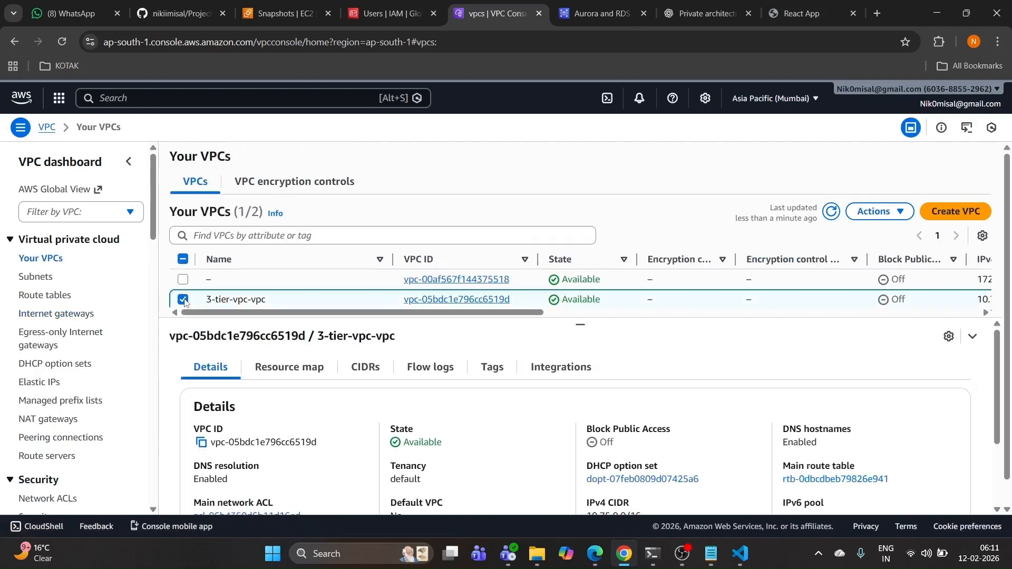
{"action": "left_click", "coordinate": [876, 211]}
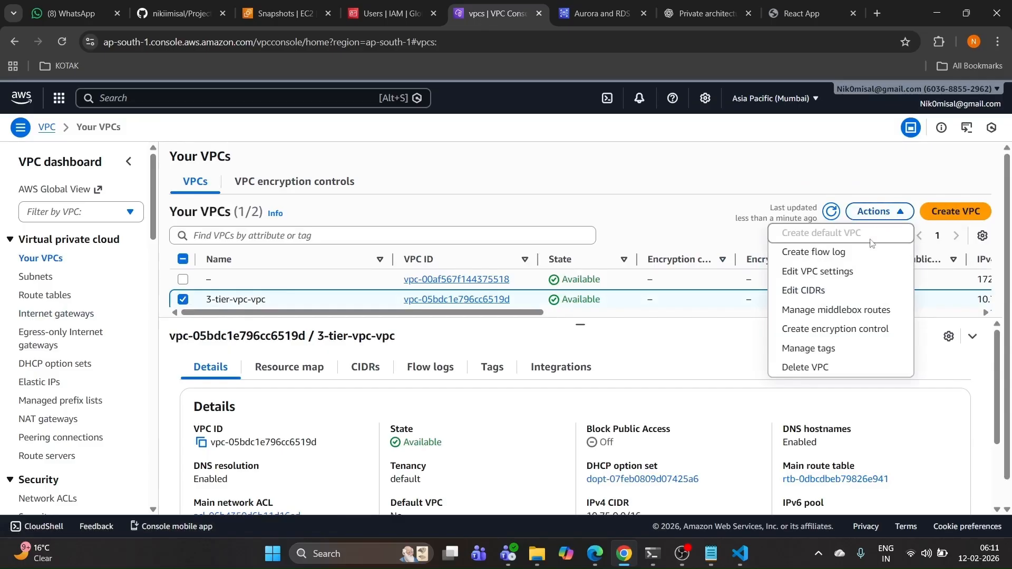
{"action": "left_click", "coordinate": [806, 368]}
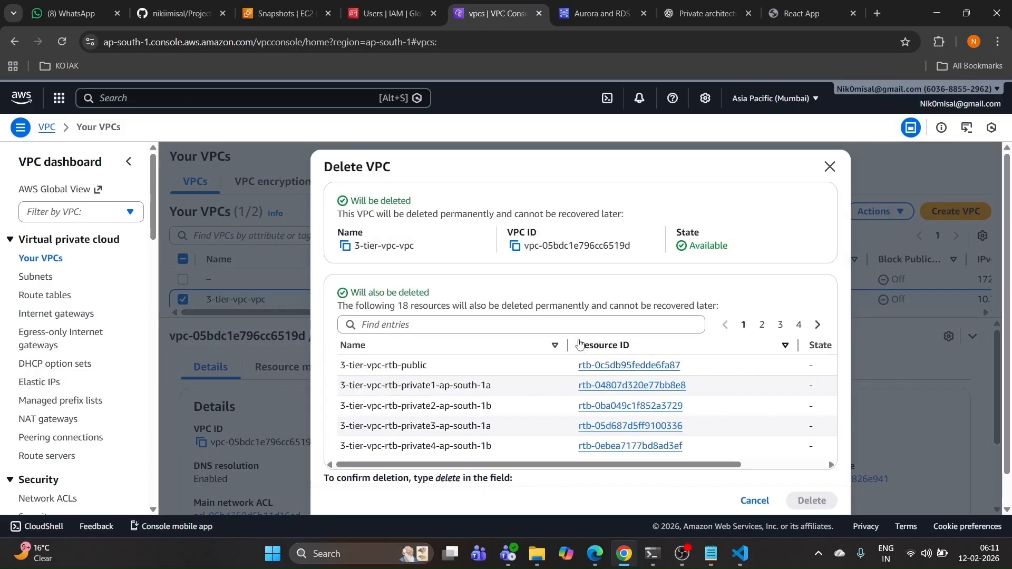
{"action": "scroll", "coordinate": [423, 449], "scroll_direction": "down", "scroll_amount": 2}
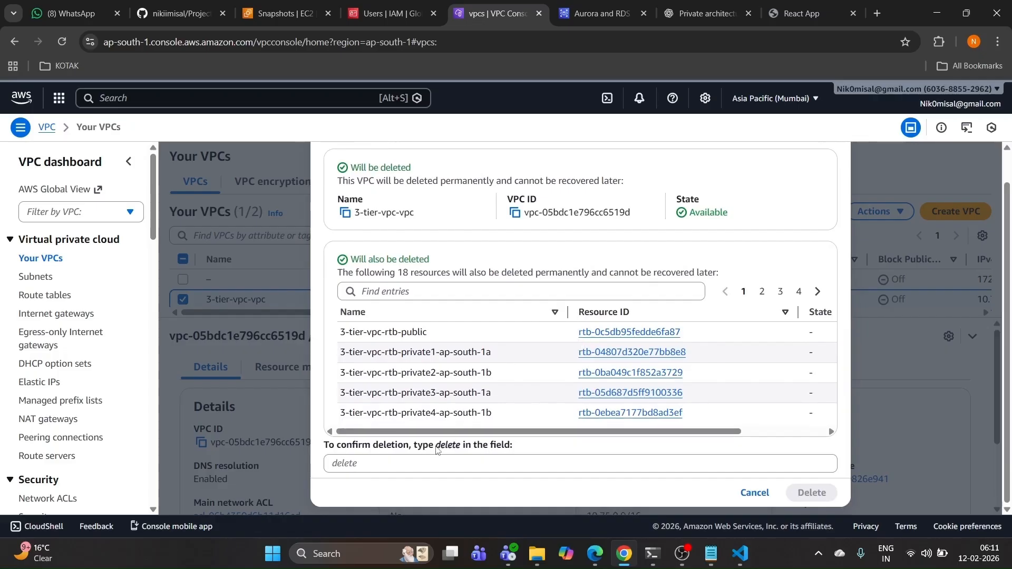
{"action": "left_click_drag", "start_coordinate": [437, 449], "coordinate": [459, 449]}
{"action": "key", "text": "ctrl+c"}
{"action": "left_click", "coordinate": [443, 468]}
{"action": "key", "text": "ctrl+v"}
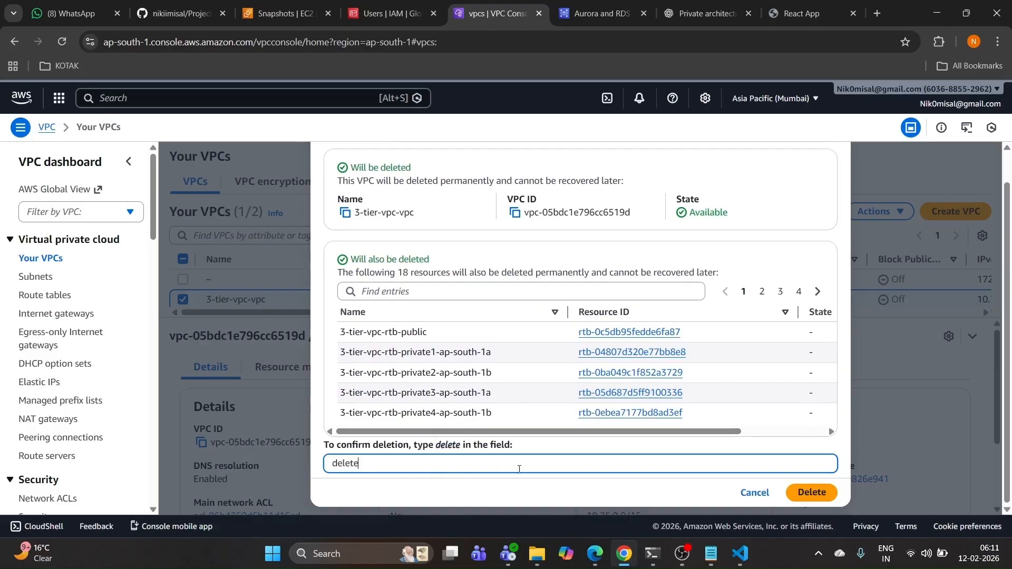
{"action": "left_click", "coordinate": [802, 492]}
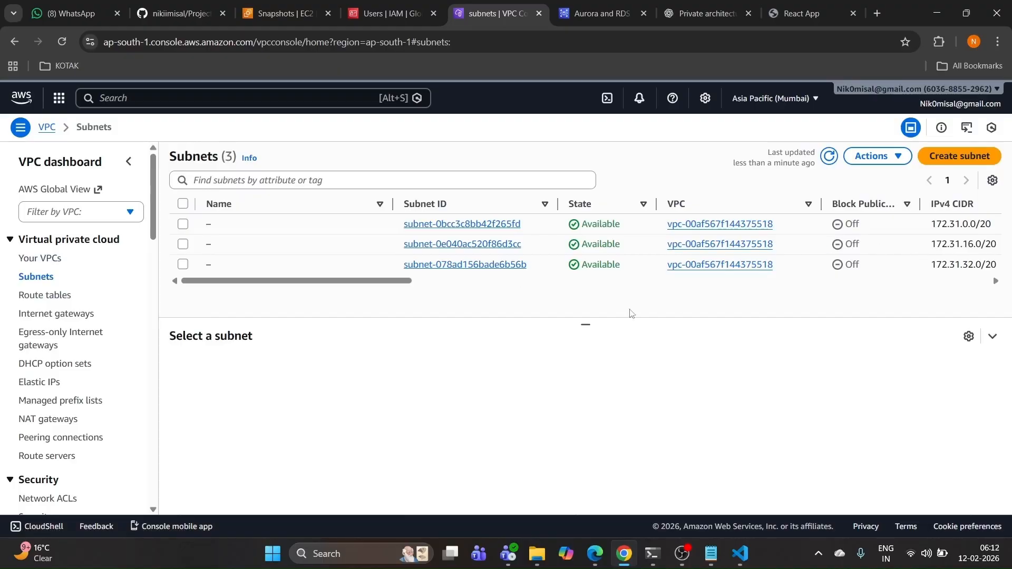
Step: Review the remaining route tables and internet gateways
{"action": "left_click_drag", "start_coordinate": [409, 281], "coordinate": [138, 336]}
{"action": "left_click", "coordinate": [59, 302]}
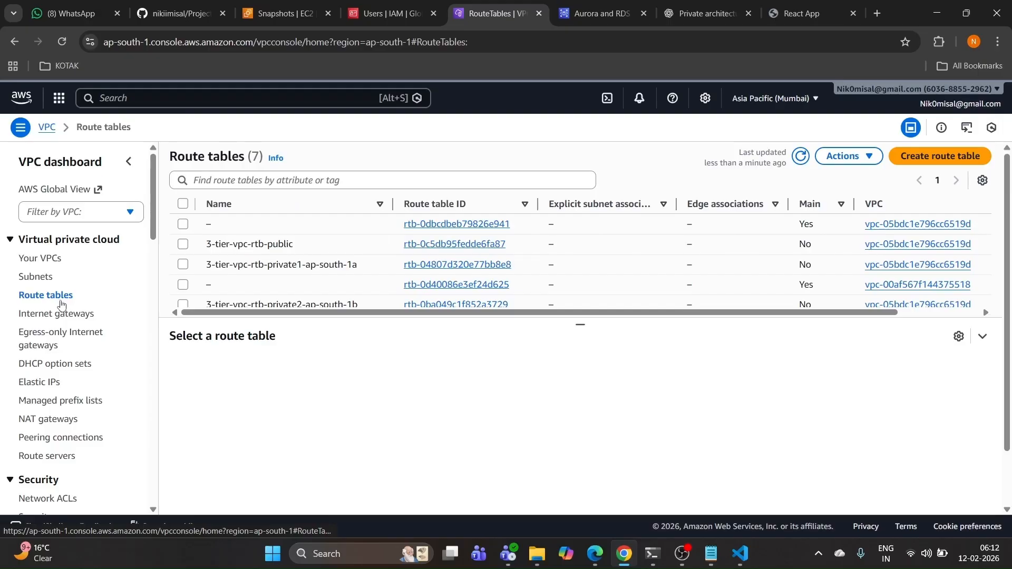
{"action": "left_click_drag", "start_coordinate": [330, 312], "coordinate": [411, 311]}
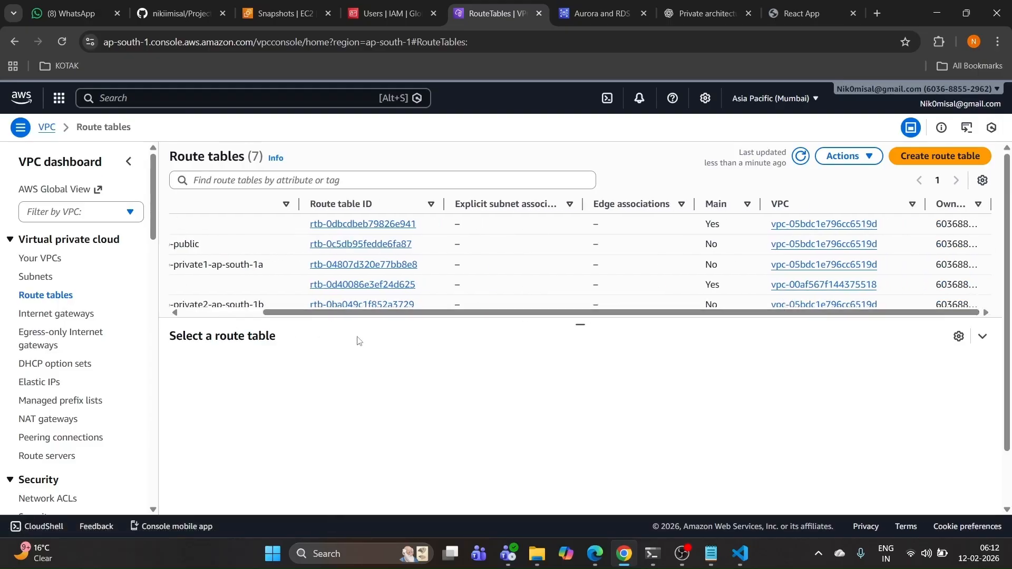
{"action": "left_click", "coordinate": [58, 314]}
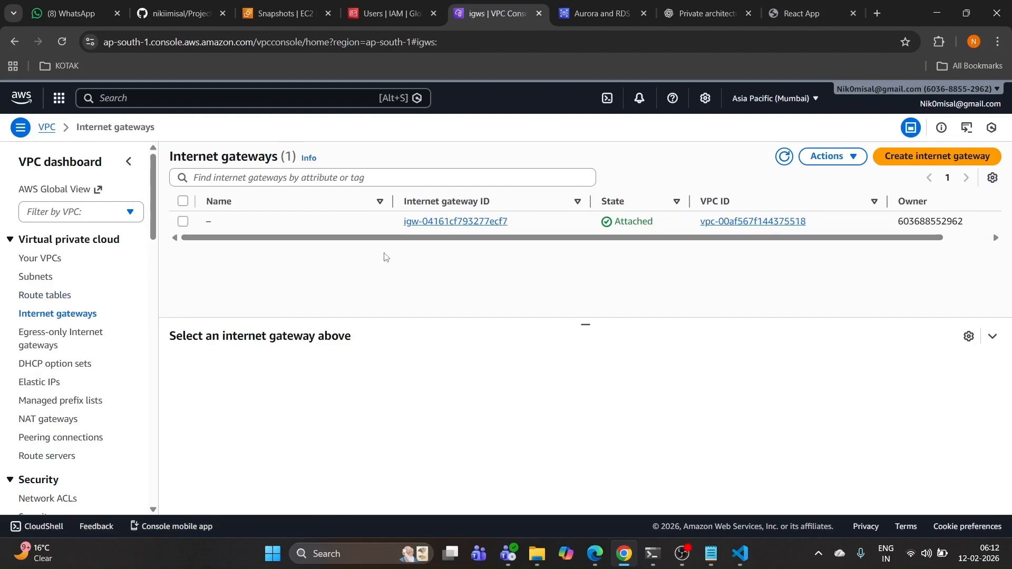
Step: Release Elastic IP 13.205.236.46 (3-tier-vpc-eip-ap-south-1a)
{"action": "left_click", "coordinate": [48, 383]}
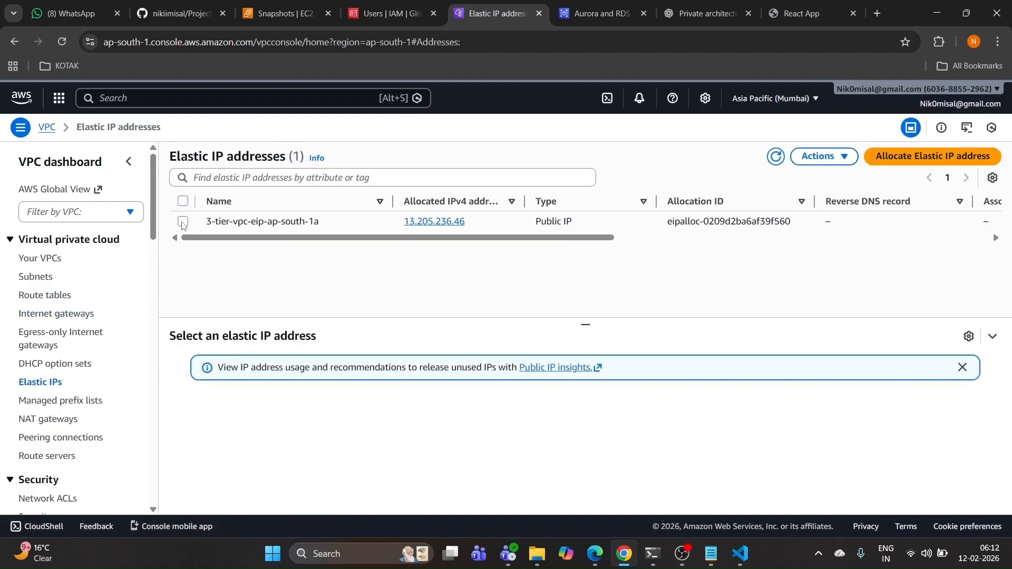
{"action": "left_click", "coordinate": [183, 222]}
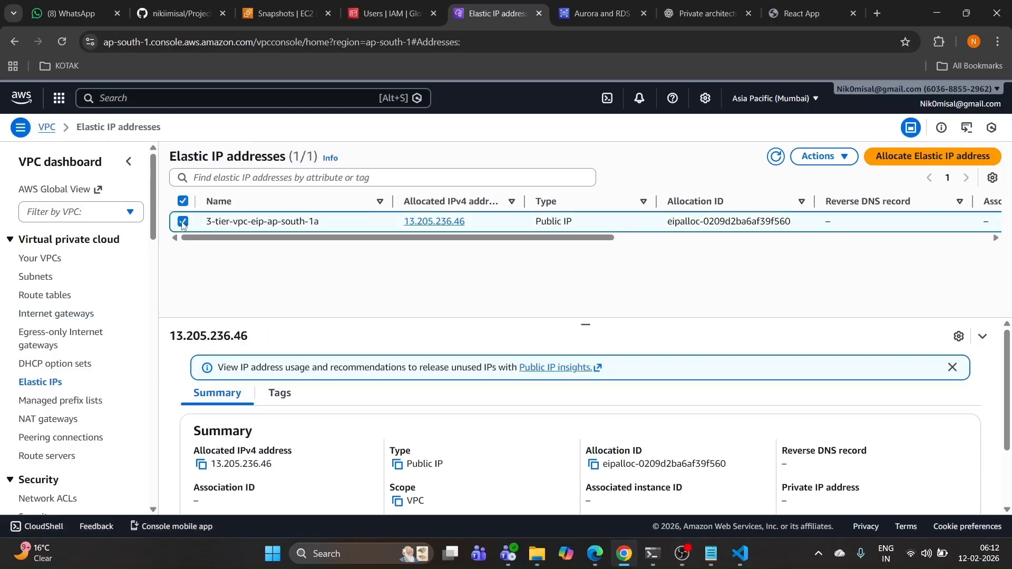
{"action": "left_click", "coordinate": [836, 165]}
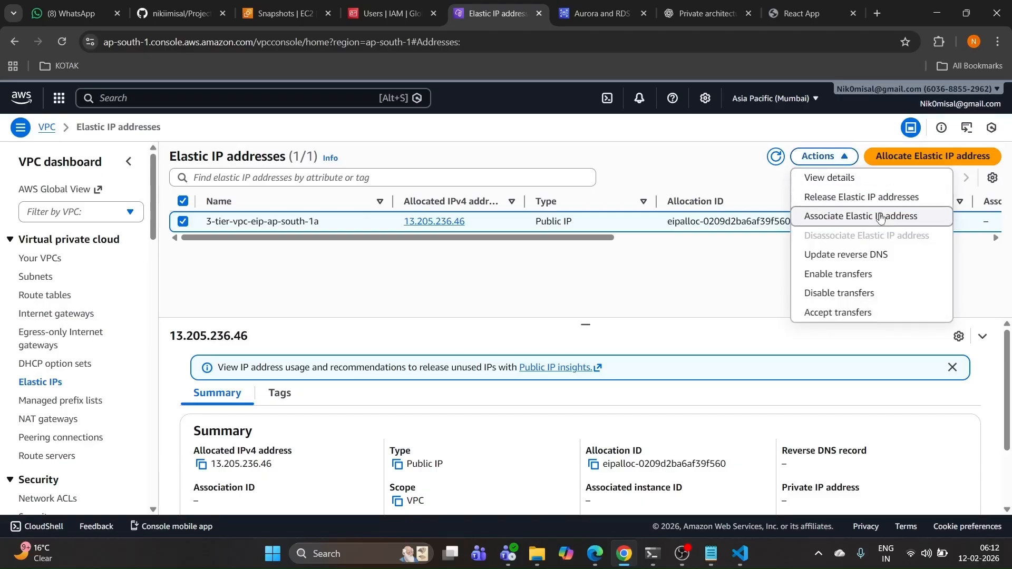
{"action": "left_click", "coordinate": [844, 198]}
{"action": "left_click", "coordinate": [818, 401]}
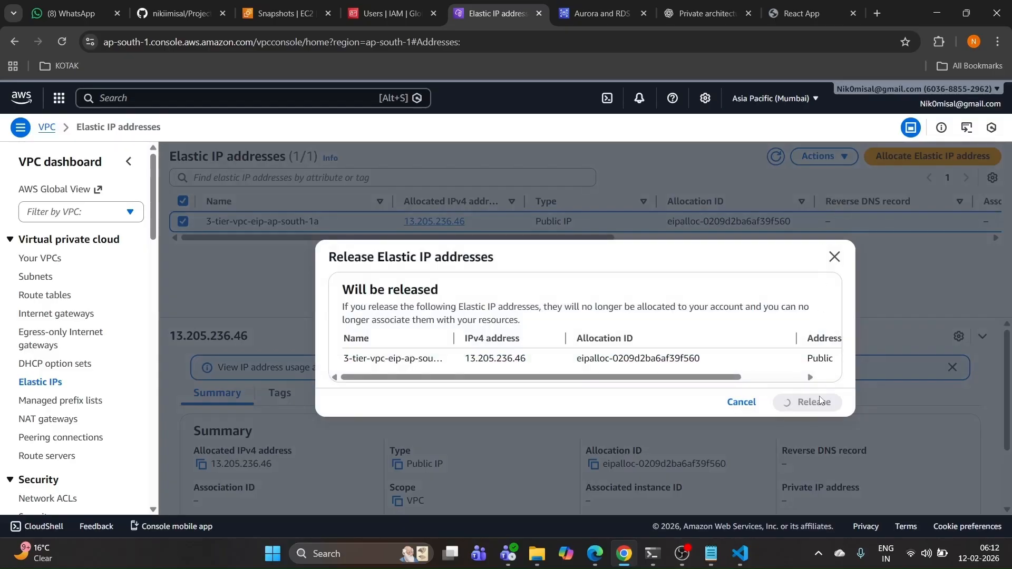
Step: Delete launch templates app-tier-lt and web-tier-lt, pasting 'Delete' to confirm
{"action": "left_click", "coordinate": [270, 13]}
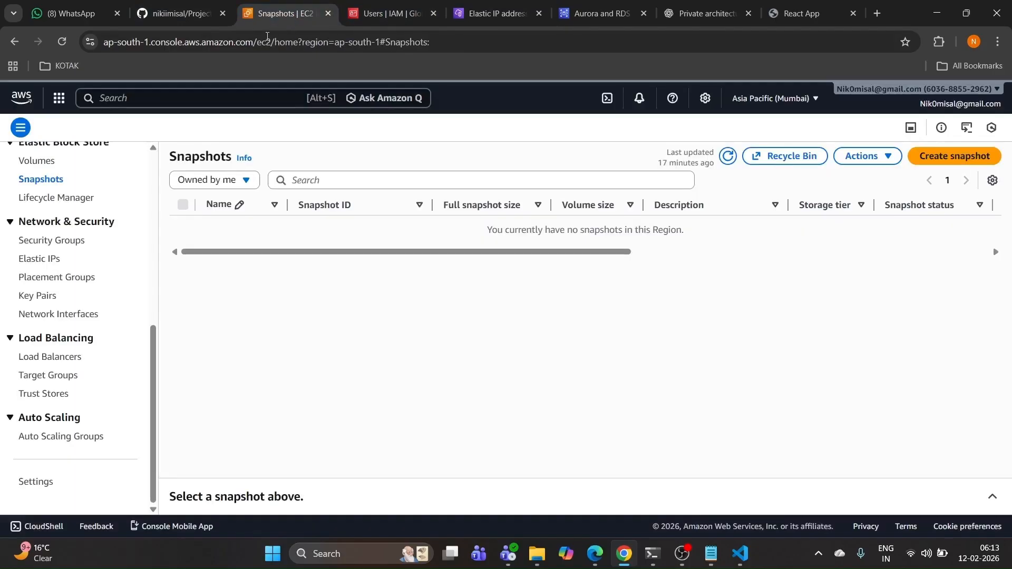
{"action": "scroll", "coordinate": [69, 296], "scroll_direction": "up", "scroll_amount": 4}
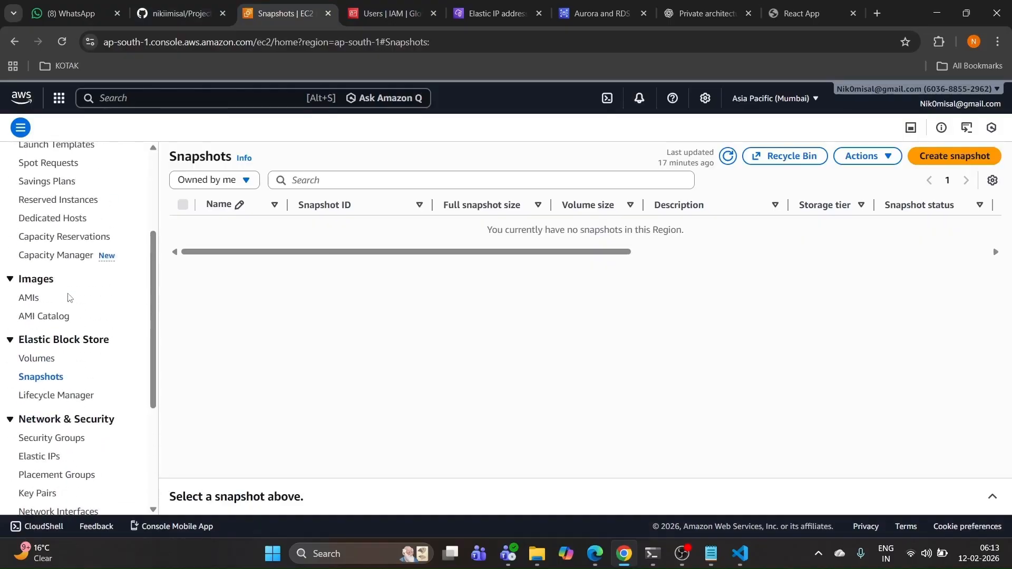
{"action": "scroll", "coordinate": [61, 303], "scroll_direction": "up", "scroll_amount": 3}
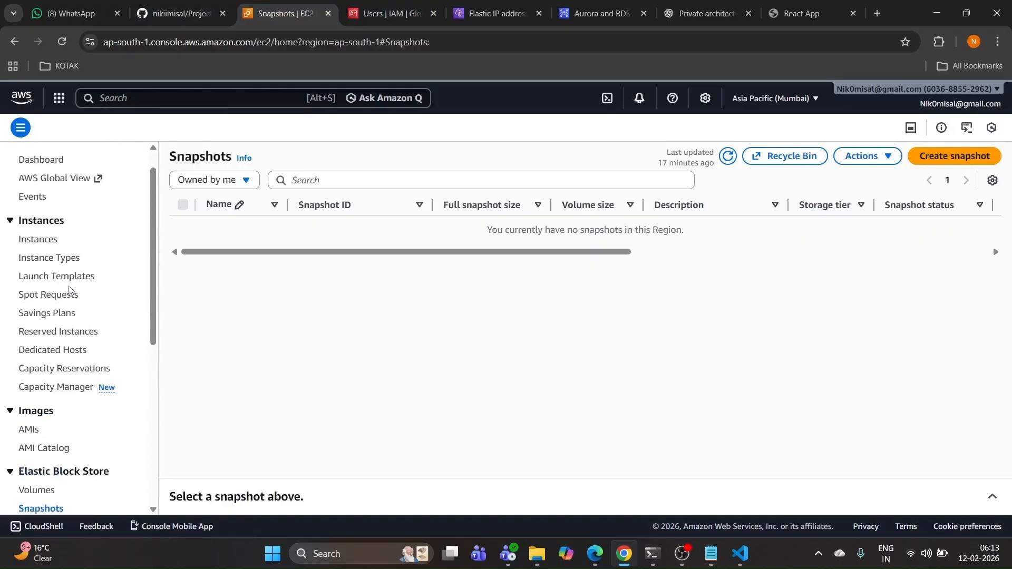
{"action": "left_click", "coordinate": [64, 280]}
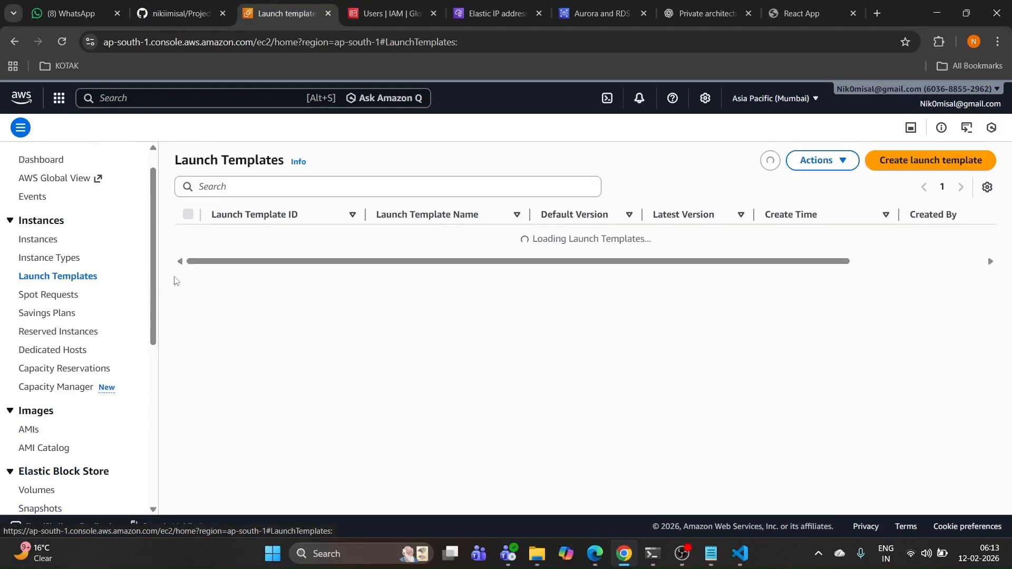
{"action": "left_click", "coordinate": [188, 214]}
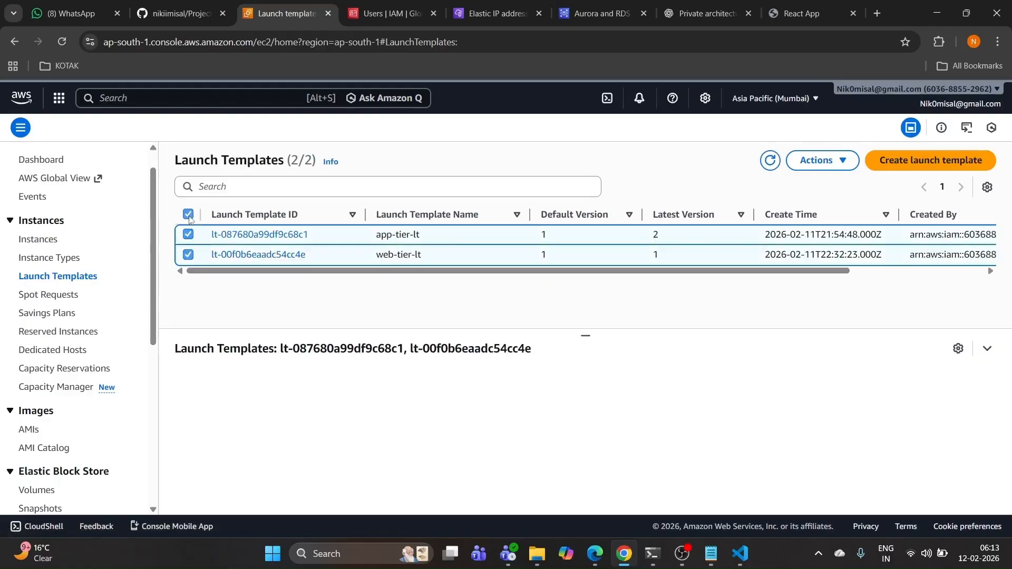
{"action": "left_click", "coordinate": [830, 170]}
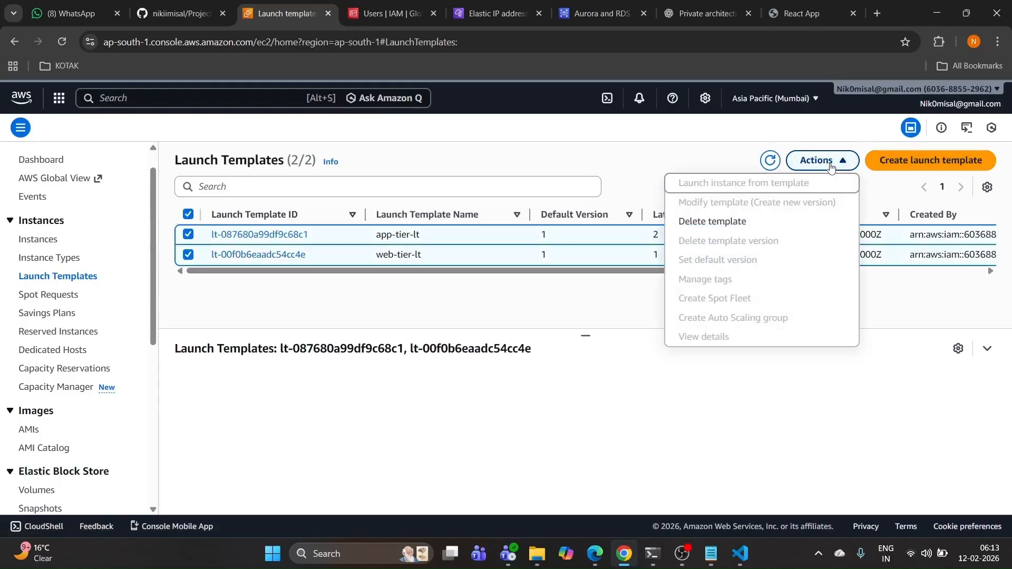
{"action": "left_click", "coordinate": [714, 228]}
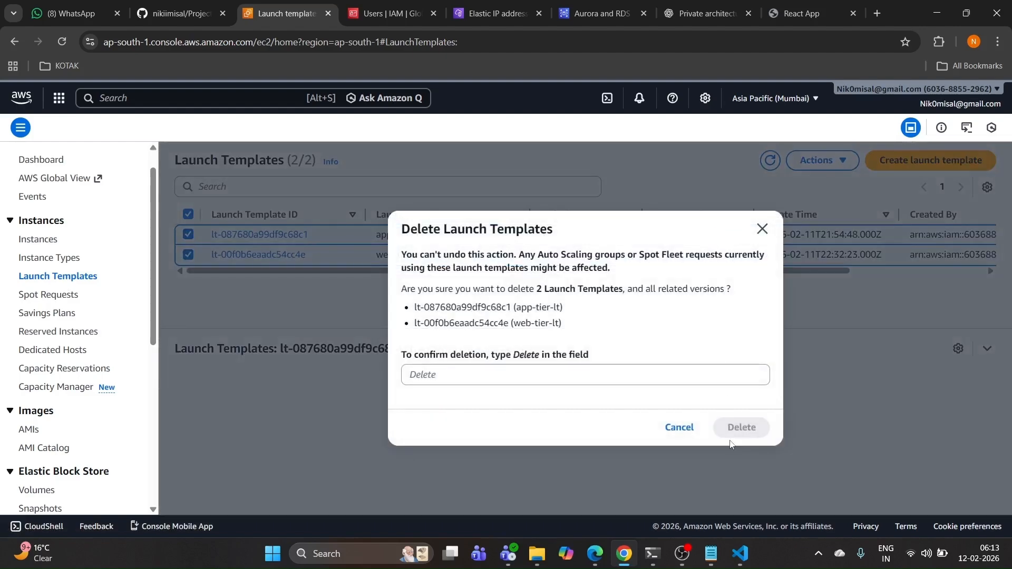
{"action": "double_click", "coordinate": [522, 357]}
{"action": "key", "text": "ctrl+c"}
{"action": "right_click", "coordinate": [532, 357]}
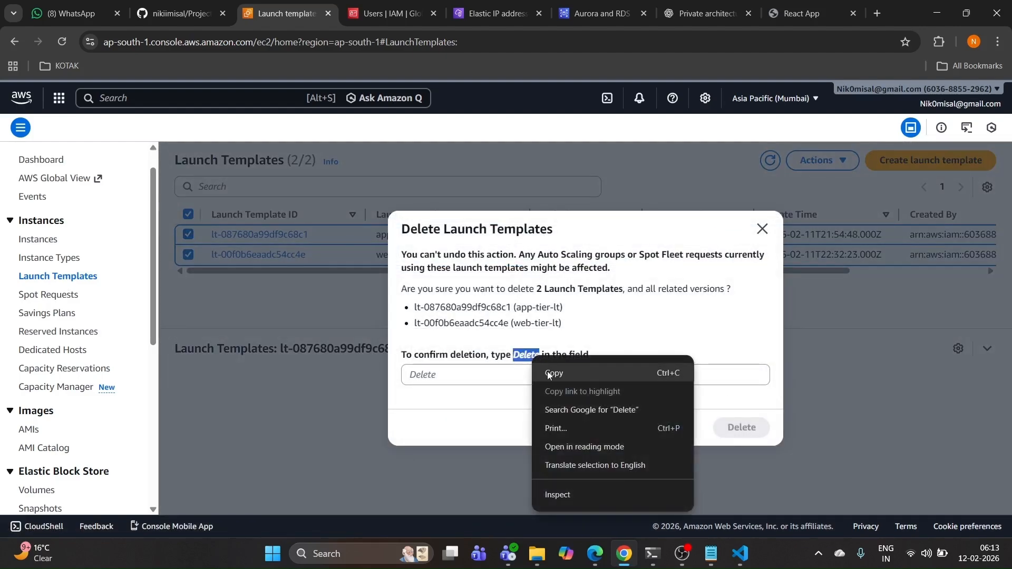
{"action": "left_click", "coordinate": [547, 371]}
{"action": "left_click", "coordinate": [504, 378]}
{"action": "right_click", "coordinate": [504, 378]}
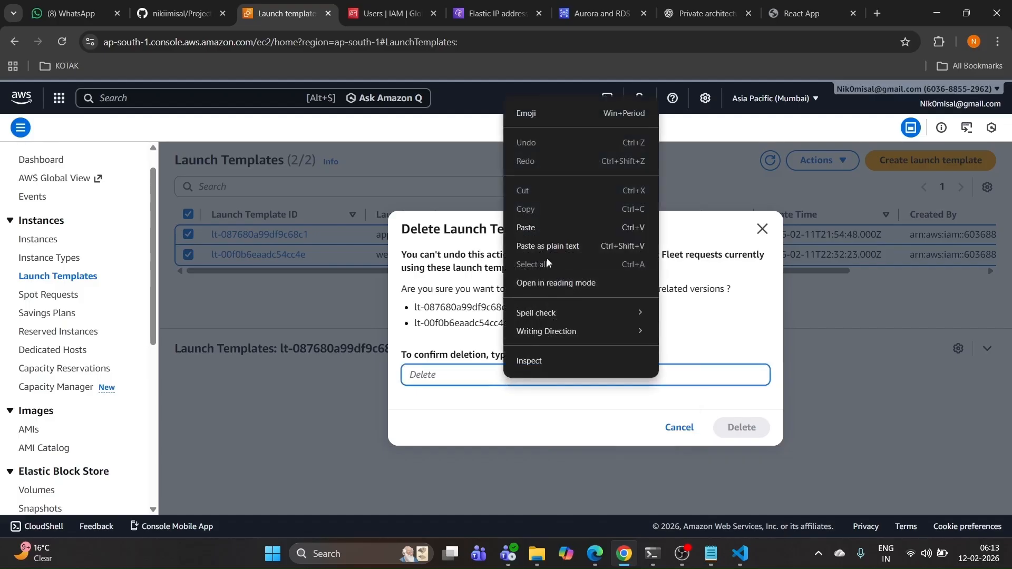
{"action": "left_click", "coordinate": [527, 226]}
{"action": "left_click", "coordinate": [738, 424]}
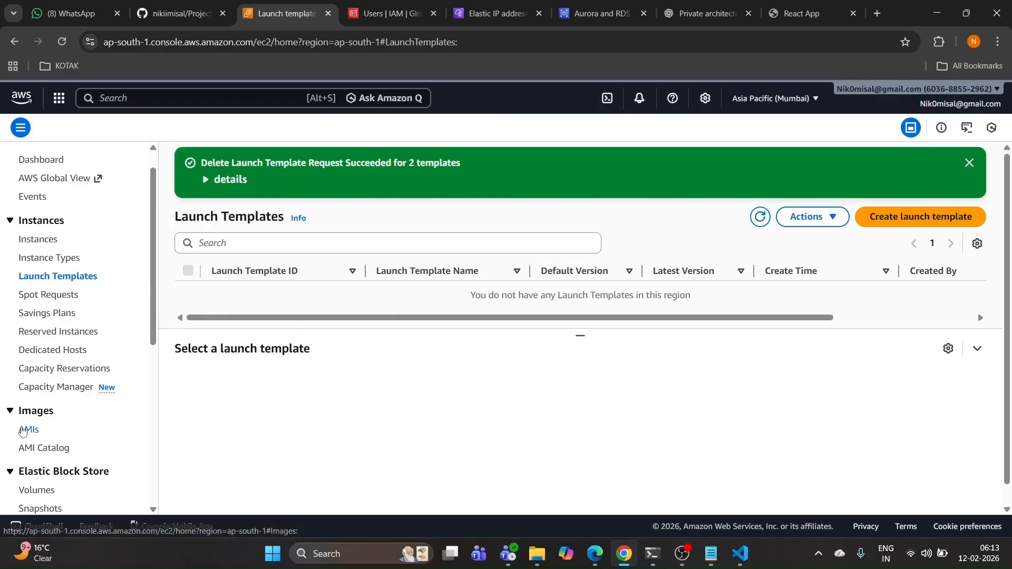
Step: Verify no AMIs, snapshots, Elastic IPs or Auto Scaling groups remain
{"action": "left_click", "coordinate": [59, 428]}
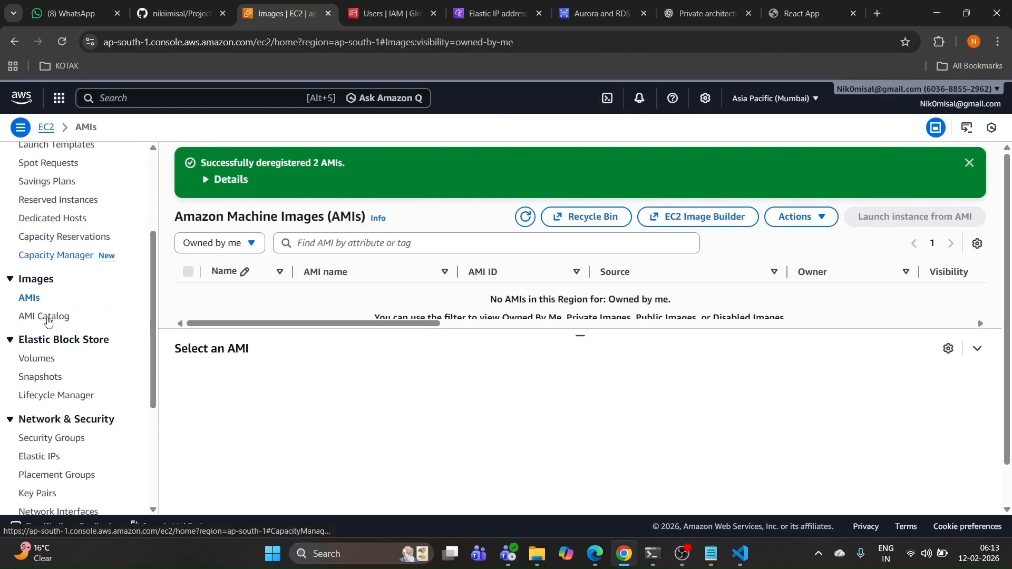
{"action": "scroll", "coordinate": [48, 320], "scroll_direction": "down", "scroll_amount": 1}
{"action": "left_click", "coordinate": [42, 312]}
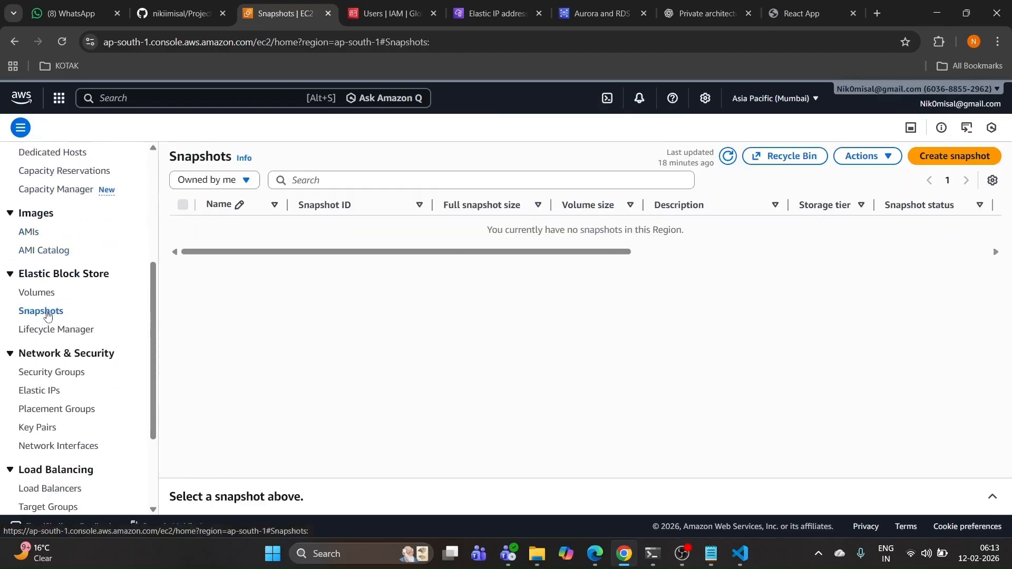
{"action": "left_click", "coordinate": [57, 331]}
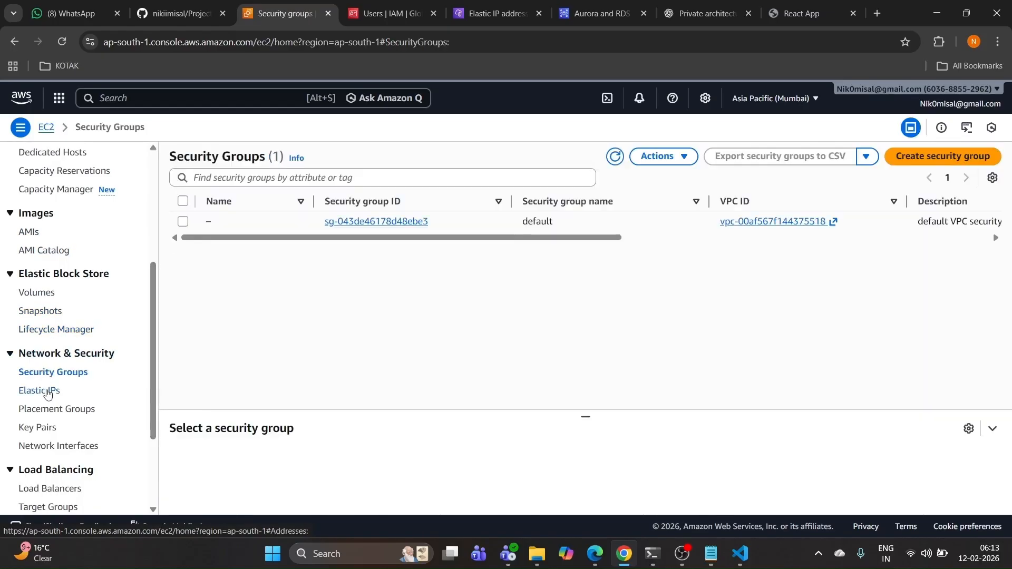
{"action": "left_click", "coordinate": [47, 391]}
{"action": "scroll", "coordinate": [48, 394], "scroll_direction": "down", "scroll_amount": 3}
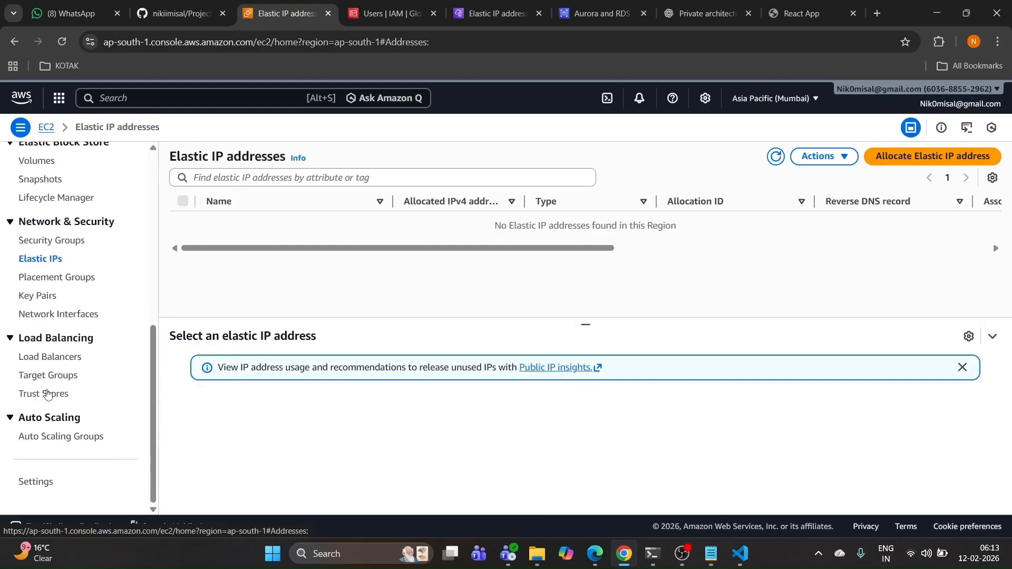
{"action": "left_click", "coordinate": [54, 438]}
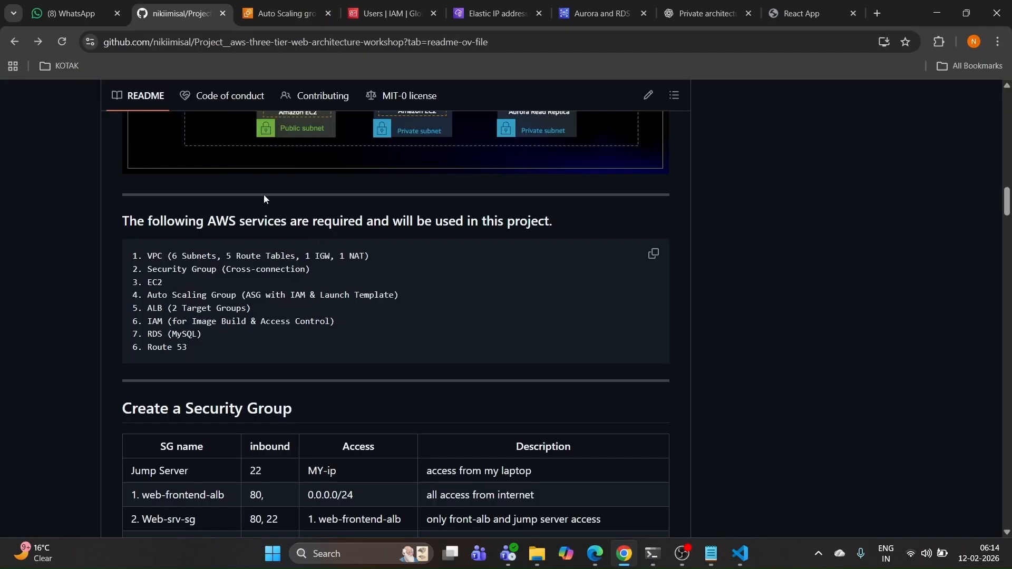
Step: Read the README from the architecture diagram to the database commands, then follow the Ref link to Configure Database
{"action": "scroll", "coordinate": [264, 196], "scroll_direction": "down", "scroll_amount": 5}
{"action": "scroll", "coordinate": [264, 197], "scroll_direction": "up", "scroll_amount": 10}
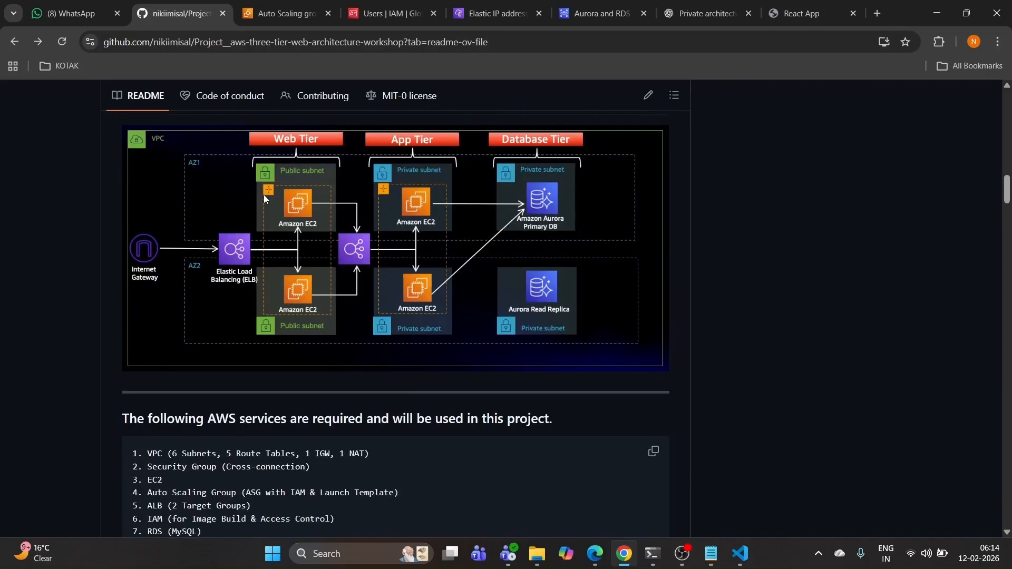
{"action": "scroll", "coordinate": [264, 194], "scroll_direction": "up", "scroll_amount": 10}
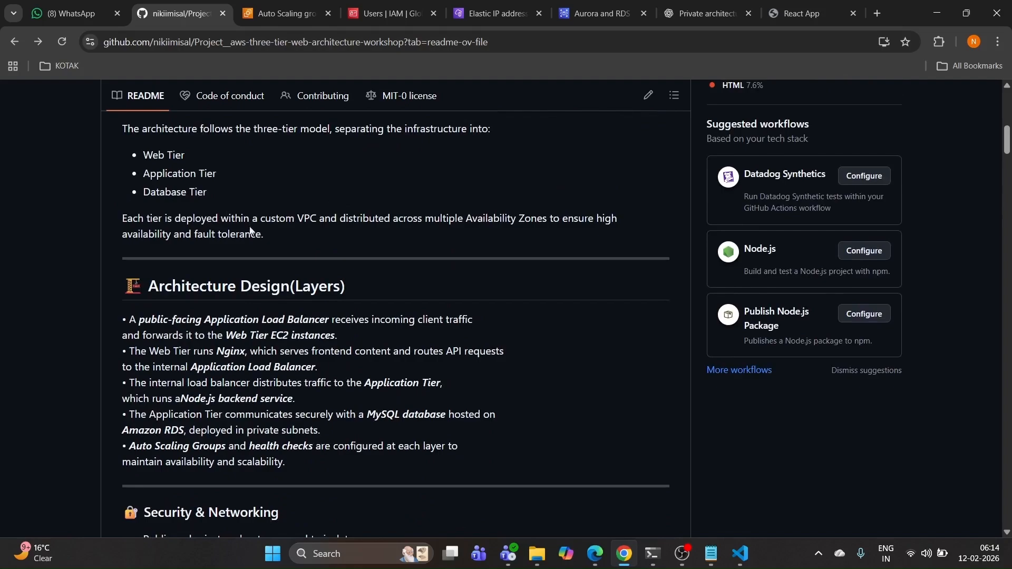
{"action": "scroll", "coordinate": [254, 232], "scroll_direction": "down", "scroll_amount": 4}
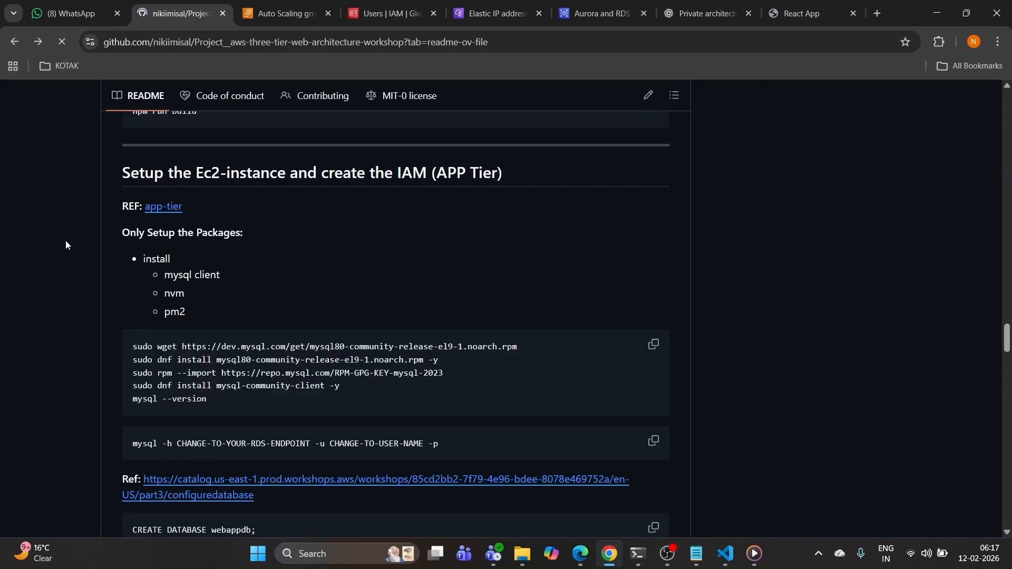
{"action": "scroll", "coordinate": [65, 240], "scroll_direction": "down", "scroll_amount": 5}
{"action": "scroll", "coordinate": [200, 268], "scroll_direction": "down", "scroll_amount": 1}
{"action": "scroll", "coordinate": [291, 206], "scroll_direction": "down", "scroll_amount": 3}
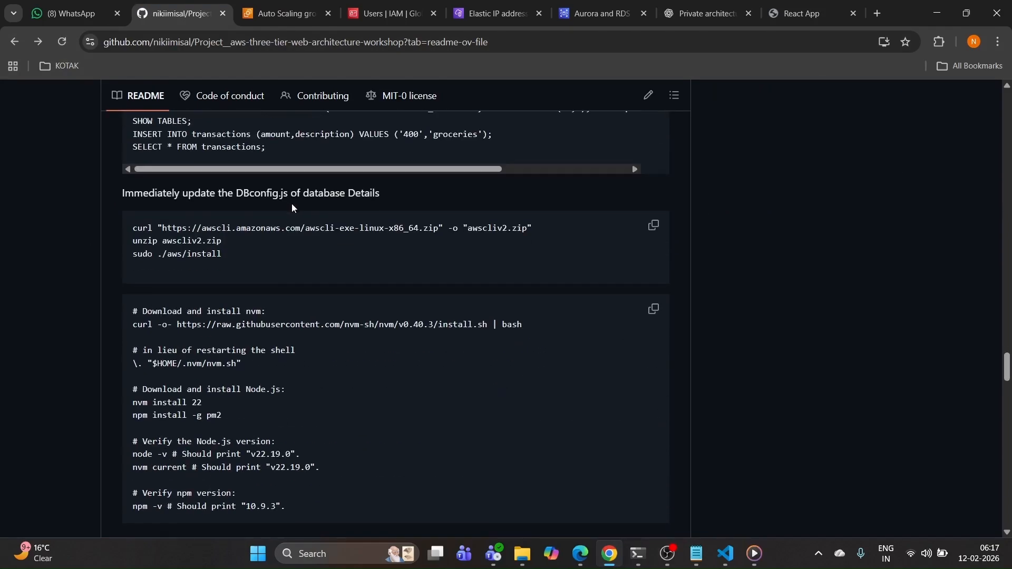
{"action": "scroll", "coordinate": [301, 216], "scroll_direction": "up", "scroll_amount": 4}
{"action": "left_click", "coordinate": [315, 221]}
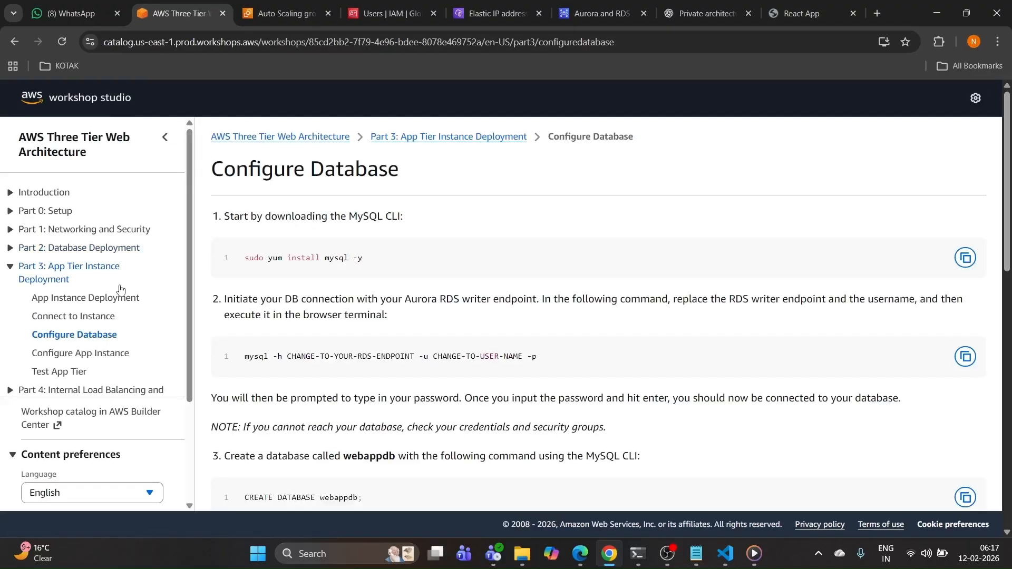
Step: View the workshop Introduction's architecture overview, then the Part 1: Networking and Security page
{"action": "left_click", "coordinate": [45, 193]}
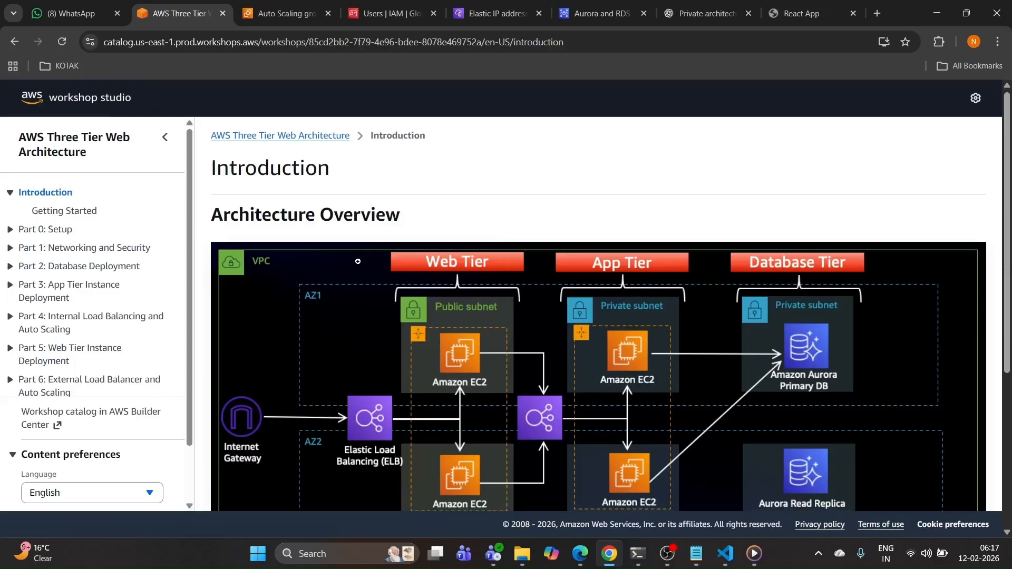
{"action": "scroll", "coordinate": [358, 261], "scroll_direction": "down", "scroll_amount": 5}
{"action": "scroll", "coordinate": [388, 357], "scroll_direction": "up", "scroll_amount": 5}
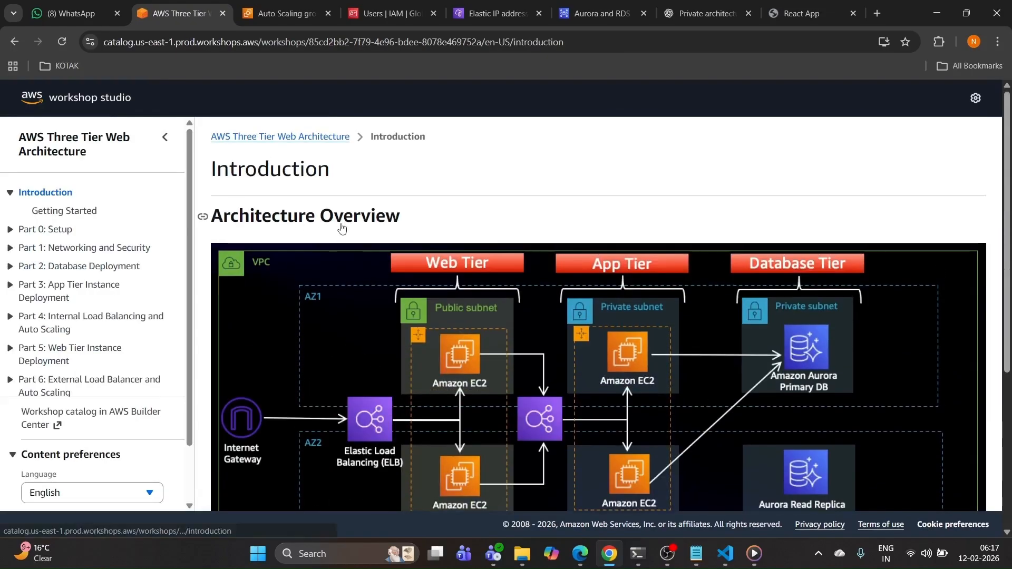
{"action": "left_click", "coordinate": [60, 254]}
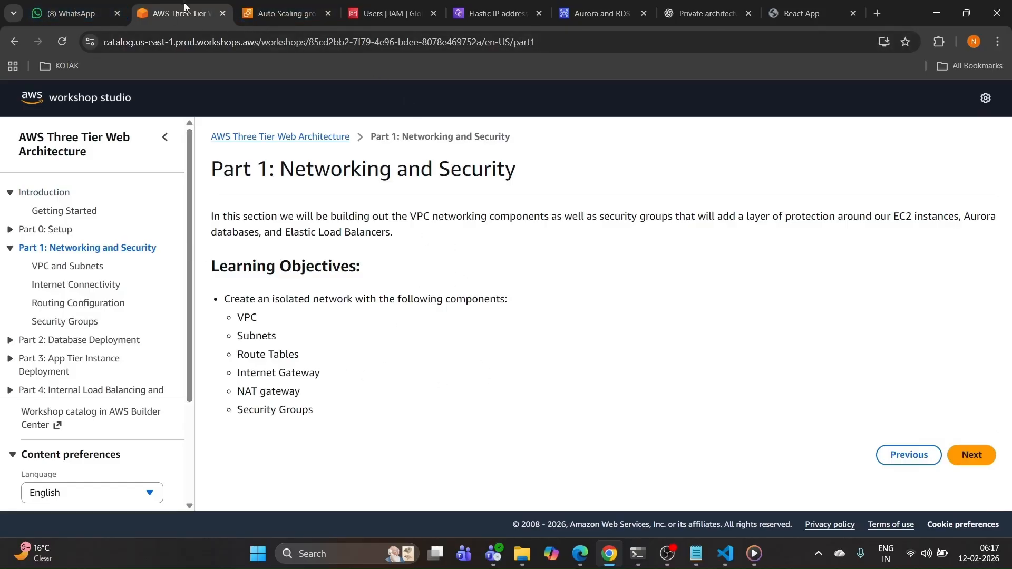
Step: Go back through the Introduction and Configure Database pages to the GitHub project README
{"action": "left_click", "coordinate": [13, 43]}
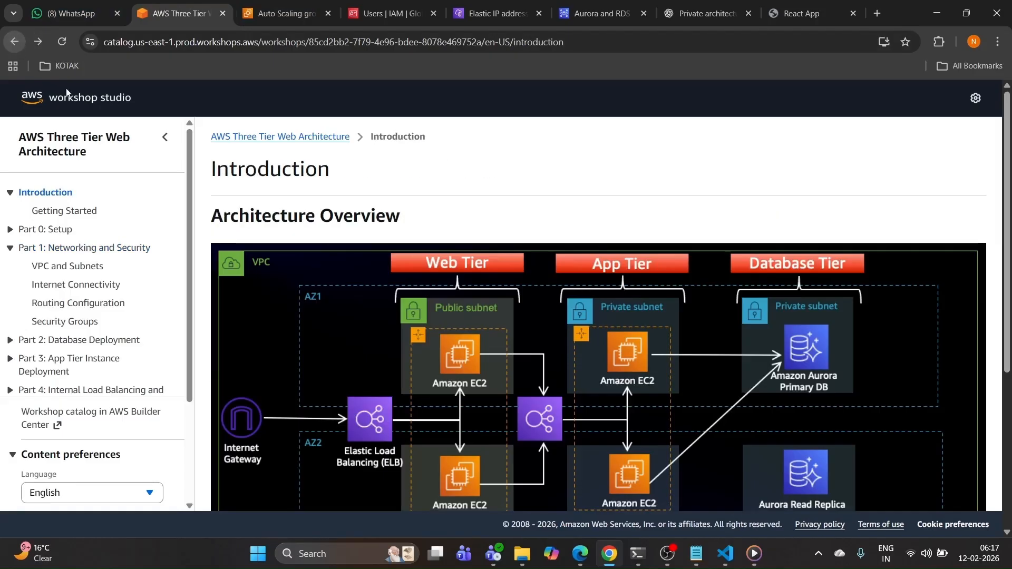
{"action": "left_click", "coordinate": [14, 45]}
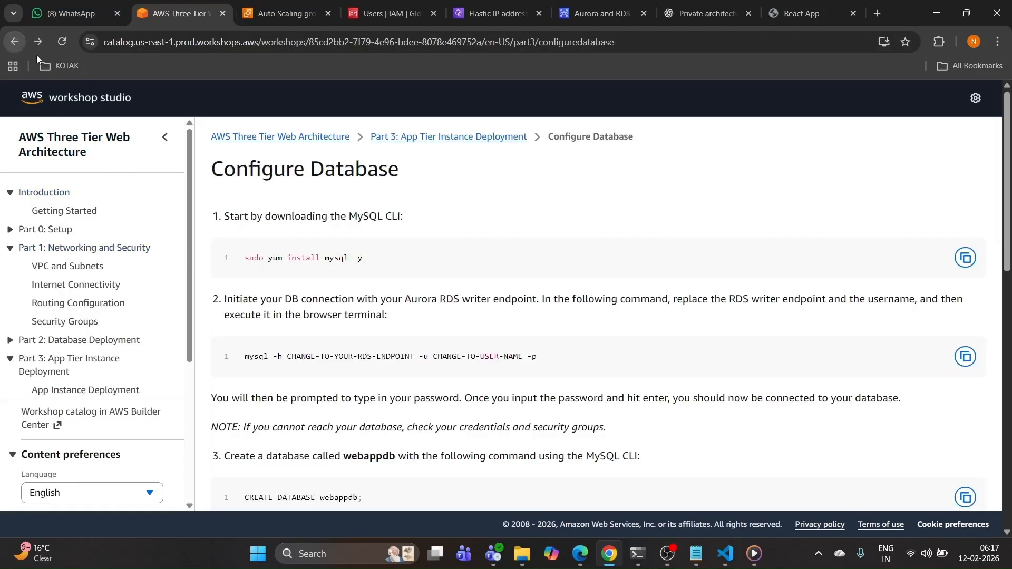
{"action": "left_click", "coordinate": [14, 42]}
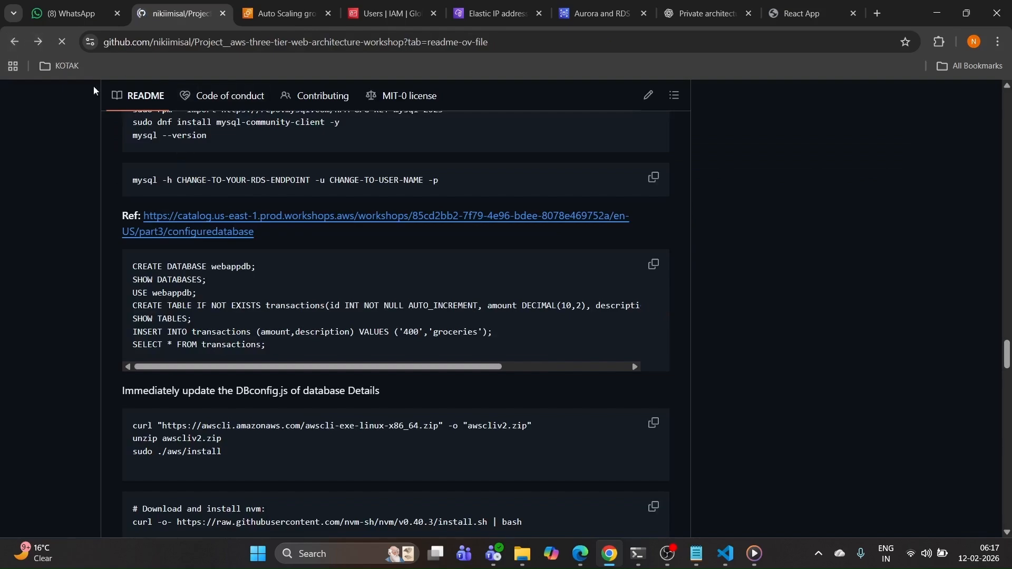
Step: Scroll the three-tier README to the top and go back to the Repositories list
{"action": "scroll", "coordinate": [158, 171], "scroll_direction": "up", "scroll_amount": 15}
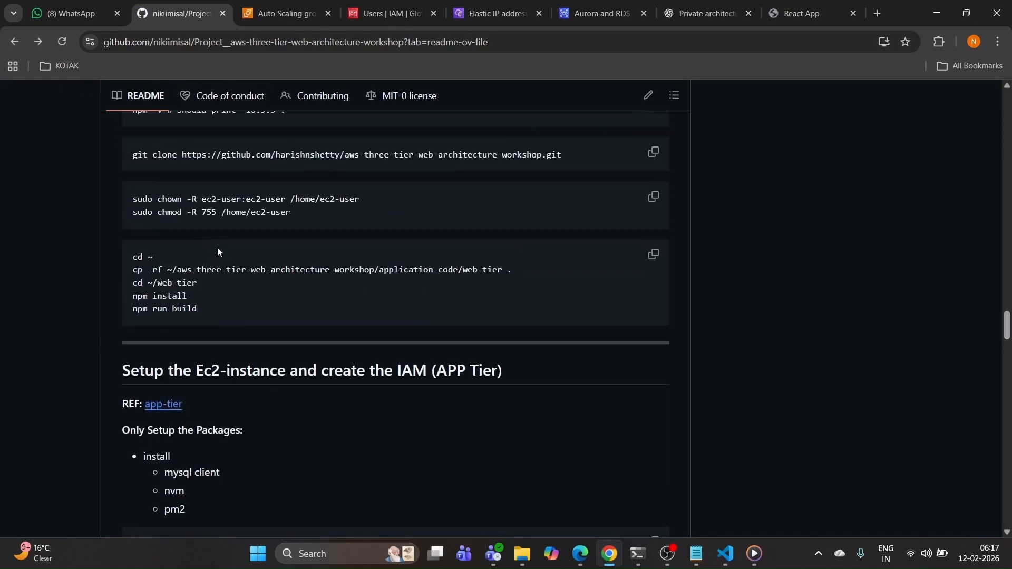
{"action": "scroll", "coordinate": [158, 199], "scroll_direction": "up", "scroll_amount": 4}
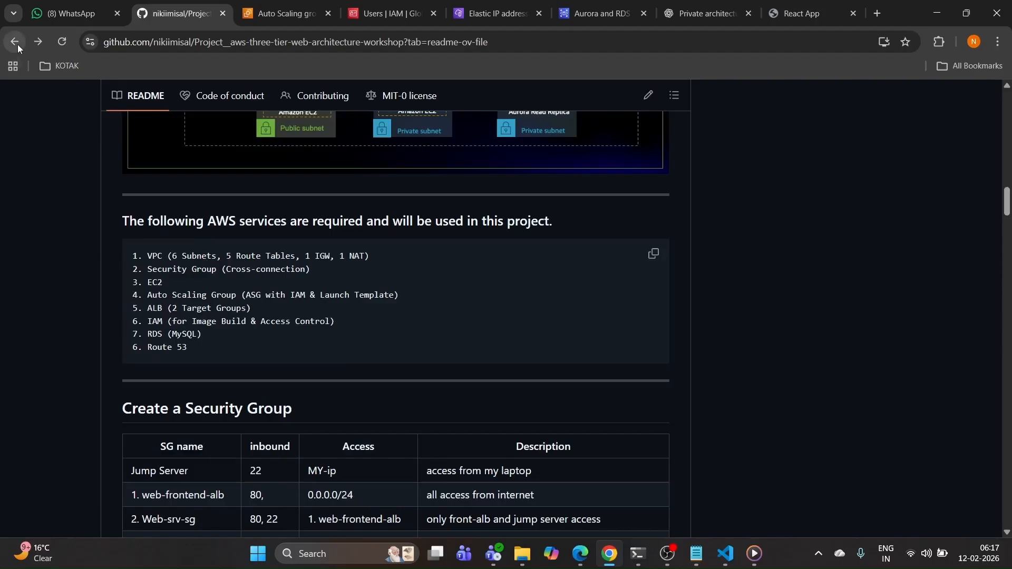
{"action": "scroll", "coordinate": [210, 273], "scroll_direction": "up", "scroll_amount": 20}
{"action": "scroll", "coordinate": [158, 211], "scroll_direction": "up", "scroll_amount": 2}
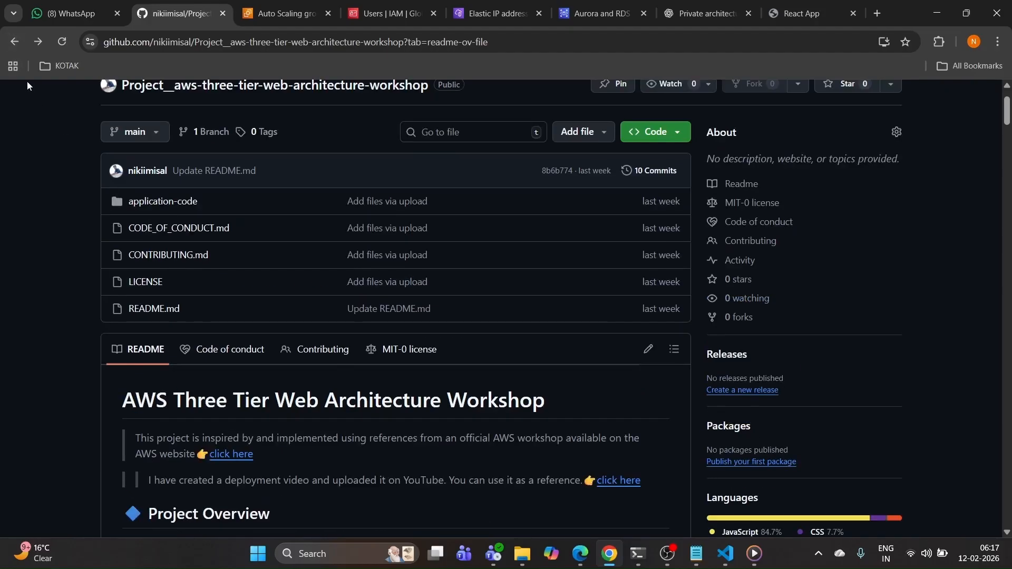
{"action": "left_click", "coordinate": [13, 44]}
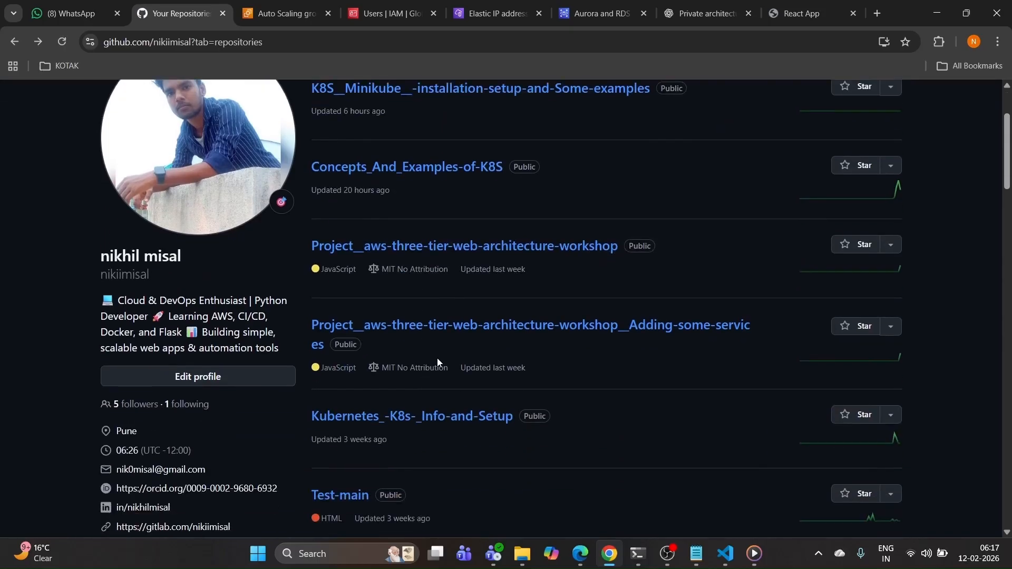
Step: Open the __Adding-some-services repository, read its README setup tables, and return to the top
{"action": "left_click", "coordinate": [413, 329]}
{"action": "scroll", "coordinate": [284, 300], "scroll_direction": "down", "scroll_amount": 5}
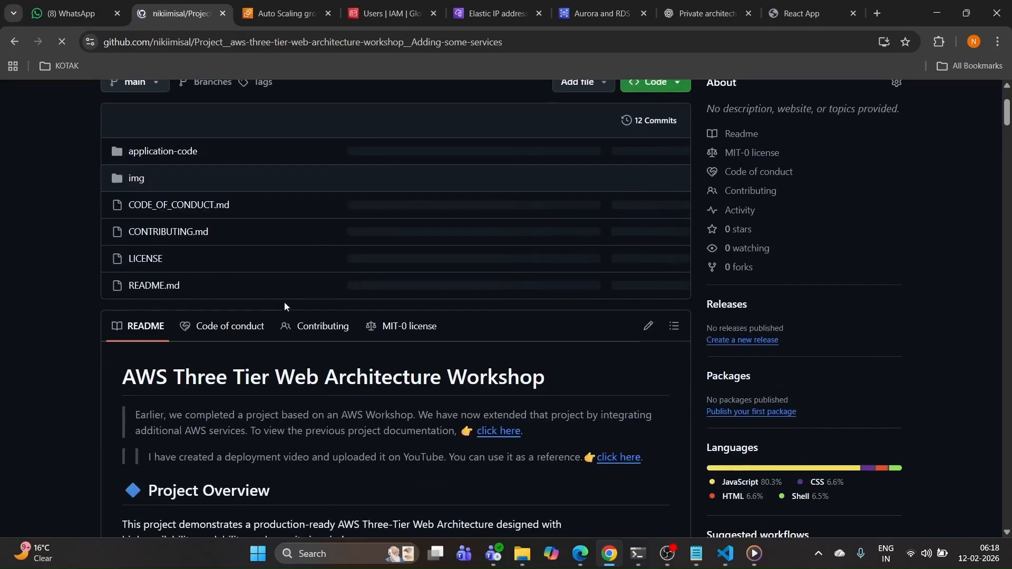
{"action": "scroll", "coordinate": [344, 397], "scroll_direction": "down", "scroll_amount": 5}
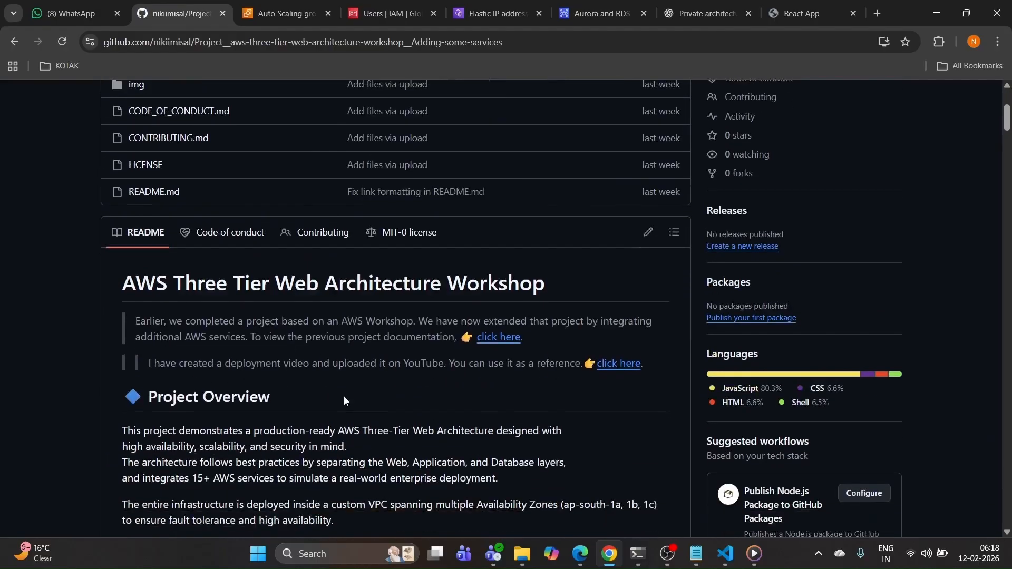
{"action": "scroll", "coordinate": [344, 399], "scroll_direction": "down", "scroll_amount": 20}
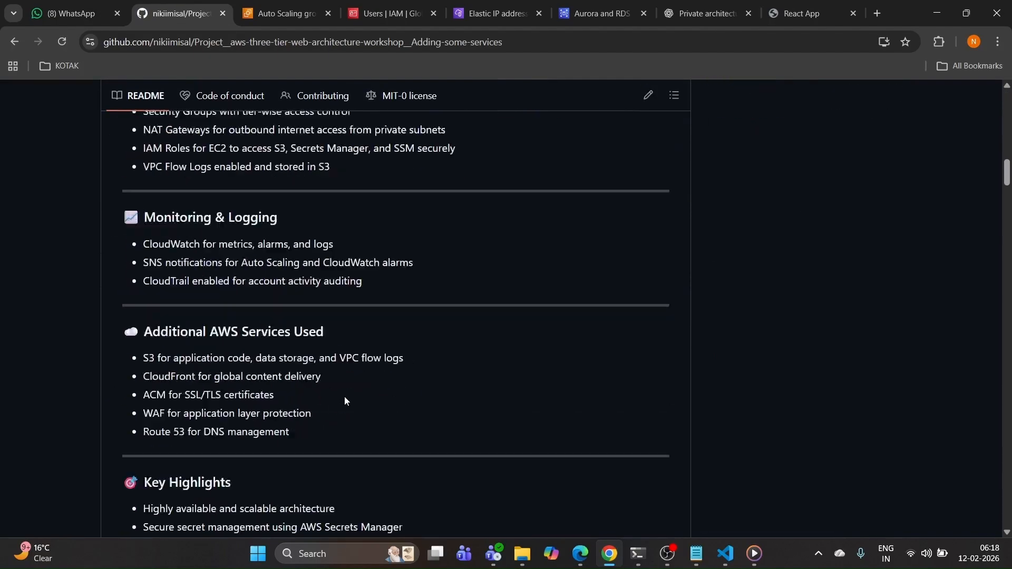
{"action": "scroll", "coordinate": [358, 390], "scroll_direction": "down", "scroll_amount": 4}
{"action": "scroll", "coordinate": [337, 374], "scroll_direction": "up", "scroll_amount": 4}
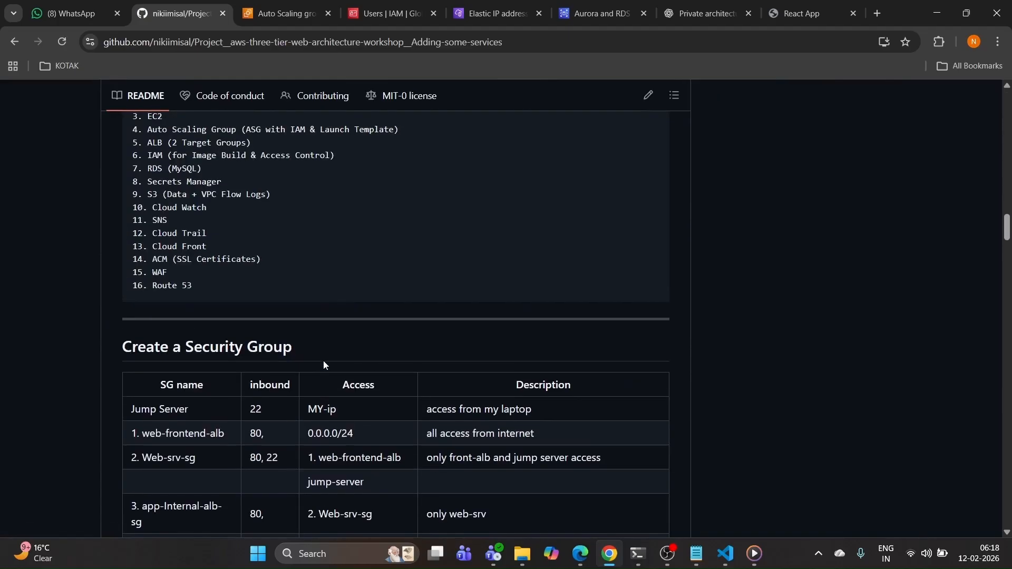
{"action": "scroll", "coordinate": [304, 358], "scroll_direction": "down", "scroll_amount": 7}
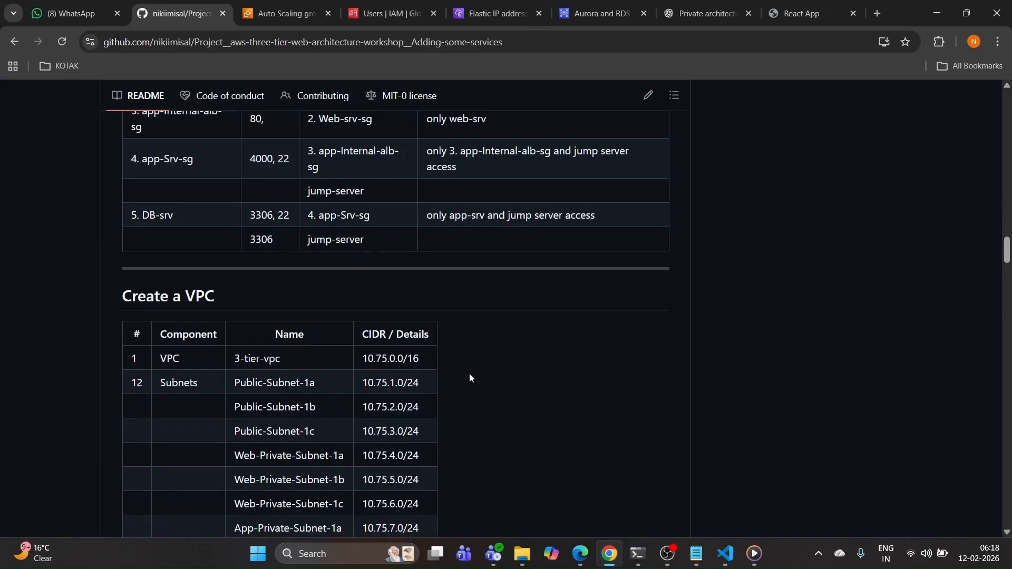
{"action": "scroll", "coordinate": [469, 372], "scroll_direction": "down", "scroll_amount": 4}
{"action": "scroll", "coordinate": [512, 349], "scroll_direction": "down", "scroll_amount": 3}
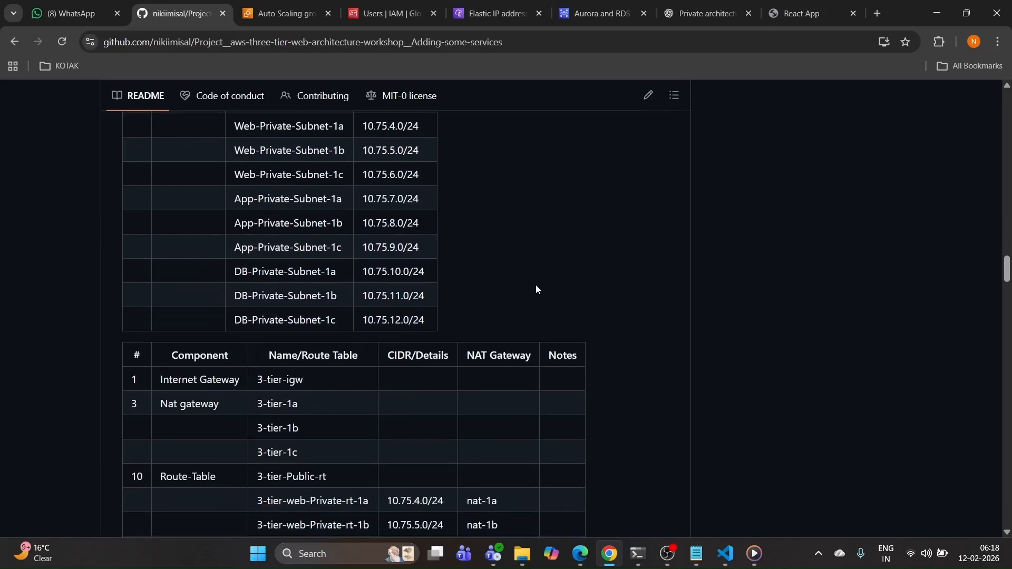
{"action": "scroll", "coordinate": [479, 269], "scroll_direction": "up", "scroll_amount": 4}
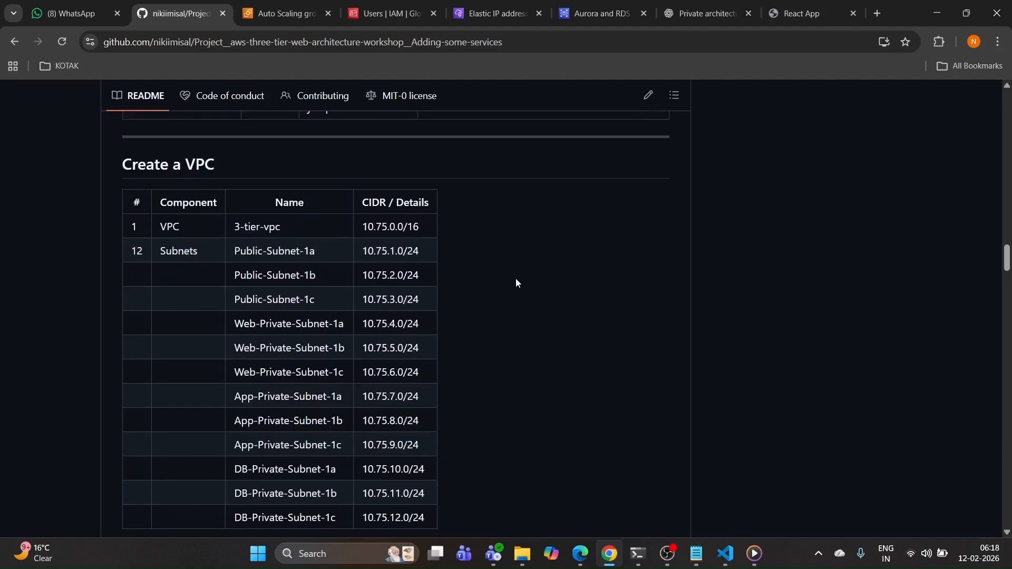
{"action": "scroll", "coordinate": [516, 283], "scroll_direction": "down", "scroll_amount": 4}
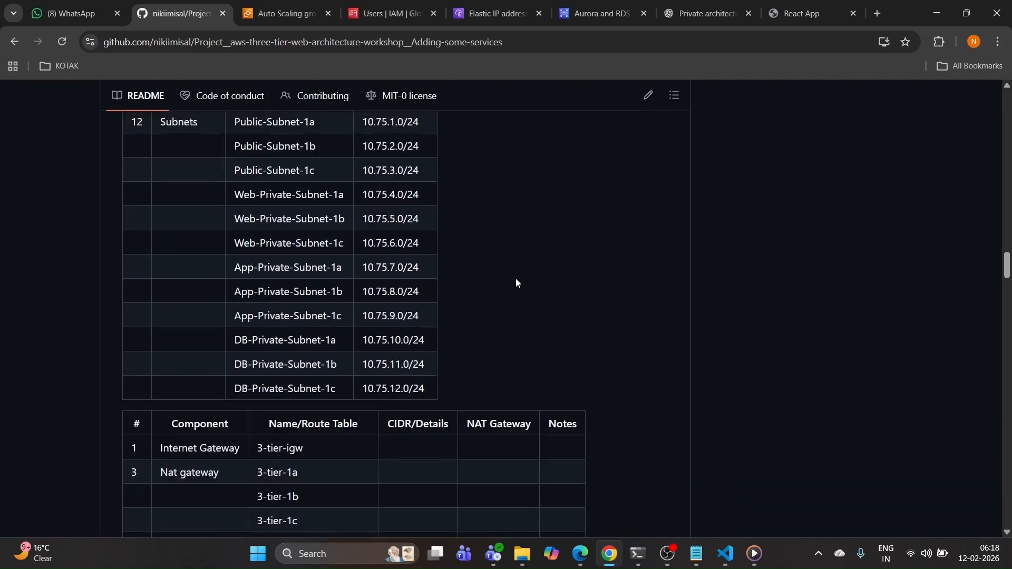
{"action": "scroll", "coordinate": [544, 258], "scroll_direction": "down", "scroll_amount": 2}
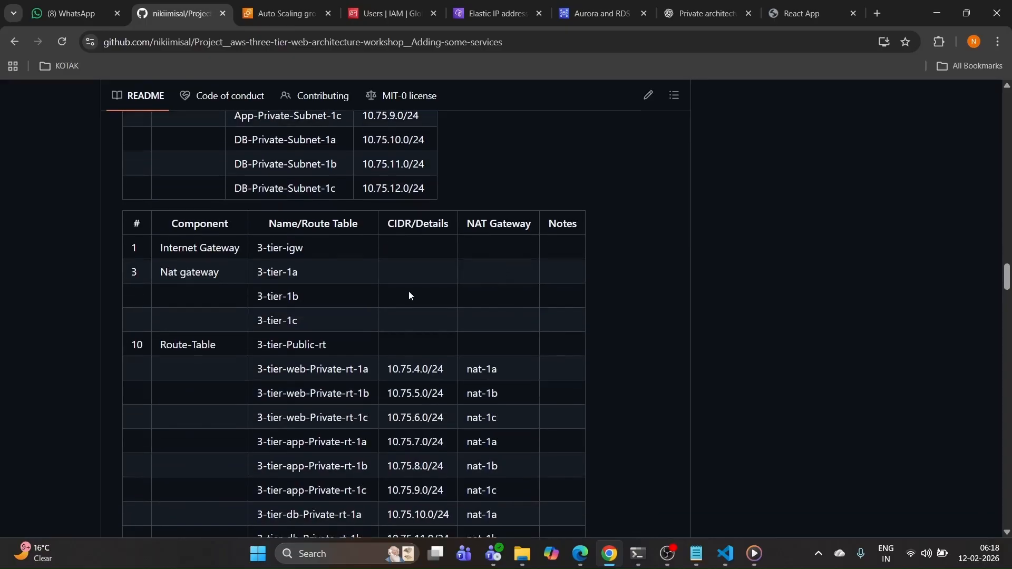
{"action": "scroll", "coordinate": [353, 311], "scroll_direction": "down", "scroll_amount": 4}
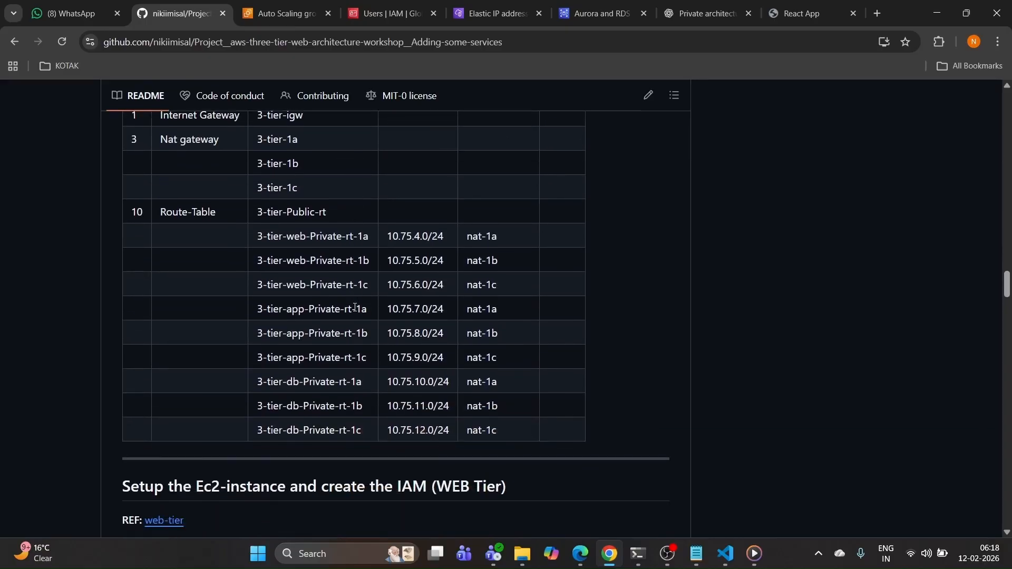
{"action": "scroll", "coordinate": [407, 320], "scroll_direction": "down", "scroll_amount": 8}
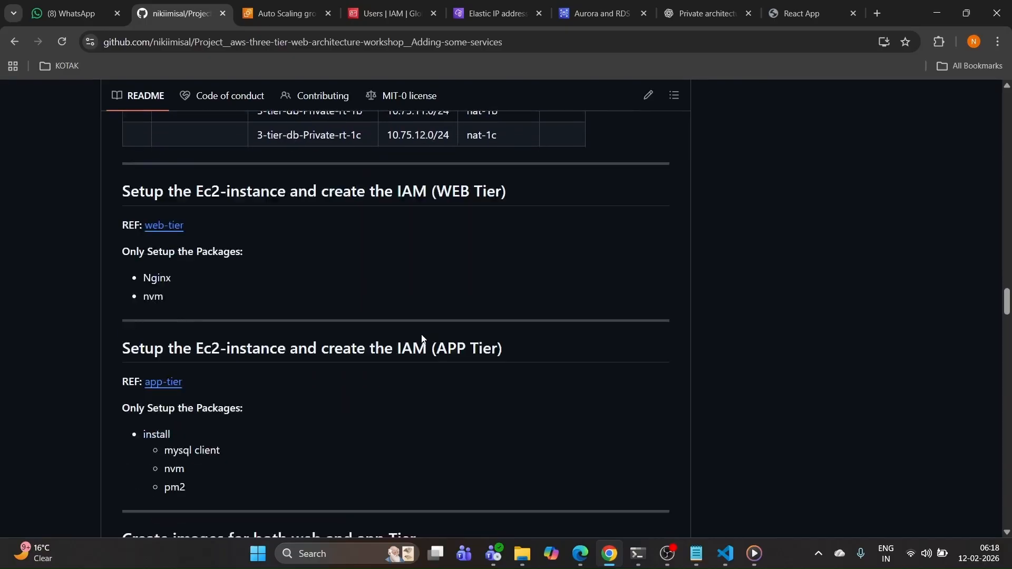
{"action": "scroll", "coordinate": [427, 313], "scroll_direction": "down", "scroll_amount": 15}
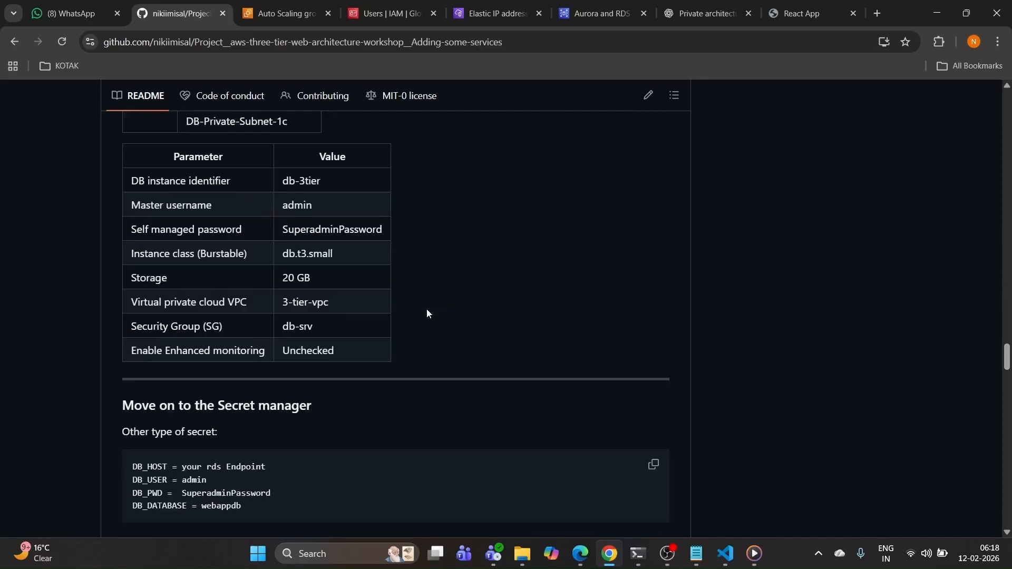
{"action": "scroll", "coordinate": [427, 313], "scroll_direction": "down", "scroll_amount": 13}
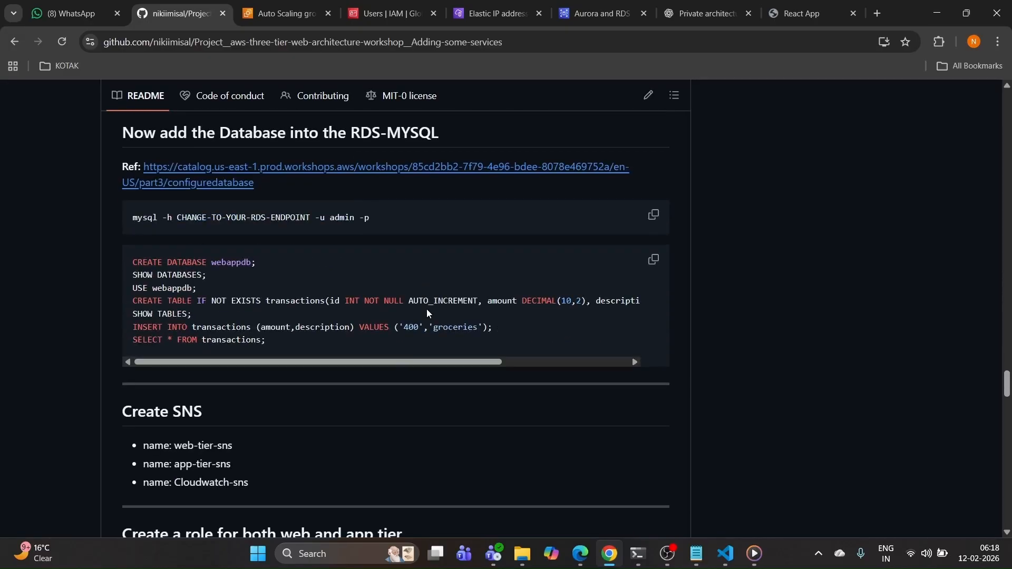
{"action": "scroll", "coordinate": [428, 316], "scroll_direction": "down", "scroll_amount": 13}
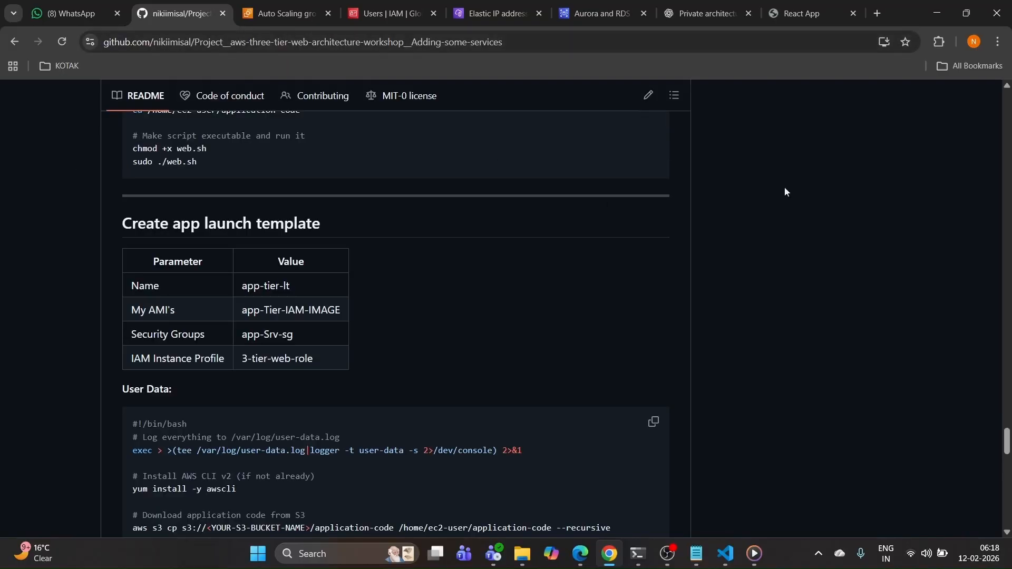
{"action": "left_click_drag", "start_coordinate": [1005, 442], "coordinate": [990, 20]}
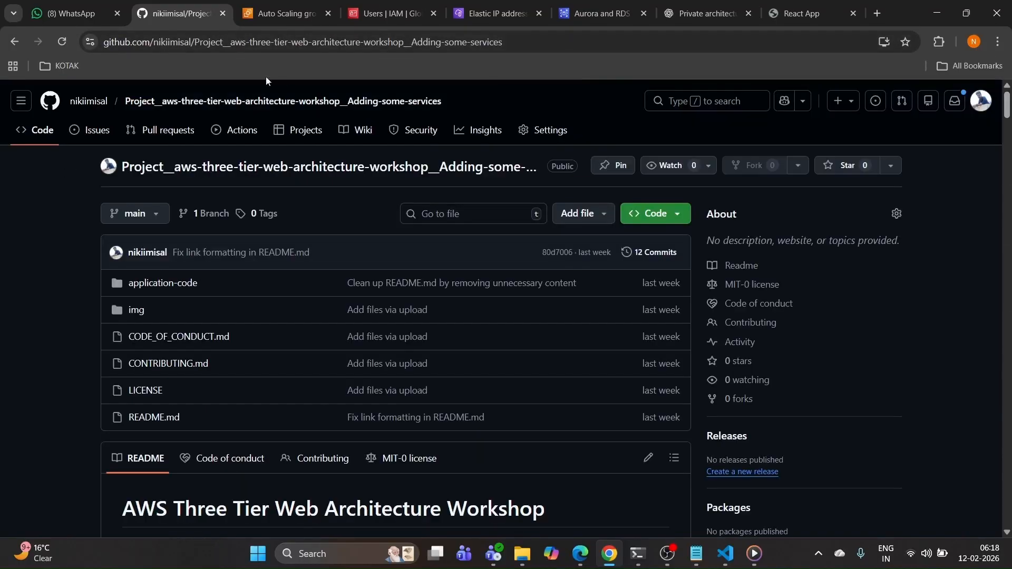
Step: Open the owner's profile, load LinkedIn in a new tab, and scroll to Featured Projects
{"action": "left_click", "coordinate": [90, 105]}
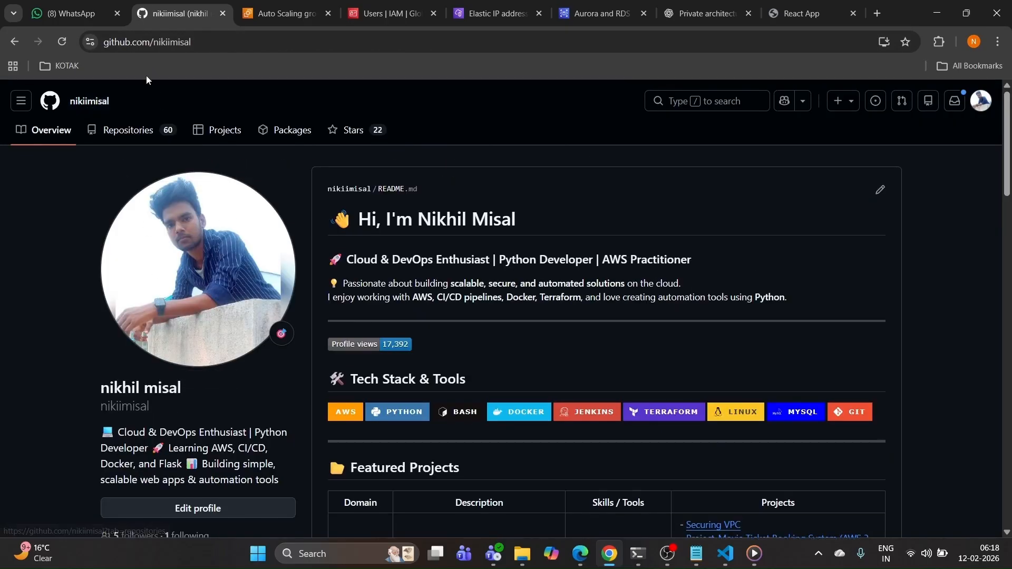
{"action": "left_click", "coordinate": [877, 14]}
{"action": "left_click", "coordinate": [325, 324]}
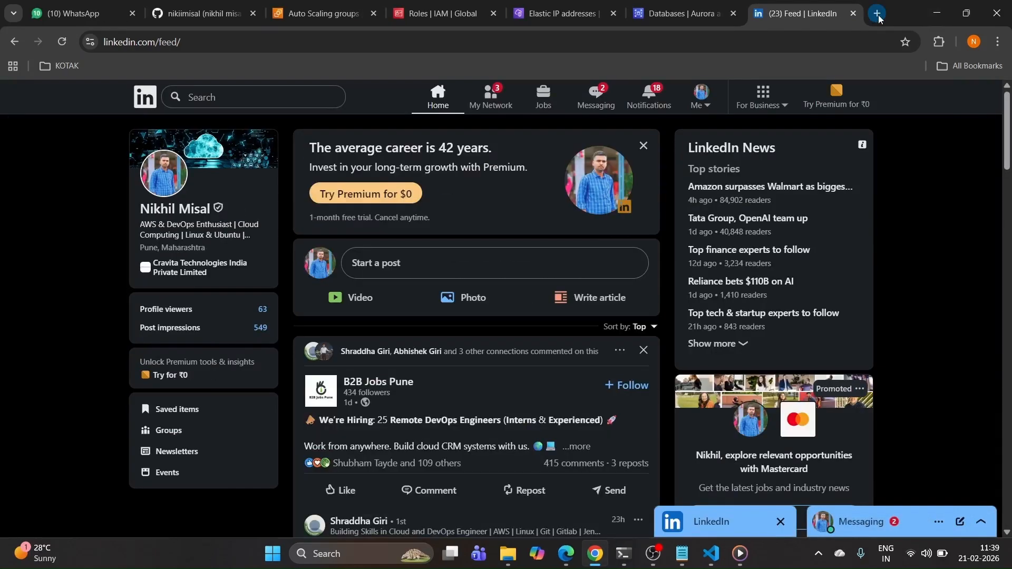
{"action": "left_click", "coordinate": [204, 17]}
{"action": "scroll", "coordinate": [478, 319], "scroll_direction": "down", "scroll_amount": 5}
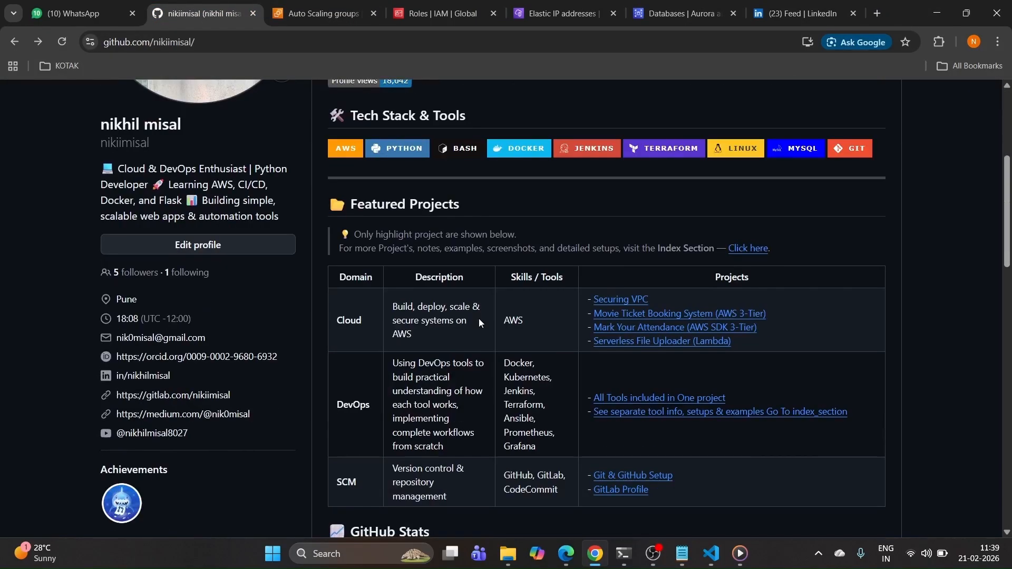
Step: Open the index_section repository, follow its portfolio link, and jump to the Projects section
{"action": "left_click", "coordinate": [751, 248]}
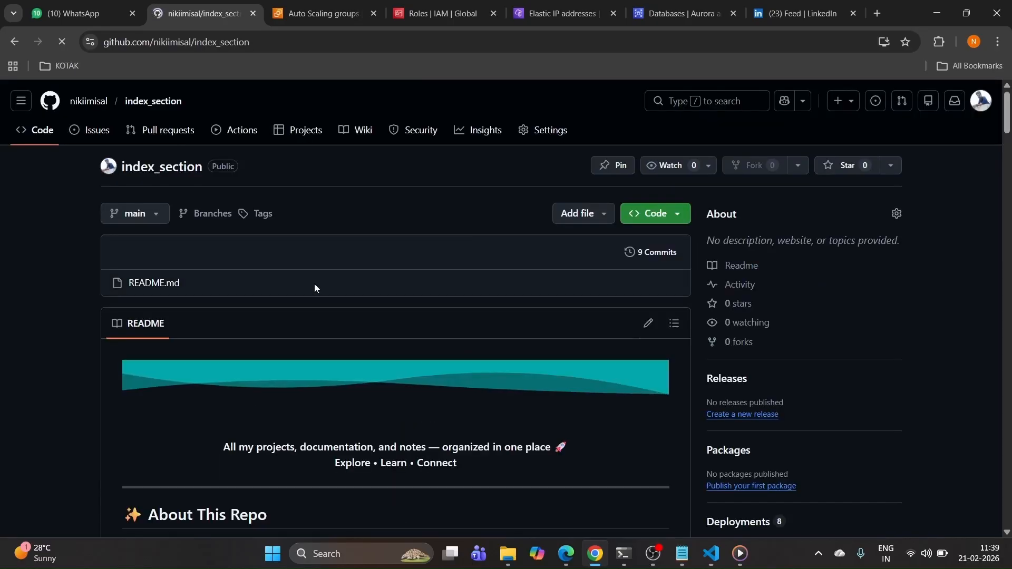
{"action": "scroll", "coordinate": [314, 284], "scroll_direction": "down", "scroll_amount": 4}
{"action": "left_click", "coordinate": [389, 454]}
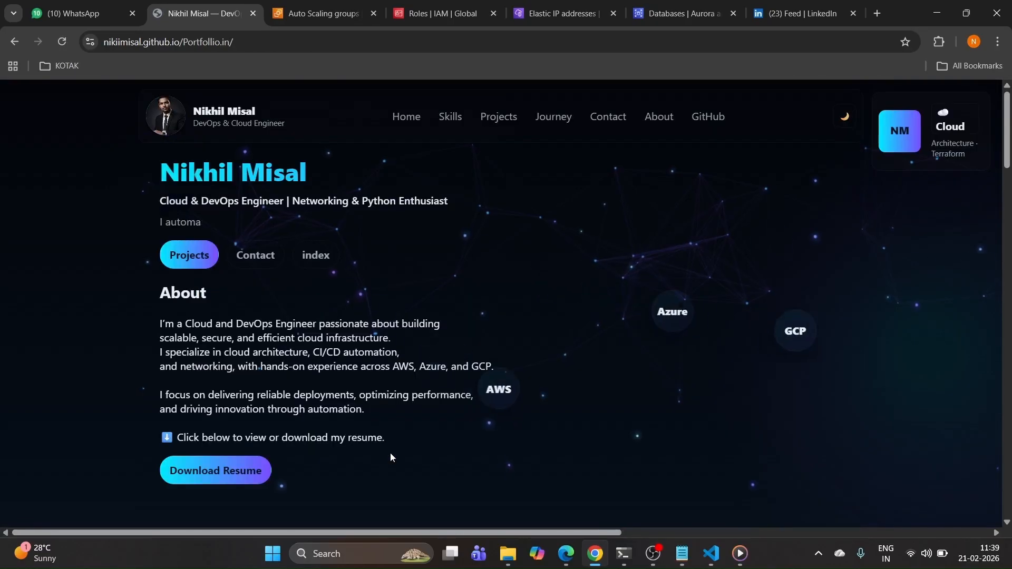
{"action": "left_click", "coordinate": [204, 261]}
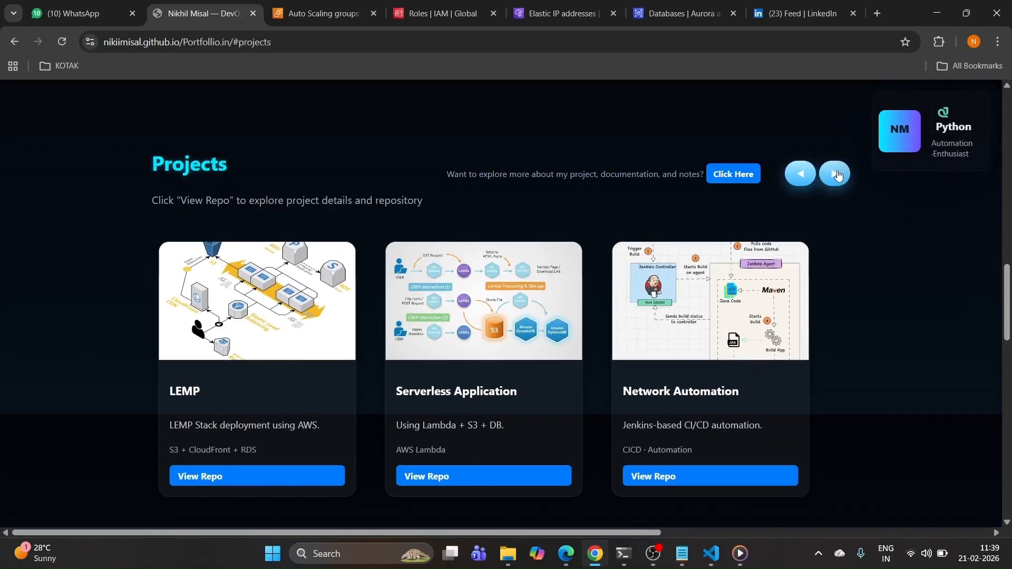
Step: Browse the project carousel and the journey timeline's Cloud & DEV. Internship card, then return home
{"action": "left_click", "coordinate": [808, 178]}
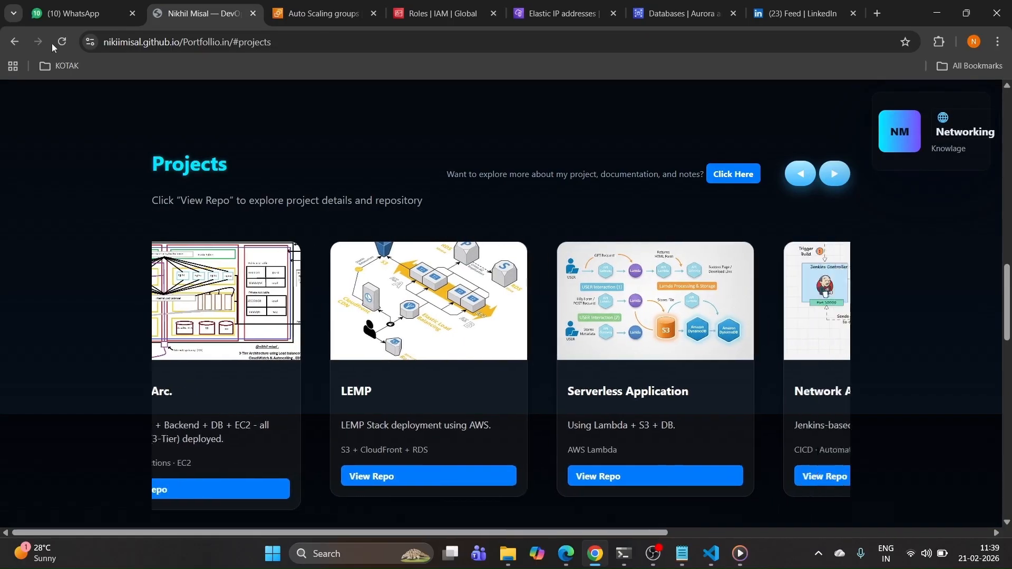
{"action": "left_click", "coordinate": [14, 41]}
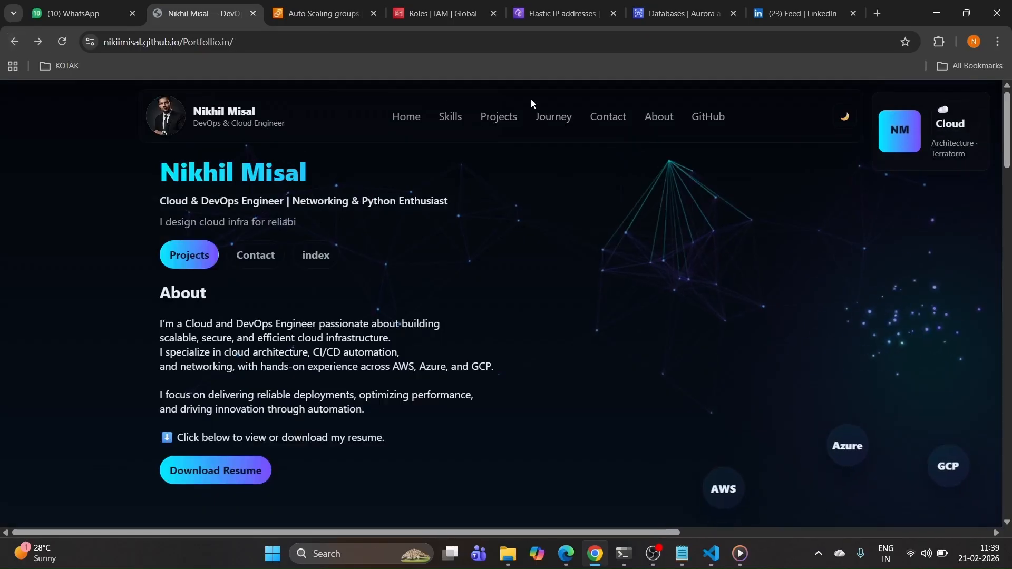
{"action": "left_click", "coordinate": [553, 117]}
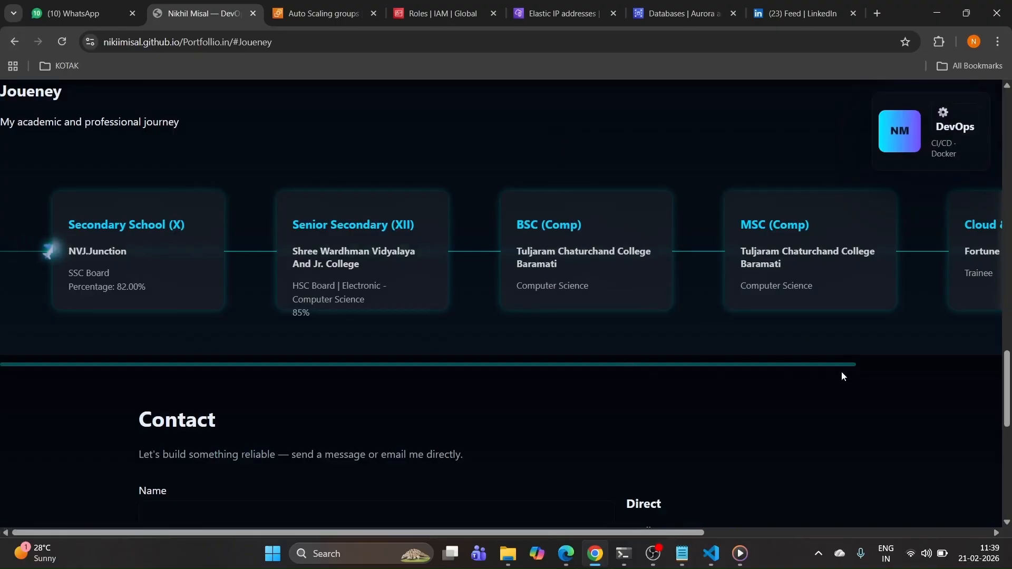
{"action": "left_click", "coordinate": [862, 364]}
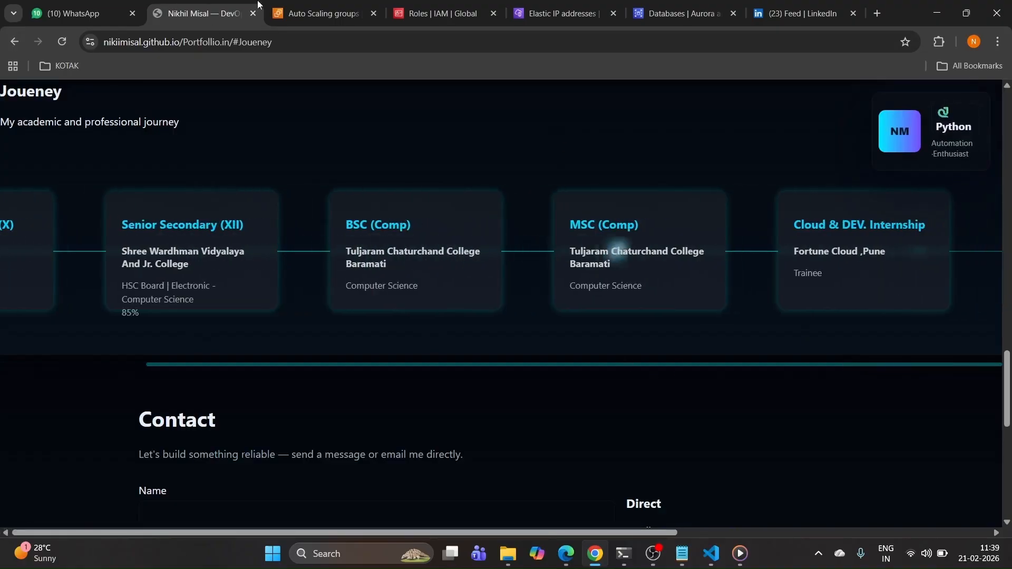
{"action": "left_click", "coordinate": [12, 46]}
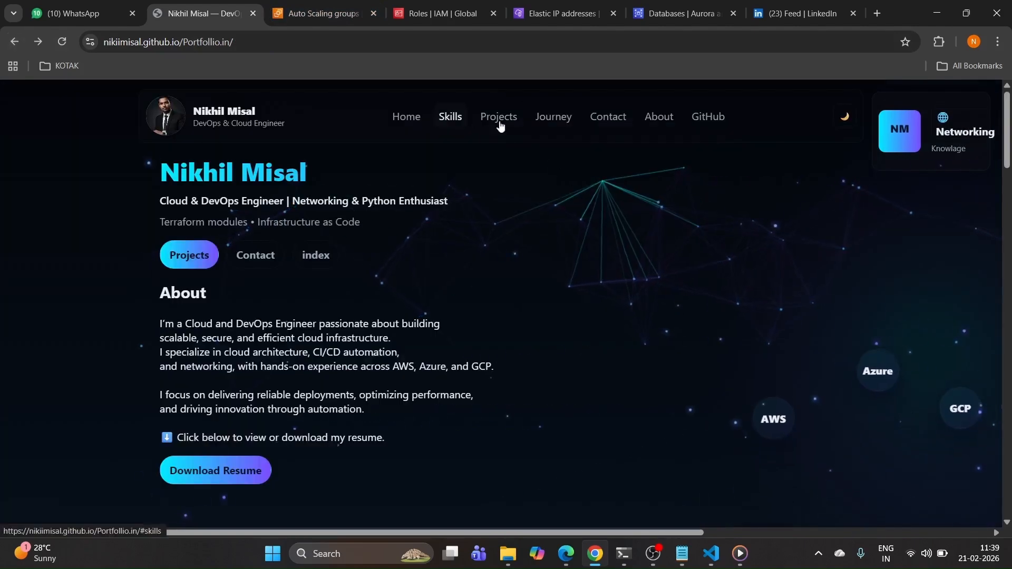
{"action": "left_click", "coordinate": [304, 258]}
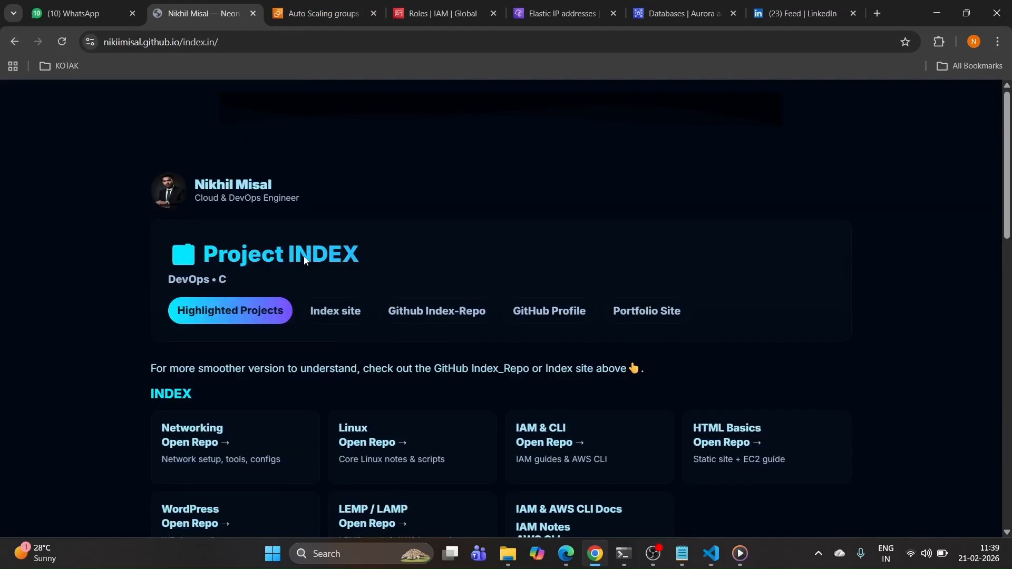
{"action": "scroll", "coordinate": [304, 258], "scroll_direction": "down", "scroll_amount": 8}
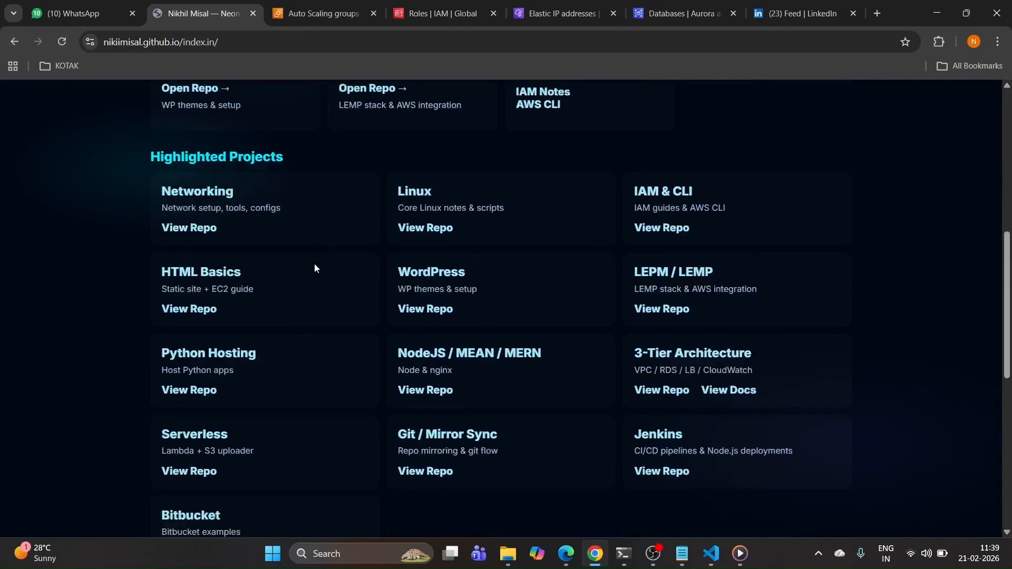
{"action": "scroll", "coordinate": [314, 264], "scroll_direction": "up", "scroll_amount": 8}
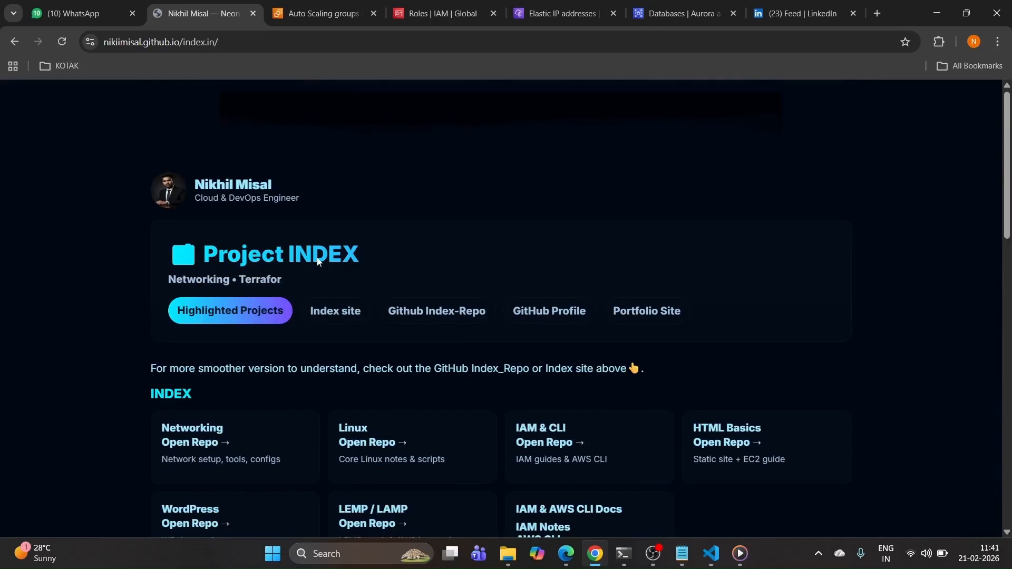
{"action": "left_click", "coordinate": [13, 45]}
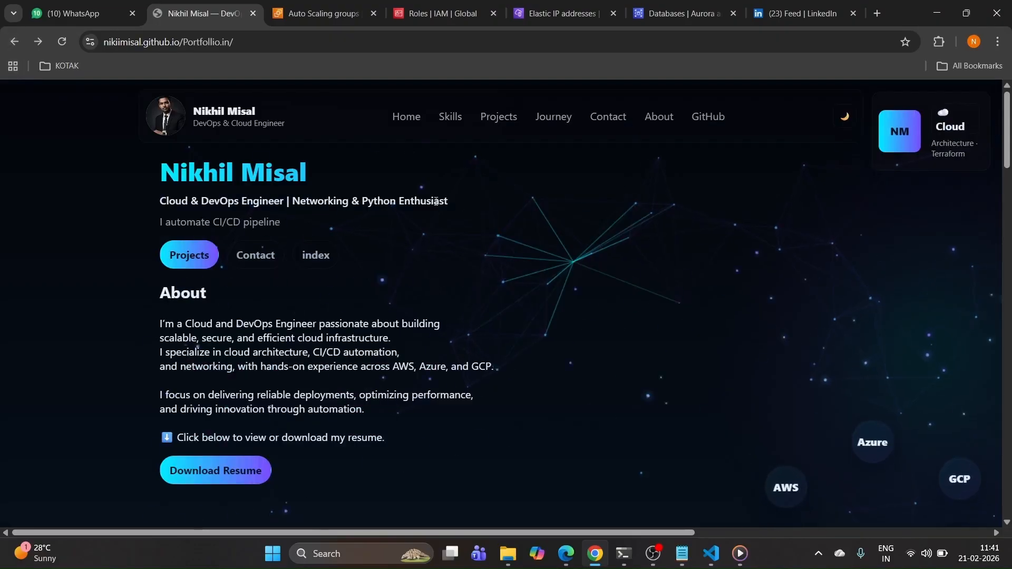